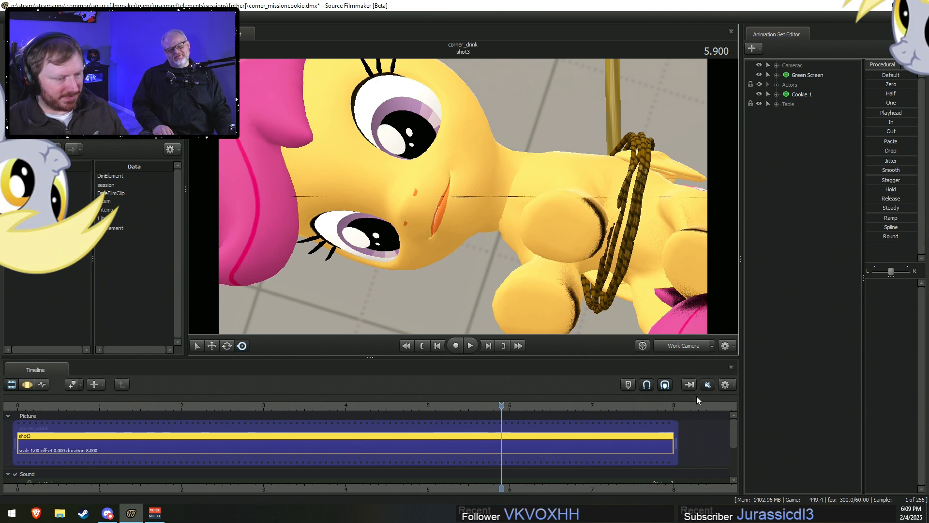
Switch the viewport to camera2 and show that camera's properties in the Element Viewer.
{"action": "left_click_drag", "start_coordinate": [675, 291], "coordinate": [463, 196]}
{"action": "key", "text": "s"}
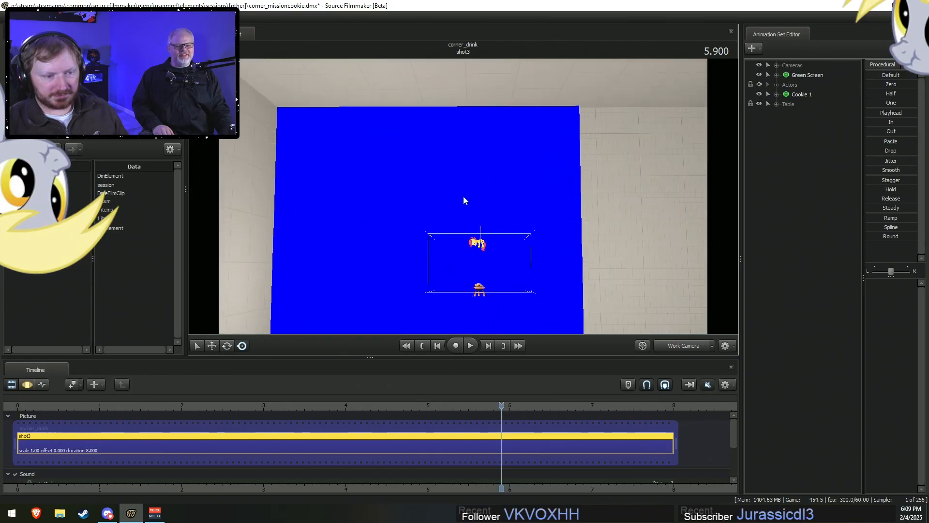
{"action": "left_click", "coordinate": [692, 343]}
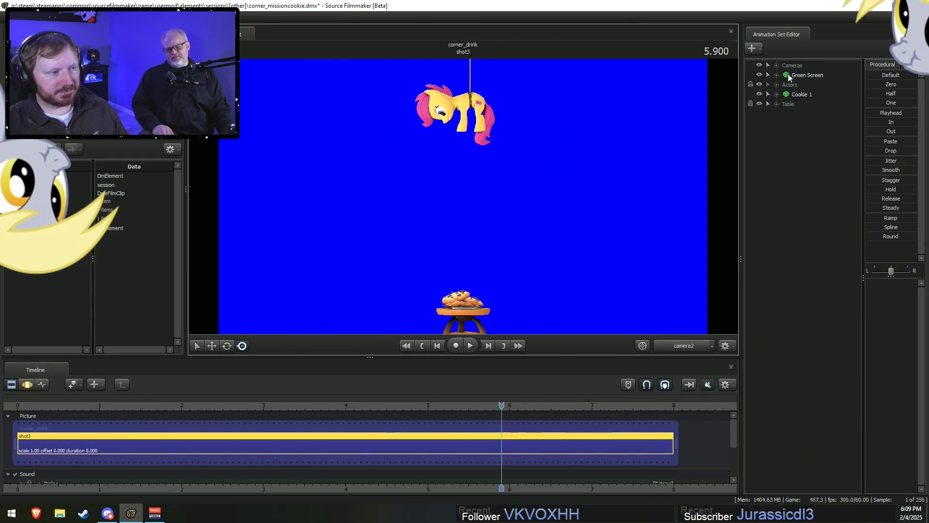
{"action": "left_click", "coordinate": [777, 66]}
{"action": "right_click", "coordinate": [803, 74]}
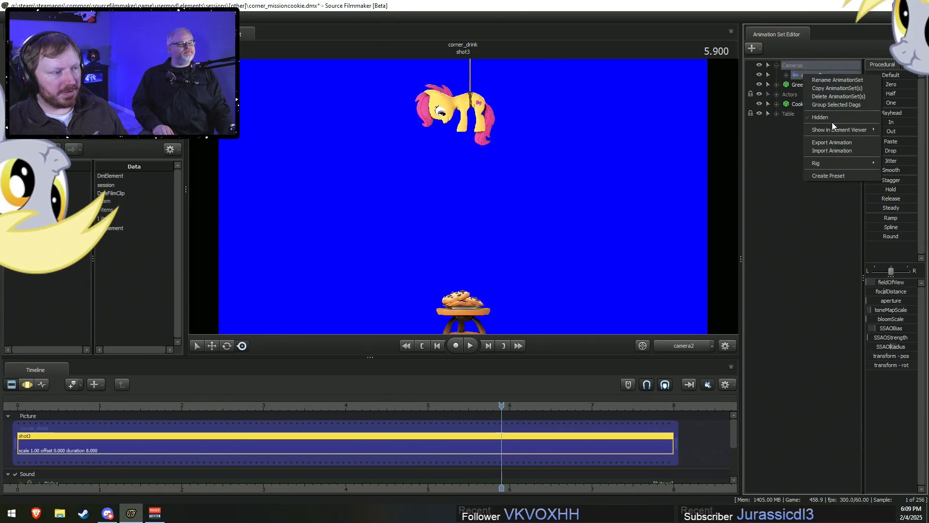
{"action": "mouse_move", "coordinate": [835, 132]}
{"action": "left_click", "coordinate": [894, 139]}
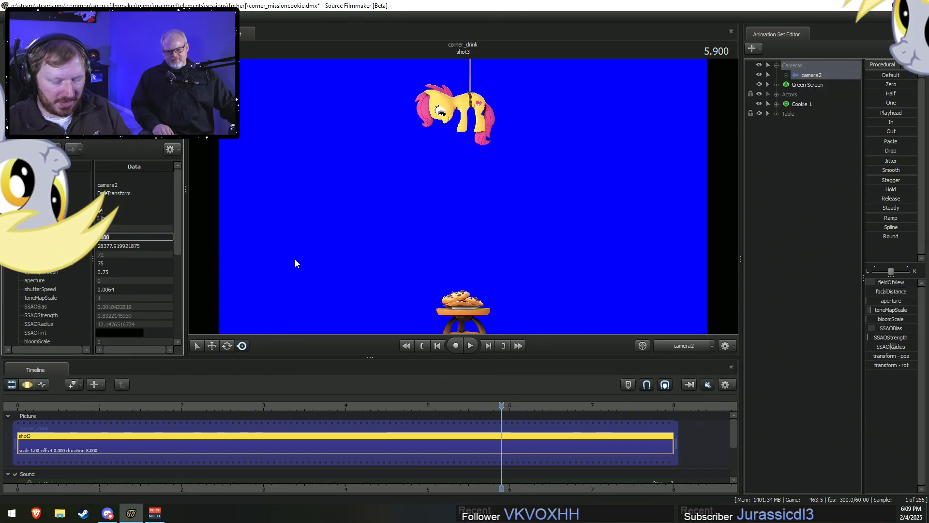
Apply a new near clipping distance to camera2 and switch the viewport to the Work Camera.
{"action": "key", "text": "Return"}
{"action": "left_click", "coordinate": [684, 345]}
{"action": "left_click", "coordinate": [683, 334]}
Examine how the near clipping plane cuts into the pony's face by moving toward and away from it at the side.
{"action": "key", "text": "w"}
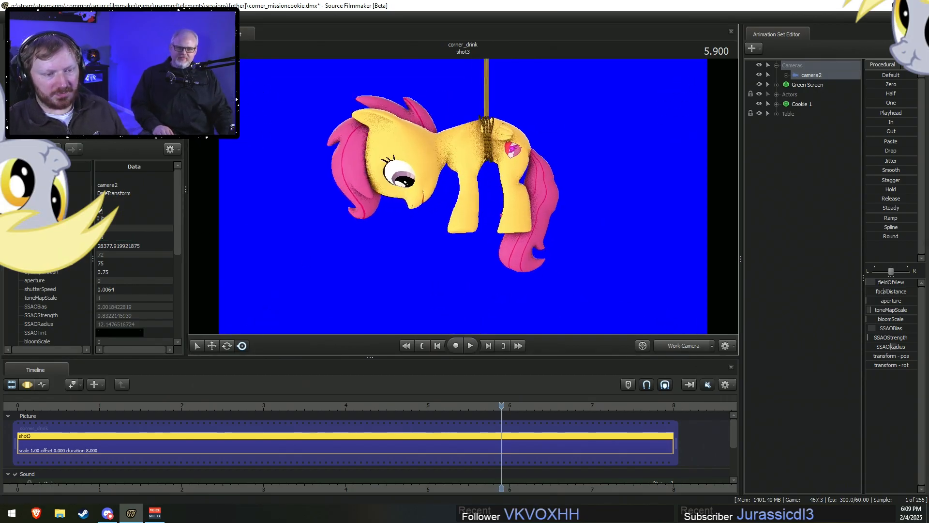
{"action": "key", "text": "w"}
{"action": "key", "text": "w"}
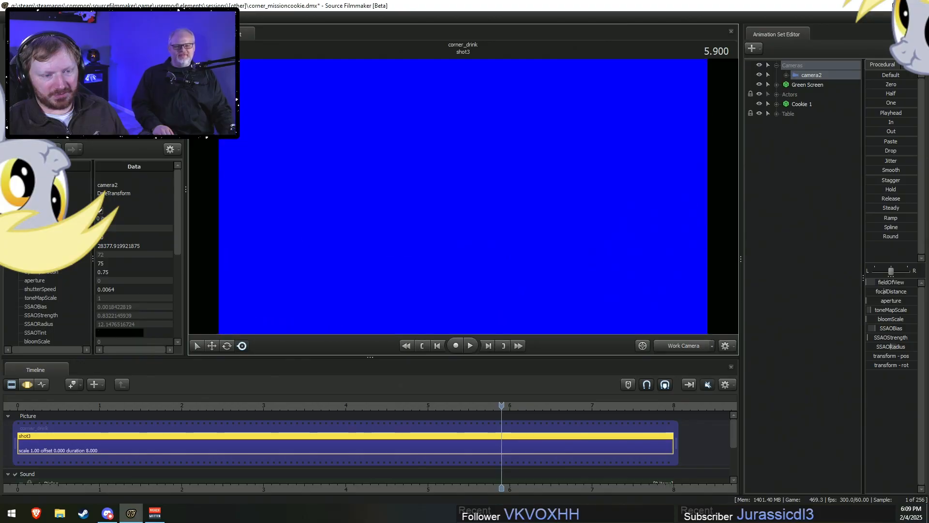
{"action": "key", "text": "s"}
{"action": "key", "text": "w"}
{"action": "key", "text": "s"}
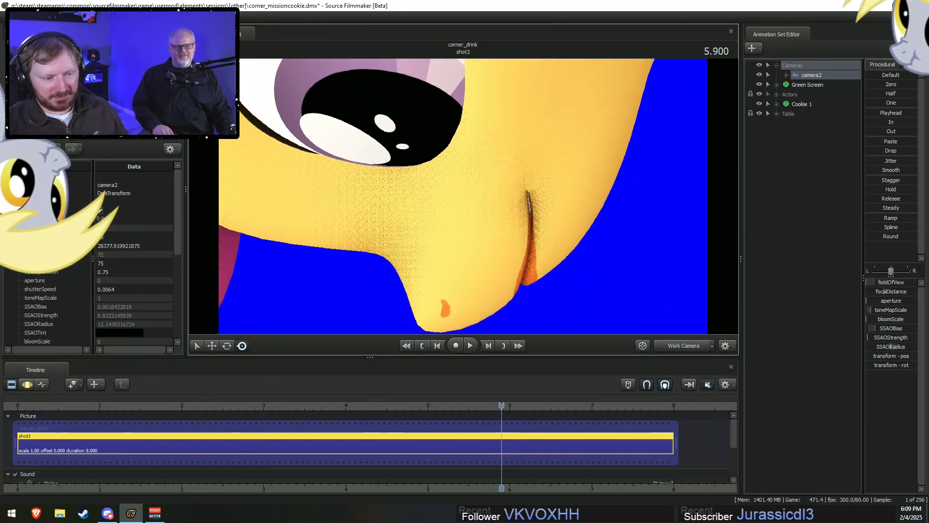
{"action": "key", "text": "w"}
{"action": "key", "text": "w"}
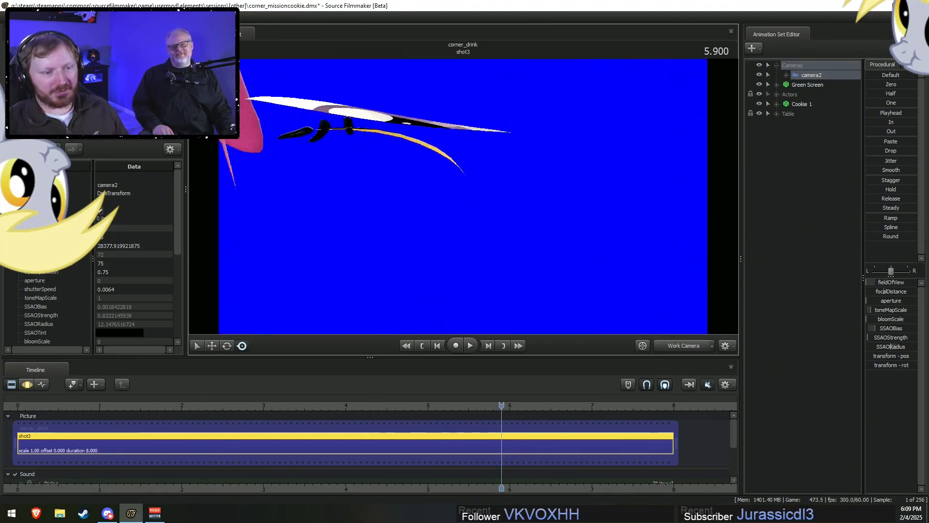
{"action": "key", "text": "s"}
{"action": "key", "text": "w"}
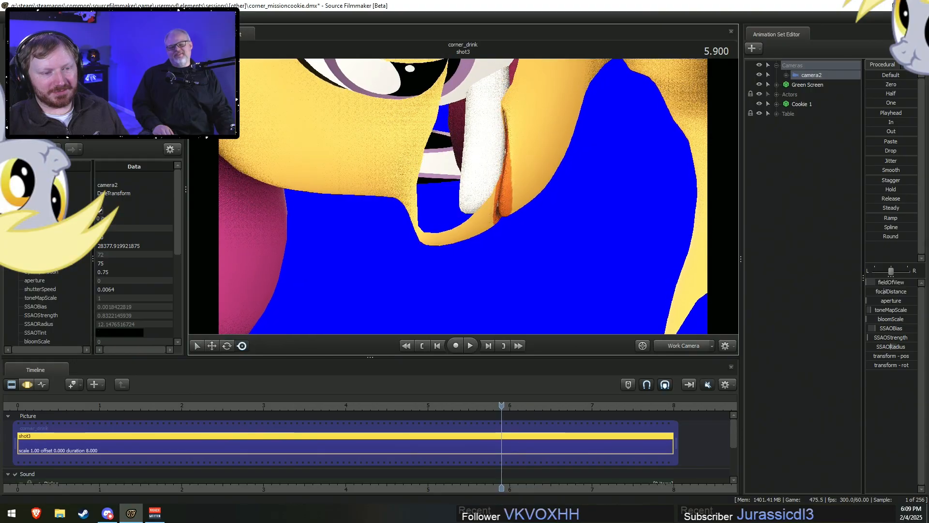
{"action": "key", "text": "s"}
{"action": "key", "text": "w"}
{"action": "key", "text": "s"}
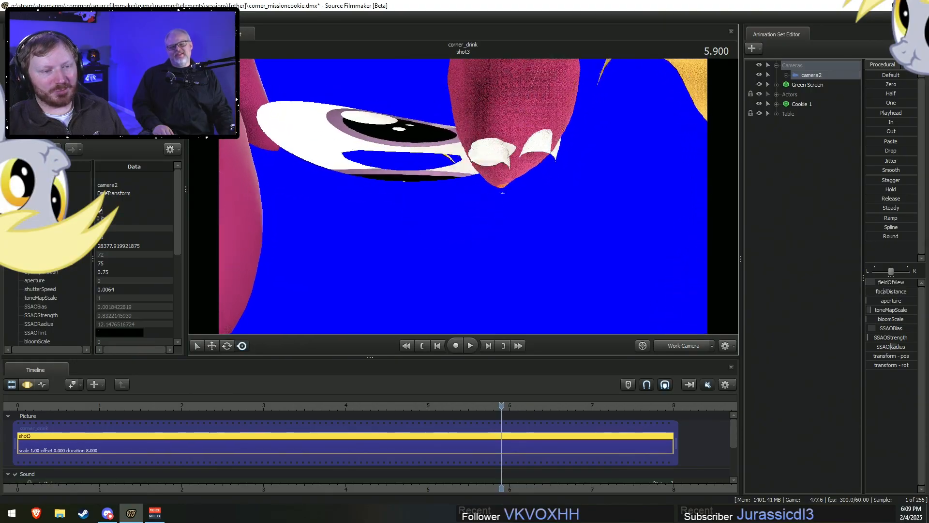
{"action": "key", "text": "w"}
{"action": "key", "text": "w"}
{"action": "key", "text": "s"}
Examine the clipping around the pony's snout and mouth from below, moving repeatedly in and out.
{"action": "key", "text": "x"}
{"action": "key", "text": "z"}
{"action": "key", "text": "z"}
{"action": "key", "text": "w"}
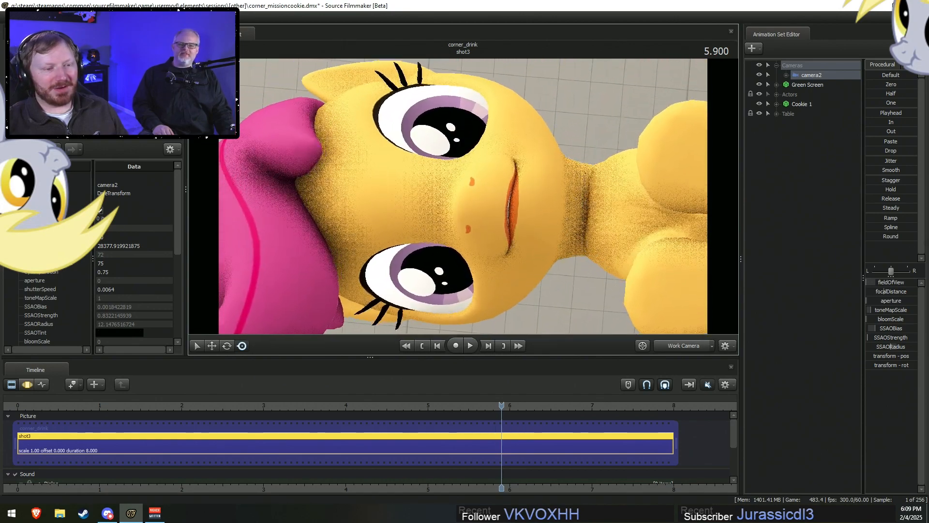
{"action": "key", "text": "w"}
{"action": "key", "text": "s"}
{"action": "key", "text": "w"}
{"action": "key", "text": "s"}
{"action": "key", "text": "w"}
{"action": "key", "text": "s"}
{"action": "key", "text": "w"}
{"action": "key", "text": "s"}
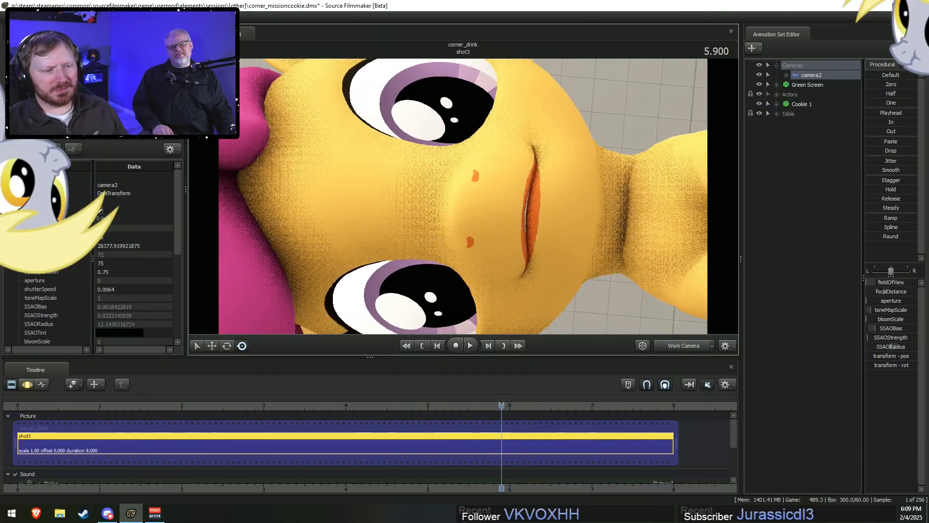
{"action": "key", "text": "w"}
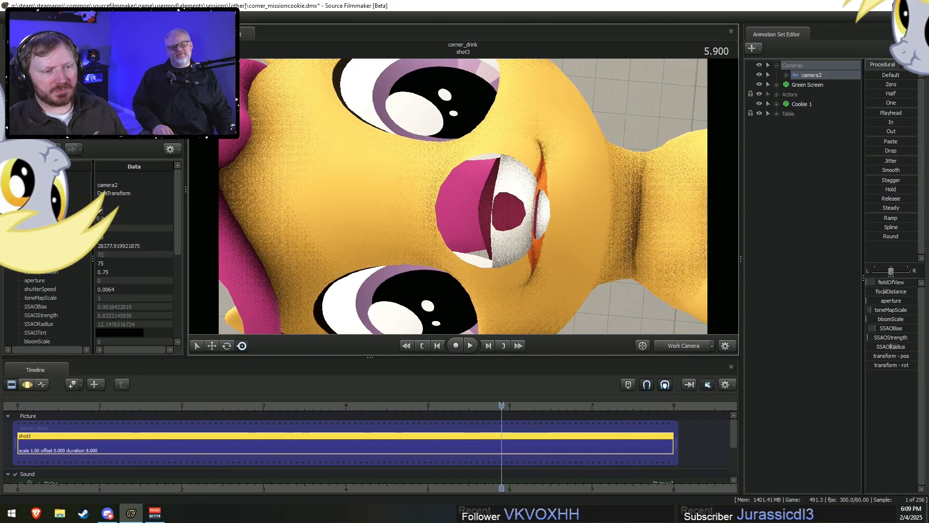
{"action": "key", "text": "s"}
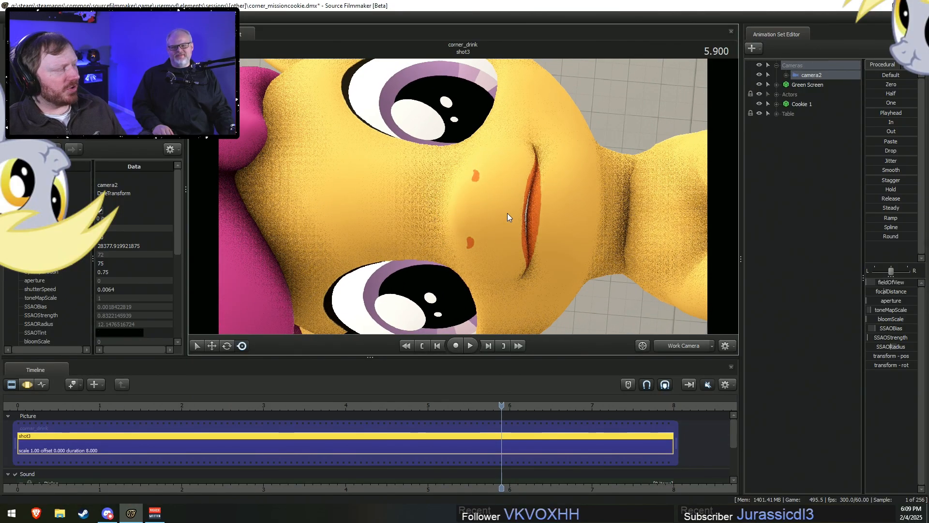
Enter a different near clipping distance for camera2 after framing the pony from the side in the Work Camera.
{"action": "left_click_drag", "start_coordinate": [516, 211], "coordinate": [464, 196]}
{"action": "key", "text": "s"}
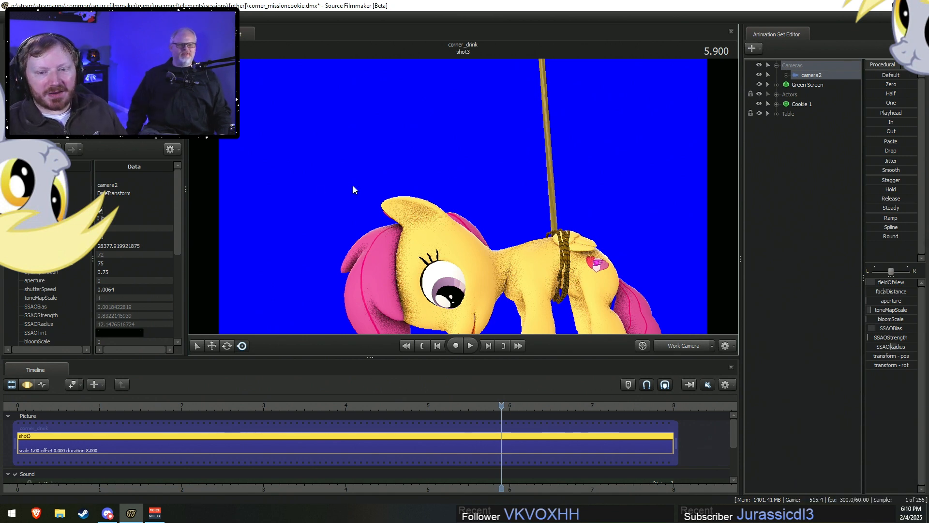
{"action": "left_click", "coordinate": [115, 236]}
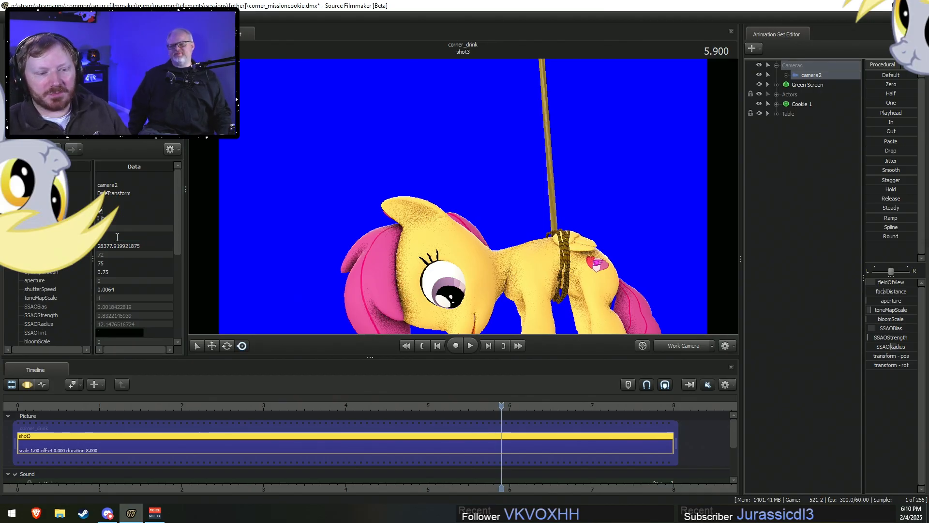
{"action": "left_click_drag", "start_coordinate": [441, 242], "coordinate": [458, 276]}
{"action": "key", "text": "w"}
{"action": "key", "text": "s"}
{"action": "double_click", "coordinate": [127, 237]}
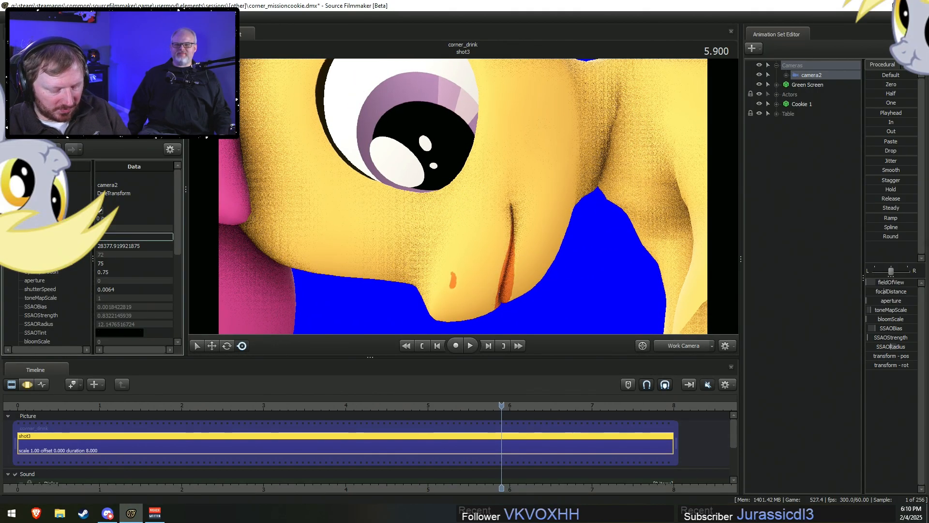
{"action": "key", "text": "Return"}
Examine the pony's snout from below at close range with the changed near clipping distance.
{"action": "mouse_move", "coordinate": [450, 217]}
{"action": "left_mouse_down"}
{"action": "mouse_move", "coordinate": [455, 247]}
{"action": "mouse_move", "coordinate": [449, 224]}
{"action": "left_mouse_up"}
{"action": "key", "text": "w"}
{"action": "key", "text": "s"}
{"action": "key", "text": "w"}
{"action": "key", "text": "s"}
{"action": "key", "text": "w"}
{"action": "key", "text": "s"}
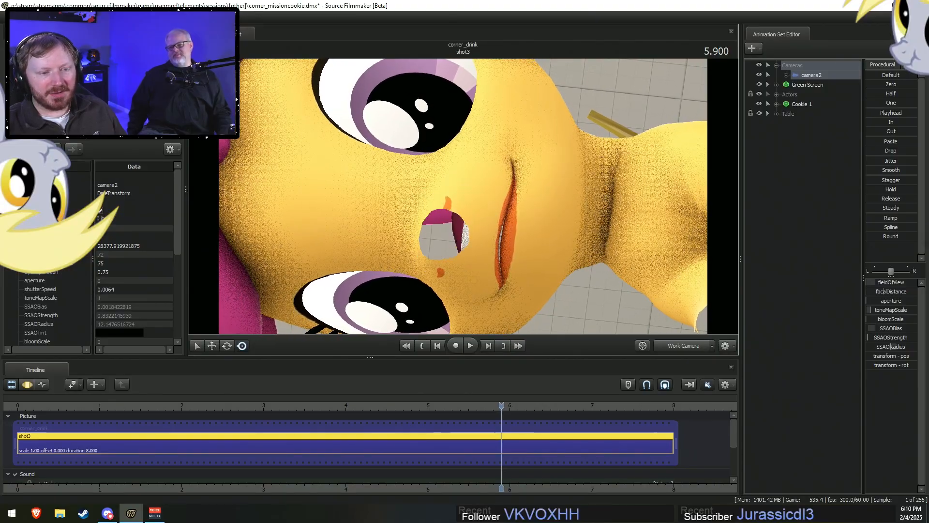
Examine the whole hanging pony and its rope from farther away for rendering artifacts.
{"action": "left_click_drag", "start_coordinate": [449, 223], "coordinate": [468, 233]}
{"action": "key", "text": "s"}
{"action": "key", "text": "s"}
{"action": "key", "text": "w"}
{"action": "key", "text": "s"}
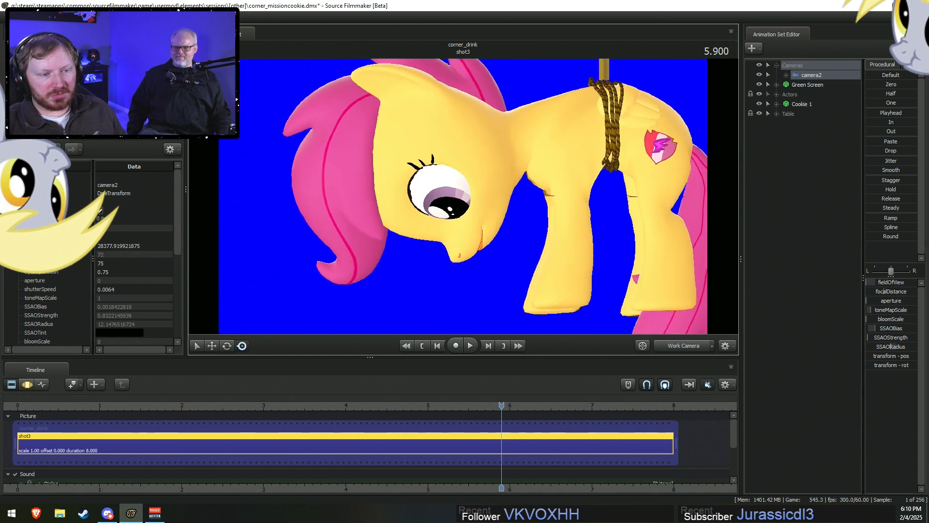
{"action": "key", "text": "s"}
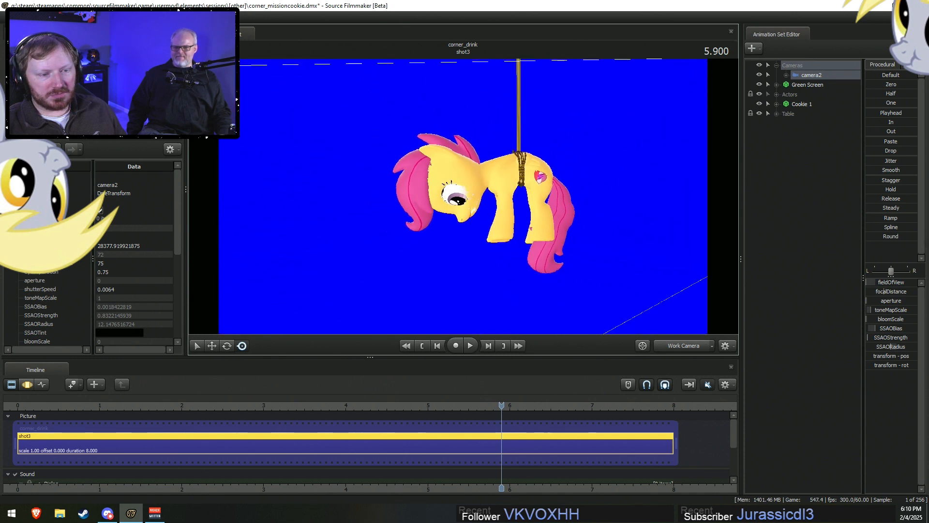
{"action": "mouse_move", "coordinate": [463, 196]}
{"action": "left_mouse_down"}
{"action": "mouse_move", "coordinate": [339, 165]}
{"action": "mouse_move", "coordinate": [463, 196]}
{"action": "left_mouse_up"}
{"action": "key", "text": "w"}
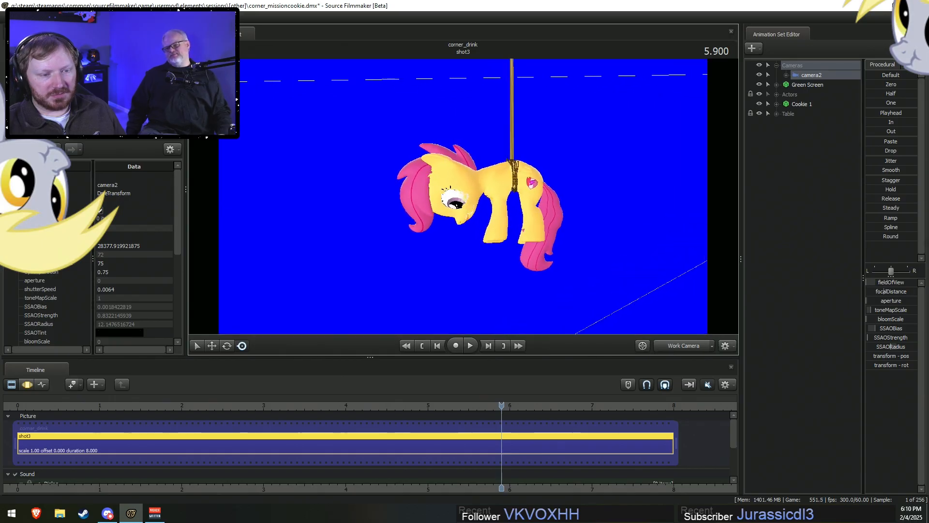
{"action": "left_click_drag", "start_coordinate": [463, 196], "coordinate": [469, 192]}
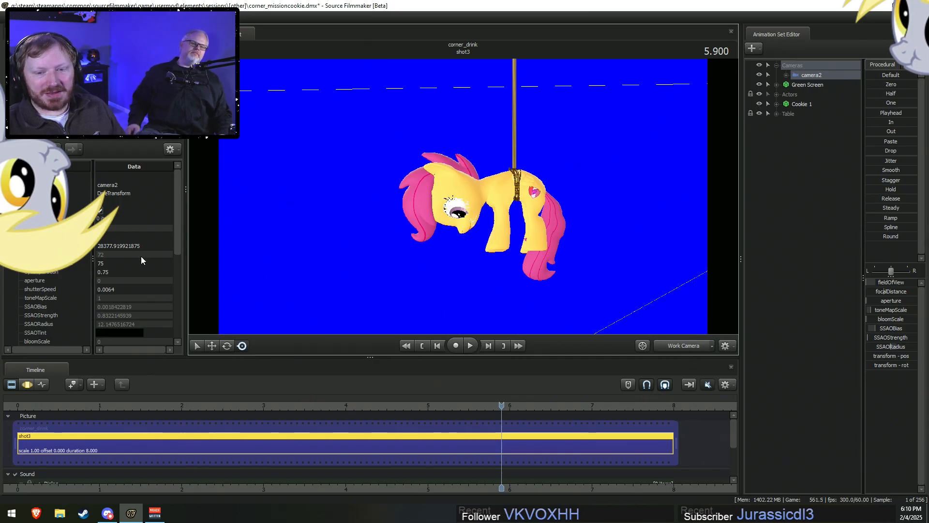
Set camera2's far clipping distance to 10000 and enter a new near clipping distance.
{"action": "left_click", "coordinate": [154, 246]}
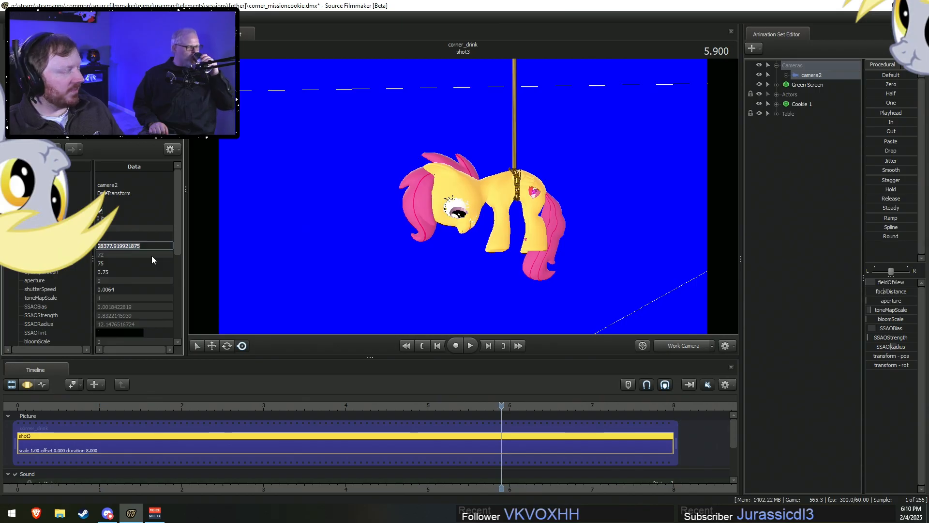
{"action": "type", "text": "10000"}
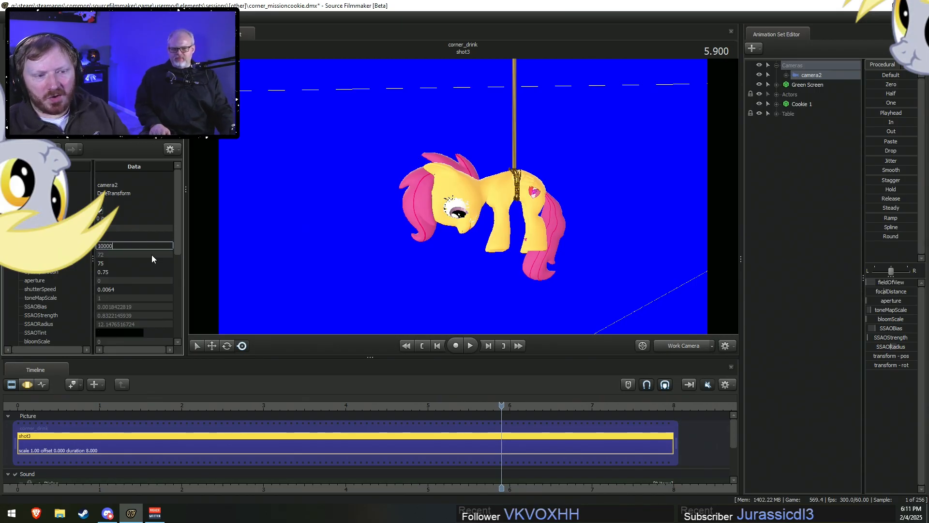
{"action": "mouse_move", "coordinate": [387, 213]}
{"action": "left_mouse_down"}
{"action": "mouse_move", "coordinate": [396, 242]}
{"action": "mouse_move", "coordinate": [392, 230]}
{"action": "left_mouse_up"}
{"action": "double_click", "coordinate": [115, 246]}
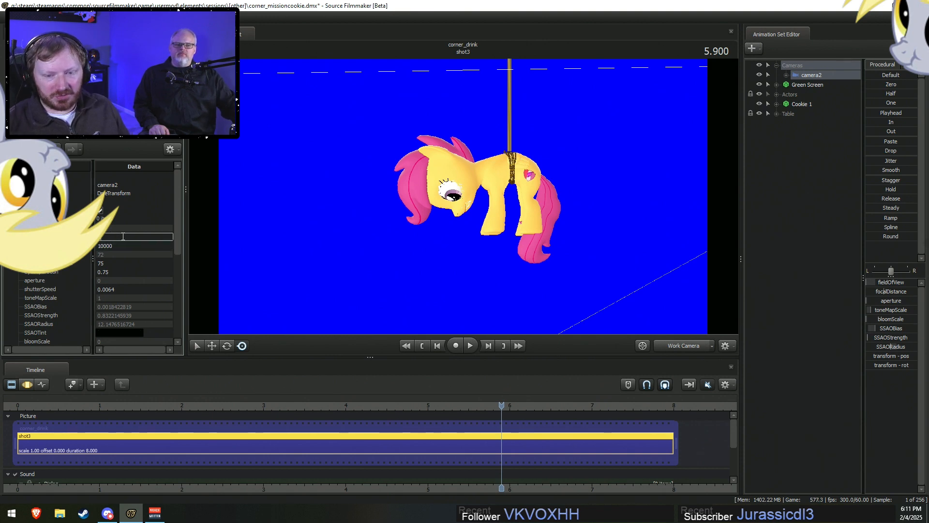
{"action": "type", "text": "0"}
{"action": "key", "text": "Return"}
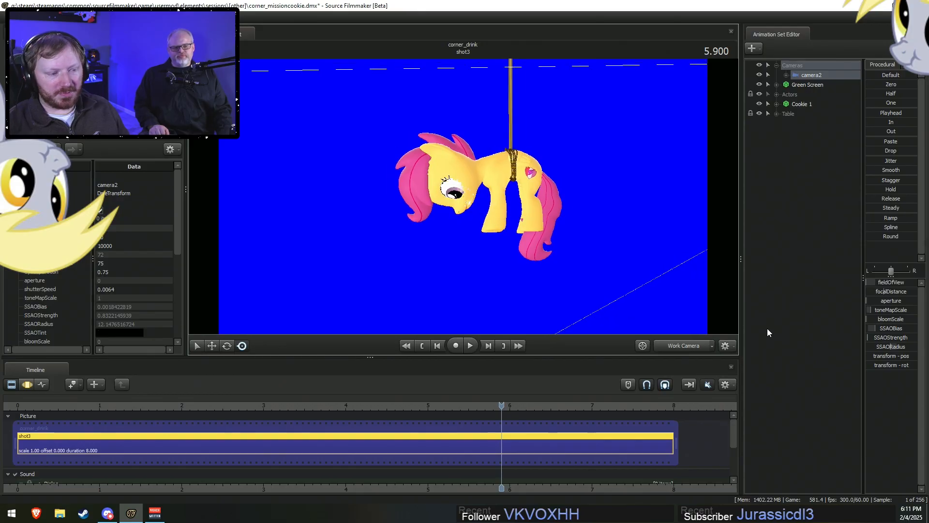
Inspect the hanging pony from several distances in the Work Camera with the changed clipping distances.
{"action": "left_click", "coordinate": [680, 349]}
{"action": "left_click", "coordinate": [678, 348], "text": "ctrl+shift"}
{"action": "key", "text": "w"}
{"action": "left_click_drag", "start_coordinate": [618, 278], "coordinate": [601, 226]}
{"action": "key", "text": "s"}
{"action": "key", "text": "w"}
{"action": "key", "text": "s"}
{"action": "left_click_drag", "start_coordinate": [330, 247], "coordinate": [332, 250]}
Raise camera2's near clipping distance.
{"action": "left_click", "coordinate": [107, 238]}
{"action": "type", "text": "0"}
{"action": "key", "text": "Return"}
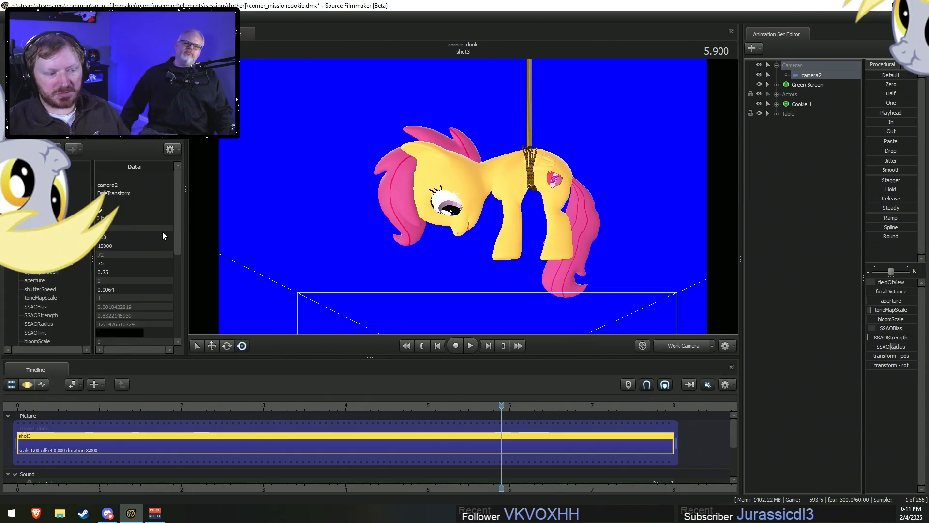
Examine the effect of the far clipping distance by pulling the Work Camera far back from the set.
{"action": "left_click", "coordinate": [644, 346]}
{"action": "key", "text": "s"}
{"action": "left_click_drag", "start_coordinate": [462, 196], "coordinate": [459, 172]}
{"action": "key", "text": "w"}
{"action": "key", "text": "s"}
{"action": "key", "text": "s"}
{"action": "key", "text": "s"}
{"action": "key", "text": "w"}
{"action": "key", "text": "s"}
{"action": "key", "text": "s"}
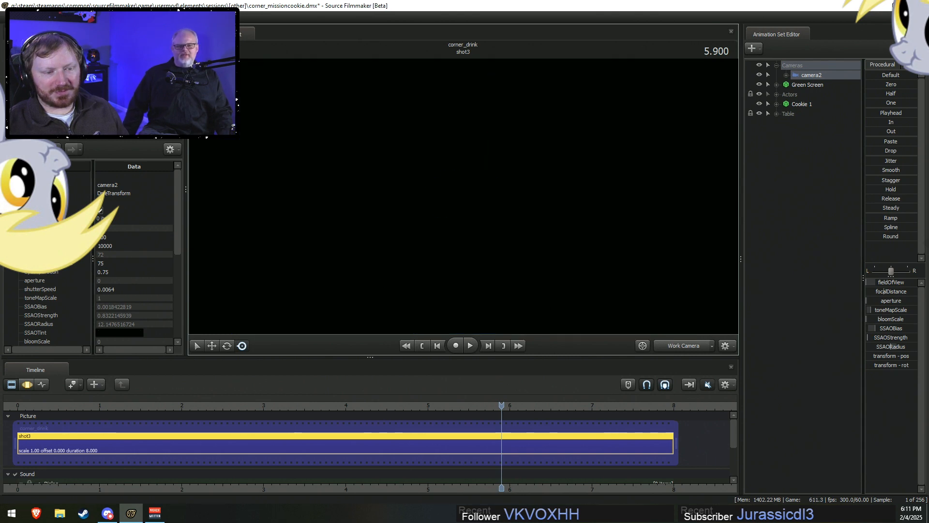
Compare camera2's view with the Work Camera, then approach the set from far away to inspect the far clipping.
{"action": "left_click", "coordinate": [668, 345]}
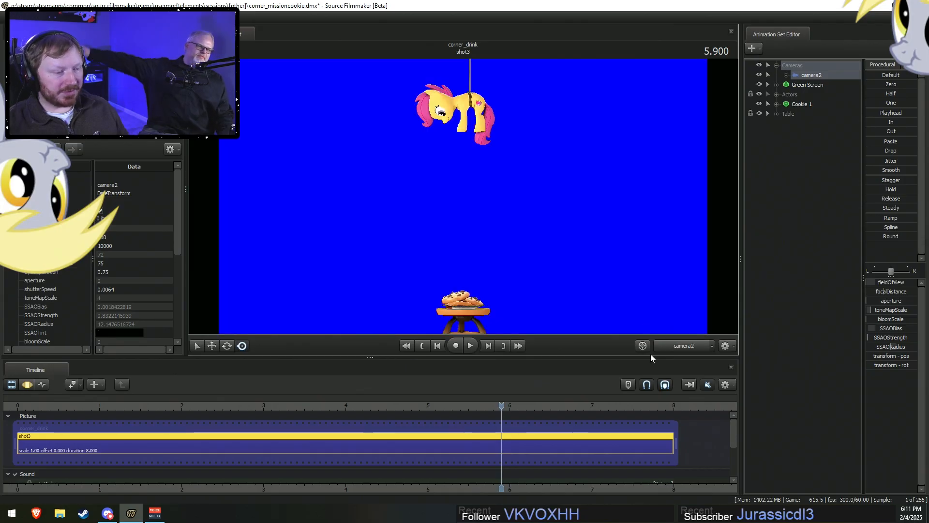
{"action": "left_click", "coordinate": [680, 345]}
{"action": "key", "text": "s"}
{"action": "left_click_drag", "start_coordinate": [458, 172], "coordinate": [458, 172]}
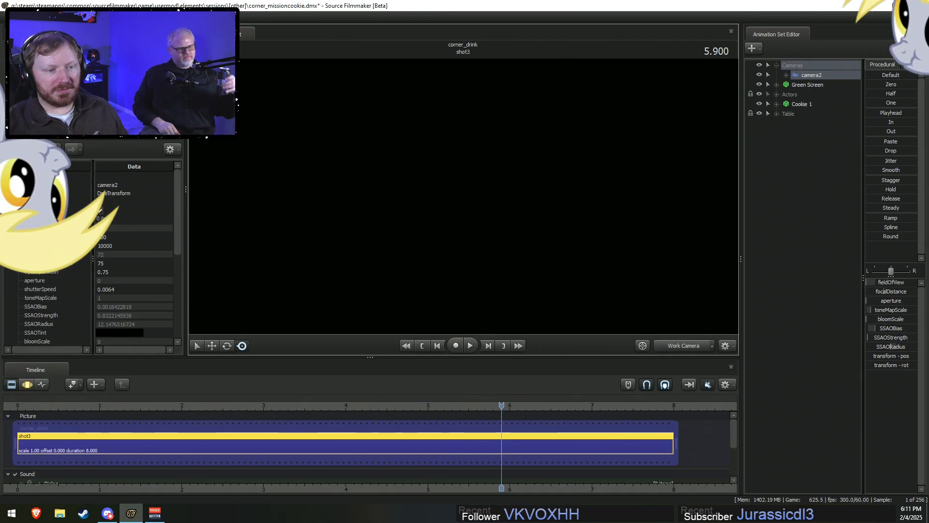
{"action": "key", "text": "w"}
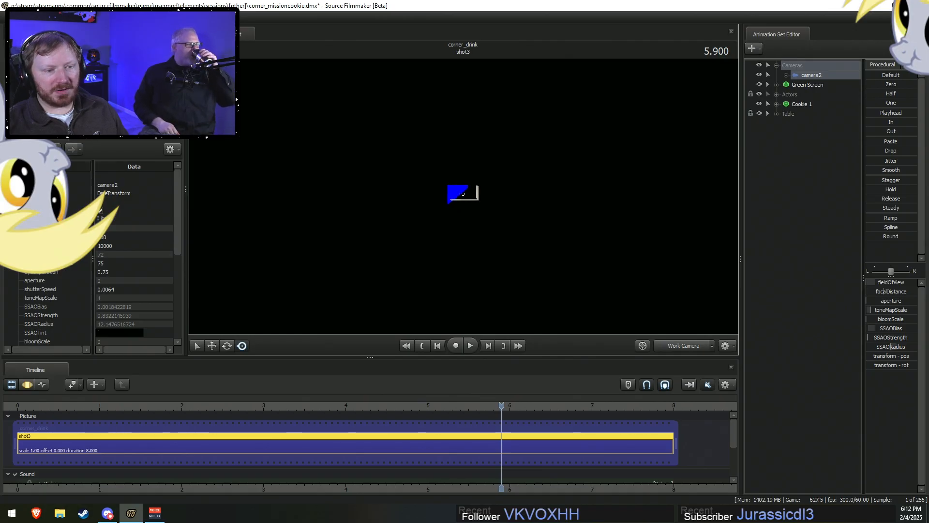
{"action": "key", "text": "w"}
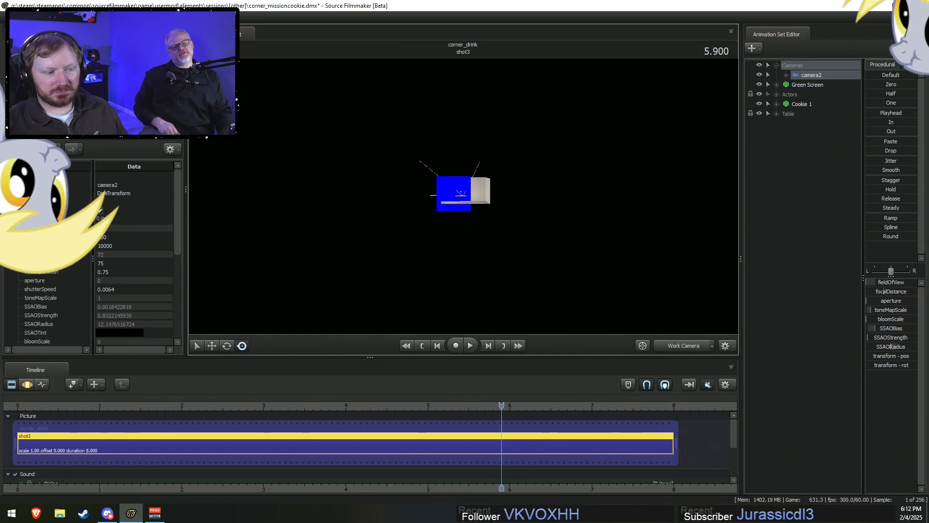
{"action": "key", "text": "w"}
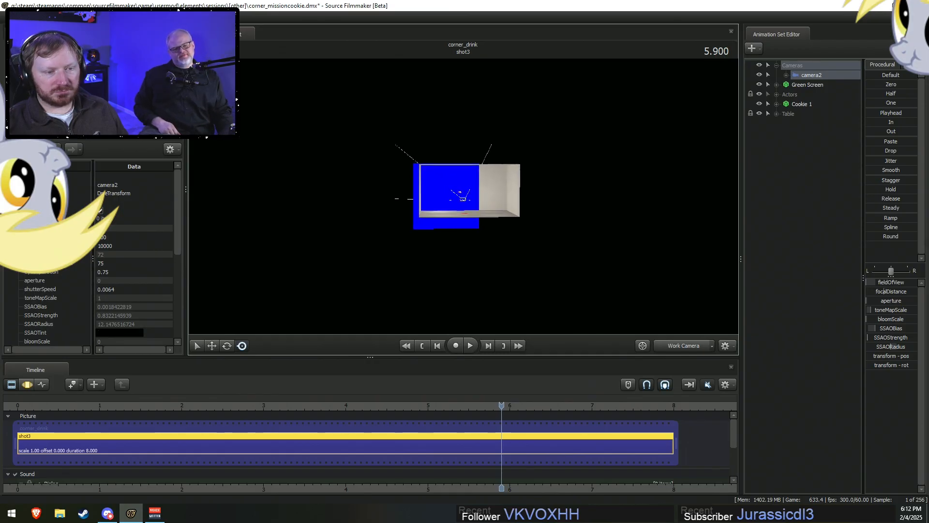
{"action": "key", "text": "w"}
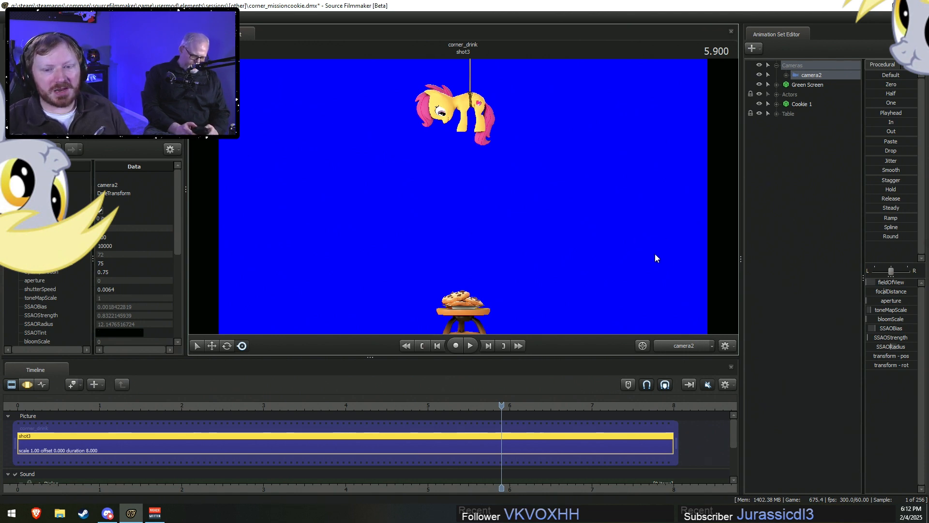
Undo the change to camera2's far clipping distance and open its value field.
{"action": "left_click", "coordinate": [119, 237]}
{"action": "key", "text": "ctrl+z"}
{"action": "left_click", "coordinate": [122, 238]}
{"action": "left_click", "coordinate": [125, 248]}
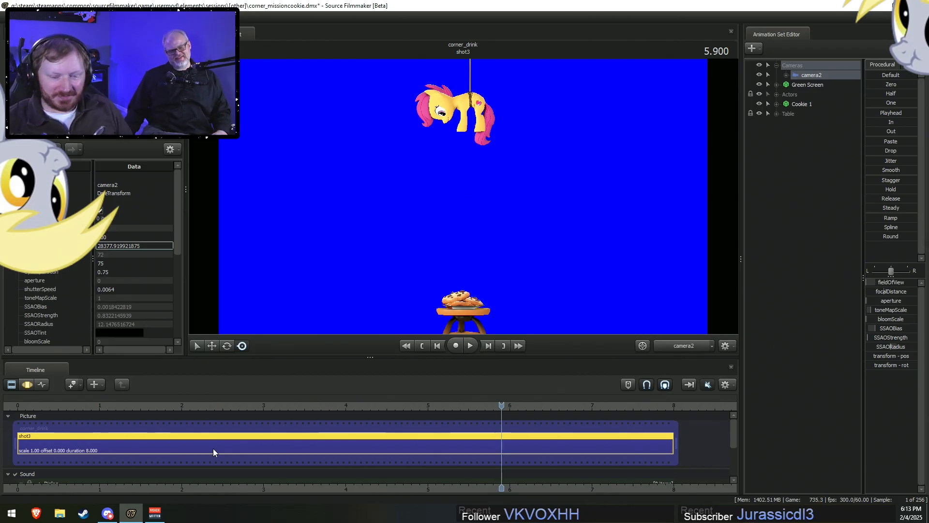
Switch to the Brave browser and open the AliExpress home page.
{"action": "left_click", "coordinate": [36, 513]}
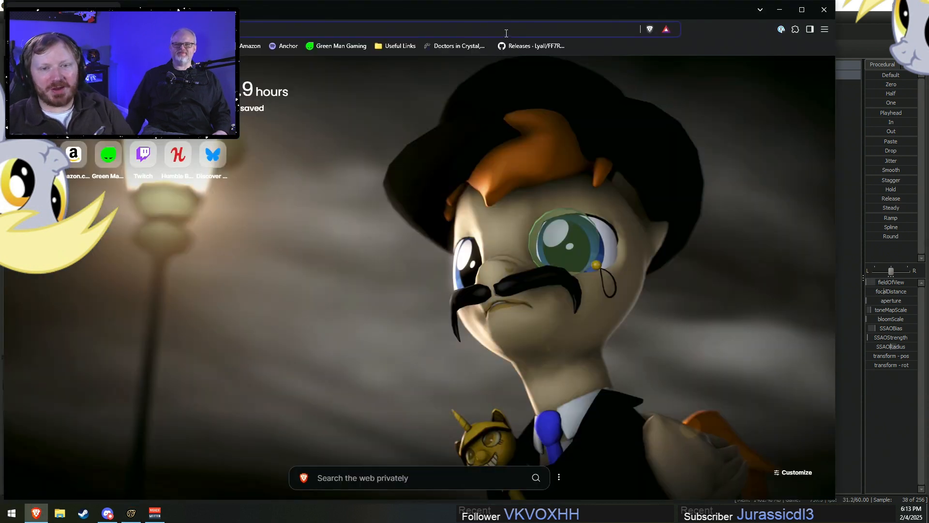
{"action": "type", "text": "a"}
{"action": "key", "text": "BackSpace"}
{"action": "key", "text": "BackSpace"}
{"action": "key", "text": "Escape"}
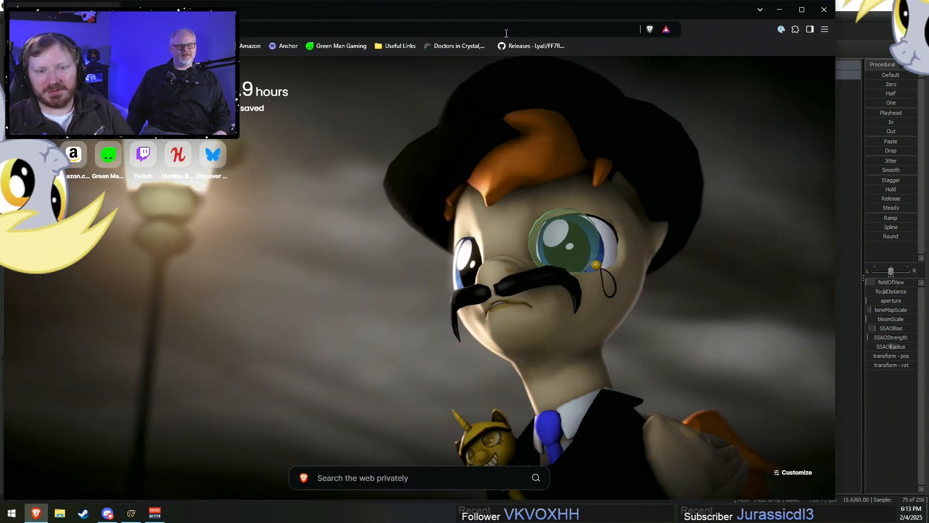
Examine the AliExpress home page's daily deals, categories and recommended products down to the end of the list.
{"action": "scroll", "coordinate": [677, 301], "scroll_direction": "down", "scroll_amount": 10}
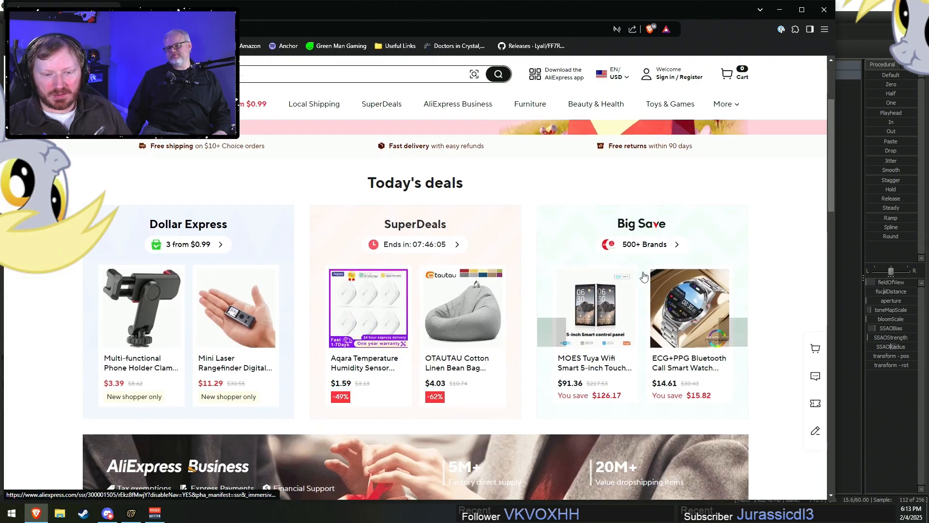
{"action": "scroll", "coordinate": [677, 300], "scroll_direction": "down", "scroll_amount": 5}
{"action": "scroll", "coordinate": [682, 298], "scroll_direction": "up", "scroll_amount": 2}
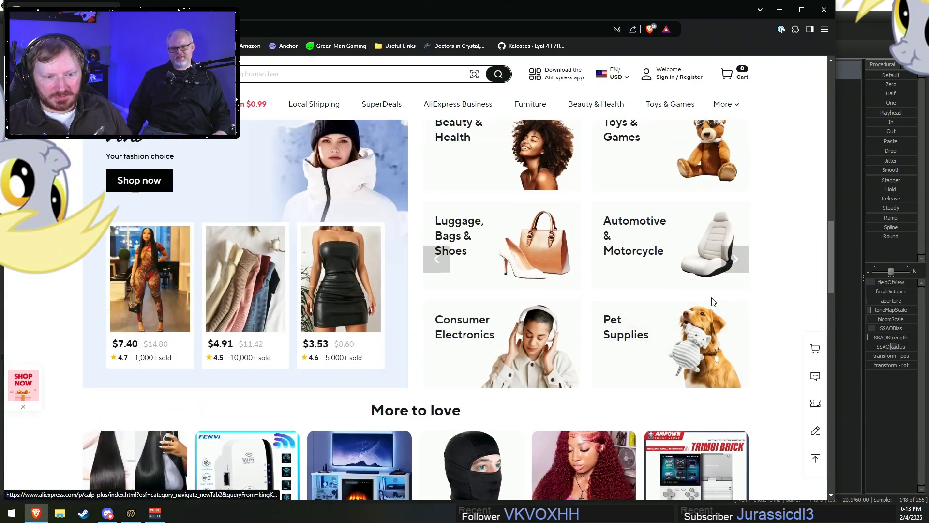
{"action": "scroll", "coordinate": [504, 345], "scroll_direction": "down", "scroll_amount": 15}
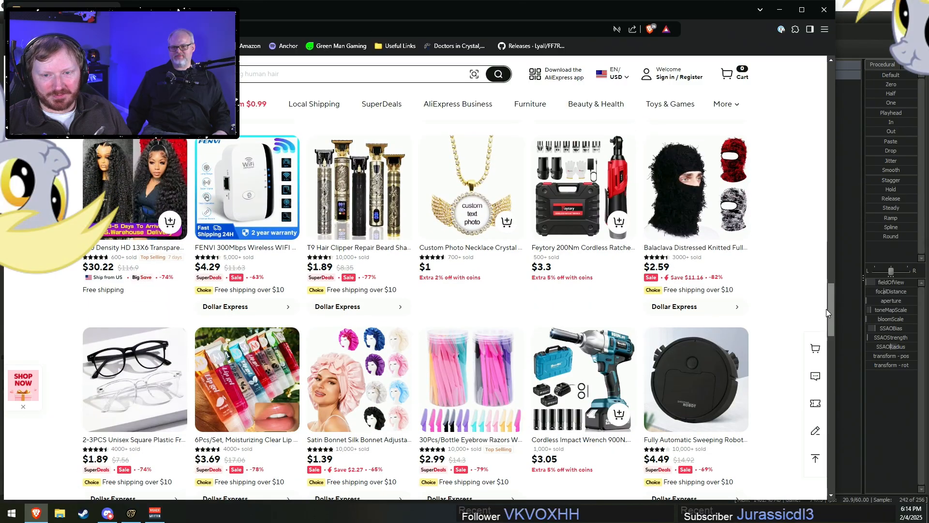
{"action": "scroll", "coordinate": [831, 311], "scroll_direction": "down", "scroll_amount": 3}
{"action": "scroll", "coordinate": [677, 332], "scroll_direction": "down", "scroll_amount": 12}
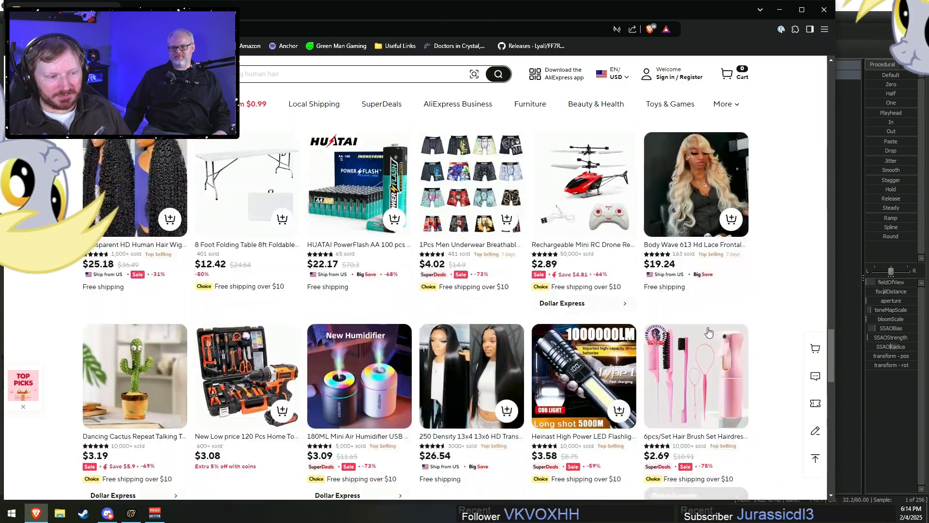
{"action": "scroll", "coordinate": [743, 344], "scroll_direction": "down", "scroll_amount": 2}
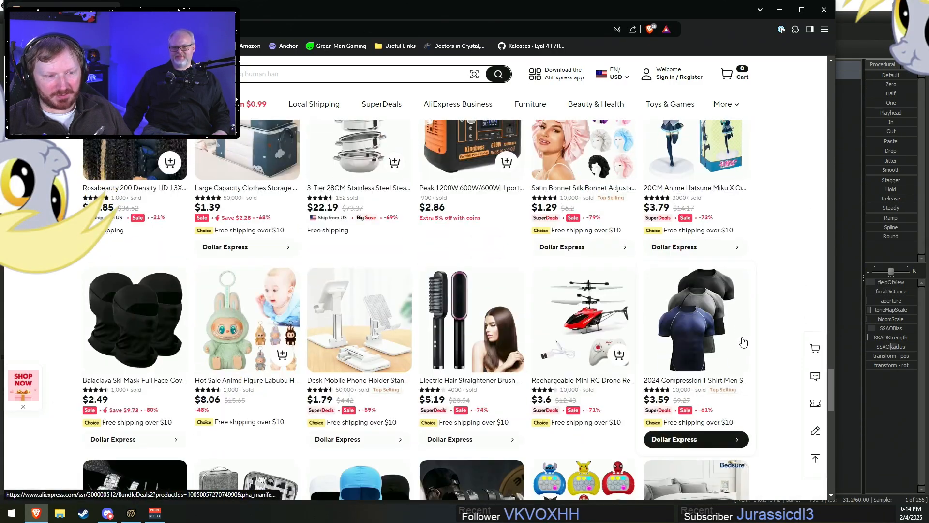
{"action": "scroll", "coordinate": [743, 342], "scroll_direction": "down", "scroll_amount": 3}
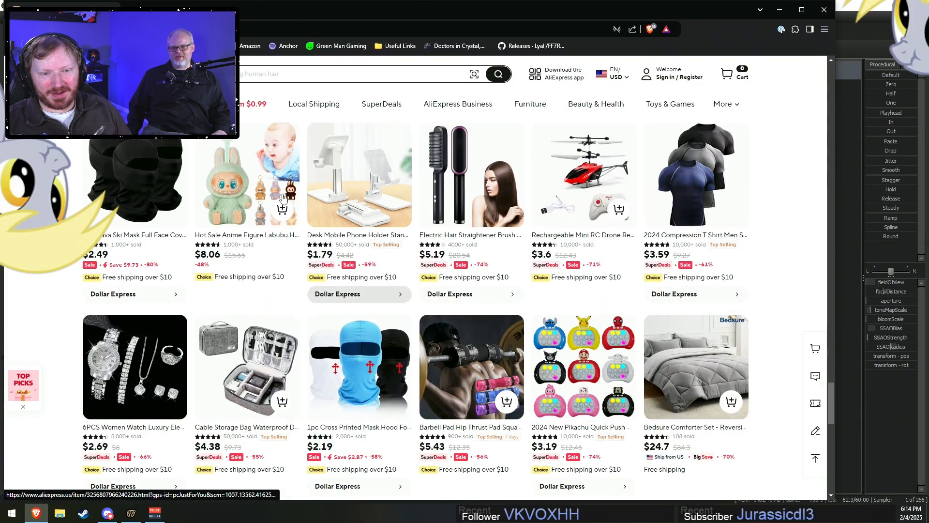
{"action": "scroll", "coordinate": [569, 266], "scroll_direction": "down", "scroll_amount": 4}
{"action": "scroll", "coordinate": [568, 266], "scroll_direction": "down", "scroll_amount": 10}
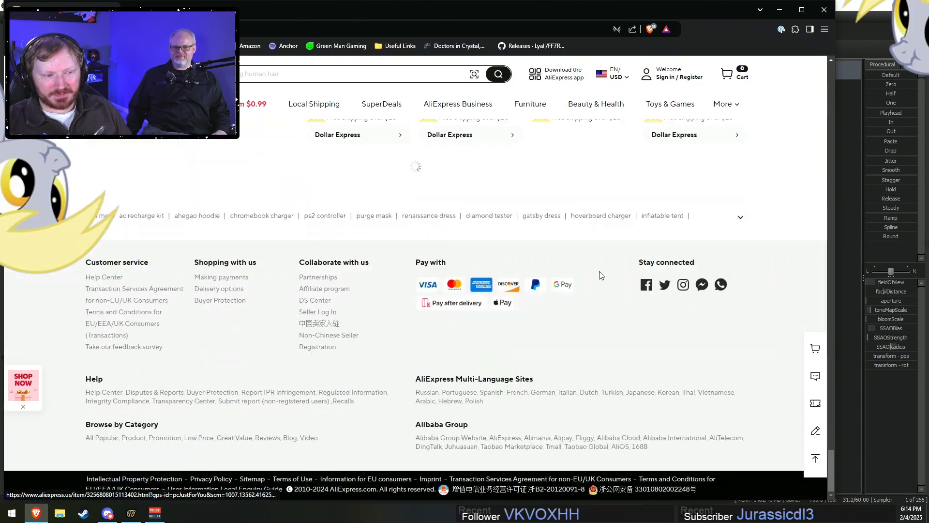
{"action": "scroll", "coordinate": [610, 275], "scroll_direction": "up", "scroll_amount": 3}
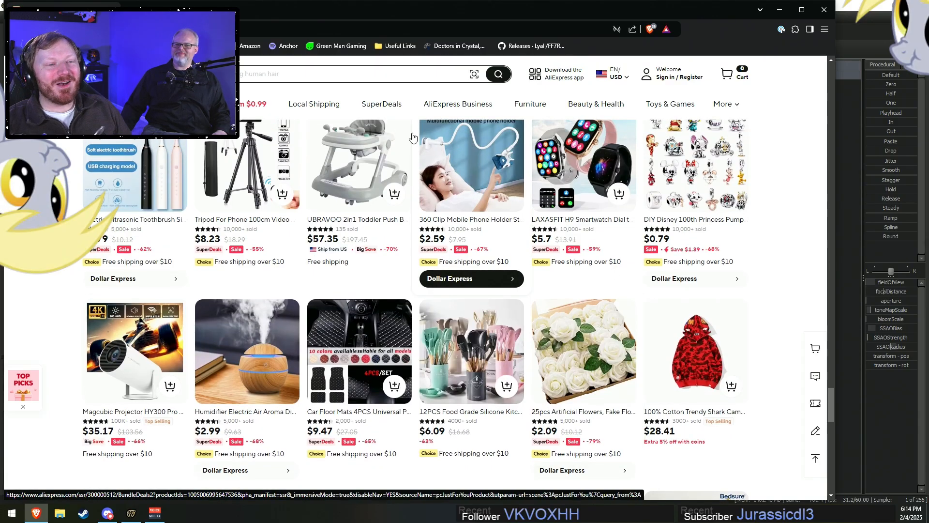
{"action": "scroll", "coordinate": [639, 247], "scroll_direction": "down", "scroll_amount": 5}
{"action": "scroll", "coordinate": [639, 247], "scroll_direction": "down", "scroll_amount": 10}
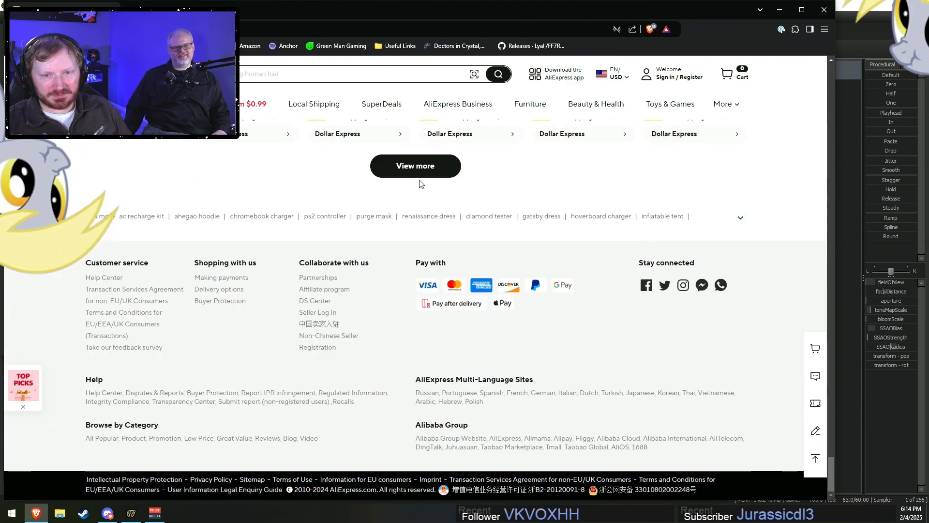
Load two further batches of recommended products on the AliExpress home page and look through them.
{"action": "left_click", "coordinate": [421, 166]}
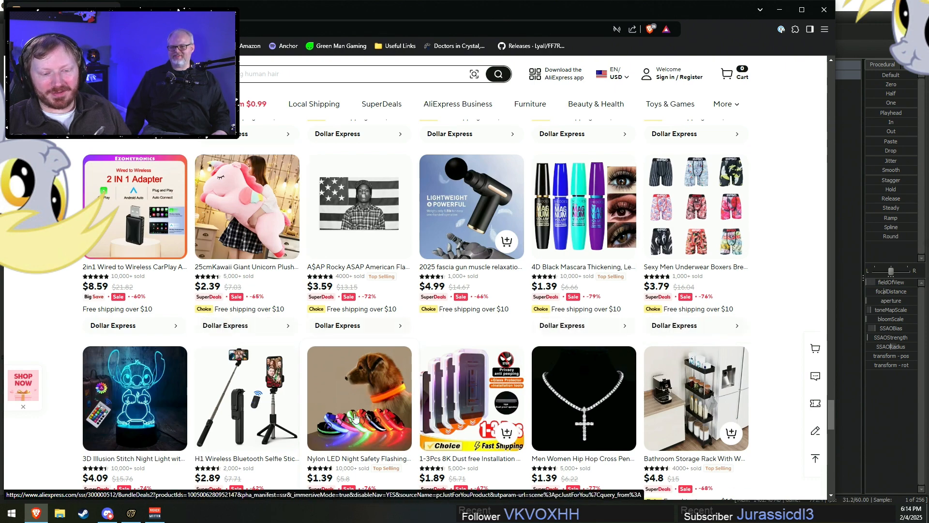
{"action": "scroll", "coordinate": [381, 426], "scroll_direction": "down", "scroll_amount": 10}
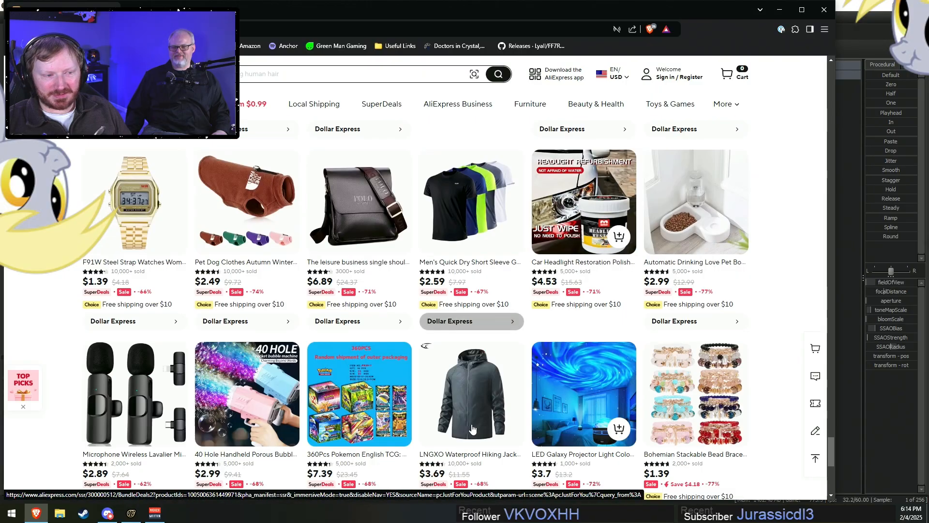
{"action": "scroll", "coordinate": [522, 414], "scroll_direction": "down", "scroll_amount": 4}
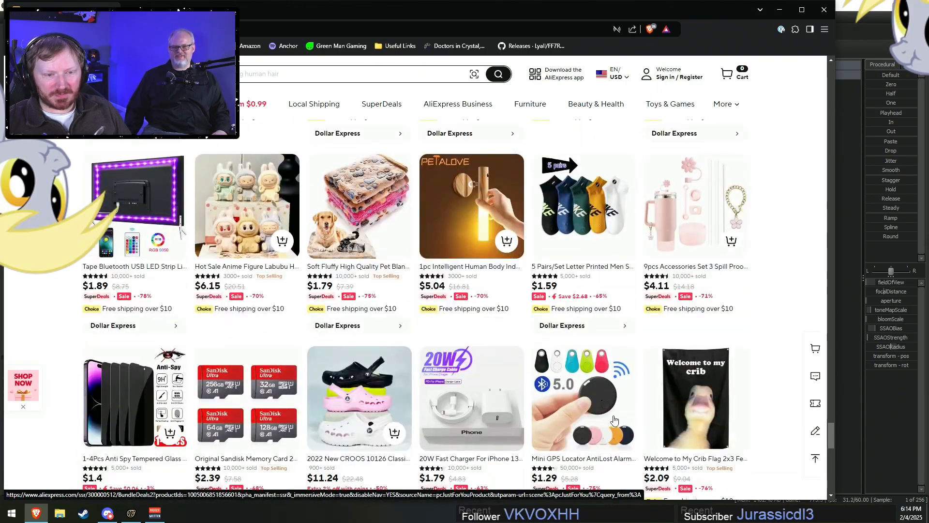
{"action": "scroll", "coordinate": [741, 349], "scroll_direction": "down", "scroll_amount": 1}
{"action": "scroll", "coordinate": [745, 346], "scroll_direction": "down", "scroll_amount": 15}
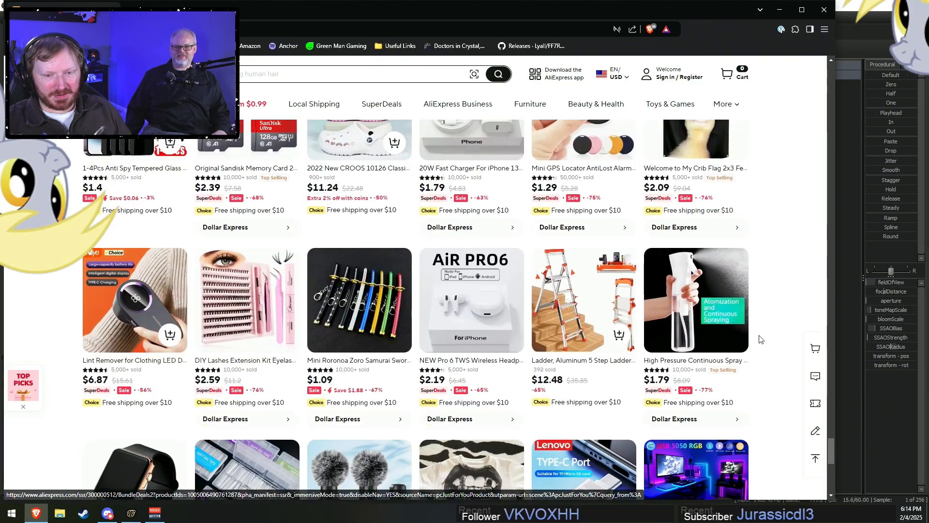
{"action": "scroll", "coordinate": [759, 339], "scroll_direction": "down", "scroll_amount": 12}
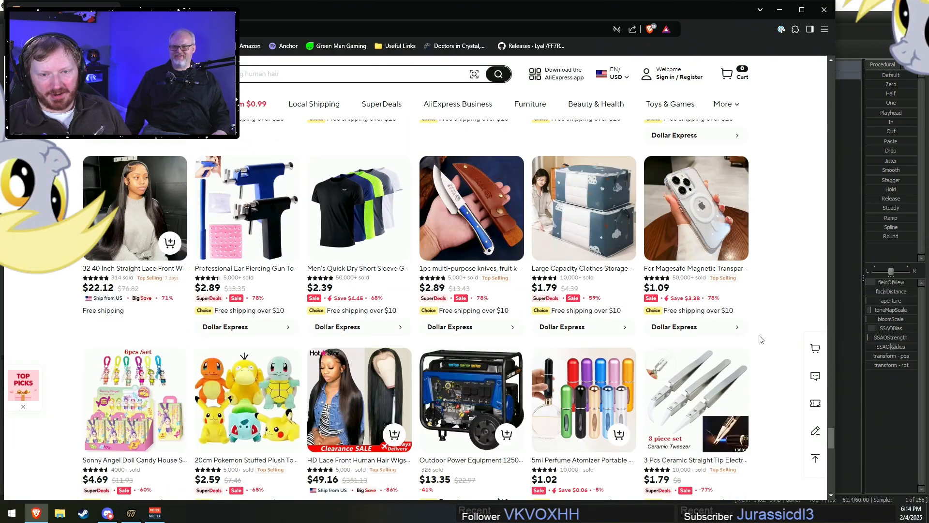
{"action": "scroll", "coordinate": [758, 339], "scroll_direction": "down", "scroll_amount": 12}
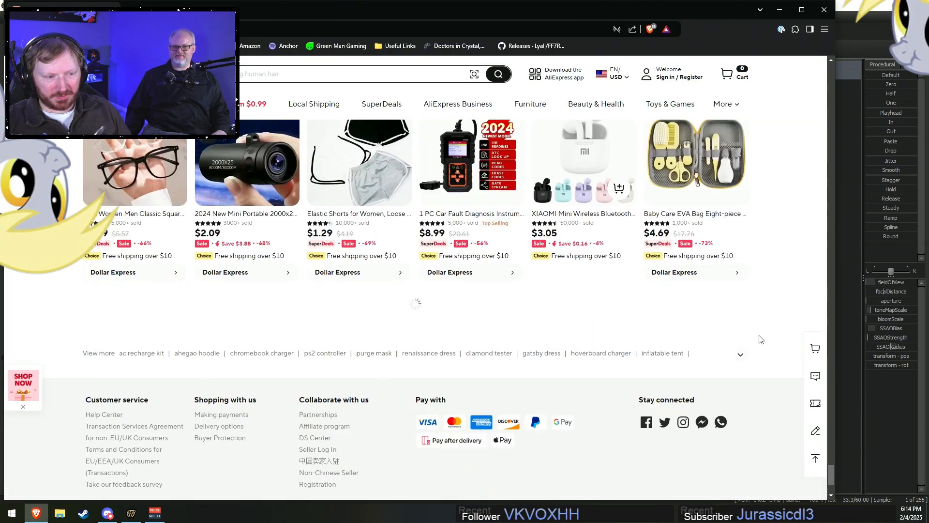
{"action": "scroll", "coordinate": [759, 338], "scroll_direction": "down", "scroll_amount": 8}
{"action": "scroll", "coordinate": [759, 338], "scroll_direction": "down", "scroll_amount": 10}
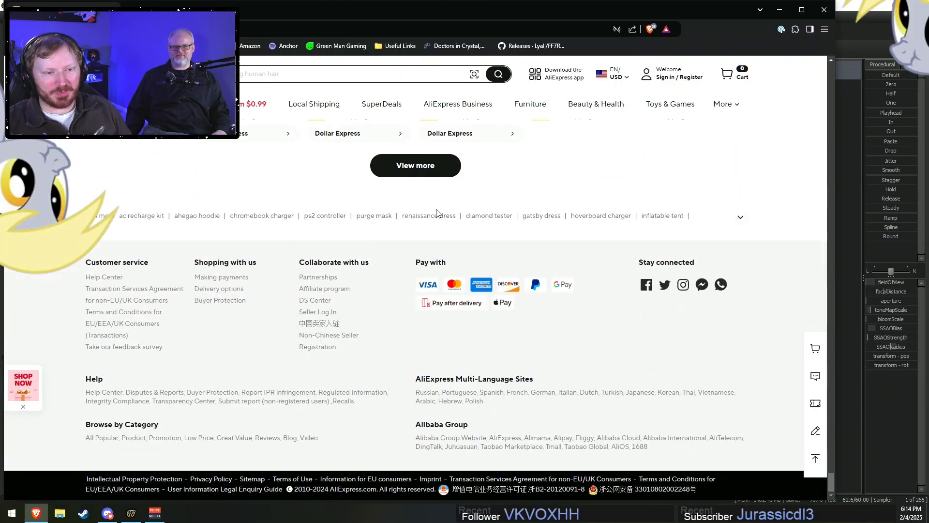
{"action": "left_click", "coordinate": [423, 173]}
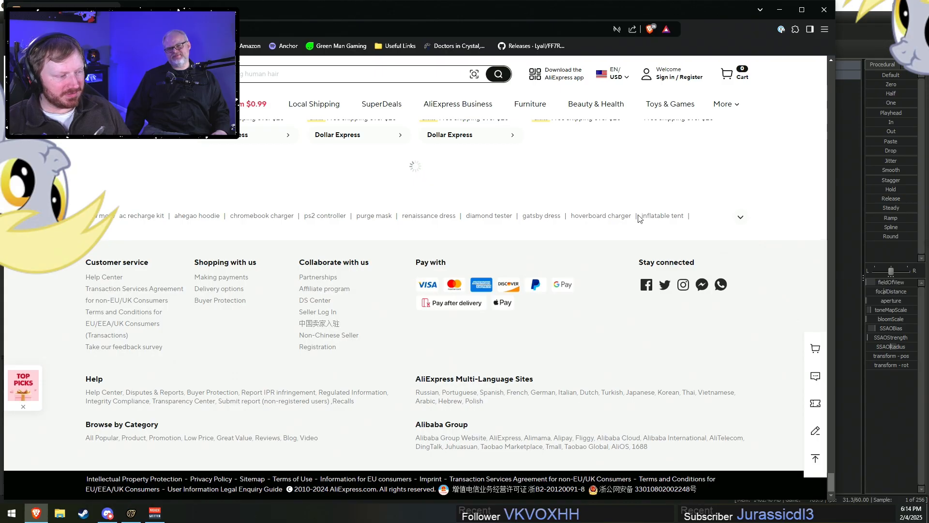
{"action": "scroll", "coordinate": [716, 264], "scroll_direction": "down", "scroll_amount": 9}
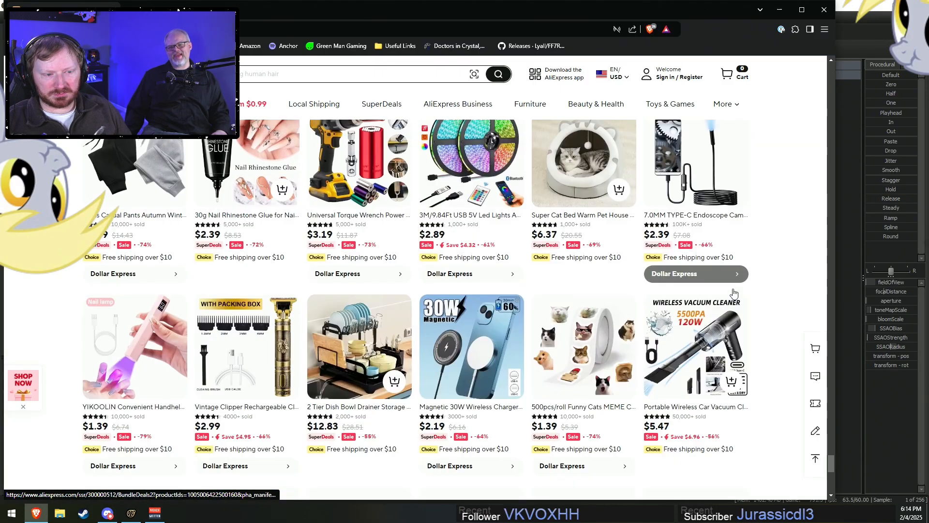
Search AliExpress for "pants".
{"action": "left_click", "coordinate": [372, 76]}
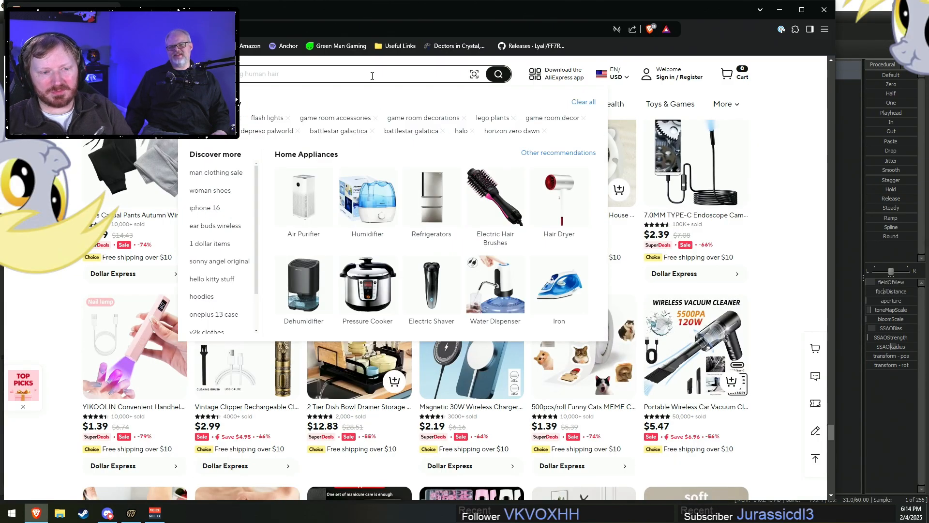
{"action": "type", "text": "pants"}
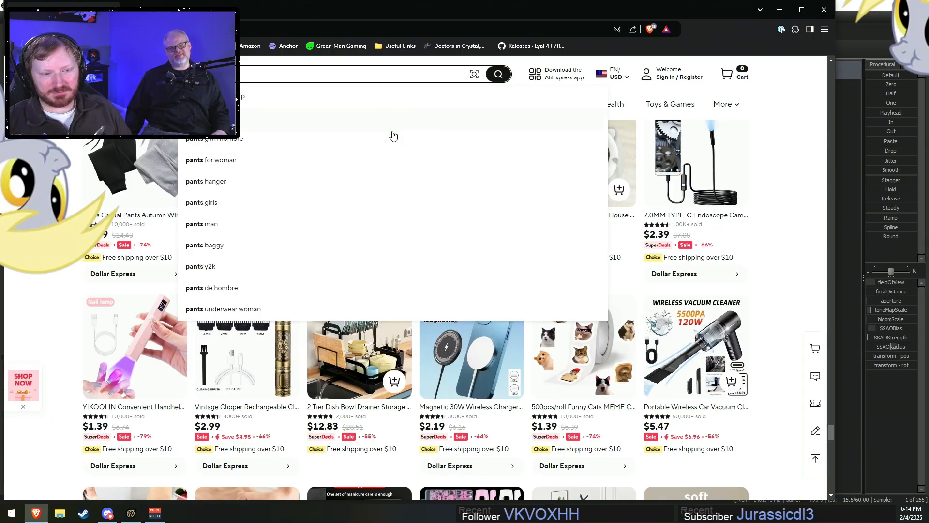
{"action": "left_click", "coordinate": [409, 119]}
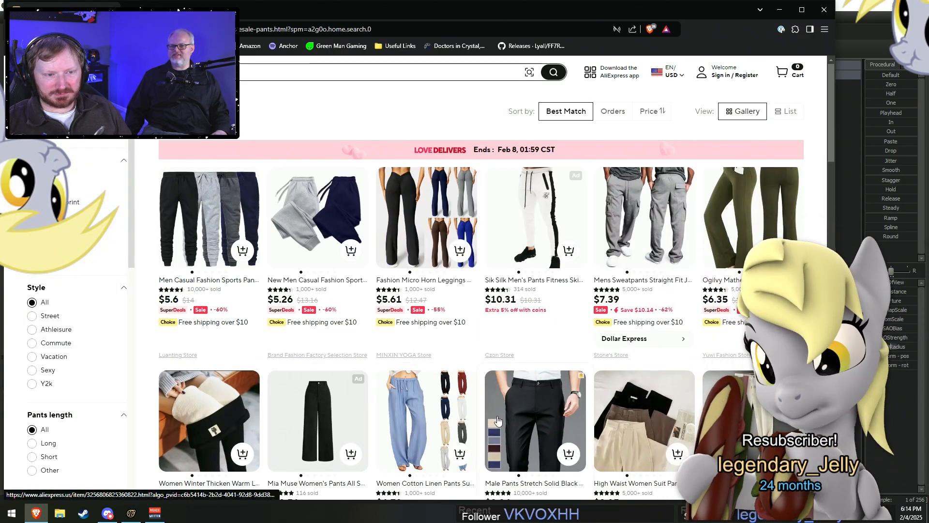
Examine the products on the first page of pants results down to the page navigation.
{"action": "scroll", "coordinate": [497, 420], "scroll_direction": "down", "scroll_amount": 5}
{"action": "scroll", "coordinate": [400, 305], "scroll_direction": "down", "scroll_amount": 4}
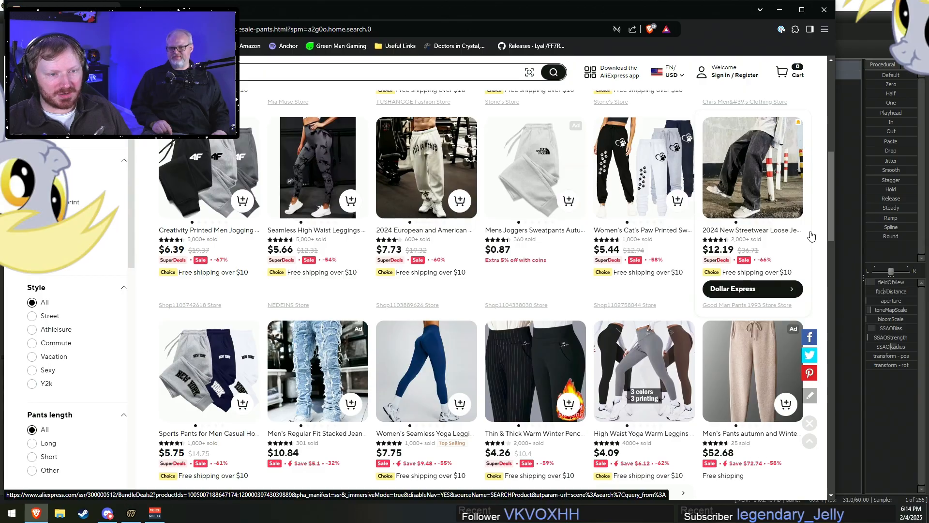
{"action": "scroll", "coordinate": [811, 236], "scroll_direction": "down", "scroll_amount": 6}
{"action": "scroll", "coordinate": [812, 236], "scroll_direction": "up", "scroll_amount": 2}
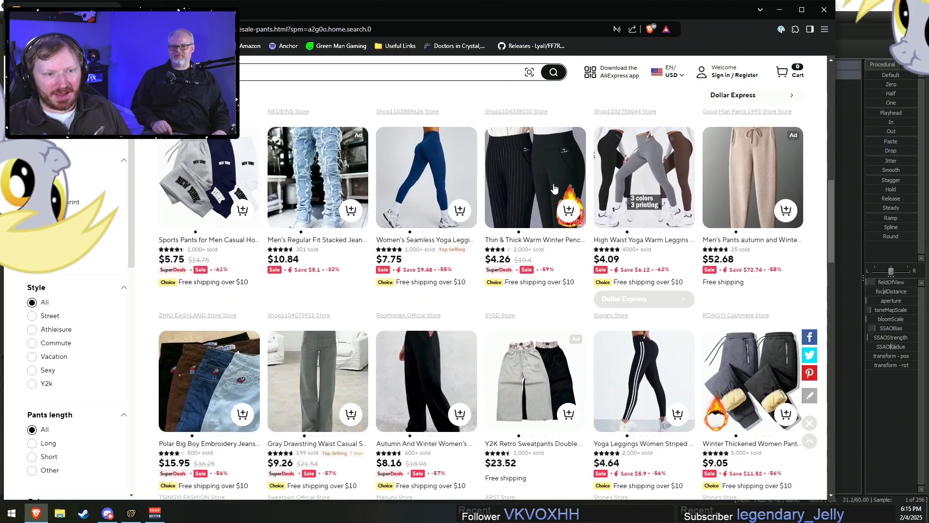
{"action": "scroll", "coordinate": [801, 318], "scroll_direction": "down", "scroll_amount": 4}
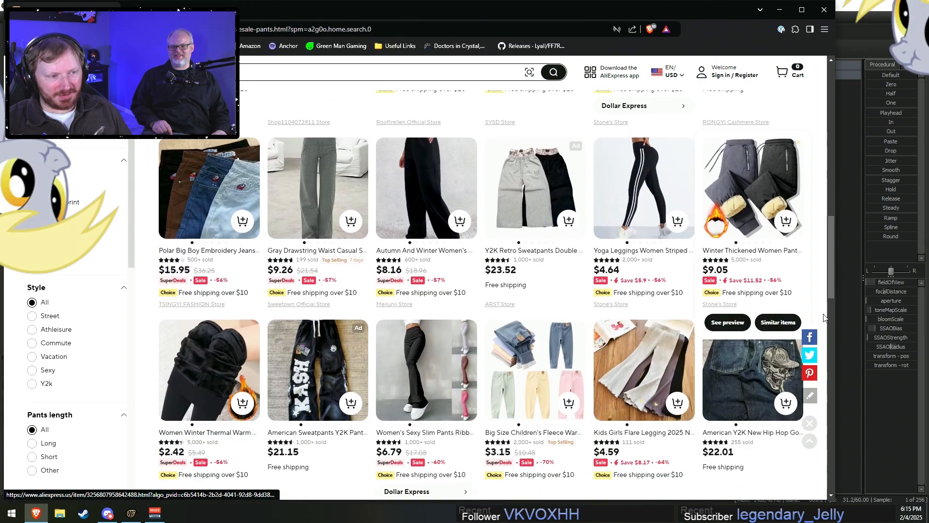
{"action": "scroll", "coordinate": [827, 291], "scroll_direction": "down", "scroll_amount": 8}
{"action": "scroll", "coordinate": [826, 291], "scroll_direction": "down", "scroll_amount": 6}
{"action": "scroll", "coordinate": [827, 292], "scroll_direction": "up", "scroll_amount": 2}
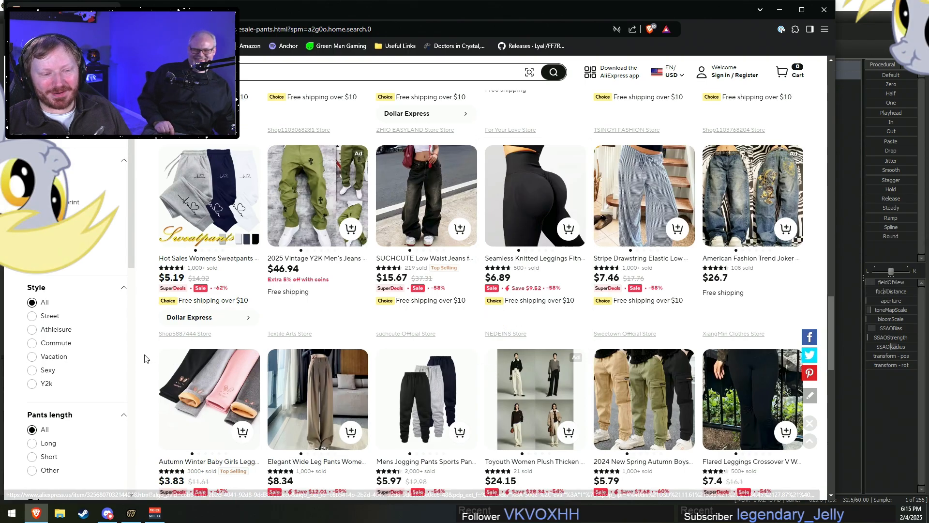
{"action": "scroll", "coordinate": [143, 360], "scroll_direction": "down", "scroll_amount": 8}
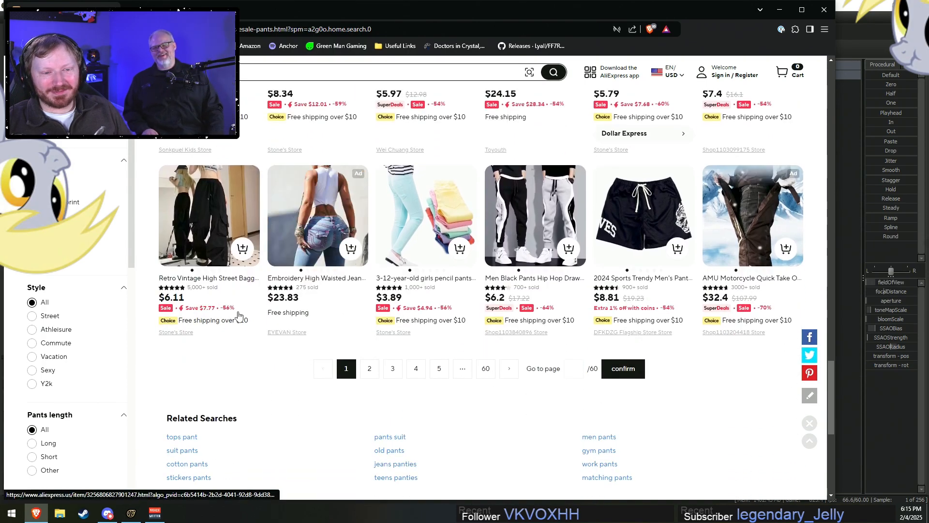
{"action": "scroll", "coordinate": [190, 321], "scroll_direction": "down", "scroll_amount": 5}
{"action": "scroll", "coordinate": [633, 210], "scroll_direction": "up", "scroll_amount": 2}
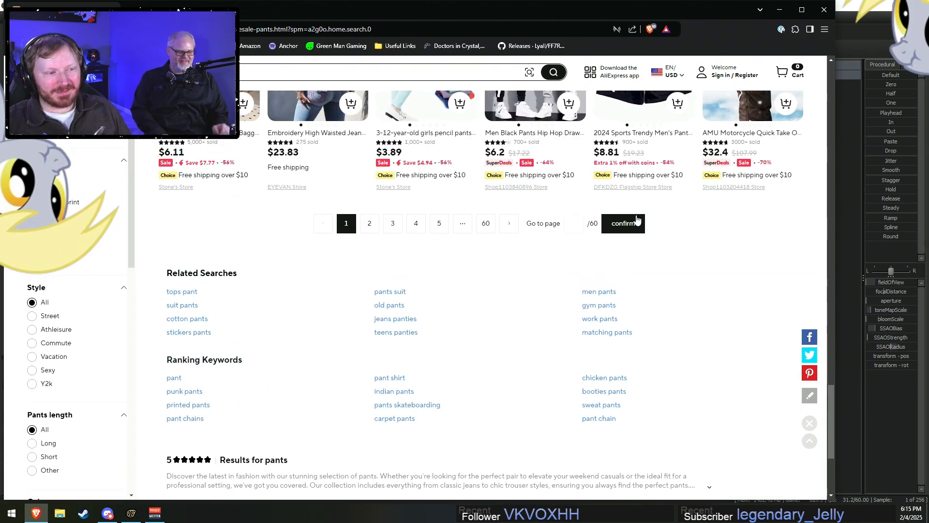
Open page 2 of the pants results and look through its products.
{"action": "left_click", "coordinate": [515, 229]}
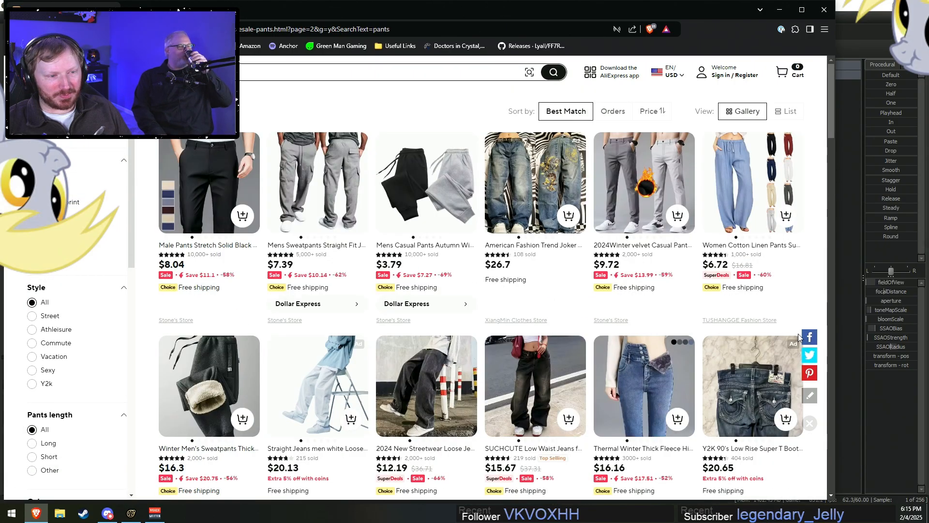
{"action": "scroll", "coordinate": [300, 340], "scroll_direction": "down", "scroll_amount": 2}
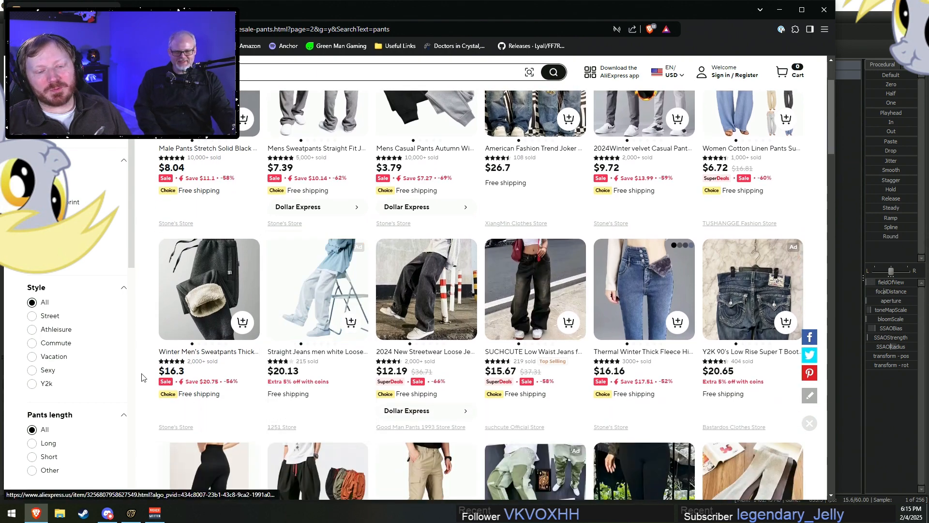
{"action": "scroll", "coordinate": [140, 374], "scroll_direction": "down", "scroll_amount": 6}
{"action": "scroll", "coordinate": [140, 374], "scroll_direction": "down", "scroll_amount": 4}
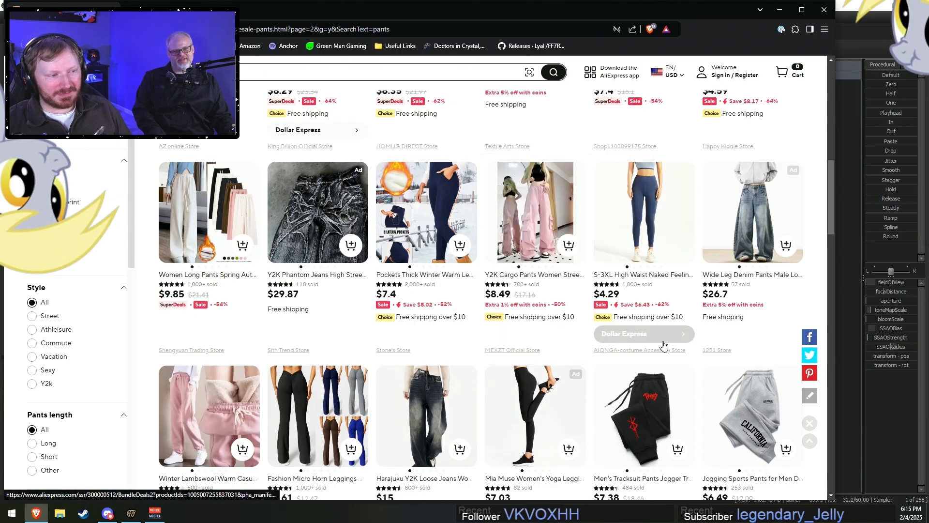
{"action": "scroll", "coordinate": [818, 304], "scroll_direction": "down", "scroll_amount": 5}
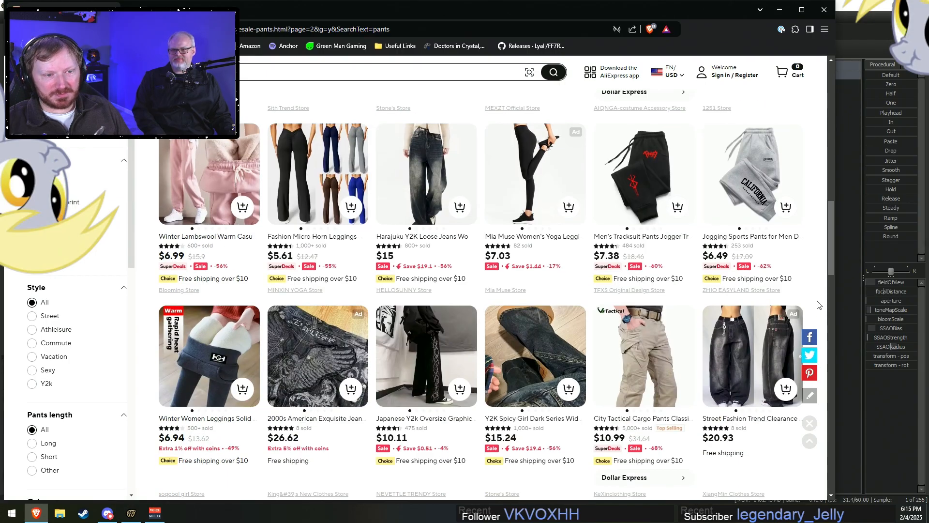
{"action": "scroll", "coordinate": [817, 304], "scroll_direction": "down", "scroll_amount": 12}
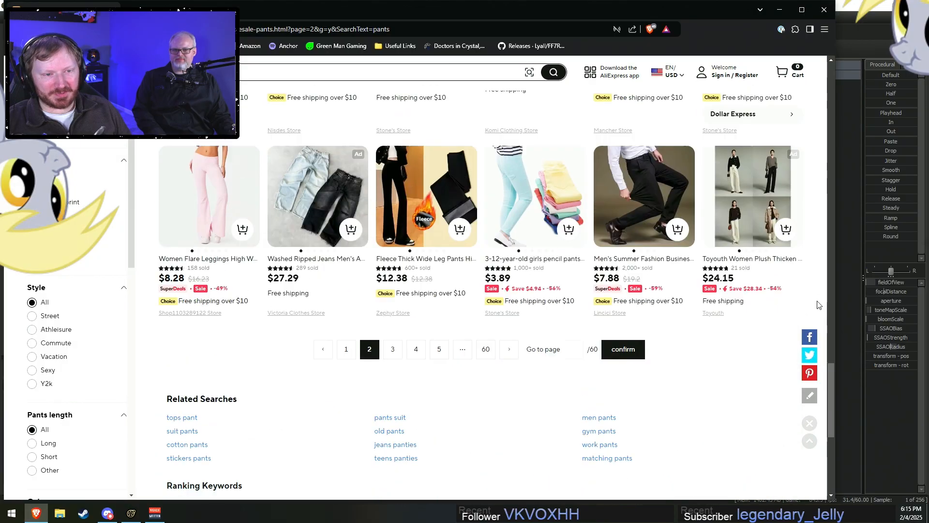
{"action": "scroll", "coordinate": [818, 304], "scroll_direction": "up", "scroll_amount": 5}
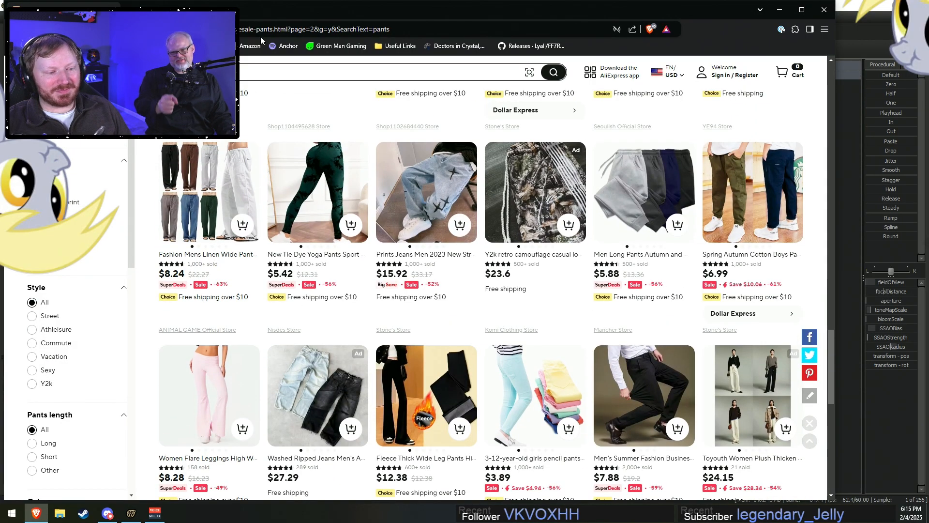
Switch back to Source Filmmaker and place the playhead at 3.500 in shot3.
{"action": "mouse_move", "coordinate": [694, 228]}
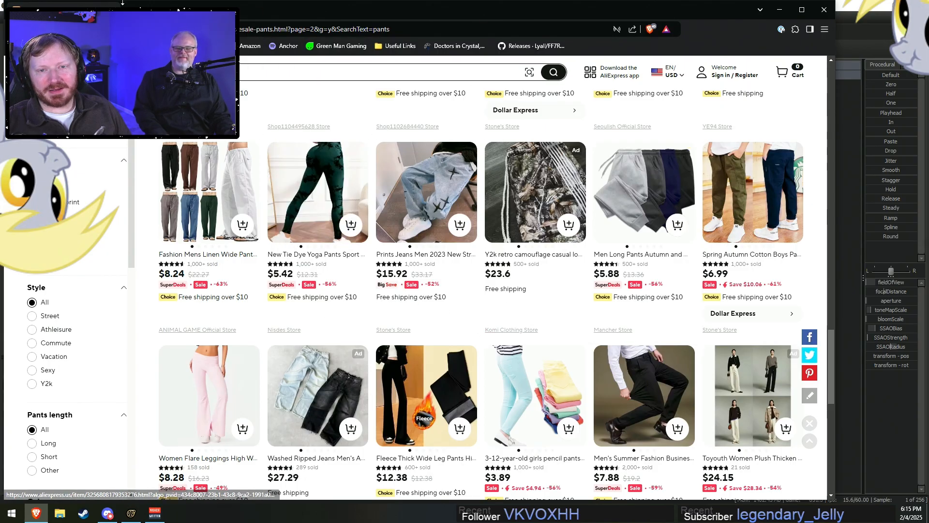
{"action": "key", "text": "alt+Tab"}
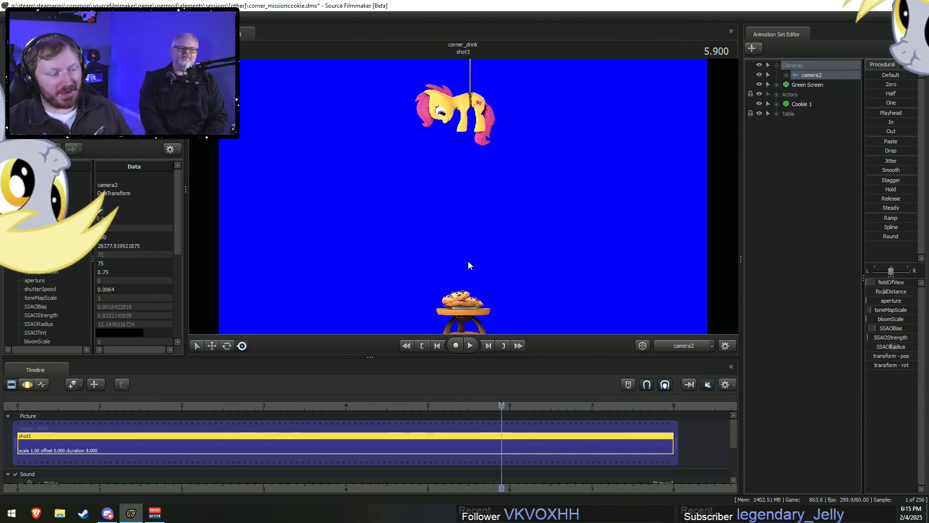
{"action": "left_click_drag", "start_coordinate": [448, 491], "coordinate": [508, 491]}
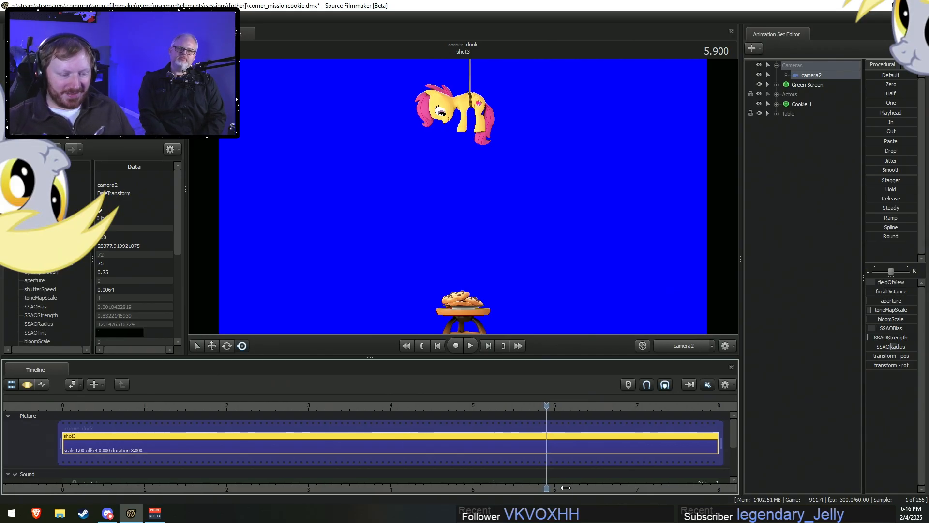
{"action": "middle_click_drag", "start_coordinate": [560, 487], "coordinate": [538, 489]}
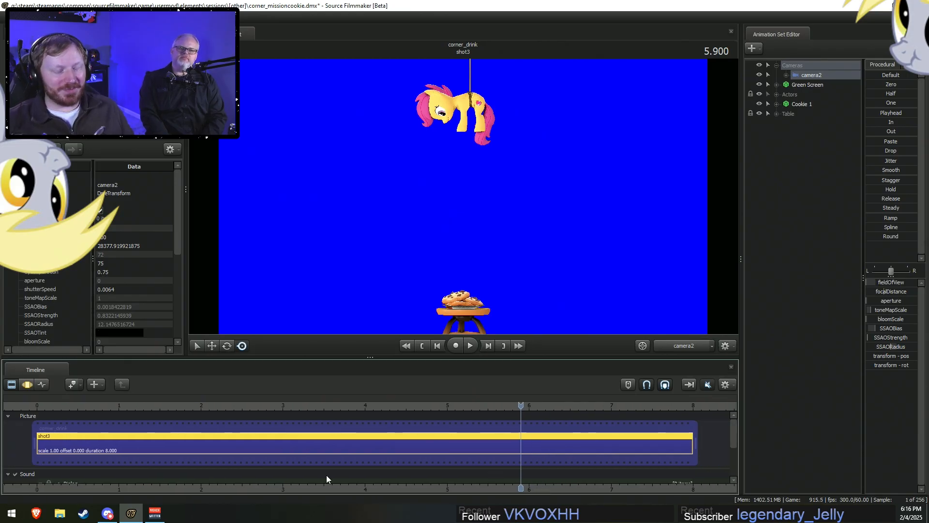
{"action": "left_click", "coordinate": [327, 404]}
{"action": "left_click_drag", "start_coordinate": [324, 405], "coordinate": [324, 405]}
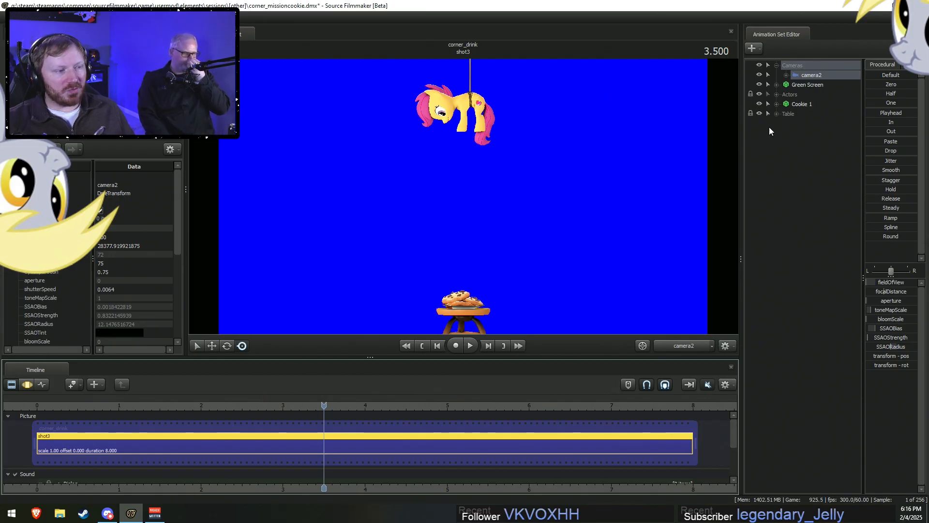
Change the skin of the Green Screen model from blue to the plain grey-beige one.
{"action": "left_click", "coordinate": [759, 84]}
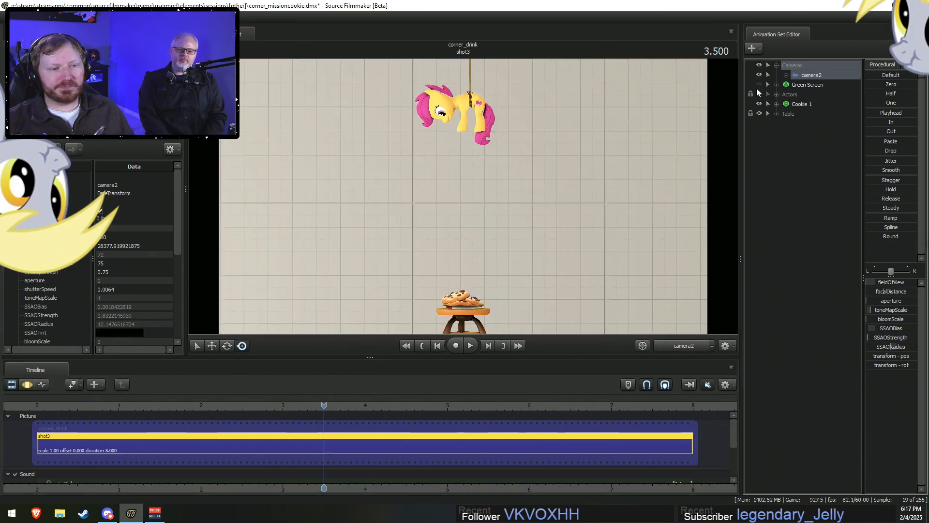
{"action": "left_click", "coordinate": [758, 84]}
{"action": "right_click", "coordinate": [794, 85]}
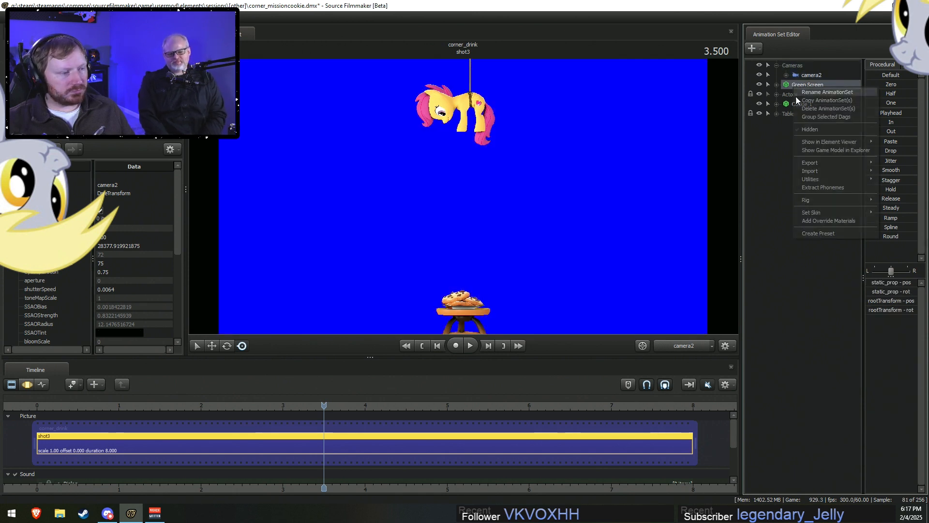
{"action": "mouse_move", "coordinate": [818, 212]}
{"action": "left_click", "coordinate": [893, 246]}
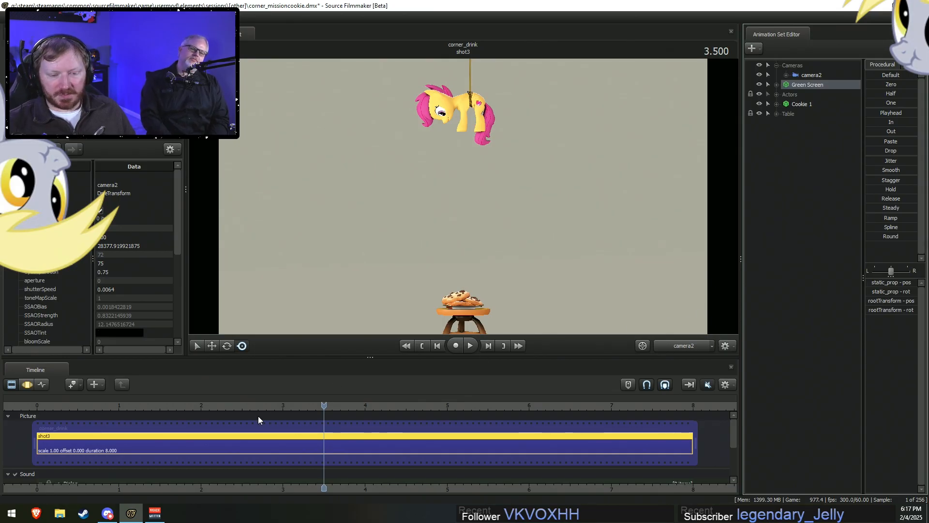
Scrub through shot3 and, in the Motion Editor, set a time selection running from 3.216 to the end.
{"action": "left_click_drag", "start_coordinate": [257, 416], "coordinate": [55, 426]}
{"action": "middle_click_drag", "start_coordinate": [114, 486], "coordinate": [215, 474]}
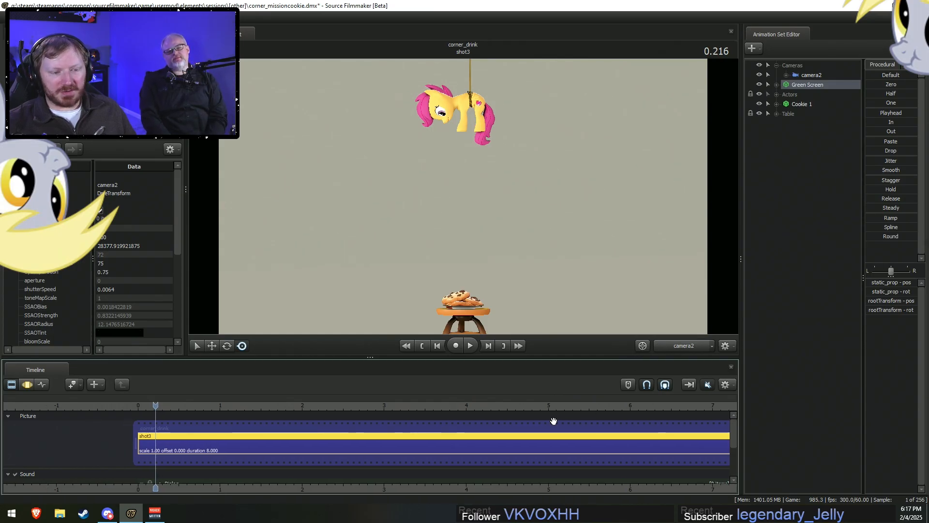
{"action": "left_click_drag", "start_coordinate": [143, 406], "coordinate": [492, 429]}
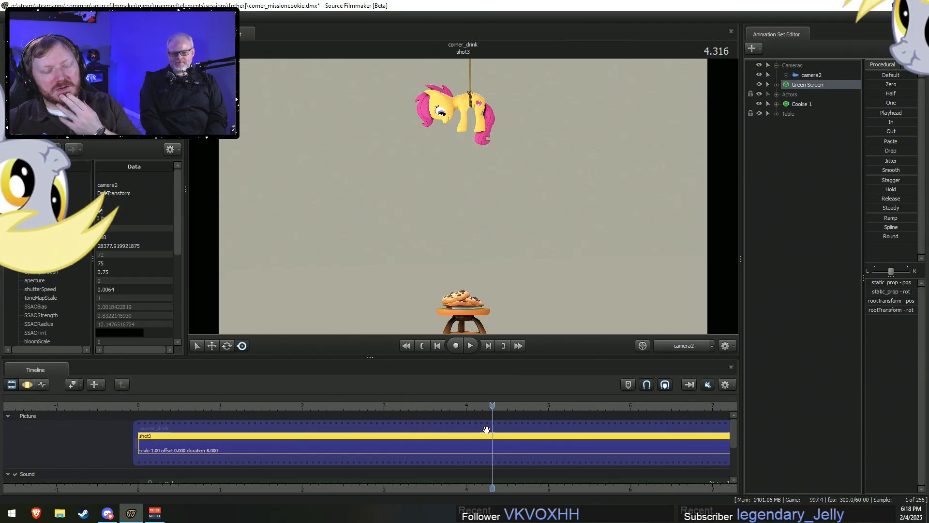
{"action": "key", "text": "F3"}
{"action": "left_click_drag", "start_coordinate": [368, 451], "coordinate": [739, 465]}
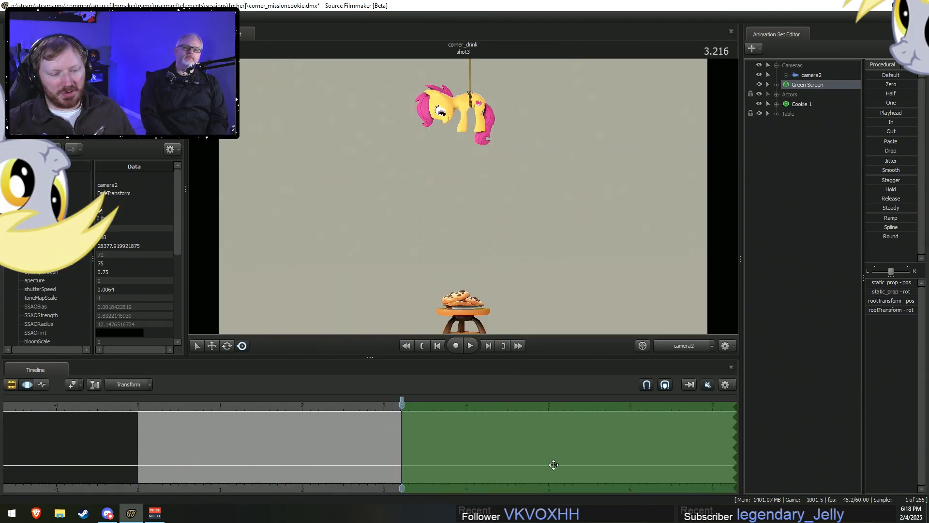
{"action": "scroll", "coordinate": [529, 453], "scroll_direction": "up", "scroll_amount": 1}
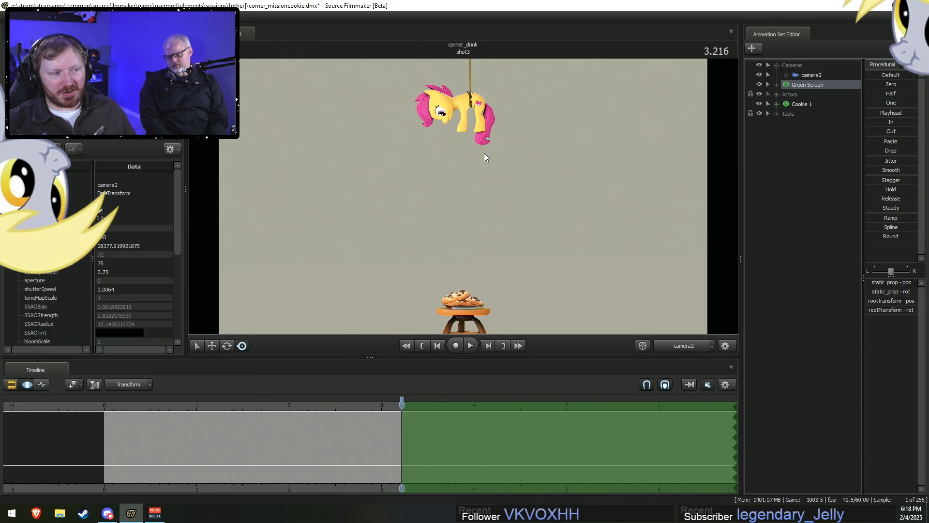
Expand the Scootaloo animation set under Actors down to Pony Body and select its Pelvis control.
{"action": "left_click", "coordinate": [780, 95]}
{"action": "left_click", "coordinate": [786, 104]}
{"action": "left_click", "coordinate": [797, 114]}
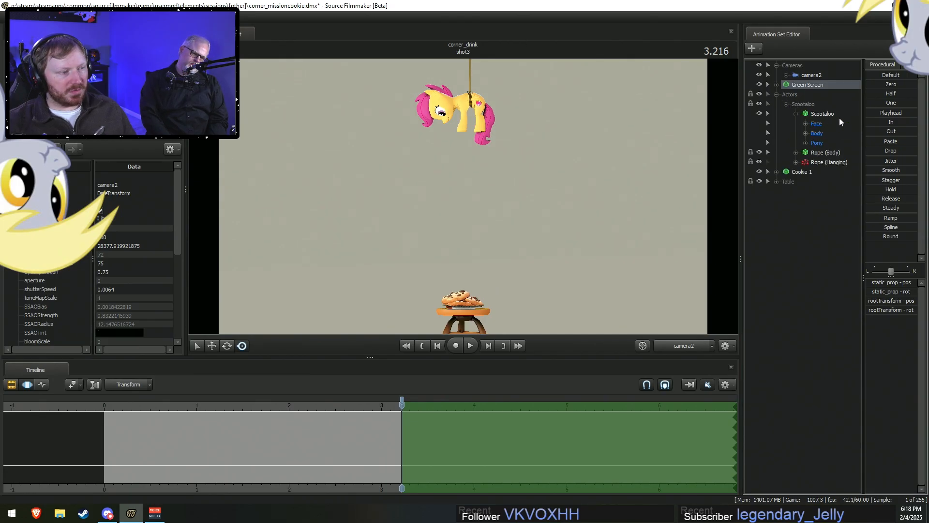
{"action": "left_click", "coordinate": [838, 116]}
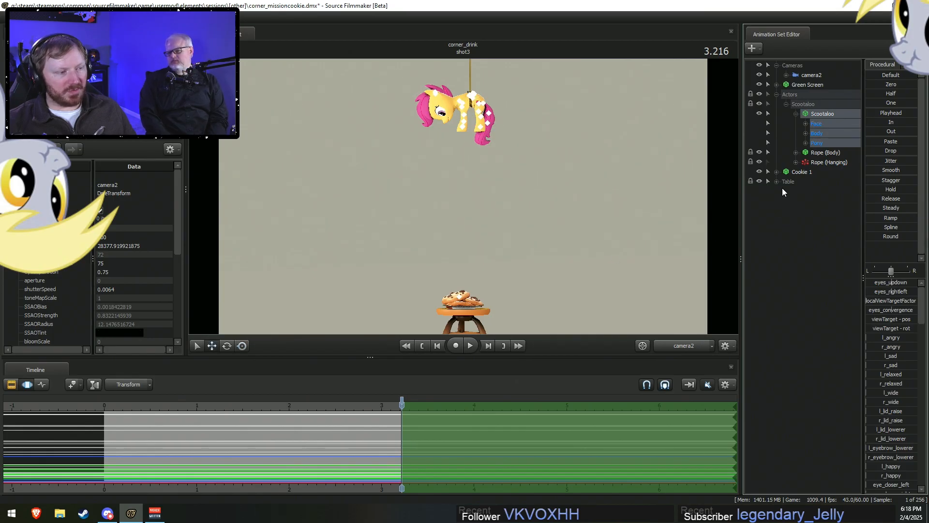
{"action": "left_click", "coordinate": [805, 143]}
{"action": "left_click", "coordinate": [815, 172]}
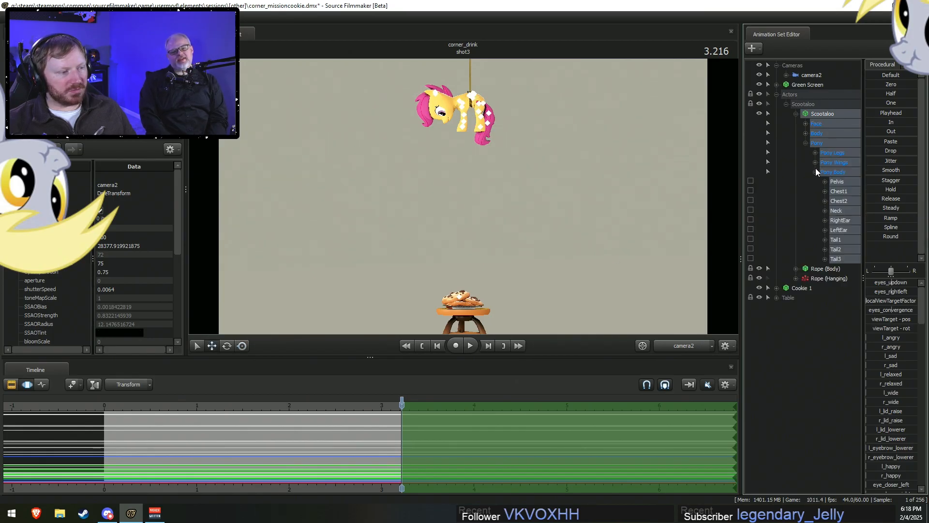
{"action": "left_click", "coordinate": [842, 184]}
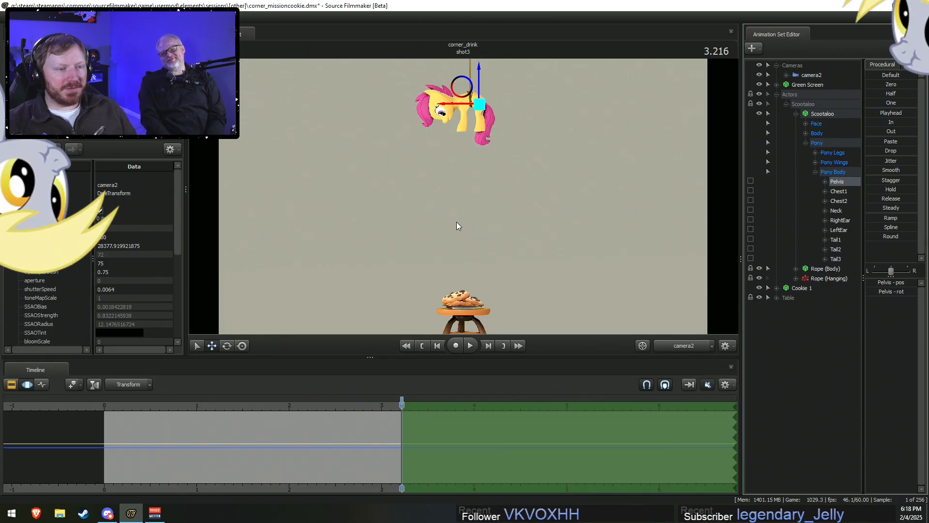
Switch the viewport to the Work Camera and fly in close to Scootaloo.
{"action": "left_click", "coordinate": [683, 345]}
{"action": "key", "text": "w"}
{"action": "left_click_drag", "start_coordinate": [468, 179], "coordinate": [468, 179]}
{"action": "key", "text": "s"}
{"action": "key", "text": "w"}
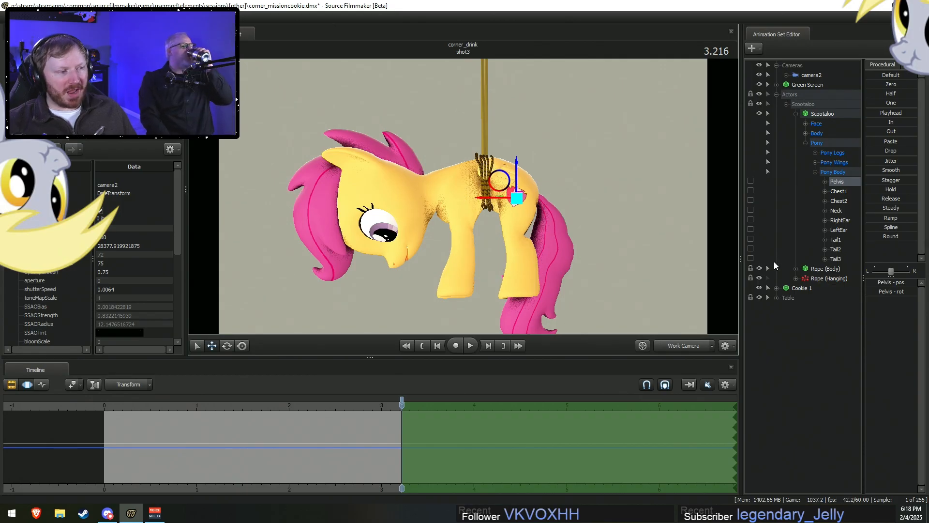
Create an animation set for a new model, filtering for "helper" and choosing editor\axis_helper_thick.mdl.
{"action": "right_click", "coordinate": [801, 342]}
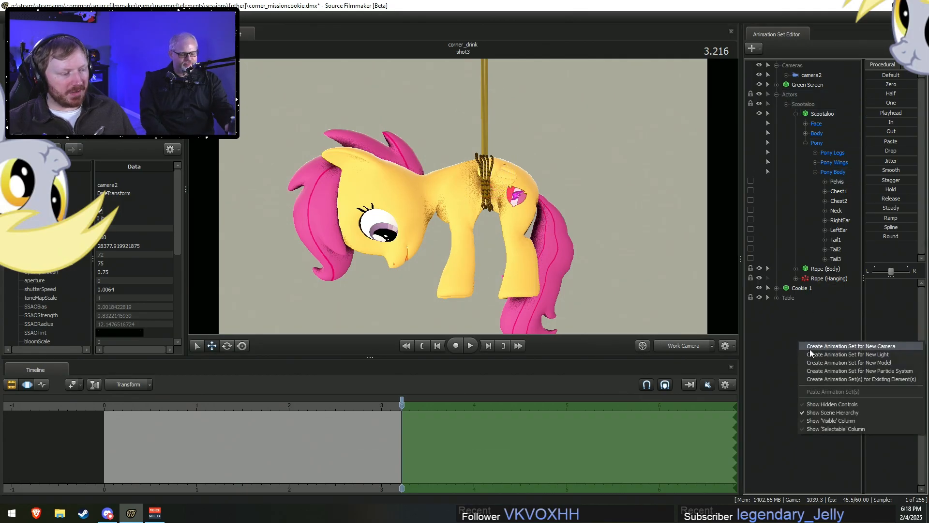
{"action": "left_click", "coordinate": [851, 364]}
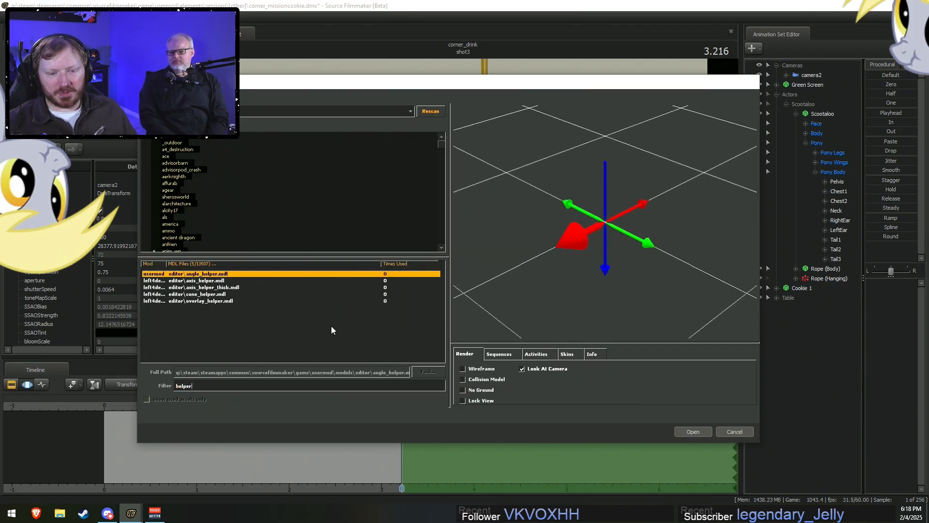
{"action": "left_click", "coordinate": [220, 288]}
{"action": "left_click", "coordinate": [692, 431]}
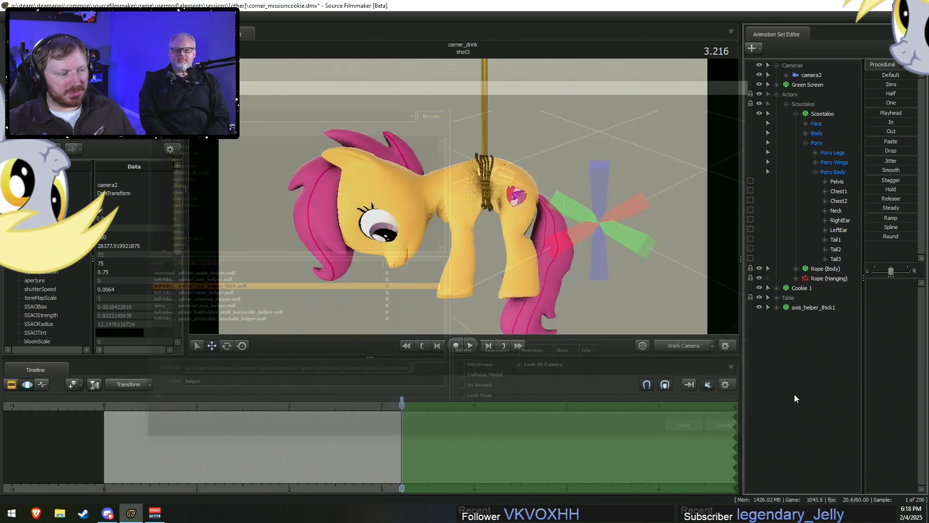
Move the axis_helper_thick1 model from the scene's middle to beside Scootaloo's hanging body.
{"action": "left_click", "coordinate": [819, 307]}
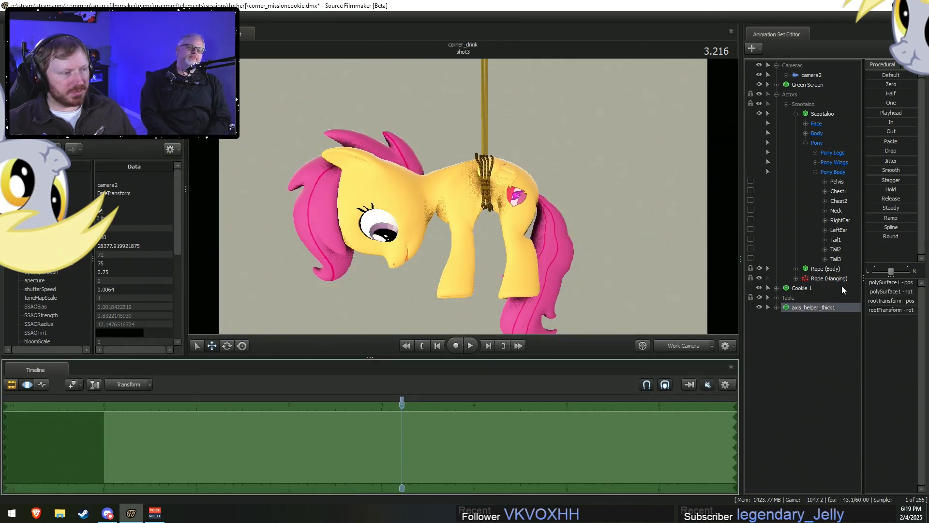
{"action": "key", "text": "f"}
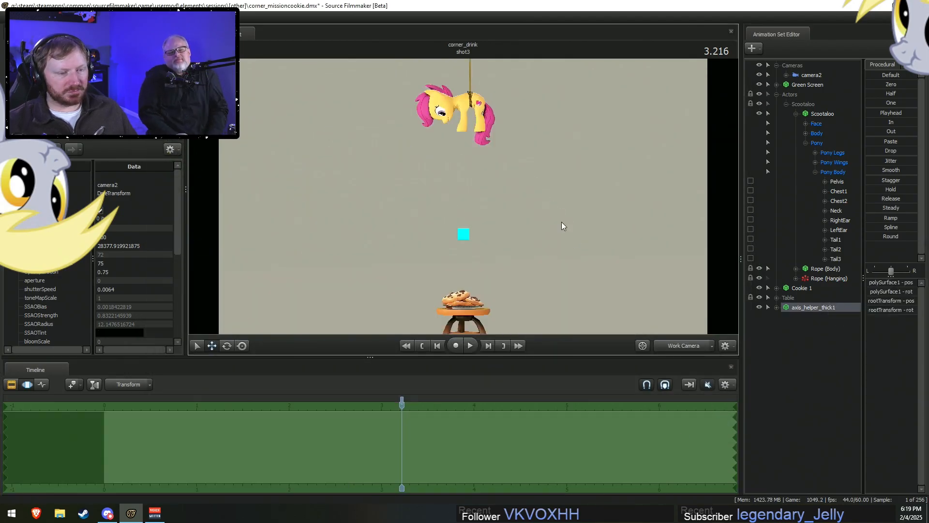
{"action": "key", "text": "F2"}
{"action": "key", "text": "F3"}
{"action": "key", "text": "r"}
{"action": "left_click_drag", "start_coordinate": [471, 220], "coordinate": [489, 48]}
{"action": "key", "text": "w"}
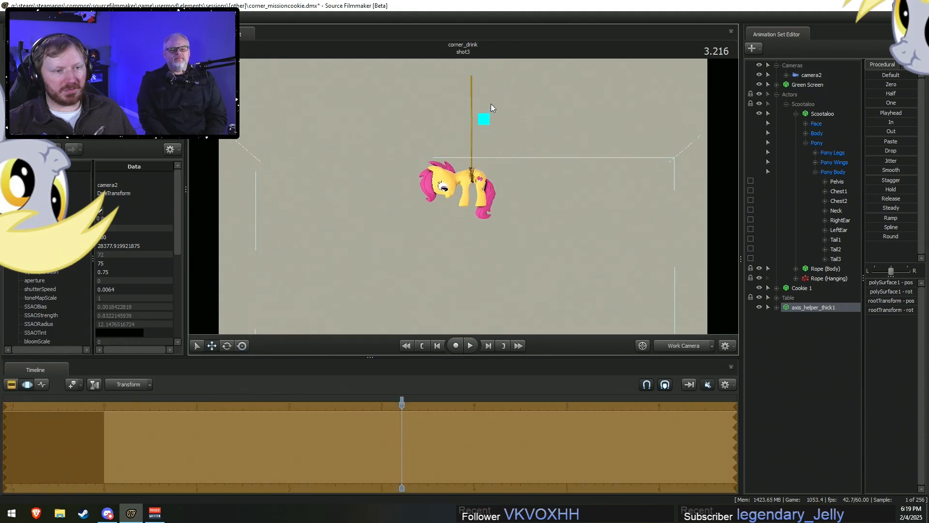
{"action": "left_click_drag", "start_coordinate": [484, 121], "coordinate": [481, 271]}
{"action": "left_click_drag", "start_coordinate": [488, 200], "coordinate": [453, 184], "text": "alt"}
{"action": "key", "text": "w"}
{"action": "key", "text": "s"}
{"action": "left_click_drag", "start_coordinate": [638, 229], "coordinate": [295, 124]}
{"action": "left_click_drag", "start_coordinate": [585, 249], "coordinate": [495, 228]}
{"action": "key", "text": "w"}
{"action": "key", "text": "s"}
Enter a smaller near clipping distance for camera2 and apply that camera's settings to the Work Camera.
{"action": "left_click", "coordinate": [122, 237]}
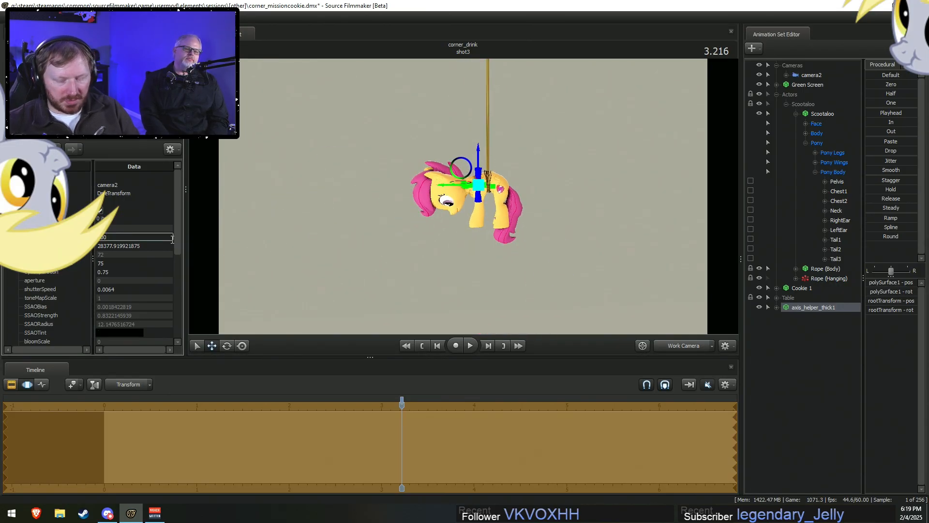
{"action": "key", "text": "Return"}
{"action": "left_click_drag", "start_coordinate": [463, 196], "coordinate": [469, 216]}
{"action": "left_click", "coordinate": [695, 342]}
{"action": "left_click", "coordinate": [695, 343], "text": "ctrl"}
Position axis_helper_thick1 centrally on the rope coils around Scootaloo's torso and commit the placement.
{"action": "left_click_drag", "start_coordinate": [629, 290], "coordinate": [726, 266]}
{"action": "key", "text": "w"}
{"action": "key", "text": "s"}
{"action": "key", "text": "w"}
{"action": "key", "text": "s"}
{"action": "left_click_drag", "start_coordinate": [629, 232], "coordinate": [556, 317]}
{"action": "key", "text": "s"}
{"action": "left_click_drag", "start_coordinate": [445, 202], "coordinate": [571, 184]}
{"action": "key", "text": "w"}
{"action": "key", "text": "d"}
{"action": "left_click_drag", "start_coordinate": [468, 204], "coordinate": [470, 211]}
{"action": "left_click_drag", "start_coordinate": [558, 206], "coordinate": [469, 190], "text": "alt"}
{"action": "left_click", "coordinate": [469, 191], "text": "ctrl"}
{"action": "left_click_drag", "start_coordinate": [437, 217], "coordinate": [431, 218]}
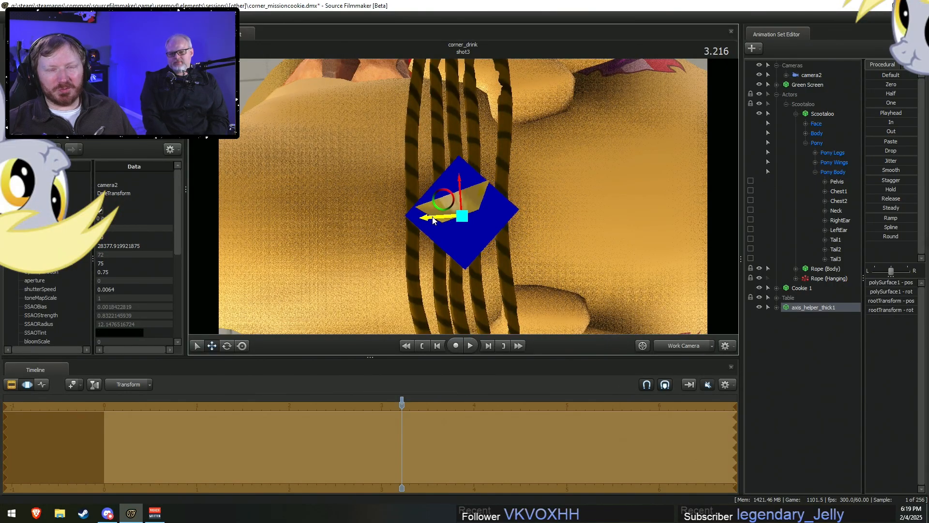
{"action": "key", "text": "F2"}
{"action": "key", "text": "F3"}
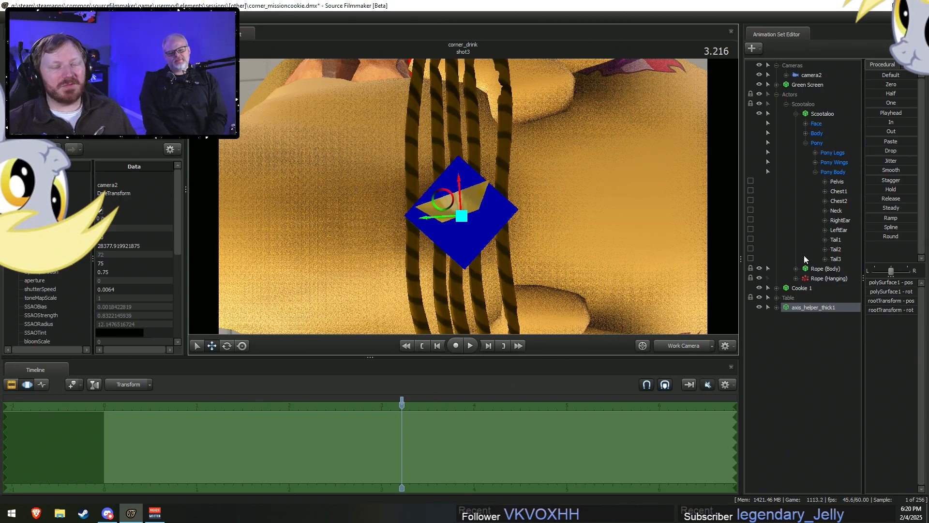
Check the helper's placement from several angles, and lock Scootaloo's Pelvis to the axis_helper_thick1 model.
{"action": "left_click_drag", "start_coordinate": [508, 244], "coordinate": [507, 150], "text": "alt"}
{"action": "middle_click_drag", "start_coordinate": [474, 167], "coordinate": [493, 277], "text": "alt"}
{"action": "left_click_drag", "start_coordinate": [483, 281], "coordinate": [464, 190], "text": "alt"}
{"action": "left_click_drag", "start_coordinate": [459, 140], "coordinate": [462, 182], "text": "alt"}
{"action": "left_click_drag", "start_coordinate": [457, 132], "coordinate": [475, 232], "text": "alt"}
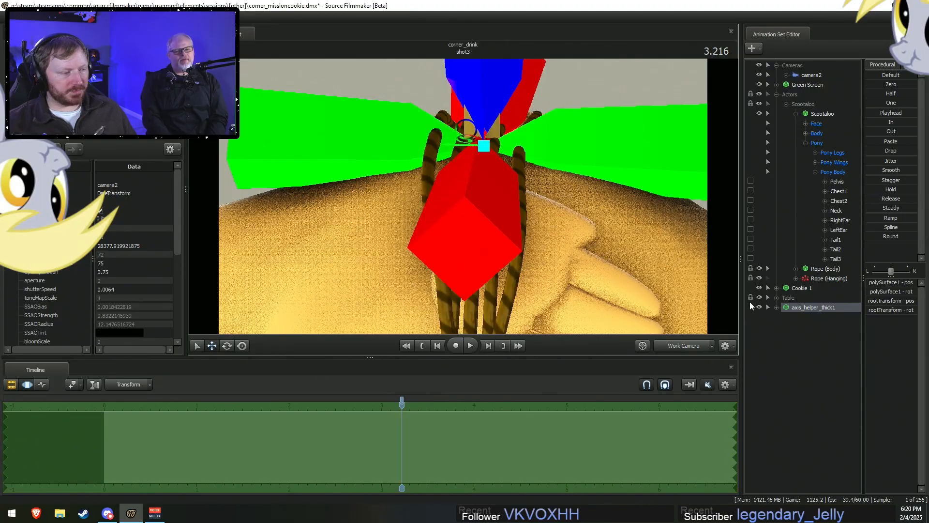
{"action": "left_click", "coordinate": [835, 182]}
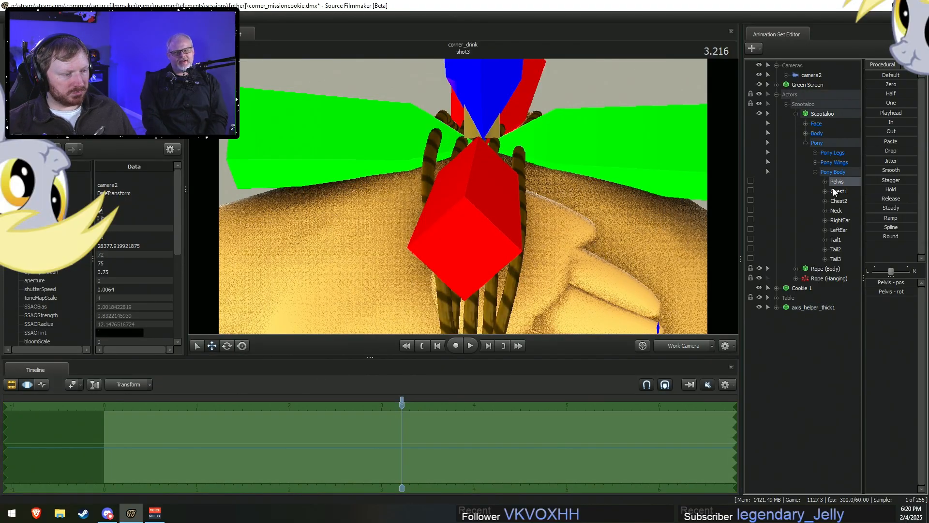
{"action": "left_click", "coordinate": [776, 307]}
{"action": "left_click", "coordinate": [787, 317]}
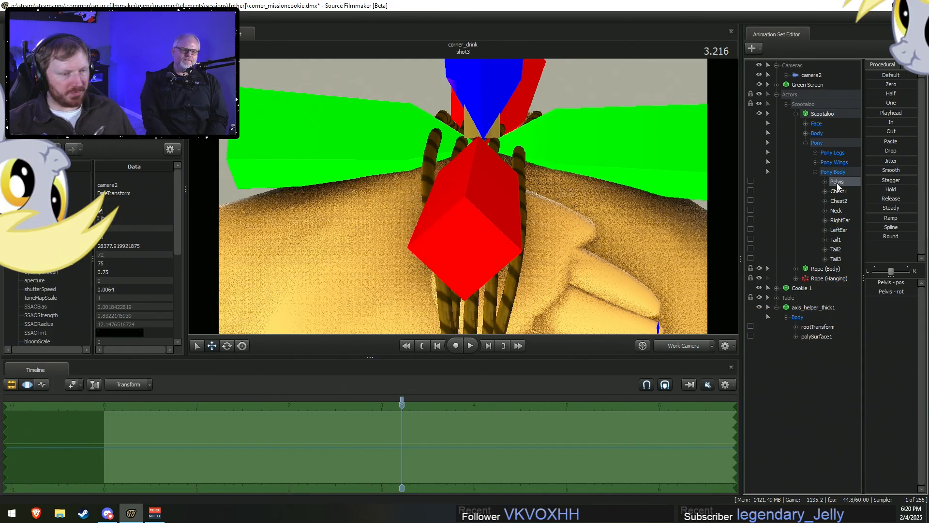
{"action": "mouse_move", "coordinate": [837, 187]}
{"action": "left_mouse_down"}
{"action": "mouse_move", "coordinate": [829, 336]}
{"action": "mouse_move", "coordinate": [838, 183]}
{"action": "left_mouse_up"}
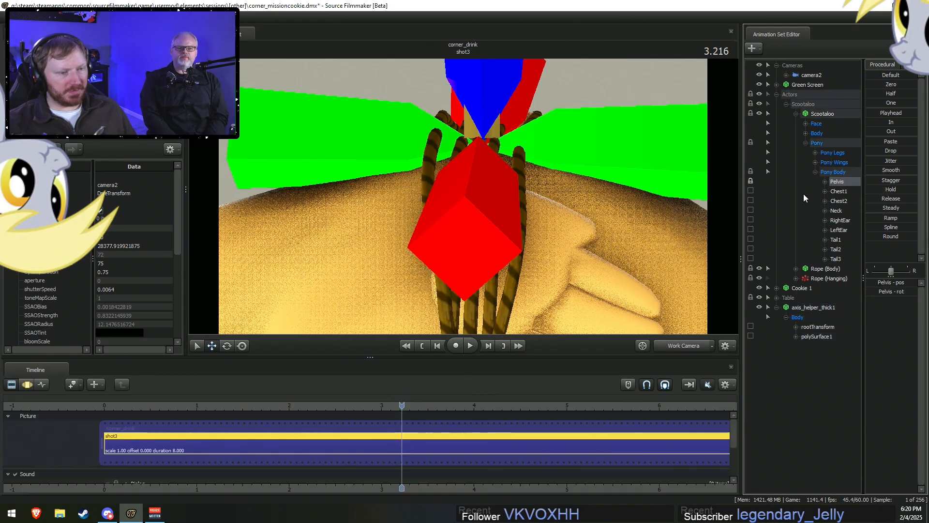
Lock controlPoint1 of Rope (Hanging) to the rootTransform of axis_helper_thick1.
{"action": "left_click", "coordinate": [816, 327]}
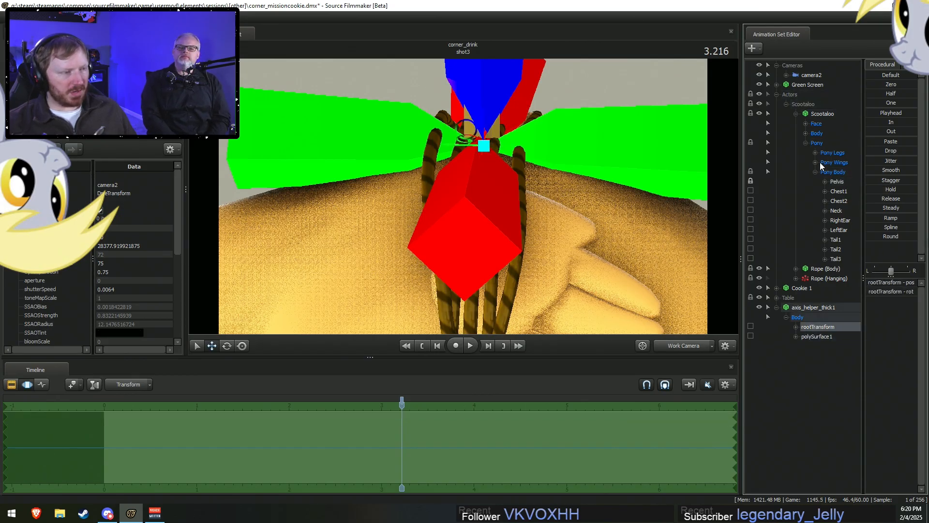
{"action": "left_click", "coordinate": [796, 279]}
{"action": "left_click", "coordinate": [806, 288]}
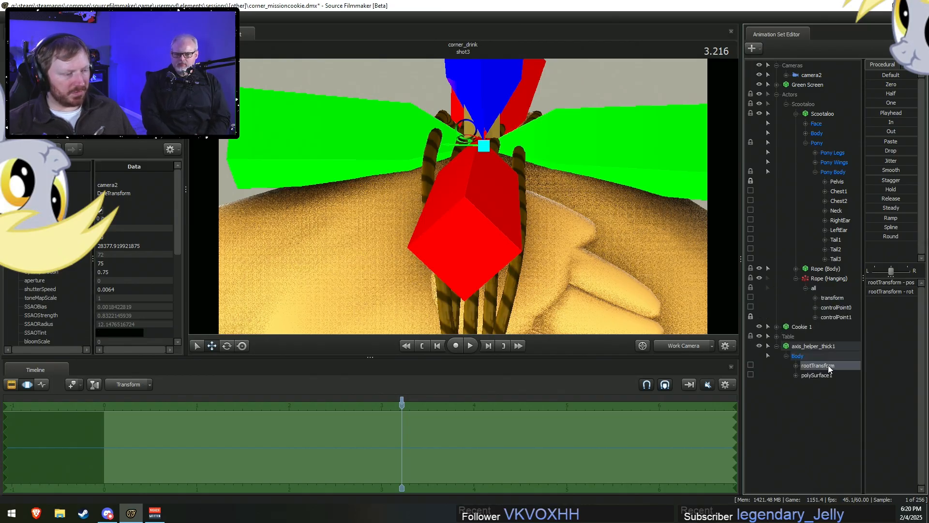
{"action": "left_click_drag", "start_coordinate": [823, 368], "coordinate": [842, 317]}
Try moving the axis helper's rootTransform to test how Scootaloo and the hanging rope follow, and undo the move.
{"action": "left_click_drag", "start_coordinate": [581, 208], "coordinate": [583, 189]}
{"action": "key", "text": "s"}
{"action": "left_click_drag", "start_coordinate": [440, 210], "coordinate": [299, 137]}
{"action": "key", "text": "F2"}
{"action": "key", "text": "F3"}
{"action": "left_click", "coordinate": [402, 410]}
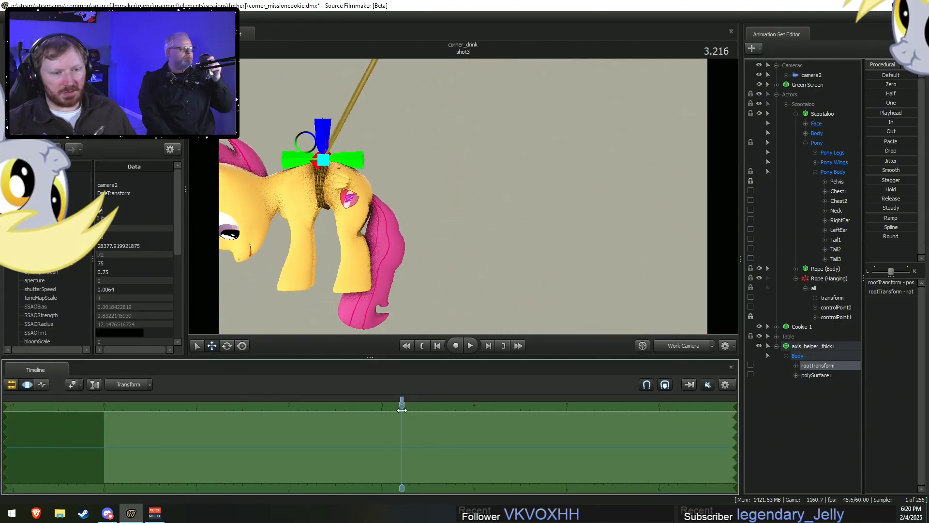
{"action": "key", "text": "ctrl+z"}
{"action": "key", "text": "F2"}
{"action": "key", "text": "F3"}
Try rotating the axis helper's polySurface1 control in the viewport.
{"action": "left_click", "coordinate": [818, 376]}
{"action": "key", "text": "e"}
{"action": "left_click_drag", "start_coordinate": [520, 189], "coordinate": [537, 221]}
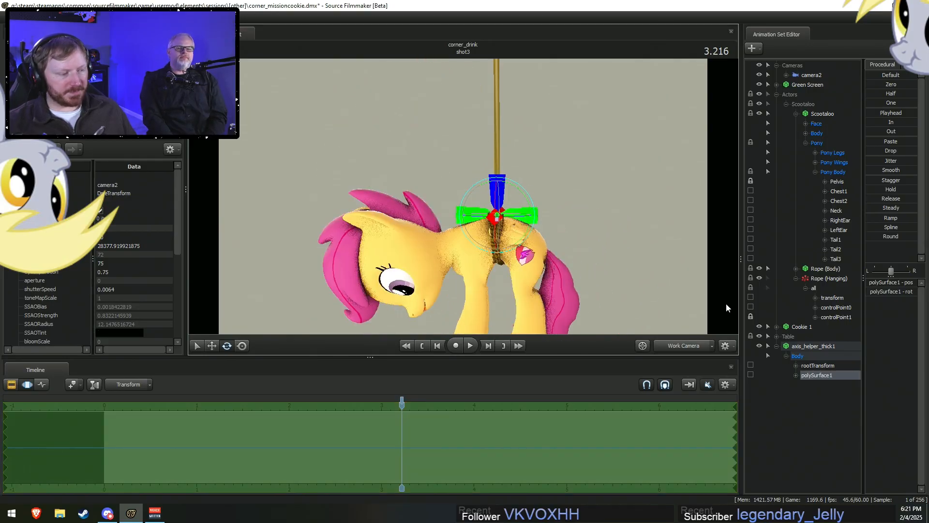
Rename the axis_helper_thick1 animation set to "Scootaloo BASE".
{"action": "right_click", "coordinate": [818, 351]}
{"action": "left_click", "coordinate": [843, 356]}
{"action": "type", "text": "Scoot"}
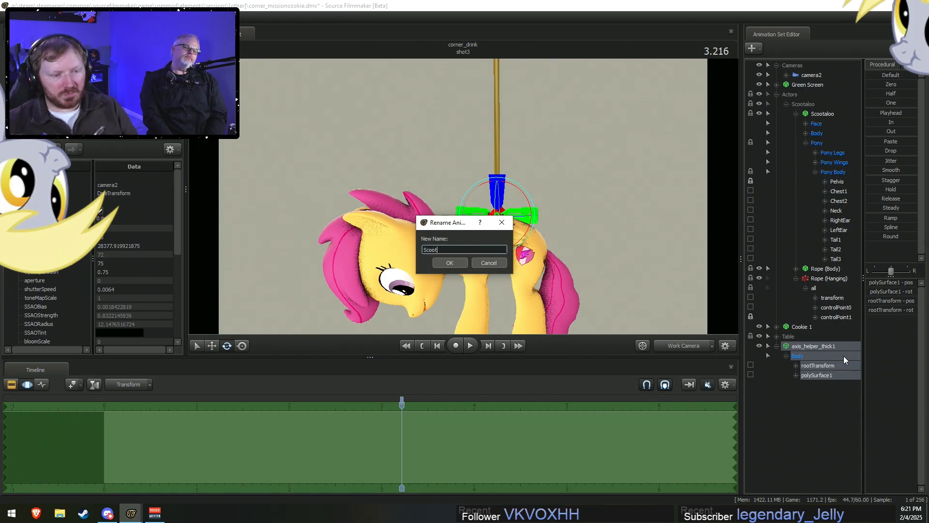
{"action": "type", "text": "aloo BASE"}
{"action": "key", "text": "Return"}
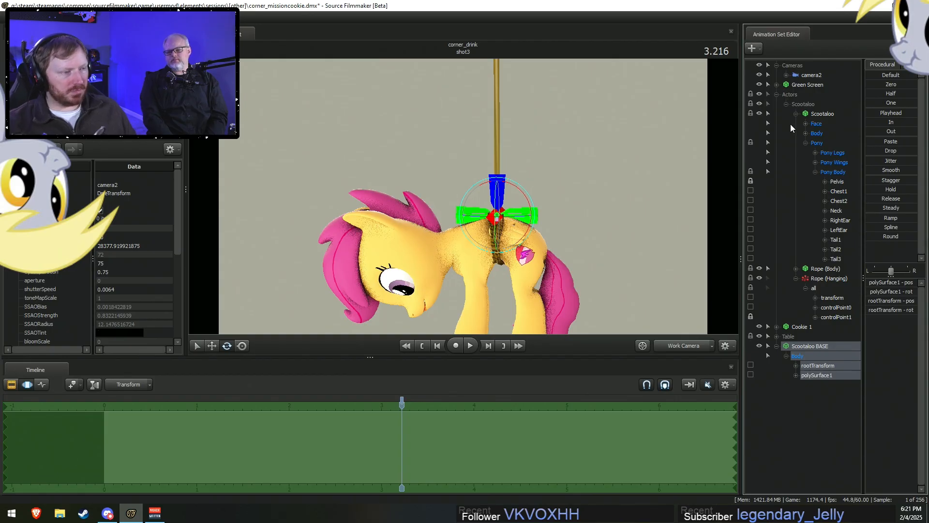
Collapse the expanded Scootaloo and helper sets, and move Scootaloo BASE into the Scootaloo group.
{"action": "left_click", "coordinate": [796, 113]}
{"action": "left_click", "coordinate": [776, 200]}
{"action": "left_click_drag", "start_coordinate": [800, 203], "coordinate": [815, 105]}
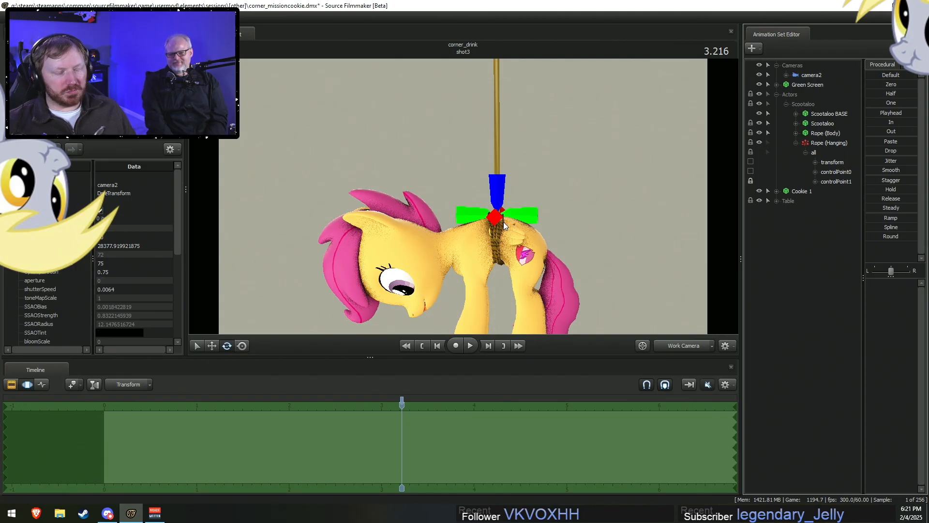
Try rotating Scootaloo BASE to test how Scootaloo and the ropes follow, and undo the rotation.
{"action": "left_click_drag", "start_coordinate": [504, 226], "coordinate": [485, 142]}
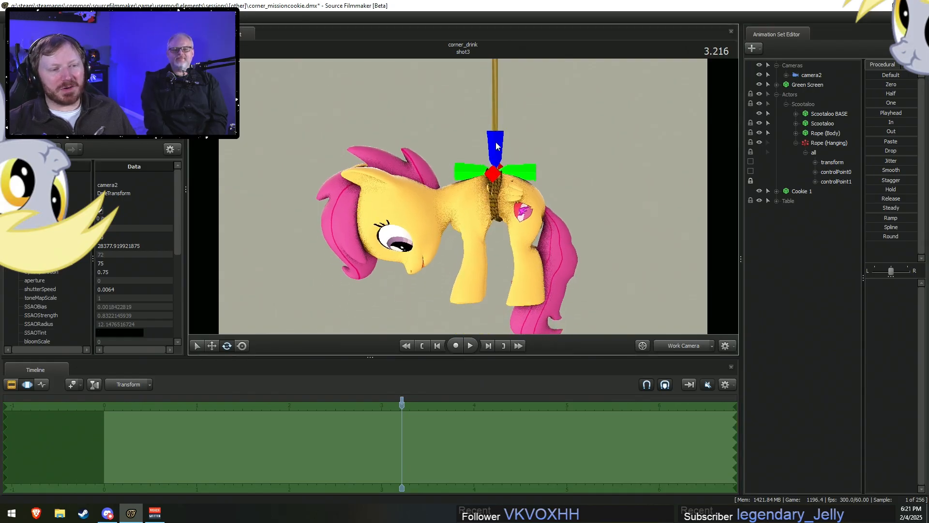
{"action": "left_click", "coordinate": [818, 193]}
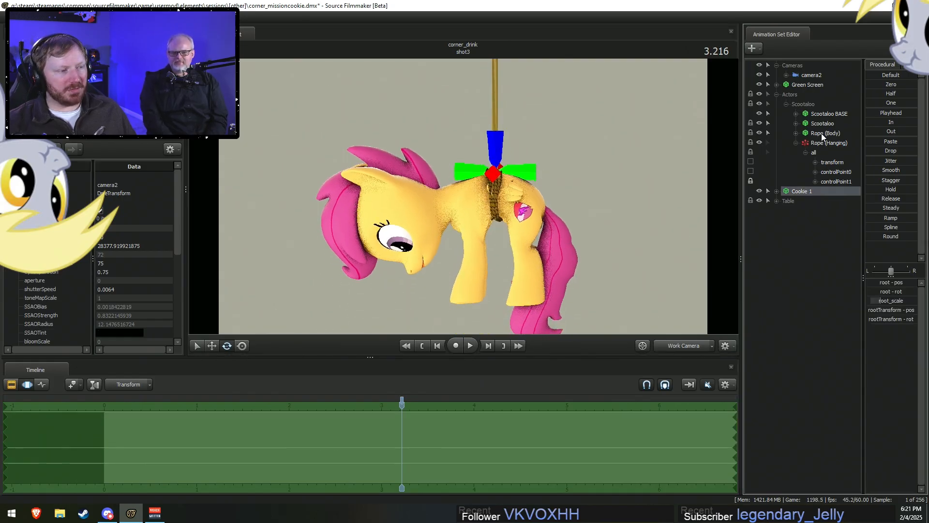
{"action": "left_click", "coordinate": [832, 116]}
{"action": "left_click_drag", "start_coordinate": [535, 157], "coordinate": [524, 142]}
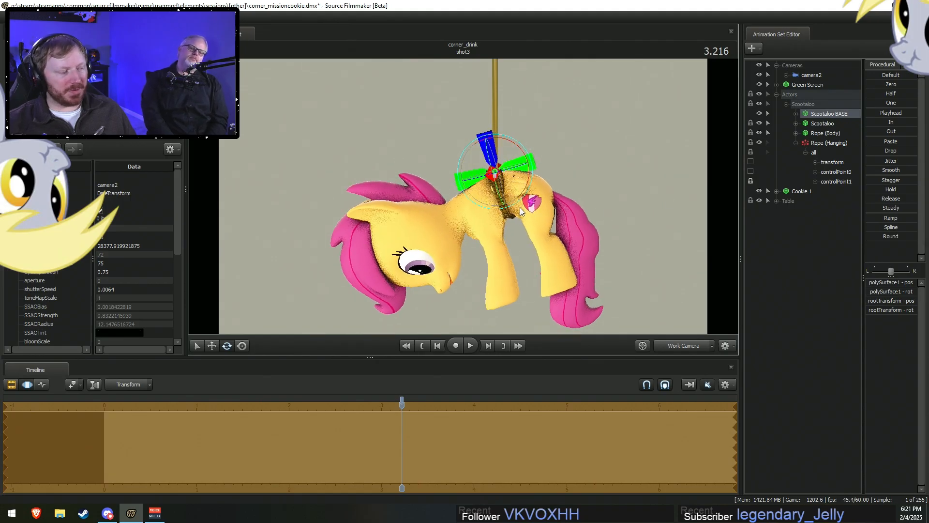
{"action": "key", "text": "ctrl+z"}
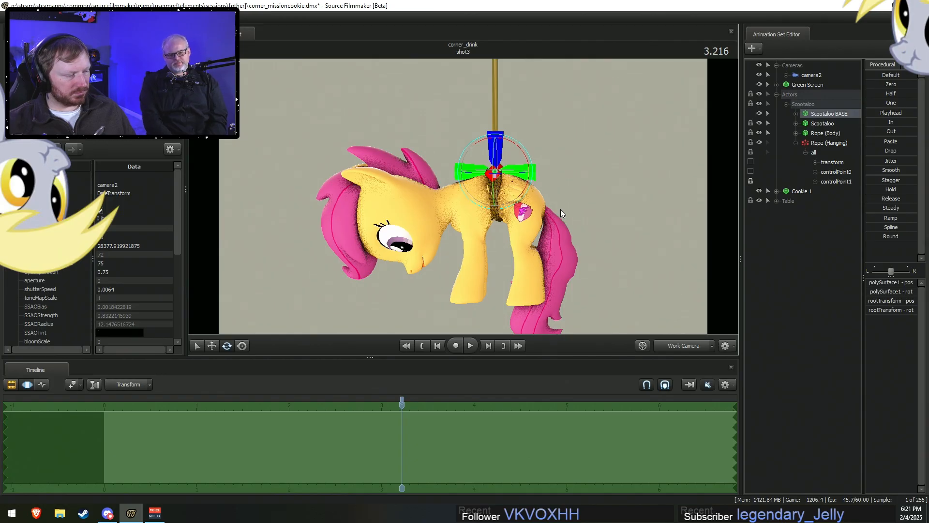
Switch the viewport back to camera2 and hide the Scootaloo BASE model.
{"action": "left_click", "coordinate": [675, 348]}
{"action": "key", "text": "F2"}
{"action": "key", "text": "F3"}
{"action": "key", "text": "F2"}
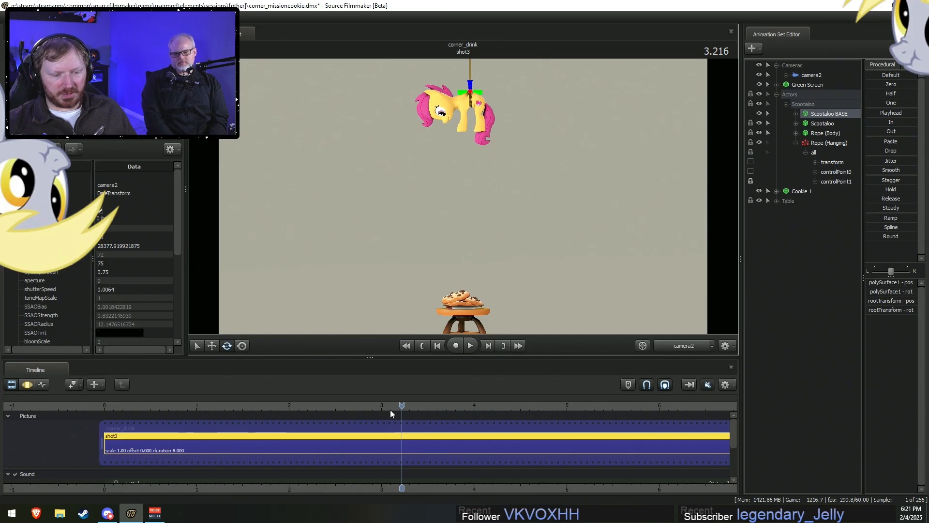
{"action": "key", "text": "F3"}
{"action": "scroll", "coordinate": [401, 438], "scroll_direction": "up", "scroll_amount": 3}
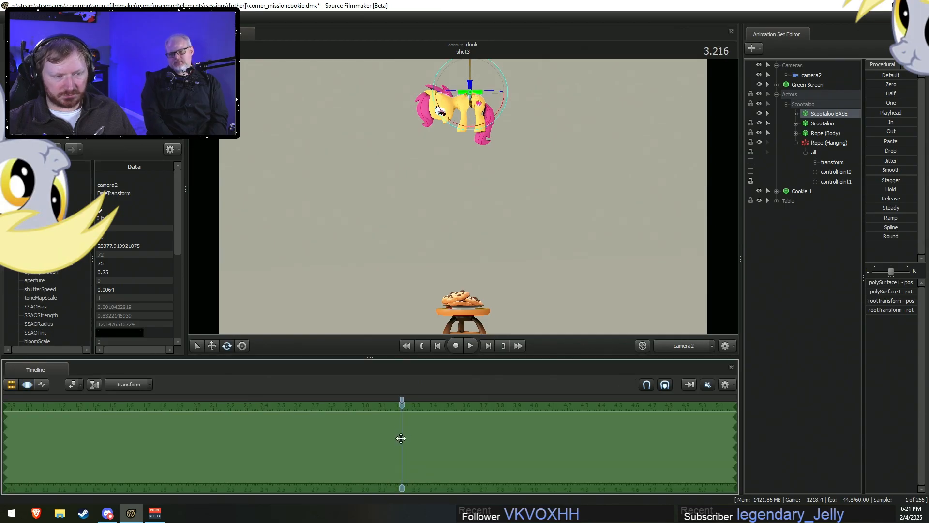
{"action": "left_click", "coordinate": [759, 113]}
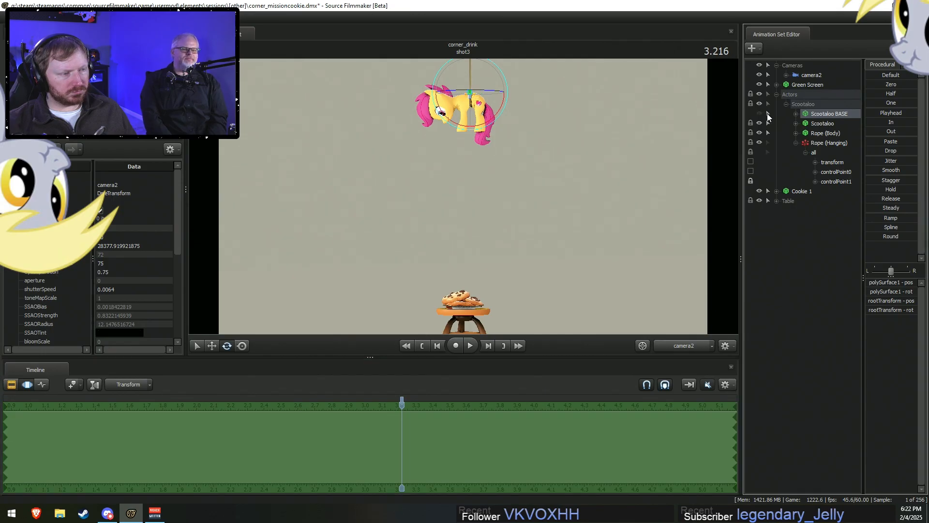
{"action": "left_click", "coordinate": [586, 168]}
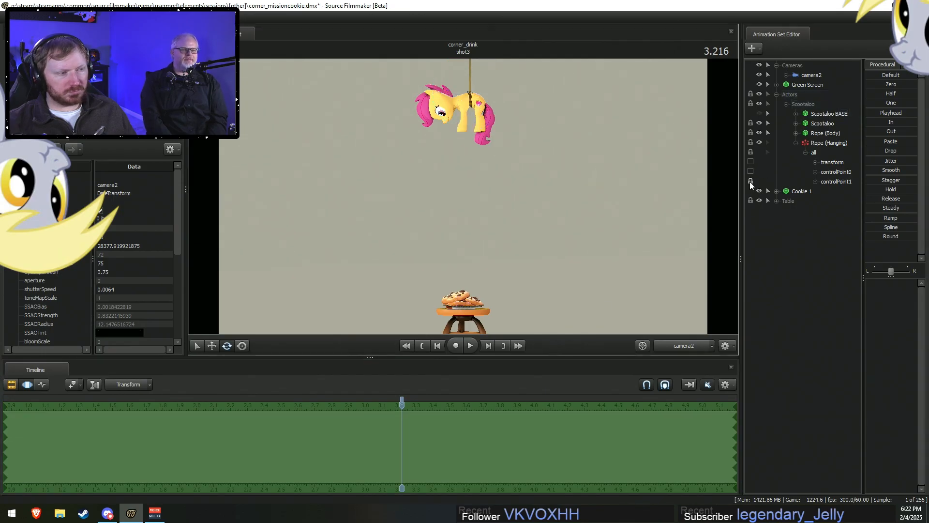
{"action": "left_click", "coordinate": [796, 123]}
{"action": "left_click", "coordinate": [805, 153]}
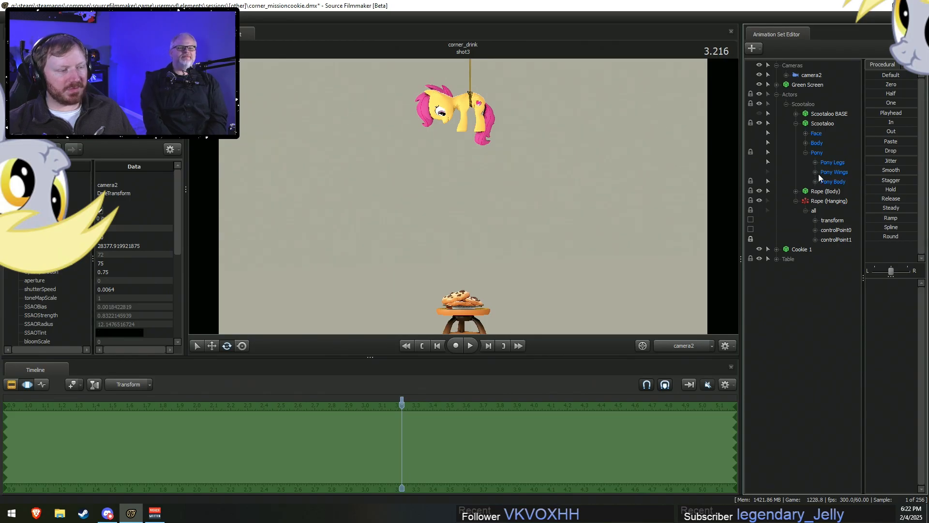
{"action": "left_click", "coordinate": [805, 152]}
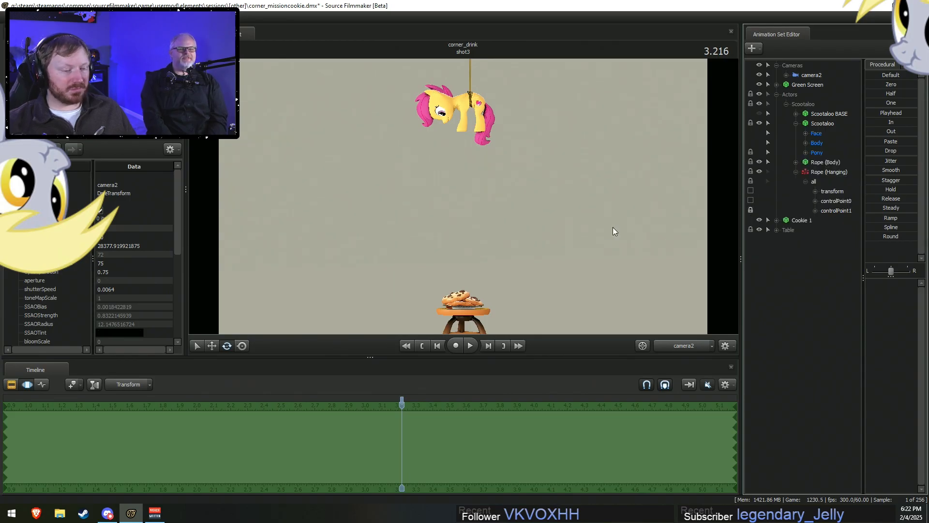
Set the time selection to run from the playhead at 3.216 through the end of the shot.
{"action": "left_click", "coordinate": [390, 460]}
{"action": "left_click_drag", "start_coordinate": [454, 457], "coordinate": [846, 430]}
{"action": "key", "text": "F4"}
{"action": "key", "text": "F3"}
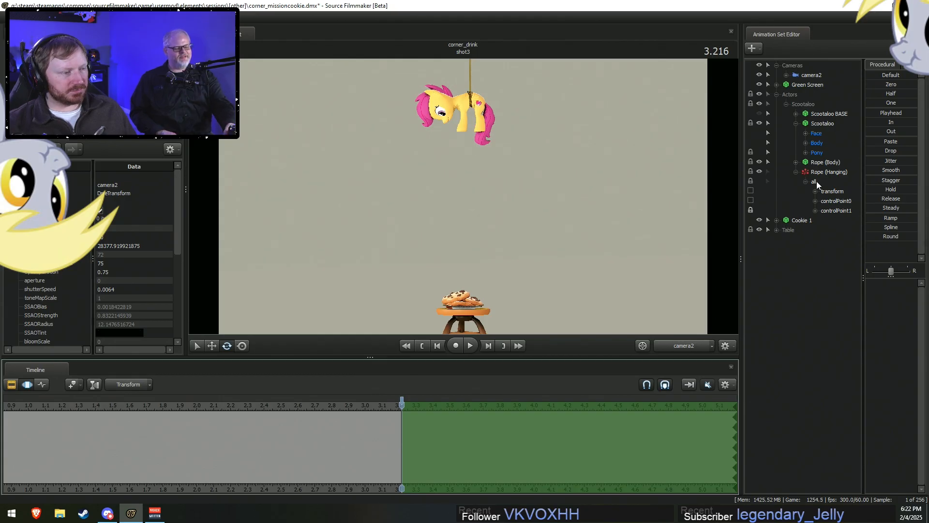
{"action": "left_click", "coordinate": [825, 170]}
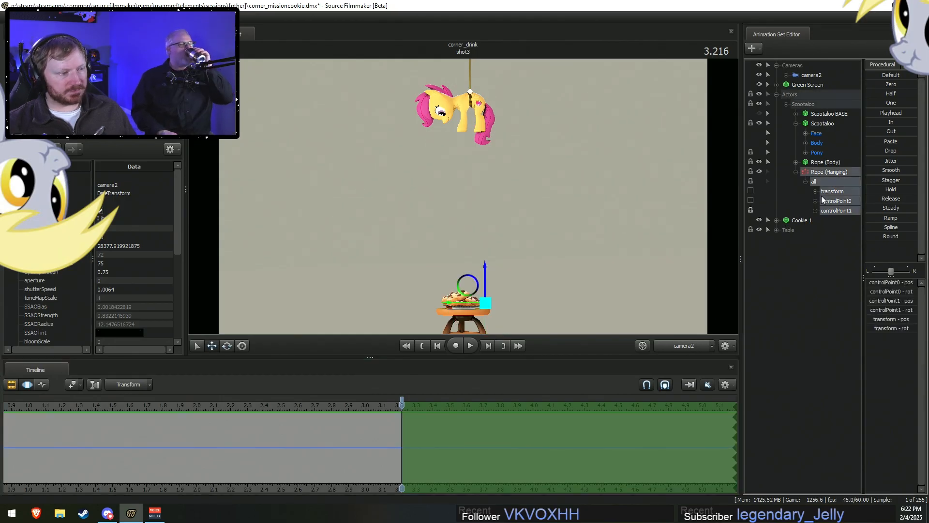
{"action": "left_click", "coordinate": [796, 172]}
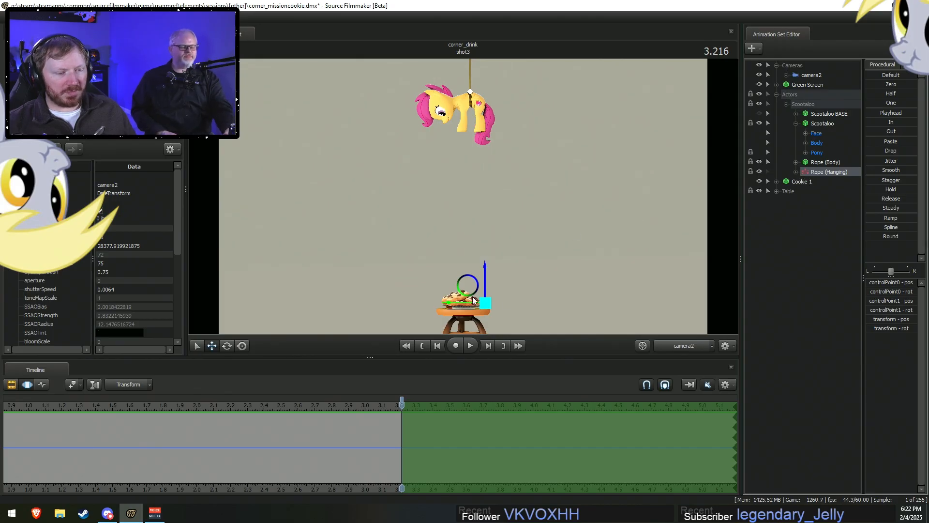
{"action": "left_click", "coordinate": [796, 171]}
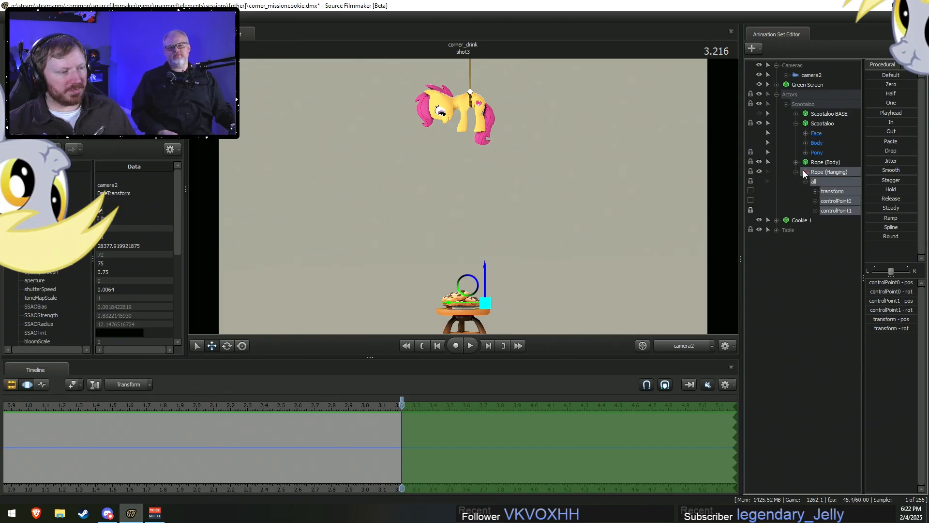
{"action": "left_click", "coordinate": [833, 210]}
{"action": "left_click", "coordinate": [832, 183]}
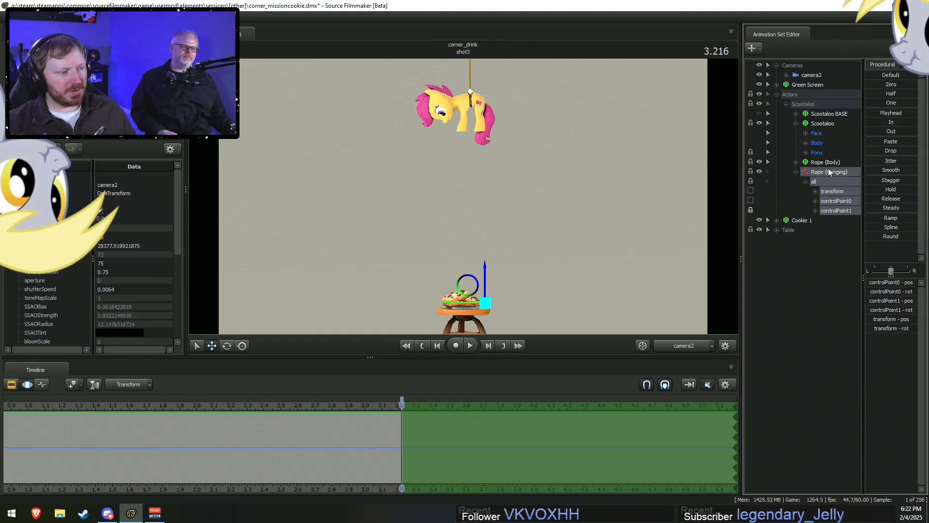
{"action": "left_click", "coordinate": [826, 163]}
{"action": "left_click", "coordinate": [796, 123]}
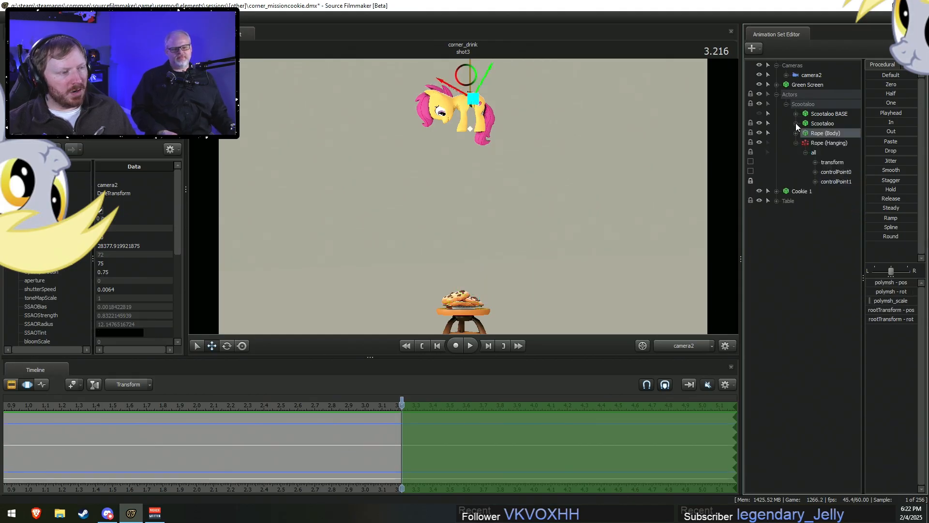
Lower Scootaloo BASE within the time selection until Scootaloo hangs down at the plate of cookies on the table.
{"action": "left_click", "coordinate": [823, 114]}
{"action": "left_click_drag", "start_coordinate": [471, 67], "coordinate": [471, 225]}
{"action": "left_click", "coordinate": [670, 345]}
{"action": "left_click_drag", "start_coordinate": [615, 217], "coordinate": [650, 285]}
{"action": "key", "text": "w"}
{"action": "mouse_move", "coordinate": [476, 143]}
{"action": "left_mouse_down"}
{"action": "mouse_move", "coordinate": [478, 160]}
{"action": "mouse_move", "coordinate": [480, 147]}
{"action": "left_mouse_up"}
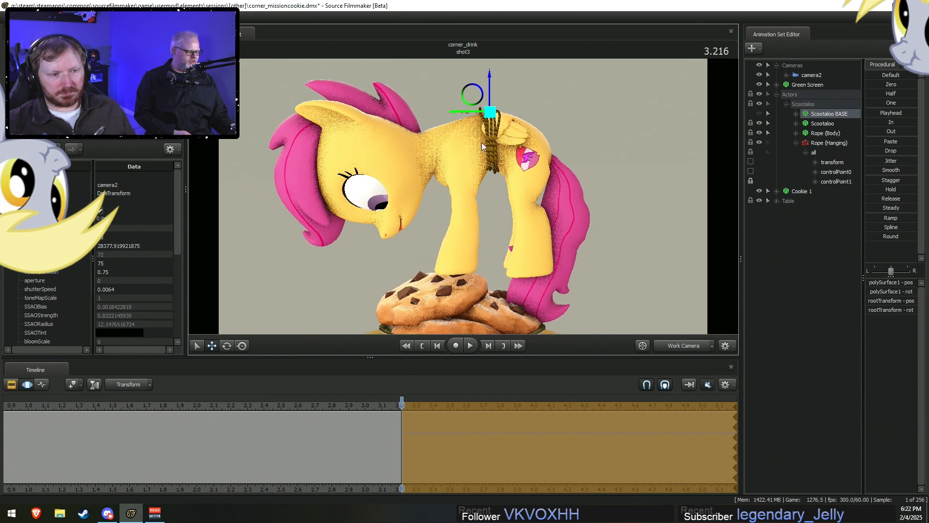
{"action": "left_click_drag", "start_coordinate": [487, 72], "coordinate": [496, 151]}
{"action": "left_click_drag", "start_coordinate": [510, 204], "coordinate": [495, 237]}
Rotate Scootaloo's RightShoulder and LeftShoulder together so both front legs swing forward toward her face.
{"action": "key", "text": "e"}
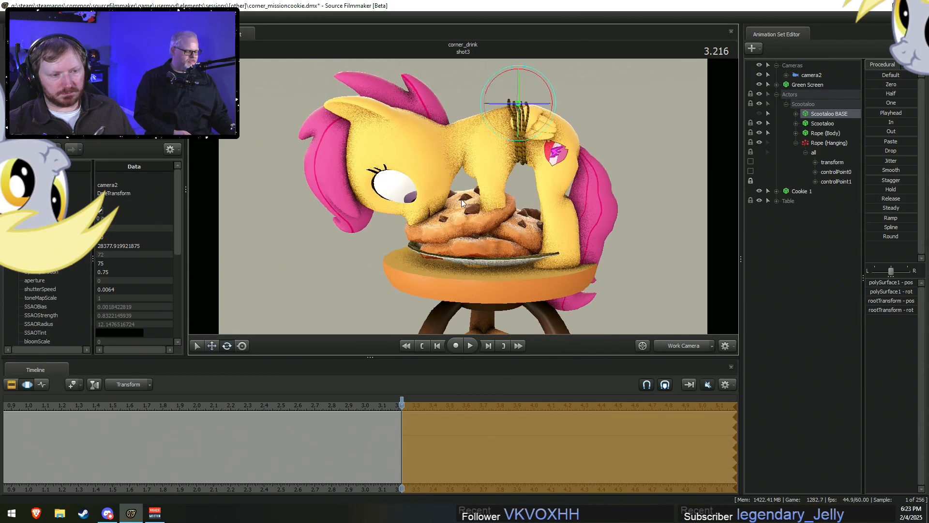
{"action": "left_click", "coordinate": [484, 164]}
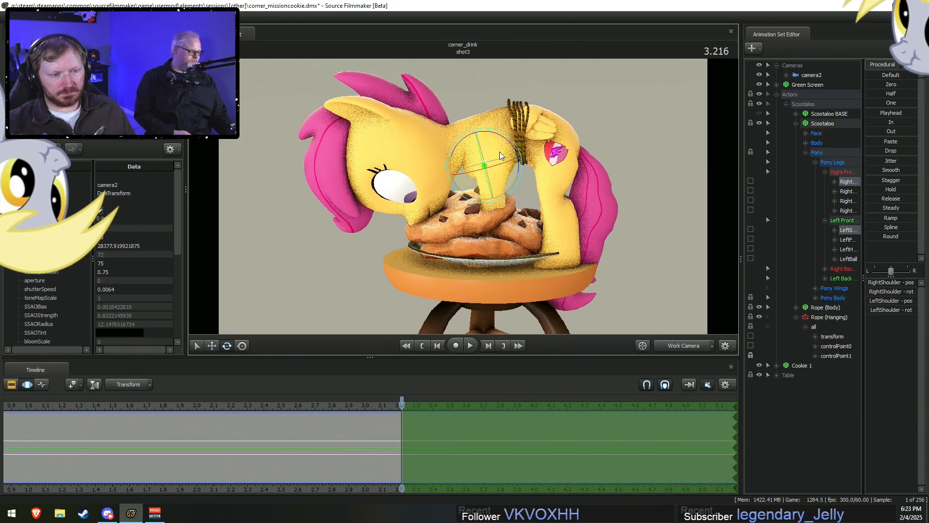
{"action": "left_click_drag", "start_coordinate": [516, 145], "coordinate": [518, 164]}
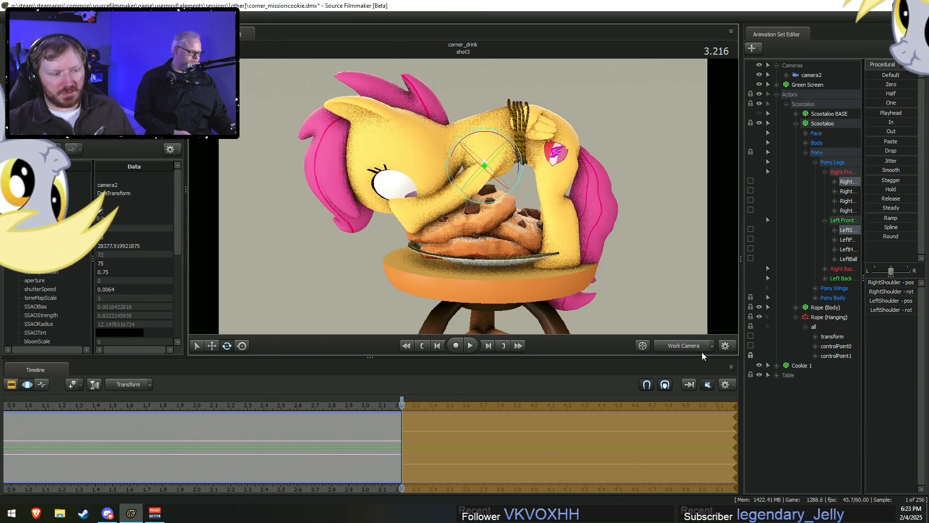
With the whole shot as the time selection, shift Scootaloo BASE and the hanging rope's controlPoint0 slightly sideways to centre them over the table.
{"action": "left_click", "coordinate": [681, 346]}
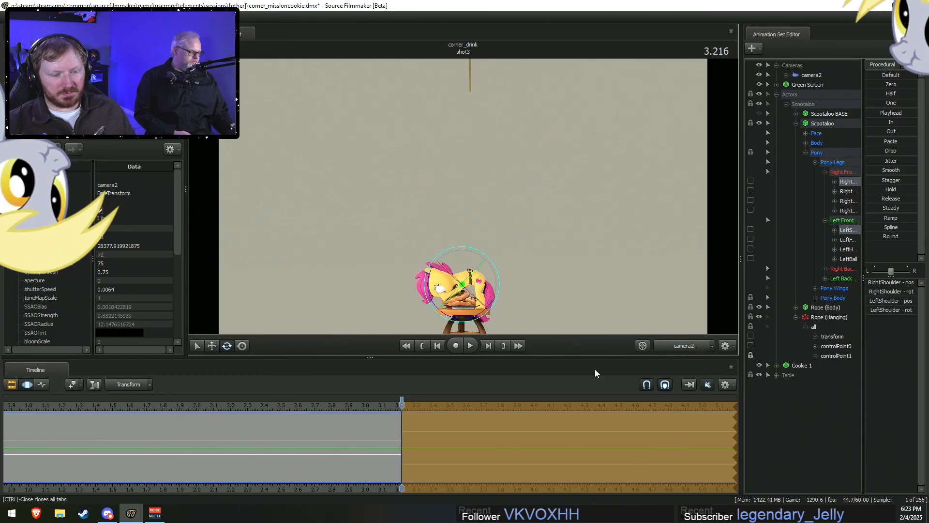
{"action": "key", "text": "F2"}
{"action": "key", "text": "F3"}
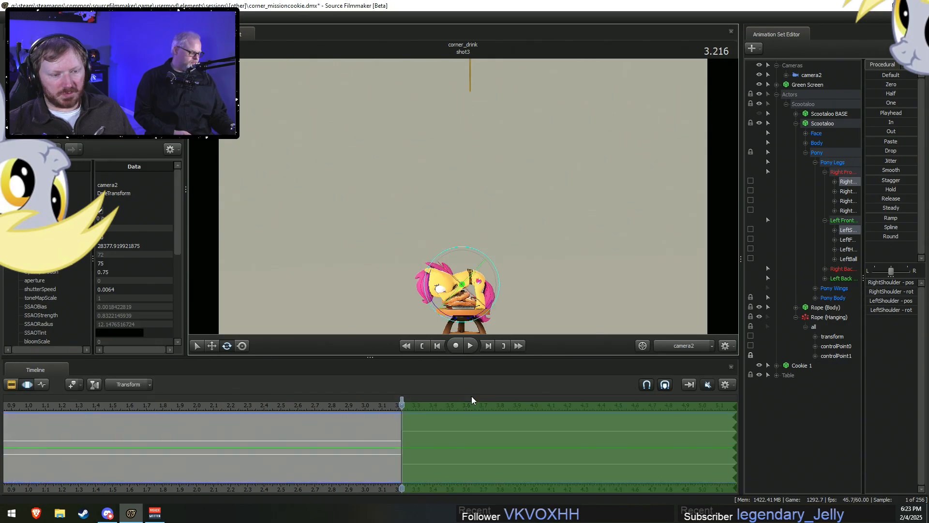
{"action": "left_click", "coordinate": [471, 398]}
{"action": "key", "text": "ctrl+a"}
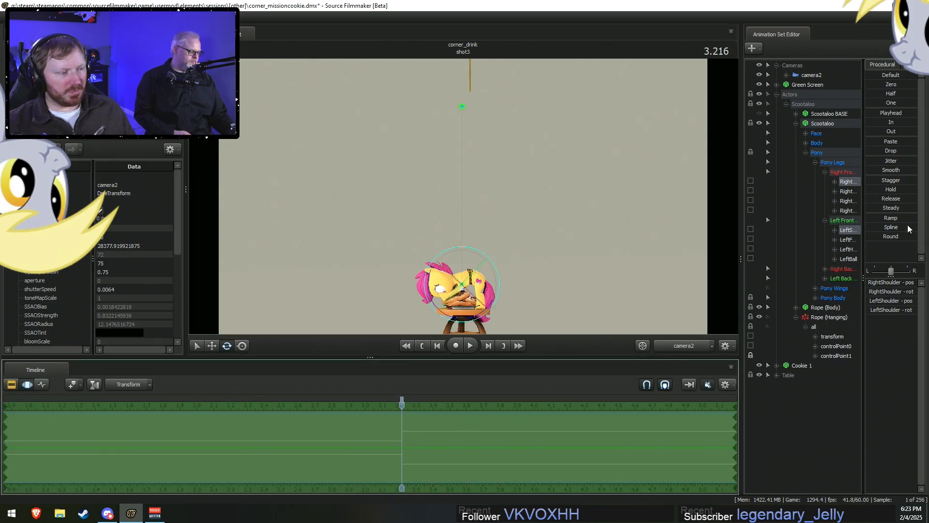
{"action": "left_click", "coordinate": [833, 125]}
{"action": "left_click", "coordinate": [836, 317]}
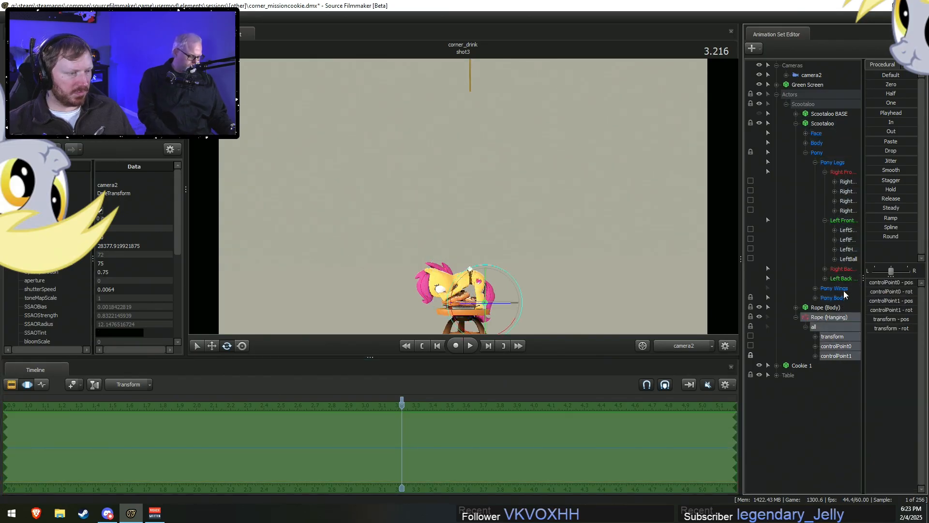
{"action": "left_click", "coordinate": [829, 346]}
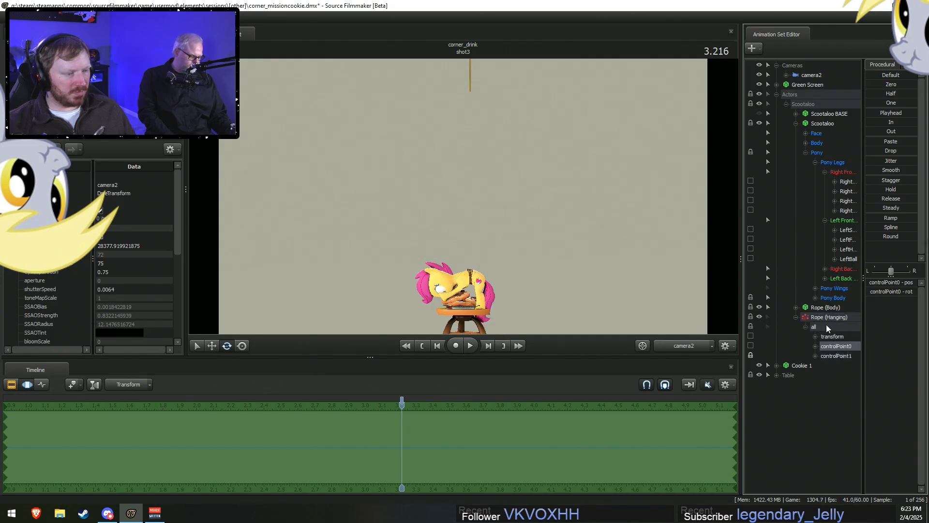
{"action": "left_click", "coordinate": [826, 114], "text": "ctrl"}
{"action": "left_click_drag", "start_coordinate": [450, 274], "coordinate": [442, 273]}
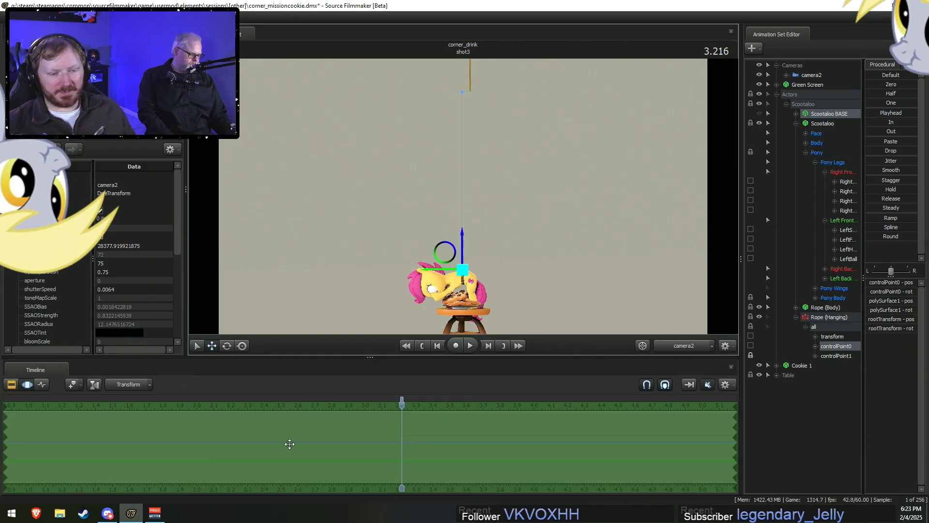
Limit the time selection to the part from 3.216 onward and place the playhead at 3.266.
{"action": "left_click", "coordinate": [396, 406]}
{"action": "mouse_move", "coordinate": [395, 408]}
{"action": "left_mouse_down"}
{"action": "mouse_move", "coordinate": [399, 434]}
{"action": "mouse_move", "coordinate": [399, 415]}
{"action": "mouse_move", "coordinate": [410, 413]}
{"action": "left_mouse_up"}
{"action": "key", "text": "Escape"}
{"action": "key", "text": "bracketright"}
In the Work Camera view, lower Scootaloo BASE slightly closer to the cookies for the selected time range.
{"action": "left_click", "coordinate": [706, 351]}
{"action": "left_click_drag", "start_coordinate": [580, 242], "coordinate": [625, 271]}
{"action": "key", "text": "w"}
{"action": "key", "text": "s"}
{"action": "key", "text": "w"}
{"action": "key", "text": "w"}
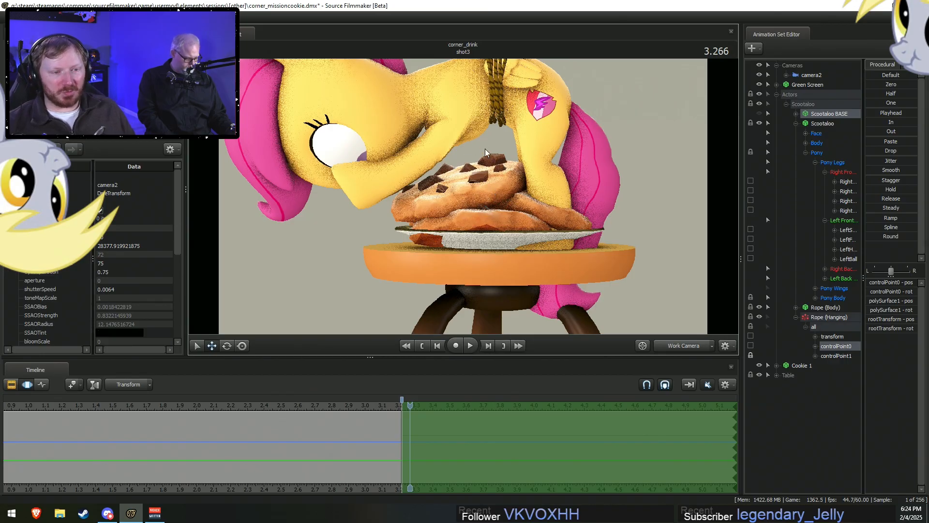
{"action": "mouse_move", "coordinate": [454, 125]}
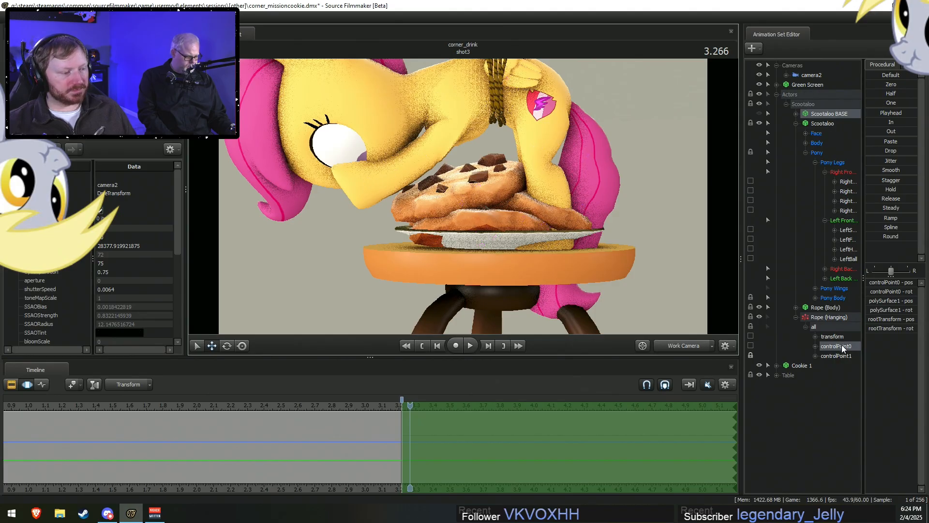
{"action": "left_click", "coordinate": [832, 112]}
{"action": "left_click_drag", "start_coordinate": [545, 167], "coordinate": [496, 118]}
Bend Scootaloo's front legs at the forearms, RightHand and LeftHand so both lower legs angle down toward the table.
{"action": "key", "text": "ctrl"}
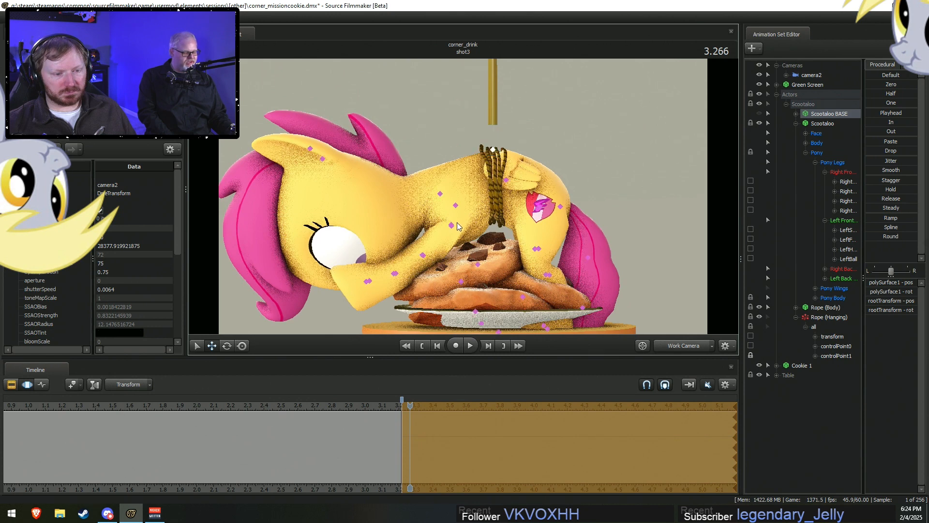
{"action": "left_click", "coordinate": [424, 256], "text": "ctrl"}
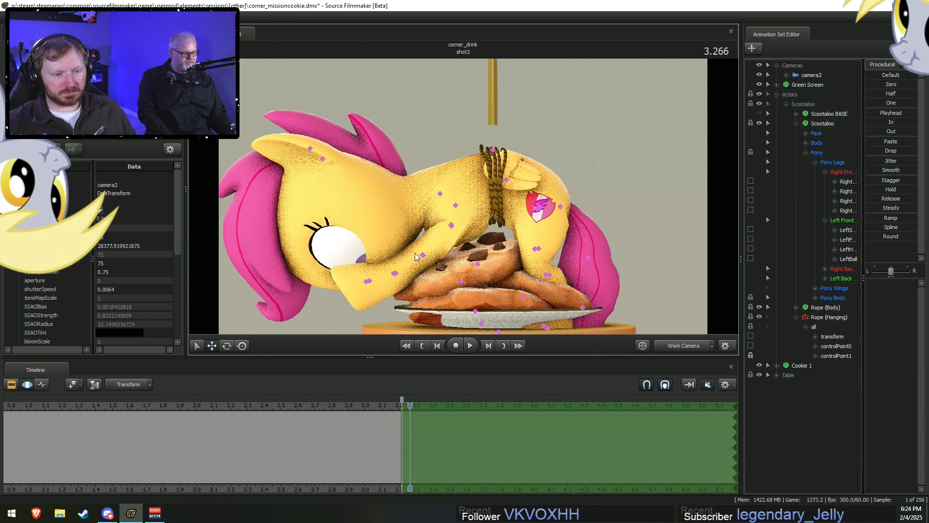
{"action": "right_click", "coordinate": [452, 273]}
{"action": "mouse_move", "coordinate": [493, 295]}
{"action": "left_click", "coordinate": [545, 304]}
{"action": "left_click_drag", "start_coordinate": [427, 288], "coordinate": [404, 267]}
{"action": "left_click", "coordinate": [394, 289], "text": "ctrl"}
{"action": "left_click_drag", "start_coordinate": [385, 307], "coordinate": [437, 287]}
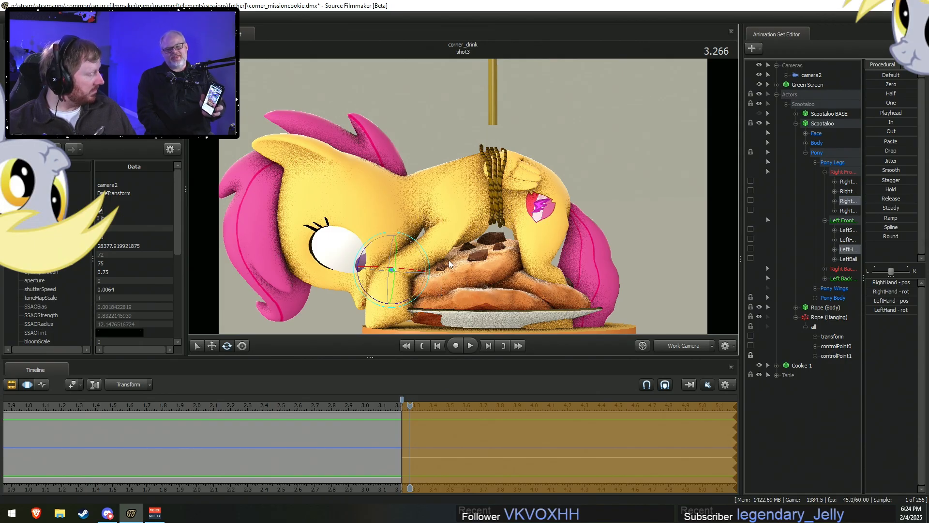
Rotate RightBall and LeftBall together to angle both front hooves down onto the table.
{"action": "key", "text": "ctrl"}
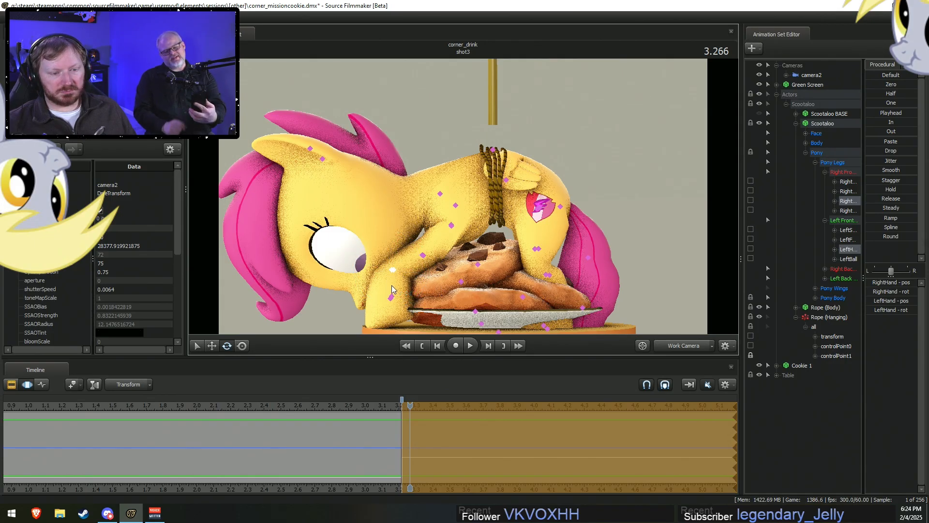
{"action": "left_click", "coordinate": [391, 296], "text": "ctrl"}
{"action": "left_click_drag", "start_coordinate": [390, 264], "coordinate": [388, 283]}
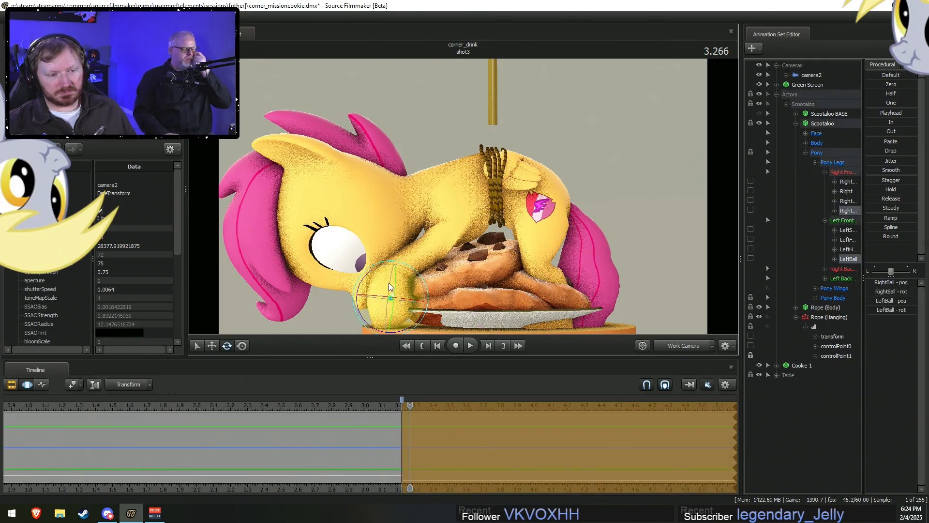
Rotate LeftShoulder, LeftForearm and LeftHand to bring the left front leg back against the edge of the cookies.
{"action": "left_click", "coordinate": [451, 226], "text": "ctrl"}
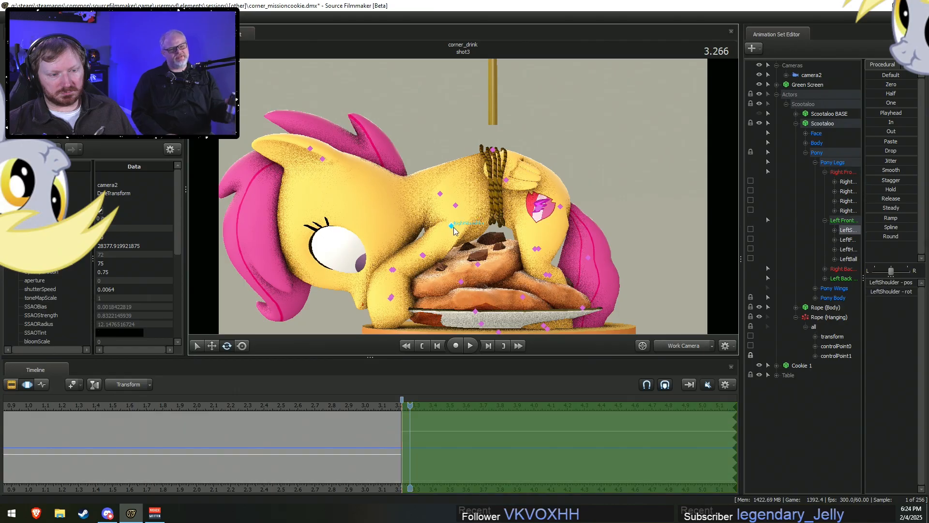
{"action": "left_click_drag", "start_coordinate": [453, 229], "coordinate": [487, 281]}
{"action": "key", "text": "ctrl"}
{"action": "key", "text": "ctrl"}
{"action": "left_click", "coordinate": [442, 262], "text": "ctrl"}
{"action": "key", "text": "ctrl"}
{"action": "left_click", "coordinate": [404, 297], "text": "ctrl"}
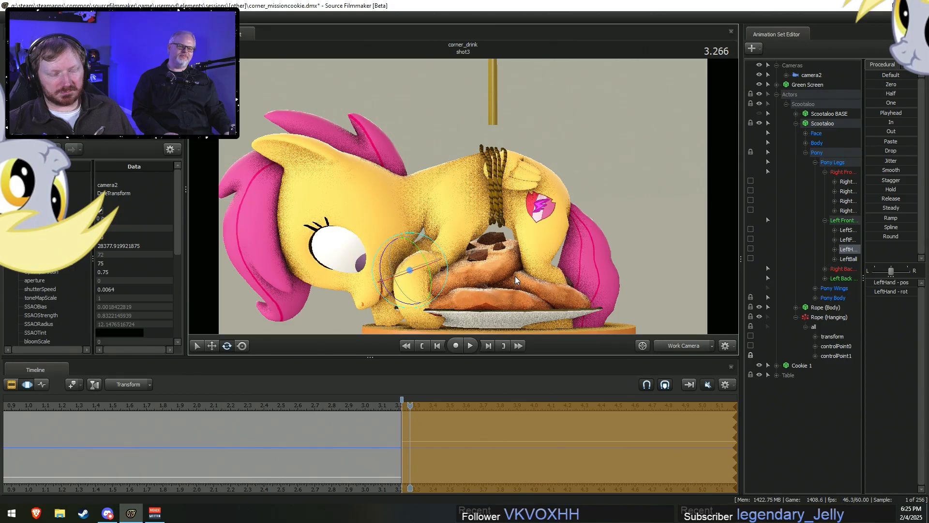
Rotate LeftShoulder to swing the left front leg outward beside the plate.
{"action": "key", "text": "ctrl"}
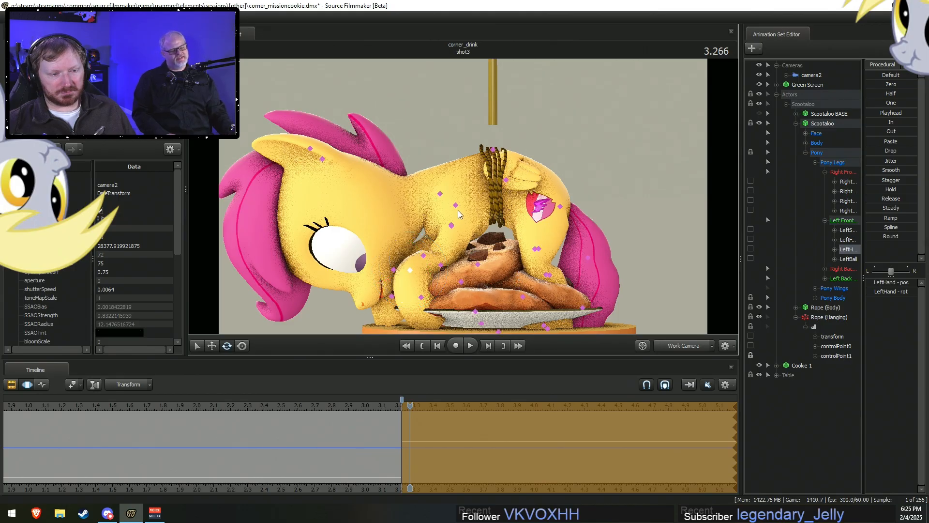
{"action": "left_click", "coordinate": [452, 225], "text": "ctrl"}
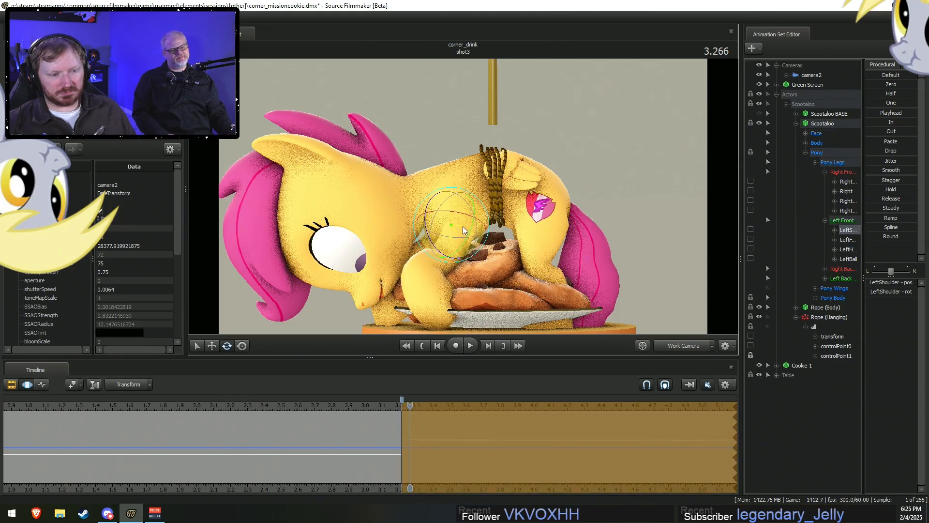
{"action": "key", "text": "ctrl"}
{"action": "left_click_drag", "start_coordinate": [460, 227], "coordinate": [380, 255]}
{"action": "key", "text": "ctrl"}
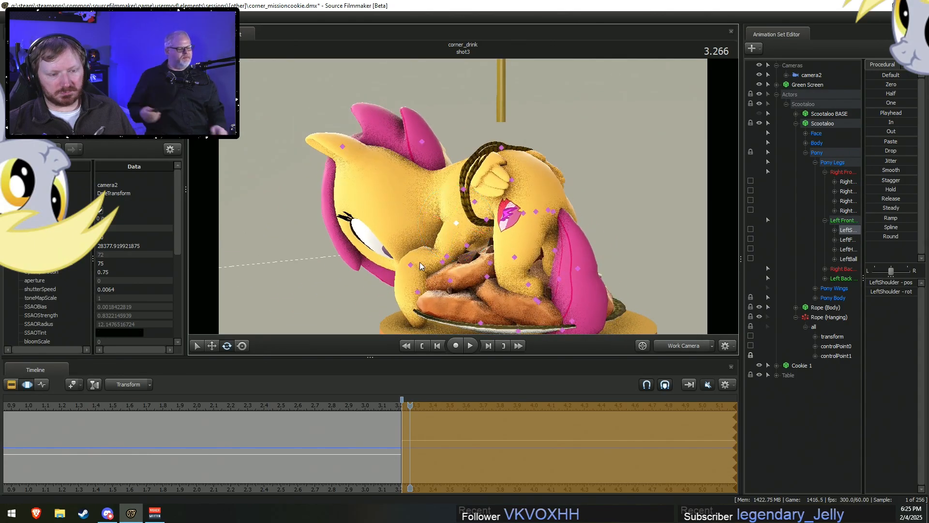
{"action": "left_click_drag", "start_coordinate": [442, 253], "coordinate": [527, 238]}
Adjust the rotation of LeftForearm so the left front leg bends beside the cookies, and undo the last change.
{"action": "key", "text": "ctrl"}
{"action": "left_click", "coordinate": [447, 256], "text": "ctrl"}
{"action": "key", "text": "ctrl"}
{"action": "left_click", "coordinate": [508, 219], "text": "ctrl"}
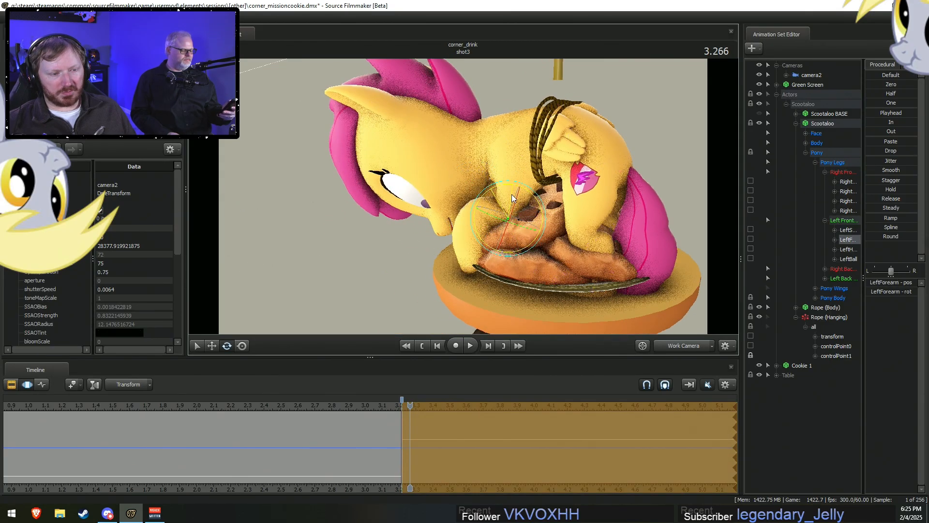
{"action": "mouse_move", "coordinate": [521, 202]}
{"action": "left_mouse_down"}
{"action": "mouse_move", "coordinate": [514, 252]}
{"action": "mouse_move", "coordinate": [476, 226]}
{"action": "mouse_move", "coordinate": [523, 187]}
{"action": "mouse_move", "coordinate": [512, 207]}
{"action": "left_mouse_up"}
{"action": "key", "text": "w"}
{"action": "key", "text": "ctrl+z"}
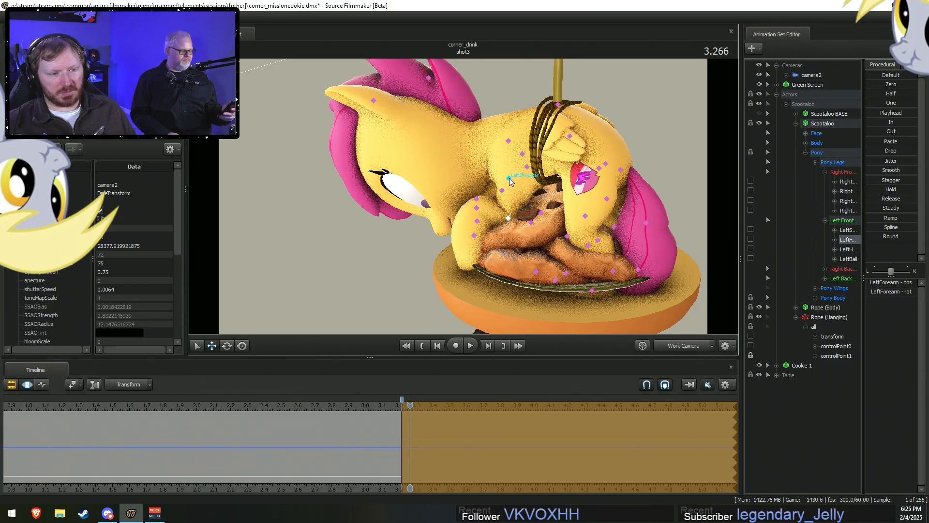
Rotate LeftShoulder slightly to refine how the left front leg reaches the plate's edge.
{"action": "left_click", "coordinate": [508, 179]}
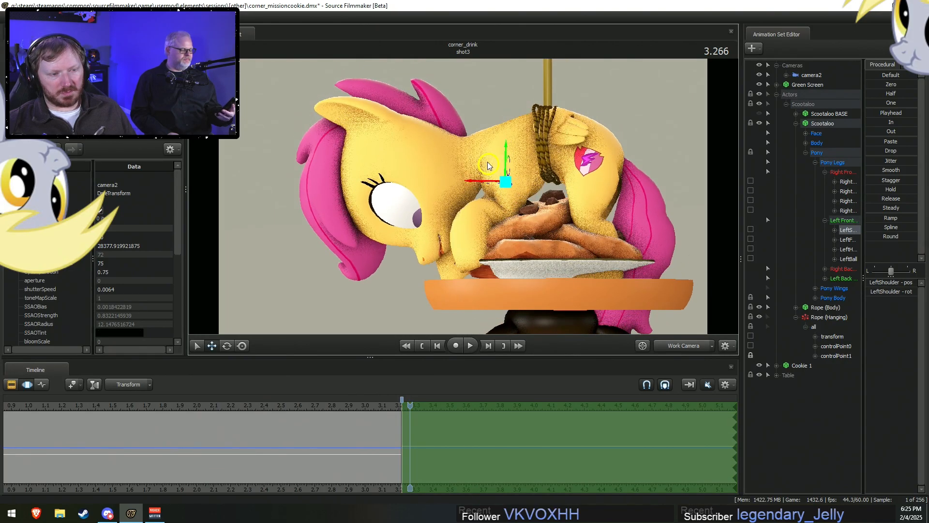
{"action": "key", "text": "e"}
{"action": "middle_click_drag", "start_coordinate": [468, 181], "coordinate": [528, 188]}
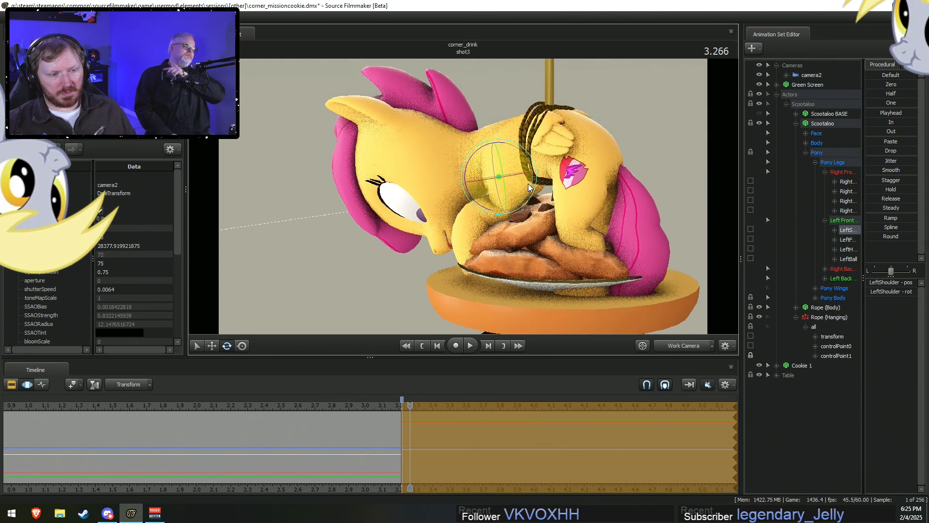
{"action": "left_click_drag", "start_coordinate": [504, 143], "coordinate": [510, 143]}
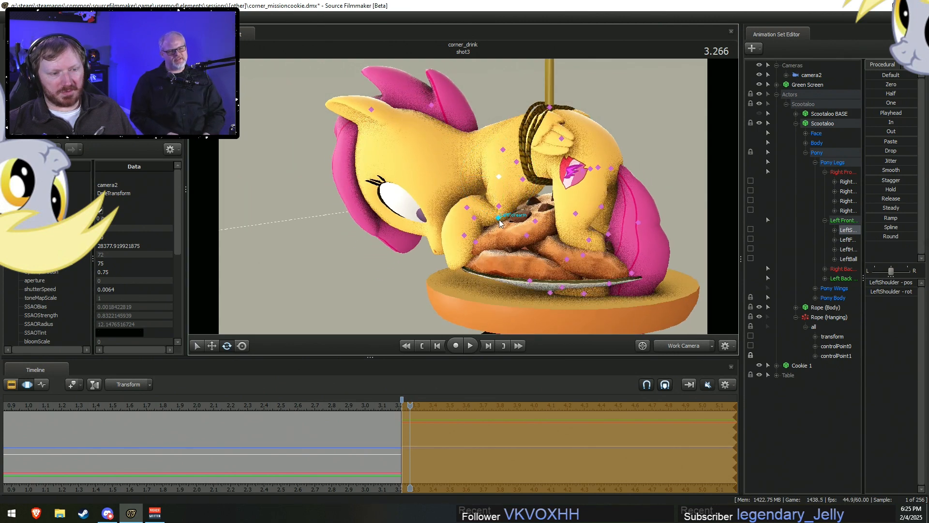
Adjust the left front leg at LeftForearm and LeftHand, and rotate LeftShoulder so it curves down over the plate's edge.
{"action": "left_click", "coordinate": [500, 218]}
{"action": "left_click_drag", "start_coordinate": [535, 214], "coordinate": [466, 201]}
{"action": "left_click", "coordinate": [466, 222]}
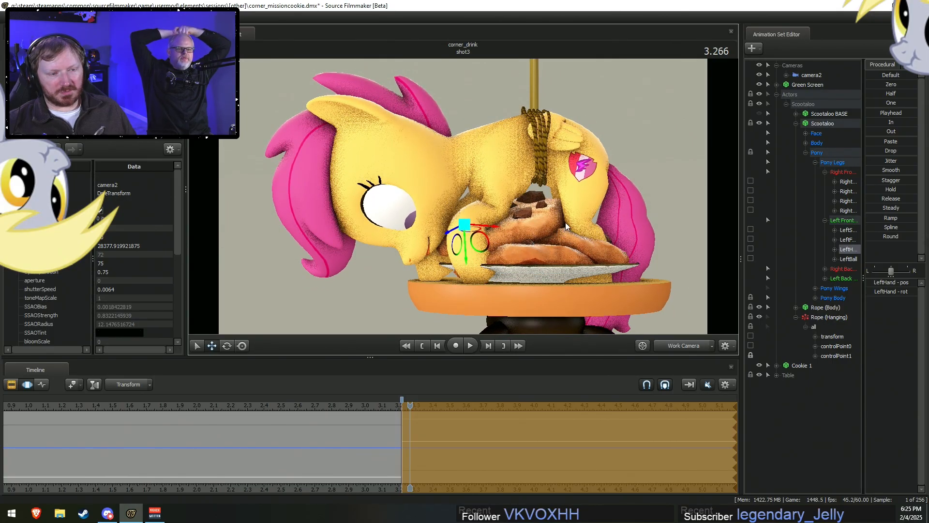
{"action": "key", "text": "ctrl"}
{"action": "left_click", "coordinate": [493, 178], "text": "ctrl"}
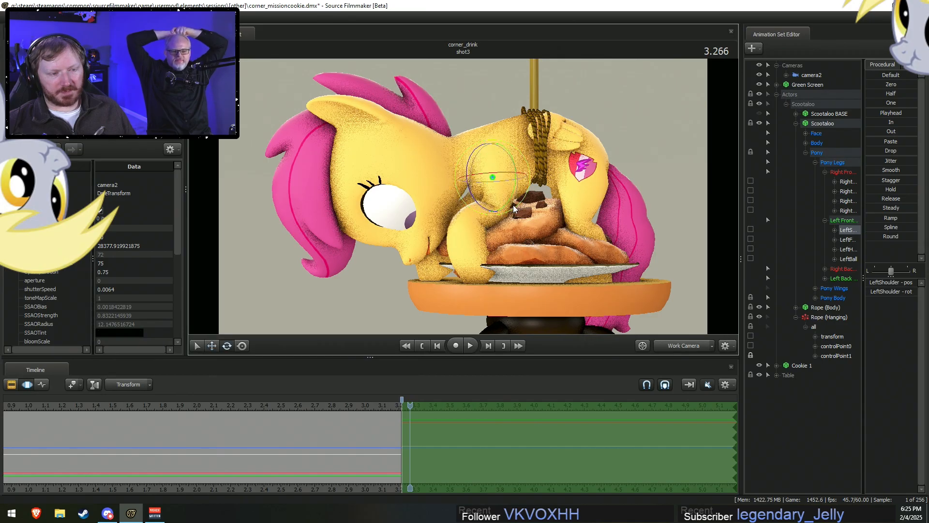
{"action": "left_click_drag", "start_coordinate": [498, 200], "coordinate": [497, 189]}
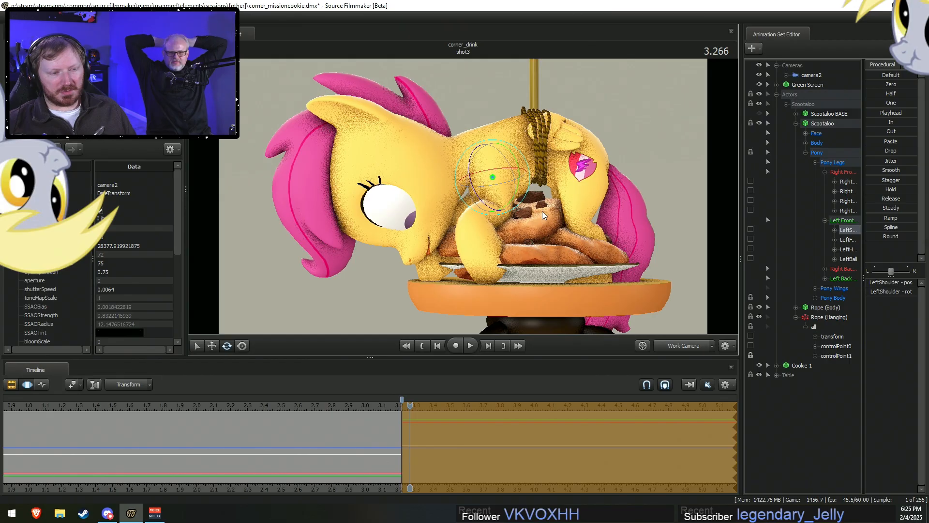
Rotate RightShoulder from several angles to swing the right front leg in toward the cookies.
{"action": "middle_click_drag", "start_coordinate": [548, 196], "coordinate": [413, 185]}
{"action": "left_click", "coordinate": [412, 184]}
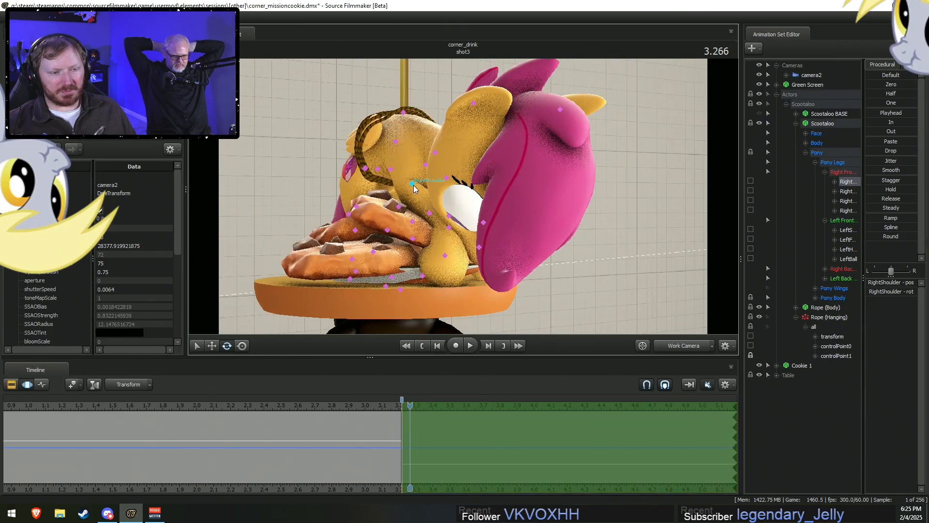
{"action": "left_click_drag", "start_coordinate": [412, 197], "coordinate": [387, 182]}
{"action": "middle_click_drag", "start_coordinate": [387, 182], "coordinate": [415, 189]}
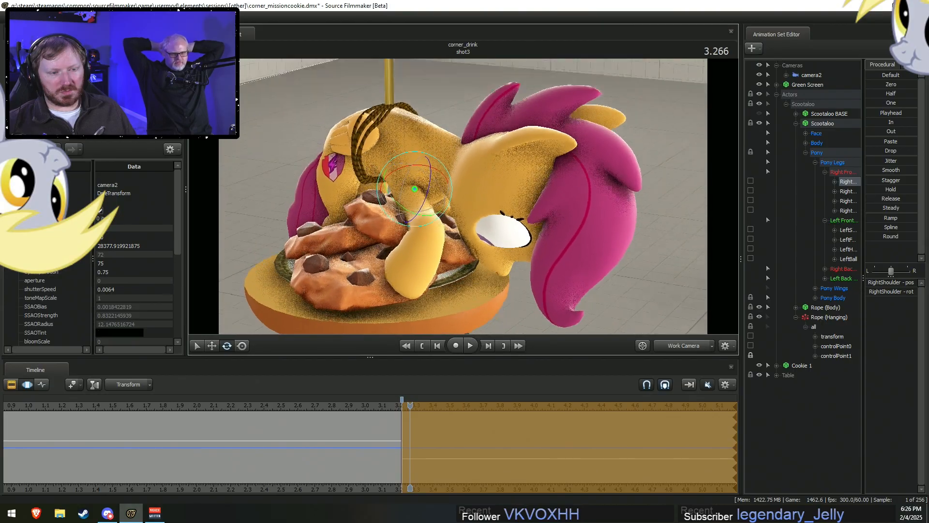
{"action": "mouse_move", "coordinate": [412, 186]}
{"action": "left_mouse_down"}
{"action": "mouse_move", "coordinate": [405, 181]}
{"action": "mouse_move", "coordinate": [409, 190]}
{"action": "left_mouse_up"}
{"action": "middle_click_drag", "start_coordinate": [409, 190], "coordinate": [480, 194]}
{"action": "left_click_drag", "start_coordinate": [472, 197], "coordinate": [471, 210]}
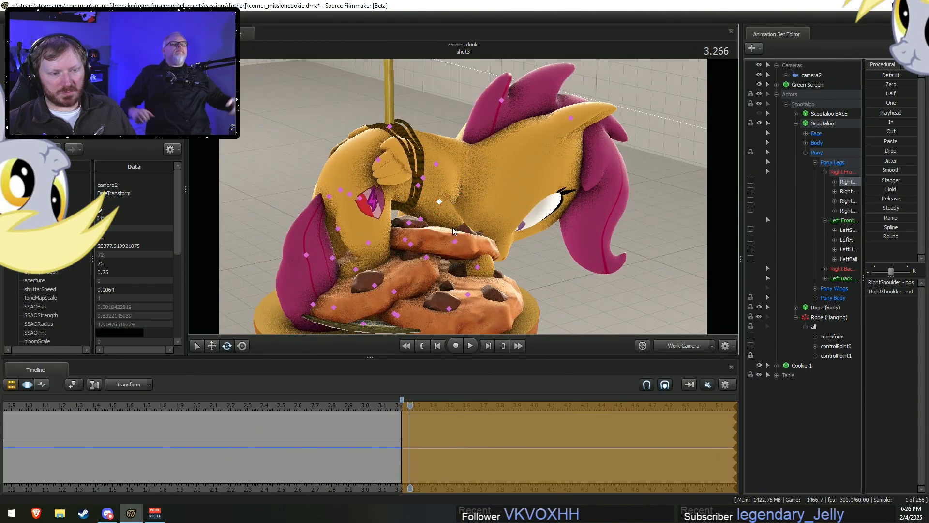
Pose the right front leg by rotating RightForearm, RightShoulder and RightBall so the hoof comes down beside the plate.
{"action": "left_click", "coordinate": [455, 242]}
{"action": "left_click", "coordinate": [455, 245]}
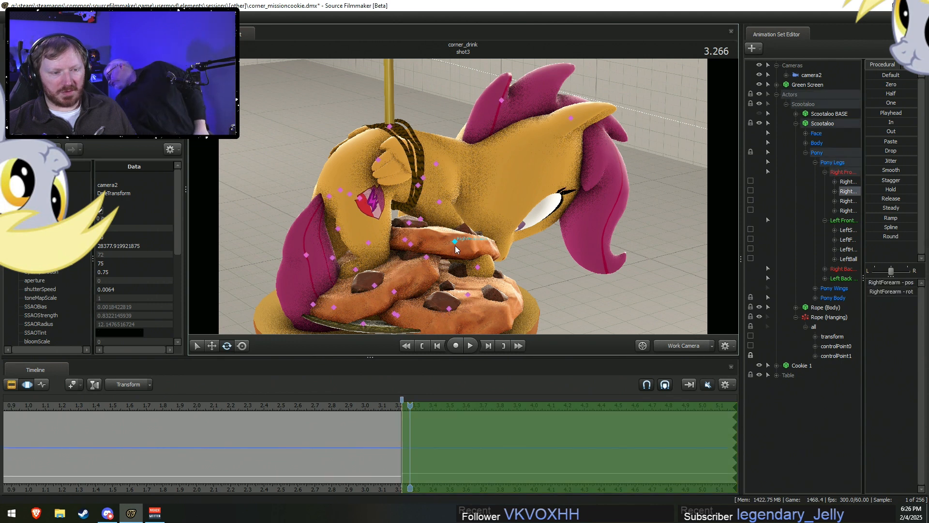
{"action": "key", "text": "e"}
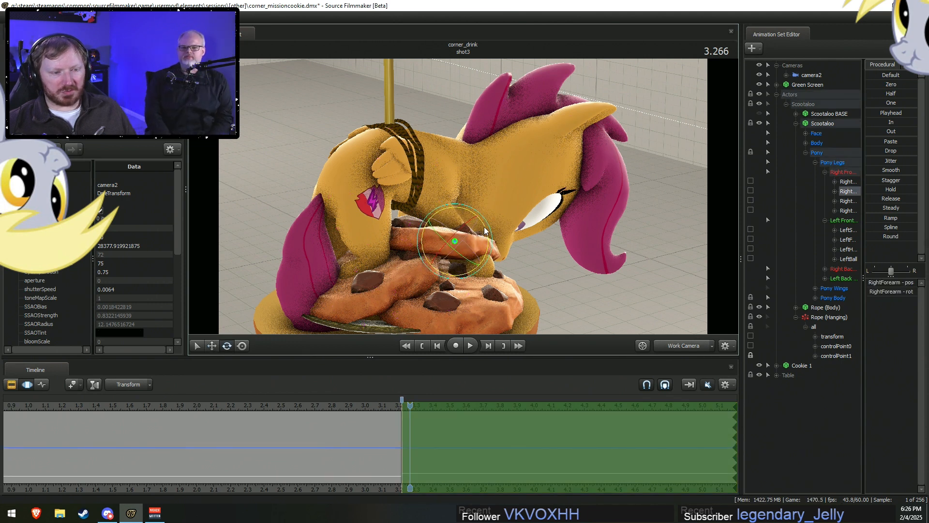
{"action": "left_click", "coordinate": [469, 208]}
{"action": "left_click", "coordinate": [440, 202], "text": "ctrl"}
{"action": "left_click_drag", "start_coordinate": [475, 209], "coordinate": [475, 196]}
{"action": "left_click_drag", "start_coordinate": [518, 220], "coordinate": [470, 199]}
{"action": "left_click", "coordinate": [503, 230], "text": "ctrl"}
{"action": "left_click", "coordinate": [510, 254], "text": "ctrl"}
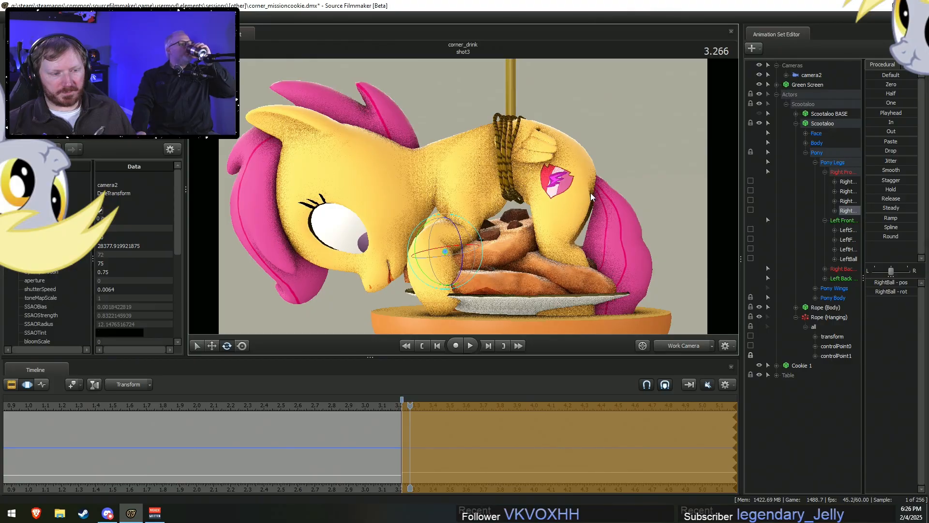
Rotate LeftThigh to spread the left back leg off the cookies, and angle LeftFoot against the tabletop.
{"action": "left_click", "coordinate": [559, 201], "text": "ctrl"}
{"action": "left_click_drag", "start_coordinate": [561, 198], "coordinate": [463, 198]}
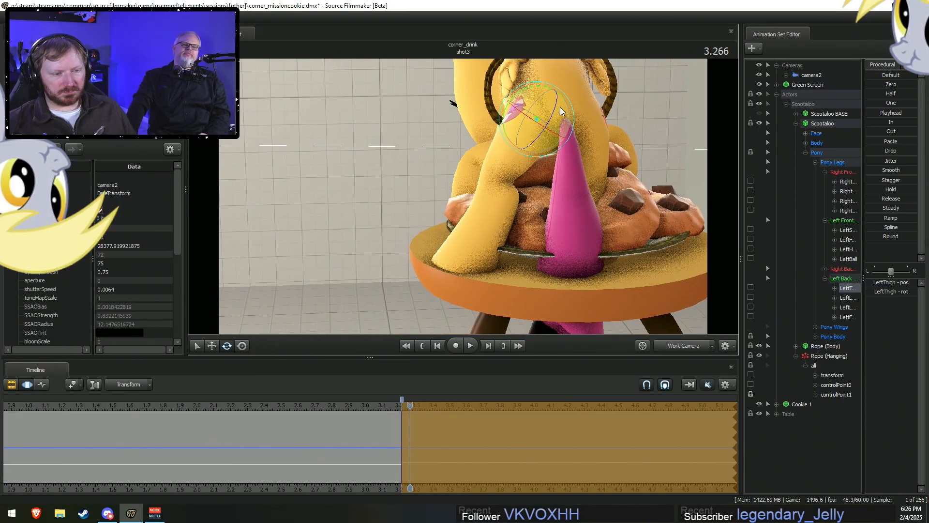
{"action": "key", "text": "ctrl"}
{"action": "left_click", "coordinate": [472, 252]}
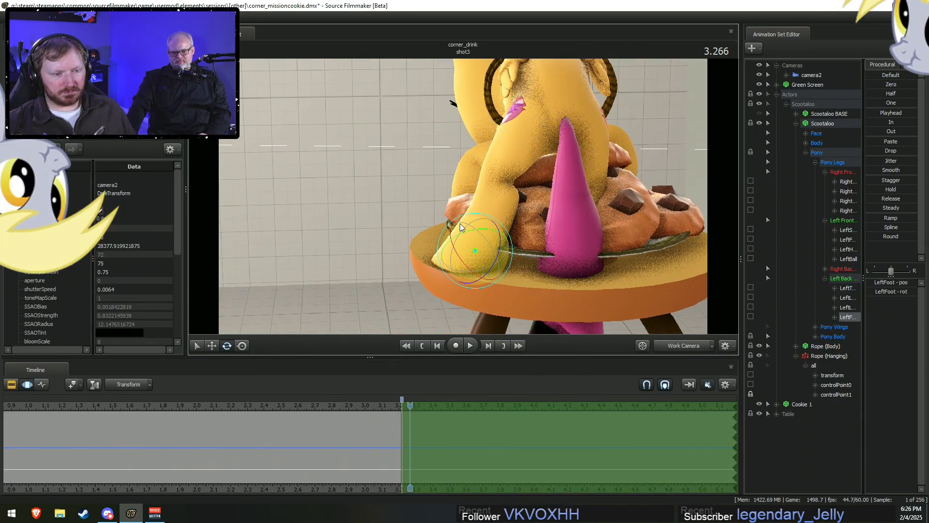
{"action": "left_click_drag", "start_coordinate": [473, 229], "coordinate": [474, 185]}
Rotate LeftThigh forward and bend LeftLeg1 backward so the left back leg folds beside the plate.
{"action": "left_click", "coordinate": [486, 103]}
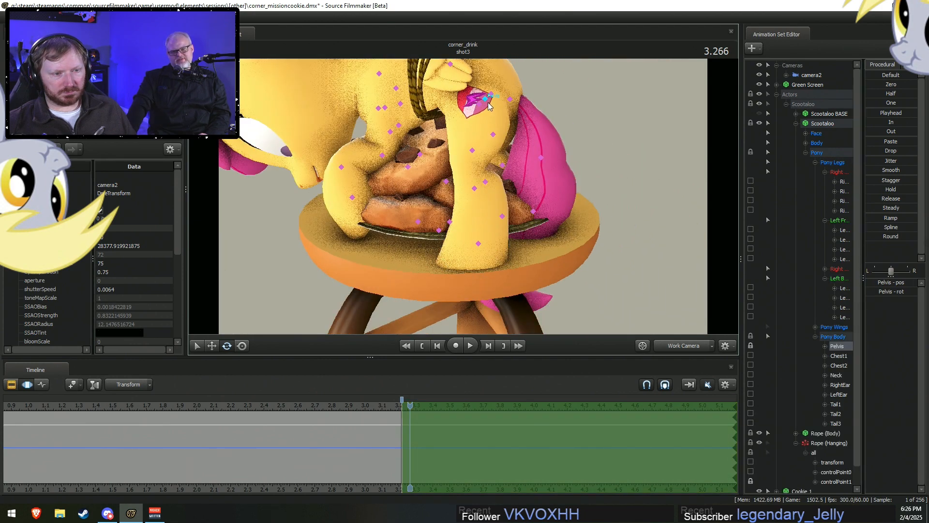
{"action": "left_click", "coordinate": [479, 104]}
{"action": "left_click_drag", "start_coordinate": [513, 115], "coordinate": [501, 133]}
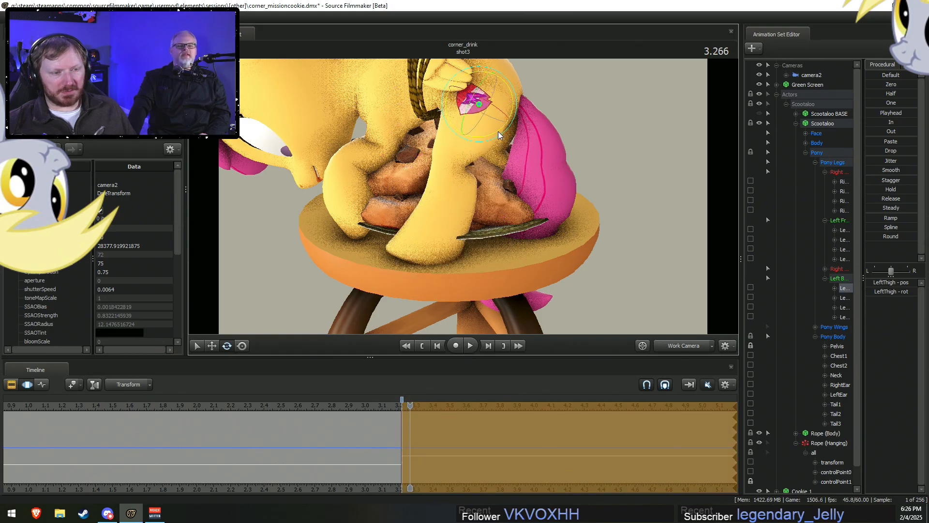
{"action": "left_click", "coordinate": [466, 150]}
{"action": "left_click_drag", "start_coordinate": [457, 183], "coordinate": [479, 184]}
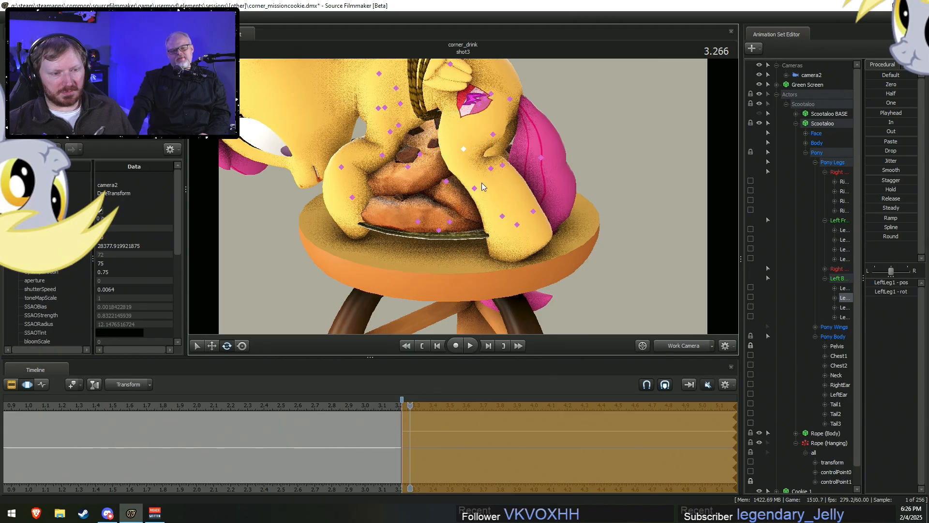
Rotate LeftLeg2 and LeftFoot to straighten the left lower back leg and set its hoof on the table.
{"action": "left_click", "coordinate": [490, 169]}
{"action": "key", "text": "e"}
{"action": "left_click_drag", "start_coordinate": [493, 136], "coordinate": [484, 180]}
{"action": "left_click_drag", "start_coordinate": [484, 251], "coordinate": [465, 237], "text": "alt"}
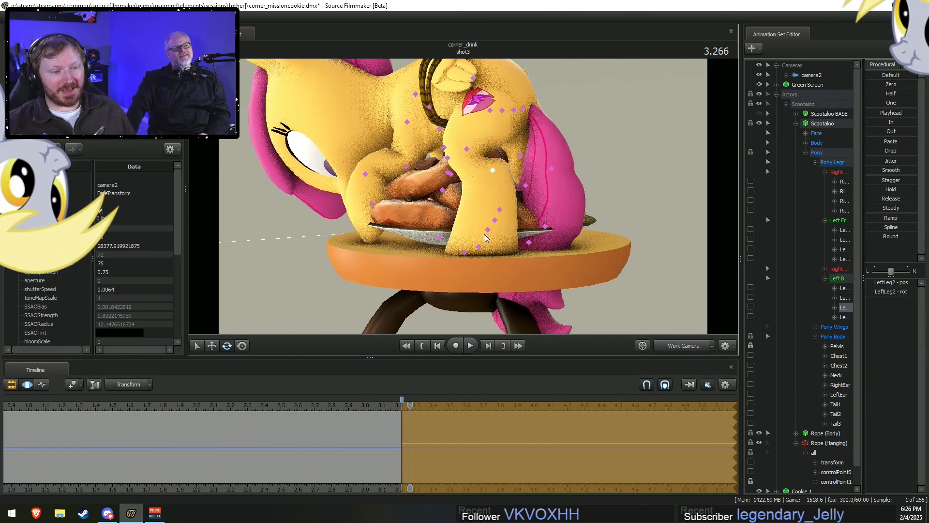
{"action": "left_click", "coordinate": [489, 228]}
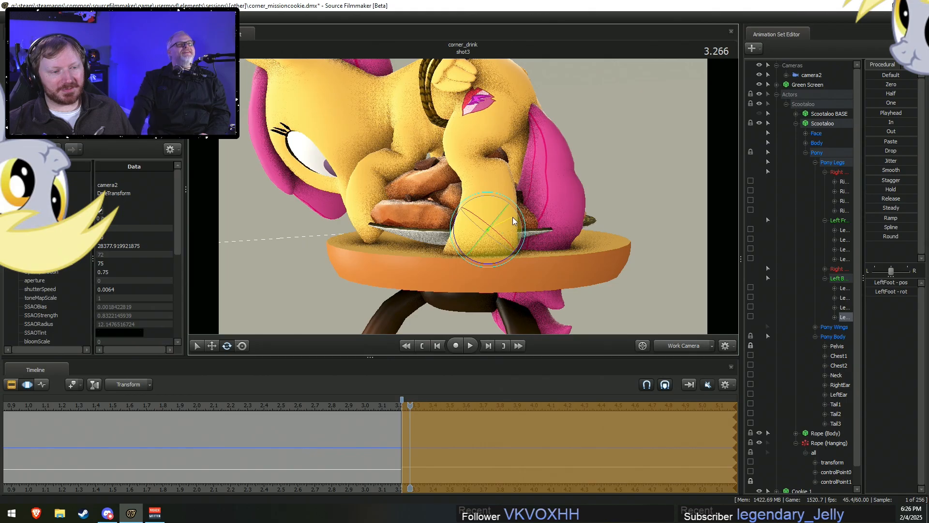
{"action": "left_click_drag", "start_coordinate": [513, 217], "coordinate": [458, 191]}
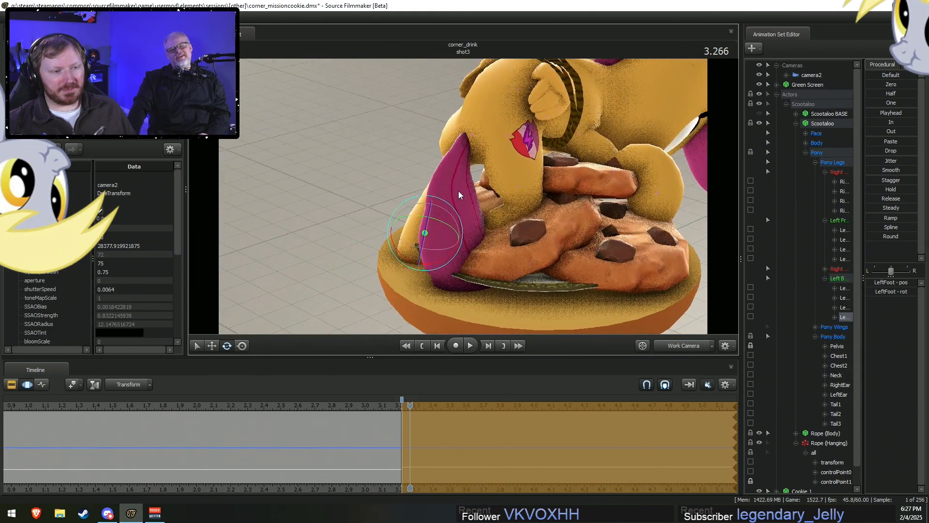
Rotate RightThigh to spread the right back leg outward from the cookies toward the table's edge.
{"action": "left_click", "coordinate": [508, 136], "text": "ctrl"}
{"action": "left_click_drag", "start_coordinate": [514, 149], "coordinate": [483, 159]}
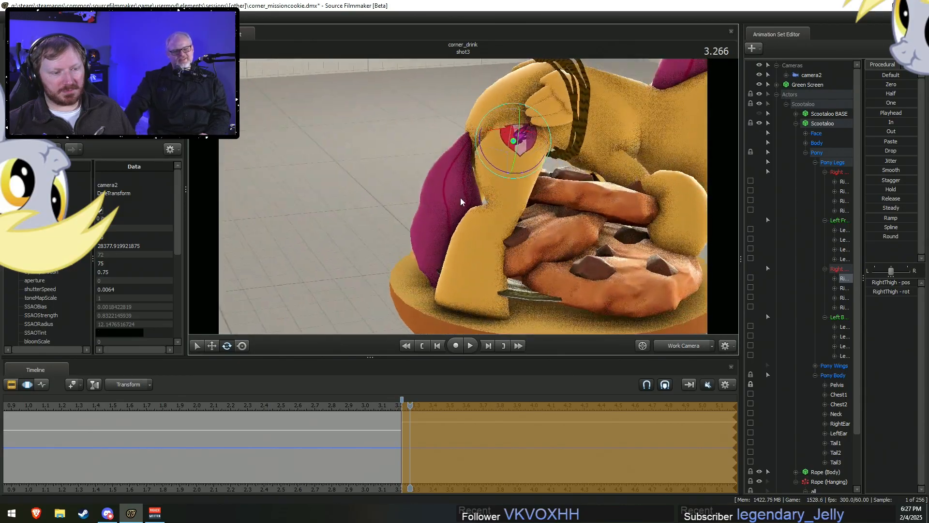
{"action": "left_click", "coordinate": [472, 283]}
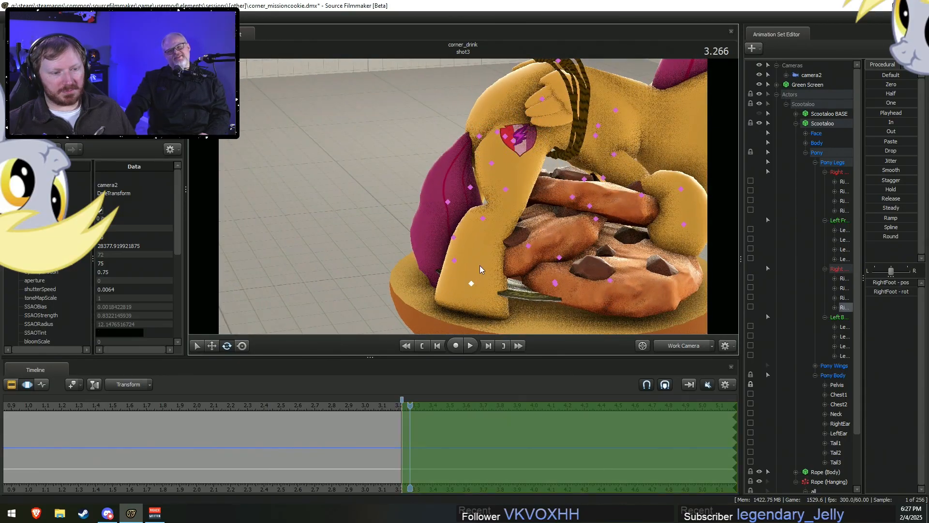
{"action": "left_click", "coordinate": [513, 140]}
{"action": "left_click_drag", "start_coordinate": [513, 140], "coordinate": [527, 177]}
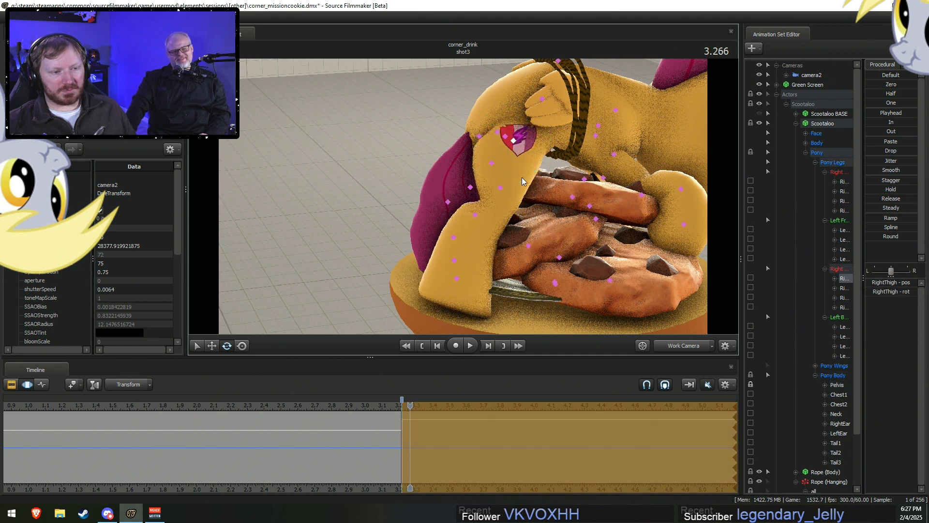
Bend the right back leg with RightLeg1, RightLeg2 and RightFoot so its hoof rests on the table beside the plate.
{"action": "left_click", "coordinate": [500, 188]}
{"action": "mouse_move", "coordinate": [513, 225]}
{"action": "left_mouse_down"}
{"action": "mouse_move", "coordinate": [525, 219]}
{"action": "mouse_move", "coordinate": [502, 250]}
{"action": "left_mouse_up"}
{"action": "left_click", "coordinate": [486, 221]}
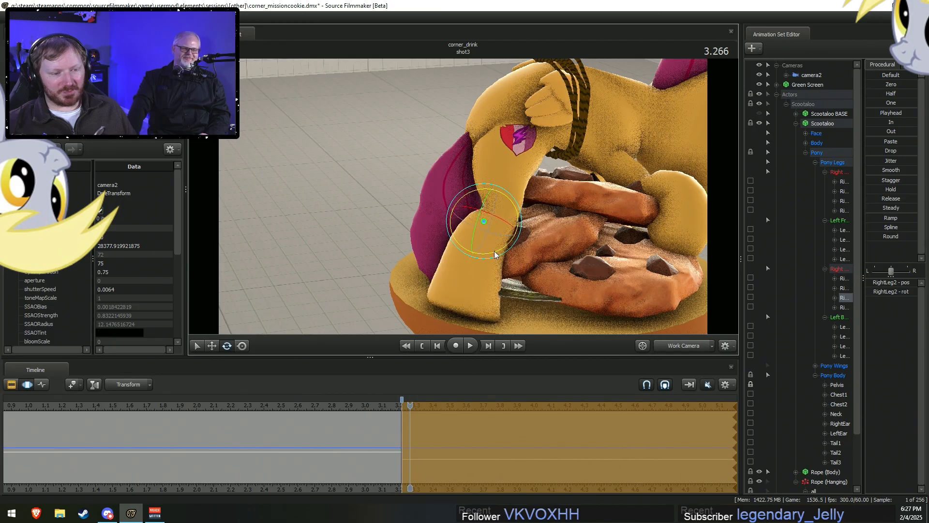
{"action": "left_click", "coordinate": [463, 284]}
{"action": "mouse_move", "coordinate": [453, 272]}
{"action": "left_mouse_down"}
{"action": "mouse_move", "coordinate": [452, 293]}
{"action": "mouse_move", "coordinate": [527, 293]}
{"action": "mouse_move", "coordinate": [494, 205]}
{"action": "left_mouse_up"}
{"action": "left_click_drag", "start_coordinate": [558, 202], "coordinate": [562, 187]}
{"action": "key", "text": "s"}
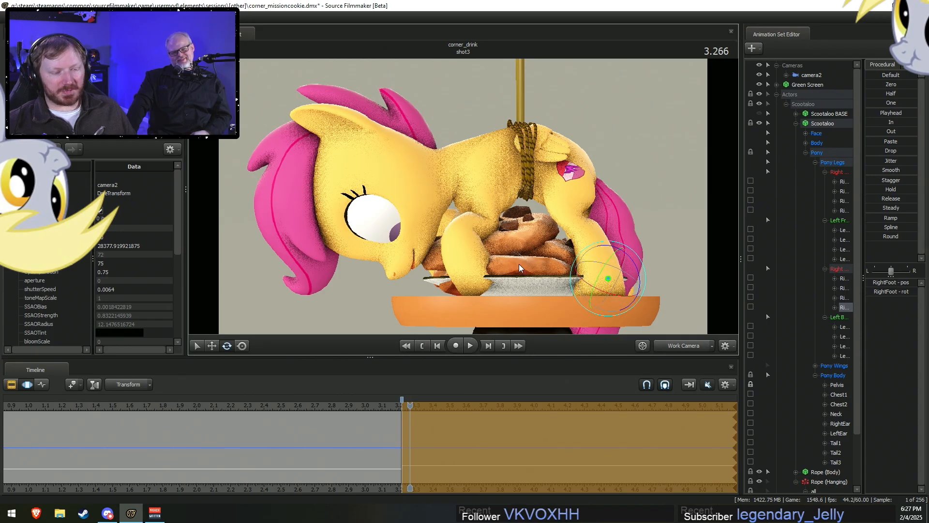
Rotate RightShoulder and bend the right front leg so its hoof rests up on the cookies above the plate.
{"action": "left_click_drag", "start_coordinate": [519, 262], "coordinate": [474, 203]}
{"action": "left_click_drag", "start_coordinate": [479, 282], "coordinate": [507, 244]}
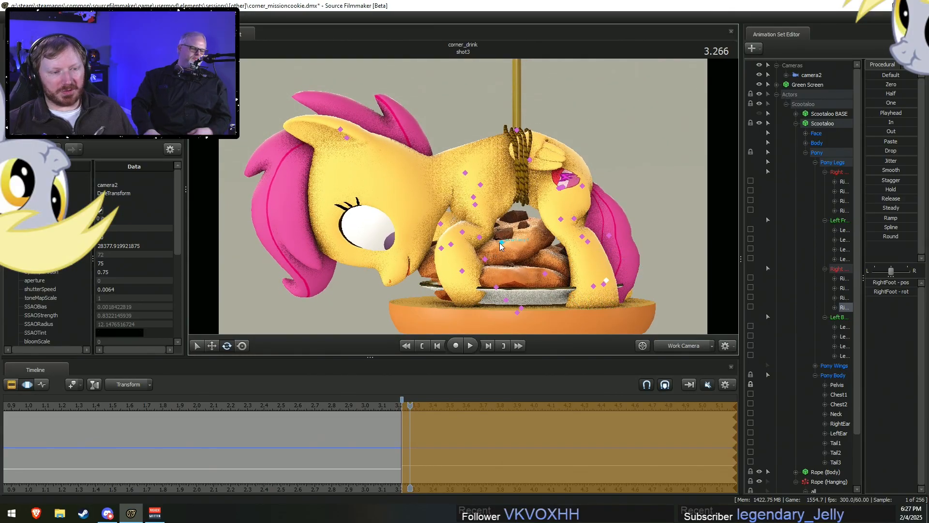
{"action": "left_click_drag", "start_coordinate": [506, 263], "coordinate": [440, 256]}
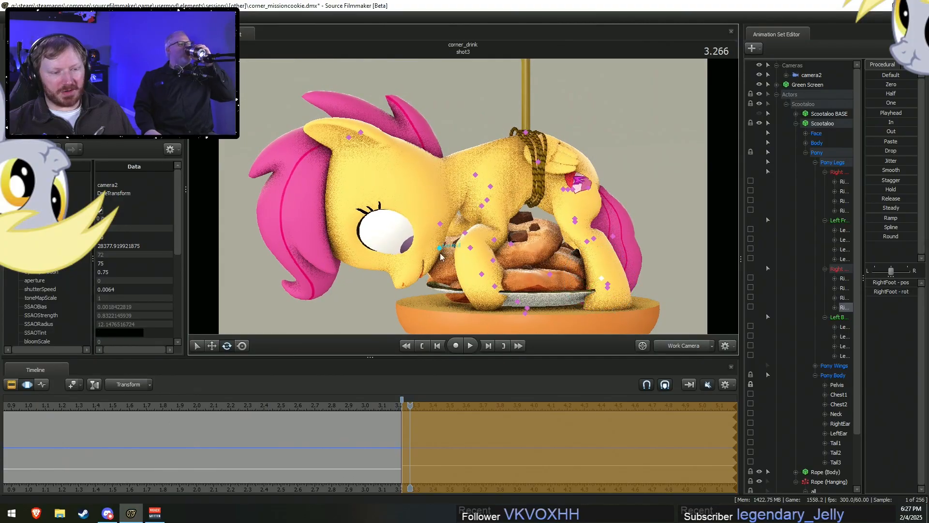
{"action": "left_click", "coordinate": [486, 201]}
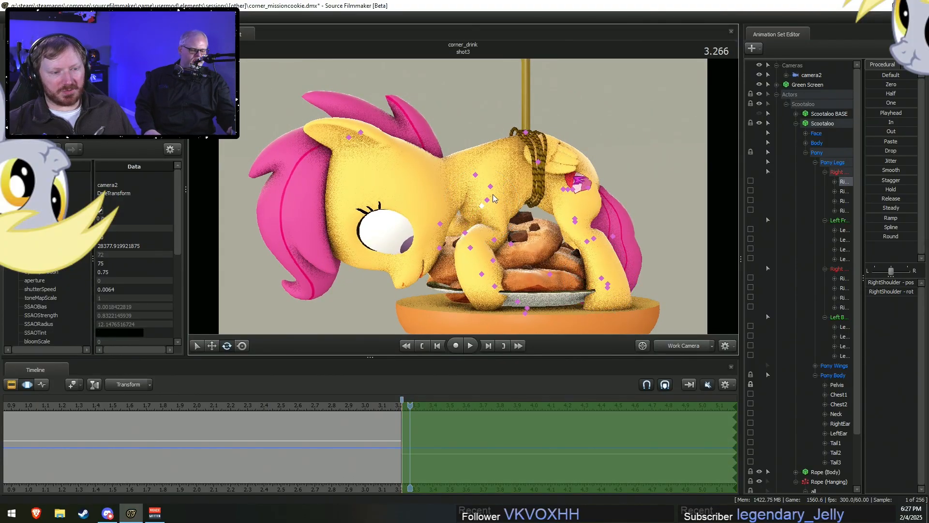
{"action": "left_click", "coordinate": [482, 206]}
{"action": "left_click", "coordinate": [487, 201]}
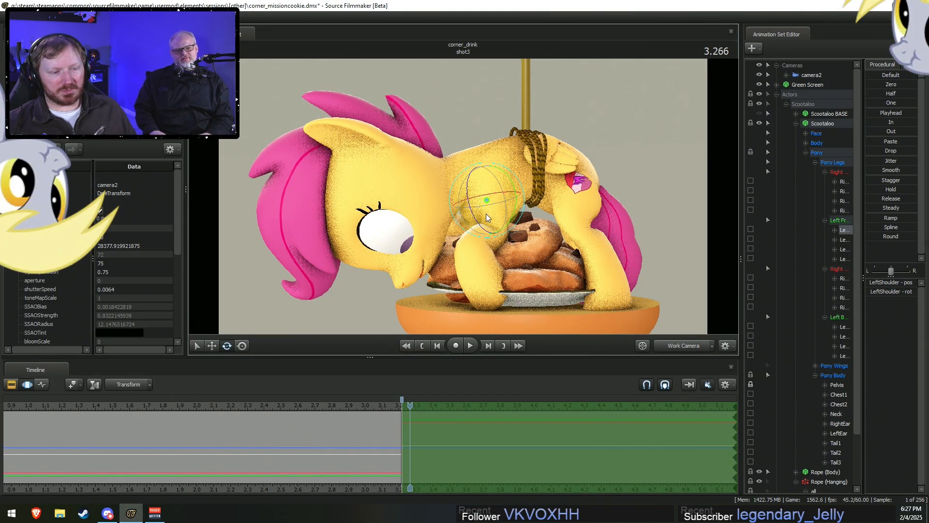
{"action": "left_click_drag", "start_coordinate": [488, 203], "coordinate": [489, 217]}
{"action": "left_click", "coordinate": [495, 239]}
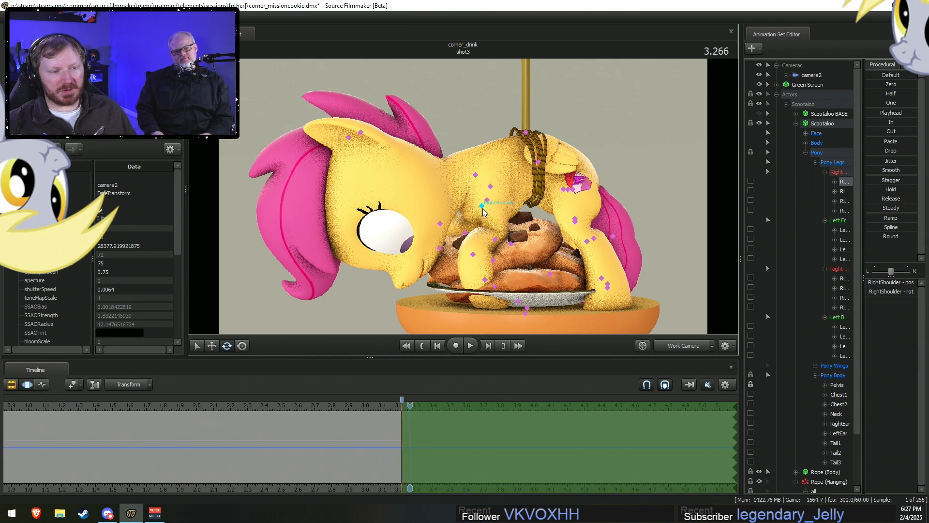
{"action": "left_click_drag", "start_coordinate": [490, 250], "coordinate": [467, 201]}
{"action": "left_click", "coordinate": [474, 265], "text": "ctrl"}
{"action": "left_click", "coordinate": [468, 269], "text": "ctrl"}
{"action": "left_click", "coordinate": [471, 267], "text": "ctrl"}
{"action": "left_click_drag", "start_coordinate": [456, 255], "coordinate": [463, 197]}
Rotate LeftShoulder and LeftForearm to lift the left front hoof out of the plate and up onto the cookies.
{"action": "left_click", "coordinate": [497, 195], "text": "ctrl"}
{"action": "key", "text": "w"}
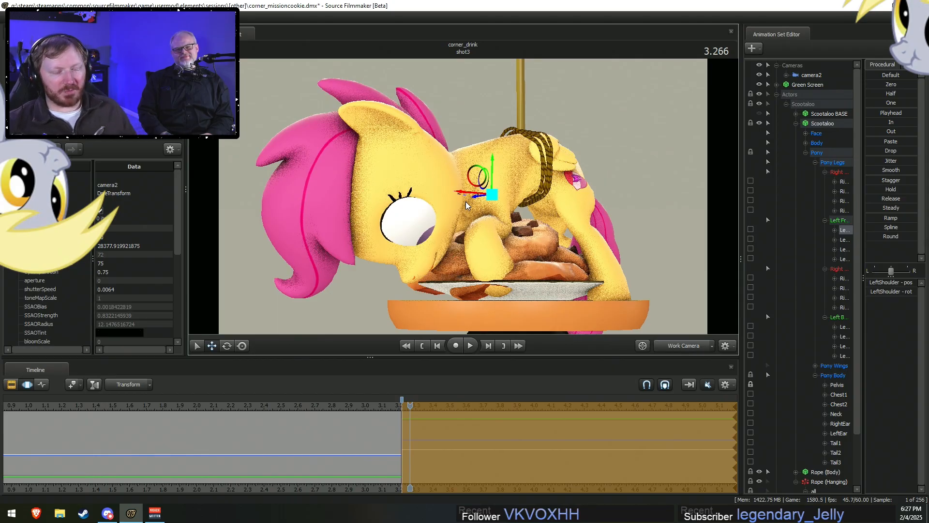
{"action": "mouse_move", "coordinate": [465, 201]}
{"action": "left_mouse_down", "text": "alt"}
{"action": "mouse_move", "coordinate": [458, 202]}
{"action": "mouse_move", "coordinate": [462, 196]}
{"action": "left_mouse_up", "text": "alt"}
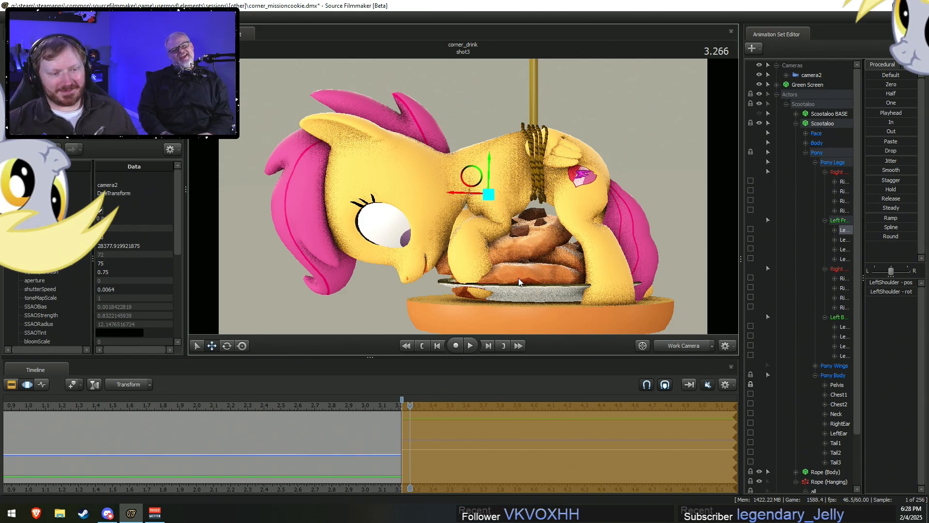
{"action": "left_click_drag", "start_coordinate": [451, 216], "coordinate": [463, 216], "text": "alt"}
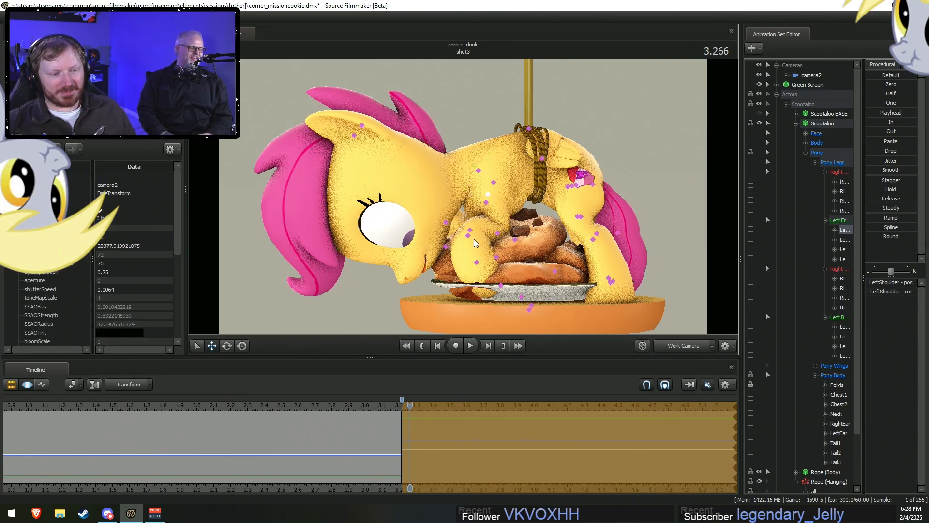
{"action": "left_click", "coordinate": [496, 223]}
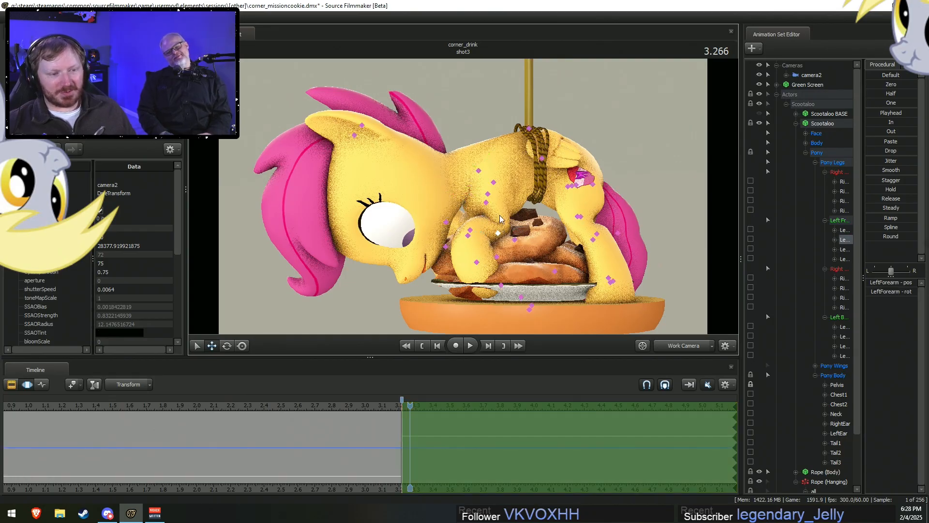
{"action": "left_click", "coordinate": [485, 195]}
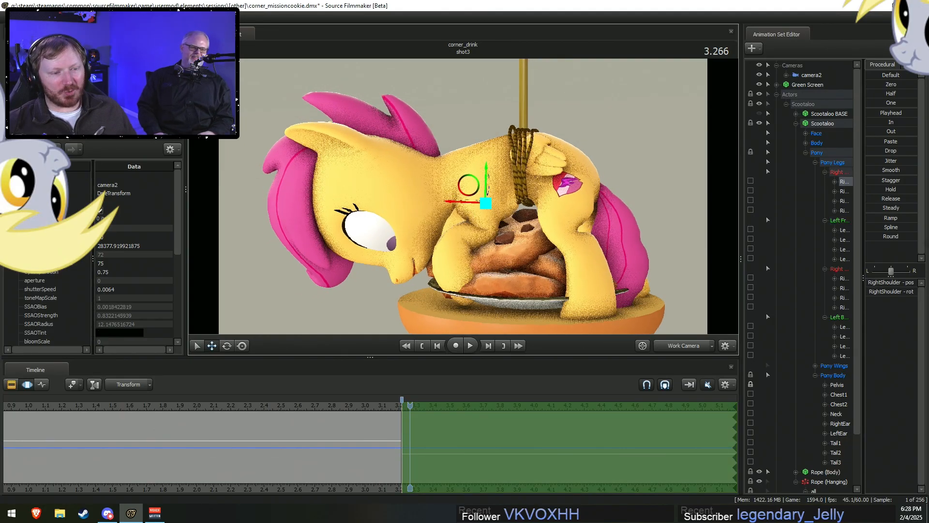
{"action": "left_click", "coordinate": [473, 198]}
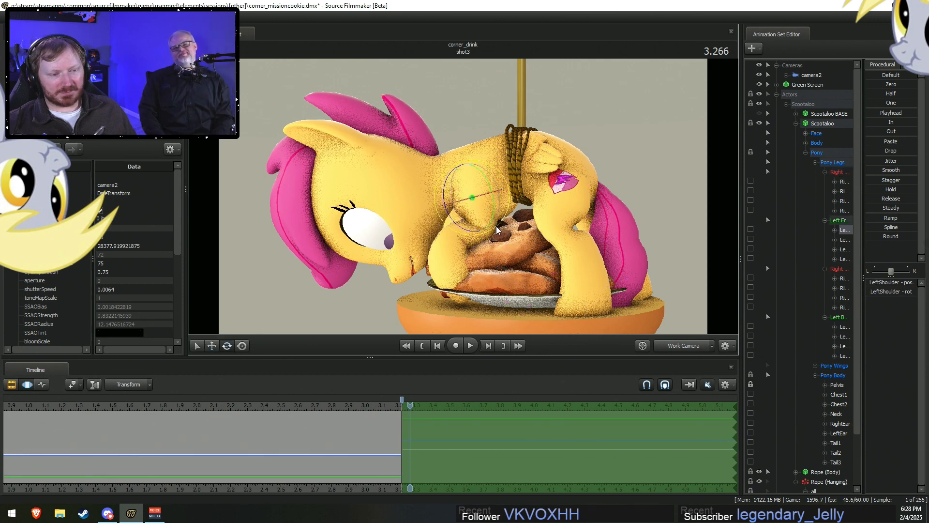
{"action": "left_click", "coordinate": [486, 236]}
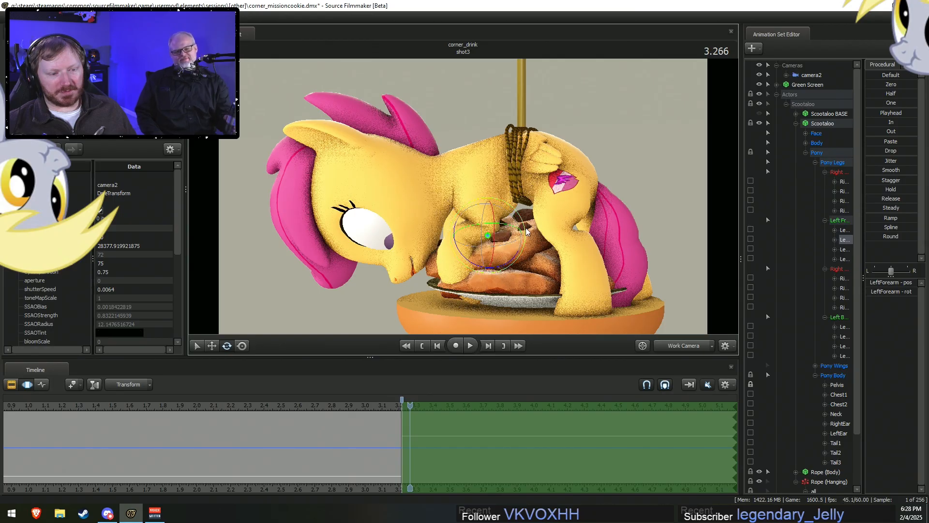
{"action": "left_click_drag", "start_coordinate": [513, 254], "coordinate": [490, 269]}
{"action": "key", "text": "w"}
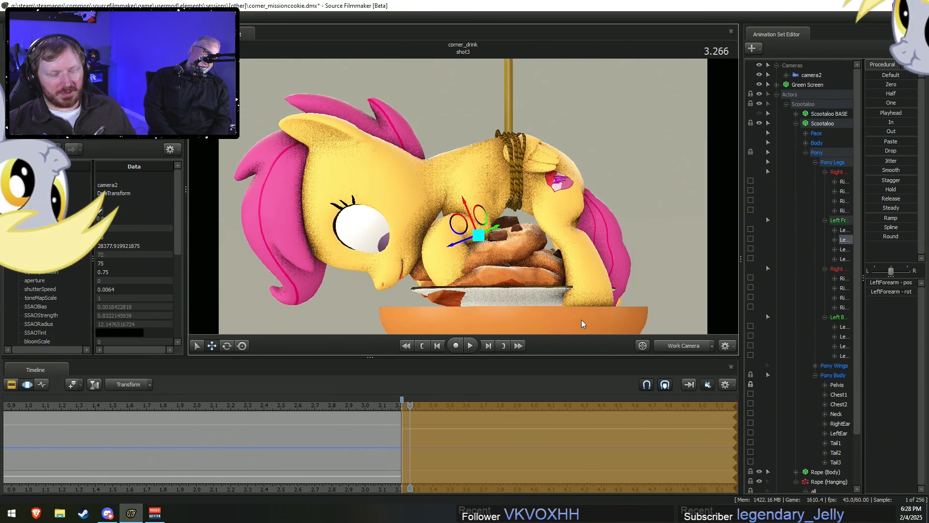
Switch the timeline to clip editing and expand Scootaloo's Face control group.
{"action": "key", "text": "F2"}
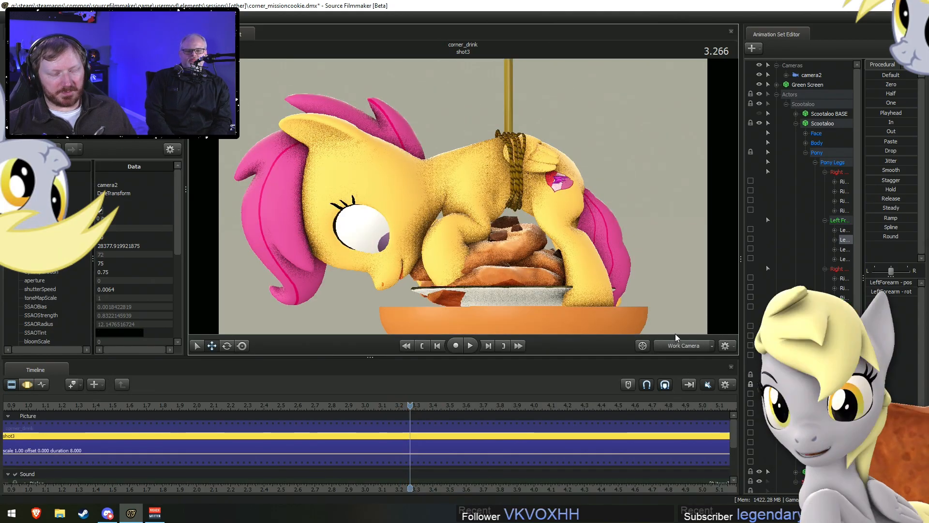
{"action": "left_click_drag", "start_coordinate": [453, 177], "coordinate": [482, 201]}
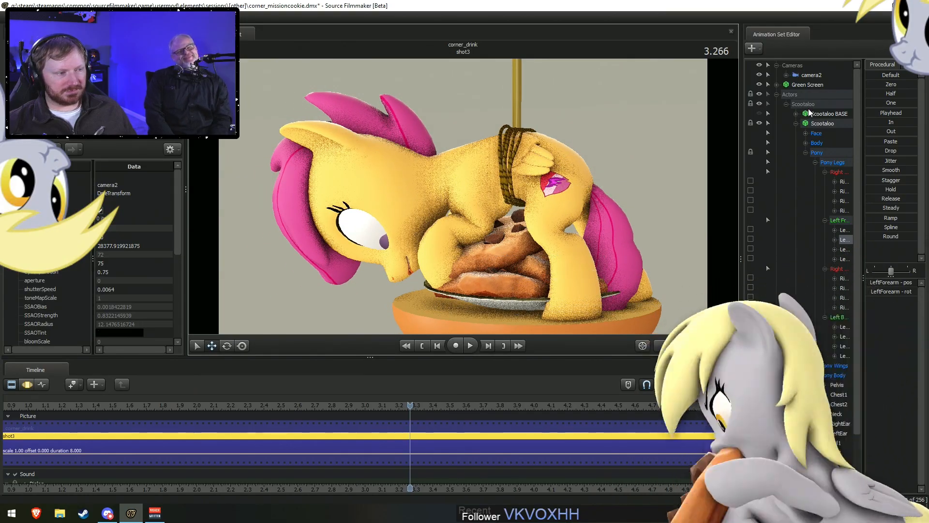
{"action": "left_click", "coordinate": [805, 133]}
{"action": "left_click", "coordinate": [825, 146]}
{"action": "key", "text": "s"}
{"action": "left_click_drag", "start_coordinate": [463, 196], "coordinate": [442, 106]}
Rotate Neck upward to raise Scootaloo's head in the motion editor, and tilt Head down toward the cookies.
{"action": "key", "text": "F3"}
{"action": "key", "text": "w"}
{"action": "left_click_drag", "start_coordinate": [479, 175], "coordinate": [437, 292]}
{"action": "key", "text": "w"}
{"action": "left_click", "coordinate": [476, 189]}
{"action": "key", "text": "e"}
{"action": "mouse_move", "coordinate": [477, 183]}
{"action": "left_mouse_down"}
{"action": "mouse_move", "coordinate": [485, 158]}
{"action": "mouse_move", "coordinate": [504, 170]}
{"action": "left_mouse_up"}
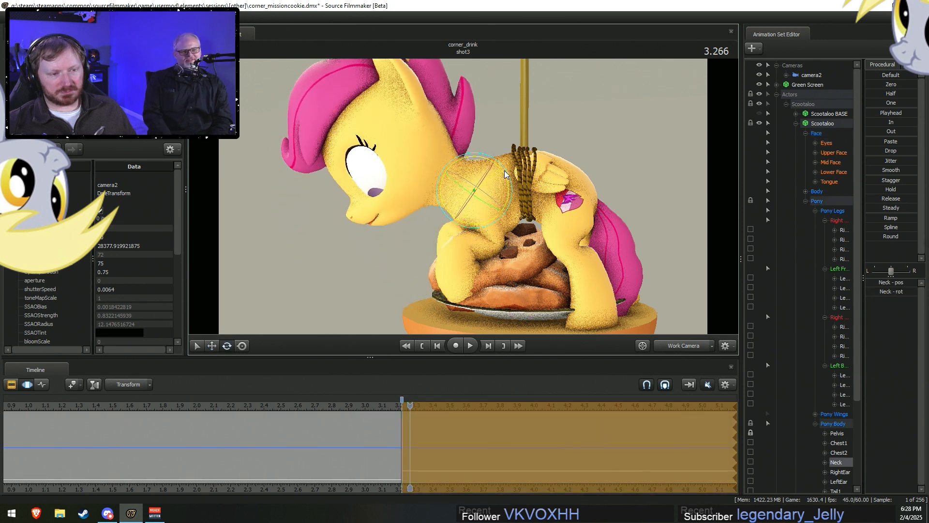
{"action": "left_click_drag", "start_coordinate": [429, 173], "coordinate": [413, 178], "text": "ctrl"}
{"action": "left_click_drag", "start_coordinate": [468, 165], "coordinate": [454, 137]}
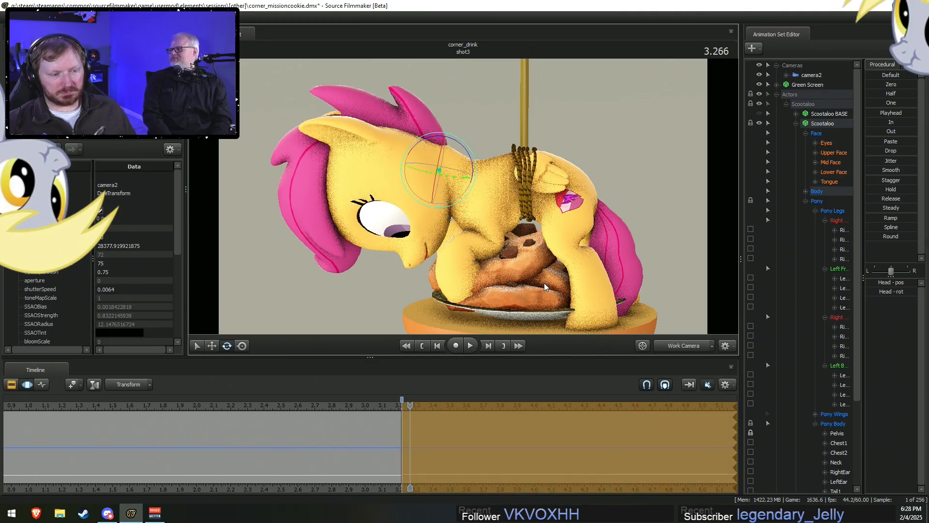
Rotate LeftLeg2 to adjust how the left lower back leg stands on the table.
{"action": "left_click", "coordinate": [587, 257]}
{"action": "left_click_drag", "start_coordinate": [585, 272], "coordinate": [598, 253]}
{"action": "mouse_move", "coordinate": [382, 450]}
{"action": "left_mouse_down"}
{"action": "mouse_move", "coordinate": [435, 459]}
{"action": "mouse_move", "coordinate": [410, 459]}
{"action": "left_mouse_up"}
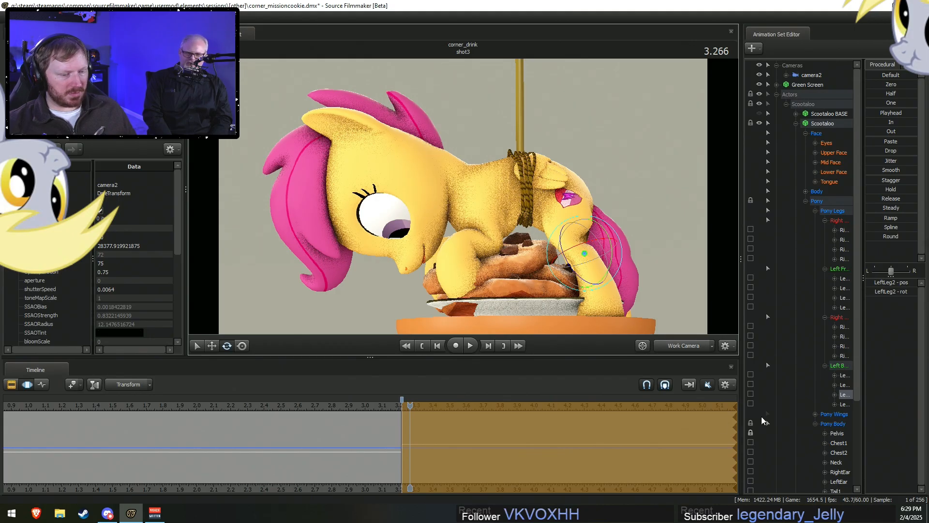
Extend the time selection over the whole shot and set the playhead to 3.166.
{"action": "left_click", "coordinate": [508, 446]}
{"action": "key", "text": "ctrl+a"}
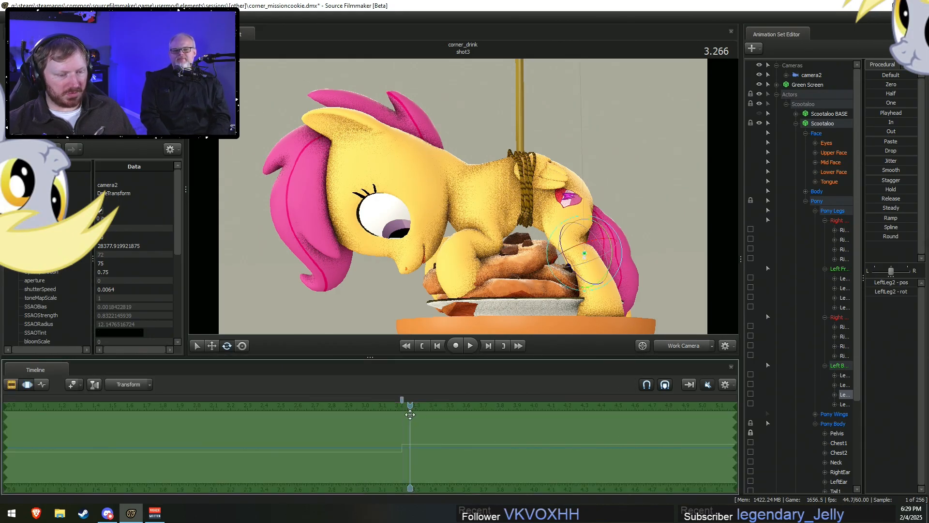
{"action": "left_click_drag", "start_coordinate": [408, 419], "coordinate": [394, 419]}
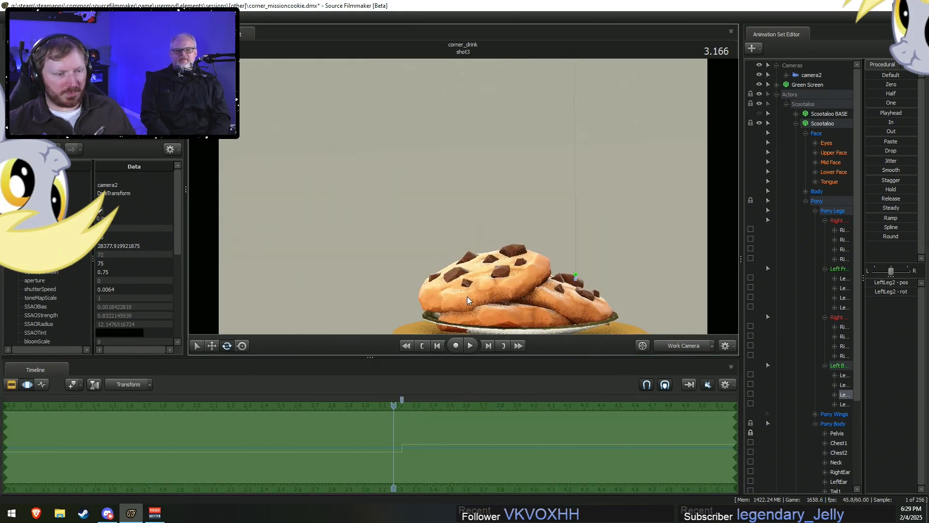
Collapse Scootaloo's control lists, expand the Table group, and move Cookie 1 into it with the other cookies.
{"action": "scroll", "coordinate": [828, 426], "scroll_direction": "down", "scroll_amount": 4}
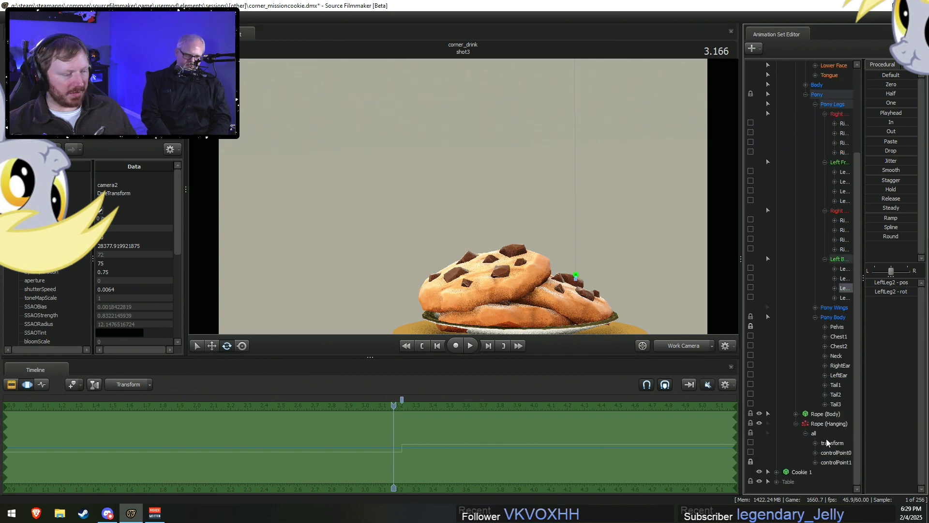
{"action": "left_click", "coordinate": [789, 472]}
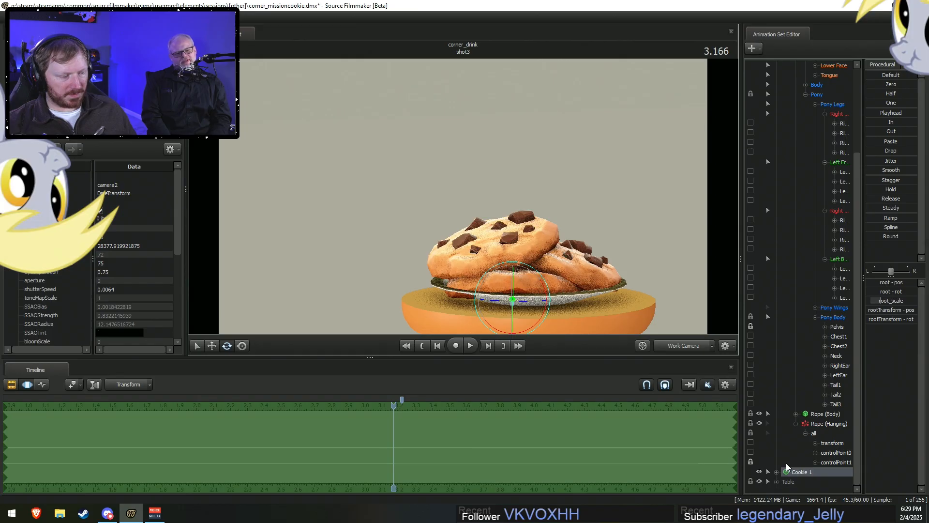
{"action": "scroll", "coordinate": [789, 457], "scroll_direction": "up", "scroll_amount": 4}
{"action": "left_click", "coordinate": [786, 104]}
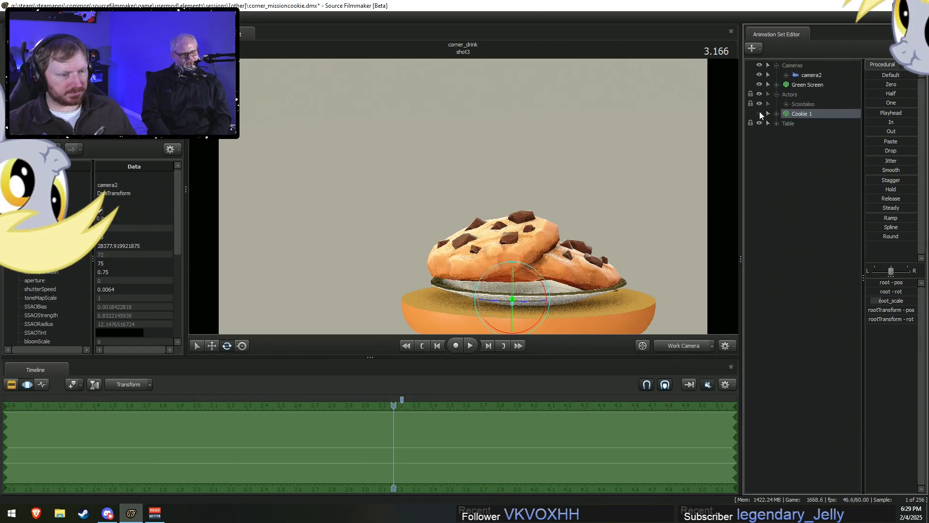
{"action": "left_click", "coordinate": [786, 104]}
{"action": "left_click", "coordinate": [797, 124]}
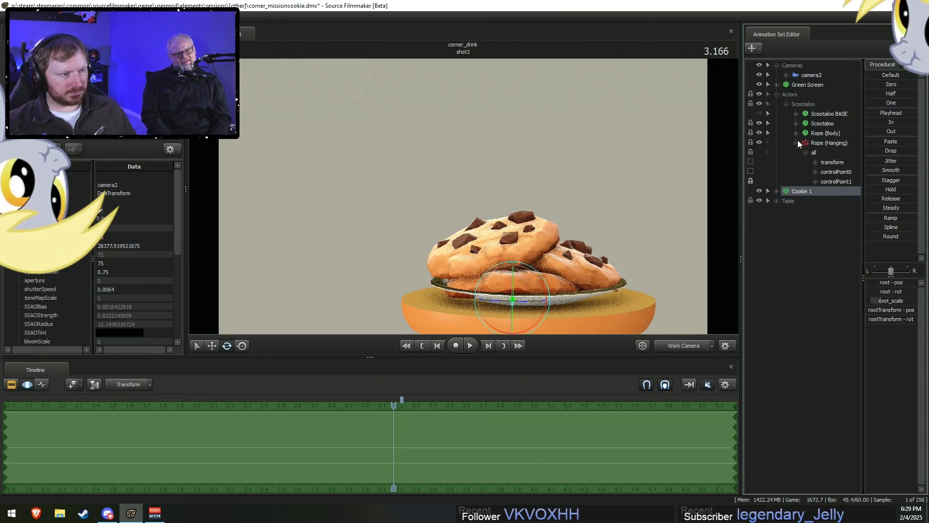
{"action": "left_click", "coordinate": [794, 152]}
{"action": "left_click", "coordinate": [817, 193]}
{"action": "left_click", "coordinate": [817, 209], "text": "shift"}
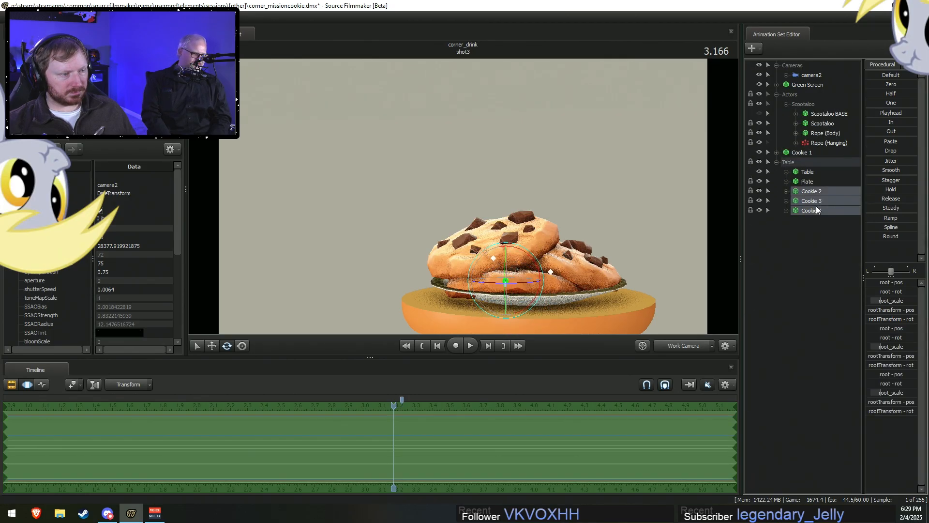
{"action": "left_click_drag", "start_coordinate": [804, 152], "coordinate": [822, 190]}
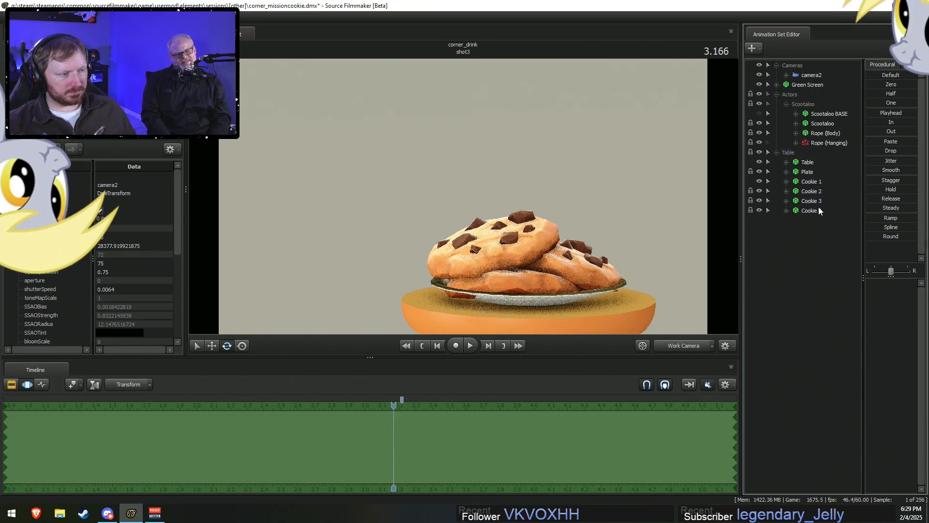
Rename Cookie 4 as Cookie (Main) and take it out of the Table group.
{"action": "right_click", "coordinate": [817, 208]}
{"action": "left_click", "coordinate": [842, 214]}
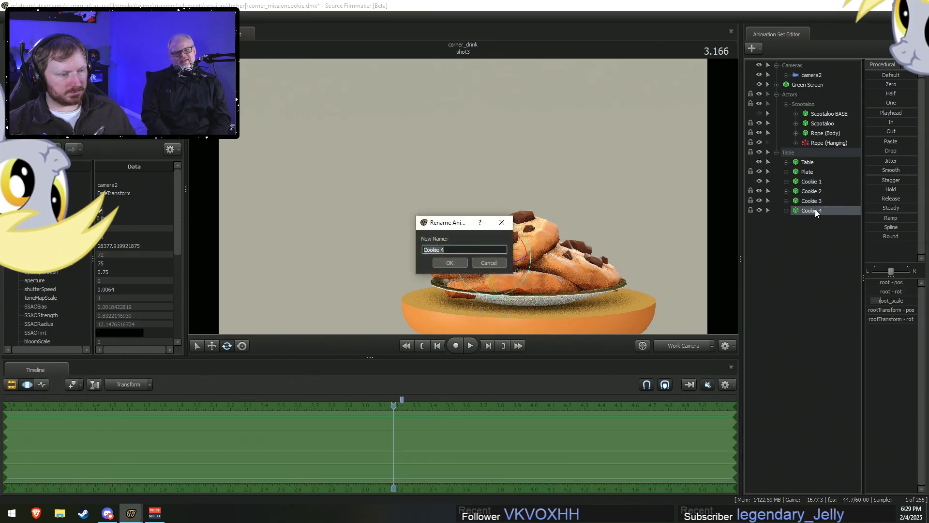
{"action": "type", "text": "Cookie ("}
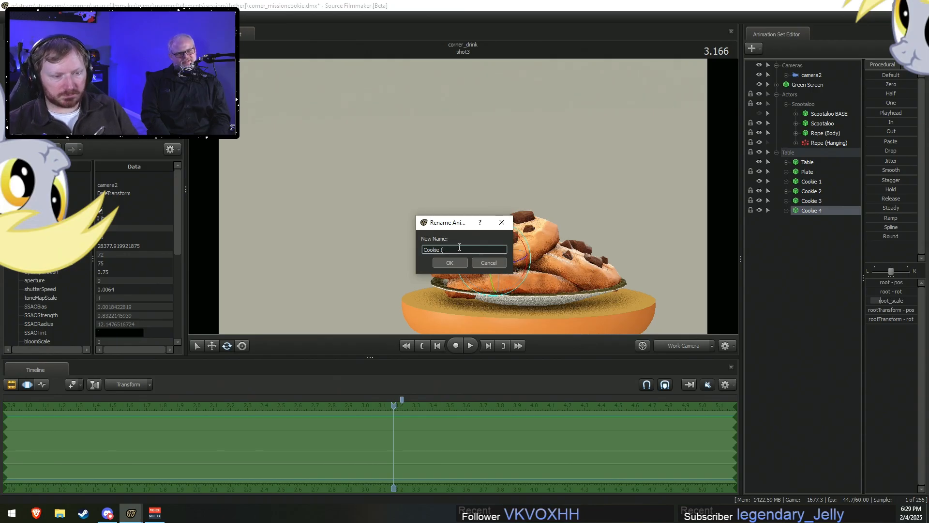
{"action": "type", "text": "Naubin)"}
{"action": "key", "text": "Return"}
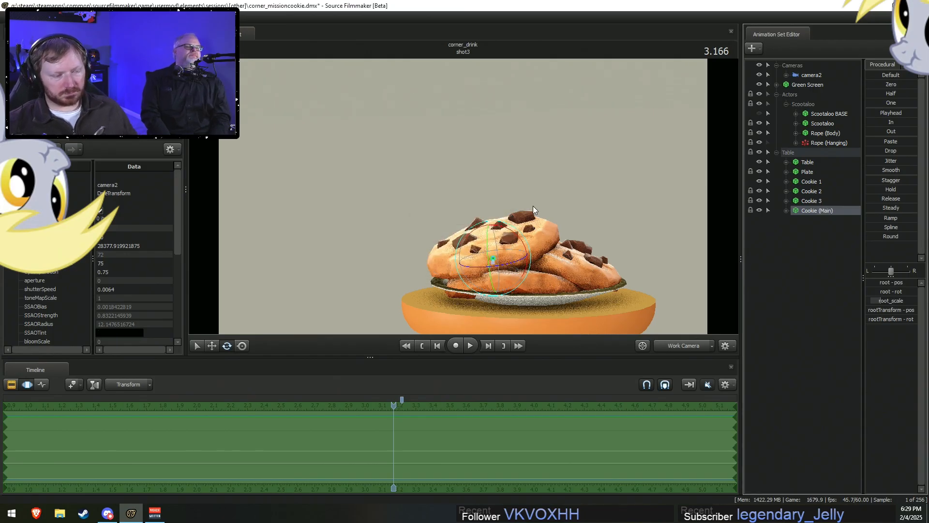
{"action": "mouse_move", "coordinate": [816, 213]}
{"action": "left_mouse_down"}
{"action": "mouse_move", "coordinate": [819, 178]}
{"action": "mouse_move", "coordinate": [818, 227]}
{"action": "left_mouse_up"}
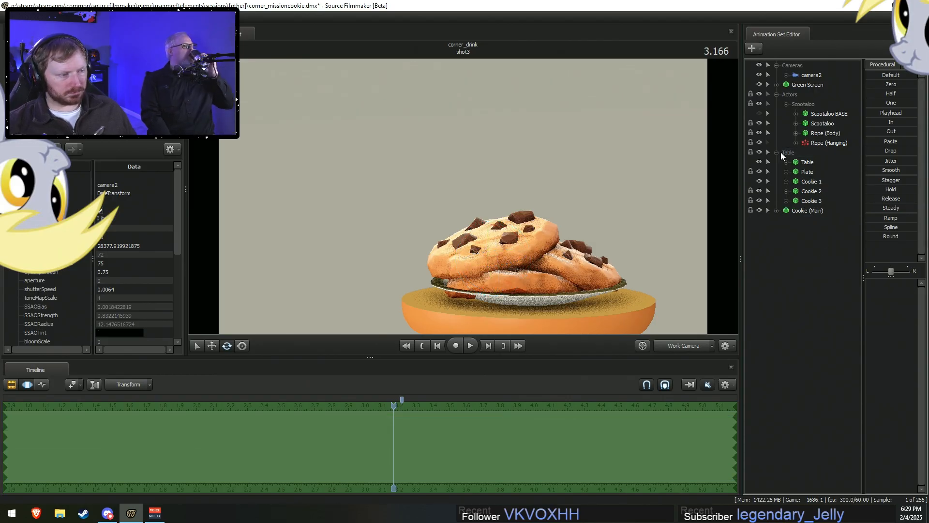
Rotate Cookie (Main) so it lies flatter on top of the cookie stack.
{"action": "left_click", "coordinate": [778, 152]}
{"action": "left_click", "coordinate": [809, 163]}
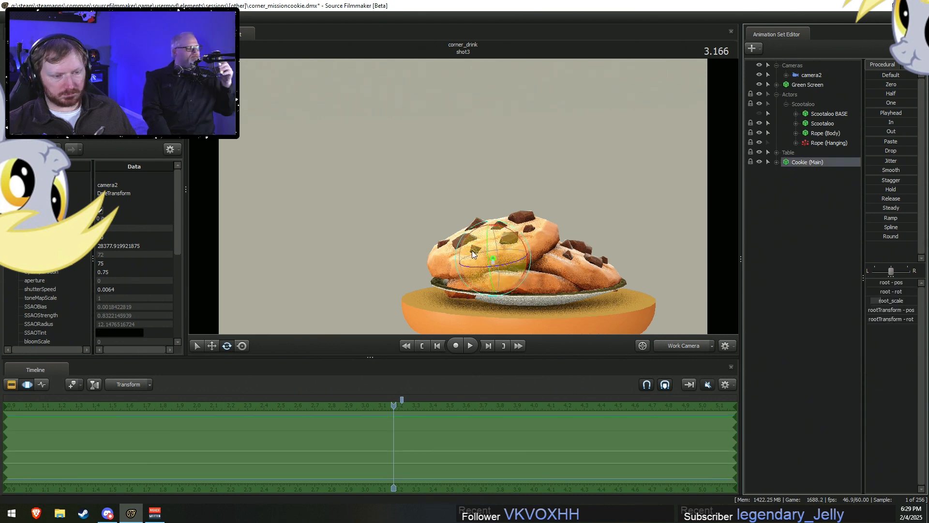
{"action": "left_click_drag", "start_coordinate": [472, 244], "coordinate": [478, 245]}
{"action": "left_click", "coordinate": [777, 162]}
{"action": "left_click", "coordinate": [786, 171]}
{"action": "left_click", "coordinate": [776, 162]}
Expand the Table group, then rotate and move Cookie 1 to adjust how it sits at the base of the cookie stack.
{"action": "left_click", "coordinate": [777, 152]}
{"action": "left_click", "coordinate": [811, 200]}
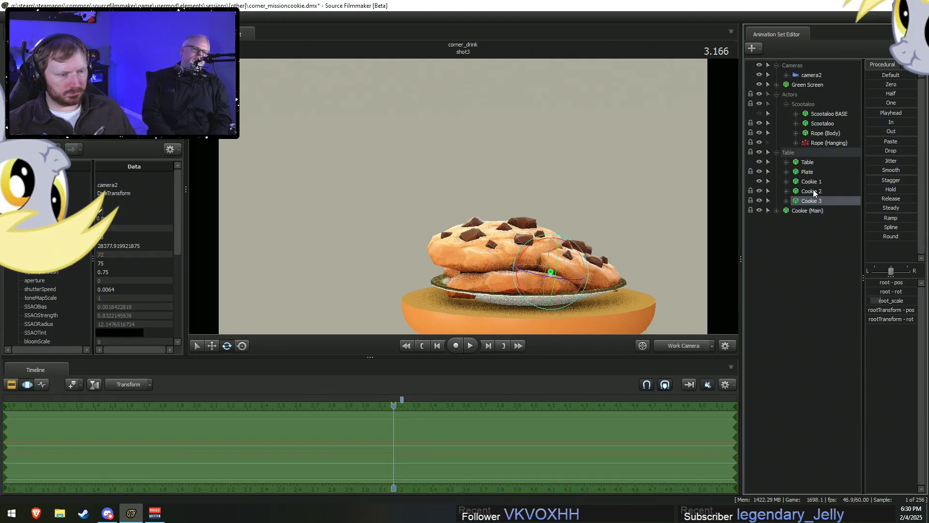
{"action": "left_click", "coordinate": [811, 181]}
{"action": "key", "text": "e"}
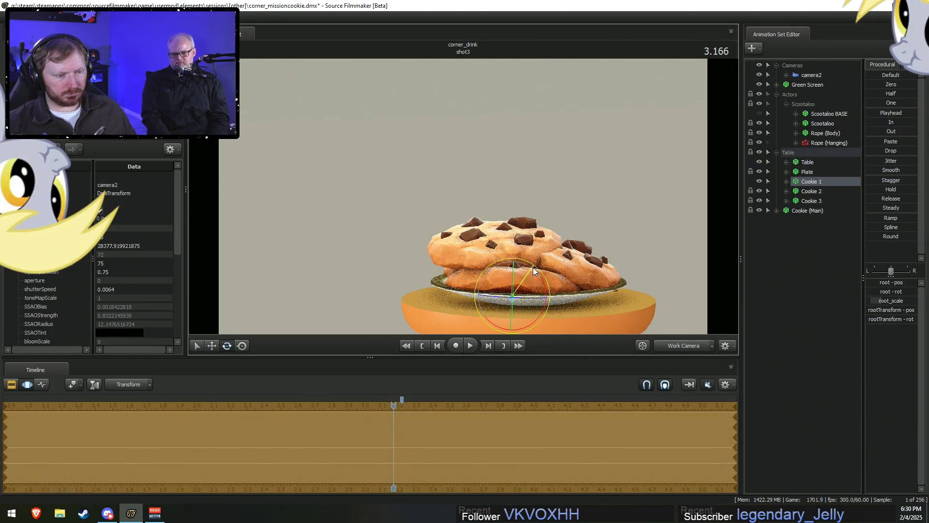
{"action": "left_click_drag", "start_coordinate": [533, 267], "coordinate": [460, 203]}
{"action": "key", "text": "w"}
{"action": "left_click", "coordinate": [514, 263]}
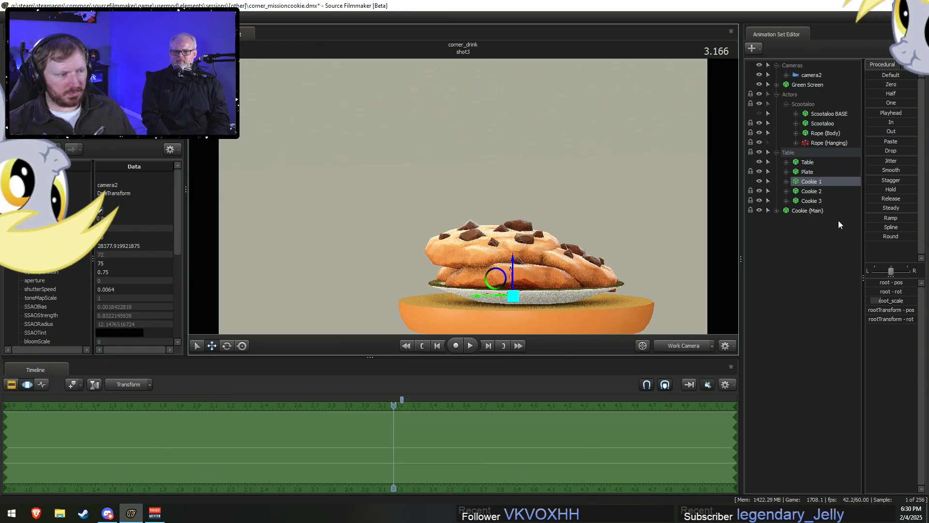
Rotate and reposition Cookie (Main) so it rests on top of the adjusted cookie stack.
{"action": "left_click", "coordinate": [806, 211]}
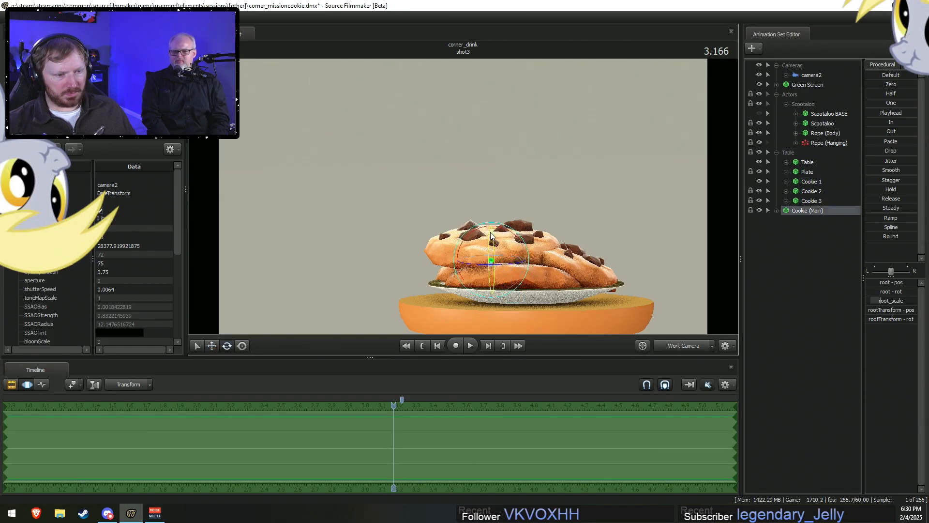
{"action": "key", "text": "e"}
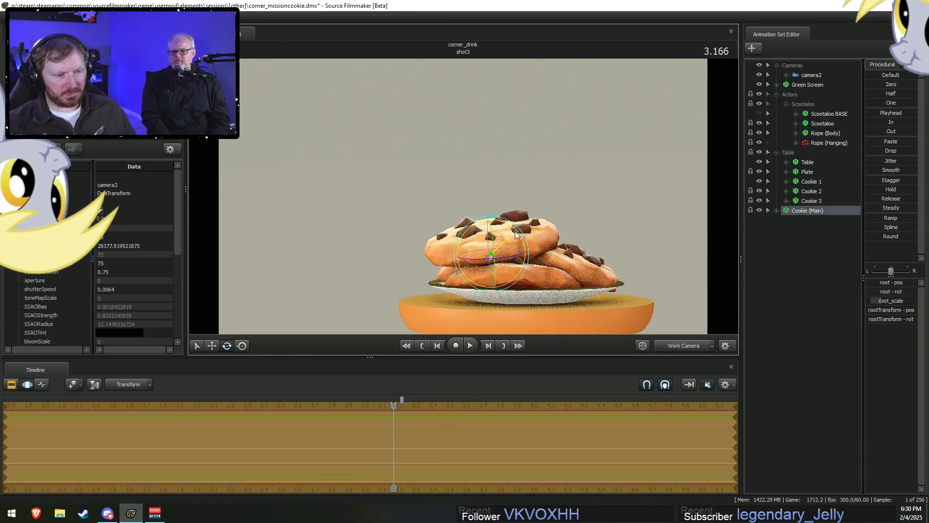
{"action": "left_click_drag", "start_coordinate": [506, 234], "coordinate": [463, 196]}
{"action": "key", "text": "w"}
{"action": "left_click", "coordinate": [774, 211]}
Limit the time selection to 3.216 onward and rotate Scootaloo's LeftForearm against the cookies.
{"action": "left_click_drag", "start_coordinate": [401, 421], "coordinate": [928, 428], "text": "shift"}
{"action": "left_click_drag", "start_coordinate": [460, 218], "coordinate": [445, 197], "text": "alt"}
{"action": "left_click", "coordinate": [478, 210]}
{"action": "key", "text": "e"}
{"action": "left_click", "coordinate": [477, 242], "text": "ctrl"}
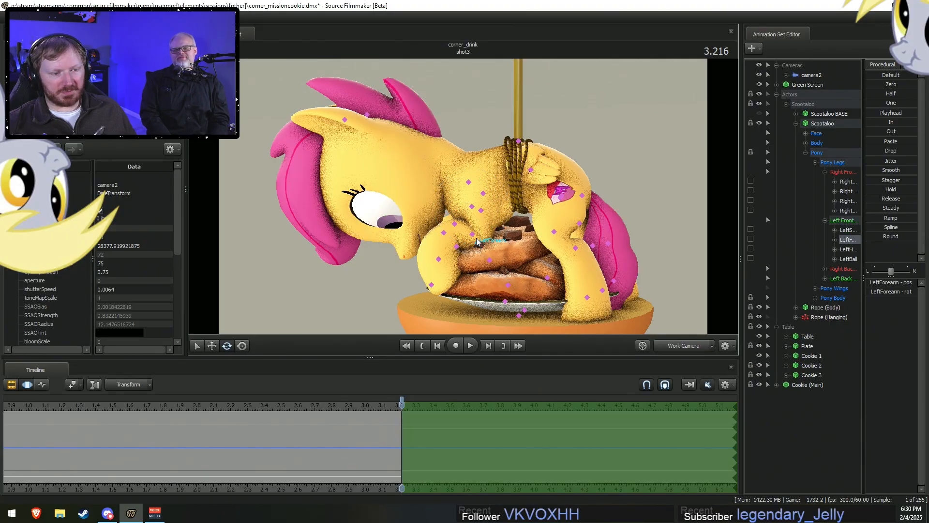
{"action": "left_click_drag", "start_coordinate": [451, 216], "coordinate": [466, 196]}
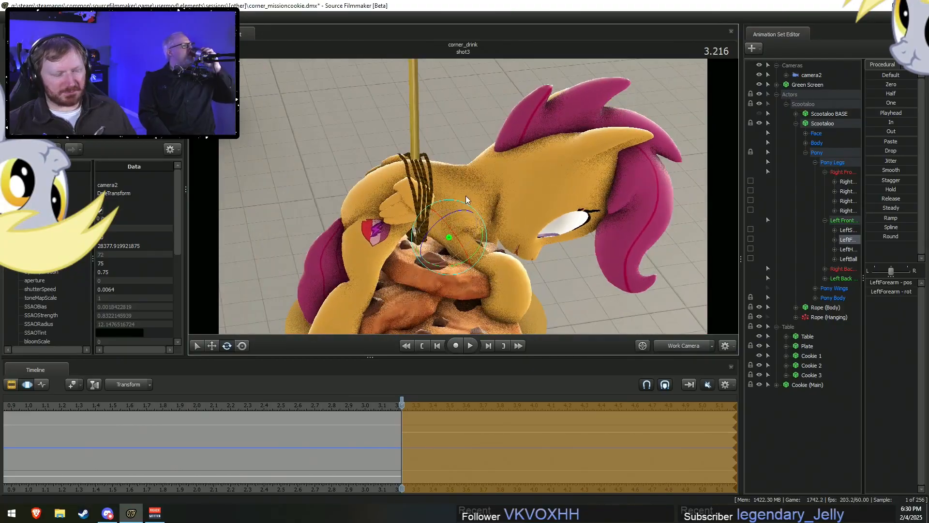
Rotate Scootaloo's RightShoulder and RightForearm to fit her right front leg around the cookies.
{"action": "key", "text": "q"}
{"action": "left_click", "coordinate": [460, 235]}
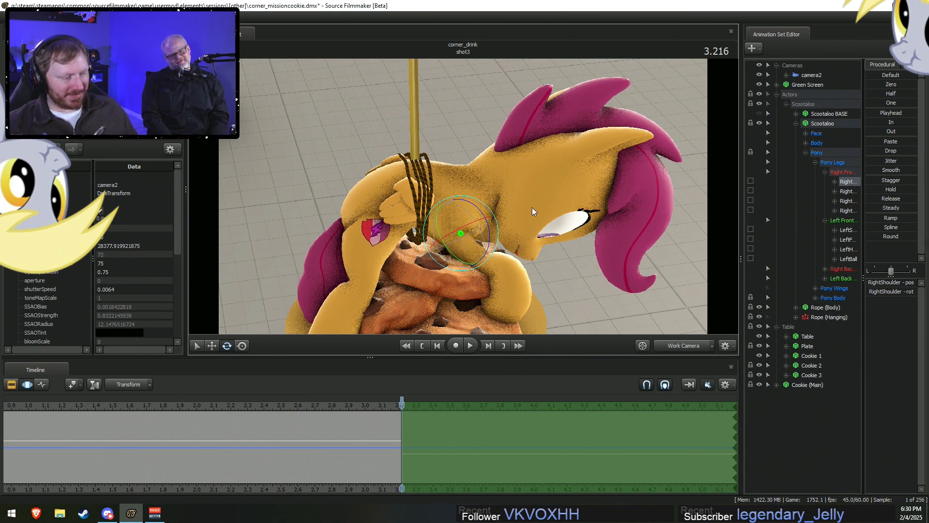
{"action": "left_click_drag", "start_coordinate": [523, 219], "coordinate": [460, 200], "text": "alt"}
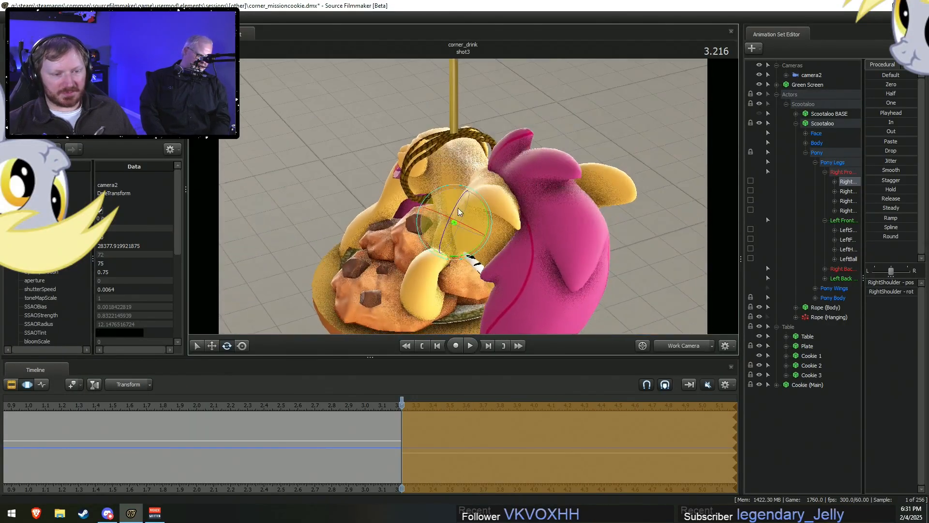
{"action": "left_click", "coordinate": [440, 258], "text": "ctrl"}
{"action": "left_click_drag", "start_coordinate": [440, 258], "coordinate": [468, 227], "text": "alt"}
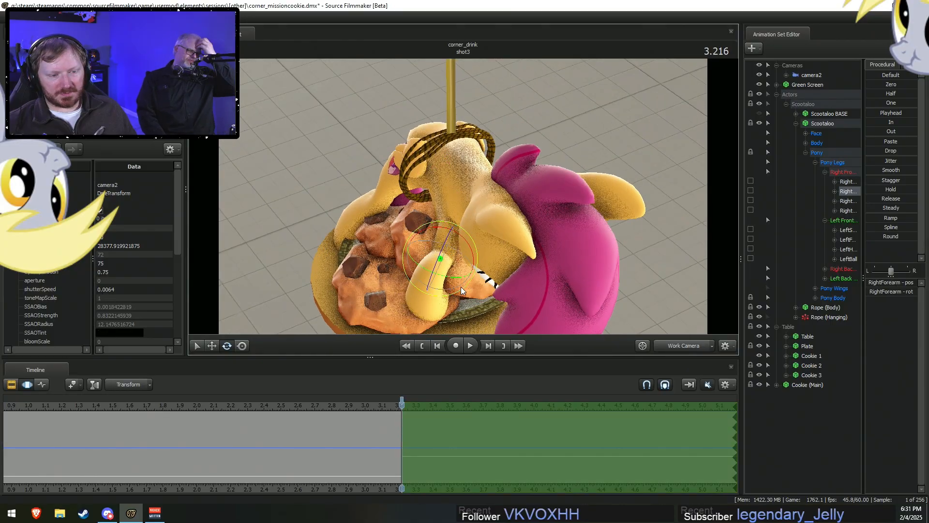
{"action": "left_click_drag", "start_coordinate": [459, 285], "coordinate": [466, 278]}
{"action": "left_click_drag", "start_coordinate": [471, 242], "coordinate": [477, 195], "text": "alt"}
{"action": "left_click", "coordinate": [451, 219], "text": "ctrl"}
{"action": "left_click", "coordinate": [458, 221], "text": "ctrl"}
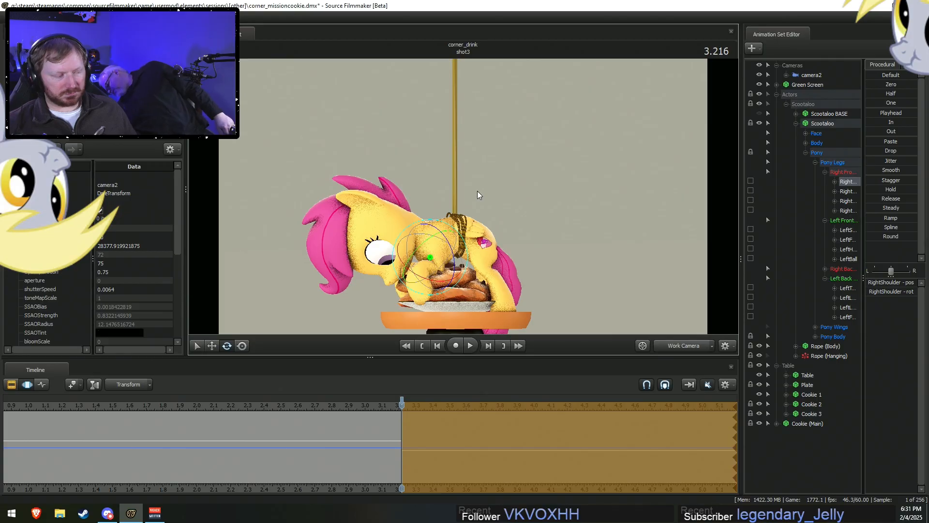
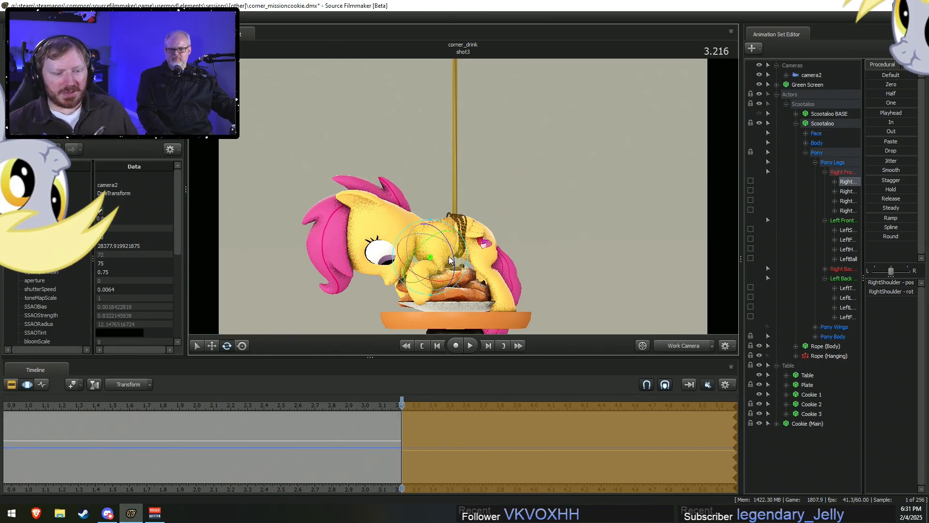
{"action": "left_click", "coordinate": [448, 283]}
{"action": "left_click_drag", "start_coordinate": [395, 433], "coordinate": [402, 429]}
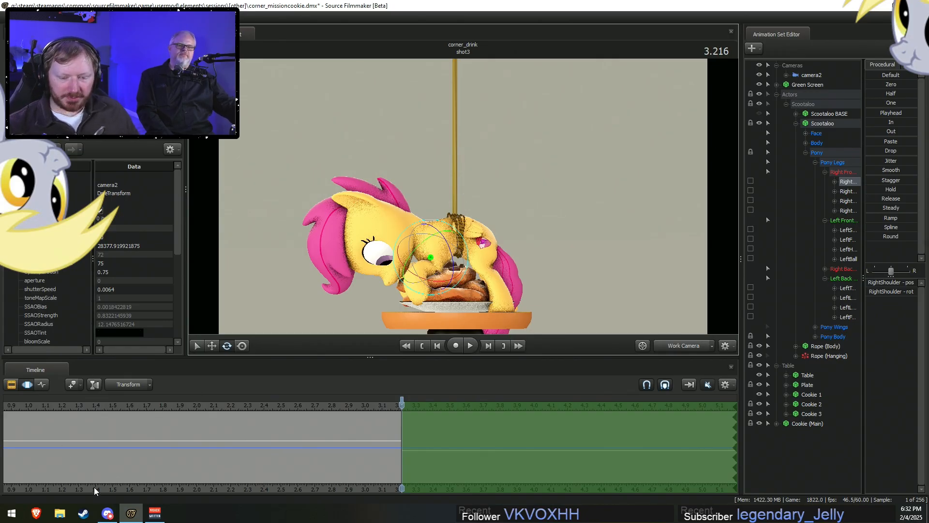
Switch to Discord and post the prepared animation stream announcement in the stream-announcements channel.
{"action": "left_click", "coordinate": [108, 512]}
{"action": "key", "text": "Return"}
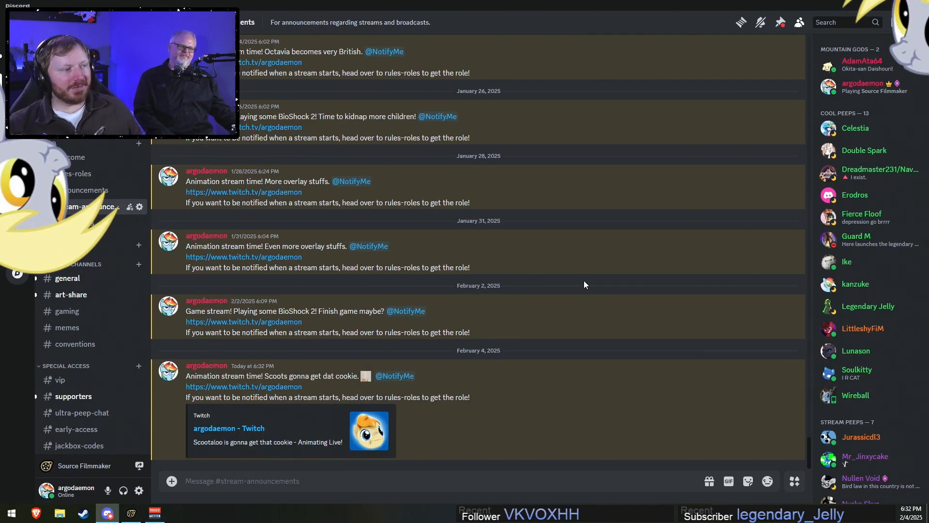
{"action": "key", "text": "alt+Tab"}
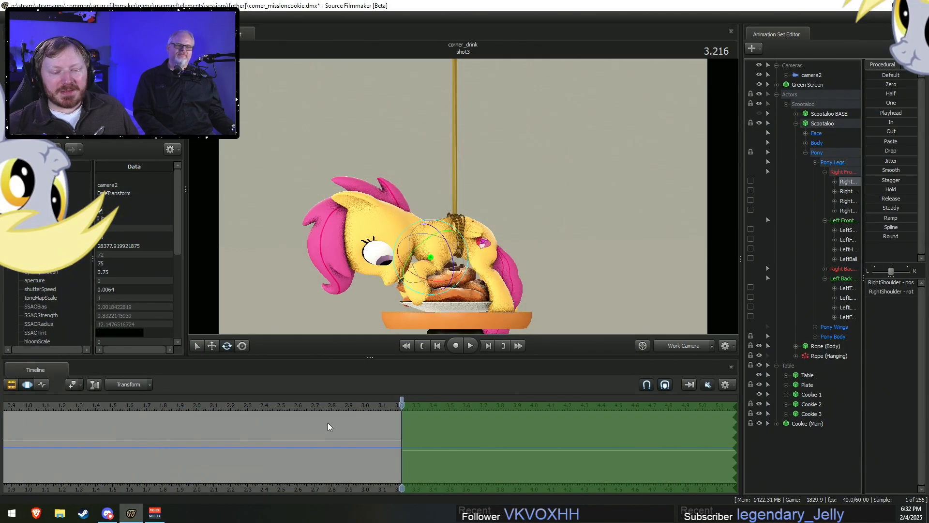
Review the Discord server's scheduled events down to Jackbox Party Night, close the list, and minimize Discord.
{"action": "key", "text": "alt+Tab"}
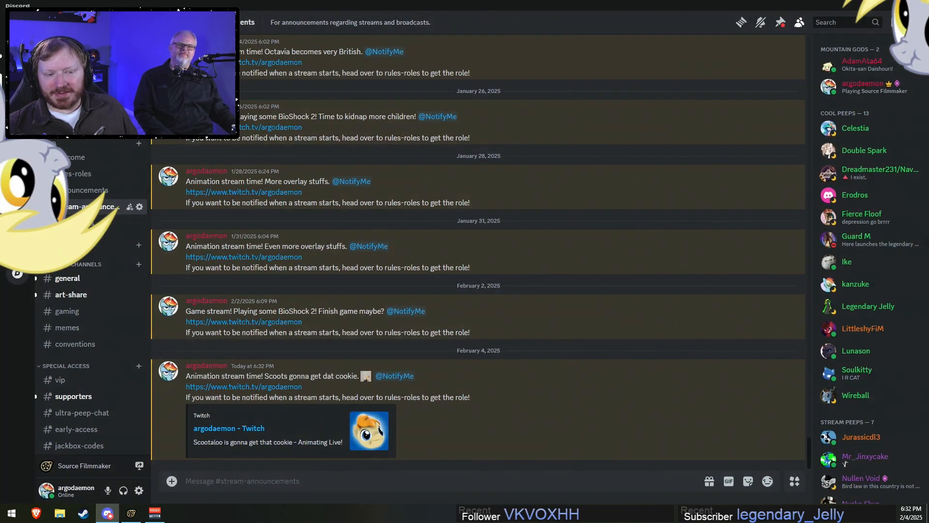
{"action": "left_click", "coordinate": [73, 87]}
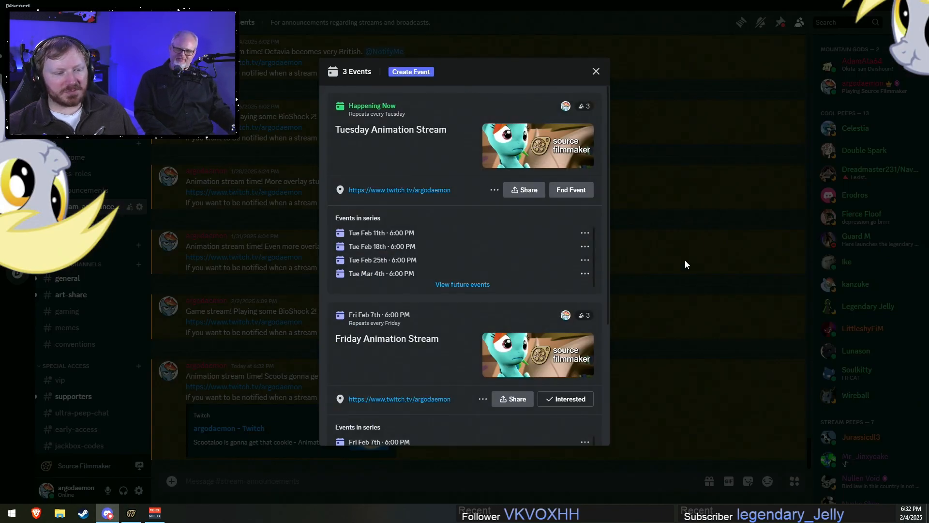
{"action": "scroll", "coordinate": [522, 339], "scroll_direction": "down", "scroll_amount": 4}
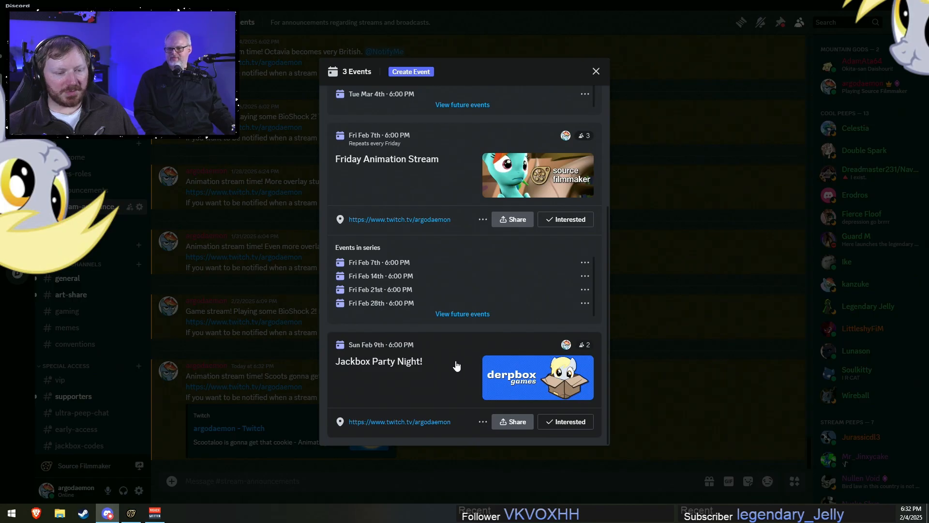
{"action": "key", "text": "alt+Tab"}
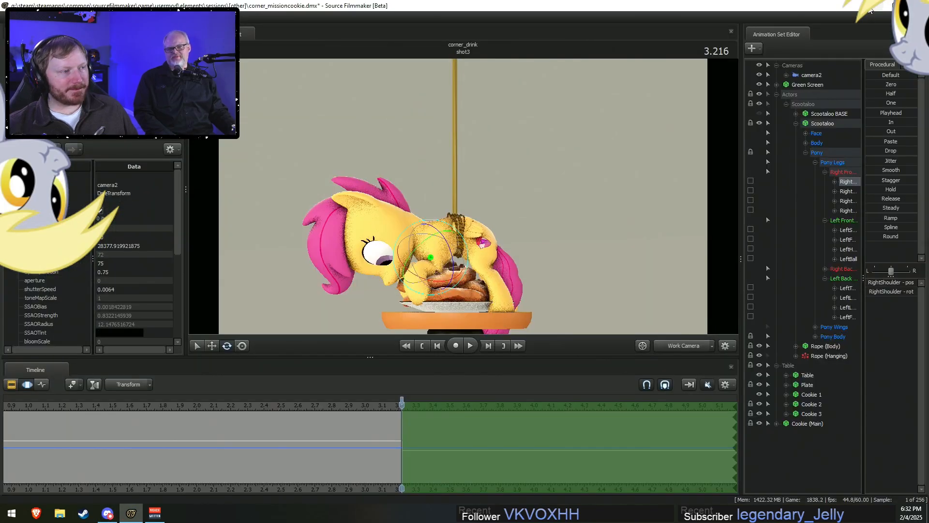
{"action": "key", "text": "alt+Tab"}
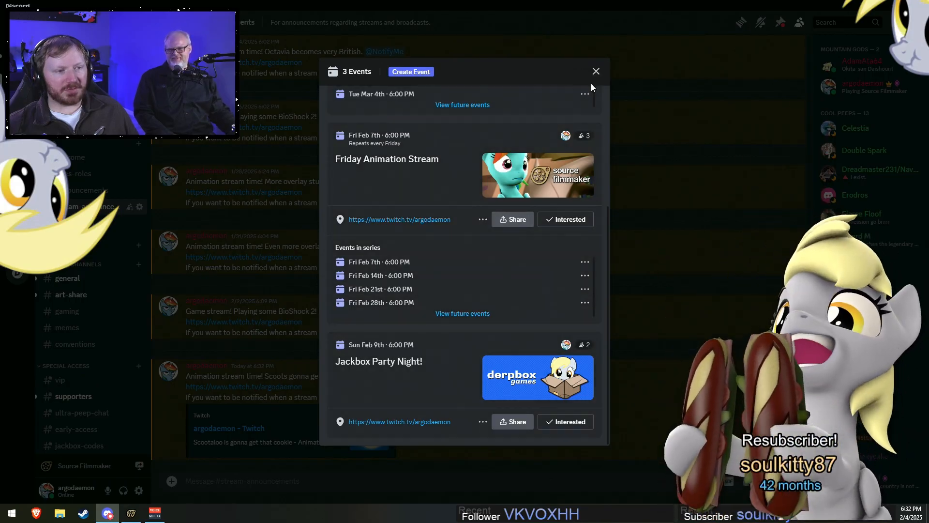
{"action": "left_click", "coordinate": [625, 64]}
{"action": "left_click", "coordinate": [895, 5]}
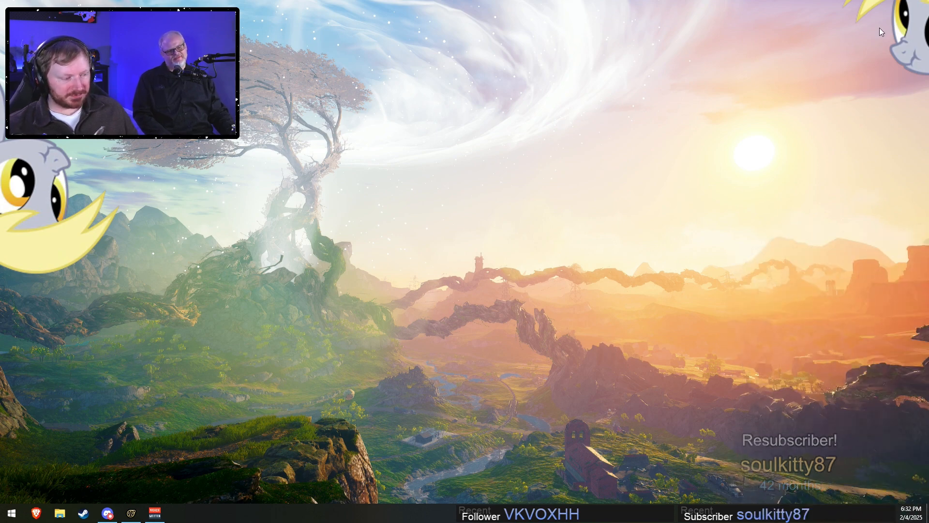
Switch back to Source Filmmaker and scrub between 3.083 and 3.216 to review Scootaloo's appearance over the cookies.
{"action": "left_click", "coordinate": [130, 508]}
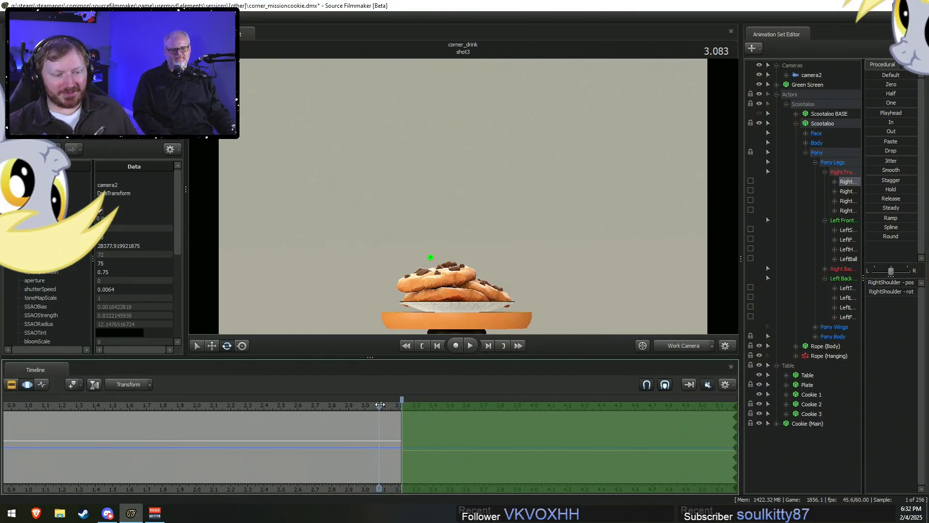
{"action": "left_click_drag", "start_coordinate": [402, 408], "coordinate": [402, 412]}
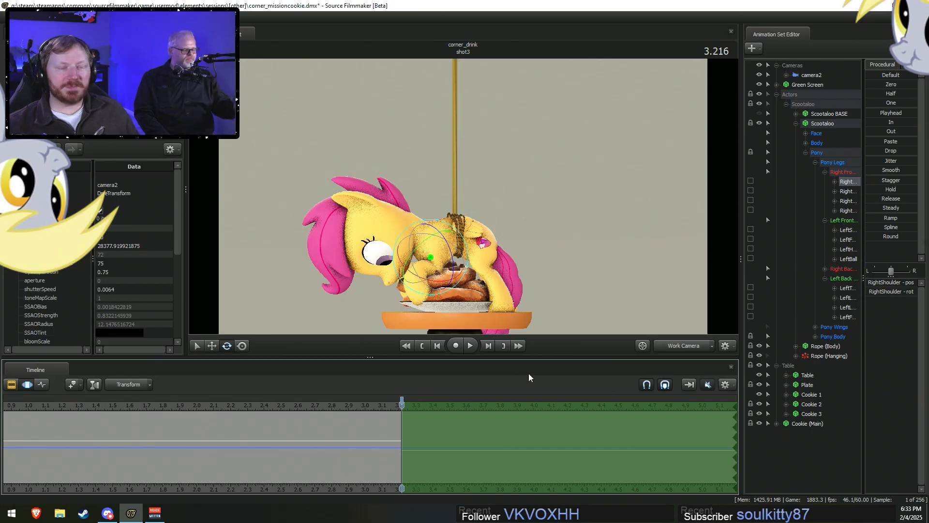
{"action": "left_click", "coordinate": [395, 408]}
{"action": "left_click_drag", "start_coordinate": [394, 408], "coordinate": [402, 410]}
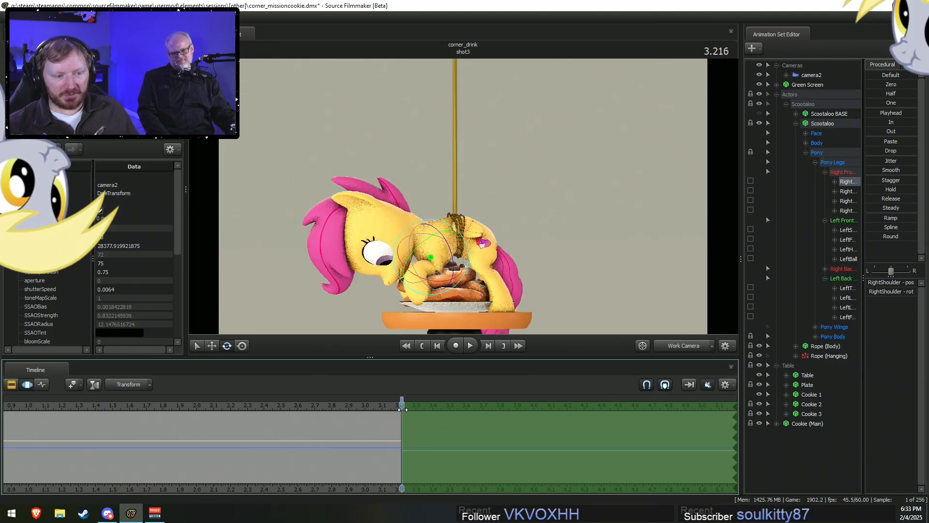
Rotate Scootaloo's Neck and Head to refine how she looks down over the plate.
{"action": "left_click_drag", "start_coordinate": [410, 199], "coordinate": [437, 200]}
{"action": "left_click", "coordinate": [440, 219]}
{"action": "left_click", "coordinate": [420, 195]}
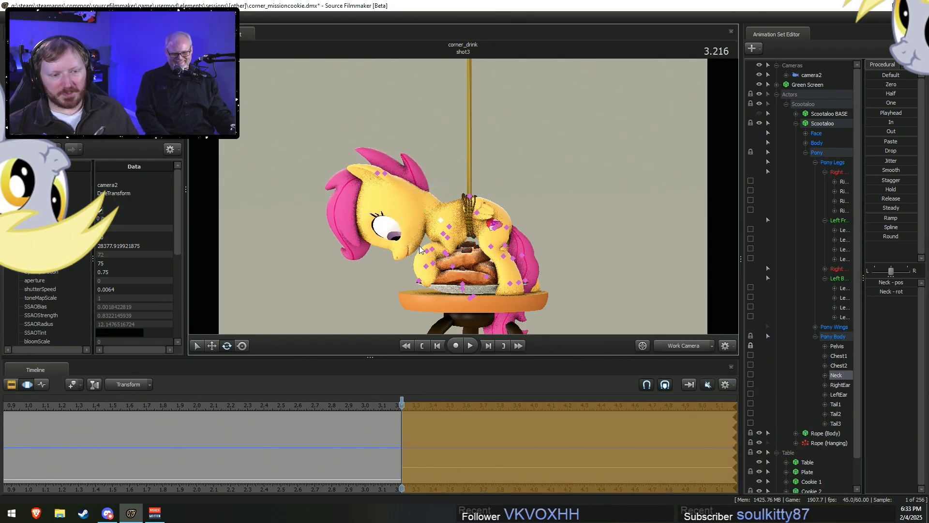
{"action": "left_click", "coordinate": [422, 196]}
{"action": "left_click_drag", "start_coordinate": [450, 208], "coordinate": [455, 196]}
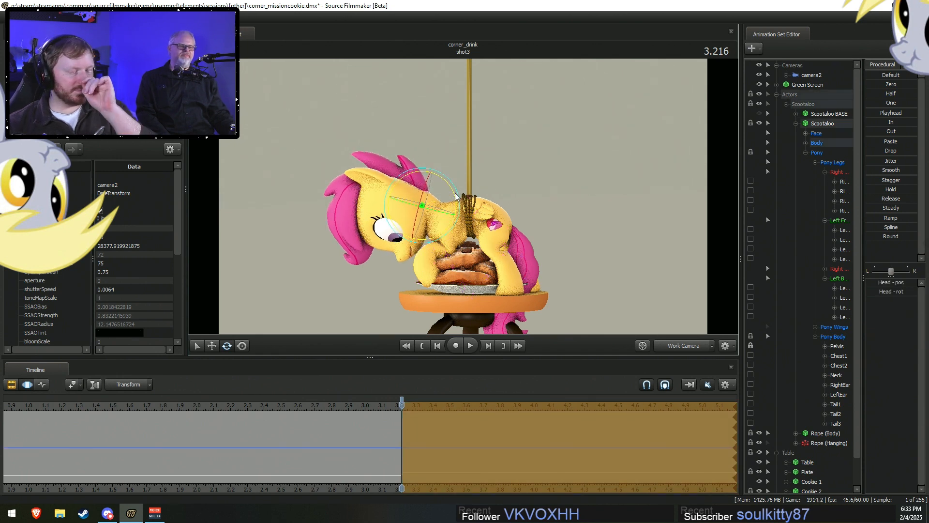
{"action": "left_click_drag", "start_coordinate": [467, 202], "coordinate": [465, 207]}
Rotate Tail1, Tail2 and Tail3 so Scootaloo's tail swings out behind her and curls at the tip.
{"action": "left_click", "coordinate": [535, 238]}
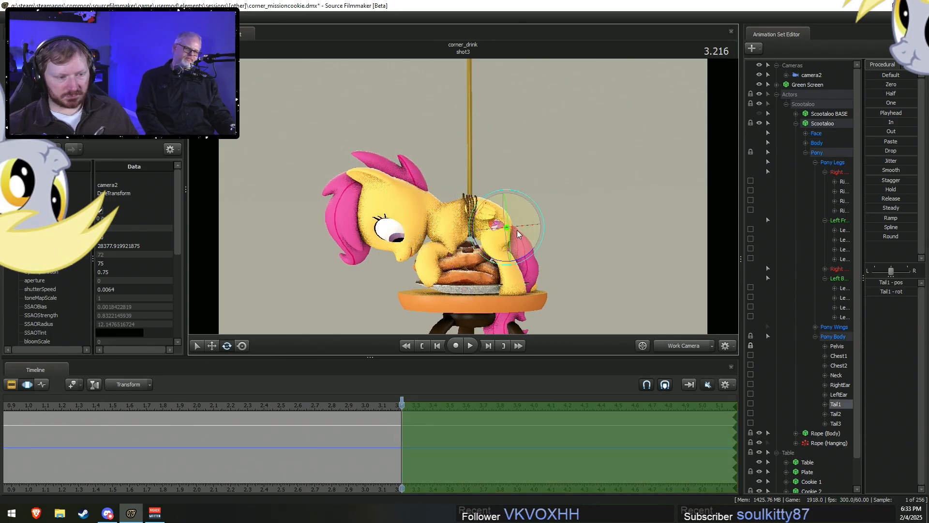
{"action": "left_click_drag", "start_coordinate": [533, 251], "coordinate": [572, 222]}
{"action": "left_click", "coordinate": [540, 237]}
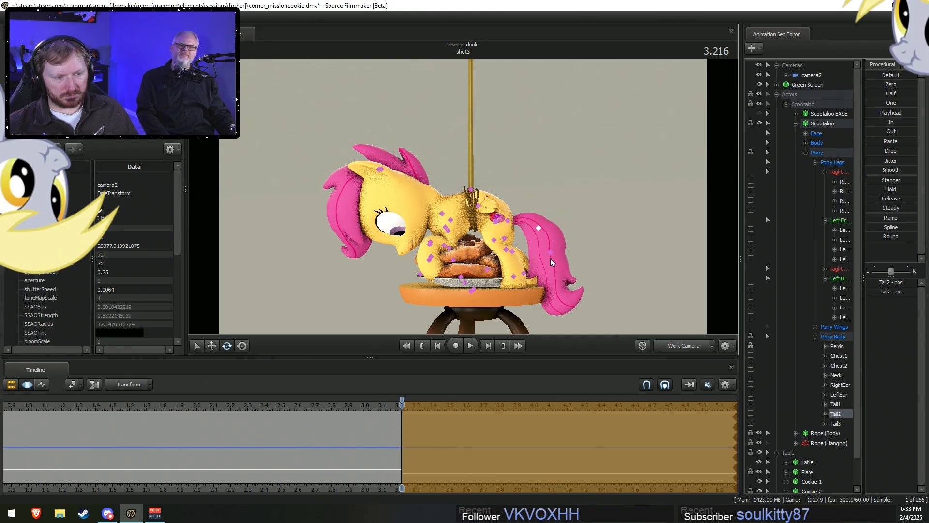
{"action": "left_click", "coordinate": [551, 260], "text": "ctrl"}
{"action": "left_click_drag", "start_coordinate": [572, 283], "coordinate": [582, 278]}
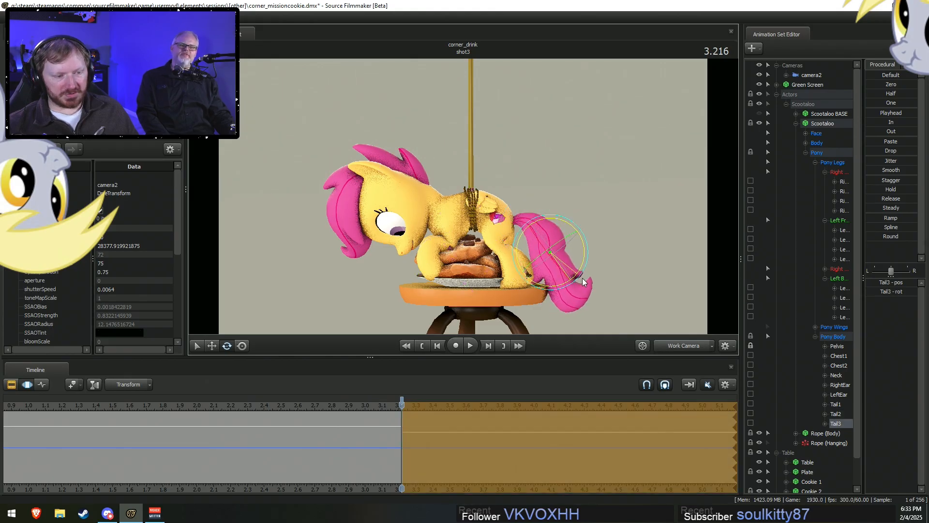
{"action": "left_click_drag", "start_coordinate": [475, 264], "coordinate": [463, 196]}
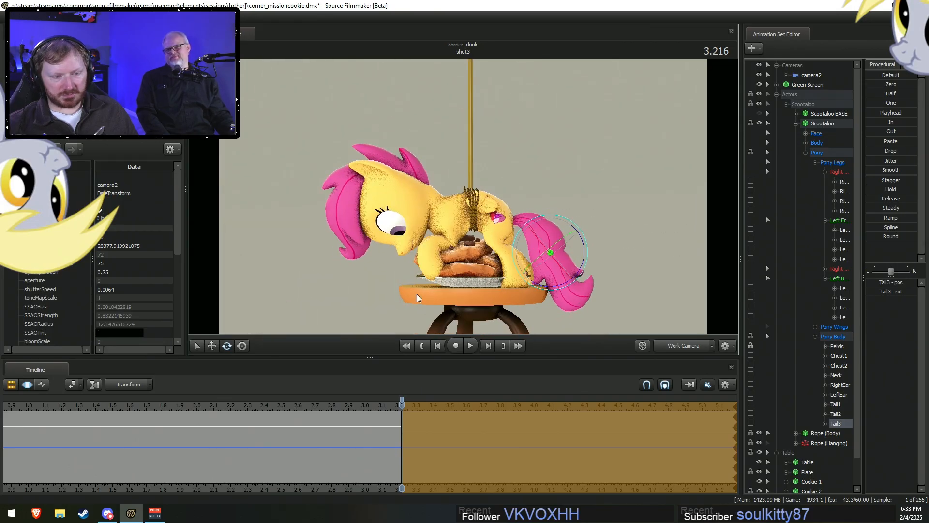
Set the timeline's time selection to span from the start of the shot to the marker at about 3.2.
{"action": "left_click", "coordinate": [429, 463]}
{"action": "left_click_drag", "start_coordinate": [376, 428], "coordinate": [450, 438]}
{"action": "left_click", "coordinate": [402, 405]}
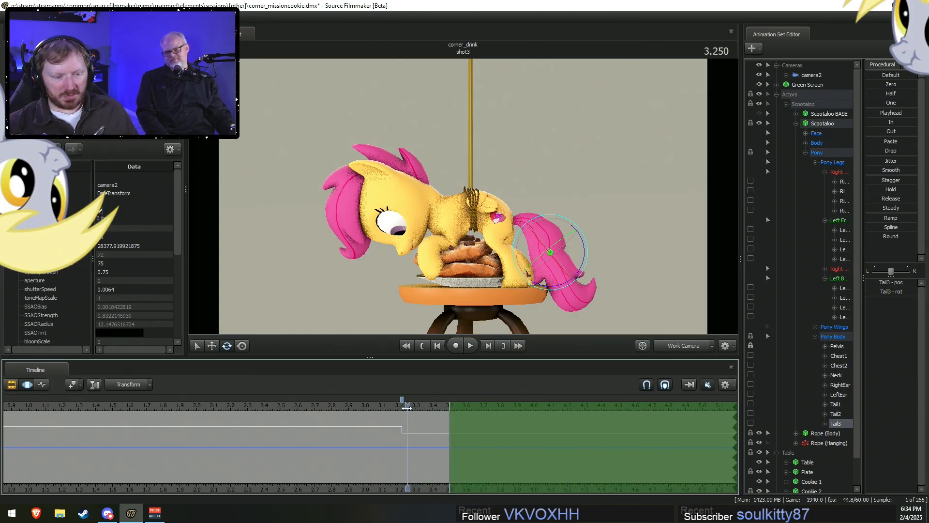
{"action": "mouse_move", "coordinate": [365, 428]}
{"action": "left_mouse_down"}
{"action": "mouse_move", "coordinate": [306, 429]}
{"action": "mouse_move", "coordinate": [348, 428]}
{"action": "left_mouse_up"}
{"action": "scroll", "coordinate": [423, 426], "scroll_direction": "down", "scroll_amount": 5}
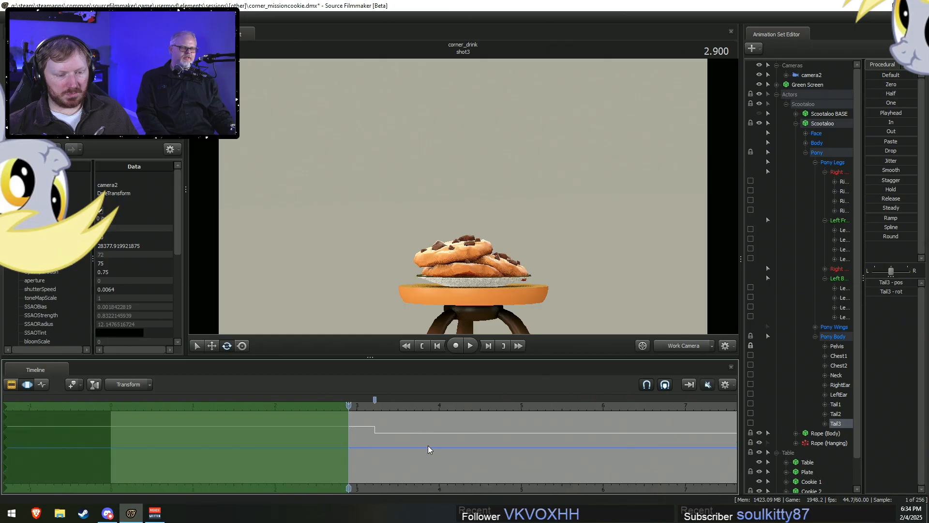
{"action": "scroll", "coordinate": [394, 443], "scroll_direction": "up", "scroll_amount": 1}
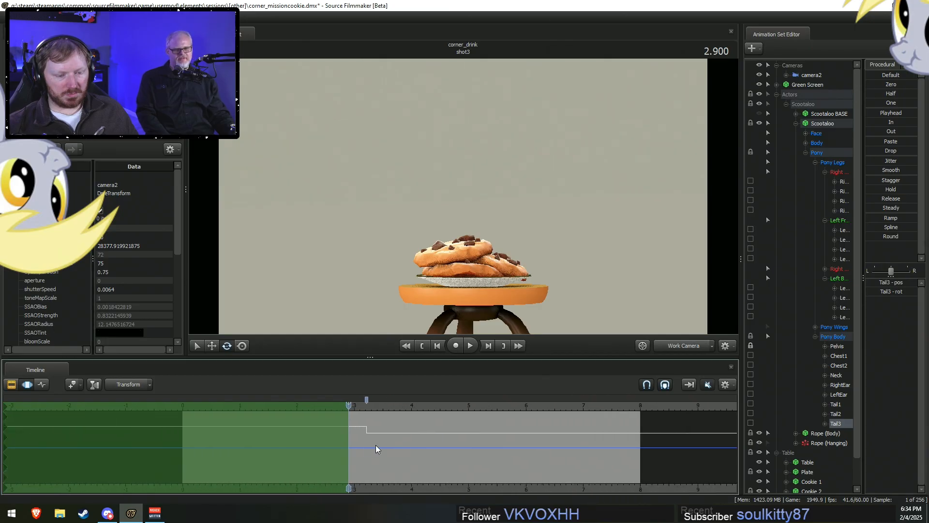
{"action": "left_click_drag", "start_coordinate": [186, 448], "coordinate": [359, 447]}
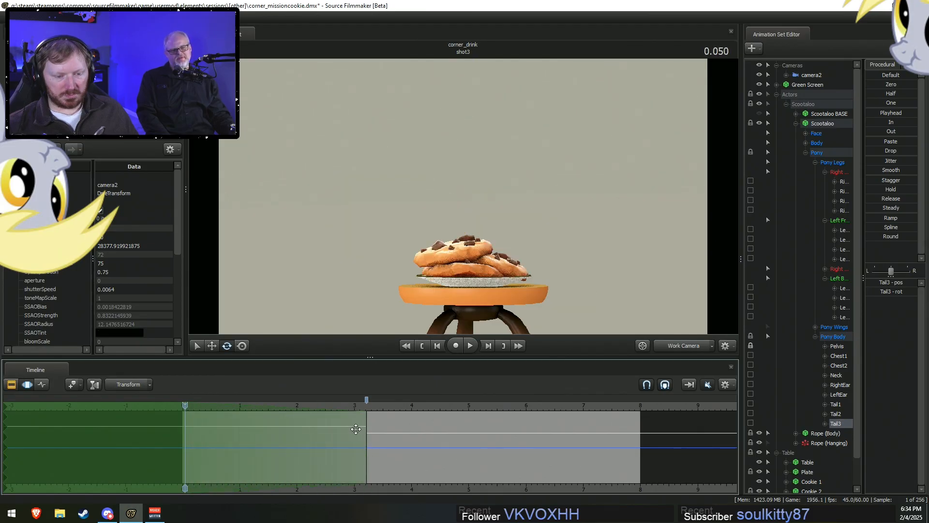
{"action": "scroll", "coordinate": [358, 451], "scroll_direction": "up", "scroll_amount": 1}
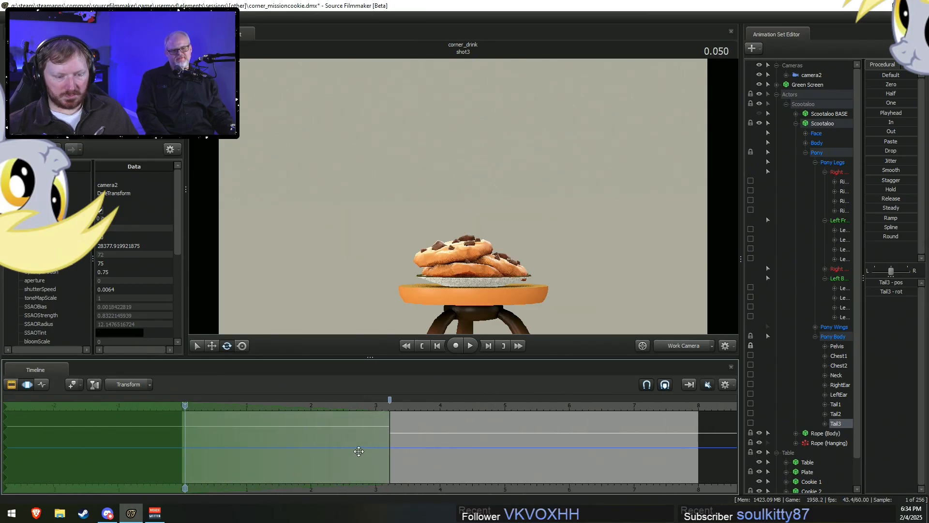
{"action": "scroll", "coordinate": [358, 451], "scroll_direction": "up", "scroll_amount": 1}
{"action": "left_click_drag", "start_coordinate": [415, 440], "coordinate": [184, 443], "text": "shift"}
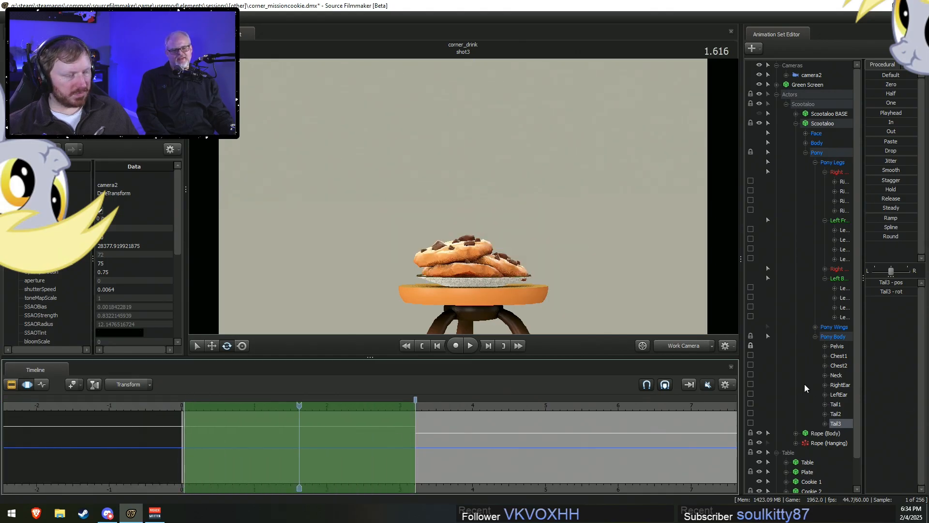
Collapse Scootaloo's Pony controls, and glance at Discord before returning to Source Filmmaker.
{"action": "left_click", "coordinate": [805, 153]}
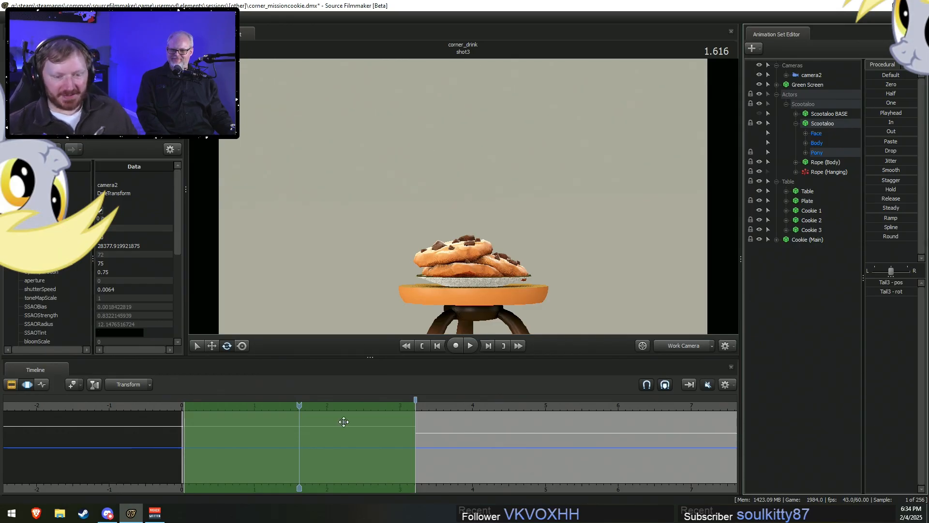
{"action": "scroll", "coordinate": [267, 446], "scroll_direction": "up", "scroll_amount": 1}
{"action": "scroll", "coordinate": [186, 439], "scroll_direction": "down", "scroll_amount": 1}
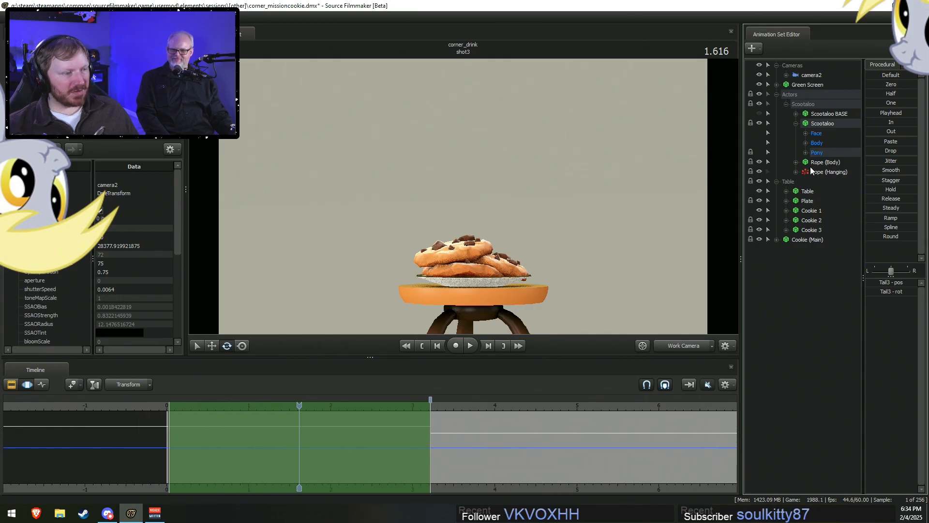
{"action": "left_click", "coordinate": [107, 513]}
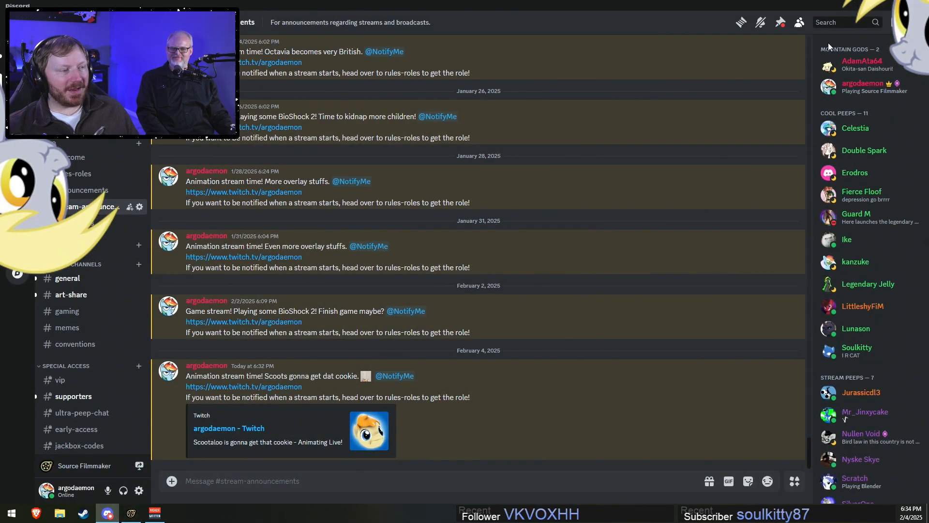
{"action": "key", "text": "alt+Tab"}
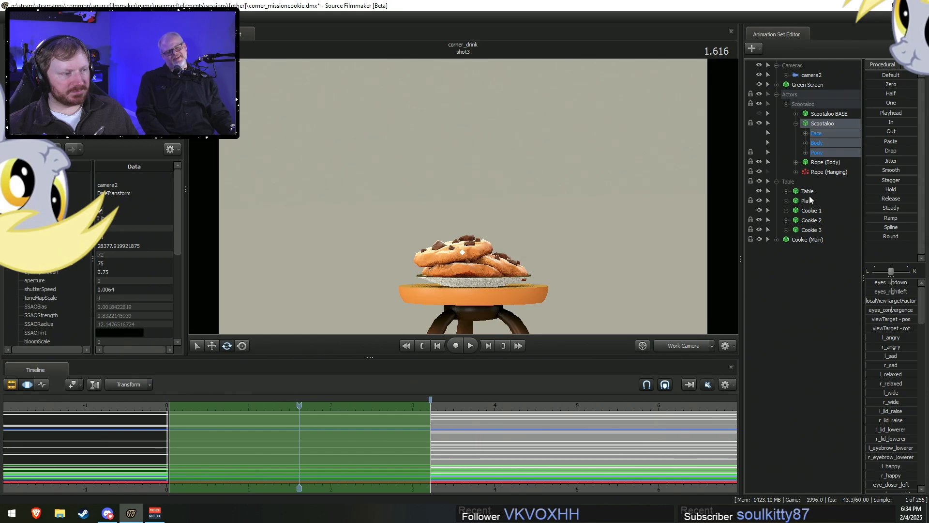
Interpolate Scootaloo BASE's position linearly across the selected range and align the selection's start with 0.000.
{"action": "left_click", "coordinate": [823, 112]}
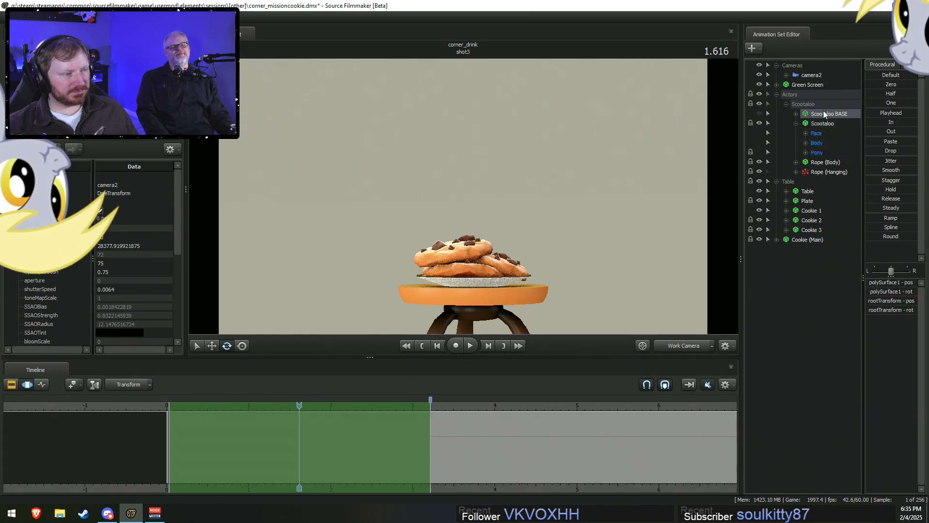
{"action": "left_click", "coordinate": [877, 236]}
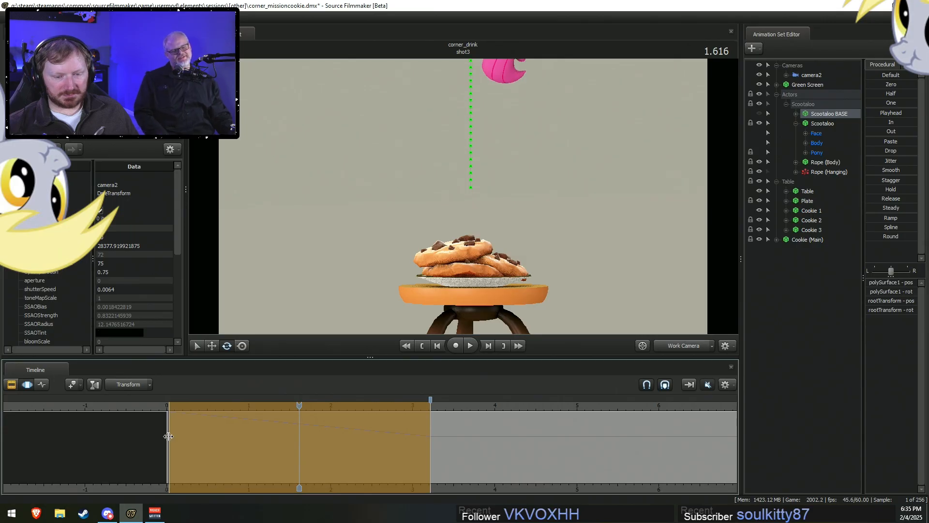
{"action": "left_click", "coordinate": [167, 412]}
{"action": "left_click", "coordinate": [166, 411]}
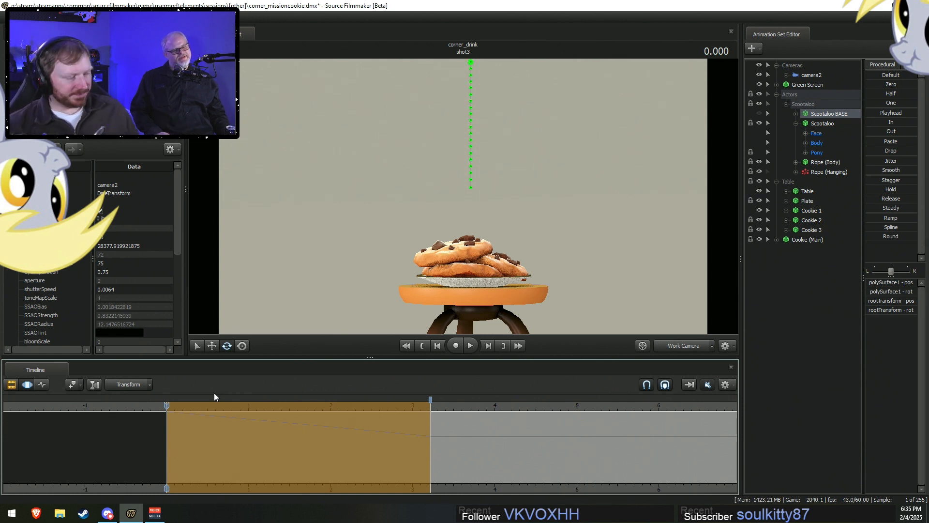
{"action": "left_click_drag", "start_coordinate": [158, 403], "coordinate": [167, 404]}
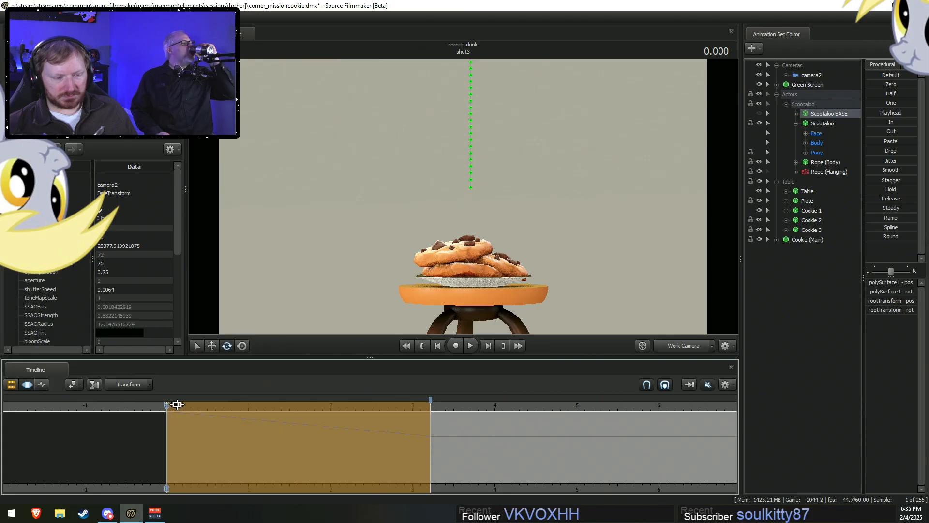
Play the shot from the start through camera2 to review Scootaloo's descent, and return to the Work Camera.
{"action": "left_click", "coordinate": [687, 346]}
{"action": "key", "text": "space"}
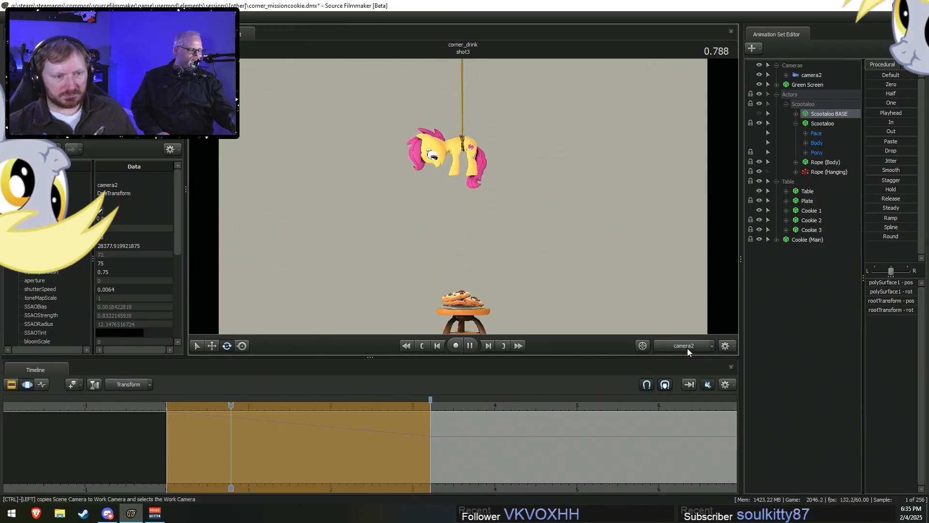
{"action": "key", "text": "space"}
{"action": "left_click", "coordinate": [684, 346]}
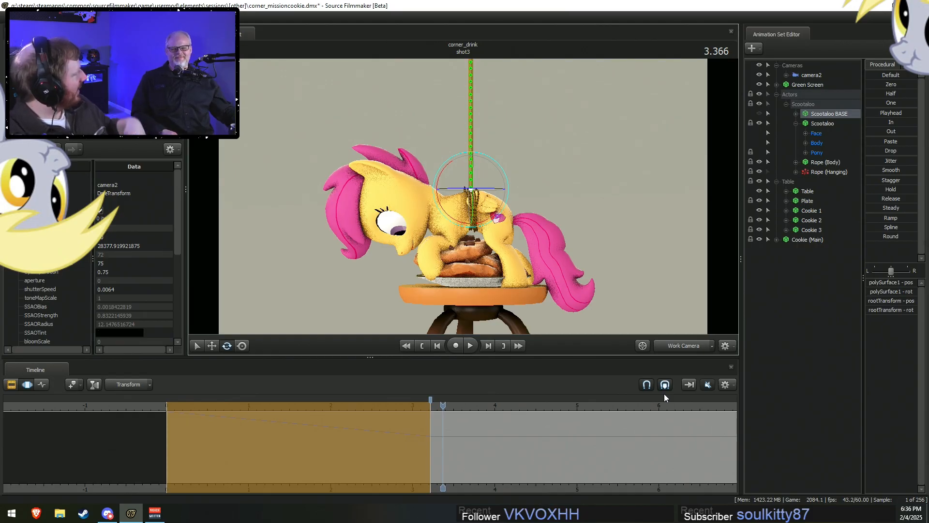
Commit the Scootaloo BASE descent and set a time selection running from 3.816 past the end of the shot.
{"action": "key", "text": "F2"}
{"action": "key", "text": "F3"}
{"action": "key", "text": "shift"}
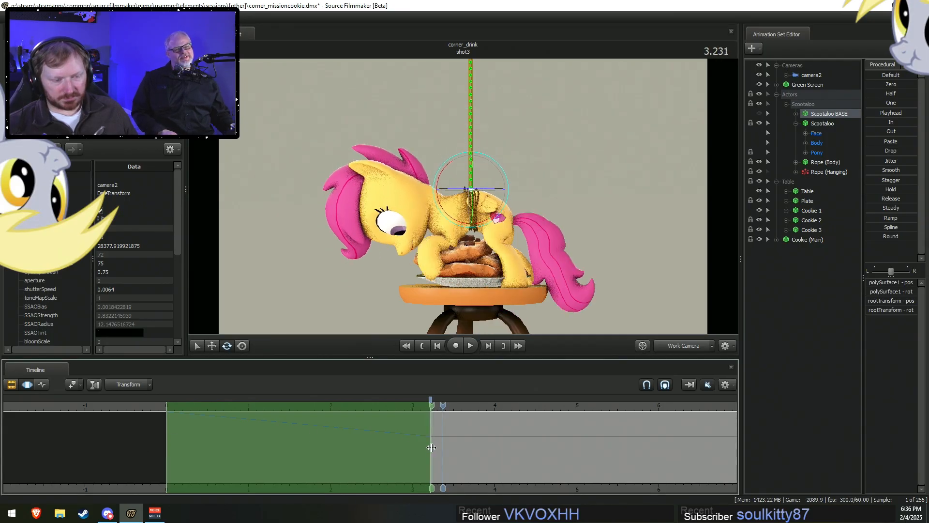
{"action": "left_click", "coordinate": [432, 447], "text": "shift"}
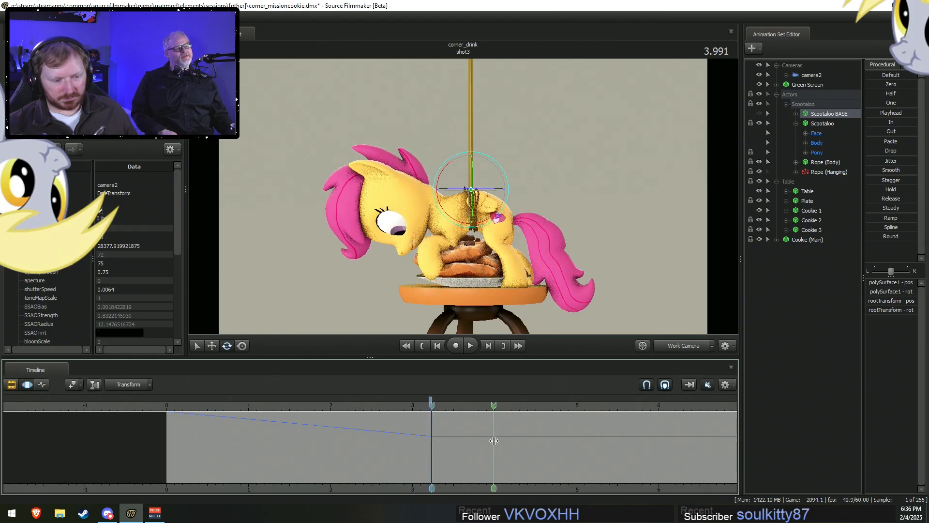
{"action": "scroll", "coordinate": [503, 445], "scroll_direction": "down", "scroll_amount": 4}
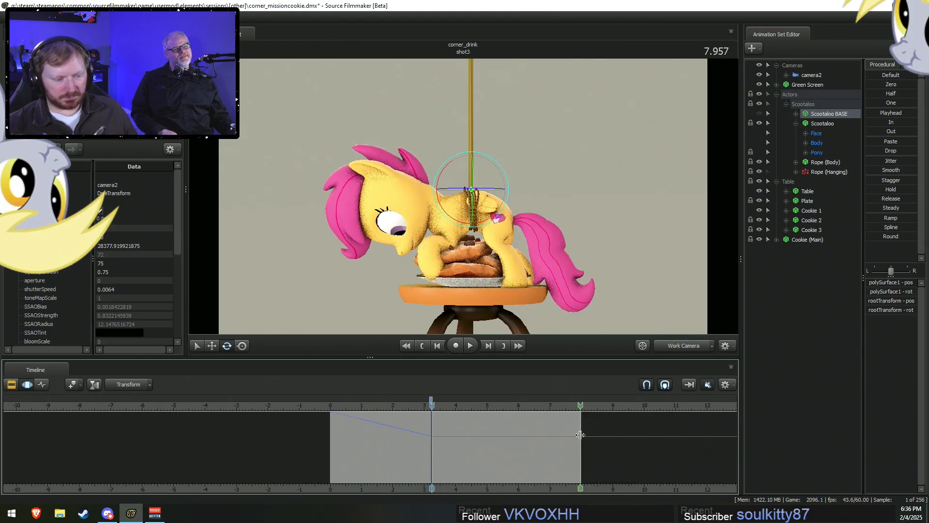
{"action": "left_click_drag", "start_coordinate": [579, 435], "coordinate": [749, 458], "text": "shift"}
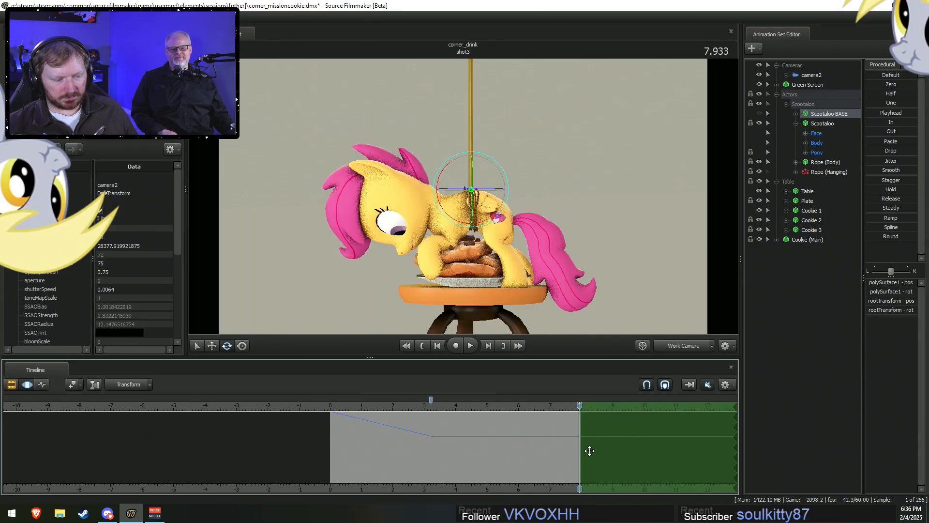
{"action": "left_click_drag", "start_coordinate": [576, 448], "coordinate": [430, 450]}
{"action": "scroll", "coordinate": [448, 455], "scroll_direction": "up", "scroll_amount": 2}
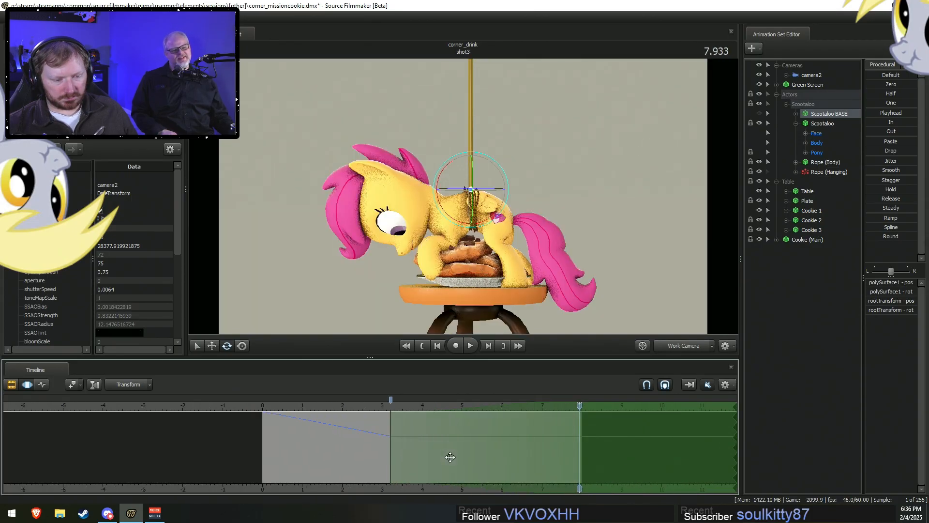
{"action": "scroll", "coordinate": [406, 456], "scroll_direction": "up", "scroll_amount": 1}
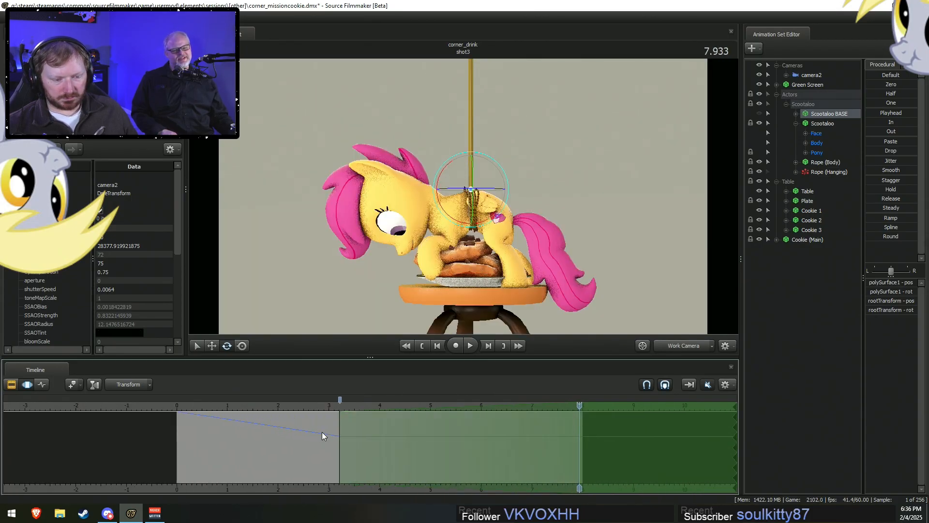
{"action": "left_click_drag", "start_coordinate": [324, 438], "coordinate": [924, 424]}
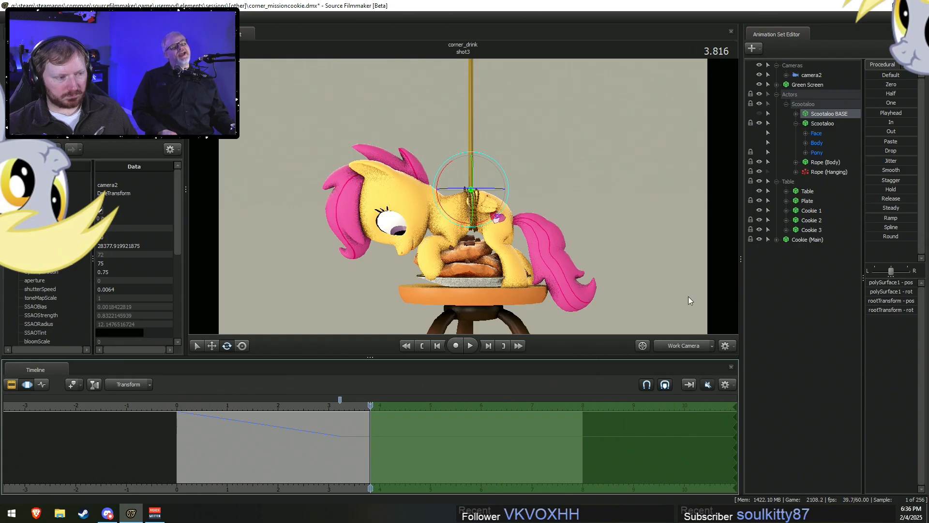
Select Cookie (Main) with its controls expanded at 0.000, and pull the work camera back to show Scootaloo above the table.
{"action": "left_click", "coordinate": [777, 240]}
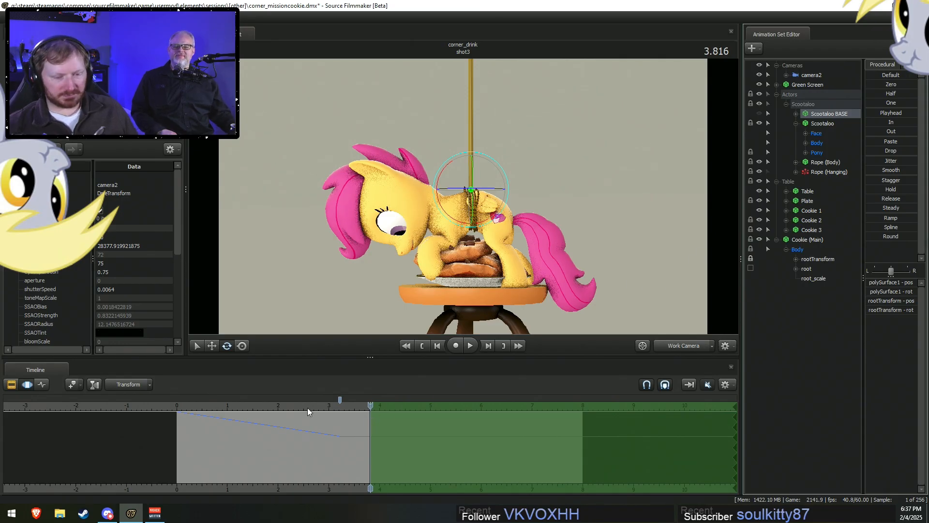
{"action": "scroll", "coordinate": [261, 431], "scroll_direction": "down", "scroll_amount": 4}
{"action": "left_click", "coordinate": [287, 406]}
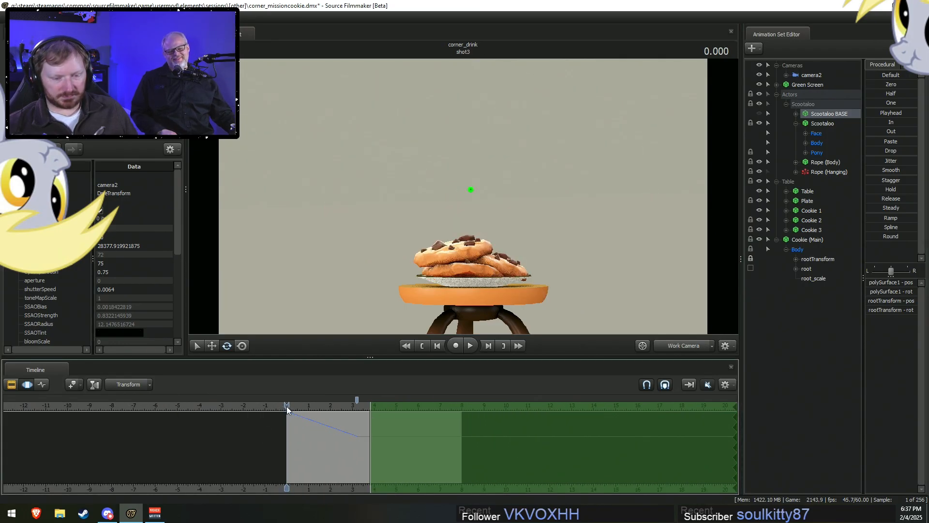
{"action": "scroll", "coordinate": [287, 406], "scroll_direction": "up", "scroll_amount": 3}
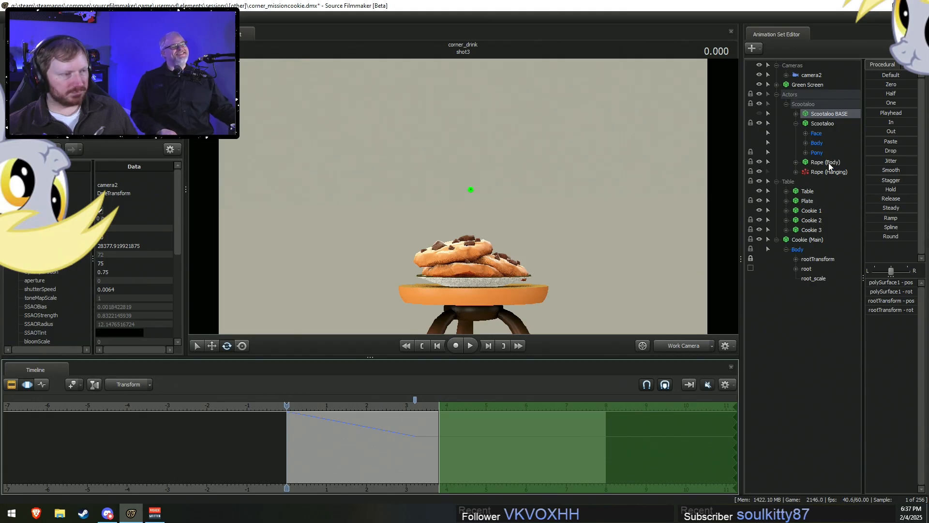
{"action": "left_click", "coordinate": [816, 239]}
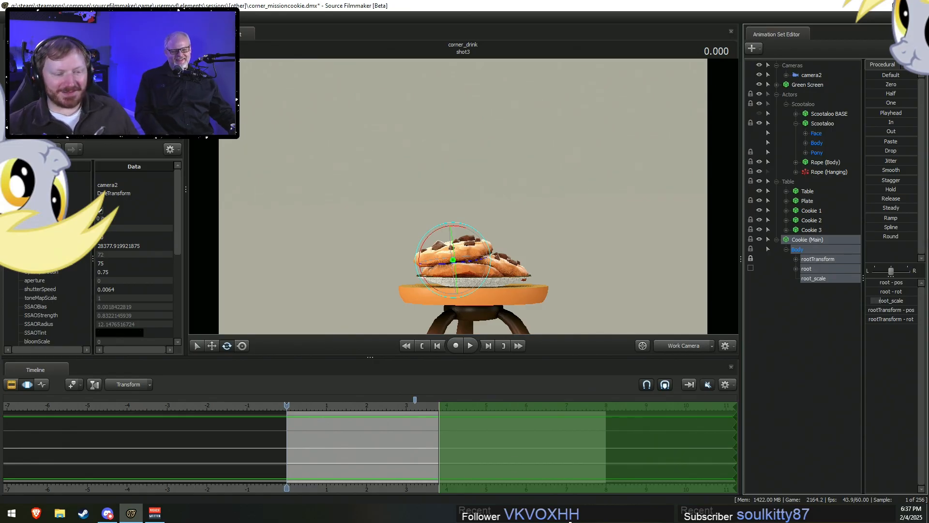
{"action": "mouse_move", "coordinate": [438, 426]}
{"action": "left_mouse_down"}
{"action": "mouse_move", "coordinate": [534, 435]}
{"action": "mouse_move", "coordinate": [438, 438]}
{"action": "left_mouse_up"}
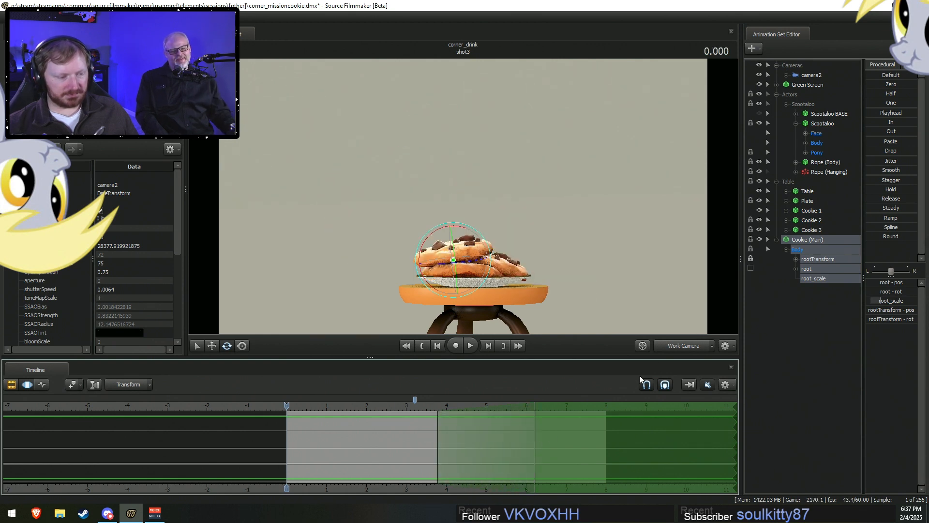
{"action": "key", "text": "s"}
{"action": "left_click_drag", "start_coordinate": [670, 310], "coordinate": [643, 268]}
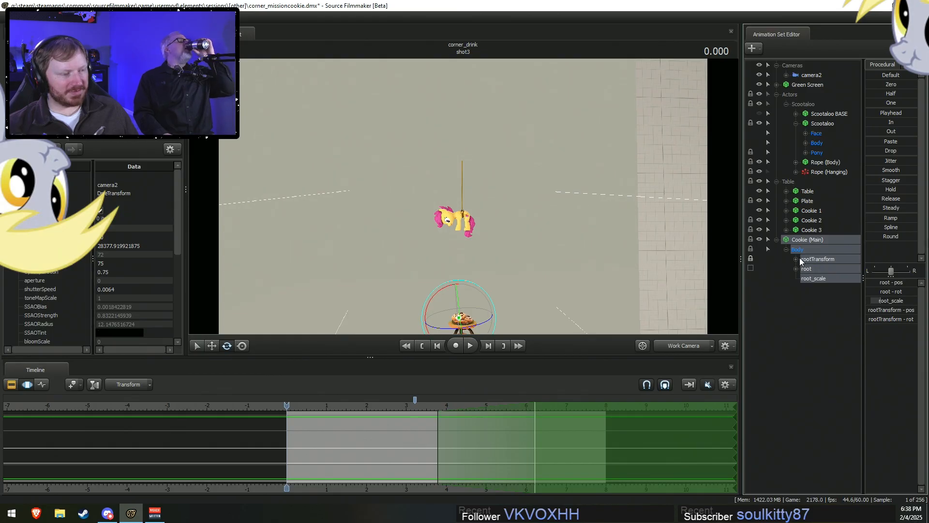
Extend the time selection over the whole timeline, and expand Scootaloo's Pony controls in a widened Animation Set Editor.
{"action": "left_click", "coordinate": [644, 423]}
{"action": "key", "text": "ctrl+a"}
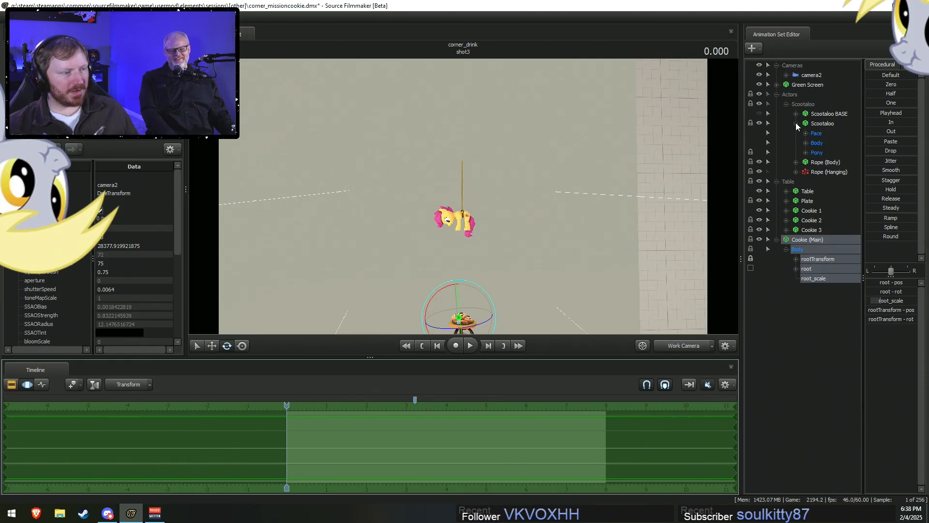
{"action": "left_click", "coordinate": [805, 153]}
{"action": "left_click_drag", "start_coordinate": [739, 322], "coordinate": [703, 320]}
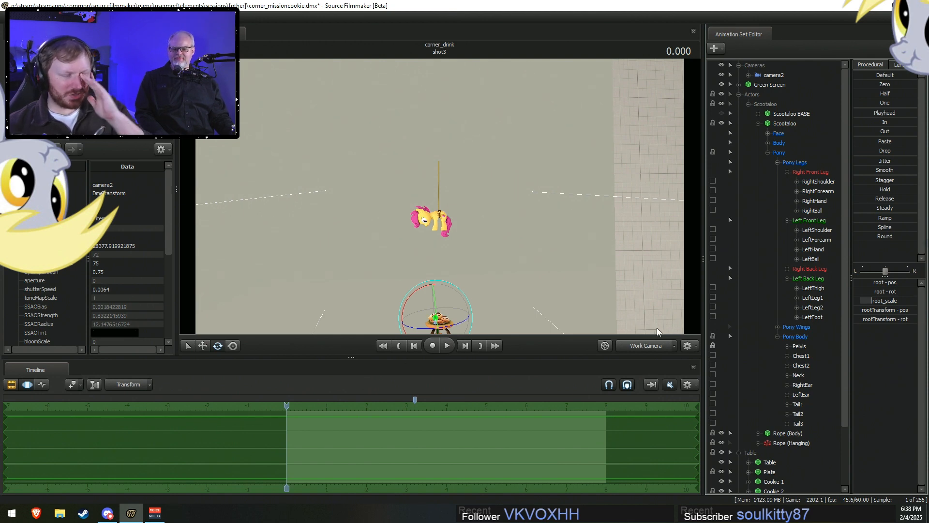
Check the shot through camera2 at 3.416 and reframe the Work Camera closely on Scootaloo over the cookies.
{"action": "left_click", "coordinate": [663, 345]}
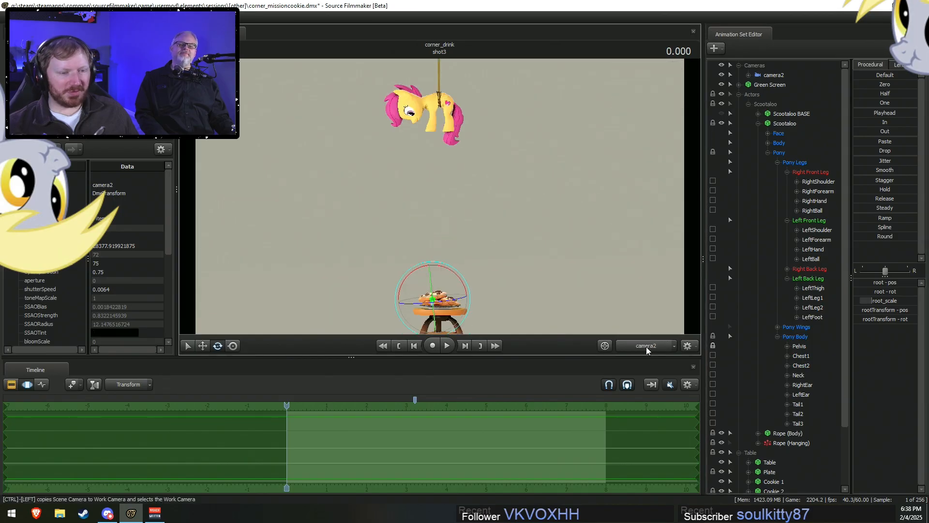
{"action": "middle_click", "coordinate": [369, 454]}
{"action": "middle_click_drag", "start_coordinate": [369, 454], "coordinate": [419, 451]}
{"action": "scroll", "coordinate": [420, 451], "scroll_direction": "up", "scroll_amount": 8}
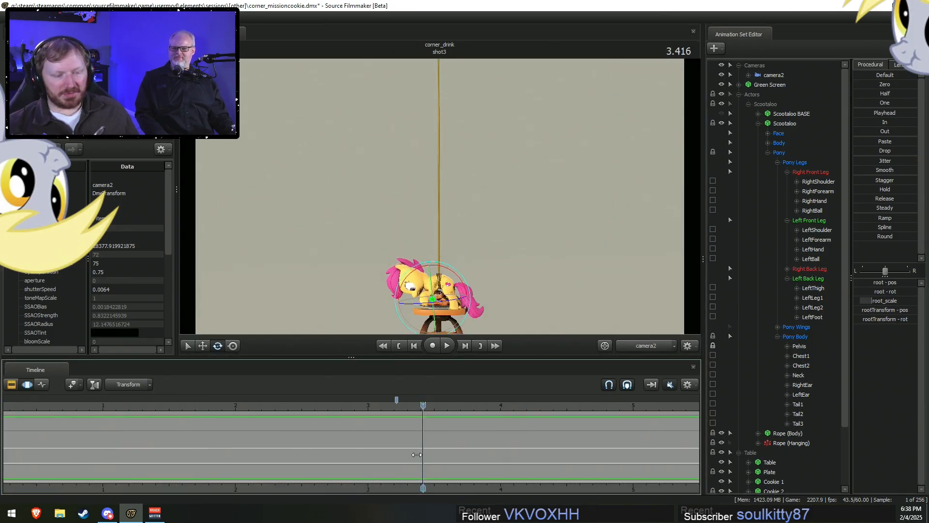
{"action": "left_click", "coordinate": [658, 345]}
{"action": "key", "text": "w"}
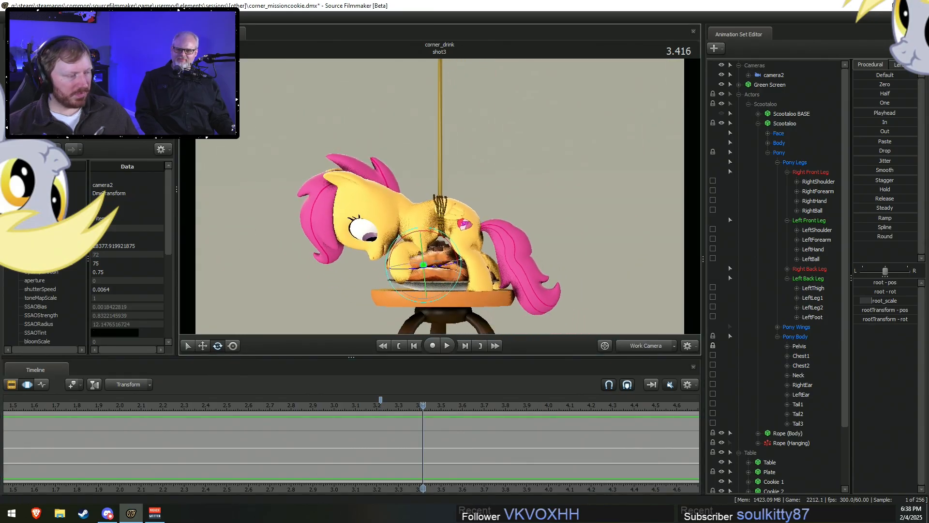
{"action": "left_click_drag", "start_coordinate": [440, 196], "coordinate": [449, 213]}
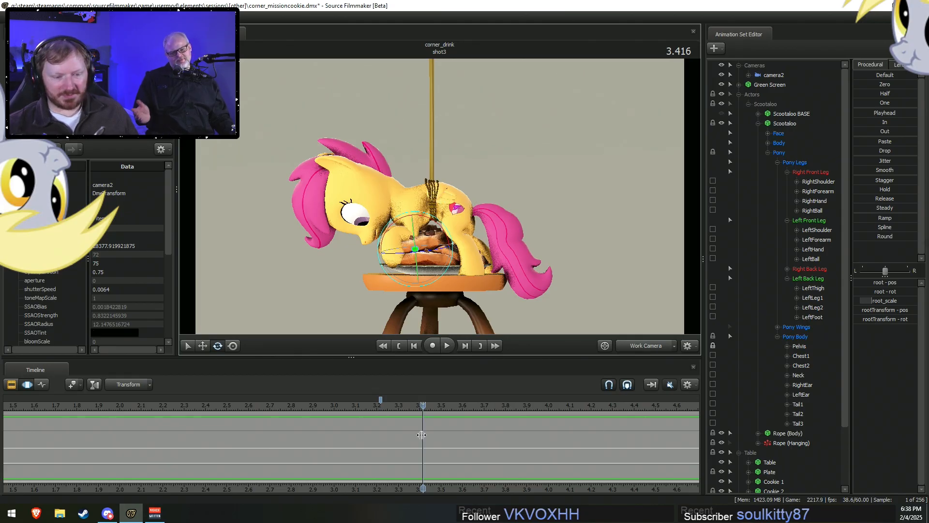
Preview Scootaloo's drop onto the cookies around 2.8 to 3.4 and set the playhead at 3.216.
{"action": "key", "text": "shift"}
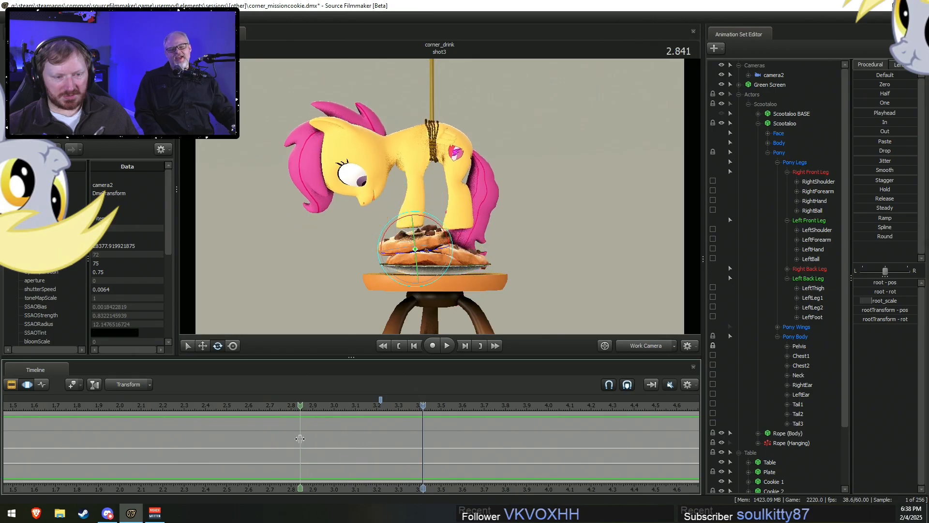
{"action": "left_click", "coordinate": [382, 448]}
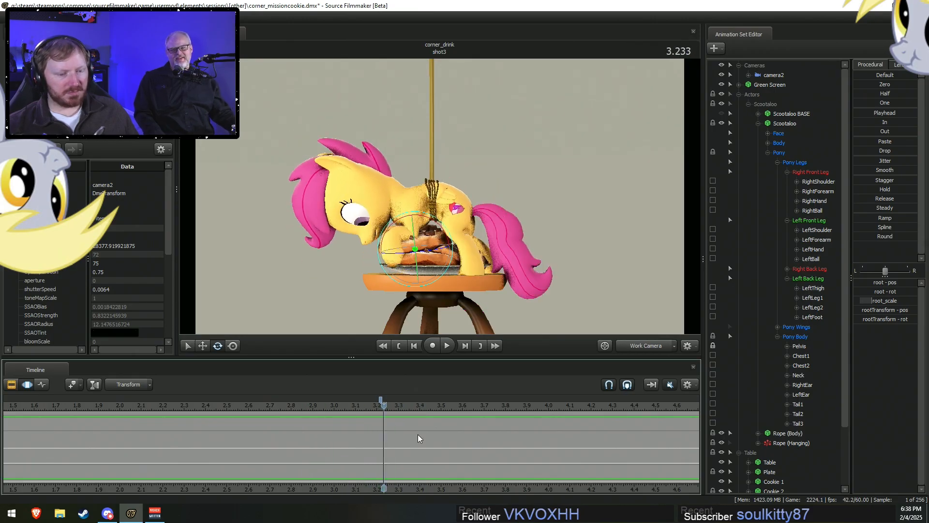
{"action": "left_click_drag", "start_coordinate": [389, 418], "coordinate": [379, 414]}
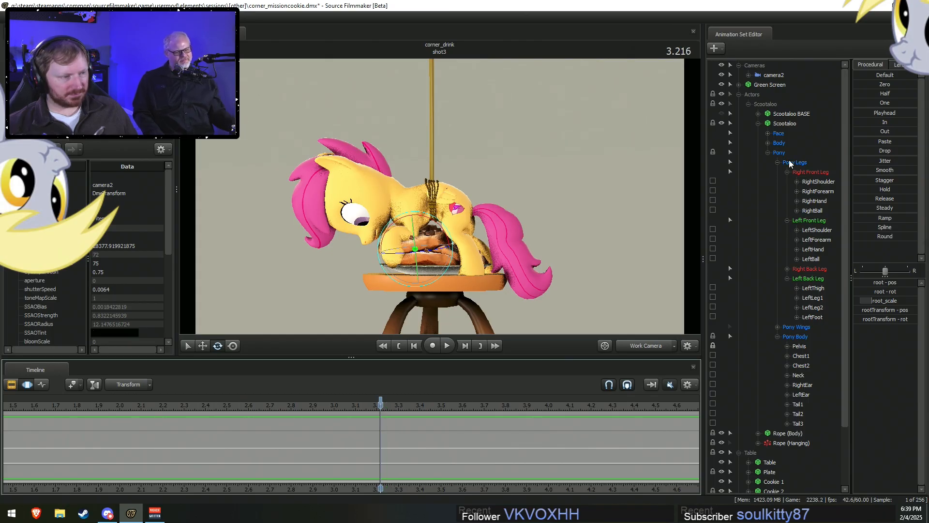
Collapse Scootaloo's controls and select Scootaloo together with Cookie (Main).
{"action": "left_click", "coordinate": [786, 123]}
{"action": "left_click", "coordinate": [758, 123]}
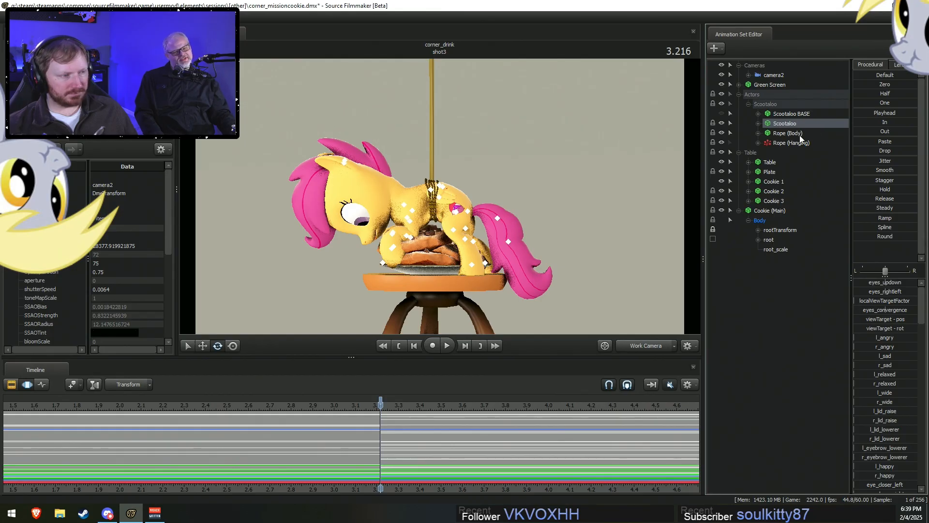
{"action": "left_click", "coordinate": [769, 210]}
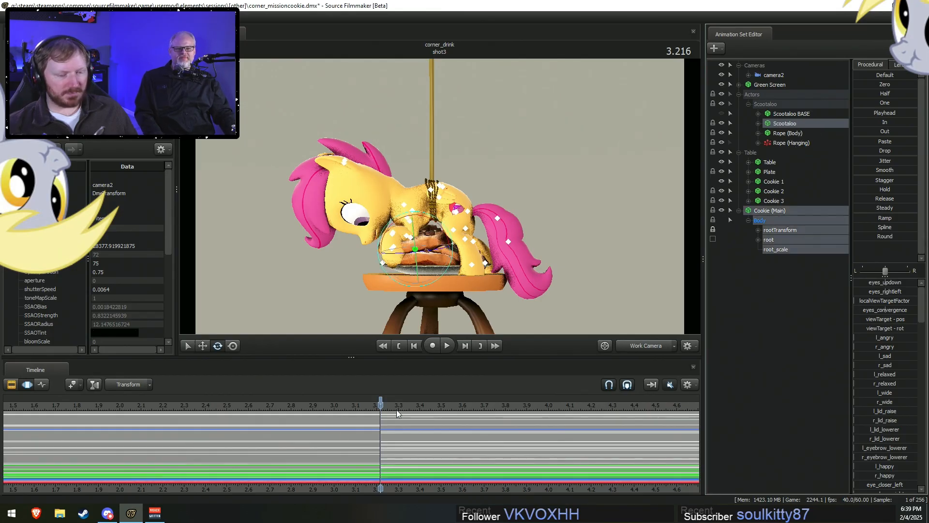
Blend Scootaloo and Cookie (Main) across the pose change with a procedural preset over a time selection from about 3.07 to 3.216.
{"action": "mouse_move", "coordinate": [381, 435]}
{"action": "left_mouse_down"}
{"action": "mouse_move", "coordinate": [344, 435]}
{"action": "mouse_move", "coordinate": [381, 435]}
{"action": "mouse_move", "coordinate": [373, 435]}
{"action": "left_mouse_up"}
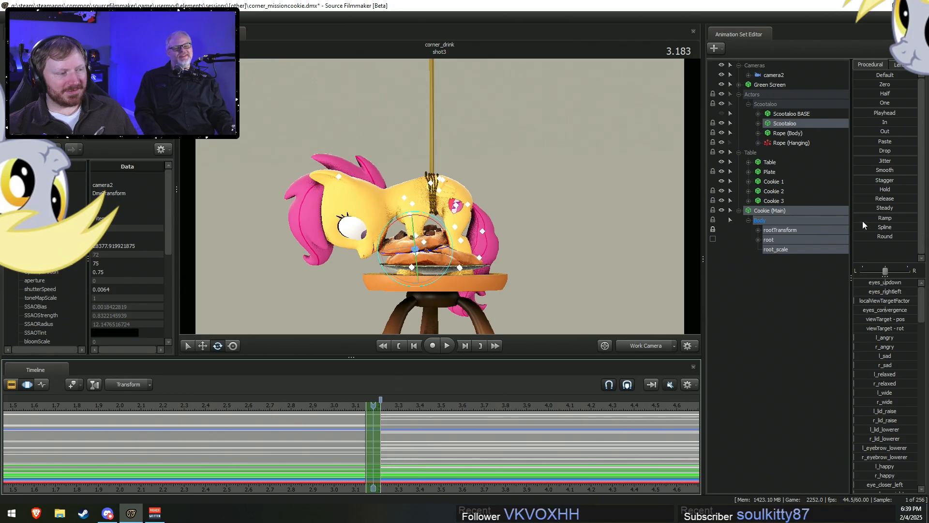
{"action": "left_click_drag", "start_coordinate": [857, 130], "coordinate": [911, 152]}
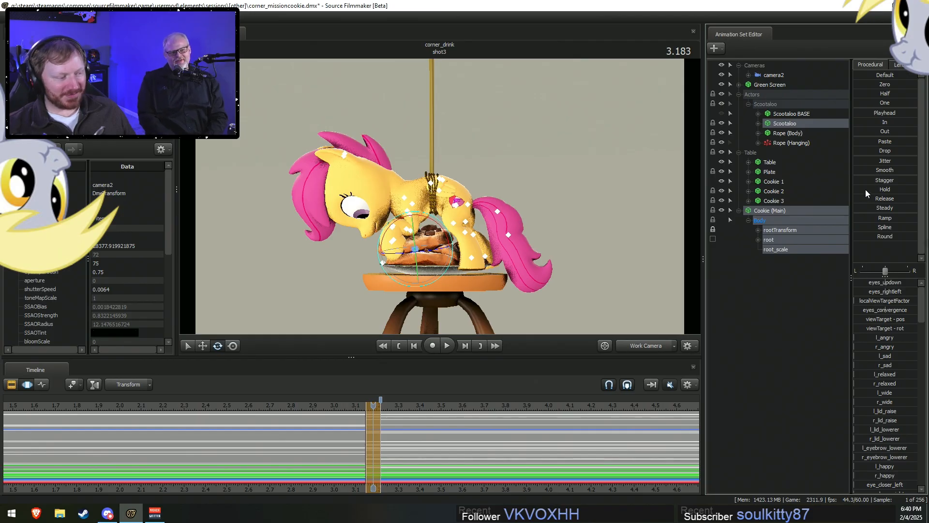
{"action": "scroll", "coordinate": [384, 431], "scroll_direction": "up", "scroll_amount": 5}
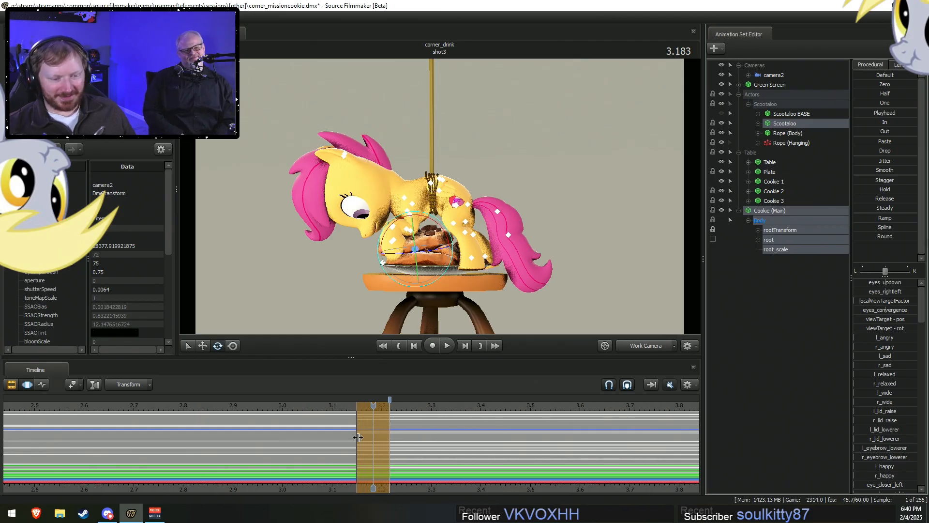
{"action": "left_click_drag", "start_coordinate": [330, 437], "coordinate": [373, 442]}
{"action": "left_click_drag", "start_coordinate": [271, 438], "coordinate": [254, 450]}
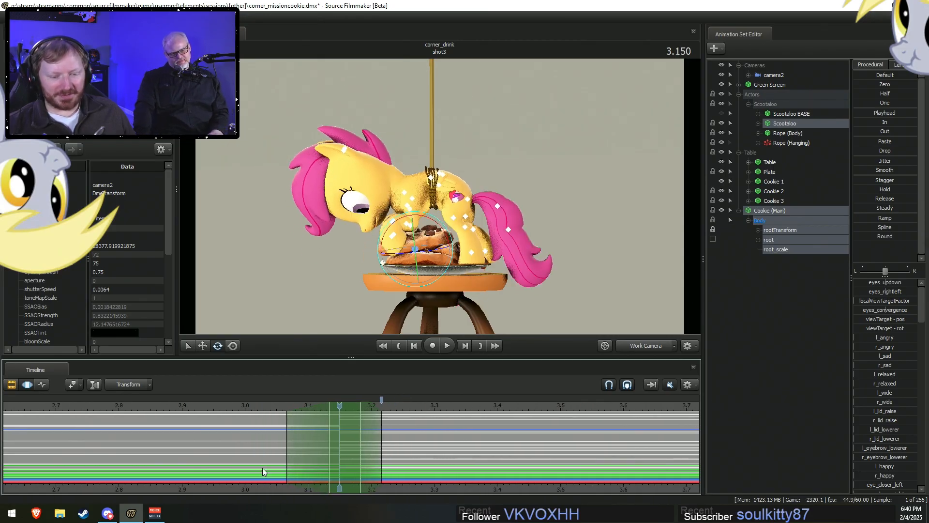
{"action": "scroll", "coordinate": [268, 487], "scroll_direction": "down", "scroll_amount": 2}
{"action": "left_click", "coordinate": [866, 235]}
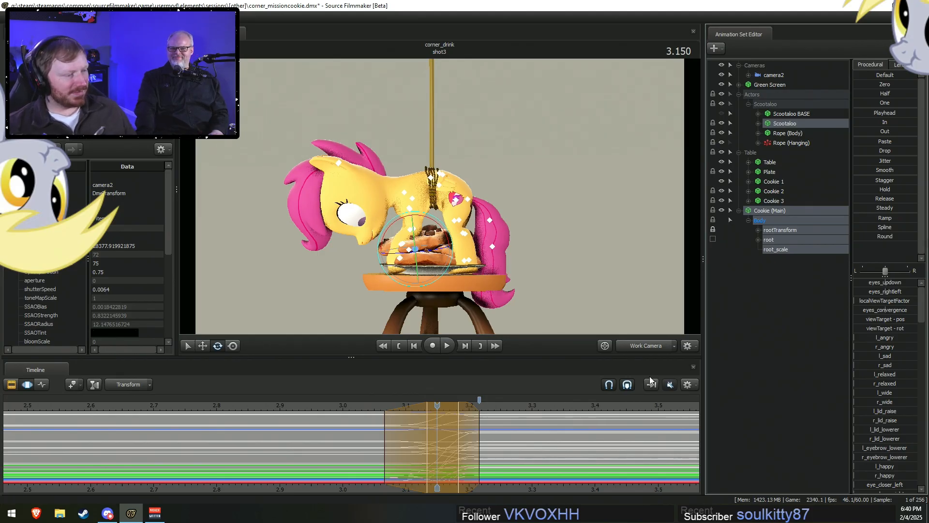
Extend the start of the pose blend back to about 2.97 and play the transition to judge its timing.
{"action": "key", "text": "space"}
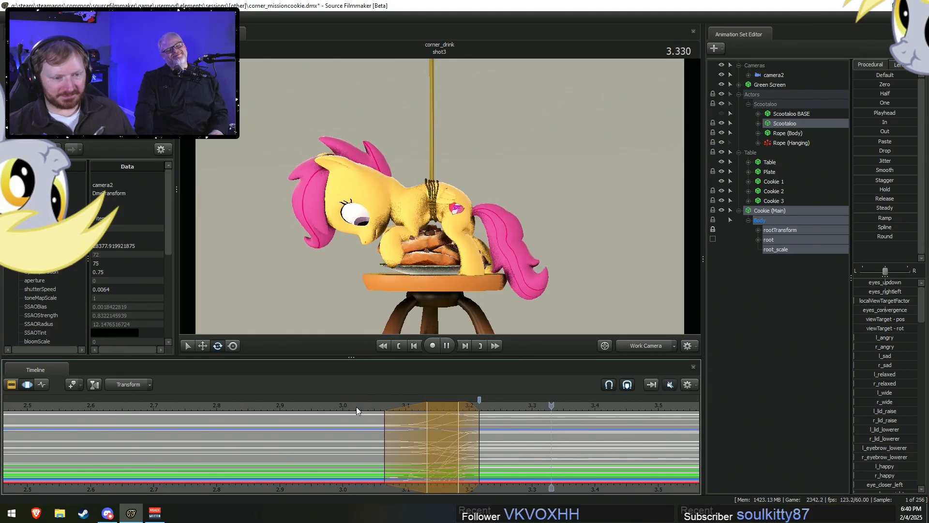
{"action": "left_click_drag", "start_coordinate": [408, 440], "coordinate": [344, 438]}
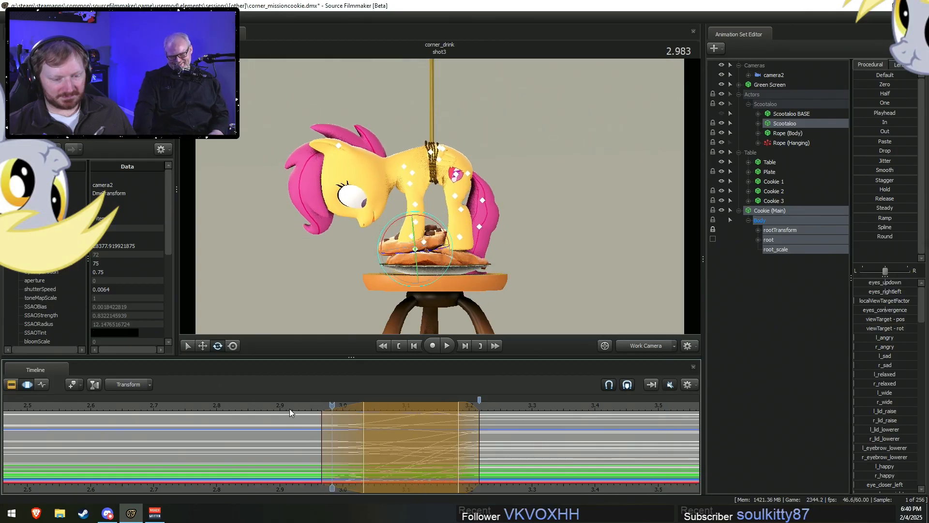
{"action": "key", "text": "space"}
{"action": "key", "text": "space"}
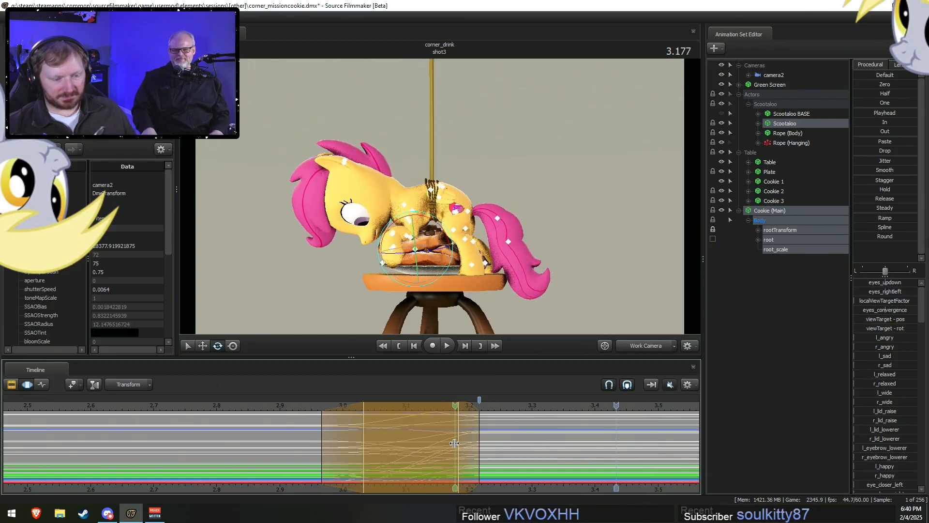
{"action": "left_click_drag", "start_coordinate": [478, 444], "coordinate": [488, 443], "text": "shift"}
{"action": "key", "text": "ctrl+z"}
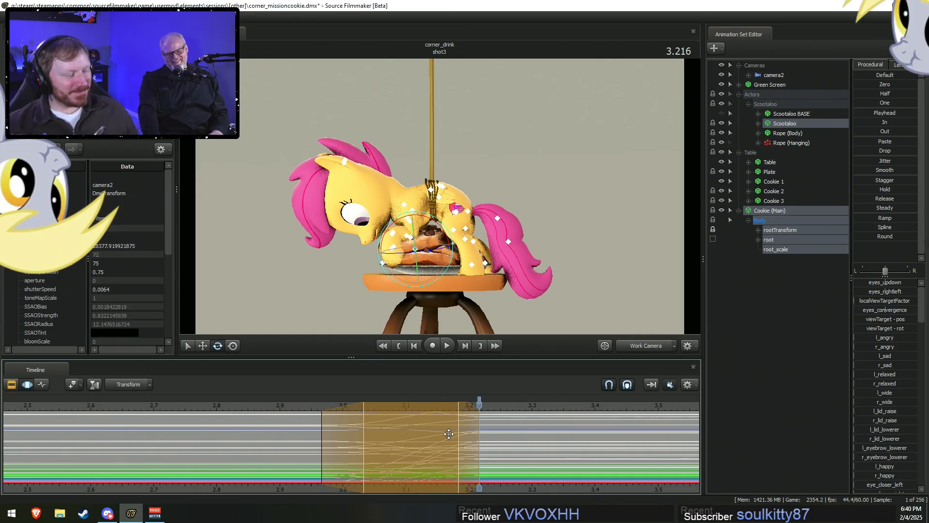
Pull the start of the pose blend back to about 2.93 and play the shot through the landing.
{"action": "key", "text": "shift"}
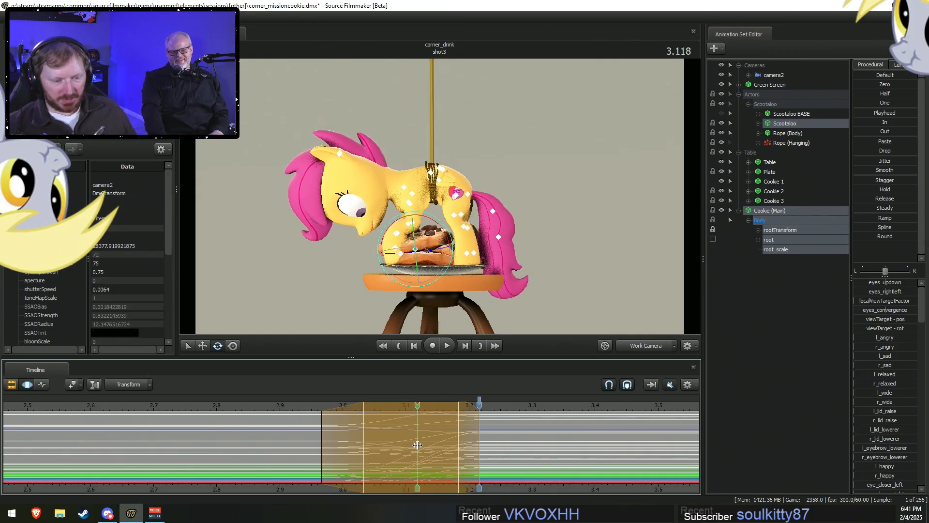
{"action": "left_click_drag", "start_coordinate": [364, 443], "coordinate": [314, 444]}
{"action": "left_click", "coordinate": [301, 411]}
{"action": "key", "text": "space"}
{"action": "key", "text": "space"}
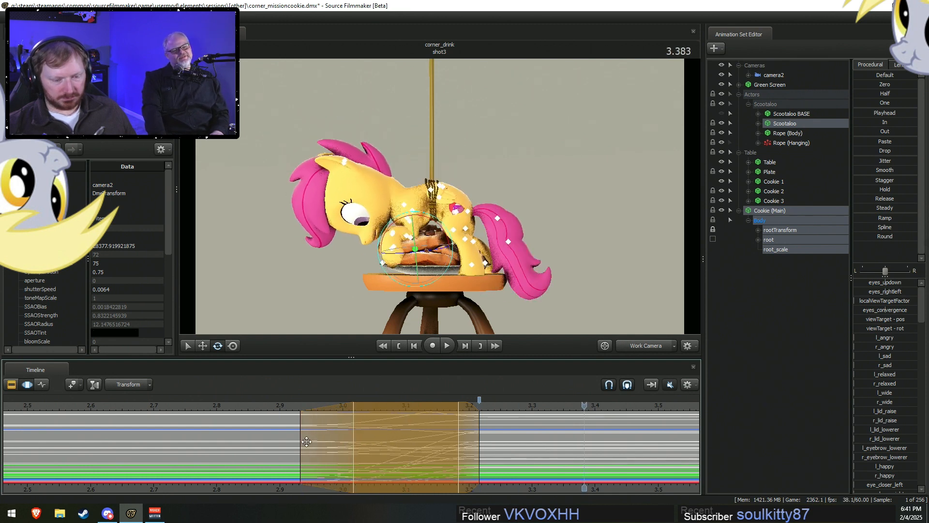
Commit the pose blend and shape the time selection to peak at 3.133, with falloff from about 2.93 to 3.216.
{"action": "left_click", "coordinate": [424, 457]}
{"action": "scroll", "coordinate": [423, 457], "scroll_direction": "up", "scroll_amount": 5}
{"action": "left_click_drag", "start_coordinate": [369, 436], "coordinate": [300, 441]}
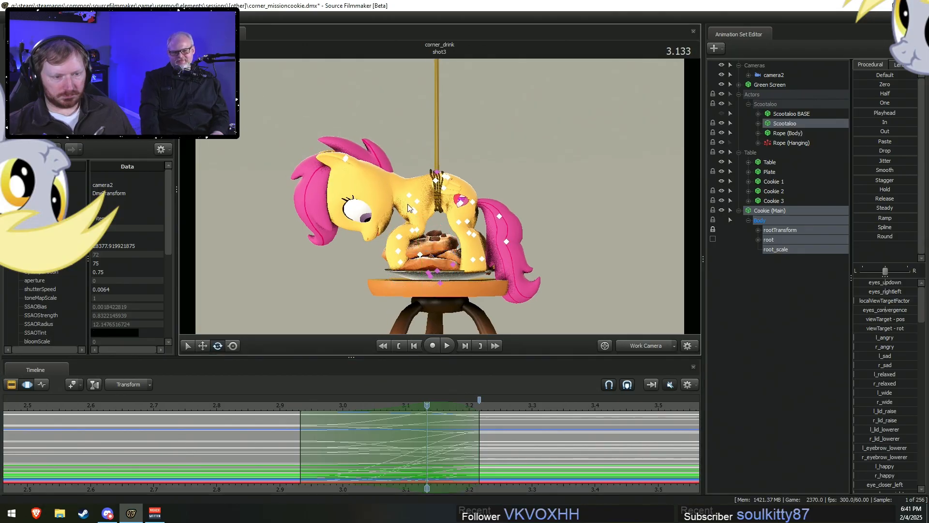
Select Scootaloo's RightShoulder and reframe the Work Camera closer on her front legs over the cookies.
{"action": "left_click", "coordinate": [407, 203]}
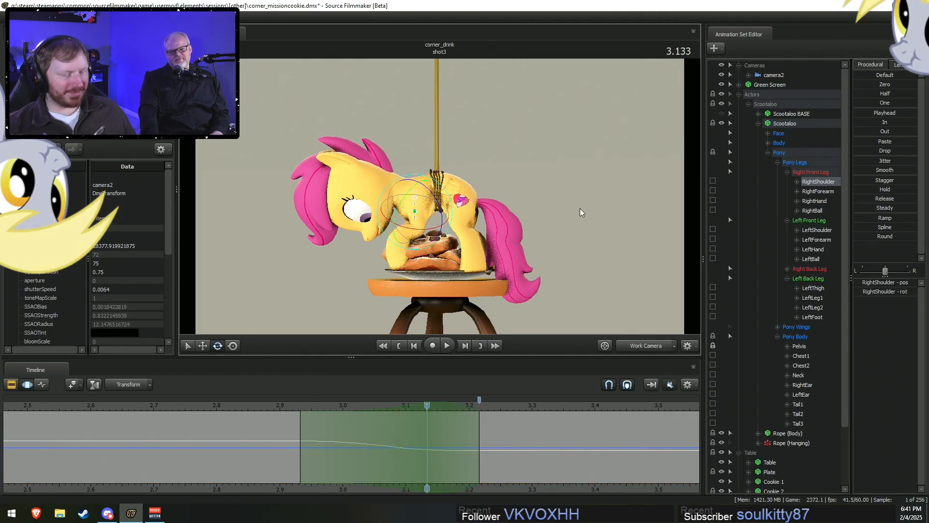
{"action": "left_click_drag", "start_coordinate": [558, 197], "coordinate": [537, 230]}
{"action": "key", "text": "w"}
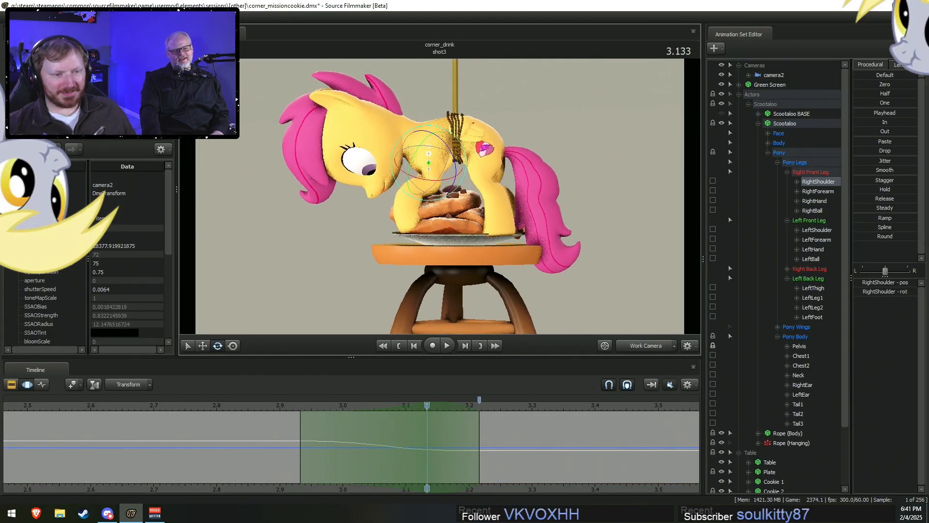
{"action": "left_click_drag", "start_coordinate": [441, 196], "coordinate": [439, 199]}
{"action": "scroll", "coordinate": [293, 450], "scroll_direction": "down", "scroll_amount": 2}
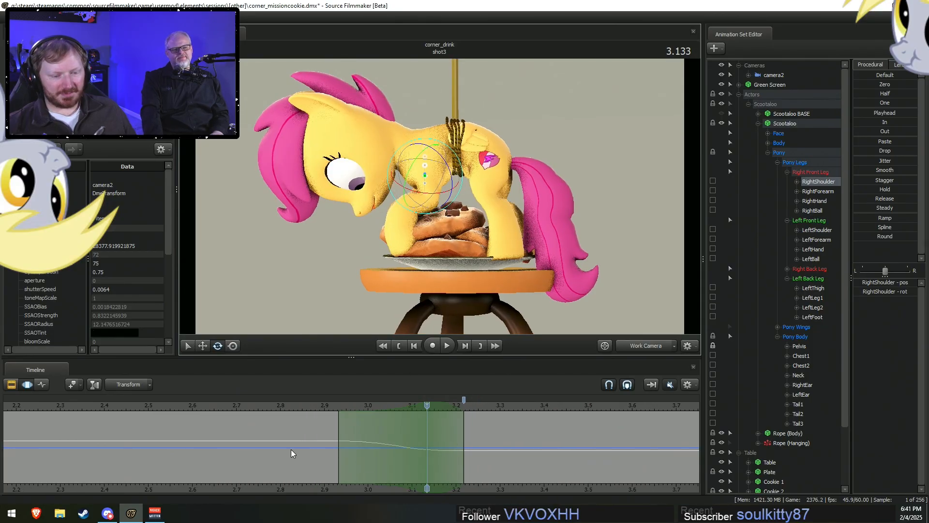
Reshape the time selection to peak at 3.016 with falloff from 2.7 to 3.216, and select LeftShoulder with the playhead at 3.016.
{"action": "key", "text": "shift"}
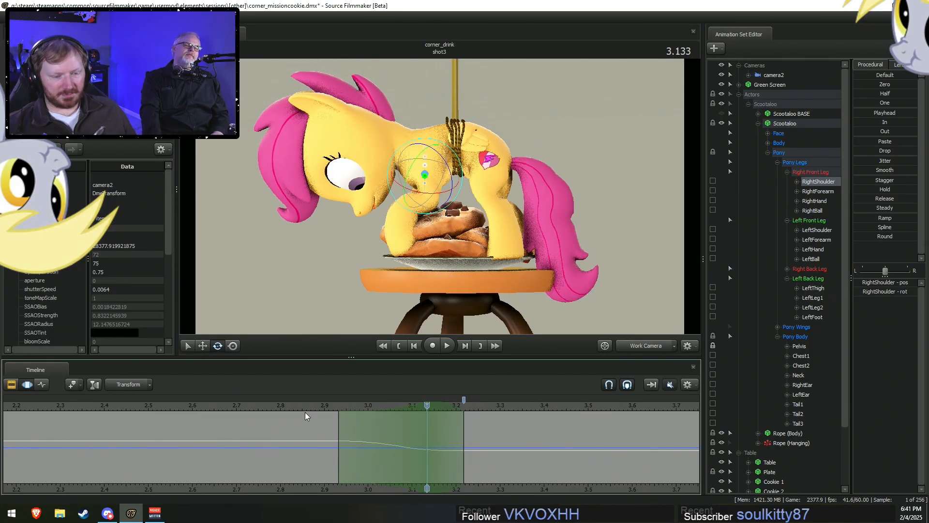
{"action": "key", "text": "shift"}
{"action": "left_click_drag", "start_coordinate": [348, 435], "coordinate": [236, 442]}
{"action": "left_click_drag", "start_coordinate": [406, 251], "coordinate": [407, 228]}
{"action": "key", "text": "ctrl"}
{"action": "left_click", "coordinate": [425, 217]}
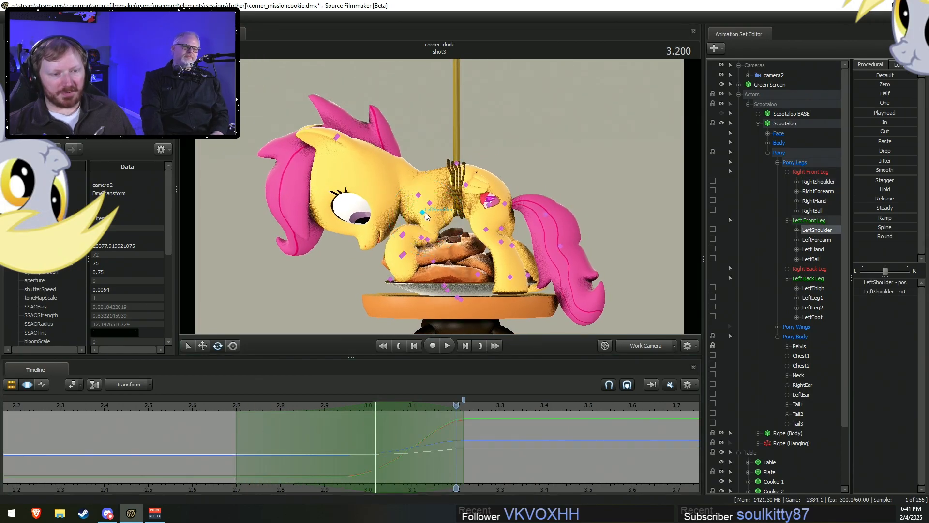
{"action": "left_click_drag", "start_coordinate": [409, 200], "coordinate": [414, 190]}
{"action": "left_click_drag", "start_coordinate": [210, 419], "coordinate": [376, 406]}
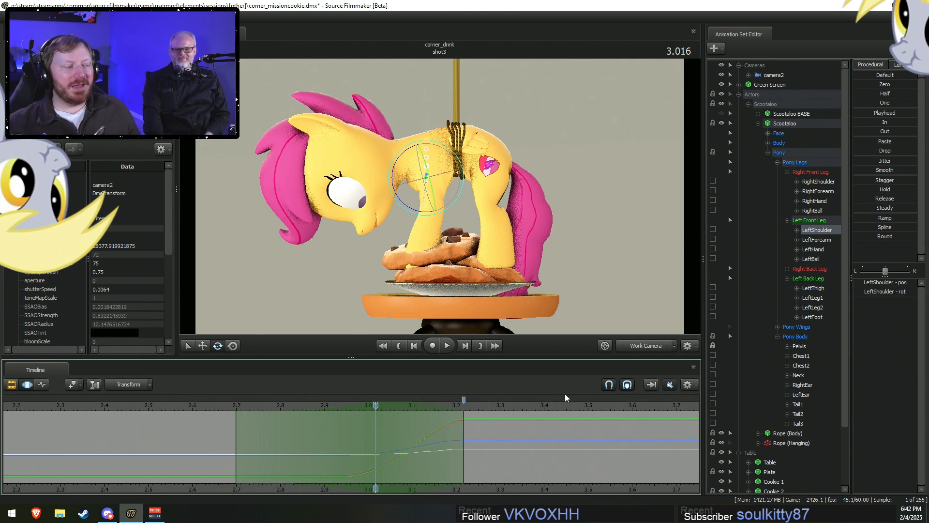
{"action": "left_click_drag", "start_coordinate": [225, 430], "coordinate": [376, 425]}
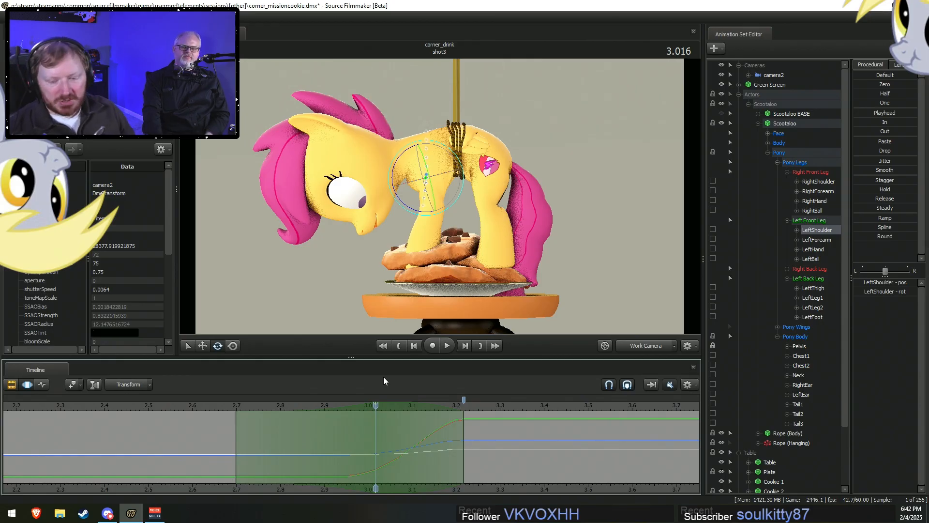
Switch to the Brave browser, open Amazon and search for "samurai jack bluray".
{"action": "left_click", "coordinate": [36, 514]}
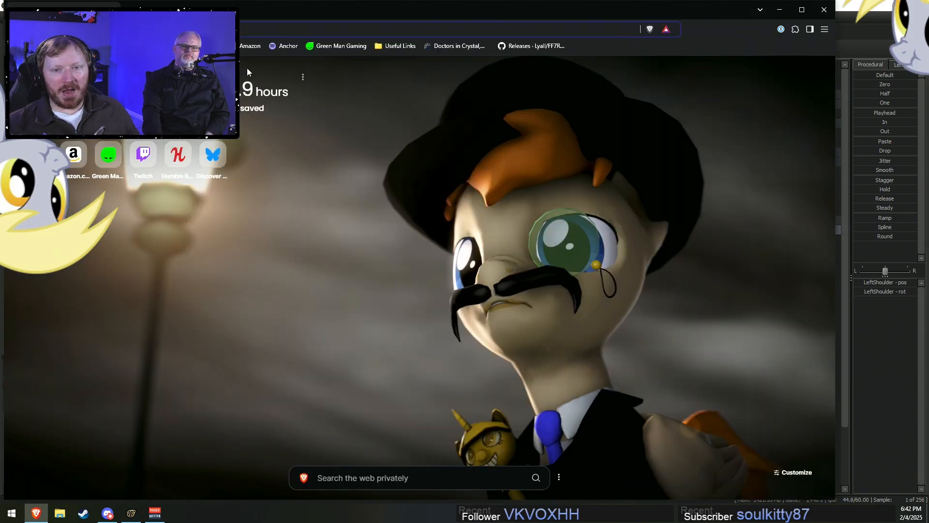
{"action": "left_click", "coordinate": [249, 46]}
{"action": "left_click", "coordinate": [306, 71]}
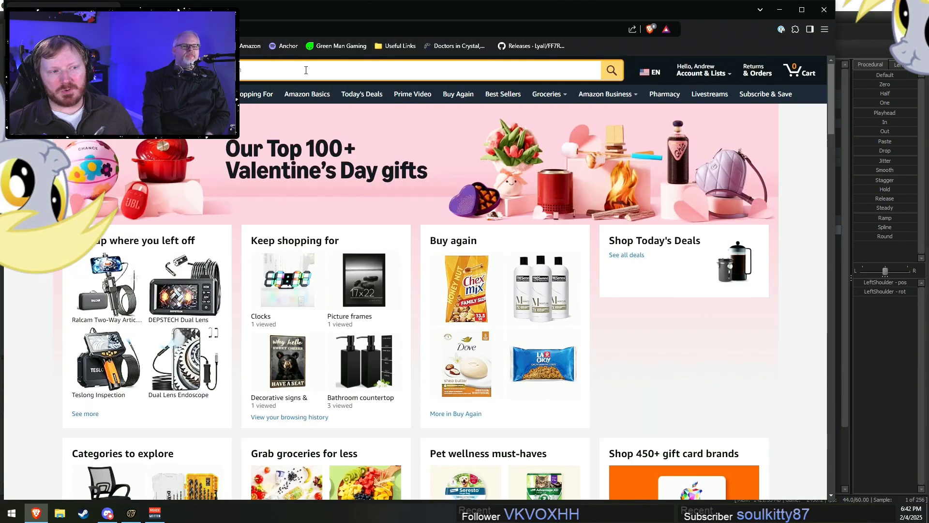
{"action": "type", "text": "samurai jack"}
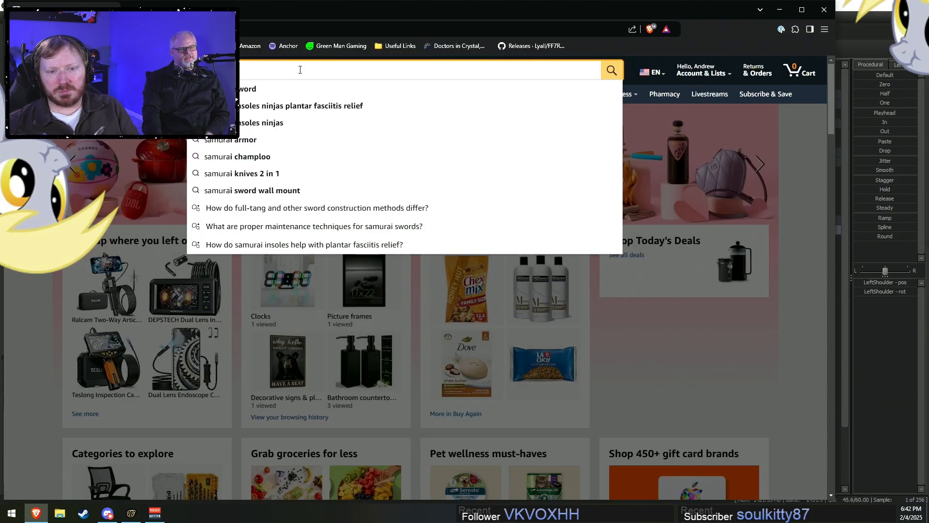
{"action": "type", "text": " bluray"}
{"action": "key", "text": "Return"}
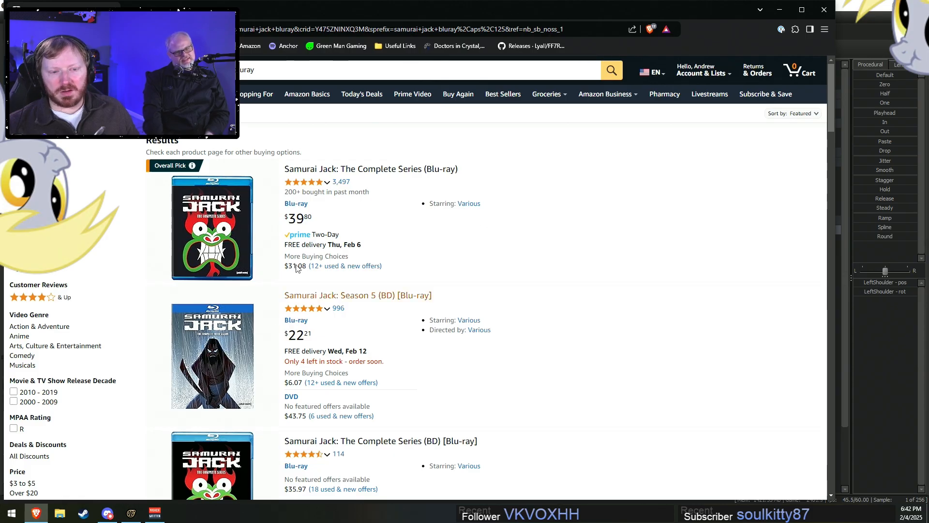
Open the Samurai Jack: The Complete Series (Blu-ray) page and examine its offers, description and product details.
{"action": "left_click", "coordinate": [213, 228]}
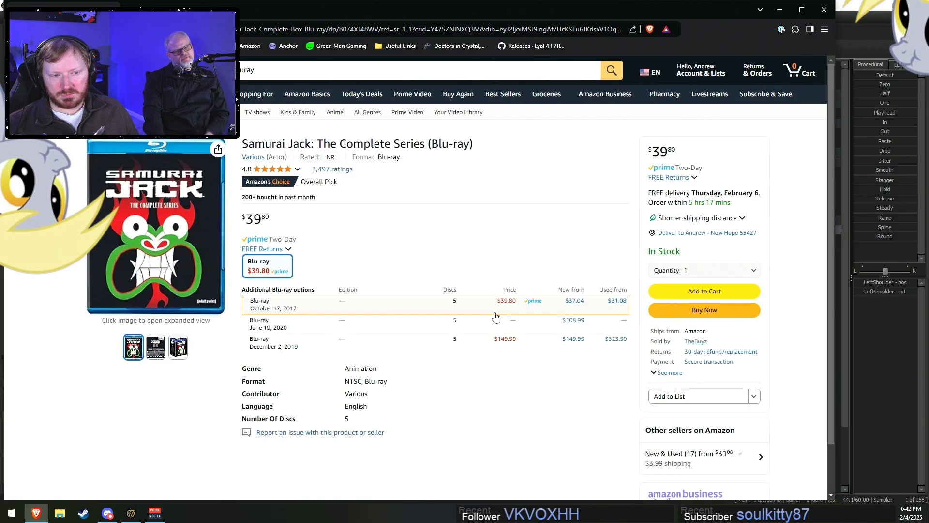
{"action": "scroll", "coordinate": [478, 373], "scroll_direction": "down", "scroll_amount": 4}
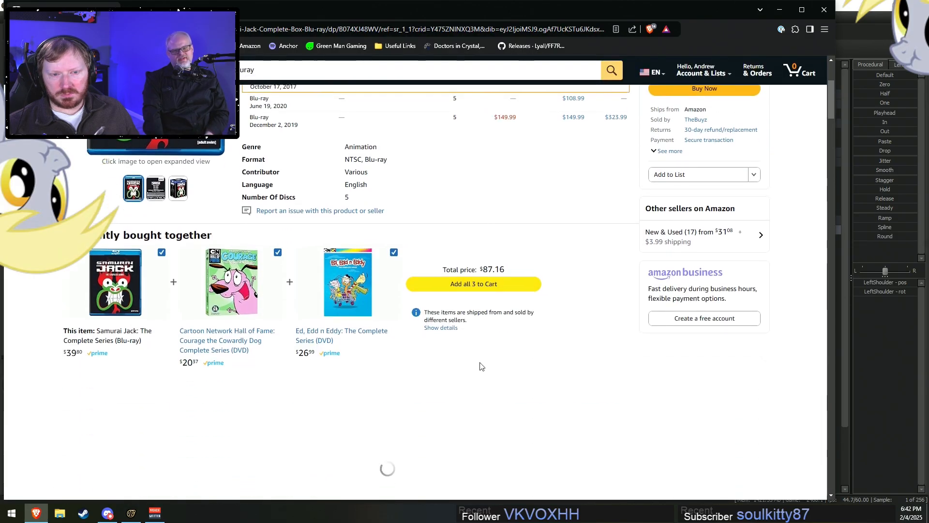
{"action": "scroll", "coordinate": [490, 335], "scroll_direction": "up", "scroll_amount": 4}
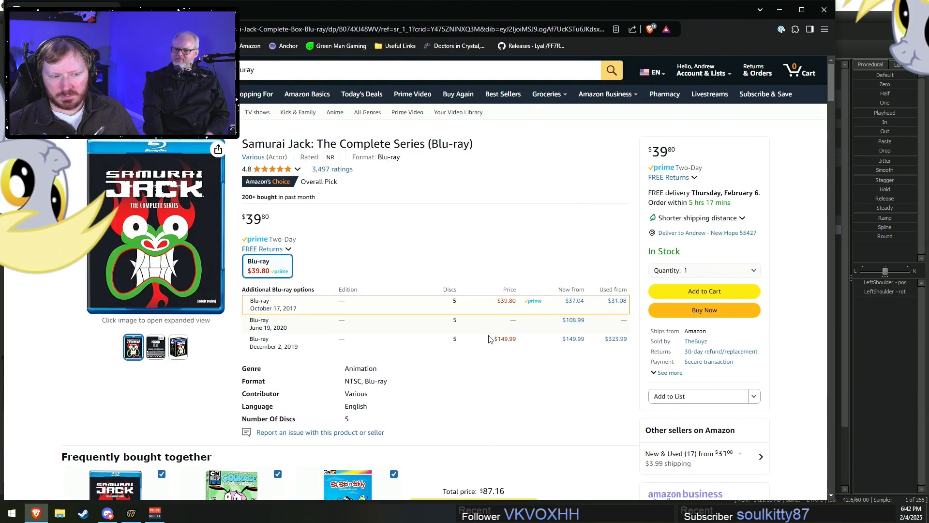
{"action": "scroll", "coordinate": [494, 339], "scroll_direction": "down", "scroll_amount": 16}
{"action": "scroll", "coordinate": [596, 324], "scroll_direction": "down", "scroll_amount": 11}
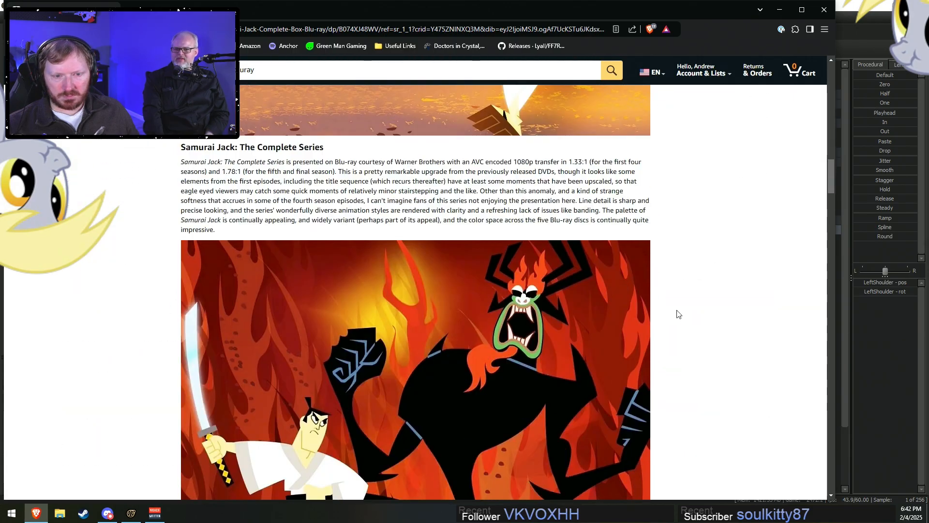
{"action": "scroll", "coordinate": [690, 310], "scroll_direction": "down", "scroll_amount": 11}
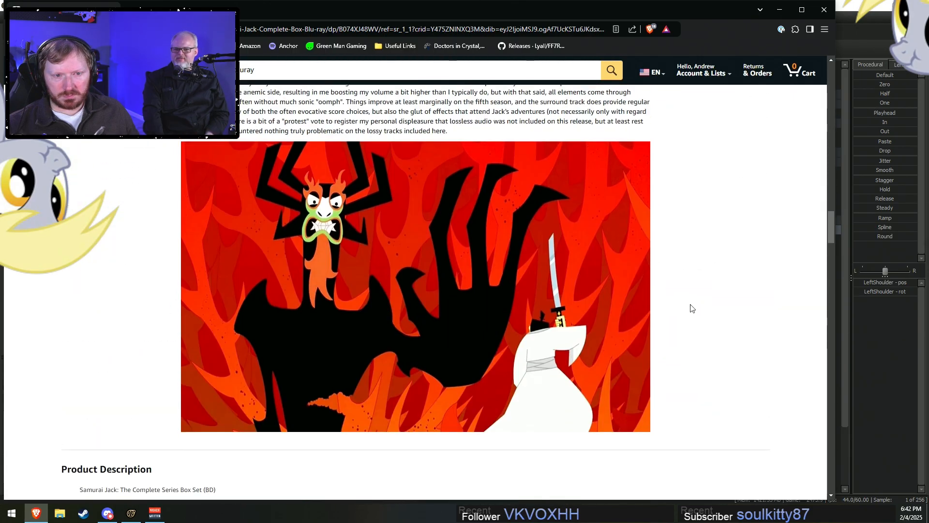
{"action": "scroll", "coordinate": [692, 308], "scroll_direction": "up", "scroll_amount": 3}
{"action": "scroll", "coordinate": [690, 307], "scroll_direction": "down", "scroll_amount": 10}
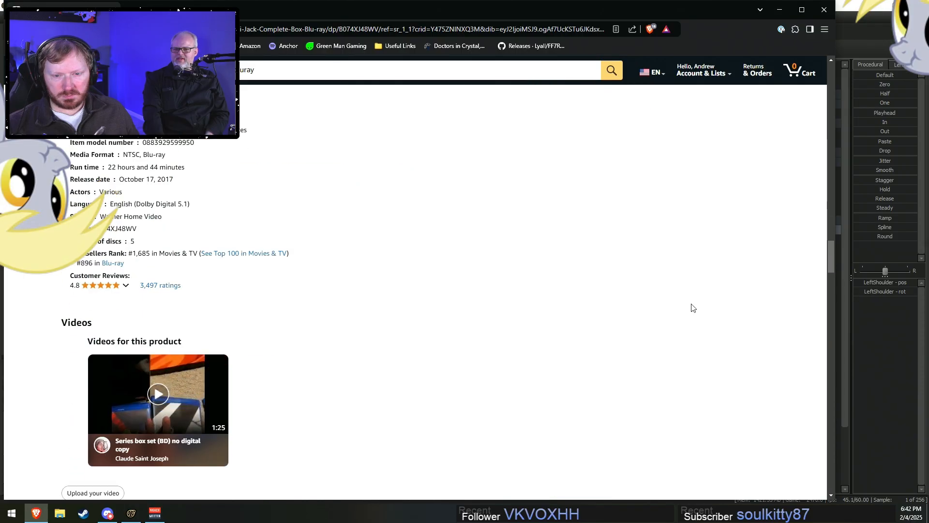
{"action": "scroll", "coordinate": [692, 307], "scroll_direction": "up", "scroll_amount": 2}
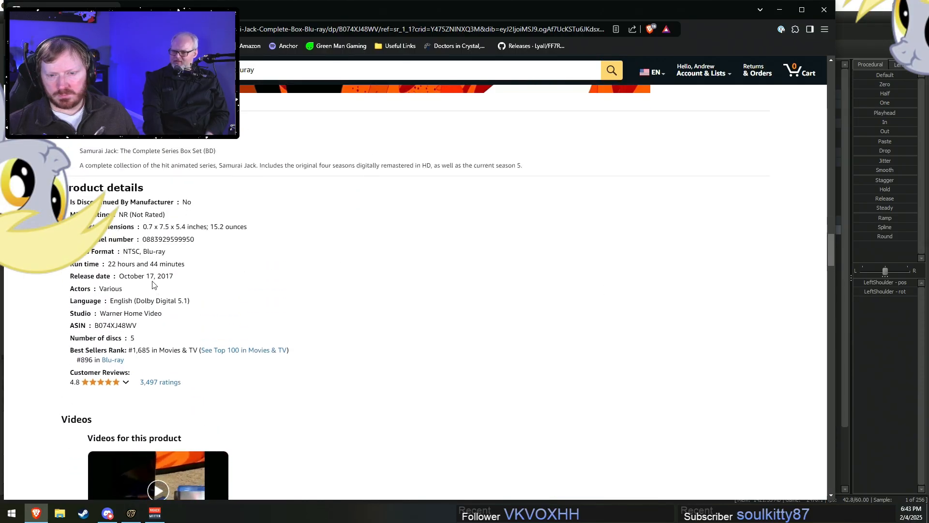
Examine the Samurai Jack Blu-ray's product details, edition prices and the description of its video and audio quality.
{"action": "left_click_drag", "start_coordinate": [108, 266], "coordinate": [136, 264]}
{"action": "left_click", "coordinate": [193, 267]}
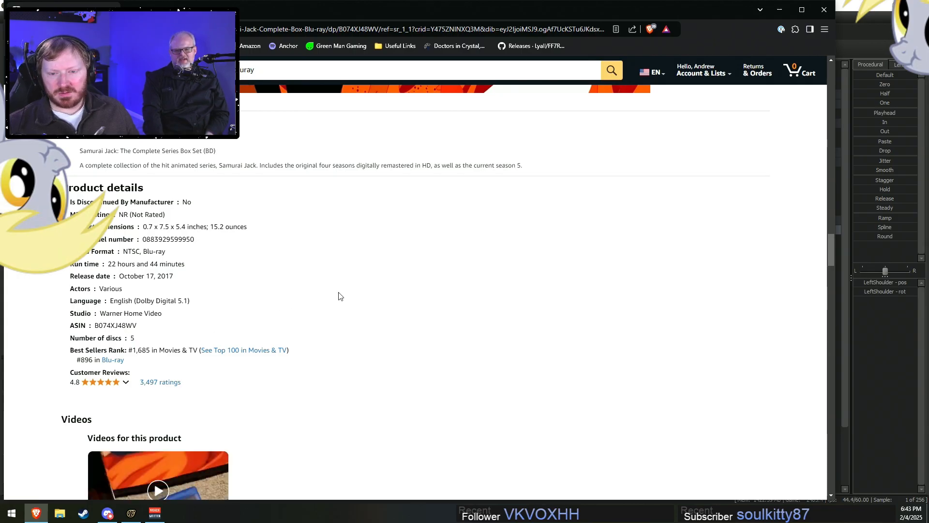
{"action": "scroll", "coordinate": [235, 292], "scroll_direction": "up", "scroll_amount": 20}
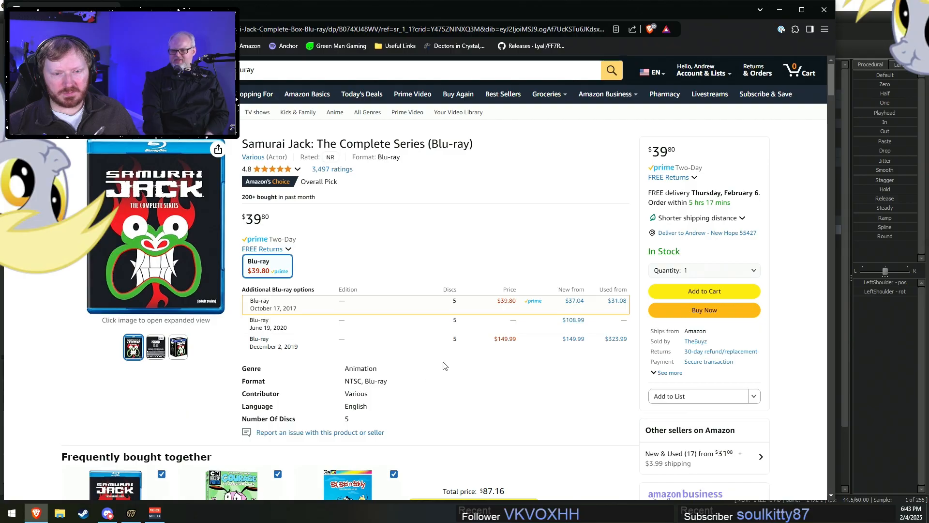
{"action": "scroll", "coordinate": [441, 365], "scroll_direction": "down", "scroll_amount": 20}
{"action": "scroll", "coordinate": [436, 328], "scroll_direction": "down", "scroll_amount": 8}
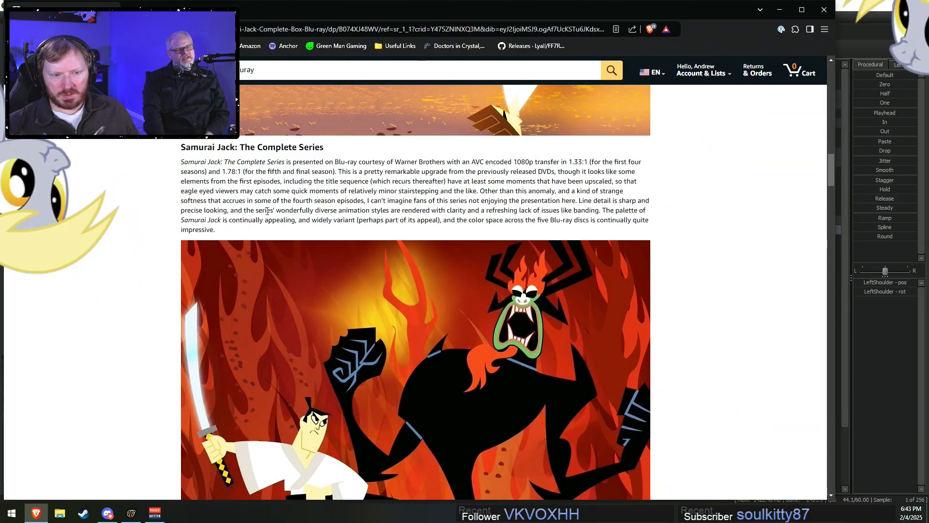
{"action": "left_click_drag", "start_coordinate": [499, 192], "coordinate": [368, 202]}
{"action": "left_click", "coordinate": [373, 205]}
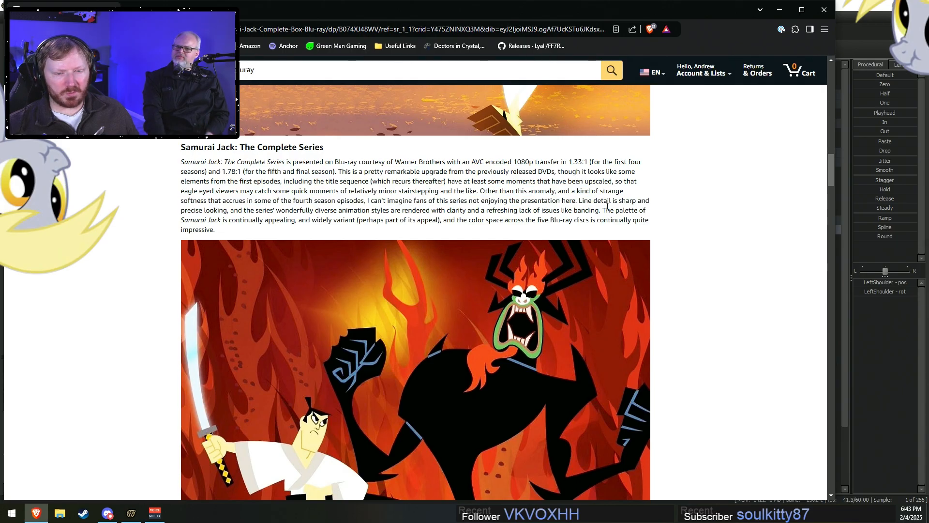
{"action": "scroll", "coordinate": [611, 208], "scroll_direction": "down", "scroll_amount": 12}
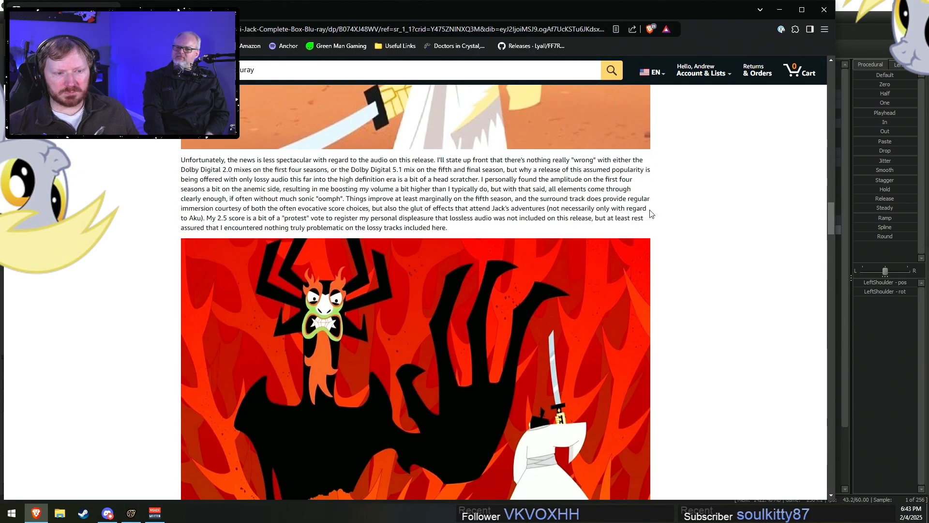
Read the Blu-ray's customer reviews, view the box set photos in the "Favorable Classic!" review, and return to Source Filmmaker.
{"action": "scroll", "coordinate": [471, 222], "scroll_direction": "down", "scroll_amount": 20}
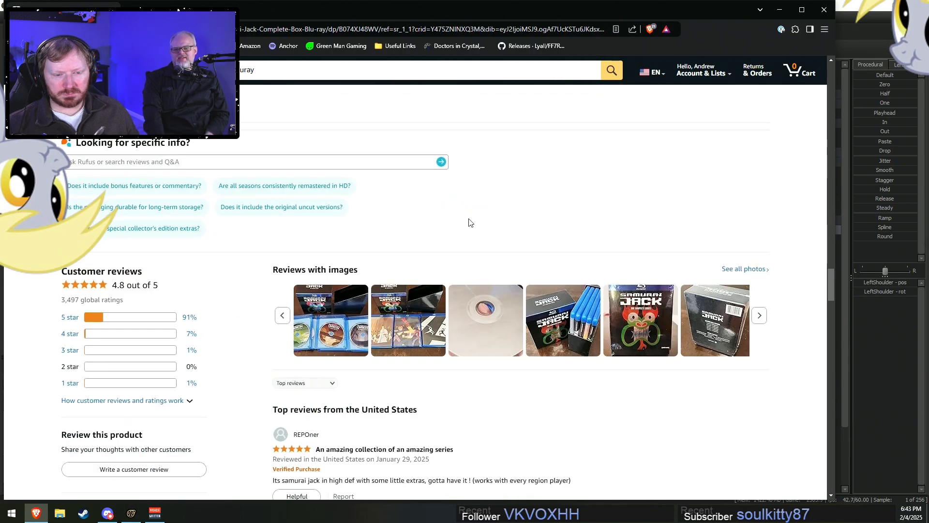
{"action": "scroll", "coordinate": [545, 233], "scroll_direction": "up", "scroll_amount": 5}
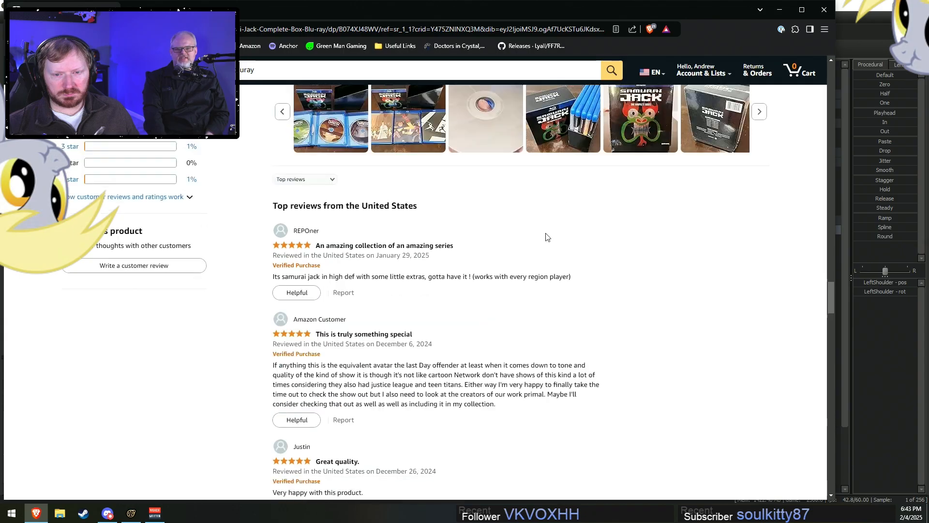
{"action": "scroll", "coordinate": [545, 234], "scroll_direction": "down", "scroll_amount": 6}
{"action": "scroll", "coordinate": [546, 238], "scroll_direction": "down", "scroll_amount": 1}
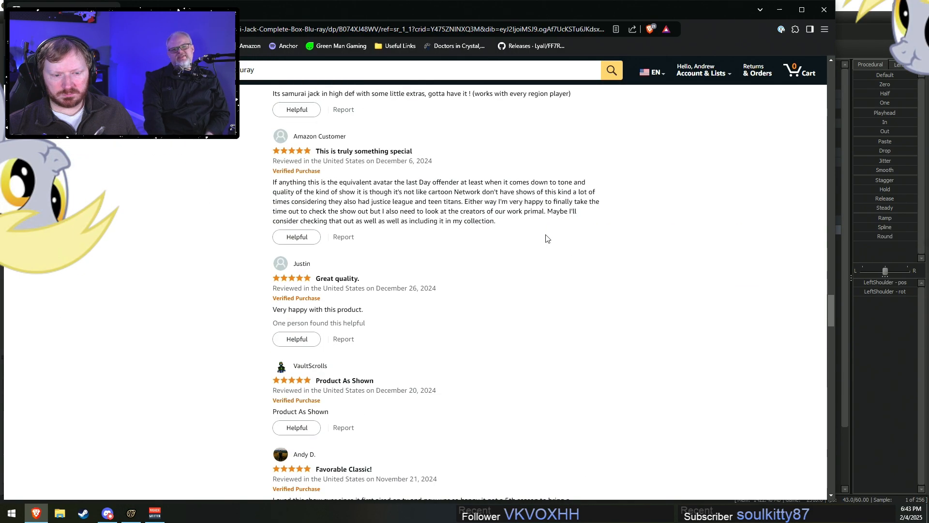
{"action": "scroll", "coordinate": [547, 238], "scroll_direction": "down", "scroll_amount": 3}
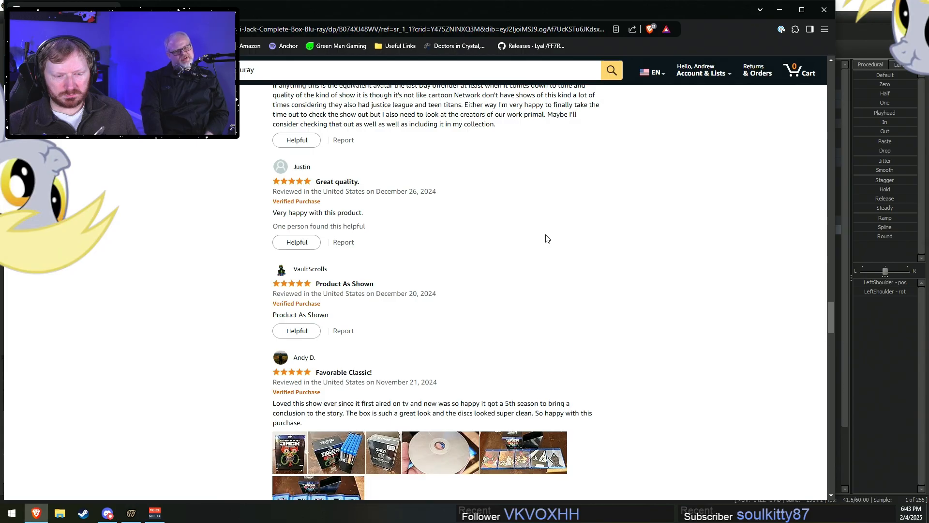
{"action": "scroll", "coordinate": [546, 238], "scroll_direction": "down", "scroll_amount": 3}
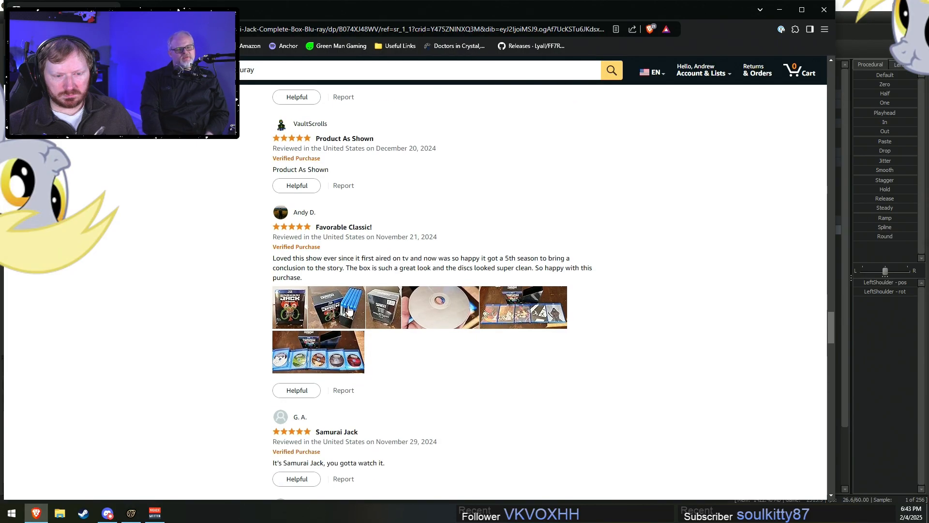
{"action": "left_click", "coordinate": [513, 320]}
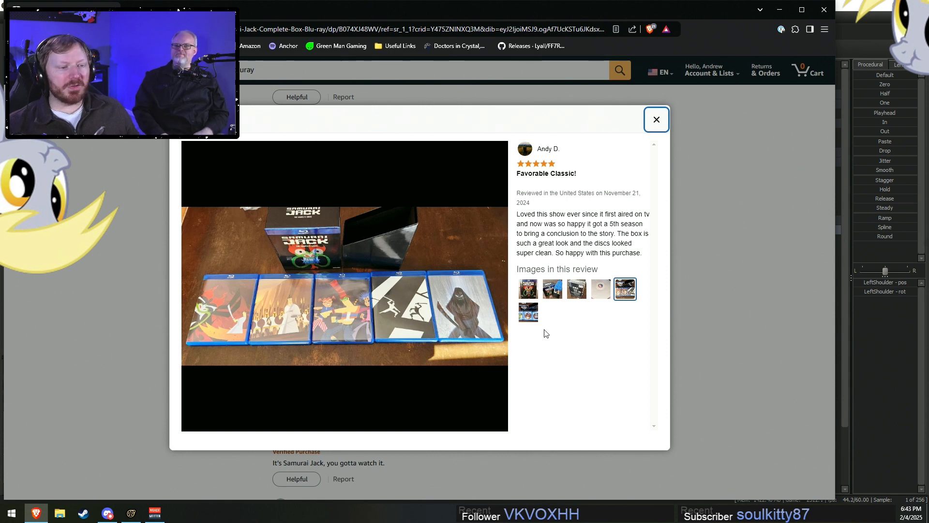
{"action": "left_click", "coordinate": [529, 291]}
{"action": "left_click", "coordinate": [553, 290]}
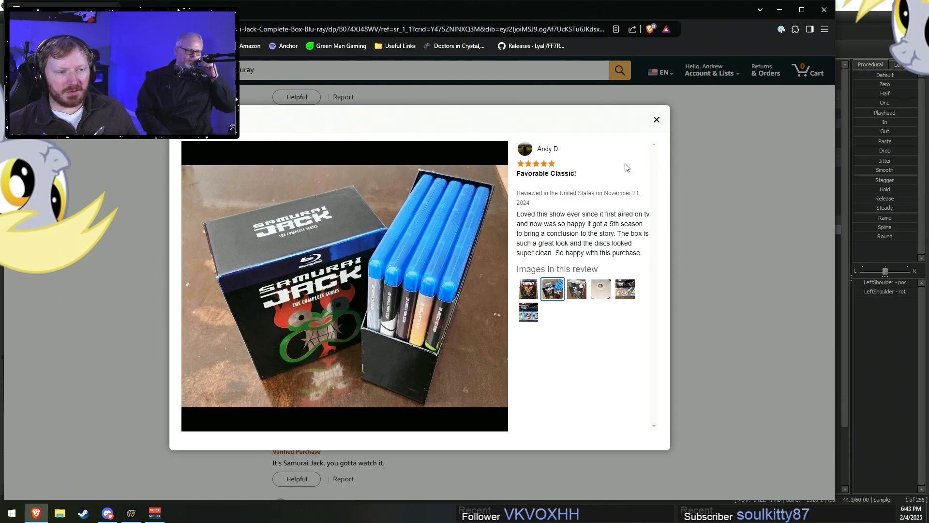
{"action": "left_click", "coordinate": [658, 118]}
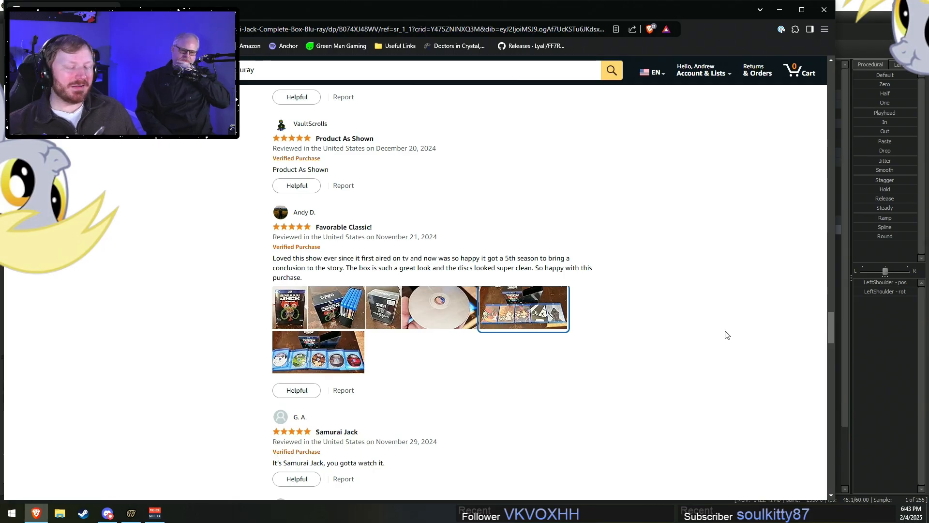
{"action": "left_click", "coordinate": [780, 12]}
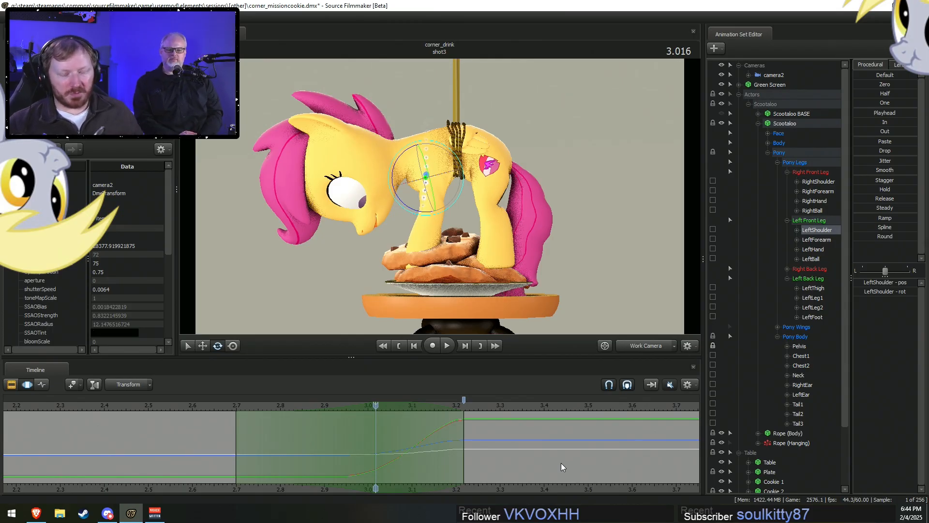
Switch back to the Amazon page, open the TheBuyz seller profile to examine its ratings and feedback, and return to Source Filmmaker.
{"action": "key", "text": "alt+Tab"}
{"action": "scroll", "coordinate": [664, 390], "scroll_direction": "up", "scroll_amount": 10}
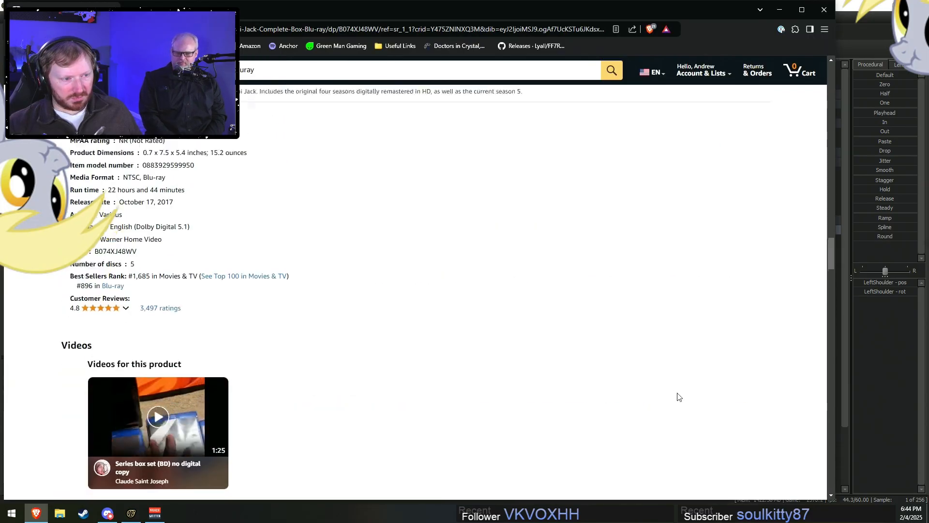
{"action": "scroll", "coordinate": [677, 397], "scroll_direction": "up", "scroll_amount": 15}
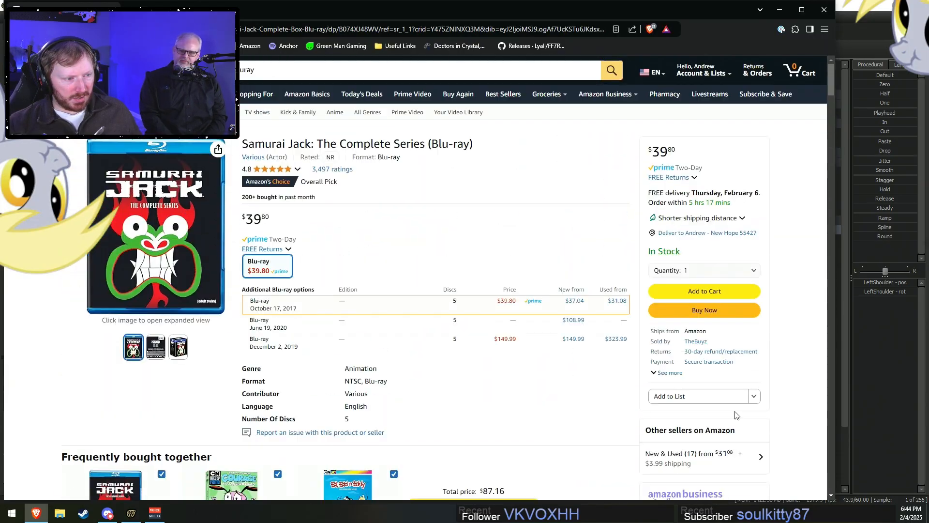
{"action": "scroll", "coordinate": [735, 415], "scroll_direction": "down", "scroll_amount": 5}
{"action": "scroll", "coordinate": [734, 387], "scroll_direction": "up", "scroll_amount": 3}
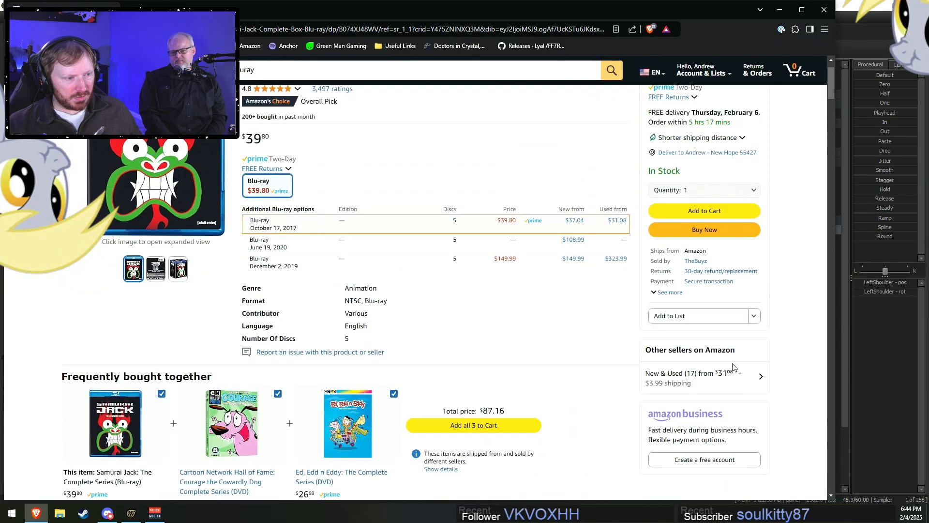
{"action": "scroll", "coordinate": [732, 366], "scroll_direction": "down", "scroll_amount": 1}
{"action": "left_click", "coordinate": [711, 226]}
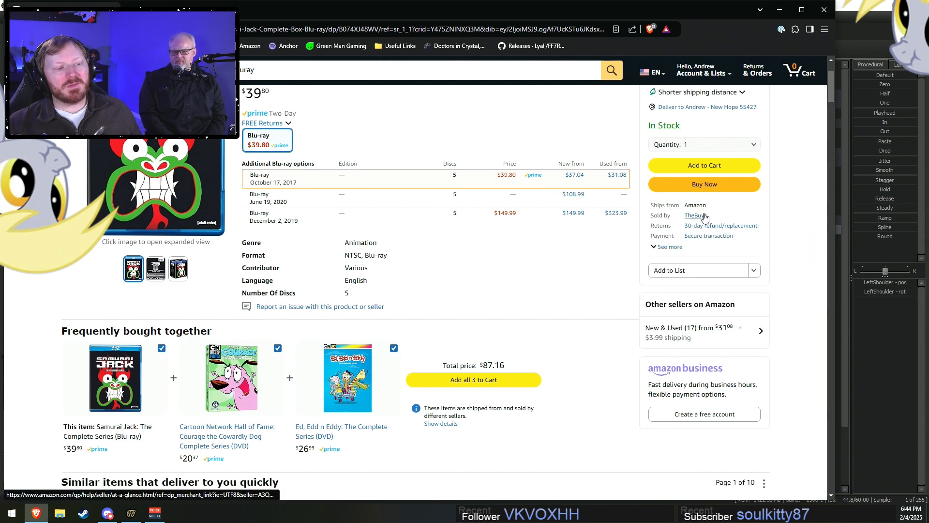
{"action": "left_click", "coordinate": [696, 215]}
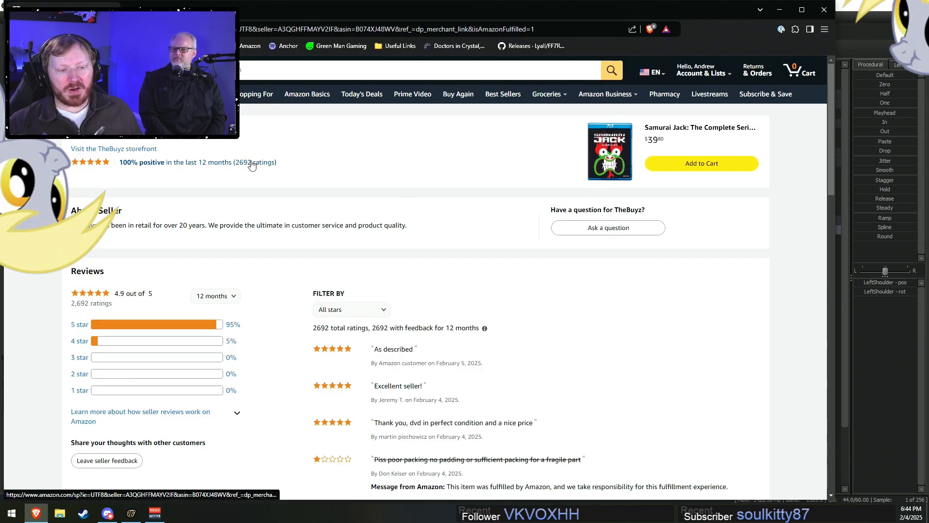
{"action": "scroll", "coordinate": [417, 236], "scroll_direction": "down", "scroll_amount": 3}
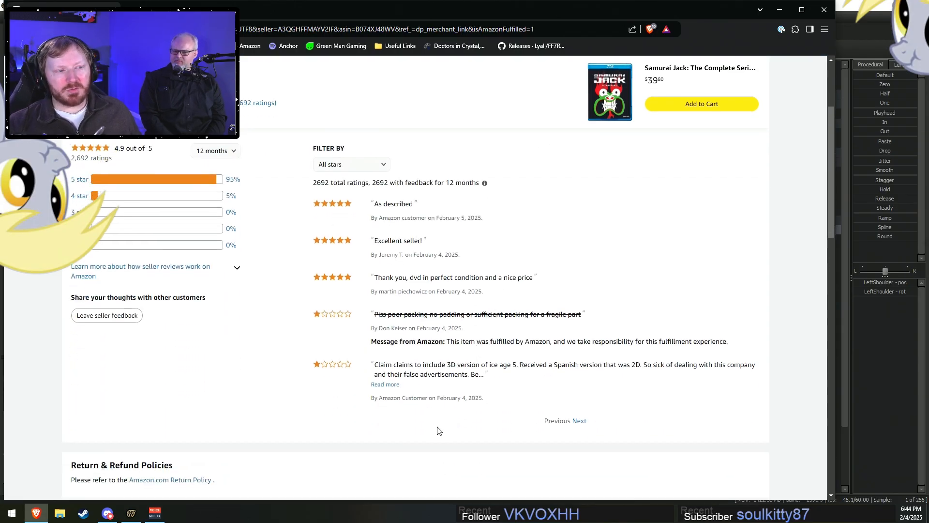
{"action": "scroll", "coordinate": [294, 214], "scroll_direction": "up", "scroll_amount": 3}
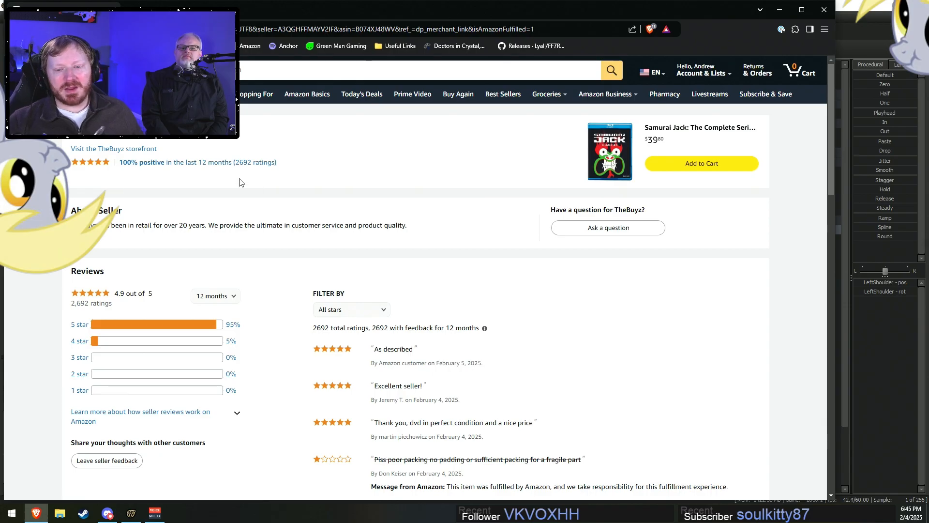
{"action": "scroll", "coordinate": [390, 245], "scroll_direction": "down", "scroll_amount": 5}
{"action": "scroll", "coordinate": [290, 235], "scroll_direction": "up", "scroll_amount": 3}
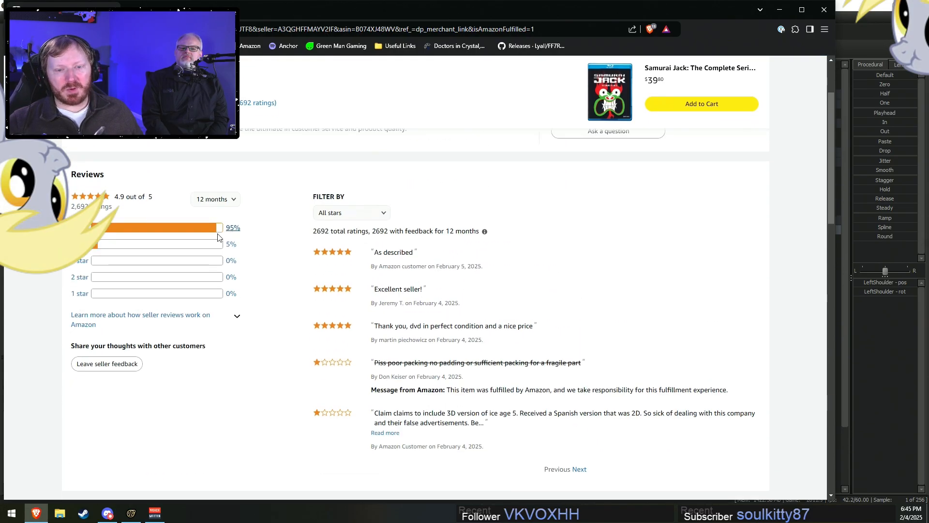
{"action": "left_click", "coordinate": [779, 9]}
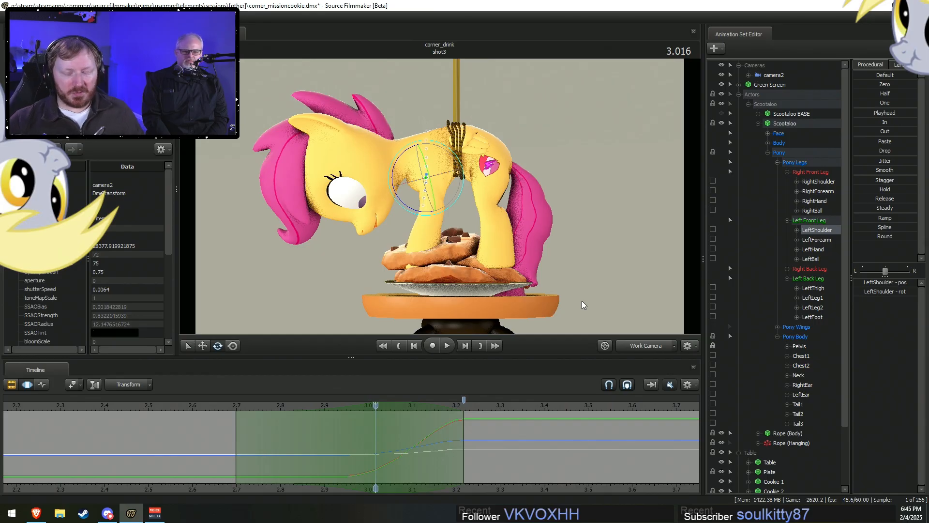
{"action": "left_click", "coordinate": [237, 405]}
{"action": "left_click_drag", "start_coordinate": [239, 405], "coordinate": [376, 440]}
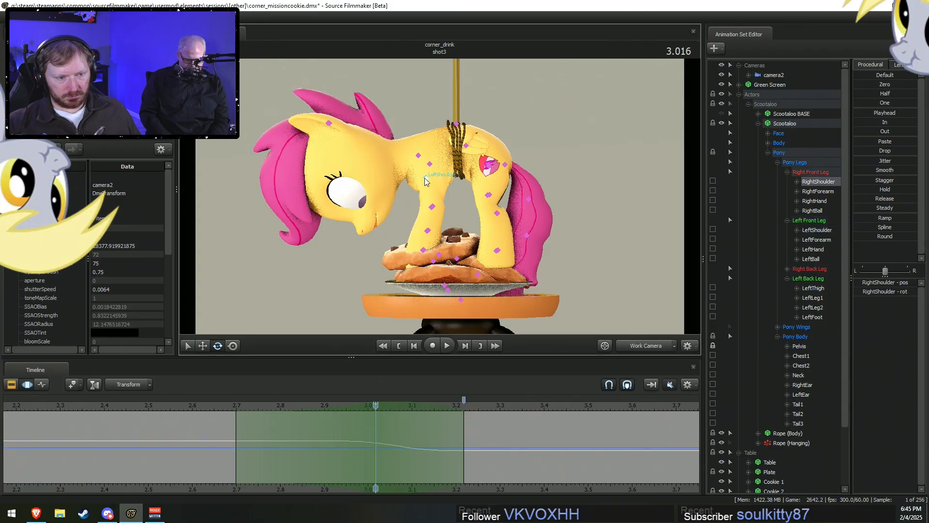
{"action": "key", "text": "e"}
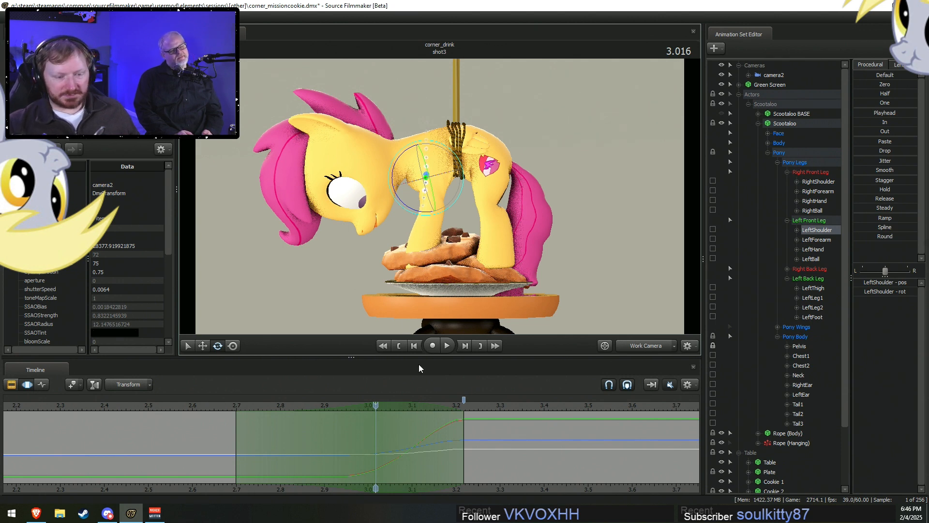
{"action": "mouse_move", "coordinate": [377, 437]}
{"action": "left_mouse_down"}
{"action": "mouse_move", "coordinate": [411, 437]}
{"action": "mouse_move", "coordinate": [356, 437]}
{"action": "mouse_move", "coordinate": [452, 433]}
{"action": "left_mouse_up"}
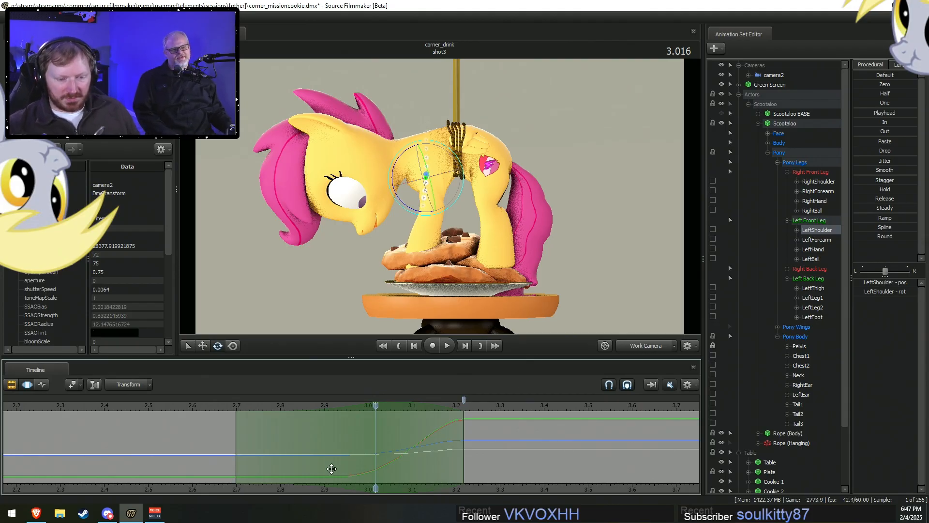
{"action": "left_click", "coordinate": [207, 406]}
{"action": "left_click", "coordinate": [375, 405]}
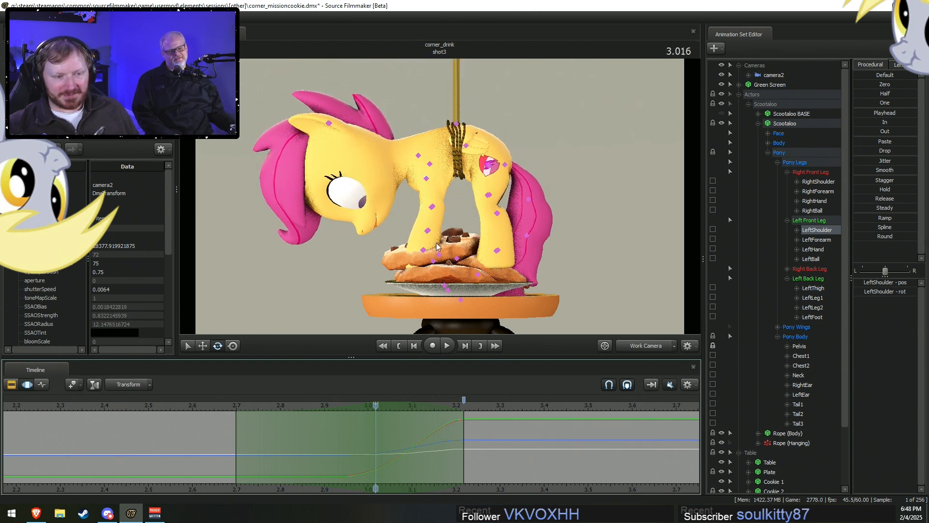
Turn the Work Camera around Scootaloo, select LeftHand and LeftBall, and try rotating the left front hoof up off the cookies.
{"action": "mouse_move", "coordinate": [414, 209]}
{"action": "left_mouse_down"}
{"action": "mouse_move", "coordinate": [405, 201]}
{"action": "mouse_move", "coordinate": [411, 184]}
{"action": "mouse_move", "coordinate": [389, 197]}
{"action": "mouse_move", "coordinate": [442, 210]}
{"action": "left_mouse_up"}
{"action": "left_click", "coordinate": [413, 201], "text": "ctrl"}
{"action": "left_click_drag", "start_coordinate": [365, 224], "coordinate": [422, 241], "text": "ctrl"}
{"action": "left_click_drag", "start_coordinate": [437, 195], "coordinate": [438, 201]}
{"action": "key", "text": "shift"}
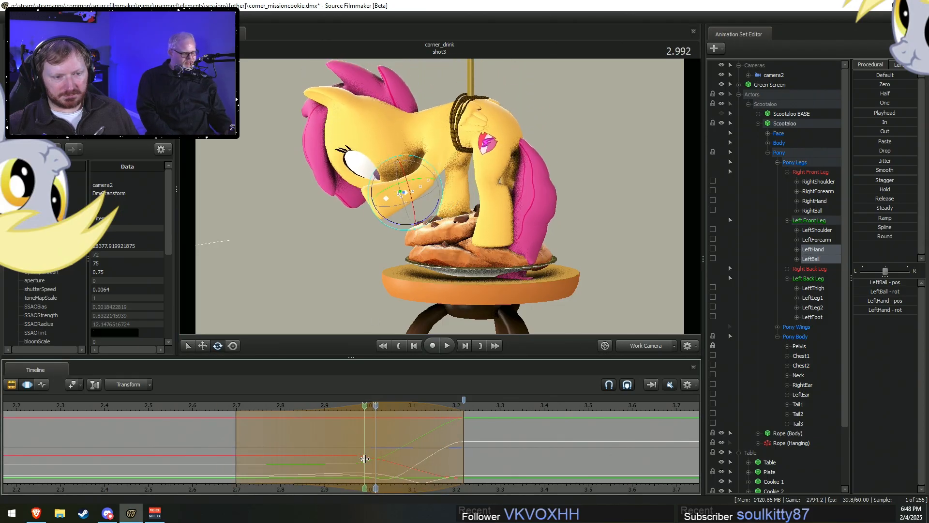
Play back the landing from about 2.68 and undo the last changes to the left front hoof.
{"action": "left_click", "coordinate": [216, 410]}
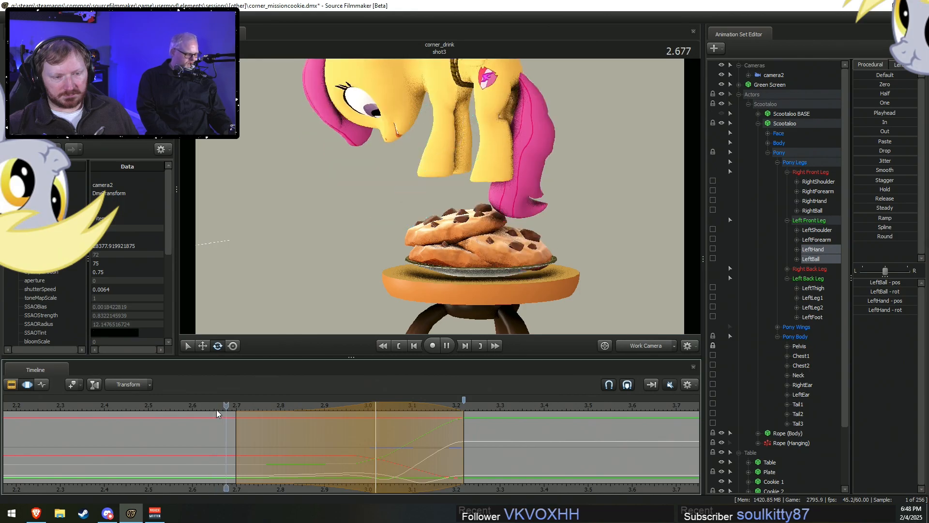
{"action": "key", "text": "space"}
{"action": "key", "text": "space"}
{"action": "key", "text": "ctrl+z"}
{"action": "key", "text": "ctrl+z"}
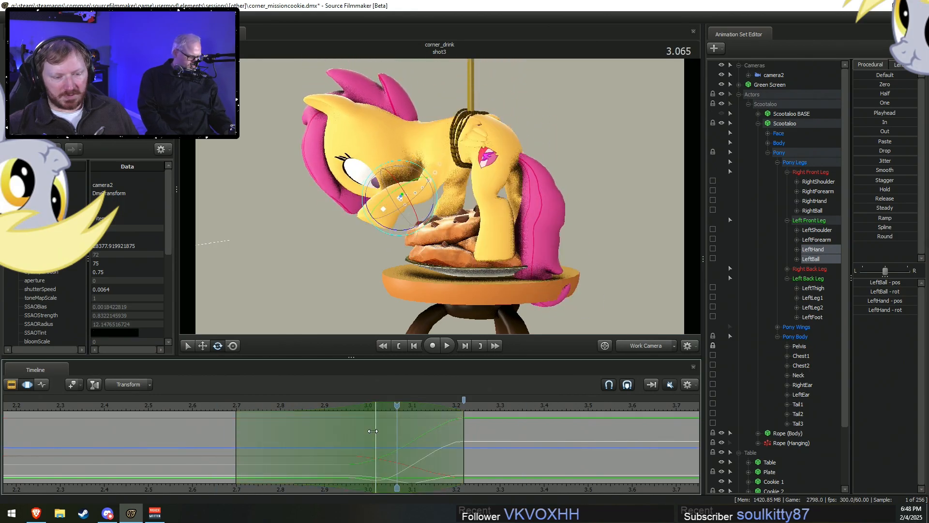
{"action": "mouse_move", "coordinate": [396, 409]}
{"action": "left_mouse_down"}
{"action": "mouse_move", "coordinate": [375, 410]}
{"action": "mouse_move", "coordinate": [396, 411]}
{"action": "left_mouse_up"}
{"action": "left_click_drag", "start_coordinate": [375, 433], "coordinate": [330, 436]}
{"action": "key", "text": "ctrl+z"}
{"action": "key", "text": "ctrl+y"}
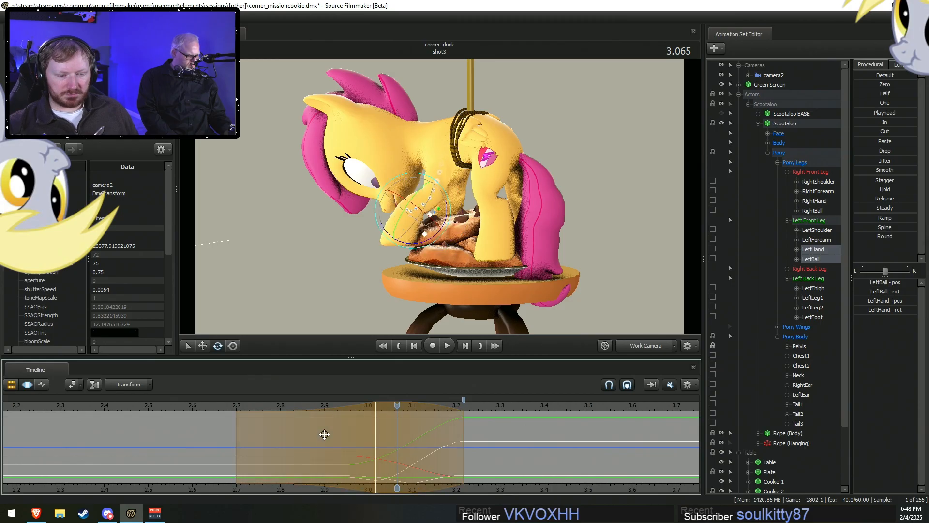
{"action": "key", "text": "ctrl+z"}
Widen the time selection to run from about 2.48 to 3.2 and peak at about 3.05, with the playhead at 3.050.
{"action": "key", "text": "shift"}
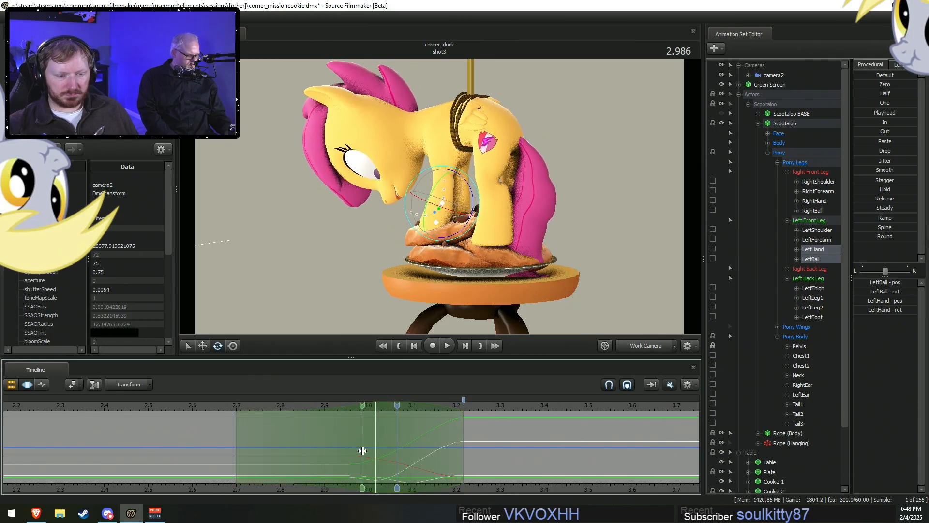
{"action": "scroll", "coordinate": [252, 455], "scroll_direction": "down", "scroll_amount": 3}
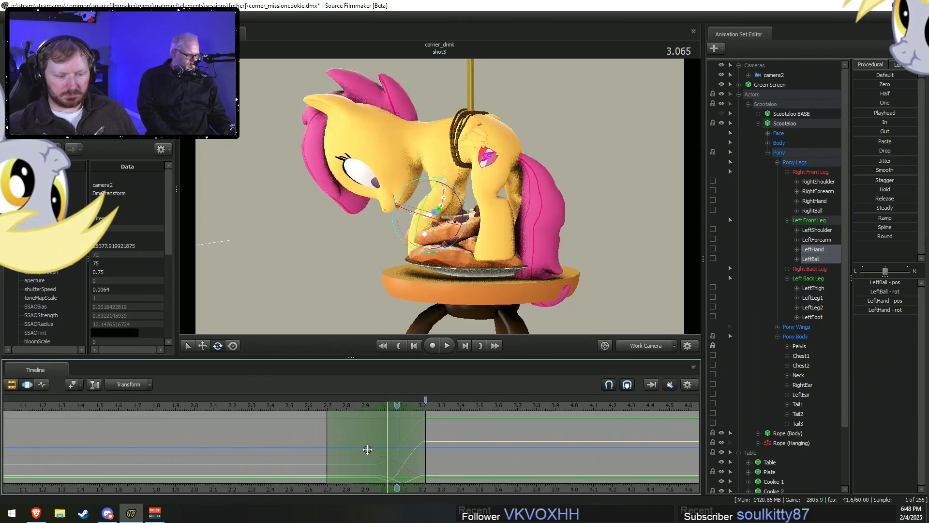
{"action": "left_click_drag", "start_coordinate": [329, 445], "coordinate": [286, 447]}
{"action": "left_click_drag", "start_coordinate": [386, 449], "coordinate": [414, 440]}
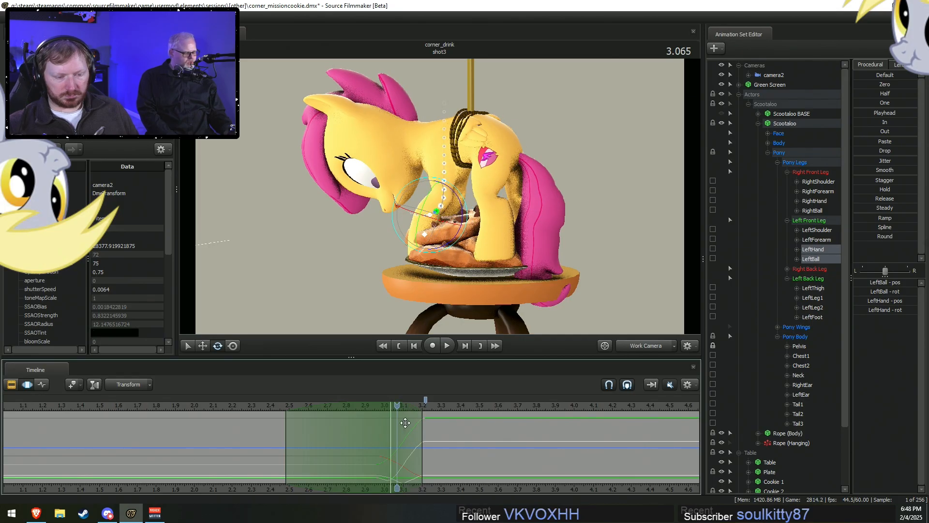
{"action": "left_click_drag", "start_coordinate": [391, 422], "coordinate": [394, 423]}
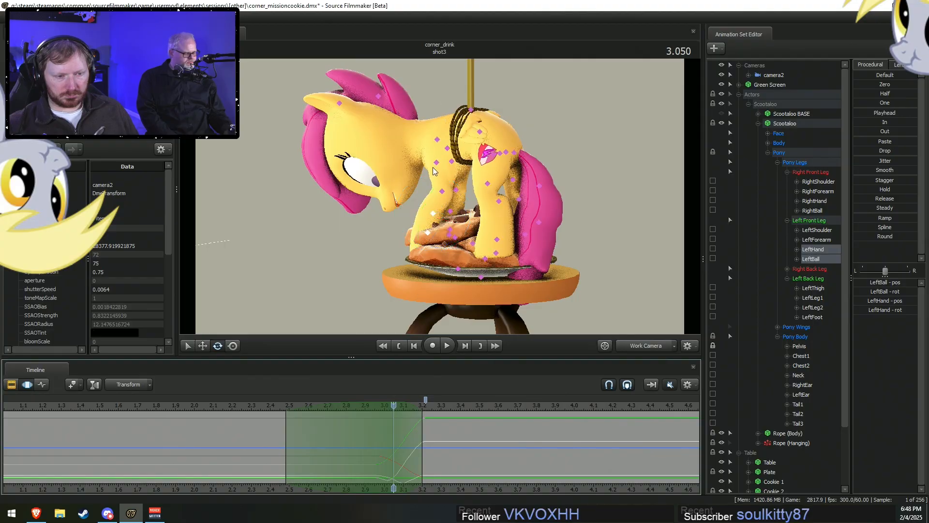
Select LeftShoulder, try rotating the left front leg forward off the cookies, and play back the landing.
{"action": "left_click", "coordinate": [435, 163]}
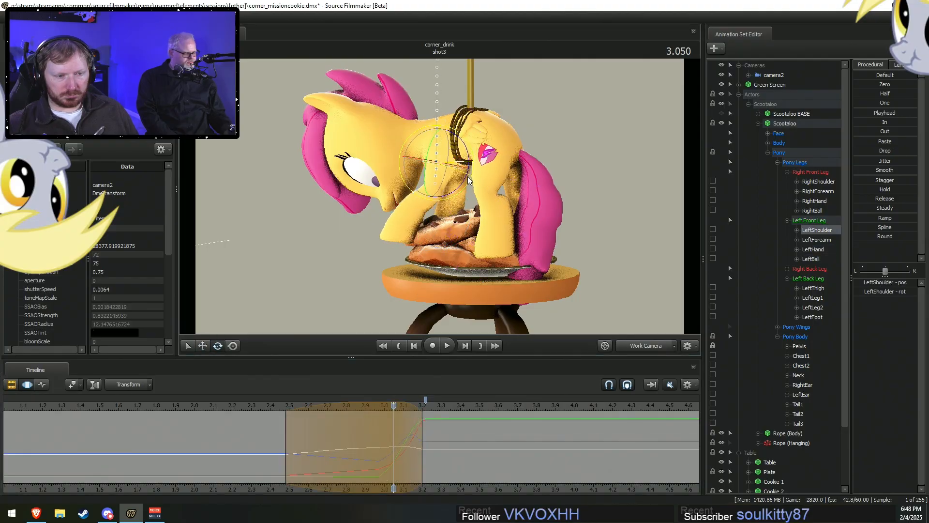
{"action": "left_click_drag", "start_coordinate": [469, 174], "coordinate": [457, 193]}
{"action": "key", "text": "space"}
{"action": "key", "text": "space"}
{"action": "key", "text": "shift"}
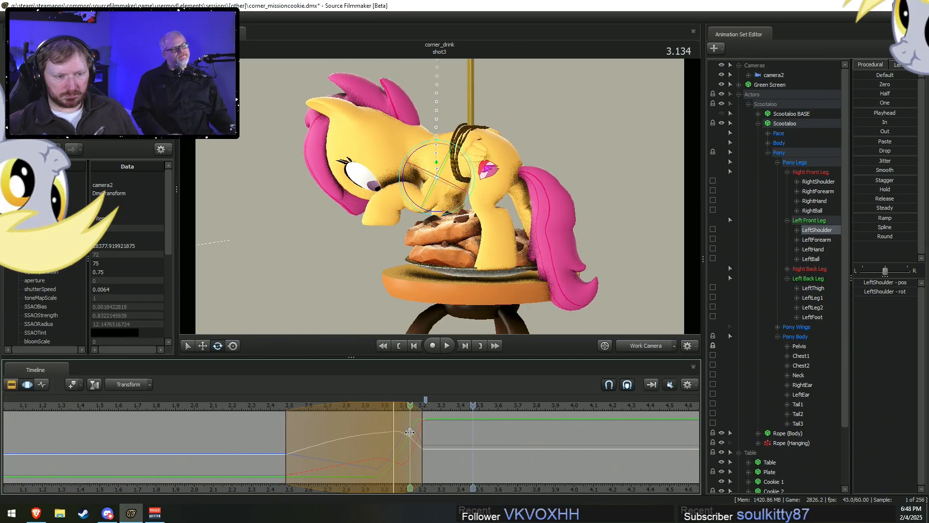
Return the playhead to 3.050 and narrow the time selection to run from about 2.88 to 3.22.
{"action": "left_click", "coordinate": [396, 435]}
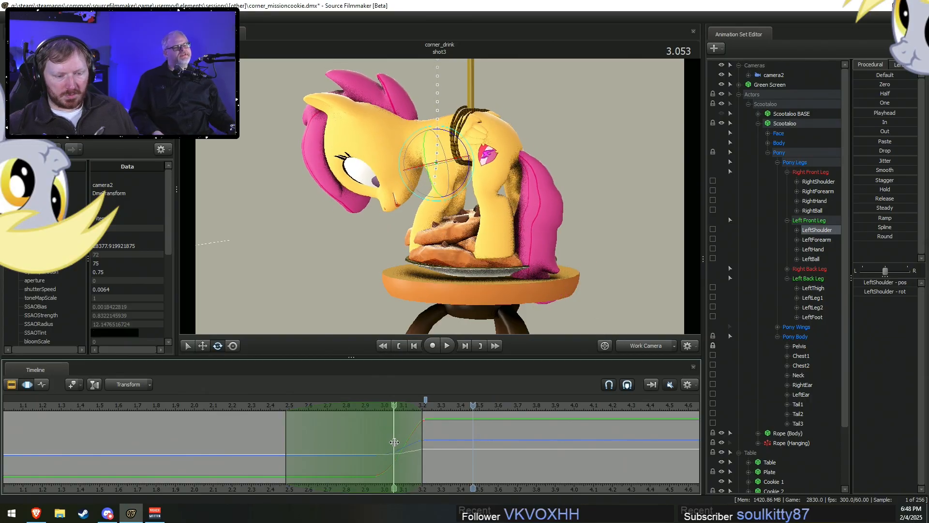
{"action": "left_click", "coordinate": [394, 442]}
{"action": "scroll", "coordinate": [395, 442], "scroll_direction": "up", "scroll_amount": 3, "text": "shift"}
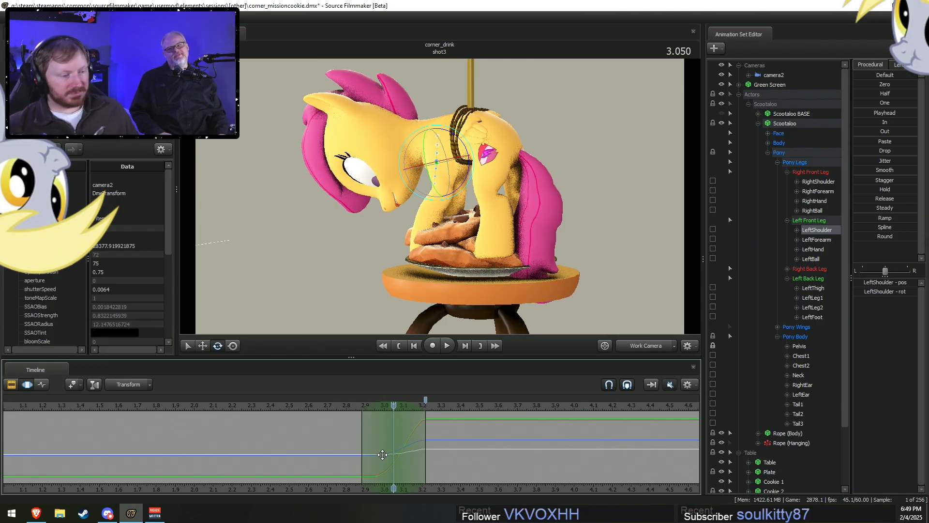
{"action": "key", "text": "shift"}
{"action": "key", "text": "shift"}
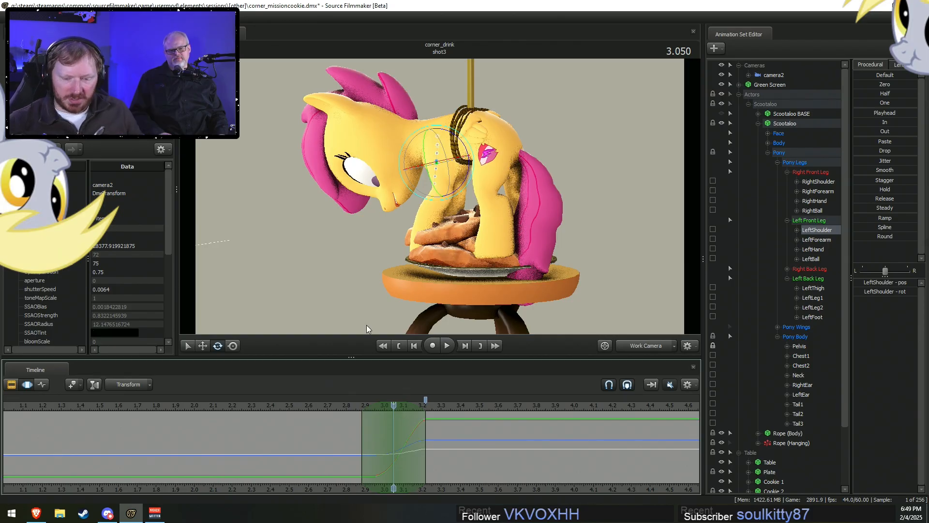
Switch to the Brave browser, search the web for "hobby lobby", and open the Hobby Lobby store site.
{"action": "left_click", "coordinate": [36, 512]}
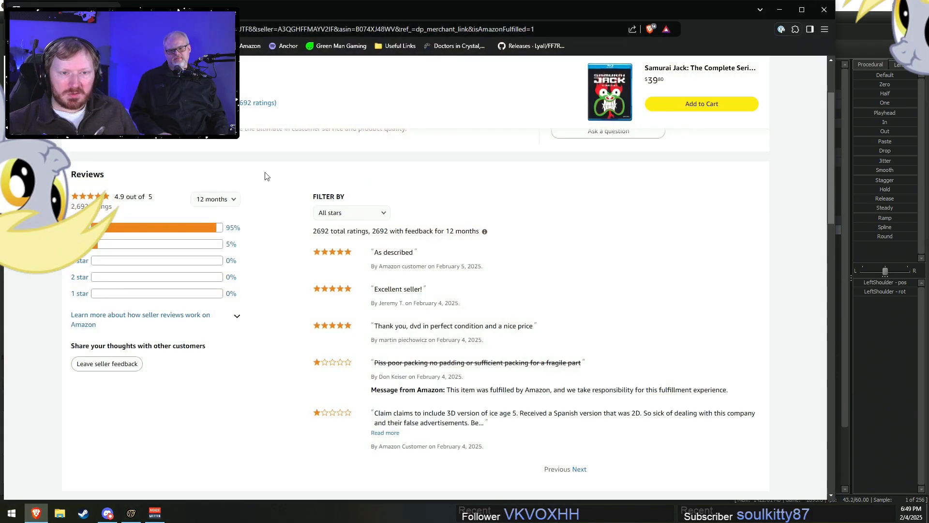
{"action": "left_click", "coordinate": [356, 30]}
{"action": "type", "text": "hobby lobby"}
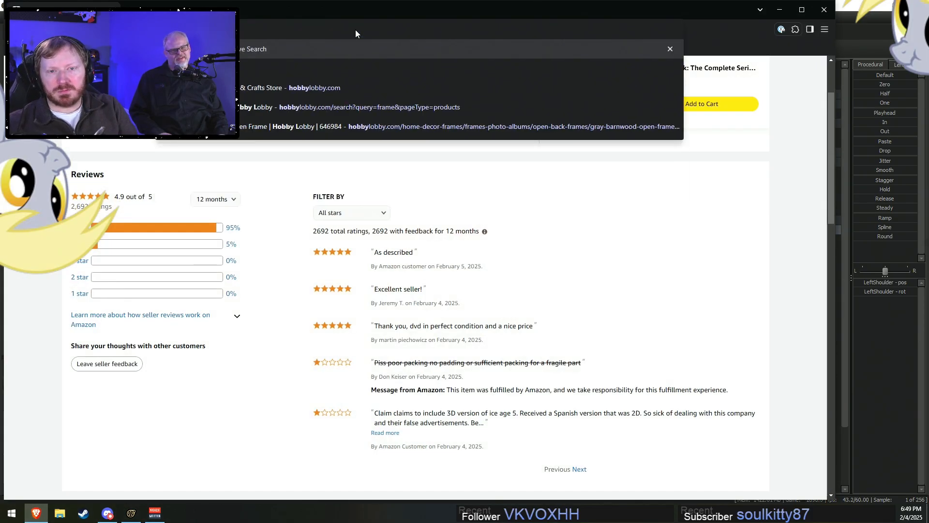
{"action": "key", "text": "Return"}
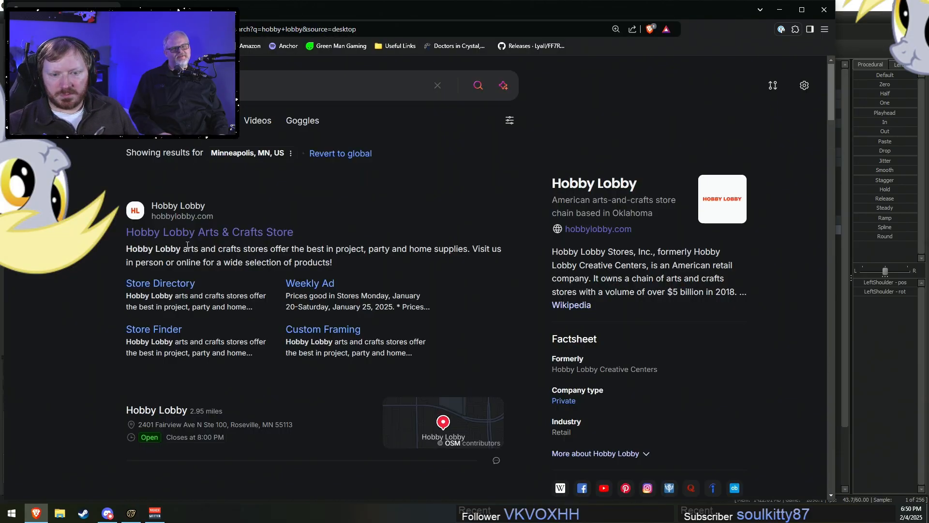
{"action": "left_click", "coordinate": [365, 247]}
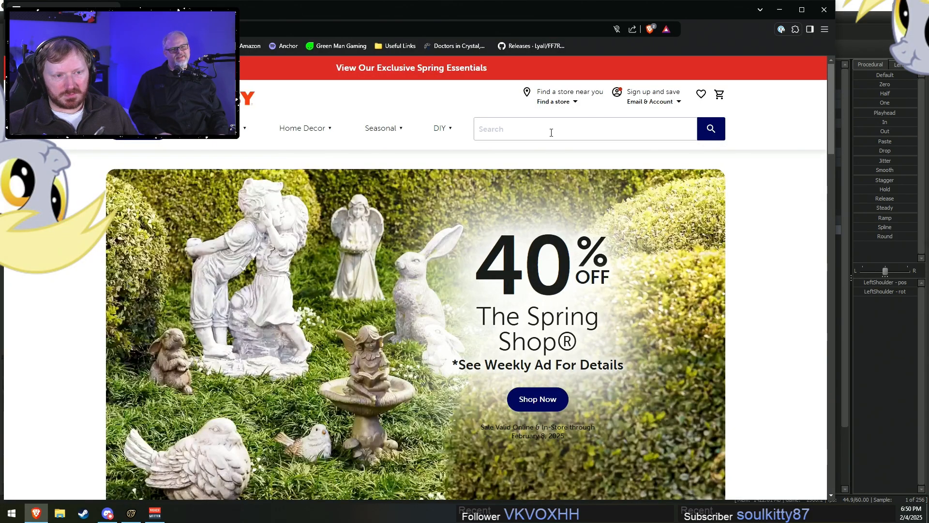
Search the Hobby Lobby store for "goku" and look through the product results.
{"action": "type", "text": "goku"}
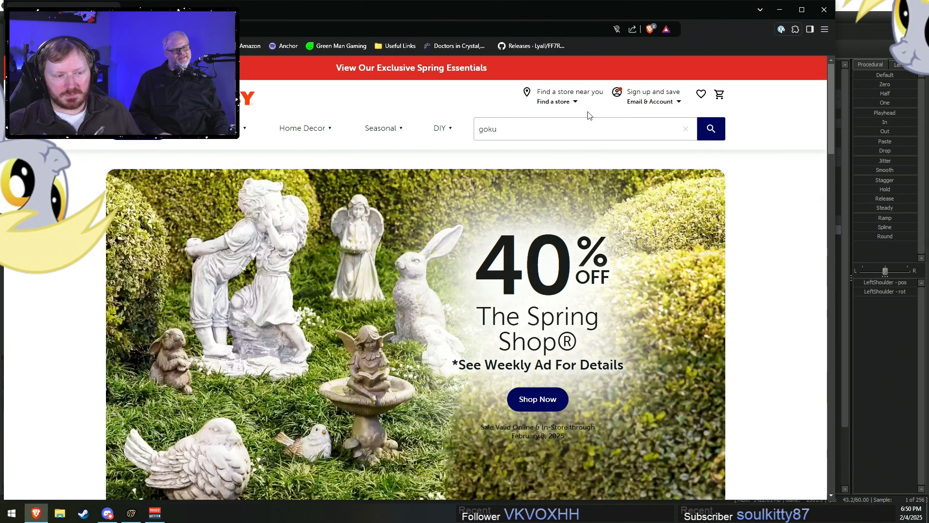
{"action": "key", "text": "Return"}
{"action": "scroll", "coordinate": [629, 245], "scroll_direction": "down", "scroll_amount": 5}
{"action": "scroll", "coordinate": [629, 244], "scroll_direction": "up", "scroll_amount": 1}
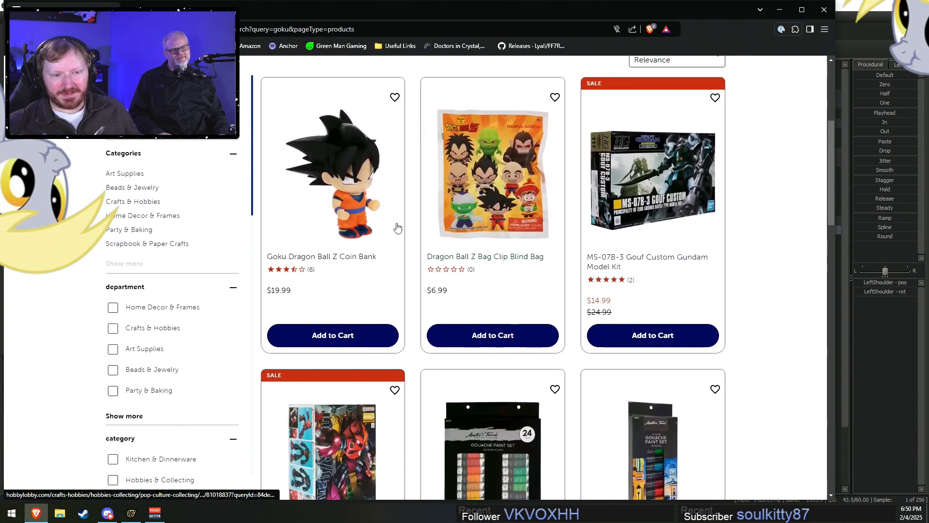
Open the Goku Dragon Ball Z Coin Bank product and view its back and front pictures.
{"action": "left_click", "coordinate": [344, 199]}
{"action": "scroll", "coordinate": [380, 230], "scroll_direction": "down", "scroll_amount": 4}
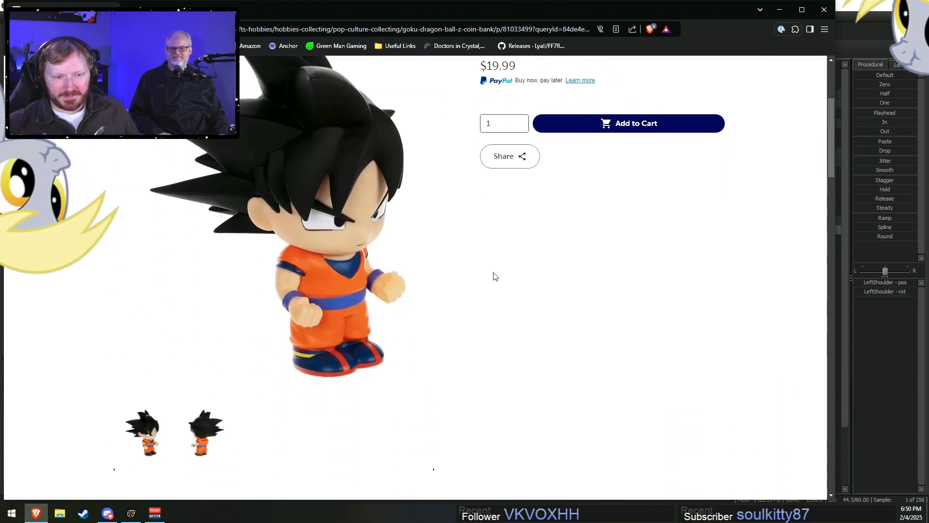
{"action": "left_click", "coordinate": [206, 433]}
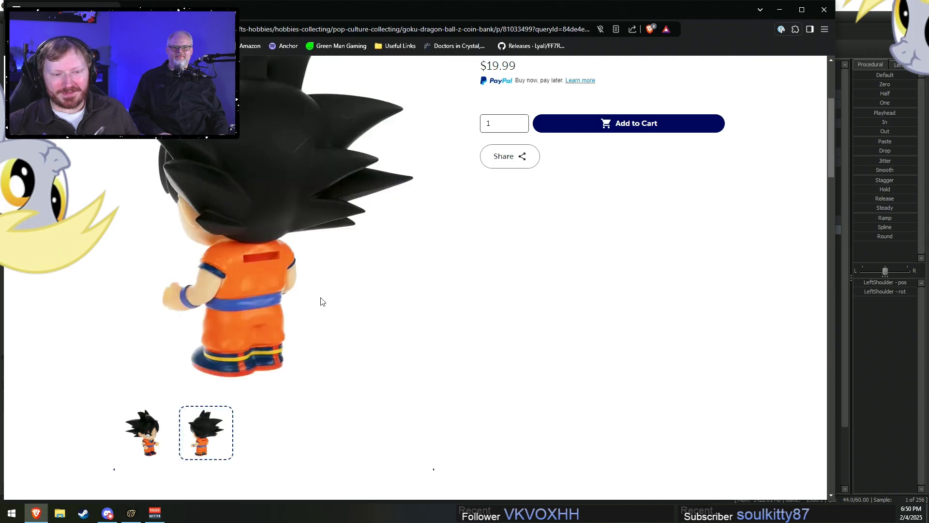
{"action": "left_click", "coordinate": [163, 425]}
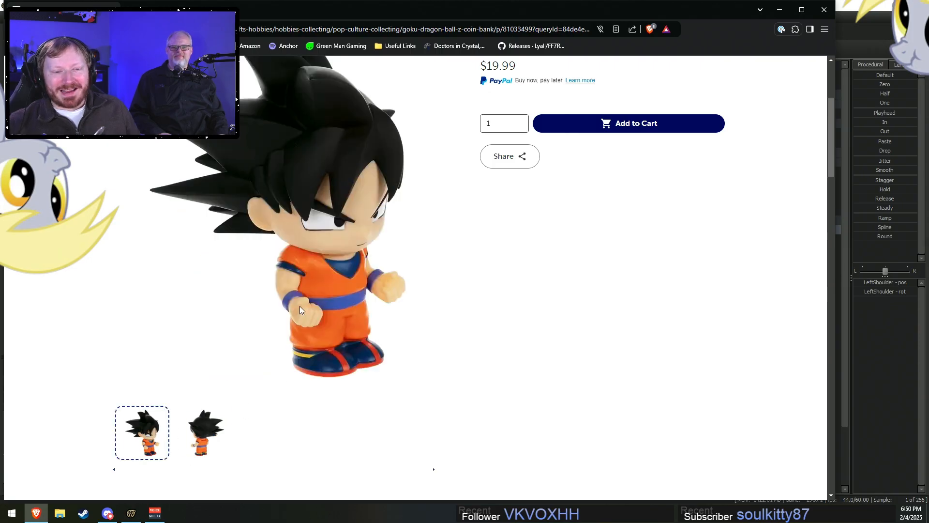
Examine the Goku coin bank's image and listed height on the product page, and switch back to Source Filmmaker.
{"action": "scroll", "coordinate": [537, 324], "scroll_direction": "up", "scroll_amount": 3}
{"action": "scroll", "coordinate": [539, 323], "scroll_direction": "down", "scroll_amount": 7}
{"action": "scroll", "coordinate": [575, 358], "scroll_direction": "down", "scroll_amount": 4}
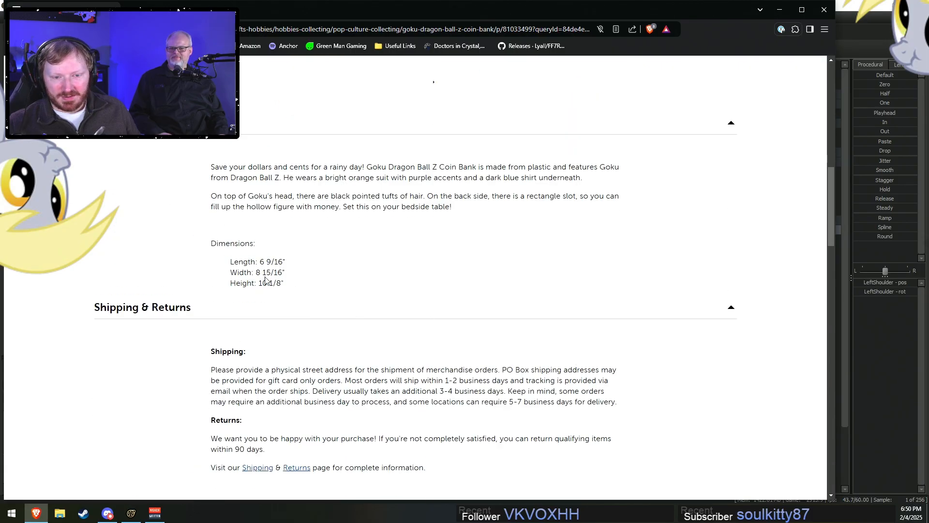
{"action": "left_click_drag", "start_coordinate": [262, 283], "coordinate": [300, 288]}
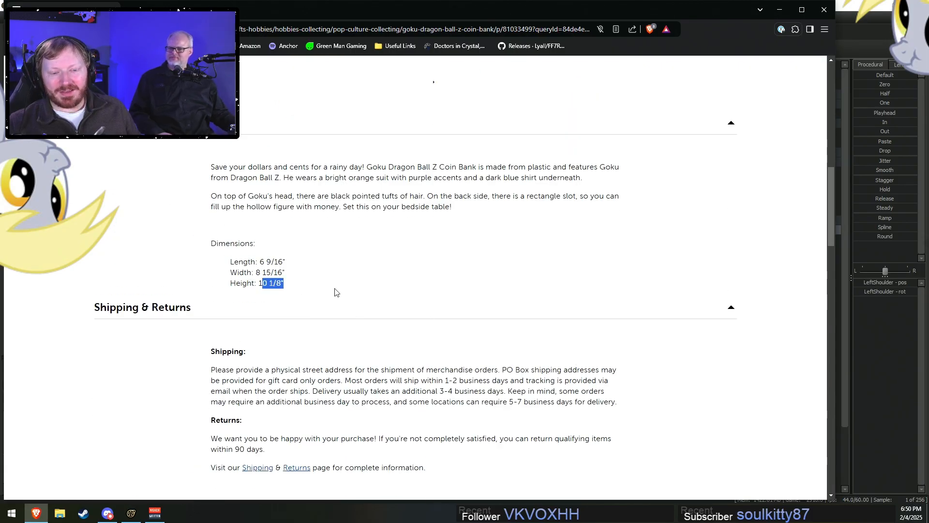
{"action": "left_click", "coordinate": [289, 286]}
{"action": "scroll", "coordinate": [371, 154], "scroll_direction": "up", "scroll_amount": 10}
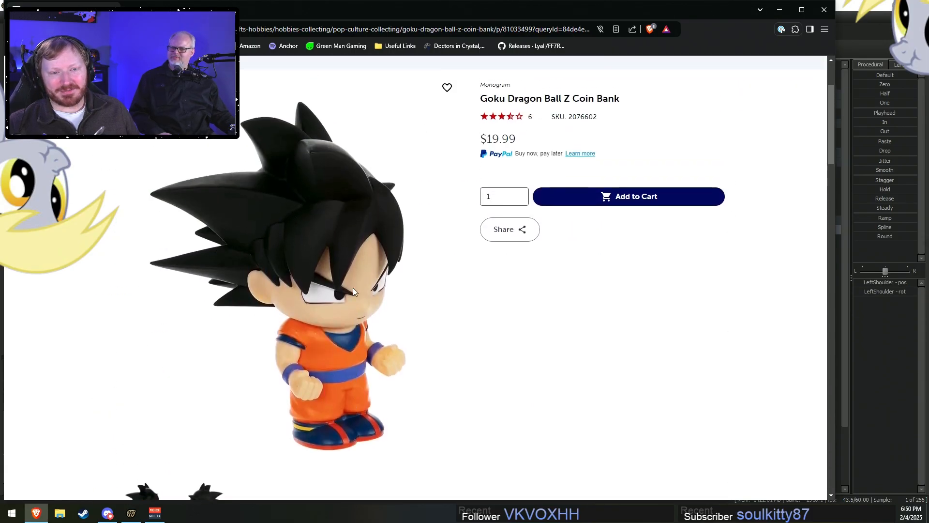
{"action": "scroll", "coordinate": [370, 154], "scroll_direction": "down", "scroll_amount": 2}
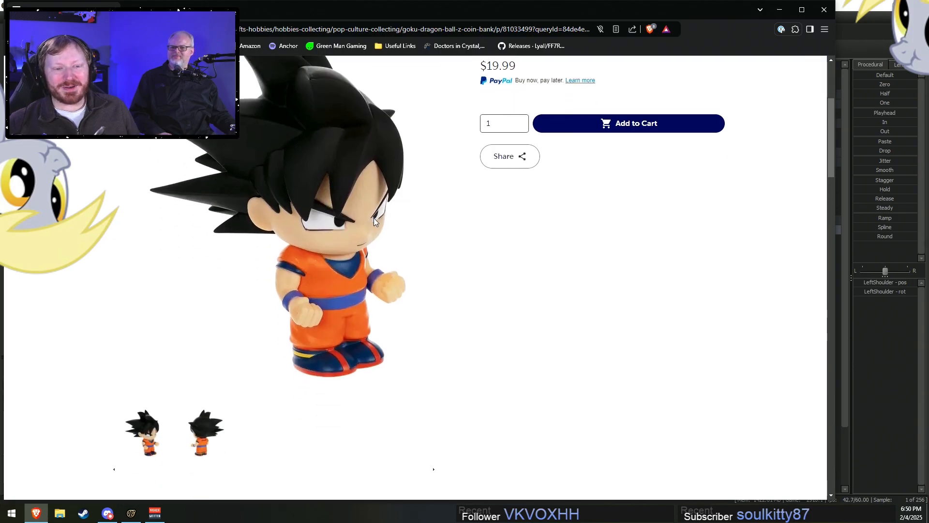
{"action": "left_click", "coordinate": [781, 12]}
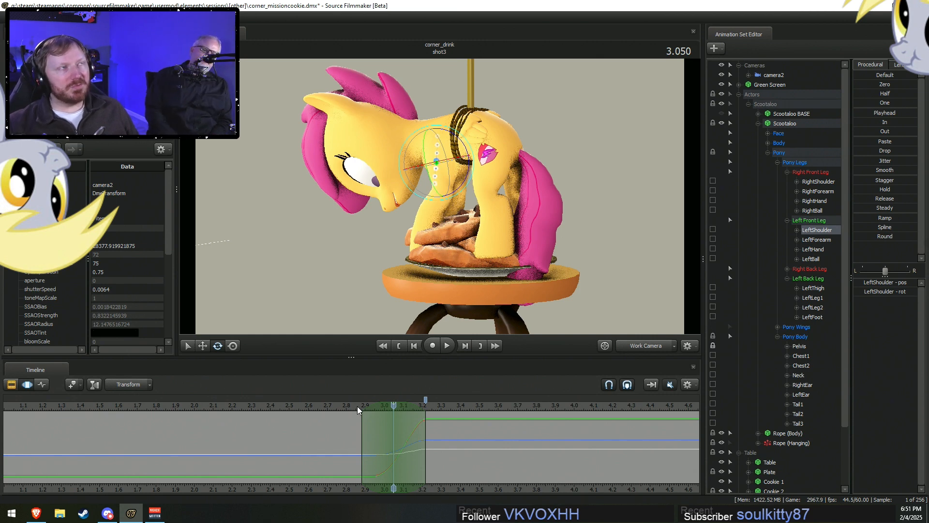
Try rotating Scootaloo's left shoulder forward at 3.050 seconds to lift the front leg off the cookies, and undo the rotation.
{"action": "left_click_drag", "start_coordinate": [357, 405], "coordinate": [393, 423]}
{"action": "key", "text": "ctrl"}
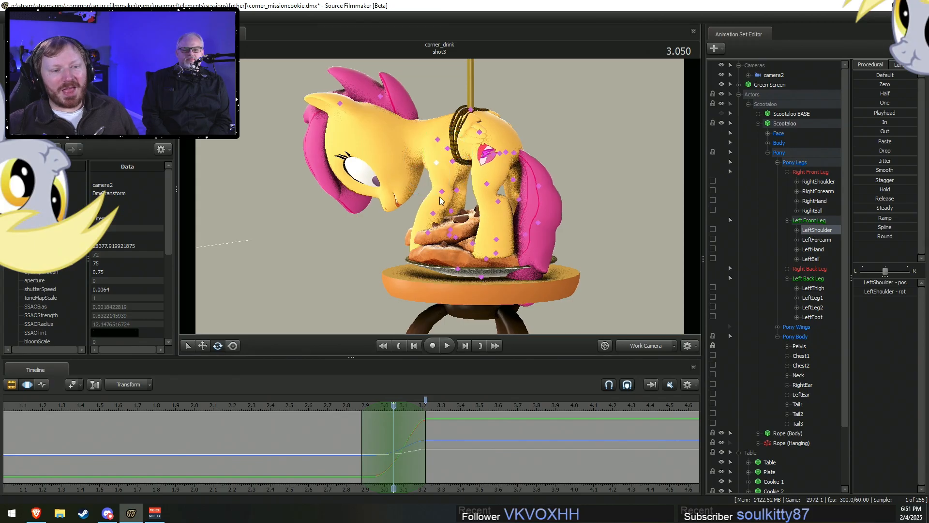
{"action": "left_click_drag", "start_coordinate": [474, 159], "coordinate": [475, 169]}
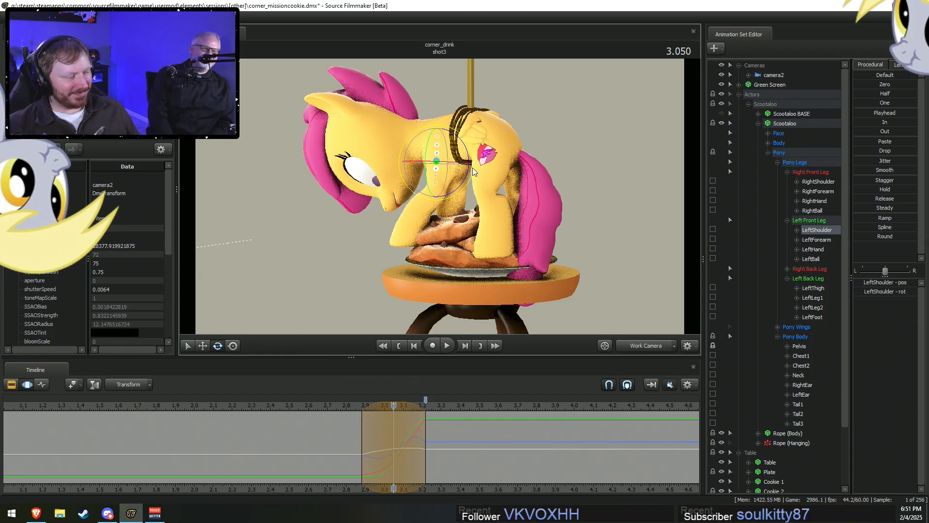
{"action": "left_click_drag", "start_coordinate": [393, 430], "coordinate": [395, 407]}
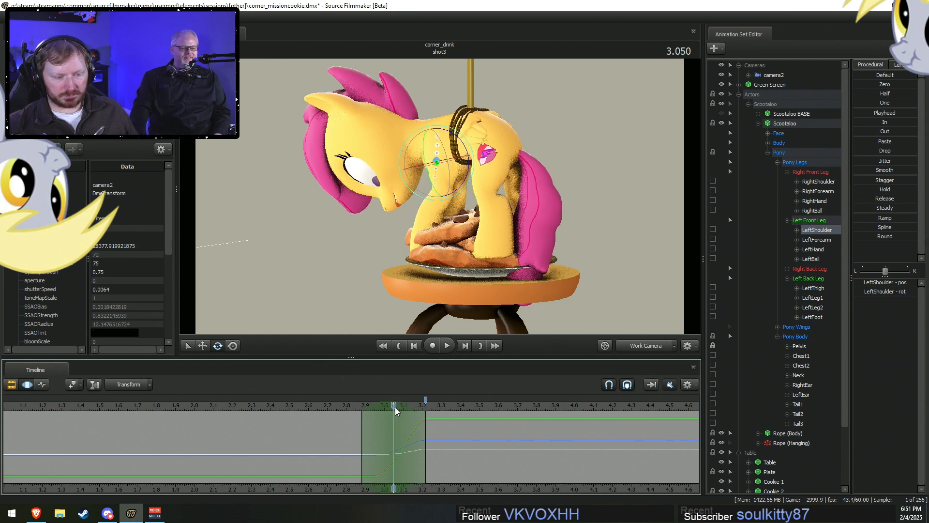
{"action": "key", "text": "ctrl"}
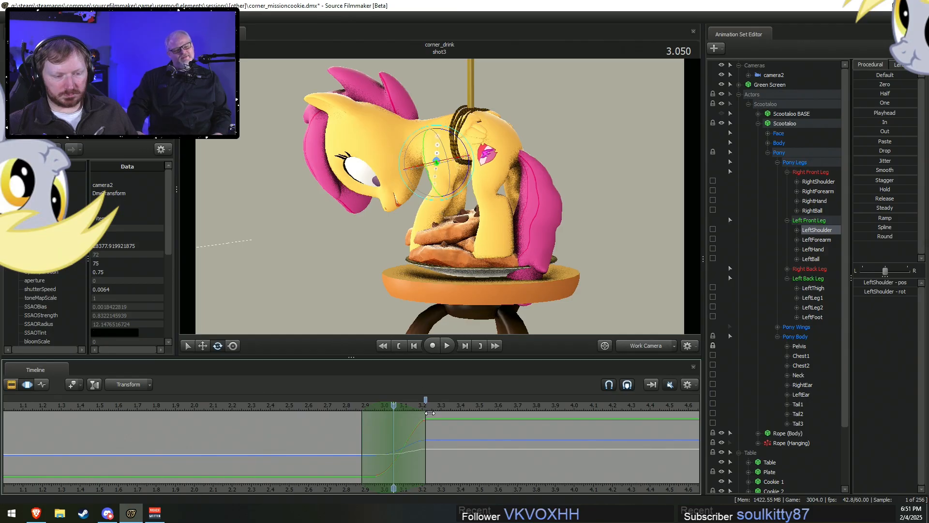
Try again to swing the left front leg forward from the shoulder at 3.050 seconds, checking the pose against the cookies.
{"action": "key", "text": "shift"}
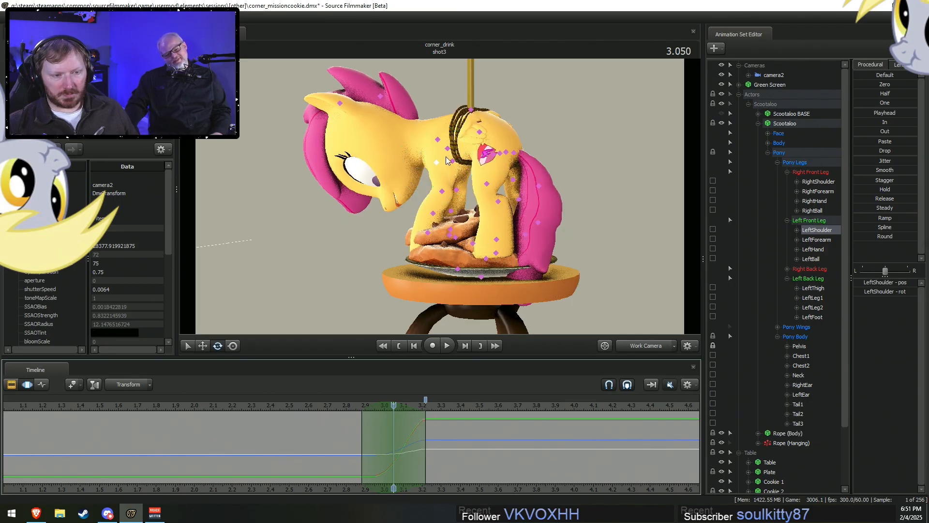
{"action": "left_click_drag", "start_coordinate": [468, 164], "coordinate": [472, 176]}
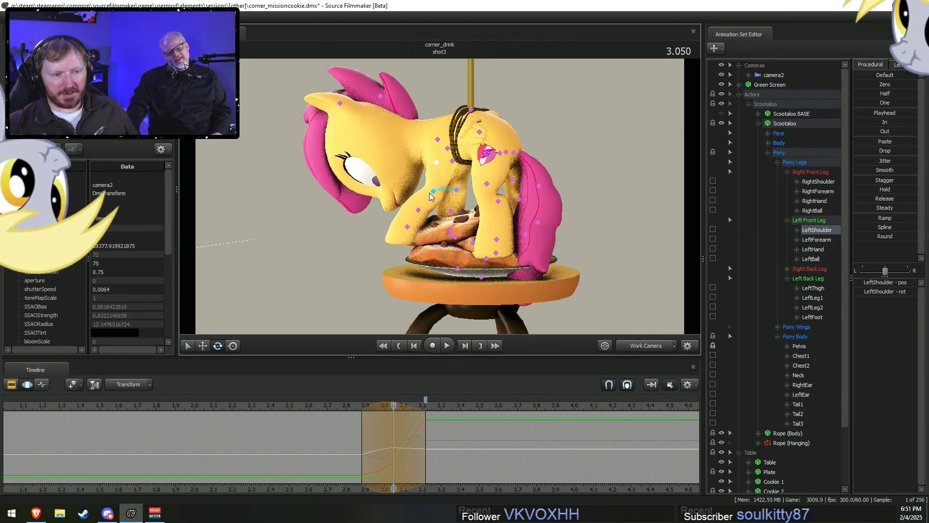
{"action": "left_click", "coordinate": [427, 194]}
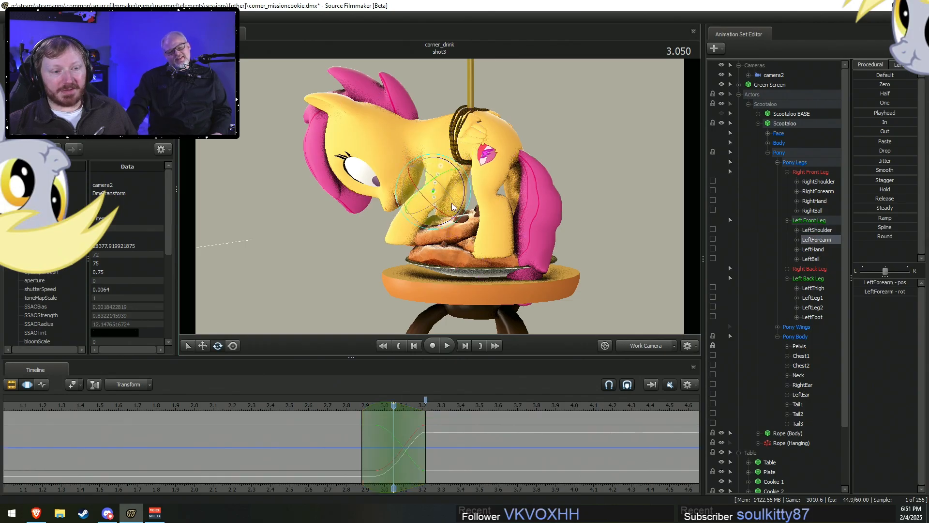
{"action": "left_click", "coordinate": [434, 159]}
{"action": "left_click_drag", "start_coordinate": [468, 175], "coordinate": [468, 175]}
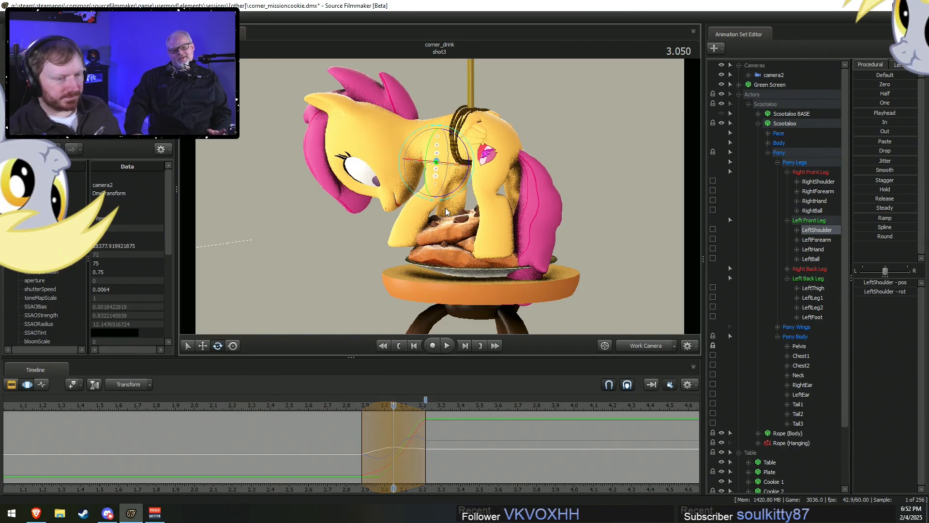
{"action": "left_click_drag", "start_coordinate": [444, 228], "coordinate": [429, 319]}
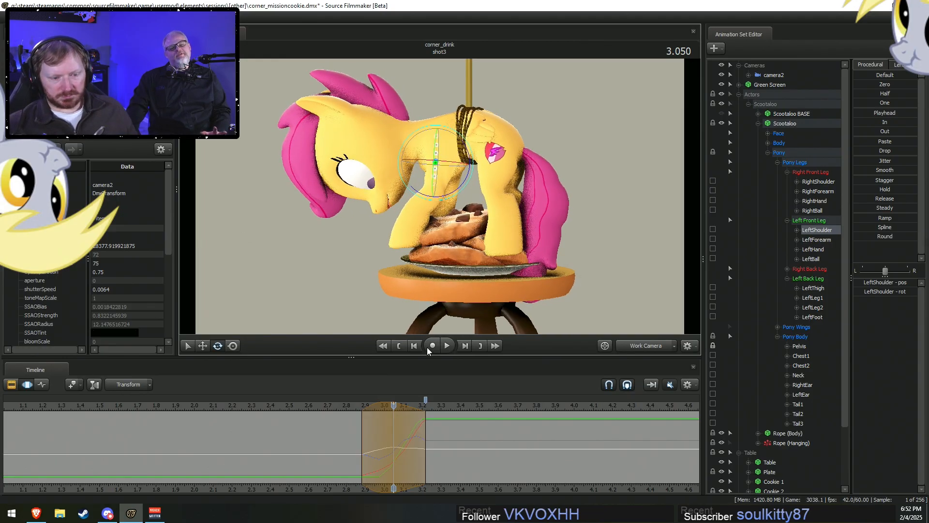
Try bending the left front leg further at its shoulder and forearm at 3.050 seconds, and undo the leg rotations.
{"action": "mouse_move", "coordinate": [389, 424]}
{"action": "left_mouse_down"}
{"action": "mouse_move", "coordinate": [431, 425]}
{"action": "mouse_move", "coordinate": [414, 425]}
{"action": "mouse_move", "coordinate": [422, 419]}
{"action": "left_mouse_up"}
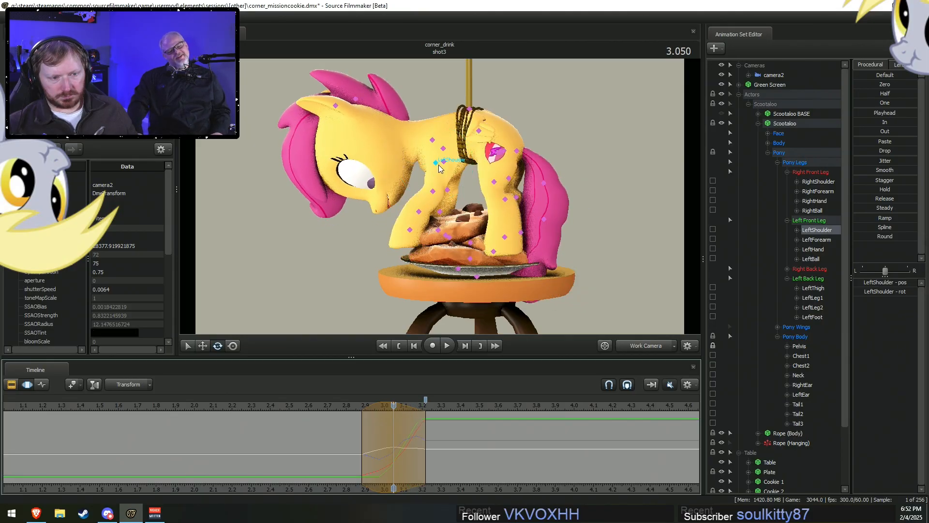
{"action": "left_click", "coordinate": [438, 165]}
{"action": "left_click_drag", "start_coordinate": [462, 176], "coordinate": [465, 186]}
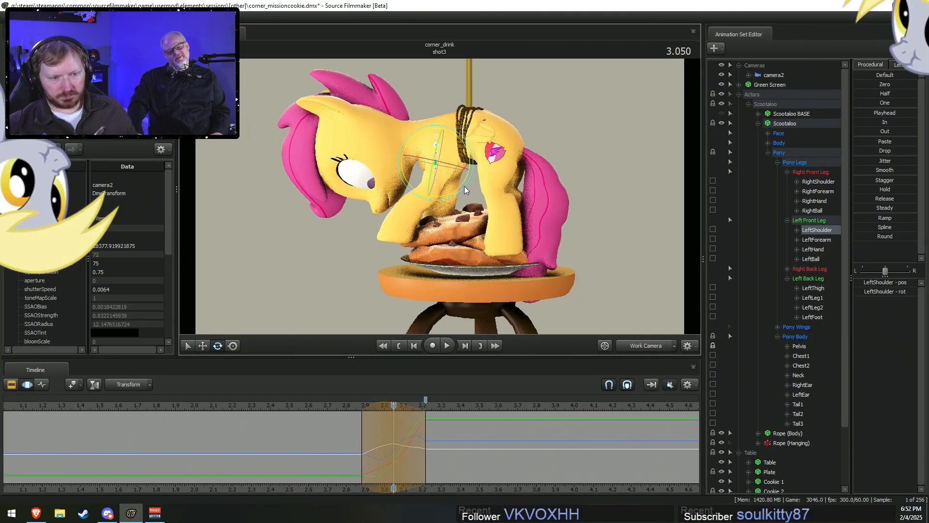
{"action": "left_click", "coordinate": [433, 196]}
{"action": "left_click_drag", "start_coordinate": [455, 220], "coordinate": [475, 247]}
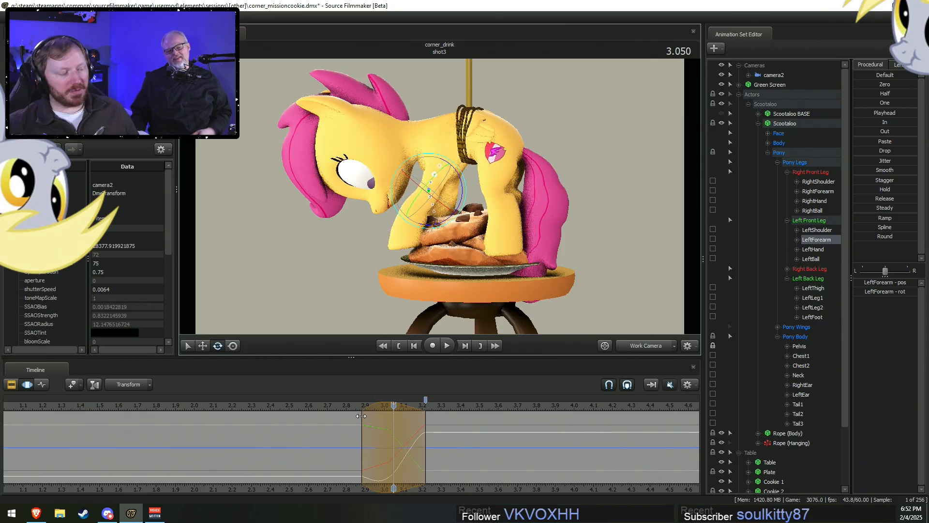
{"action": "left_click_drag", "start_coordinate": [357, 433], "coordinate": [394, 439]}
{"action": "key", "text": "ctrl+z"}
{"action": "key", "text": "ctrl+y"}
{"action": "key", "text": "ctrl+z"}
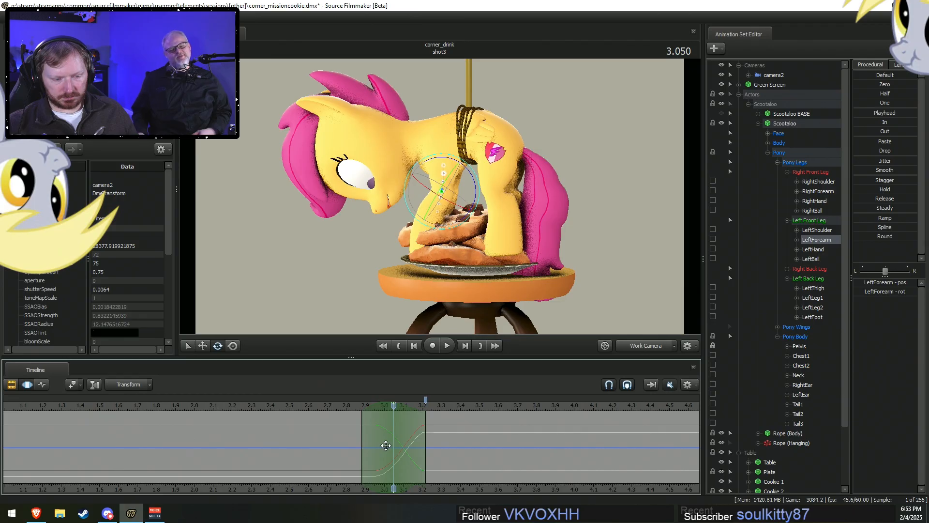
At 3.066 seconds, rotate the left shoulder forward and bend the left forearm so the hoof steps clear of the cookies.
{"action": "left_click_drag", "start_coordinate": [390, 441], "coordinate": [397, 409]}
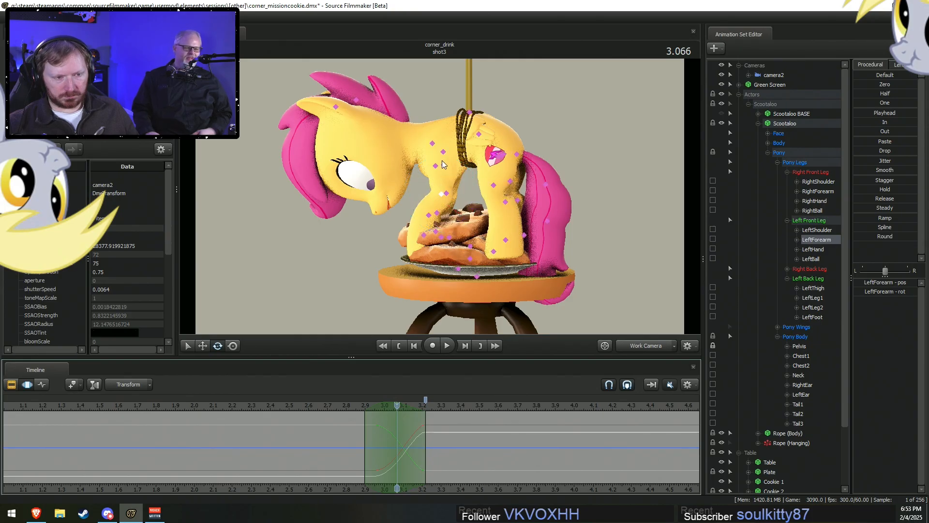
{"action": "left_click", "coordinate": [436, 167]}
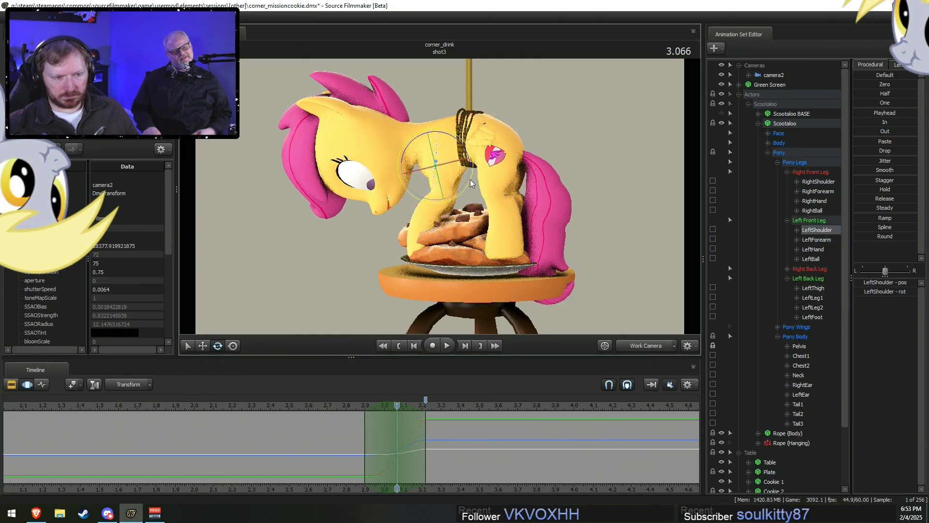
{"action": "left_click_drag", "start_coordinate": [466, 148], "coordinate": [472, 162]}
{"action": "left_click", "coordinate": [429, 194]}
{"action": "left_click_drag", "start_coordinate": [464, 200], "coordinate": [468, 187]}
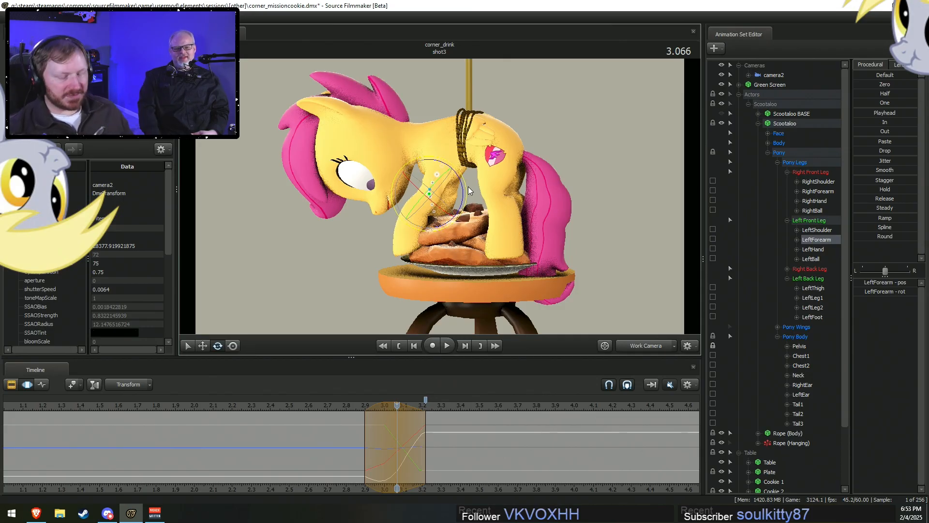
{"action": "left_click", "coordinate": [359, 408]}
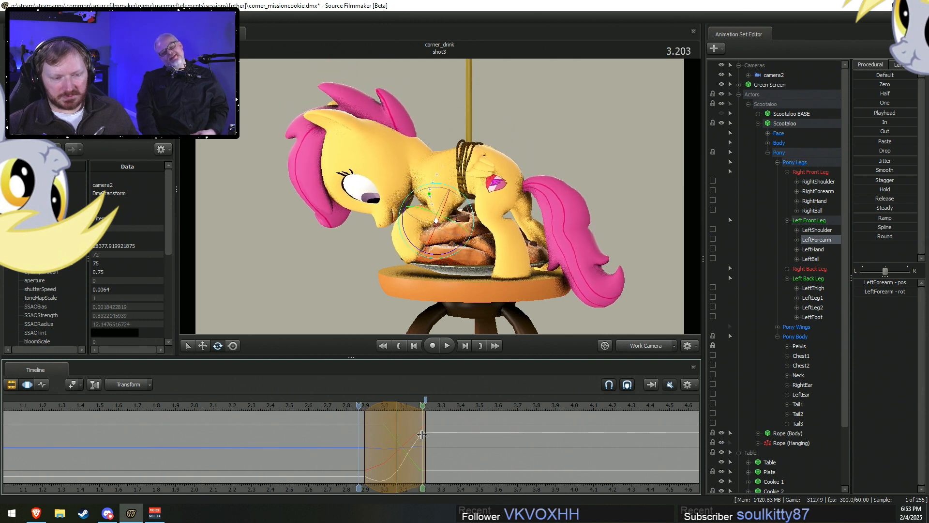
{"action": "left_click", "coordinate": [396, 415]}
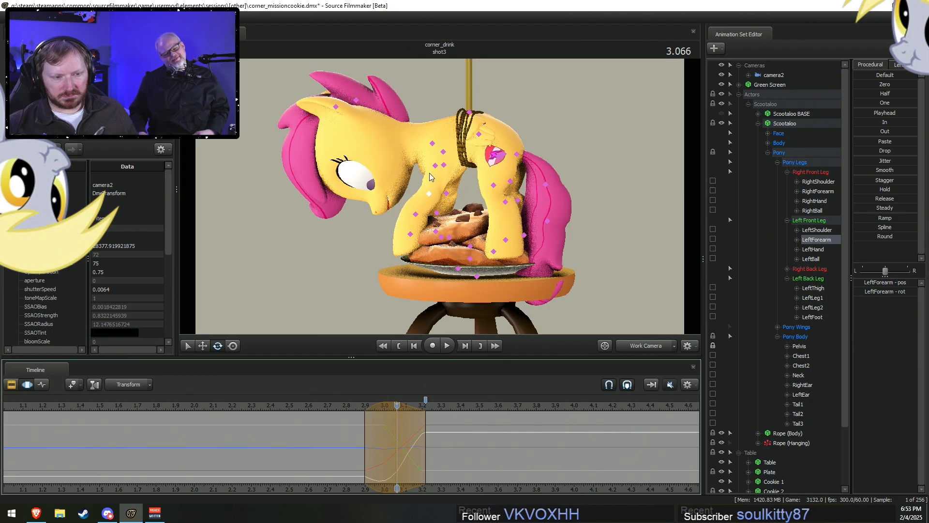
Rotate the left shoulder slightly further at 3.066 seconds, shift the left hand slightly downward, and check the motion in playback.
{"action": "left_click", "coordinate": [435, 168]}
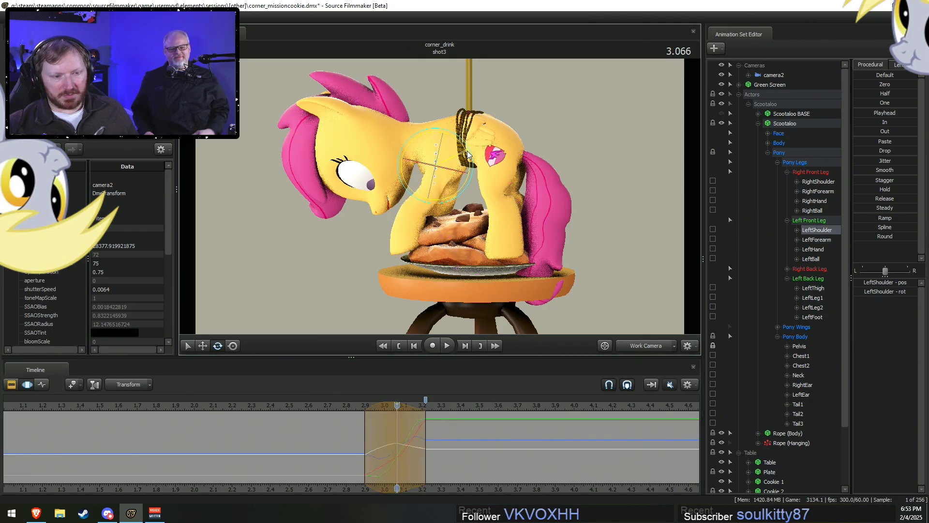
{"action": "left_click", "coordinate": [410, 212]}
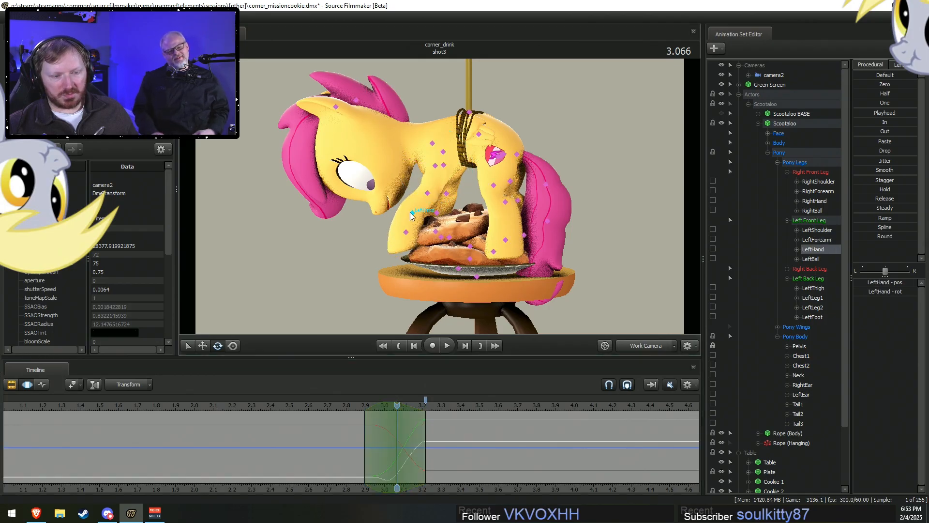
{"action": "key", "text": "w"}
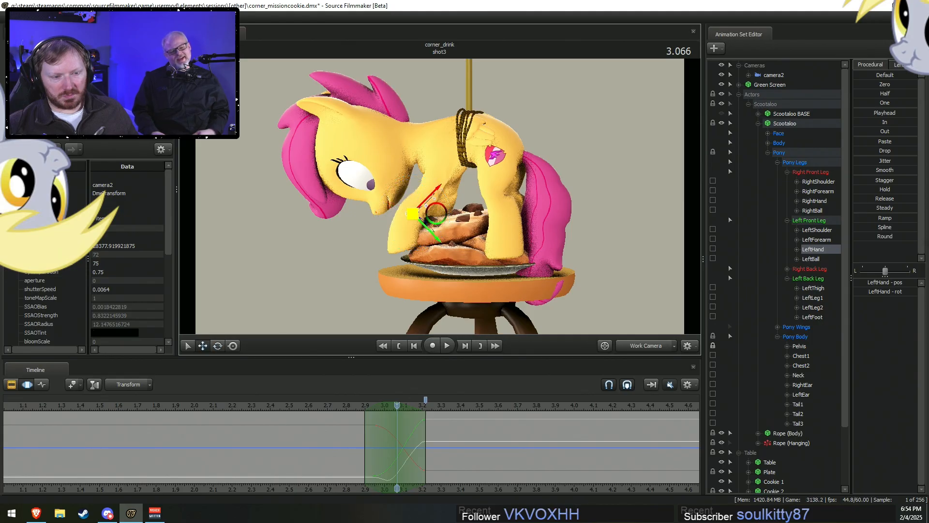
{"action": "left_click_drag", "start_coordinate": [413, 218], "coordinate": [414, 220]}
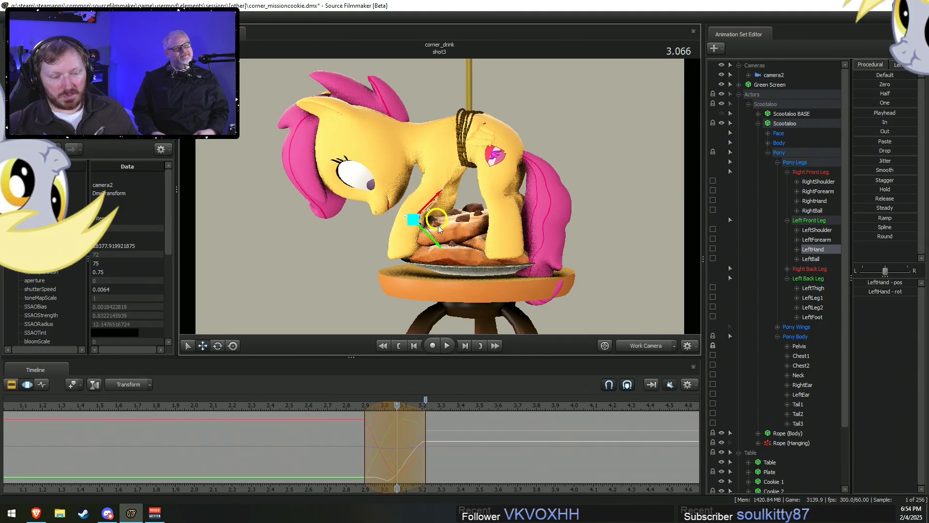
{"action": "middle_click_drag", "start_coordinate": [372, 430], "coordinate": [411, 433]}
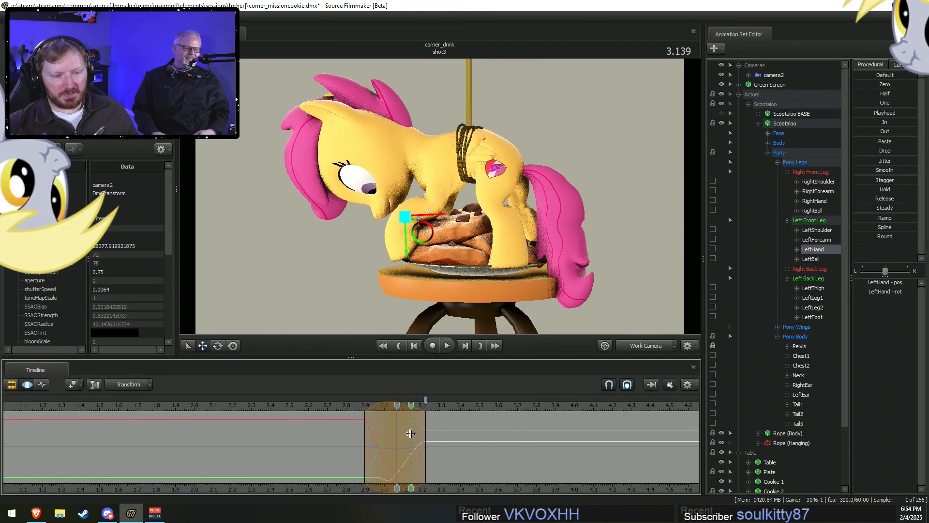
{"action": "key", "text": "space"}
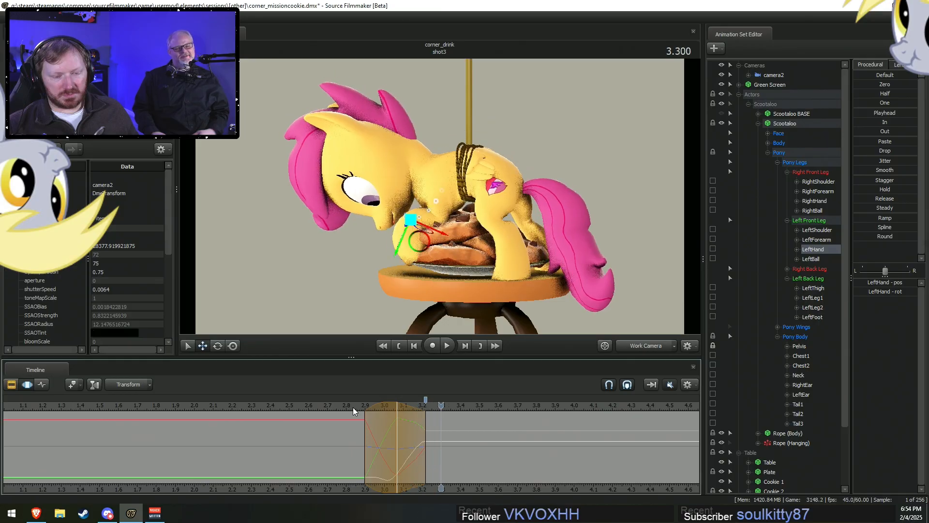
{"action": "middle_click_drag", "start_coordinate": [353, 408], "coordinate": [399, 419]}
{"action": "key", "text": "Right"}
{"action": "key", "text": "Left"}
At 3.066 seconds, rotate the right shoulder, forearm and hand so the right front leg lifts forward over the cookies.
{"action": "left_click_drag", "start_coordinate": [406, 251], "coordinate": [472, 208], "text": "alt"}
{"action": "key", "text": "w"}
{"action": "mouse_move", "coordinate": [425, 170]}
{"action": "left_mouse_down", "text": "alt"}
{"action": "mouse_move", "coordinate": [452, 181]}
{"action": "mouse_move", "coordinate": [425, 170]}
{"action": "left_mouse_up", "text": "alt"}
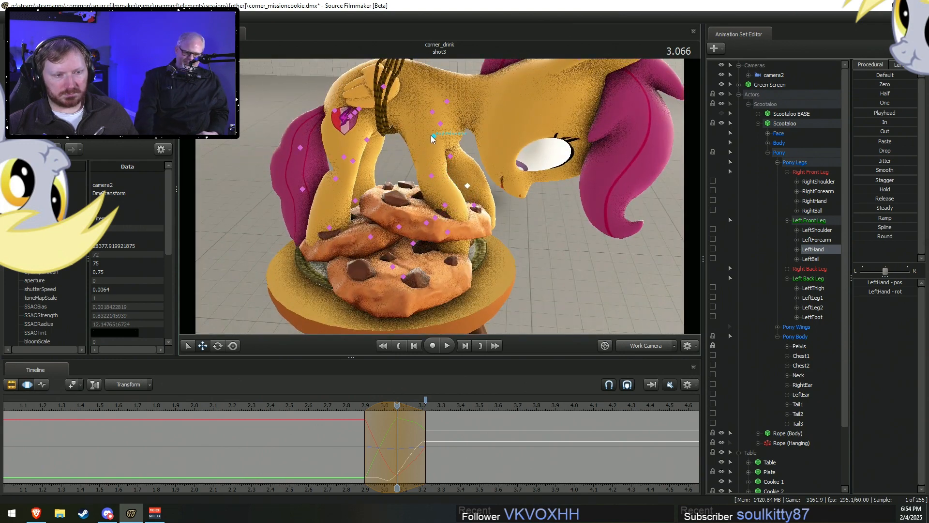
{"action": "left_click", "coordinate": [431, 136], "text": "ctrl"}
{"action": "key", "text": "e"}
{"action": "left_click_drag", "start_coordinate": [432, 136], "coordinate": [482, 191], "text": "alt"}
{"action": "left_click", "coordinate": [444, 174], "text": "ctrl"}
{"action": "left_click", "coordinate": [462, 199]}
{"action": "left_click", "coordinate": [463, 194]}
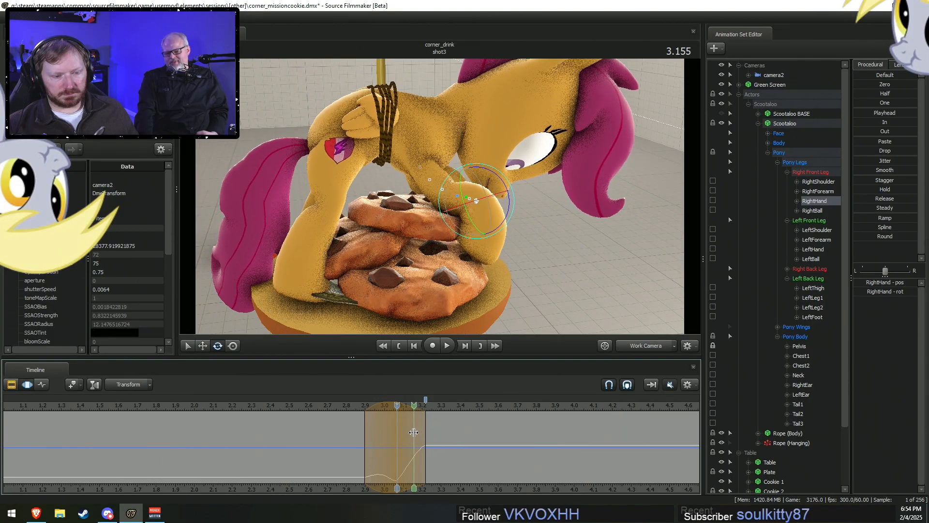
Narrow the time selection to about 3.05–3.2 seconds and rotate the right forearm slightly at 3.133 seconds.
{"action": "left_click", "coordinate": [411, 433]}
{"action": "scroll", "coordinate": [410, 433], "scroll_direction": "up", "scroll_amount": 5}
{"action": "scroll", "coordinate": [410, 433], "scroll_direction": "down", "scroll_amount": 1}
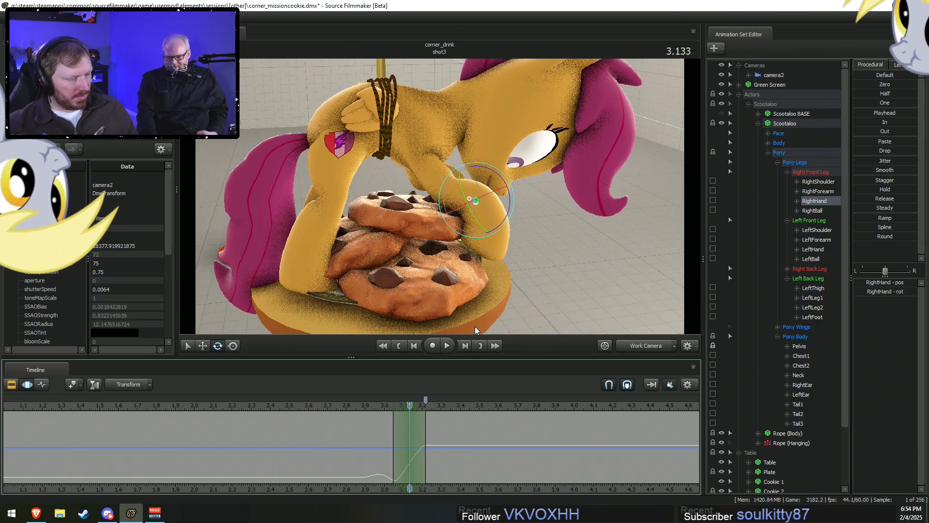
{"action": "left_click_drag", "start_coordinate": [535, 201], "coordinate": [434, 172]}
{"action": "left_click", "coordinate": [431, 164]}
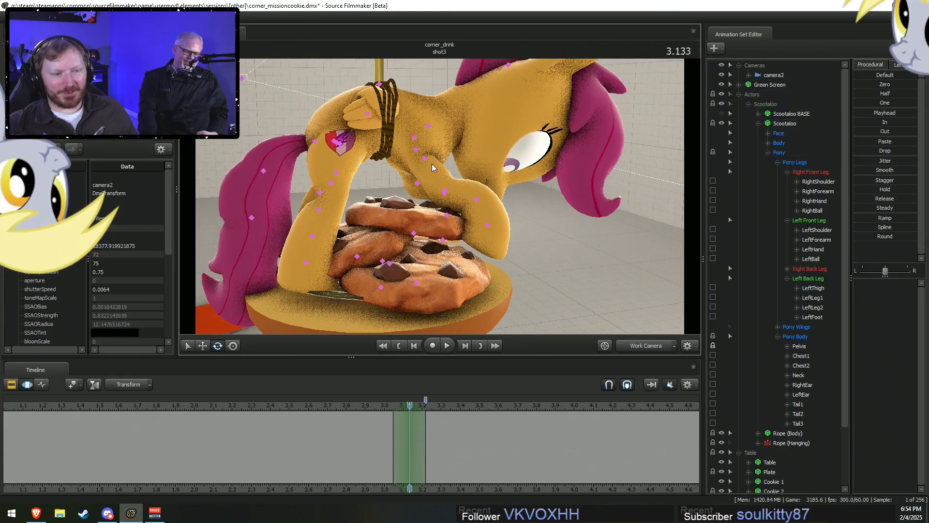
{"action": "left_click", "coordinate": [445, 189]}
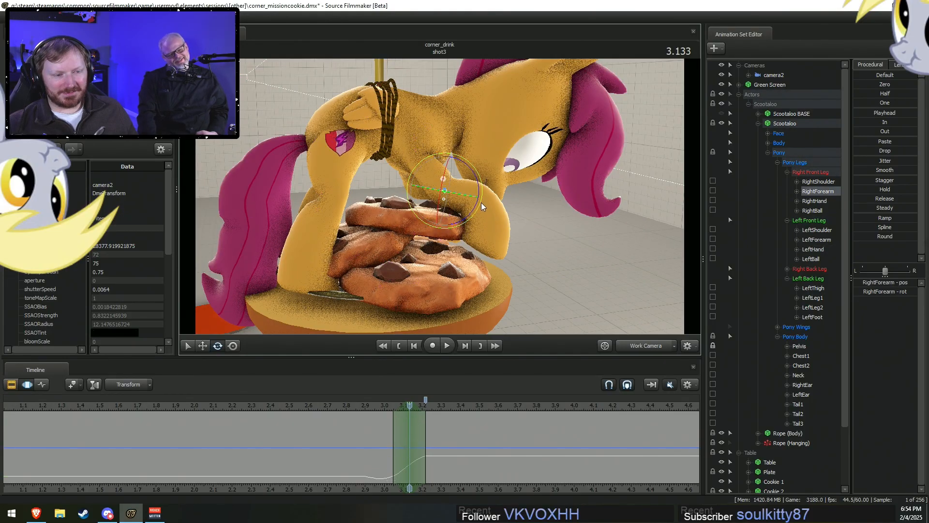
{"action": "left_click_drag", "start_coordinate": [479, 193], "coordinate": [481, 199]}
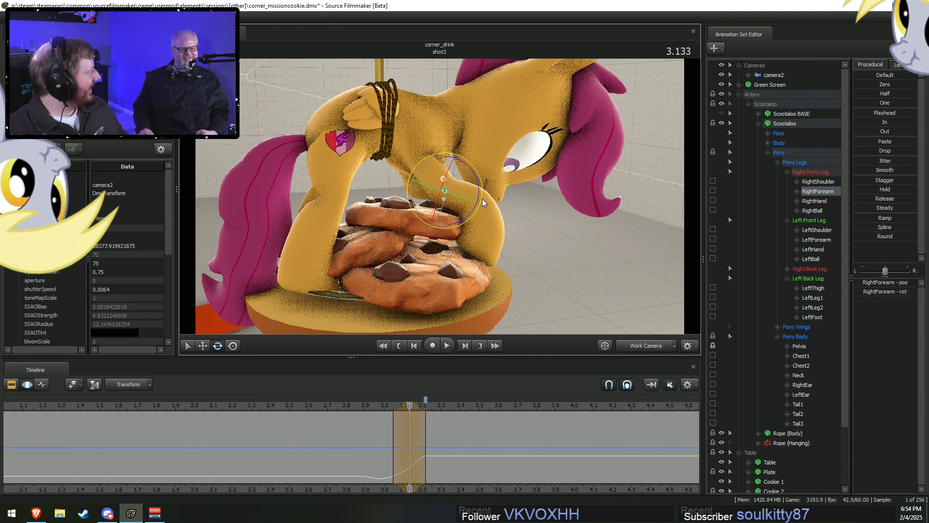
At 3.133 seconds, rotate the left shoulder and left forearm so the left front leg reaches down in front of the cookies.
{"action": "left_click_drag", "start_coordinate": [455, 199], "coordinate": [446, 189], "text": "alt"}
{"action": "left_click_drag", "start_coordinate": [410, 437], "coordinate": [409, 437]}
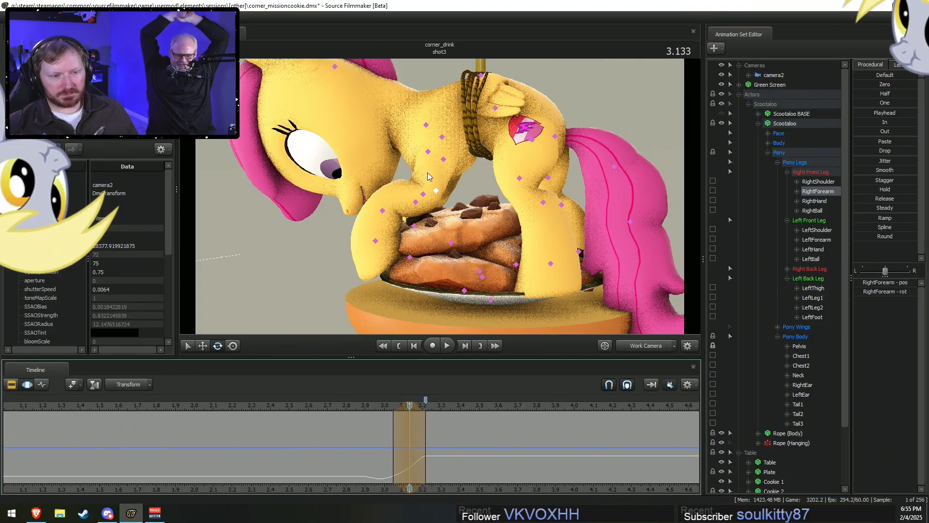
{"action": "left_click", "coordinate": [427, 151]}
{"action": "mouse_move", "coordinate": [408, 189]}
{"action": "left_mouse_down"}
{"action": "mouse_move", "coordinate": [403, 177]}
{"action": "mouse_move", "coordinate": [410, 185]}
{"action": "left_mouse_up"}
{"action": "left_click", "coordinate": [416, 202]}
{"action": "left_click", "coordinate": [415, 192]}
{"action": "left_click_drag", "start_coordinate": [419, 227], "coordinate": [443, 214]}
At 3.133 seconds, rotate LeftHand and LeftBall so the left hoof points down beside the plate.
{"action": "left_click", "coordinate": [386, 225]}
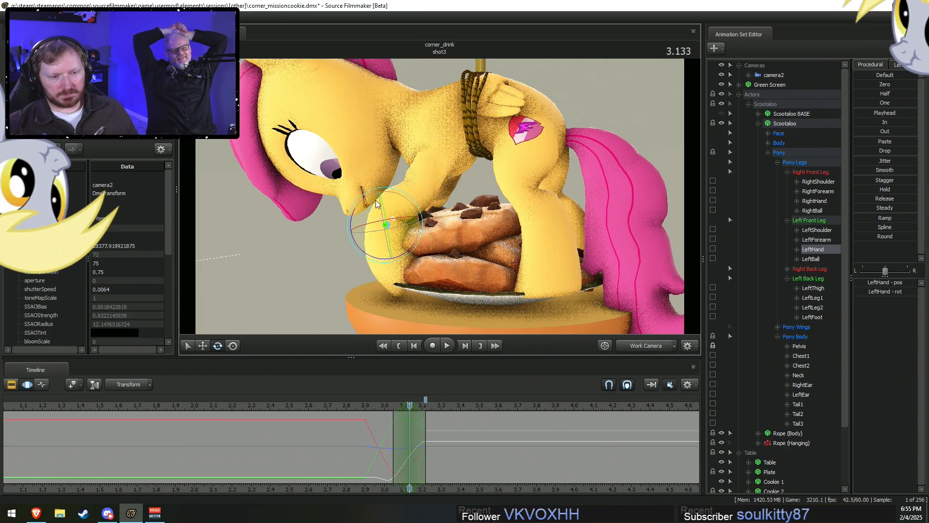
{"action": "left_click_drag", "start_coordinate": [350, 212], "coordinate": [366, 197]}
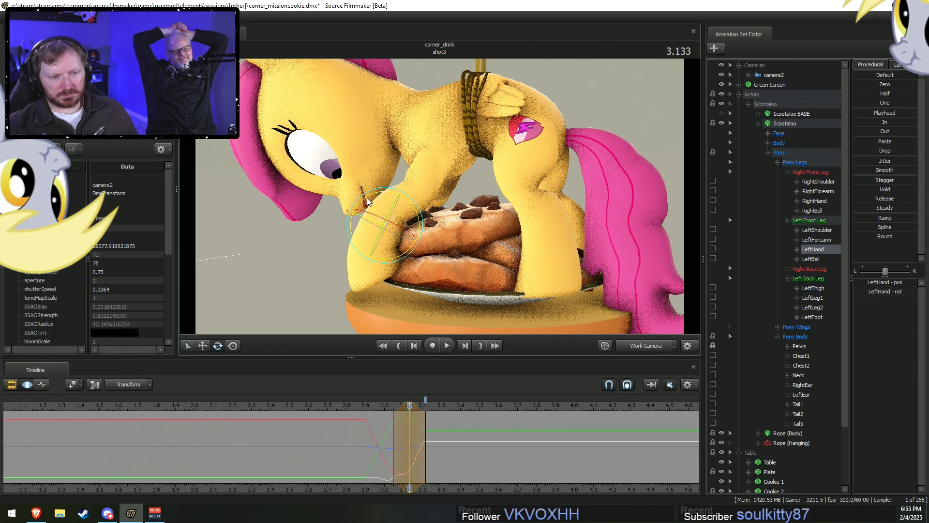
{"action": "left_click", "coordinate": [373, 251]}
{"action": "left_click_drag", "start_coordinate": [339, 276], "coordinate": [358, 284]}
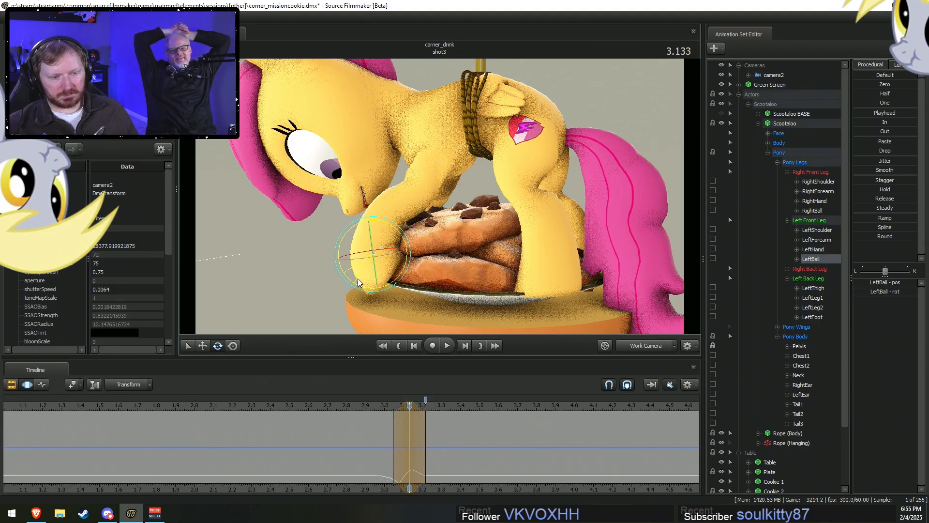
{"action": "mouse_move", "coordinate": [410, 436]}
{"action": "left_mouse_down"}
{"action": "mouse_move", "coordinate": [399, 436]}
{"action": "mouse_move", "coordinate": [427, 436]}
{"action": "mouse_move", "coordinate": [415, 436]}
{"action": "left_mouse_up"}
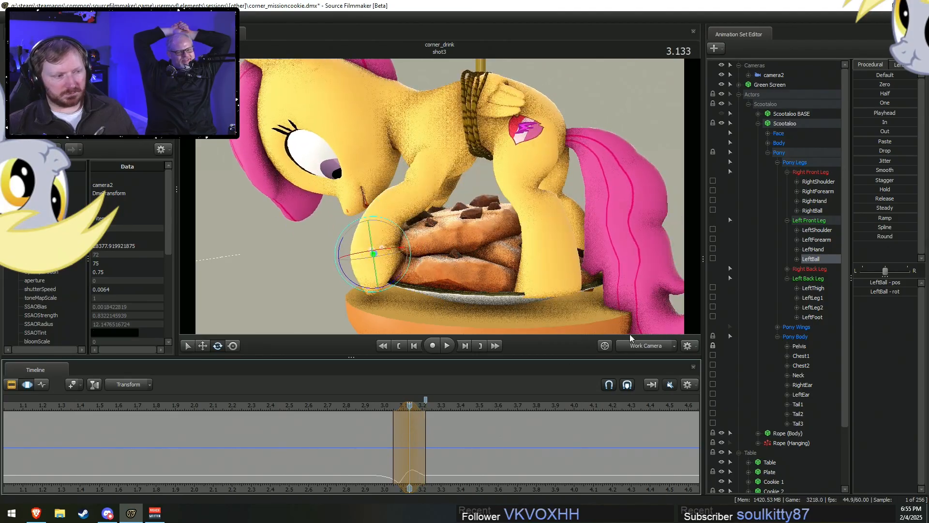
{"action": "key", "text": "ctrl+z"}
Move the time selection to about 2.9–3.1 seconds and rotate the left forearm and left hand forward at 3.0 seconds.
{"action": "left_click", "coordinate": [809, 220]}
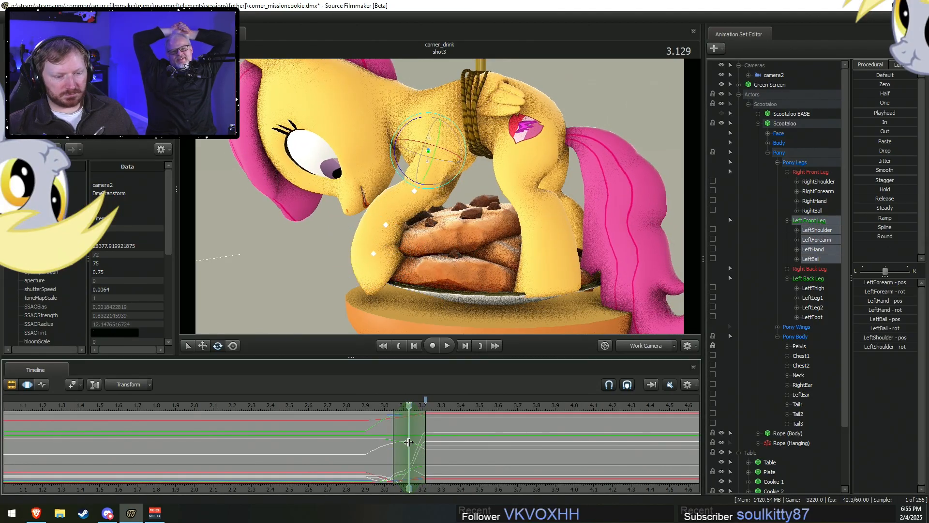
{"action": "left_click_drag", "start_coordinate": [409, 441], "coordinate": [417, 428]}
{"action": "mouse_move", "coordinate": [429, 429]}
{"action": "left_mouse_down"}
{"action": "mouse_move", "coordinate": [371, 425]}
{"action": "mouse_move", "coordinate": [406, 426]}
{"action": "mouse_move", "coordinate": [388, 426]}
{"action": "left_mouse_up"}
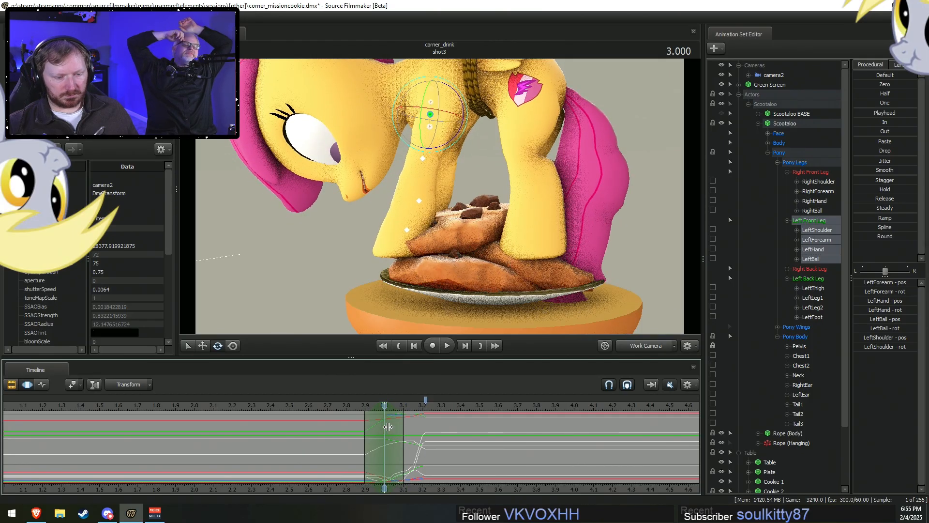
{"action": "left_click", "coordinate": [424, 177]}
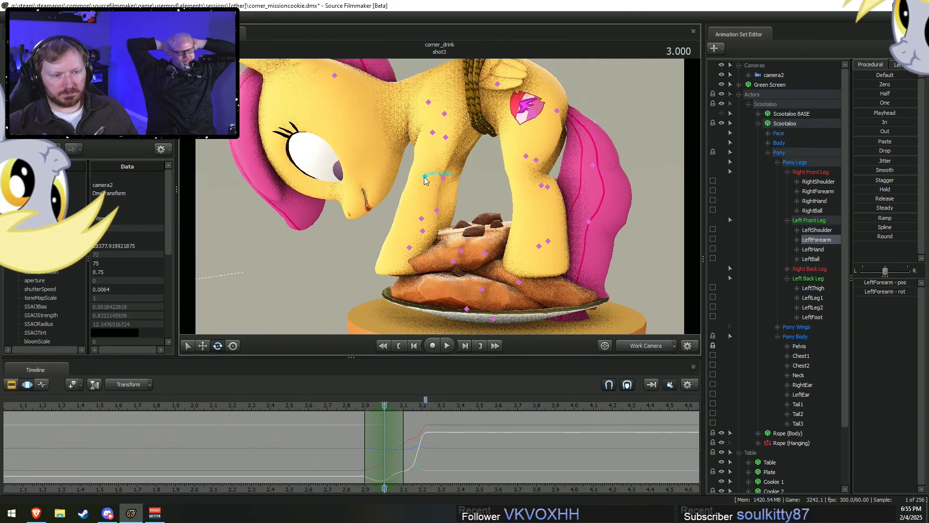
{"action": "left_click_drag", "start_coordinate": [451, 196], "coordinate": [443, 216]}
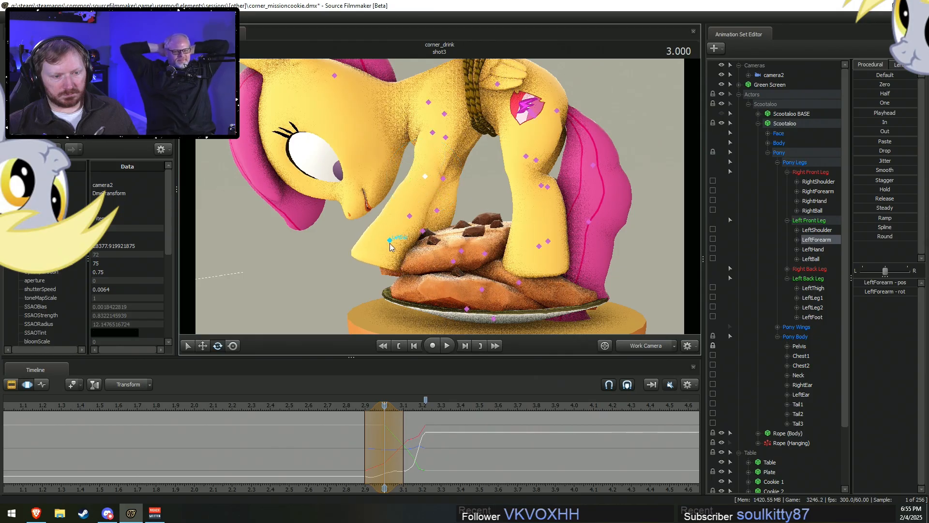
{"action": "left_click", "coordinate": [390, 244], "text": "ctrl"}
{"action": "left_click_drag", "start_coordinate": [412, 255], "coordinate": [418, 246]}
At 3.0 seconds, rotate the right forearm forward so the right front leg moves out over the cookies' edge.
{"action": "left_click_drag", "start_coordinate": [482, 163], "coordinate": [460, 202], "text": "alt"}
{"action": "left_click", "coordinate": [453, 182], "text": "ctrl"}
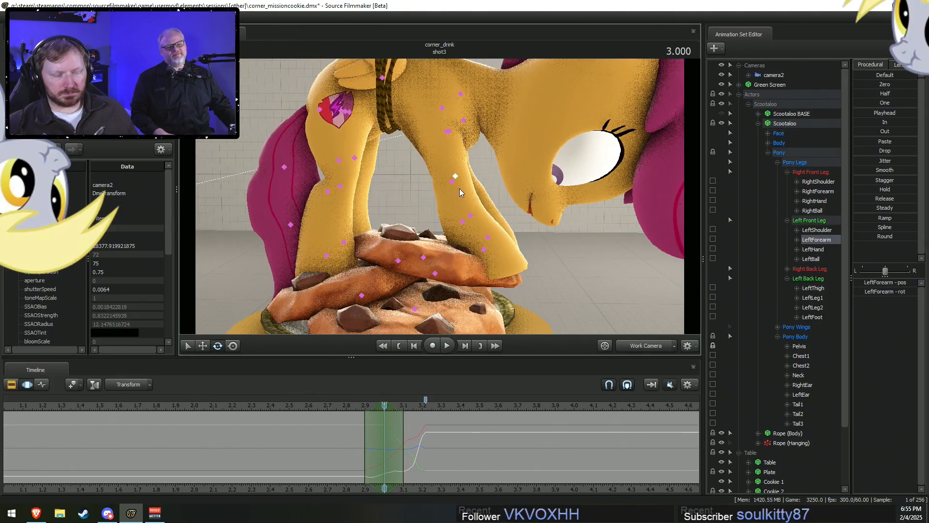
{"action": "left_click", "coordinate": [455, 182], "text": "ctrl"}
{"action": "left_click_drag", "start_coordinate": [481, 204], "coordinate": [486, 217]}
Play back and scrub the landing through camera2 and the work camera to check how the front legs pass the cookies.
{"action": "mouse_move", "coordinate": [365, 405]}
{"action": "left_mouse_down"}
{"action": "mouse_move", "coordinate": [359, 439]}
{"action": "mouse_move", "coordinate": [428, 453]}
{"action": "left_mouse_up"}
{"action": "key", "text": "space"}
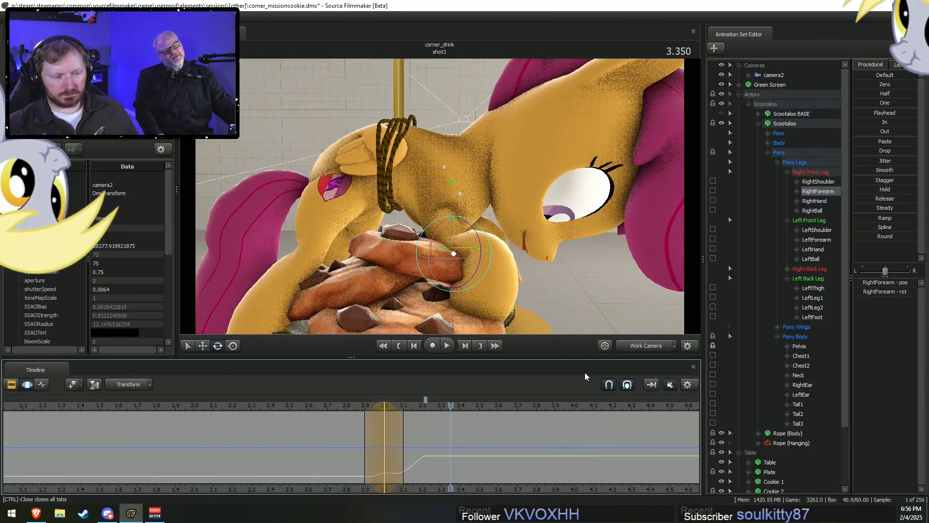
{"action": "left_click", "coordinate": [646, 346]}
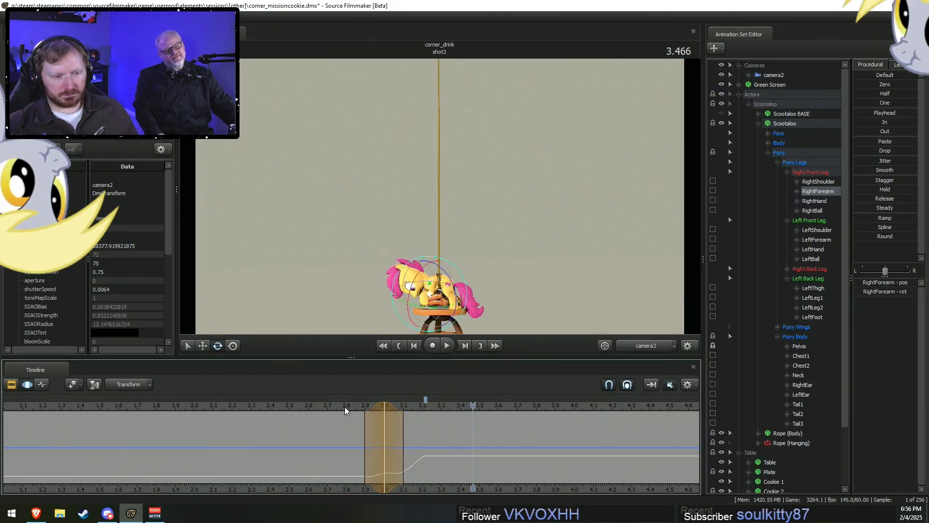
{"action": "left_click", "coordinate": [349, 409]}
{"action": "left_click", "coordinate": [643, 344]}
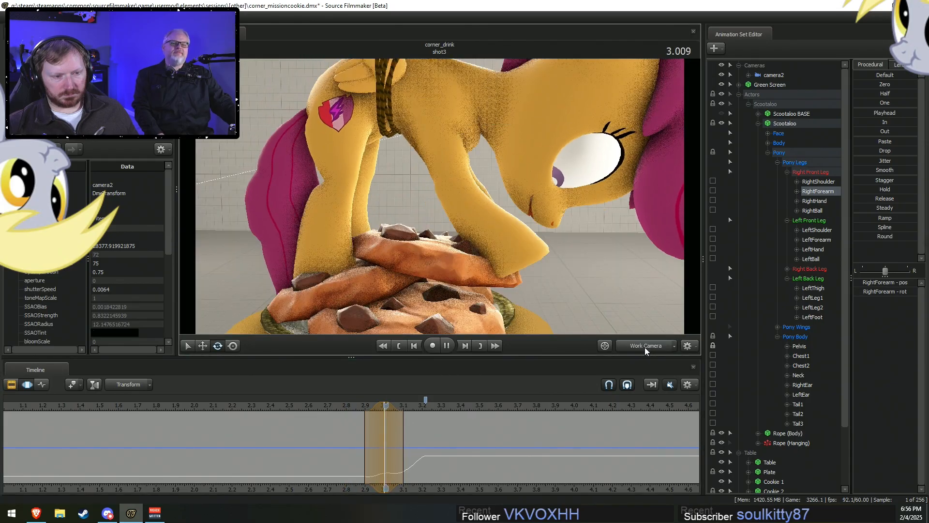
{"action": "left_click_drag", "start_coordinate": [612, 328], "coordinate": [762, 328], "text": "alt"}
{"action": "right_click_drag", "start_coordinate": [471, 216], "coordinate": [471, 262], "text": "alt"}
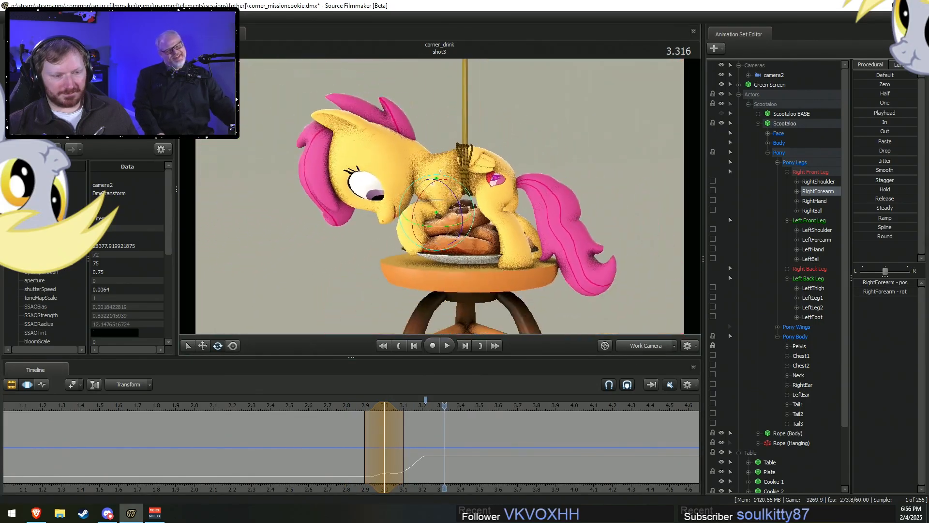
{"action": "mouse_move", "coordinate": [364, 400]}
{"action": "left_mouse_down"}
{"action": "mouse_move", "coordinate": [438, 434]}
{"action": "mouse_move", "coordinate": [388, 437]}
{"action": "mouse_move", "coordinate": [404, 438]}
{"action": "left_mouse_up"}
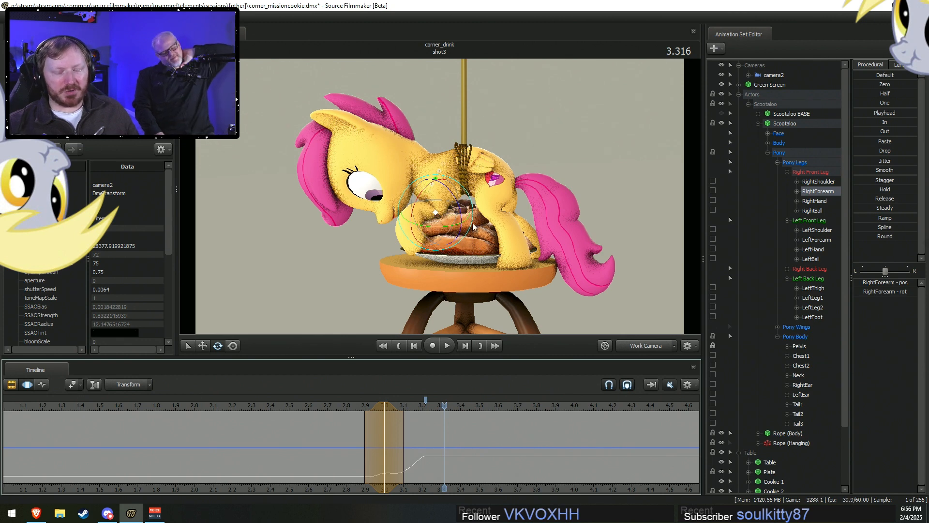
{"action": "key", "text": "shift"}
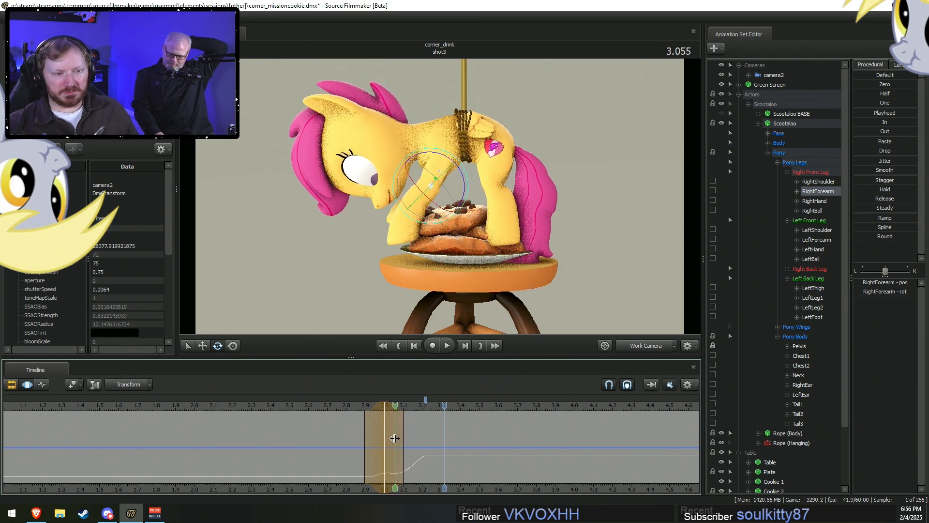
Select Scootaloo's Eyes controls under Face and retime their gaze change earlier, to about 2.65–3.08 seconds.
{"action": "left_click", "coordinate": [788, 132]}
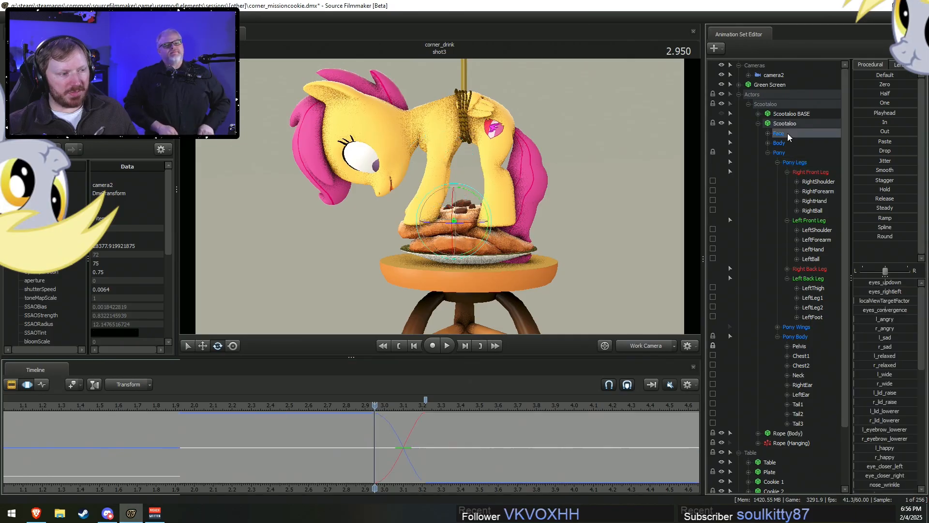
{"action": "scroll", "coordinate": [471, 431], "scroll_direction": "down", "scroll_amount": 5}
{"action": "middle_click_drag", "start_coordinate": [411, 450], "coordinate": [484, 431]}
{"action": "scroll", "coordinate": [485, 431], "scroll_direction": "down", "scroll_amount": 2}
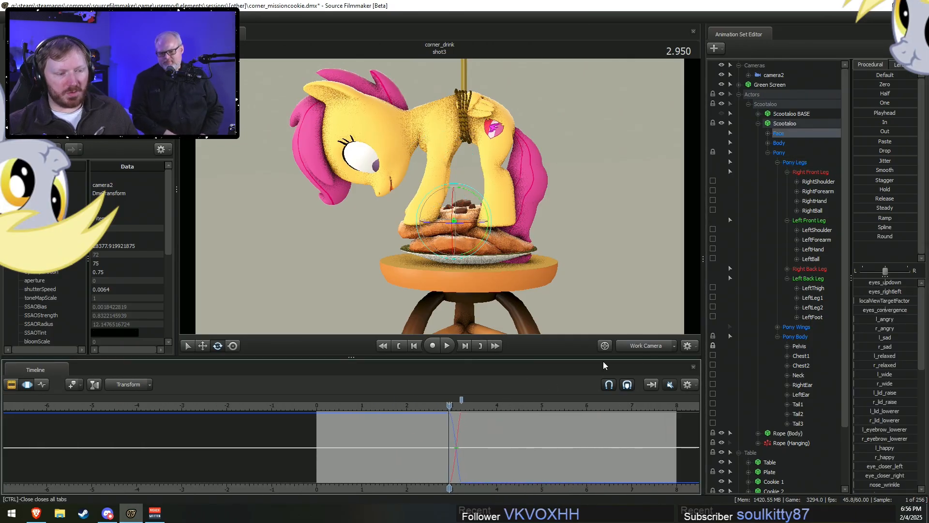
{"action": "left_click", "coordinate": [642, 346]}
{"action": "left_click_drag", "start_coordinate": [449, 405], "coordinate": [384, 405]}
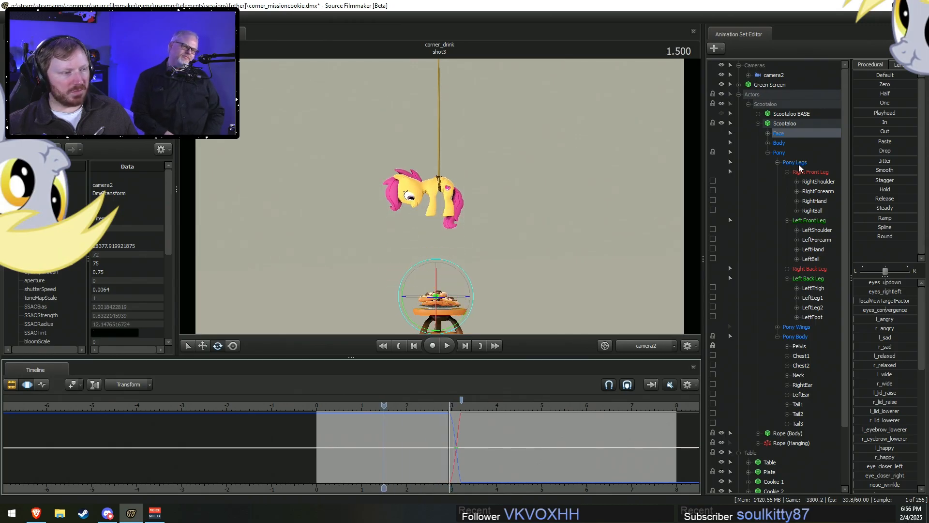
{"action": "left_click", "coordinate": [768, 133]}
{"action": "left_click", "coordinate": [789, 143]}
{"action": "scroll", "coordinate": [457, 463], "scroll_direction": "up", "scroll_amount": 2}
{"action": "left_click_drag", "start_coordinate": [457, 442], "coordinate": [484, 438]}
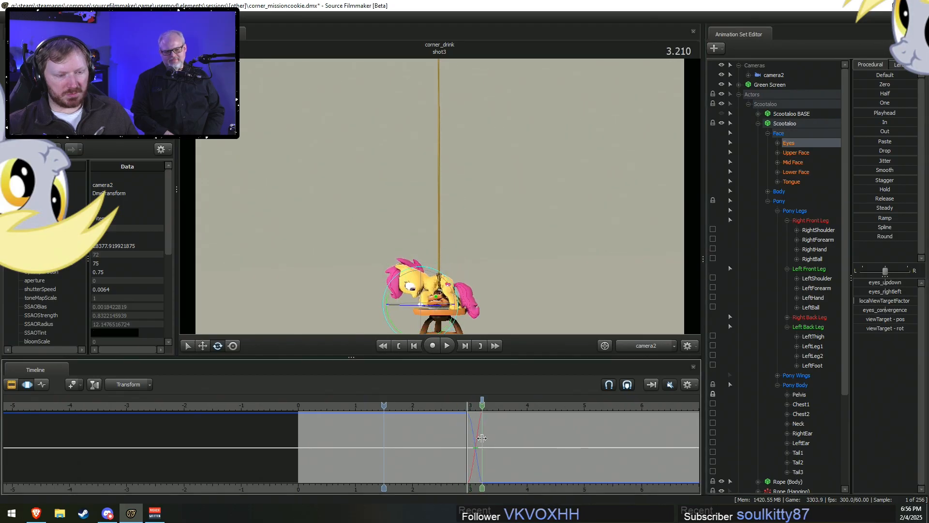
{"action": "left_click", "coordinate": [481, 438], "text": "shift"}
{"action": "scroll", "coordinate": [472, 437], "scroll_direction": "up", "scroll_amount": 3}
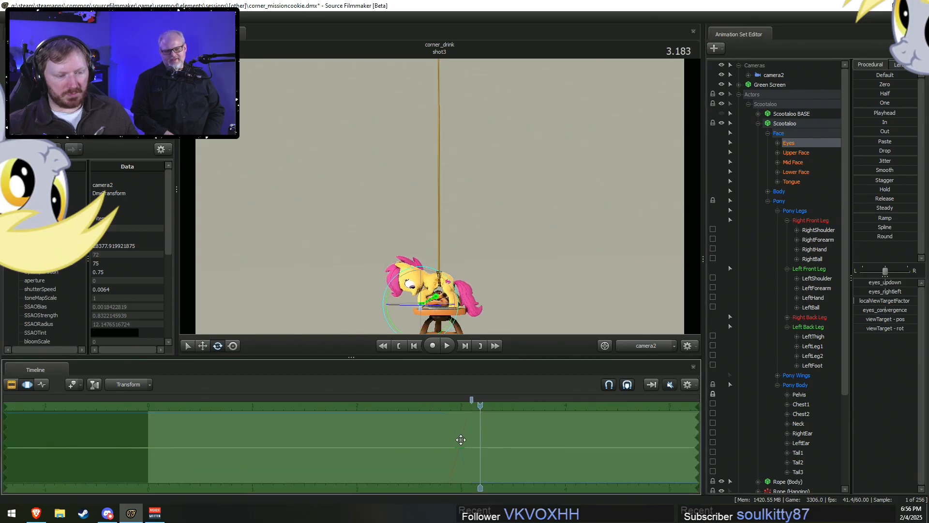
{"action": "left_click_drag", "start_coordinate": [481, 442], "coordinate": [424, 428]}
{"action": "left_click", "coordinate": [454, 436]}
Play the landing through camera2 and the work camera to check the timing of the gaze change.
{"action": "left_click", "coordinate": [409, 407]}
{"action": "key", "text": "space"}
{"action": "key", "text": "space"}
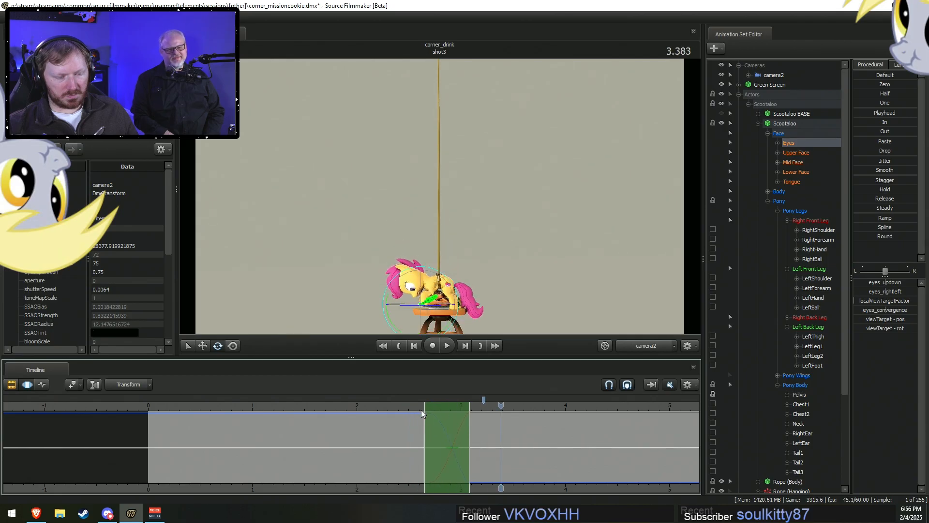
{"action": "left_click", "coordinate": [671, 342]}
{"action": "left_click", "coordinate": [394, 404]}
{"action": "key", "text": "space"}
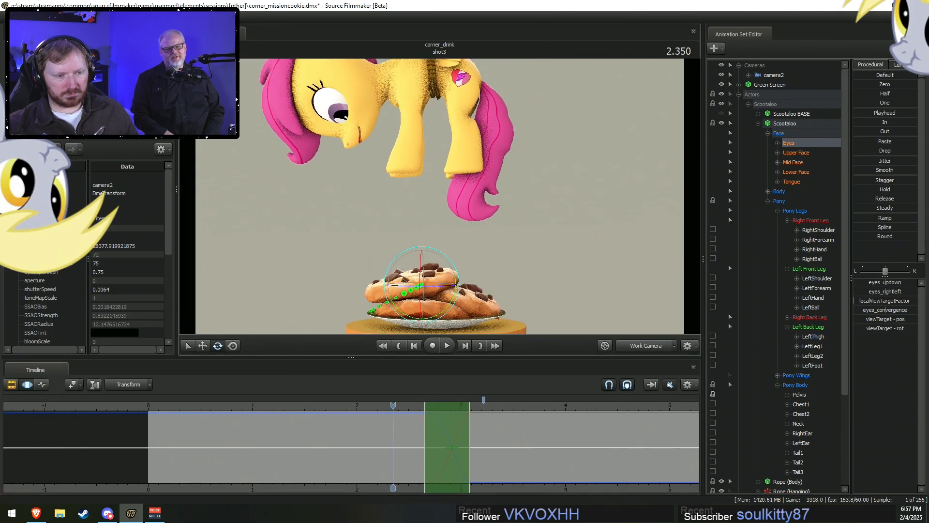
{"action": "key", "text": "space"}
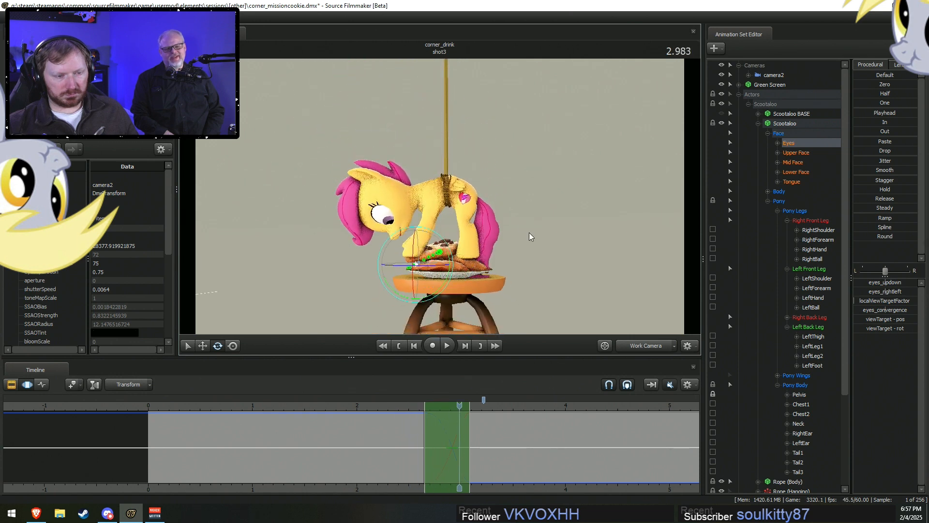
Retime the start of the gaze change to about 2.7 seconds.
{"action": "left_click_drag", "start_coordinate": [376, 429], "coordinate": [453, 451]}
{"action": "scroll", "coordinate": [454, 451], "scroll_direction": "up", "scroll_amount": 4}
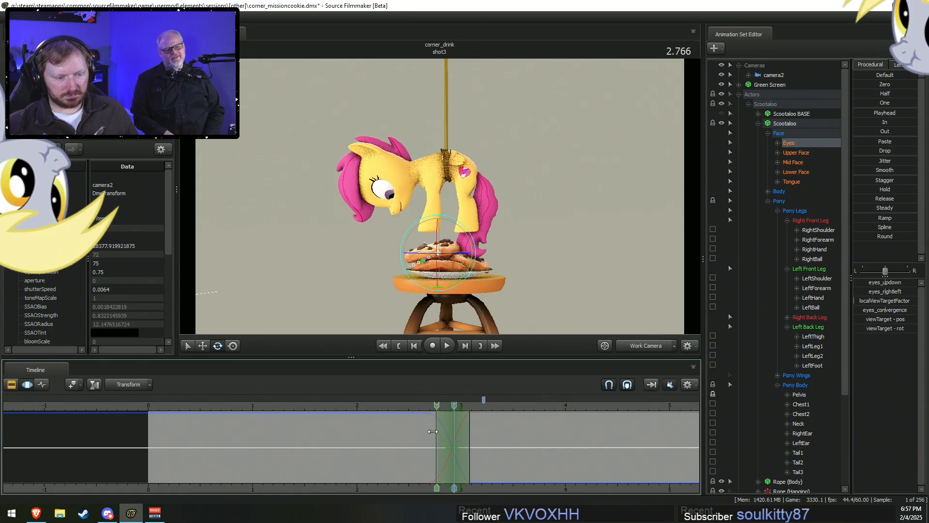
{"action": "left_click_drag", "start_coordinate": [434, 432], "coordinate": [427, 432]}
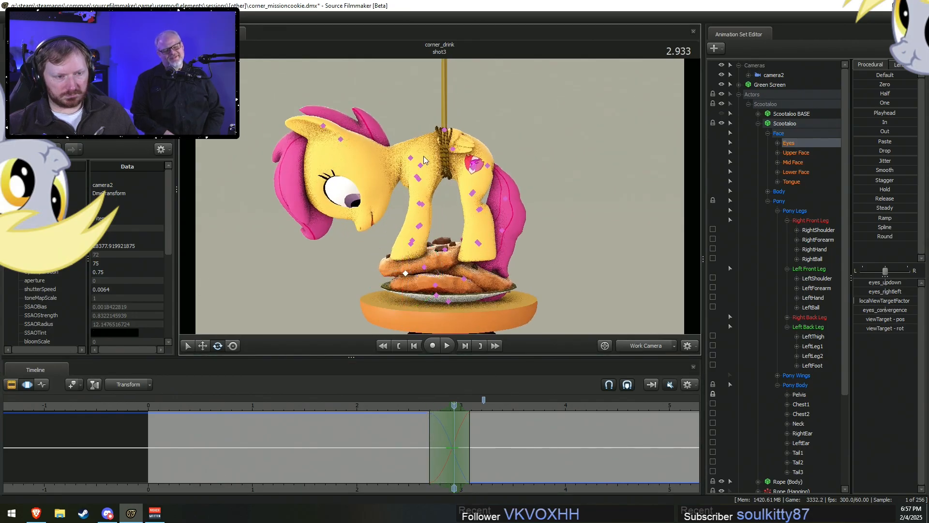
At 2.933 seconds, rotate Chest1 to lift Scootaloo's chest and head before the landing.
{"action": "left_click", "coordinate": [445, 156]}
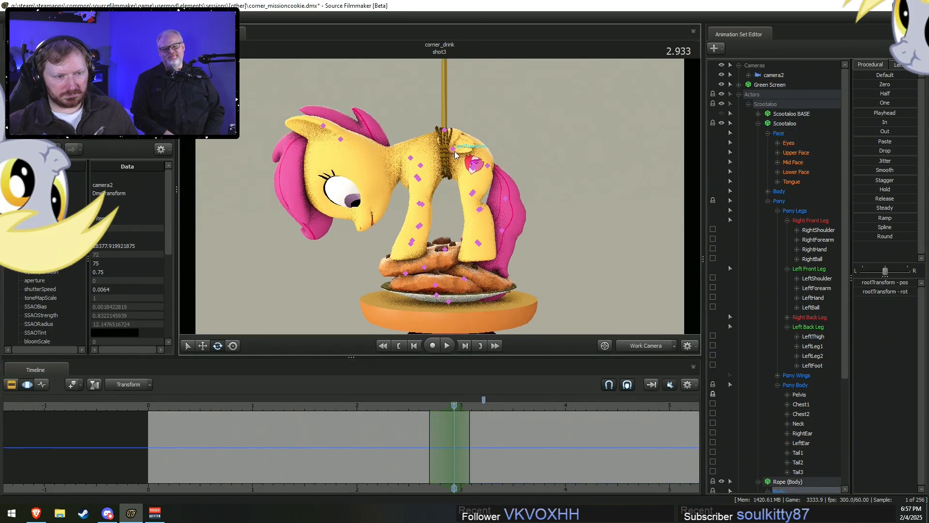
{"action": "left_click", "coordinate": [807, 405]}
{"action": "mouse_move", "coordinate": [488, 159]}
{"action": "left_mouse_down"}
{"action": "mouse_move", "coordinate": [485, 168]}
{"action": "mouse_move", "coordinate": [489, 153]}
{"action": "mouse_move", "coordinate": [489, 161]}
{"action": "left_mouse_up"}
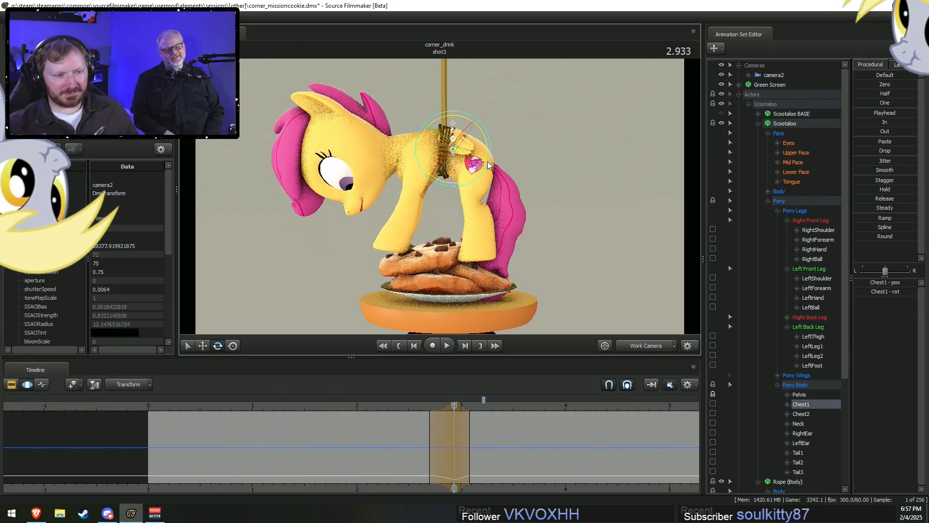
At 2.933 seconds, adjust the joints of both front legs, including RightHand and LeftHand, to bend the legs above the cookies.
{"action": "left_click", "coordinate": [419, 161]}
{"action": "left_click_drag", "start_coordinate": [453, 186], "coordinate": [435, 213]}
{"action": "left_click", "coordinate": [416, 164]}
{"action": "left_click", "coordinate": [413, 165], "text": "ctrl"}
{"action": "left_click", "coordinate": [425, 188], "text": "ctrl"}
{"action": "left_click", "coordinate": [427, 195], "text": "ctrl"}
{"action": "left_click", "coordinate": [420, 222], "text": "ctrl"}
{"action": "left_click", "coordinate": [420, 223], "text": "ctrl"}
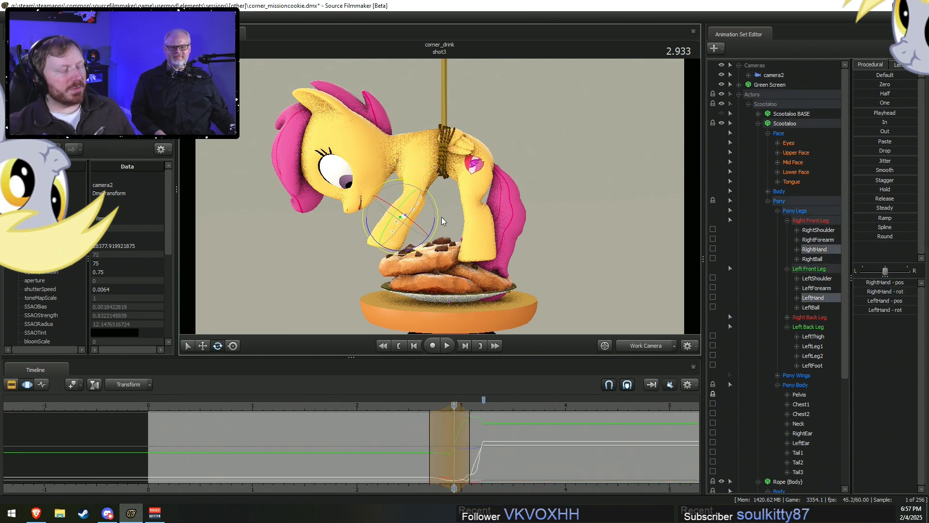
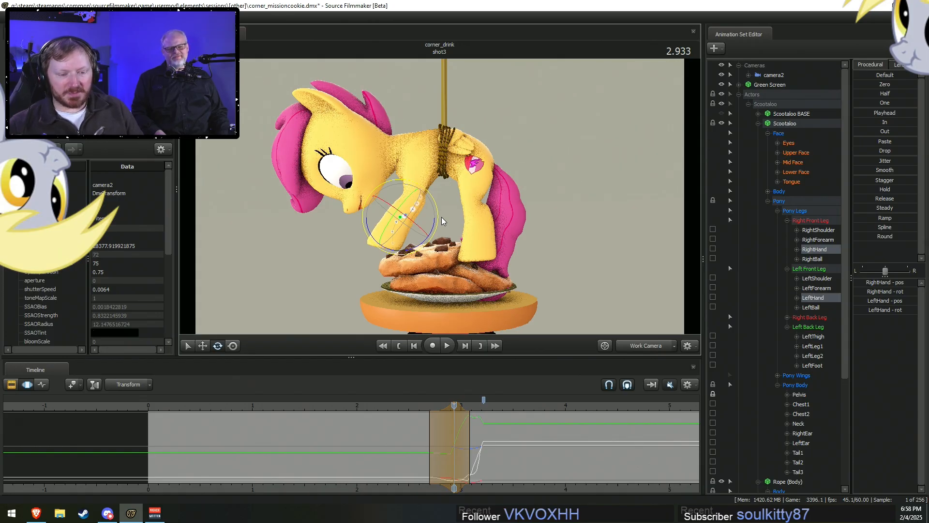
Switch to File Explorer and open the Argodaemon folder under Plex > Personal on the ARGOSERVER network computer.
{"action": "left_click", "coordinate": [60, 513]}
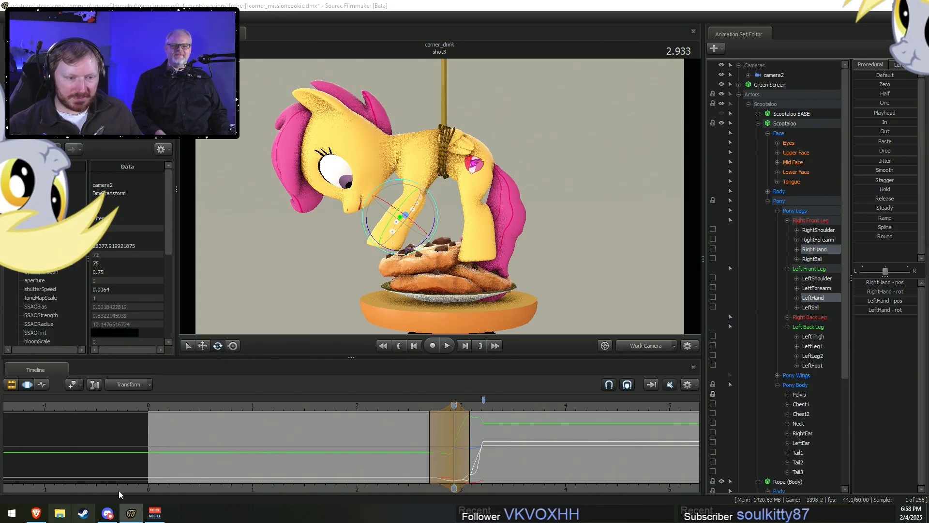
{"action": "left_click", "coordinate": [310, 174]}
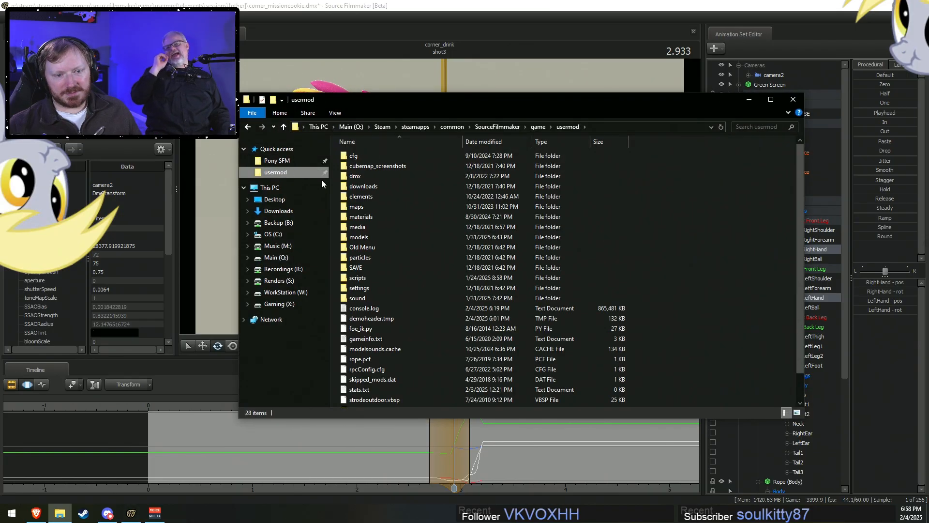
{"action": "left_click", "coordinate": [298, 161]}
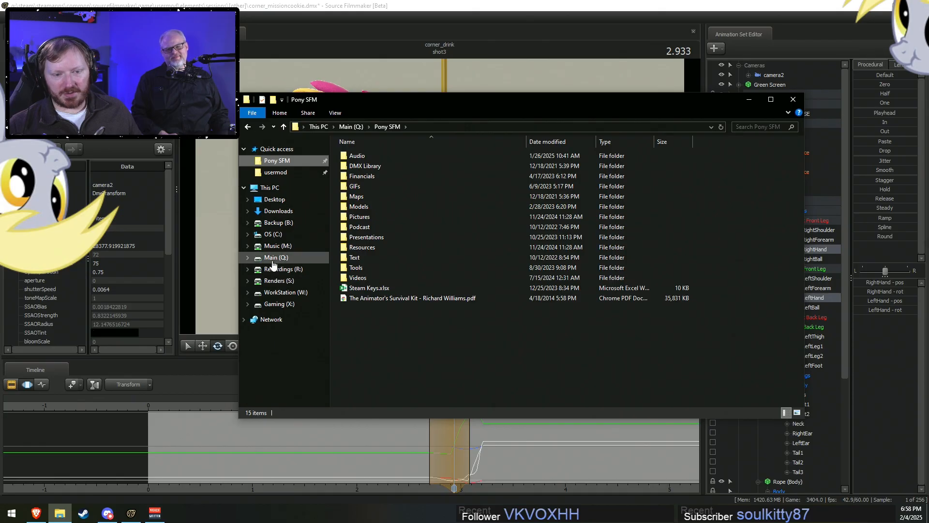
{"action": "left_click", "coordinate": [273, 320]}
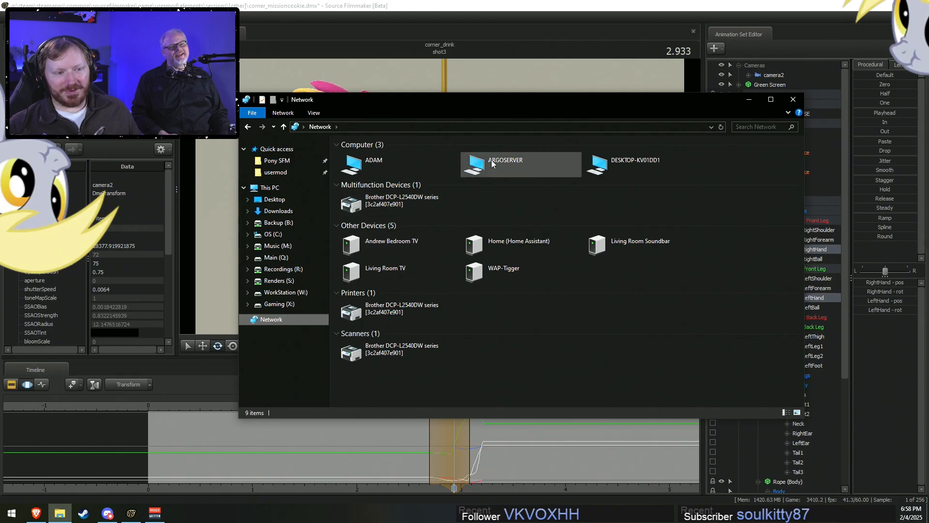
{"action": "left_click", "coordinate": [490, 165]}
{"action": "double_click", "coordinate": [490, 164]}
{"action": "double_click", "coordinate": [402, 177]}
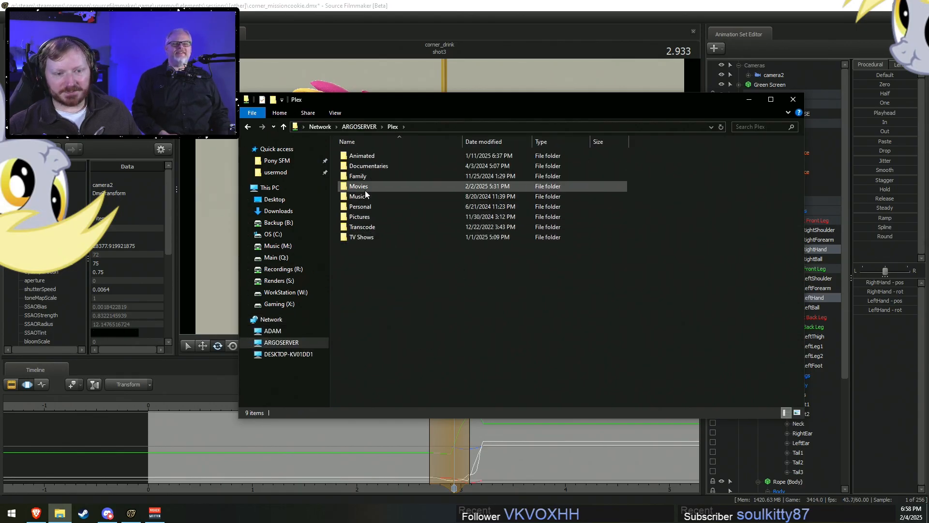
{"action": "double_click", "coordinate": [370, 207]}
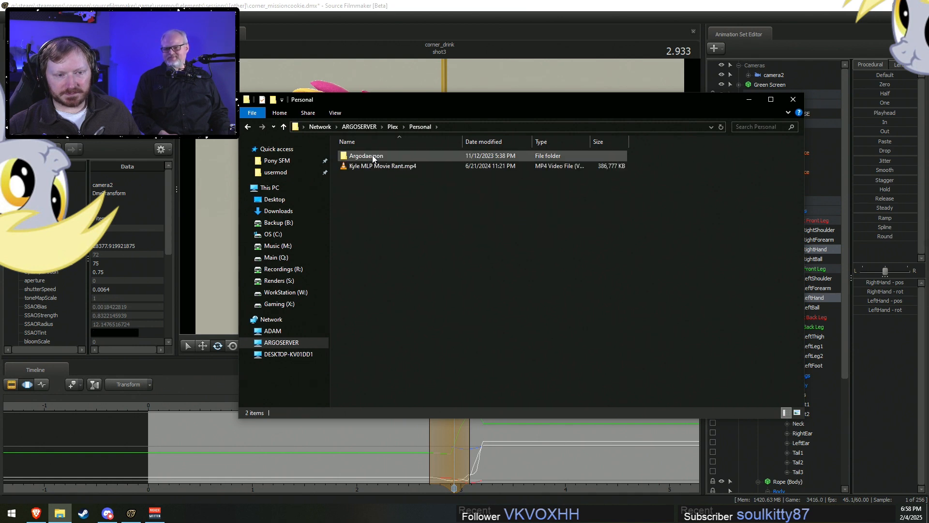
{"action": "double_click", "coordinate": [373, 155]}
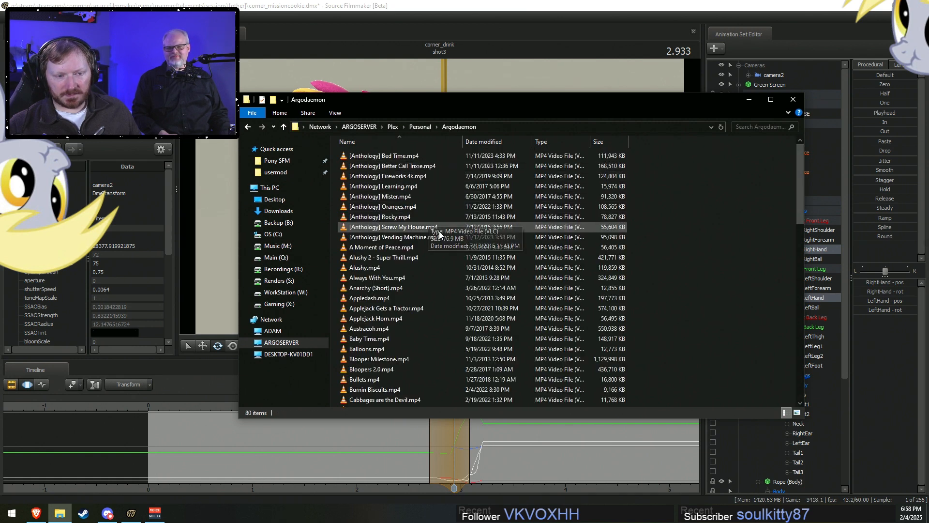
Look through the Personal\Argodaemon and Family folders on the Plex share, returning to the Plex folder.
{"action": "left_click", "coordinate": [392, 127]}
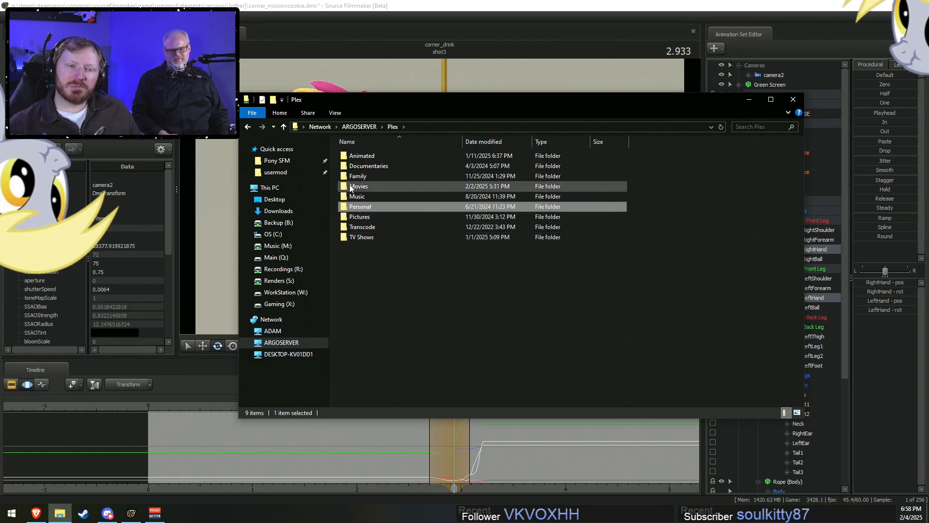
{"action": "double_click", "coordinate": [362, 208]}
{"action": "double_click", "coordinate": [360, 156]}
{"action": "scroll", "coordinate": [416, 261], "scroll_direction": "down", "scroll_amount": 15}
{"action": "scroll", "coordinate": [429, 271], "scroll_direction": "up", "scroll_amount": 15}
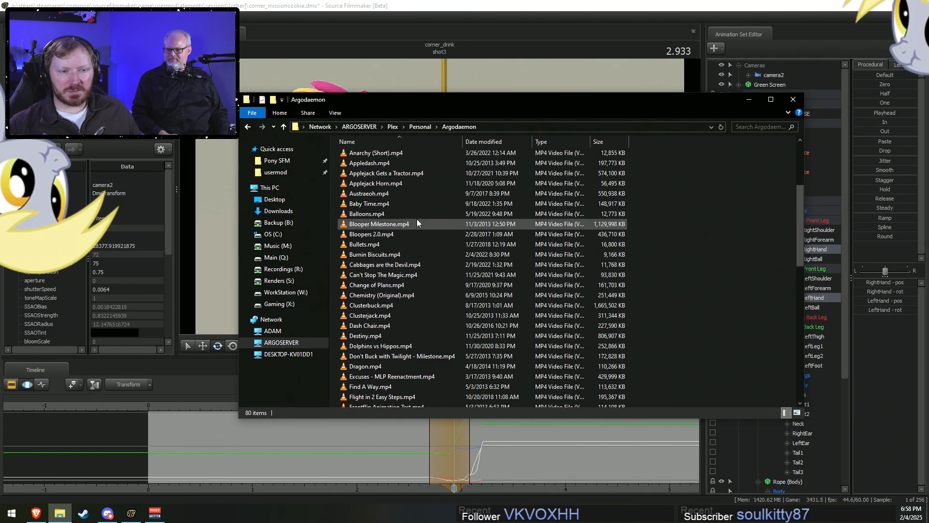
{"action": "left_click", "coordinate": [394, 127]}
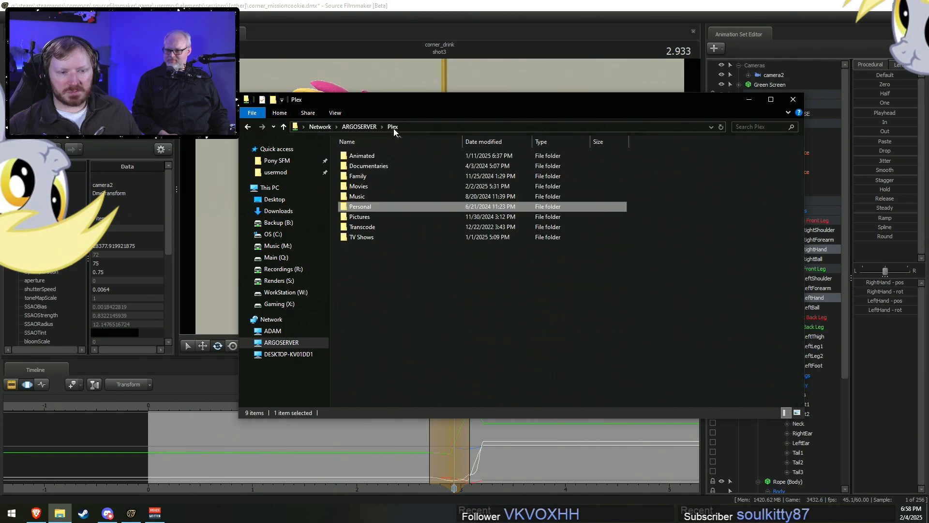
{"action": "double_click", "coordinate": [361, 176]}
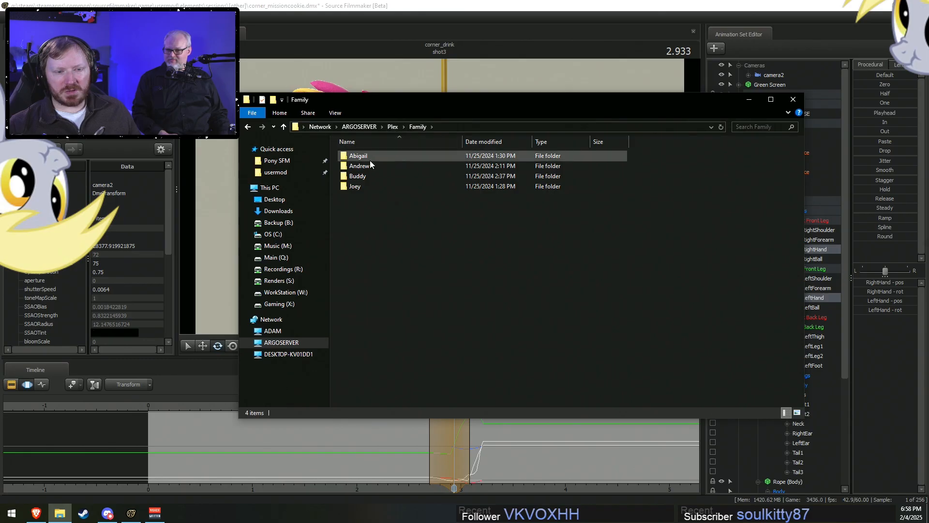
{"action": "left_click", "coordinate": [392, 127]}
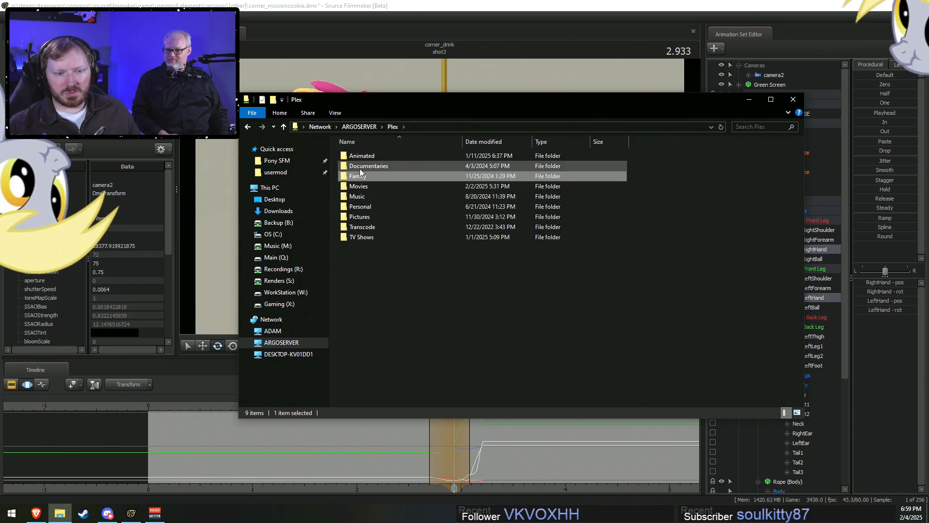
{"action": "left_click", "coordinate": [380, 207]}
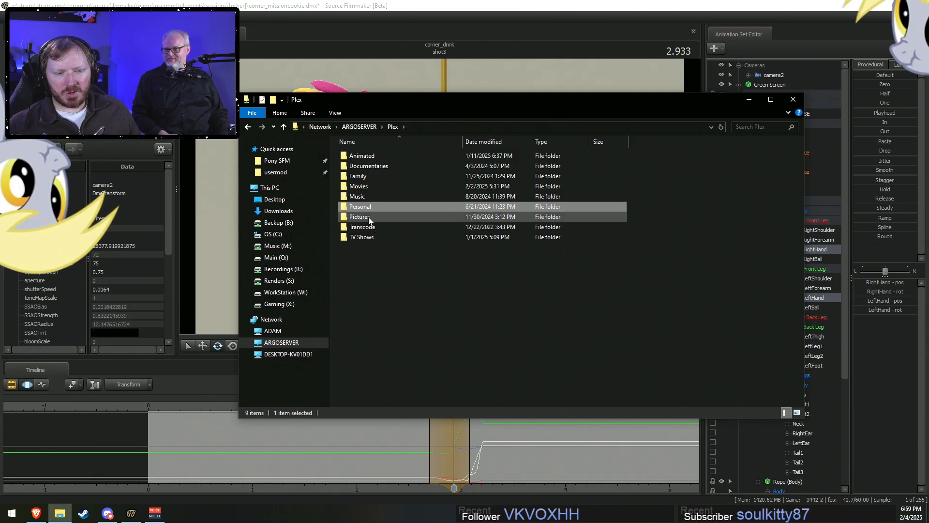
Open the Galacon 2023 folder inside the Plex Pictures folder and maximize the window.
{"action": "double_click", "coordinate": [370, 217]}
{"action": "scroll", "coordinate": [395, 272], "scroll_direction": "down", "scroll_amount": 2}
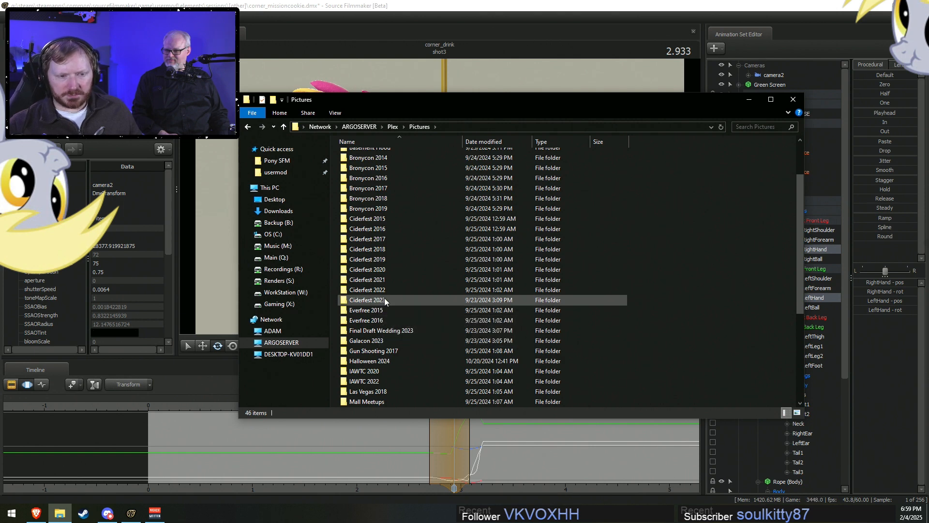
{"action": "scroll", "coordinate": [384, 297], "scroll_direction": "up", "scroll_amount": 2}
{"action": "scroll", "coordinate": [386, 304], "scroll_direction": "down", "scroll_amount": 7}
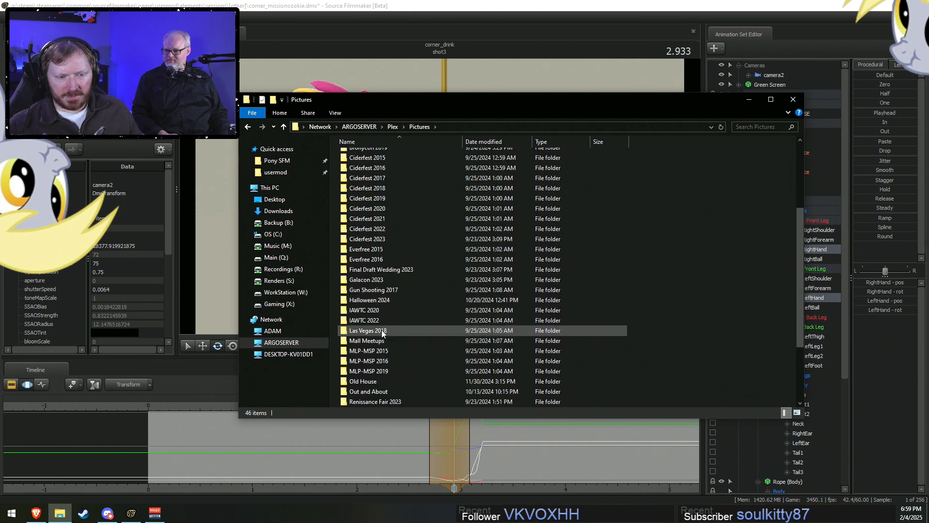
{"action": "double_click", "coordinate": [377, 187]}
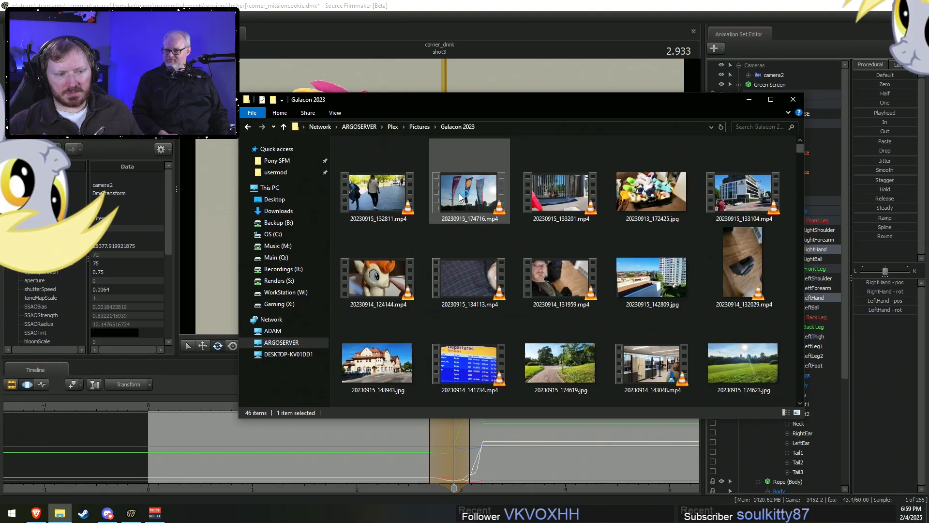
{"action": "left_click_drag", "start_coordinate": [629, 102], "coordinate": [411, 0]}
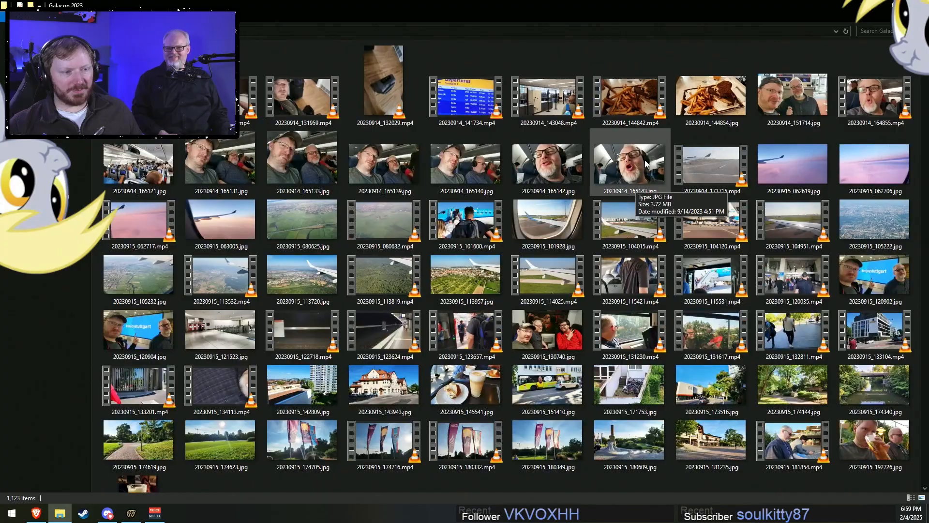
View the photo 20230914_165143.jpg, close it, and select the video 20230914_164855.mp4 in the folder.
{"action": "left_click", "coordinate": [645, 160]}
{"action": "double_click", "coordinate": [644, 160]}
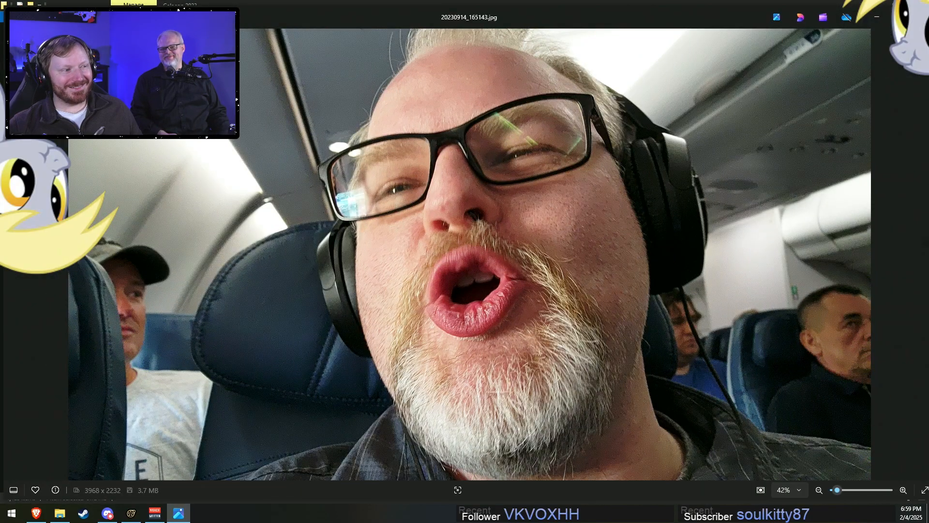
{"action": "left_click", "coordinate": [919, 18]}
{"action": "scroll", "coordinate": [866, 145], "scroll_direction": "down", "scroll_amount": 3}
{"action": "scroll", "coordinate": [866, 145], "scroll_direction": "up", "scroll_amount": 3}
{"action": "left_click", "coordinate": [871, 118]}
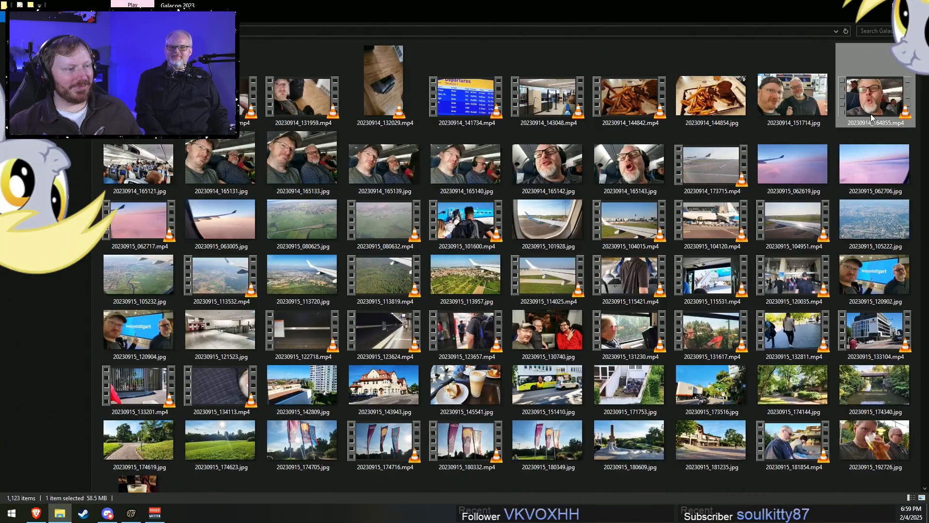
Find the September 17 plushie panel pictures, view 20230917_120320.jpg and close it.
{"action": "scroll", "coordinate": [866, 116], "scroll_direction": "down", "scroll_amount": 20}
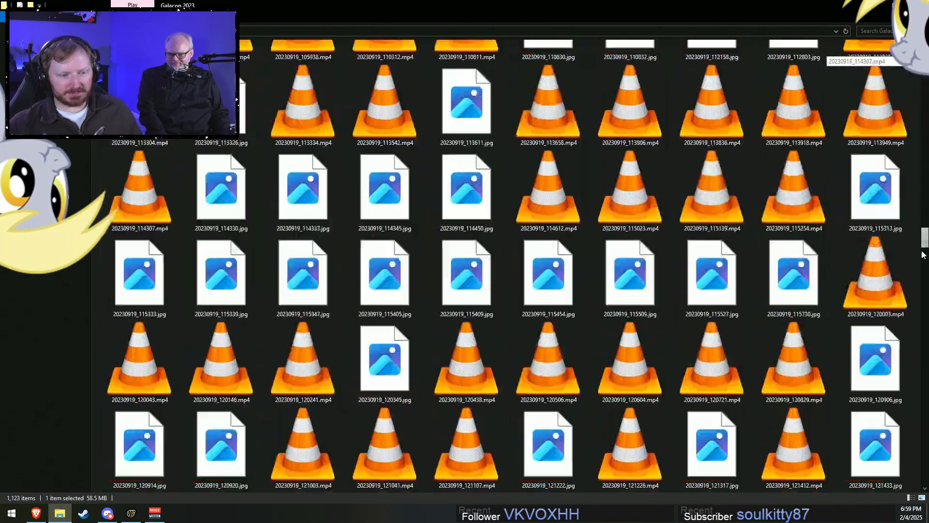
{"action": "scroll", "coordinate": [866, 116], "scroll_direction": "up", "scroll_amount": 15}
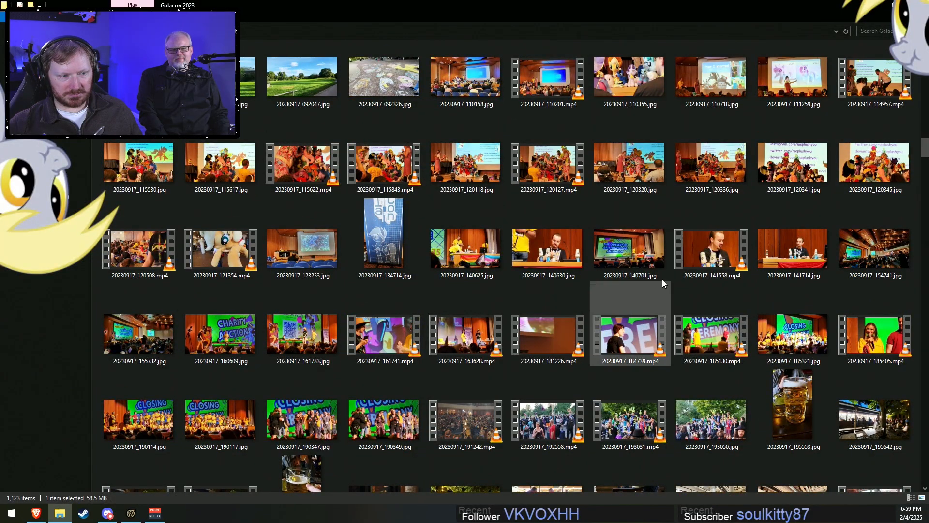
{"action": "left_click", "coordinate": [629, 165]}
{"action": "double_click", "coordinate": [628, 165]}
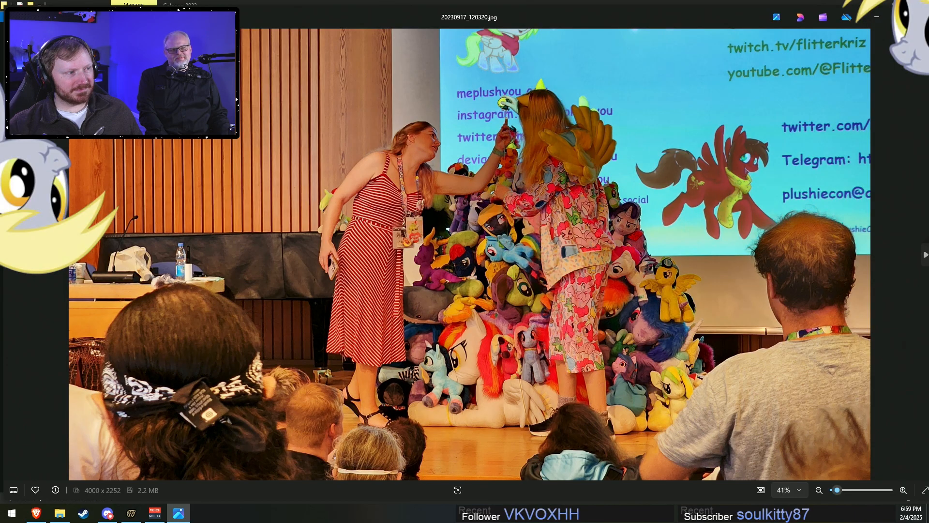
{"action": "left_click", "coordinate": [920, 17]}
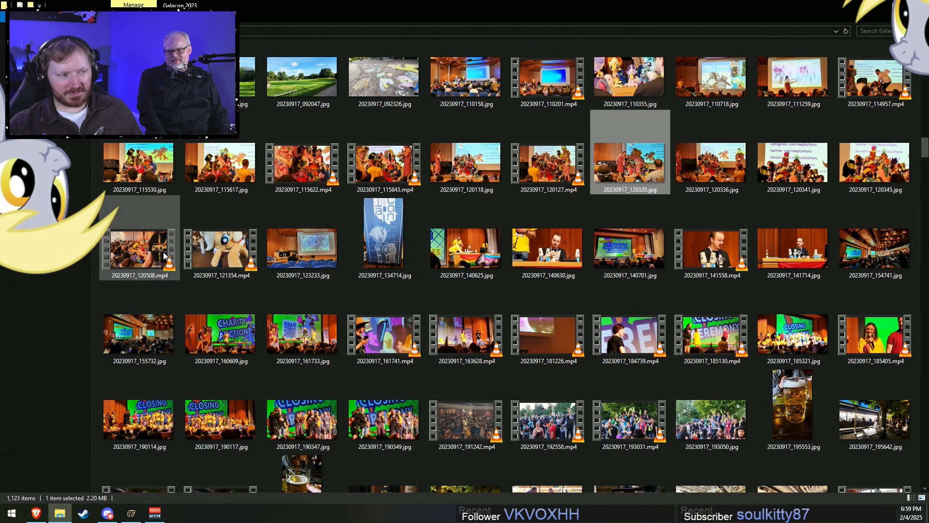
Play 20230917_120508.mp4 full screen in VLC, declining the player update, skip ahead near the end, and close it.
{"action": "double_click", "coordinate": [164, 256]}
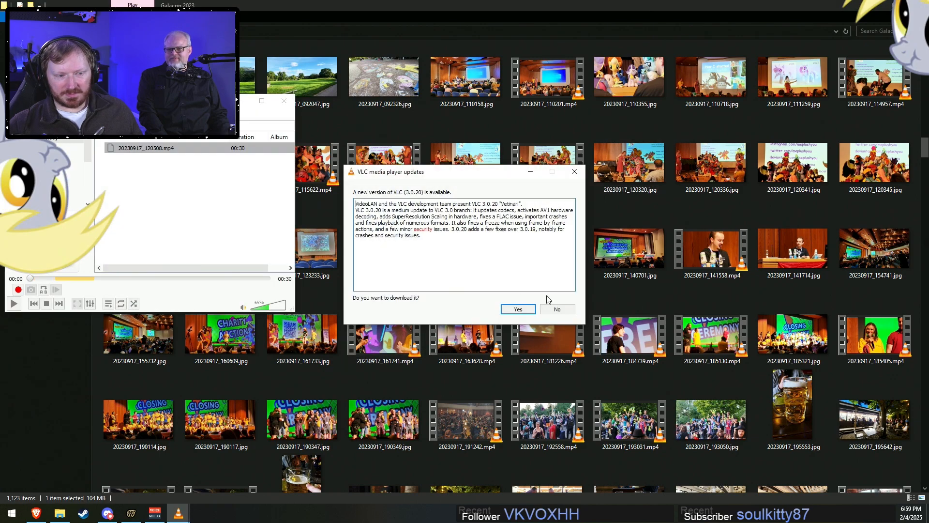
{"action": "left_click", "coordinate": [568, 313]}
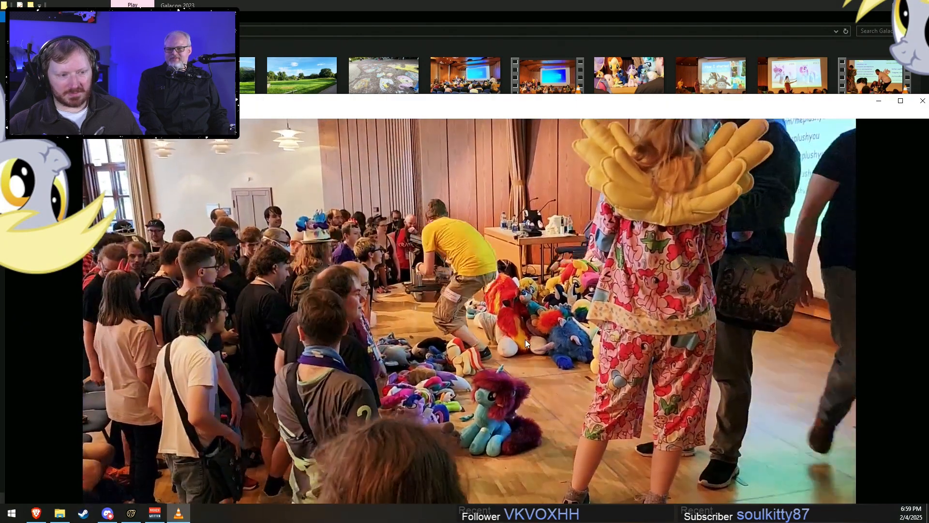
{"action": "double_click", "coordinate": [525, 339]}
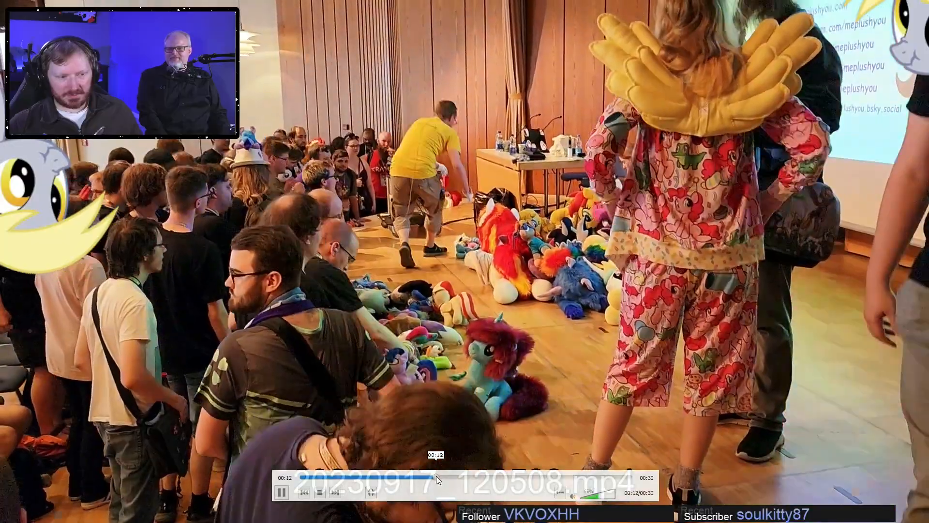
{"action": "left_click", "coordinate": [436, 475]}
{"action": "left_click_drag", "start_coordinate": [434, 476], "coordinate": [602, 474]}
{"action": "double_click", "coordinate": [655, 202]}
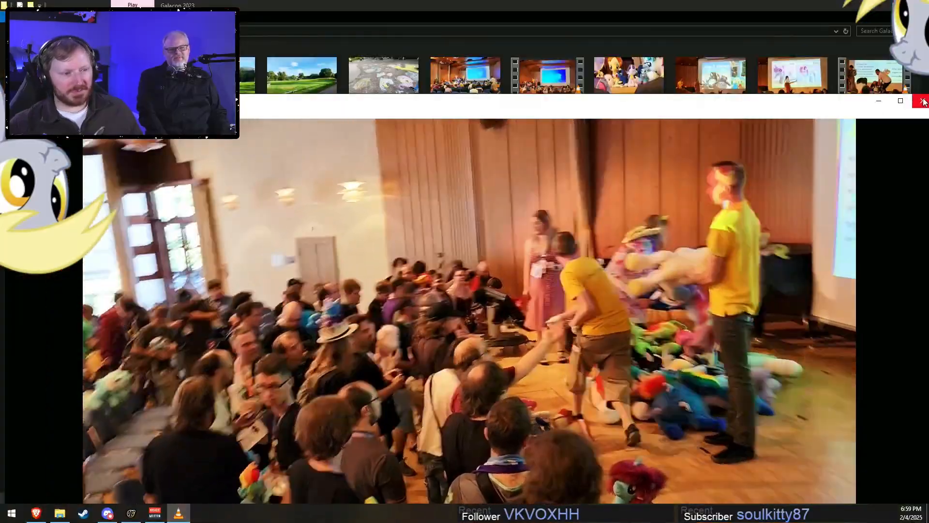
{"action": "left_click", "coordinate": [922, 102]}
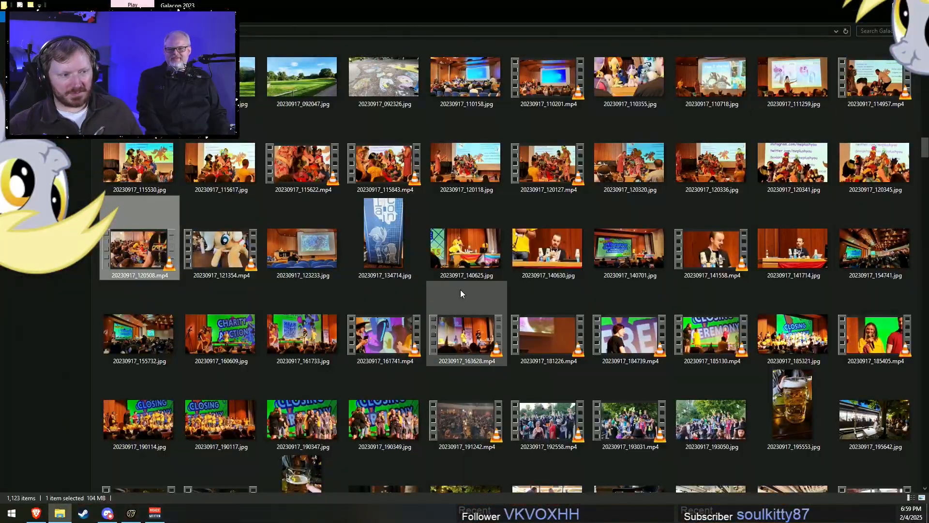
Play 20230917_120127.mp4, skip ahead to about 01:12 to see the plushie pile, and close the player.
{"action": "double_click", "coordinate": [565, 167]}
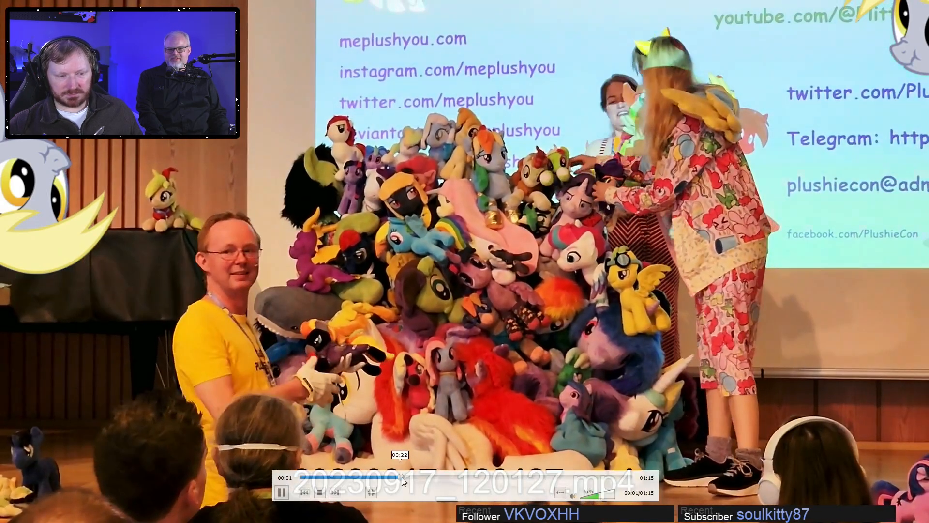
{"action": "left_click_drag", "start_coordinate": [402, 477], "coordinate": [611, 486]}
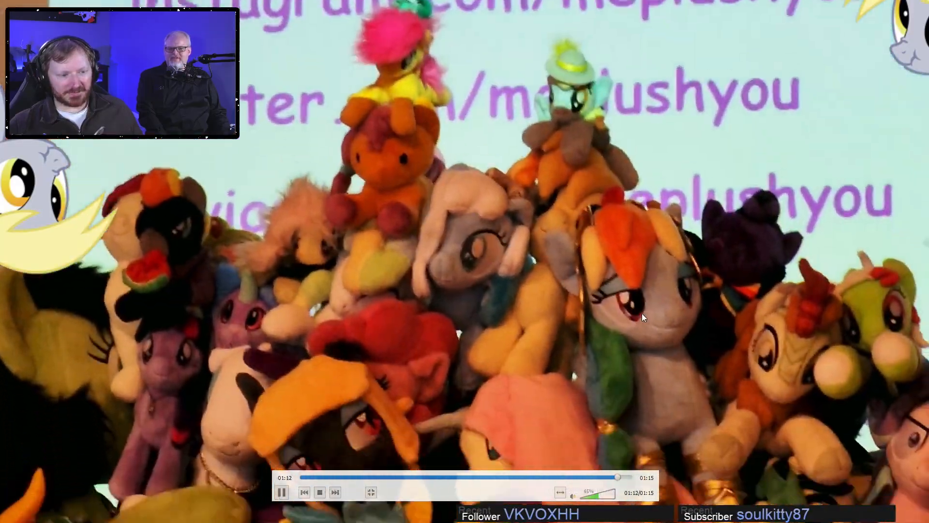
{"action": "double_click", "coordinate": [645, 307]}
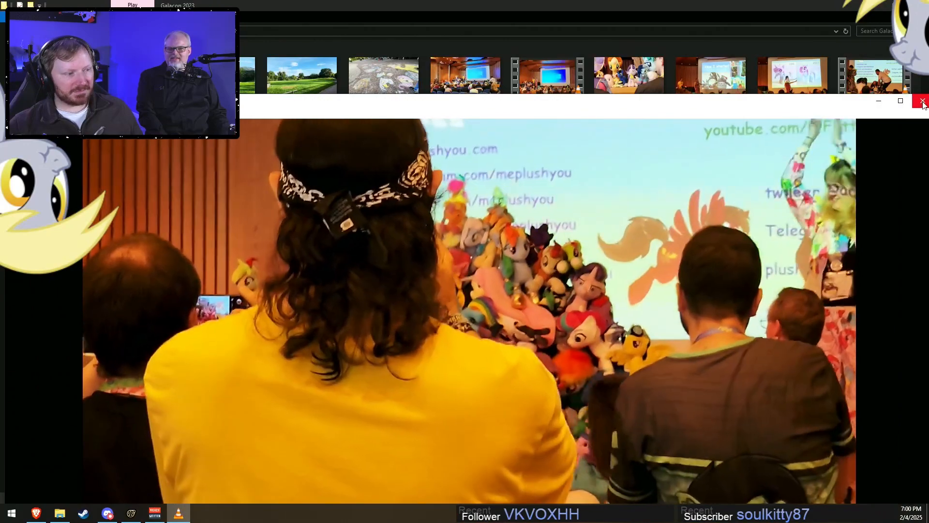
{"action": "left_click", "coordinate": [923, 101]}
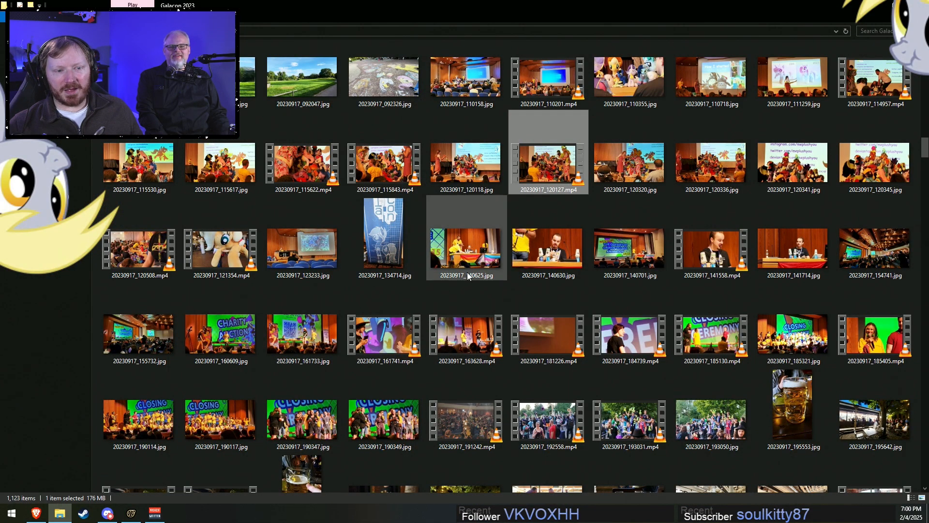
Compare the neighbouring plushie pile photo thumbnails and reopen 20230917_120320.jpg at full view.
{"action": "left_click", "coordinate": [627, 162]}
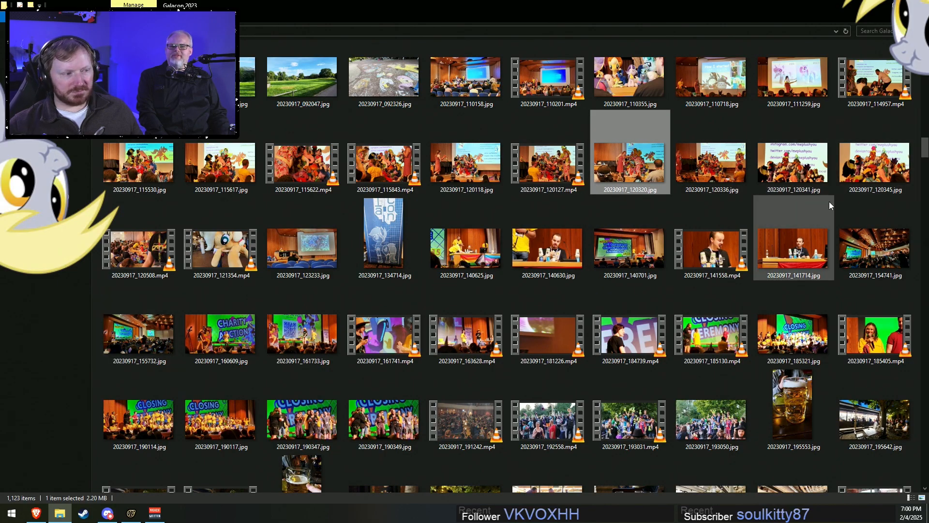
{"action": "left_click", "coordinate": [710, 162]}
{"action": "left_click", "coordinate": [905, 167]}
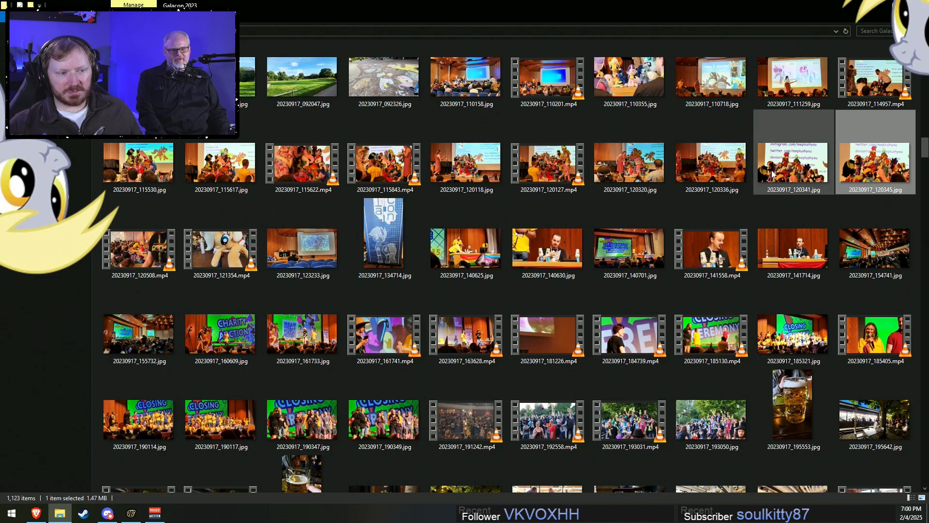
{"action": "double_click", "coordinate": [668, 170]}
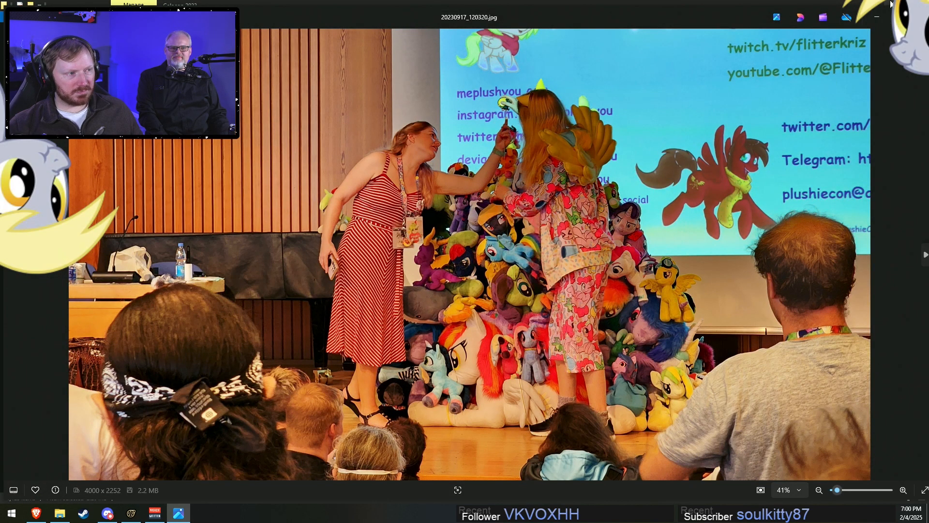
View 20230917_120345.jpg, play 20230917_120508.mp4 briefly, close both, and return to the animation session in Source Filmmaker.
{"action": "key", "text": "Escape"}
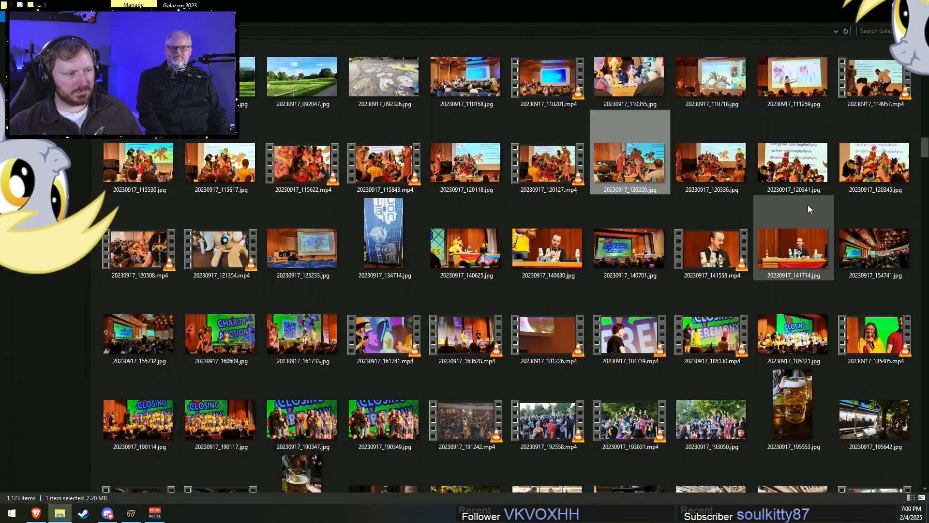
{"action": "double_click", "coordinate": [868, 180]}
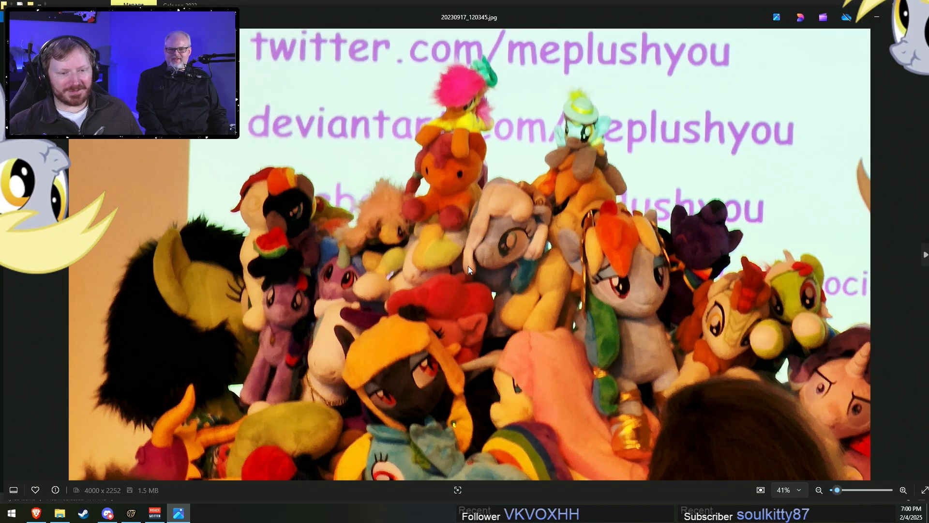
{"action": "key", "text": "Escape"}
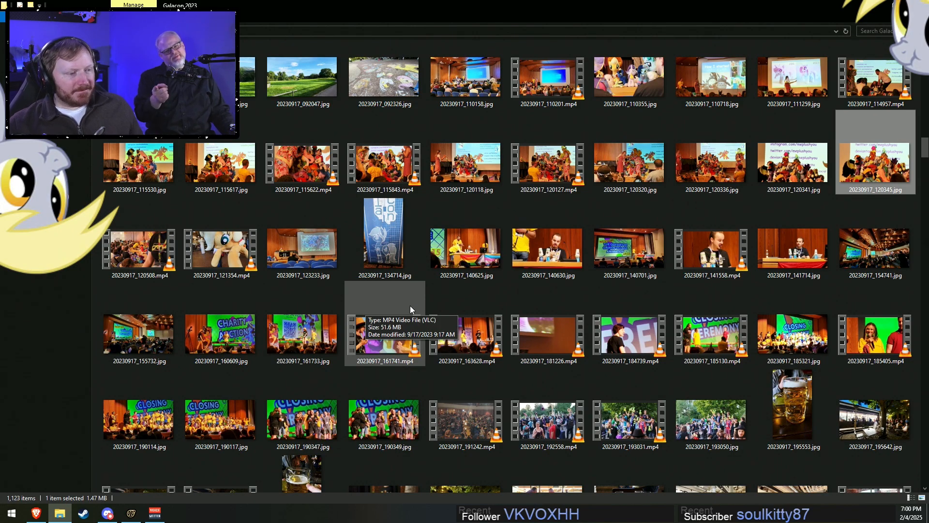
{"action": "double_click", "coordinate": [143, 258]}
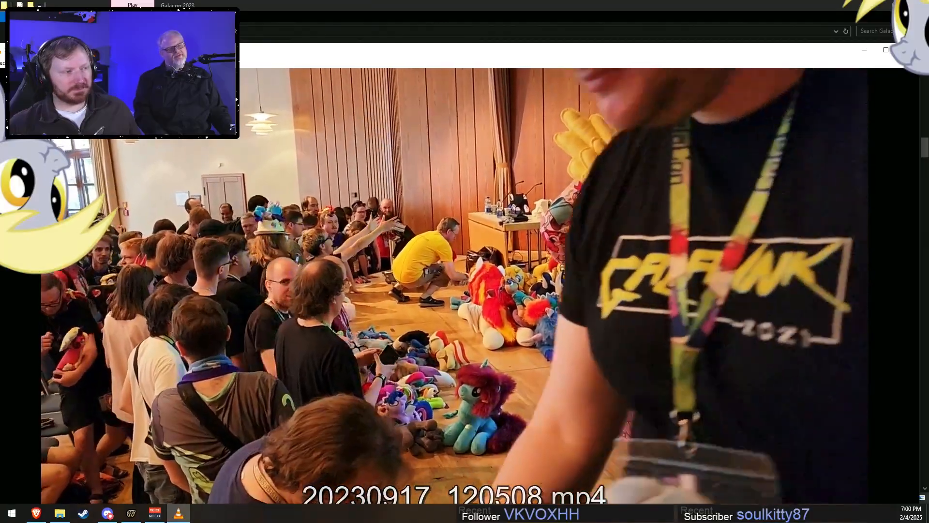
{"action": "left_click", "coordinate": [908, 51]}
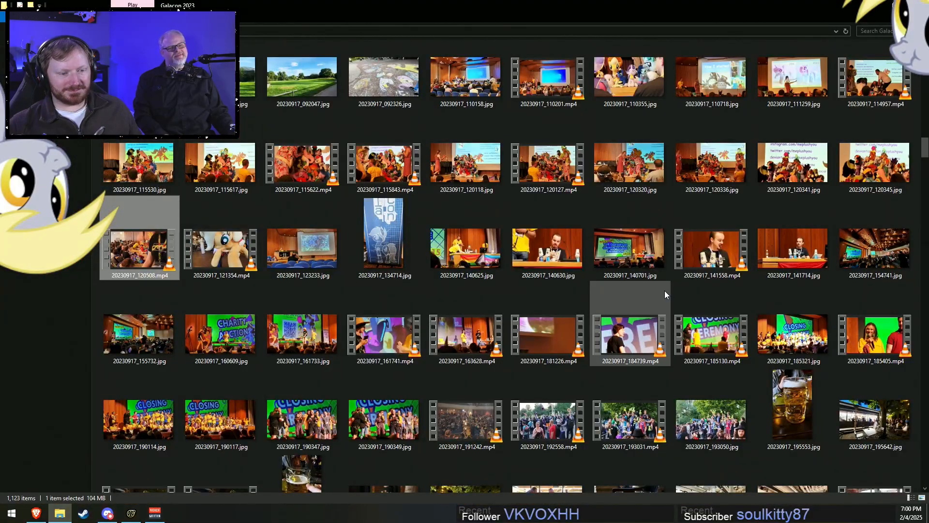
{"action": "left_click", "coordinate": [866, 10]}
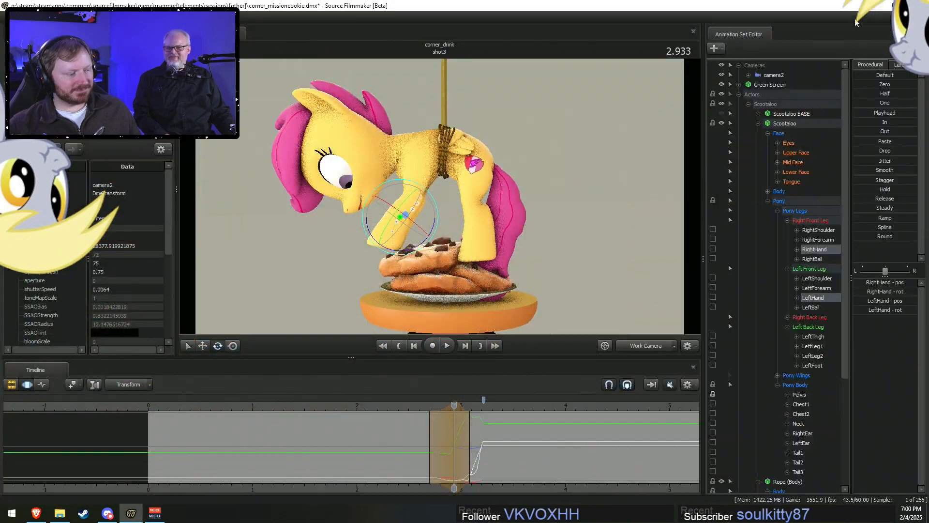
Scrub and play back Scootaloo's landing from about 2.5 to review the front hand motion.
{"action": "left_click", "coordinate": [417, 407]}
{"action": "scroll", "coordinate": [412, 423], "scroll_direction": "up", "scroll_amount": 5}
{"action": "left_click_drag", "start_coordinate": [425, 406], "coordinate": [392, 407]}
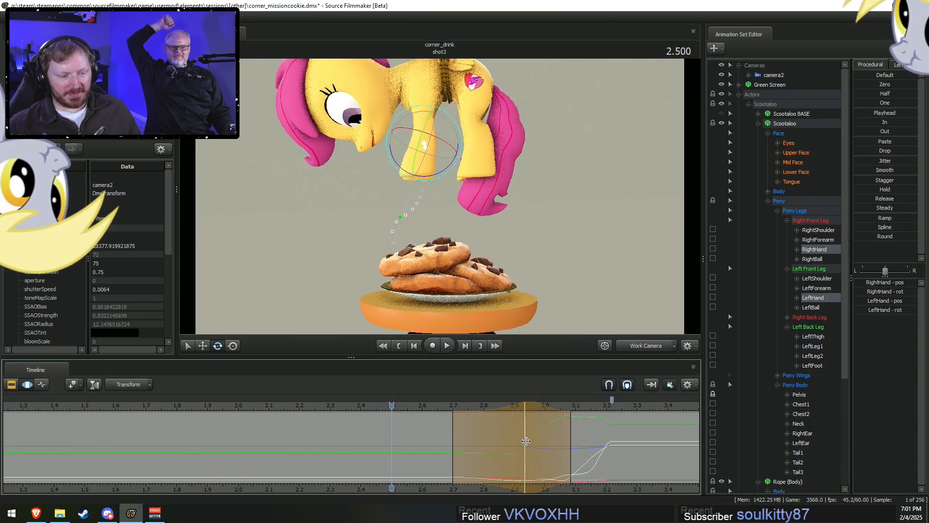
{"action": "left_click", "coordinate": [412, 410]}
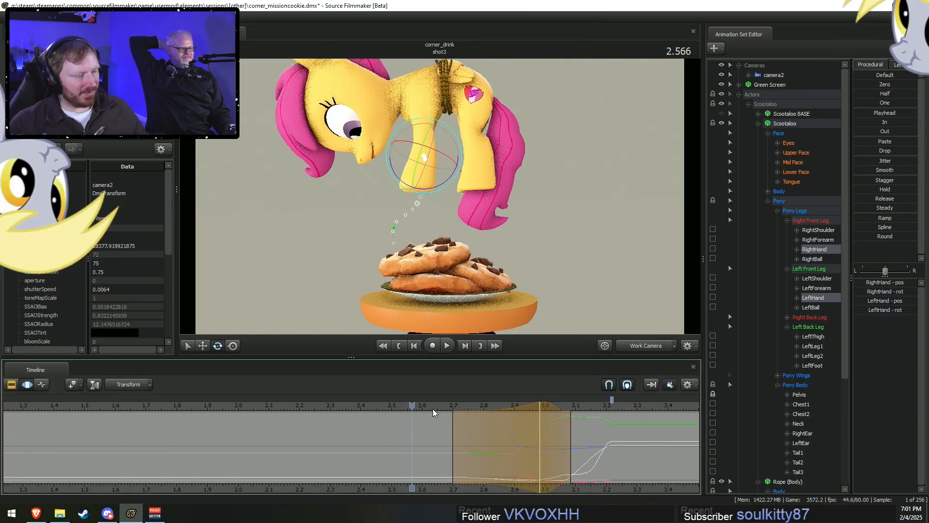
{"action": "left_click_drag", "start_coordinate": [421, 404], "coordinate": [393, 398]}
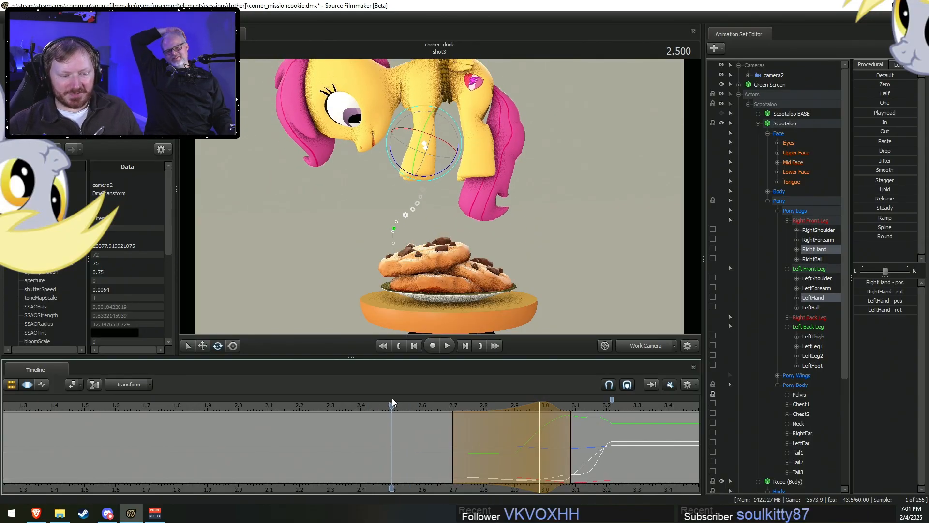
{"action": "key", "text": "space"}
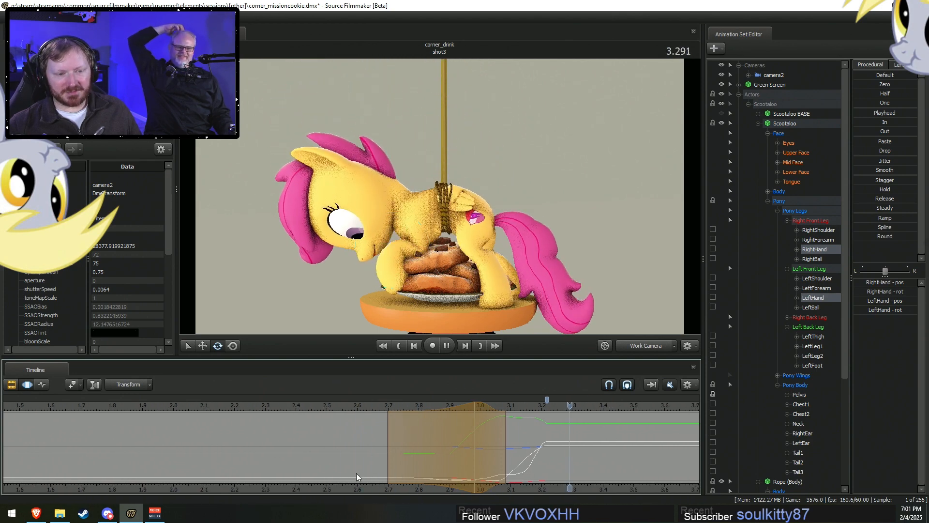
{"action": "key", "text": "shift"}
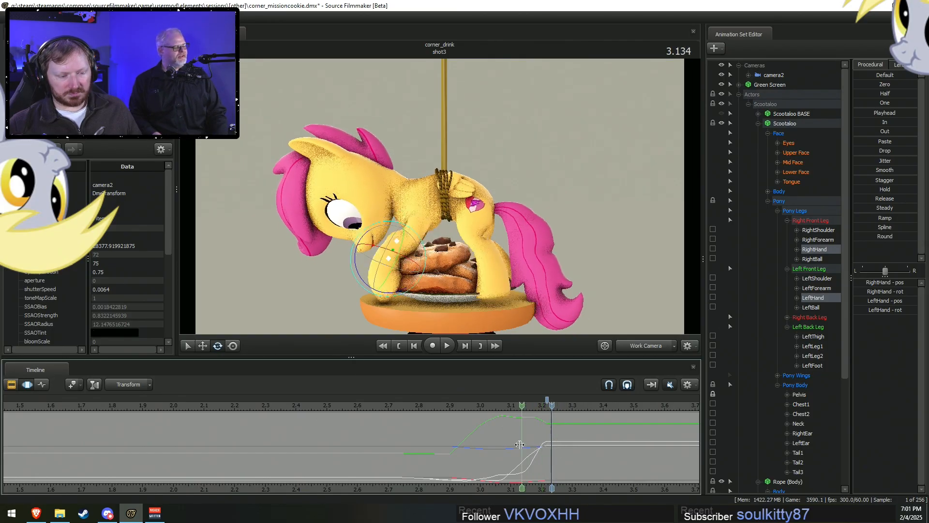
{"action": "left_click_drag", "start_coordinate": [388, 405], "coordinate": [311, 405]}
{"action": "key", "text": "space"}
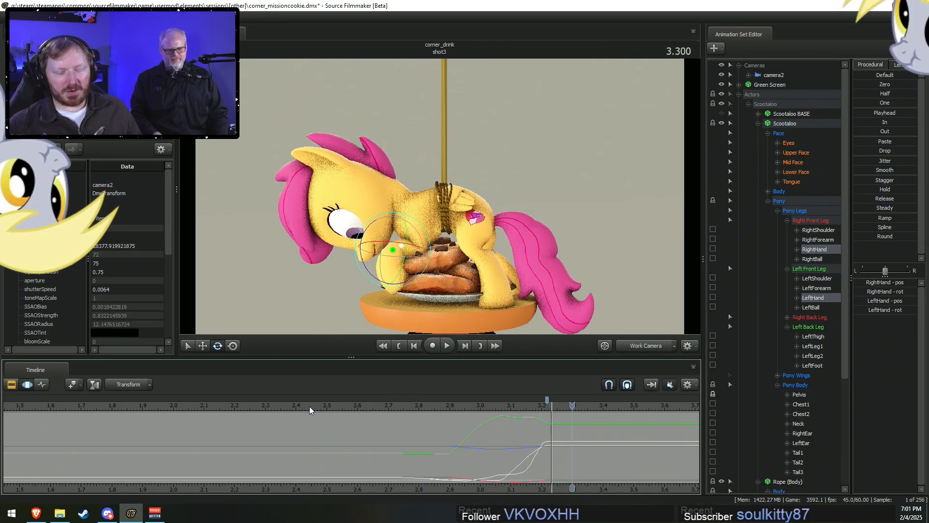
{"action": "key", "text": "space"}
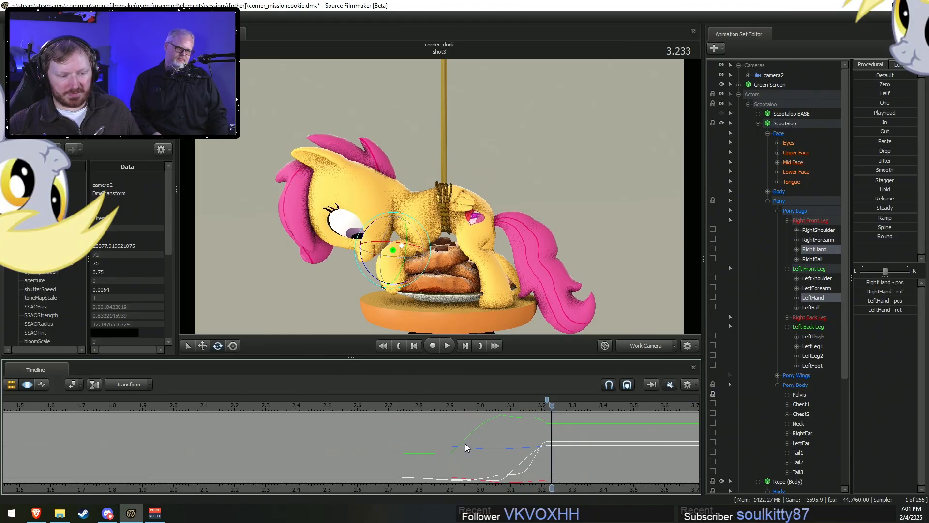
Undo the recent rotation edits on both front hands around 2.93.
{"action": "key", "text": "ctrl+z"}
{"action": "key", "text": "space"}
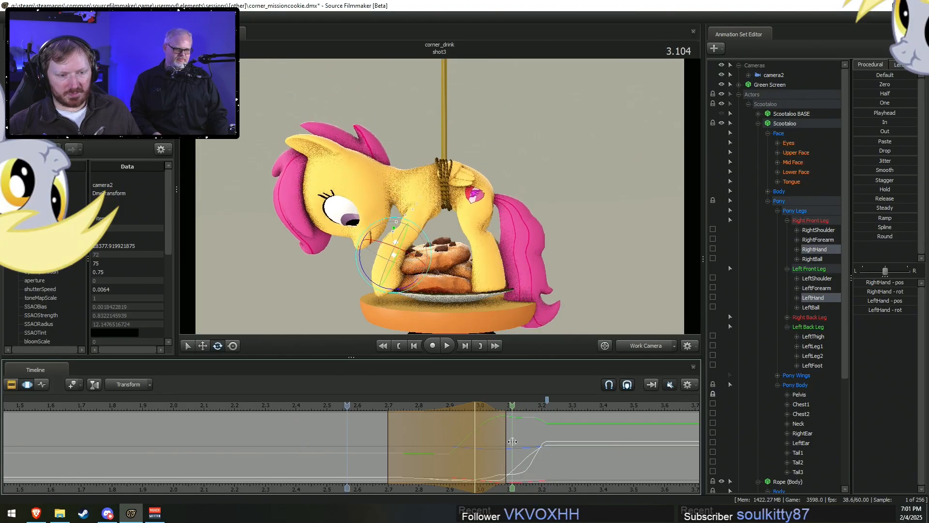
{"action": "key", "text": "ctrl+z"}
{"action": "key", "text": "ctrl+z"}
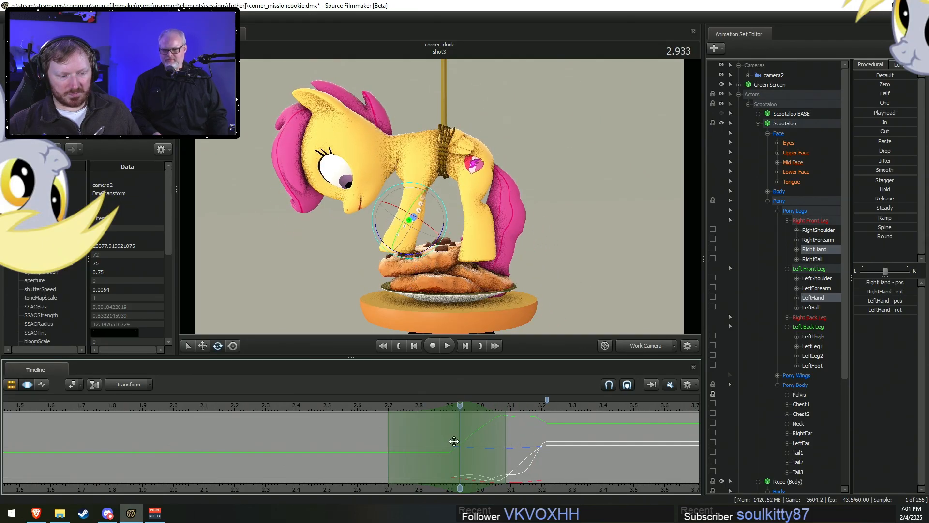
{"action": "key", "text": "ctrl+z"}
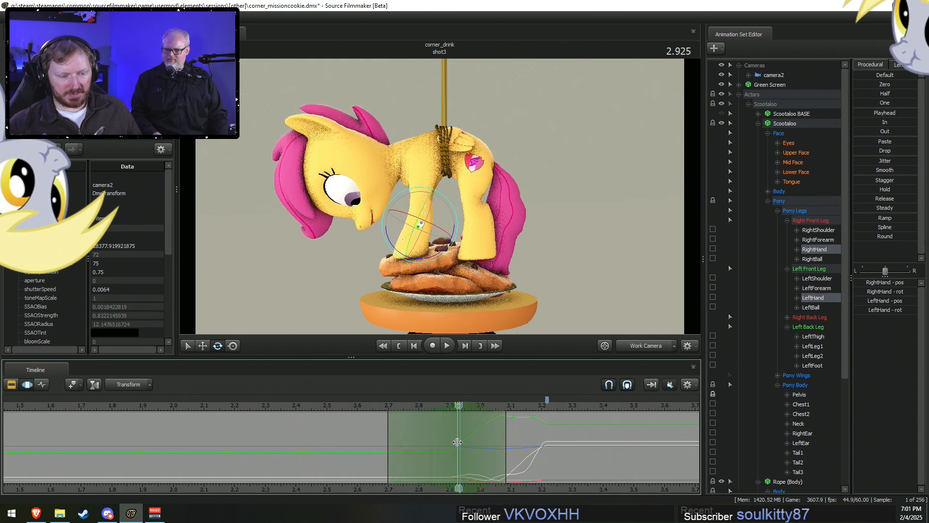
{"action": "key", "text": "ctrl+y"}
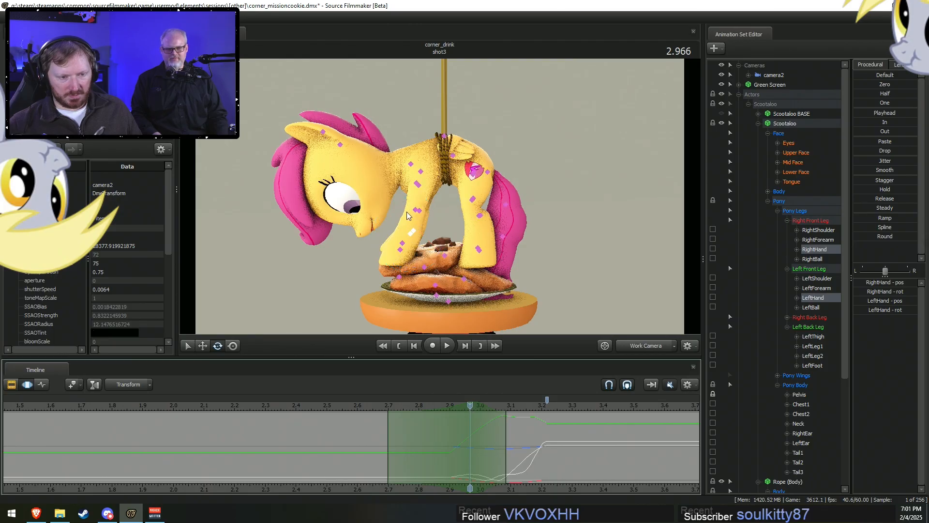
Rotate both front forearms together around 2.97 and extend the edit's start back to about 2.4.
{"action": "left_click_drag", "start_coordinate": [409, 203], "coordinate": [446, 214], "text": "ctrl"}
{"action": "left_click_drag", "start_coordinate": [446, 214], "coordinate": [457, 214], "text": "alt"}
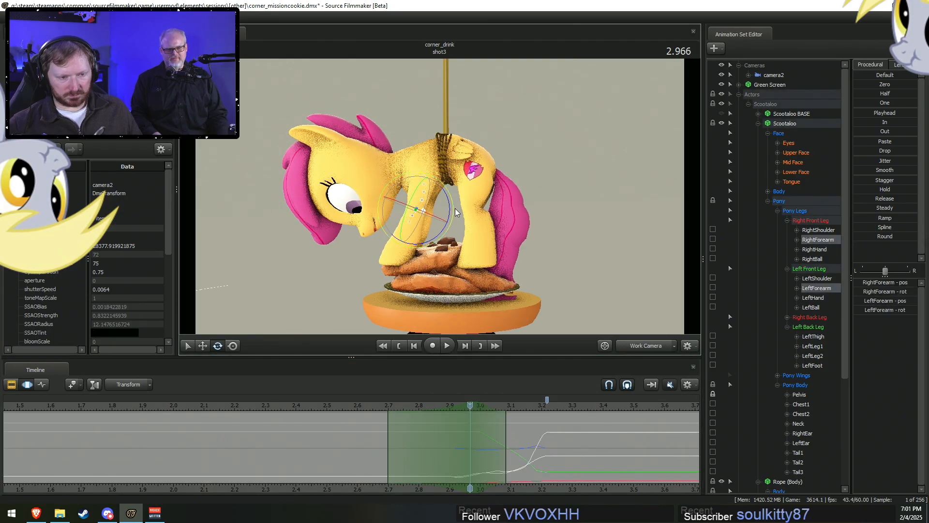
{"action": "key", "text": "shift"}
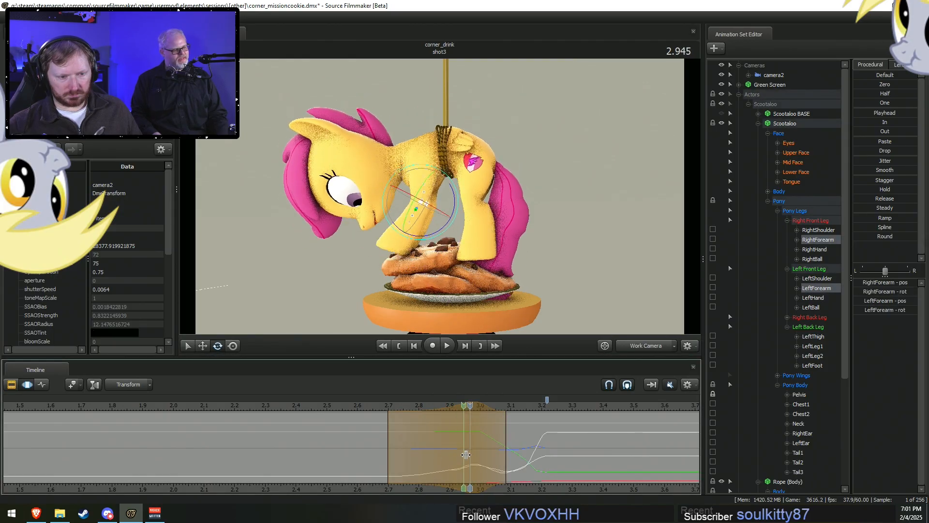
{"action": "left_click_drag", "start_coordinate": [386, 438], "coordinate": [300, 436]}
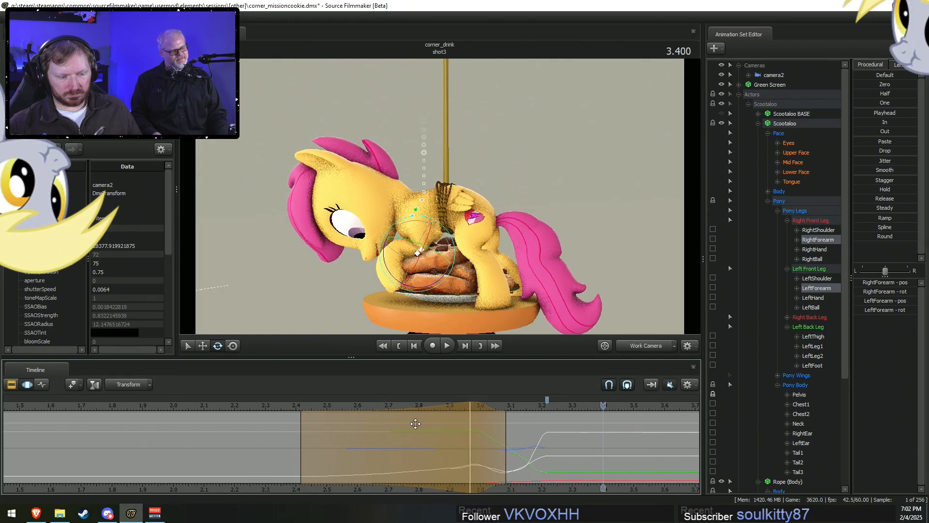
{"action": "key", "text": "shift"}
{"action": "key", "text": "shift"}
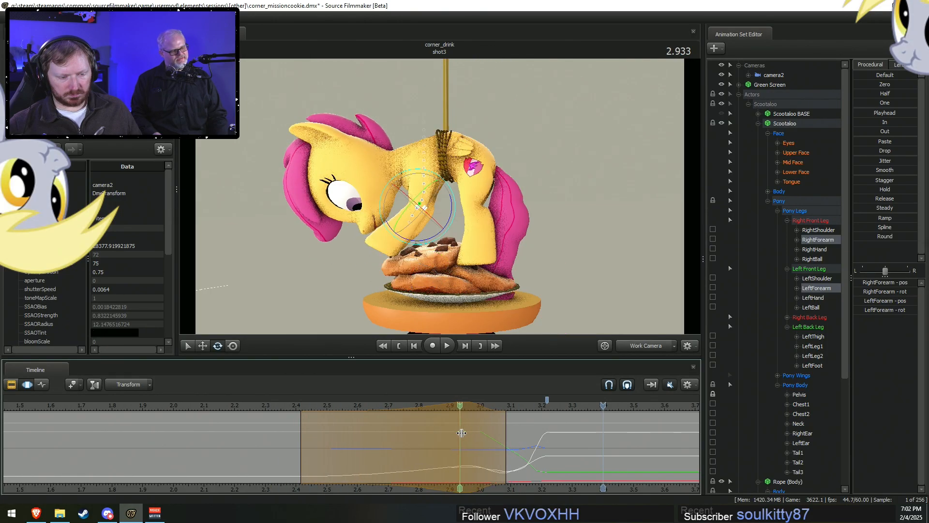
Play the landing from about 2.27 to check the forearm swing before touchdown.
{"action": "left_click", "coordinate": [253, 403]}
{"action": "key", "text": "space"}
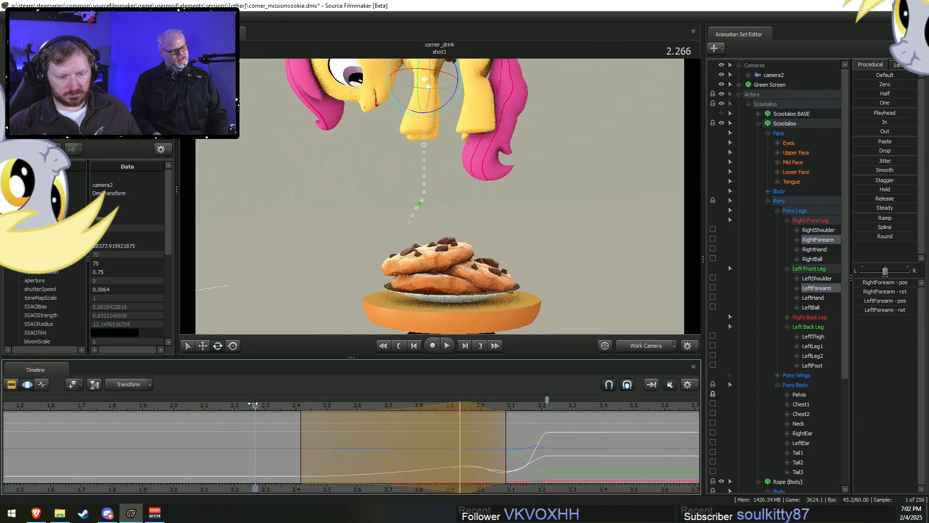
{"action": "key", "text": "space"}
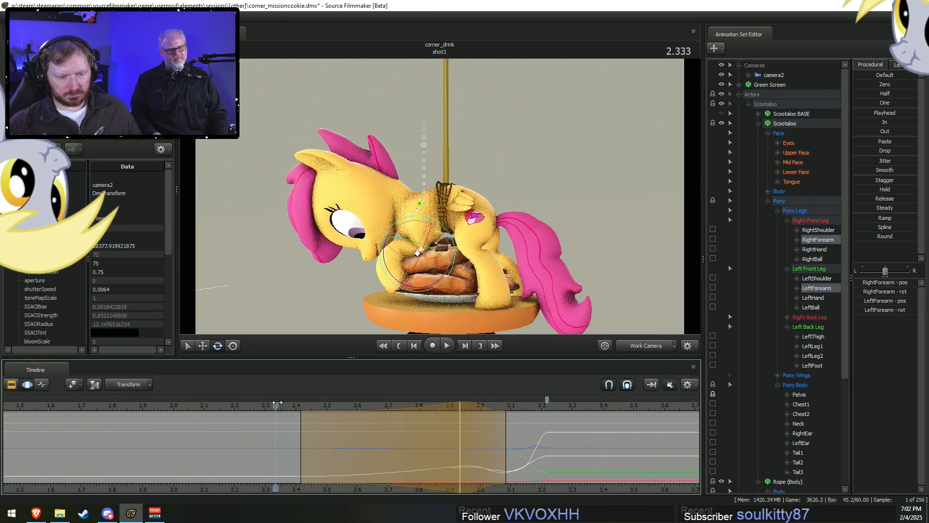
{"action": "key", "text": "space"}
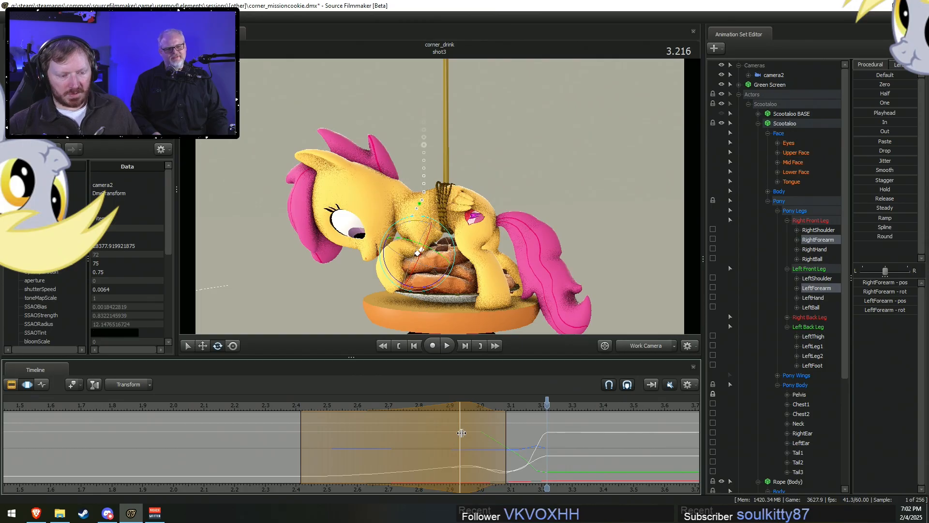
Apply the Round preset to both whole front legs from about 3.13 to 3.22, widening its start to about 3.1.
{"action": "left_click", "coordinate": [458, 442]}
{"action": "left_click", "coordinate": [808, 220]}
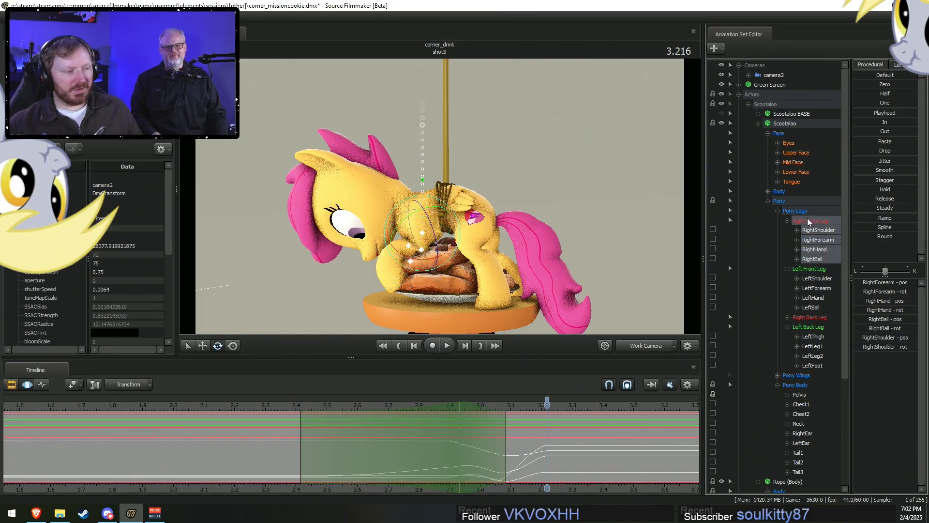
{"action": "left_click", "coordinate": [809, 269], "text": "ctrl"}
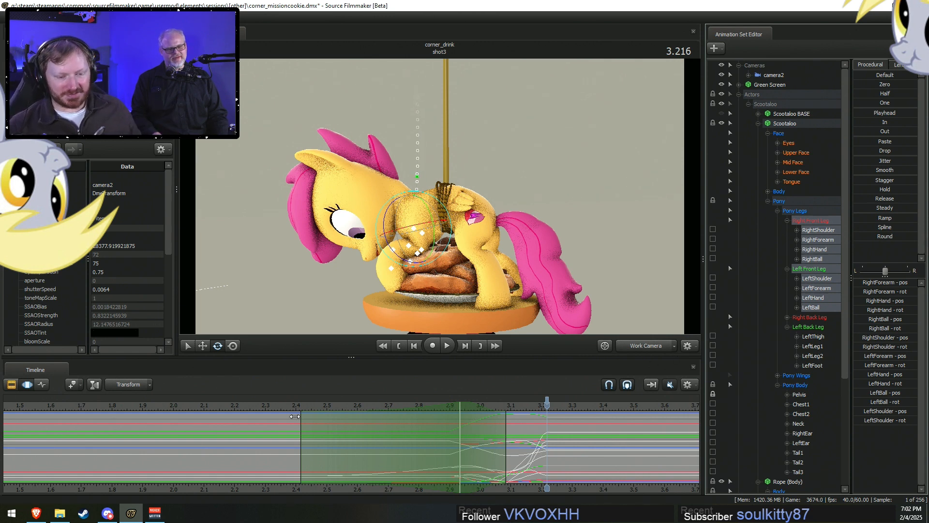
{"action": "left_click_drag", "start_coordinate": [288, 408], "coordinate": [531, 441]}
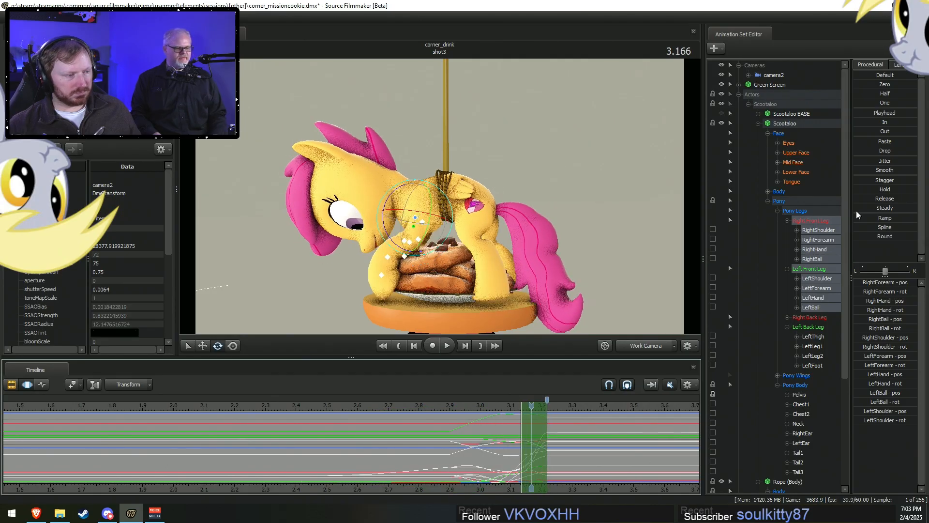
{"action": "left_click", "coordinate": [872, 240]}
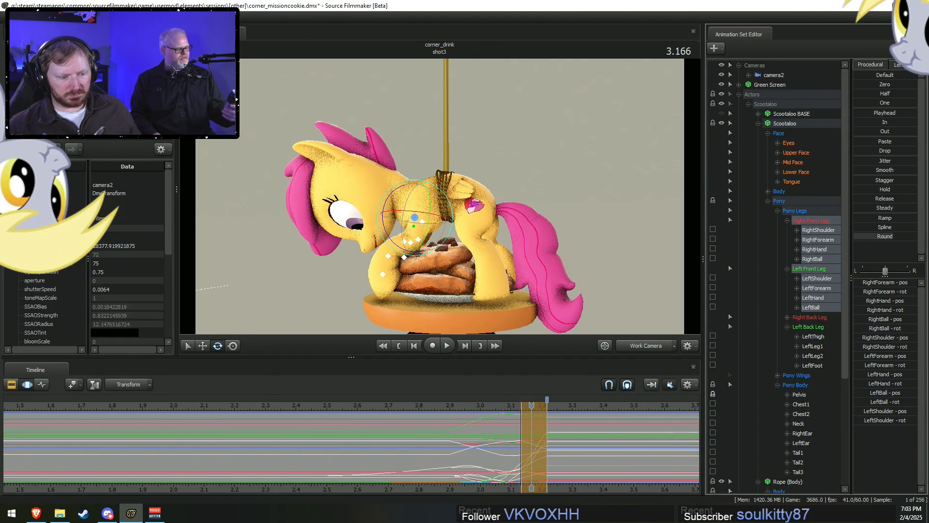
{"action": "left_click_drag", "start_coordinate": [521, 445], "coordinate": [510, 448]}
Play back the landing from about 2.98 and 2.56 to check the rounded front leg motion.
{"action": "left_click", "coordinate": [475, 408]}
{"action": "key", "text": "space"}
{"action": "key", "text": "space"}
{"action": "left_click", "coordinate": [346, 408]}
{"action": "key", "text": "space"}
{"action": "key", "text": "space"}
{"action": "key", "text": "Escape"}
Apply the Round preset to the Scootaloo BASE and Scootaloo models over a time selection of about 3.2 to 3.3.
{"action": "left_click_drag", "start_coordinate": [546, 429], "coordinate": [573, 434]}
{"action": "left_click", "coordinate": [758, 123]}
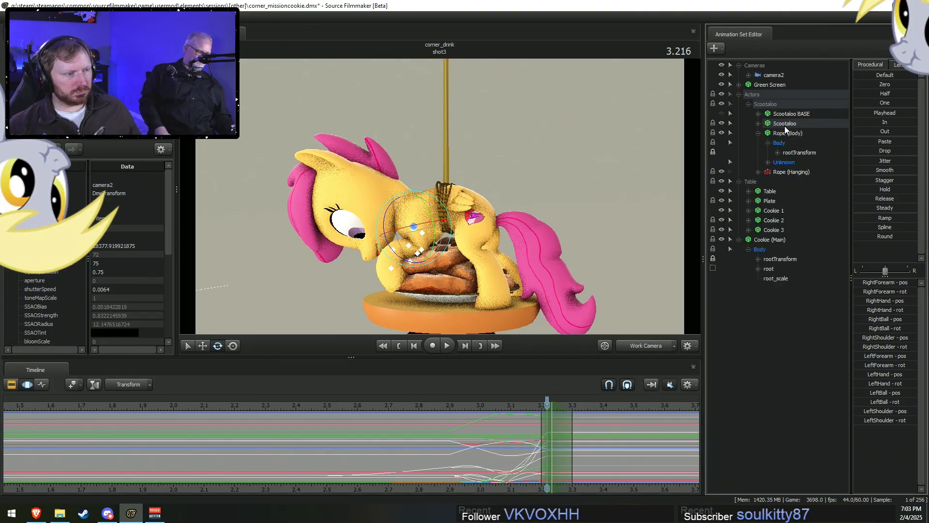
{"action": "left_click", "coordinate": [781, 124]}
{"action": "left_click", "coordinate": [790, 114], "text": "ctrl"}
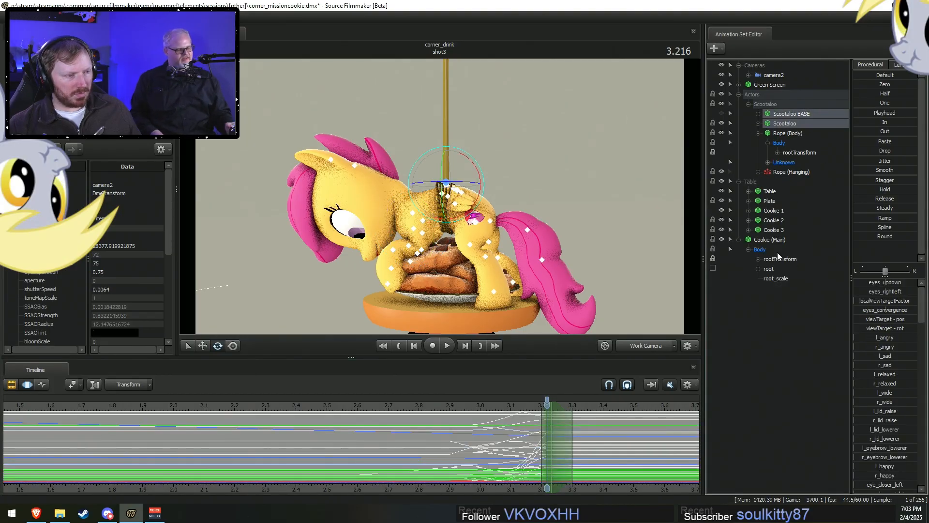
{"action": "left_click", "coordinate": [858, 236]}
{"action": "mouse_move", "coordinate": [552, 413]}
{"action": "left_mouse_down"}
{"action": "mouse_move", "coordinate": [547, 420]}
{"action": "mouse_move", "coordinate": [563, 428]}
{"action": "left_mouse_up"}
Play back the landing and widen the rounded range on both Scootaloo models to about 3.18 to 3.4.
{"action": "left_click", "coordinate": [485, 406]}
{"action": "key", "text": "space"}
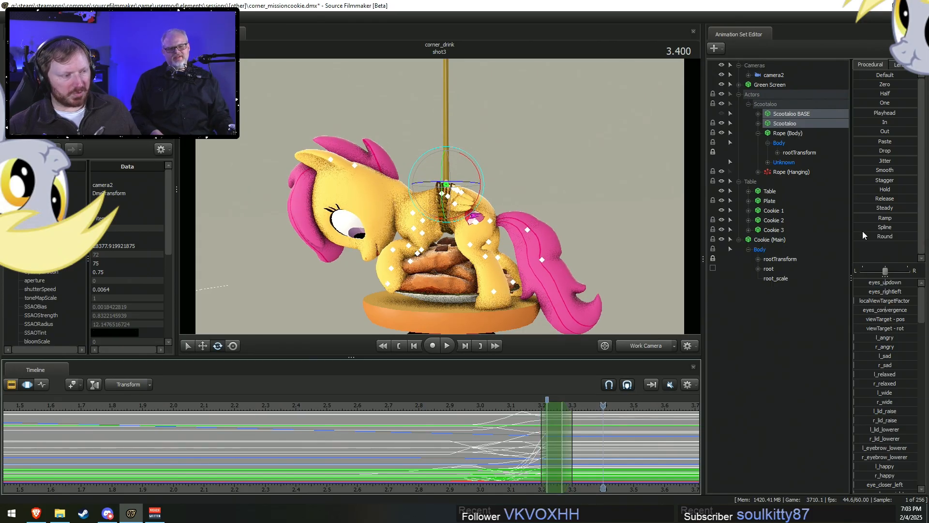
{"action": "left_click_drag", "start_coordinate": [569, 436], "coordinate": [589, 435]}
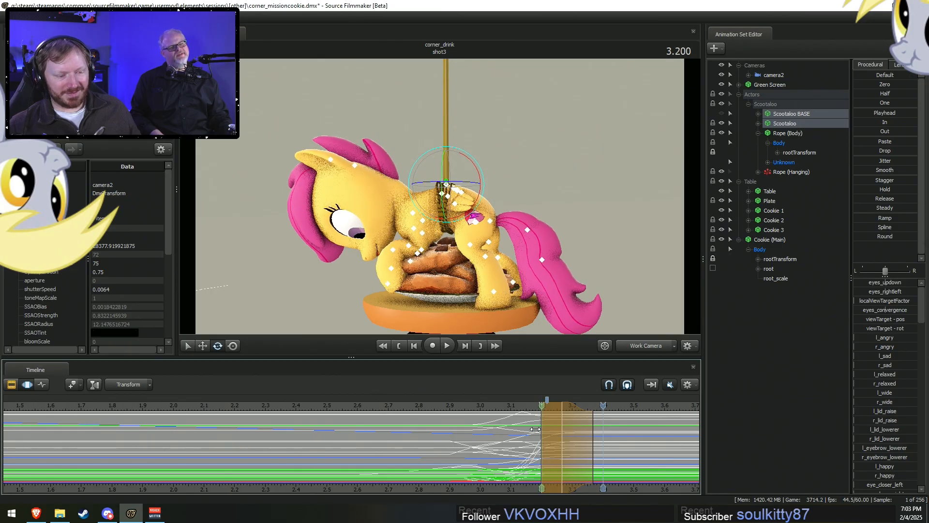
{"action": "mouse_move", "coordinate": [537, 429]}
{"action": "left_mouse_down"}
{"action": "mouse_move", "coordinate": [586, 443]}
{"action": "mouse_move", "coordinate": [602, 438]}
{"action": "left_mouse_up"}
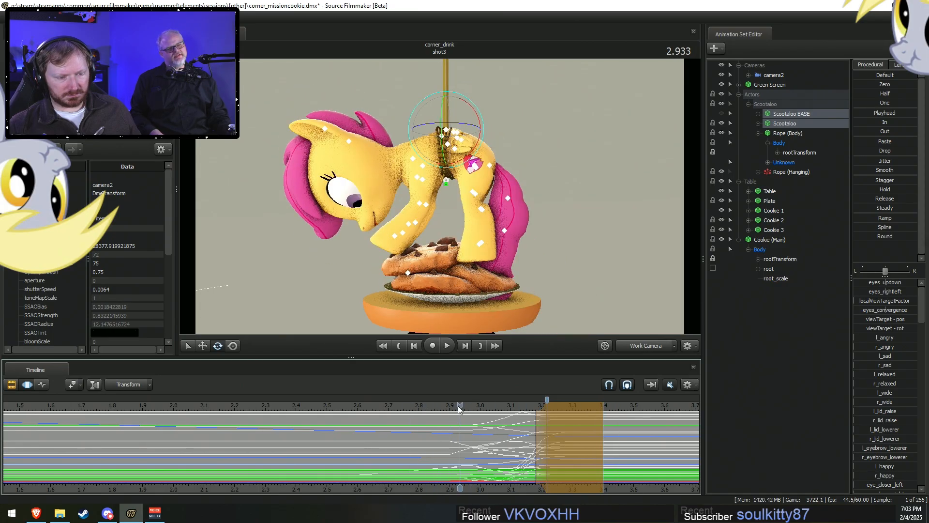
Try to nudge LeftHand and RightHand together around 3.18 within a time selection of about 3.13 to 3.23.
{"action": "mouse_move", "coordinate": [523, 430]}
{"action": "left_mouse_down"}
{"action": "mouse_move", "coordinate": [569, 430]}
{"action": "mouse_move", "coordinate": [478, 431]}
{"action": "mouse_move", "coordinate": [568, 430]}
{"action": "mouse_move", "coordinate": [521, 428]}
{"action": "mouse_move", "coordinate": [559, 430]}
{"action": "left_mouse_up"}
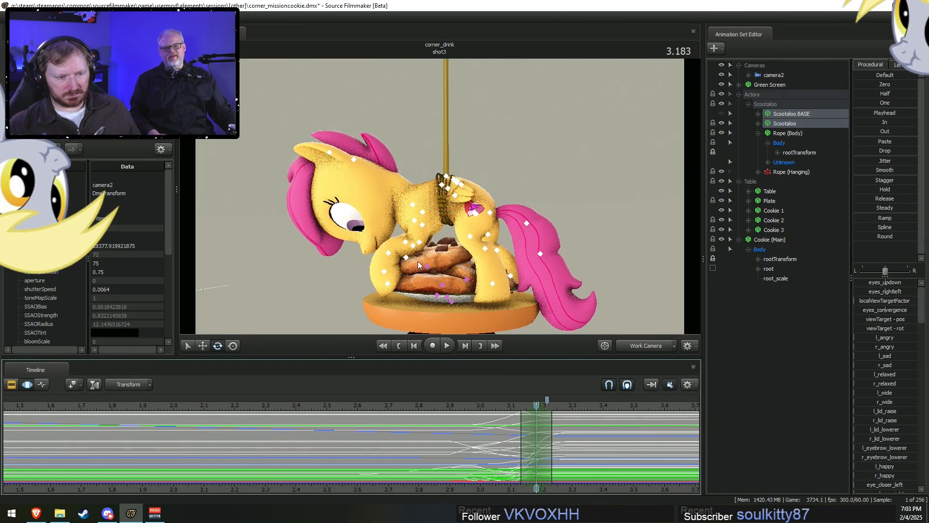
{"action": "left_click", "coordinate": [390, 254]}
{"action": "left_click_drag", "start_coordinate": [390, 254], "coordinate": [386, 271]}
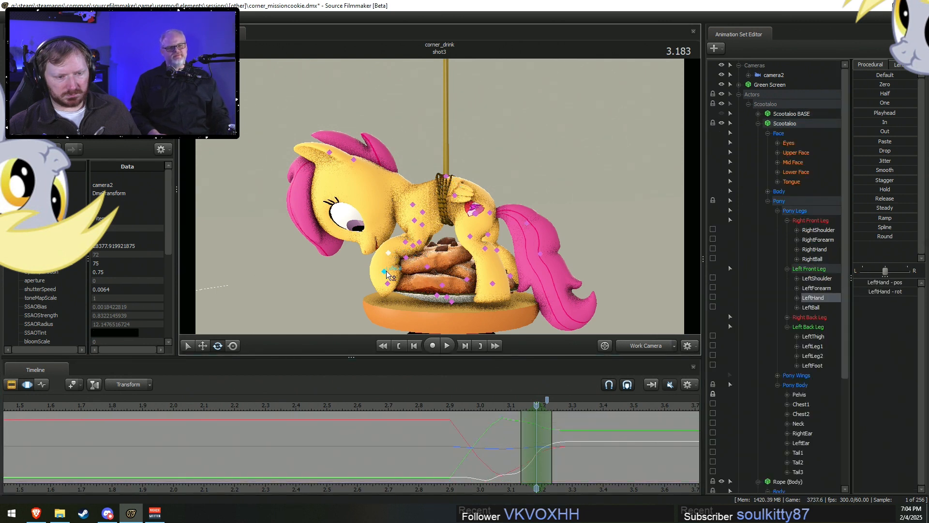
{"action": "left_click", "coordinate": [404, 242], "text": "ctrl"}
{"action": "left_click_drag", "start_coordinate": [440, 202], "coordinate": [442, 196], "text": "alt"}
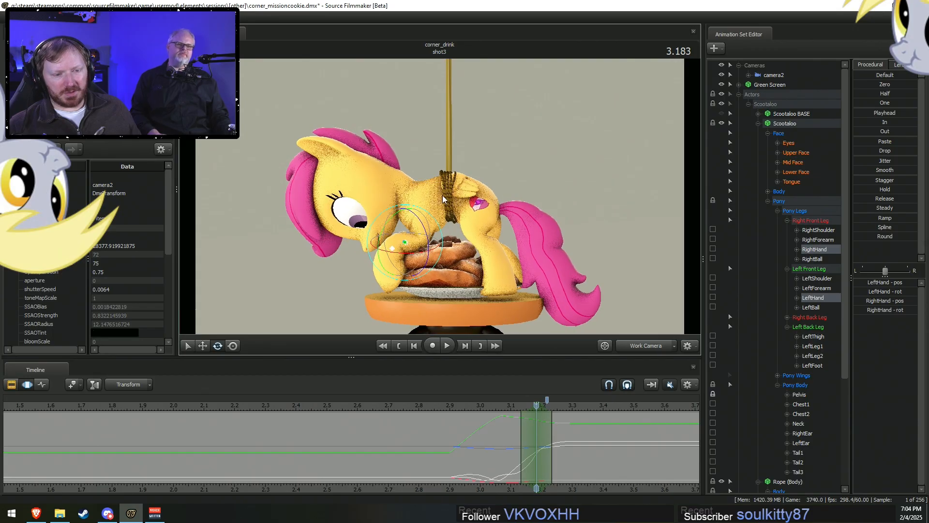
{"action": "key", "text": "w"}
{"action": "left_click_drag", "start_coordinate": [405, 242], "coordinate": [409, 240]}
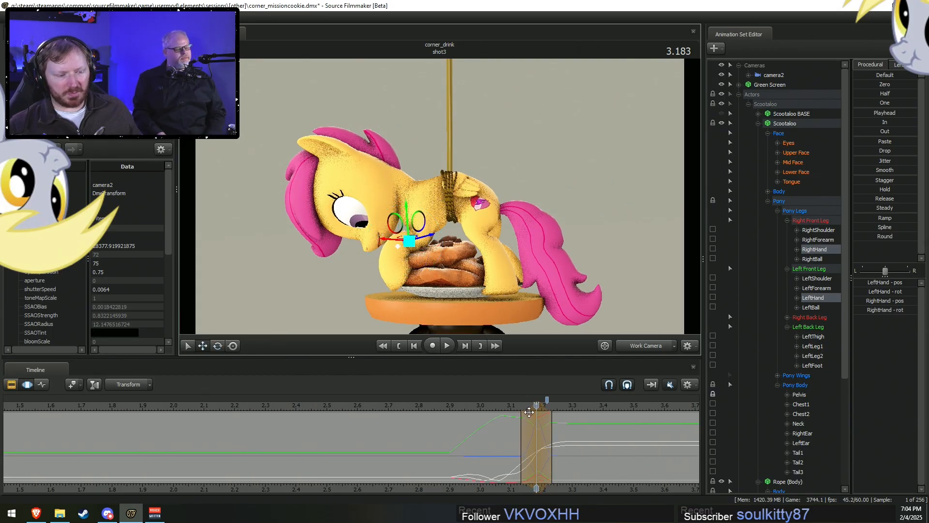
Play back the landing and scrub between about 3.1 and 3.23 to check the hand adjustment.
{"action": "left_click", "coordinate": [508, 409]}
{"action": "key", "text": "space"}
{"action": "key", "text": "space"}
{"action": "key", "text": "shift"}
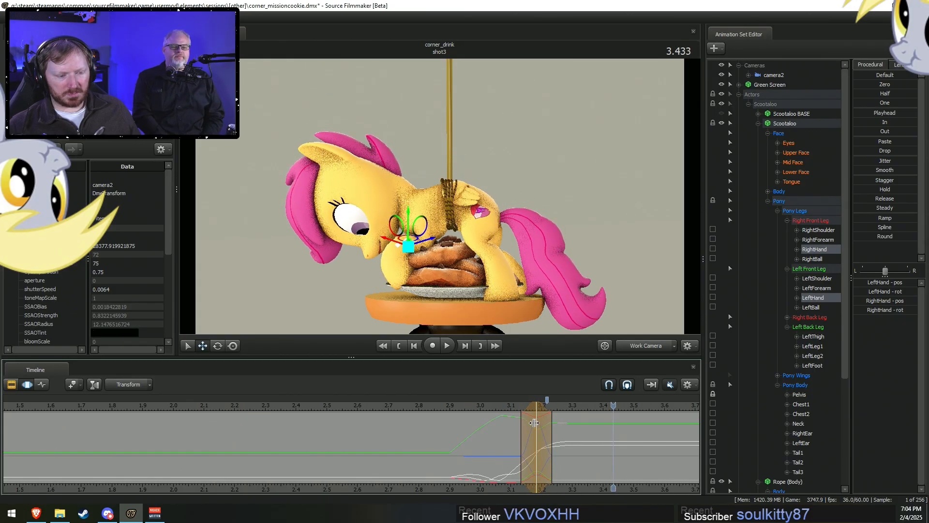
{"action": "key", "text": "shift"}
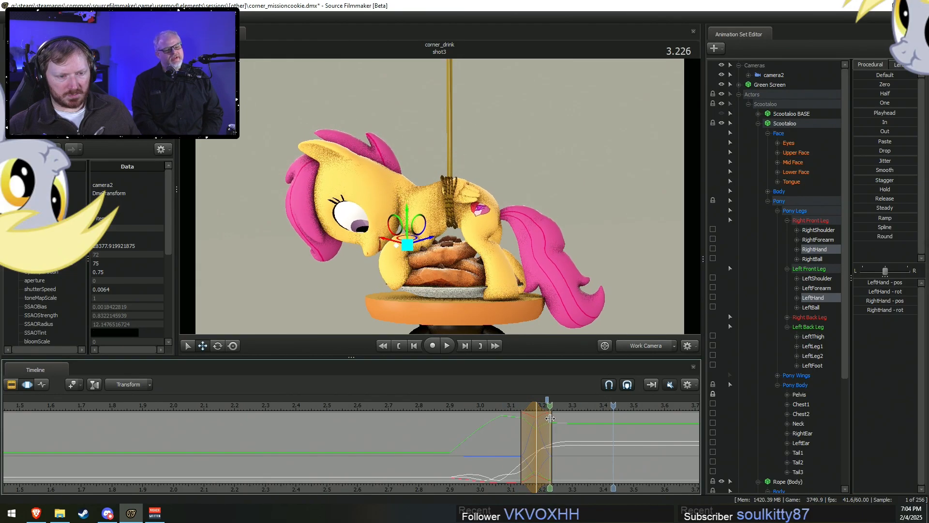
{"action": "key", "text": "shift"}
{"action": "key", "text": "3"}
{"action": "key", "text": "3"}
{"action": "key", "text": "2"}
{"action": "left_click", "coordinate": [511, 409]}
{"action": "key", "text": "shift"}
{"action": "key", "text": "2"}
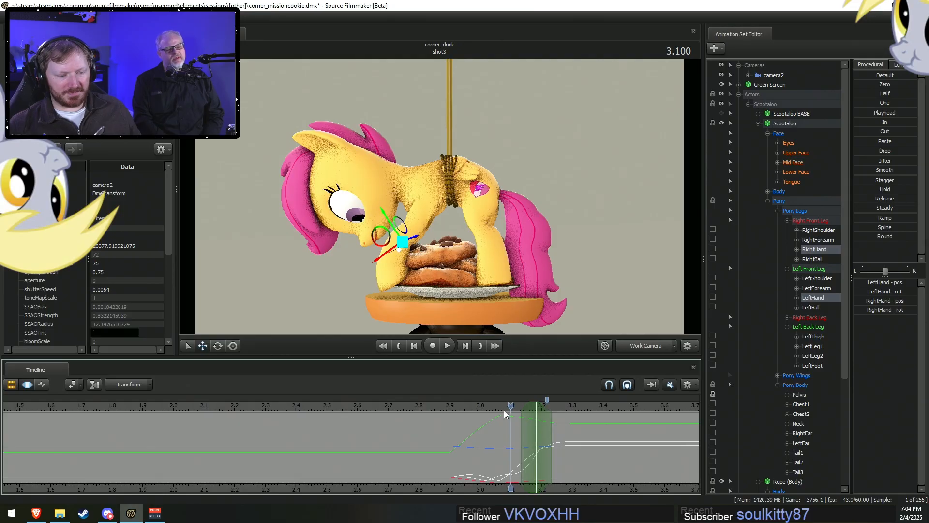
View the landing through camera2 and set a time selection of about 2.95 to 3.08 around 3.02.
{"action": "left_click", "coordinate": [445, 403]}
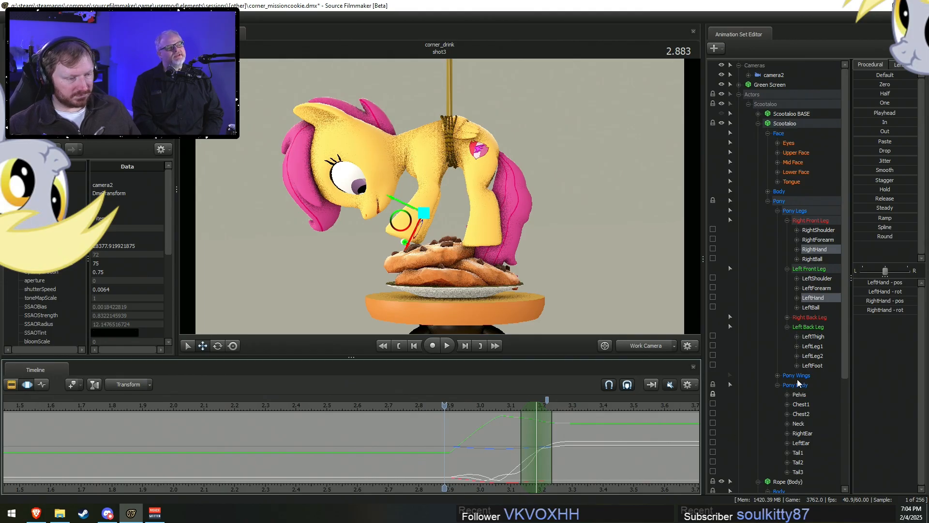
{"action": "left_click", "coordinate": [656, 343]}
{"action": "key", "text": "shift"}
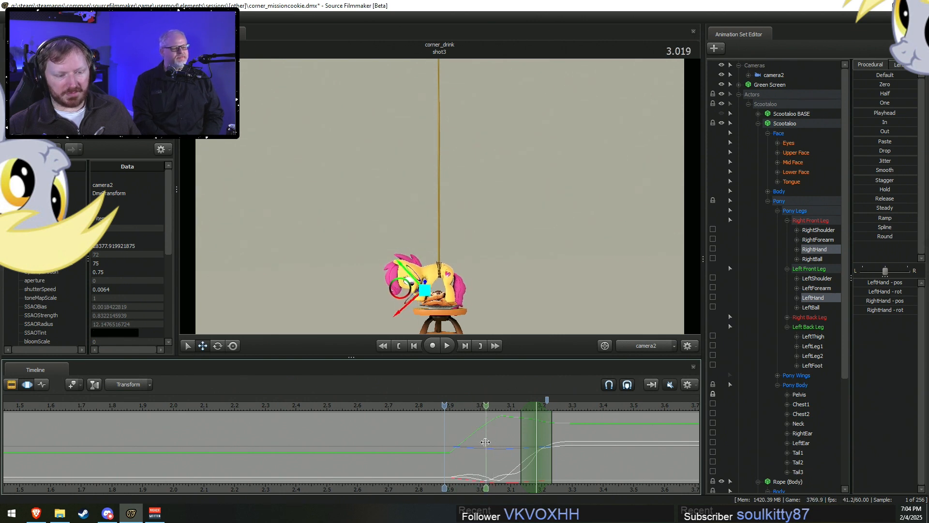
{"action": "left_click", "coordinate": [480, 443]}
{"action": "left_click", "coordinate": [485, 443]}
{"action": "scroll", "coordinate": [486, 442], "scroll_direction": "up", "scroll_amount": 4, "text": "shift"}
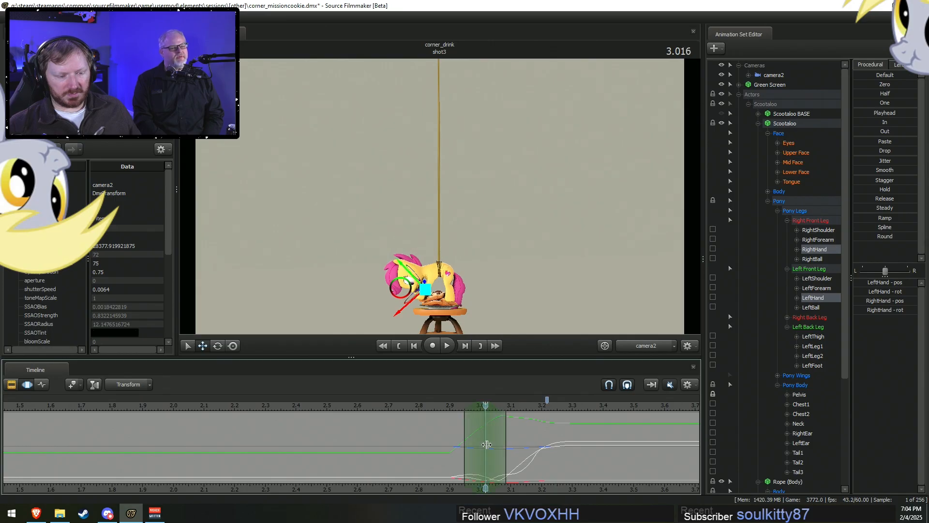
Return to the work camera and set a time selection of about 2.93 to 3.27 around 3.15.
{"action": "left_click", "coordinate": [638, 347], "text": "ctrl"}
{"action": "key", "text": "w"}
{"action": "left_click_drag", "start_coordinate": [568, 296], "coordinate": [578, 341]}
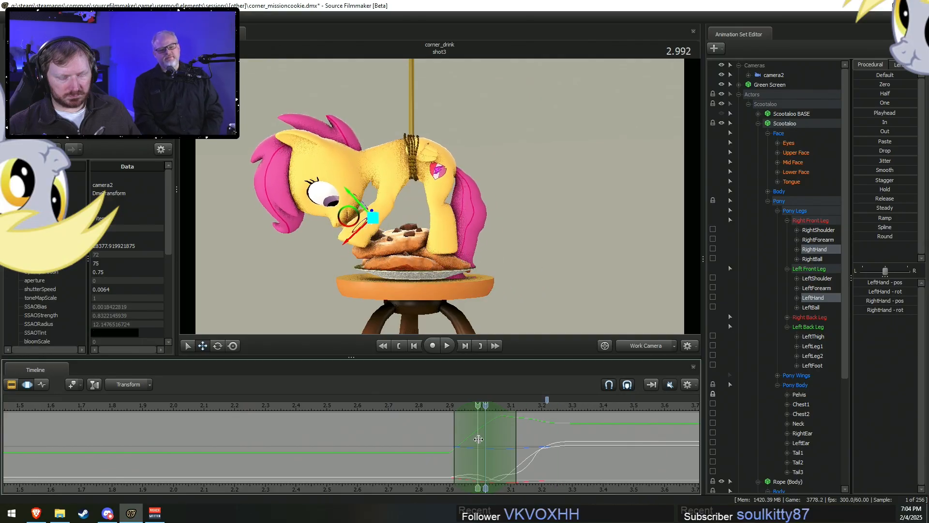
{"action": "left_click", "coordinate": [561, 442], "text": "shift"}
{"action": "left_click", "coordinate": [536, 441], "text": "shift"}
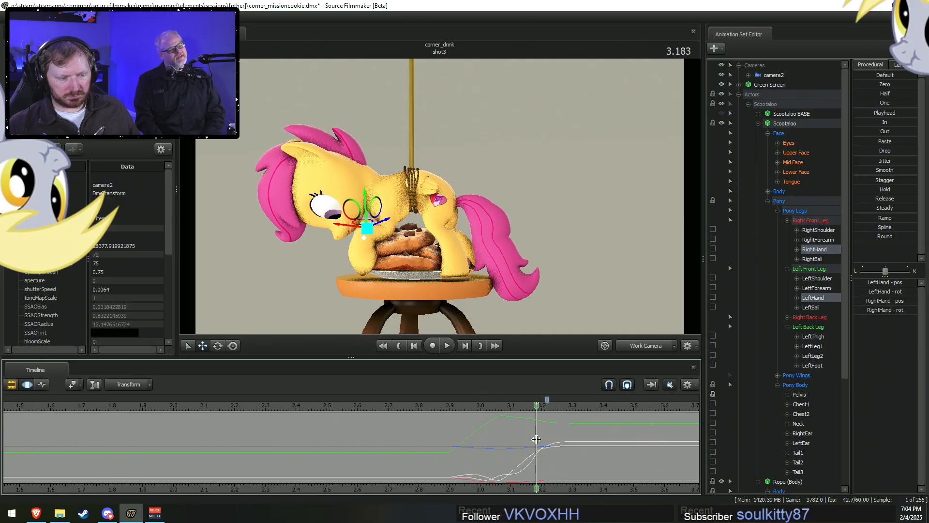
{"action": "scroll", "coordinate": [536, 440], "scroll_direction": "up", "scroll_amount": 5, "text": "shift"}
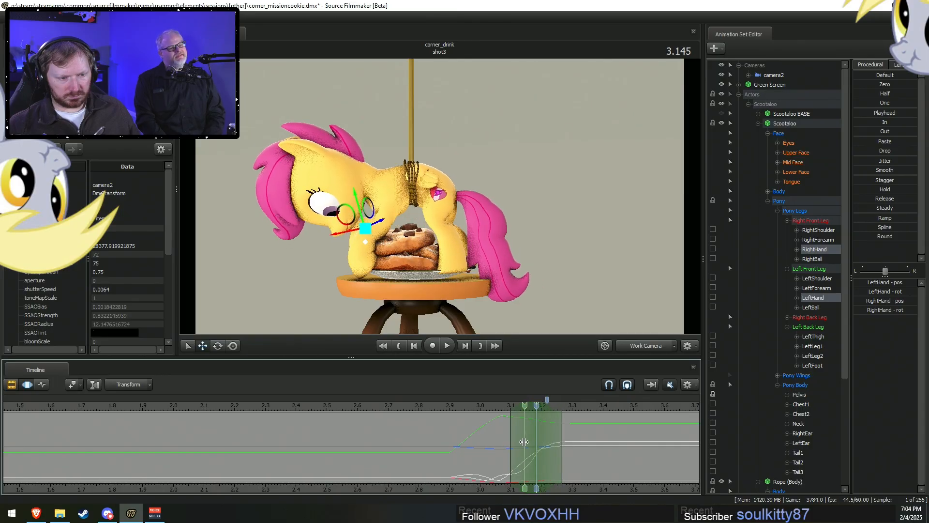
{"action": "left_click", "coordinate": [526, 440], "text": "shift"}
{"action": "scroll", "coordinate": [526, 440], "scroll_direction": "up", "scroll_amount": 5, "text": "shift"}
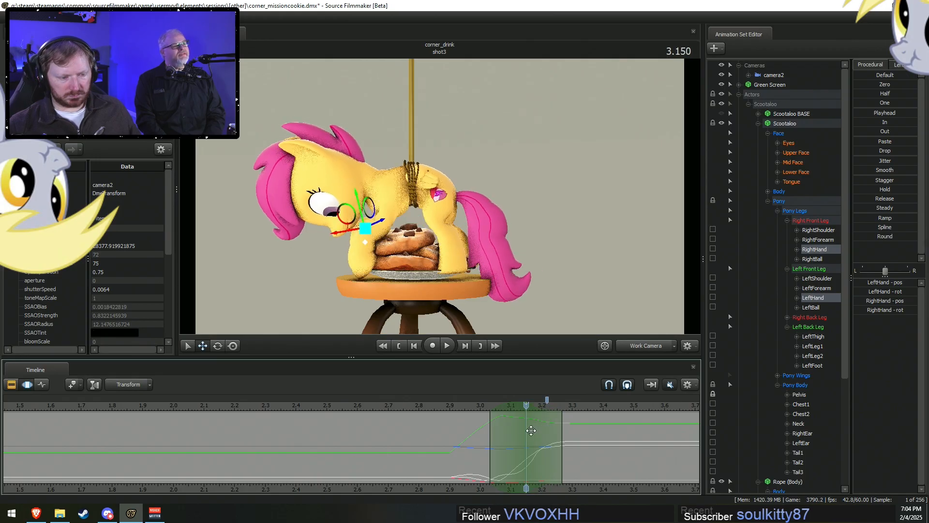
{"action": "left_click_drag", "start_coordinate": [485, 433], "coordinate": [454, 436]}
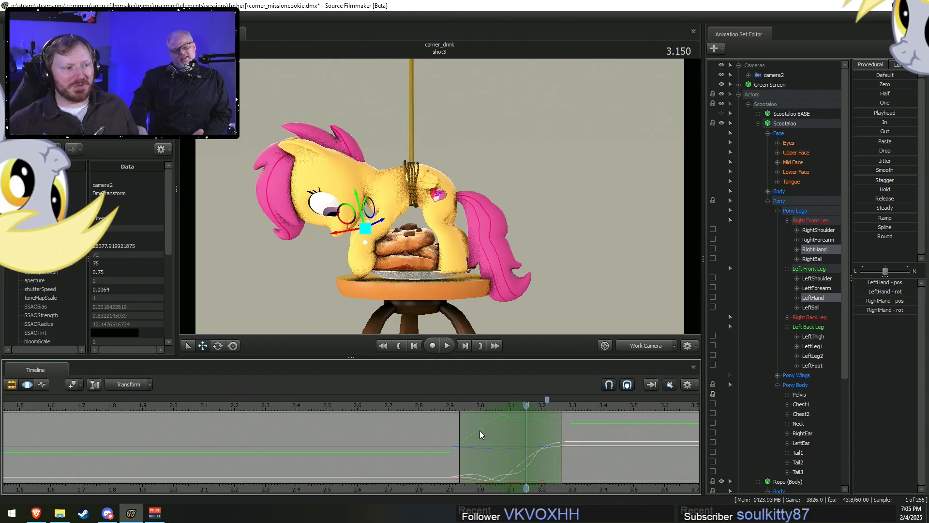
{"action": "left_click_drag", "start_coordinate": [445, 430], "coordinate": [525, 420]}
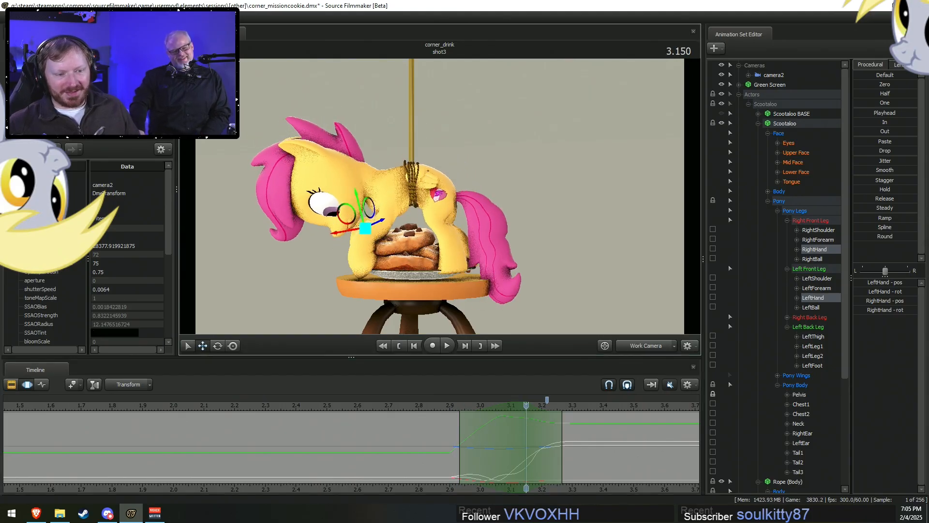
Try to rotate LeftThigh at about 3.15 and undo the rotation.
{"action": "left_click", "coordinate": [437, 197]}
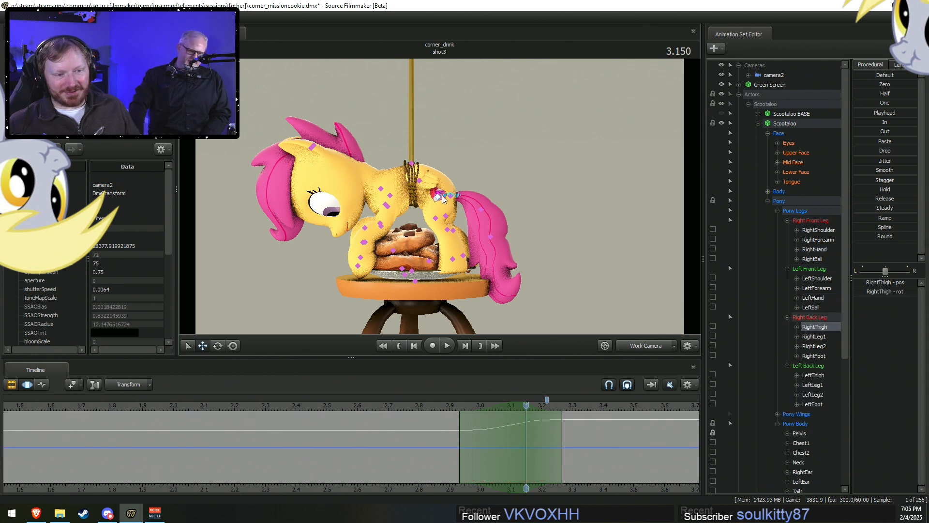
{"action": "left_click", "coordinate": [441, 197]}
{"action": "left_click_drag", "start_coordinate": [518, 220], "coordinate": [474, 208]}
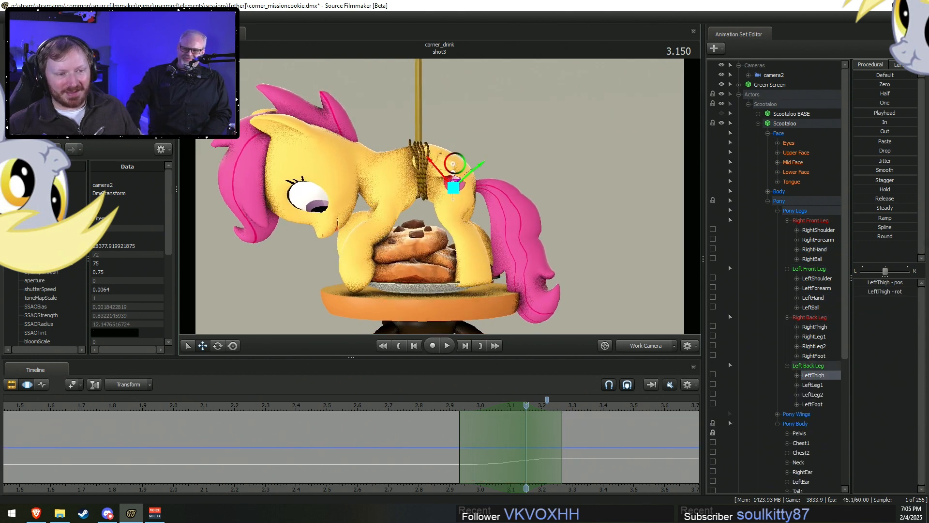
{"action": "key", "text": "e"}
{"action": "left_click_drag", "start_coordinate": [486, 210], "coordinate": [495, 207]}
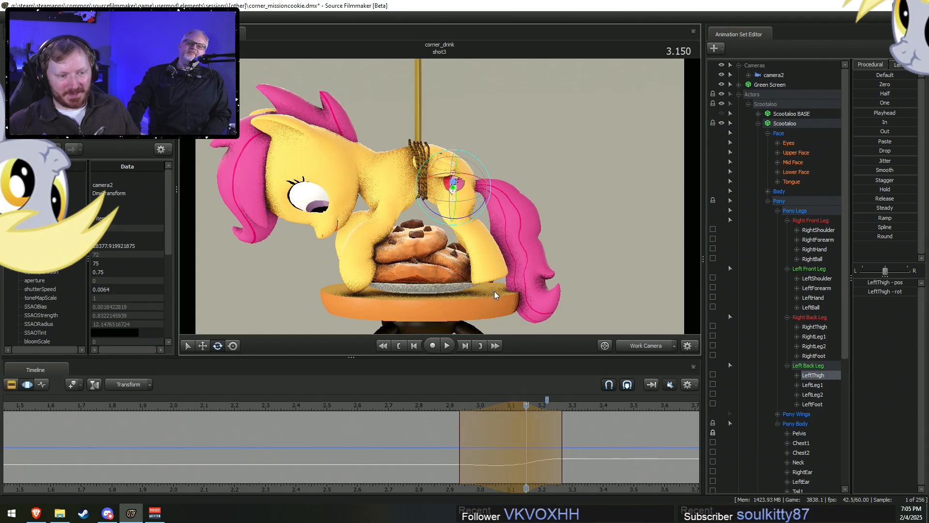
{"action": "key", "text": "ctrl+z"}
Lock LeftFoot and apply the Out preset to it over about 2.97 to 3.33, at full strength from about 3.08.
{"action": "left_click", "coordinate": [474, 269]}
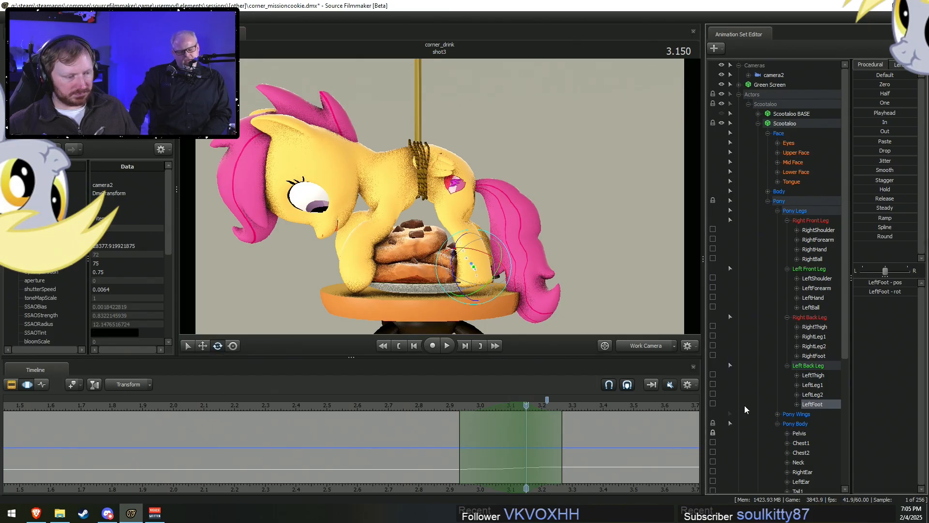
{"action": "left_click", "coordinate": [712, 404]}
{"action": "left_click_drag", "start_coordinate": [517, 484], "coordinate": [513, 446]}
{"action": "scroll", "coordinate": [514, 446], "scroll_direction": "up", "scroll_amount": 1, "text": "shift"}
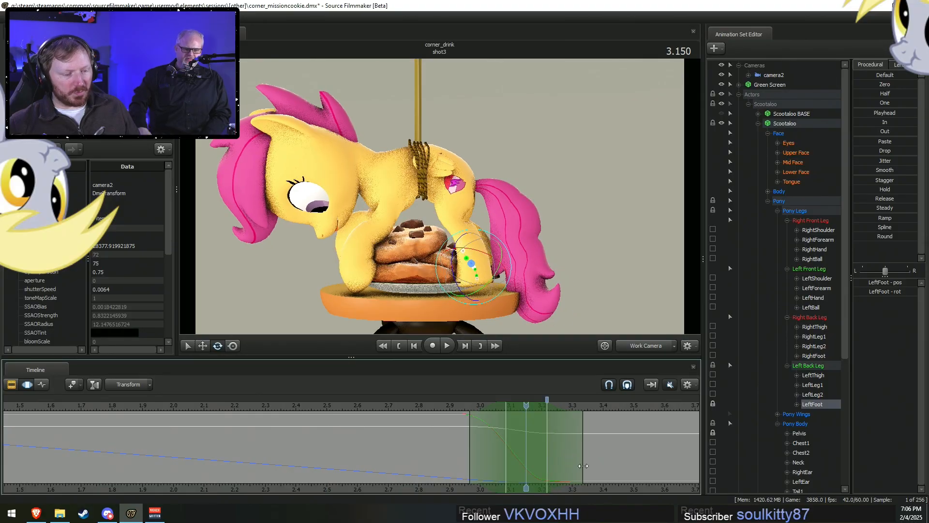
{"action": "mouse_move", "coordinate": [583, 452]}
{"action": "left_mouse_down"}
{"action": "mouse_move", "coordinate": [547, 450]}
{"action": "mouse_move", "coordinate": [583, 453]}
{"action": "left_mouse_up"}
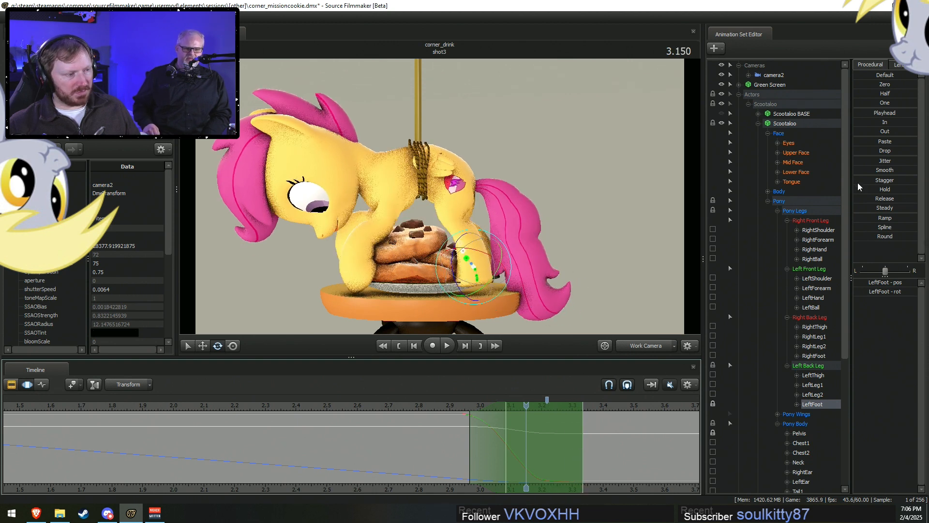
{"action": "left_click", "coordinate": [864, 131]}
{"action": "key", "text": "space"}
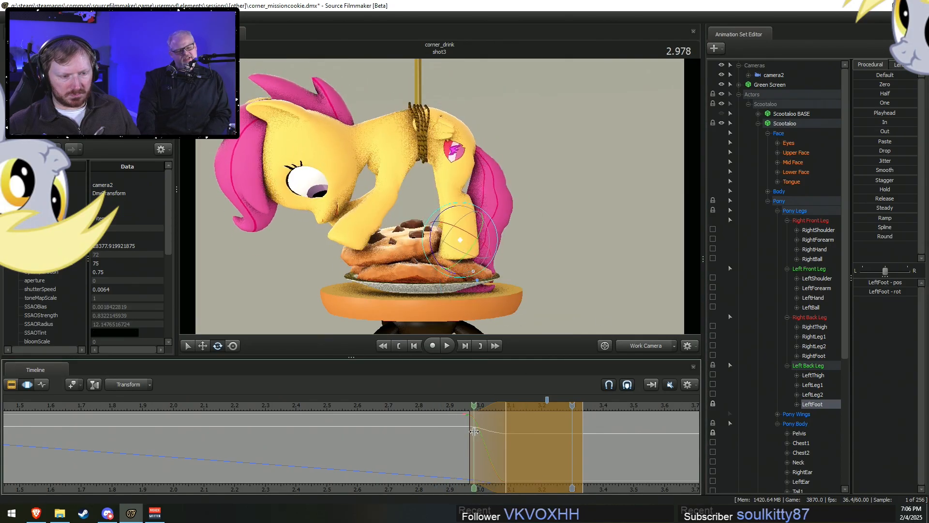
Pose the left back leg at about 3.12, rotating LeftThigh and adjusting LeftLeg1 over a time selection of about 2.95 to 3.25.
{"action": "mouse_move", "coordinate": [484, 428]}
{"action": "left_mouse_down"}
{"action": "mouse_move", "coordinate": [494, 428]}
{"action": "mouse_move", "coordinate": [474, 427]}
{"action": "mouse_move", "coordinate": [517, 430]}
{"action": "left_mouse_up"}
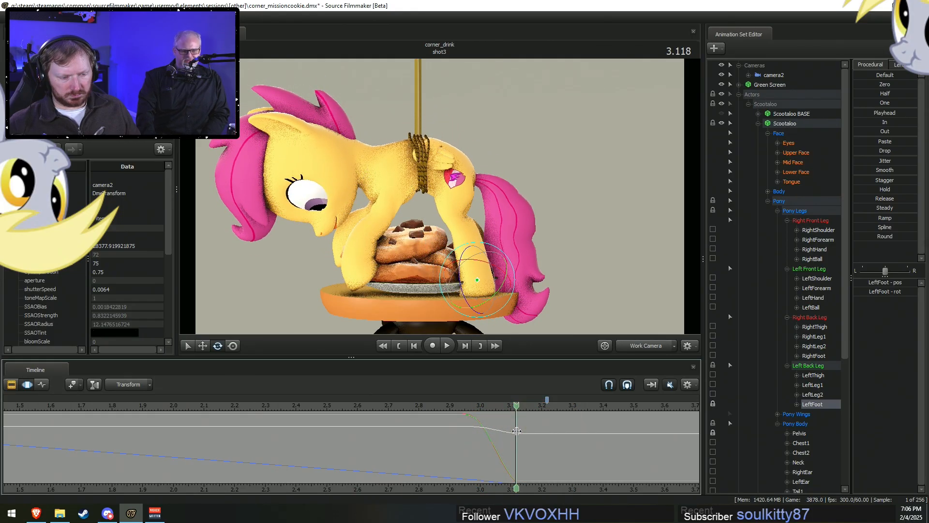
{"action": "left_click_drag", "start_coordinate": [548, 433], "coordinate": [507, 452]}
{"action": "mouse_move", "coordinate": [555, 434]}
{"action": "left_mouse_down"}
{"action": "mouse_move", "coordinate": [539, 438]}
{"action": "mouse_move", "coordinate": [560, 439]}
{"action": "left_mouse_up"}
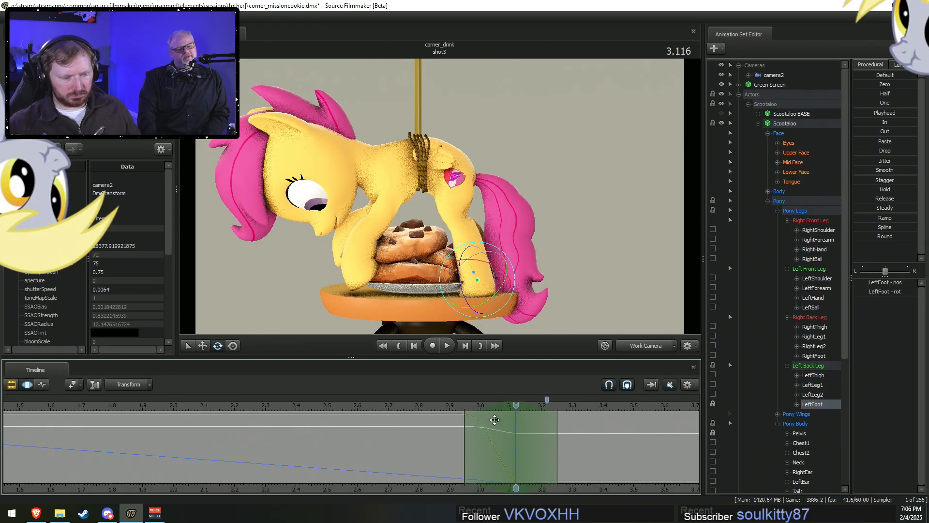
{"action": "key", "text": "ctrl"}
{"action": "left_click", "coordinate": [451, 180], "text": "ctrl"}
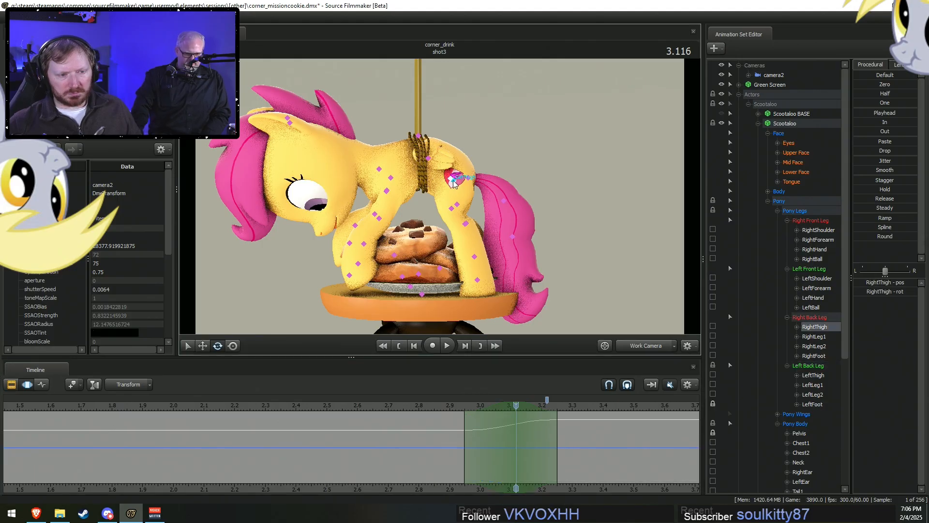
{"action": "left_click", "coordinate": [453, 180], "text": "ctrl"}
{"action": "left_click_drag", "start_coordinate": [492, 217], "coordinate": [440, 196]}
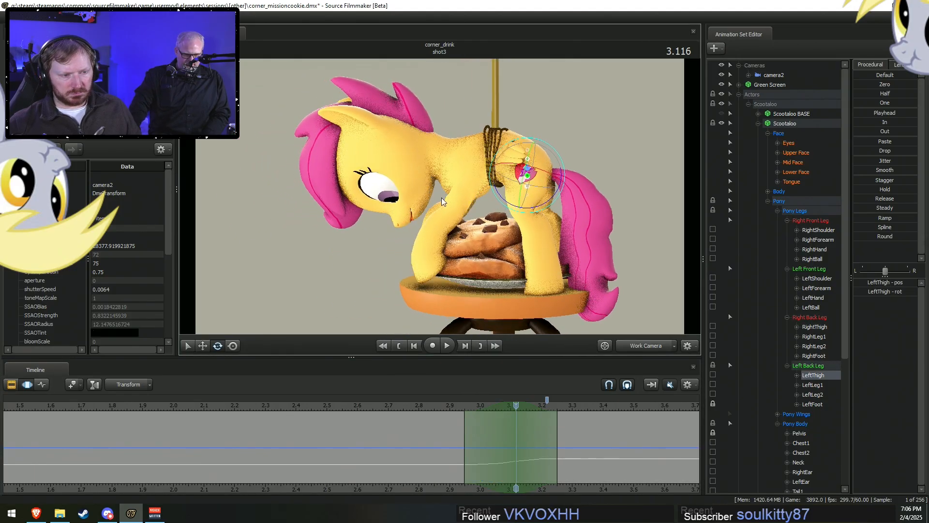
{"action": "left_click_drag", "start_coordinate": [549, 199], "coordinate": [511, 237]}
{"action": "key", "text": "ctrl"}
{"action": "left_click", "coordinate": [533, 204], "text": "ctrl"}
{"action": "key", "text": "w"}
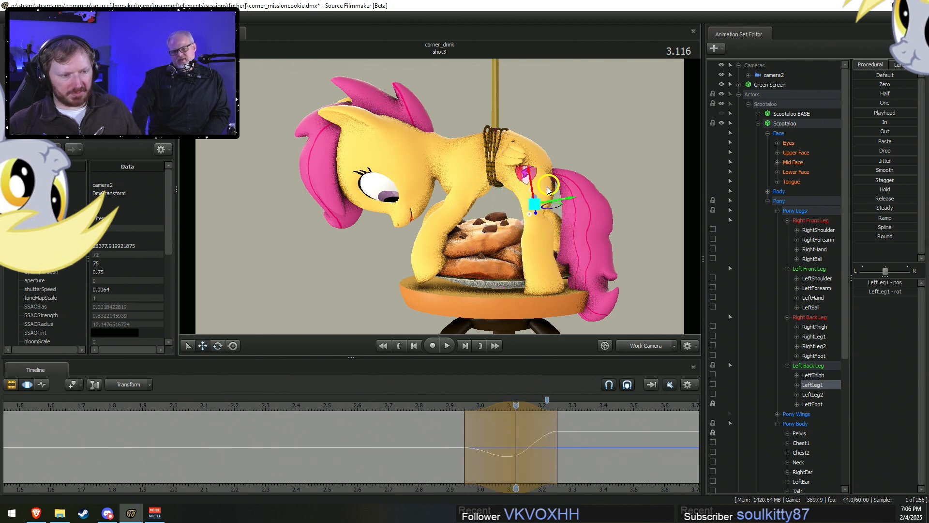
Rotate LeftLeg2 at about 3.12 to shape the bend of the left back leg.
{"action": "left_click", "coordinate": [544, 225], "text": "ctrl"}
{"action": "key", "text": "e"}
{"action": "left_click_drag", "start_coordinate": [521, 208], "coordinate": [527, 222]}
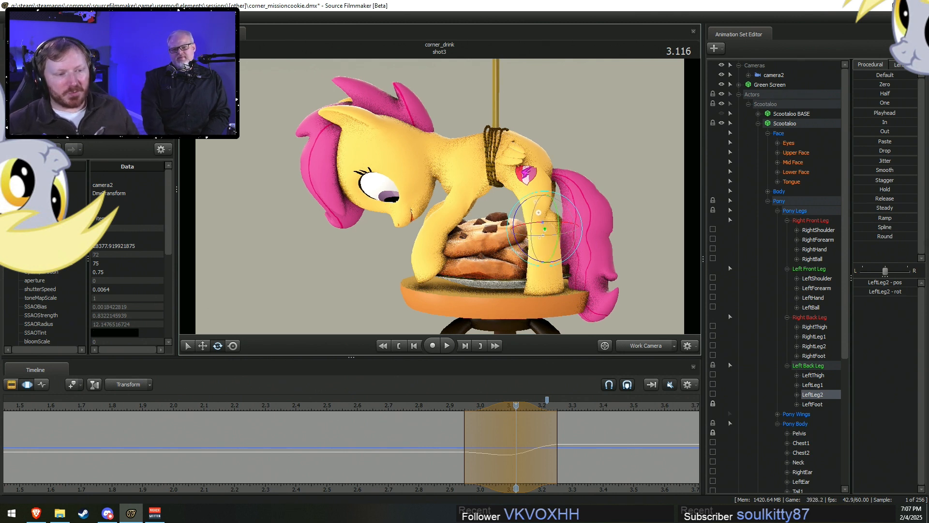
Lock RightFoot and apply the Out preset to it from about 2.95 onward, at full strength from about 3.12.
{"action": "left_click_drag", "start_coordinate": [544, 229], "coordinate": [525, 229], "text": "alt"}
{"action": "left_click_drag", "start_coordinate": [434, 185], "coordinate": [368, 191], "text": "alt"}
{"action": "mouse_move", "coordinate": [475, 413]}
{"action": "middle_mouse_down"}
{"action": "mouse_move", "coordinate": [577, 449]}
{"action": "mouse_move", "coordinate": [478, 445]}
{"action": "mouse_move", "coordinate": [608, 444]}
{"action": "middle_mouse_up"}
{"action": "mouse_move", "coordinate": [639, 188]}
{"action": "left_mouse_down", "text": "alt"}
{"action": "mouse_move", "coordinate": [455, 189]}
{"action": "mouse_move", "coordinate": [545, 194]}
{"action": "left_mouse_up", "text": "alt"}
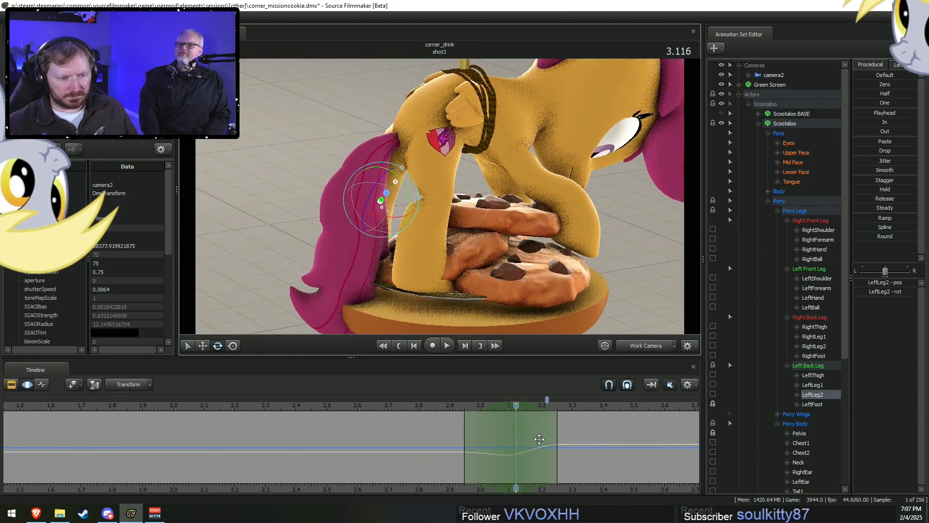
{"action": "mouse_move", "coordinate": [509, 468]}
{"action": "middle_mouse_down"}
{"action": "mouse_move", "coordinate": [573, 457]}
{"action": "mouse_move", "coordinate": [494, 455]}
{"action": "mouse_move", "coordinate": [516, 453]}
{"action": "mouse_move", "coordinate": [516, 442]}
{"action": "middle_mouse_up"}
{"action": "left_click", "coordinate": [814, 327]}
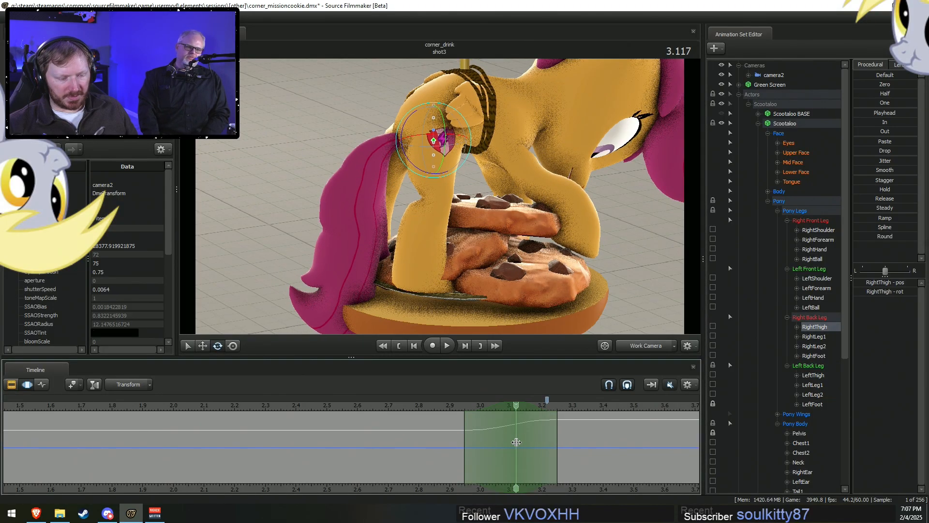
{"action": "left_click_drag", "start_coordinate": [516, 442], "coordinate": [466, 448], "text": "shift"}
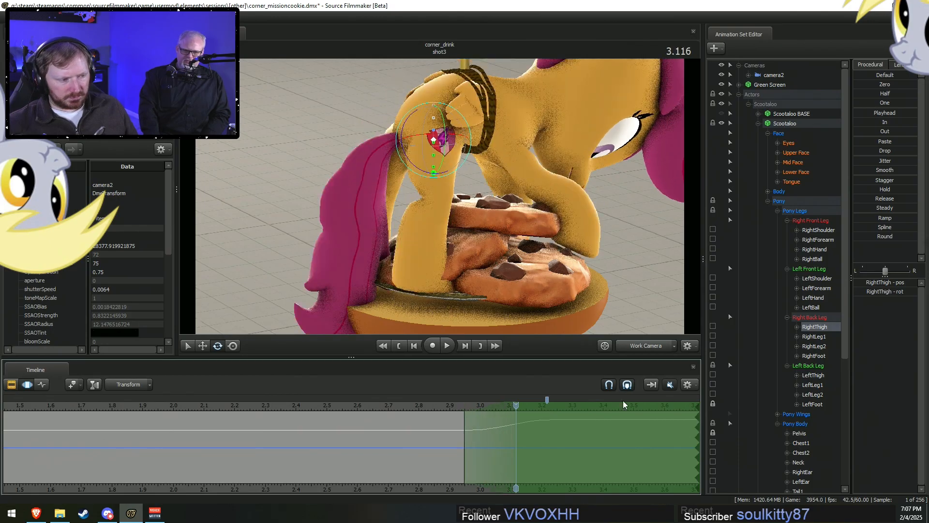
{"action": "left_click", "coordinate": [803, 404]}
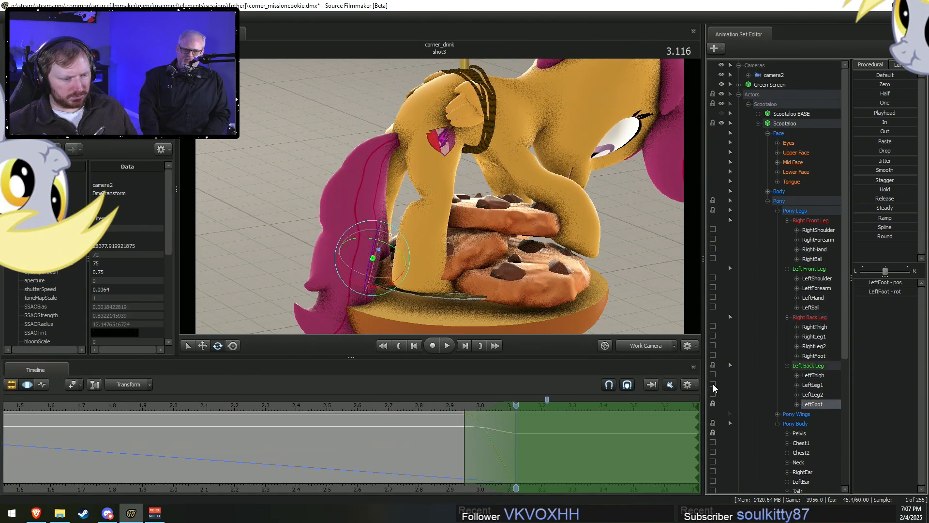
{"action": "left_click", "coordinate": [811, 355]}
{"action": "left_click", "coordinate": [822, 403]}
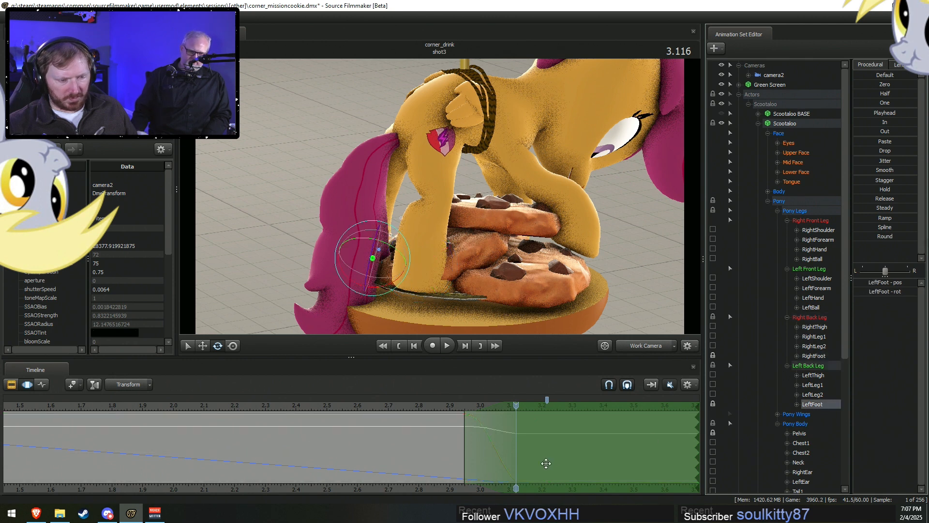
{"action": "left_click", "coordinate": [799, 358]}
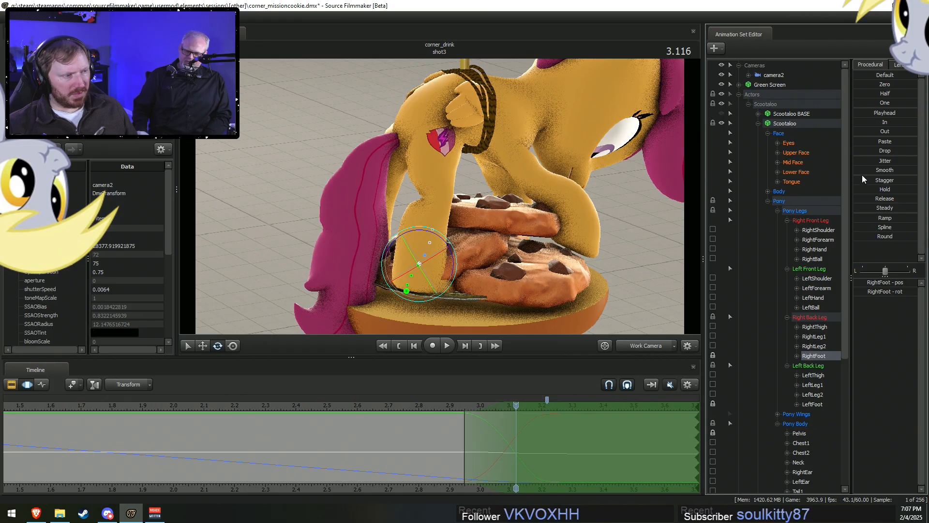
{"action": "left_click", "coordinate": [854, 131]}
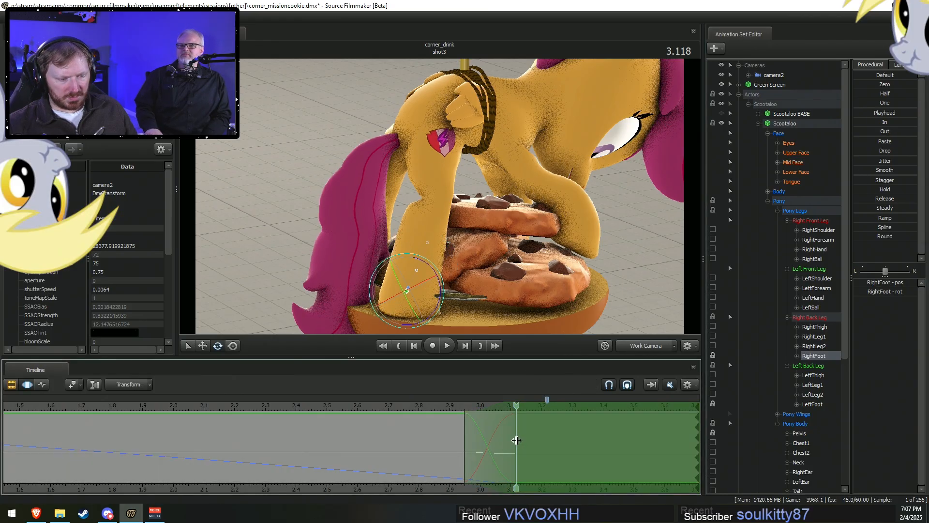
Pose the right back leg at about 3.12, rotating RightThigh and adjusting RightLeg1 over a time selection of about 2.95 to 3.28.
{"action": "left_click_drag", "start_coordinate": [693, 439], "coordinate": [568, 459]}
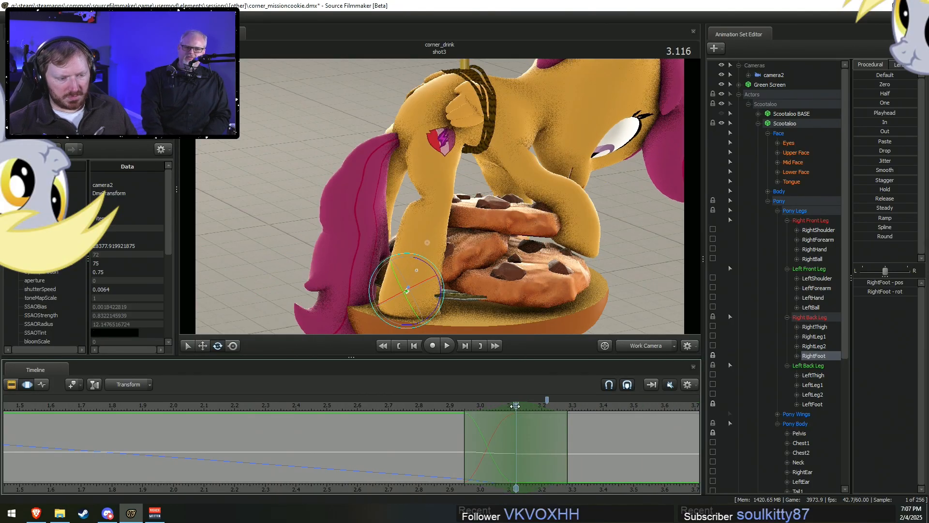
{"action": "left_click_drag", "start_coordinate": [509, 249], "coordinate": [476, 218]}
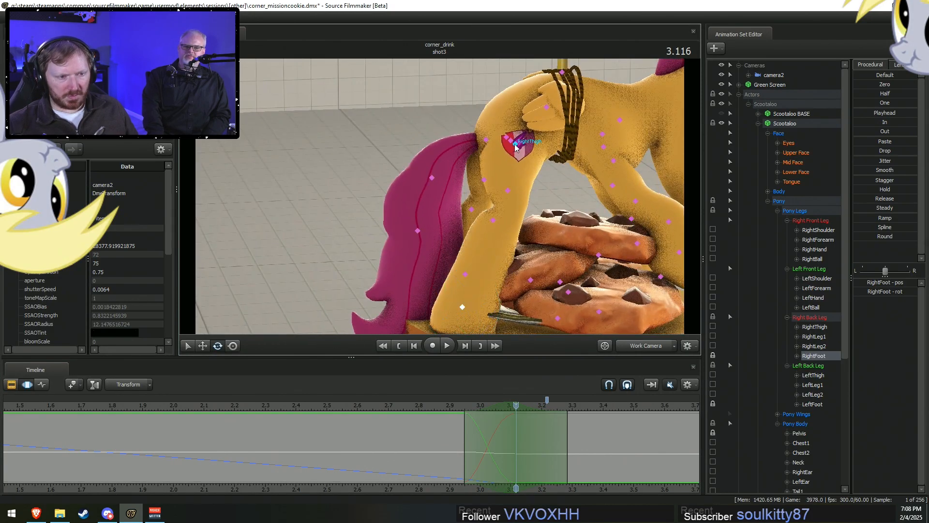
{"action": "left_click", "coordinate": [517, 148], "text": "ctrl"}
{"action": "left_click_drag", "start_coordinate": [541, 166], "coordinate": [535, 171]}
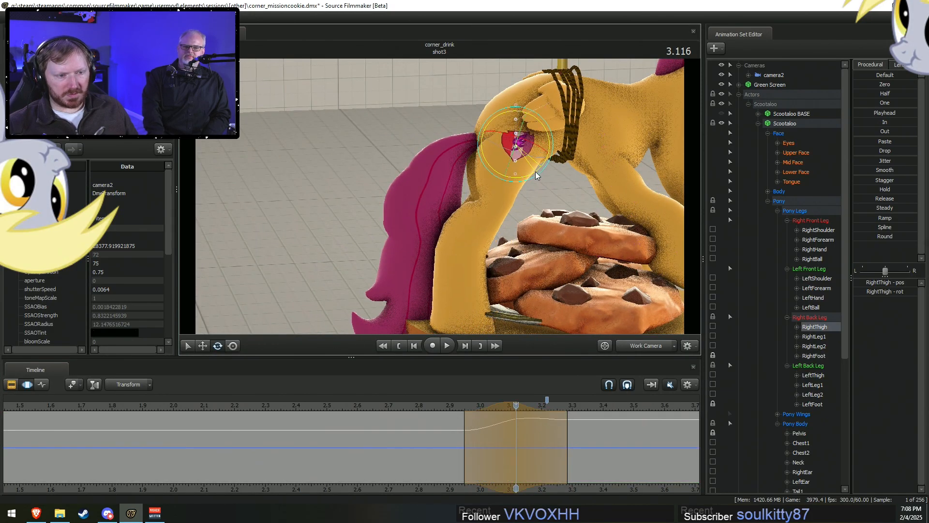
{"action": "left_click", "coordinate": [496, 193], "text": "ctrl"}
{"action": "left_click_drag", "start_coordinate": [506, 216], "coordinate": [465, 208]}
{"action": "key", "text": "w"}
Play and scrub the landing between about 2.73 and 3.48, examining both back legs from the side and behind.
{"action": "left_click_drag", "start_coordinate": [493, 474], "coordinate": [398, 431]}
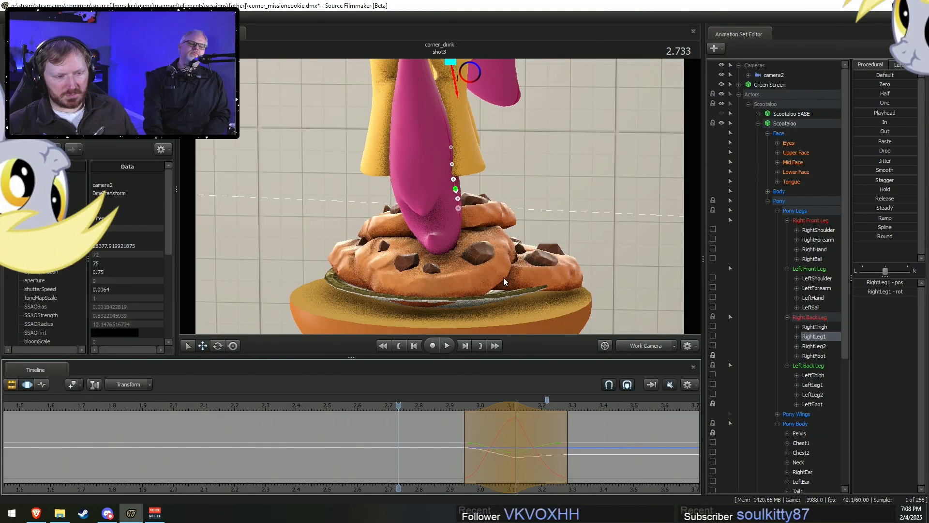
{"action": "left_click_drag", "start_coordinate": [500, 278], "coordinate": [546, 298]}
{"action": "left_click", "coordinate": [643, 347]}
{"action": "key", "text": "space"}
{"action": "key", "text": "space"}
{"action": "left_click", "coordinate": [643, 347]}
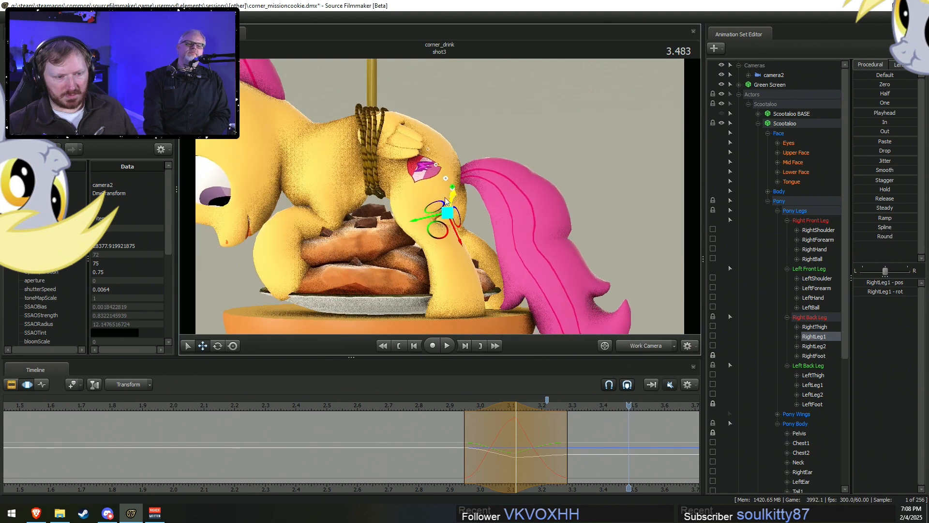
{"action": "left_click", "coordinate": [480, 455]}
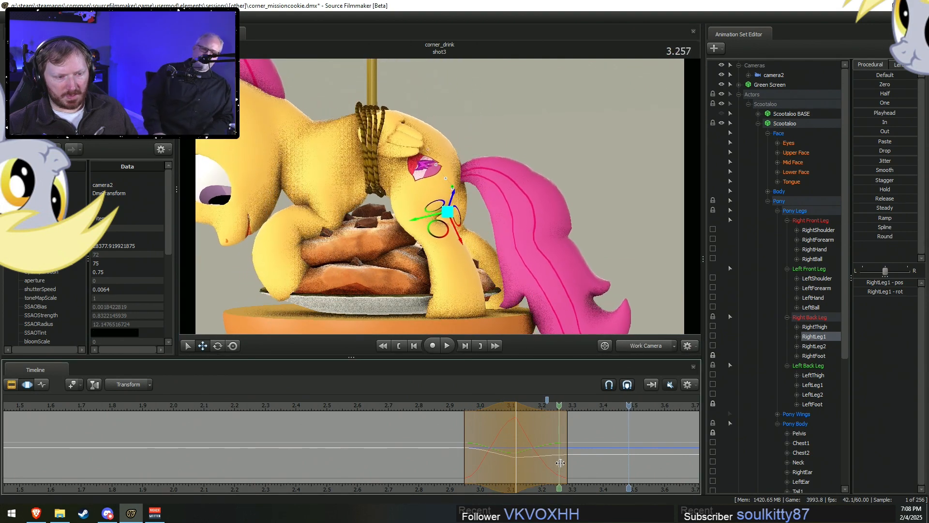
{"action": "left_click_drag", "start_coordinate": [525, 271], "coordinate": [477, 266], "text": "alt"}
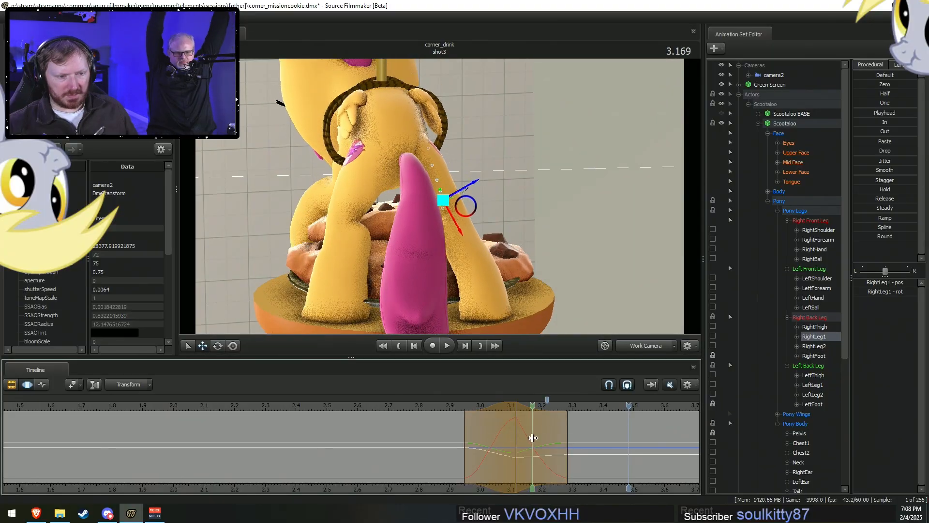
{"action": "left_click_drag", "start_coordinate": [547, 290], "coordinate": [491, 291], "text": "alt"}
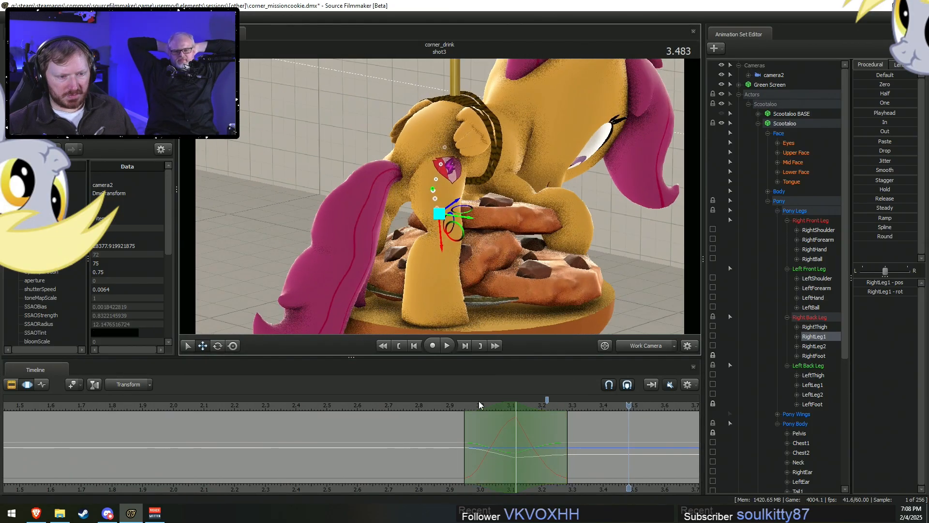
Rotate RightLeg2 at about 3.28 over a time selection that ramps in smoothly from about 3.12 and holds onward.
{"action": "left_click_drag", "start_coordinate": [567, 457], "coordinate": [666, 454], "text": "shift"}
{"action": "left_click_drag", "start_coordinate": [535, 458], "coordinate": [515, 455]}
{"action": "left_click_drag", "start_coordinate": [421, 194], "coordinate": [460, 216], "text": "alt"}
{"action": "left_click", "coordinate": [420, 235]}
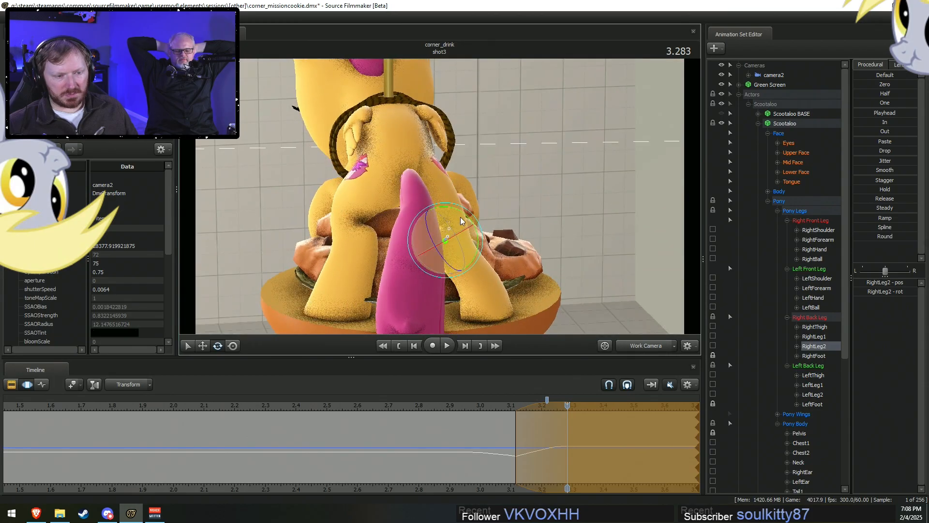
{"action": "left_click_drag", "start_coordinate": [503, 245], "coordinate": [440, 199], "text": "alt"}
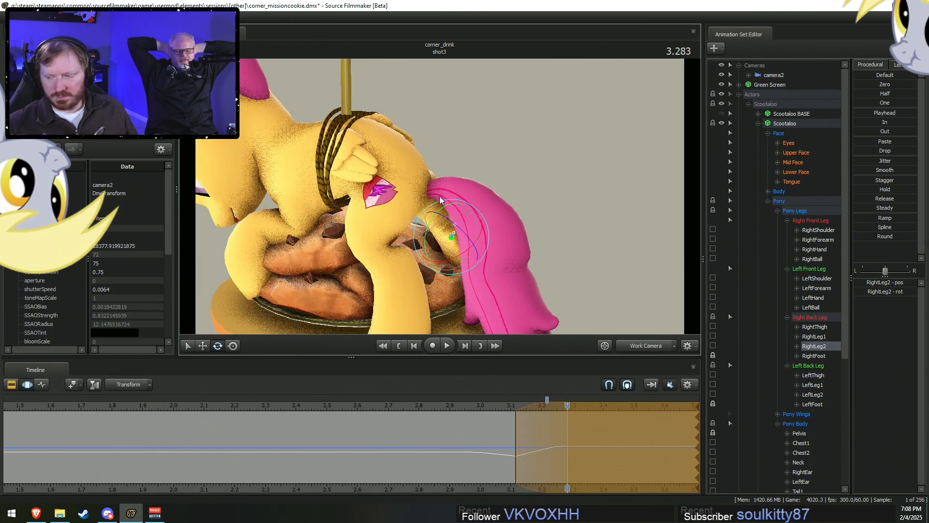
{"action": "left_click", "coordinate": [503, 404]}
{"action": "key", "text": "4"}
Review the finished back leg landing through camera2 and the work camera up to about 3.37.
{"action": "key", "text": "space"}
{"action": "key", "text": "space"}
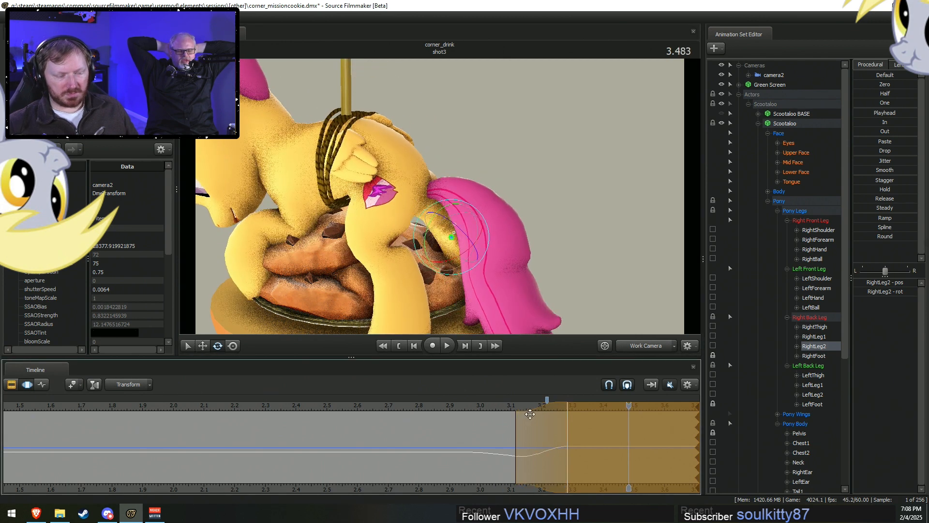
{"action": "left_click", "coordinate": [636, 347]}
{"action": "left_click_drag", "start_coordinate": [513, 424], "coordinate": [487, 429]}
{"action": "left_click_drag", "start_coordinate": [530, 437], "coordinate": [587, 446]}
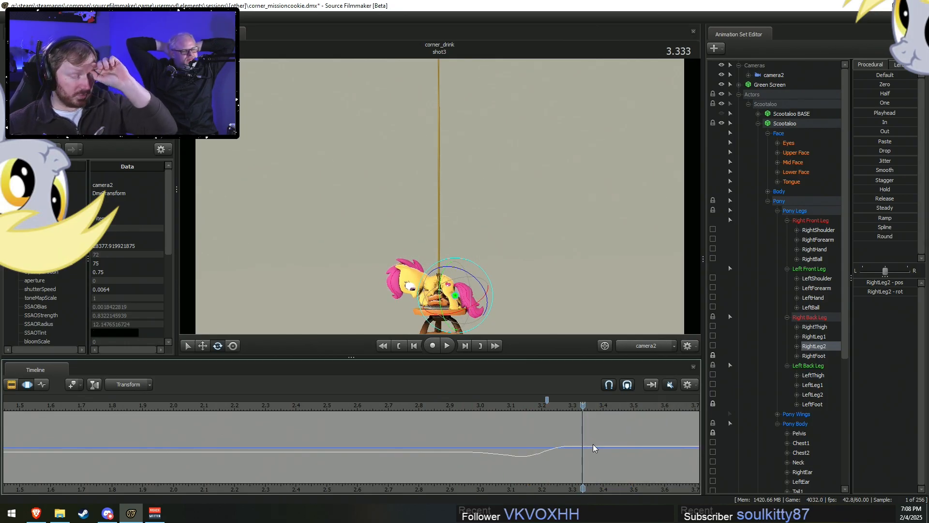
{"action": "left_click_drag", "start_coordinate": [564, 448], "coordinate": [592, 448]}
{"action": "middle_click_drag", "start_coordinate": [639, 491], "coordinate": [353, 437]}
{"action": "left_click", "coordinate": [315, 440]}
{"action": "left_click", "coordinate": [648, 346]}
{"action": "left_click_drag", "start_coordinate": [564, 284], "coordinate": [464, 207]}
{"action": "left_click_drag", "start_coordinate": [344, 429], "coordinate": [362, 463]}
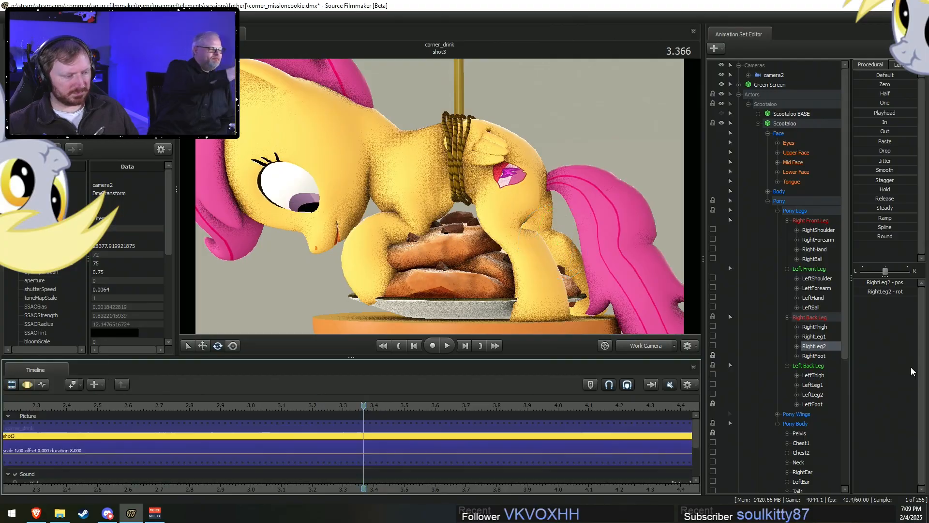
Select Chest1 and examine its motion through the descent and landing, checking the shot from camera2.
{"action": "left_click", "coordinate": [800, 459]}
{"action": "left_click", "coordinate": [802, 443]}
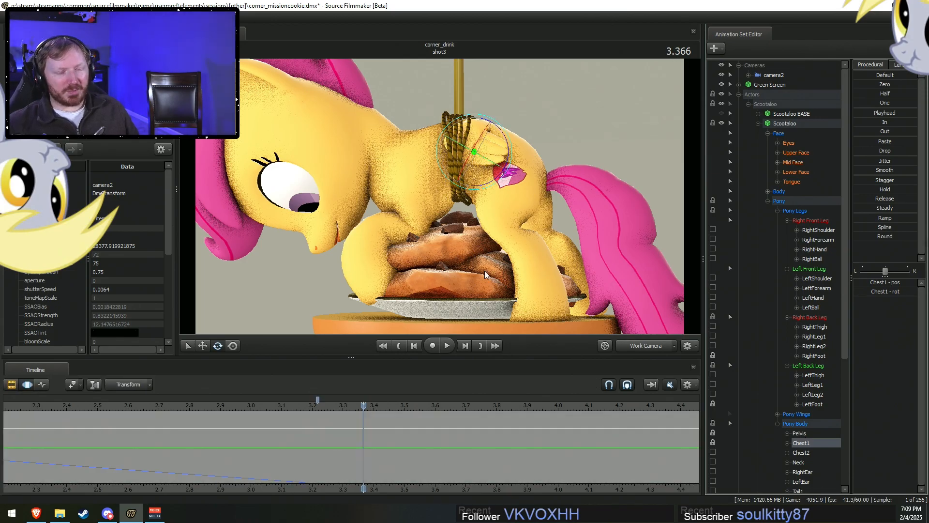
{"action": "mouse_move", "coordinate": [323, 438]}
{"action": "left_mouse_down"}
{"action": "mouse_move", "coordinate": [282, 437]}
{"action": "mouse_move", "coordinate": [338, 442]}
{"action": "left_mouse_up"}
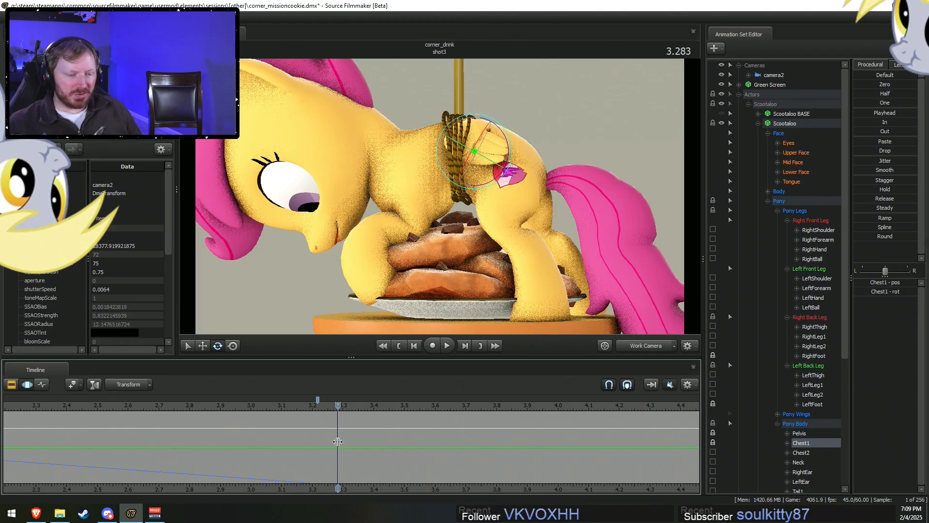
{"action": "key", "text": "F2"}
{"action": "key", "text": "F3"}
{"action": "key", "text": "F2"}
{"action": "middle_click_drag", "start_coordinate": [338, 438], "coordinate": [561, 440]}
{"action": "scroll", "coordinate": [561, 441], "scroll_direction": "down", "scroll_amount": 5}
{"action": "key", "text": "F3"}
{"action": "mouse_move", "coordinate": [542, 459]}
{"action": "left_mouse_down"}
{"action": "mouse_move", "coordinate": [492, 459]}
{"action": "mouse_move", "coordinate": [559, 459]}
{"action": "mouse_move", "coordinate": [503, 460]}
{"action": "mouse_move", "coordinate": [562, 467]}
{"action": "mouse_move", "coordinate": [492, 467]}
{"action": "mouse_move", "coordinate": [526, 466]}
{"action": "left_mouse_up"}
{"action": "left_click", "coordinate": [648, 348]}
{"action": "left_click_drag", "start_coordinate": [524, 403], "coordinate": [205, 422]}
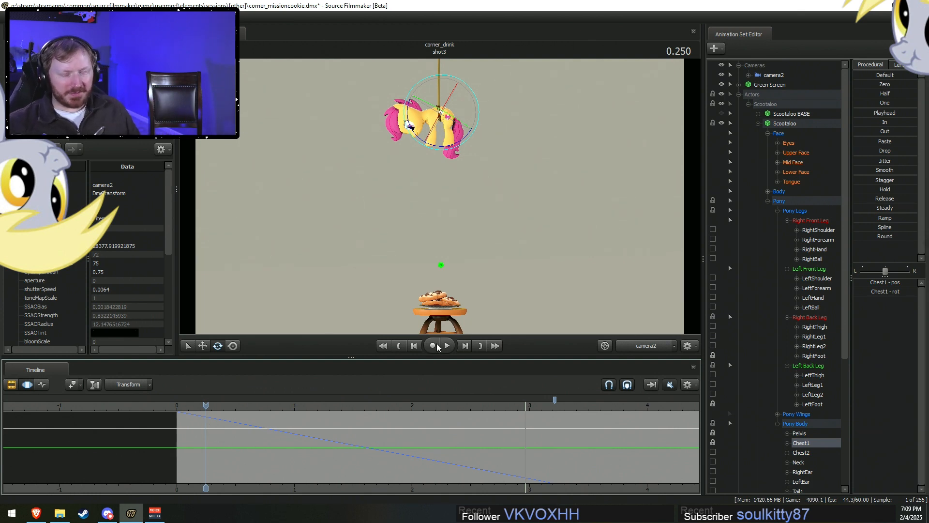
{"action": "middle_click_drag", "start_coordinate": [596, 490], "coordinate": [363, 449]}
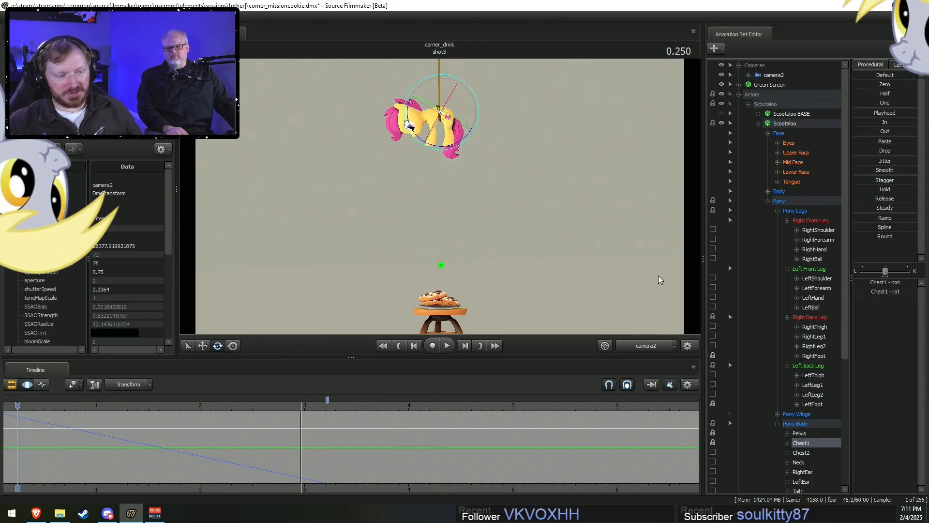
{"action": "left_click_drag", "start_coordinate": [279, 435], "coordinate": [336, 455]}
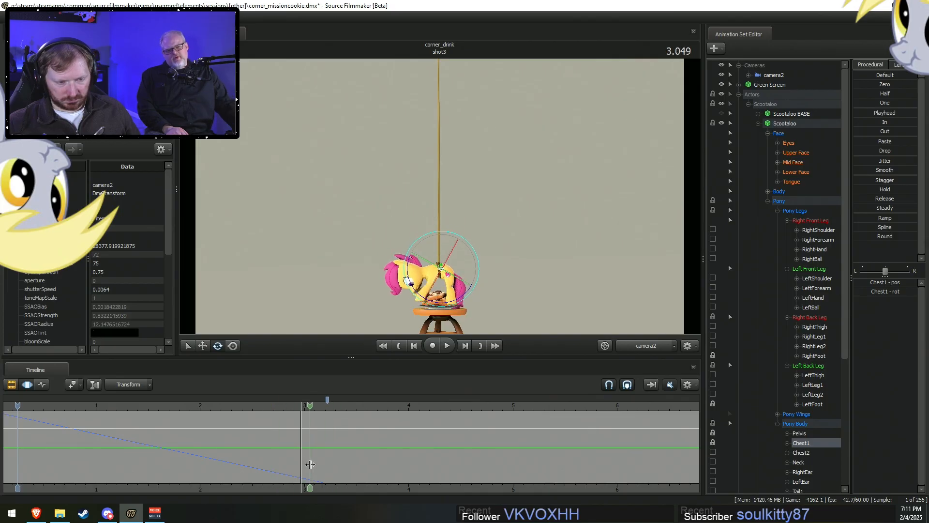
{"action": "key", "text": "F2"}
{"action": "key", "text": "F4"}
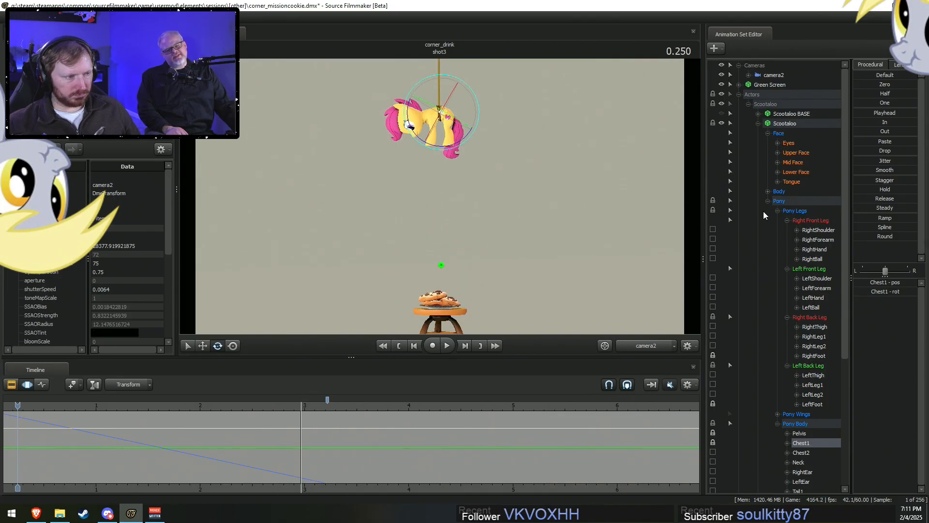
Lock the rootTransform of Cookie (Main) to Scootaloo's LeftHand with the playhead at about 3.13.
{"action": "left_click", "coordinate": [757, 123]}
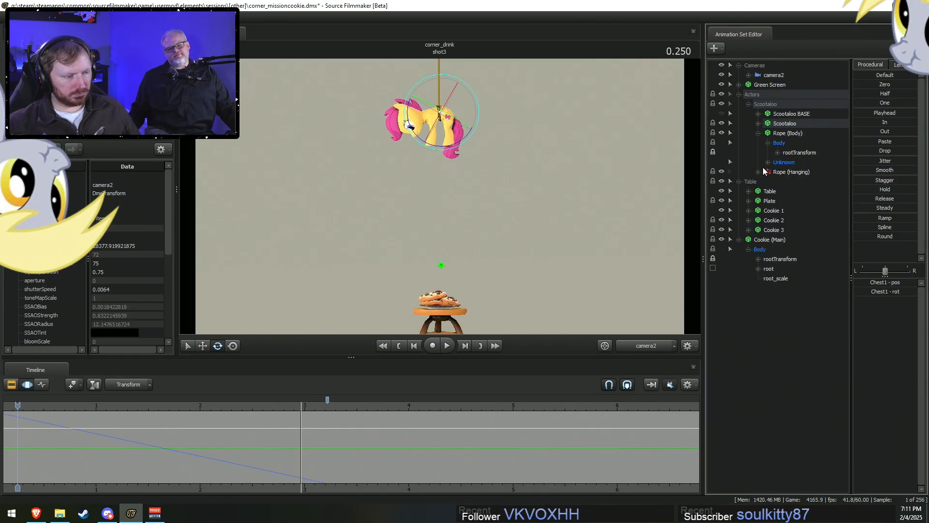
{"action": "scroll", "coordinate": [315, 455], "scroll_direction": "up", "scroll_amount": 3}
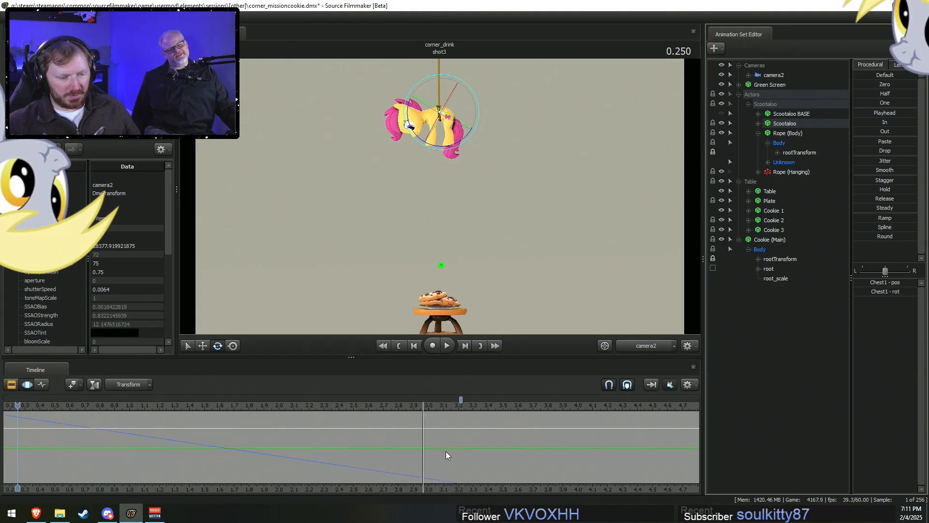
{"action": "left_click_drag", "start_coordinate": [446, 452], "coordinate": [460, 462]}
{"action": "scroll", "coordinate": [450, 470], "scroll_direction": "up", "scroll_amount": 3}
{"action": "left_click_drag", "start_coordinate": [264, 461], "coordinate": [364, 457]}
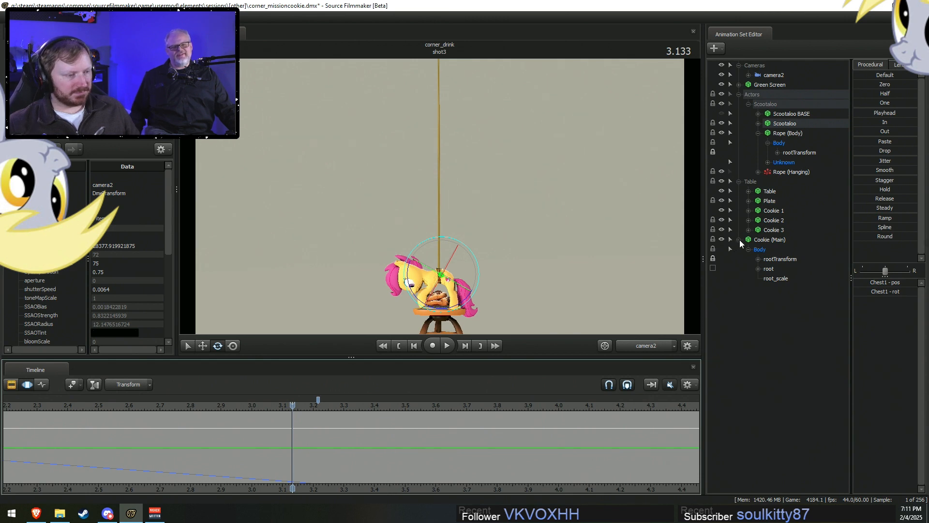
{"action": "left_click", "coordinate": [774, 260]}
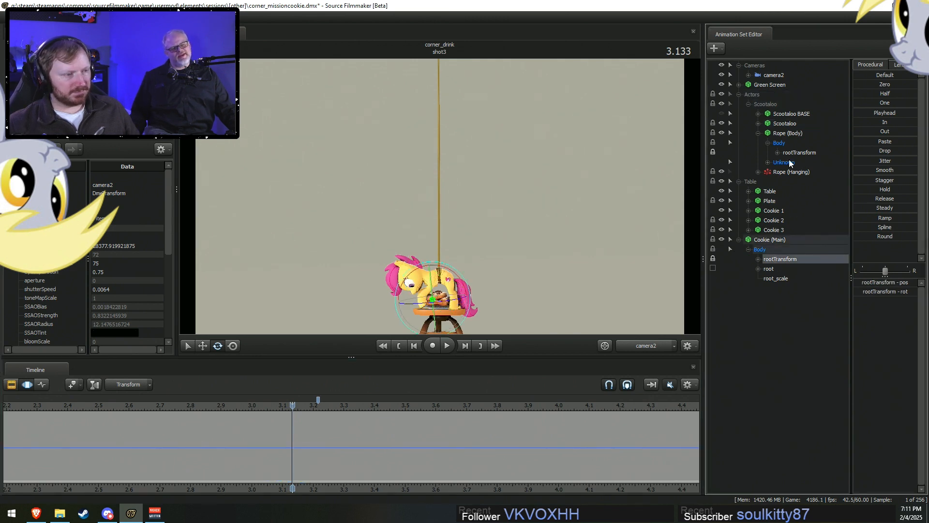
{"action": "left_click", "coordinate": [758, 123]}
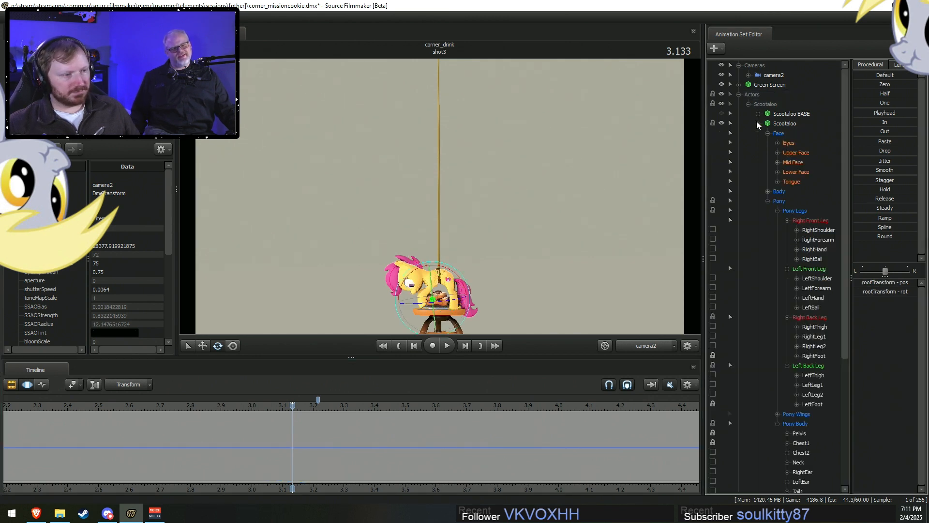
{"action": "left_click", "coordinate": [777, 210]}
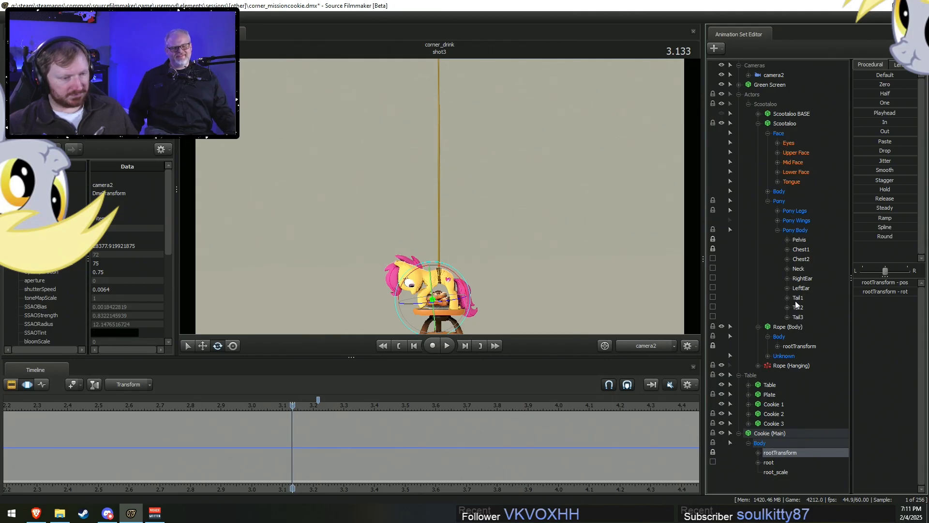
{"action": "left_click", "coordinate": [777, 211]}
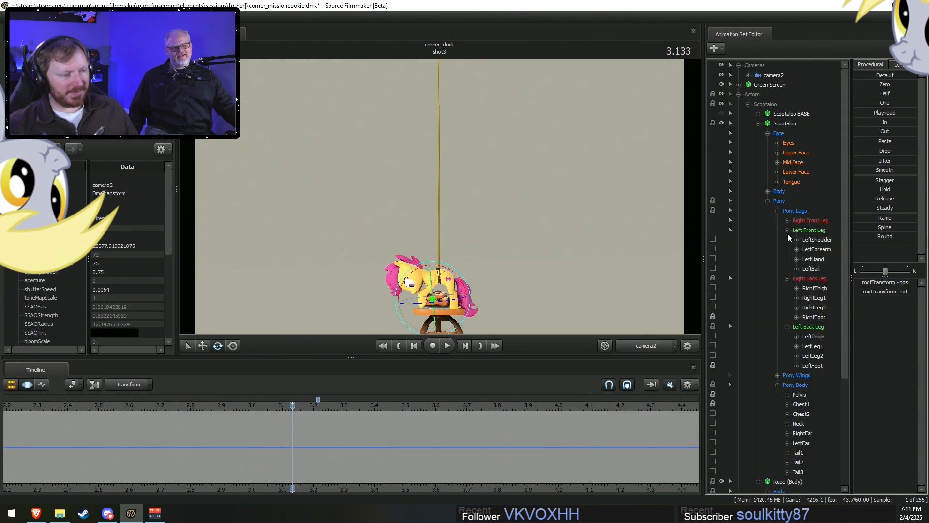
{"action": "left_click", "coordinate": [787, 278]}
{"action": "left_click", "coordinate": [787, 288]}
{"action": "left_click_drag", "start_coordinate": [814, 262], "coordinate": [787, 471]}
{"action": "left_click", "coordinate": [789, 463]}
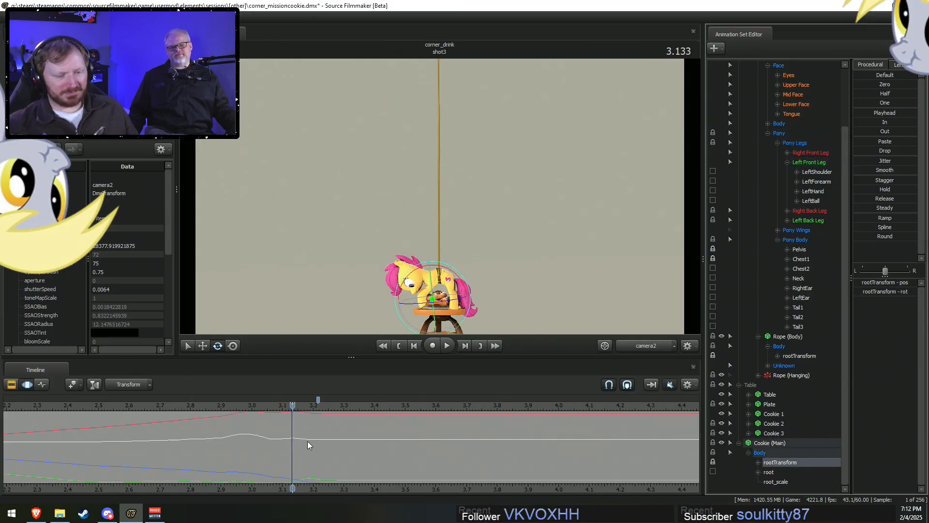
{"action": "left_click", "coordinate": [639, 343]}
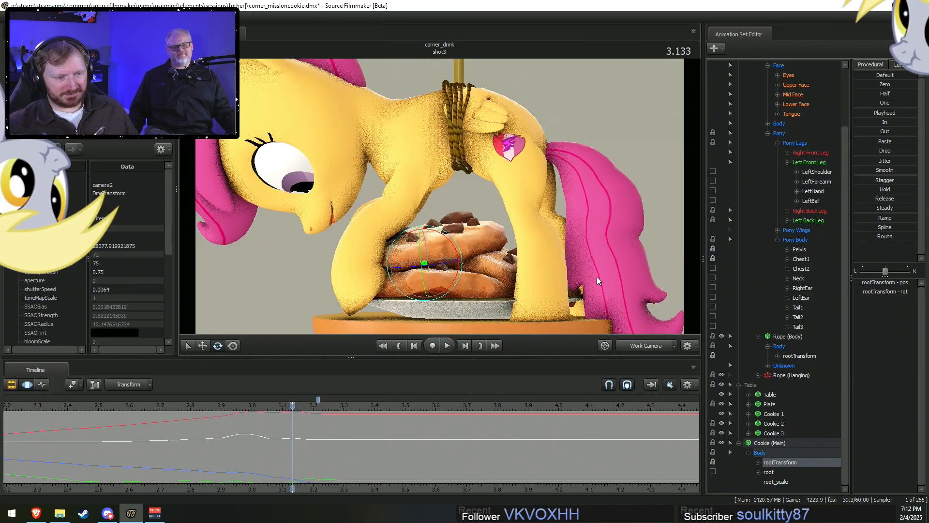
Apply the In preset to the main cookie's rootTransform from 3.166 onward and play back the grab.
{"action": "mouse_move", "coordinate": [293, 442]}
{"action": "left_mouse_down"}
{"action": "mouse_move", "coordinate": [348, 448]}
{"action": "mouse_move", "coordinate": [306, 442]}
{"action": "left_mouse_up"}
{"action": "mouse_move", "coordinate": [316, 445]}
{"action": "left_mouse_down"}
{"action": "mouse_move", "coordinate": [347, 452]}
{"action": "mouse_move", "coordinate": [172, 450]}
{"action": "mouse_move", "coordinate": [202, 448]}
{"action": "mouse_move", "coordinate": [72, 436]}
{"action": "left_mouse_up"}
{"action": "key", "text": "space"}
{"action": "key", "text": "space"}
{"action": "left_click_drag", "start_coordinate": [223, 448], "coordinate": [910, 421]}
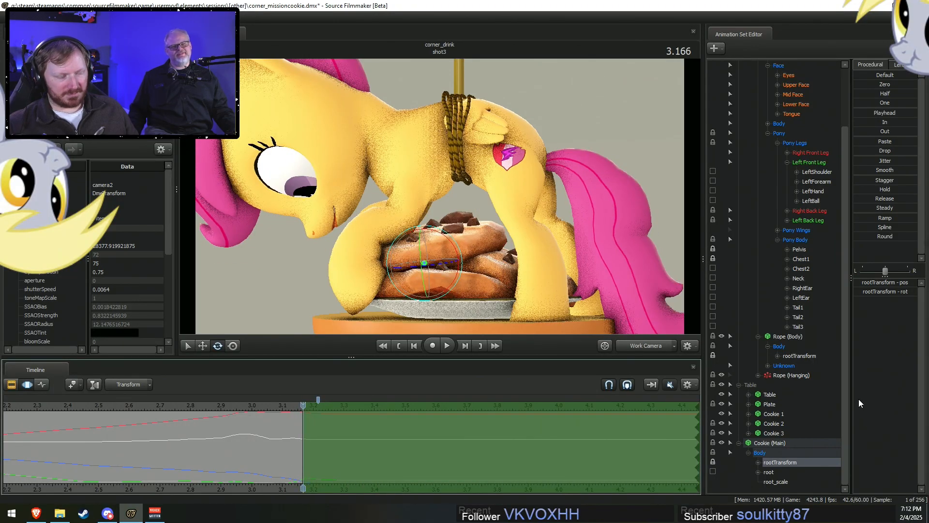
{"action": "double_click", "coordinate": [858, 123]}
{"action": "left_click", "coordinate": [233, 404]}
{"action": "key", "text": "space"}
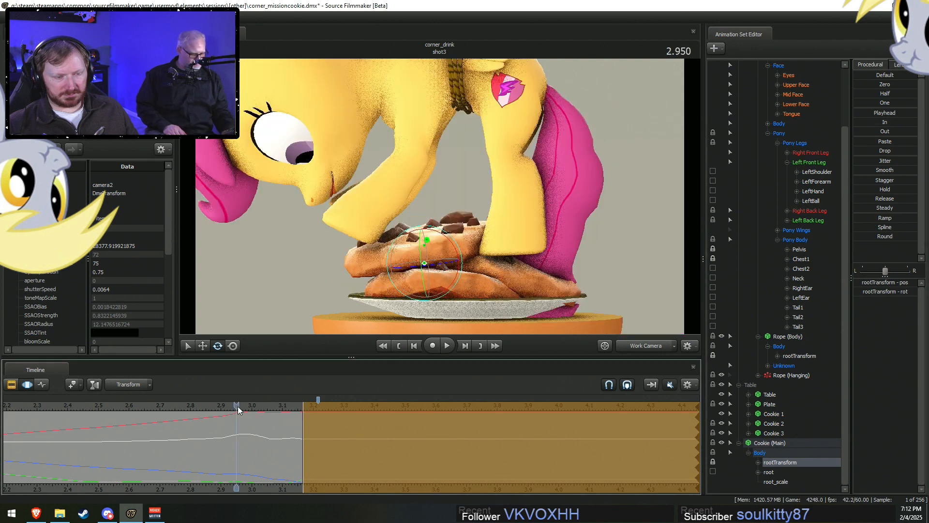
{"action": "key", "text": "space"}
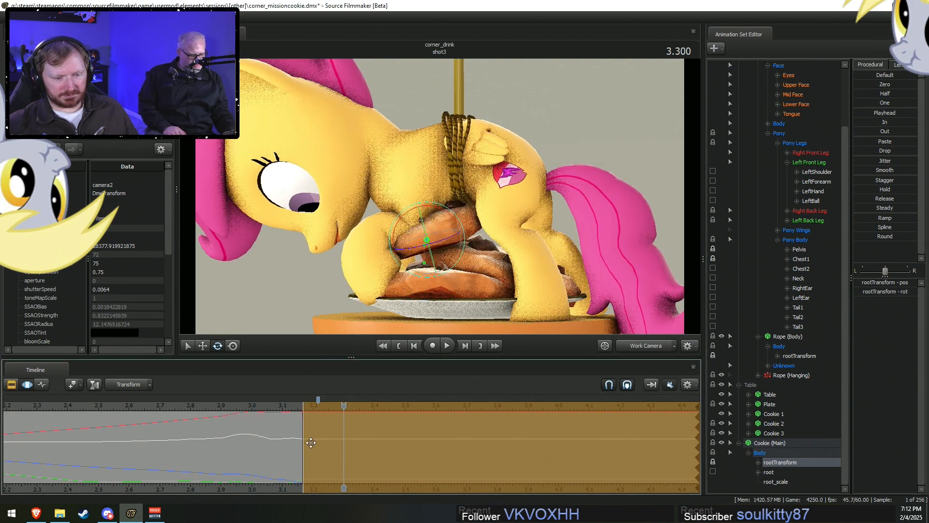
Ramp the time selection from 3.166 to about 3.25 and rotate the main cookie into Scootaloo's left hand at about 3.28.
{"action": "left_click_drag", "start_coordinate": [307, 443], "coordinate": [334, 449]}
{"action": "left_click", "coordinate": [780, 462]}
{"action": "left_click_drag", "start_coordinate": [441, 214], "coordinate": [443, 216]}
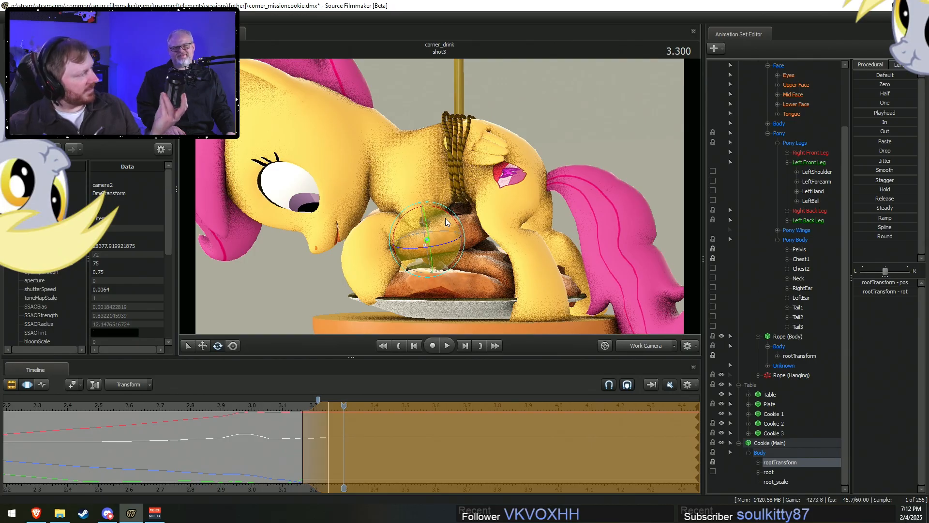
{"action": "right_click", "coordinate": [449, 228]}
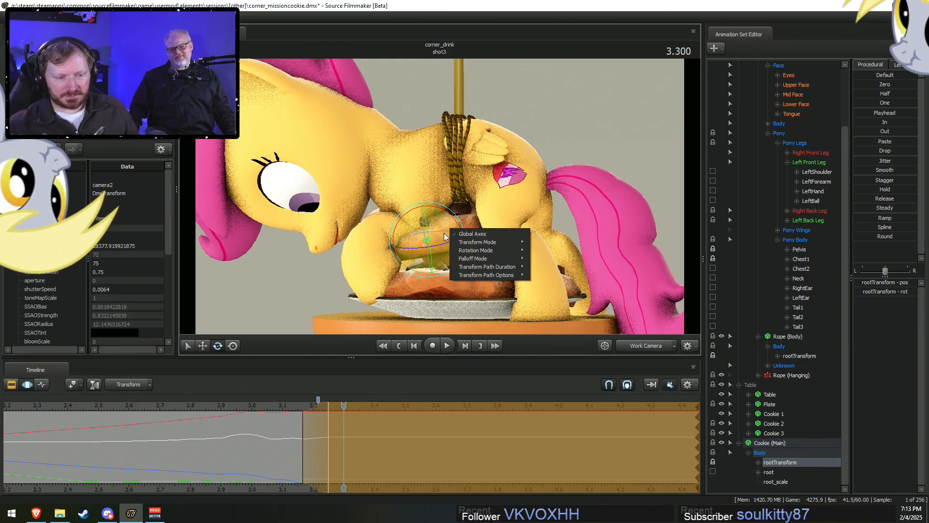
{"action": "left_click", "coordinate": [440, 200]}
{"action": "left_click_drag", "start_coordinate": [294, 412], "coordinate": [341, 420]}
{"action": "left_click_drag", "start_coordinate": [450, 218], "coordinate": [431, 210]}
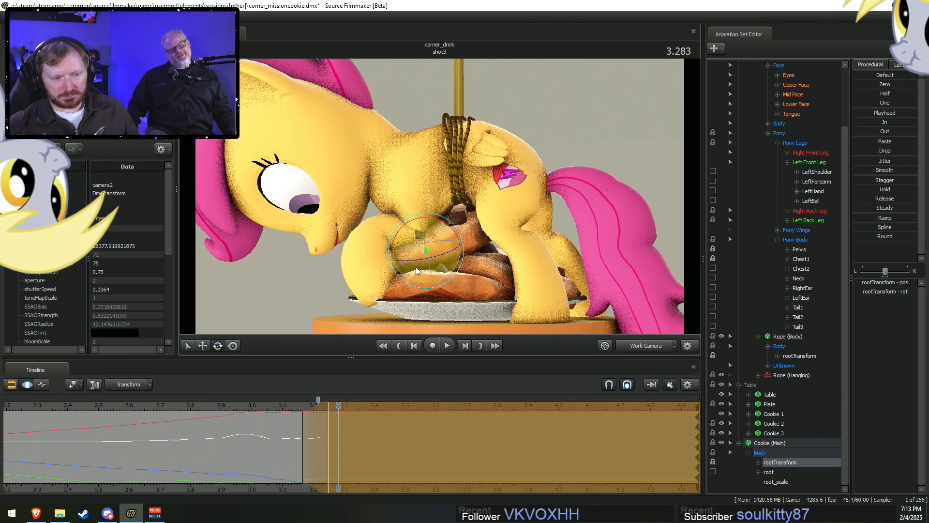
Review the cookie's rotation and attachment to the hand by playing the landing up to about 3.48.
{"action": "left_click", "coordinate": [304, 417]}
{"action": "left_click_drag", "start_coordinate": [305, 417], "coordinate": [343, 438]}
{"action": "key", "text": "F2"}
{"action": "key", "text": "F3"}
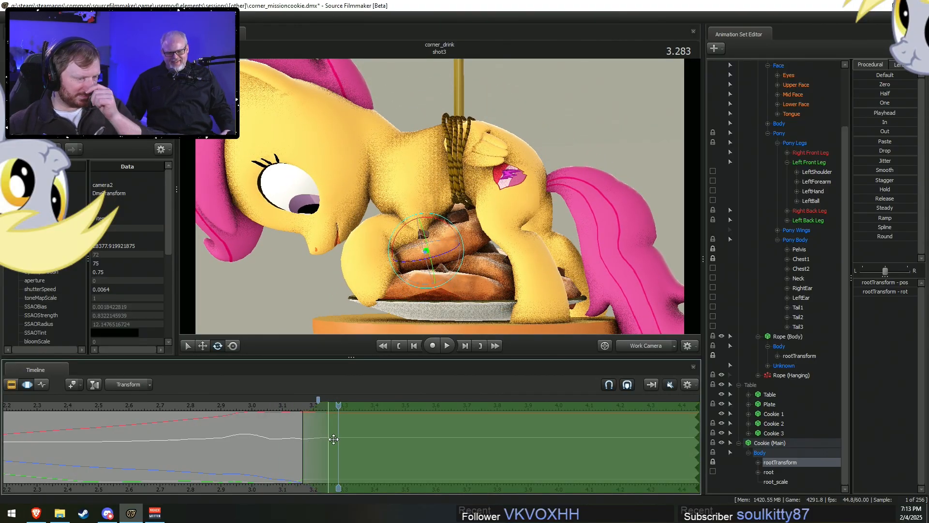
{"action": "left_click", "coordinate": [305, 460]}
{"action": "left_click_drag", "start_coordinate": [305, 460], "coordinate": [341, 465]}
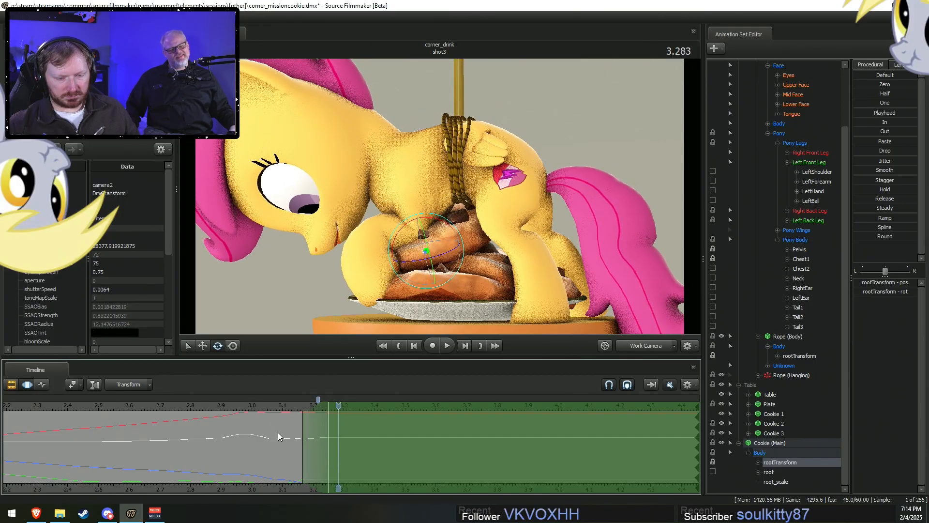
{"action": "left_click", "coordinate": [148, 405]}
{"action": "key", "text": "space"}
{"action": "key", "text": "space"}
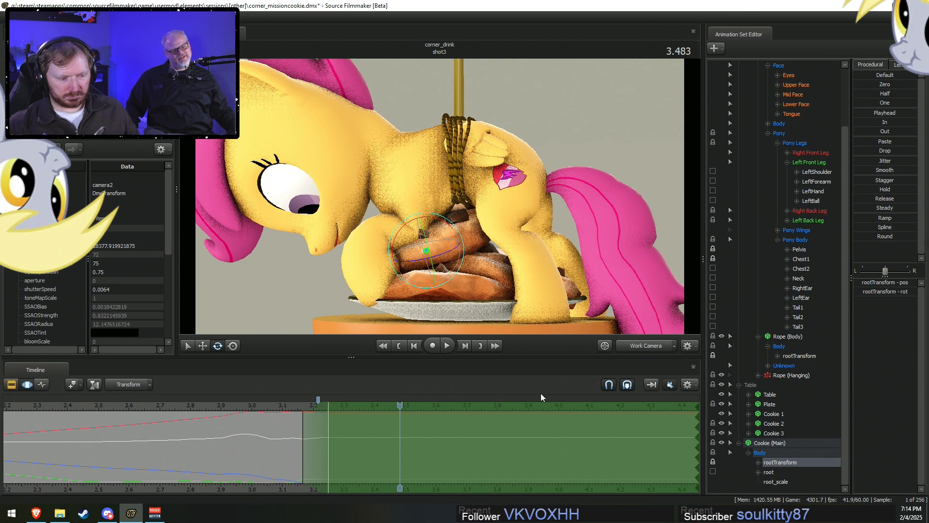
Set a time selection that ramps in from about 3.8 to 7.433 and holds onward.
{"action": "scroll", "coordinate": [394, 433], "scroll_direction": "down", "scroll_amount": 3}
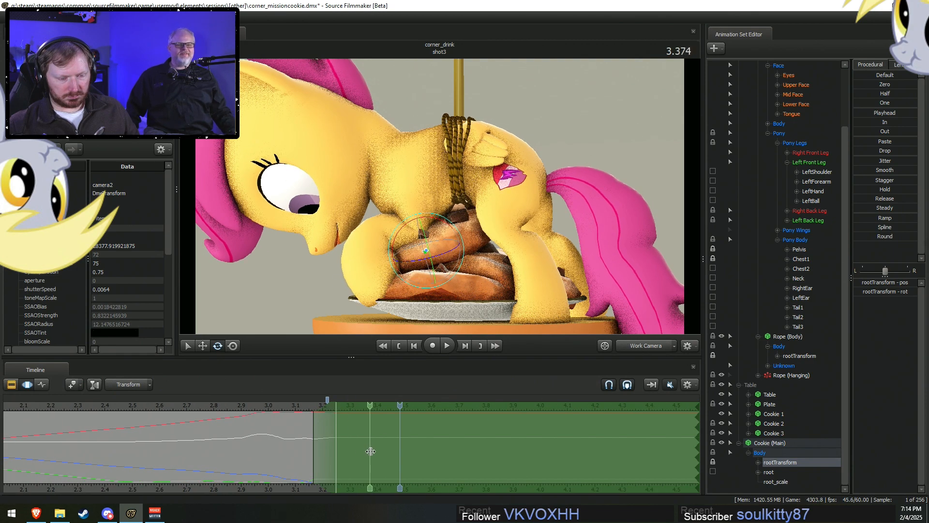
{"action": "scroll", "coordinate": [379, 457], "scroll_direction": "down", "scroll_amount": 2}
{"action": "key", "text": "shift"}
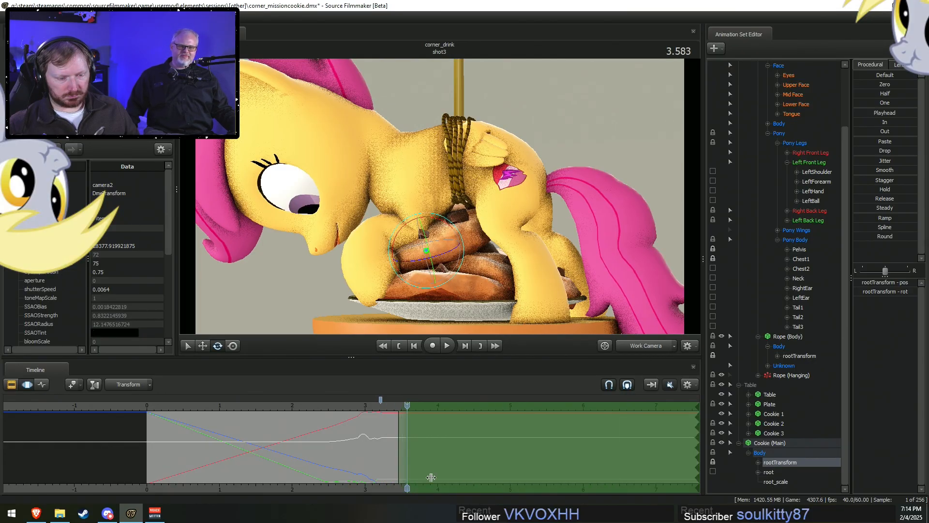
{"action": "scroll", "coordinate": [421, 469], "scroll_direction": "down", "scroll_amount": 2}
{"action": "middle_click_drag", "start_coordinate": [406, 457], "coordinate": [285, 450]}
{"action": "key", "text": "shift"}
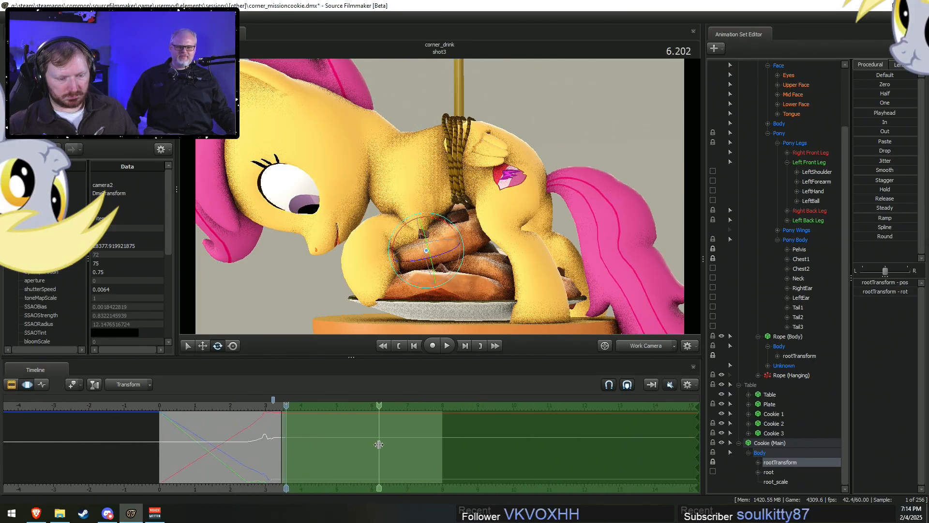
{"action": "left_click", "coordinate": [423, 444], "text": "shift"}
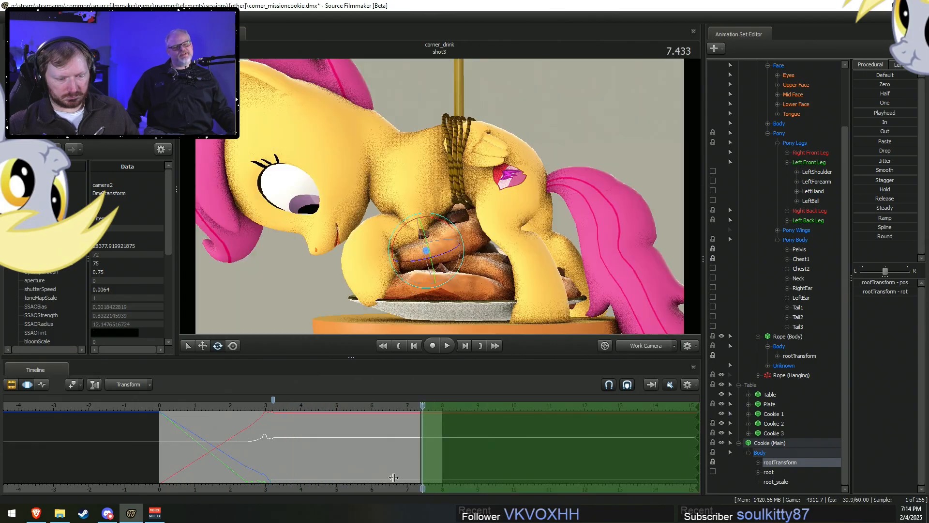
{"action": "left_click_drag", "start_coordinate": [419, 460], "coordinate": [294, 450]}
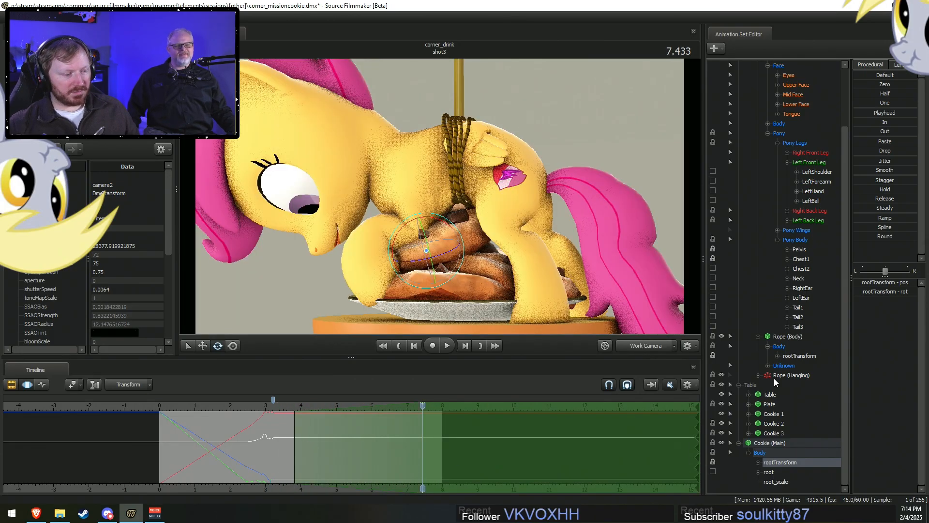
Select Scootaloo BASE for moving and view the whole scene through camera2.
{"action": "left_click", "coordinate": [739, 443]}
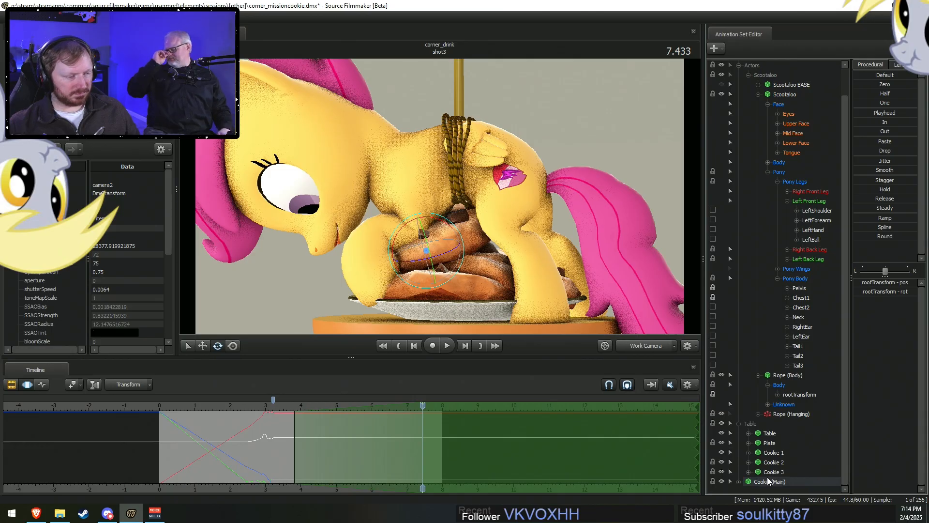
{"action": "left_click", "coordinate": [739, 481]}
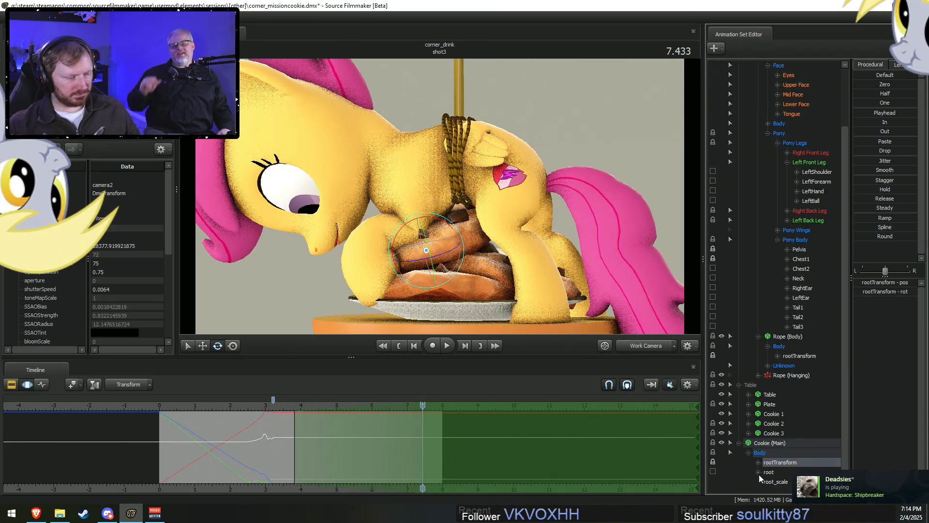
{"action": "scroll", "coordinate": [768, 466], "scroll_direction": "up", "scroll_amount": 3}
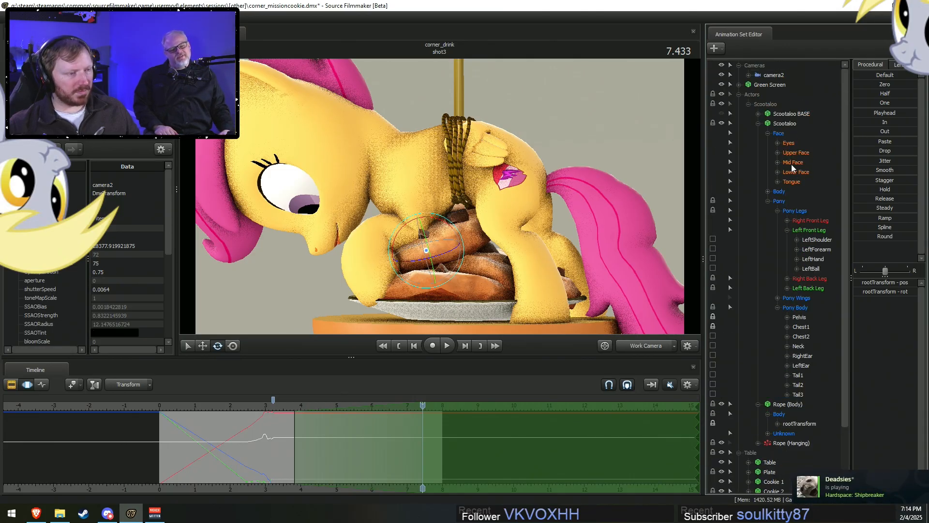
{"action": "left_click", "coordinate": [770, 116]}
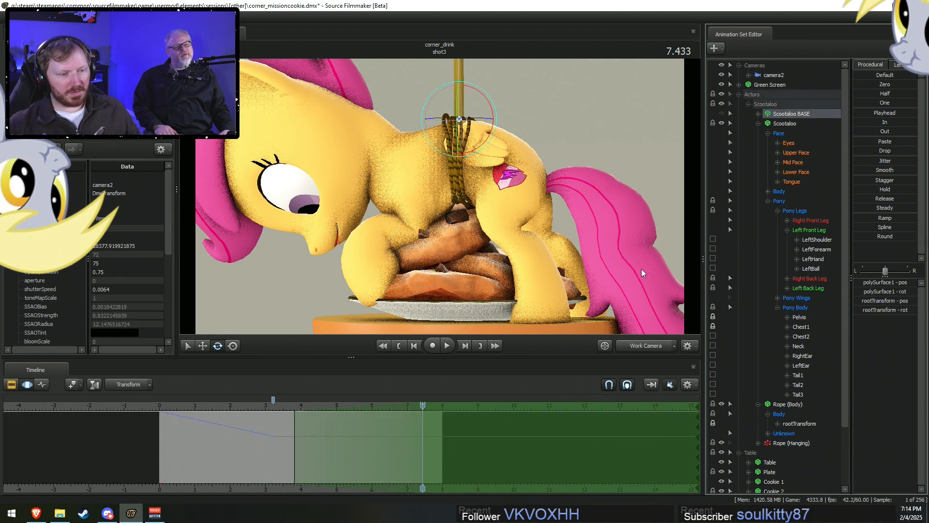
{"action": "key", "text": "s"}
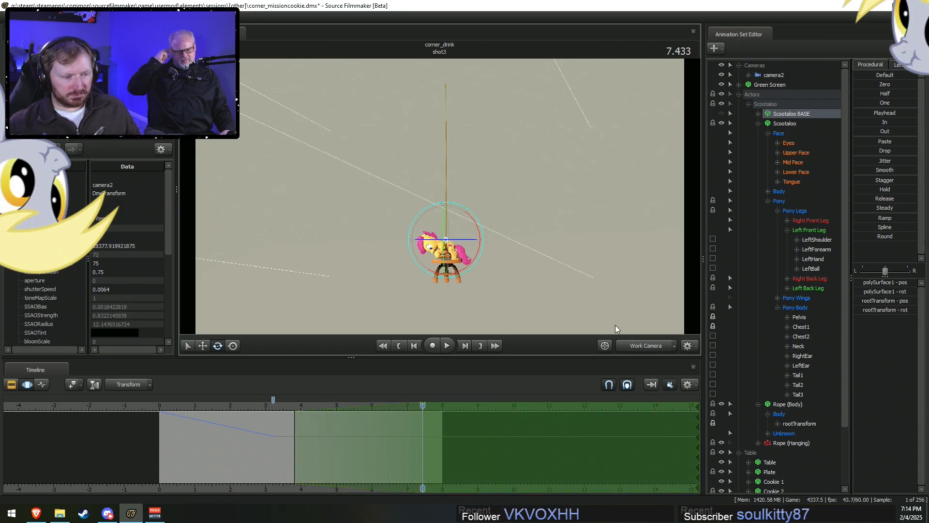
{"action": "left_click", "coordinate": [643, 344]}
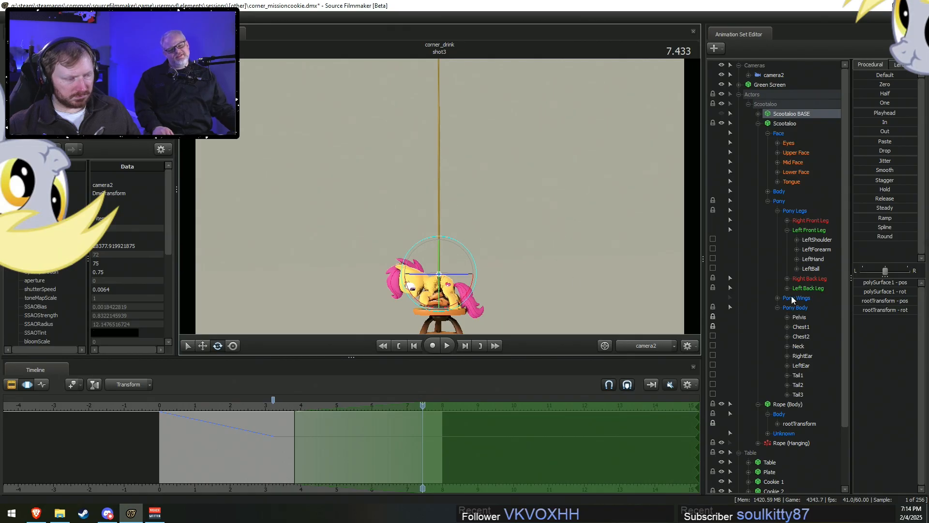
{"action": "key", "text": "w"}
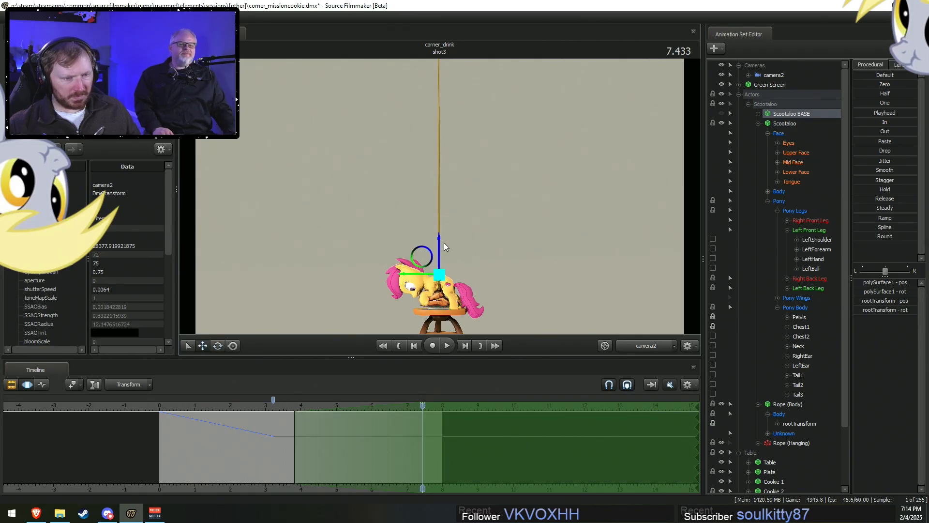
Try raising Scootaloo BASE vertically at 7.433, undoing each attempt.
{"action": "left_click_drag", "start_coordinate": [441, 242], "coordinate": [458, 155]}
{"action": "key", "text": "ctrl+z"}
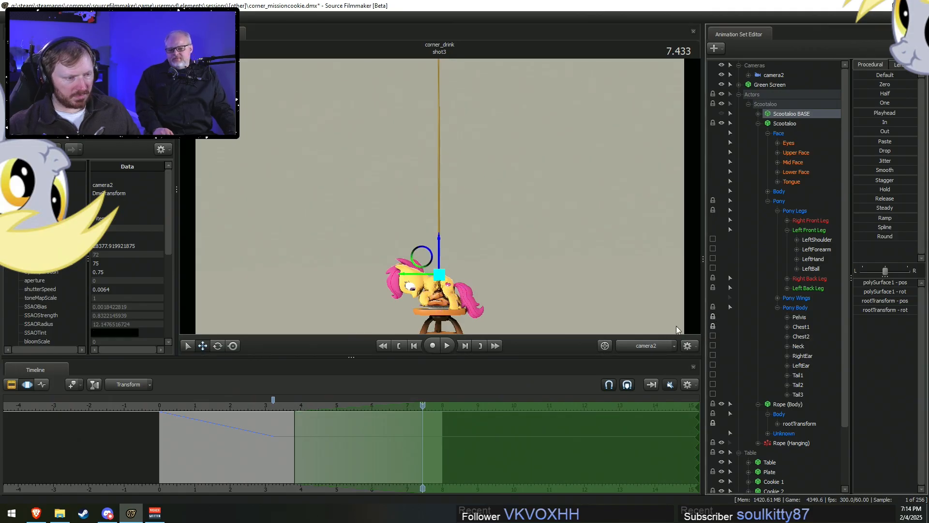
{"action": "left_click_drag", "start_coordinate": [444, 252], "coordinate": [610, 212]}
{"action": "key", "text": "ctrl+z"}
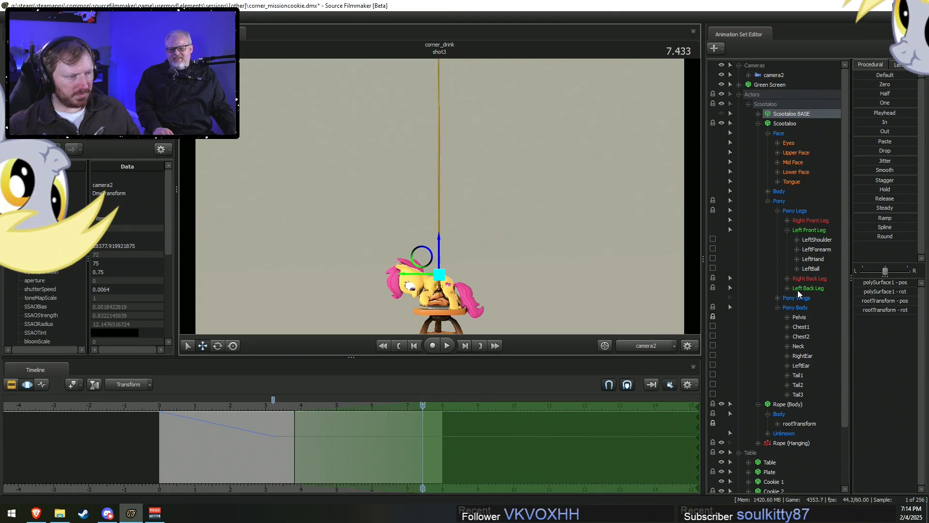
Unlock Scootaloo's left and right back legs at 7.433.
{"action": "left_click", "coordinate": [798, 289]}
{"action": "left_click", "coordinate": [804, 281], "text": "ctrl"}
{"action": "right_click", "coordinate": [804, 280]}
{"action": "left_click", "coordinate": [846, 339]}
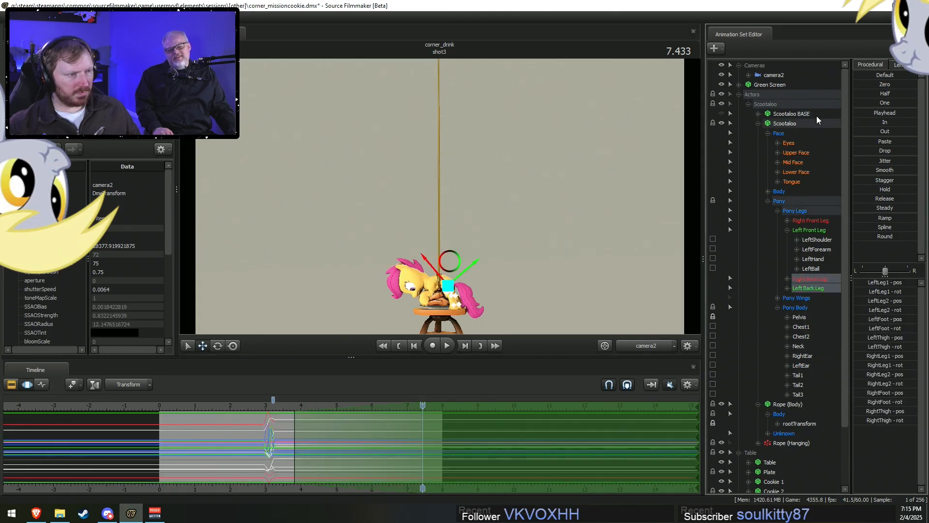
Raise Scootaloo BASE straight up at 7.433 until she is out of camera2's view, adjusting her height from the work camera.
{"action": "left_click", "coordinate": [791, 114]}
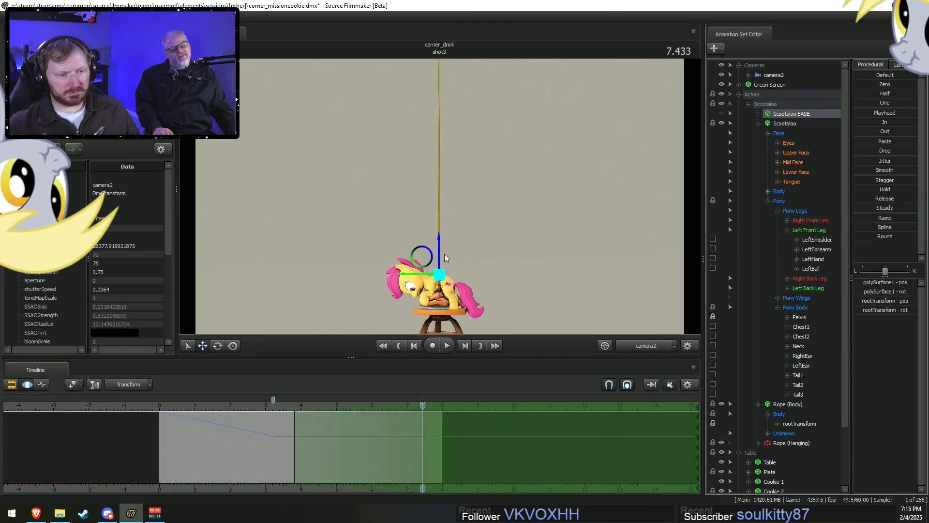
{"action": "left_click_drag", "start_coordinate": [440, 255], "coordinate": [567, 4]}
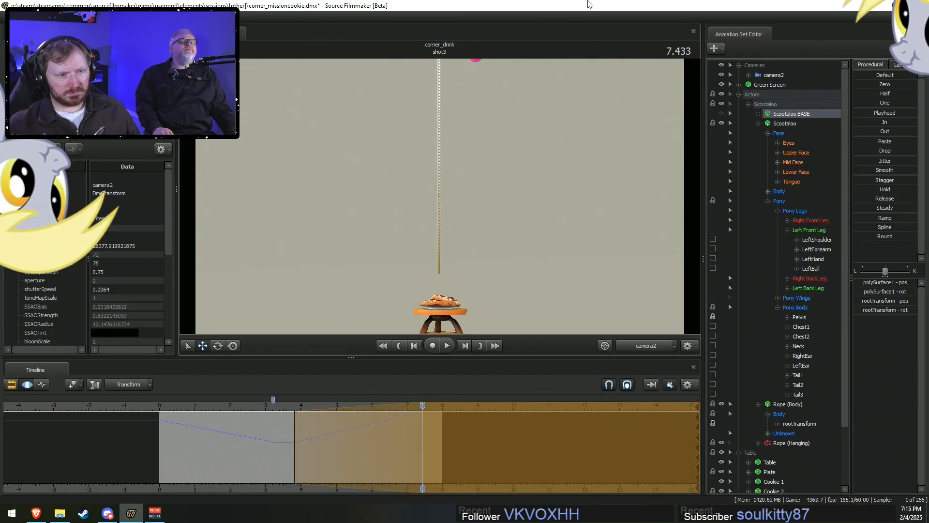
{"action": "left_click", "coordinate": [646, 345]}
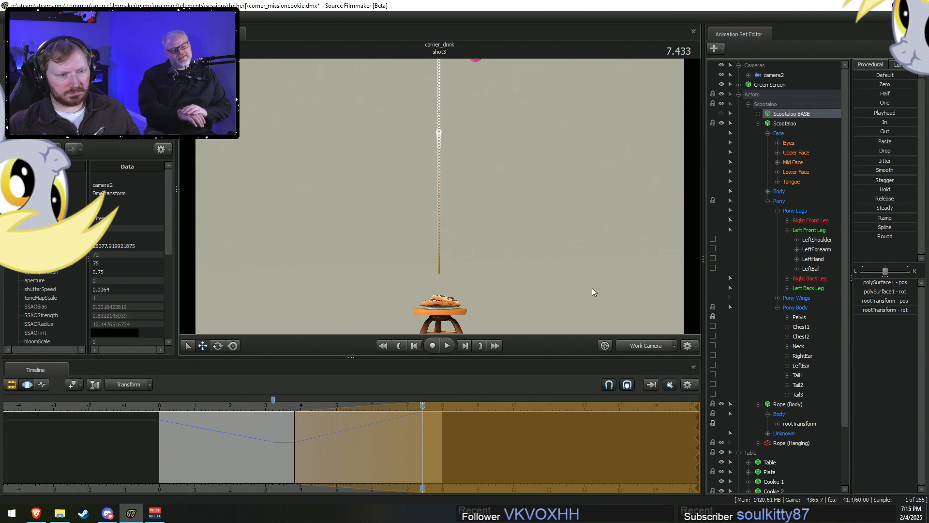
{"action": "left_click_drag", "start_coordinate": [599, 297], "coordinate": [436, 184]}
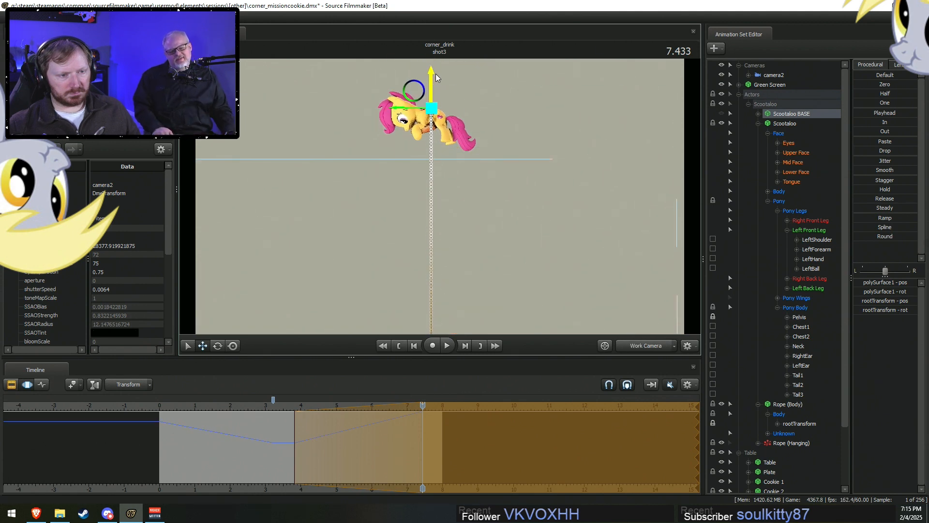
{"action": "left_click", "coordinate": [640, 348]}
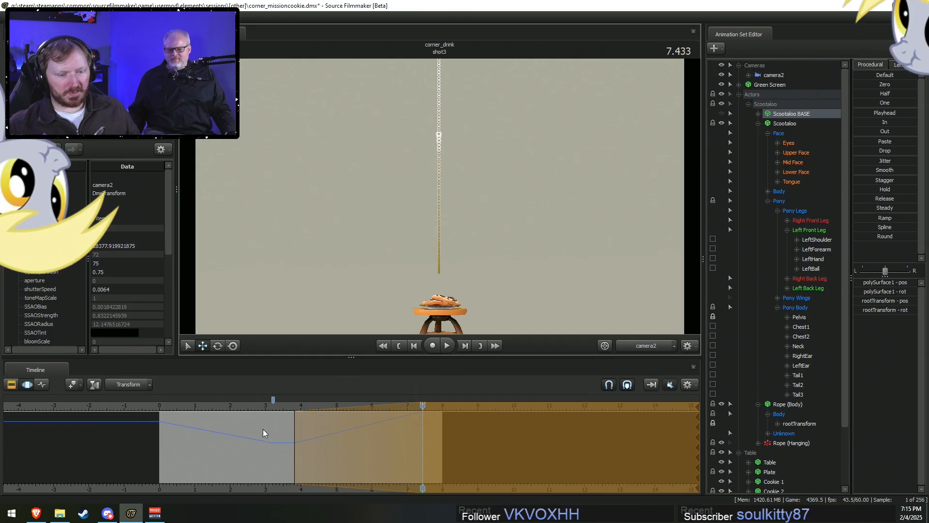
Play back Scootaloo's rise through camera2 and stretch the time selection's ramp to end at about 7.85.
{"action": "left_click", "coordinate": [247, 411]}
{"action": "key", "text": "space"}
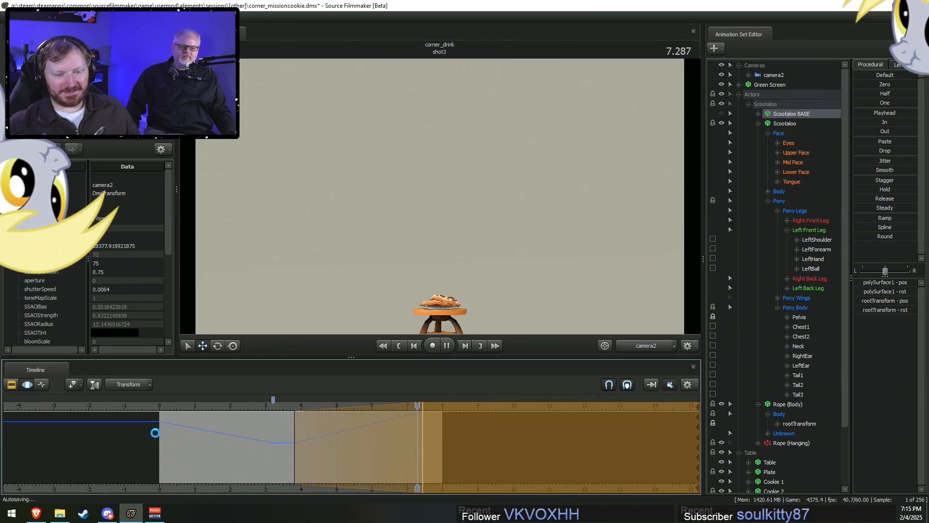
{"action": "left_click", "coordinate": [176, 409]}
{"action": "left_click_drag", "start_coordinate": [176, 409], "coordinate": [168, 408]}
{"action": "key", "text": "space"}
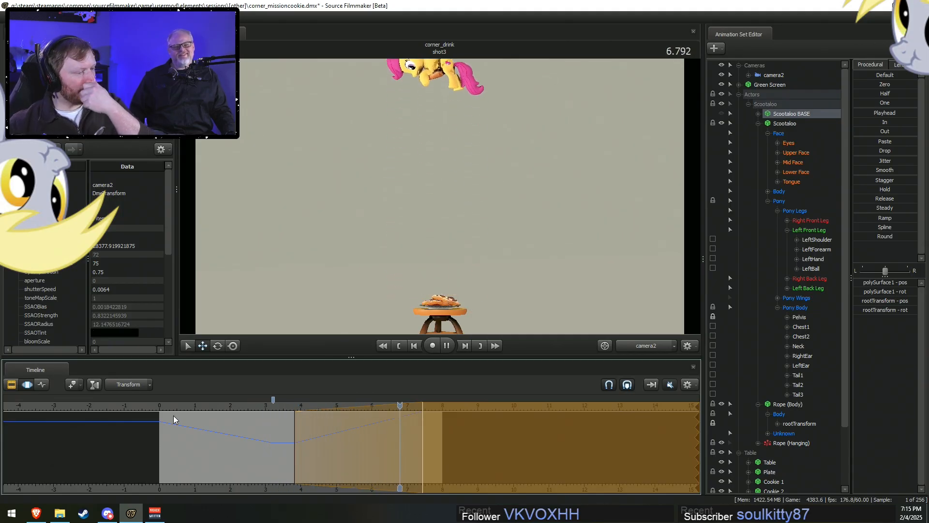
{"action": "key", "text": "space"}
{"action": "left_click_drag", "start_coordinate": [423, 438], "coordinate": [437, 445]}
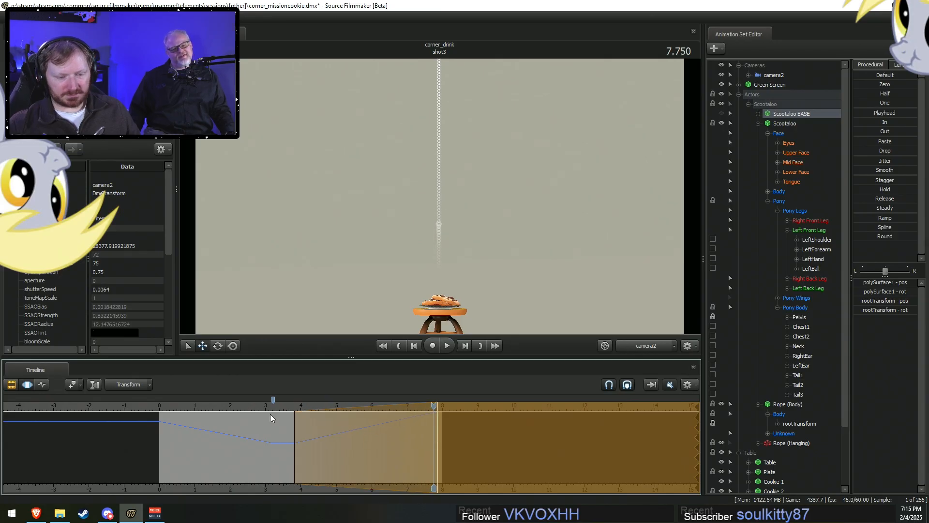
{"action": "key", "text": "space"}
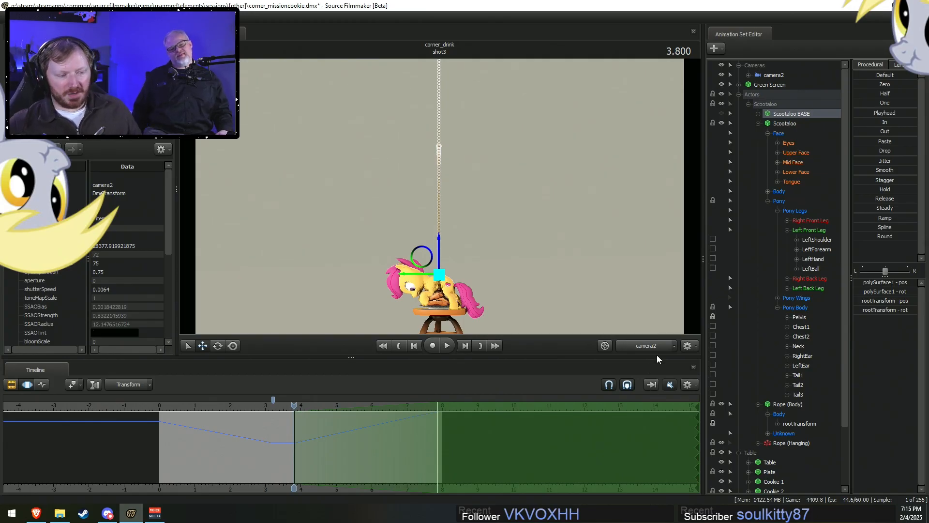
Shorten the time selection's ramp to run from about 3.83 to 4.3, and switch the viewport to the work camera.
{"action": "scroll", "coordinate": [259, 437], "scroll_direction": "up", "scroll_amount": 4}
{"action": "left_click_drag", "start_coordinate": [293, 453], "coordinate": [460, 453]}
{"action": "scroll", "coordinate": [259, 432], "scroll_direction": "up", "scroll_amount": 4}
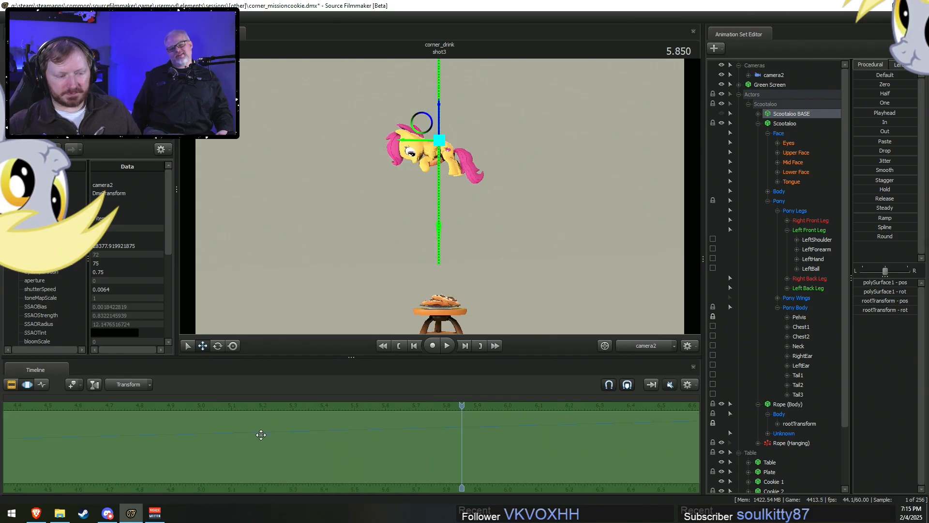
{"action": "scroll", "coordinate": [364, 478], "scroll_direction": "down", "scroll_amount": 5}
{"action": "left_click_drag", "start_coordinate": [579, 439], "coordinate": [624, 439]}
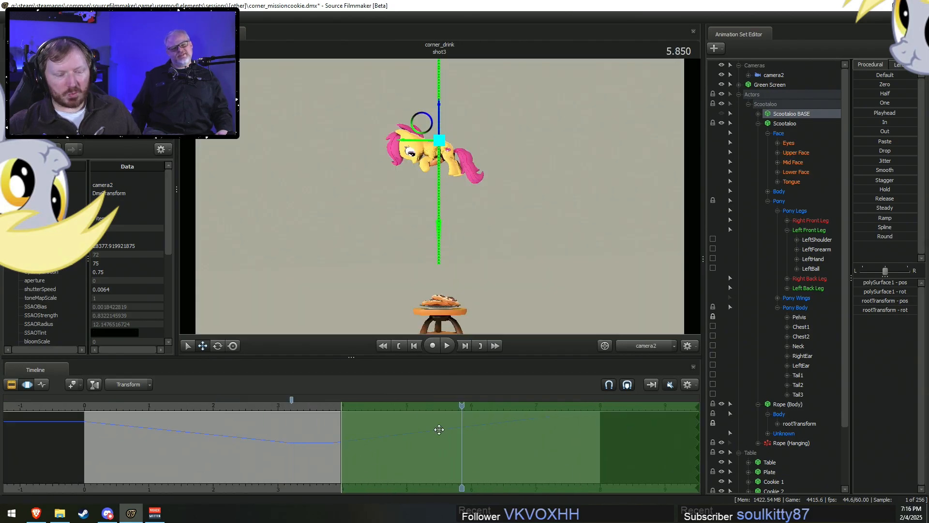
{"action": "scroll", "coordinate": [277, 436], "scroll_direction": "up", "scroll_amount": 4}
{"action": "middle_click_drag", "start_coordinate": [216, 489], "coordinate": [300, 484]}
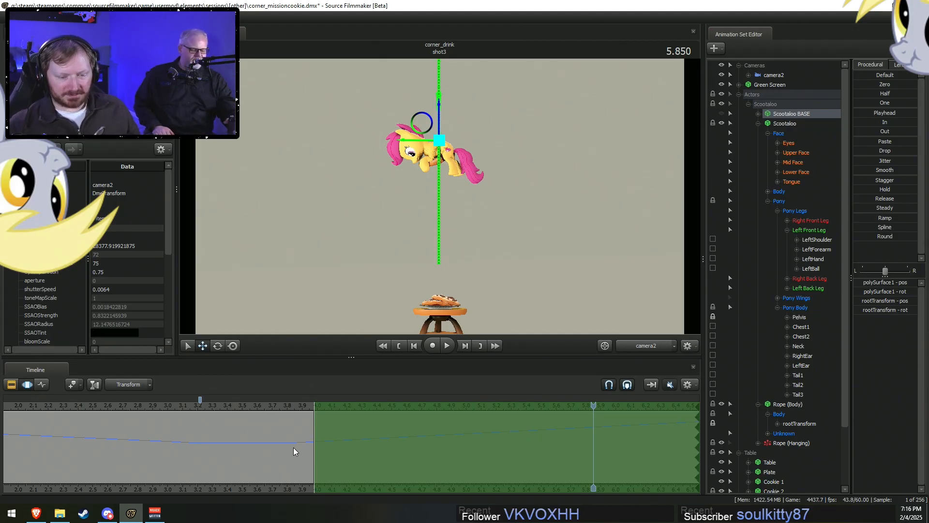
{"action": "mouse_move", "coordinate": [305, 453]}
{"action": "left_mouse_down"}
{"action": "mouse_move", "coordinate": [277, 452]}
{"action": "mouse_move", "coordinate": [285, 451]}
{"action": "left_mouse_up"}
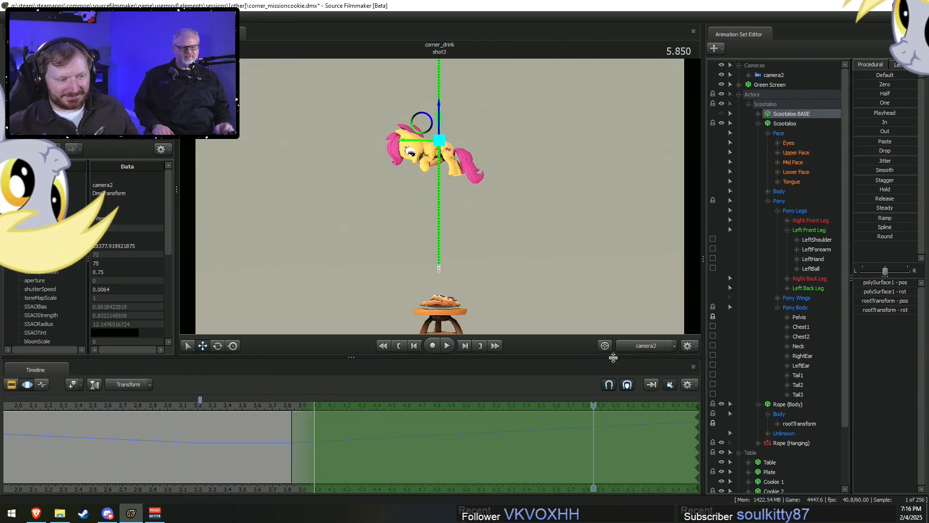
{"action": "left_click", "coordinate": [635, 346]}
{"action": "left_click_drag", "start_coordinate": [522, 242], "coordinate": [486, 317]}
{"action": "left_click_drag", "start_coordinate": [300, 426], "coordinate": [359, 429]}
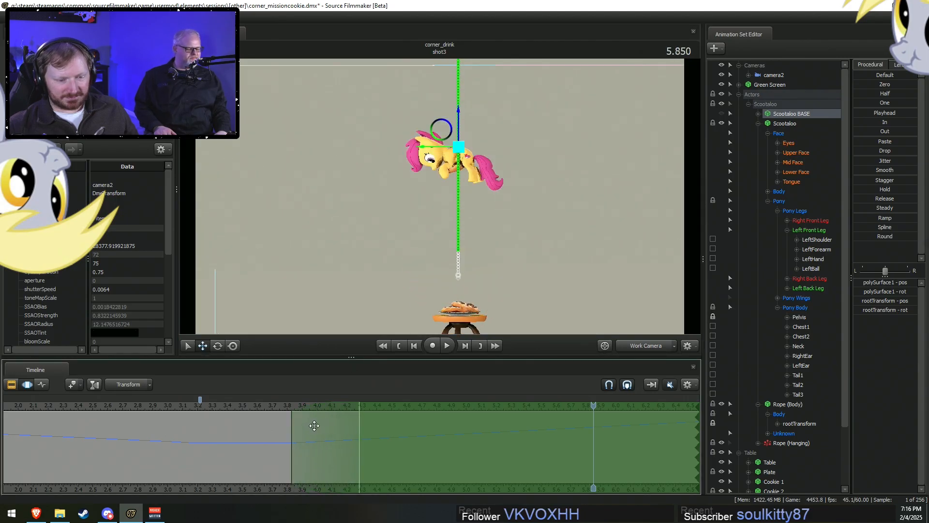
Rotate the main cookie's root at 4.300 so the cookie stands upright with its face toward the viewer.
{"action": "left_click_drag", "start_coordinate": [283, 406], "coordinate": [362, 421]}
{"action": "left_click_drag", "start_coordinate": [479, 232], "coordinate": [484, 278]}
{"action": "key", "text": "w"}
{"action": "key", "text": "w"}
{"action": "key", "text": "w"}
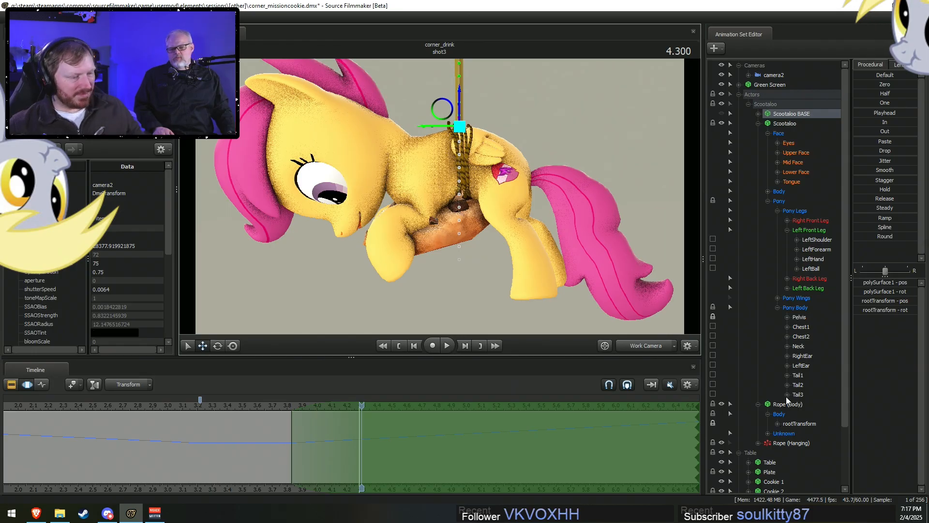
{"action": "left_click", "coordinate": [784, 210]}
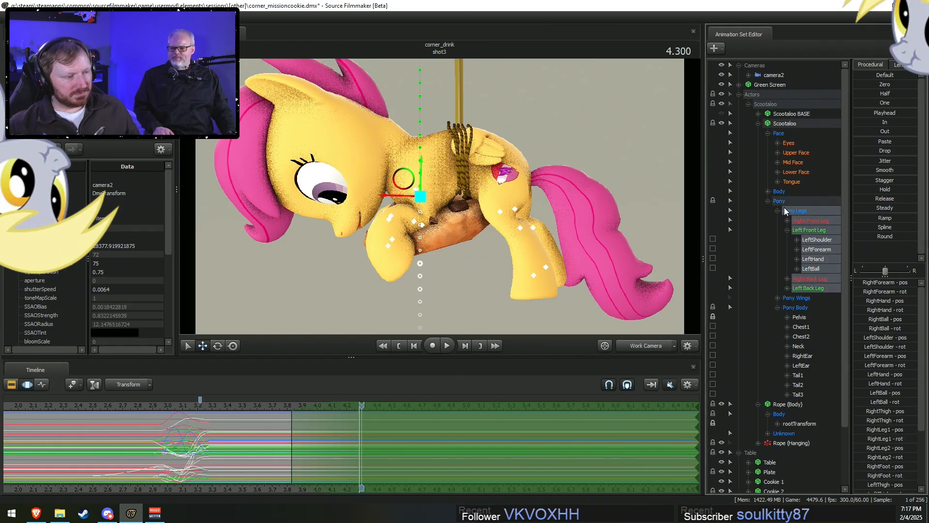
{"action": "scroll", "coordinate": [815, 390], "scroll_direction": "down", "scroll_amount": 3}
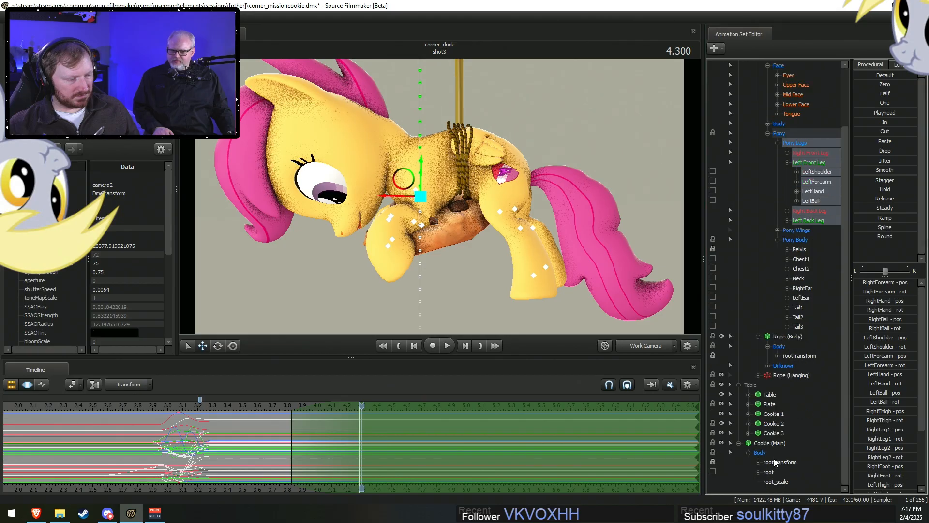
{"action": "left_click", "coordinate": [771, 471]}
{"action": "key", "text": "e"}
{"action": "left_click_drag", "start_coordinate": [434, 220], "coordinate": [440, 247]}
{"action": "left_click_drag", "start_coordinate": [440, 248], "coordinate": [469, 254], "text": "alt"}
Move the main cookie's root up against Scootaloo's front hooves at 4.300 and scrub through the lift.
{"action": "key", "text": "w"}
{"action": "left_click_drag", "start_coordinate": [461, 222], "coordinate": [438, 196]}
{"action": "left_click_drag", "start_coordinate": [444, 232], "coordinate": [446, 252], "text": "alt"}
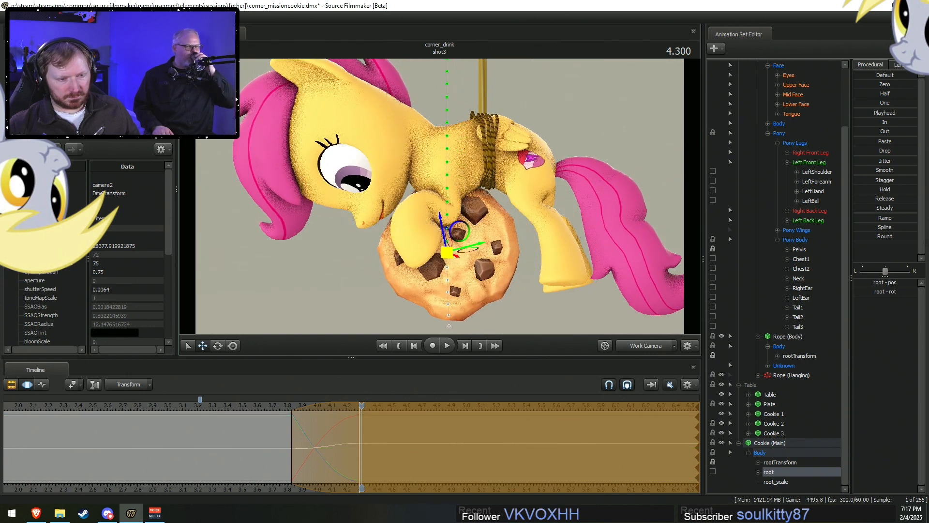
{"action": "left_click_drag", "start_coordinate": [301, 430], "coordinate": [362, 431]}
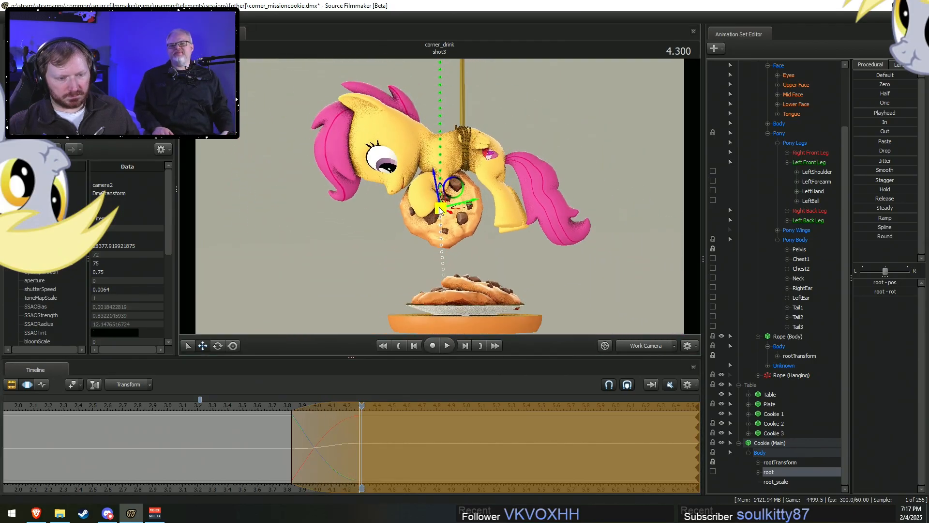
{"action": "left_click_drag", "start_coordinate": [284, 429], "coordinate": [361, 406]}
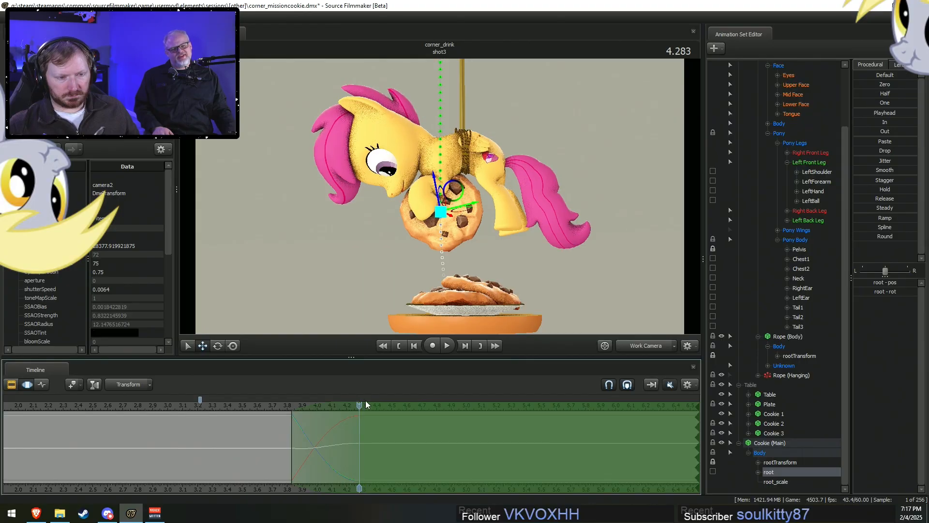
Try rotating Scootaloo's left shoulder at 4.283, and unlock the main cookie's rootTransform.
{"action": "scroll", "coordinate": [441, 208], "scroll_direction": "up", "scroll_amount": 5}
{"action": "key", "text": "ctrl"}
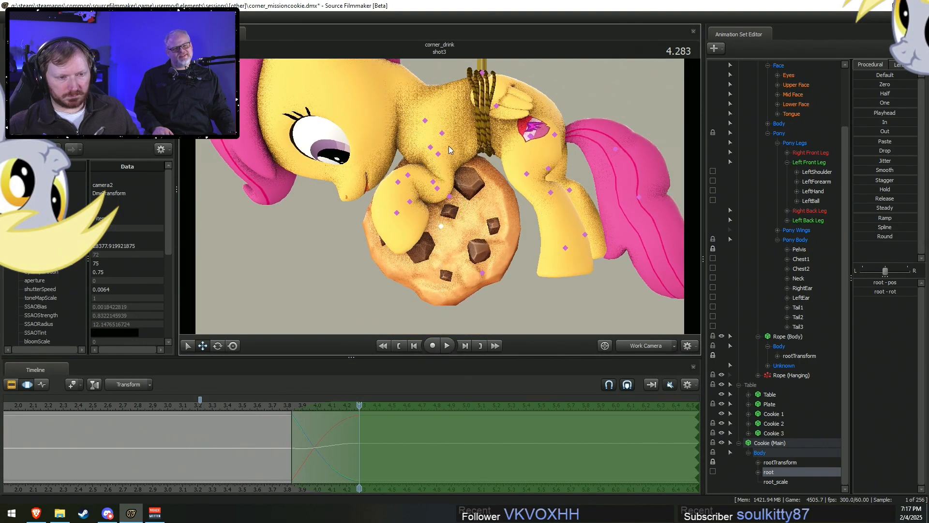
{"action": "left_click", "coordinate": [438, 154]}
{"action": "left_click_drag", "start_coordinate": [464, 150], "coordinate": [475, 157]}
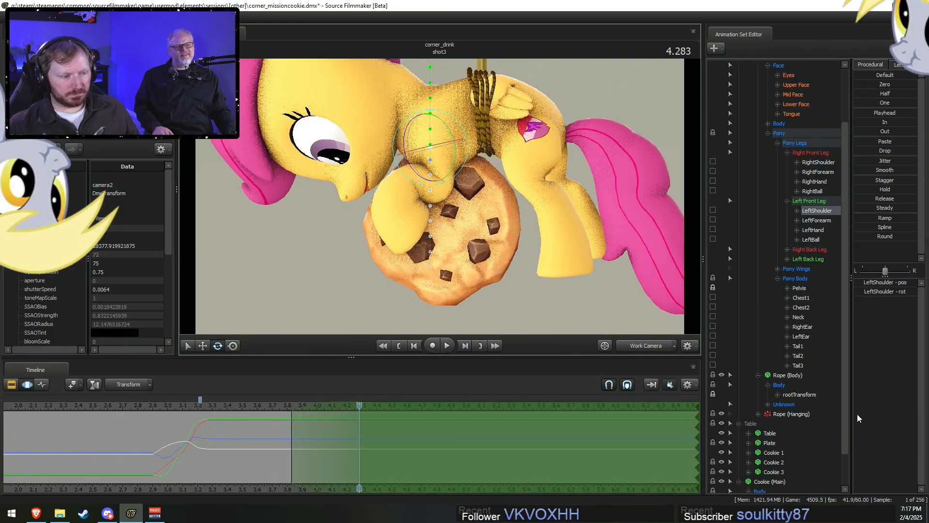
{"action": "scroll", "coordinate": [758, 456], "scroll_direction": "down", "scroll_amount": 2}
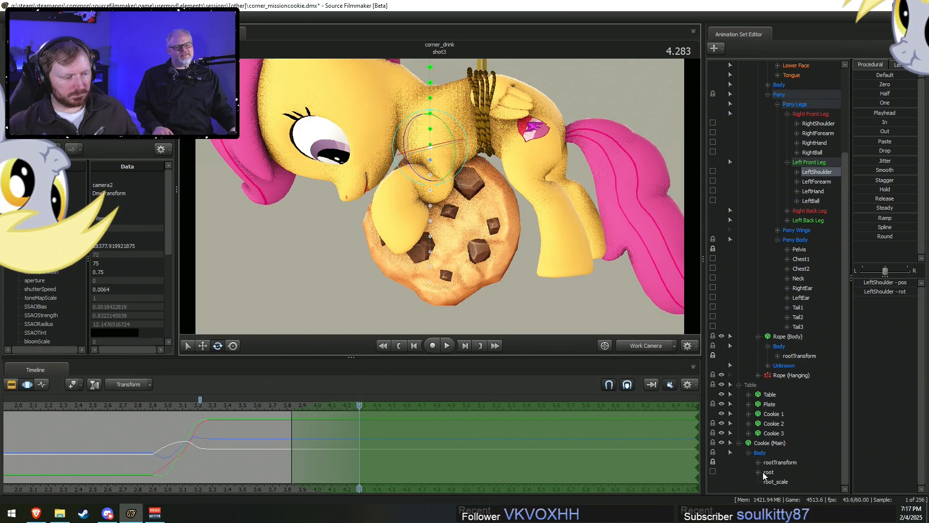
{"action": "left_click", "coordinate": [712, 461]}
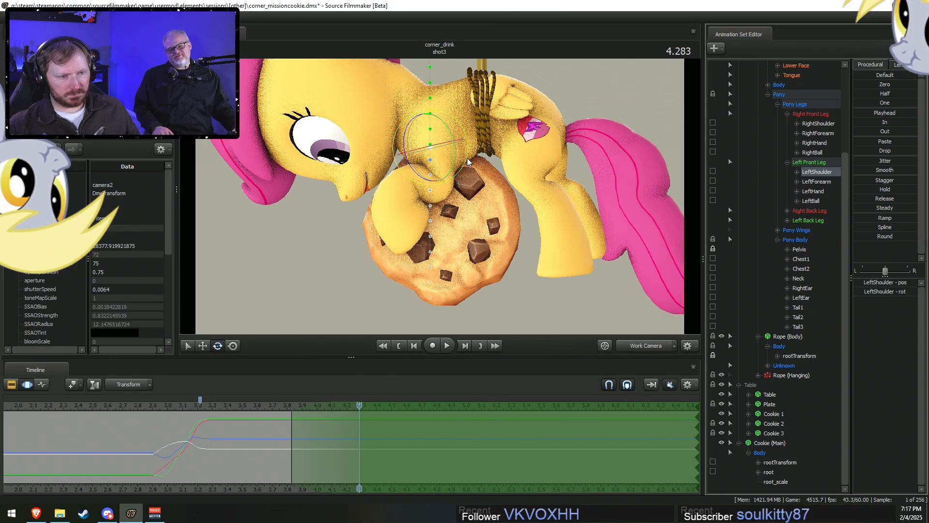
Rotate Scootaloo's left shoulder, forearm and hand at 4.283 so the leg wraps across the cookie's front.
{"action": "left_click_drag", "start_coordinate": [457, 150], "coordinate": [468, 154]}
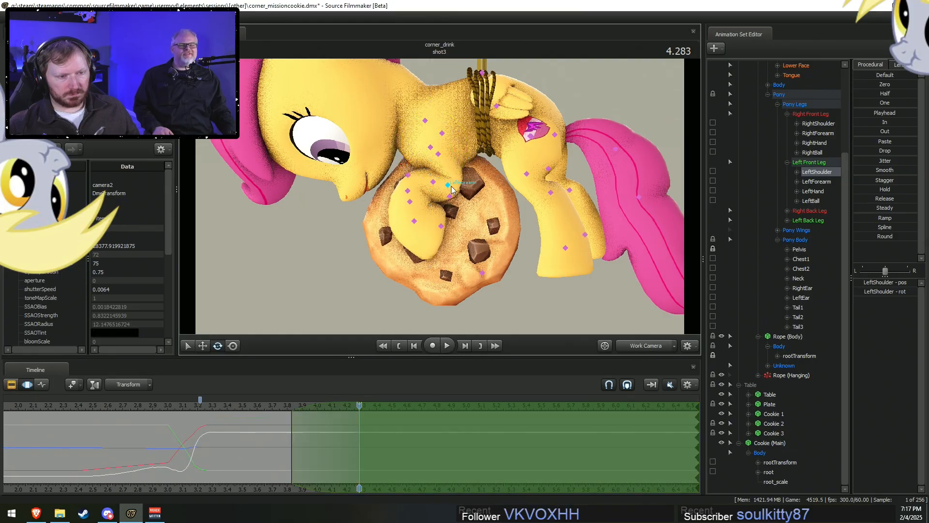
{"action": "left_click", "coordinate": [448, 184], "text": "ctrl"}
{"action": "left_click_drag", "start_coordinate": [483, 188], "coordinate": [484, 189]}
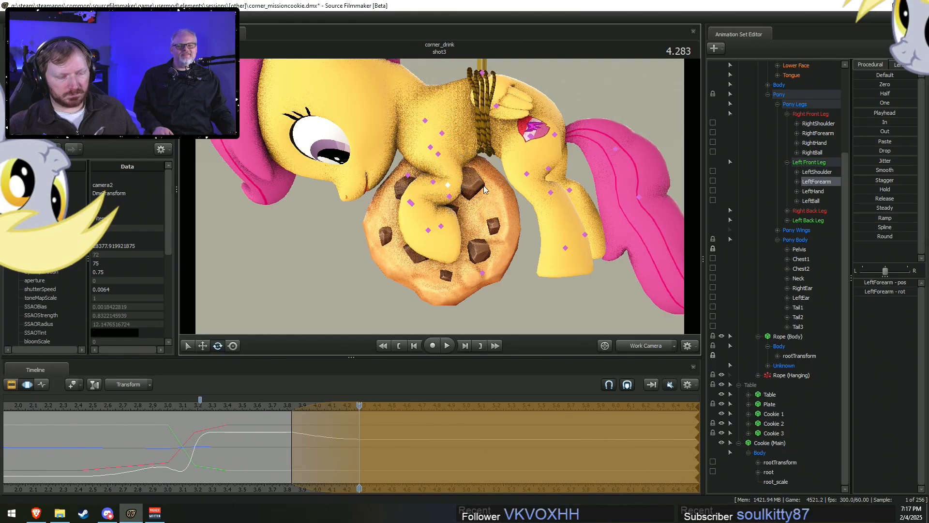
{"action": "left_click", "coordinate": [410, 202], "text": "ctrl"}
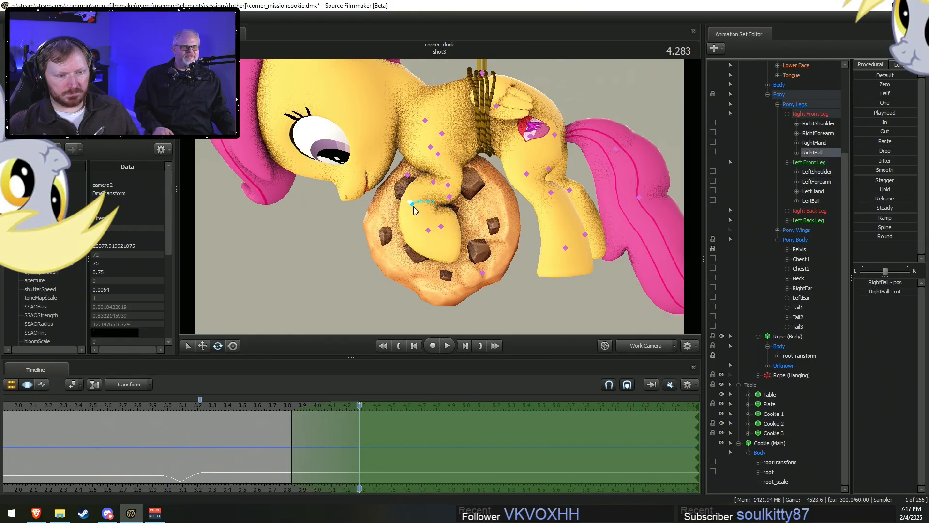
{"action": "left_click", "coordinate": [412, 203], "text": "ctrl"}
{"action": "left_click_drag", "start_coordinate": [439, 222], "coordinate": [448, 190]}
{"action": "left_click", "coordinate": [420, 236], "text": "ctrl"}
Rotate Scootaloo's right shoulder and right forearm at 4.283 so the leg holds the cookie from behind.
{"action": "left_click", "coordinate": [442, 147], "text": "ctrl"}
{"action": "mouse_move", "coordinate": [461, 136]}
{"action": "left_mouse_down"}
{"action": "mouse_move", "coordinate": [457, 153]}
{"action": "mouse_move", "coordinate": [479, 147]}
{"action": "mouse_move", "coordinate": [481, 164]}
{"action": "mouse_move", "coordinate": [445, 156]}
{"action": "mouse_move", "coordinate": [469, 196]}
{"action": "mouse_move", "coordinate": [457, 144]}
{"action": "left_mouse_up"}
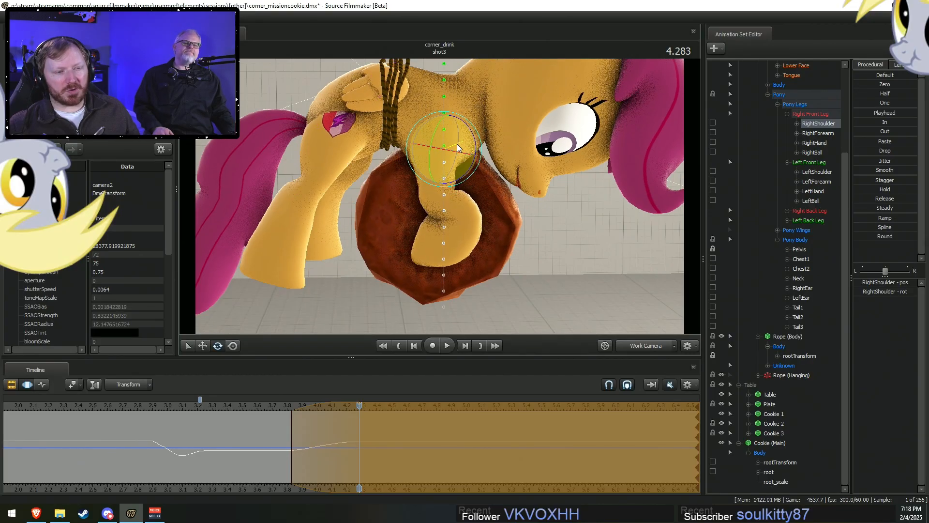
{"action": "left_click", "coordinate": [430, 178]}
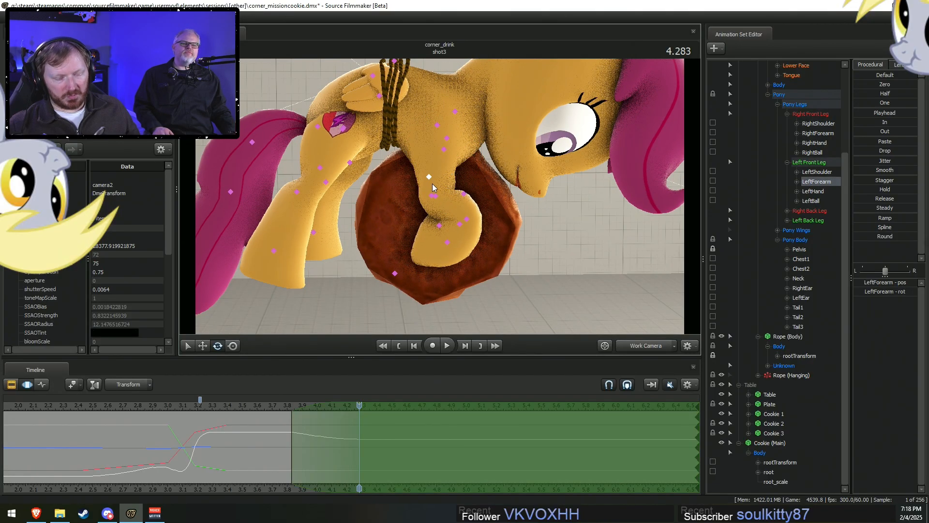
{"action": "left_click_drag", "start_coordinate": [439, 150], "coordinate": [451, 201]}
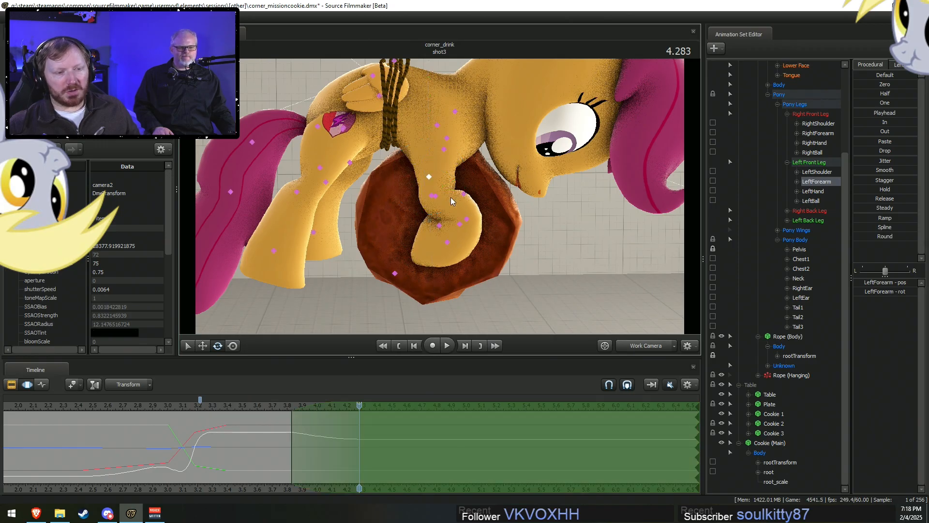
{"action": "left_click", "coordinate": [431, 196]}
{"action": "left_click", "coordinate": [436, 198]}
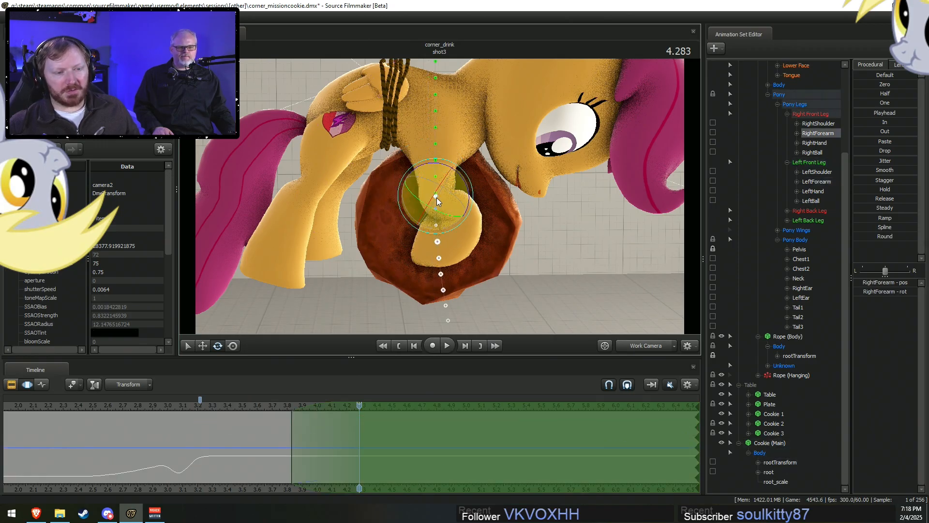
{"action": "left_click_drag", "start_coordinate": [440, 164], "coordinate": [460, 154]}
{"action": "left_click", "coordinate": [445, 147]}
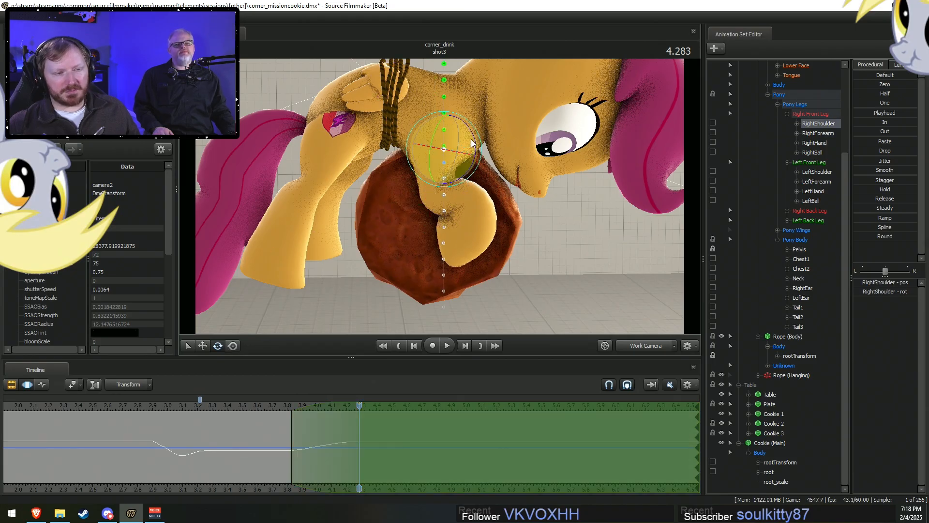
{"action": "left_click_drag", "start_coordinate": [477, 138], "coordinate": [515, 188], "text": "alt"}
{"action": "left_click", "coordinate": [433, 198]}
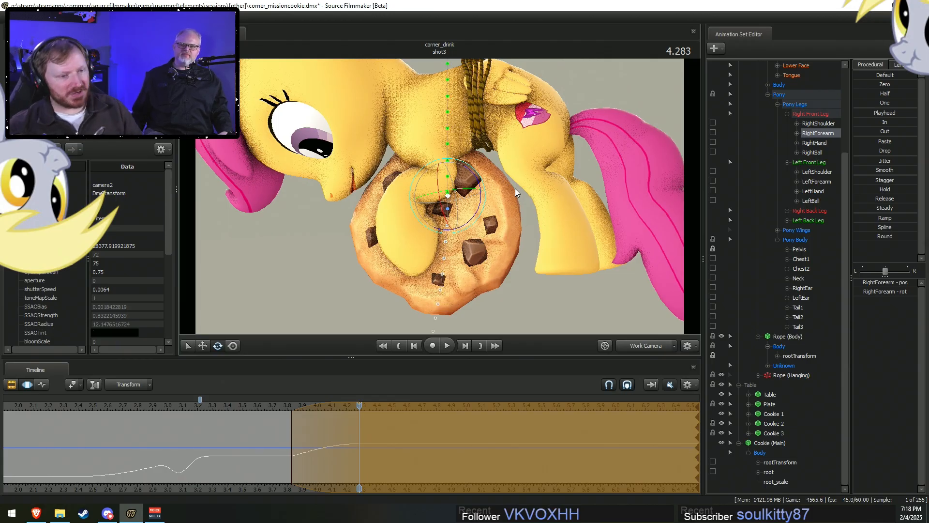
Limit the time selection to about 3.83–4.3 with its peak near 4.05, and put the playhead at 4.083.
{"action": "left_click", "coordinate": [648, 341]}
{"action": "left_click", "coordinate": [647, 342]}
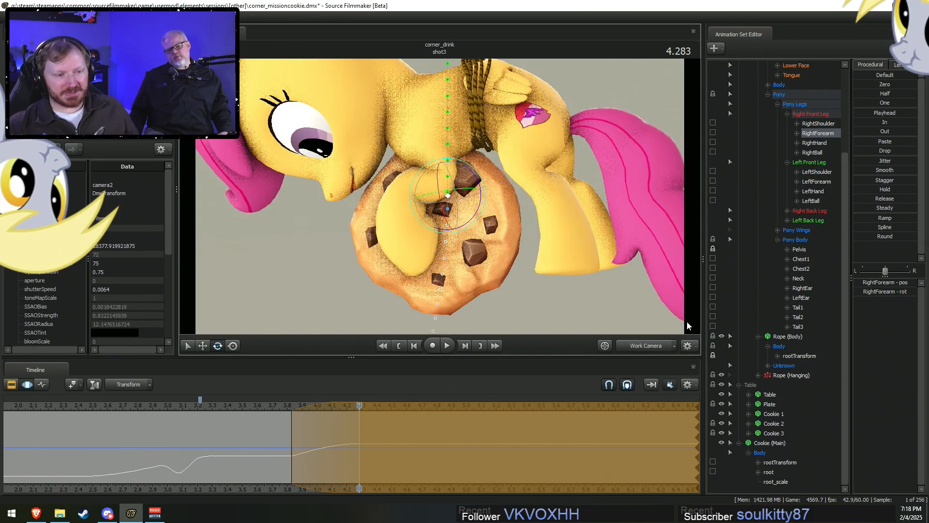
{"action": "key", "text": "F2"}
{"action": "key", "text": "F3"}
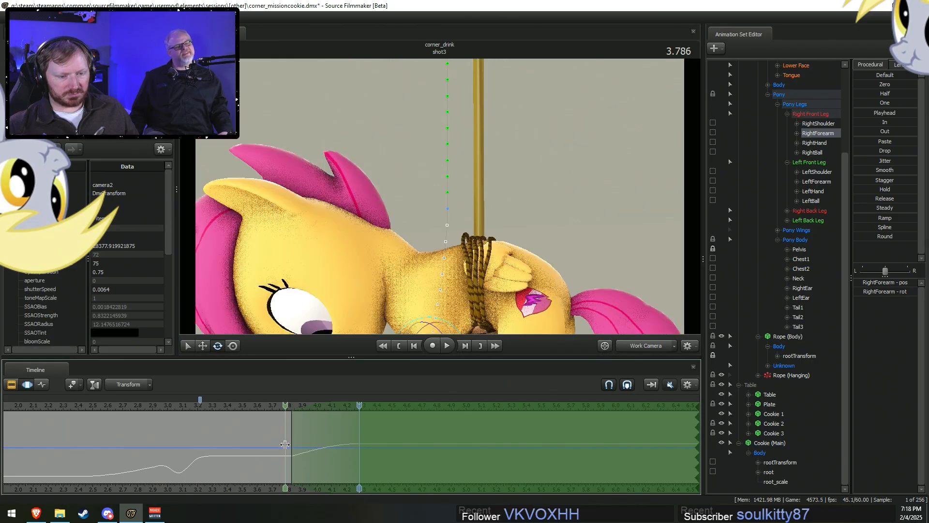
{"action": "left_click", "coordinate": [646, 345]}
{"action": "left_click", "coordinate": [647, 349], "text": "ctrl"}
{"action": "mouse_move", "coordinate": [577, 200]}
{"action": "left_mouse_down"}
{"action": "mouse_move", "coordinate": [576, 223]}
{"action": "mouse_move", "coordinate": [561, 226]}
{"action": "mouse_move", "coordinate": [578, 217]}
{"action": "left_mouse_up"}
{"action": "key", "text": "w"}
{"action": "key", "text": "s"}
{"action": "key", "text": "w"}
{"action": "left_click_drag", "start_coordinate": [315, 440], "coordinate": [337, 440]}
{"action": "mouse_move", "coordinate": [361, 441]}
{"action": "left_mouse_down"}
{"action": "mouse_move", "coordinate": [315, 437]}
{"action": "mouse_move", "coordinate": [355, 444]}
{"action": "left_mouse_up"}
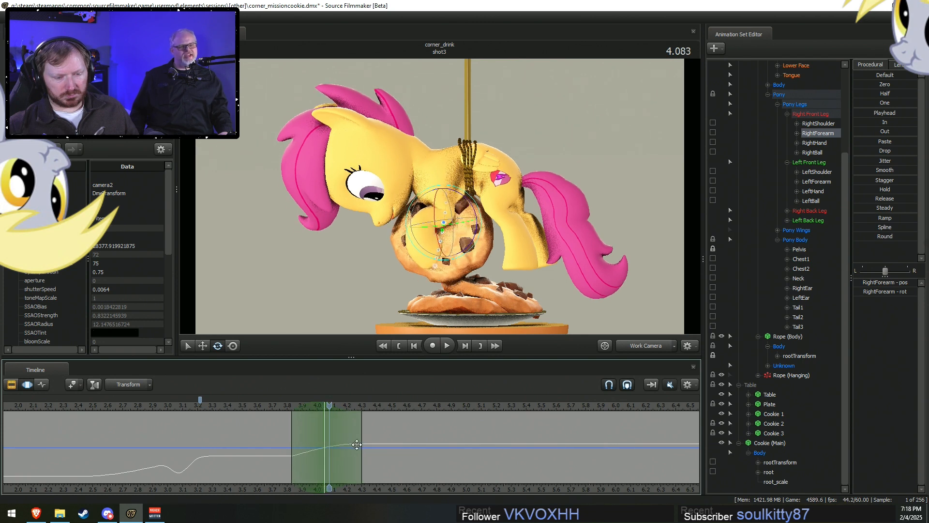
Rotate Scootaloo's left forearm and left hand at 4.083 so the hoof swings around the cookie, and play back the grab.
{"action": "left_click", "coordinate": [444, 214]}
{"action": "left_click_drag", "start_coordinate": [428, 198], "coordinate": [476, 198]}
{"action": "key", "text": "Right"}
{"action": "left_click", "coordinate": [424, 232]}
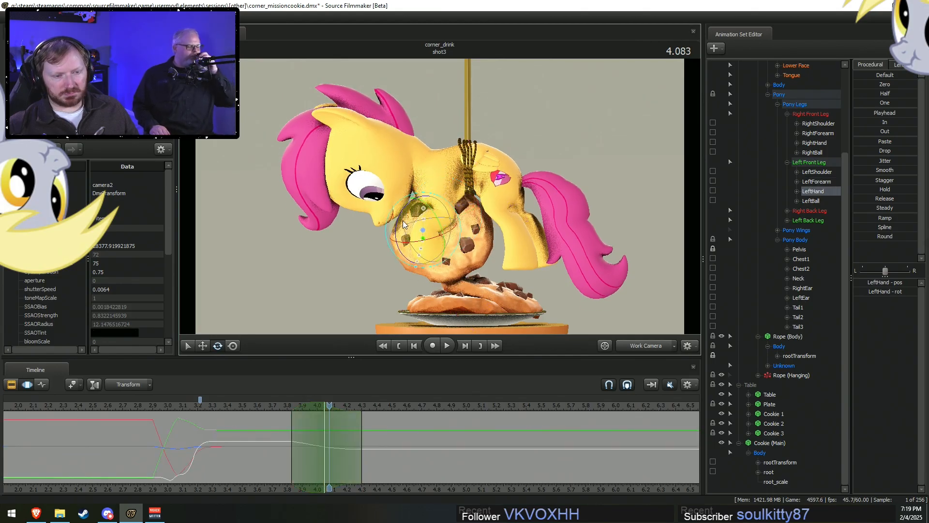
{"action": "key", "text": "Left"}
{"action": "left_click_drag", "start_coordinate": [404, 225], "coordinate": [417, 254]}
{"action": "left_click_drag", "start_coordinate": [287, 440], "coordinate": [278, 407]}
{"action": "key", "text": "space"}
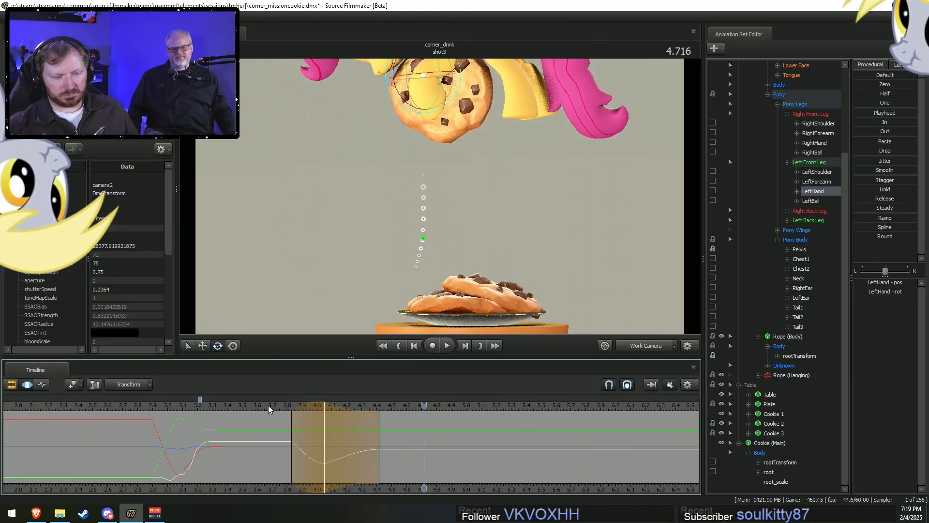
Adjust the rotation of Scootaloo's left shoulder at 4.183 within a 3.86–4.42 time selection, and play it back from 3.783.
{"action": "mouse_move", "coordinate": [296, 434]}
{"action": "left_mouse_down"}
{"action": "mouse_move", "coordinate": [345, 448]}
{"action": "mouse_move", "coordinate": [296, 438]}
{"action": "left_mouse_up"}
{"action": "left_click", "coordinate": [447, 191], "text": "ctrl"}
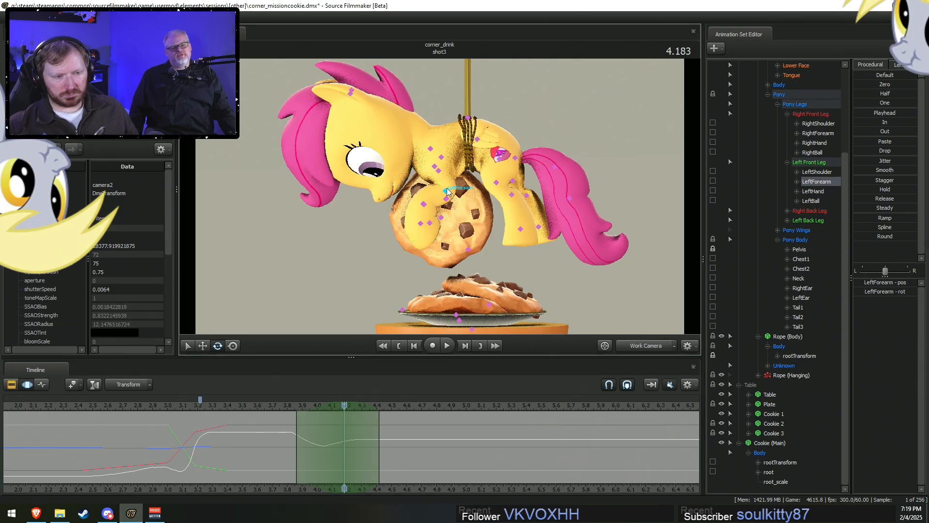
{"action": "left_click", "coordinate": [436, 168]}
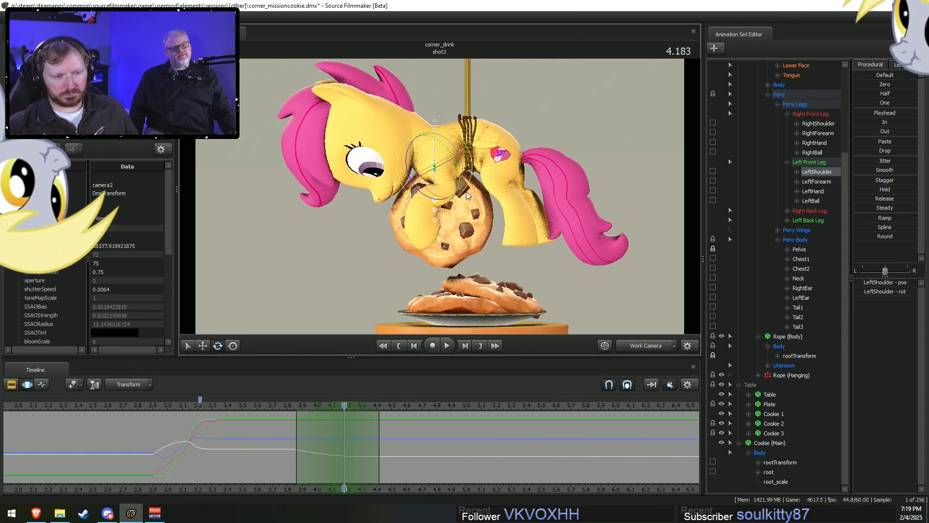
{"action": "left_click", "coordinate": [284, 406]}
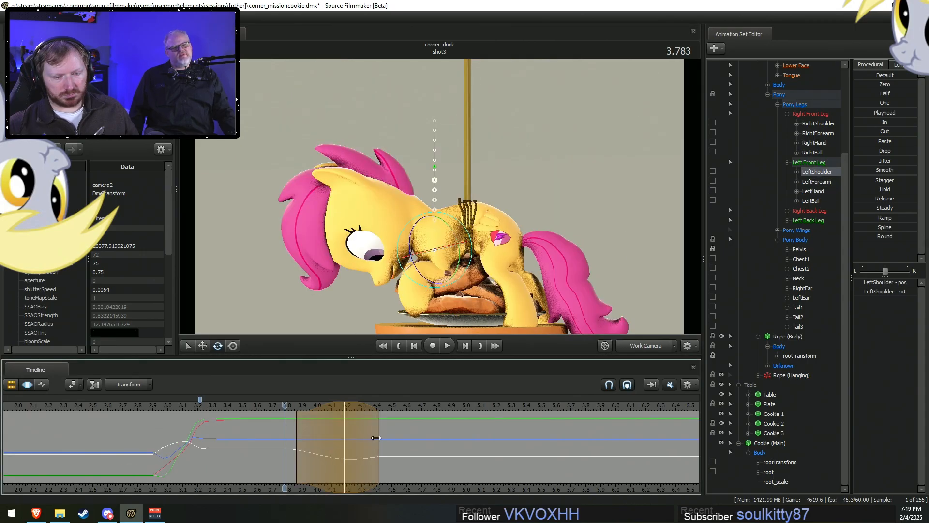
{"action": "key", "text": "space"}
Ease out the left shoulder change to about 4.7, replay the grab, and reshape the time selection to about 3.83–4.6 around 4.150.
{"action": "left_click_drag", "start_coordinate": [386, 451], "coordinate": [429, 446]}
{"action": "left_click", "coordinate": [285, 407]}
{"action": "key", "text": "space"}
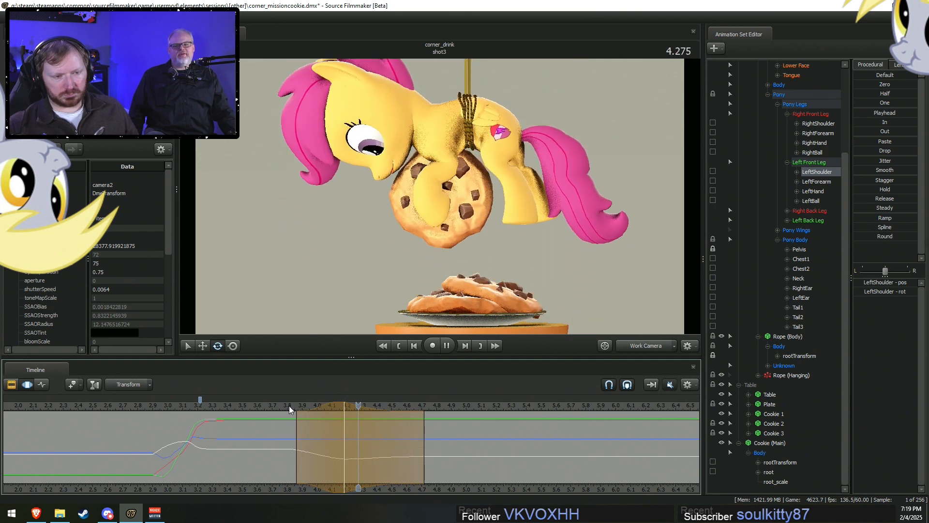
{"action": "key", "text": "space"}
{"action": "left_click", "coordinate": [284, 405]}
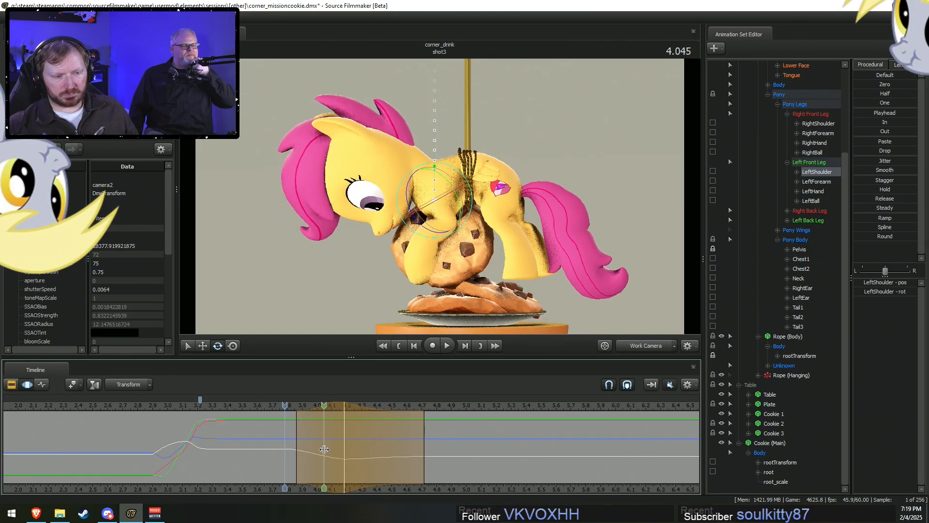
{"action": "left_click", "coordinate": [338, 450]}
{"action": "left_click_drag", "start_coordinate": [339, 451], "coordinate": [424, 426]}
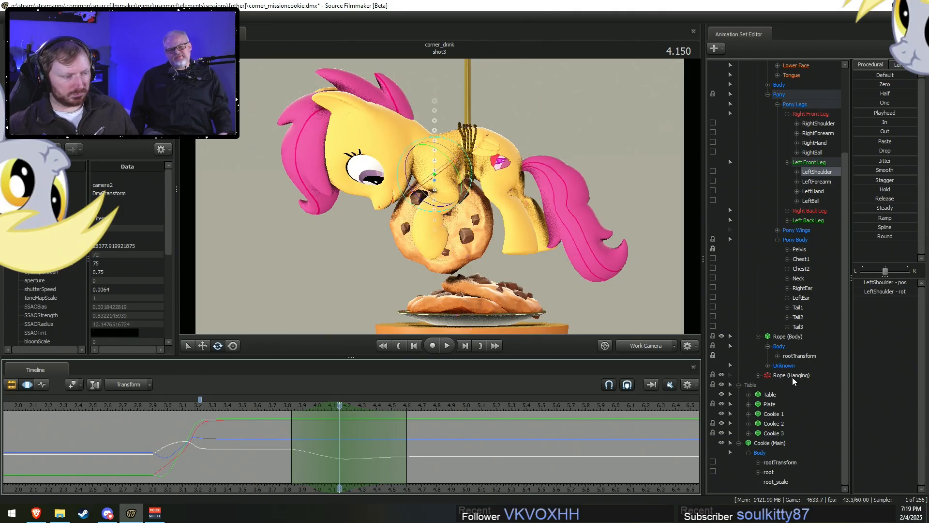
Shift the main cookie's root slightly toward Scootaloo's hind legs at 4.150 and play back the grab from about 3.8.
{"action": "left_click", "coordinate": [778, 472]}
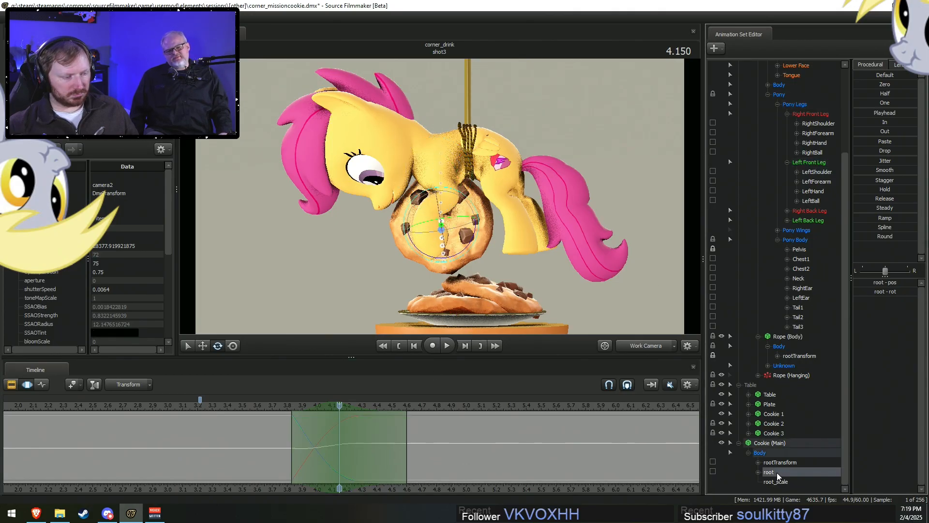
{"action": "left_click_drag", "start_coordinate": [481, 222], "coordinate": [460, 211]}
{"action": "key", "text": "w"}
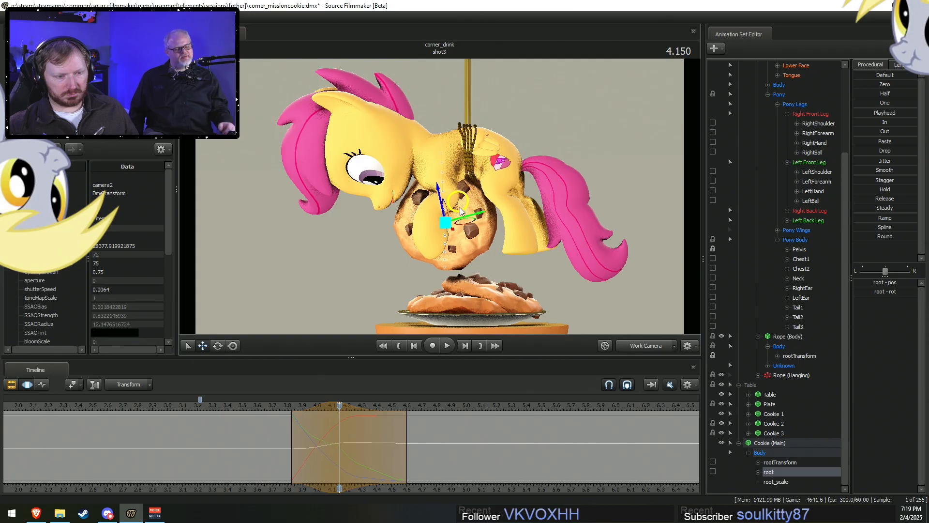
{"action": "left_click", "coordinate": [283, 405]}
{"action": "key", "text": "space"}
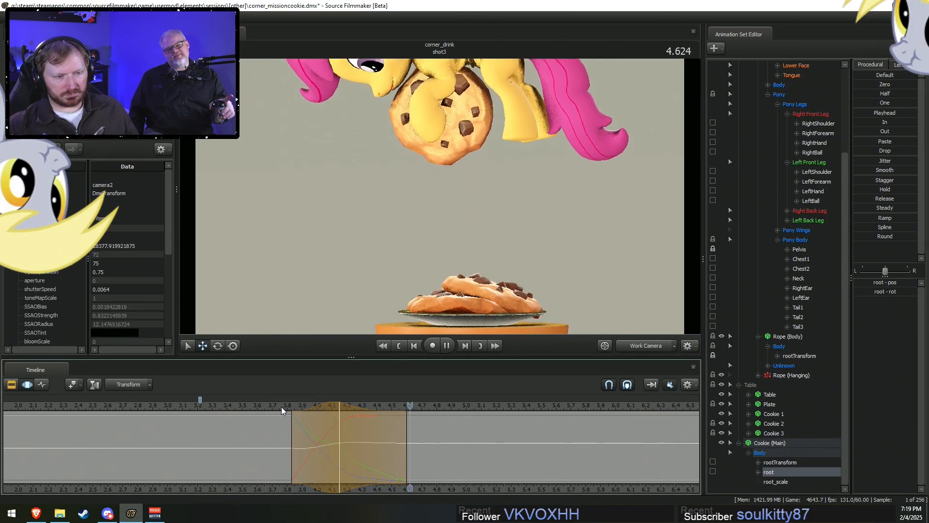
Replay the grab from a wider view, and shorten the time selection to about 3.83–4.5 with its peak and the playhead at 4.116.
{"action": "left_click", "coordinate": [274, 409]}
{"action": "left_click_drag", "start_coordinate": [443, 196], "coordinate": [443, 192]}
{"action": "key", "text": "s"}
{"action": "key", "text": "space"}
{"action": "key", "text": "space"}
{"action": "left_click_drag", "start_coordinate": [375, 437], "coordinate": [367, 439]}
{"action": "key", "text": "shift"}
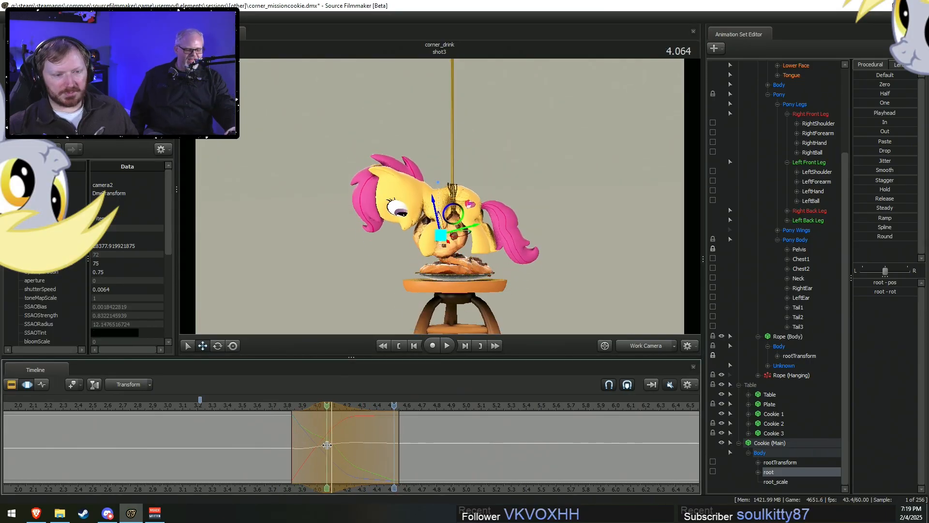
{"action": "left_click_drag", "start_coordinate": [355, 432], "coordinate": [394, 445]}
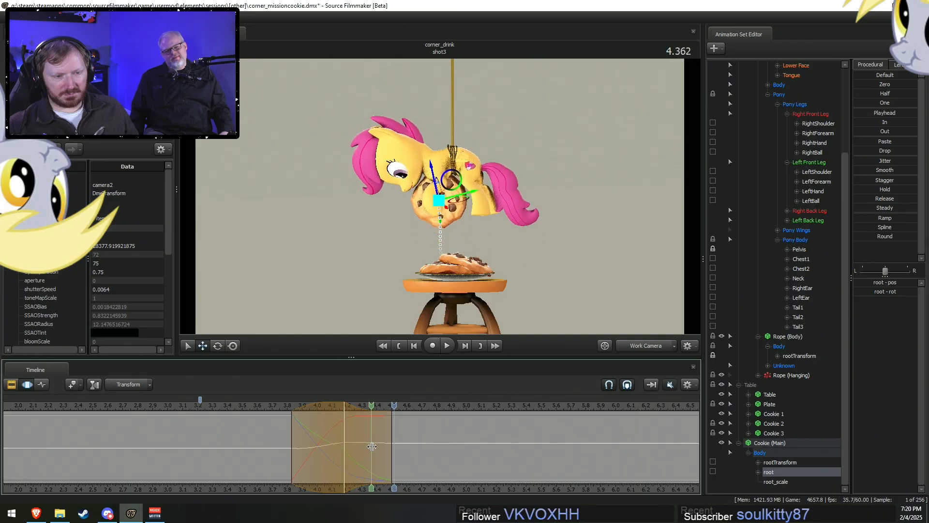
{"action": "key", "text": "space"}
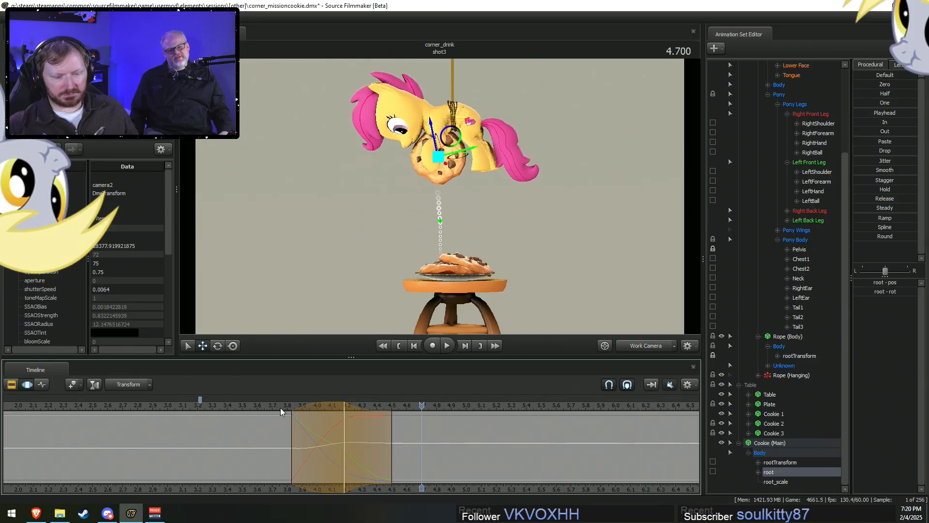
{"action": "key", "text": "space"}
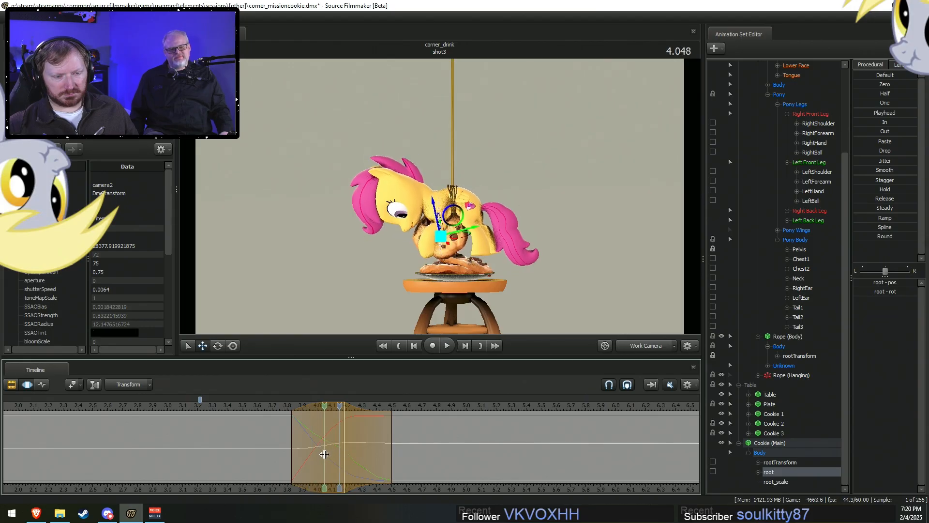
{"action": "left_click_drag", "start_coordinate": [334, 454], "coordinate": [392, 459], "text": "shift"}
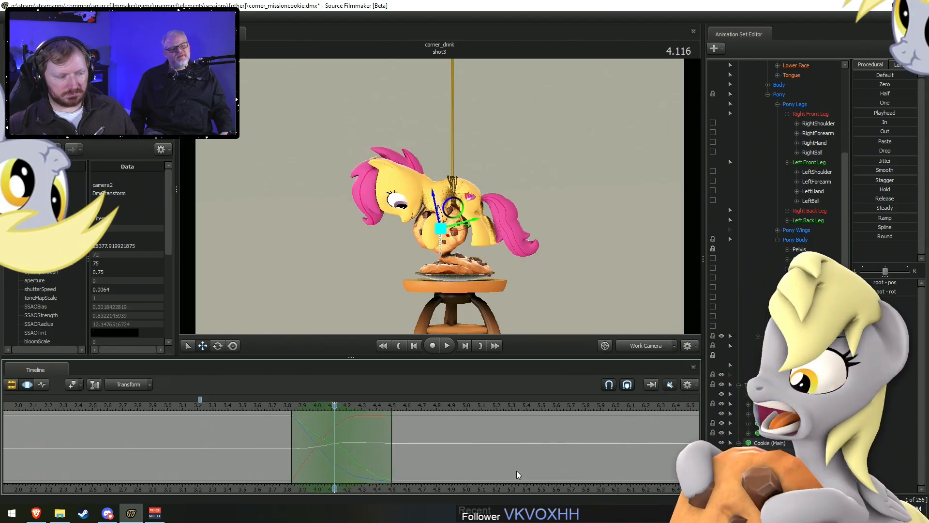
Lower the main cookie between Scootaloo's front legs at 4.116, play back the grab, and fine-tune the height.
{"action": "left_click_drag", "start_coordinate": [436, 204], "coordinate": [438, 210]}
{"action": "left_click", "coordinate": [284, 407]}
{"action": "key", "text": "space"}
{"action": "left_click_drag", "start_coordinate": [286, 407], "coordinate": [335, 422]}
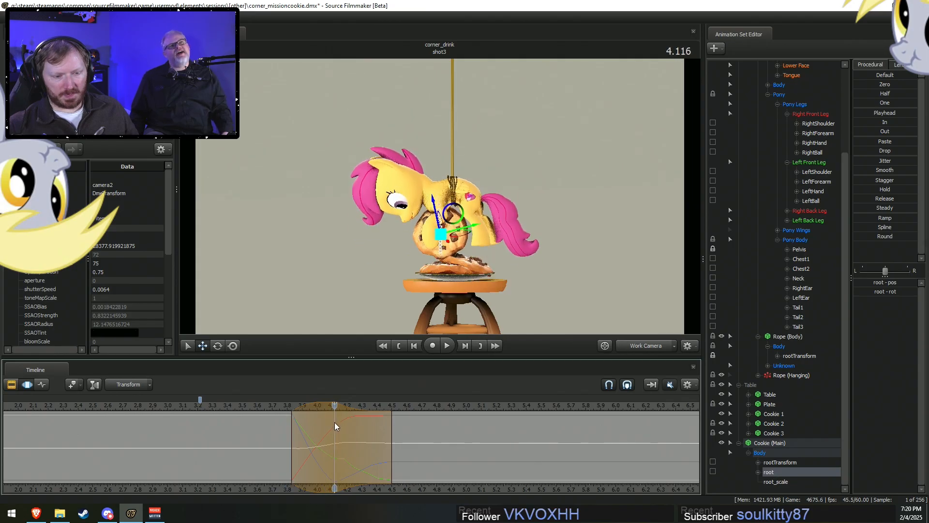
{"action": "left_click_drag", "start_coordinate": [459, 214], "coordinate": [458, 221]}
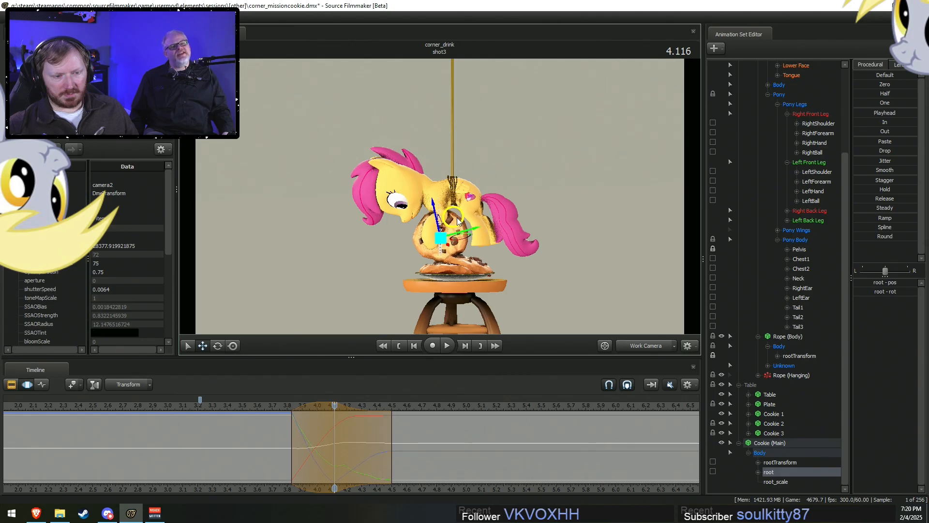
Rotate Scootaloo's left front leg and left hand at 4.116 so the hoof swings around the front of the cookie.
{"action": "left_click", "coordinate": [566, 318]}
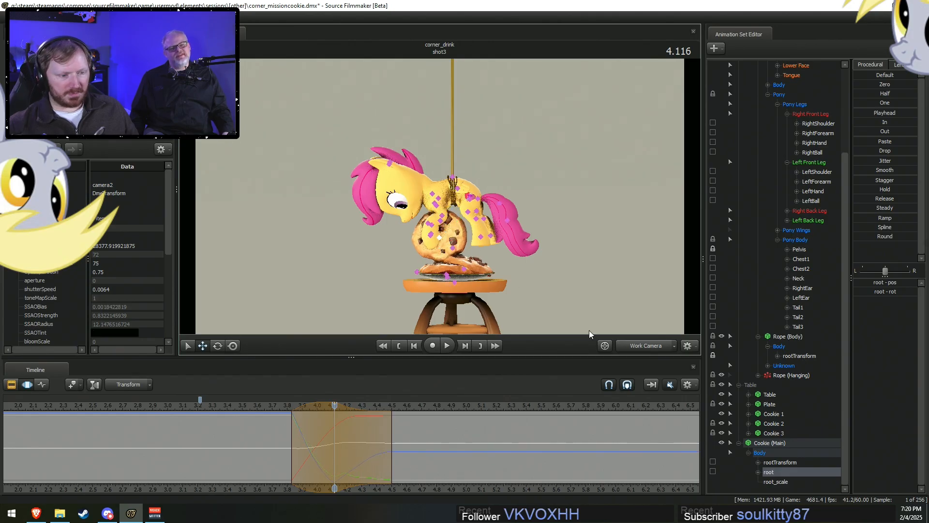
{"action": "key", "text": "w"}
{"action": "left_click_drag", "start_coordinate": [566, 318], "coordinate": [554, 315]}
{"action": "key", "text": "s"}
{"action": "mouse_move", "coordinate": [440, 196]}
{"action": "left_mouse_down"}
{"action": "mouse_move", "coordinate": [447, 206]}
{"action": "mouse_move", "coordinate": [445, 185]}
{"action": "left_mouse_up"}
{"action": "key", "text": "w"}
{"action": "key", "text": "ctrl"}
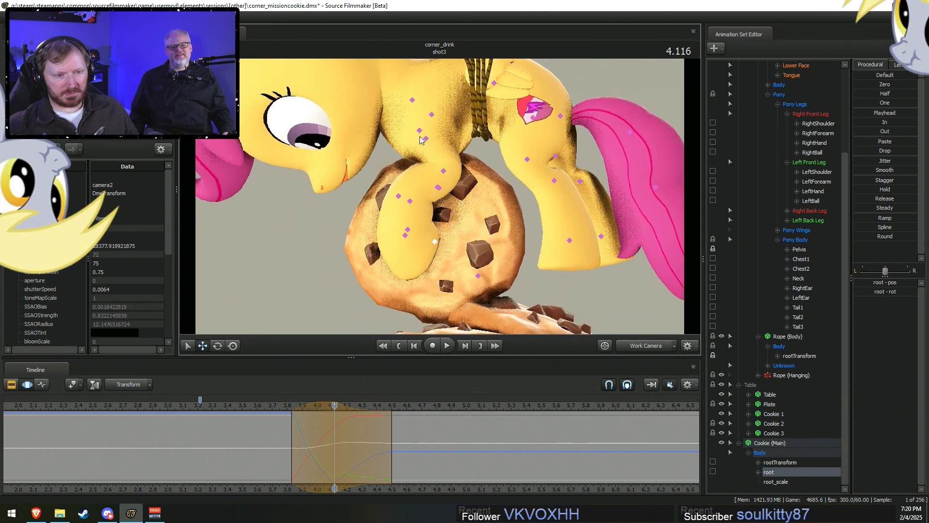
{"action": "left_click", "coordinate": [423, 138]}
{"action": "key", "text": "e"}
{"action": "left_click_drag", "start_coordinate": [428, 163], "coordinate": [478, 186]}
{"action": "left_click", "coordinate": [433, 175], "text": "ctrl"}
{"action": "left_click", "coordinate": [440, 233]}
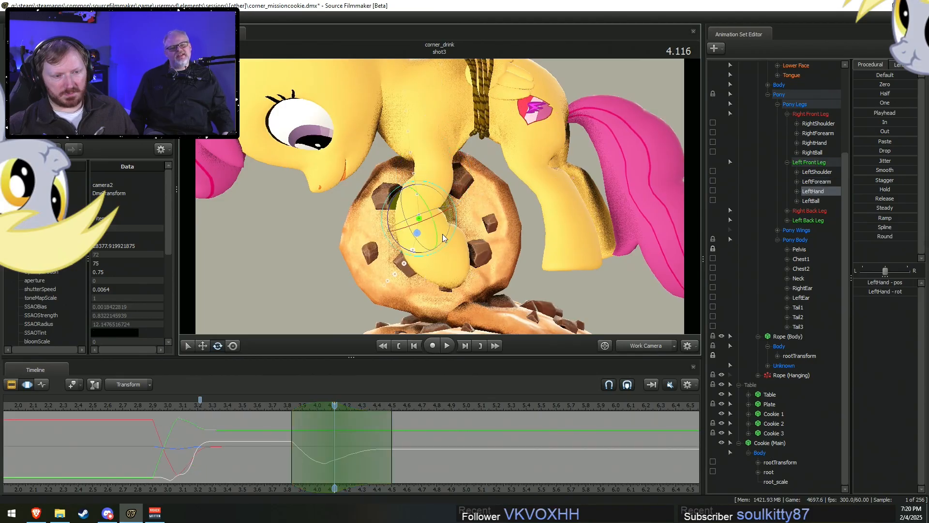
{"action": "left_click_drag", "start_coordinate": [423, 255], "coordinate": [401, 263]}
Switch the view to camera2 and play back the grab and rise, including a run from 2.650.
{"action": "left_click_drag", "start_coordinate": [243, 446], "coordinate": [282, 455]}
{"action": "left_click", "coordinate": [636, 345]}
{"action": "key", "text": "space"}
{"action": "key", "text": "space"}
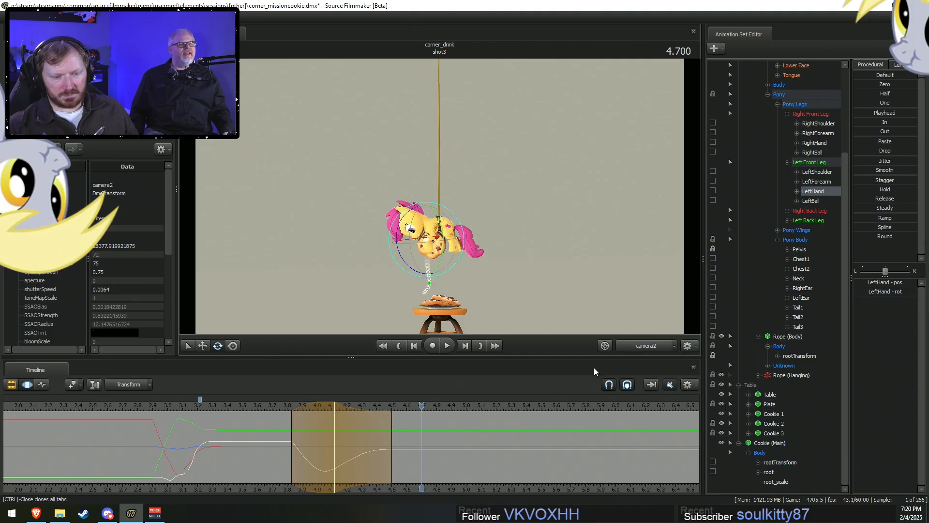
{"action": "left_click", "coordinate": [253, 404]}
{"action": "key", "text": "space"}
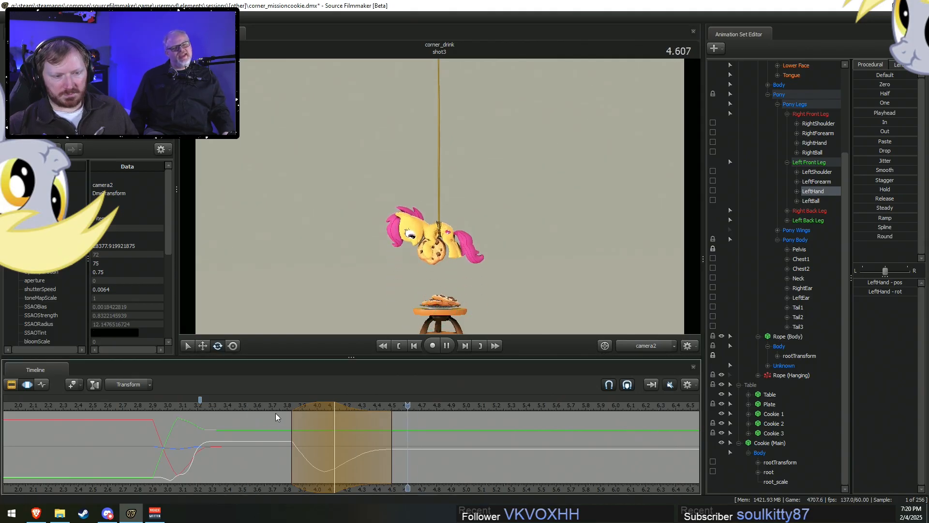
{"action": "key", "text": "space"}
{"action": "key", "text": "space"}
{"action": "key", "text": "space"}
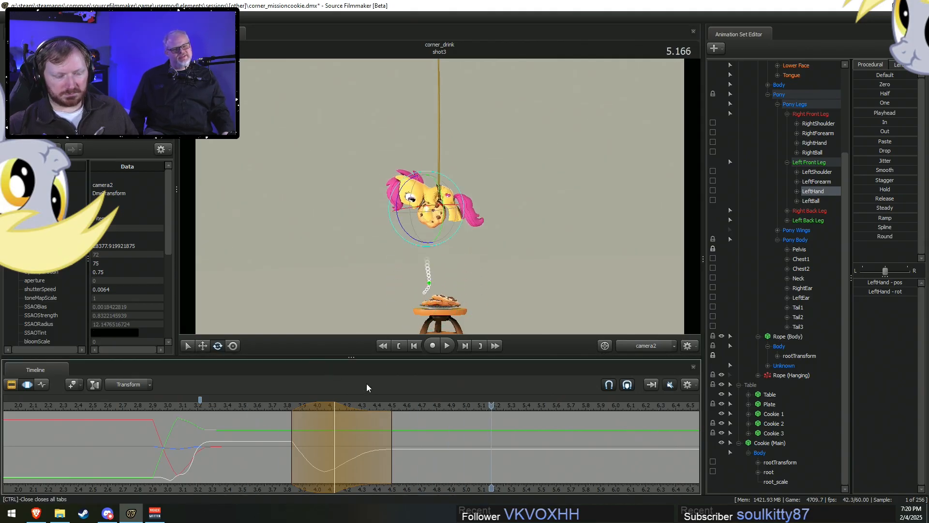
{"action": "left_click", "coordinate": [114, 406]}
{"action": "key", "text": "space"}
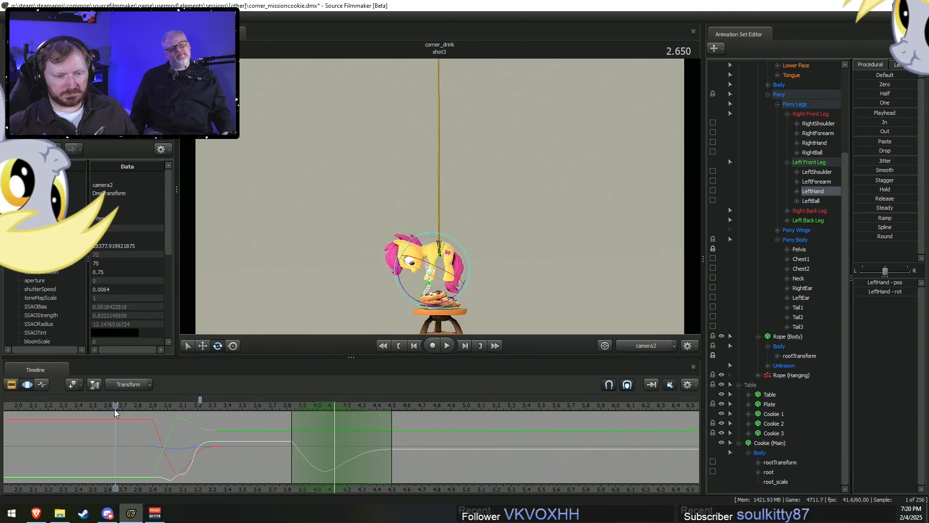
{"action": "key", "text": "space"}
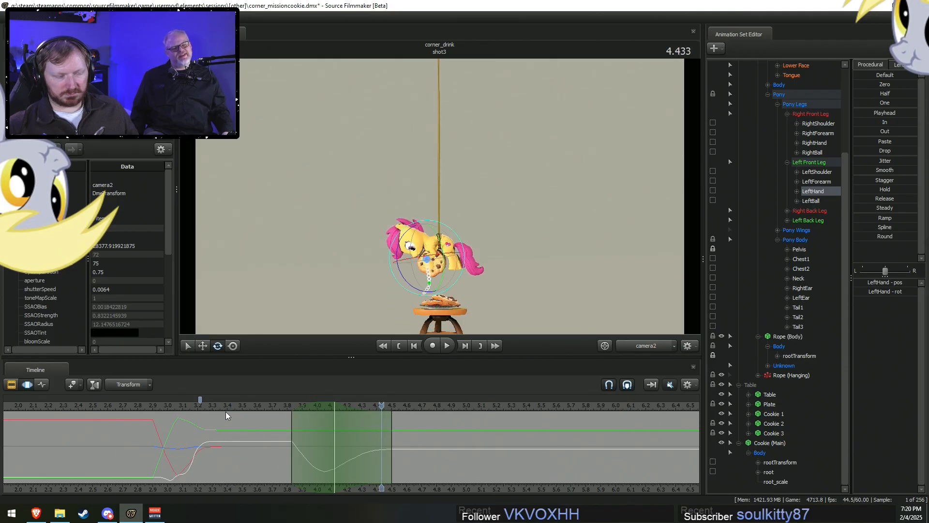
Select the Cookie (Main) animation set and collapse the Table group.
{"action": "left_click_drag", "start_coordinate": [247, 440], "coordinate": [330, 446]}
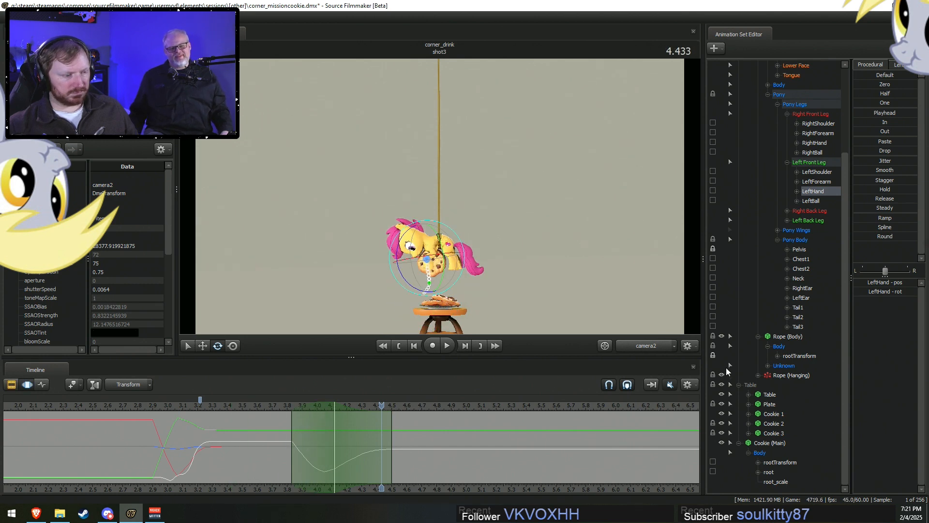
{"action": "left_click", "coordinate": [776, 443]}
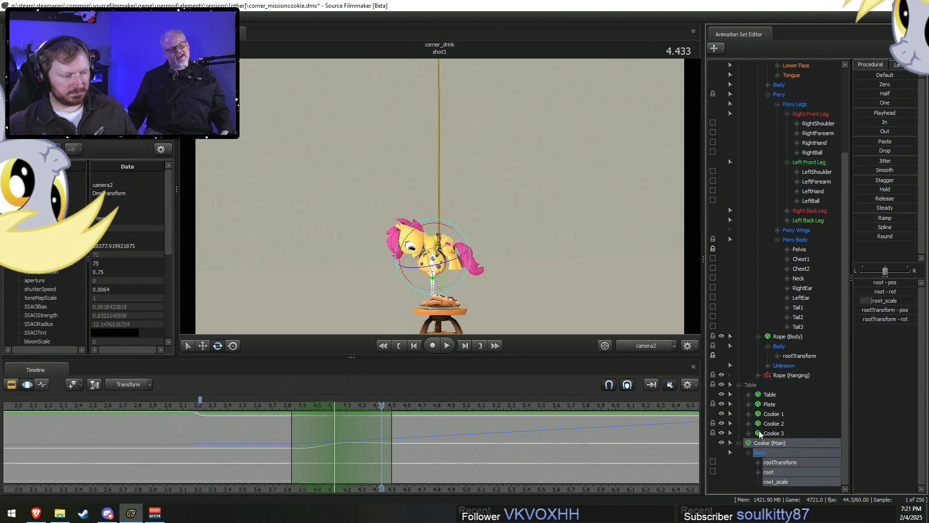
{"action": "left_click", "coordinate": [739, 385]}
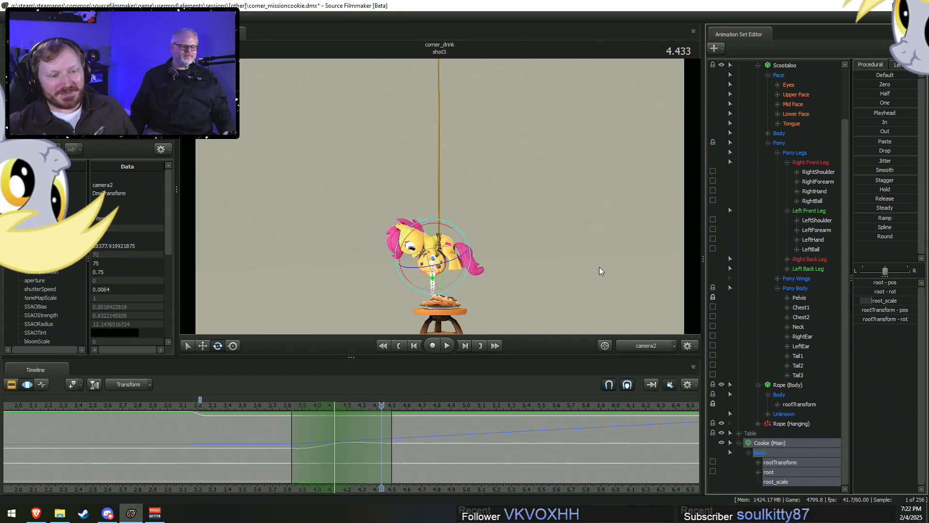
Change the timeline to the Clip Editor and play shot3 back from about 3.5 and again from about 3.3.
{"action": "key", "text": "F2"}
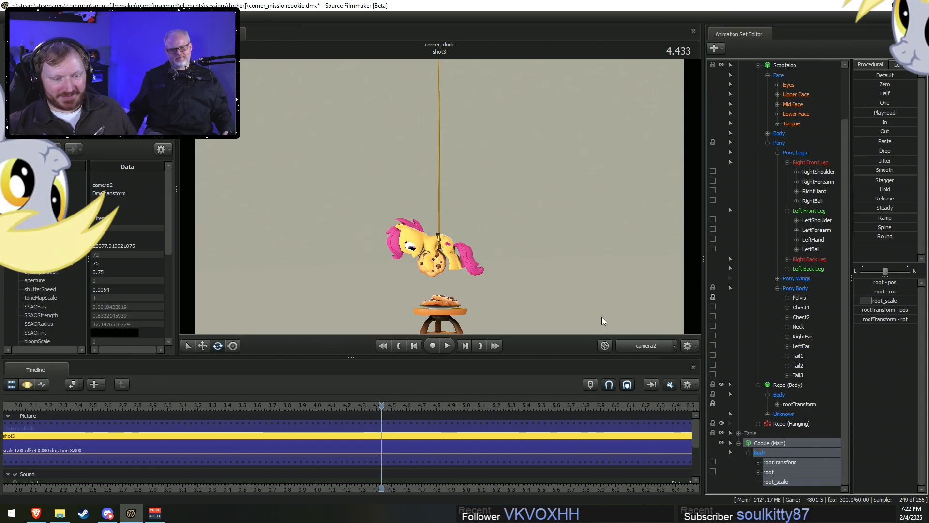
{"action": "middle_click_drag", "start_coordinate": [440, 492], "coordinate": [507, 489]}
{"action": "scroll", "coordinate": [507, 490], "scroll_direction": "down", "scroll_amount": 2}
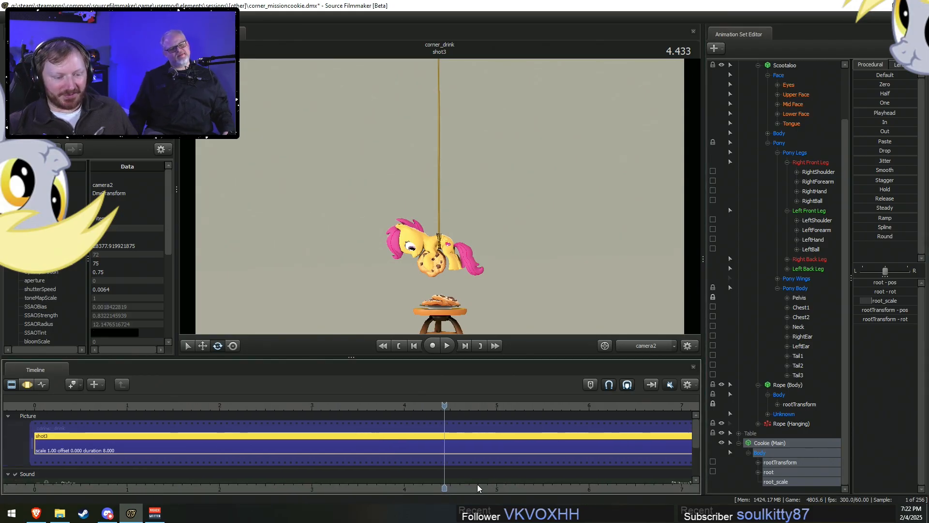
{"action": "scroll", "coordinate": [443, 487], "scroll_direction": "down", "scroll_amount": 1}
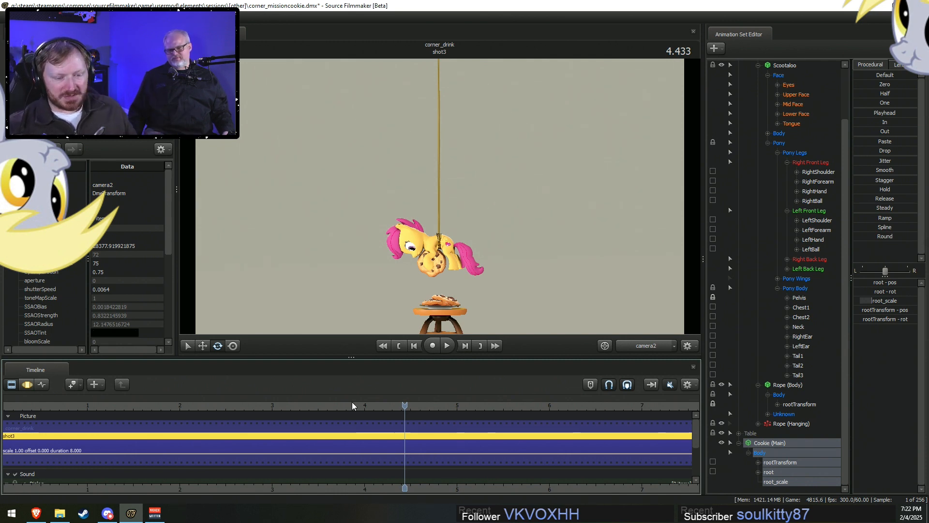
{"action": "left_click", "coordinate": [322, 407]}
{"action": "key", "text": "space"}
{"action": "key", "text": "space"}
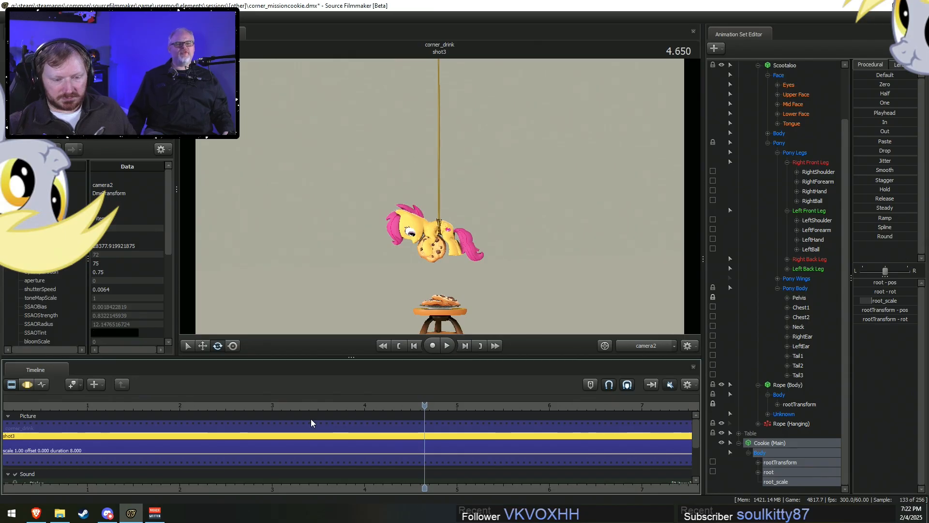
{"action": "left_click", "coordinate": [301, 406]}
{"action": "key", "text": "space"}
{"action": "key", "text": "space"}
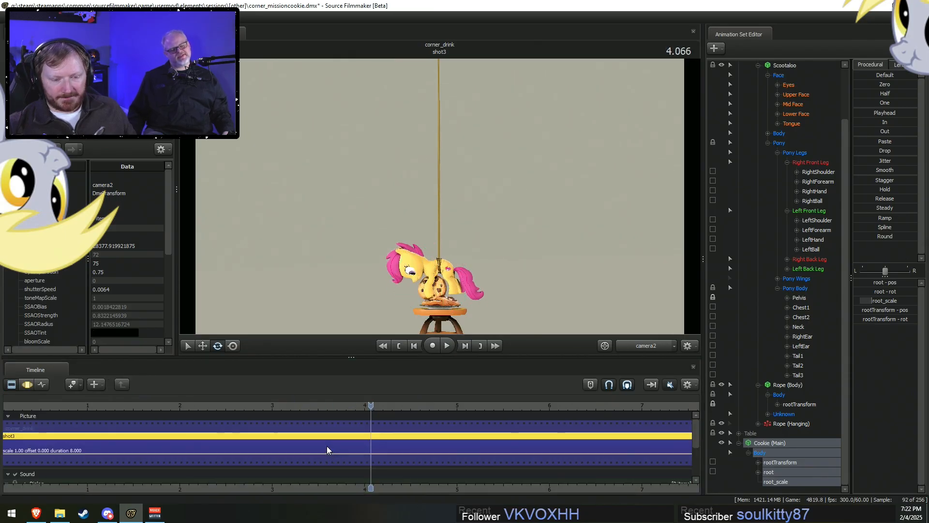
Return to the Motion Editor, set a time selection of about 3.85–4.35 around 4.066, and frame the grab in the Work Camera.
{"action": "key", "text": "F4"}
{"action": "left_click_drag", "start_coordinate": [344, 448], "coordinate": [375, 446]}
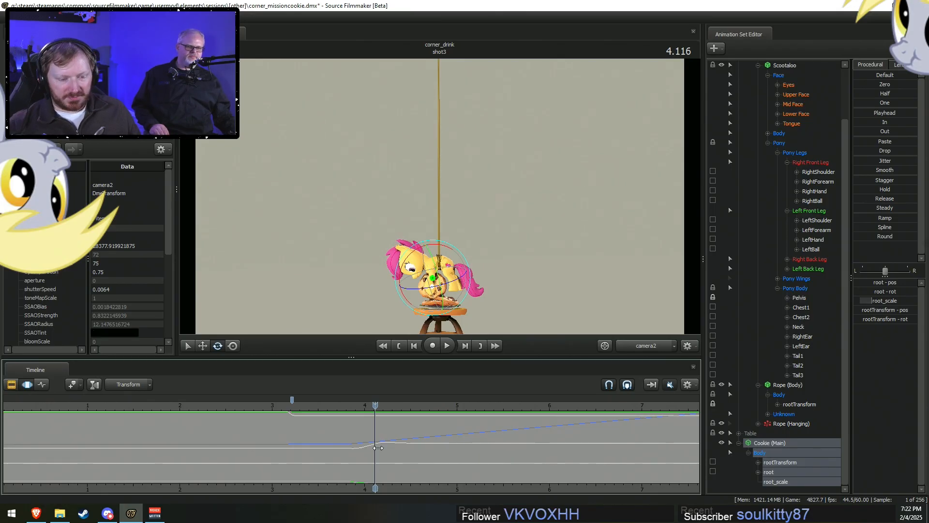
{"action": "left_click_drag", "start_coordinate": [359, 453], "coordinate": [394, 455]}
{"action": "left_click", "coordinate": [645, 346]}
{"action": "left_click_drag", "start_coordinate": [589, 248], "coordinate": [573, 267]}
{"action": "key", "text": "w"}
{"action": "key", "text": "s"}
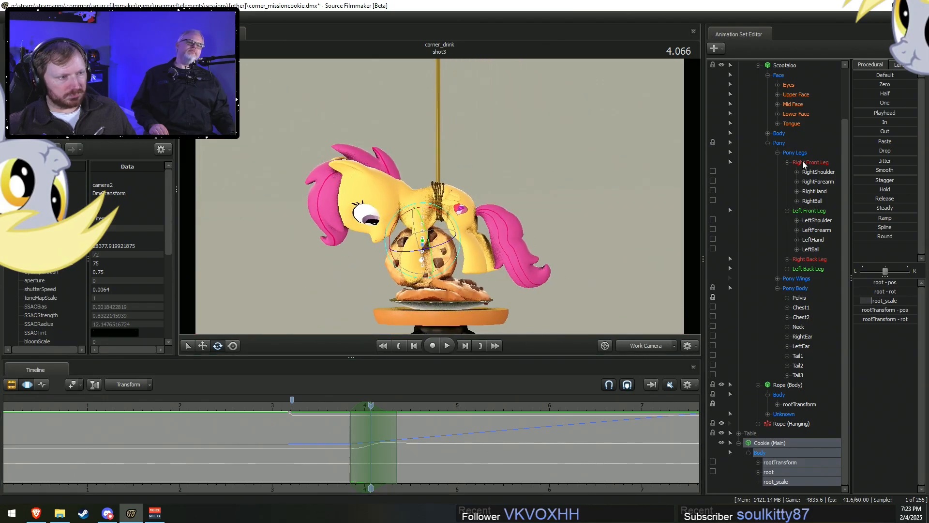
Expand Scootaloo BASE and try rotating its polySurface1 control at 4.066 to check how the cookie follows.
{"action": "scroll", "coordinate": [800, 163], "scroll_direction": "up", "scroll_amount": 2}
{"action": "left_click", "coordinate": [758, 113]}
{"action": "left_click", "coordinate": [798, 143]}
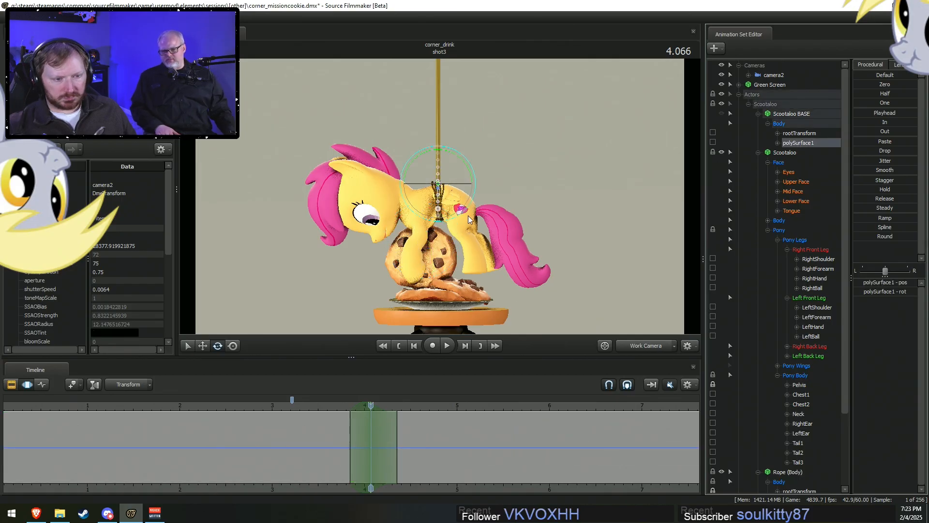
{"action": "mouse_move", "coordinate": [472, 181]}
{"action": "left_mouse_down"}
{"action": "mouse_move", "coordinate": [477, 170]}
{"action": "mouse_move", "coordinate": [481, 197]}
{"action": "mouse_move", "coordinate": [478, 184]}
{"action": "left_mouse_up"}
Lock the main cookie's rootTransform to Scootaloo's LeftHand within the time selection around 4.066.
{"action": "scroll", "coordinate": [783, 434], "scroll_direction": "down", "scroll_amount": 3}
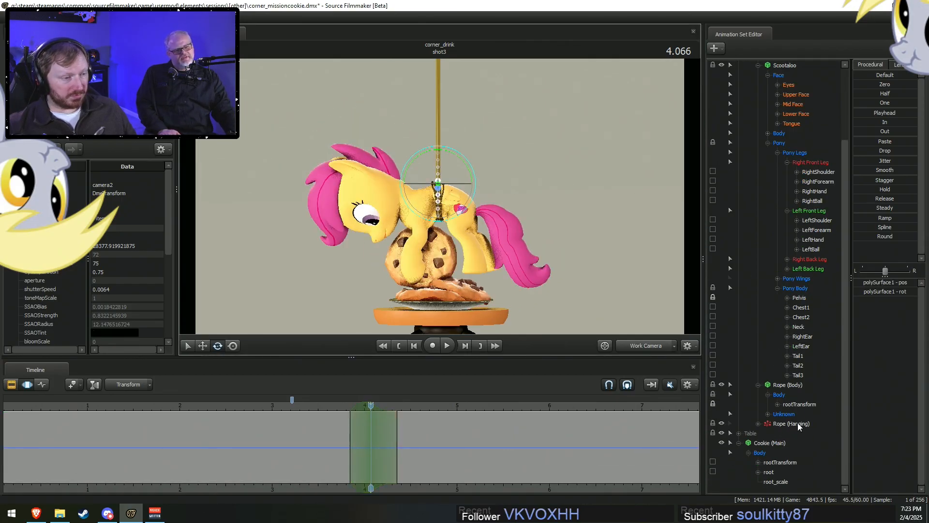
{"action": "left_click", "coordinate": [813, 240]}
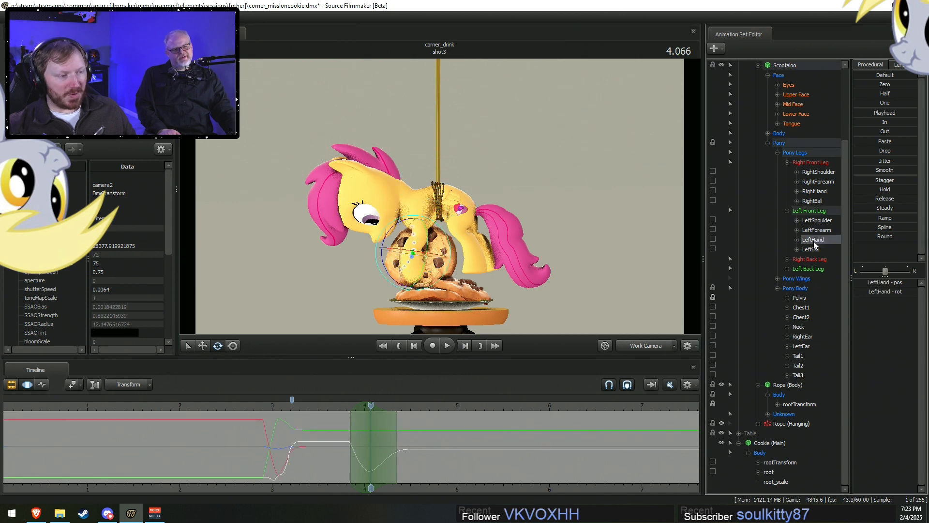
{"action": "left_click_drag", "start_coordinate": [816, 243], "coordinate": [782, 464]}
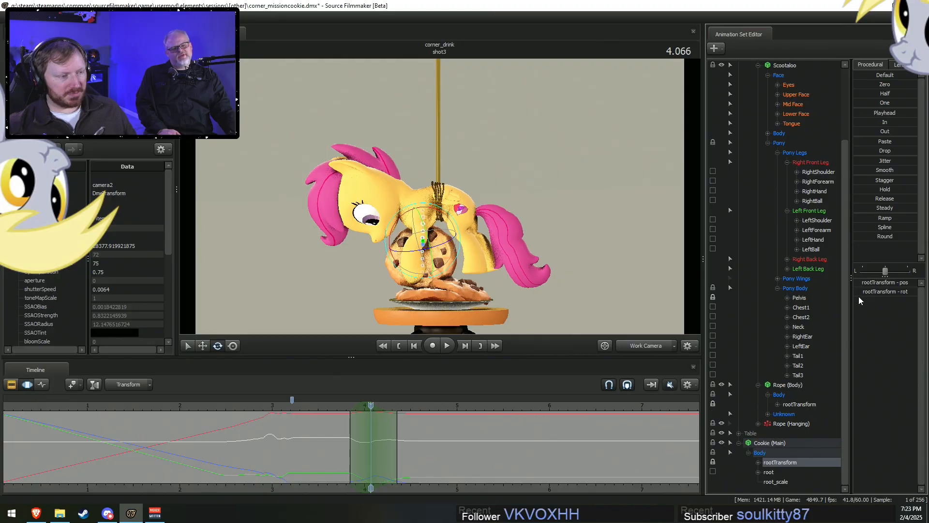
Rotate Scootaloo BASE's polySurface1 slightly to test the cookie lock, and undo the rotation.
{"action": "scroll", "coordinate": [821, 252], "scroll_direction": "up", "scroll_amount": 3}
{"action": "left_click", "coordinate": [798, 143]}
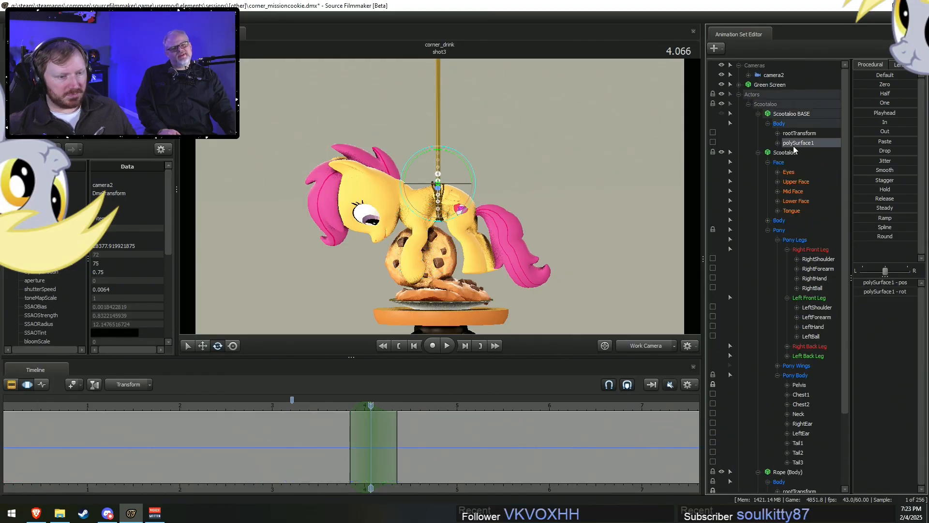
{"action": "left_click_drag", "start_coordinate": [473, 173], "coordinate": [473, 170]}
{"action": "key", "text": "ctrl+z"}
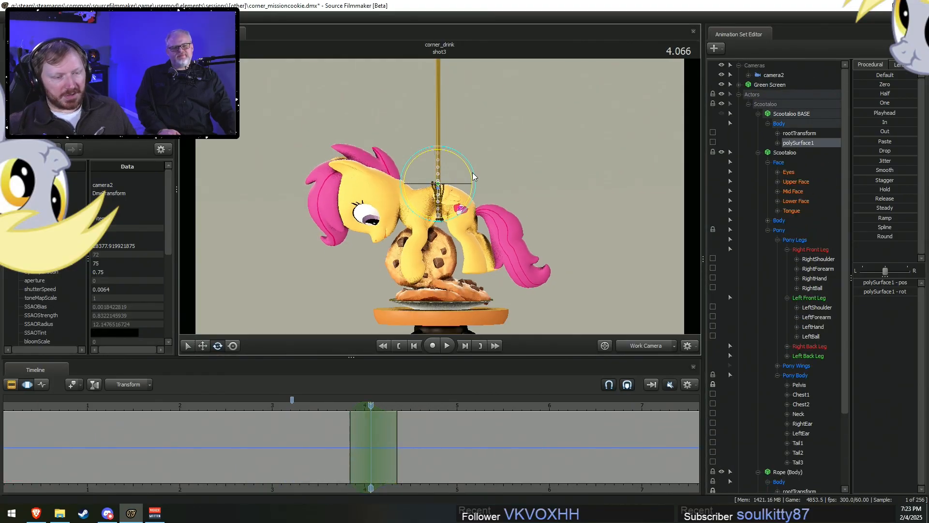
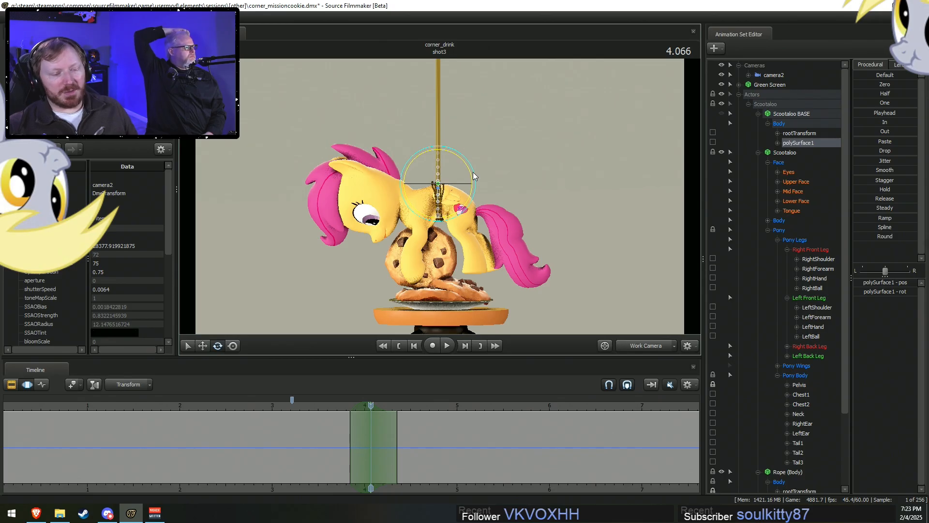
Rotate Scootaloo BASE's polySurface1 slightly at 4.066 and play back the cookie grab.
{"action": "left_click_drag", "start_coordinate": [472, 173], "coordinate": [470, 169]}
{"action": "key", "text": "space"}
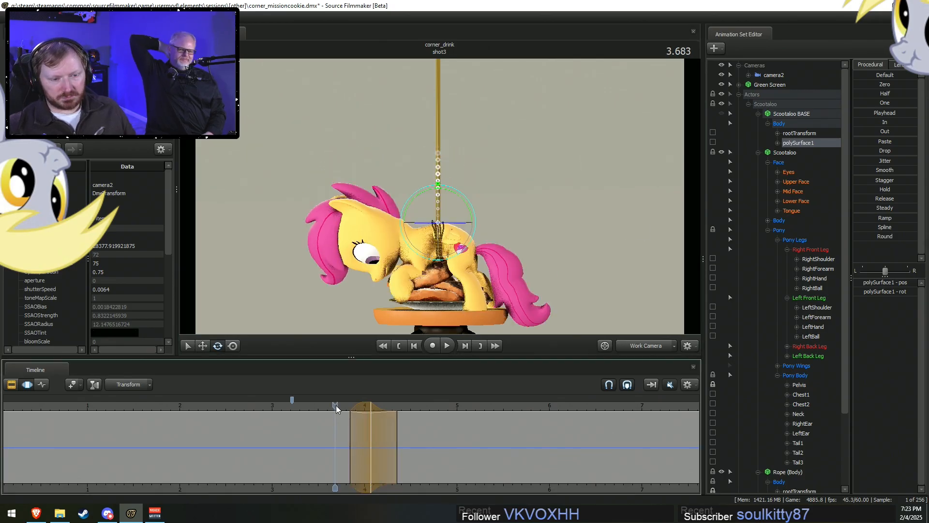
{"action": "key", "text": "space"}
Stretch the polySurface1 rotation's time selection to about 3.8–4.9 and replay the lift.
{"action": "left_click_drag", "start_coordinate": [402, 426], "coordinate": [457, 434]}
{"action": "key", "text": "space"}
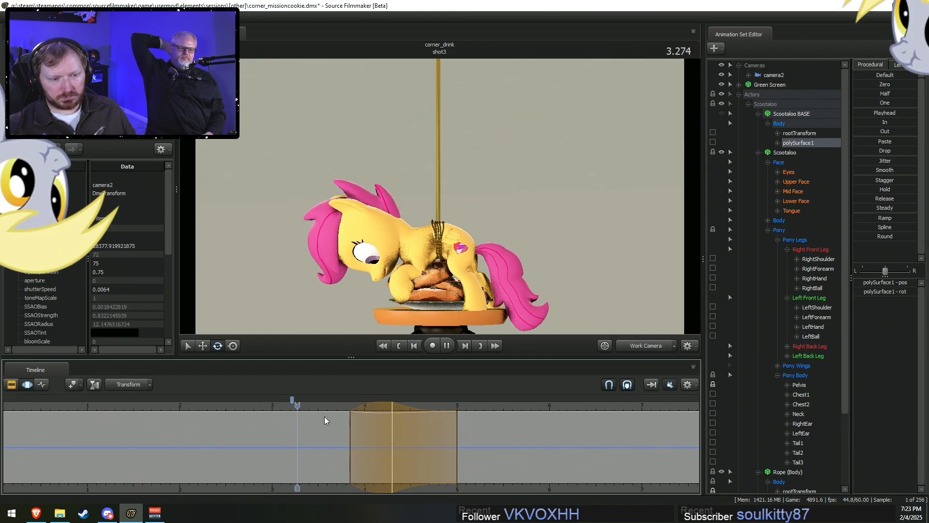
{"action": "key", "text": "space"}
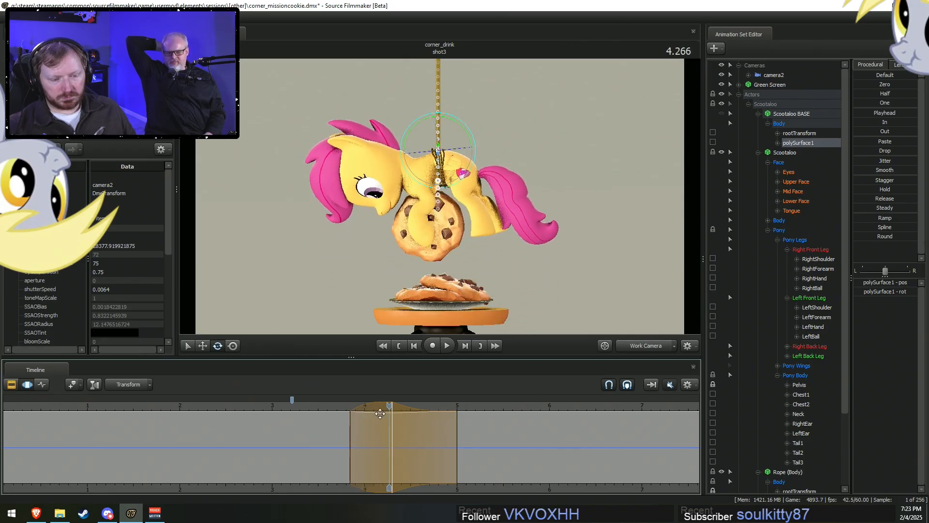
{"action": "left_click_drag", "start_coordinate": [380, 406], "coordinate": [371, 406]}
{"action": "key", "text": "space"}
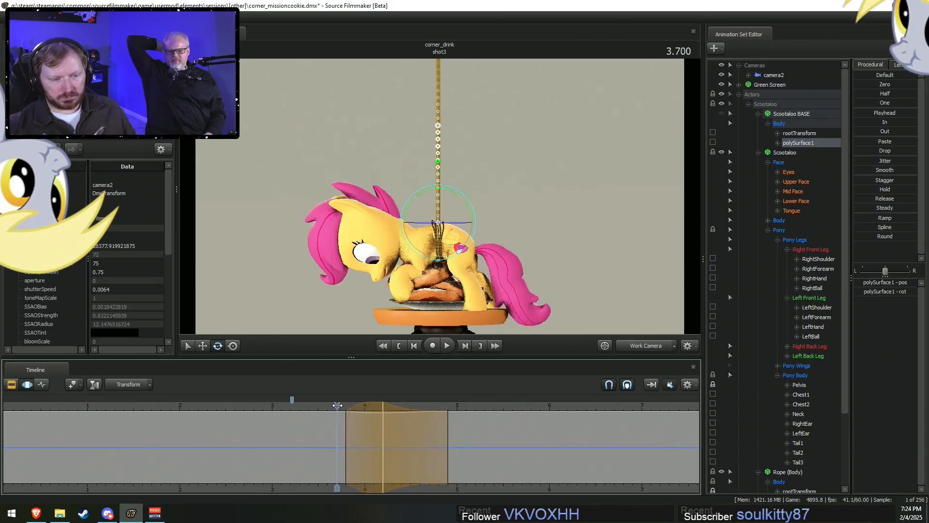
{"action": "left_click", "coordinate": [361, 420]}
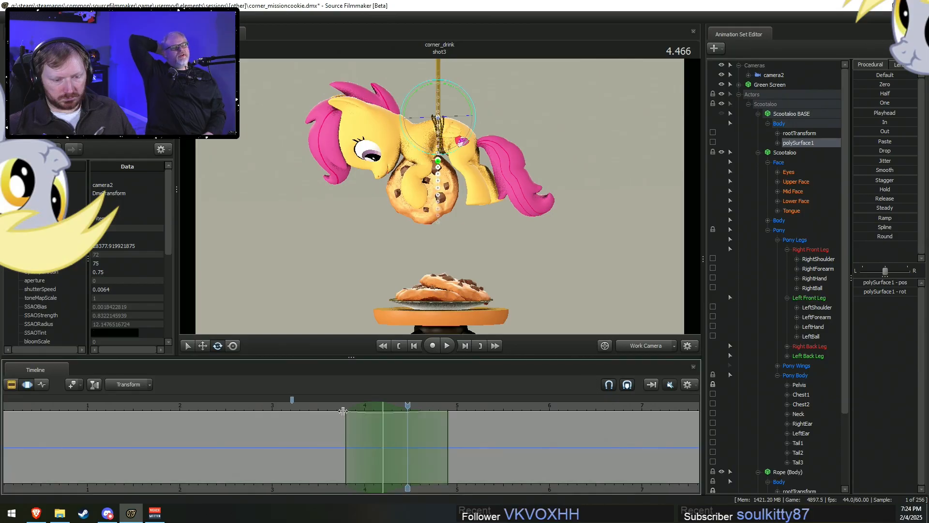
{"action": "key", "text": "space"}
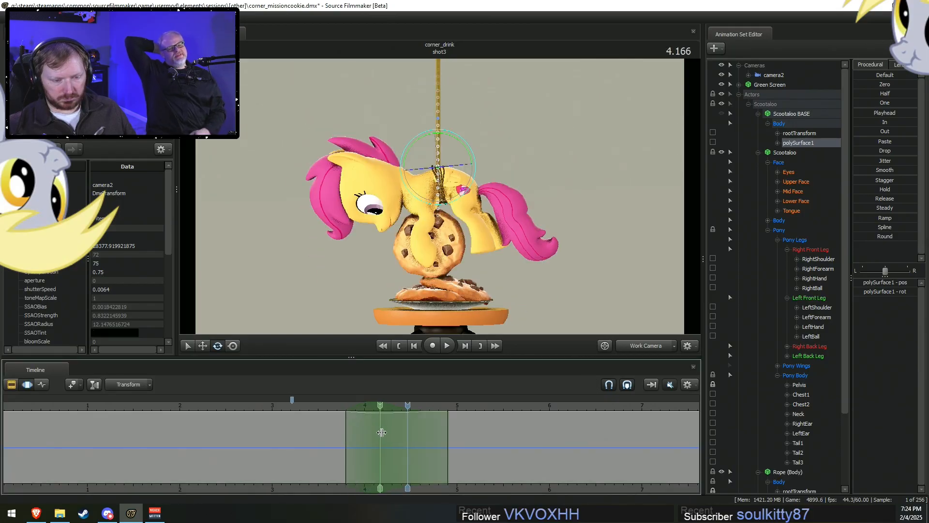
Tilt polySurface1 further at 4.166 within the time selection and play back the lift to check it.
{"action": "left_click_drag", "start_coordinate": [335, 406], "coordinate": [381, 429]}
{"action": "left_click_drag", "start_coordinate": [472, 165], "coordinate": [419, 260]}
{"action": "left_click", "coordinate": [324, 407]}
{"action": "key", "text": "space"}
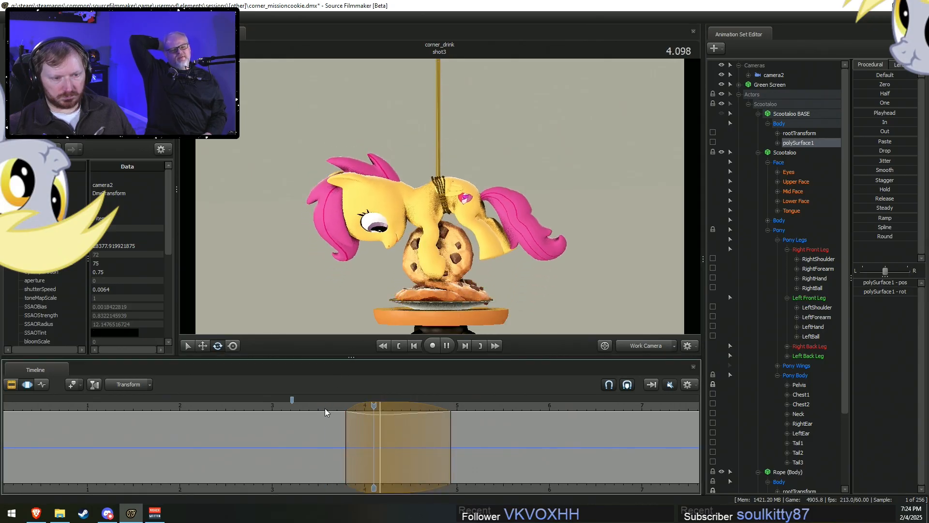
{"action": "key", "text": "space"}
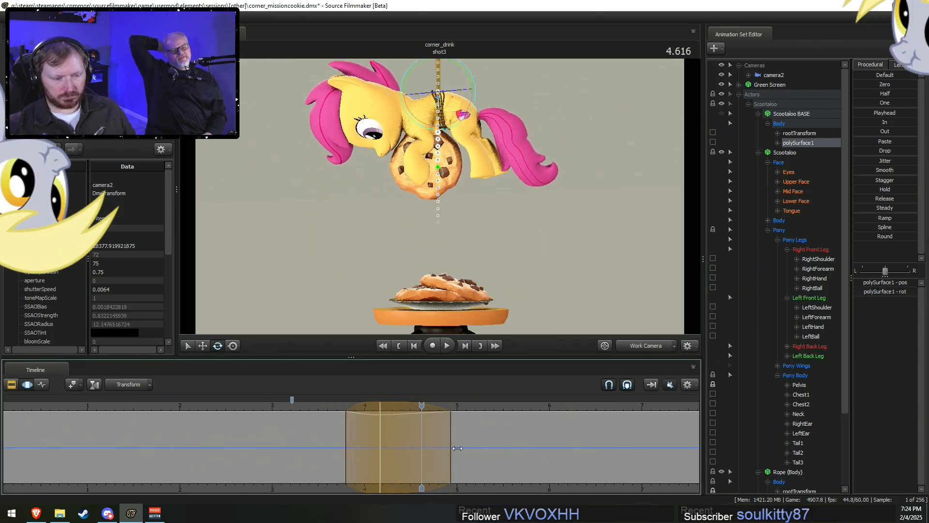
{"action": "left_click", "coordinate": [308, 409]}
{"action": "key", "text": "space"}
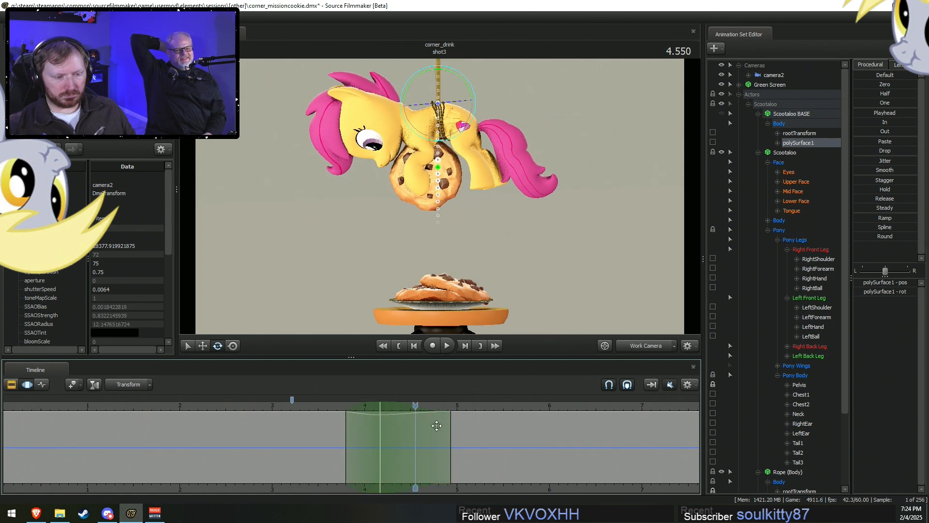
{"action": "mouse_move", "coordinate": [415, 452]}
{"action": "left_mouse_down"}
{"action": "mouse_move", "coordinate": [451, 452]}
{"action": "mouse_move", "coordinate": [435, 451]}
{"action": "left_mouse_up"}
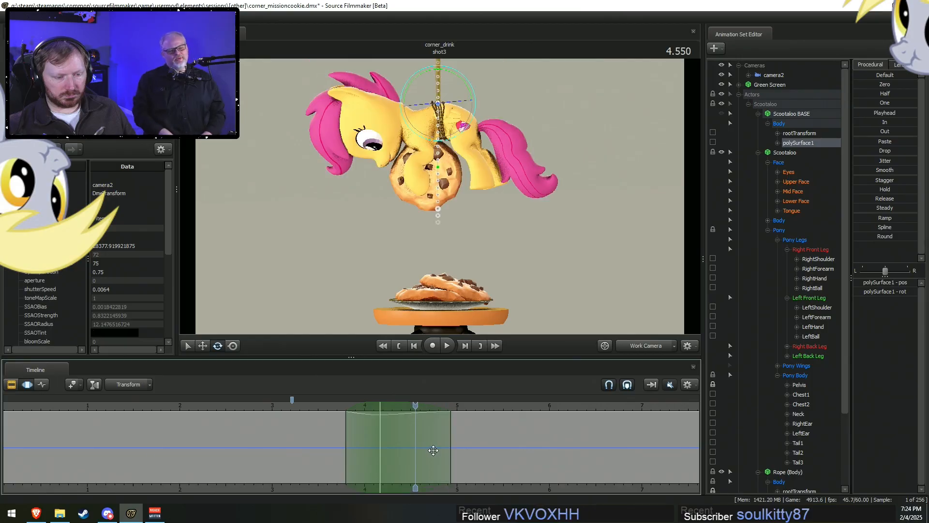
{"action": "key", "text": "F2"}
{"action": "key", "text": "F3"}
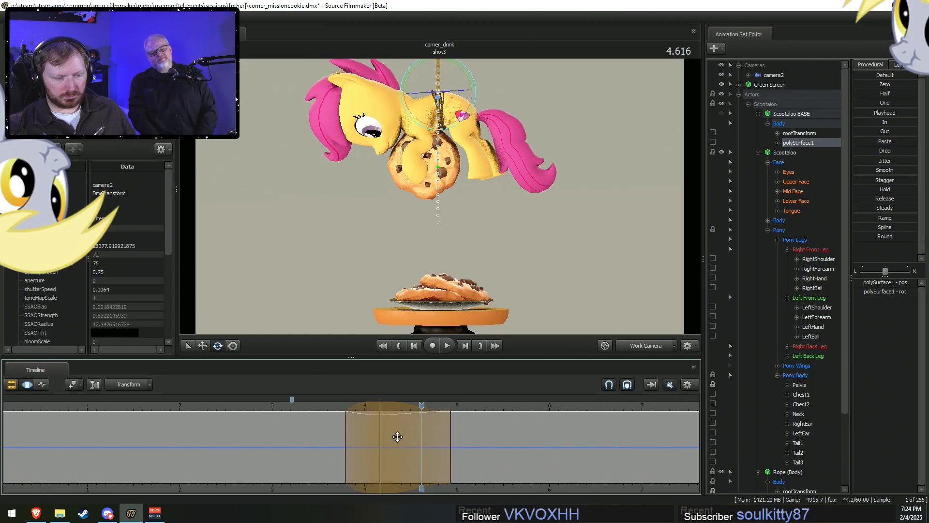
{"action": "left_click_drag", "start_coordinate": [424, 435], "coordinate": [380, 428]}
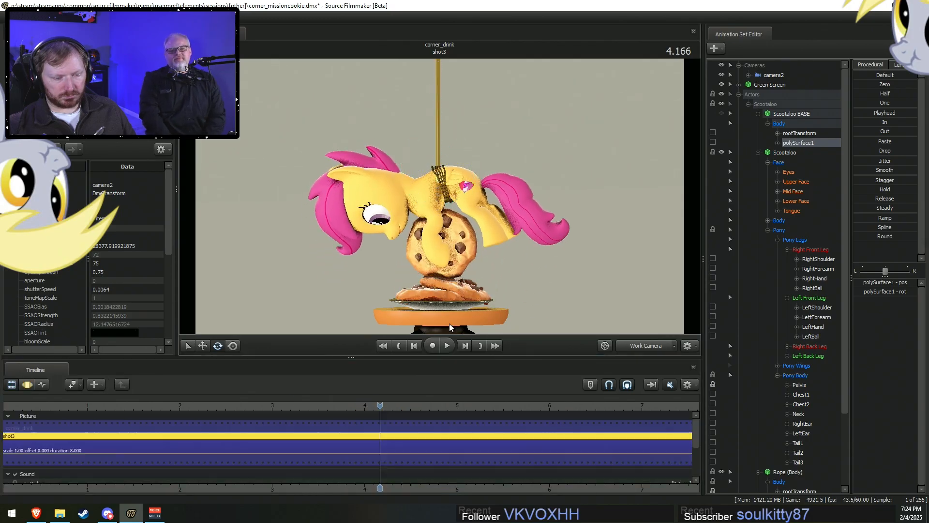
Set a new time selection of about 4.0–5.0 around 4.333 in the Motion Editor.
{"action": "left_click_drag", "start_coordinate": [451, 437], "coordinate": [451, 437], "text": "shift"}
{"action": "left_click", "coordinate": [450, 437]}
{"action": "scroll", "coordinate": [450, 437], "scroll_direction": "up", "scroll_amount": 7}
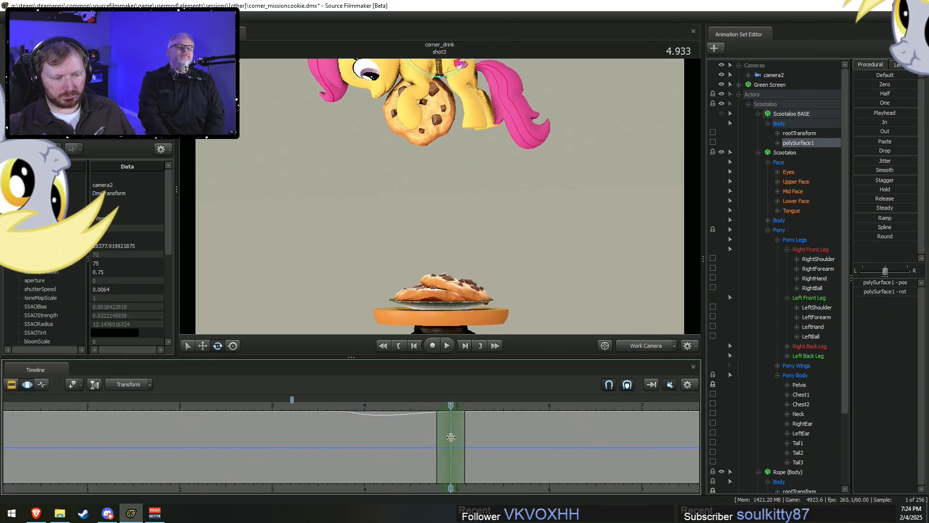
{"action": "key", "text": "s"}
{"action": "left_click_drag", "start_coordinate": [442, 227], "coordinate": [443, 228]}
{"action": "key", "text": "F2"}
{"action": "key", "text": "F3"}
{"action": "key", "text": "F2"}
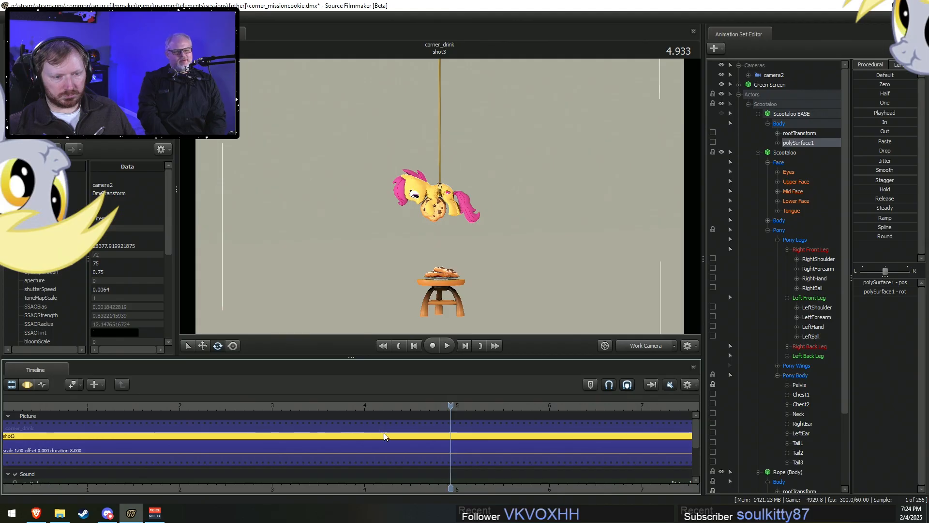
{"action": "key", "text": "F3"}
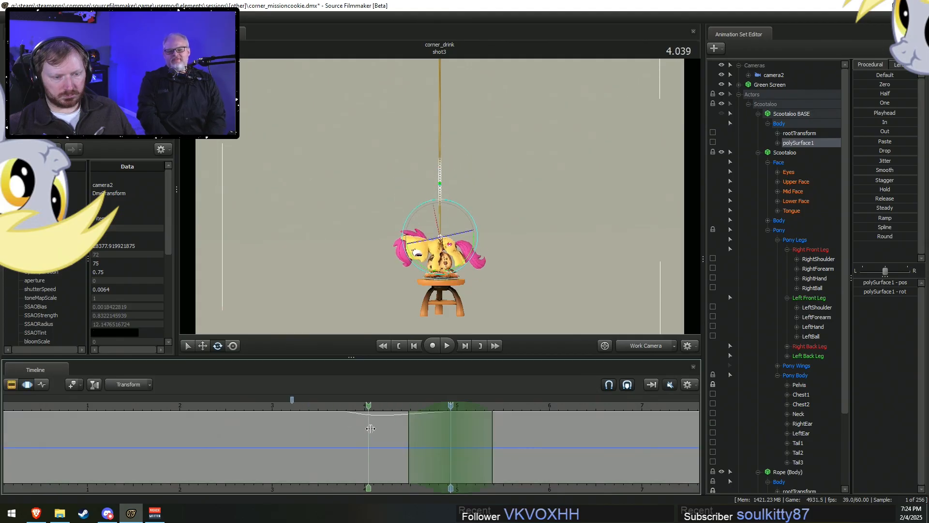
{"action": "left_click", "coordinate": [394, 433]}
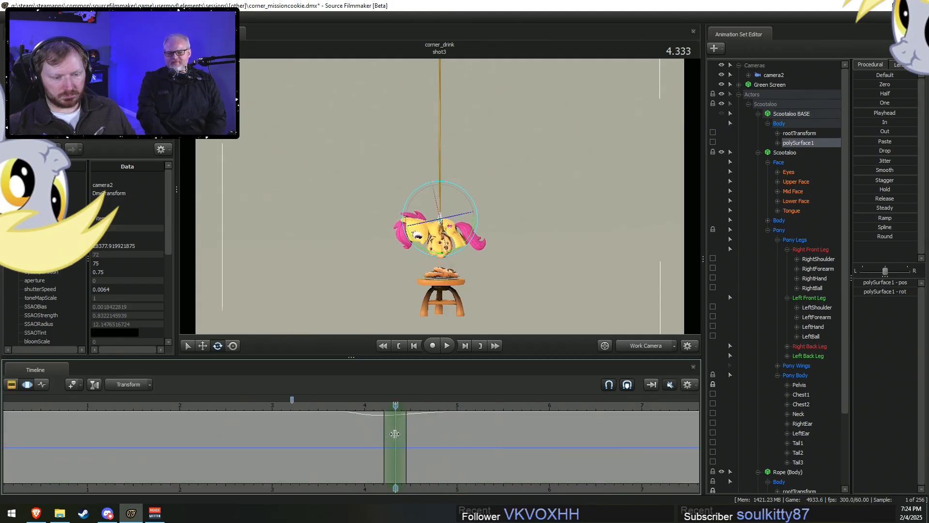
{"action": "left_click_drag", "start_coordinate": [399, 432], "coordinate": [450, 432]}
Try moving polySurface1 sideways around 4.333, and step through and replay the frames to judge the swing.
{"action": "key", "text": "w"}
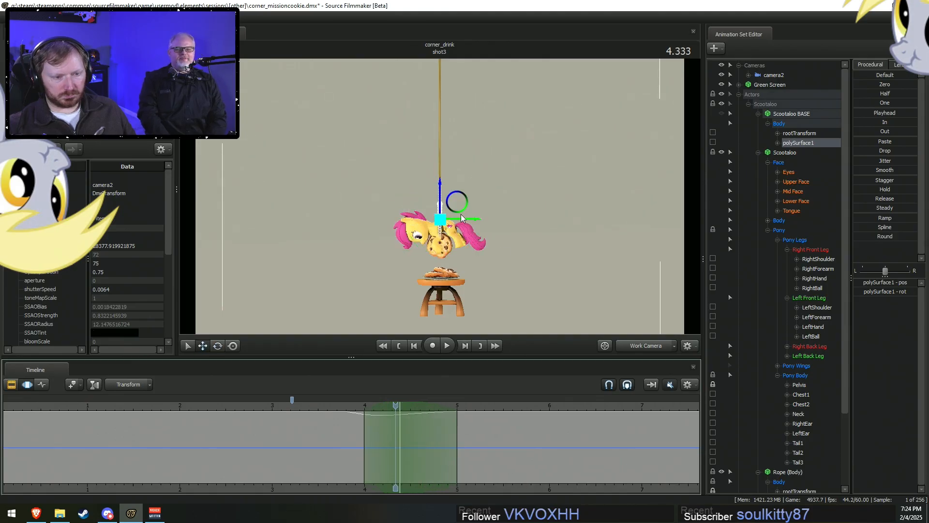
{"action": "left_click_drag", "start_coordinate": [463, 218], "coordinate": [481, 223]}
{"action": "key", "text": "Left"}
{"action": "key", "text": "Left"}
{"action": "key", "text": "Left"}
{"action": "key", "text": "ctrl+z"}
{"action": "key", "text": "Right"}
{"action": "key", "text": "Right"}
{"action": "key", "text": "Right"}
{"action": "key", "text": "Left"}
{"action": "key", "text": "Left"}
{"action": "key", "text": "Left"}
{"action": "key", "text": "space"}
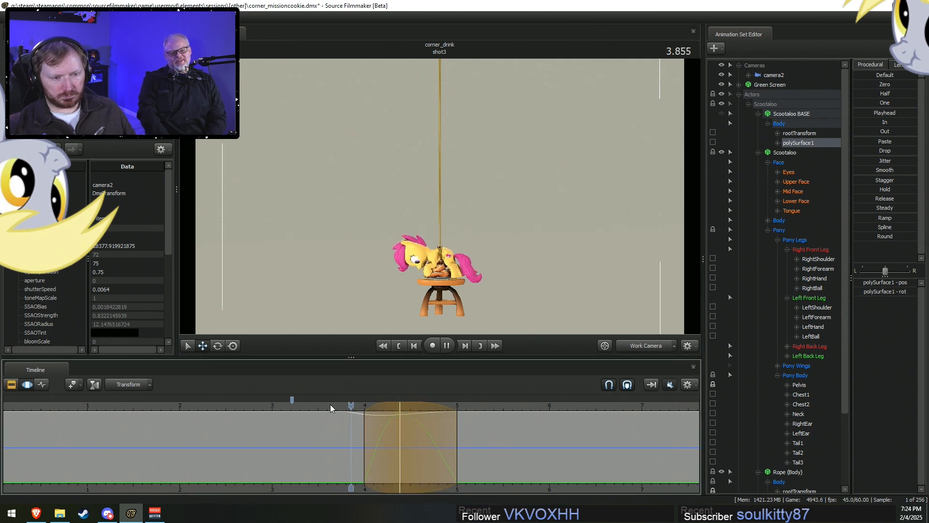
{"action": "left_click", "coordinate": [327, 405]}
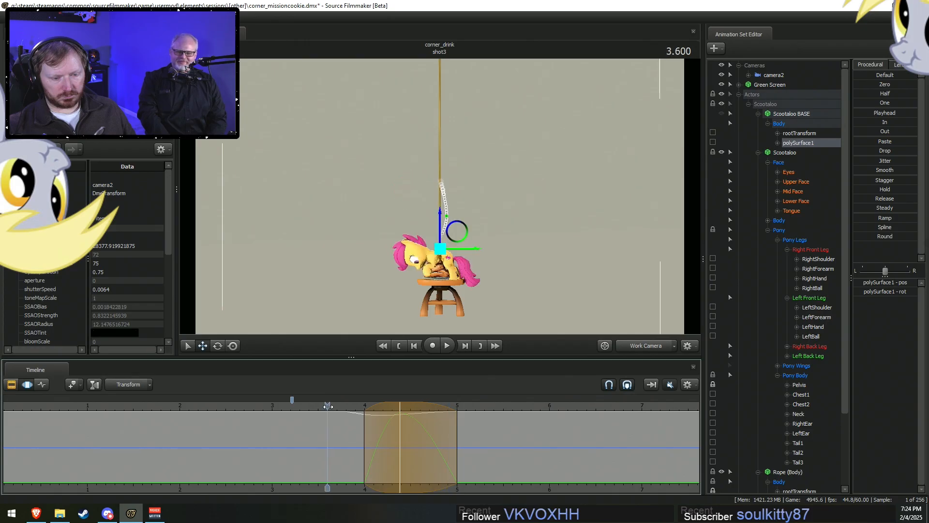
Move Scootaloo BASE's rootTransform sideways within the selection, slide the selection slightly earlier, and replay the swing.
{"action": "left_click", "coordinate": [799, 133]}
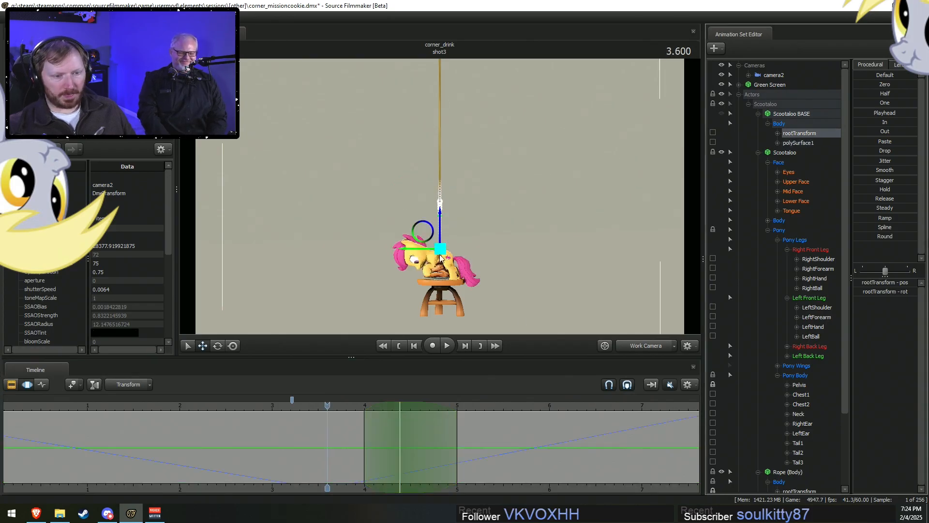
{"action": "left_click_drag", "start_coordinate": [406, 255], "coordinate": [410, 251]}
{"action": "left_click", "coordinate": [330, 405]}
{"action": "key", "text": "space"}
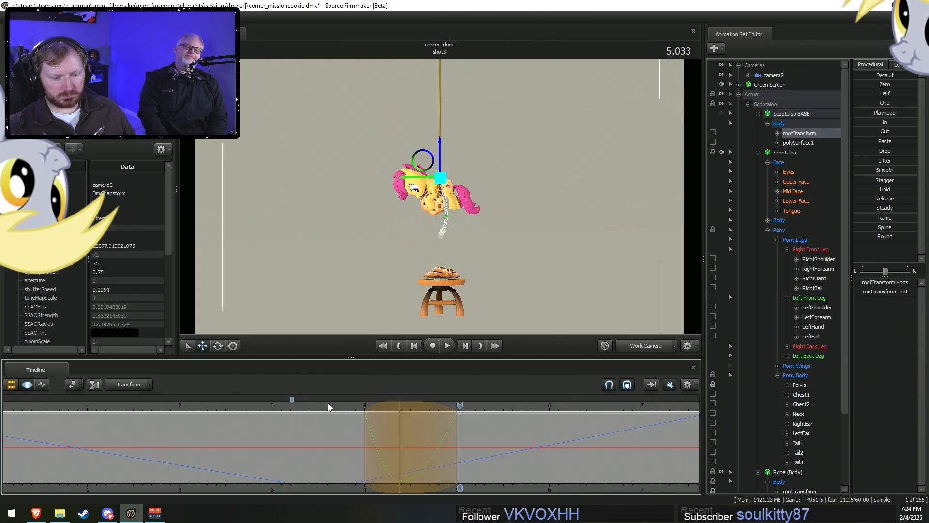
{"action": "left_click_drag", "start_coordinate": [360, 436], "coordinate": [398, 424]}
{"action": "key", "text": "space"}
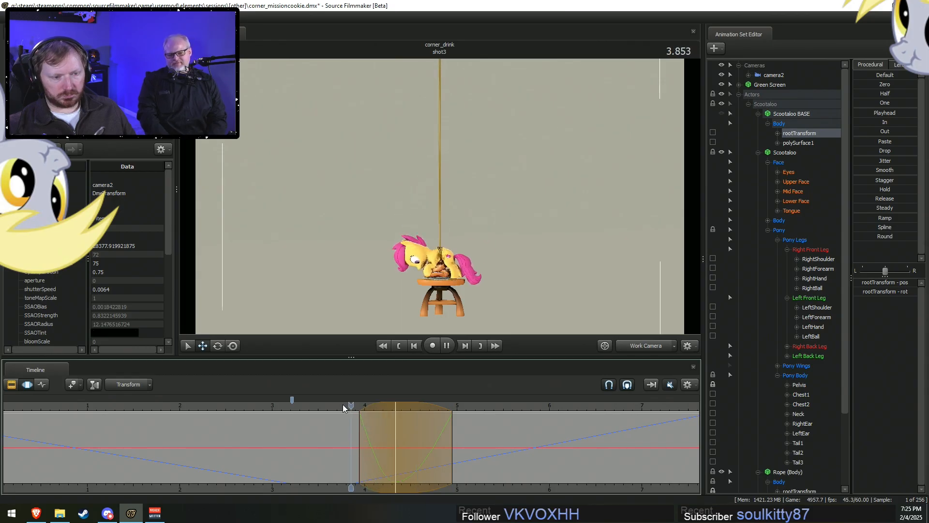
{"action": "key", "text": "space"}
Swing the rootTransform slightly the opposite way at 4.983 within a selection of about 4.4–5.8, and play it back.
{"action": "left_click_drag", "start_coordinate": [399, 426], "coordinate": [538, 446]}
{"action": "scroll", "coordinate": [456, 443], "scroll_direction": "up", "scroll_amount": 1}
{"action": "scroll", "coordinate": [456, 444], "scroll_direction": "up", "scroll_amount": 12, "text": "shift"}
{"action": "left_click_drag", "start_coordinate": [413, 226], "coordinate": [405, 226]}
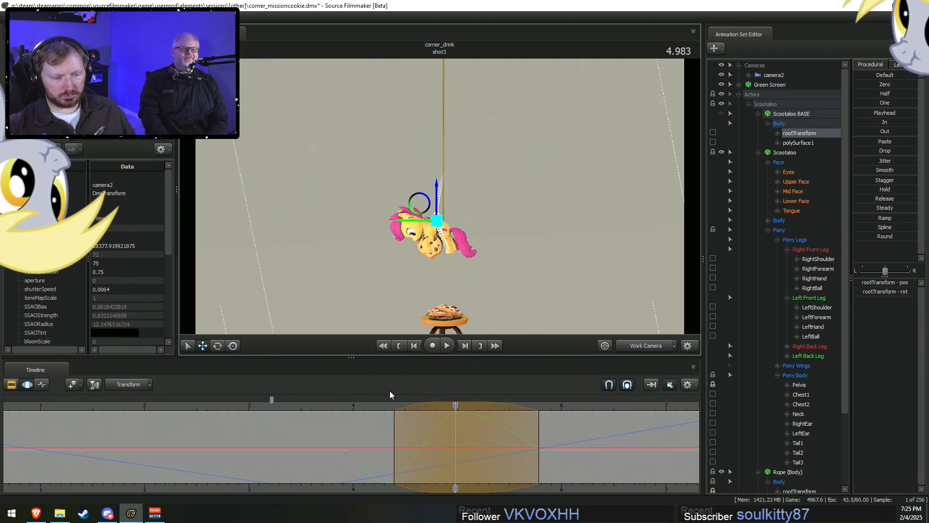
{"action": "key", "text": "space"}
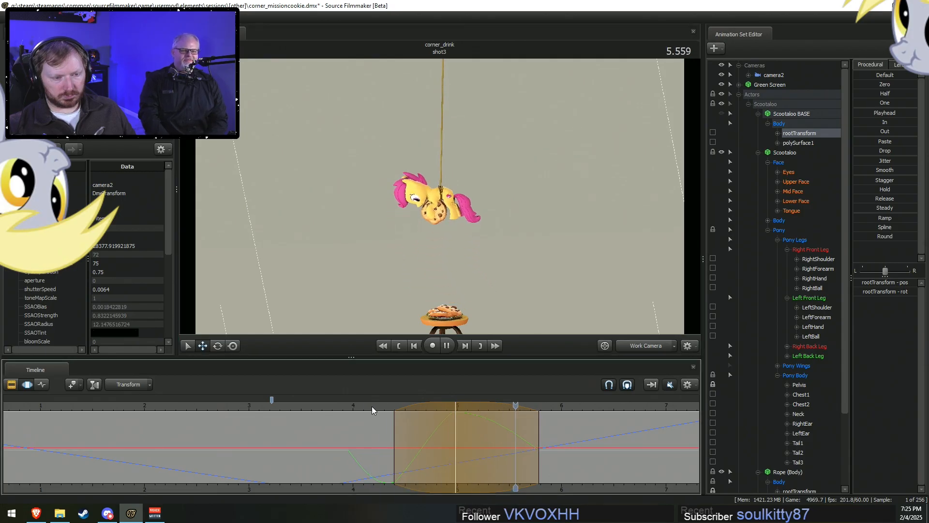
Adjust the opposite swing's time selection to about 4.7–5.9 and replay the motion.
{"action": "left_click_drag", "start_coordinate": [539, 454], "coordinate": [557, 456]}
{"action": "left_click_drag", "start_coordinate": [382, 414], "coordinate": [426, 446]}
{"action": "left_click", "coordinate": [383, 410]}
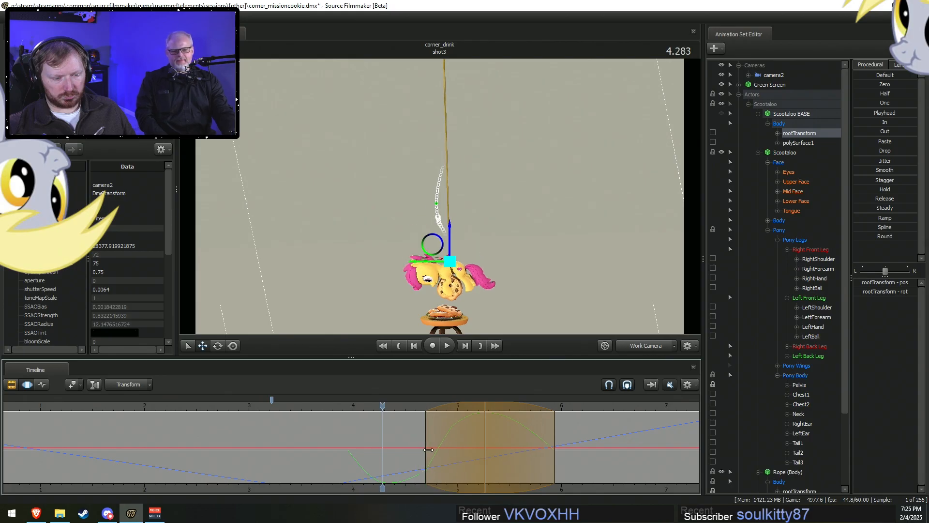
{"action": "left_click", "coordinate": [384, 408]}
{"action": "key", "text": "space"}
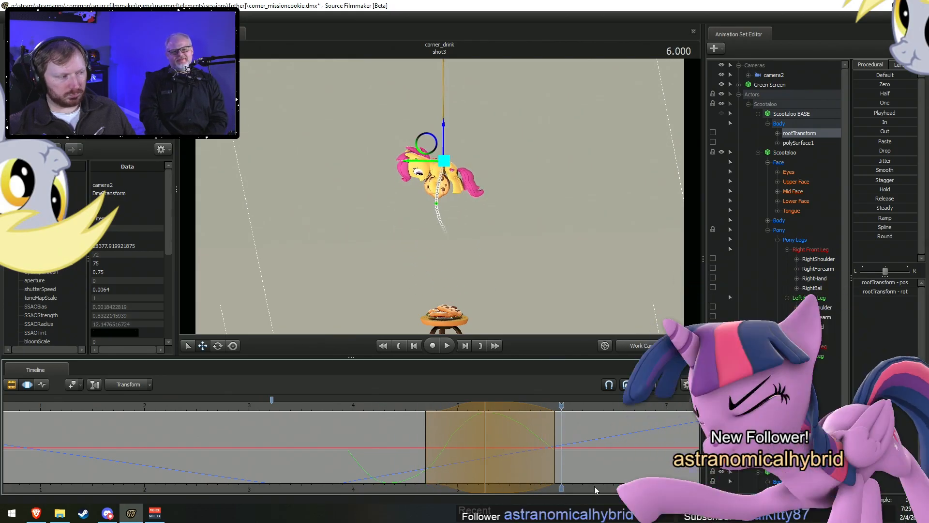
Rotate polySurface1 slightly at 4.9, adjust its time selection to about 4.3–5.35, and replay the swing.
{"action": "middle_click_drag", "start_coordinate": [595, 485], "coordinate": [480, 480]}
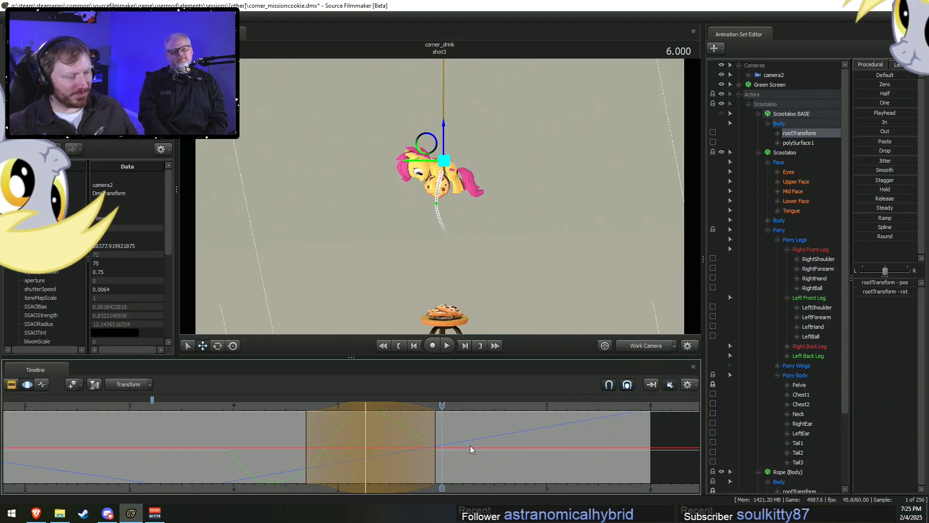
{"action": "left_click", "coordinate": [301, 405]}
{"action": "mouse_move", "coordinate": [300, 405]}
{"action": "left_mouse_down"}
{"action": "mouse_move", "coordinate": [374, 426]}
{"action": "mouse_move", "coordinate": [377, 447]}
{"action": "mouse_move", "coordinate": [351, 453]}
{"action": "mouse_move", "coordinate": [359, 455]}
{"action": "mouse_move", "coordinate": [260, 442]}
{"action": "mouse_move", "coordinate": [326, 460]}
{"action": "mouse_move", "coordinate": [307, 464]}
{"action": "left_mouse_up"}
{"action": "left_click_drag", "start_coordinate": [392, 464], "coordinate": [400, 463]}
{"action": "left_click", "coordinate": [797, 142]}
{"action": "key", "text": "e"}
{"action": "left_click_drag", "start_coordinate": [473, 202], "coordinate": [470, 201]}
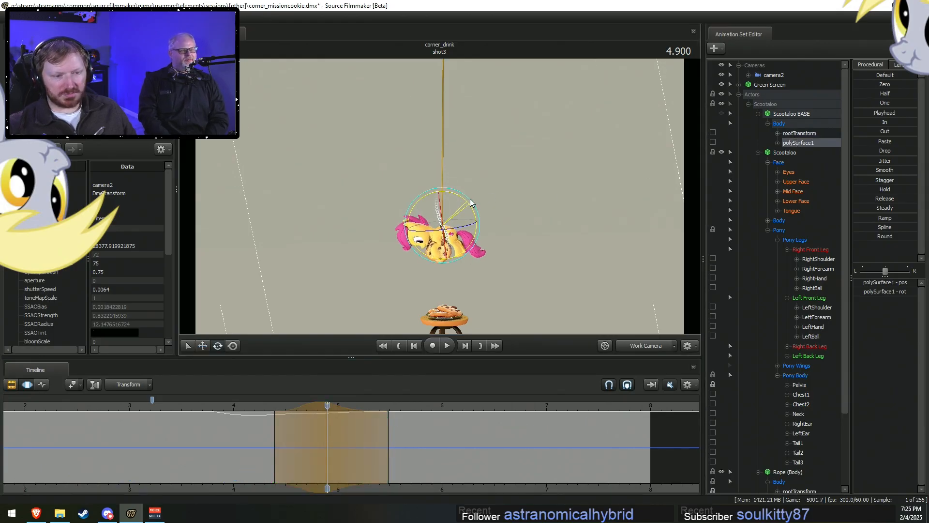
{"action": "key", "text": "space"}
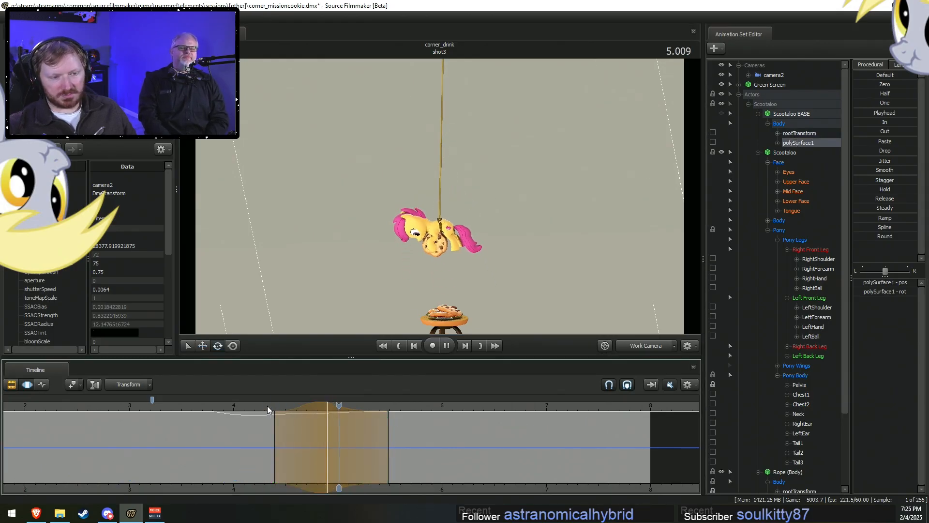
{"action": "left_click_drag", "start_coordinate": [365, 428], "coordinate": [267, 415]}
{"action": "key", "text": "space"}
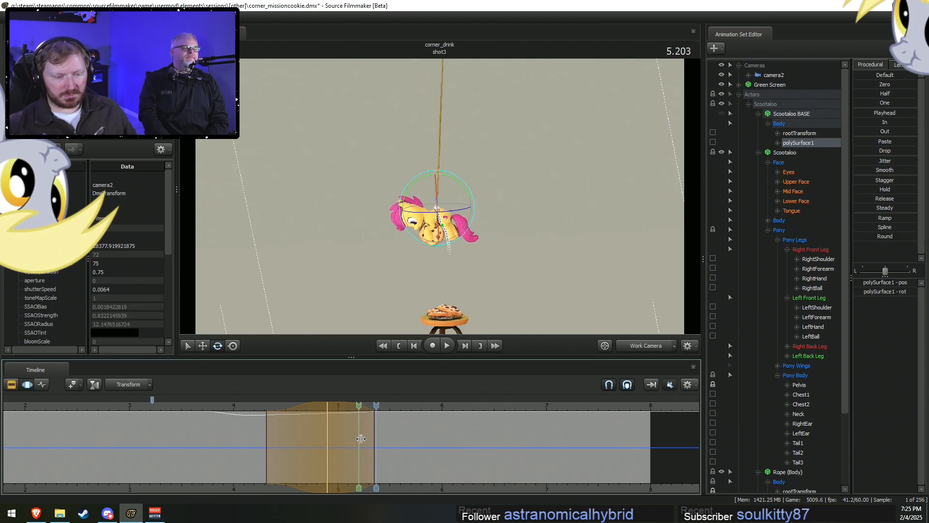
Try rotating polySurface1 at 5.300 within a selection of about 4.9–6.0, replay it, and undo the rotation.
{"action": "left_click", "coordinate": [370, 439]}
{"action": "left_click_drag", "start_coordinate": [371, 441], "coordinate": [447, 441]}
{"action": "left_click_drag", "start_coordinate": [470, 189], "coordinate": [471, 189]}
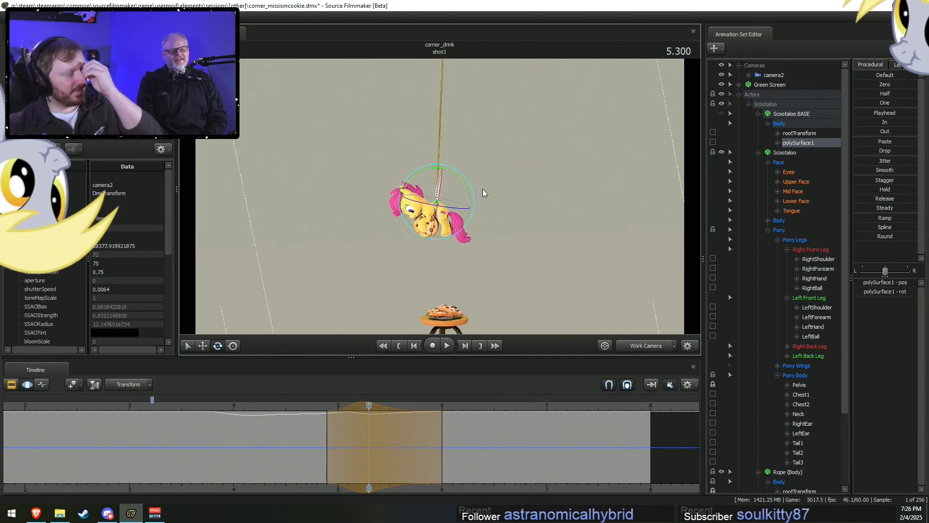
{"action": "left_click", "coordinate": [310, 405]}
{"action": "key", "text": "space"}
{"action": "key", "text": "space"}
{"action": "left_click_drag", "start_coordinate": [436, 428], "coordinate": [443, 429]}
{"action": "key", "text": "ctrl+z"}
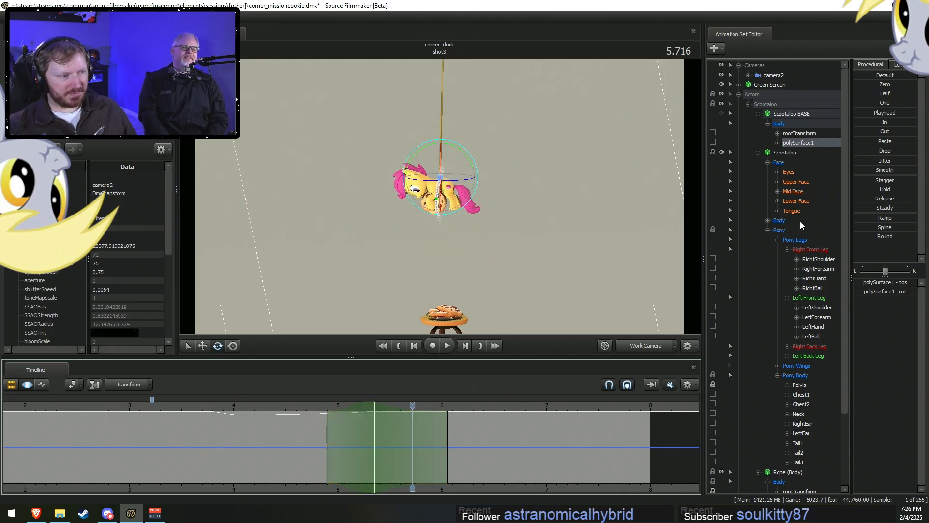
Through camera2, rotate and shift the rootTransform slightly at 5.950 within a time selection of about 5.2–6.9.
{"action": "left_click", "coordinate": [799, 133]}
{"action": "key", "text": "shift"}
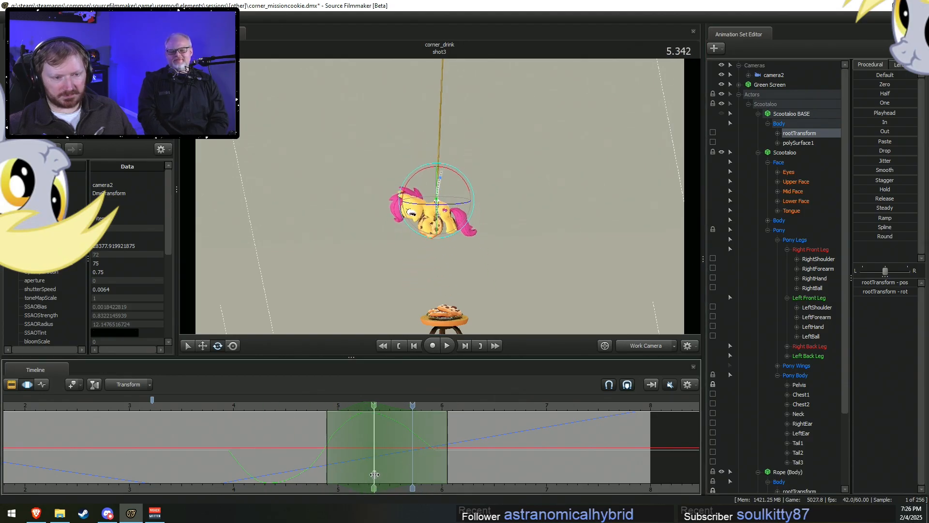
{"action": "left_click_drag", "start_coordinate": [436, 465], "coordinate": [559, 446], "text": "shift"}
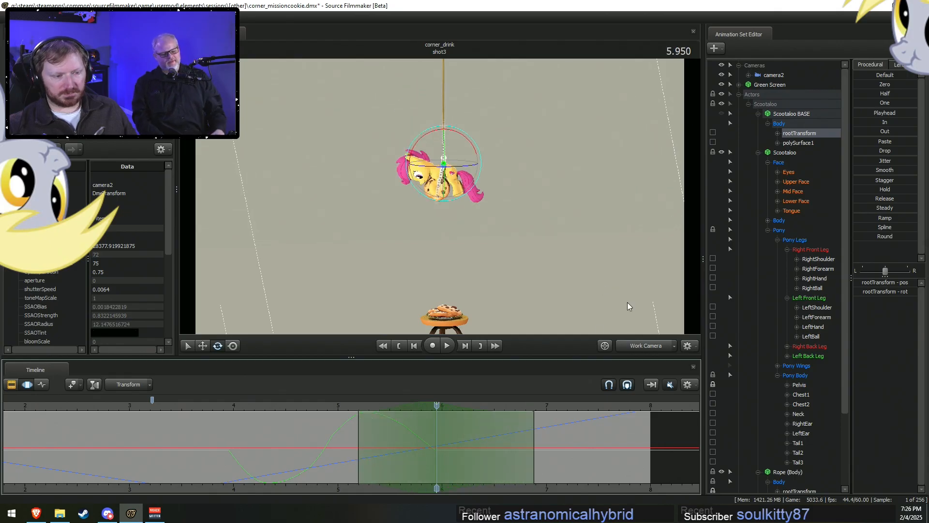
{"action": "left_click", "coordinate": [634, 347]}
{"action": "left_click_drag", "start_coordinate": [468, 151], "coordinate": [471, 153]}
{"action": "key", "text": "w"}
{"action": "left_click_drag", "start_coordinate": [418, 132], "coordinate": [425, 135]}
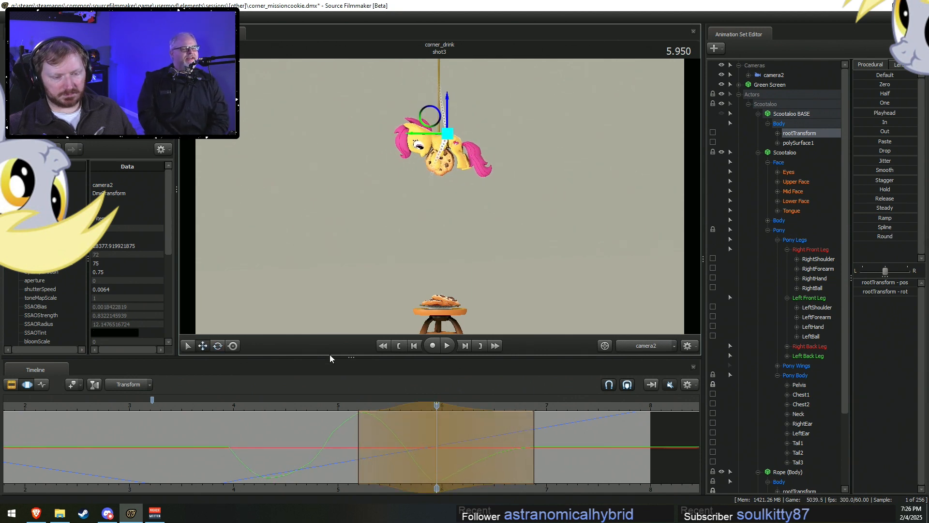
Replay the rootTransform swing, widen its time selection to about 5.1–7.5, and replay the motion.
{"action": "key", "text": "space"}
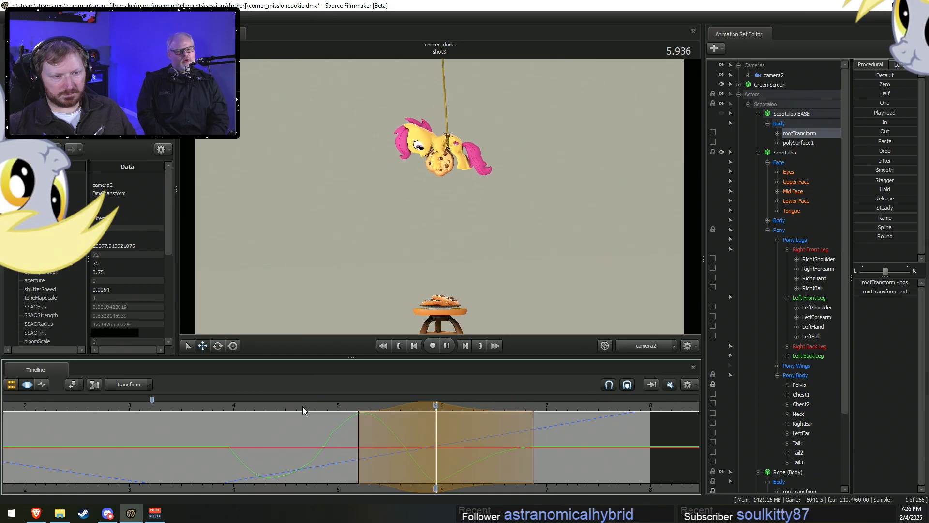
{"action": "key", "text": "space"}
{"action": "left_click_drag", "start_coordinate": [551, 467], "coordinate": [585, 466]}
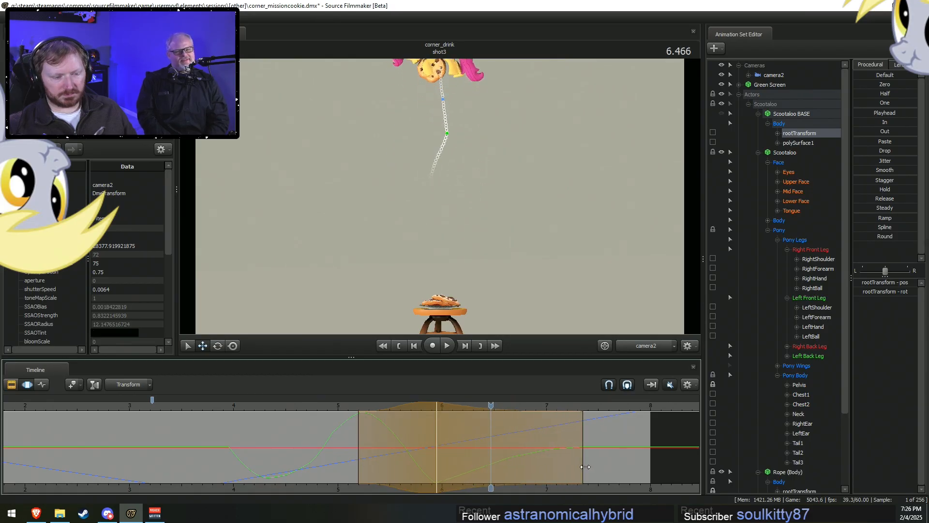
{"action": "left_click_drag", "start_coordinate": [411, 441], "coordinate": [416, 442]}
{"action": "left_click_drag", "start_coordinate": [489, 449], "coordinate": [503, 448]}
{"action": "left_click_drag", "start_coordinate": [373, 449], "coordinate": [348, 446]}
{"action": "key", "text": "space"}
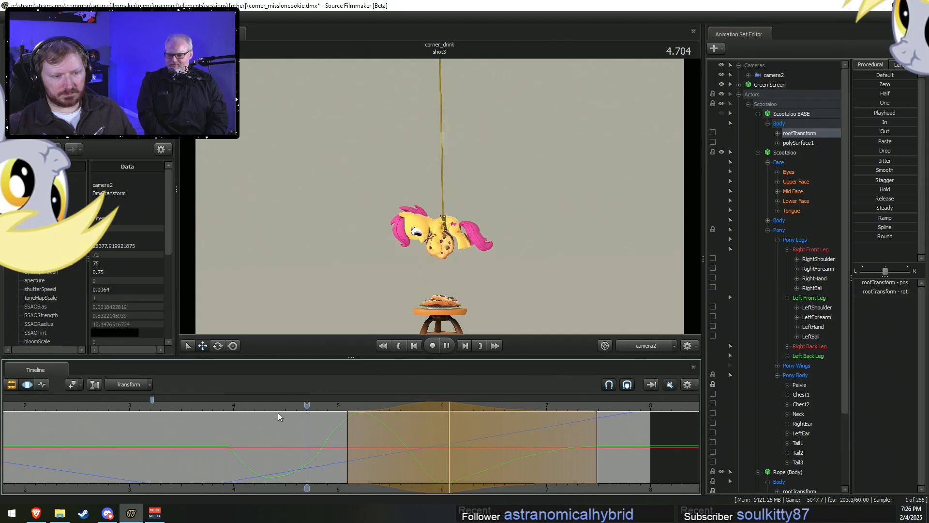
{"action": "key", "text": "space"}
Rotate polySurface1 slightly at 5.550 within a time selection of about 5.0–6.1 and replay the tilt.
{"action": "left_click", "coordinate": [294, 460]}
{"action": "left_click_drag", "start_coordinate": [295, 461], "coordinate": [395, 475]}
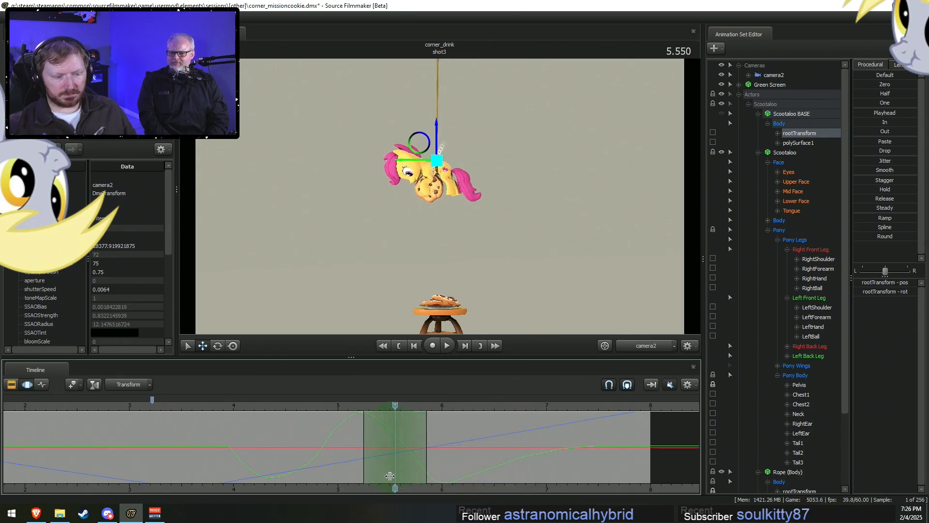
{"action": "key", "text": "e"}
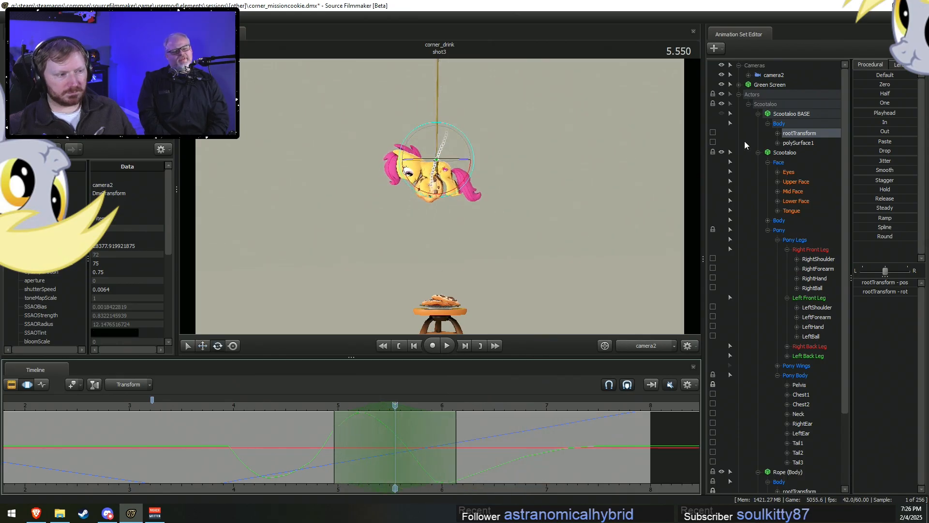
{"action": "left_click", "coordinate": [798, 143]}
{"action": "left_click_drag", "start_coordinate": [470, 177], "coordinate": [435, 183]}
{"action": "key", "text": "w"}
{"action": "key", "text": "space"}
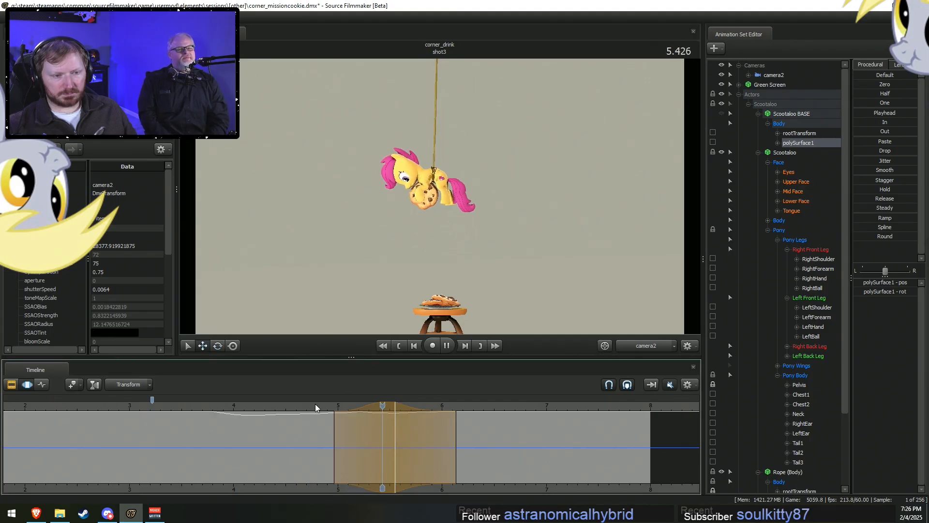
Widen the polySurface1 rotation's time selection to about 4.8–6.2 and replay the lift.
{"action": "left_click", "coordinate": [292, 402]}
{"action": "left_click_drag", "start_coordinate": [361, 409], "coordinate": [353, 409]}
{"action": "key", "text": "space"}
{"action": "key", "text": "space"}
{"action": "left_click_drag", "start_coordinate": [327, 444], "coordinate": [362, 434]}
{"action": "key", "text": "space"}
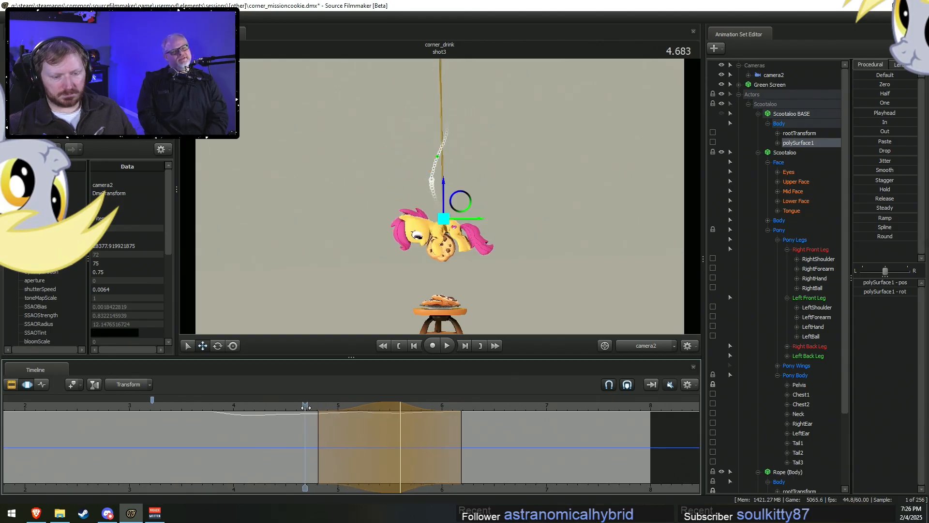
{"action": "key", "text": "space"}
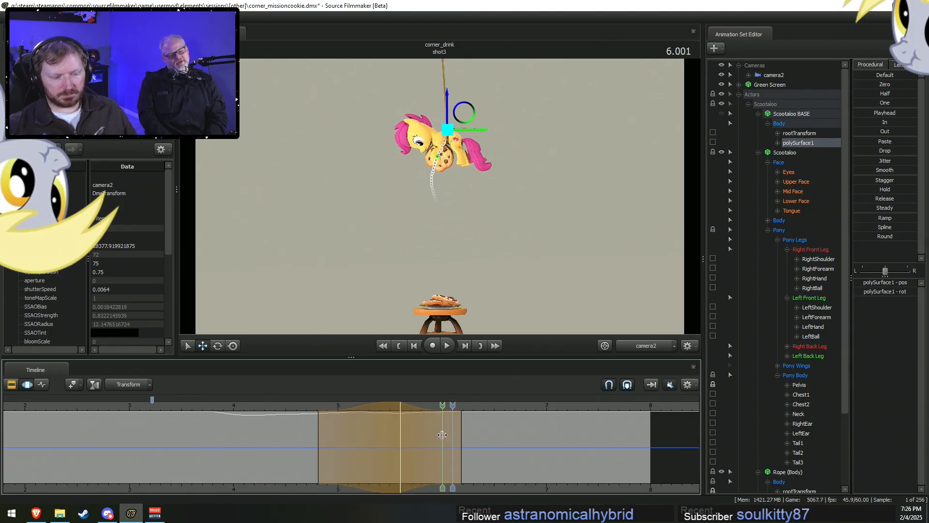
Rotate polySurface1 slightly the opposite way at 6.216 within a time selection of about 5.6–7.1 and replay it.
{"action": "left_click", "coordinate": [472, 438]}
{"action": "scroll", "coordinate": [475, 442], "scroll_direction": "up", "scroll_amount": 8}
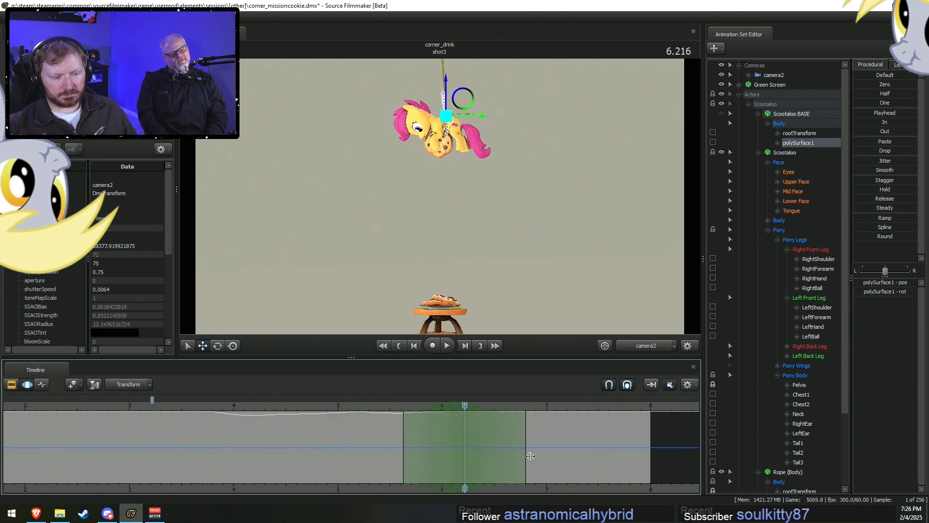
{"action": "left_click_drag", "start_coordinate": [526, 456], "coordinate": [558, 453]}
{"action": "key", "text": "e"}
{"action": "left_click_drag", "start_coordinate": [476, 112], "coordinate": [486, 130]}
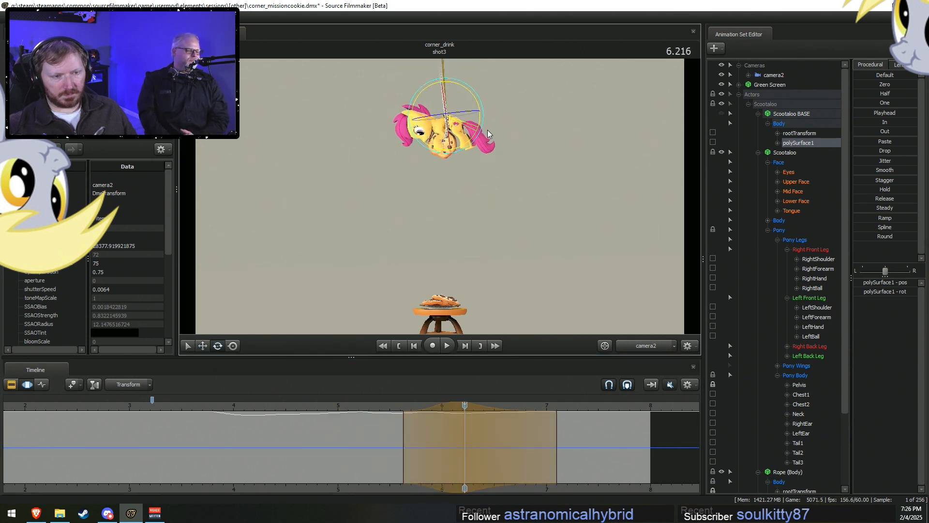
{"action": "left_click", "coordinate": [373, 405]}
{"action": "key", "text": "space"}
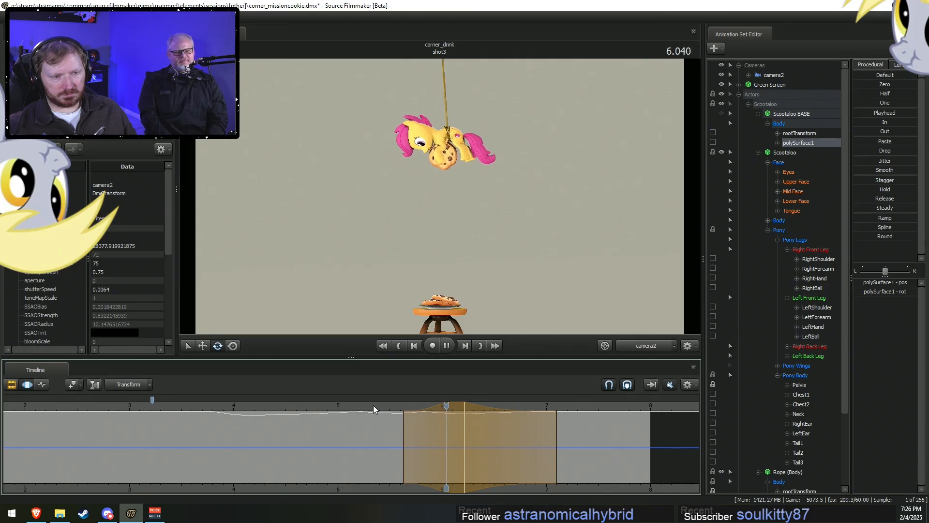
Create a time selection around 7.200, from about 6.3 to past the shot's end, and view the scene through the Work Camera.
{"action": "left_click", "coordinate": [567, 446]}
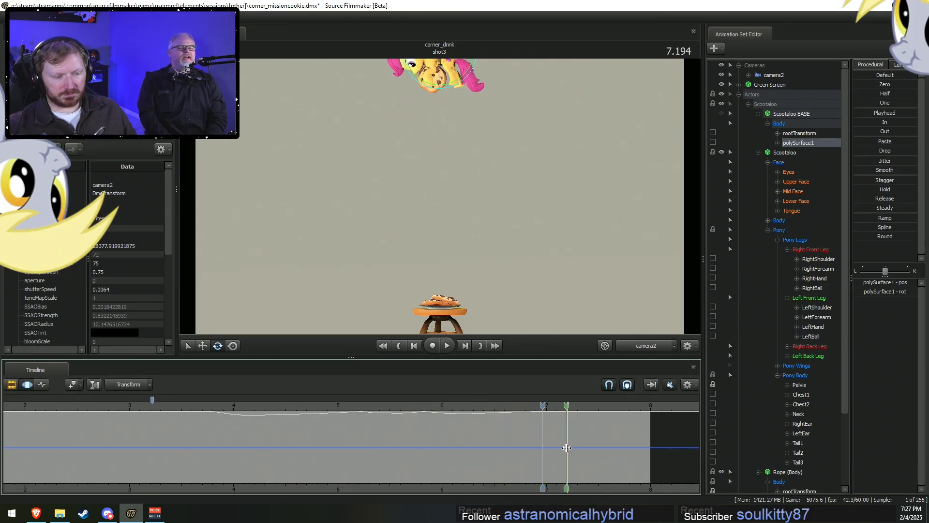
{"action": "scroll", "coordinate": [568, 446], "scroll_direction": "up", "scroll_amount": 8}
{"action": "scroll", "coordinate": [584, 454], "scroll_direction": "up", "scroll_amount": 8}
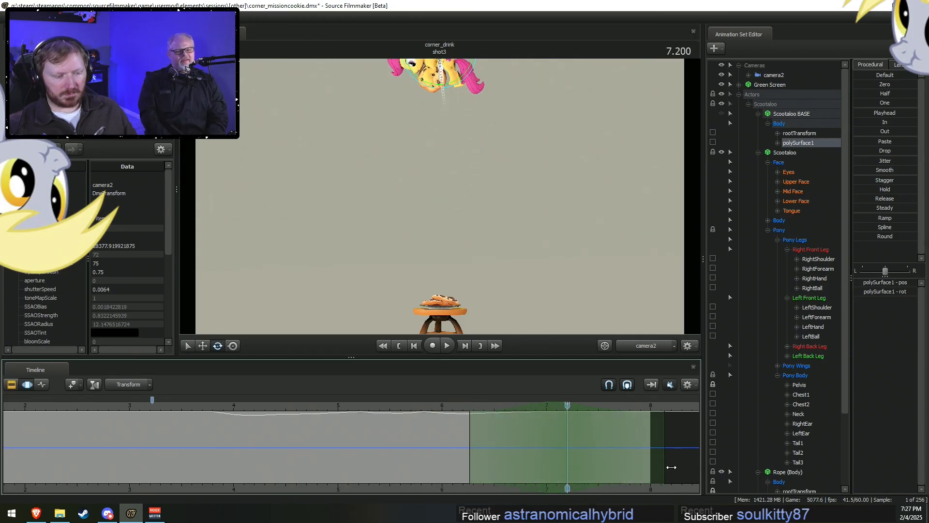
{"action": "left_click", "coordinate": [646, 346]}
Try rotating polySurface1 slightly at 7.200 and undo the change.
{"action": "left_click_drag", "start_coordinate": [446, 175], "coordinate": [443, 175]}
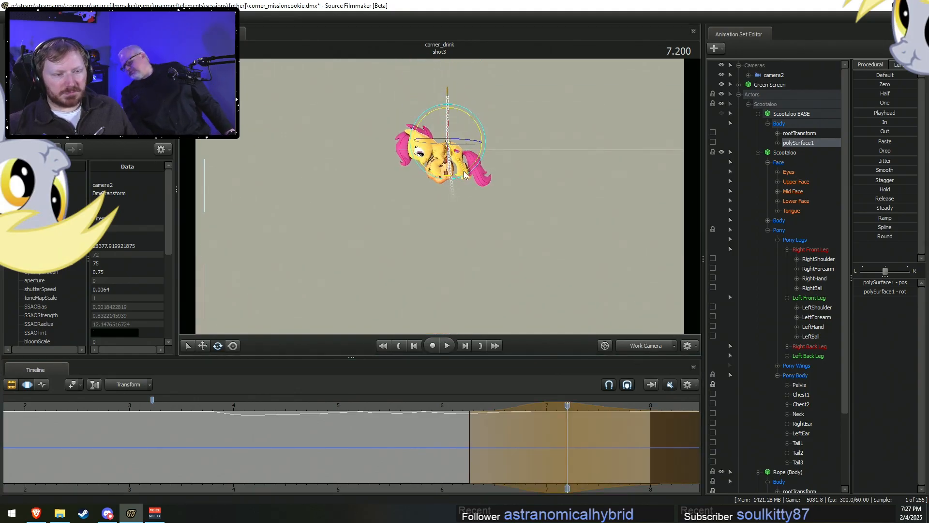
{"action": "key", "text": "w"}
{"action": "key", "text": "ctrl+z"}
{"action": "left_click", "coordinate": [476, 147]}
{"action": "key", "text": "ctrl+z"}
Shift the rootTransform slightly sideways toward Scootaloo's head at 7.200, return to camera2, and replay the end of the lift.
{"action": "left_click", "coordinate": [800, 133]}
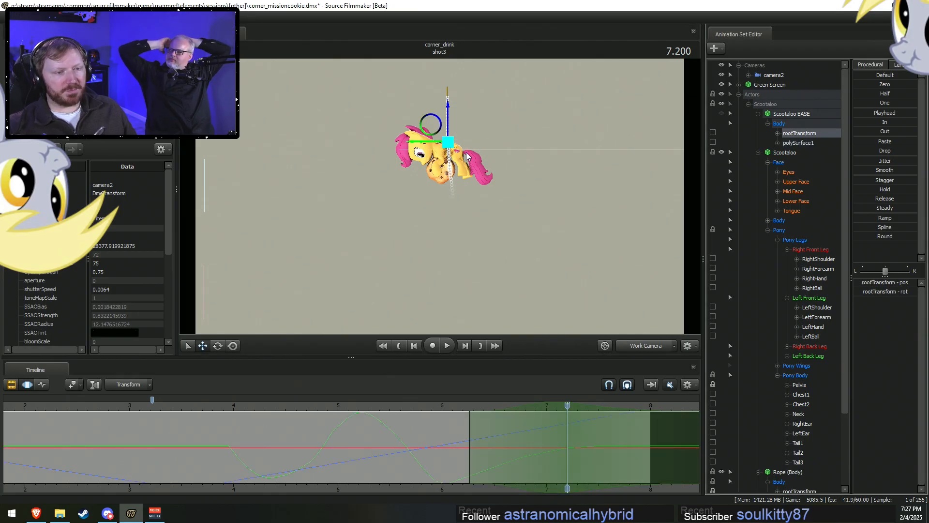
{"action": "left_click_drag", "start_coordinate": [429, 144], "coordinate": [426, 144]}
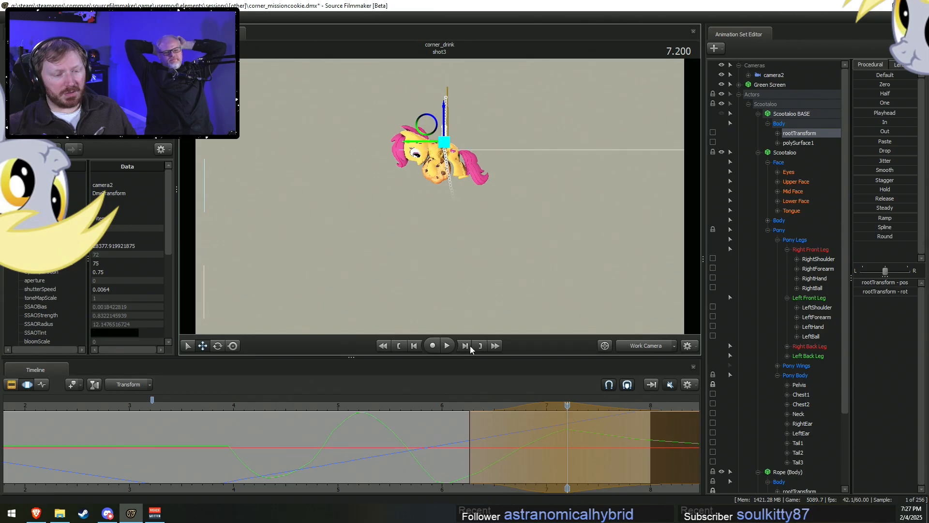
{"action": "left_click", "coordinate": [439, 406]}
{"action": "left_click", "coordinate": [642, 347]}
{"action": "key", "text": "space"}
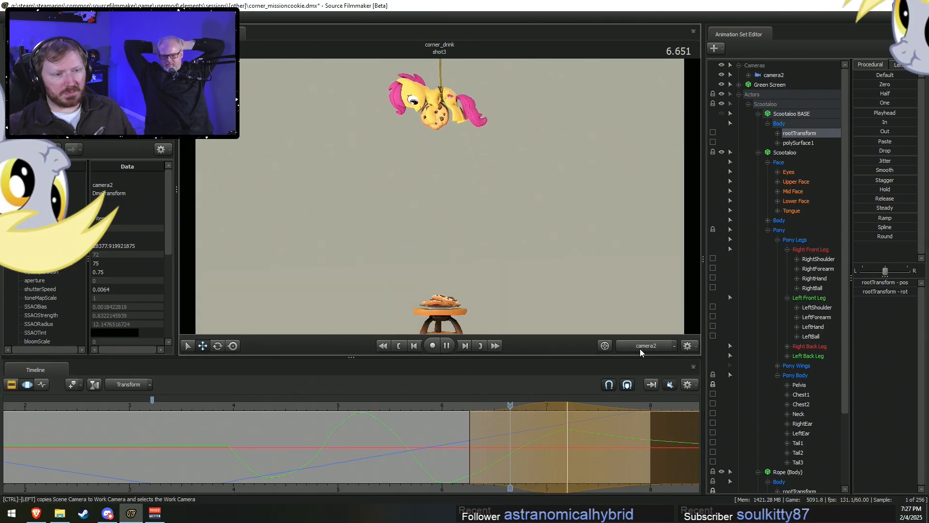
Play back the end of the shot to review the pony swinging upward on the rope.
{"action": "key", "text": "space"}
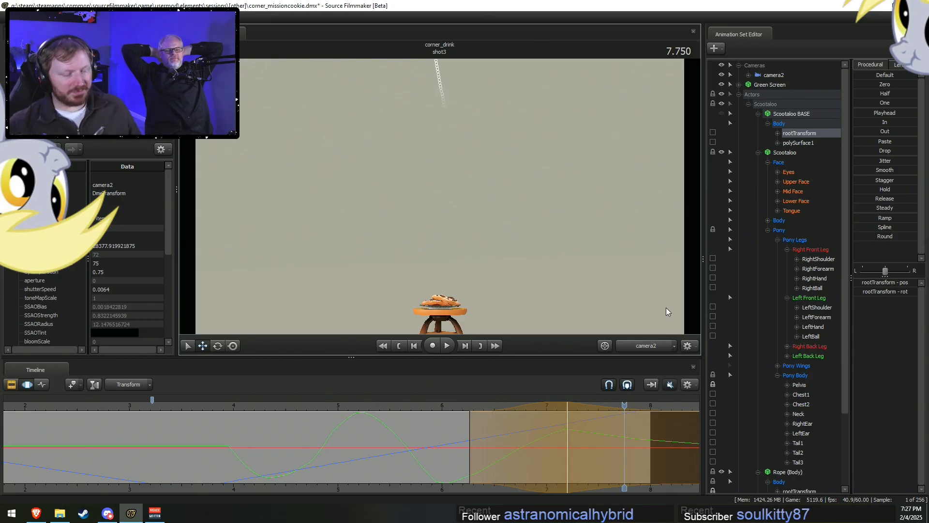
{"action": "key", "text": "space"}
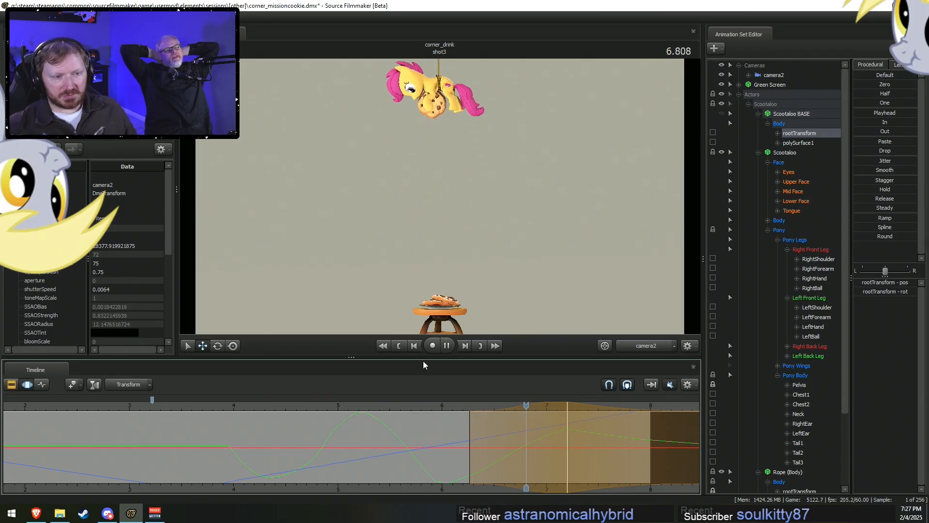
{"action": "key", "text": "space"}
Create a time selection of about 6.2 to 8 s around 7.1 s and rotate polySurface1 of Scootaloo BASE slightly.
{"action": "key", "text": "shift"}
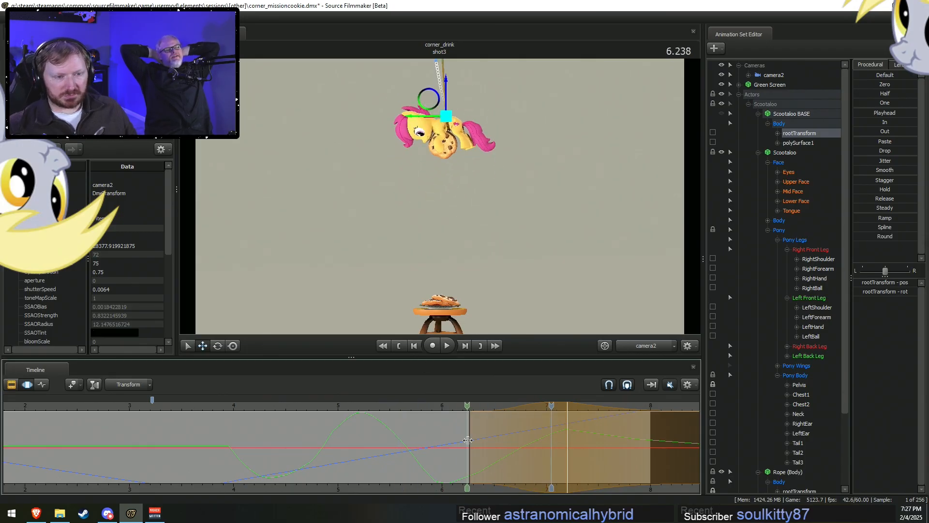
{"action": "left_click", "coordinate": [556, 454], "text": "shift"}
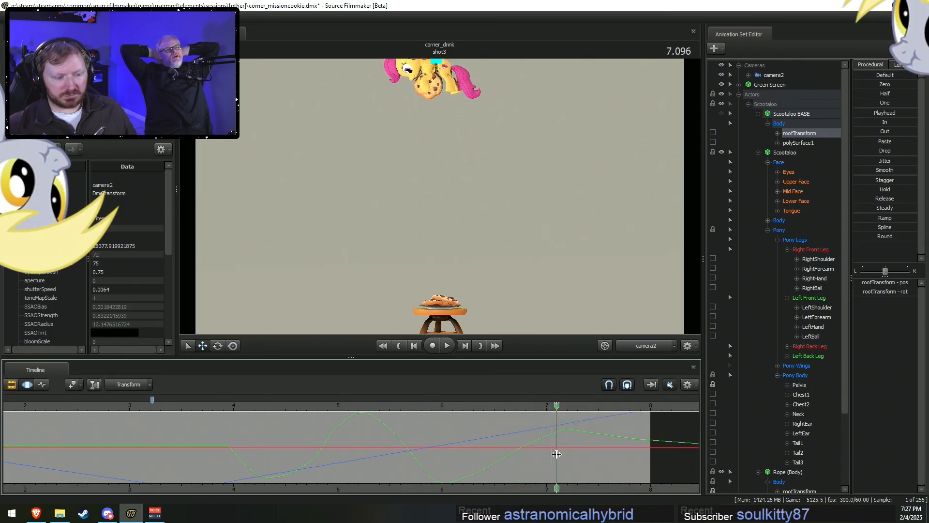
{"action": "scroll", "coordinate": [555, 451], "scroll_direction": "up", "scroll_amount": 10}
{"action": "scroll", "coordinate": [565, 449], "scroll_direction": "up", "scroll_amount": 8}
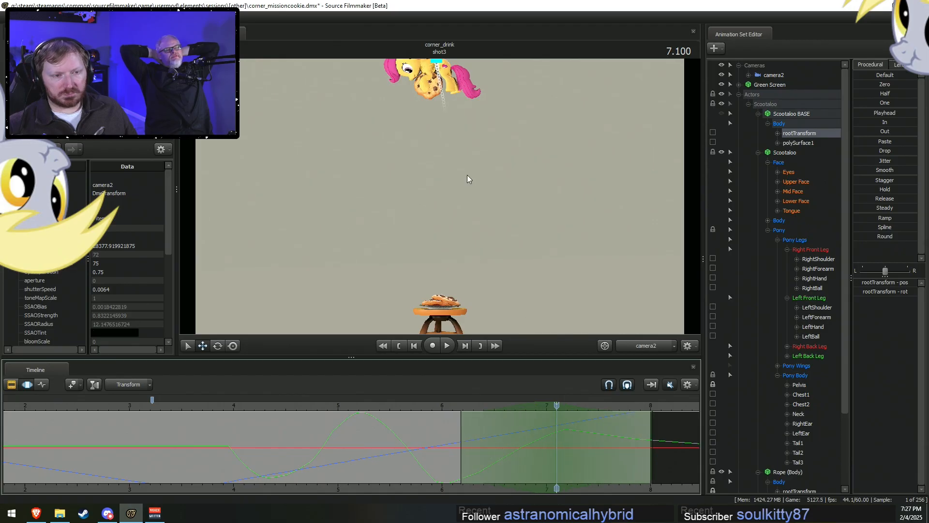
{"action": "left_click", "coordinate": [796, 143]}
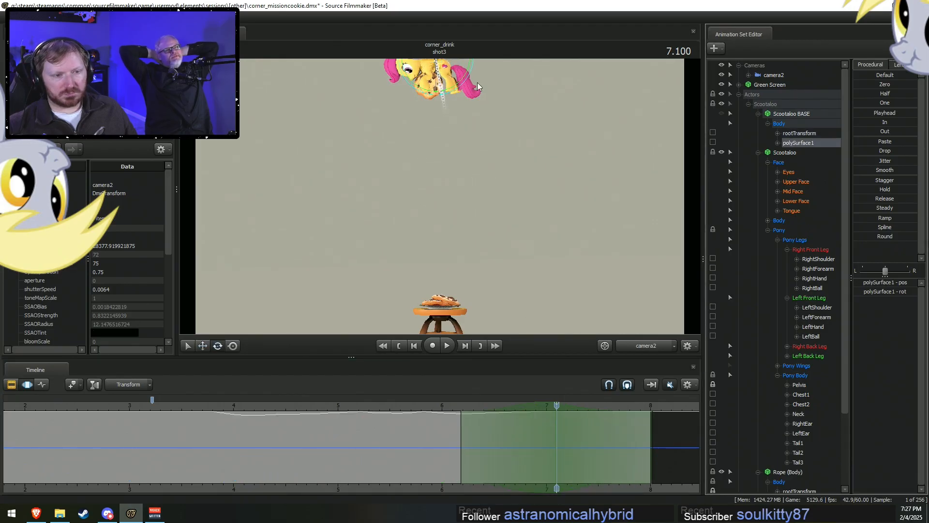
{"action": "left_click_drag", "start_coordinate": [459, 82], "coordinate": [460, 83]}
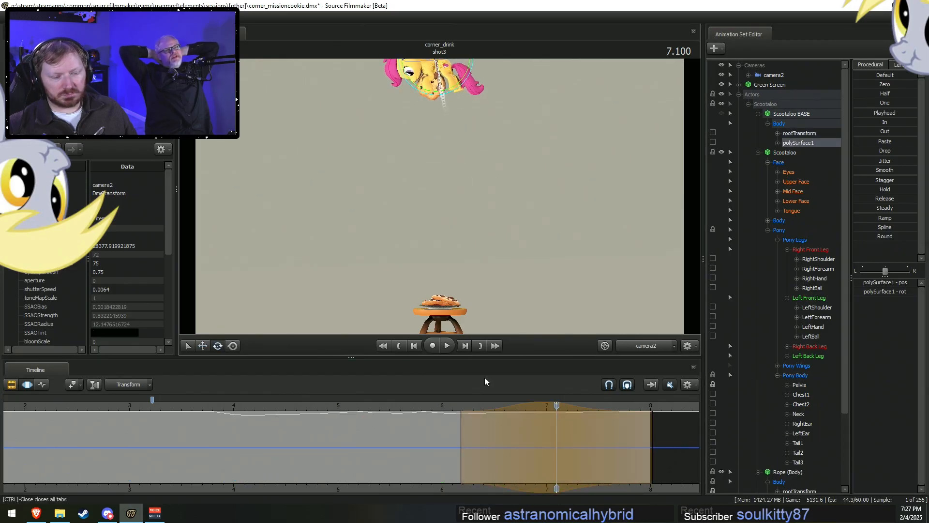
Replay the end of the swing, adjust the timing of the base rotation edit near 7 s, and clear the time selection.
{"action": "key", "text": "space"}
{"action": "key", "text": "space"}
{"action": "left_click_drag", "start_coordinate": [504, 410], "coordinate": [547, 440]}
{"action": "left_click_drag", "start_coordinate": [250, 408], "coordinate": [521, 417]}
{"action": "left_click_drag", "start_coordinate": [446, 425], "coordinate": [474, 427]}
{"action": "left_click_drag", "start_coordinate": [518, 427], "coordinate": [469, 408]}
{"action": "left_click", "coordinate": [445, 409]}
{"action": "key", "text": "space"}
{"action": "key", "text": "space"}
{"action": "key", "text": "Escape"}
Rotate polySurface1 within a wide time selection around 7.15 s and slide the edit to peak at about 7.3 s.
{"action": "left_click_drag", "start_coordinate": [517, 431], "coordinate": [562, 438]}
{"action": "left_click", "coordinate": [562, 438], "text": "shift"}
{"action": "scroll", "coordinate": [562, 438], "scroll_direction": "up", "scroll_amount": 5, "text": "shift"}
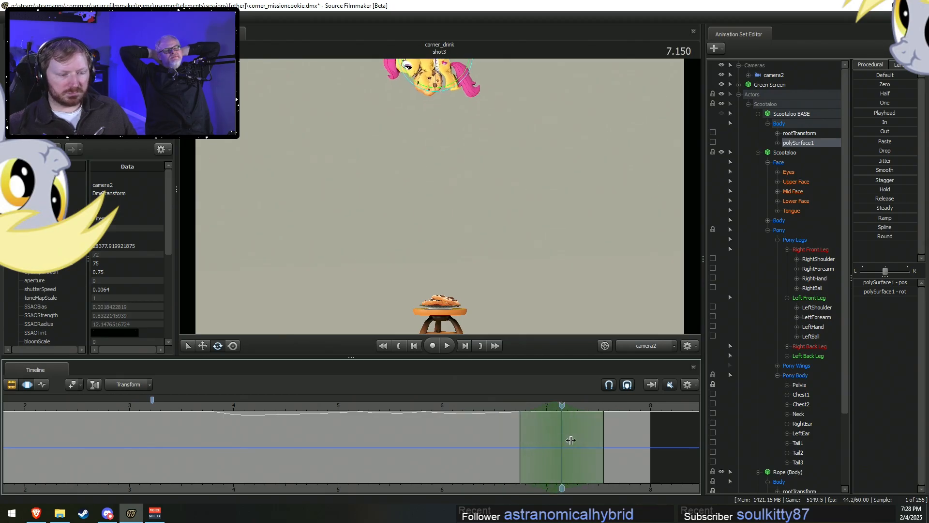
{"action": "scroll", "coordinate": [571, 439], "scroll_direction": "up", "scroll_amount": 8, "text": "shift"}
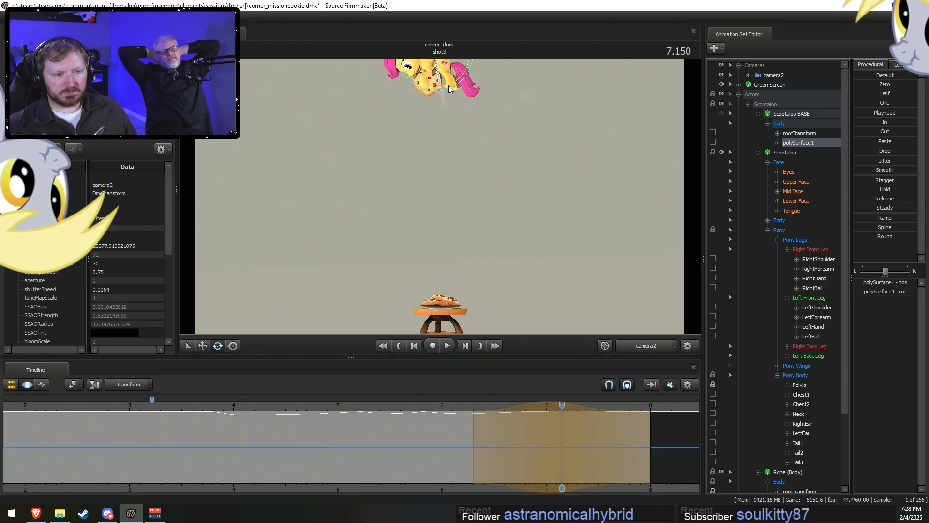
{"action": "left_click", "coordinate": [444, 405]}
{"action": "left_click_drag", "start_coordinate": [509, 403], "coordinate": [518, 408]}
{"action": "key", "text": "space"}
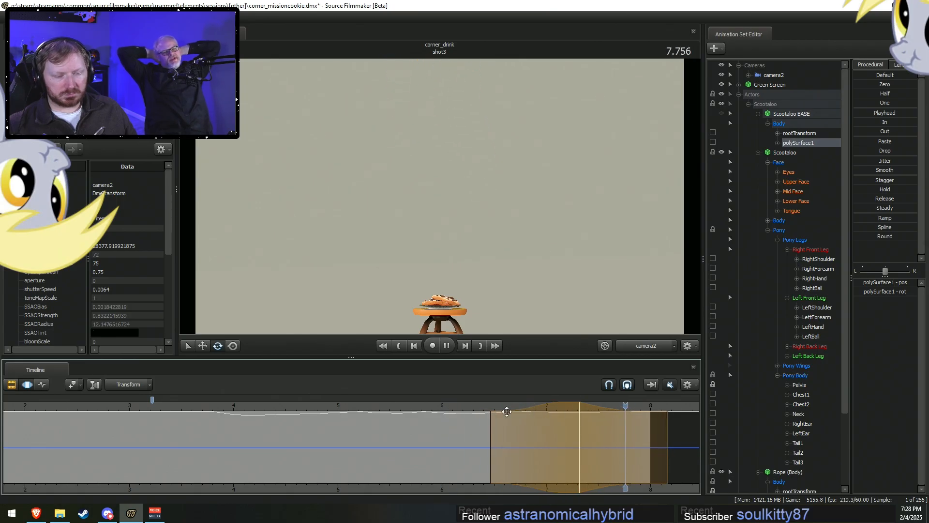
Replay from about 3.9 s and create a time selection of about 3.8 to 4.6 s around 4.166 s.
{"action": "left_click", "coordinate": [220, 410]}
{"action": "key", "text": "space"}
{"action": "left_click_drag", "start_coordinate": [308, 435], "coordinate": [275, 458]}
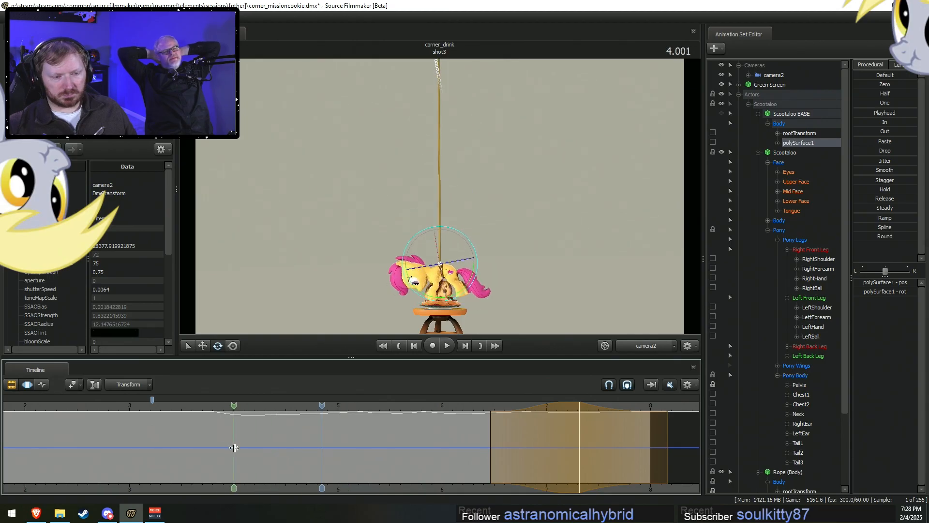
{"action": "left_click", "coordinate": [251, 451]}
{"action": "scroll", "coordinate": [253, 452], "scroll_direction": "up", "scroll_amount": 4}
{"action": "scroll", "coordinate": [261, 454], "scroll_direction": "up", "scroll_amount": 3}
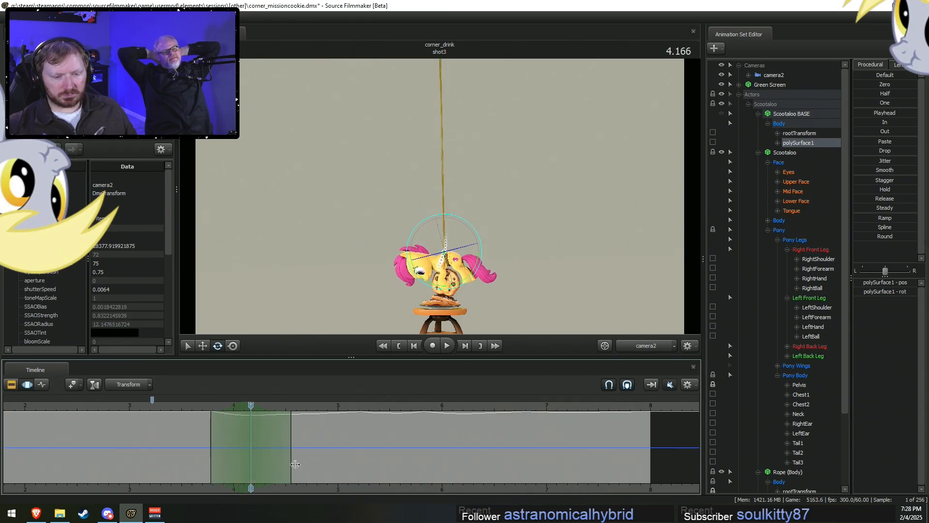
View the pony up close through the Work Camera and rotate RightThigh and LeftThigh together to swing the back legs forward.
{"action": "left_click", "coordinate": [646, 346]}
{"action": "key", "text": "w"}
{"action": "left_click_drag", "start_coordinate": [443, 198], "coordinate": [443, 198]}
{"action": "key", "text": "s"}
{"action": "left_click", "coordinate": [477, 184], "text": "ctrl"}
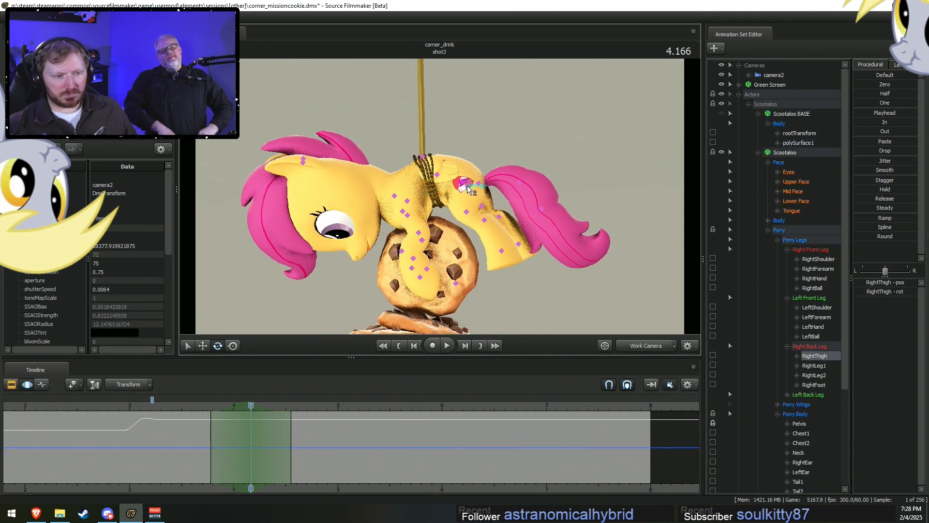
{"action": "left_click", "coordinate": [466, 186], "text": "ctrl+shift"}
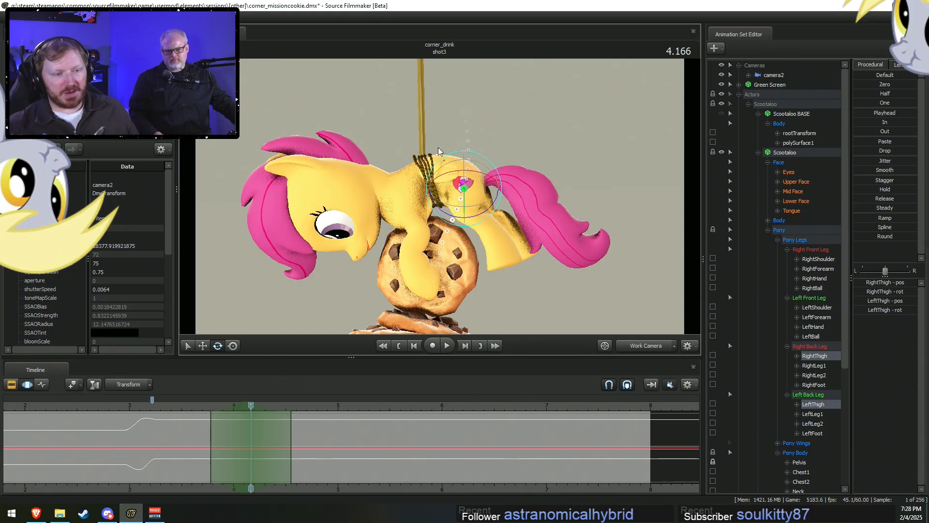
{"action": "left_click_drag", "start_coordinate": [501, 206], "coordinate": [498, 218]}
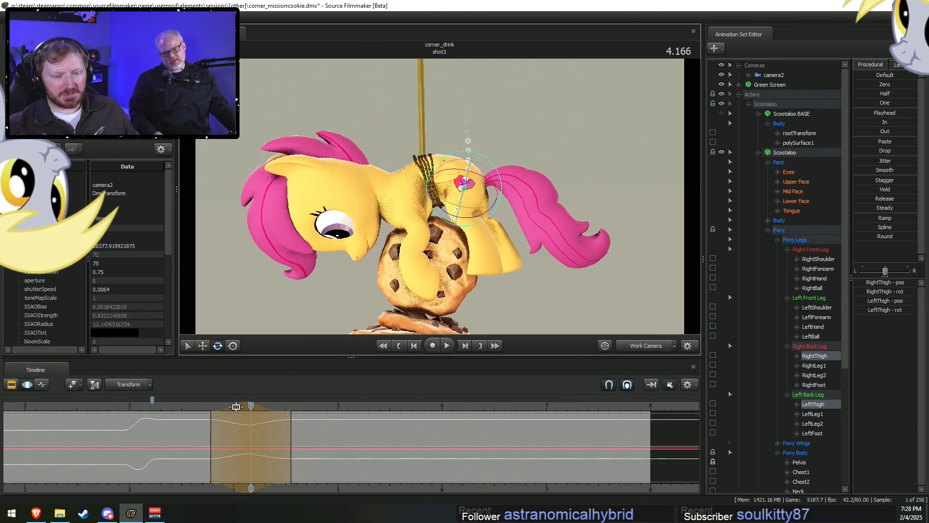
Stretch the thigh edit's time selection to about 3.8 to 5.2 s, peaking at about 4.3 s, while checking the motion.
{"action": "left_click", "coordinate": [203, 407]}
{"action": "key", "text": "space"}
{"action": "key", "text": "space"}
{"action": "mouse_move", "coordinate": [214, 422]}
{"action": "left_mouse_down"}
{"action": "mouse_move", "coordinate": [242, 420]}
{"action": "mouse_move", "coordinate": [196, 417]}
{"action": "mouse_move", "coordinate": [210, 436]}
{"action": "mouse_move", "coordinate": [284, 427]}
{"action": "mouse_move", "coordinate": [356, 439]}
{"action": "left_mouse_up"}
{"action": "key", "text": "shift"}
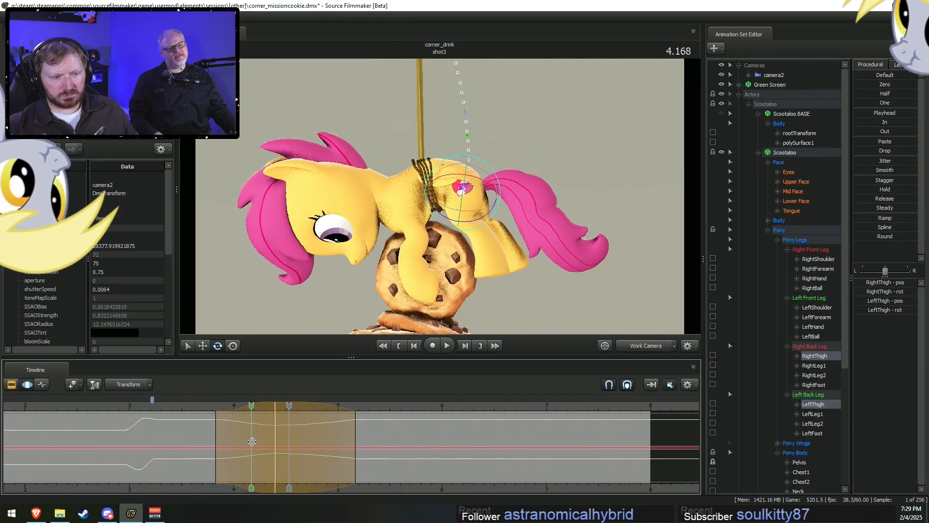
{"action": "left_click_drag", "start_coordinate": [472, 268], "coordinate": [489, 269]}
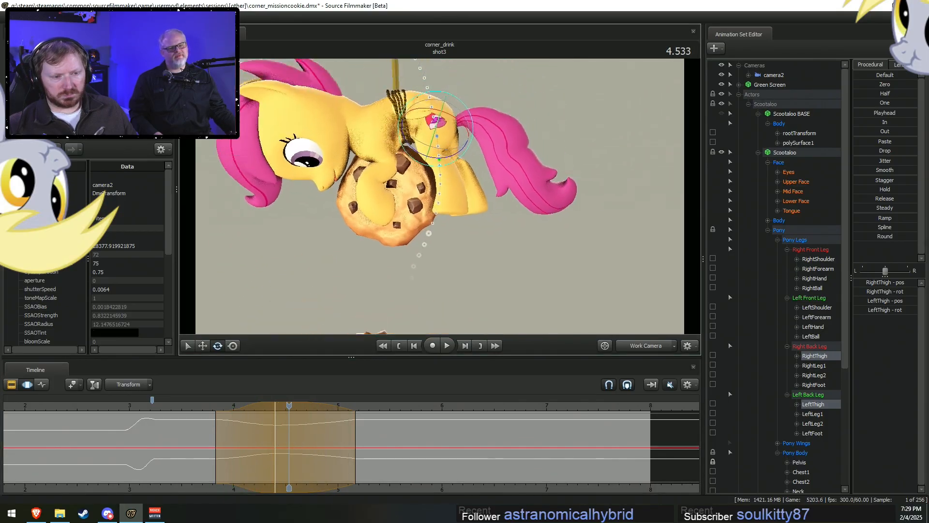
{"action": "key", "text": "shift"}
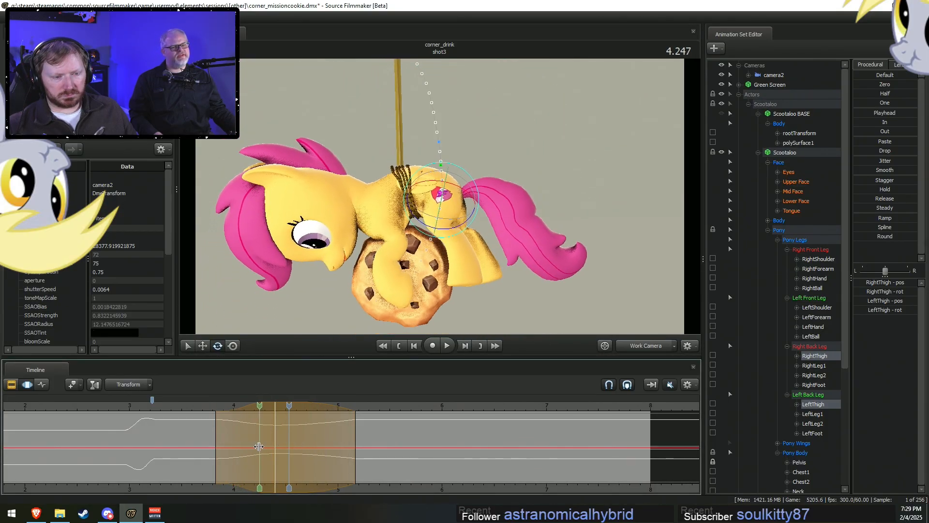
{"action": "left_click_drag", "start_coordinate": [275, 451], "coordinate": [267, 451]}
{"action": "left_click_drag", "start_coordinate": [347, 448], "coordinate": [362, 447]}
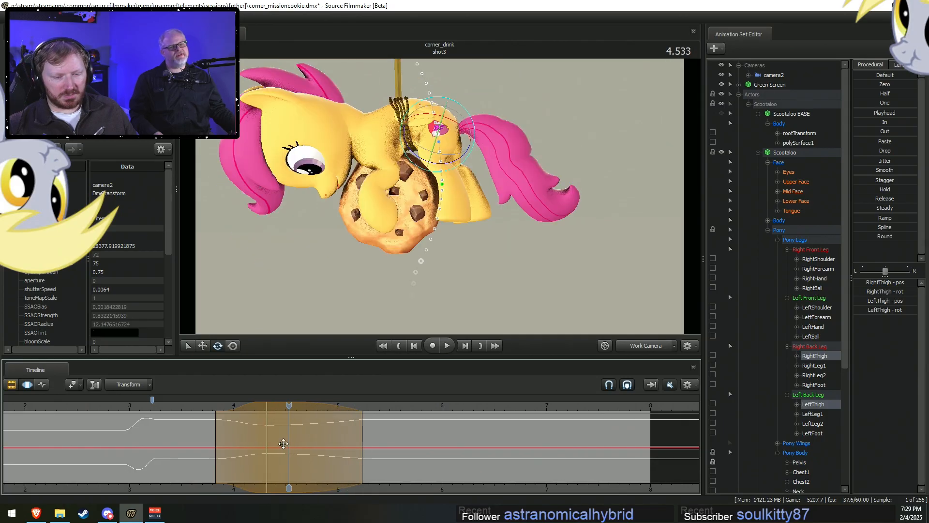
Create a time selection holding from 4.333 s past the end of the shot and nudge the rotation of LeftThigh.
{"action": "key", "text": "shift"}
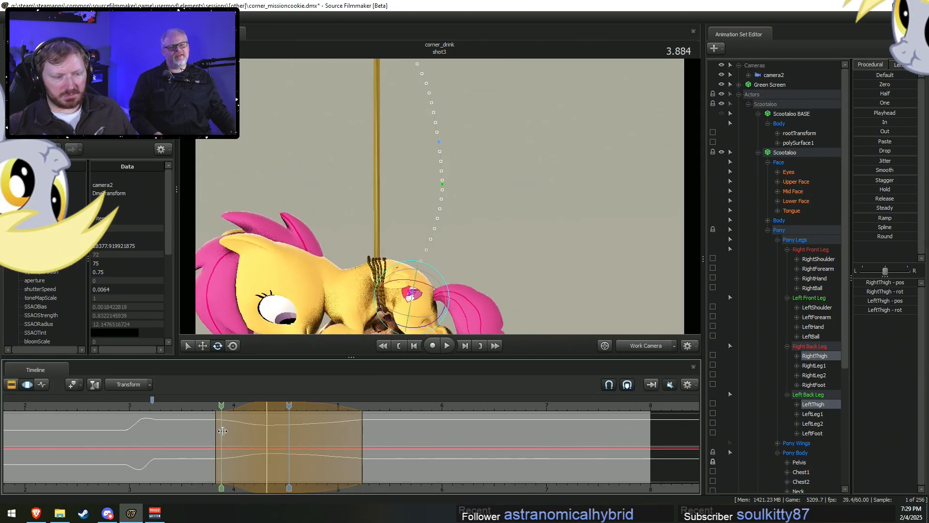
{"action": "left_click_drag", "start_coordinate": [245, 436], "coordinate": [283, 461], "text": "shift"}
{"action": "key", "text": "shift"}
{"action": "left_click", "coordinate": [442, 180]}
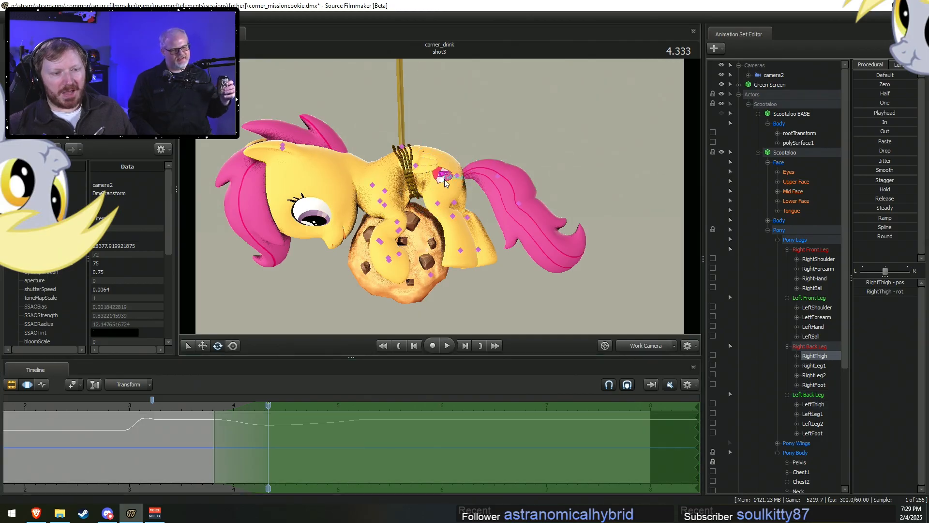
{"action": "left_click", "coordinate": [434, 180]}
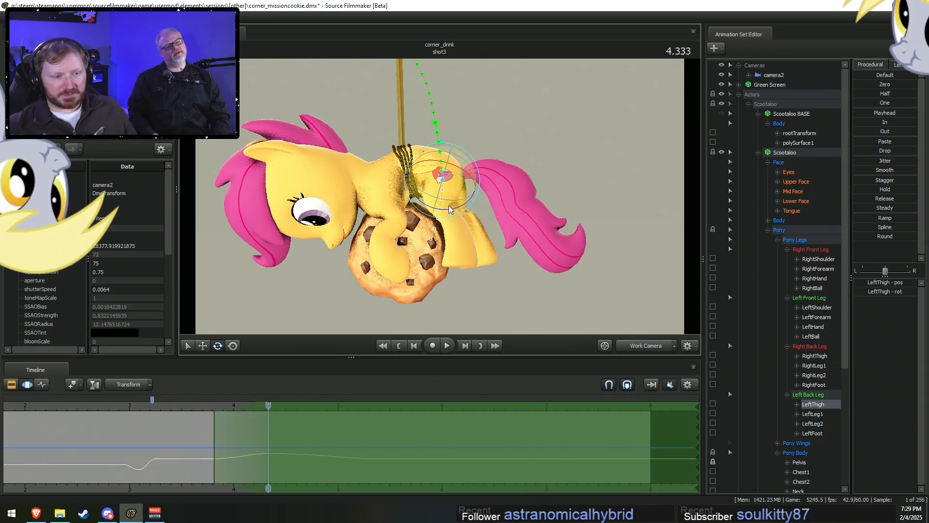
{"action": "left_click", "coordinate": [452, 190]}
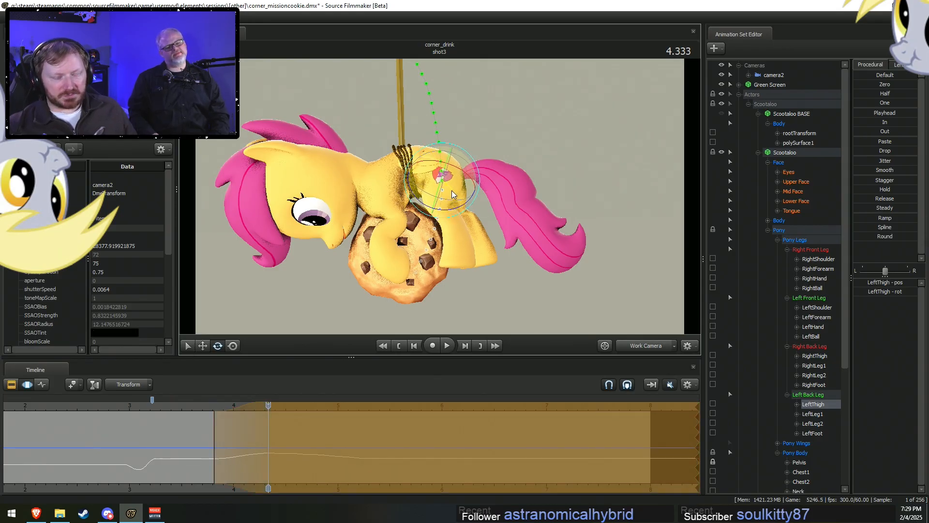
{"action": "left_click", "coordinate": [642, 348]}
{"action": "left_click", "coordinate": [643, 348]}
{"action": "left_click_drag", "start_coordinate": [532, 317], "coordinate": [423, 242]}
{"action": "key", "text": "F2"}
{"action": "key", "text": "F3"}
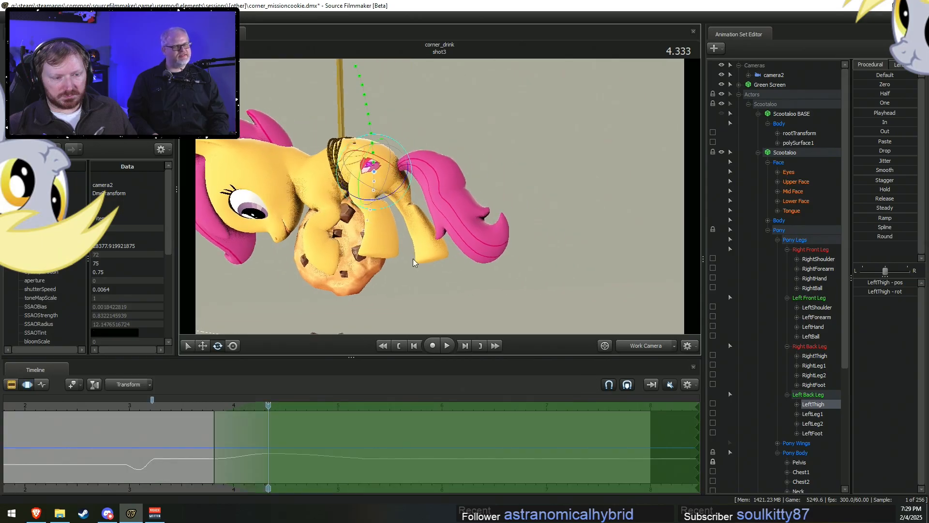
Apply the pose at 1.466 s to both back legs from 4.333 s onward with the Playhead preset, and check it through camera2.
{"action": "scroll", "coordinate": [223, 410], "scroll_direction": "down", "scroll_amount": 5}
{"action": "left_click", "coordinate": [178, 408]}
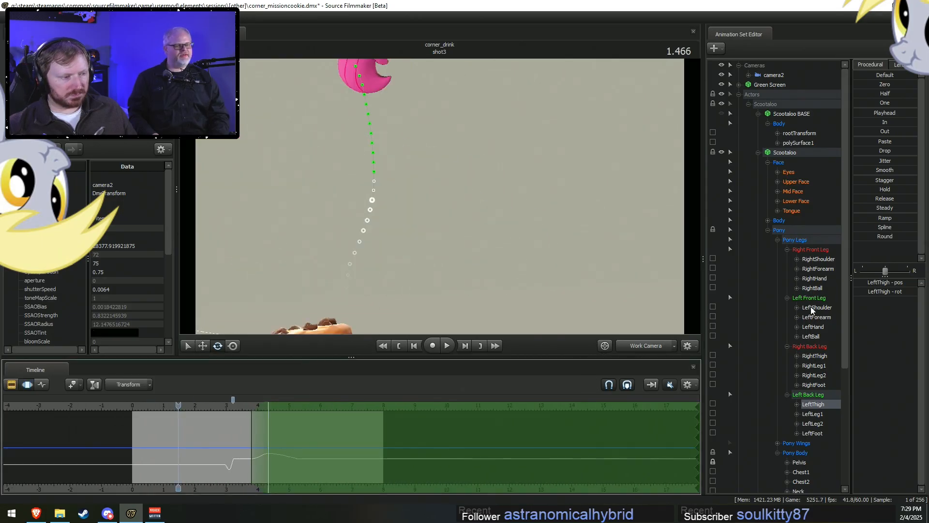
{"action": "left_click", "coordinate": [817, 250]}
{"action": "left_click", "coordinate": [821, 395], "text": "ctrl"}
{"action": "left_click", "coordinate": [821, 347], "text": "ctrl"}
{"action": "left_click", "coordinate": [823, 299], "text": "ctrl"}
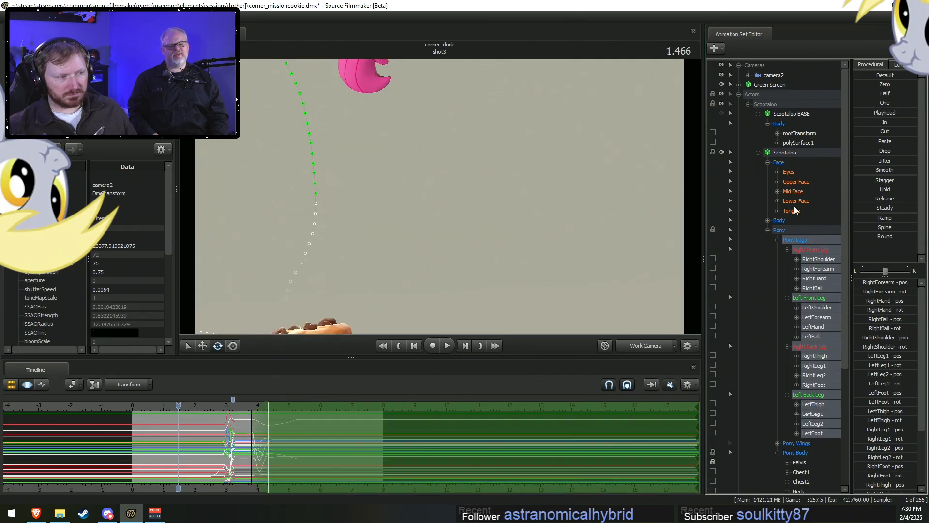
{"action": "left_click", "coordinate": [810, 347]}
{"action": "left_click", "coordinate": [808, 394], "text": "ctrl"}
{"action": "left_click", "coordinate": [861, 112]}
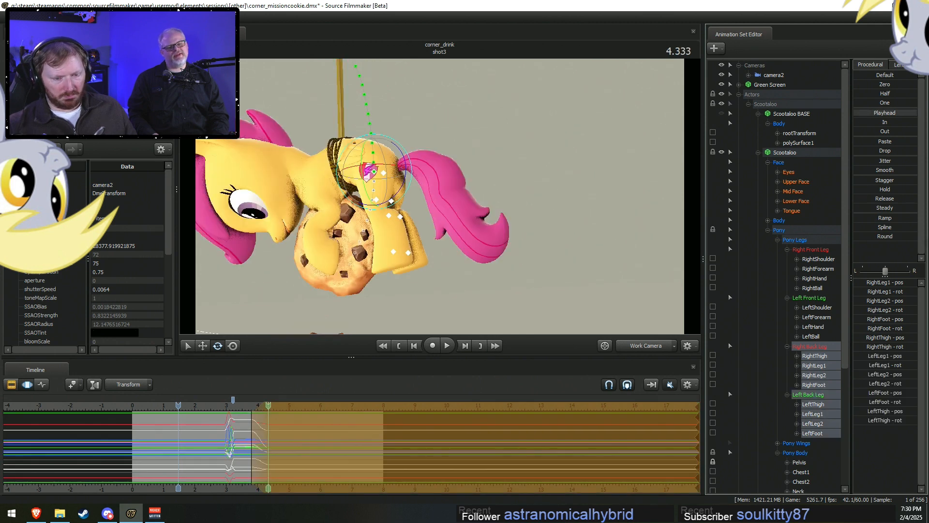
{"action": "left_click", "coordinate": [648, 346]}
{"action": "left_click", "coordinate": [245, 406]}
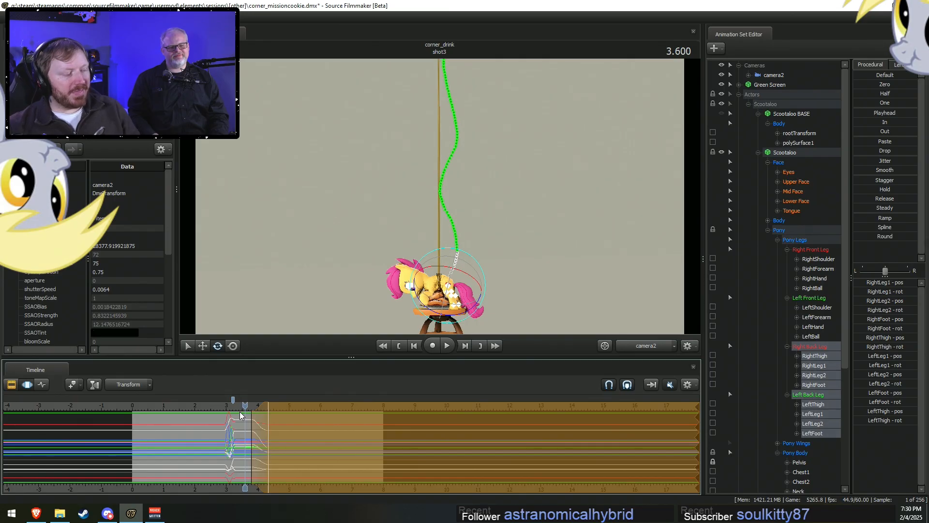
Switch to the Brave browser and search the web for "austreaoh printed copy".
{"action": "left_click", "coordinate": [36, 513]}
{"action": "left_click", "coordinate": [478, 27]}
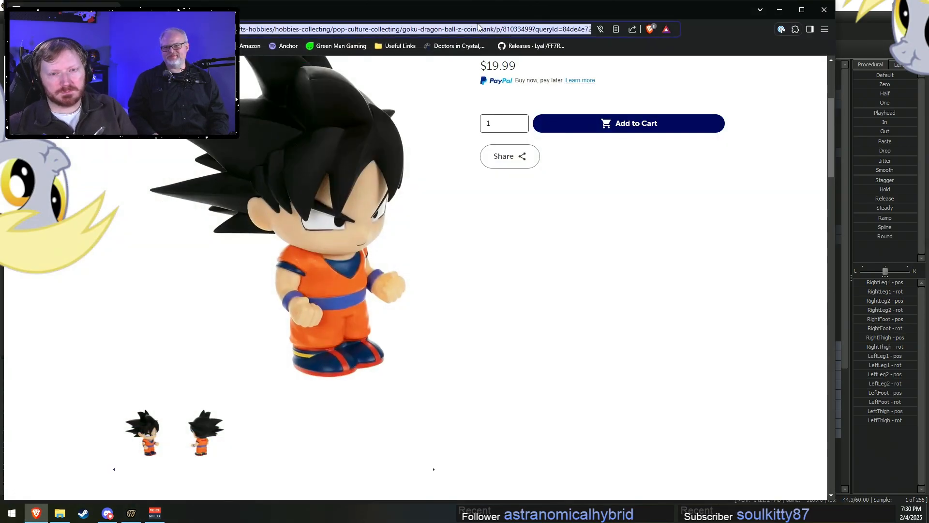
{"action": "key", "text": "BackSpace"}
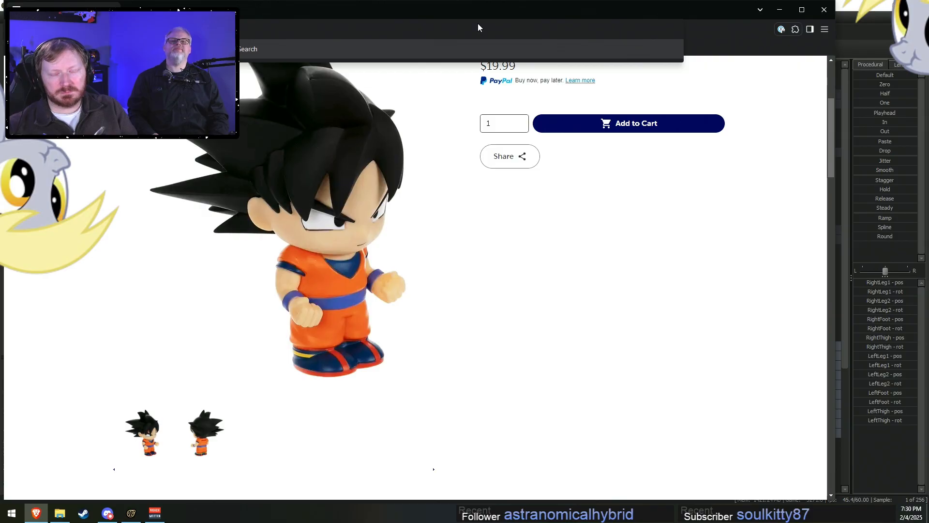
{"action": "key", "text": "Escape"}
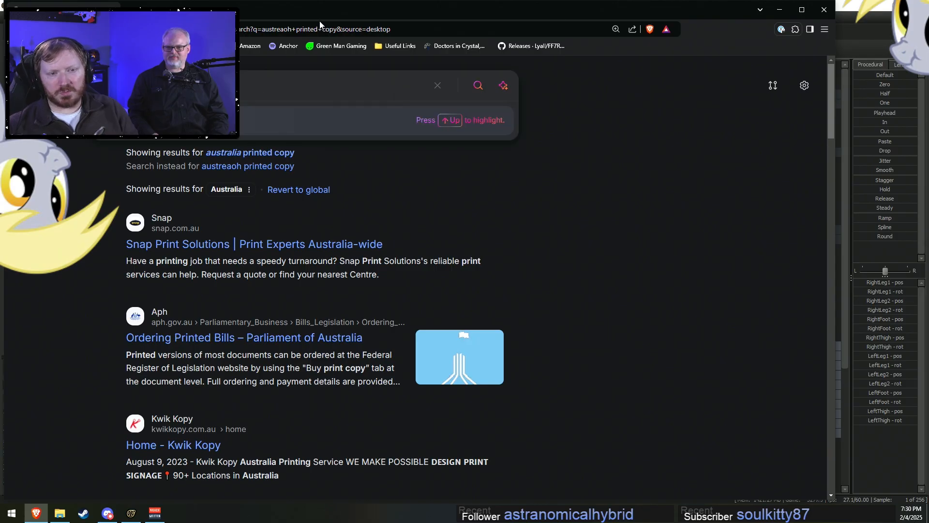
Search google.com for "austreaoh printed copy" and open the Fimfiction thread "I edited and made prints of the whole series.".
{"action": "left_click", "coordinate": [331, 29]}
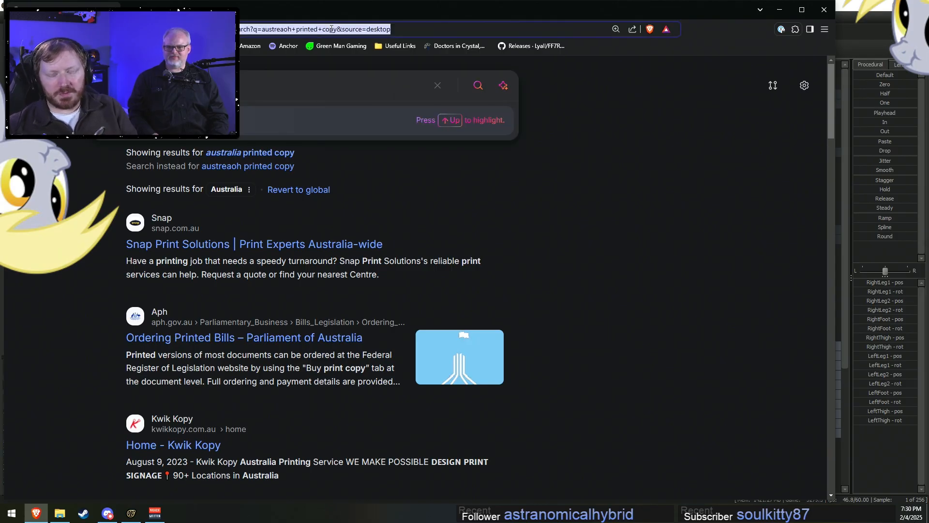
{"action": "type", "text": "google.com"}
{"action": "key", "text": "Return"}
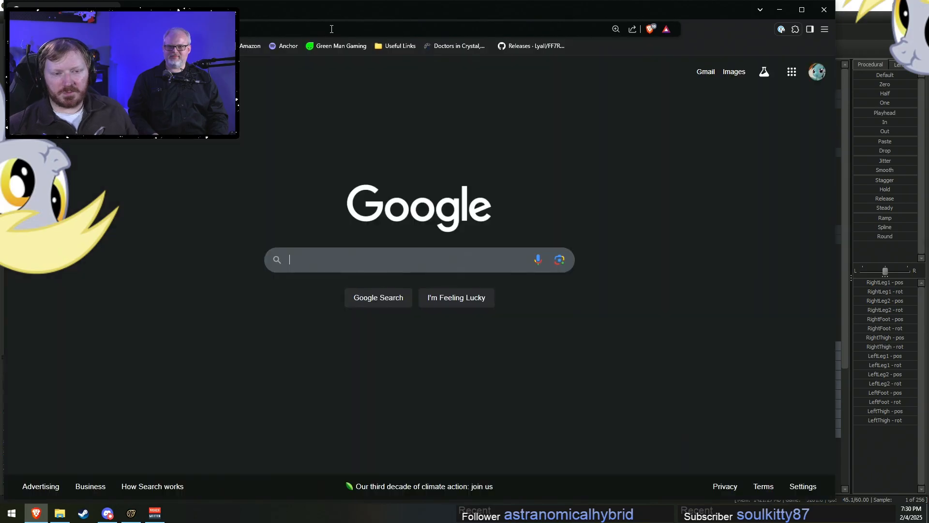
{"action": "type", "text": "austreaoh printed copy"}
{"action": "key", "text": "Return"}
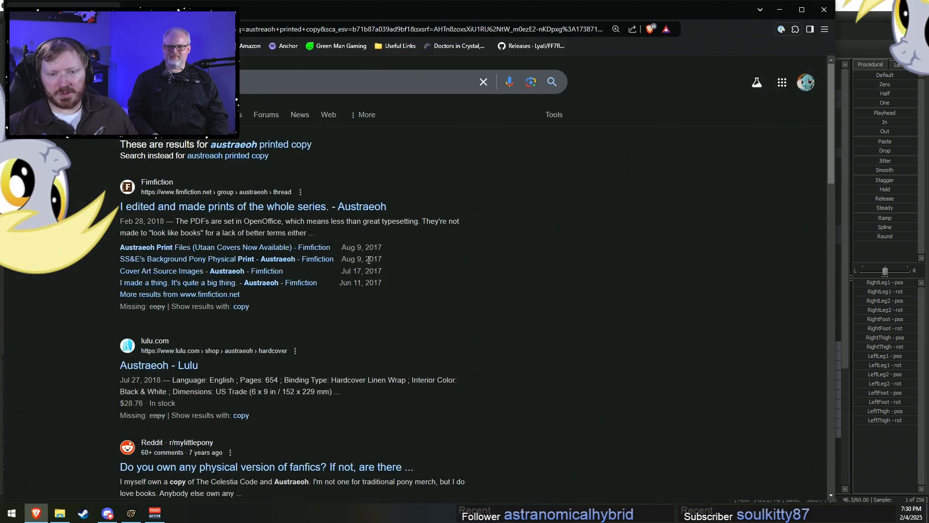
{"action": "left_click", "coordinate": [300, 208]}
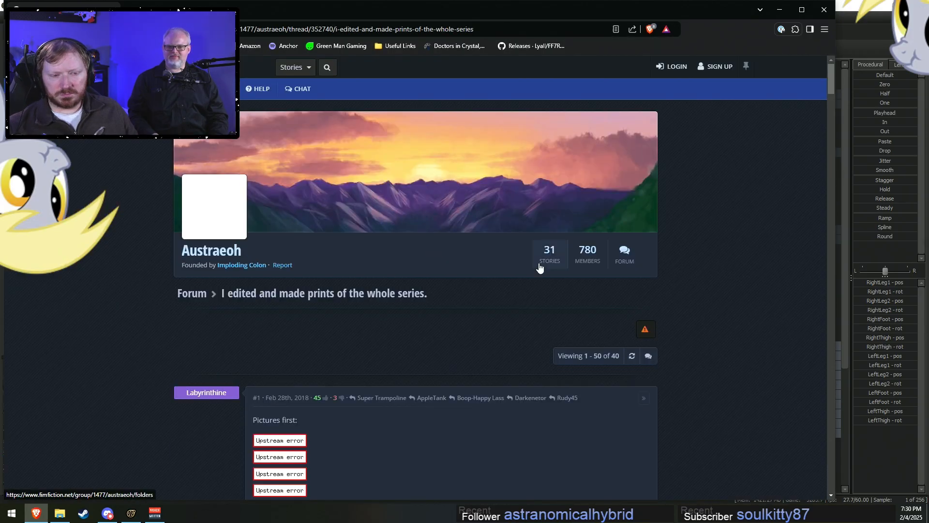
Read the thread's opening post about the edited prints and try to open its first picture.
{"action": "scroll", "coordinate": [634, 329], "scroll_direction": "down", "scroll_amount": 5}
{"action": "scroll", "coordinate": [399, 268], "scroll_direction": "down", "scroll_amount": 20}
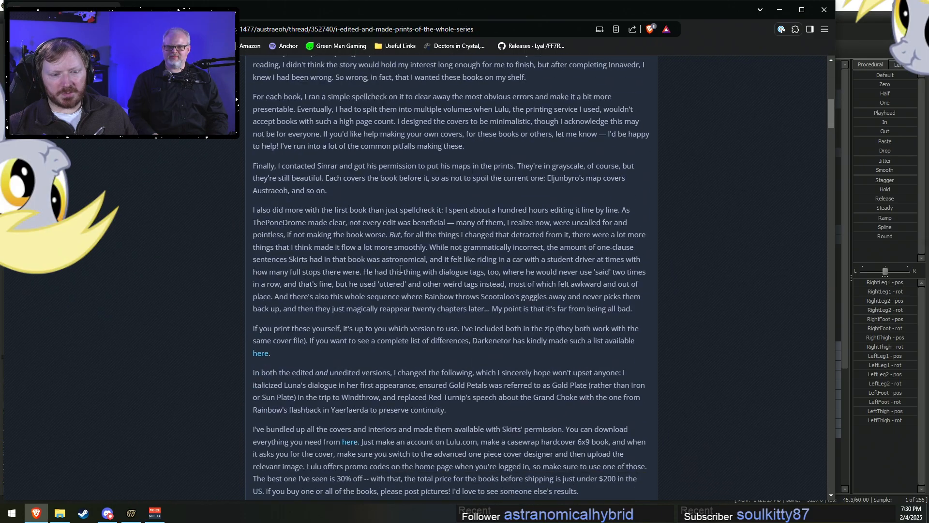
{"action": "scroll", "coordinate": [426, 274], "scroll_direction": "down", "scroll_amount": 10}
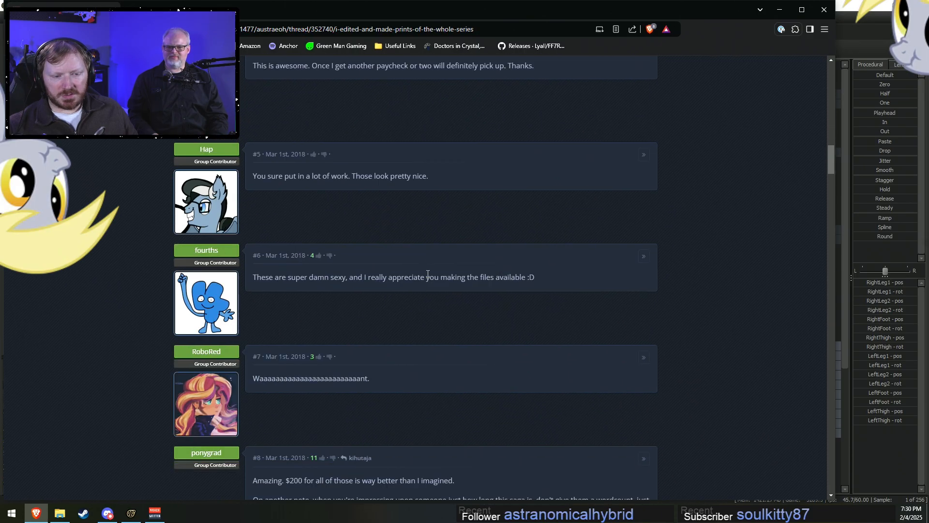
{"action": "scroll", "coordinate": [431, 272], "scroll_direction": "up", "scroll_amount": 20}
{"action": "scroll", "coordinate": [440, 285], "scroll_direction": "down", "scroll_amount": 4}
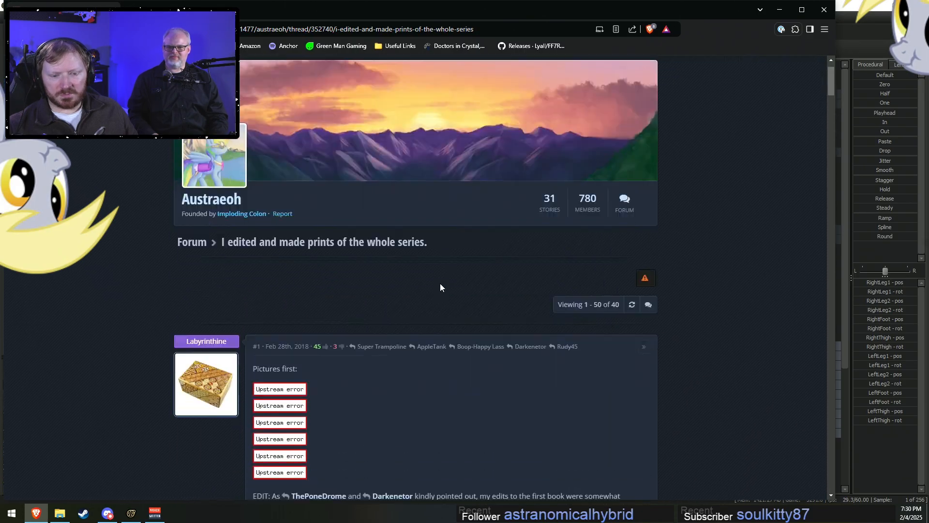
{"action": "scroll", "coordinate": [439, 285], "scroll_direction": "down", "scroll_amount": 3}
{"action": "scroll", "coordinate": [439, 285], "scroll_direction": "down", "scroll_amount": 1}
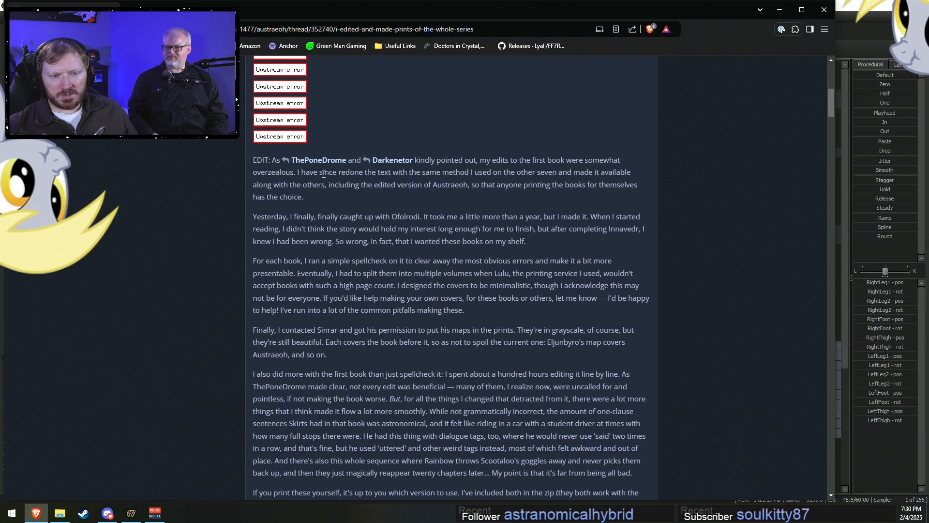
{"action": "scroll", "coordinate": [304, 130], "scroll_direction": "up", "scroll_amount": 3}
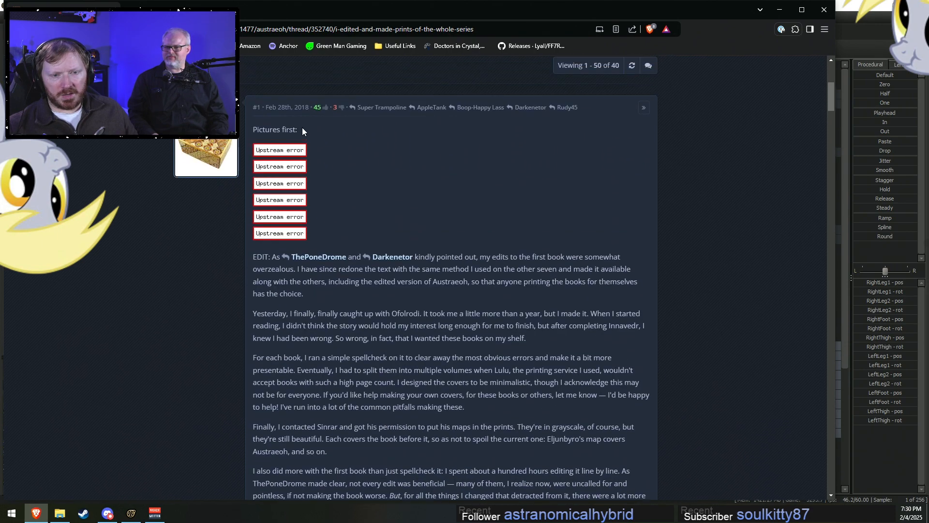
{"action": "left_click", "coordinate": [287, 152]}
{"action": "left_click", "coordinate": [515, 243]}
Look through the replies further down the thread for pictures and notes on the printed books.
{"action": "scroll", "coordinate": [490, 265], "scroll_direction": "down", "scroll_amount": 15}
{"action": "scroll", "coordinate": [489, 266], "scroll_direction": "down", "scroll_amount": 20}
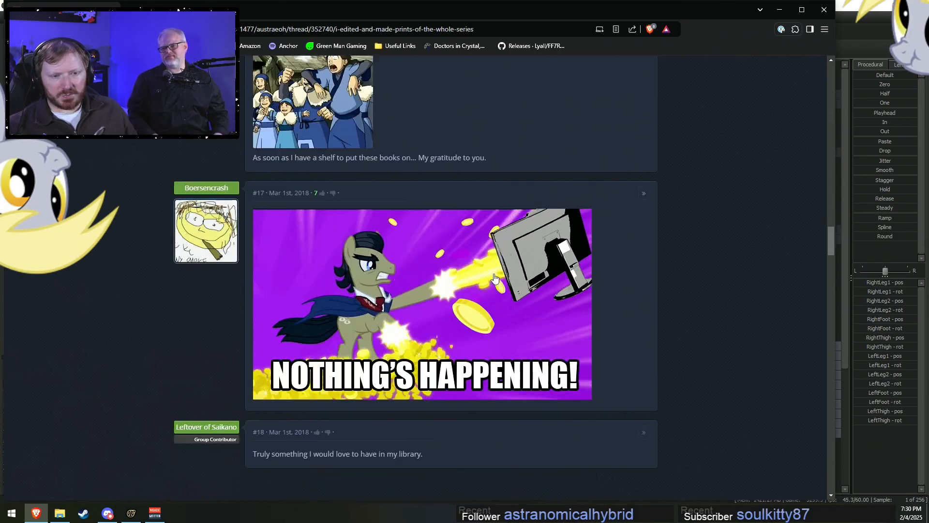
{"action": "scroll", "coordinate": [504, 283], "scroll_direction": "down", "scroll_amount": 5}
{"action": "scroll", "coordinate": [528, 295], "scroll_direction": "up", "scroll_amount": 8}
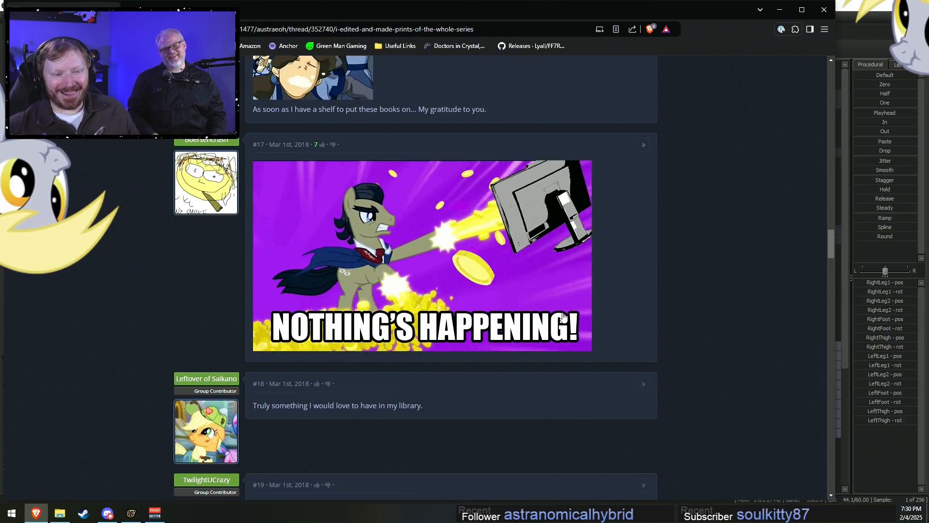
{"action": "scroll", "coordinate": [444, 359], "scroll_direction": "down", "scroll_amount": 12}
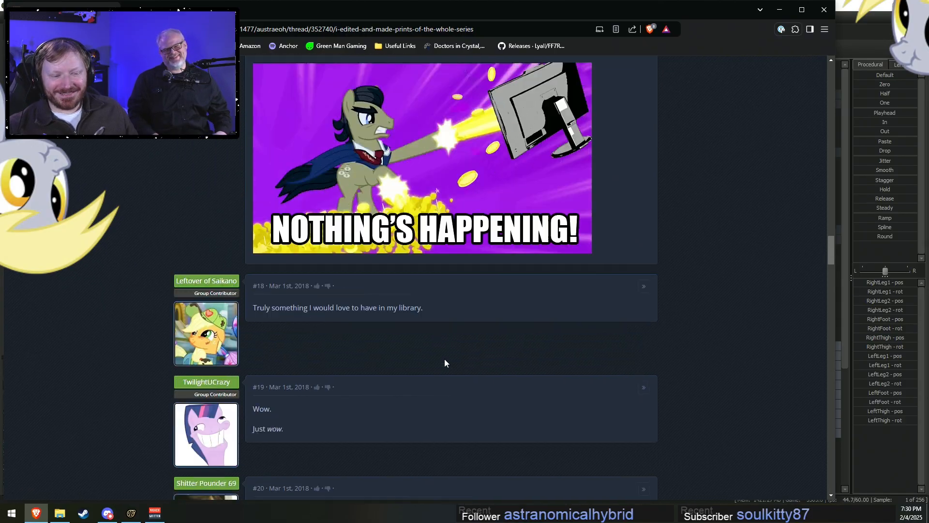
{"action": "scroll", "coordinate": [449, 332], "scroll_direction": "up", "scroll_amount": 10}
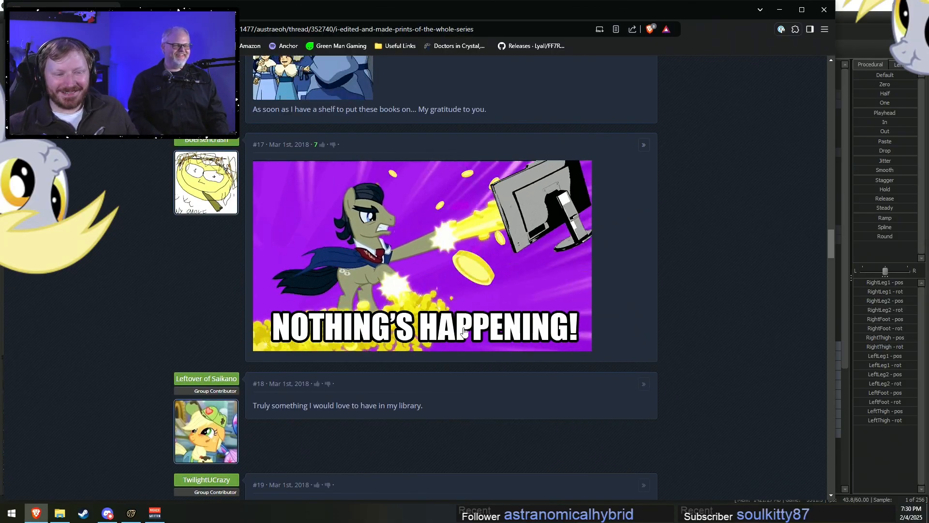
{"action": "scroll", "coordinate": [485, 334], "scroll_direction": "down", "scroll_amount": 20}
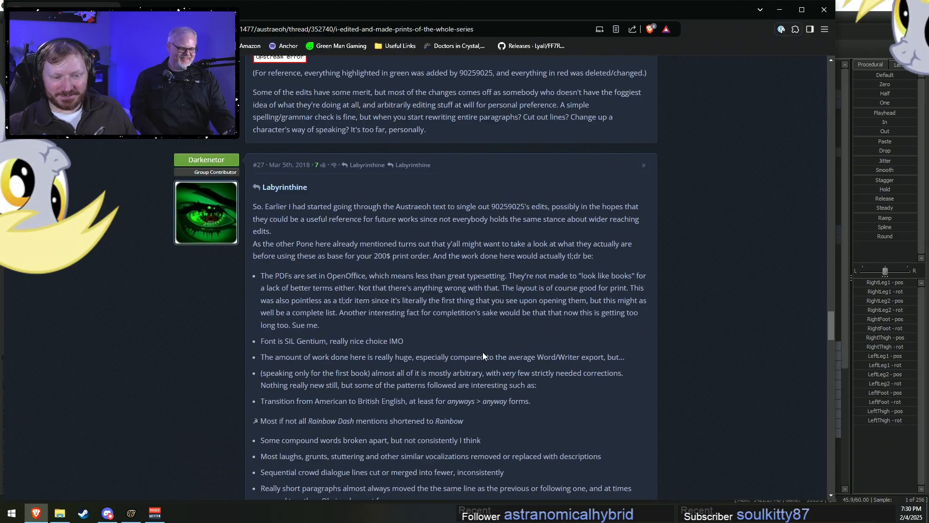
{"action": "scroll", "coordinate": [483, 352], "scroll_direction": "down", "scroll_amount": 20}
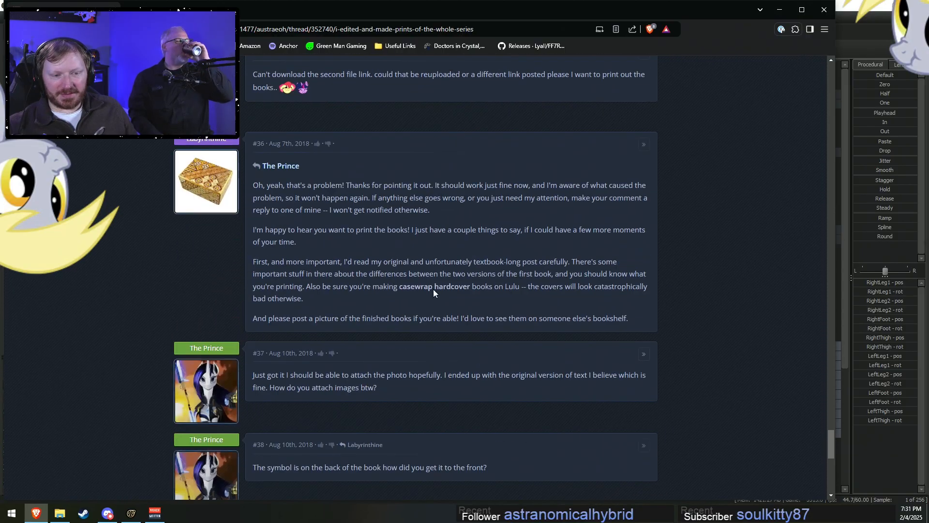
Return to the search results, show image results and preview the Reddit photo of the Stardust and Austraeoh books.
{"action": "key", "text": "alt+Left"}
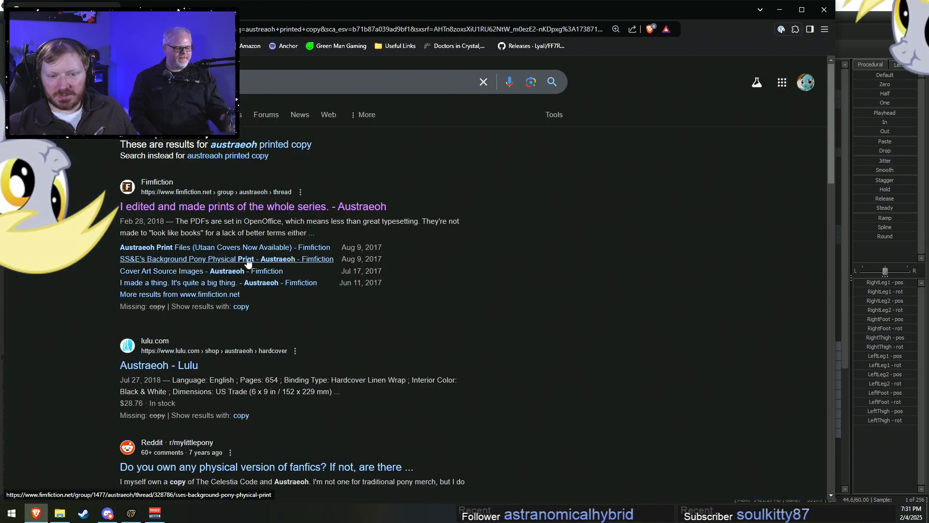
{"action": "left_click", "coordinate": [153, 115]}
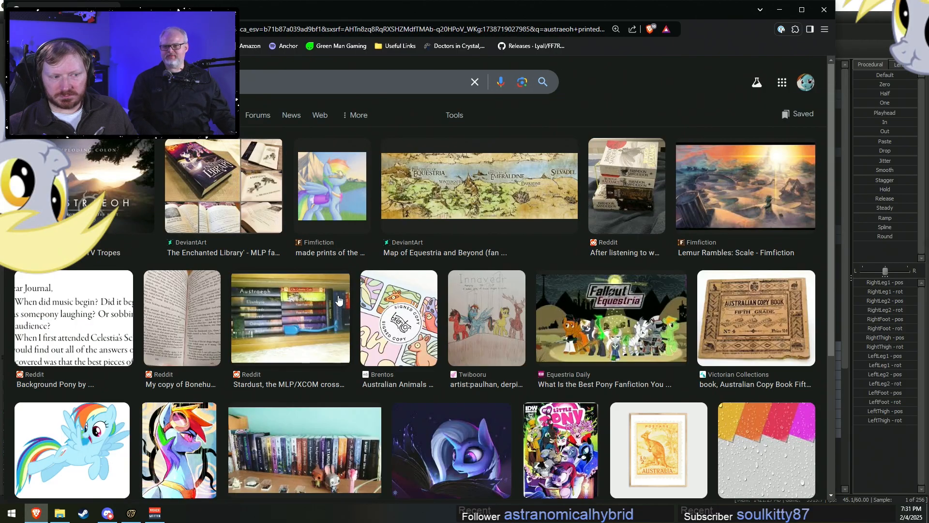
{"action": "left_click", "coordinate": [281, 317]}
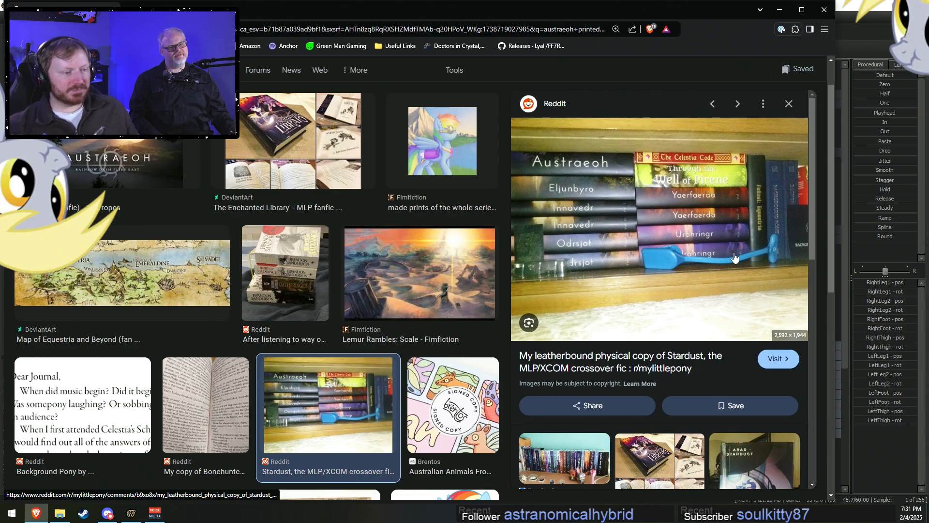
{"action": "scroll", "coordinate": [688, 340], "scroll_direction": "down", "scroll_amount": 2}
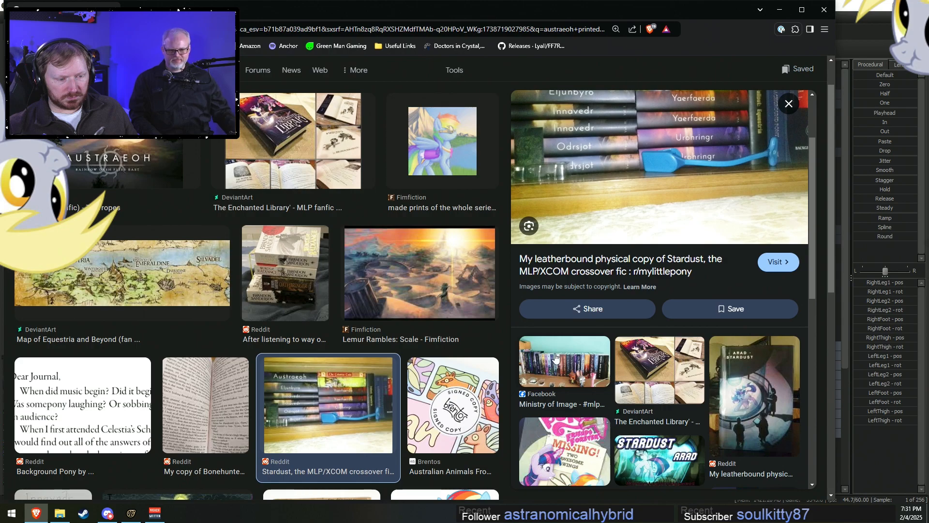
Preview the related Ministry of Image bookshelf photo, view the Reddit book photo again and close the preview.
{"action": "left_click", "coordinate": [559, 352]}
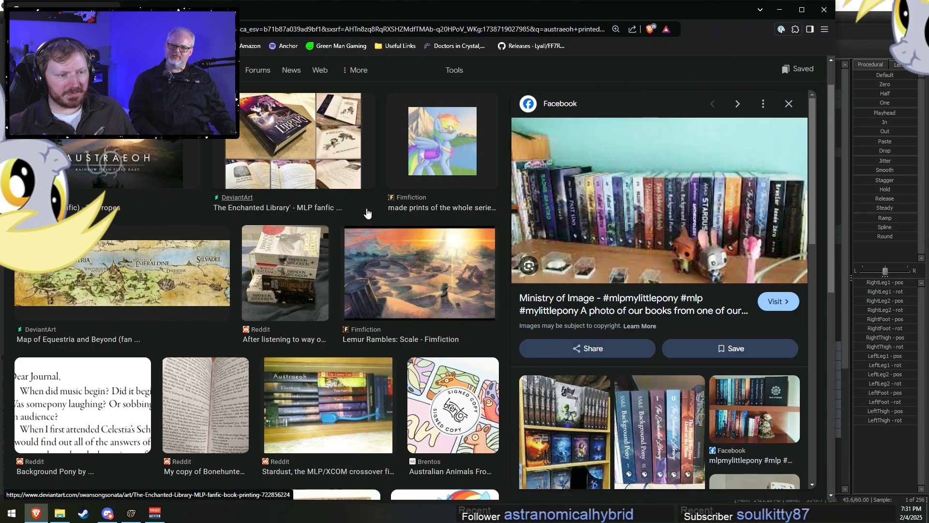
{"action": "scroll", "coordinate": [339, 218], "scroll_direction": "up", "scroll_amount": 1}
{"action": "scroll", "coordinate": [322, 230], "scroll_direction": "down", "scroll_amount": 6}
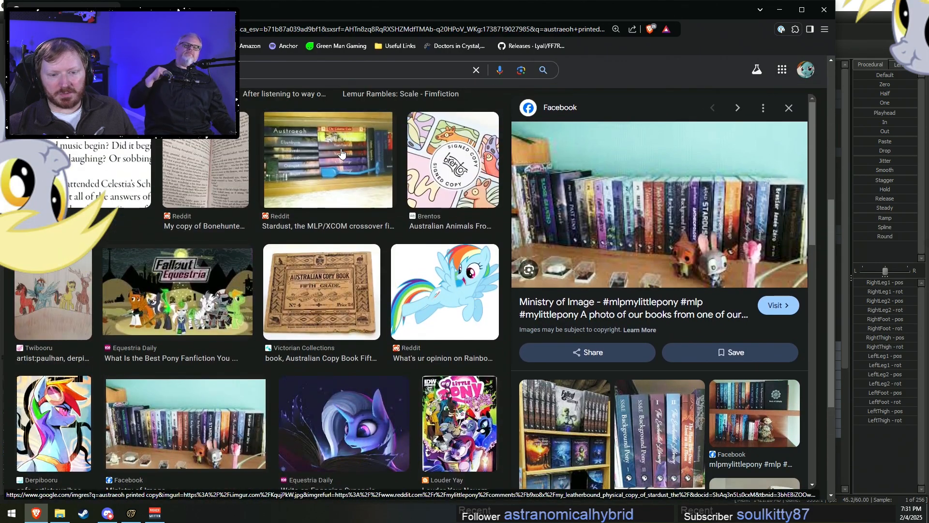
{"action": "left_click", "coordinate": [342, 153]}
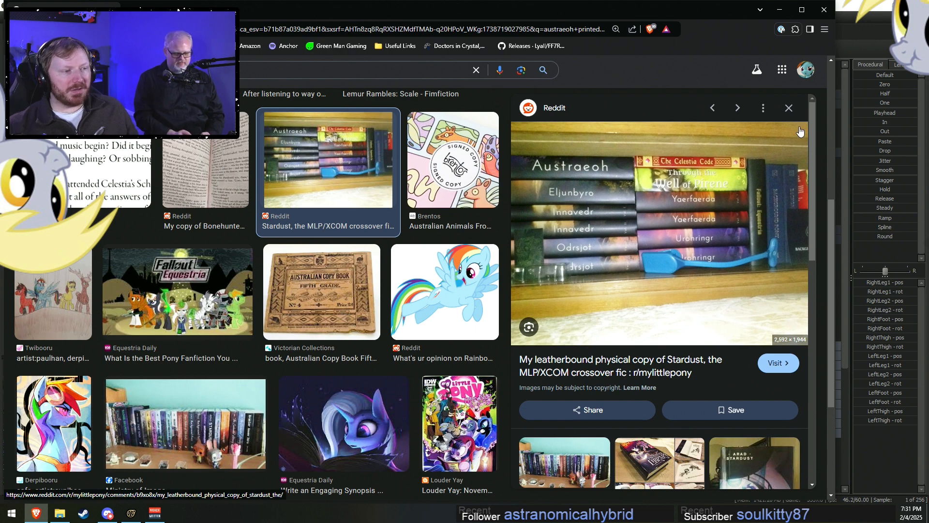
{"action": "left_click", "coordinate": [789, 107]}
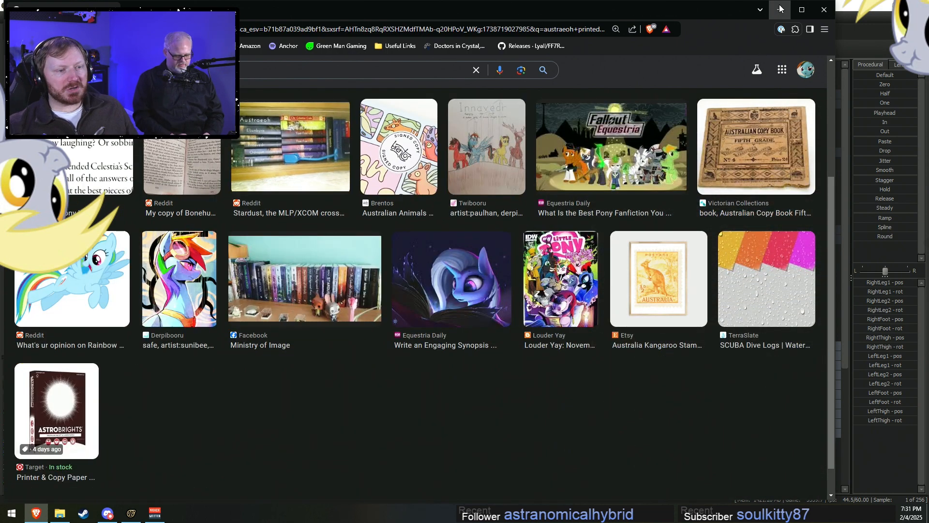
Switch back to Source Filmmaker and play shot3 through camera2 around the moment Scootaloo leaves the stool.
{"action": "left_click", "coordinate": [779, 9]}
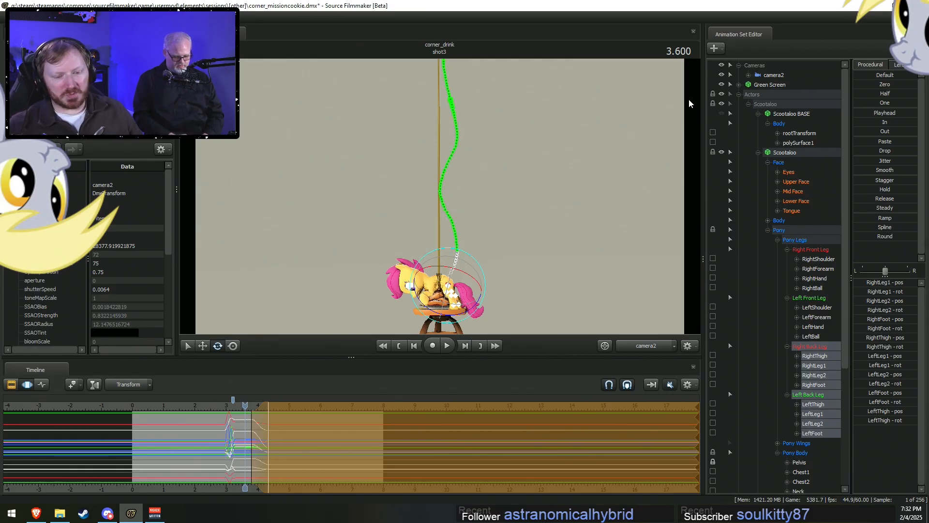
{"action": "scroll", "coordinate": [288, 485], "scroll_direction": "up", "scroll_amount": 5}
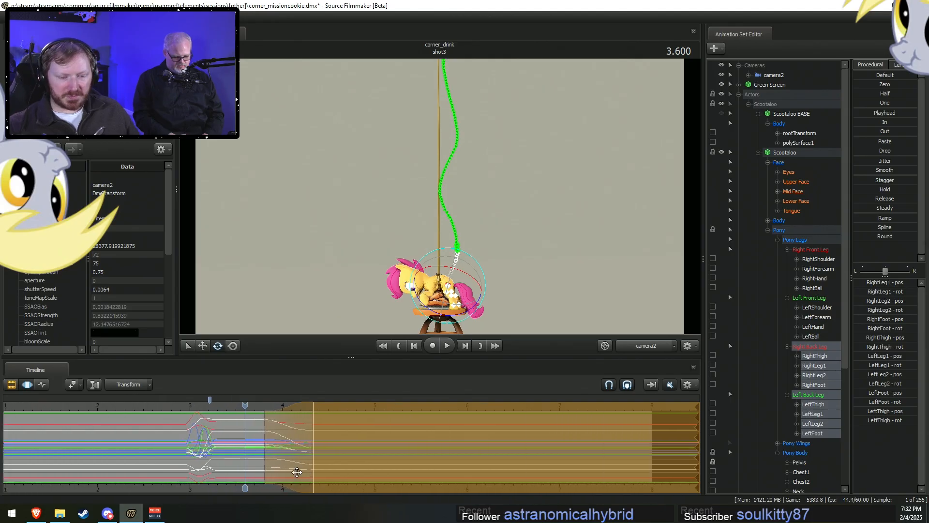
{"action": "left_click_drag", "start_coordinate": [251, 407], "coordinate": [241, 408]}
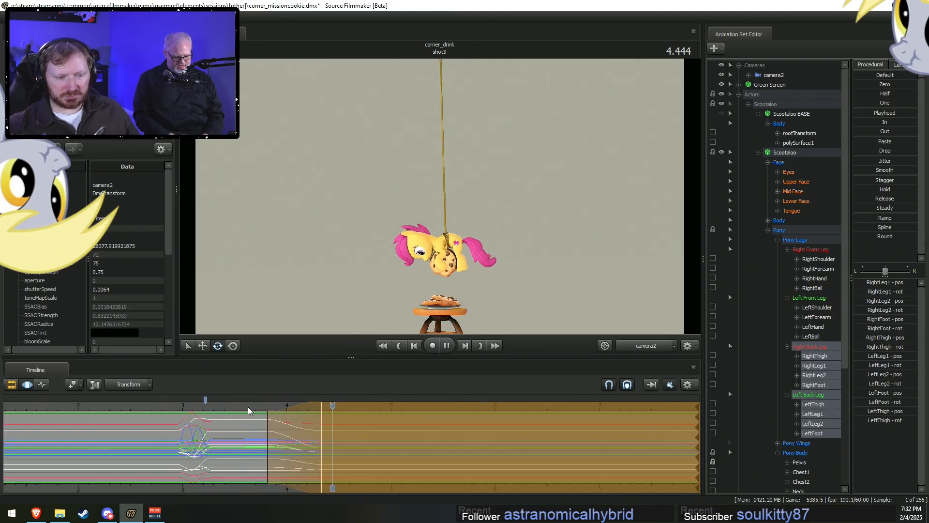
{"action": "key", "text": "space"}
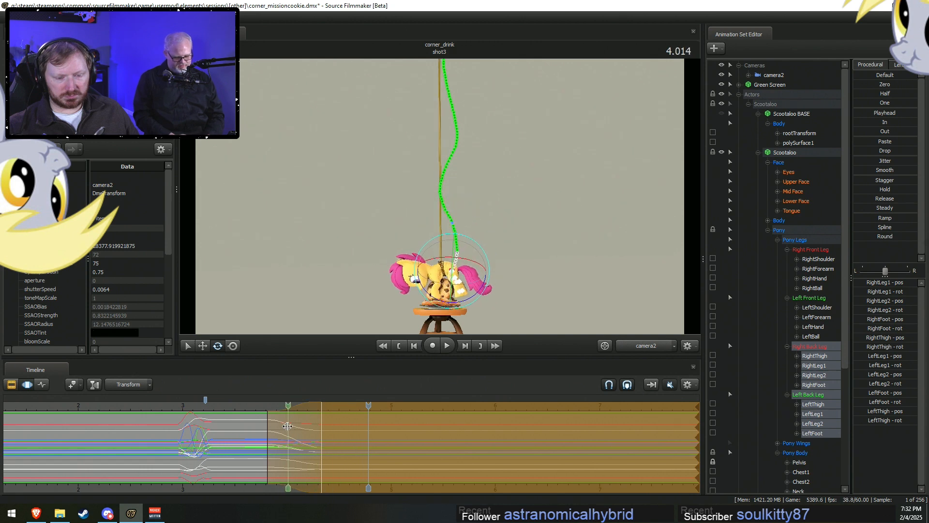
Switch to the Work Camera with Scootaloo in close view and make a time selection from about 3.9 to 5 s around 4.216 s.
{"action": "left_click_drag", "start_coordinate": [281, 438], "coordinate": [306, 451]}
{"action": "left_click", "coordinate": [644, 345]}
{"action": "left_click_drag", "start_coordinate": [440, 196], "coordinate": [418, 219]}
{"action": "key", "text": "w"}
{"action": "key", "text": "s"}
{"action": "mouse_move", "coordinate": [226, 446]}
{"action": "left_mouse_down"}
{"action": "mouse_move", "coordinate": [302, 439]}
{"action": "mouse_move", "coordinate": [291, 438]}
{"action": "mouse_move", "coordinate": [312, 443]}
{"action": "mouse_move", "coordinate": [293, 457]}
{"action": "mouse_move", "coordinate": [390, 454]}
{"action": "left_mouse_up"}
{"action": "left_click", "coordinate": [310, 451], "text": "shift"}
{"action": "scroll", "coordinate": [310, 451], "scroll_direction": "up", "scroll_amount": 5, "text": "shift"}
{"action": "scroll", "coordinate": [310, 451], "scroll_direction": "up", "scroll_amount": 3, "text": "shift"}
{"action": "left_click_drag", "start_coordinate": [442, 119], "coordinate": [436, 105]}
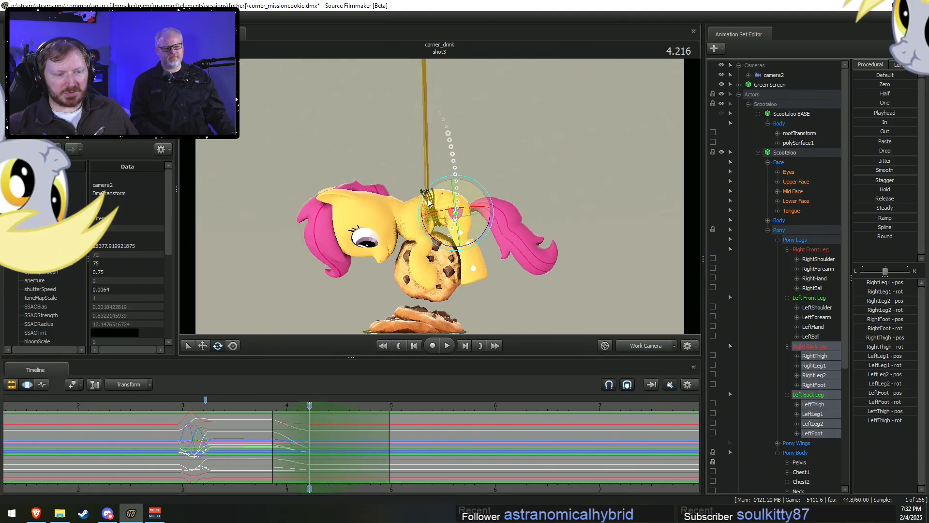
Select RightThigh and LeftThigh together and rotate both thighs slightly at 4.216 s.
{"action": "left_click", "coordinate": [454, 210]}
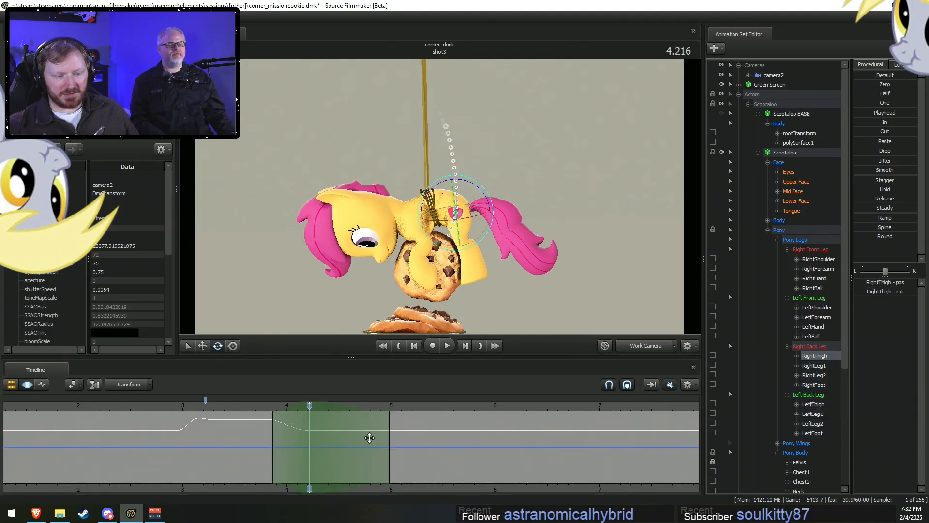
{"action": "left_click", "coordinate": [454, 212], "text": "ctrl"}
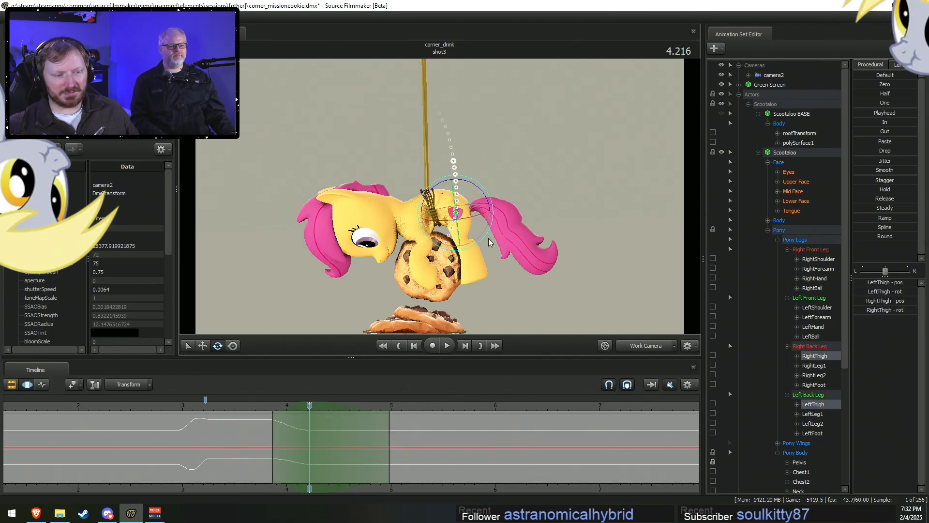
{"action": "right_click", "coordinate": [489, 229]}
{"action": "left_click", "coordinate": [477, 229]}
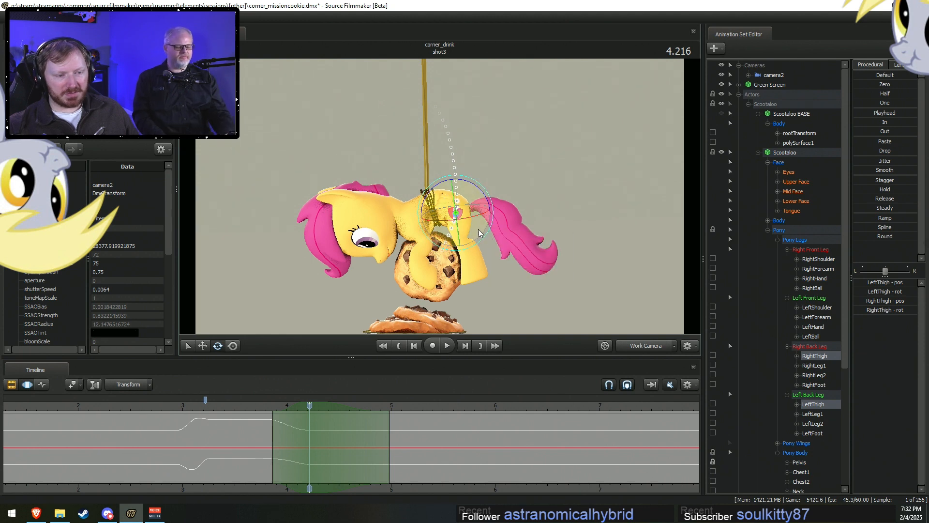
{"action": "right_click", "coordinate": [486, 232]}
{"action": "left_click", "coordinate": [439, 196]}
{"action": "left_click_drag", "start_coordinate": [494, 210], "coordinate": [496, 215]}
Bend the lower back legs at 4.216 s by rotating the Leg1 and Leg2 bones on both sides.
{"action": "left_click", "coordinate": [456, 236]}
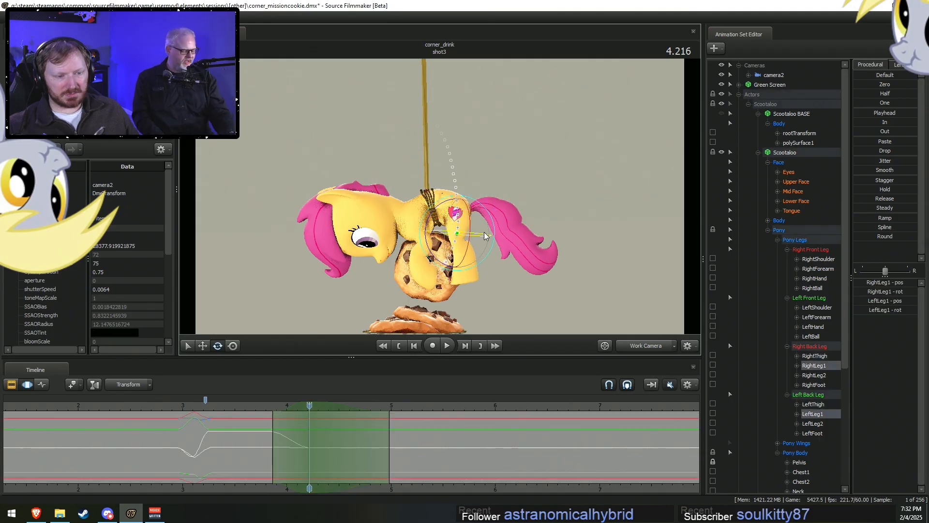
{"action": "left_click_drag", "start_coordinate": [499, 214], "coordinate": [494, 261]}
{"action": "left_click", "coordinate": [470, 237], "text": "ctrl"}
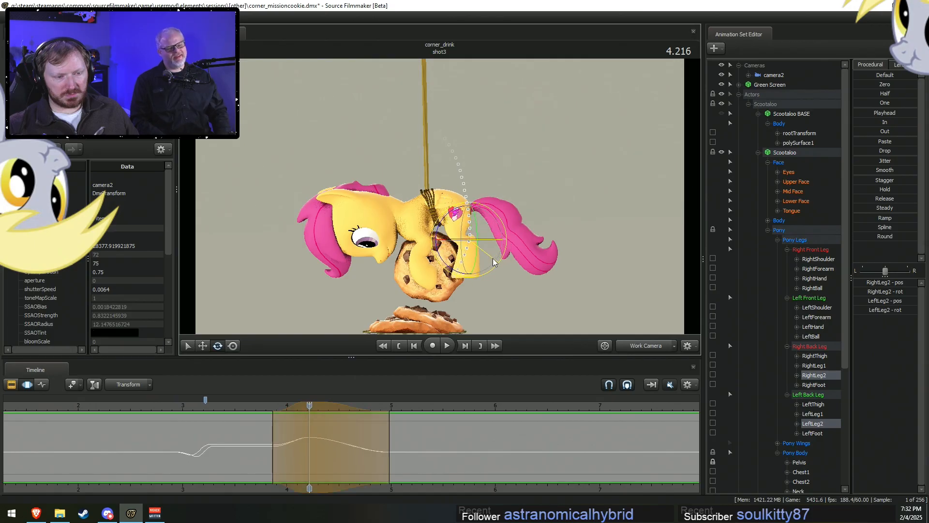
Make a time selection from about 4.5 to 5.75 s and try to rotate RightLeg2 and LeftLeg2 at 5.050 s.
{"action": "left_click_drag", "start_coordinate": [274, 441], "coordinate": [470, 443]}
{"action": "left_click_drag", "start_coordinate": [452, 233], "coordinate": [452, 231]}
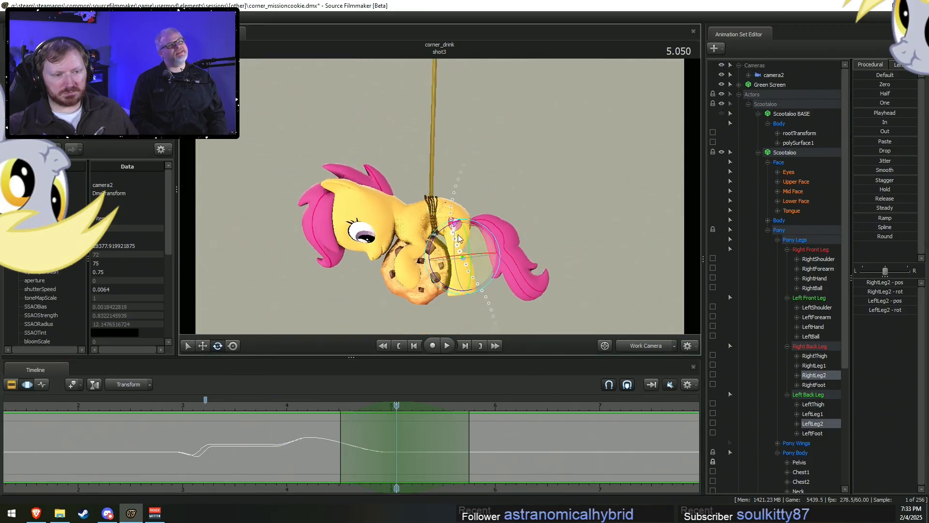
{"action": "left_click_drag", "start_coordinate": [495, 270], "coordinate": [501, 270]}
{"action": "key", "text": "ctrl+z"}
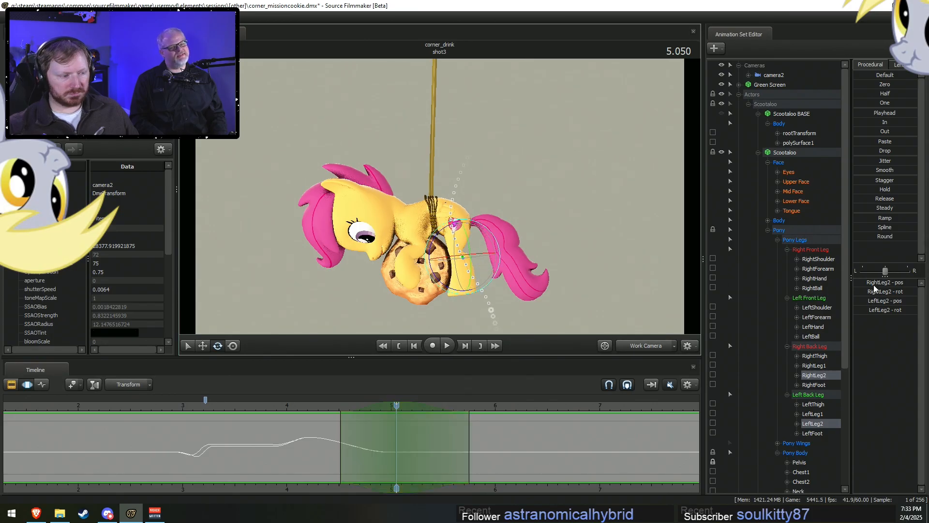
Select all bones of both back legs and try to rotate them together at 5.050 s.
{"action": "left_click", "coordinate": [819, 346]}
{"action": "left_click", "coordinate": [810, 397], "text": "ctrl"}
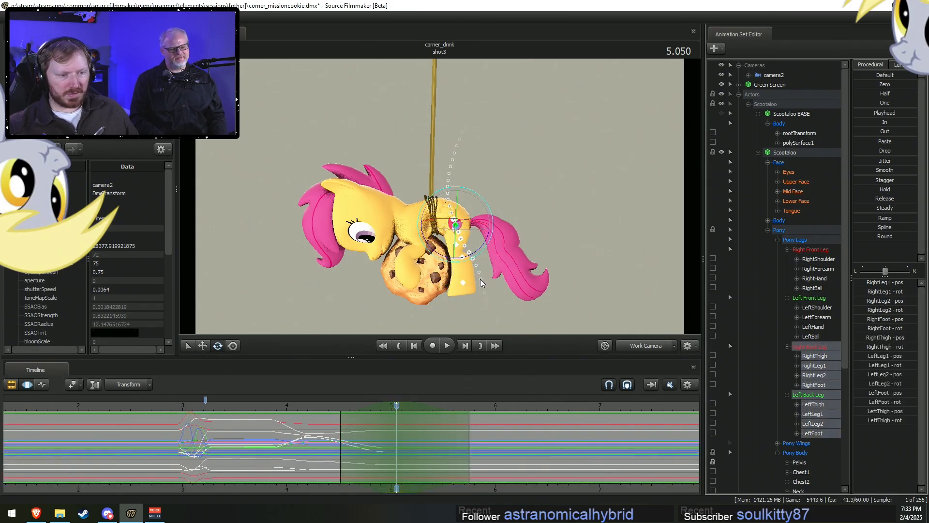
{"action": "left_click_drag", "start_coordinate": [480, 254], "coordinate": [487, 258]}
{"action": "key", "text": "ctrl+z"}
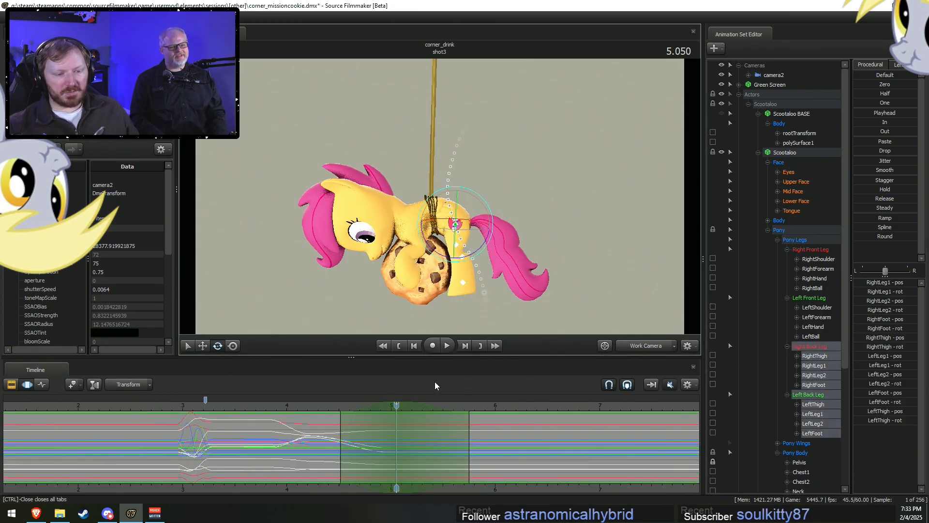
Extend the time selection from 4.250 s past the shot's end and try the Playhead preset on both back legs.
{"action": "left_click_drag", "start_coordinate": [328, 444], "coordinate": [244, 444]}
{"action": "left_click_drag", "start_coordinate": [244, 445], "coordinate": [922, 416], "text": "shift"}
{"action": "left_click_drag", "start_coordinate": [864, 113], "coordinate": [882, 114]}
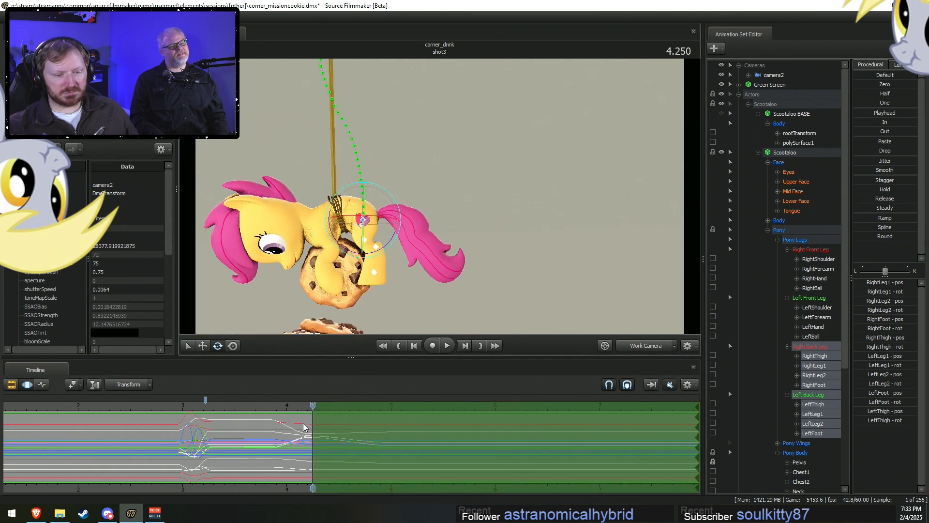
Set a time selection of about 4.25 to 5.97 s and rotate both back legs together at 4.983 s.
{"action": "left_click", "coordinate": [328, 432]}
{"action": "left_click_drag", "start_coordinate": [329, 432], "coordinate": [444, 467]}
{"action": "key", "text": "Escape"}
{"action": "scroll", "coordinate": [388, 449], "scroll_direction": "up", "scroll_amount": 10}
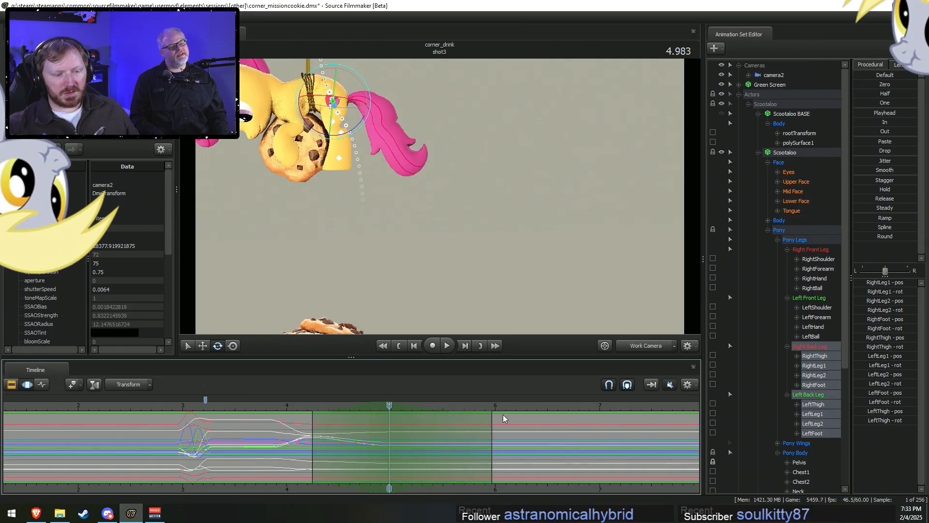
{"action": "key", "text": "f"}
{"action": "left_click_drag", "start_coordinate": [461, 237], "coordinate": [462, 258]}
{"action": "key", "text": "space"}
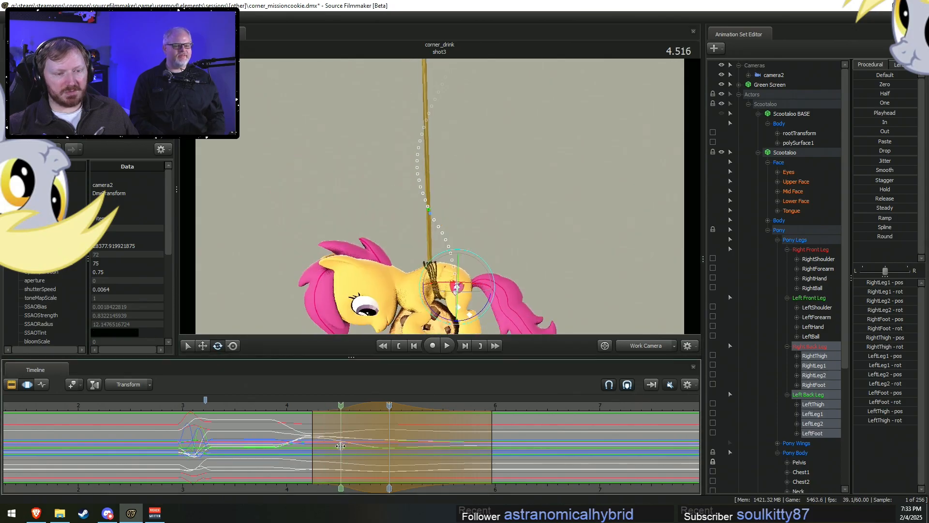
Move the start of the time selection to about 4.15 s and play back the adjusted back-leg motion.
{"action": "left_click_drag", "start_coordinate": [435, 452], "coordinate": [433, 450]}
{"action": "left_click_drag", "start_coordinate": [331, 421], "coordinate": [321, 408]}
{"action": "left_click_drag", "start_coordinate": [268, 437], "coordinate": [453, 453]}
{"action": "left_click", "coordinate": [257, 407]}
{"action": "key", "text": "space"}
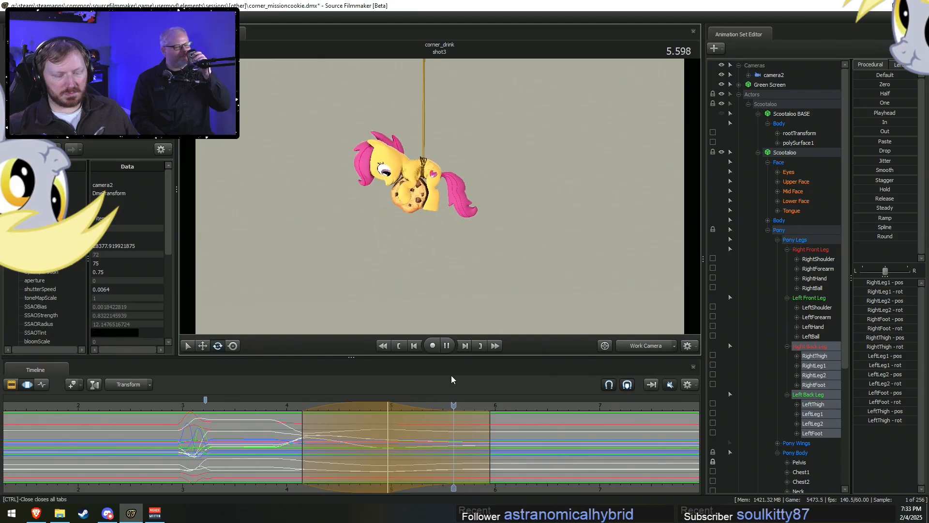
{"action": "left_click", "coordinate": [257, 407]}
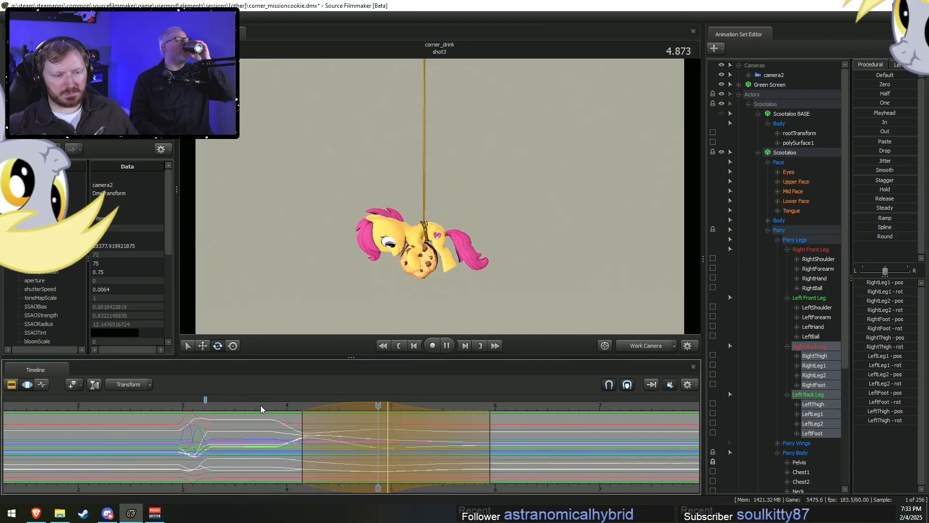
{"action": "key", "text": "space"}
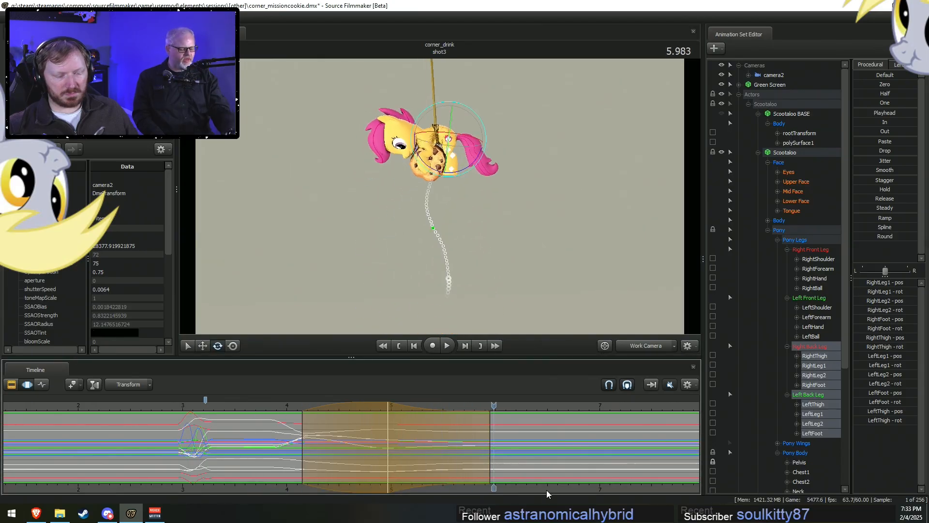
Rotate both back legs at 5.983 s with falloff to about 6.9 s, tightening the time selection's start to about 5.3 s.
{"action": "middle_click_drag", "start_coordinate": [551, 489], "coordinate": [252, 450]}
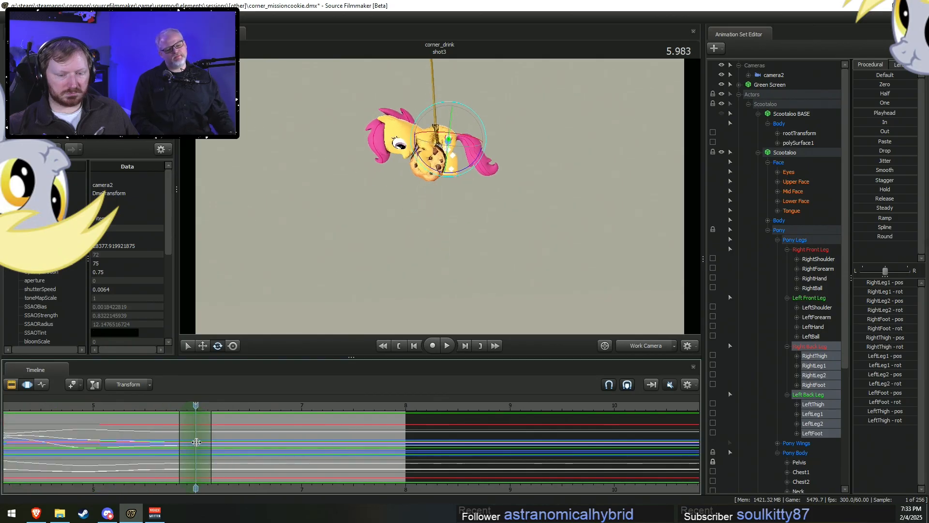
{"action": "scroll", "coordinate": [209, 448], "scroll_direction": "up", "scroll_amount": 8}
{"action": "mouse_move", "coordinate": [490, 143]}
{"action": "left_mouse_down"}
{"action": "mouse_move", "coordinate": [487, 133]}
{"action": "mouse_move", "coordinate": [491, 152]}
{"action": "left_mouse_up"}
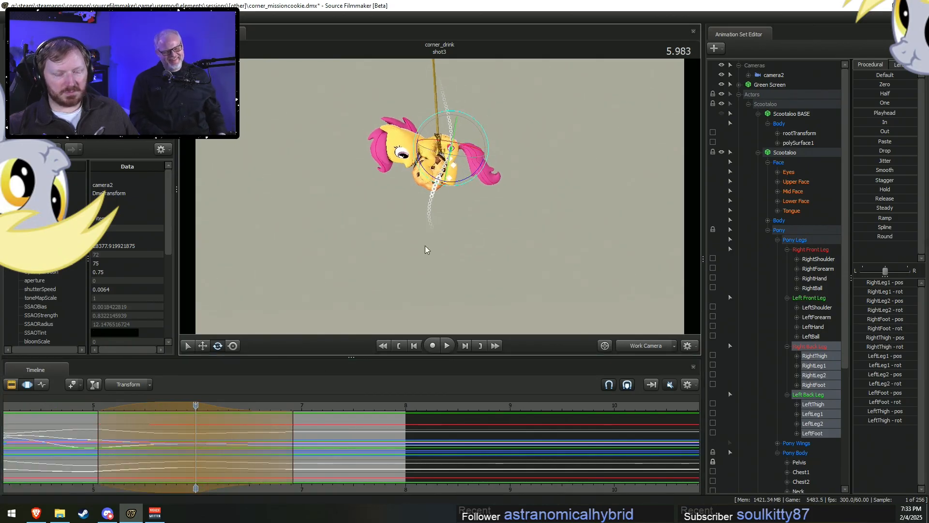
{"action": "key", "text": "space"}
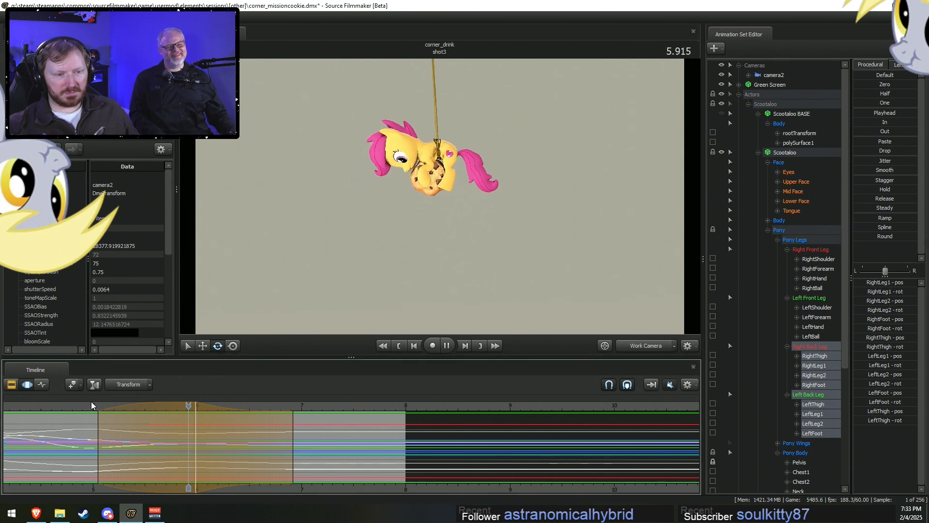
{"action": "left_click_drag", "start_coordinate": [98, 436], "coordinate": [123, 438]}
{"action": "key", "text": "space"}
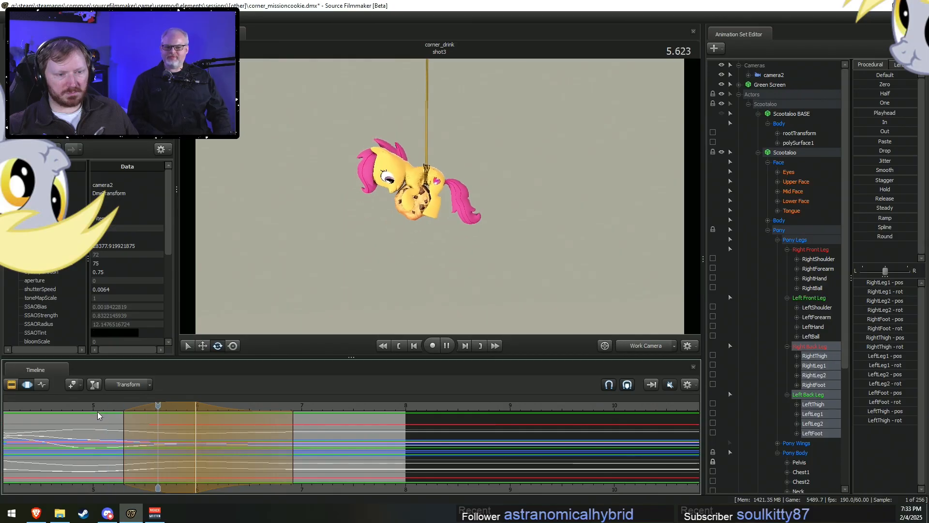
{"action": "key", "text": "space"}
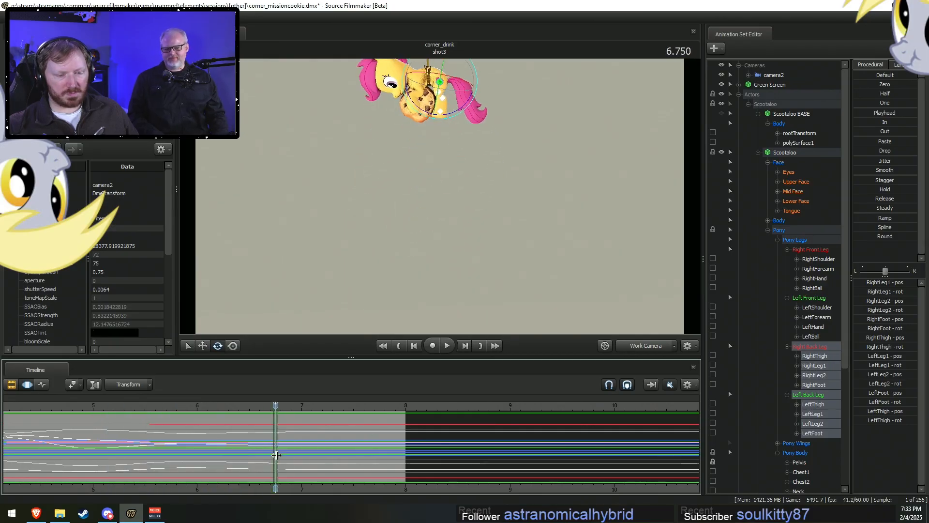
Make a time selection of about 6.1 to 7.6 s, rotate both back legs at 6.750 s and play back the motion.
{"action": "left_click_drag", "start_coordinate": [293, 458], "coordinate": [363, 461], "text": "shift"}
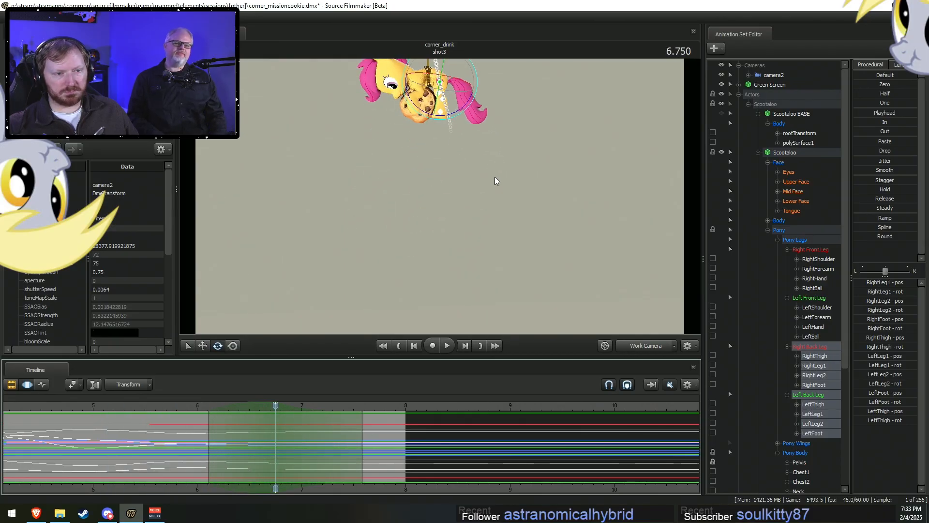
{"action": "left_click_drag", "start_coordinate": [467, 115], "coordinate": [473, 114]}
{"action": "key", "text": "space"}
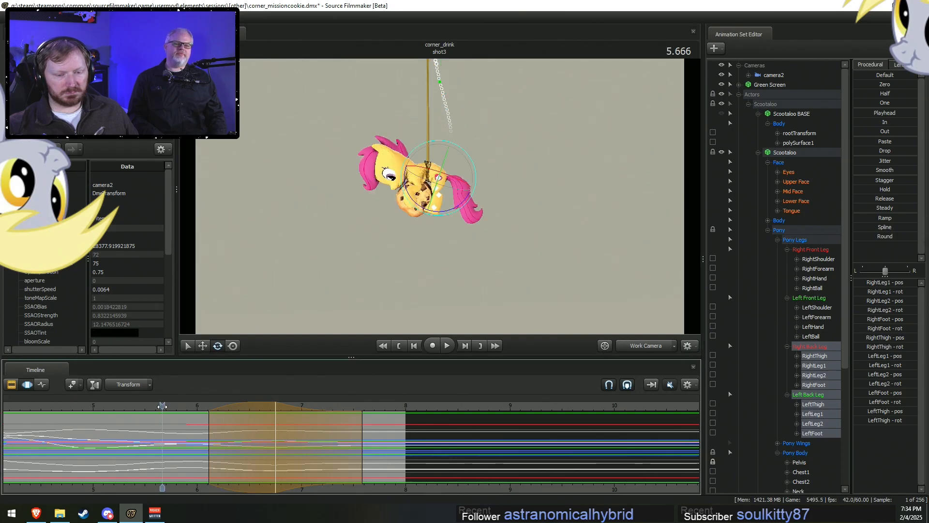
{"action": "key", "text": "space"}
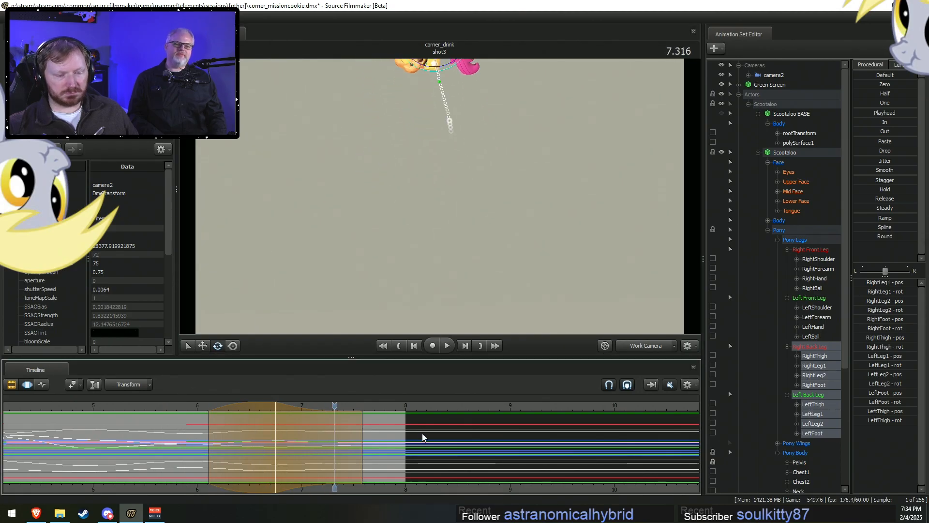
Adjust the end of the back-leg time selection to about 7.65 s with its peak near 6.8 s, checking the playback.
{"action": "left_click_drag", "start_coordinate": [298, 443], "coordinate": [316, 443]}
{"action": "left_click", "coordinate": [204, 406]}
{"action": "key", "text": "space"}
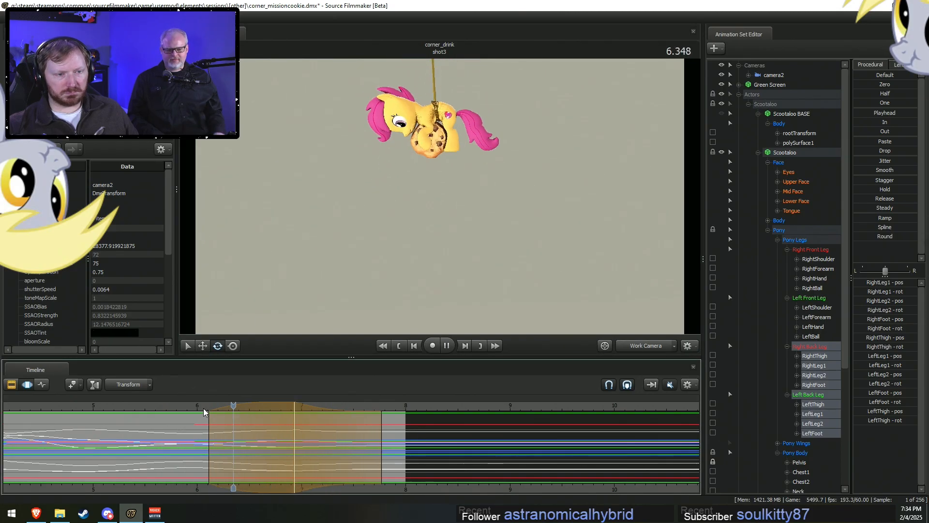
{"action": "key", "text": "space"}
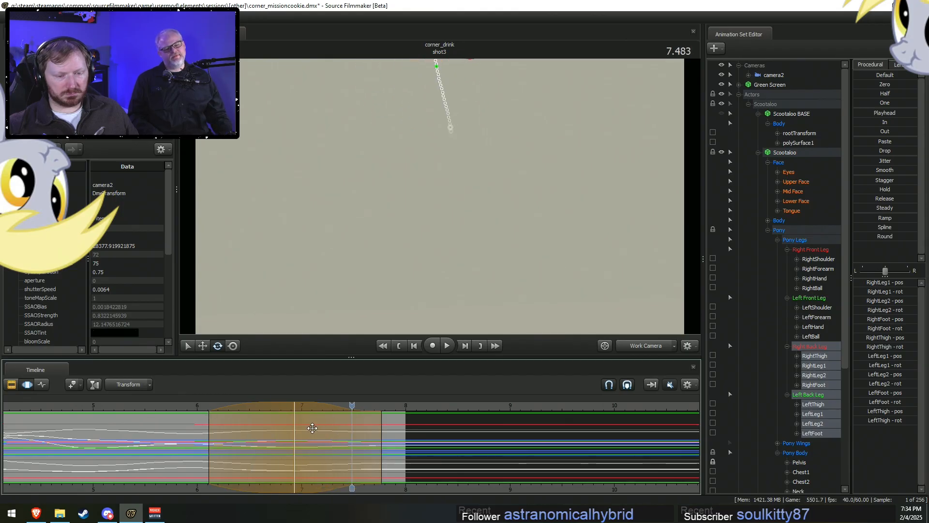
{"action": "left_click_drag", "start_coordinate": [267, 422], "coordinate": [256, 423]}
{"action": "left_click", "coordinate": [200, 406]}
{"action": "key", "text": "space"}
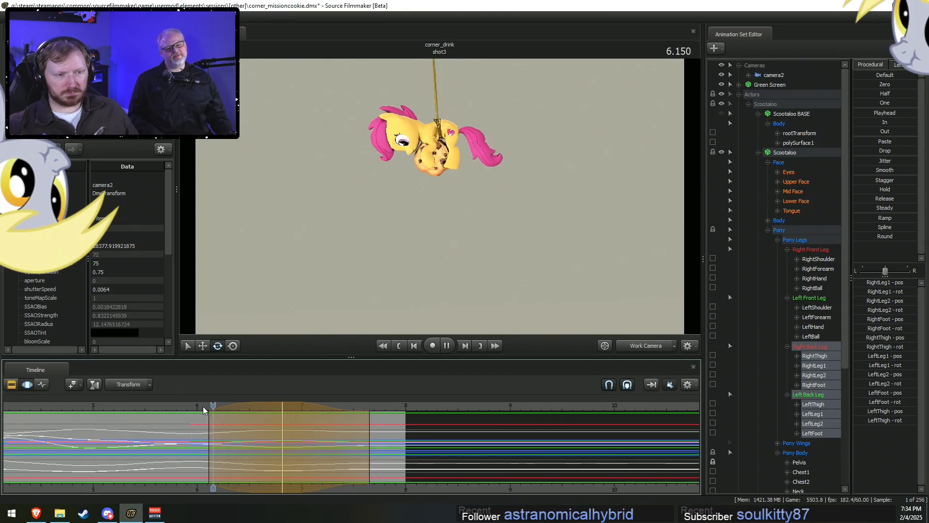
{"action": "key", "text": "space"}
Switch the viewport to camera2, move the time selection's start to about 6.05 s and replay the leg motion.
{"action": "left_click", "coordinate": [607, 347]}
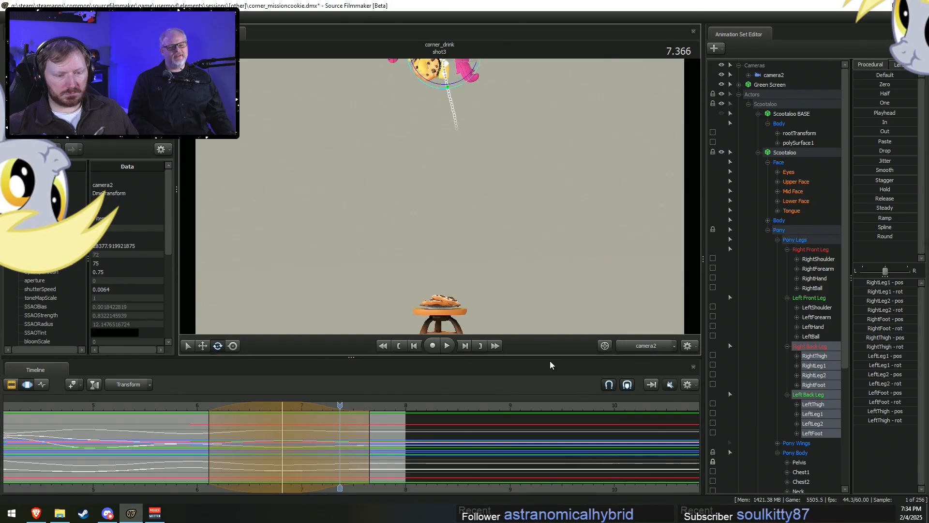
{"action": "left_click_drag", "start_coordinate": [230, 417], "coordinate": [225, 418]}
{"action": "left_click", "coordinate": [188, 405]}
{"action": "key", "text": "space"}
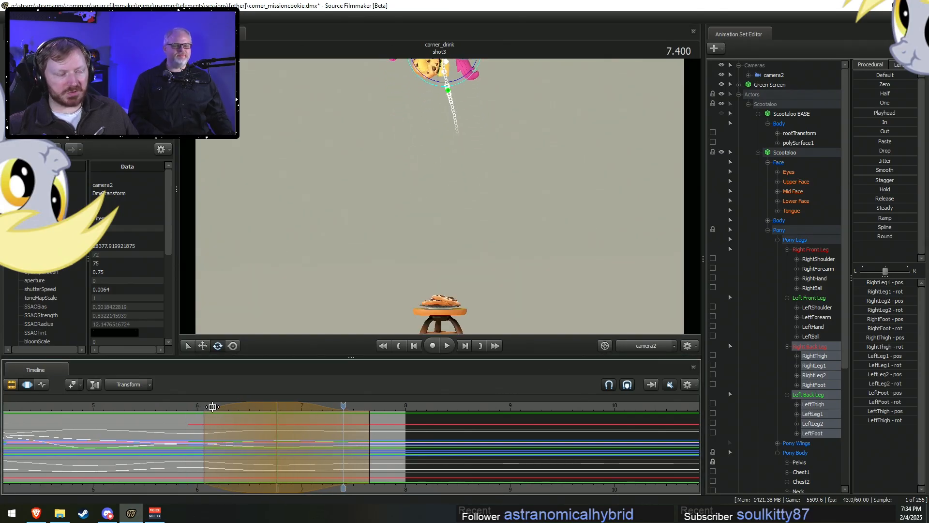
{"action": "key", "text": "space"}
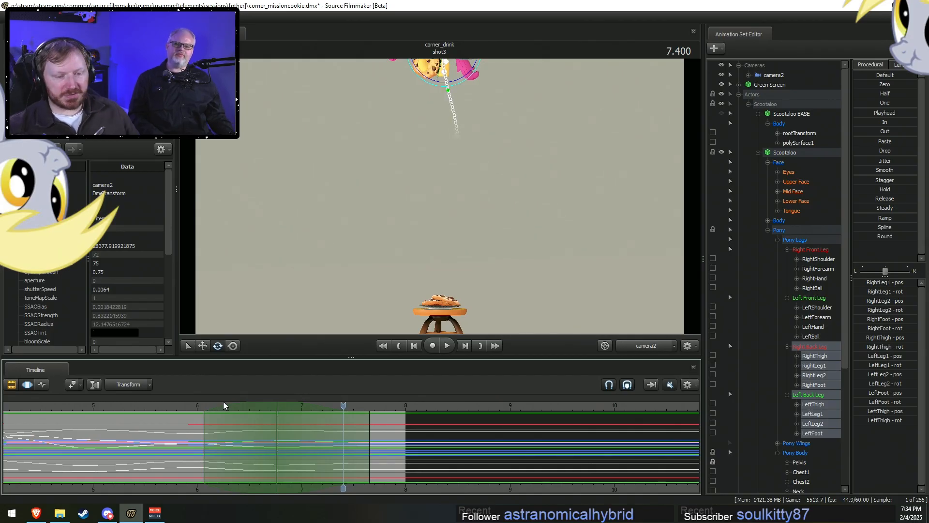
Review the whole swing through camera2 from just before 3 s to judge the timing of the back-leg motion.
{"action": "key", "text": "F2"}
{"action": "key", "text": "F3"}
{"action": "key", "text": "F2"}
{"action": "key", "text": "F3"}
{"action": "middle_click_drag", "start_coordinate": [408, 492], "coordinate": [529, 500]}
{"action": "scroll", "coordinate": [463, 454], "scroll_direction": "down", "scroll_amount": 4}
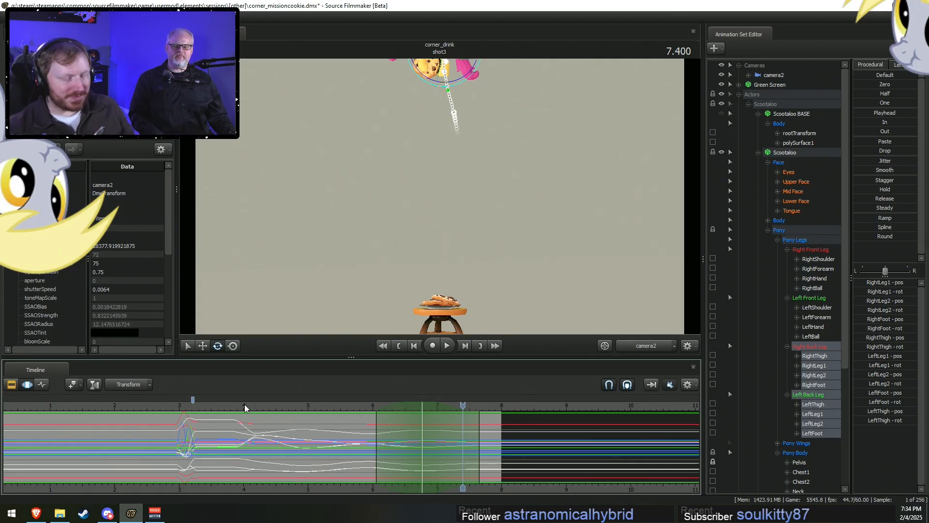
{"action": "left_click", "coordinate": [177, 404]}
{"action": "key", "text": "space"}
{"action": "left_click", "coordinate": [172, 403]}
{"action": "key", "text": "space"}
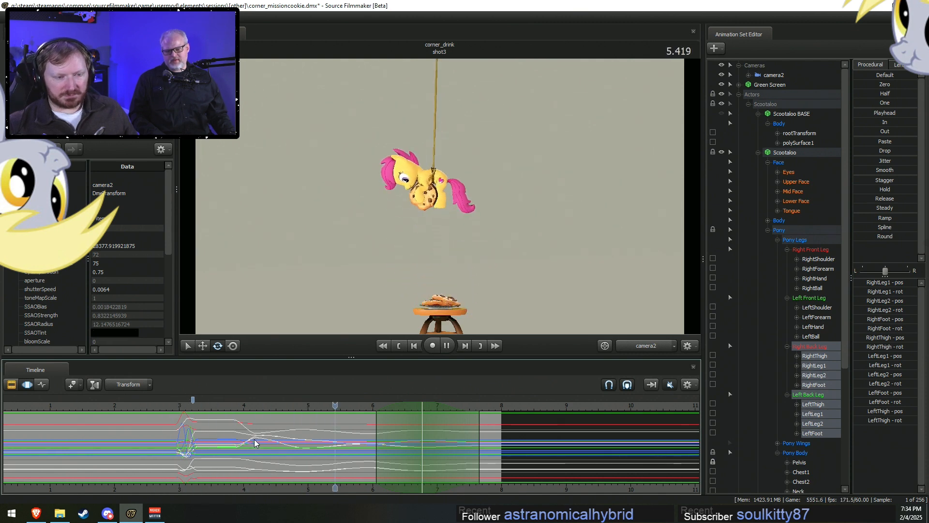
{"action": "key", "text": "space"}
In the Work Camera view, time-select about 4.05 to 5.8 s around 4.633 s and select the LeftShoulder and RightShoulder bones.
{"action": "left_click_drag", "start_coordinate": [247, 452], "coordinate": [361, 451]}
{"action": "scroll", "coordinate": [290, 454], "scroll_direction": "up", "scroll_amount": 4}
{"action": "left_click", "coordinate": [651, 349]}
{"action": "key", "text": "w"}
{"action": "left_click_drag", "start_coordinate": [547, 252], "coordinate": [550, 278]}
{"action": "key", "text": "s"}
{"action": "left_click_drag", "start_coordinate": [640, 225], "coordinate": [641, 227]}
{"action": "key", "text": "w"}
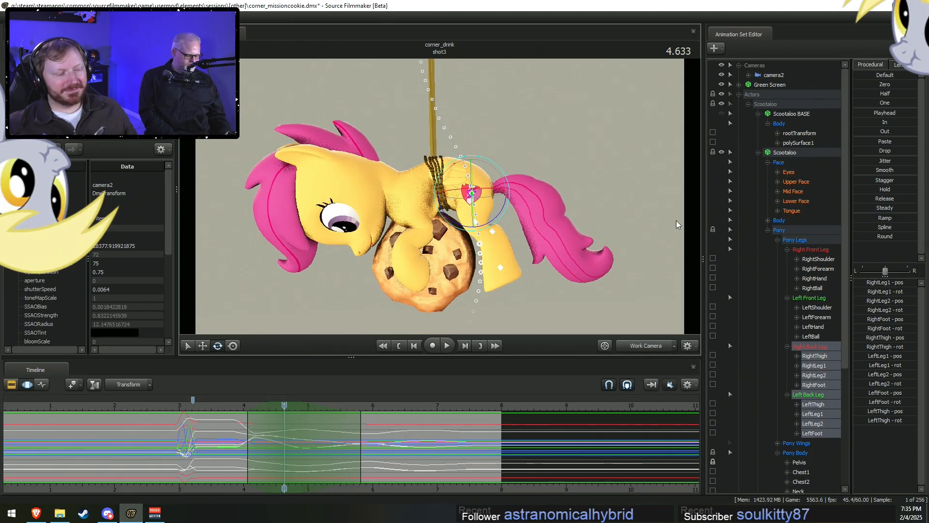
{"action": "left_click", "coordinate": [823, 308]}
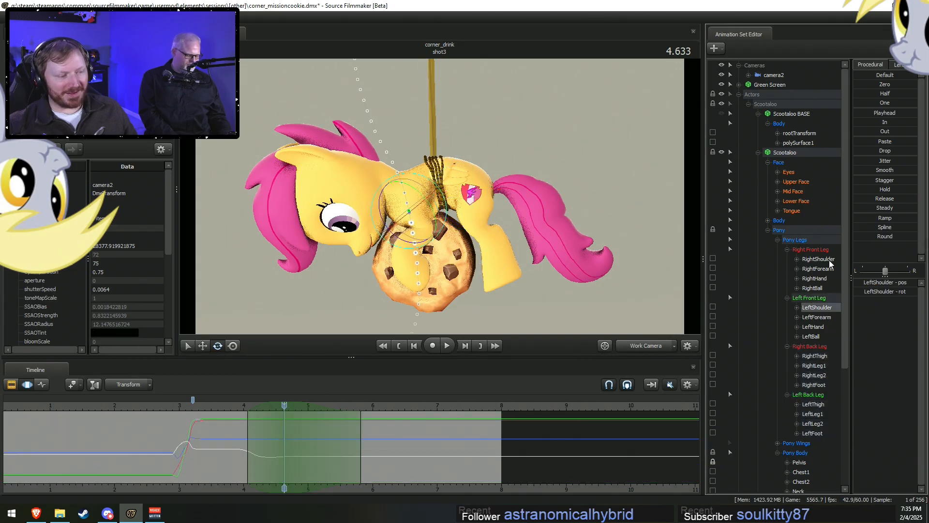
{"action": "left_click", "coordinate": [823, 259], "text": "ctrl"}
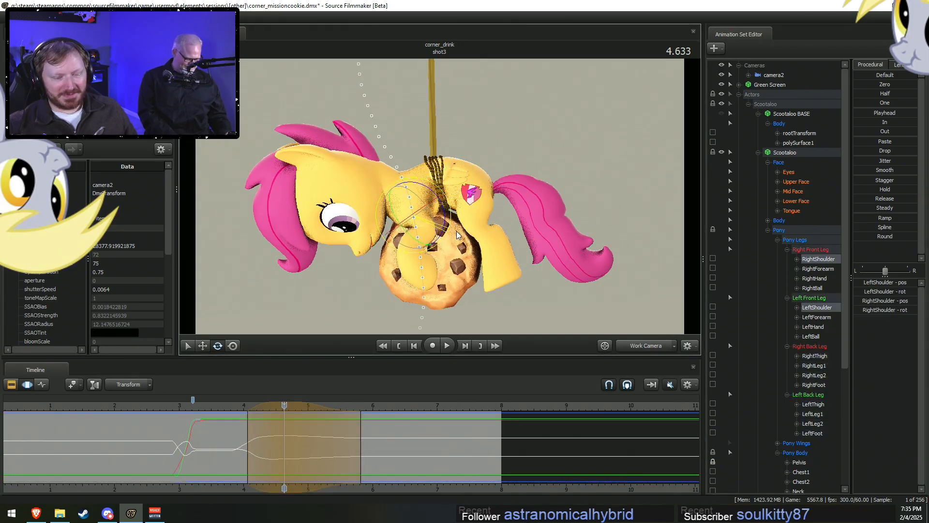
Play back the trial rotation of both shoulders at 4.633 s and undo it.
{"action": "left_click_drag", "start_coordinate": [284, 405], "coordinate": [235, 406]}
{"action": "key", "text": "space"}
{"action": "key", "text": "space"}
{"action": "left_click_drag", "start_coordinate": [534, 245], "coordinate": [534, 246]}
{"action": "key", "text": "s"}
{"action": "left_click_drag", "start_coordinate": [438, 202], "coordinate": [439, 198]}
{"action": "key", "text": "ctrl+z"}
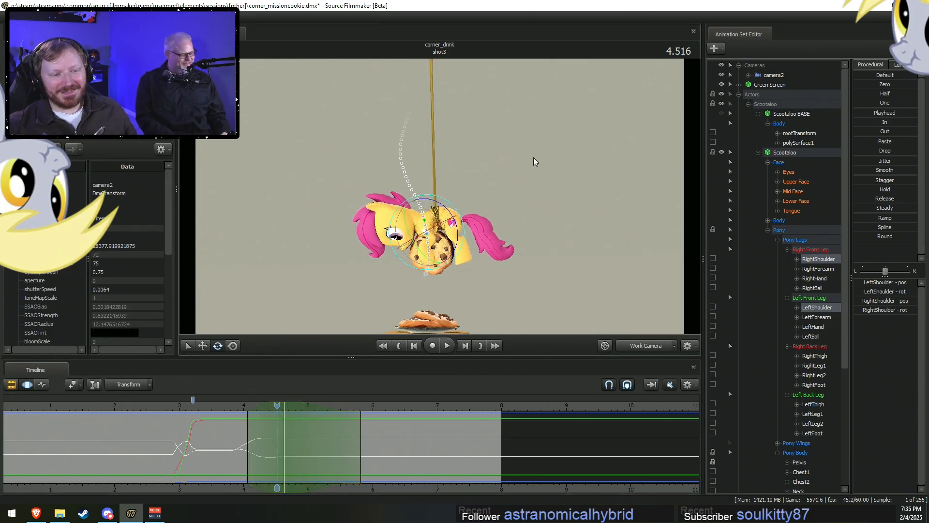
Rotate LeftShoulder and RightShoulder together with the time selection peaking at about 4.63 s and check the motion.
{"action": "left_click_drag", "start_coordinate": [228, 442], "coordinate": [284, 433]}
{"action": "left_click_drag", "start_coordinate": [436, 258], "coordinate": [442, 257]}
{"action": "left_click_drag", "start_coordinate": [254, 404], "coordinate": [265, 434]}
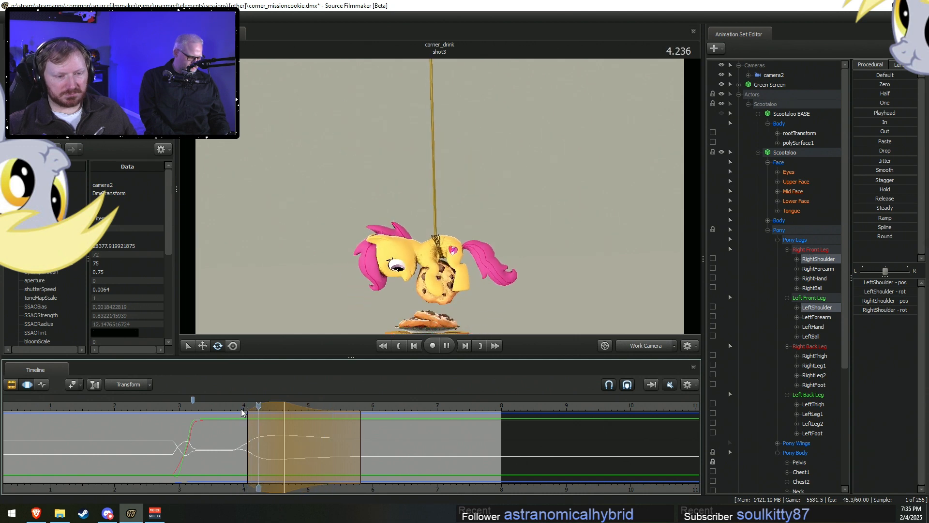
Make a time selection of about 4.75 to 6.9 s and rotate both shoulders at 5.833 s, playing back the motion.
{"action": "left_click_drag", "start_coordinate": [321, 432], "coordinate": [361, 442]}
{"action": "left_click", "coordinate": [361, 442], "text": "shift"}
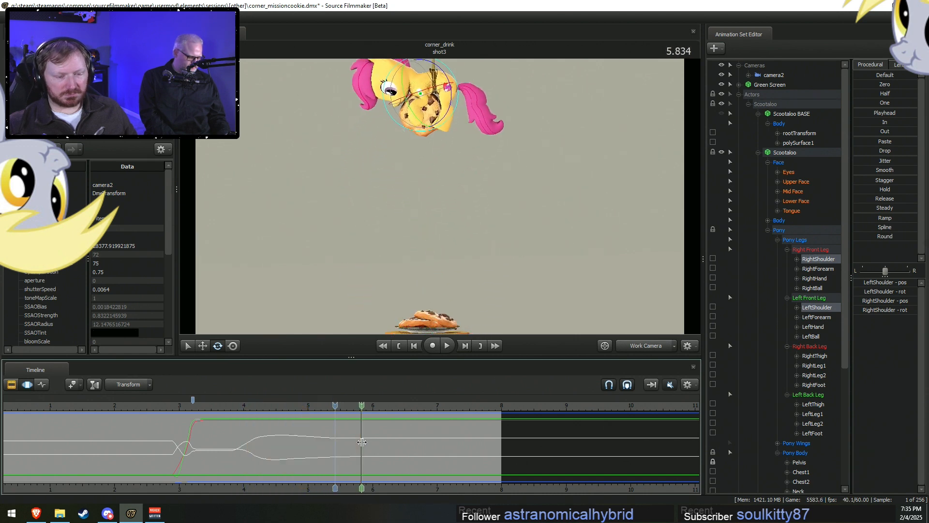
{"action": "scroll", "coordinate": [358, 443], "scroll_direction": "up", "scroll_amount": 8}
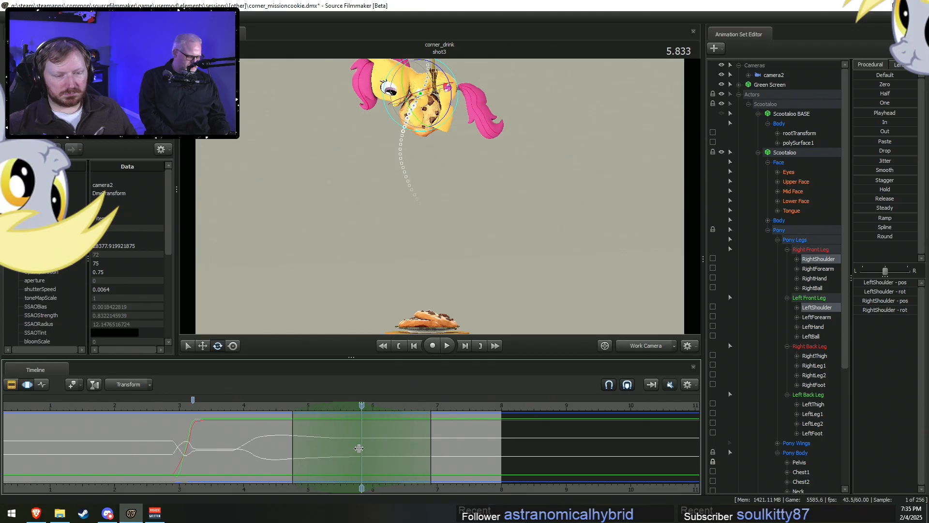
{"action": "left_click_drag", "start_coordinate": [458, 95], "coordinate": [455, 167]}
{"action": "key", "text": "space"}
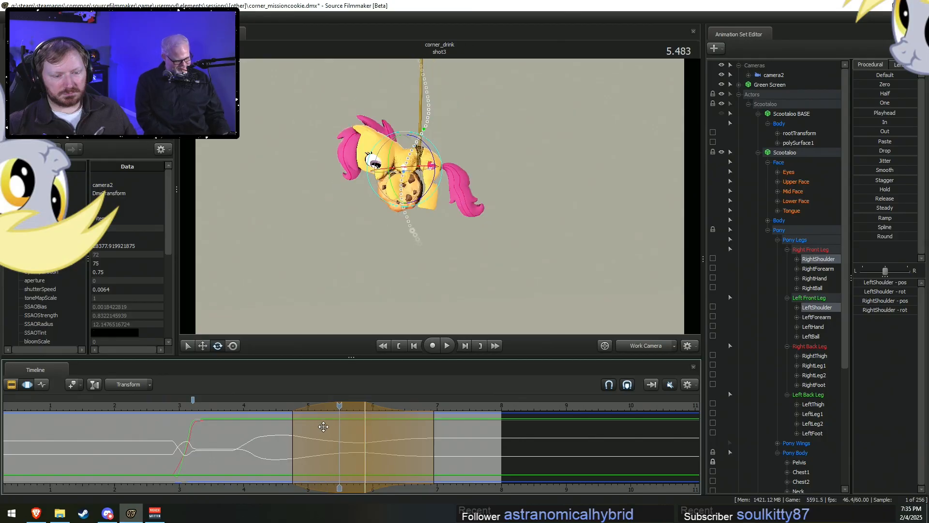
Shift the shoulder rotation's time selection to about 5.1 to 7.4 s and play it back.
{"action": "left_click", "coordinate": [313, 446]}
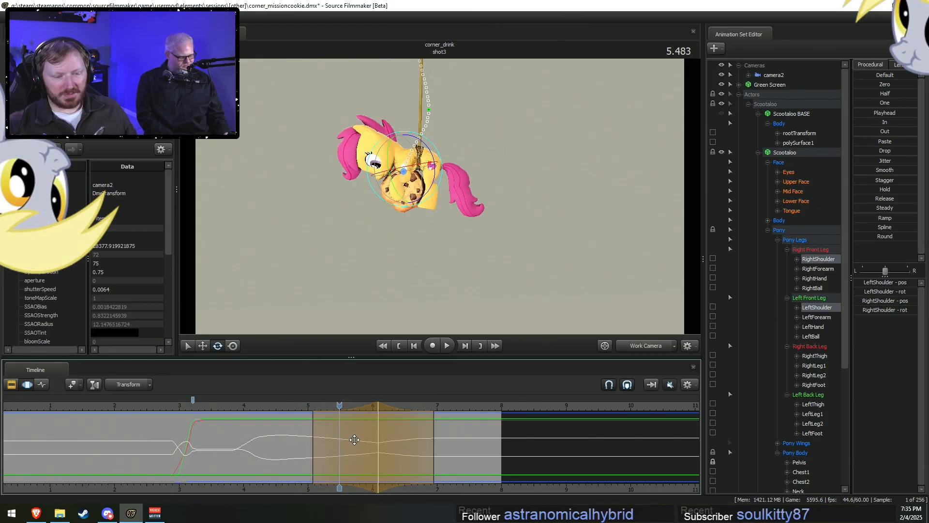
{"action": "left_click_drag", "start_coordinate": [436, 442], "coordinate": [468, 446]}
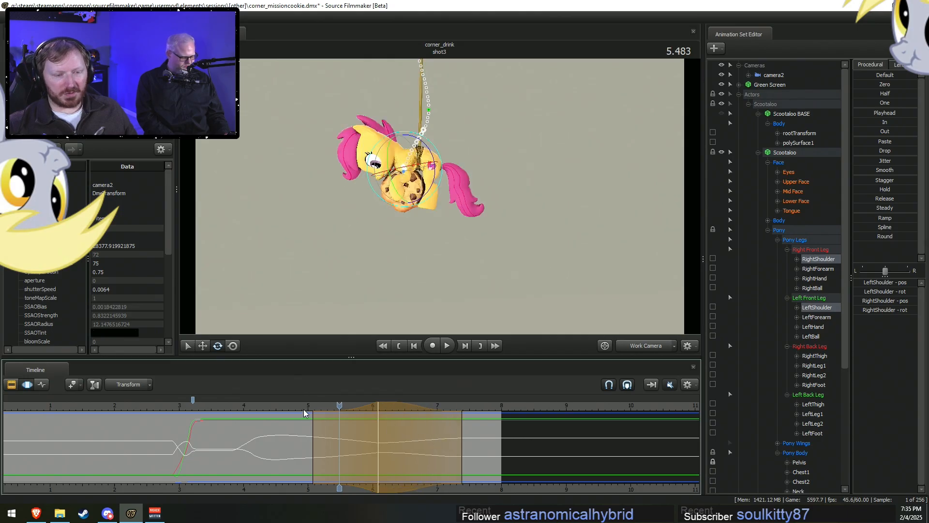
{"action": "key", "text": "space"}
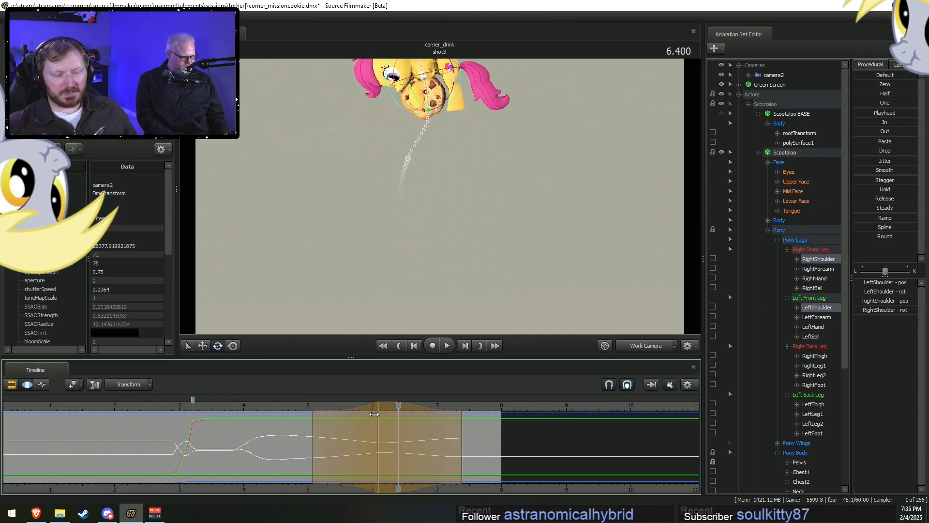
{"action": "key", "text": "space"}
Make a time selection of about 5.9 to 7.6 s, rotate both shoulders at 6.450 s and play back the motion.
{"action": "left_click", "coordinate": [343, 432]}
{"action": "left_click_drag", "start_coordinate": [343, 431], "coordinate": [484, 451]}
{"action": "left_click_drag", "start_coordinate": [466, 188], "coordinate": [481, 186]}
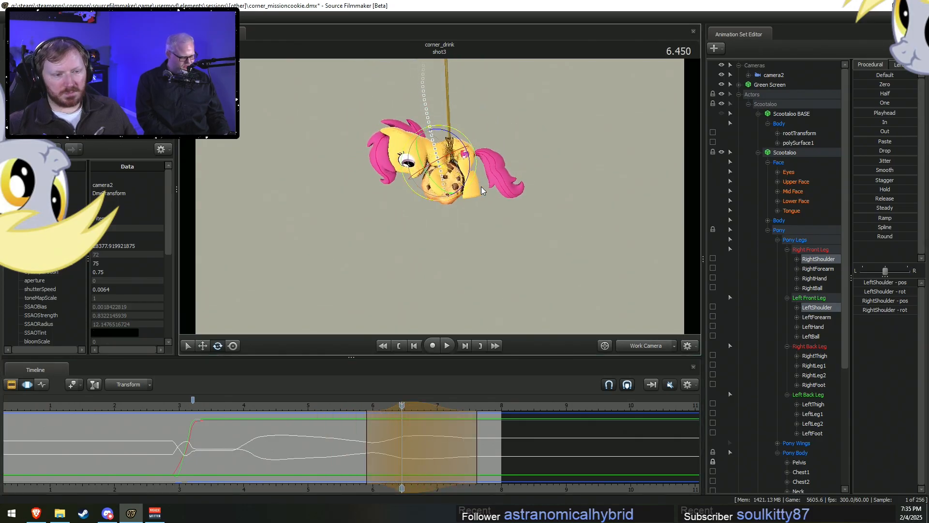
{"action": "left_click", "coordinate": [284, 405]}
{"action": "key", "text": "space"}
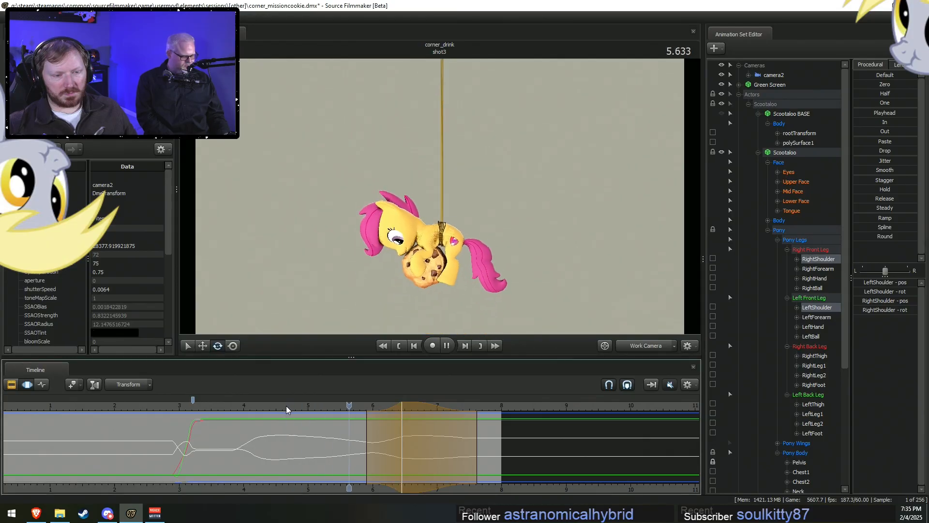
{"action": "key", "text": "space"}
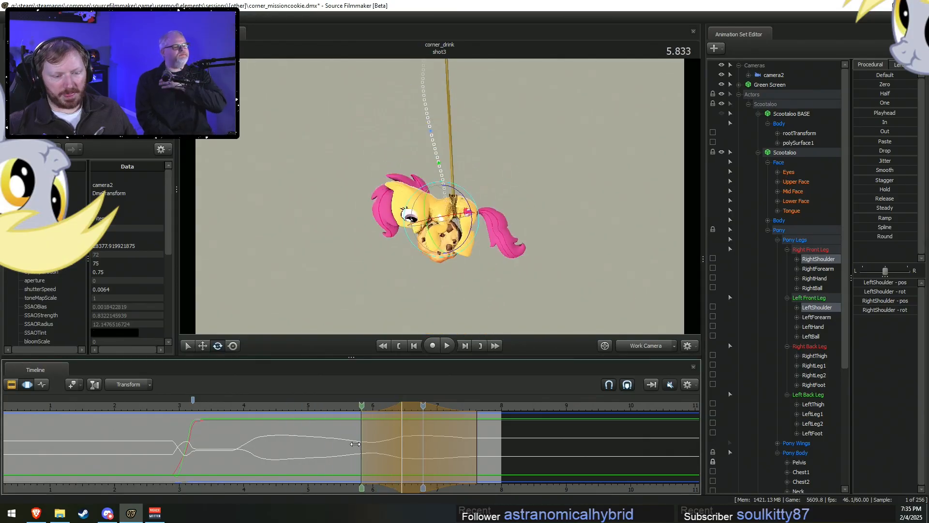
Widen the shoulder rotation's time selection to about 5.7 to 8.4 s and play back the motion repeatedly.
{"action": "left_click_drag", "start_coordinate": [484, 448], "coordinate": [532, 449]}
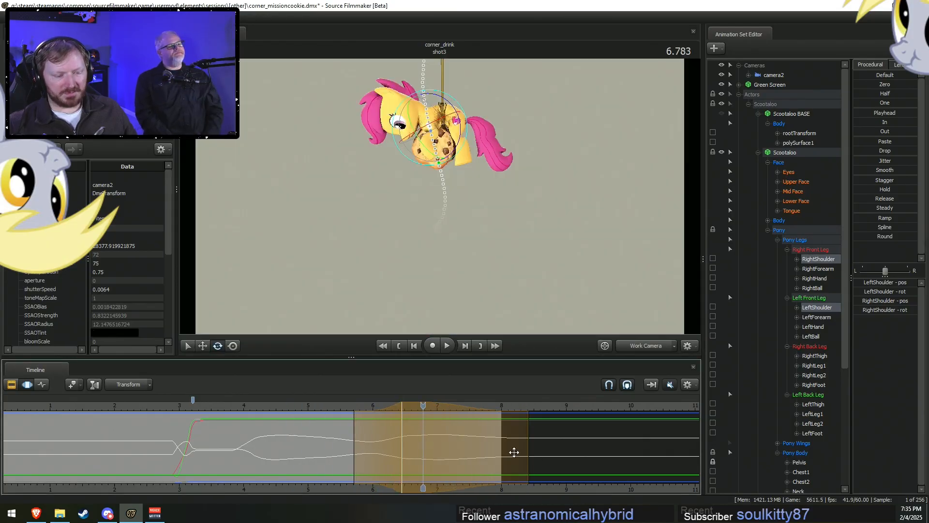
{"action": "left_click", "coordinate": [336, 405]}
{"action": "key", "text": "space"}
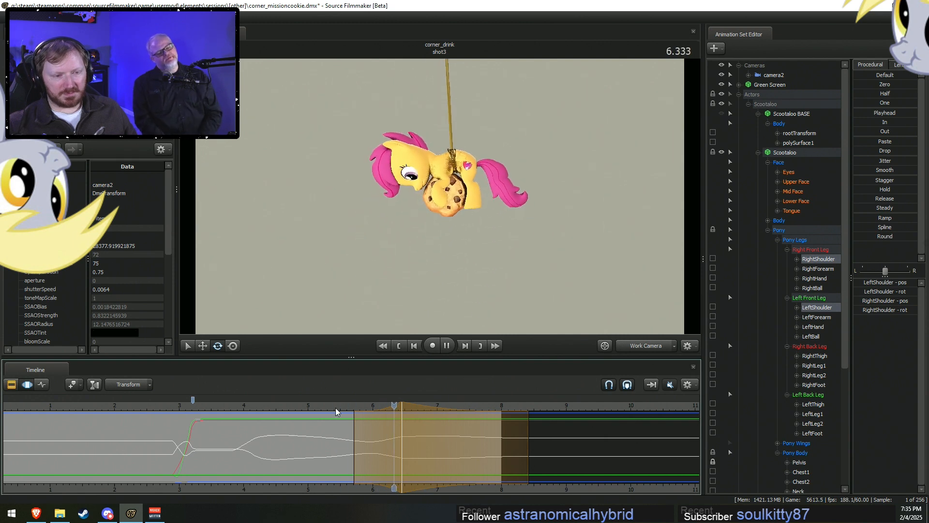
{"action": "key", "text": "space"}
{"action": "left_click_drag", "start_coordinate": [368, 418], "coordinate": [428, 418]}
{"action": "left_click", "coordinate": [333, 408]}
{"action": "key", "text": "space"}
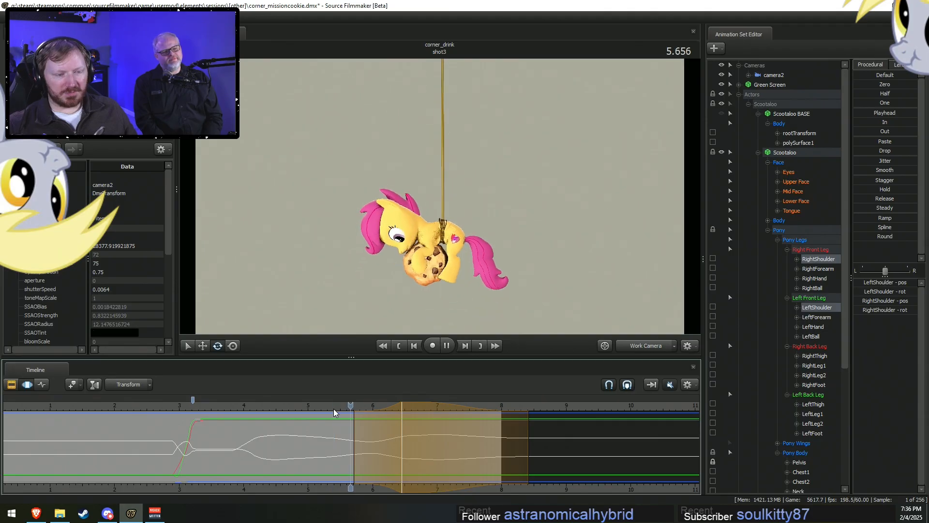
{"action": "key", "text": "space"}
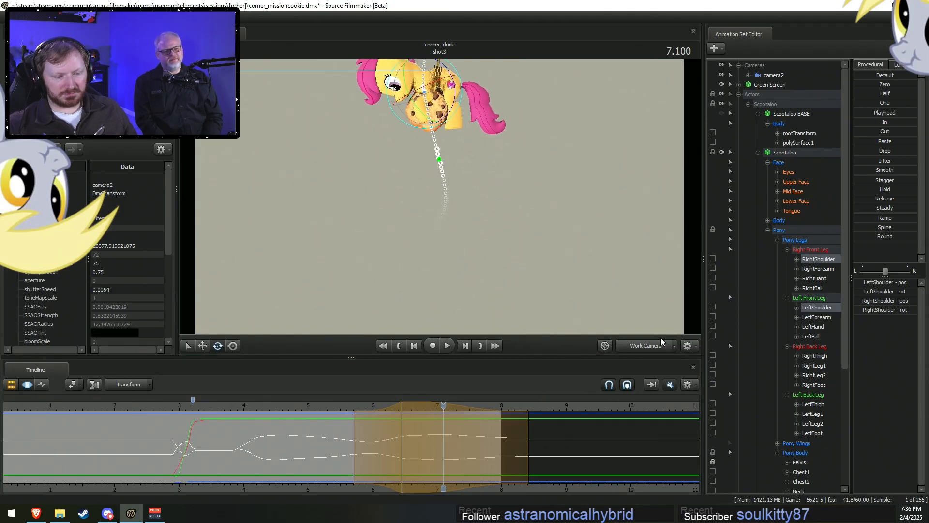
{"action": "left_click", "coordinate": [320, 406]}
{"action": "key", "text": "space"}
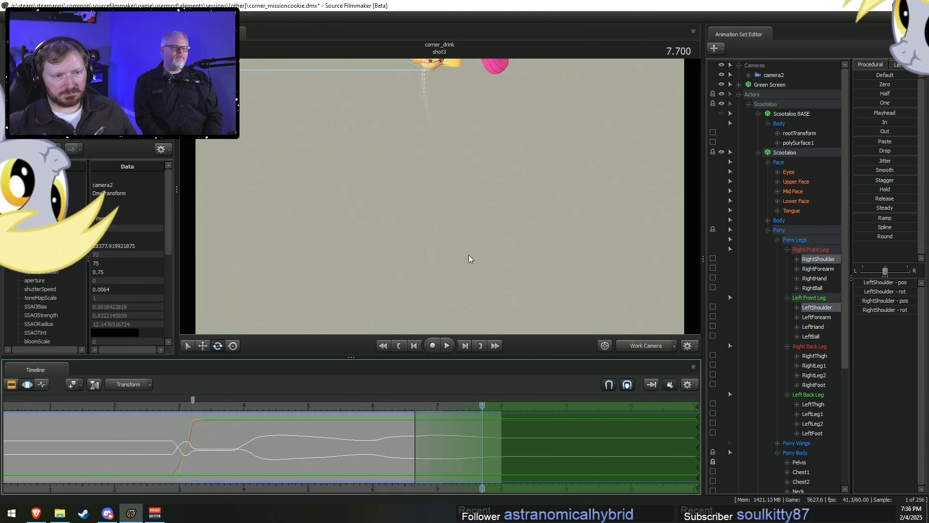
Rotate both shoulders at 7.700 s with a time selection running past the shot's end, shift its peak to about 8.3 s and play it back.
{"action": "left_click_drag", "start_coordinate": [510, 150], "coordinate": [448, 190]}
{"action": "left_click_drag", "start_coordinate": [467, 130], "coordinate": [468, 139]}
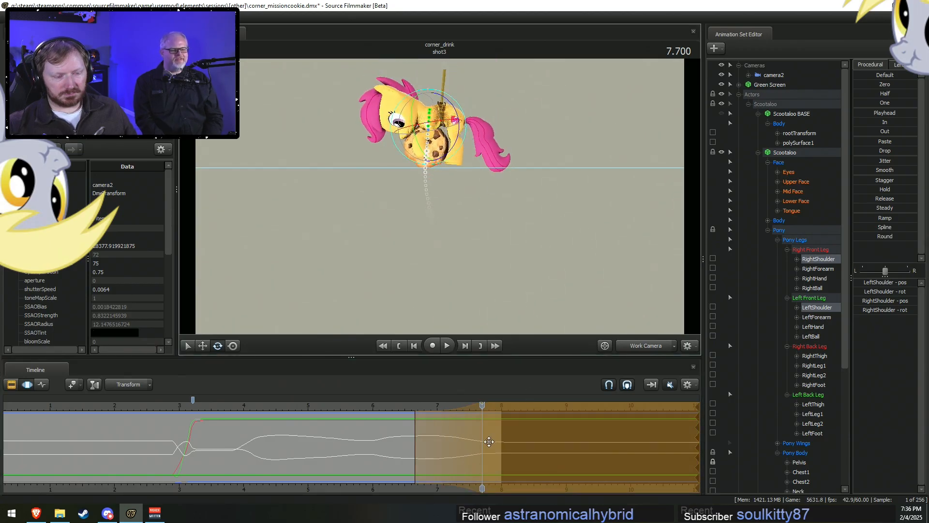
{"action": "left_click_drag", "start_coordinate": [489, 441], "coordinate": [512, 445]}
{"action": "left_click", "coordinate": [393, 409]}
{"action": "key", "text": "space"}
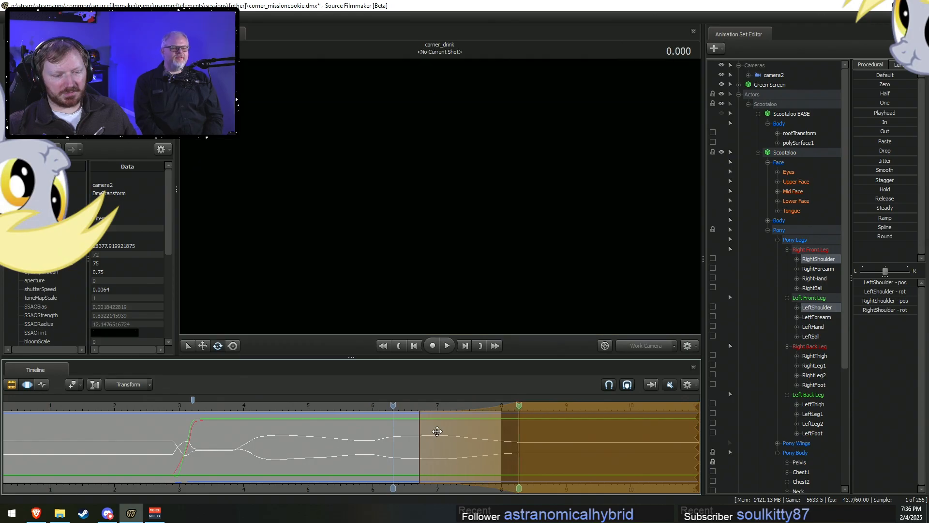
{"action": "key", "text": "space"}
Adjust the shoulder rotation's time selection to begin at about 6.85 s and peak at about 8.05 s, checking it in playback.
{"action": "left_click_drag", "start_coordinate": [519, 442], "coordinate": [509, 441]}
{"action": "left_click_drag", "start_coordinate": [428, 428], "coordinate": [422, 428]}
{"action": "left_click", "coordinate": [398, 410]}
{"action": "key", "text": "space"}
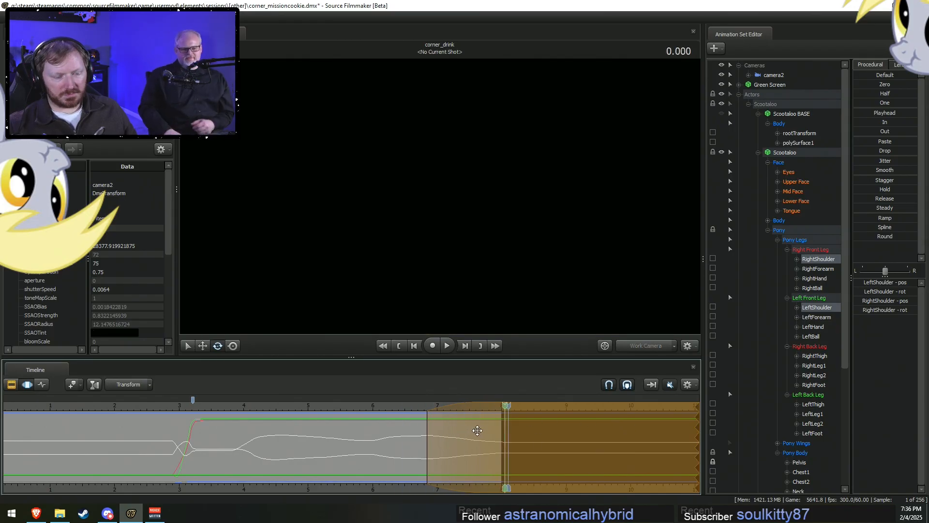
{"action": "left_click_drag", "start_coordinate": [475, 430], "coordinate": [494, 430]}
{"action": "left_click", "coordinate": [393, 410]}
{"action": "key", "text": "space"}
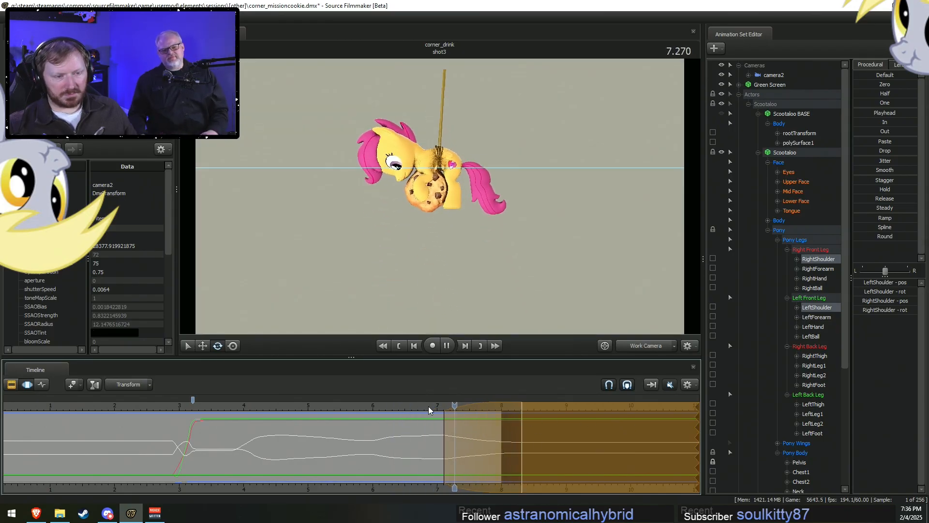
{"action": "key", "text": "space"}
{"action": "left_click_drag", "start_coordinate": [451, 438], "coordinate": [435, 438]}
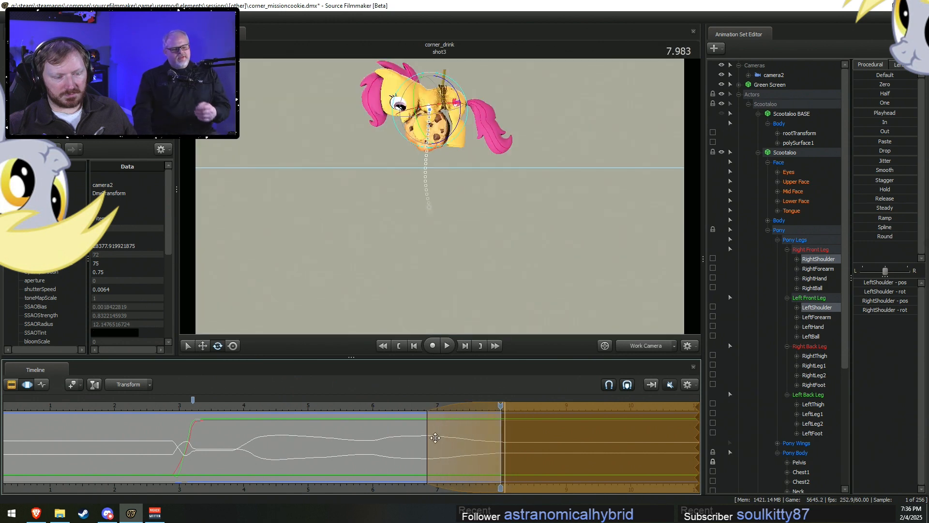
Switch the viewport to camera2 and review the swinging motion from several points in the shot.
{"action": "left_click", "coordinate": [635, 347]}
{"action": "left_click", "coordinate": [392, 405]}
{"action": "key", "text": "space"}
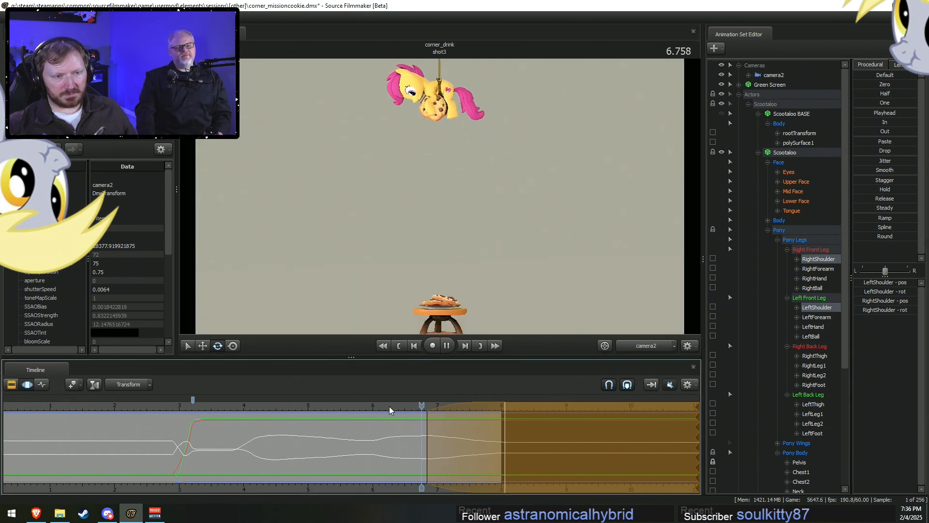
{"action": "key", "text": "space"}
{"action": "left_click", "coordinate": [281, 407]}
{"action": "key", "text": "space"}
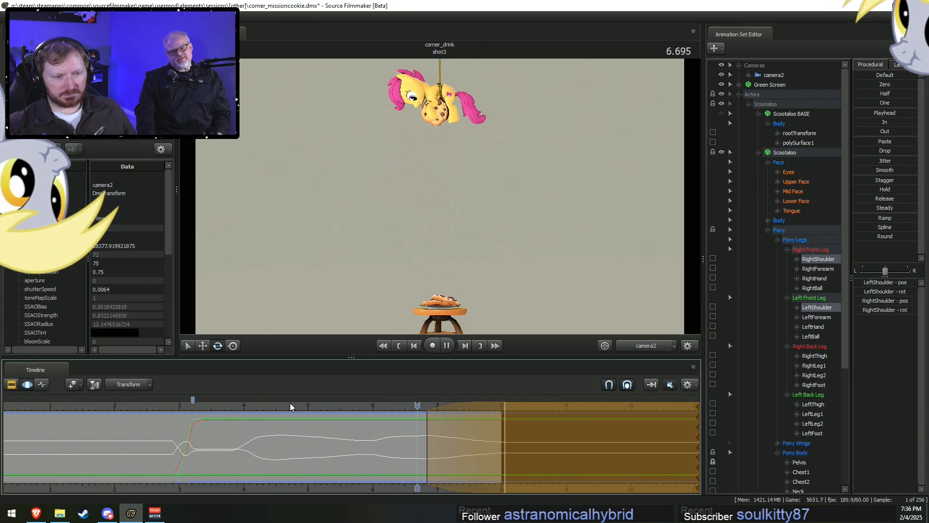
{"action": "key", "text": "space"}
{"action": "left_click", "coordinate": [201, 406]}
{"action": "key", "text": "space"}
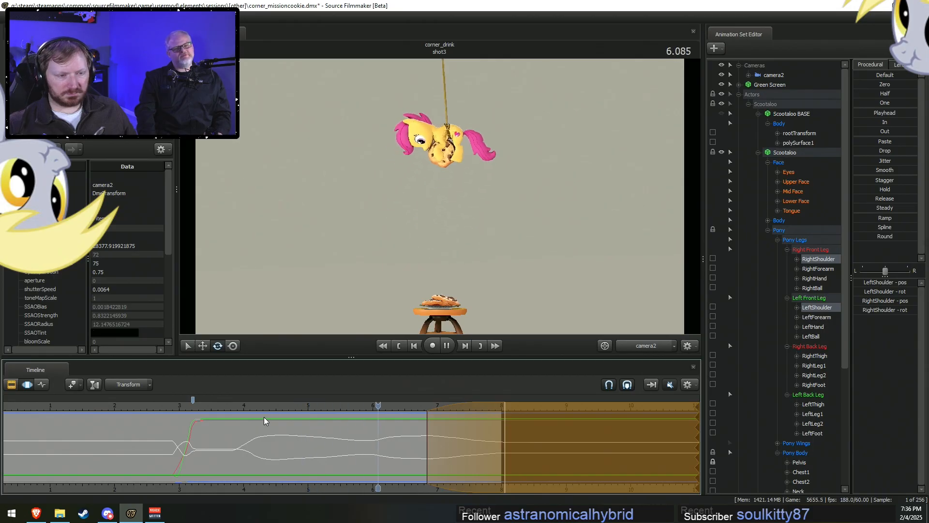
{"action": "left_click", "coordinate": [256, 410]}
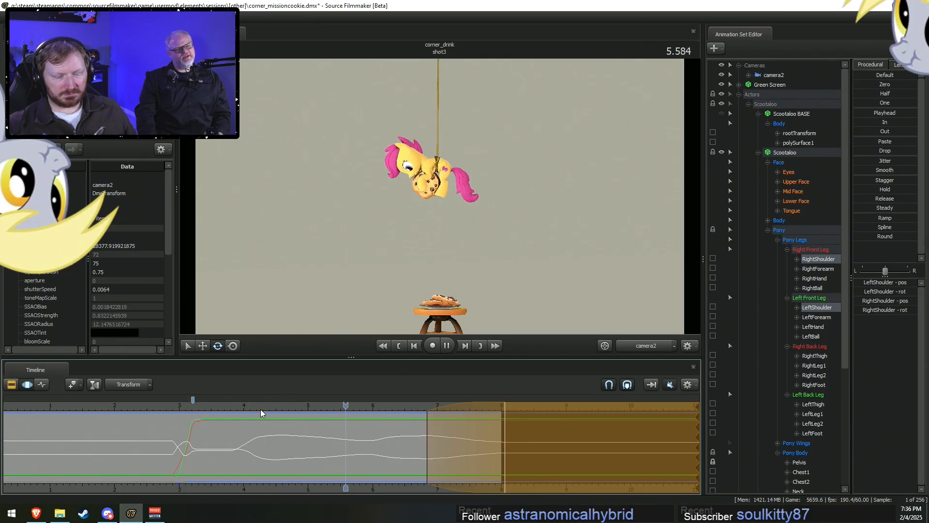
{"action": "key", "text": "space"}
Try rotating the Neck at 4.383 s with a time selection of about 3.85 to 5.1 s, checking the motion in playback.
{"action": "left_click", "coordinate": [265, 457]}
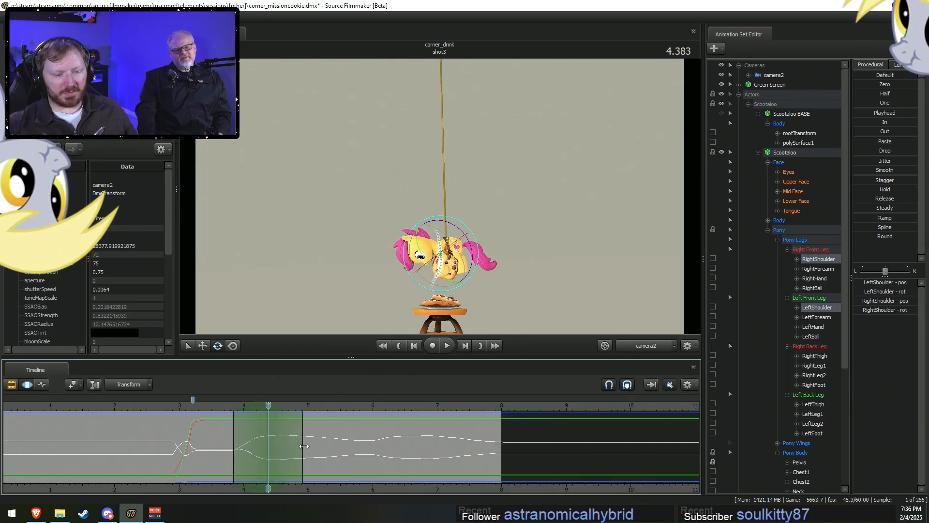
{"action": "left_click_drag", "start_coordinate": [301, 447], "coordinate": [313, 447]}
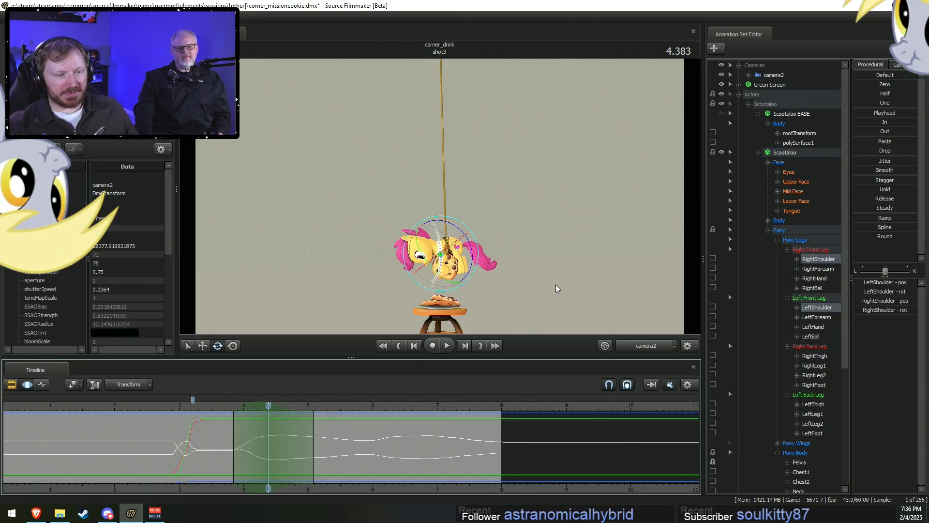
{"action": "left_click", "coordinate": [436, 250]}
{"action": "mouse_move", "coordinate": [473, 241]}
{"action": "left_mouse_down"}
{"action": "mouse_move", "coordinate": [468, 233]}
{"action": "mouse_move", "coordinate": [477, 248]}
{"action": "left_mouse_up"}
{"action": "key", "text": "ctrl+z"}
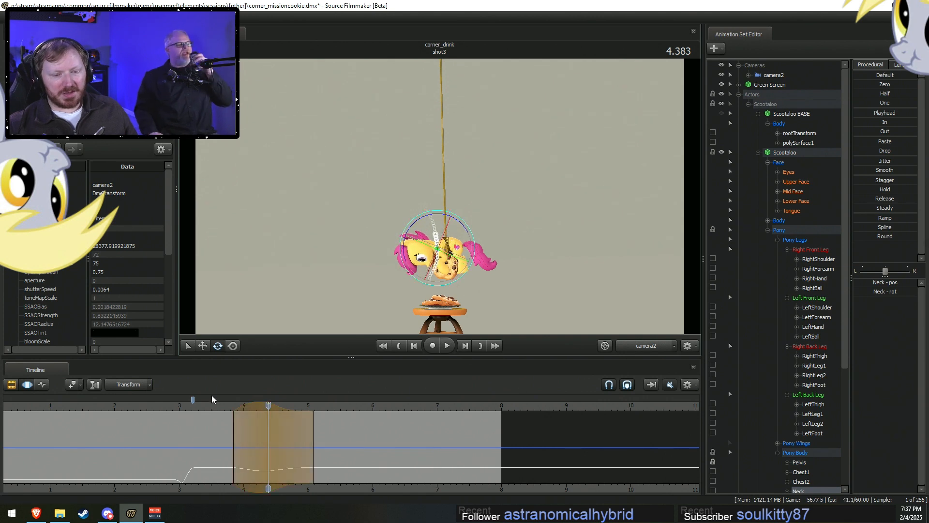
{"action": "key", "text": "space"}
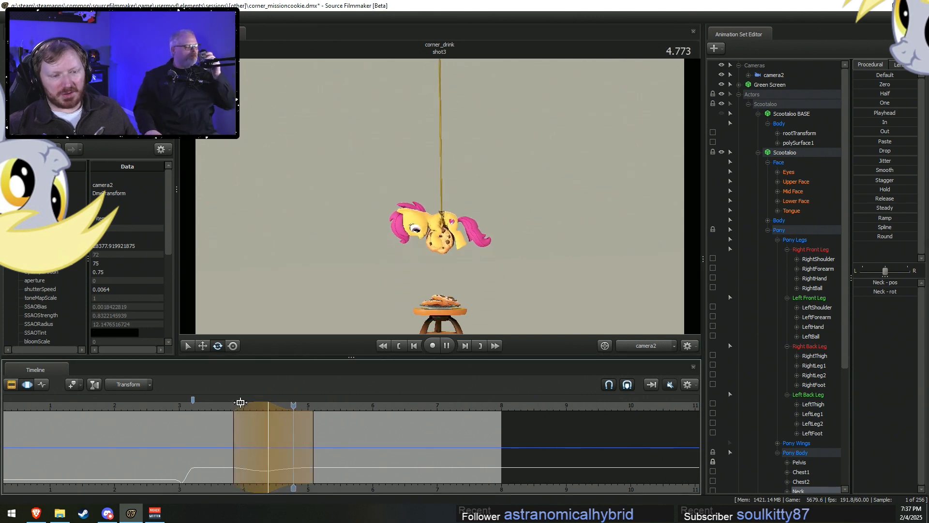
{"action": "key", "text": "space"}
{"action": "left_click_drag", "start_coordinate": [242, 404], "coordinate": [264, 417]}
{"action": "left_click", "coordinate": [219, 409]}
{"action": "key", "text": "space"}
{"action": "key", "text": "space"}
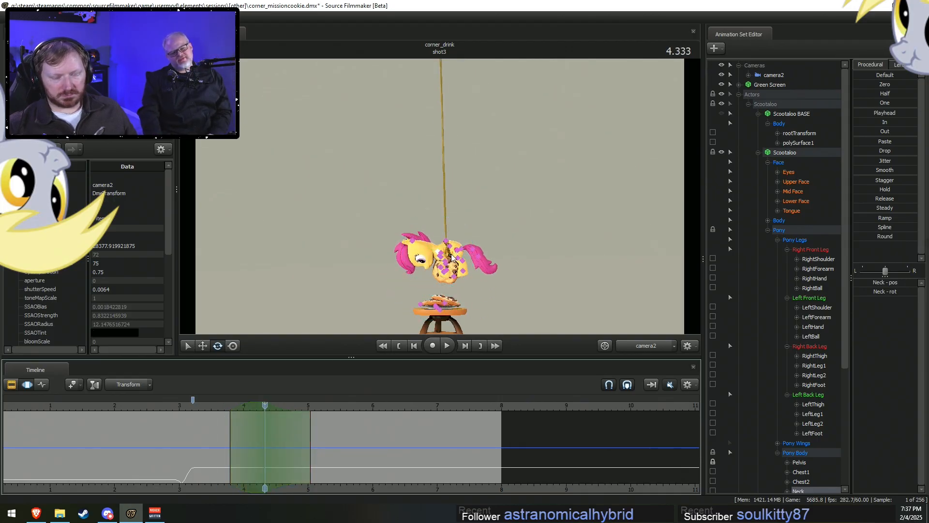
Extend the time selection to about 3.8 to 5.2 s, rotate the Head at 4.333 s and play back the motion.
{"action": "left_click_drag", "start_coordinate": [316, 429], "coordinate": [326, 430]}
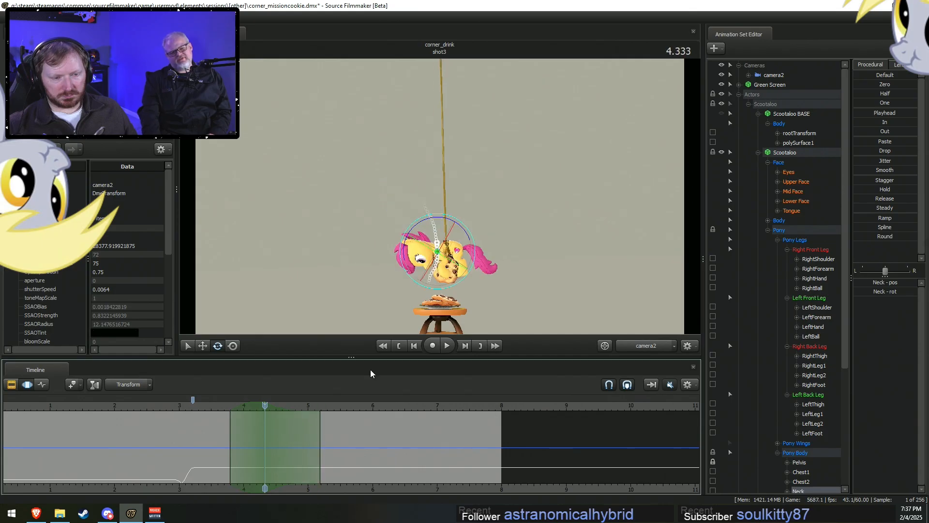
{"action": "left_click_drag", "start_coordinate": [473, 236], "coordinate": [411, 272]}
{"action": "left_click_drag", "start_coordinate": [477, 255], "coordinate": [460, 281]}
{"action": "left_click", "coordinate": [421, 257], "text": "ctrl"}
{"action": "left_click", "coordinate": [433, 265], "text": "ctrl"}
{"action": "left_click", "coordinate": [199, 407]}
{"action": "key", "text": "space"}
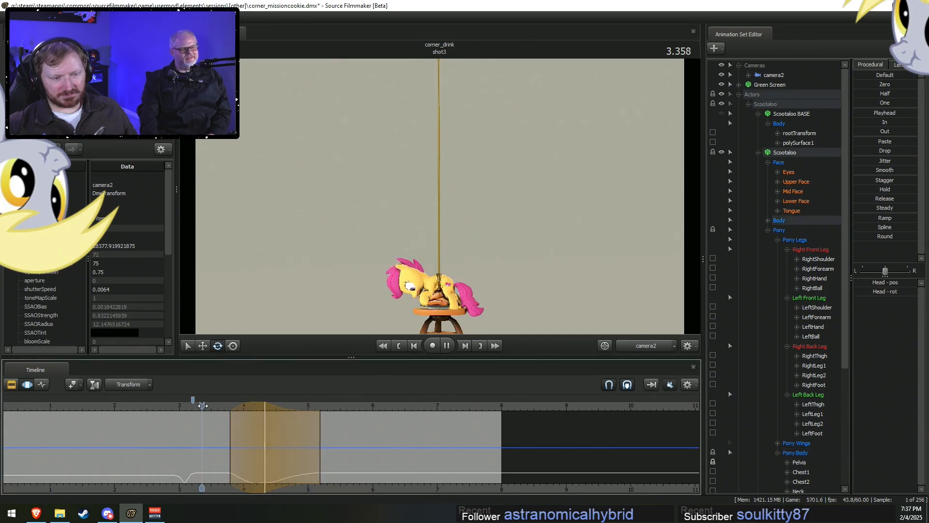
{"action": "key", "text": "space"}
Make a time selection of about 4.1 to 5.45 s, rotate the Head at 4.666 s and play back the motion.
{"action": "left_click_drag", "start_coordinate": [236, 436], "coordinate": [338, 442]}
{"action": "left_click", "coordinate": [287, 449], "text": "shift"}
{"action": "scroll", "coordinate": [287, 451], "scroll_direction": "up", "scroll_amount": 10, "text": "shift"}
{"action": "left_click_drag", "start_coordinate": [460, 219], "coordinate": [461, 216]}
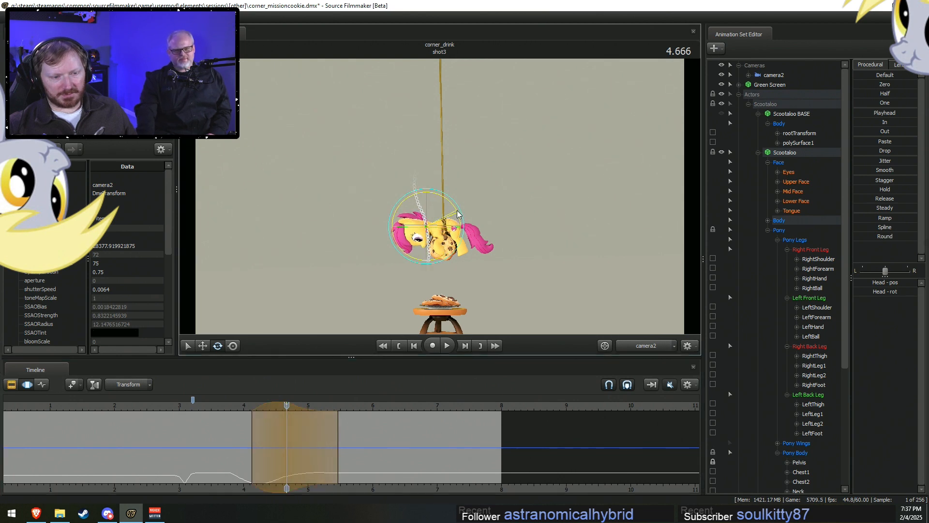
{"action": "left_click", "coordinate": [235, 406]}
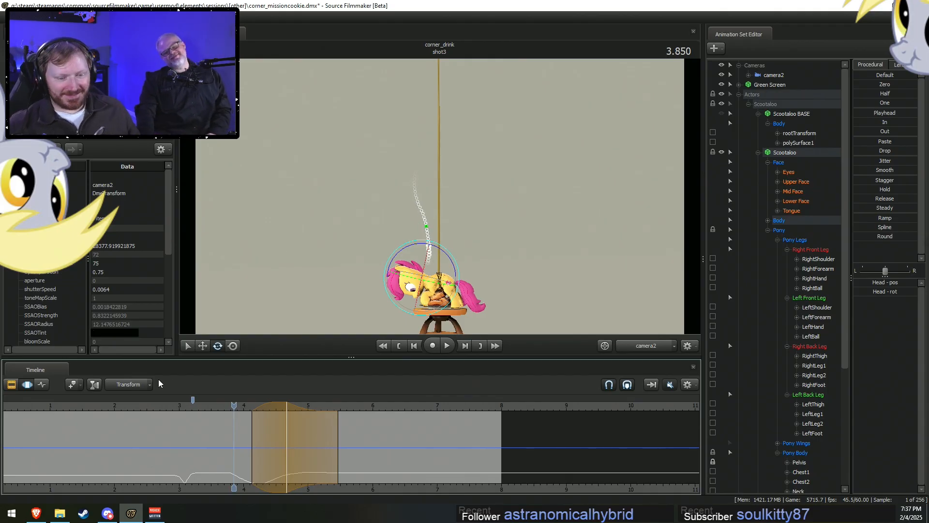
{"action": "key", "text": "space"}
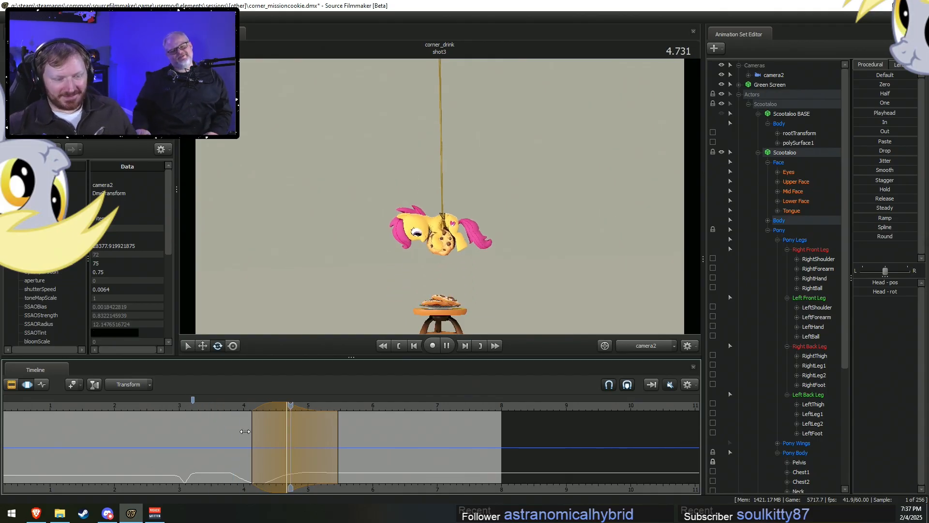
Shift the Head rotation's time selection to about 4.1 to 5.3 s, peaking near 4.55 s, and play it back.
{"action": "left_click_drag", "start_coordinate": [279, 411], "coordinate": [249, 422]}
{"action": "left_click", "coordinate": [234, 404]}
{"action": "key", "text": "space"}
{"action": "key", "text": "space"}
Make a time selection of about 4.4 to 6 s, rotate the Head at 5.200 s and play back the motion.
{"action": "key", "text": "shift"}
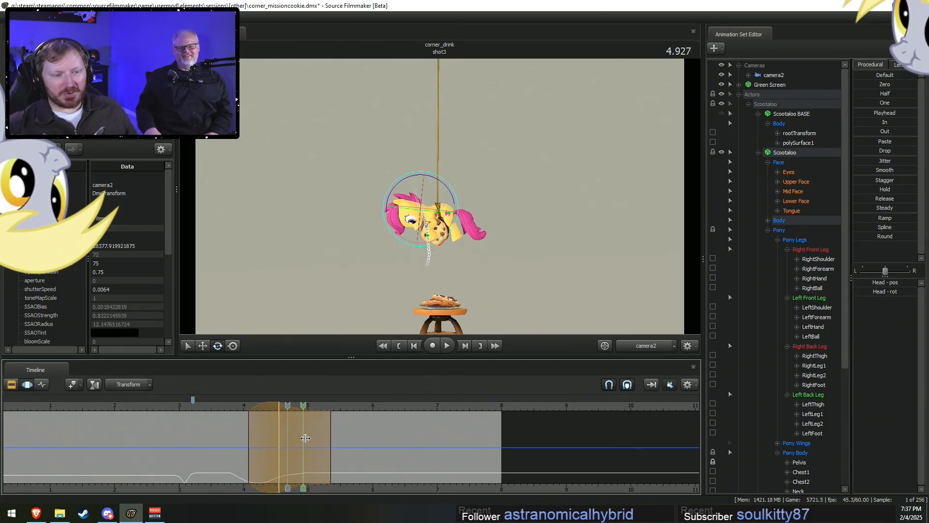
{"action": "left_click", "coordinate": [323, 441], "text": "shift"}
{"action": "scroll", "coordinate": [323, 440], "scroll_direction": "up", "scroll_amount": 3, "text": "shift"}
{"action": "scroll", "coordinate": [323, 440], "scroll_direction": "up", "scroll_amount": 1}
{"action": "left_click", "coordinate": [320, 440], "text": "shift"}
{"action": "scroll", "coordinate": [315, 439], "scroll_direction": "up", "scroll_amount": 6, "text": "shift"}
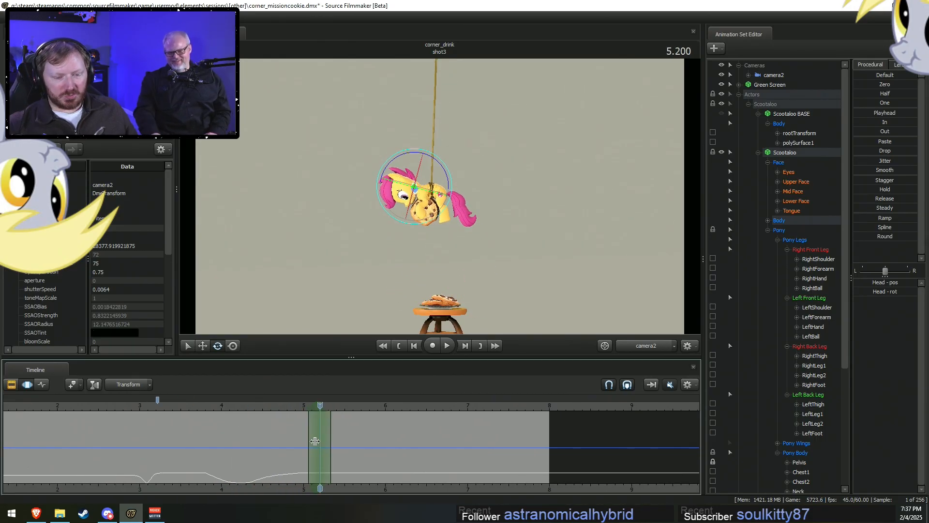
{"action": "scroll", "coordinate": [313, 446], "scroll_direction": "up", "scroll_amount": 2, "text": "shift"}
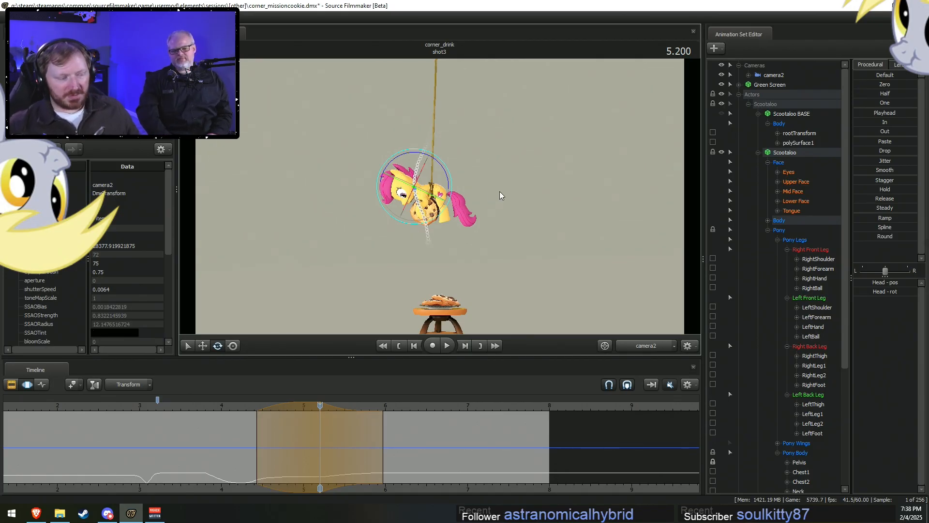
{"action": "left_click", "coordinate": [231, 411]}
{"action": "key", "text": "space"}
{"action": "key", "text": "space"}
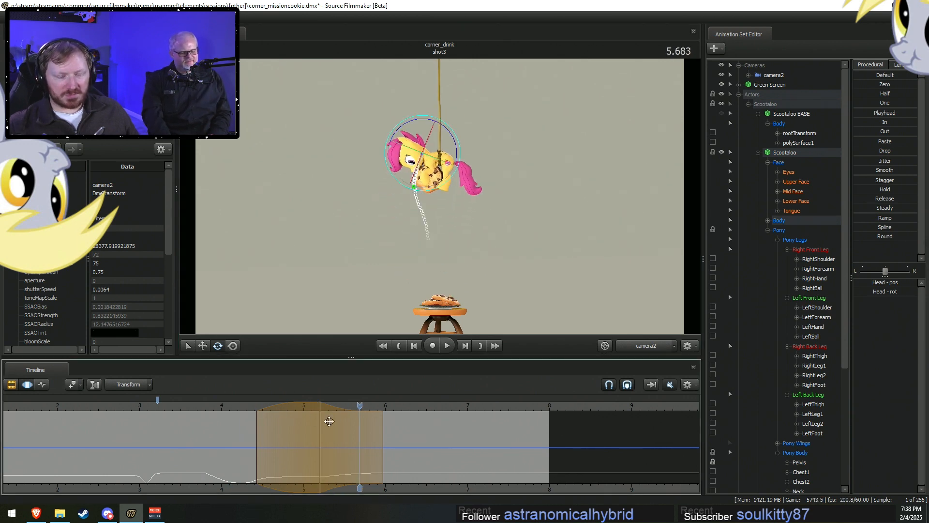
Adjust the Head rotation's time selection to about 4.6 to 6.05 s, peaking near 5.25 s, and replay the motion.
{"action": "left_click_drag", "start_coordinate": [320, 407], "coordinate": [313, 408]}
{"action": "left_click_drag", "start_coordinate": [288, 405], "coordinate": [300, 408]}
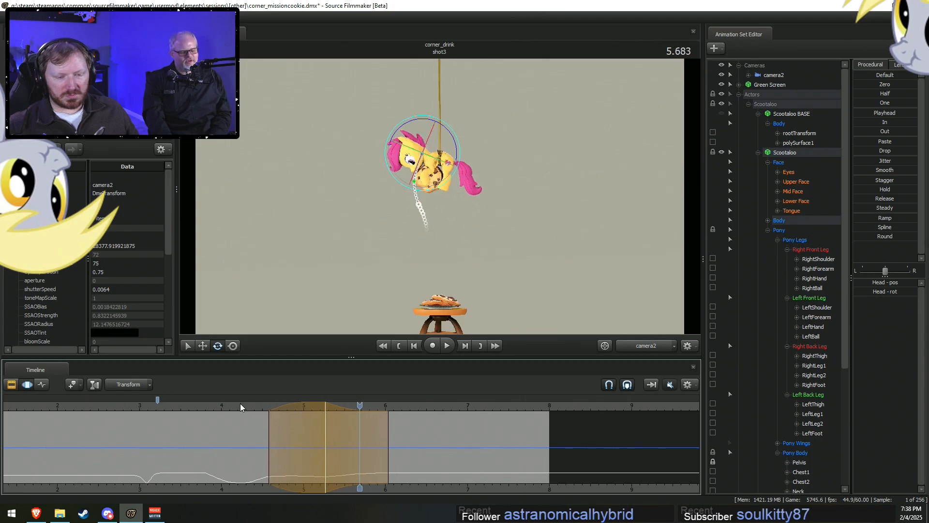
{"action": "left_click", "coordinate": [242, 406]}
{"action": "key", "text": "space"}
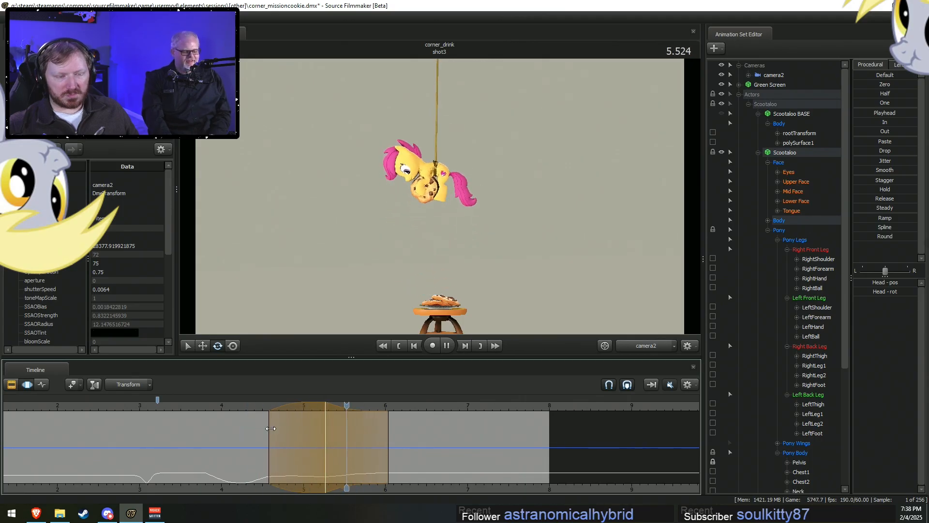
{"action": "left_click", "coordinate": [204, 405]}
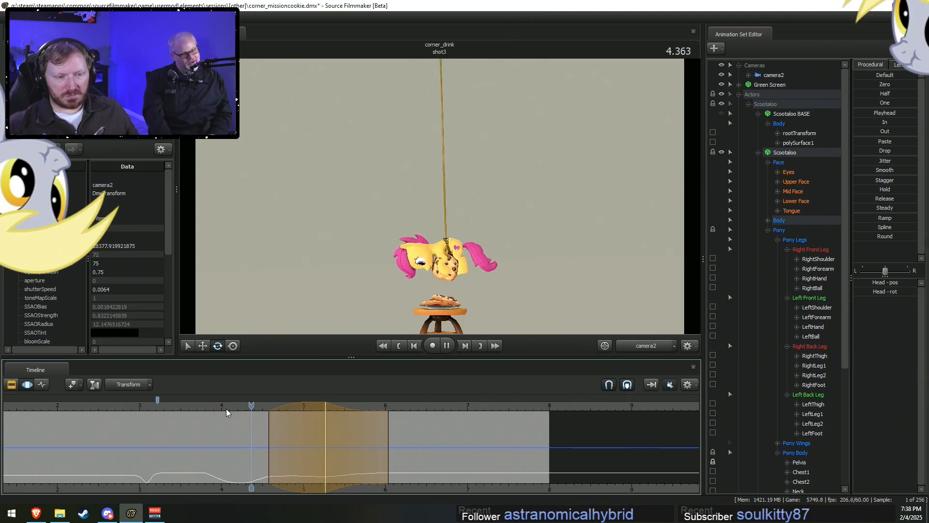
{"action": "left_click", "coordinate": [228, 408]}
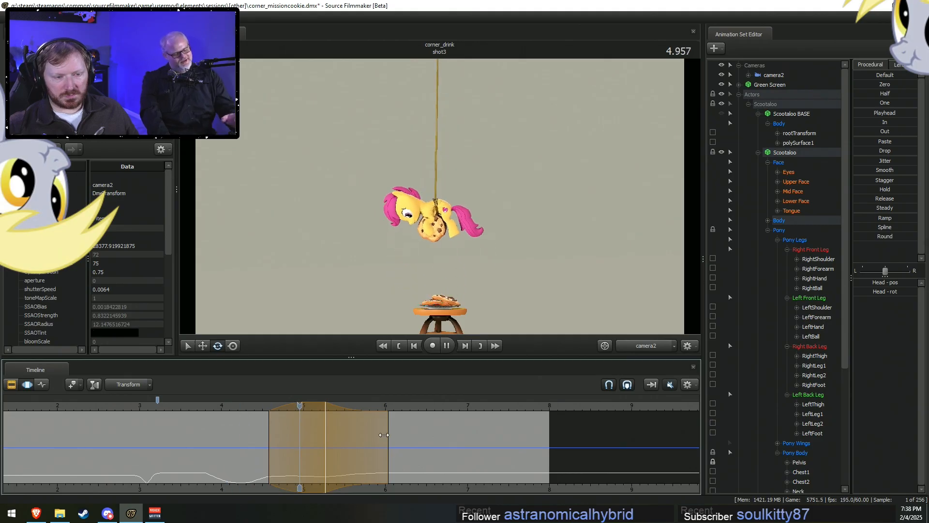
{"action": "key", "text": "space"}
Make a time selection of about 5.5 to 7.3 s, rotate the Head at 6.400 s and play back the motion.
{"action": "left_click", "coordinate": [454, 440], "text": "shift"}
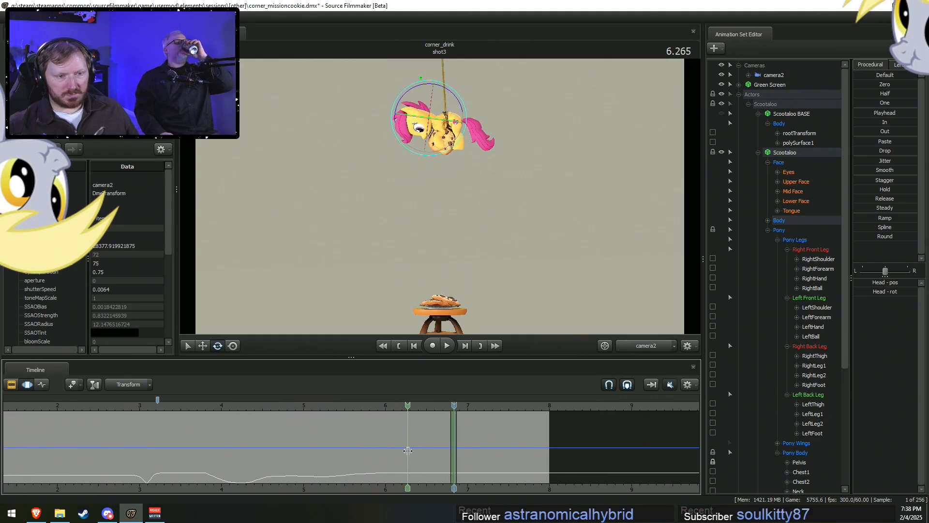
{"action": "left_click_drag", "start_coordinate": [408, 451], "coordinate": [422, 455], "text": "shift"}
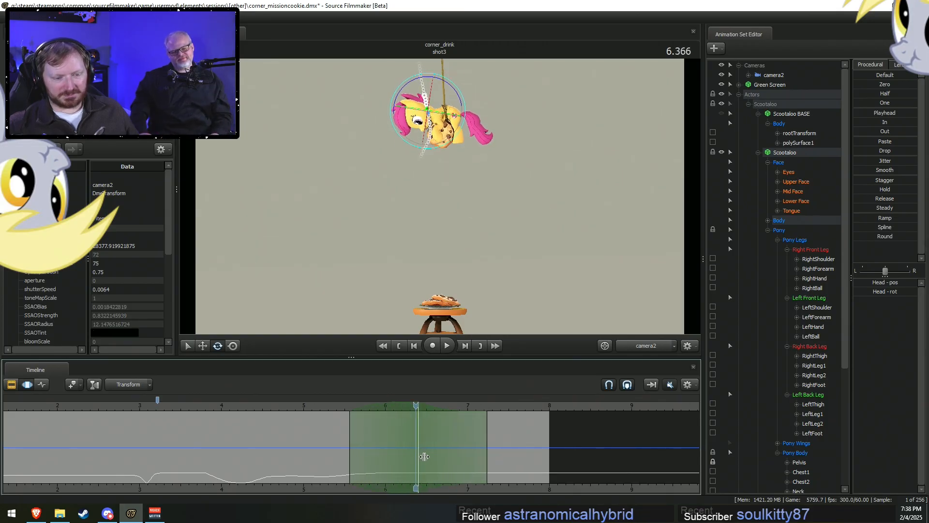
{"action": "left_click_drag", "start_coordinate": [417, 403], "coordinate": [419, 403]}
{"action": "left_click", "coordinate": [458, 95]}
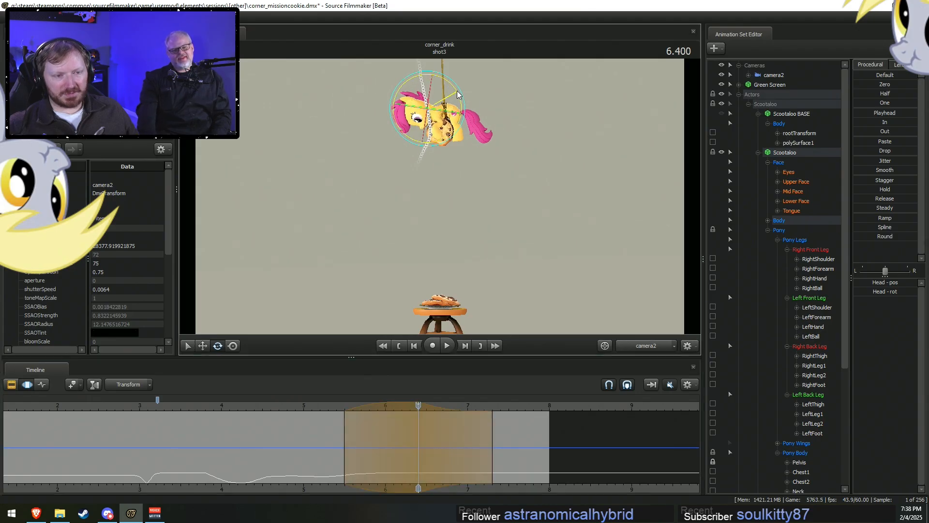
{"action": "key", "text": "space"}
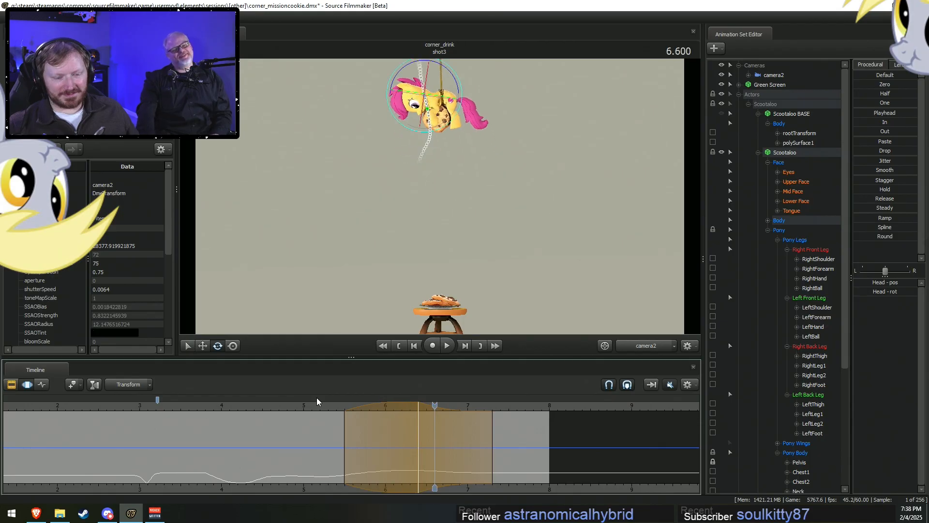
Make a time selection of about 5.4 to 7.15 s, rotate RightShoulder and LeftShoulder together at 6.250 s and play back the motion.
{"action": "left_click", "coordinate": [406, 432]}
{"action": "scroll", "coordinate": [405, 433], "scroll_direction": "up", "scroll_amount": 15}
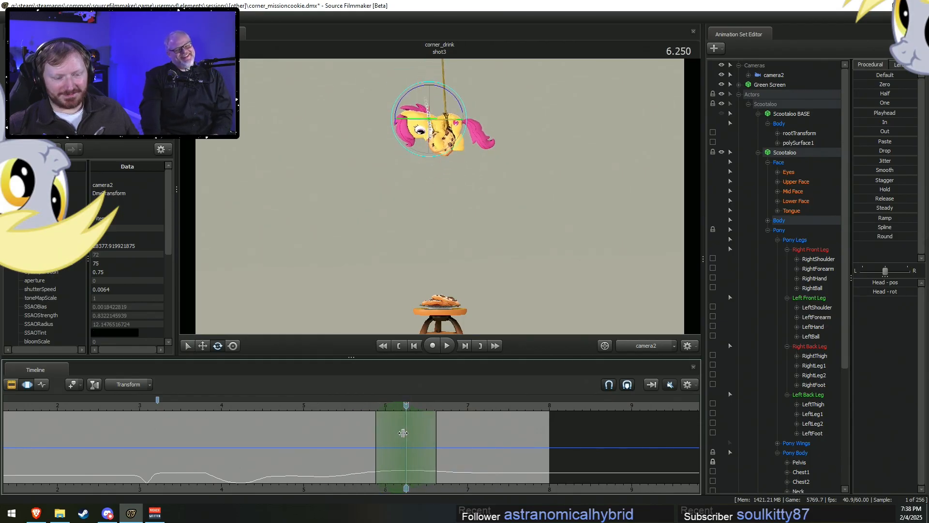
{"action": "left_click_drag", "start_coordinate": [475, 453], "coordinate": [479, 452]}
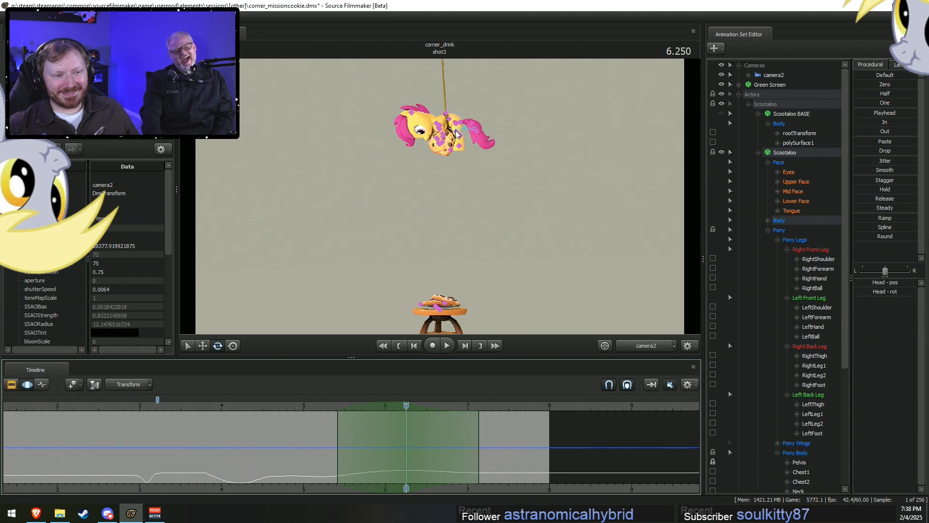
{"action": "left_click", "coordinate": [815, 260]}
{"action": "left_click", "coordinate": [817, 308], "text": "ctrl"}
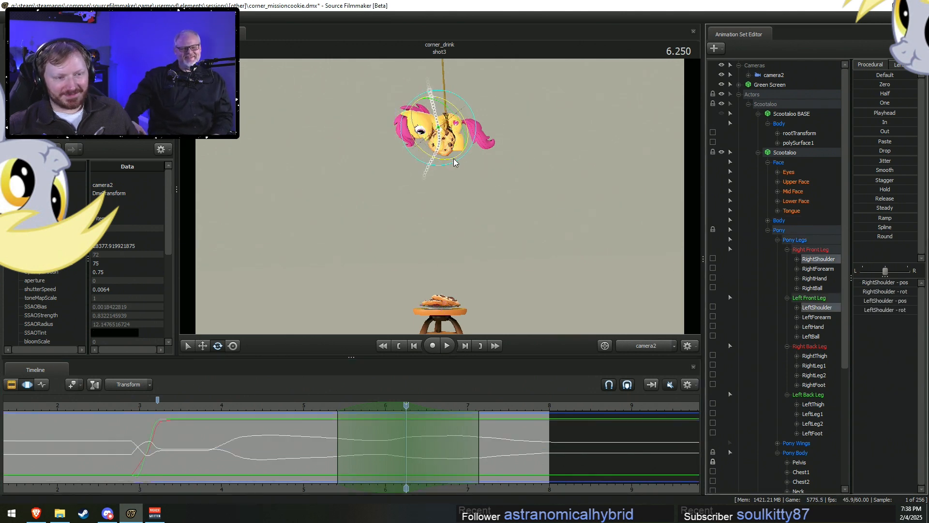
{"action": "left_click_drag", "start_coordinate": [455, 164], "coordinate": [459, 162]}
{"action": "left_click", "coordinate": [325, 403]}
{"action": "key", "text": "space"}
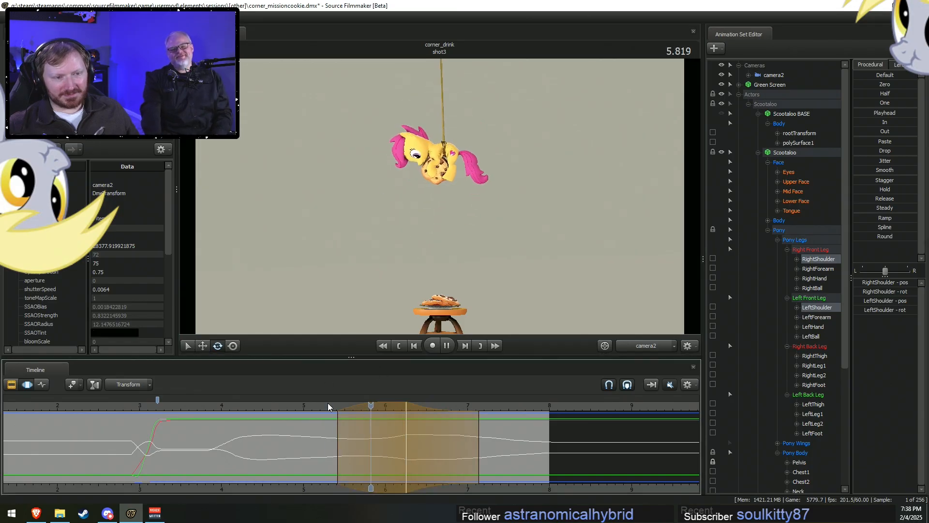
Replay the swing from about 4 s and again from about 3.5 s to check the shoulder and head motion.
{"action": "key", "text": "space"}
{"action": "left_click_drag", "start_coordinate": [228, 405], "coordinate": [217, 405]}
{"action": "key", "text": "F2"}
{"action": "key", "text": "F3"}
{"action": "key", "text": "space"}
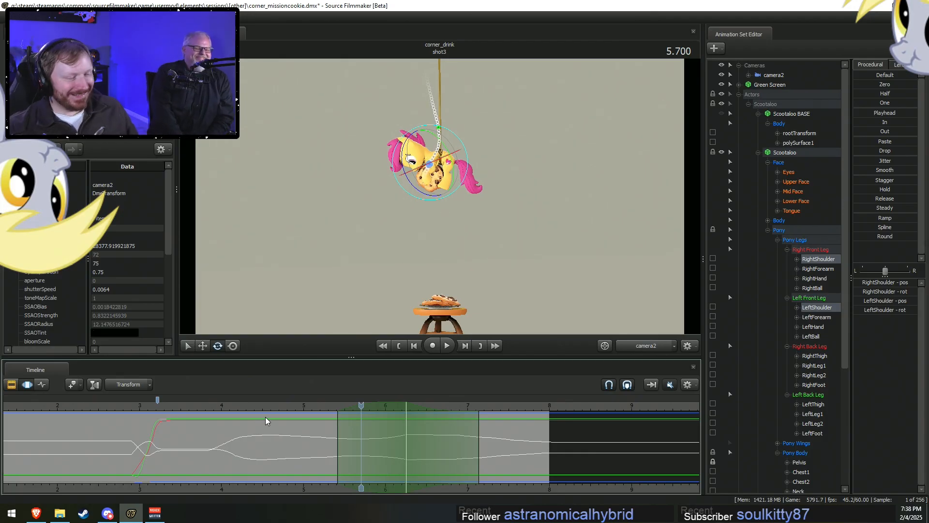
{"action": "left_click", "coordinate": [182, 409]}
{"action": "key", "text": "space"}
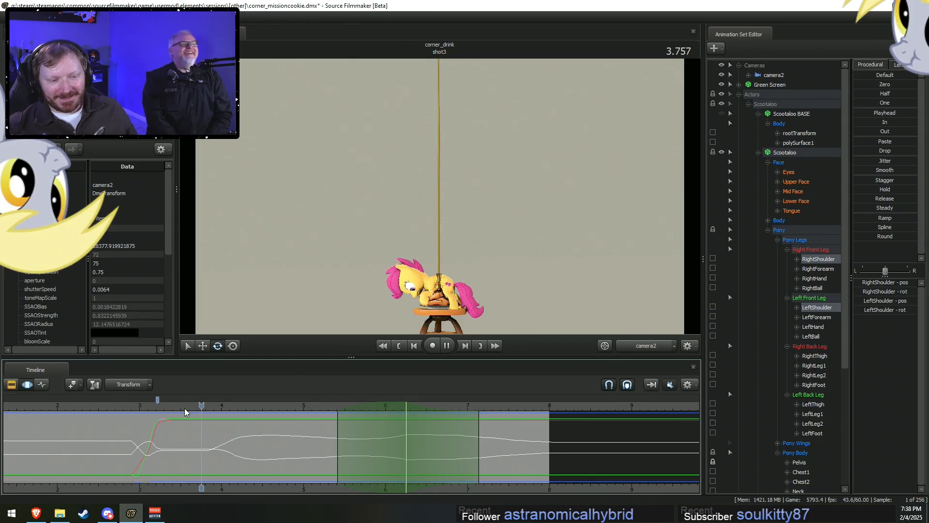
{"action": "key", "text": "space"}
{"action": "key", "text": "F2"}
{"action": "key", "text": "F3"}
Collapse the time selection to a point at about 4.75 s and replay the lift-off and swing from several starting times.
{"action": "key", "text": "shift"}
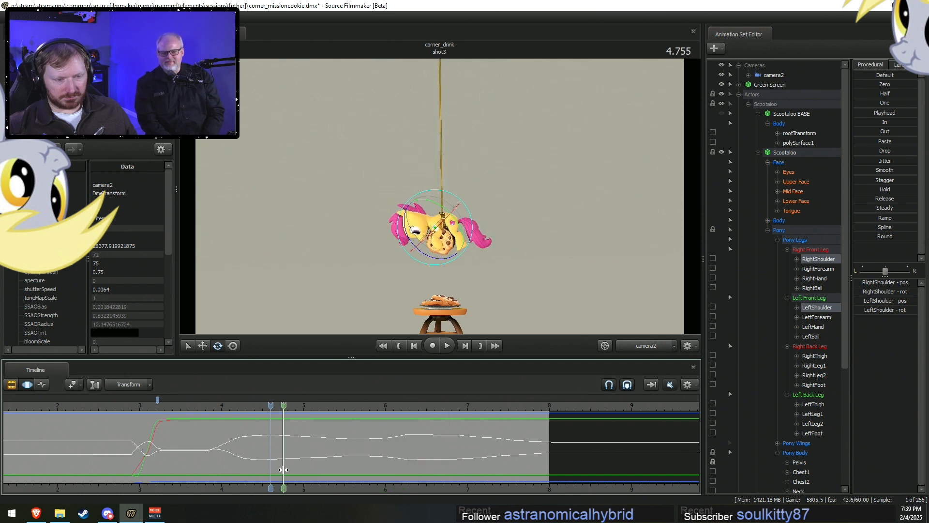
{"action": "left_click", "coordinate": [219, 399]}
{"action": "key", "text": "space"}
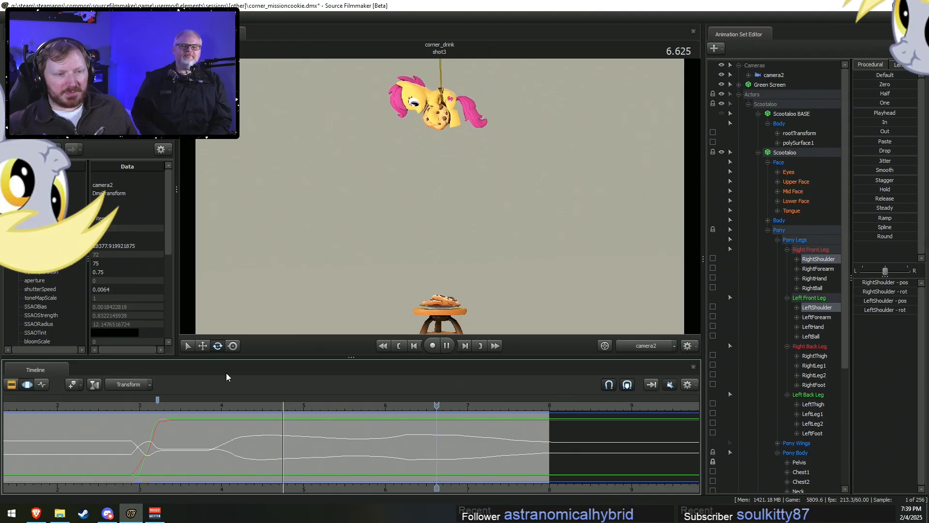
{"action": "key", "text": "space"}
{"action": "left_click", "coordinate": [167, 403]}
{"action": "key", "text": "space"}
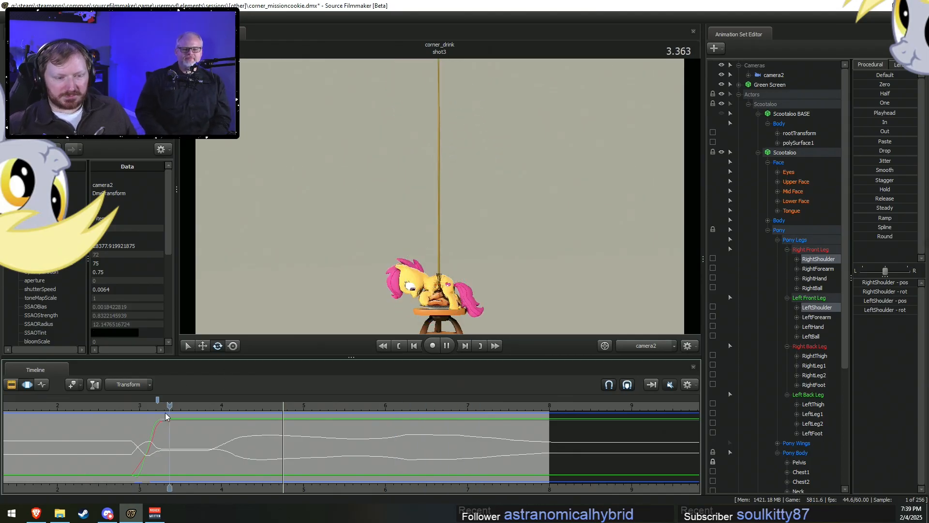
{"action": "key", "text": "space"}
{"action": "left_click_drag", "start_coordinate": [218, 402], "coordinate": [196, 402]}
{"action": "key", "text": "space"}
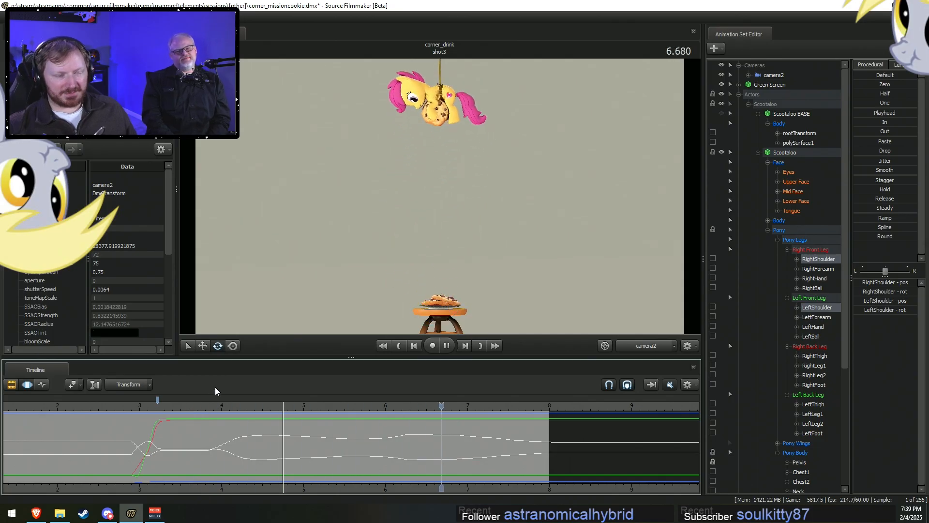
{"action": "key", "text": "space"}
{"action": "left_click", "coordinate": [201, 404]}
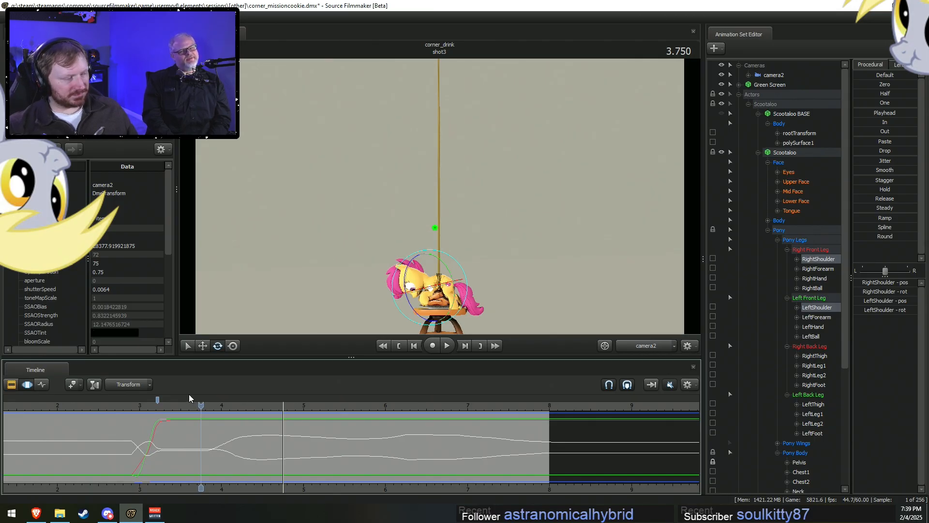
{"action": "left_click_drag", "start_coordinate": [182, 406], "coordinate": [166, 404]}
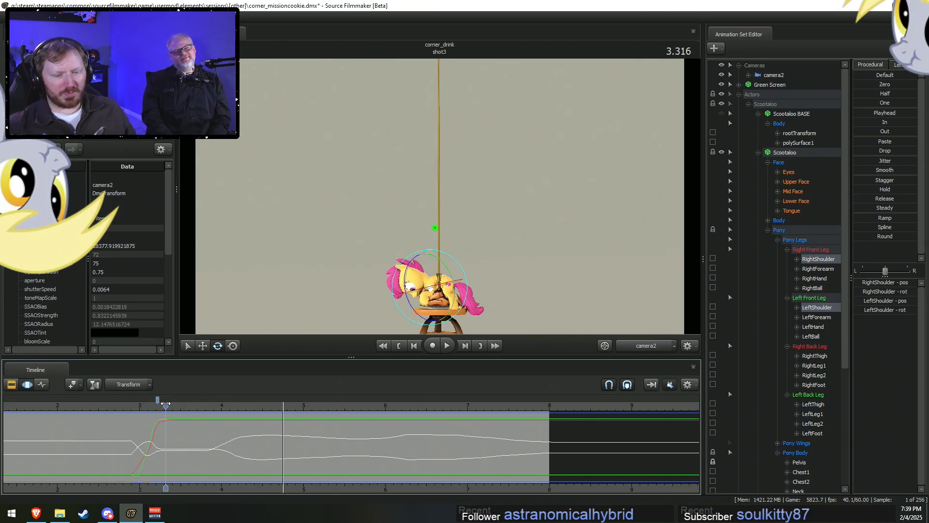
Play back the cookie grab and lift-off repeatedly from about 2.5 to 2.9 s to judge the length of the pause.
{"action": "middle_click_drag", "start_coordinate": [188, 488], "coordinate": [385, 481]}
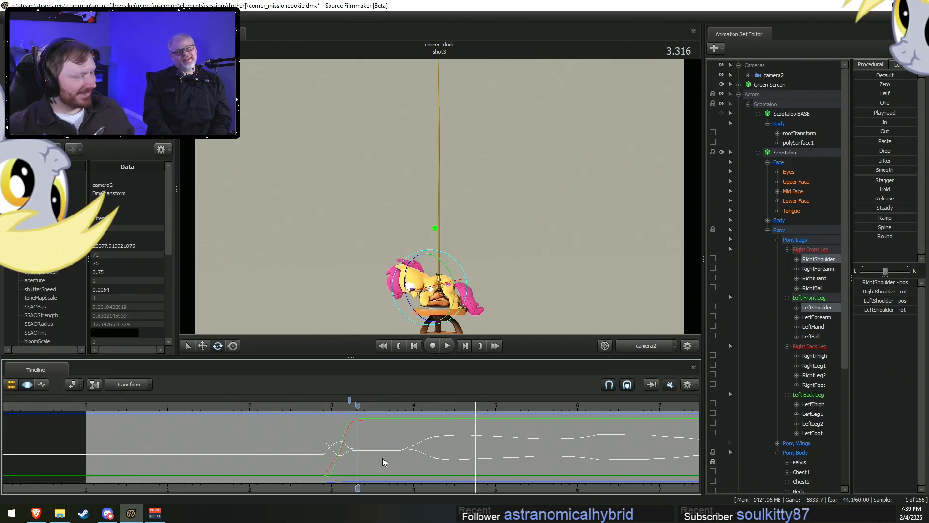
{"action": "left_click", "coordinate": [320, 407]}
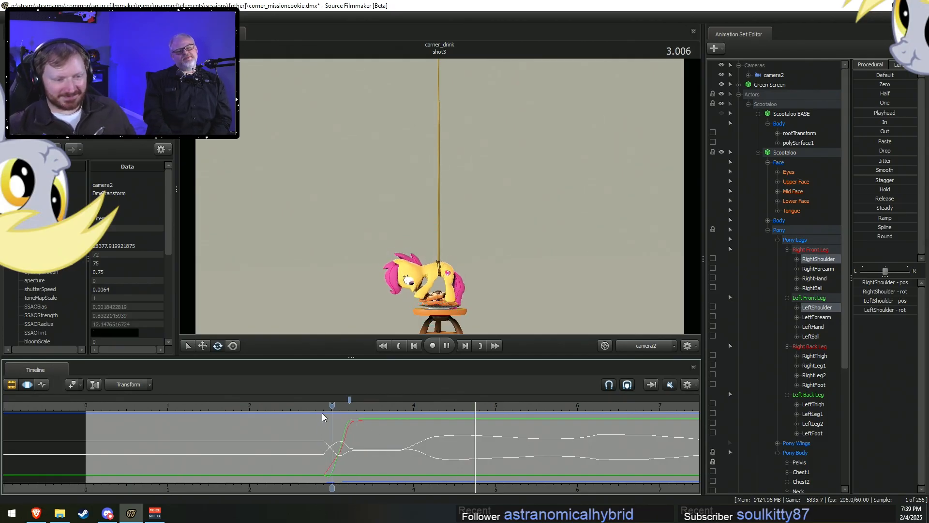
{"action": "key", "text": "space"}
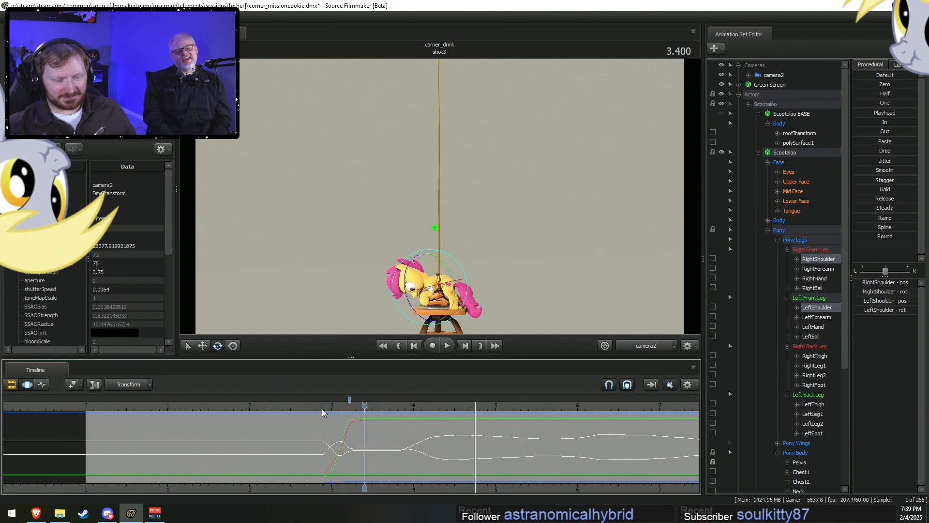
{"action": "left_click", "coordinate": [292, 405]}
{"action": "key", "text": "space"}
{"action": "key", "text": "space"}
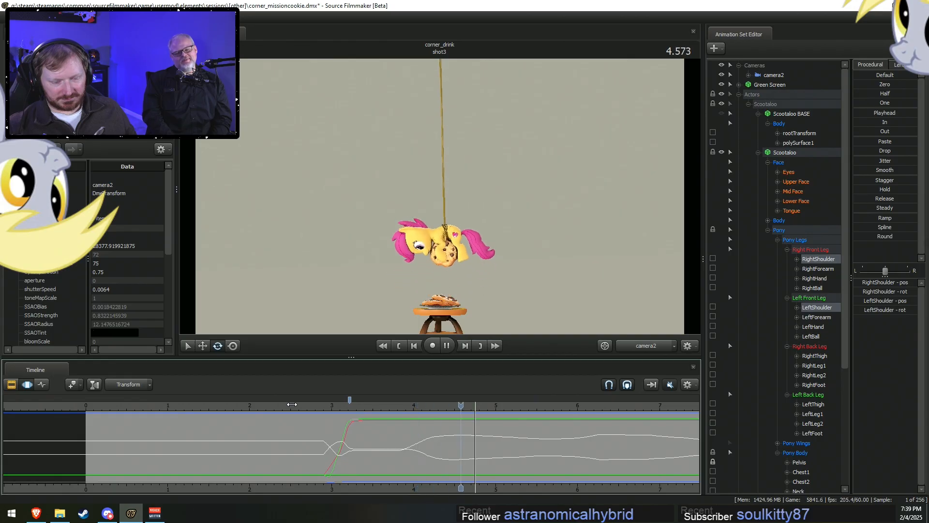
{"action": "left_click", "coordinate": [301, 407]}
{"action": "key", "text": "space"}
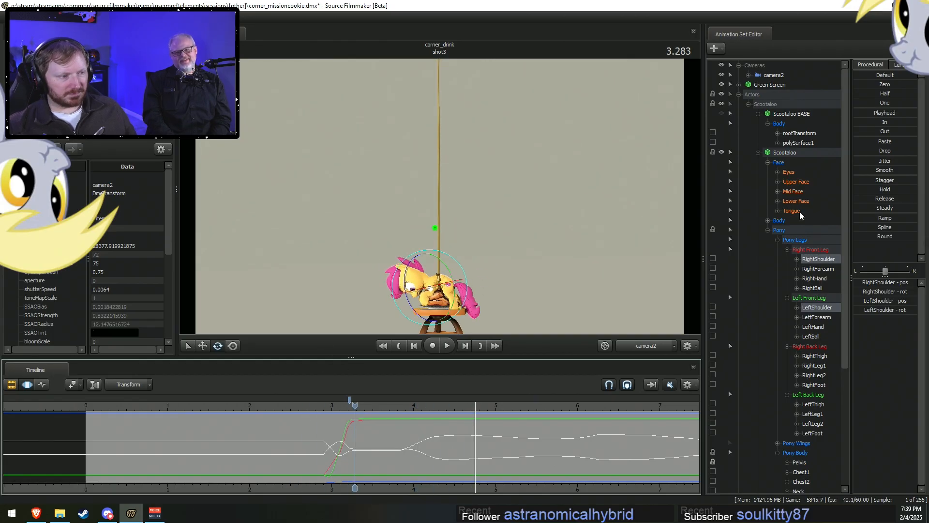
Select all controls of Scootaloo together with Scootaloo BASE and collapse Scootaloo's Face and Pony groups.
{"action": "left_click", "coordinate": [785, 153]}
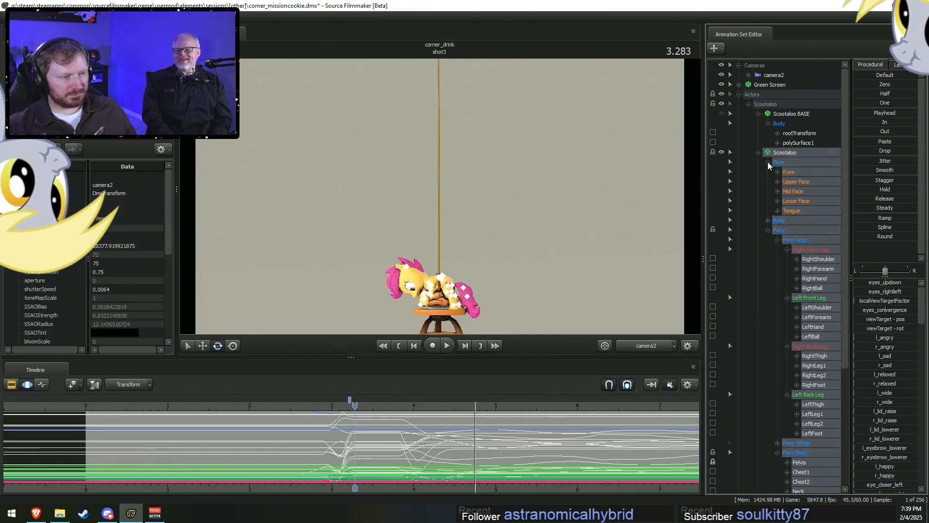
{"action": "left_click", "coordinate": [768, 164]}
{"action": "left_click", "coordinate": [768, 182]}
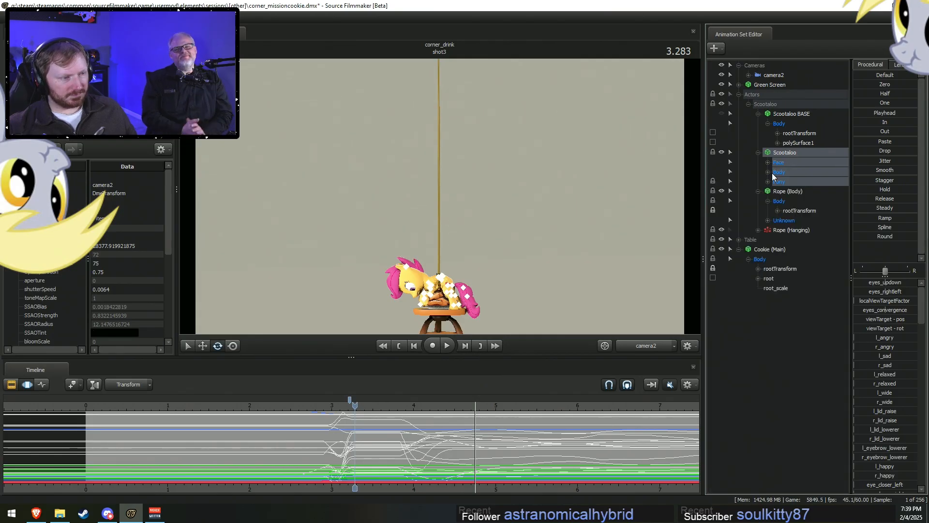
{"action": "left_click", "coordinate": [790, 114], "text": "ctrl"}
{"action": "scroll", "coordinate": [375, 441], "scroll_direction": "up", "scroll_amount": 3}
{"action": "mouse_move", "coordinate": [358, 441]}
{"action": "left_mouse_down"}
{"action": "mouse_move", "coordinate": [457, 453]}
{"action": "mouse_move", "coordinate": [390, 426]}
{"action": "mouse_move", "coordinate": [357, 427]}
{"action": "left_mouse_up"}
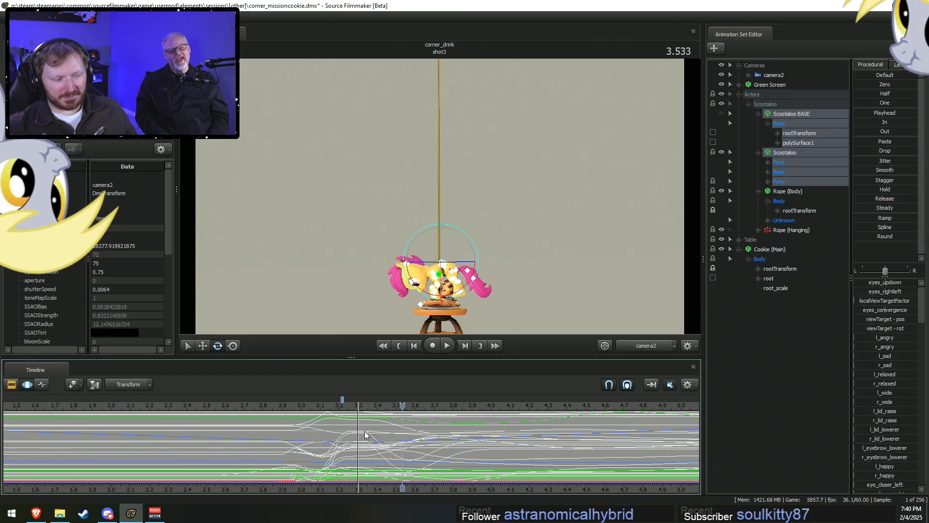
{"action": "key", "text": "ctrl+z"}
Add Cookie (Main) to the selection, collapse the range from about 3.3 to 3.78 s to nothing and scrub through the result.
{"action": "left_click", "coordinate": [772, 249]}
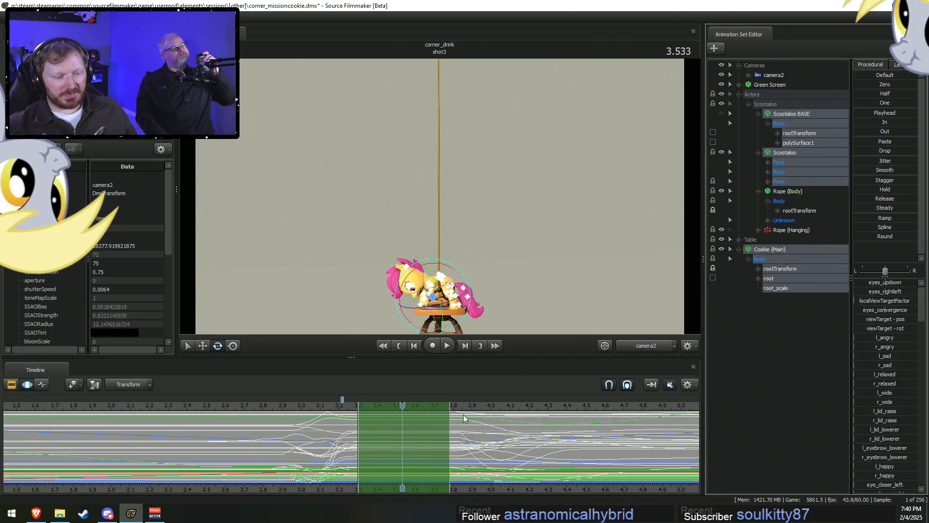
{"action": "left_click_drag", "start_coordinate": [447, 421], "coordinate": [281, 459]}
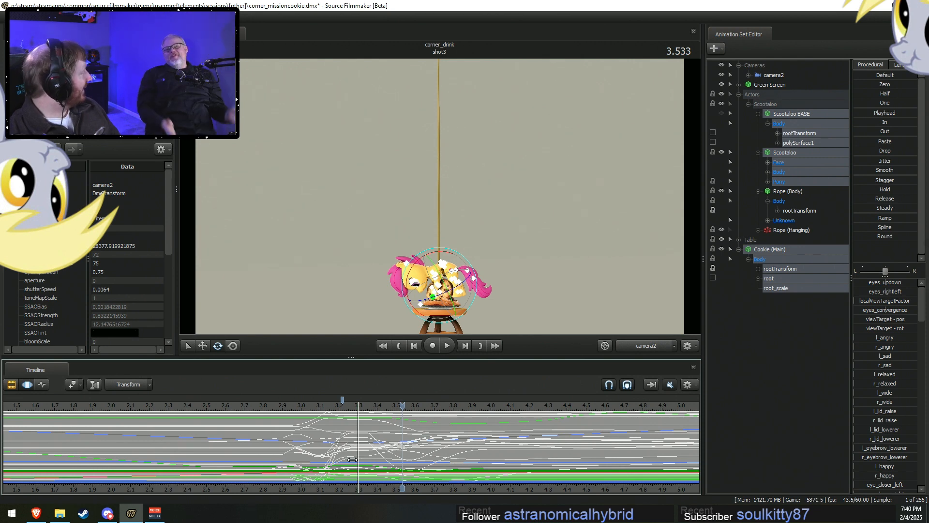
{"action": "left_click", "coordinate": [283, 400]}
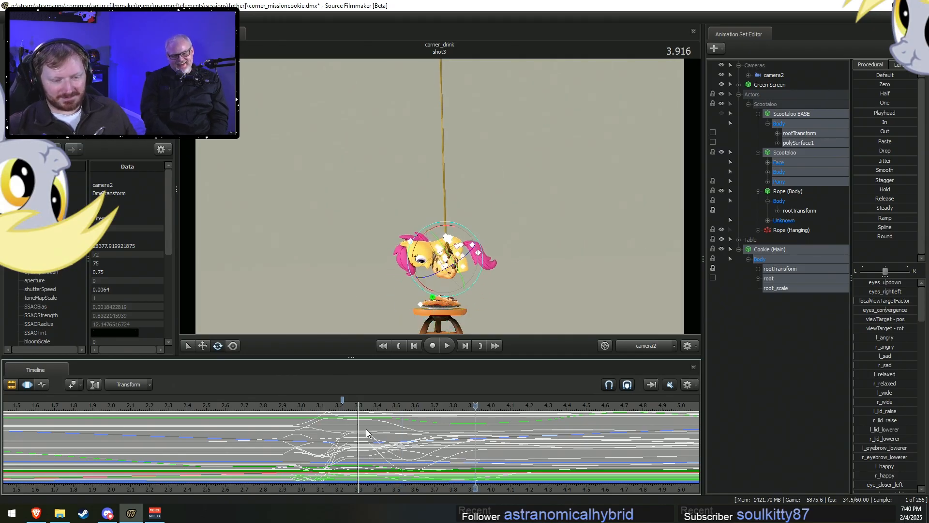
Undo the full time collapse, compress the range starting at 3.3 s to end near 3.37 s instead and clear the time selection.
{"action": "key", "text": "ctrl+z"}
{"action": "key", "text": "ctrl+z"}
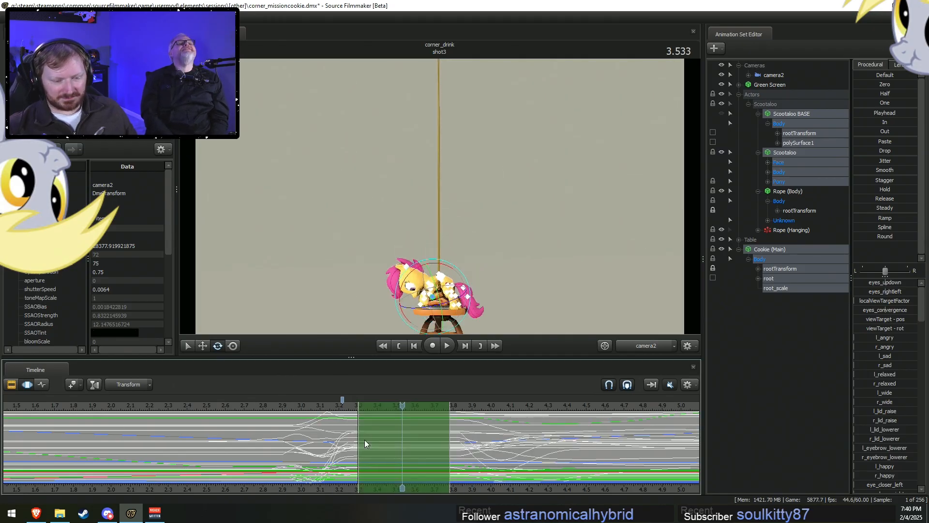
{"action": "left_click_drag", "start_coordinate": [451, 426], "coordinate": [371, 419]}
{"action": "key", "text": "F2"}
{"action": "key", "text": "F3"}
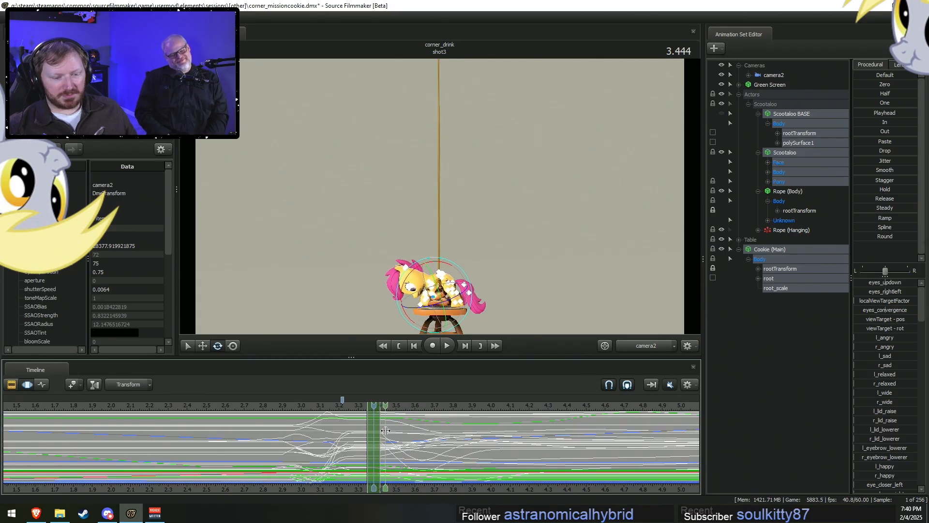
Make a time selection of about 3.31 to 3.45 s, apply the Round preset to the selected controls and play back the motion.
{"action": "left_click_drag", "start_coordinate": [384, 426], "coordinate": [361, 427]}
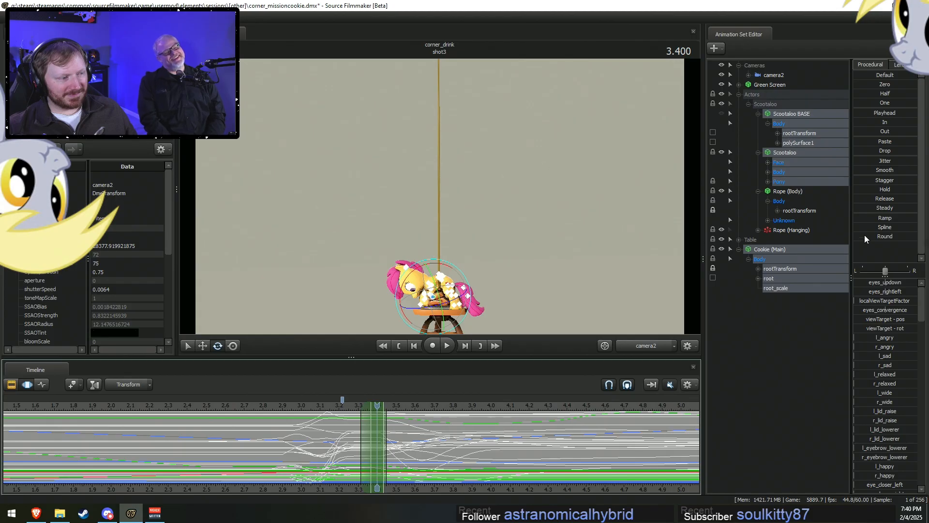
{"action": "left_click_drag", "start_coordinate": [866, 236], "coordinate": [867, 236]}
{"action": "key", "text": "space"}
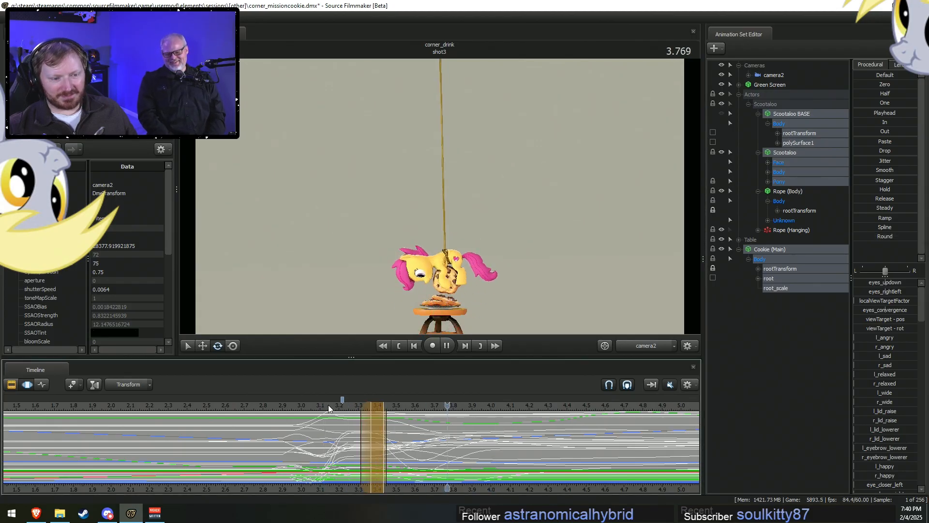
Make a time selection of about 3.2 to 3.25 s, apply the Round preset and scrub back to 3.100 s.
{"action": "mouse_move", "coordinate": [335, 424]}
{"action": "left_mouse_down"}
{"action": "mouse_move", "coordinate": [381, 427]}
{"action": "mouse_move", "coordinate": [342, 431]}
{"action": "left_mouse_up"}
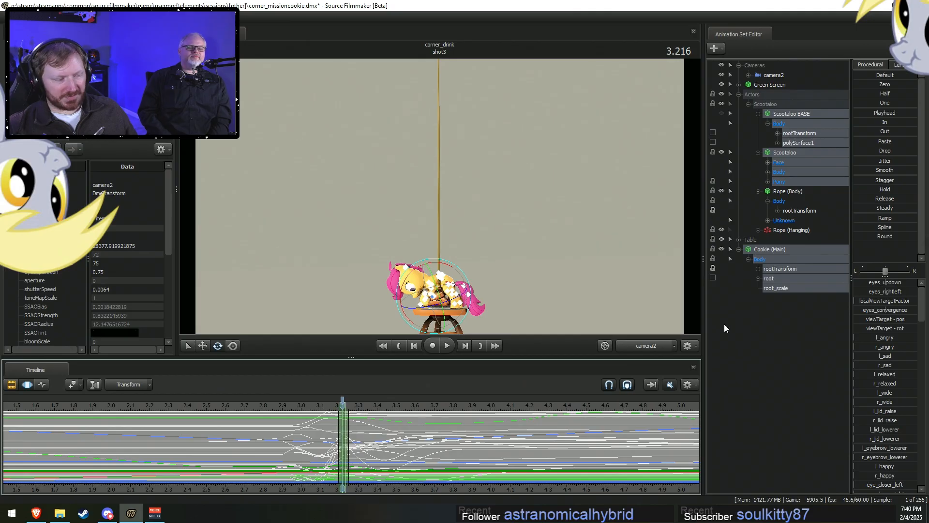
{"action": "left_click", "coordinate": [865, 240]}
{"action": "scroll", "coordinate": [340, 440], "scroll_direction": "up", "scroll_amount": 6}
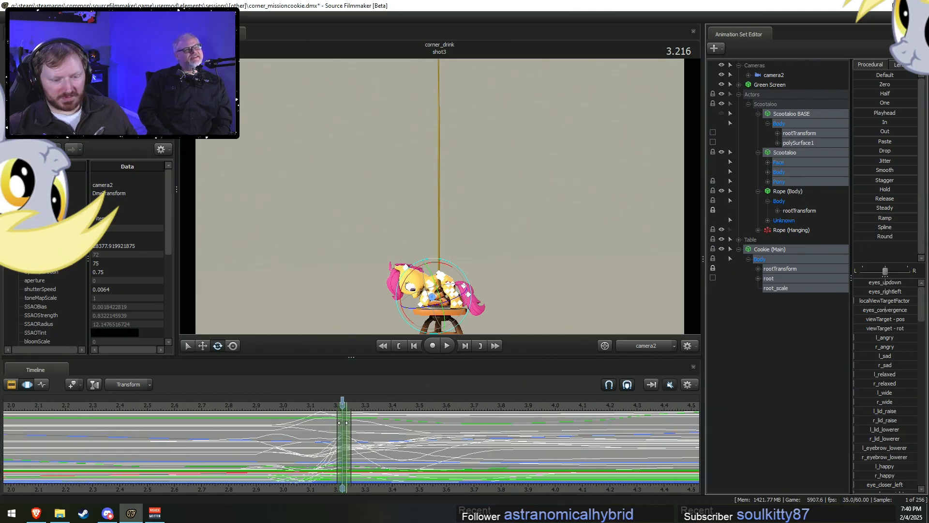
{"action": "left_click", "coordinate": [339, 440]}
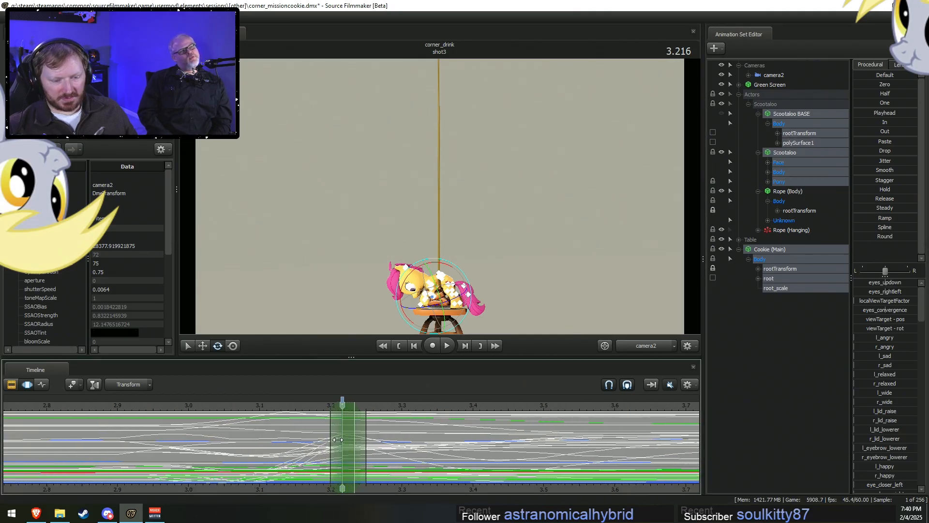
{"action": "left_click", "coordinate": [861, 237]}
{"action": "left_click", "coordinate": [259, 406]}
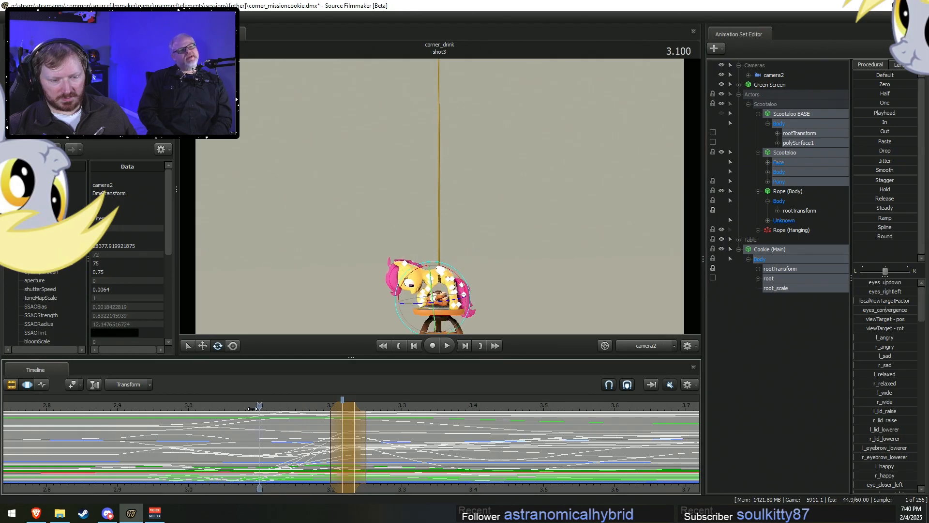
Play back the landing and lift-off from about 2.7 s and 3.0 s and clear the time selection.
{"action": "left_click", "coordinate": [191, 406]}
{"action": "scroll", "coordinate": [198, 406], "scroll_direction": "down", "scroll_amount": 3}
{"action": "left_click", "coordinate": [128, 407]}
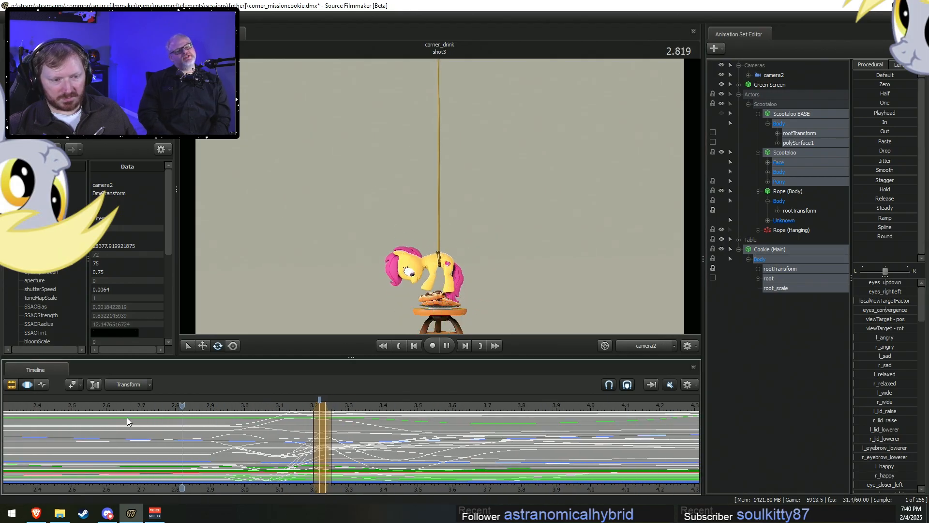
{"action": "key", "text": "space"}
{"action": "left_click", "coordinate": [244, 407]}
{"action": "key", "text": "shift"}
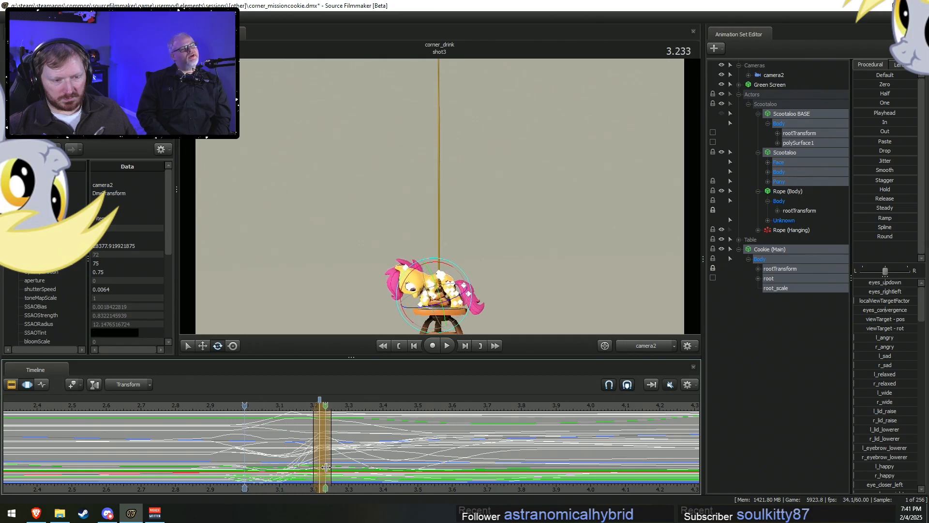
{"action": "key", "text": "space"}
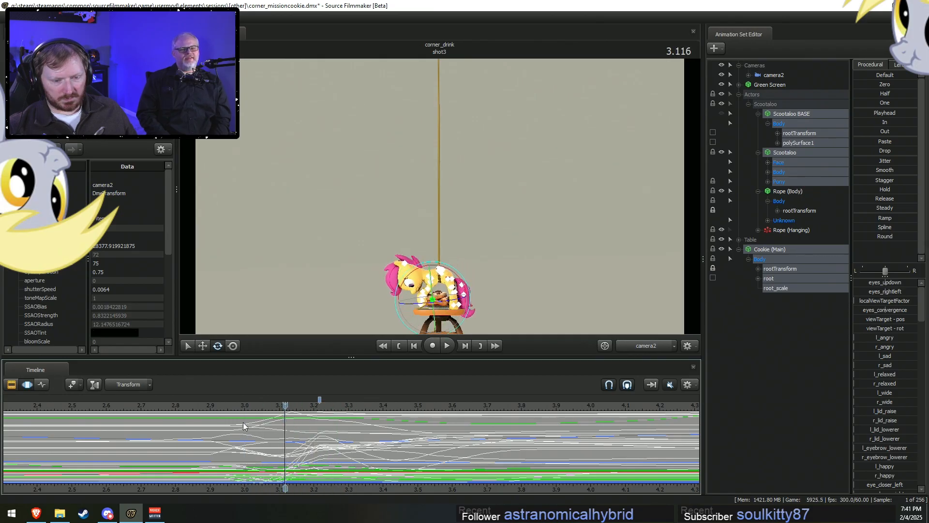
{"action": "key", "text": "space"}
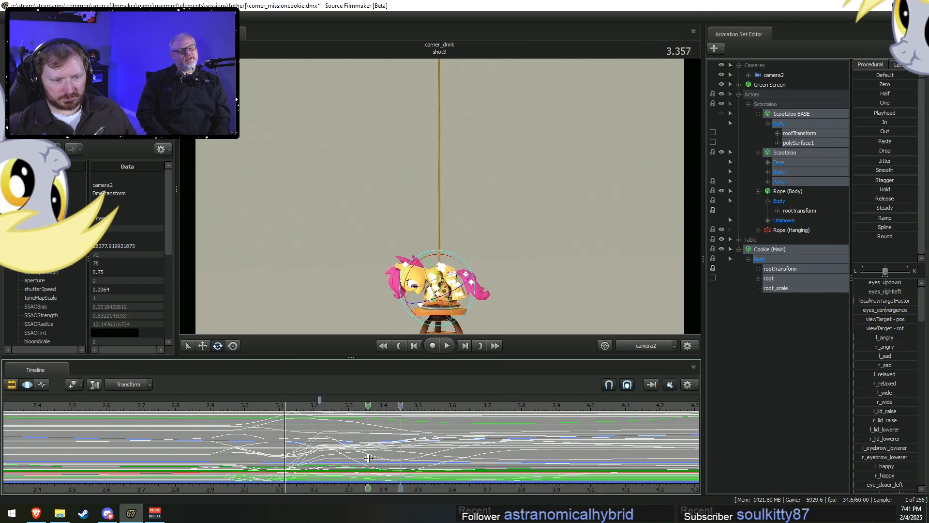
Make a time selection of about 3.13 to 3.32 s and replay the lift-off repeatedly from about 2.9 s to judge its timing.
{"action": "mouse_move", "coordinate": [349, 457]}
{"action": "left_mouse_down"}
{"action": "mouse_move", "coordinate": [294, 459]}
{"action": "mouse_move", "coordinate": [351, 450]}
{"action": "left_mouse_up"}
{"action": "scroll", "coordinate": [274, 421], "scroll_direction": "down", "scroll_amount": 2}
{"action": "key", "text": "space"}
{"action": "left_click_drag", "start_coordinate": [228, 407], "coordinate": [246, 404]}
{"action": "key", "text": "space"}
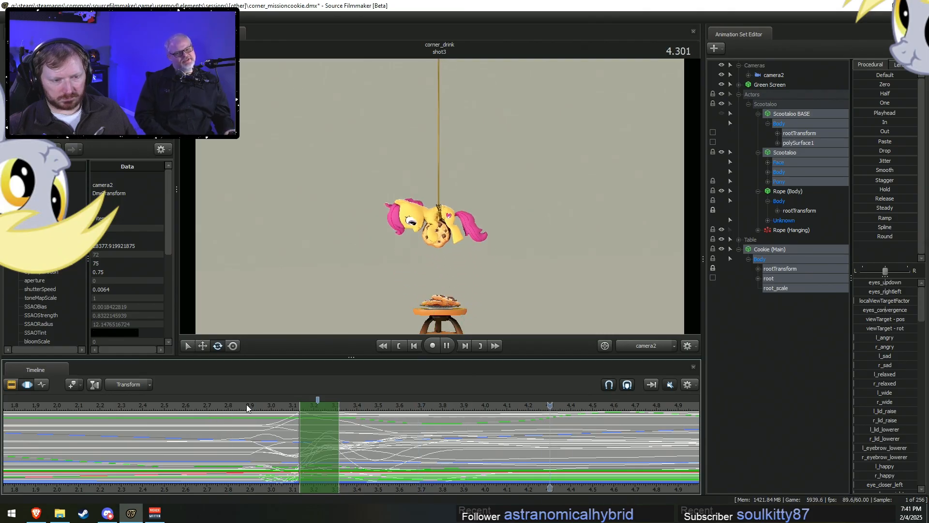
{"action": "key", "text": "space"}
{"action": "left_click", "coordinate": [266, 410]}
{"action": "key", "text": "space"}
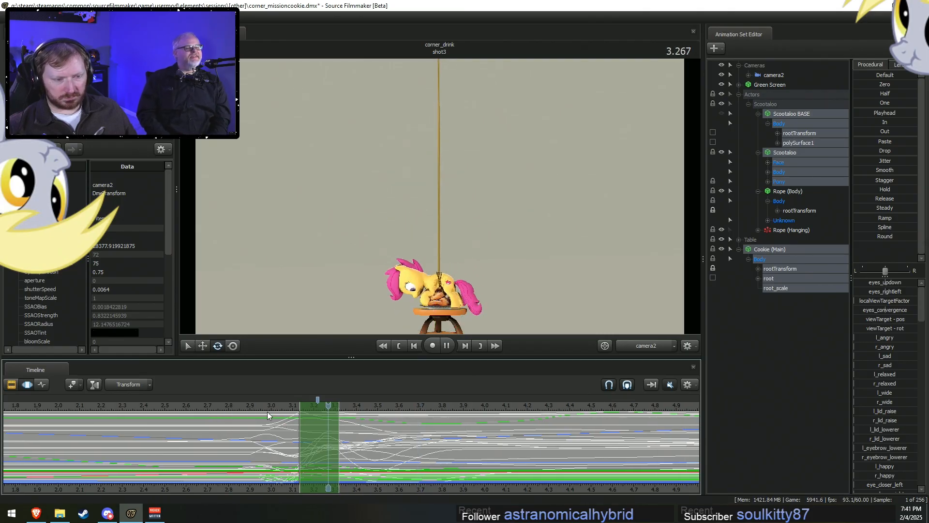
{"action": "key", "text": "space"}
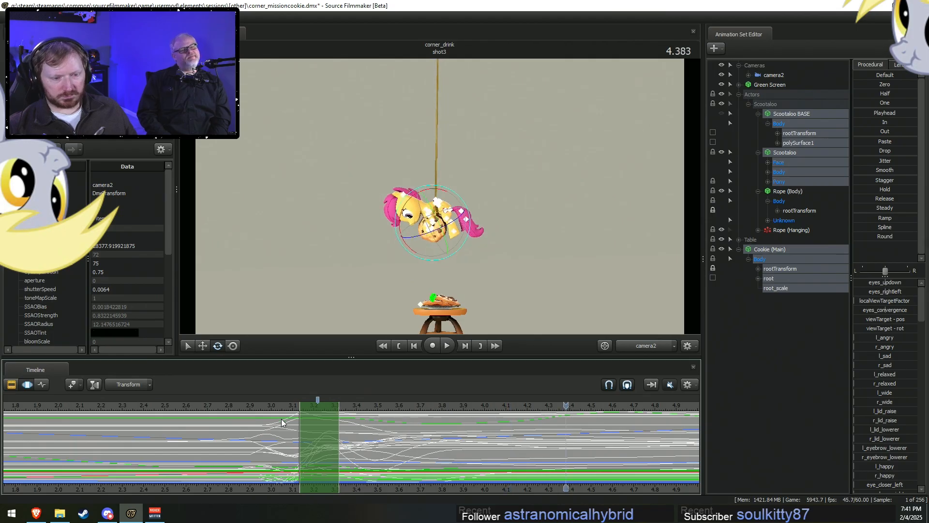
{"action": "left_click", "coordinate": [246, 405]}
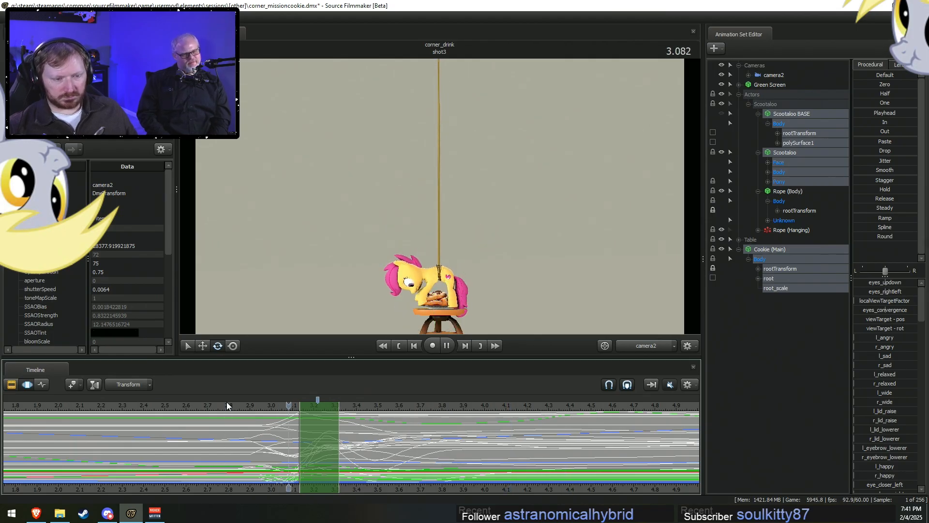
{"action": "left_click", "coordinate": [245, 404]}
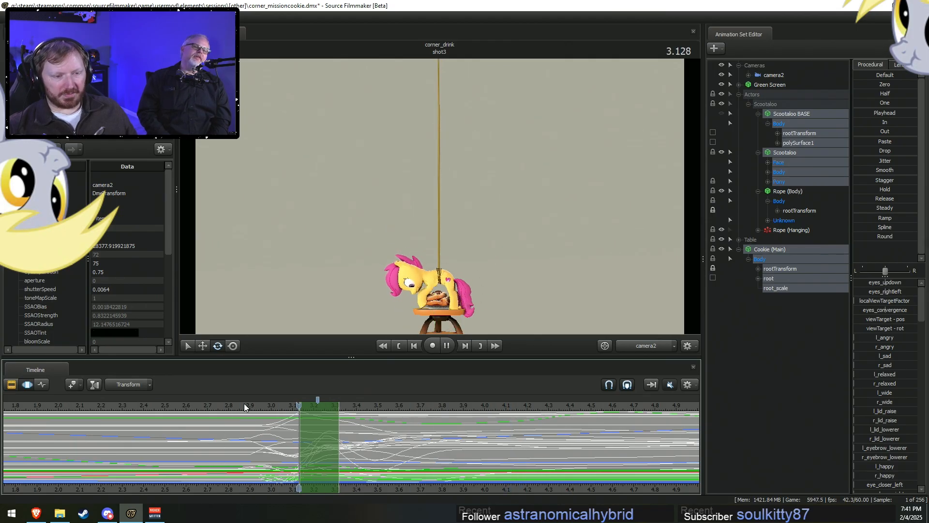
{"action": "left_click", "coordinate": [246, 402]}
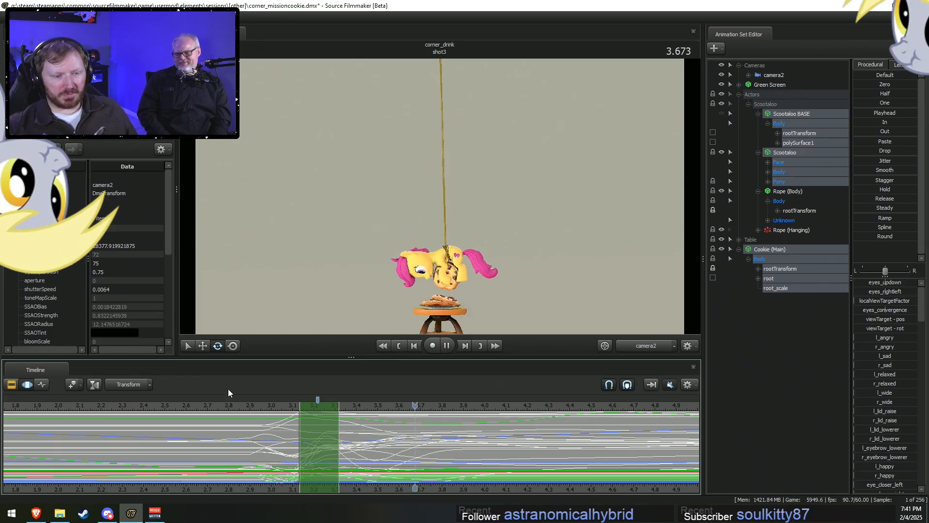
{"action": "left_click", "coordinate": [240, 394]}
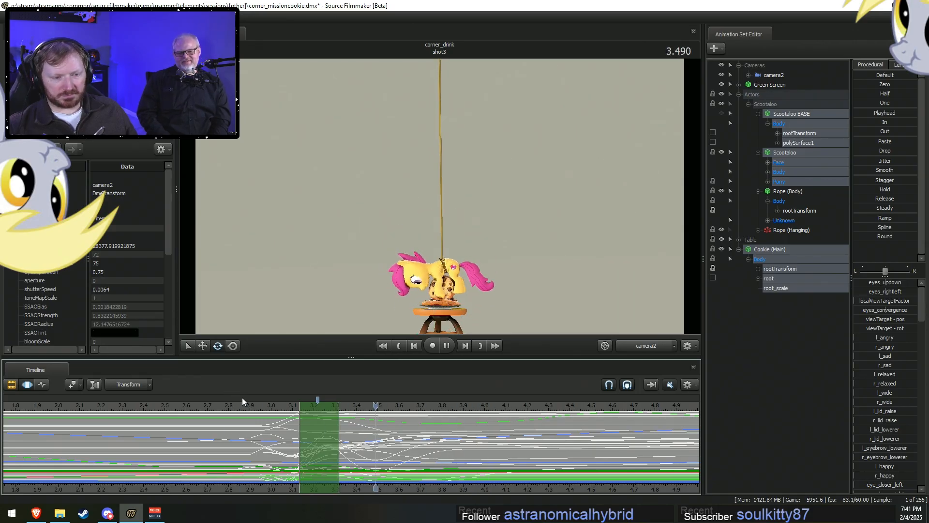
{"action": "left_click", "coordinate": [221, 399]}
{"action": "key", "text": "space"}
{"action": "key", "text": "space"}
Make a time selection of about 2.93 to 3.23 s and rotate Scootaloo's Neck at 3.083 s.
{"action": "left_click_drag", "start_coordinate": [241, 442], "coordinate": [285, 456]}
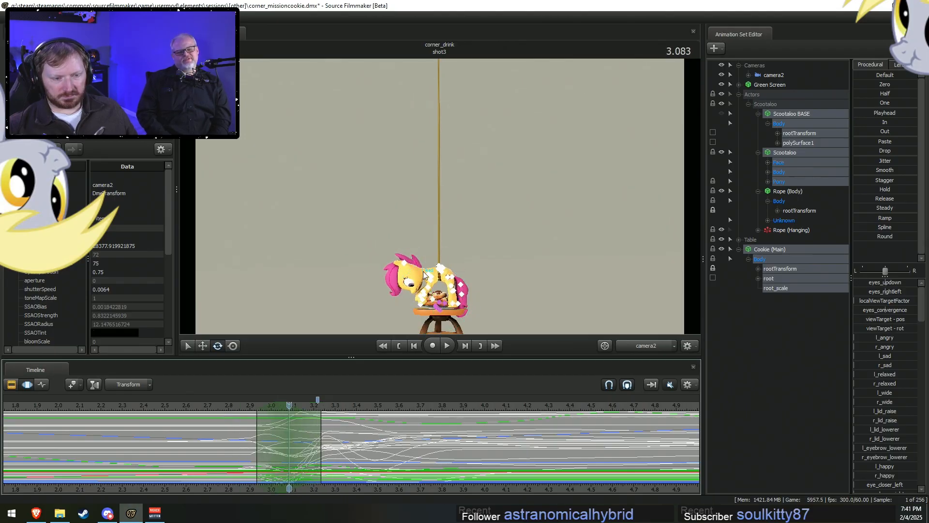
{"action": "left_click", "coordinate": [424, 282]}
{"action": "left_click", "coordinate": [426, 272]}
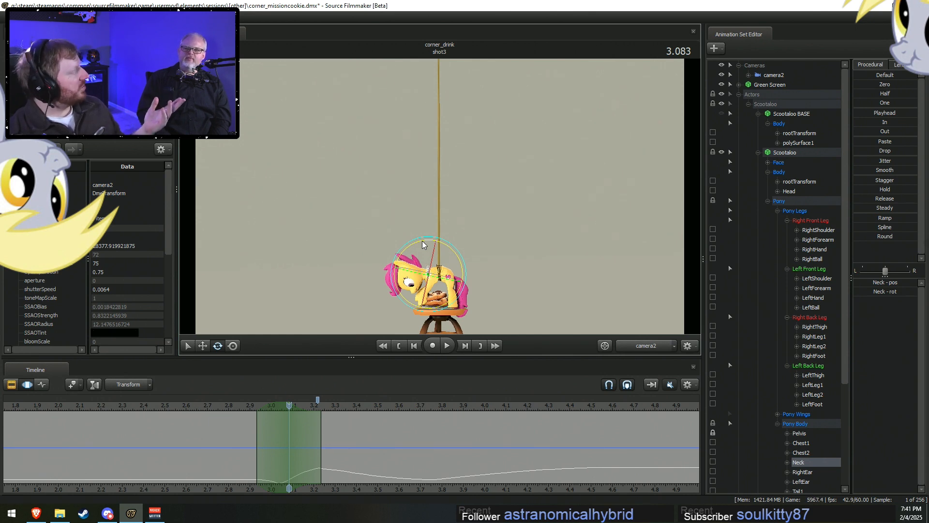
{"action": "left_click_drag", "start_coordinate": [423, 245], "coordinate": [409, 264]}
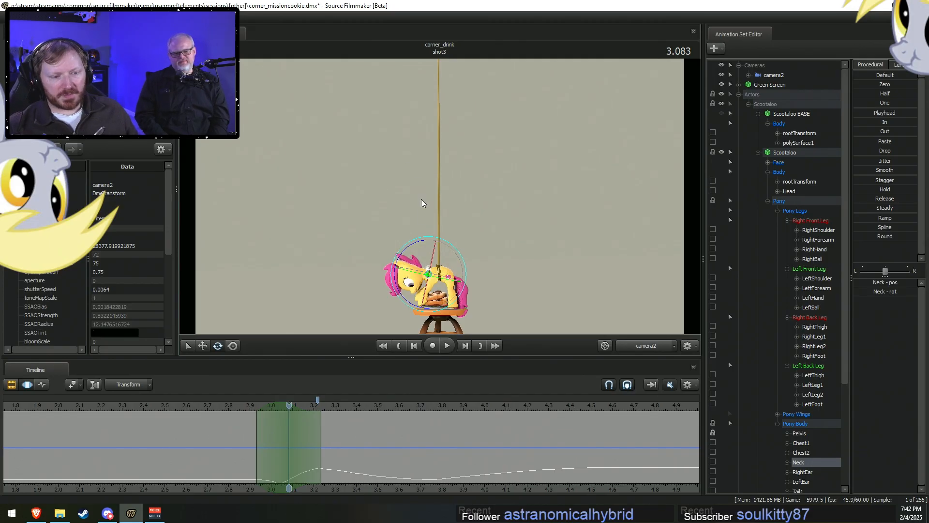
{"action": "mouse_move", "coordinate": [427, 245]}
{"action": "left_mouse_down"}
{"action": "mouse_move", "coordinate": [417, 251]}
{"action": "mouse_move", "coordinate": [434, 247]}
{"action": "left_mouse_up"}
Play back the neck motion and widen its time selection to about 2.9 to 3.35 s.
{"action": "left_click", "coordinate": [236, 409]}
{"action": "key", "text": "space"}
{"action": "key", "text": "space"}
{"action": "left_click_drag", "start_coordinate": [322, 427], "coordinate": [346, 429]}
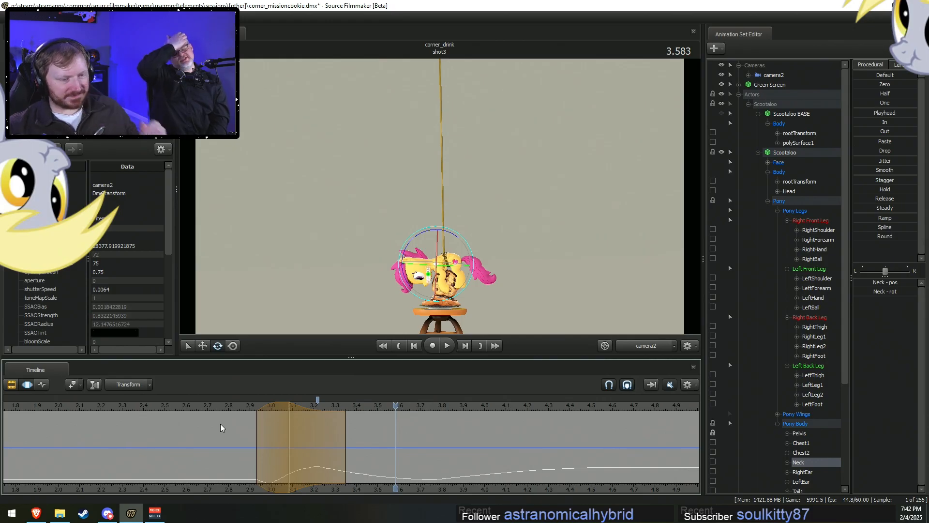
{"action": "key", "text": "space"}
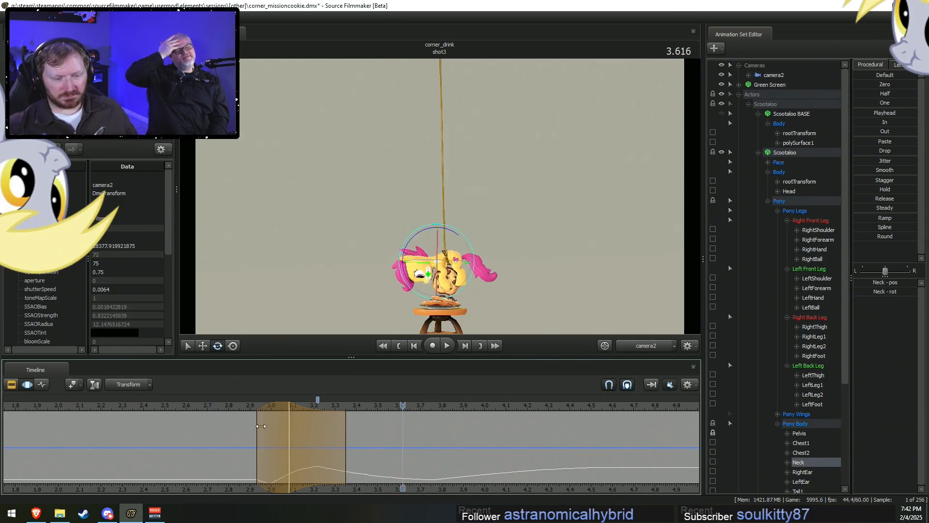
{"action": "left_click_drag", "start_coordinate": [254, 434], "coordinate": [244, 424]}
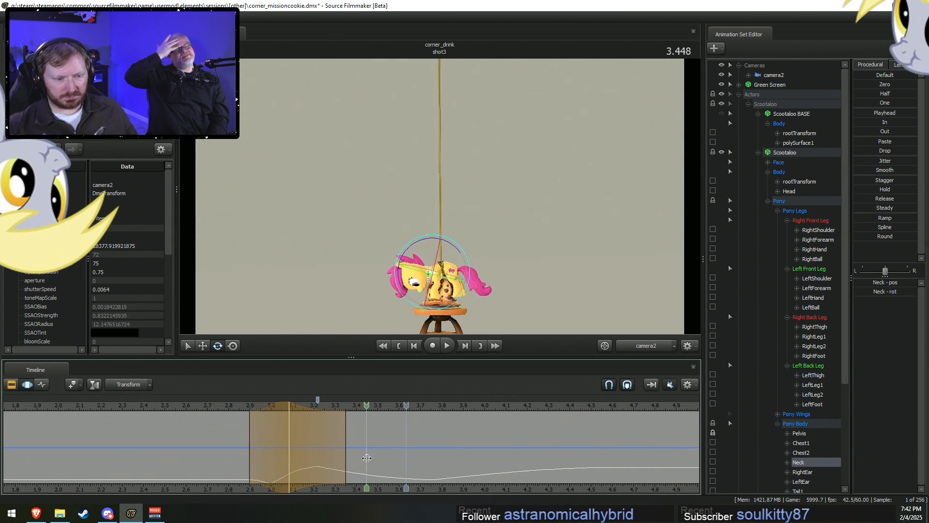
Rotate the Head at 3.450 s within a time selection stretched to about 3.27 to 3.8 s and play back the motion.
{"action": "left_click", "coordinate": [366, 457]}
{"action": "left_click_drag", "start_coordinate": [366, 458], "coordinate": [417, 455]}
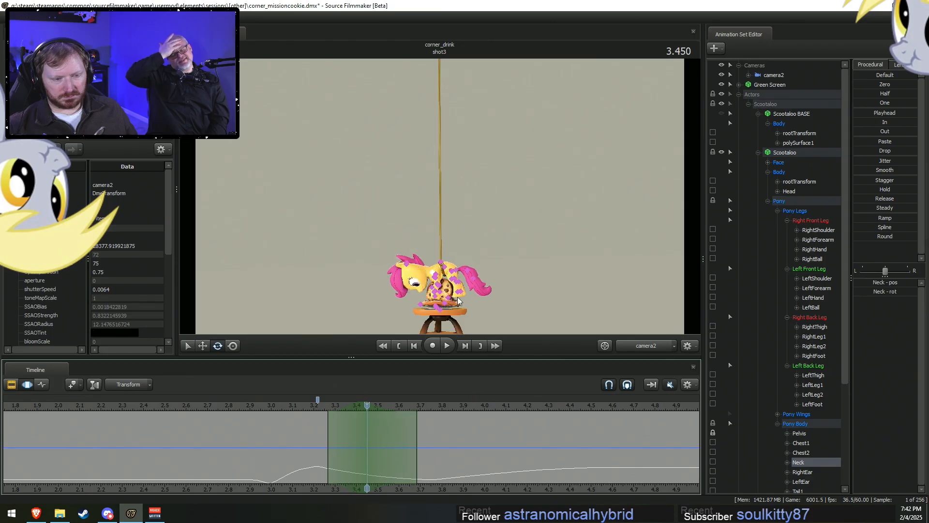
{"action": "left_click", "coordinate": [426, 273], "text": "ctrl"}
{"action": "left_click_drag", "start_coordinate": [455, 261], "coordinate": [452, 256]}
{"action": "key", "text": "space"}
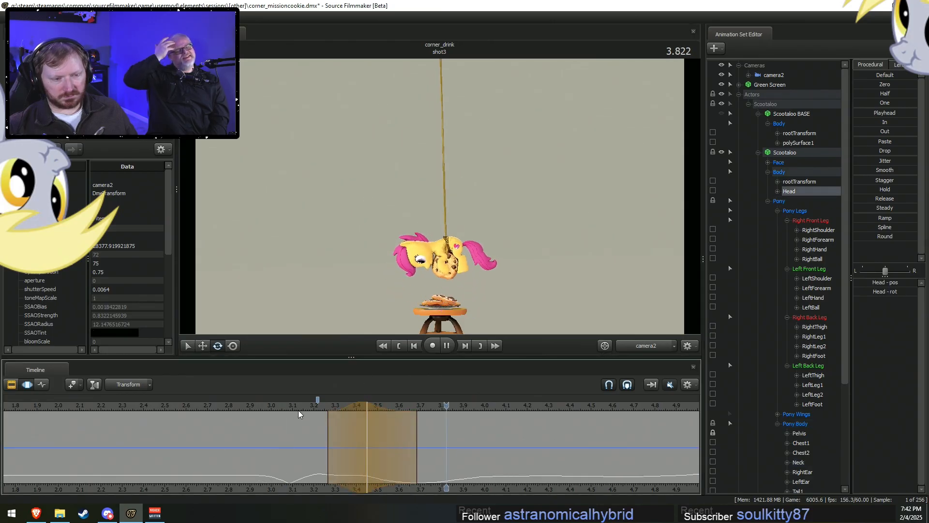
{"action": "key", "text": "space"}
{"action": "left_click_drag", "start_coordinate": [417, 438], "coordinate": [442, 437]}
{"action": "left_click", "coordinate": [282, 405]}
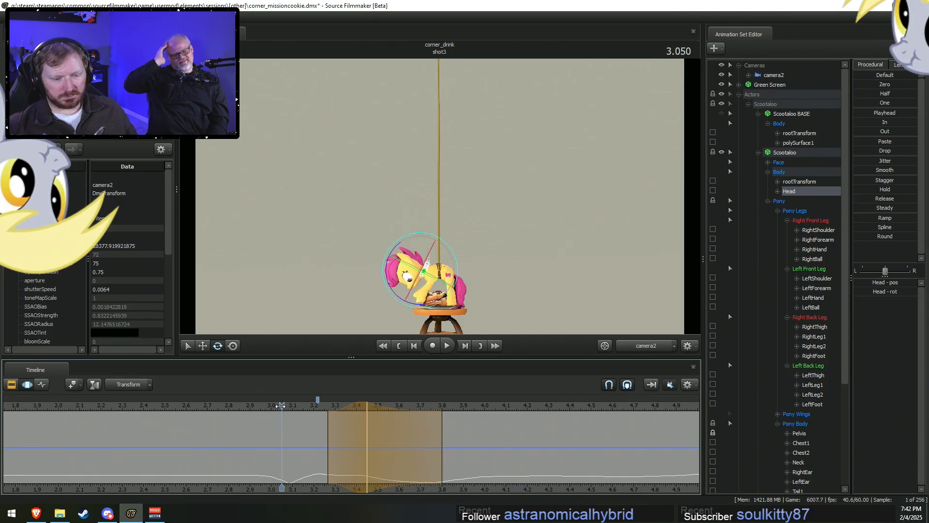
{"action": "key", "text": "space"}
{"action": "key", "text": "space"}
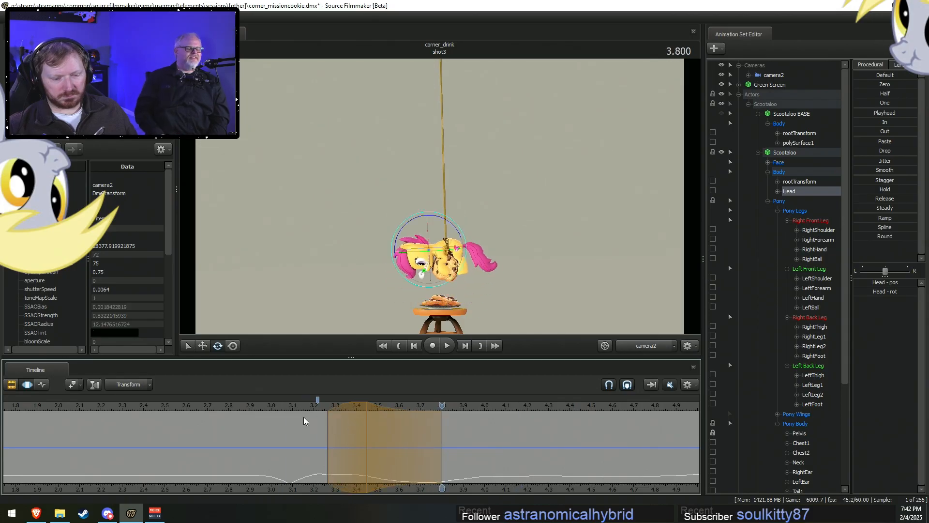
{"action": "left_click", "coordinate": [262, 405]}
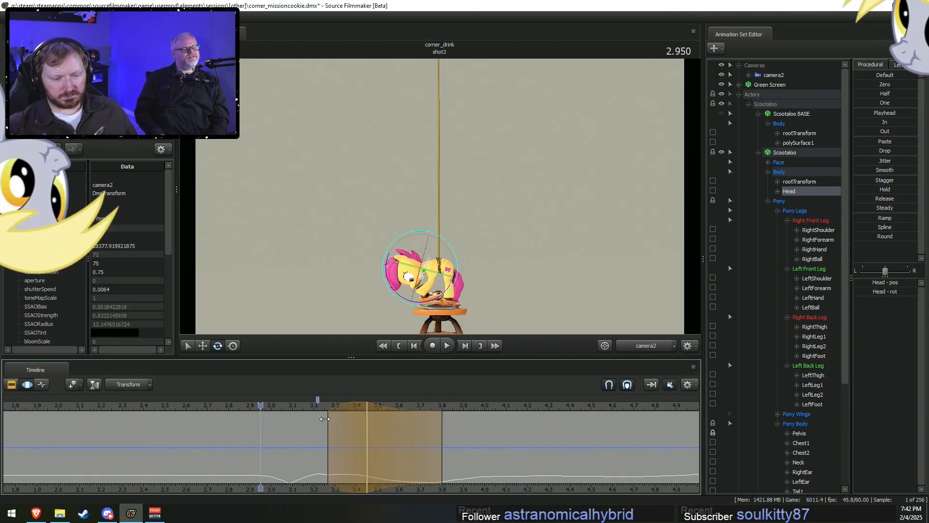
{"action": "key", "text": "space"}
{"action": "key", "text": "space"}
Rotate the Head at 3.566 s within a time selection of about 3.27 to 3.87 s and play back the swing.
{"action": "left_click", "coordinate": [396, 445]}
{"action": "left_click", "coordinate": [391, 447]}
{"action": "scroll", "coordinate": [396, 448], "scroll_direction": "up", "scroll_amount": 8}
{"action": "key", "text": "ctrl"}
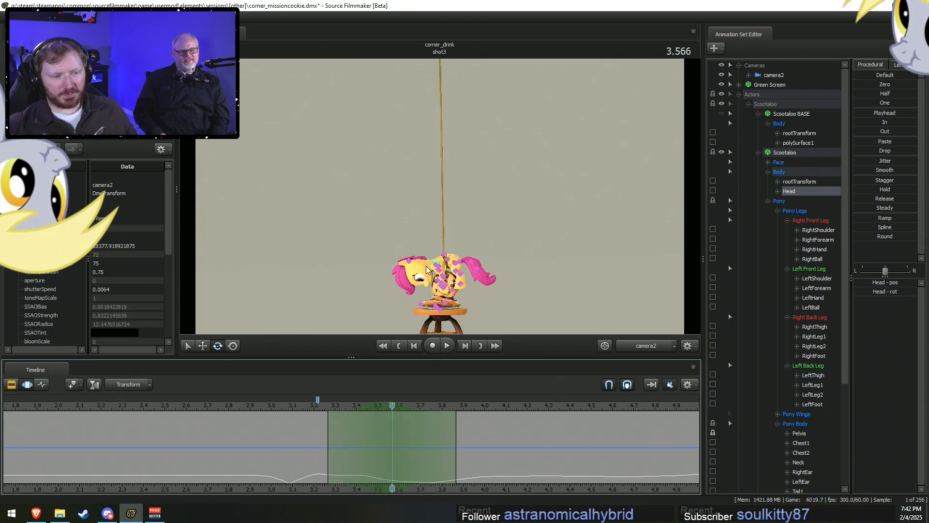
{"action": "left_click", "coordinate": [433, 270], "text": "ctrl"}
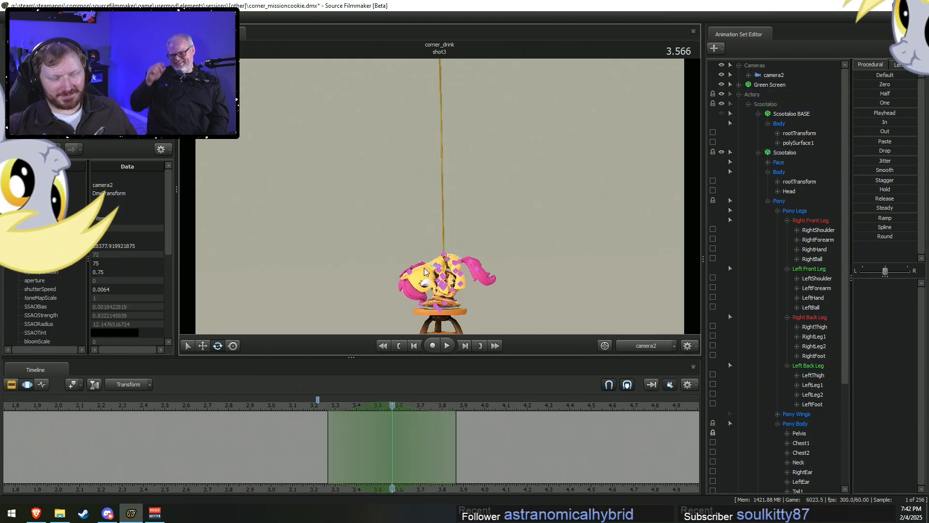
{"action": "left_click", "coordinate": [439, 240], "text": "ctrl"}
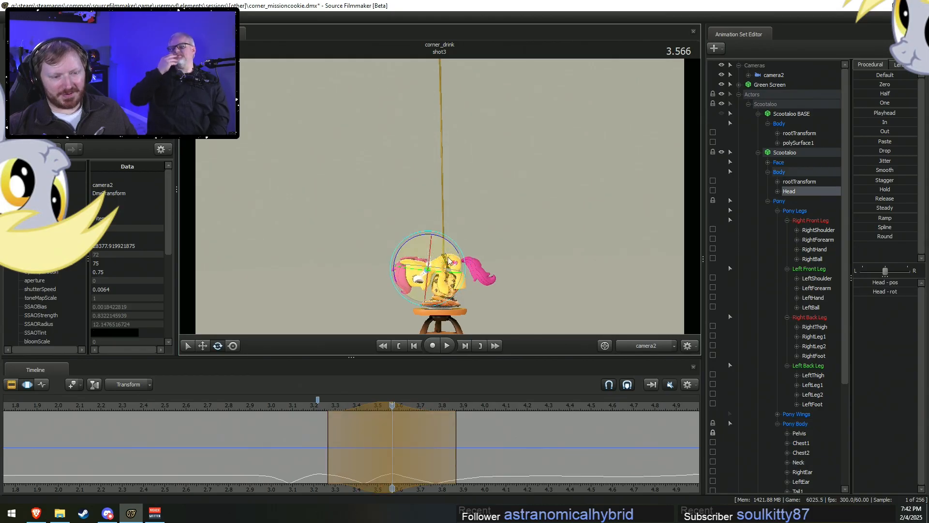
{"action": "left_click", "coordinate": [287, 408]}
{"action": "key", "text": "space"}
{"action": "key", "text": "space"}
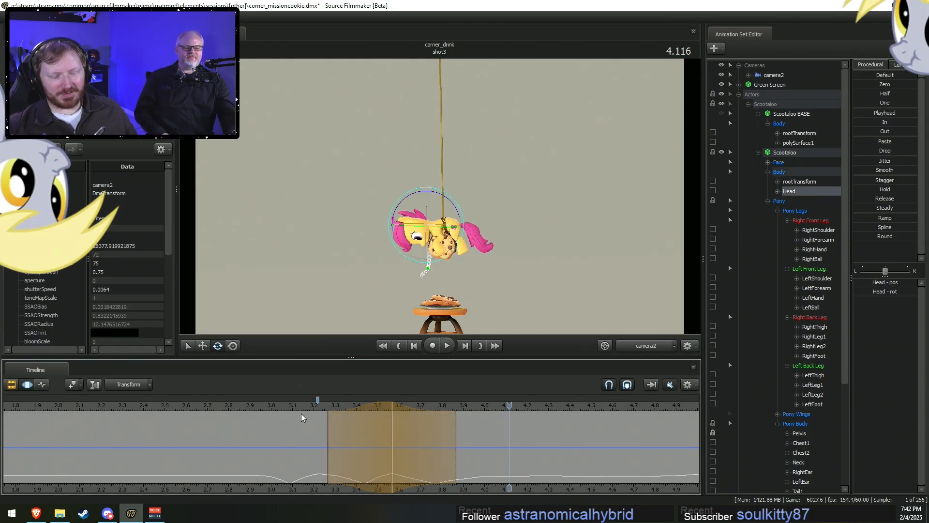
Undo the last Head rotation, then rotate the Head again at 3.566 s with the time selection extended to about 4.2 s.
{"action": "left_click", "coordinate": [386, 434]}
{"action": "key", "text": "ctrl+z"}
{"action": "left_click_drag", "start_coordinate": [456, 459], "coordinate": [530, 459]}
{"action": "left_click", "coordinate": [439, 269]}
{"action": "mouse_move", "coordinate": [456, 239]}
{"action": "left_mouse_down"}
{"action": "mouse_move", "coordinate": [445, 234]}
{"action": "mouse_move", "coordinate": [453, 246]}
{"action": "left_mouse_up"}
{"action": "left_click", "coordinate": [426, 267], "text": "ctrl"}
{"action": "key", "text": "space"}
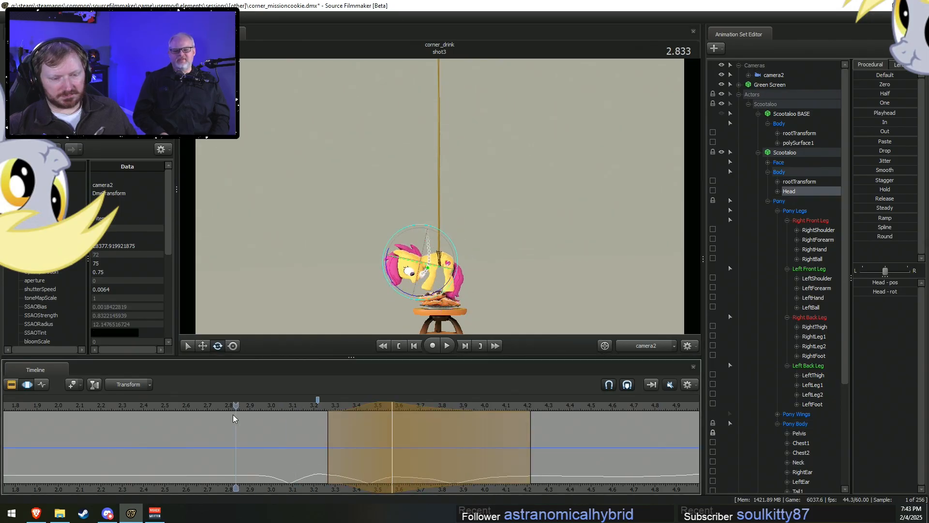
{"action": "key", "text": "space"}
{"action": "left_click_drag", "start_coordinate": [229, 406], "coordinate": [210, 405]}
{"action": "key", "text": "space"}
{"action": "key", "text": "space"}
Rotate the Head at 3.150 s within a time selection of about 2.96 to 3.33 s and play it back.
{"action": "key", "text": "z"}
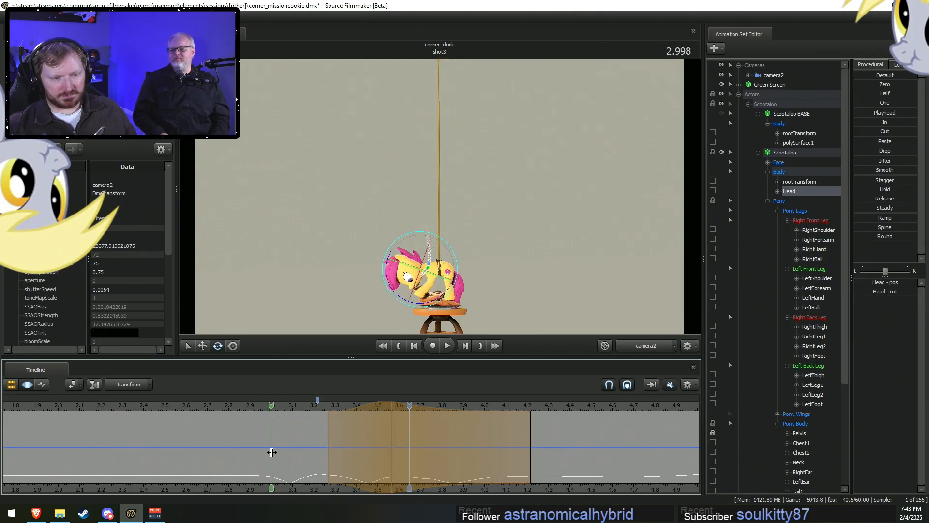
{"action": "left_click", "coordinate": [303, 460], "text": "shift"}
{"action": "scroll", "coordinate": [304, 460], "scroll_direction": "up", "scroll_amount": 8, "text": "shift"}
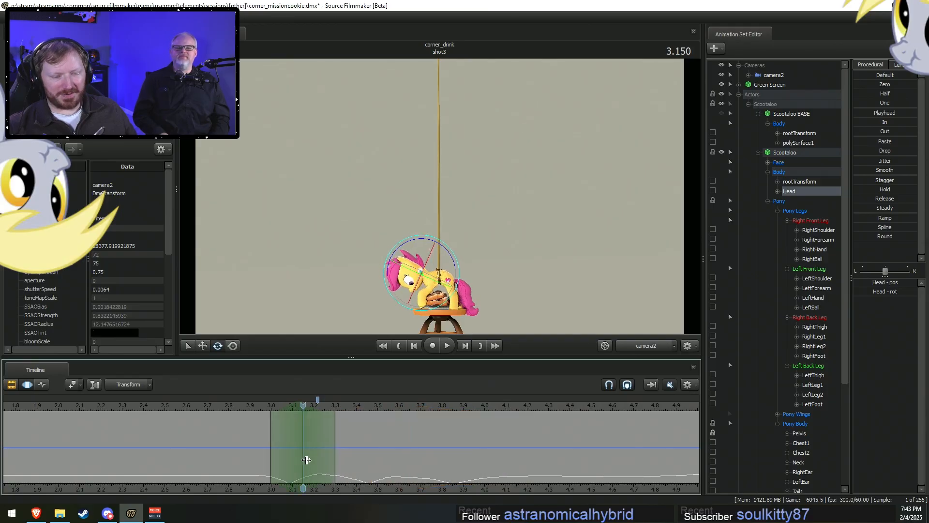
{"action": "left_click_drag", "start_coordinate": [448, 252], "coordinate": [454, 265]}
{"action": "key", "text": "space"}
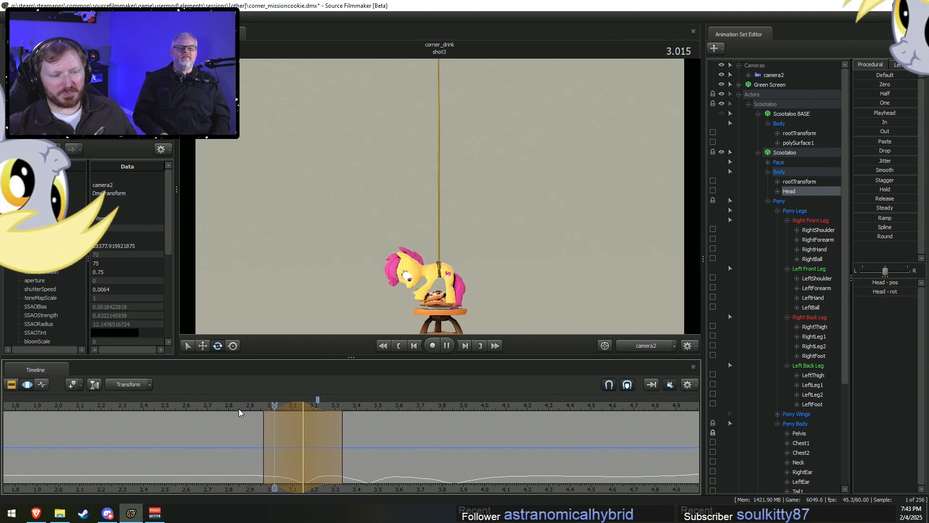
Stretch the head edit's time selection to about 2.81 to 3.48 s, centred on 3.2 s, and play back the motion.
{"action": "left_click_drag", "start_coordinate": [308, 445], "coordinate": [379, 447]}
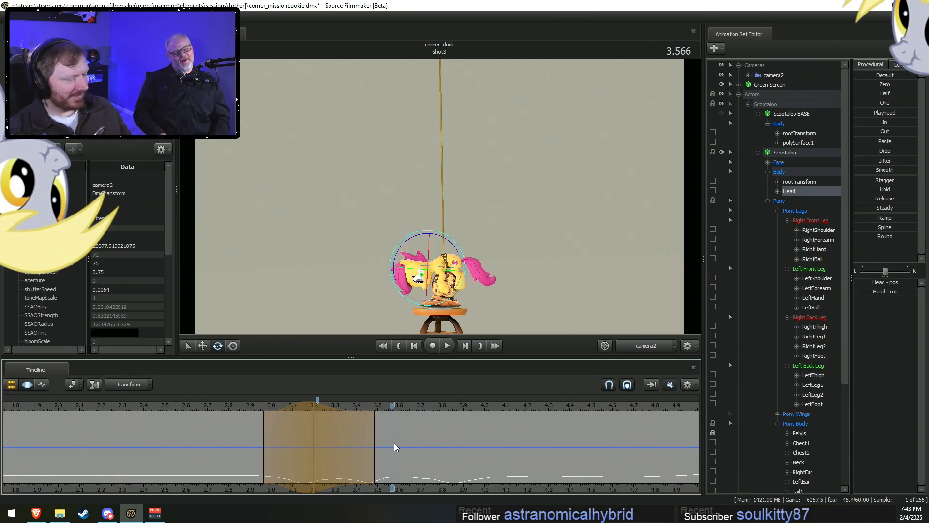
{"action": "left_click", "coordinate": [214, 405]}
{"action": "key", "text": "space"}
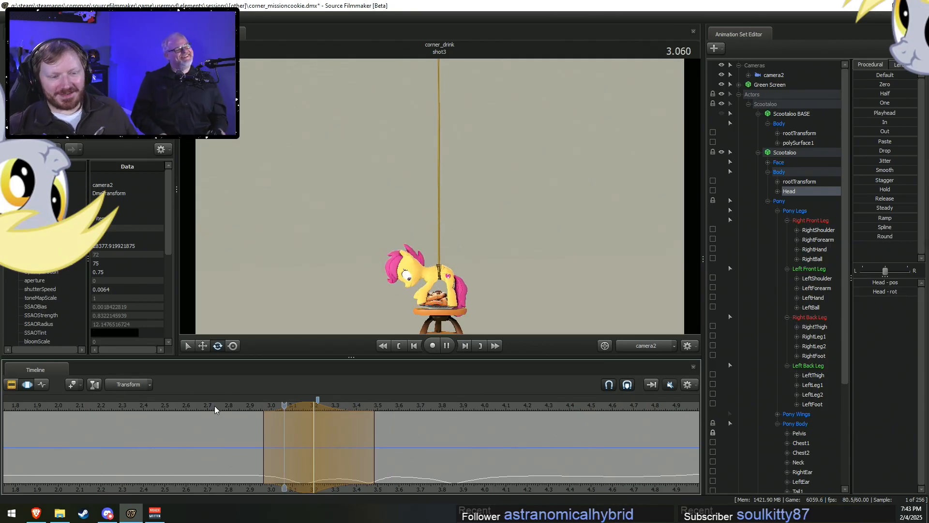
{"action": "left_click_drag", "start_coordinate": [263, 430], "coordinate": [316, 435]}
{"action": "left_click", "coordinate": [208, 406]}
{"action": "key", "text": "space"}
{"action": "left_click", "coordinate": [204, 404]}
{"action": "key", "text": "space"}
{"action": "key", "text": "space"}
Rotate the Head slightly at 3.200 s within the existing time selection and play back the swing.
{"action": "left_click_drag", "start_coordinate": [211, 406], "coordinate": [314, 428]}
{"action": "left_click_drag", "start_coordinate": [447, 248], "coordinate": [449, 253]}
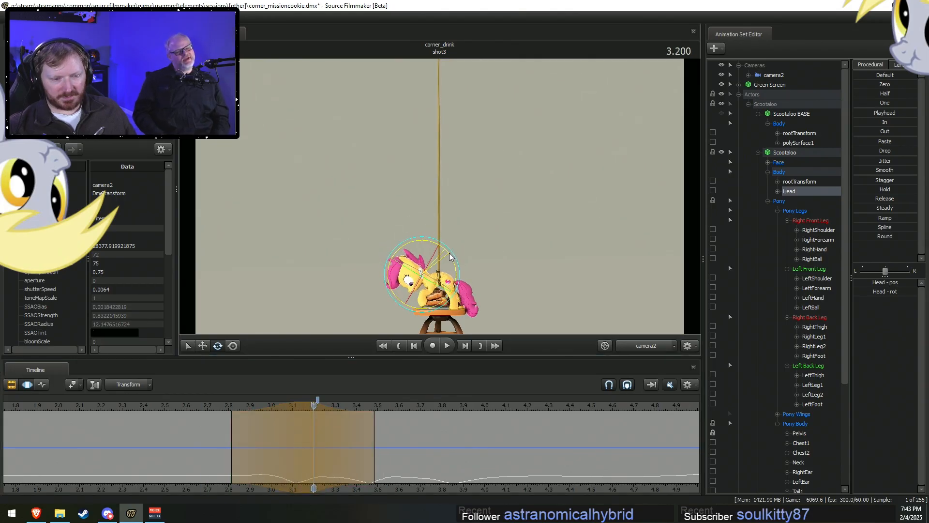
{"action": "left_click", "coordinate": [204, 406]}
{"action": "key", "text": "space"}
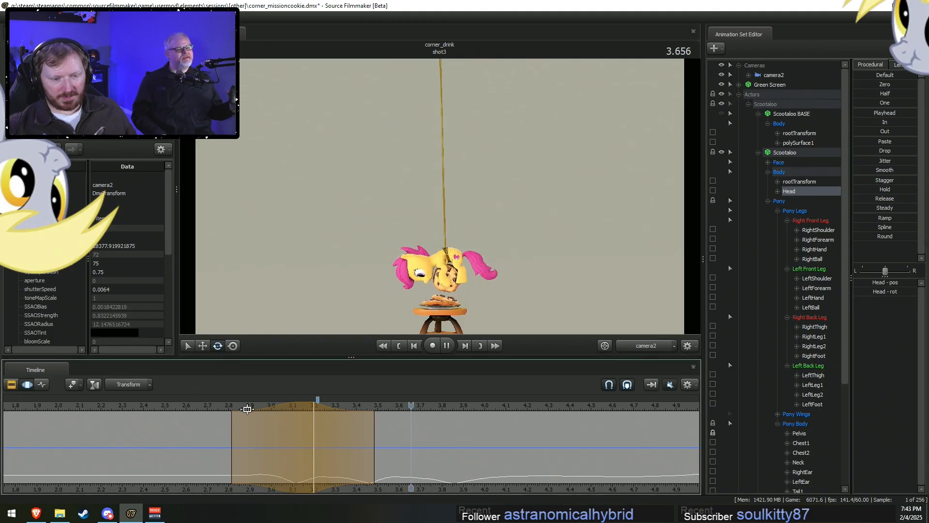
{"action": "key", "text": "space"}
Clear the time selection and scrub the Head animation to about 3.4 s.
{"action": "key", "text": "F2"}
{"action": "key", "text": "F3"}
{"action": "left_click_drag", "start_coordinate": [268, 455], "coordinate": [354, 451]}
{"action": "key", "text": "Escape"}
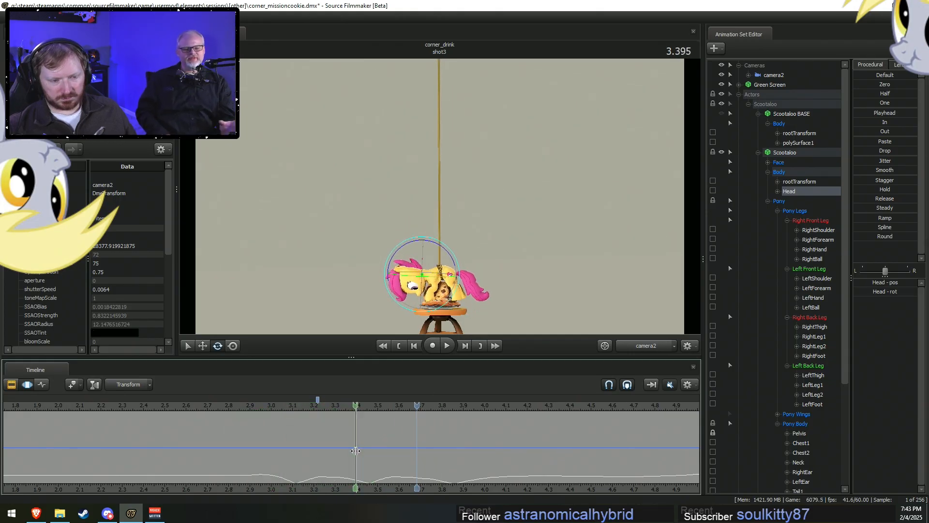
Rotate the Head slightly at 3.400 s within a time selection of about 3.17 to 3.63 s and play back the swing.
{"action": "scroll", "coordinate": [355, 451], "scroll_direction": "up", "scroll_amount": 5, "text": "shift"}
{"action": "scroll", "coordinate": [354, 451], "scroll_direction": "up", "scroll_amount": 2, "text": "shift"}
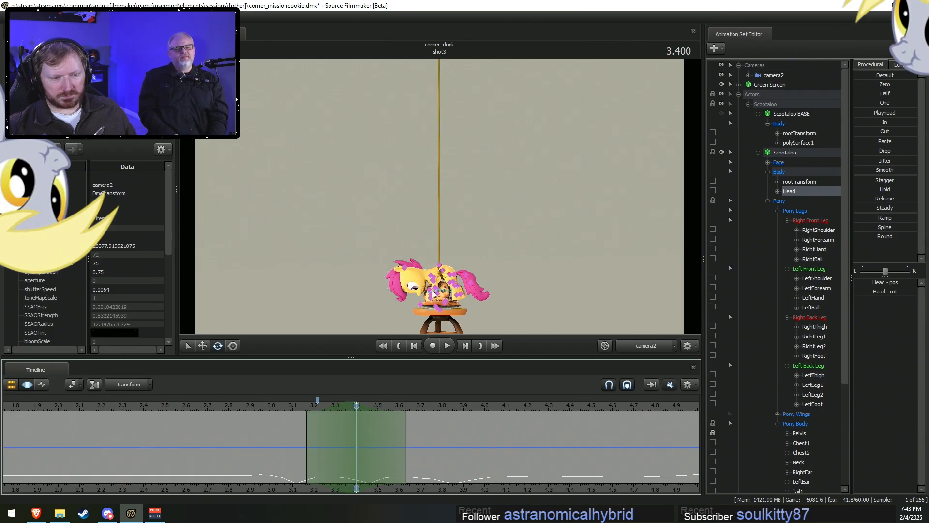
{"action": "left_click", "coordinate": [438, 243]}
{"action": "mouse_move", "coordinate": [439, 243]}
{"action": "left_mouse_down"}
{"action": "mouse_move", "coordinate": [431, 245]}
{"action": "mouse_move", "coordinate": [448, 258]}
{"action": "left_mouse_up"}
{"action": "left_click", "coordinate": [422, 276], "text": "ctrl"}
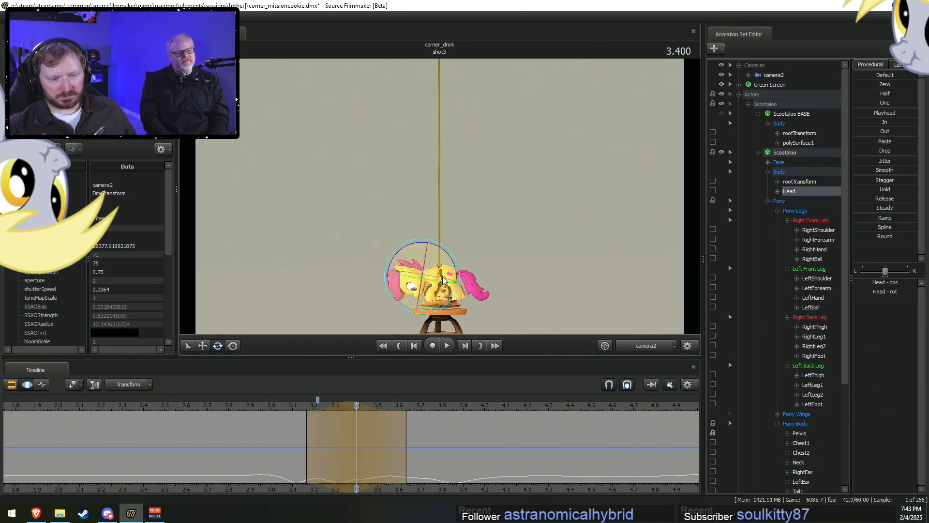
{"action": "key", "text": "space"}
{"action": "key", "text": "space"}
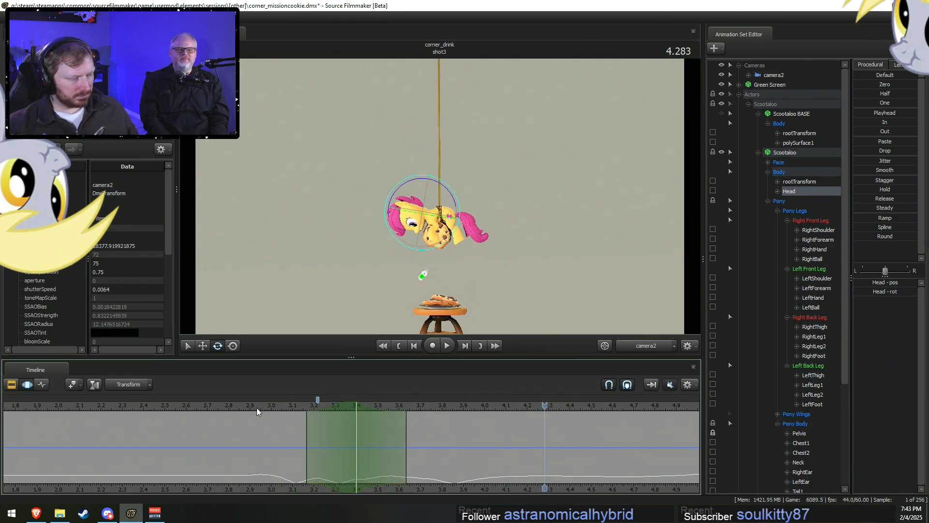
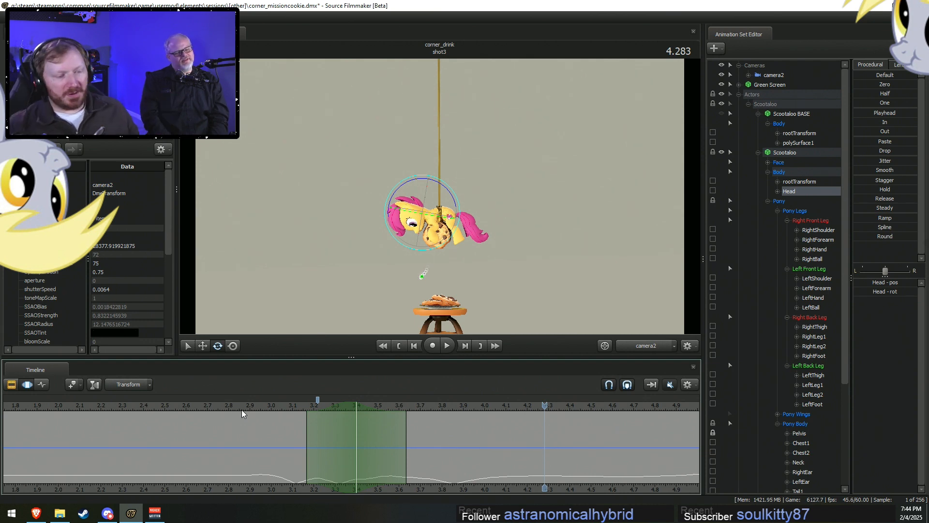
Replay the landing and lift-off to check the timing of the head motion.
{"action": "left_click_drag", "start_coordinate": [250, 404], "coordinate": [85, 408]}
{"action": "key", "text": "space"}
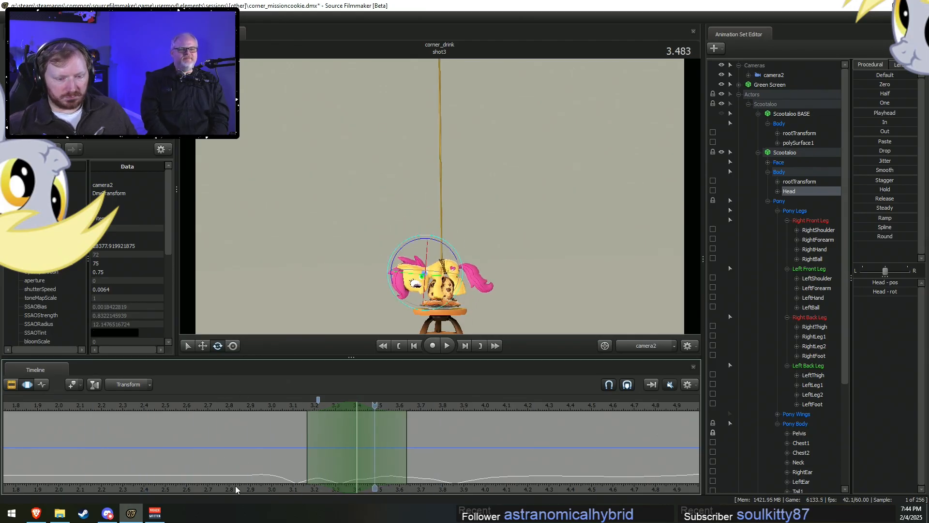
{"action": "middle_click_drag", "start_coordinate": [234, 486], "coordinate": [308, 478]}
{"action": "key", "text": "space"}
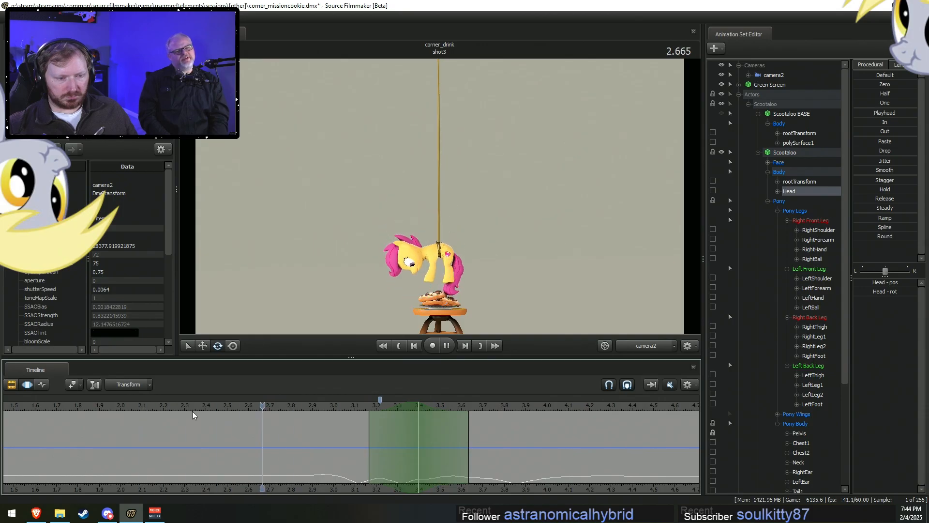
Set a time selection of about 3.08 to 3.33 s around 3.166 s and unlock the Cookie (Main) rootTransform.
{"action": "left_click_drag", "start_coordinate": [216, 419], "coordinate": [405, 459]}
{"action": "left_click", "coordinate": [368, 459], "text": "shift"}
{"action": "scroll", "coordinate": [369, 459], "scroll_direction": "up", "scroll_amount": 3, "text": "shift"}
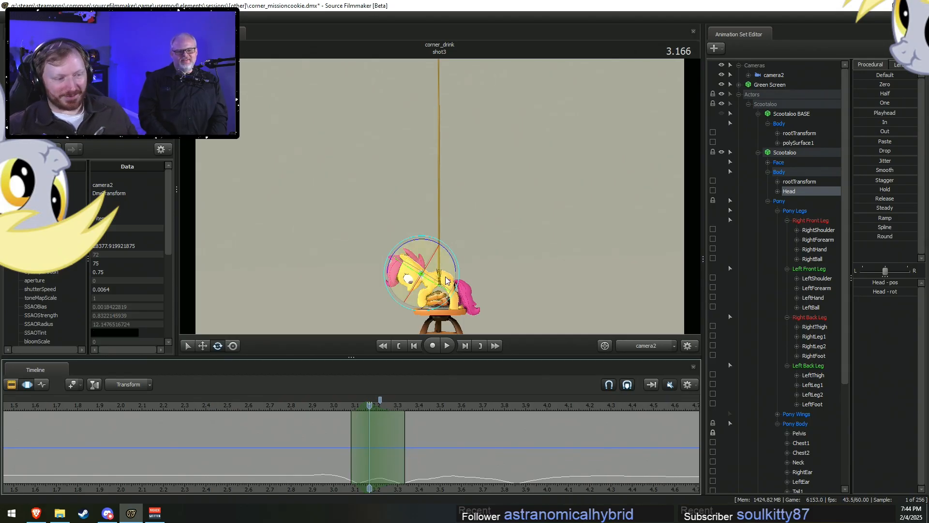
{"action": "scroll", "coordinate": [778, 406], "scroll_direction": "down", "scroll_amount": 5}
{"action": "scroll", "coordinate": [778, 366], "scroll_direction": "up", "scroll_amount": 5}
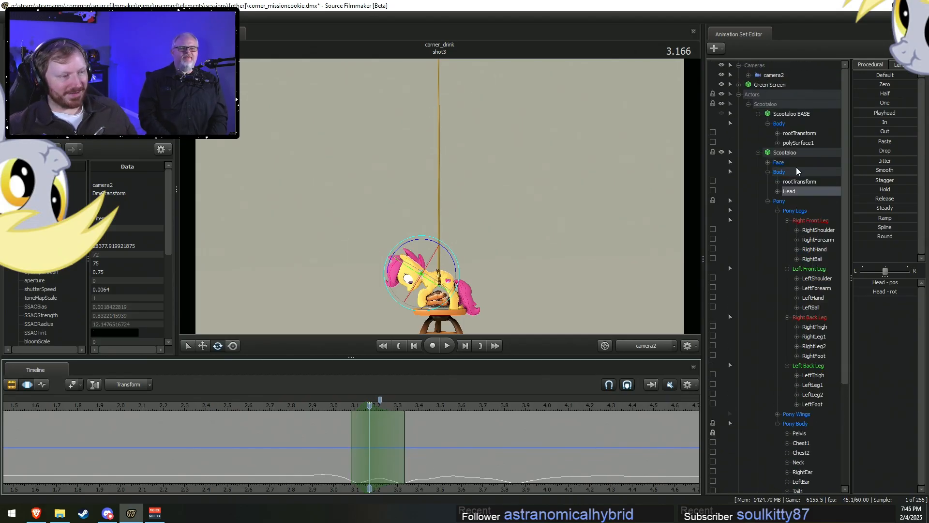
{"action": "left_click", "coordinate": [801, 134]}
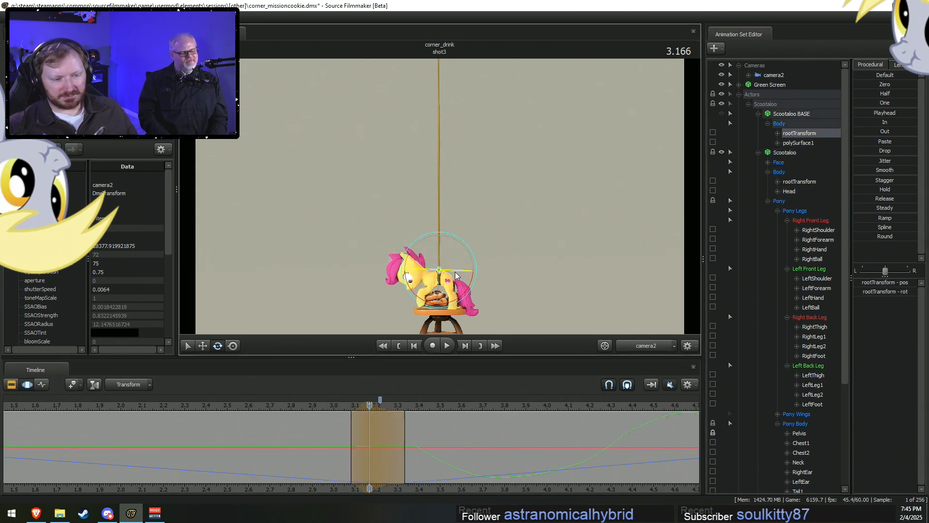
{"action": "scroll", "coordinate": [762, 356], "scroll_direction": "down", "scroll_amount": 5}
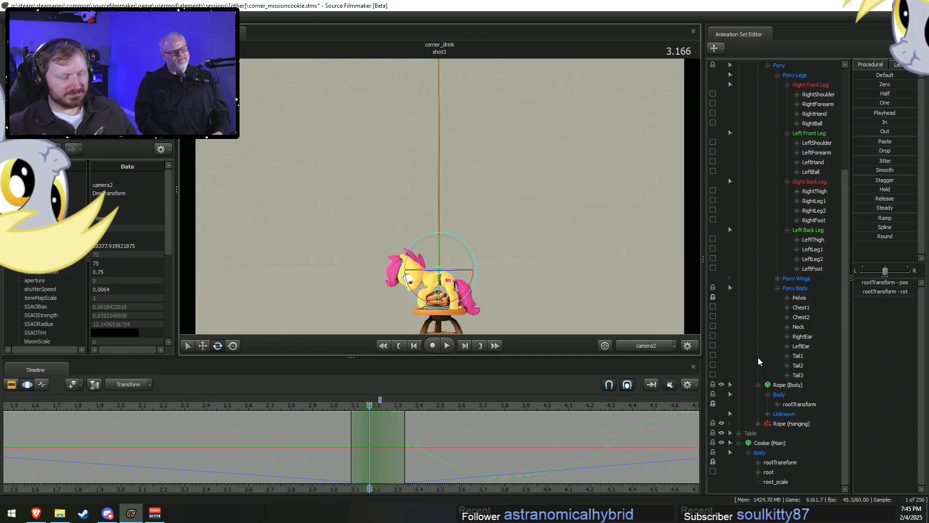
{"action": "left_click", "coordinate": [713, 461]}
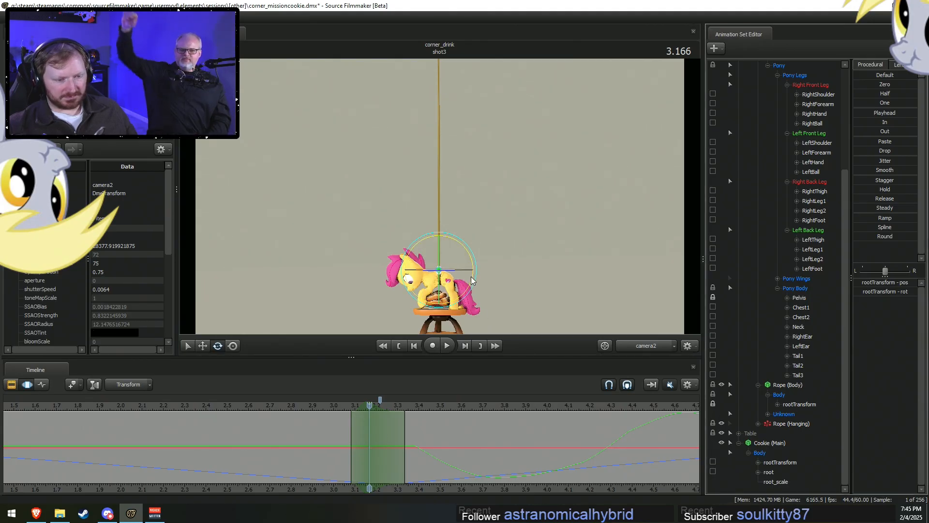
Rotate Scootaloo BASE's rootTransform slightly and shift it towards her head side at 3.166 s, and play back the landing.
{"action": "left_click_drag", "start_coordinate": [471, 276], "coordinate": [471, 278]}
{"action": "key", "text": "w"}
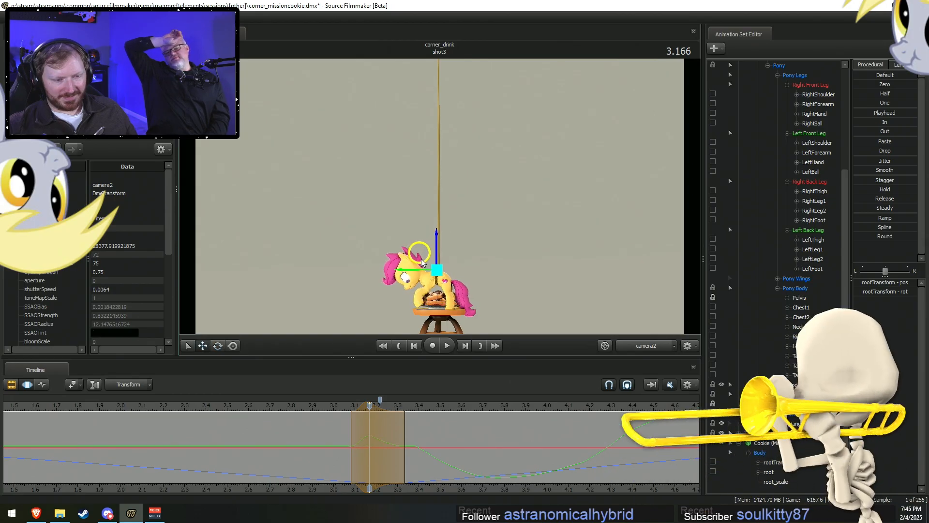
{"action": "left_click", "coordinate": [333, 406]}
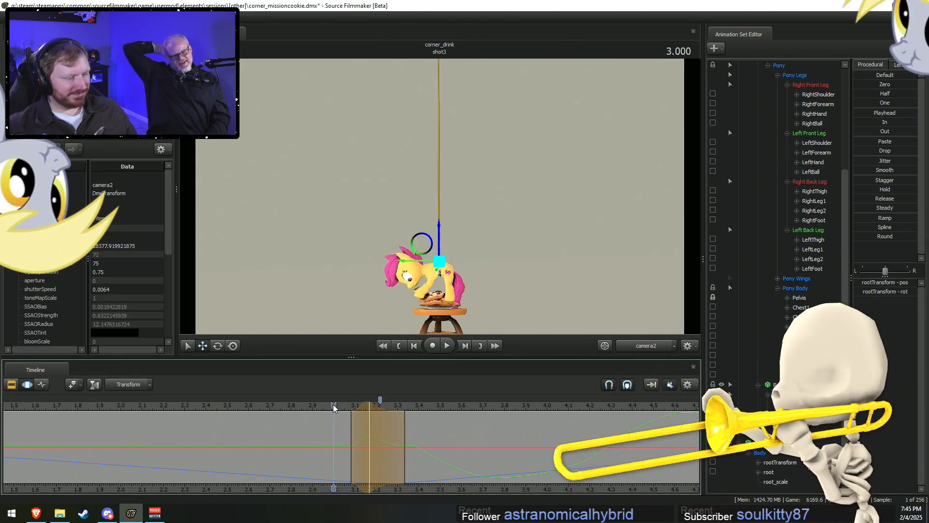
{"action": "key", "text": "space"}
Stretch the rootTransform edit's time selection to about 3.05 to 3.47 s, centred on 3.266 s, and play back the motion.
{"action": "left_click", "coordinate": [365, 427], "text": "shift"}
{"action": "left_click_drag", "start_coordinate": [384, 434], "coordinate": [419, 442]}
{"action": "left_click", "coordinate": [332, 408]}
{"action": "key", "text": "space"}
{"action": "key", "text": "space"}
{"action": "key", "text": "shift"}
{"action": "left_click_drag", "start_coordinate": [413, 449], "coordinate": [424, 450]}
{"action": "key", "text": "space"}
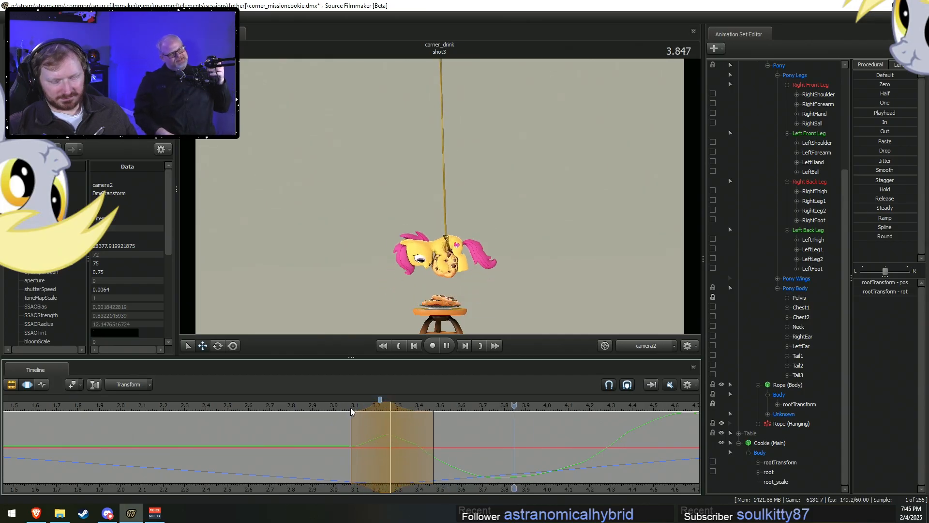
{"action": "key", "text": "space"}
{"action": "left_click_drag", "start_coordinate": [351, 428], "coordinate": [344, 428]}
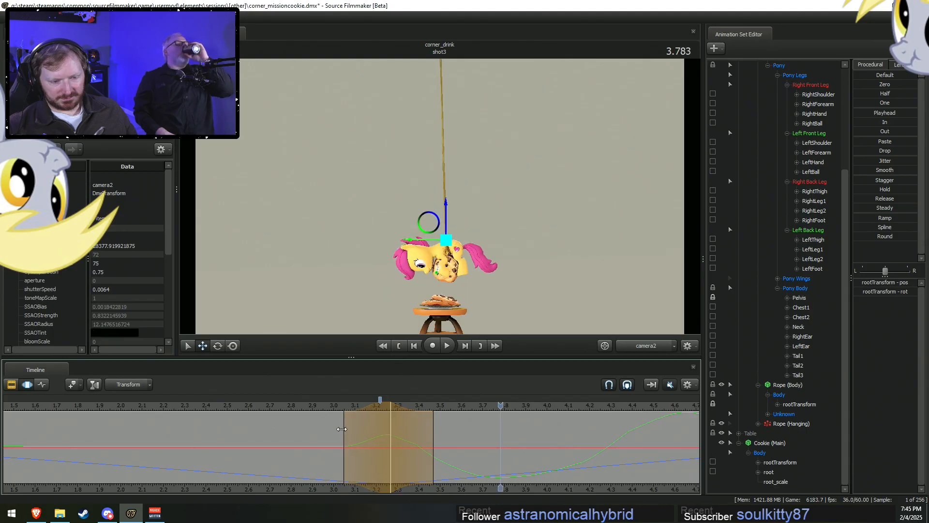
Rotate RightShoulder and LeftShoulder together slightly at 3.266 s and play back the cookie grab.
{"action": "left_click_drag", "start_coordinate": [377, 449], "coordinate": [391, 430]}
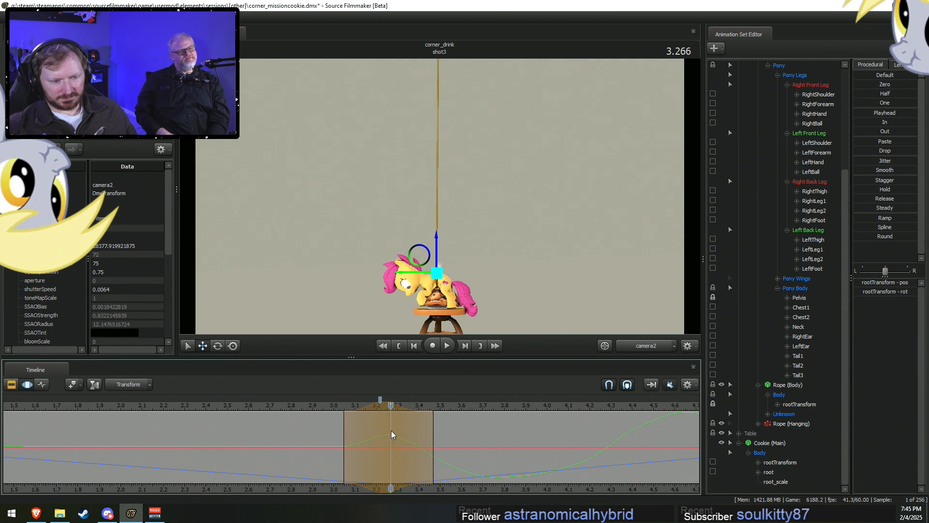
{"action": "left_click", "coordinate": [426, 285]}
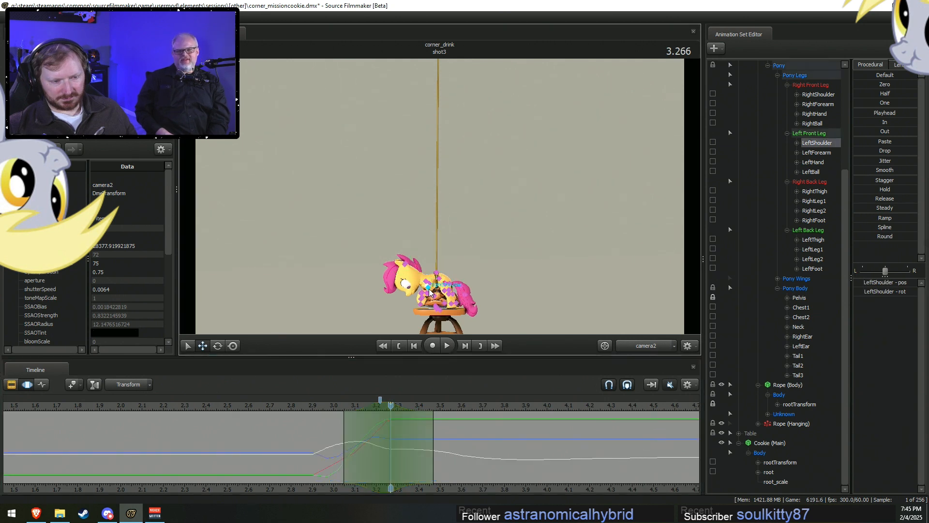
{"action": "left_click", "coordinate": [430, 295]}
{"action": "left_click", "coordinate": [427, 287], "text": "ctrl"}
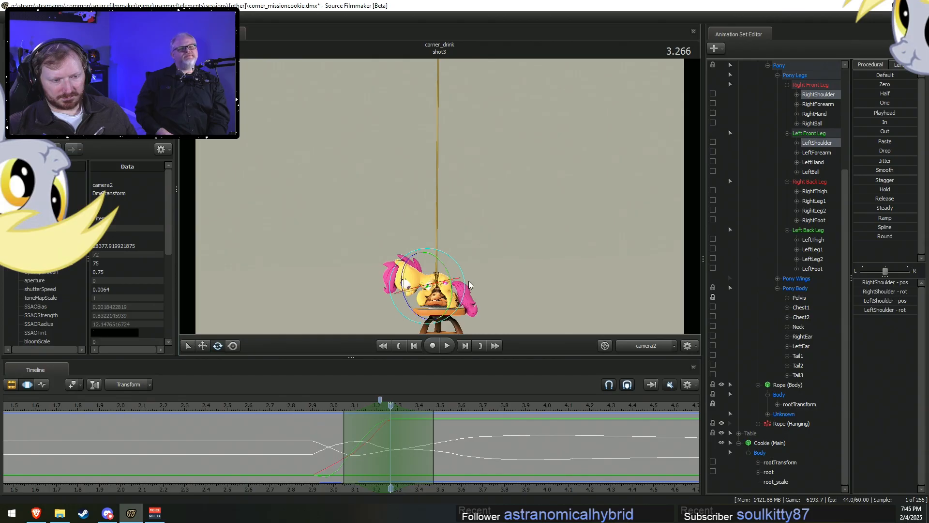
{"action": "left_click_drag", "start_coordinate": [467, 285], "coordinate": [466, 281]}
{"action": "left_click_drag", "start_coordinate": [392, 404], "coordinate": [296, 407]}
{"action": "key", "text": "space"}
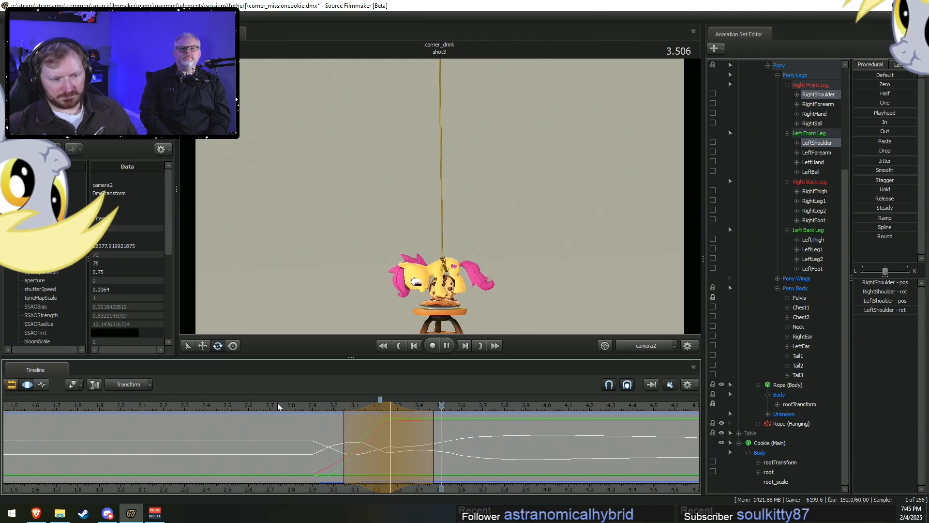
{"action": "key", "text": "space"}
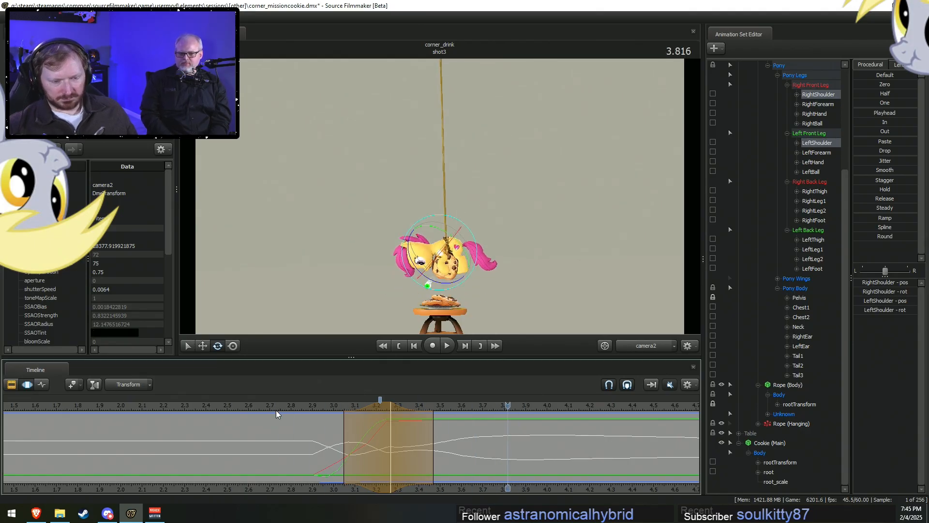
{"action": "left_click", "coordinate": [276, 409]}
{"action": "key", "text": "space"}
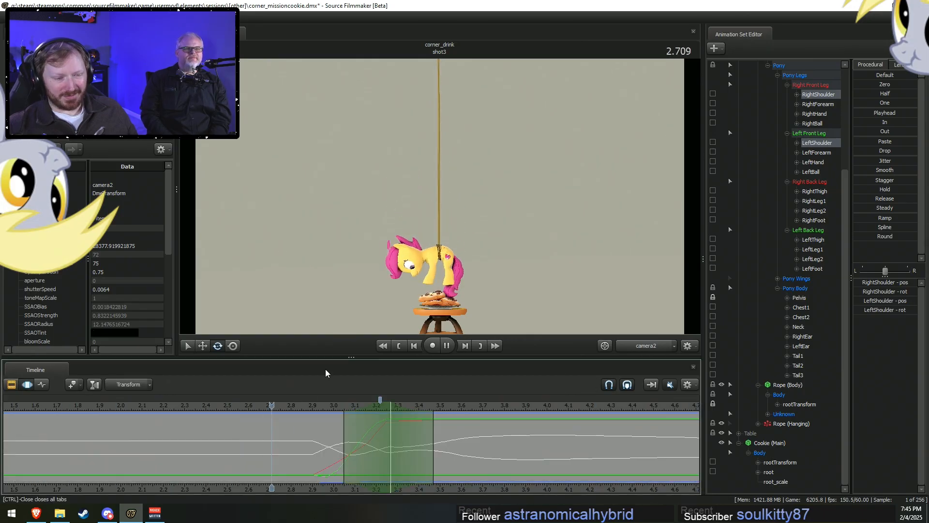
{"action": "key", "text": "space"}
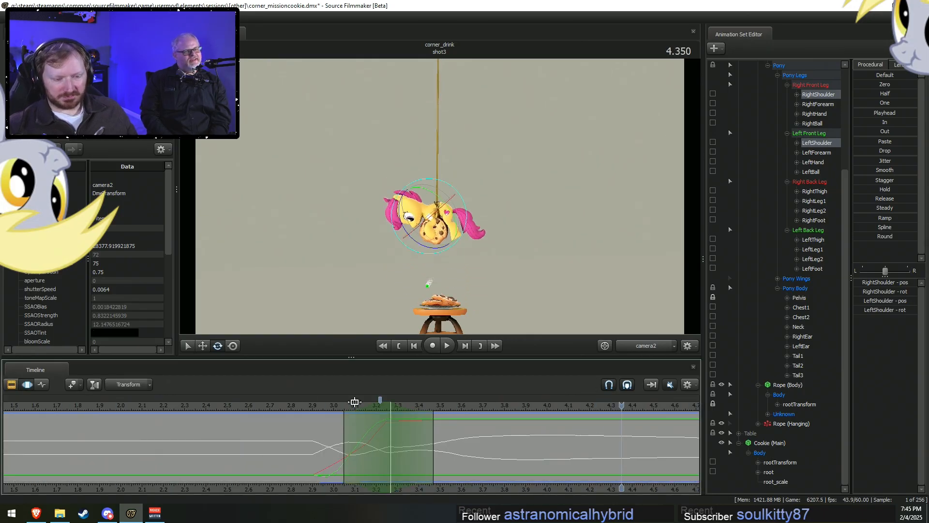
Play back Scootaloo's descent from about 1.7 s to review the whole drop.
{"action": "scroll", "coordinate": [348, 411], "scroll_direction": "down", "scroll_amount": 3}
{"action": "left_click_drag", "start_coordinate": [345, 416], "coordinate": [316, 408]}
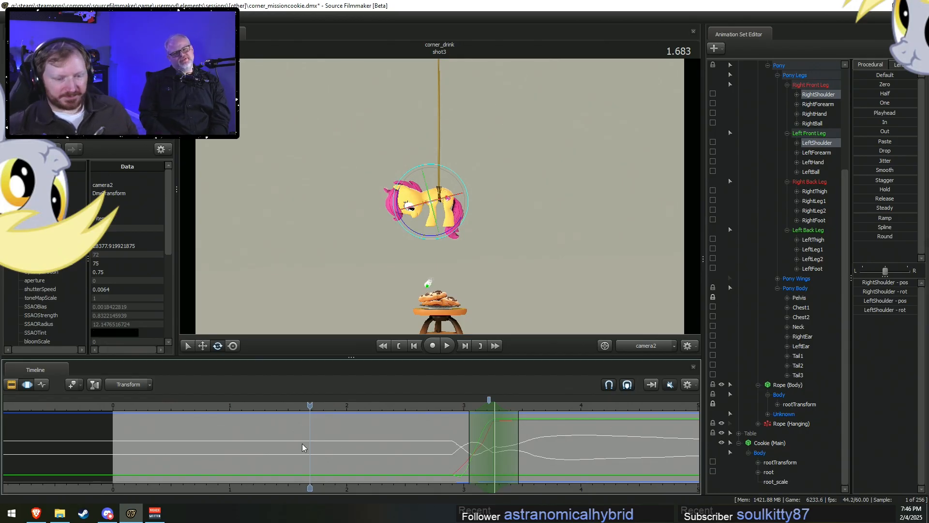
{"action": "key", "text": "space"}
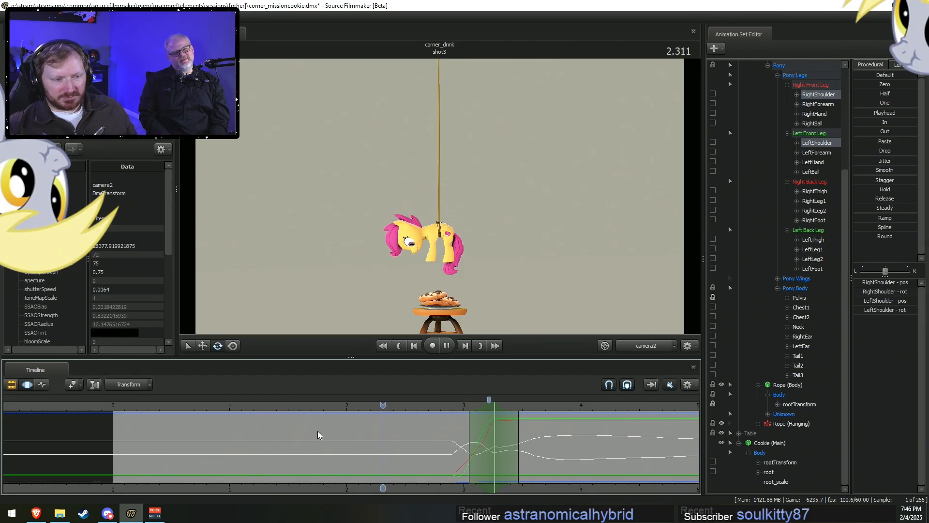
Shift Scootaloo BASE's rootTransform towards her tail side and tilt it at 0.566 s, within a time selection ending at about 1.35 s.
{"action": "left_click", "coordinate": [186, 411]}
{"action": "left_click_drag", "start_coordinate": [184, 411], "coordinate": [180, 434]}
{"action": "scroll", "coordinate": [180, 434], "scroll_direction": "up", "scroll_amount": 6}
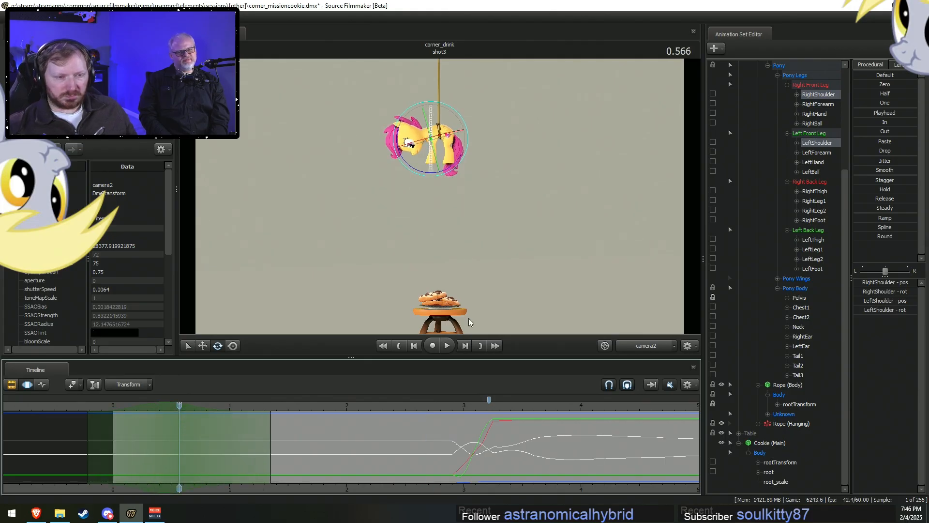
{"action": "scroll", "coordinate": [779, 403], "scroll_direction": "up", "scroll_amount": 5}
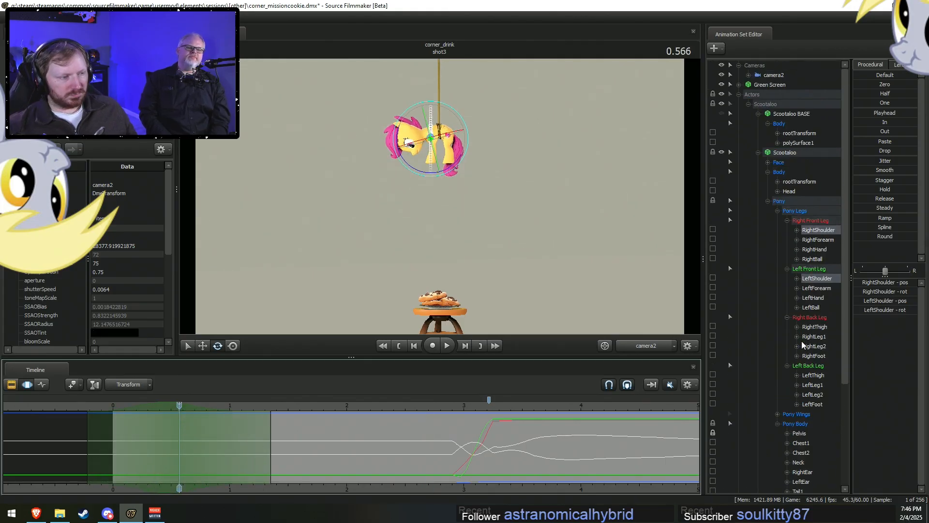
{"action": "left_click", "coordinate": [799, 134]}
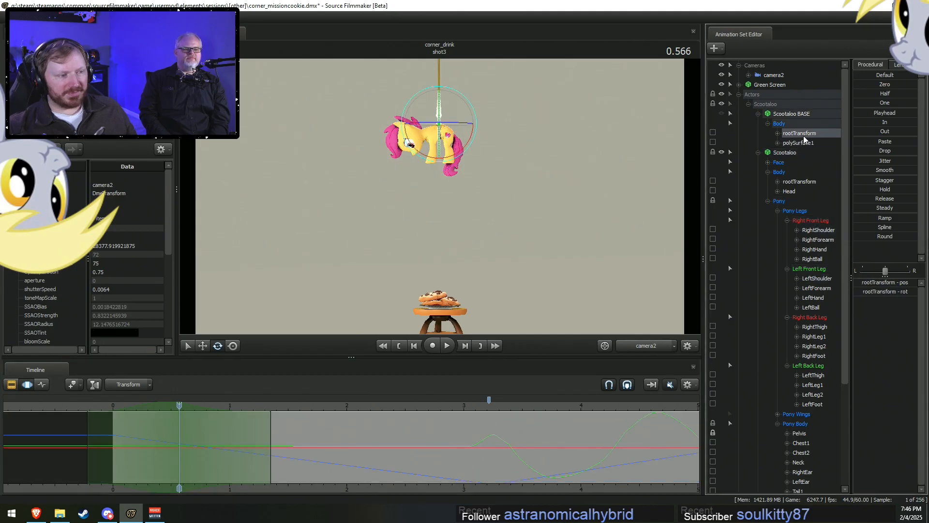
{"action": "left_click_drag", "start_coordinate": [425, 124], "coordinate": [428, 124]}
{"action": "key", "text": "e"}
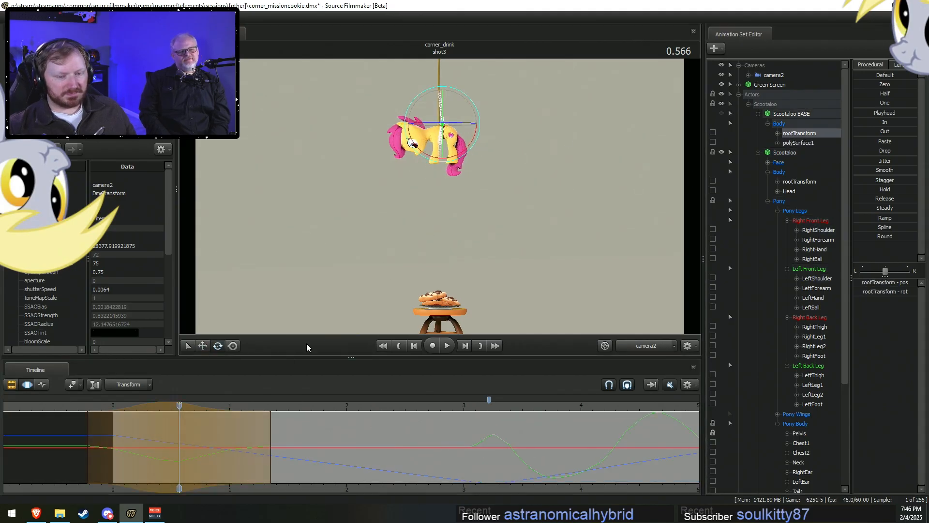
{"action": "left_click_drag", "start_coordinate": [465, 155], "coordinate": [468, 154]}
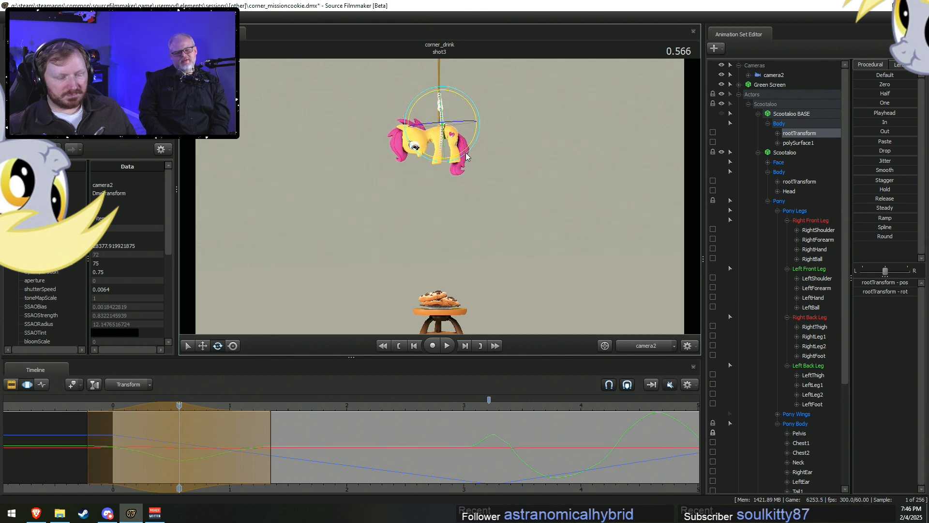
{"action": "key", "text": "space"}
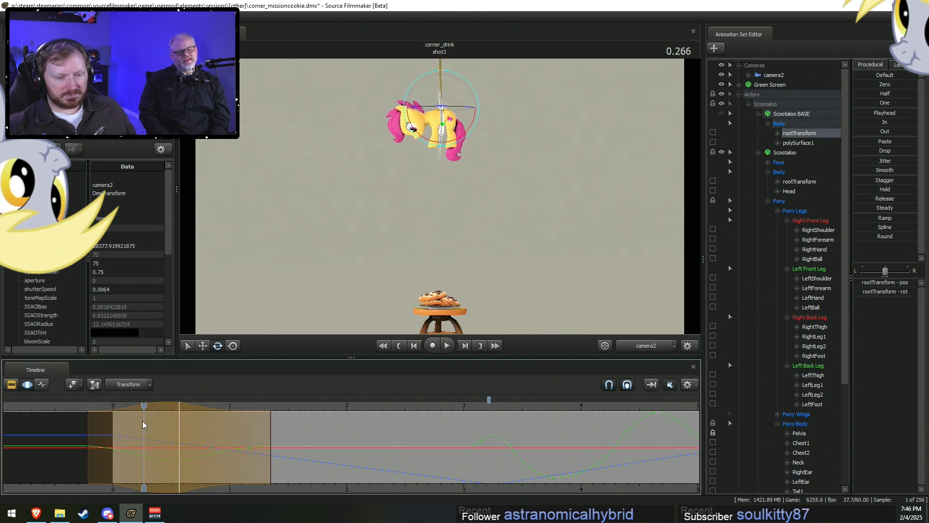
Move the opening sway's time selection slightly earlier and play back the start of the descent.
{"action": "key", "text": "space"}
{"action": "left_click_drag", "start_coordinate": [147, 407], "coordinate": [127, 411]}
{"action": "key", "text": "space"}
{"action": "key", "text": "space"}
Shift Scootaloo BASE's rootTransform towards her head side at 1.366 s within a time selection of about 0.24 to 2.68 s and play it back.
{"action": "left_click_drag", "start_coordinate": [268, 447], "coordinate": [333, 466]}
{"action": "left_click_drag", "start_coordinate": [406, 459], "coordinate": [428, 458]}
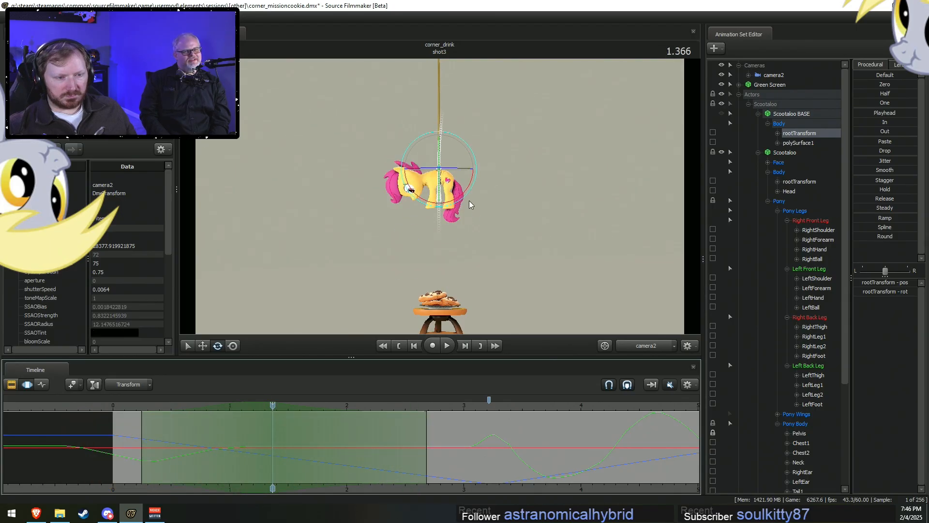
{"action": "key", "text": "w"}
{"action": "left_click_drag", "start_coordinate": [423, 167], "coordinate": [420, 166]}
{"action": "left_click", "coordinate": [114, 408]}
{"action": "key", "text": "space"}
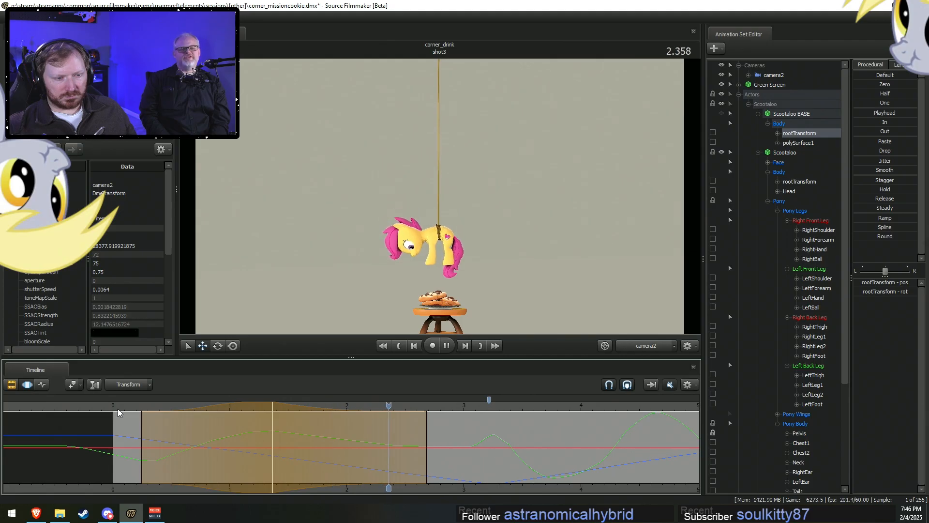
{"action": "key", "text": "space"}
Stretch the counter-sway's time selection to about 0.43 to 3.06 s, centred near 1.58 s, and play back the descent.
{"action": "left_click_drag", "start_coordinate": [426, 444], "coordinate": [446, 442]}
{"action": "left_click_drag", "start_coordinate": [254, 410], "coordinate": [280, 416]}
{"action": "left_click_drag", "start_coordinate": [167, 427], "coordinate": [163, 428]}
{"action": "key", "text": "space"}
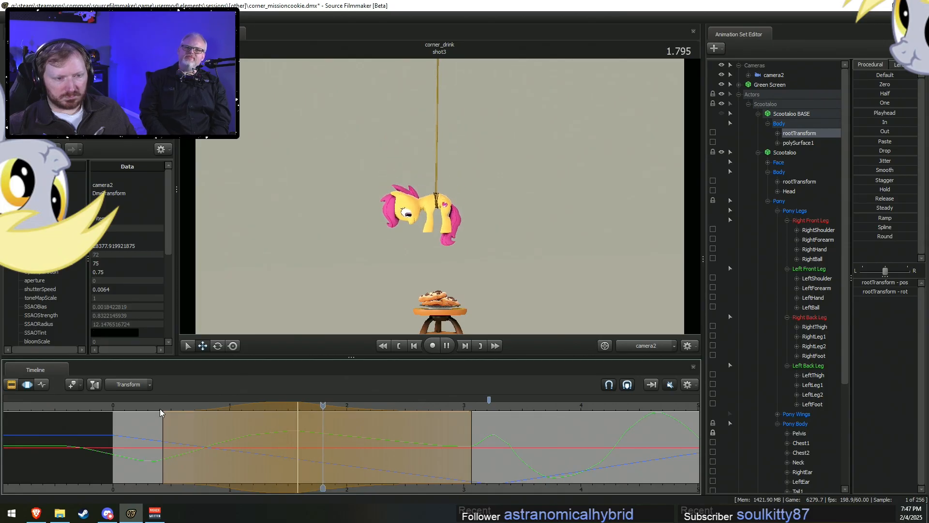
{"action": "key", "text": "space"}
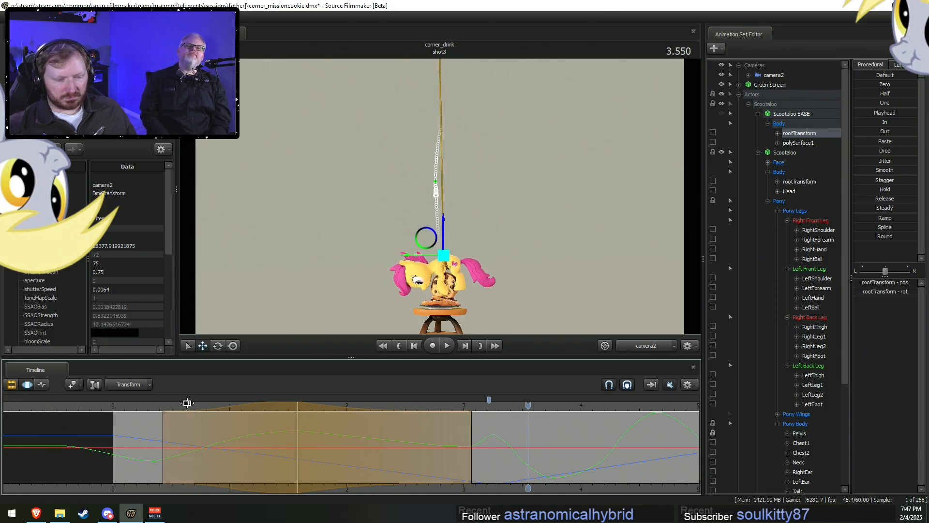
Rotate all of Scootaloo's Pony Legs controls slightly at 0.216 s in Offset rotation mode, within a short falloff selection, and play it back.
{"action": "left_click_drag", "start_coordinate": [141, 442], "coordinate": [83, 437]}
{"action": "left_click", "coordinate": [138, 439], "text": "shift"}
{"action": "scroll", "coordinate": [138, 439], "scroll_direction": "up", "scroll_amount": 8, "text": "shift"}
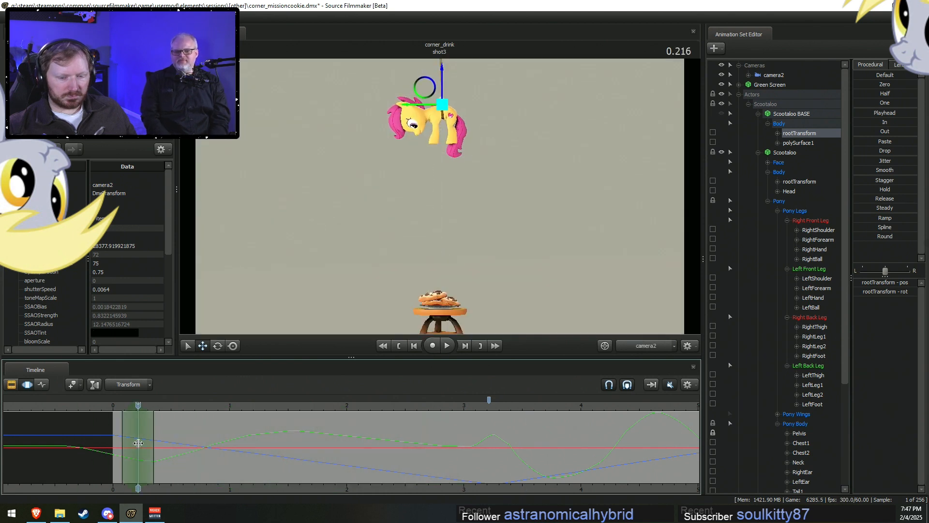
{"action": "left_click", "coordinate": [823, 231]}
{"action": "left_click", "coordinate": [822, 224]}
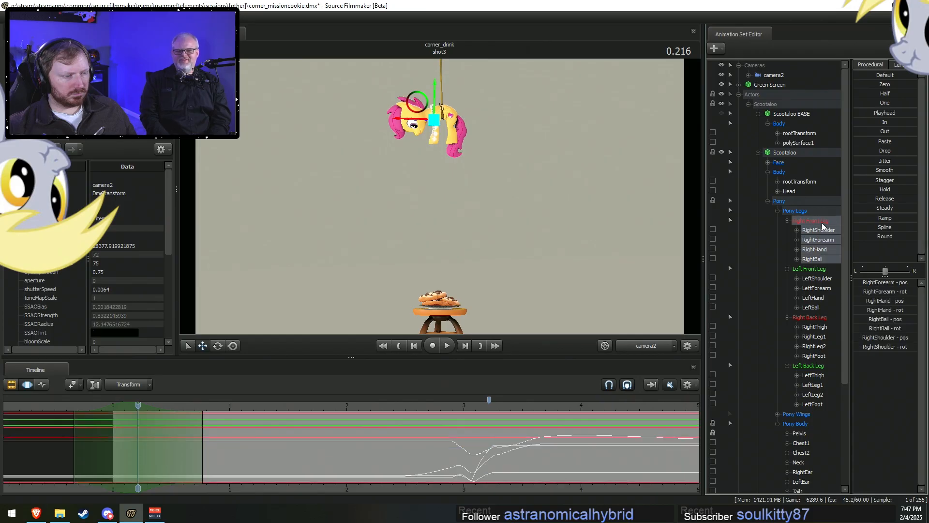
{"action": "left_click", "coordinate": [818, 355], "text": "ctrl"}
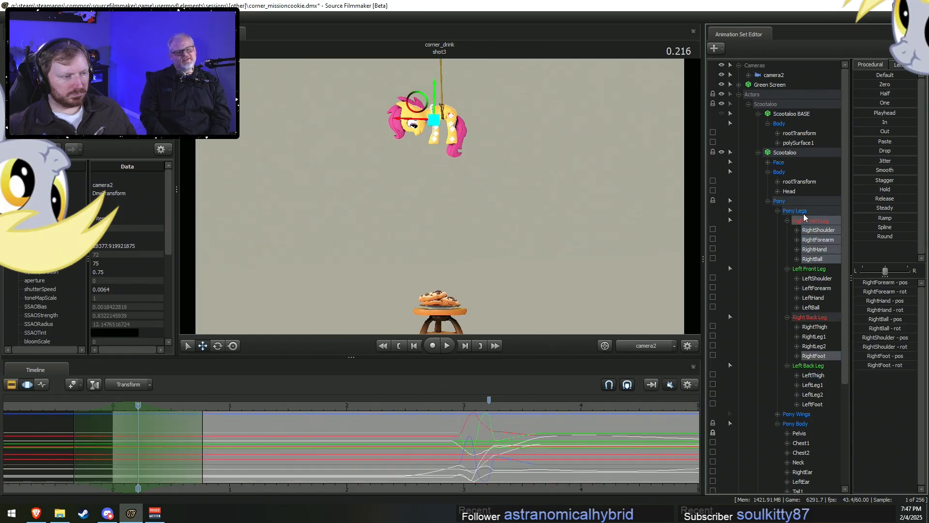
{"action": "left_click", "coordinate": [804, 213]}
{"action": "key", "text": "e"}
{"action": "right_click", "coordinate": [447, 130]}
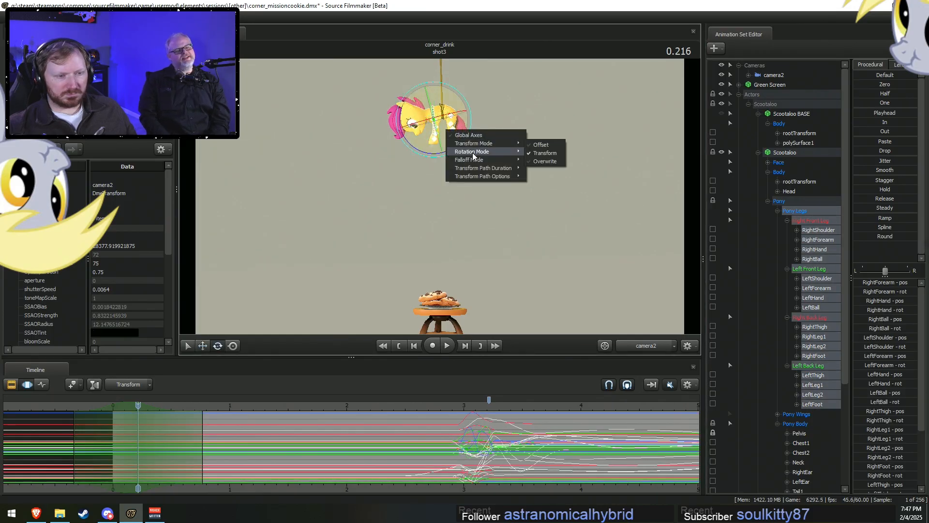
{"action": "left_click", "coordinate": [540, 146]}
{"action": "left_click_drag", "start_coordinate": [469, 135], "coordinate": [467, 138]}
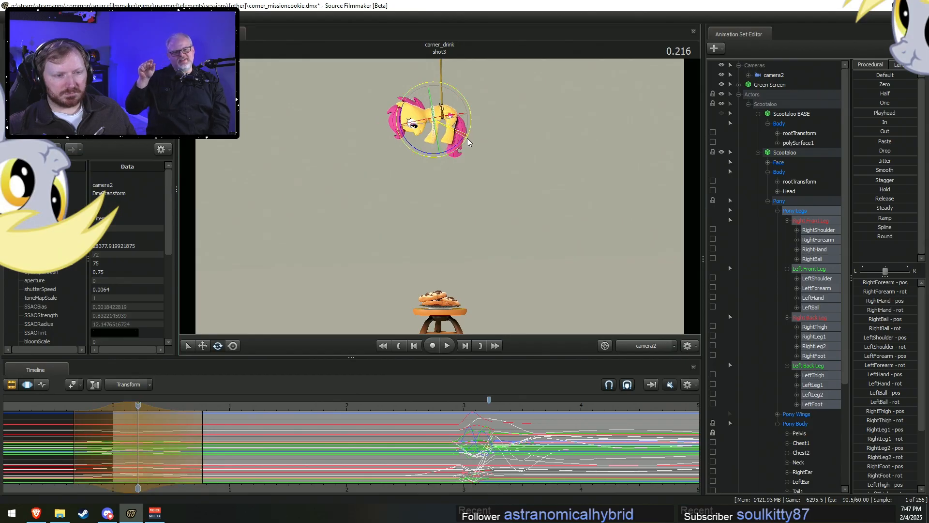
{"action": "key", "text": "space"}
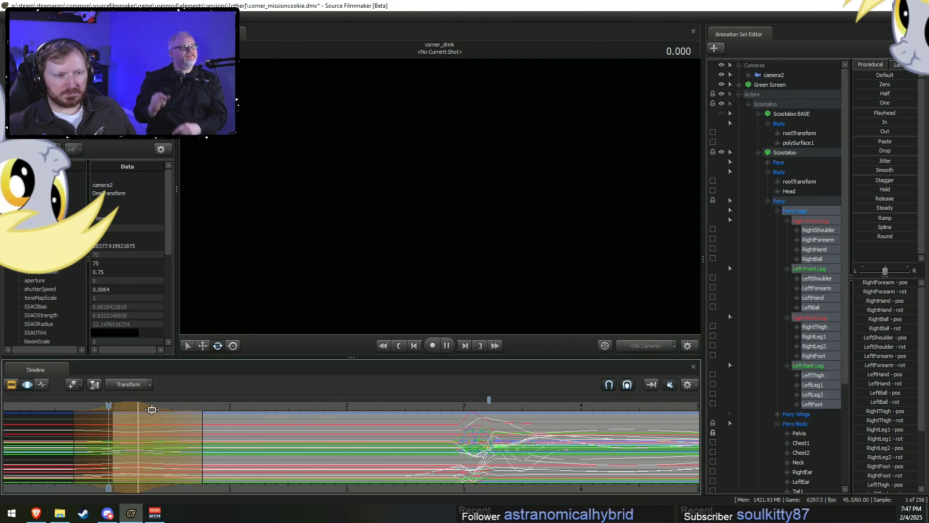
{"action": "key", "text": "space"}
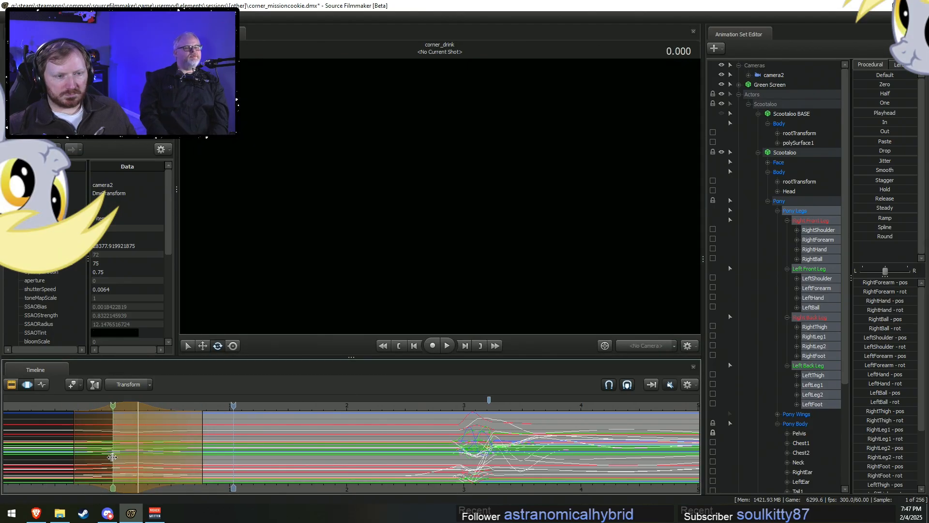
Try to shift the animation of all animation sets later on the timeline from the start of shot3.
{"action": "key", "text": "F2"}
{"action": "double_click", "coordinate": [183, 440]}
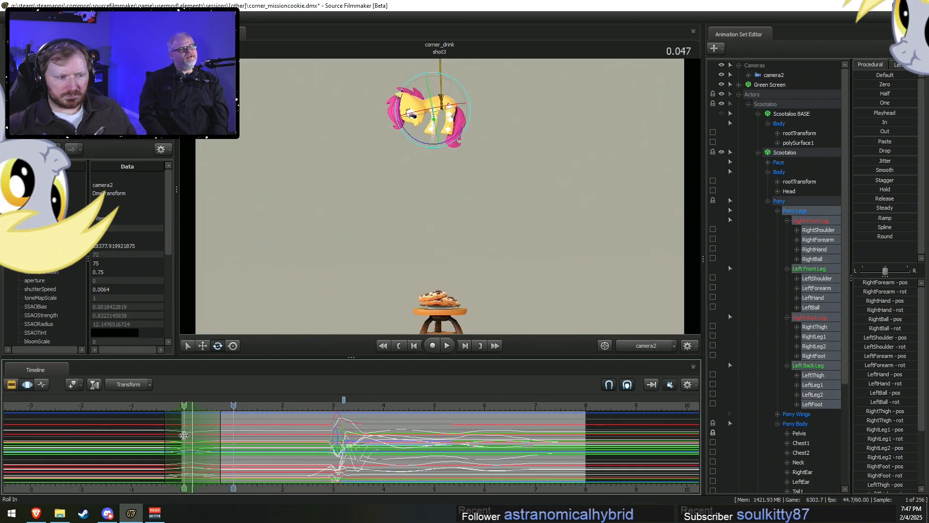
{"action": "scroll", "coordinate": [337, 446], "scroll_direction": "down", "scroll_amount": 2}
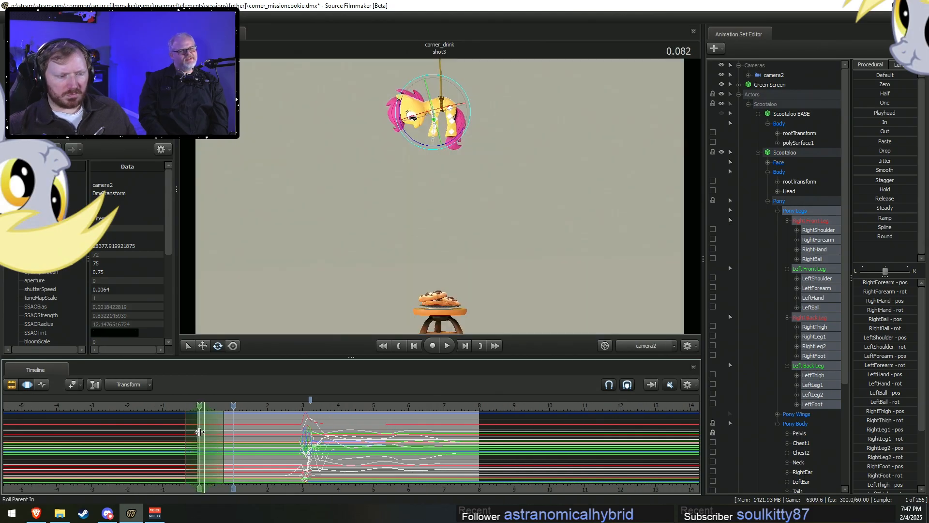
{"action": "left_click", "coordinate": [200, 432]}
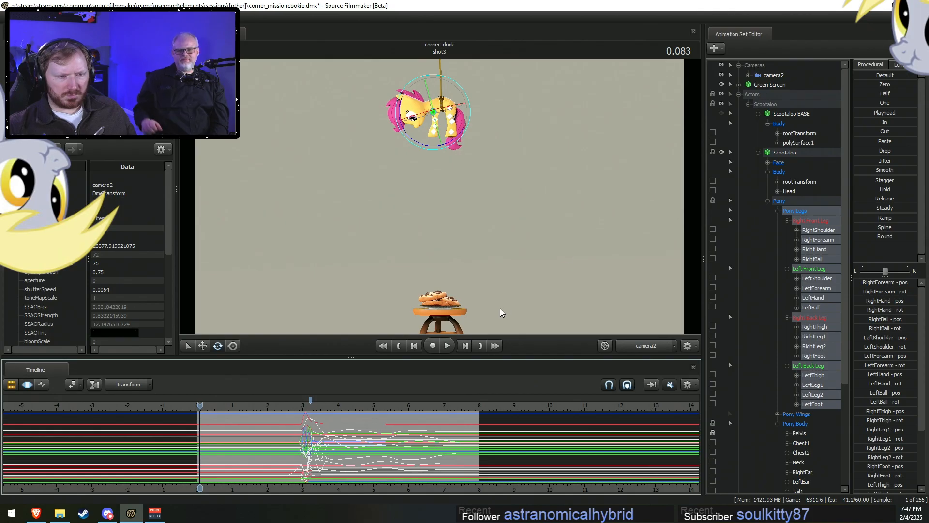
{"action": "scroll", "coordinate": [221, 438], "scroll_direction": "up", "scroll_amount": 3}
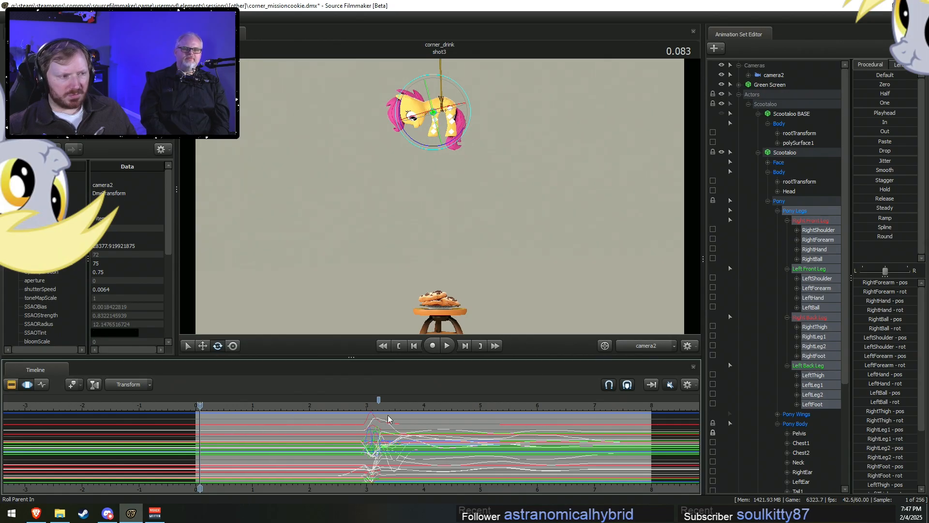
{"action": "key", "text": "ctrl+a"}
{"action": "left_click", "coordinate": [739, 94]}
{"action": "left_click", "coordinate": [766, 112]}
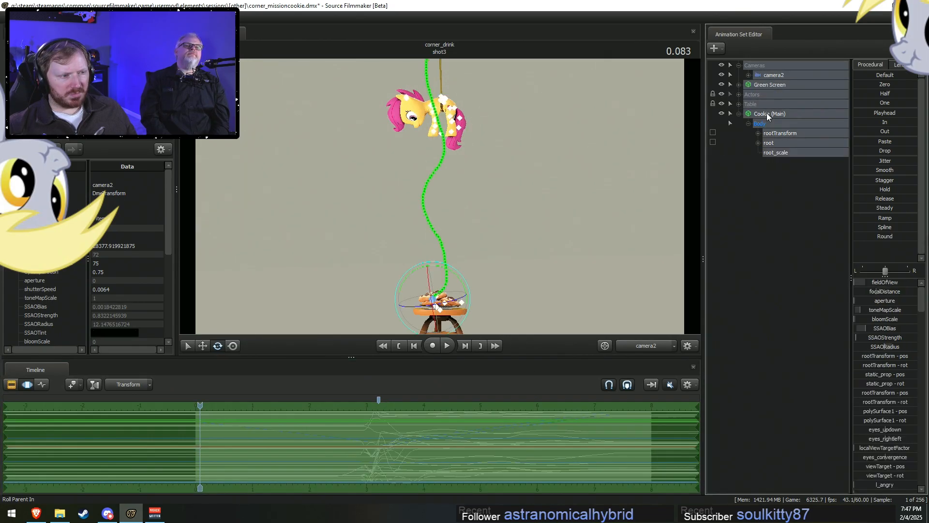
{"action": "left_click_drag", "start_coordinate": [296, 436], "coordinate": [313, 439]}
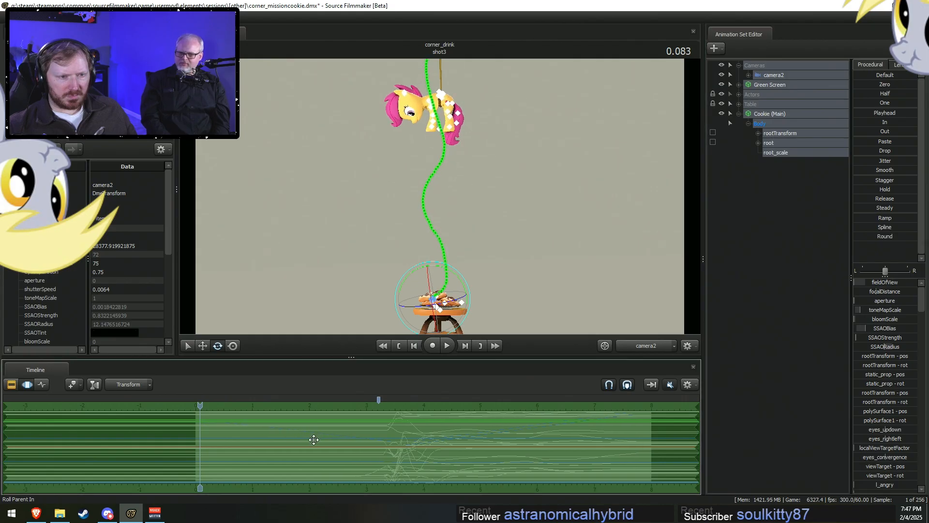
{"action": "key", "text": "ctrl+z"}
Check the opening pose from the Work Camera and camera2, and play back the descent and cookie lift.
{"action": "left_click", "coordinate": [631, 347]}
{"action": "key", "text": "s"}
{"action": "left_click_drag", "start_coordinate": [631, 303], "coordinate": [439, 205]}
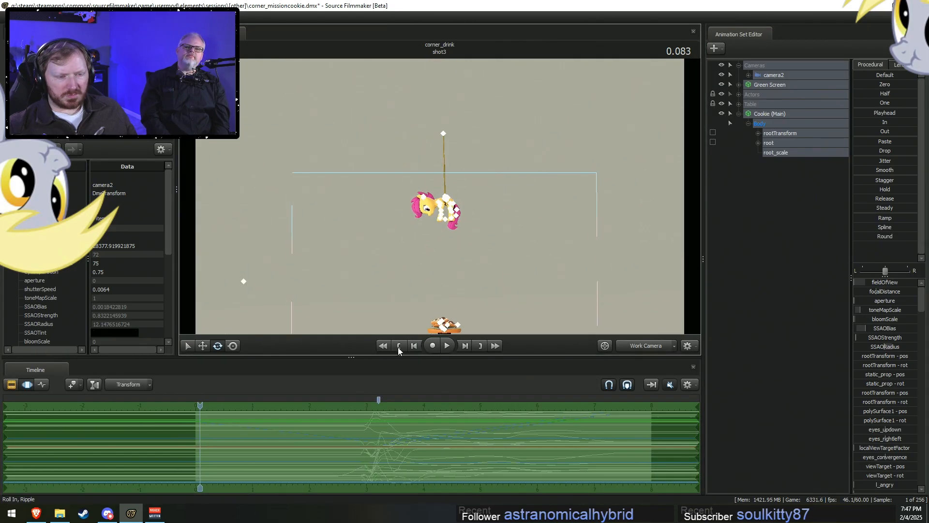
{"action": "left_click", "coordinate": [629, 346]}
{"action": "key", "text": "shift"}
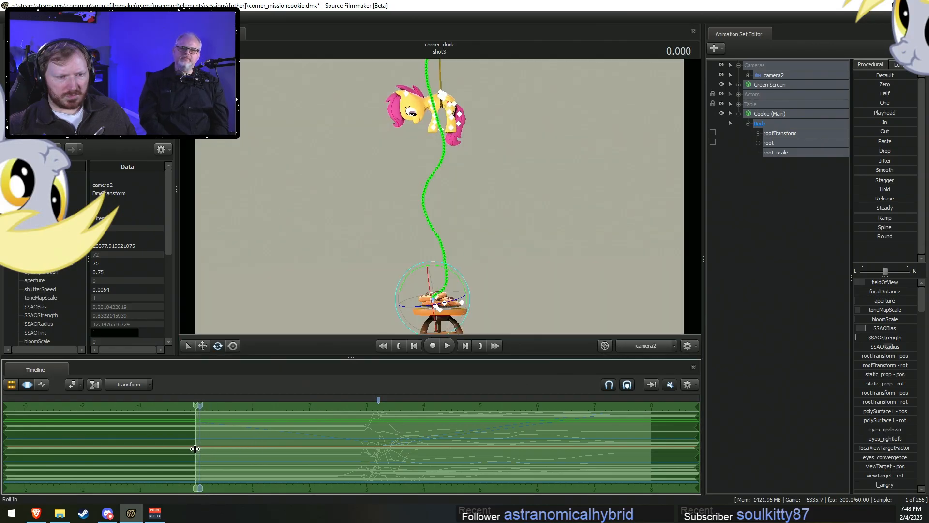
{"action": "left_click", "coordinate": [197, 449], "text": "shift"}
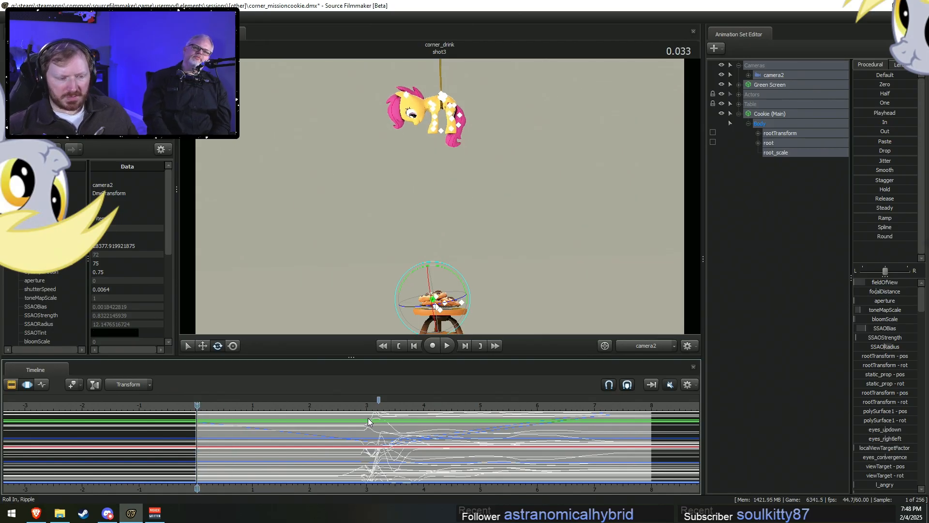
{"action": "key", "text": "space"}
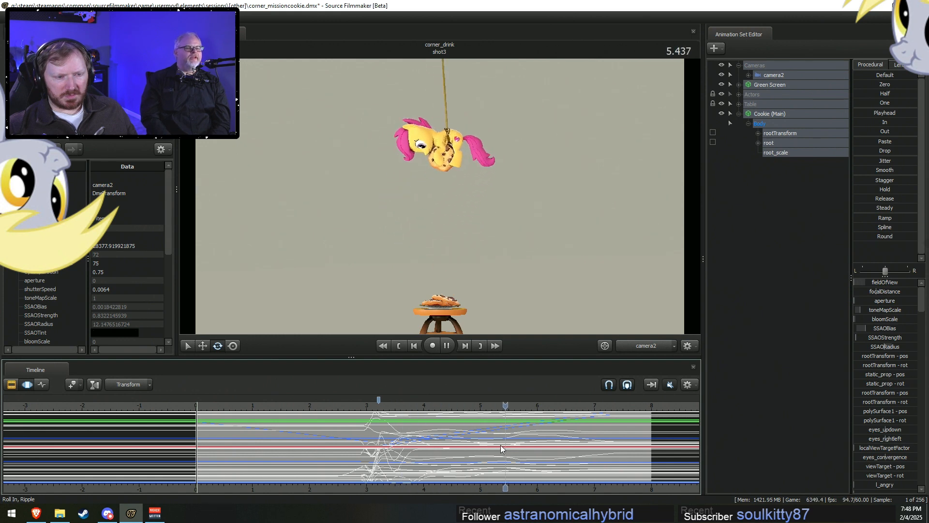
{"action": "key", "text": "space"}
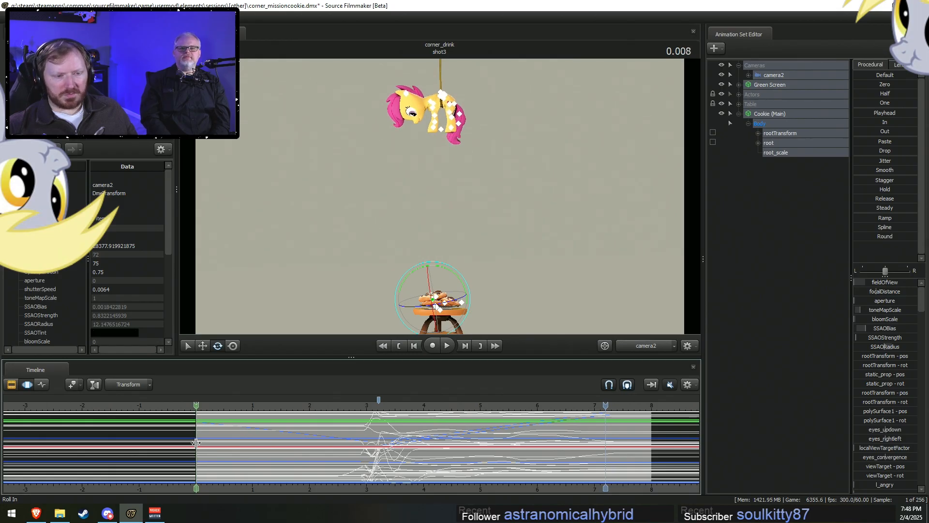
{"action": "left_click", "coordinate": [196, 442], "text": "shift"}
{"action": "left_click", "coordinate": [634, 350]}
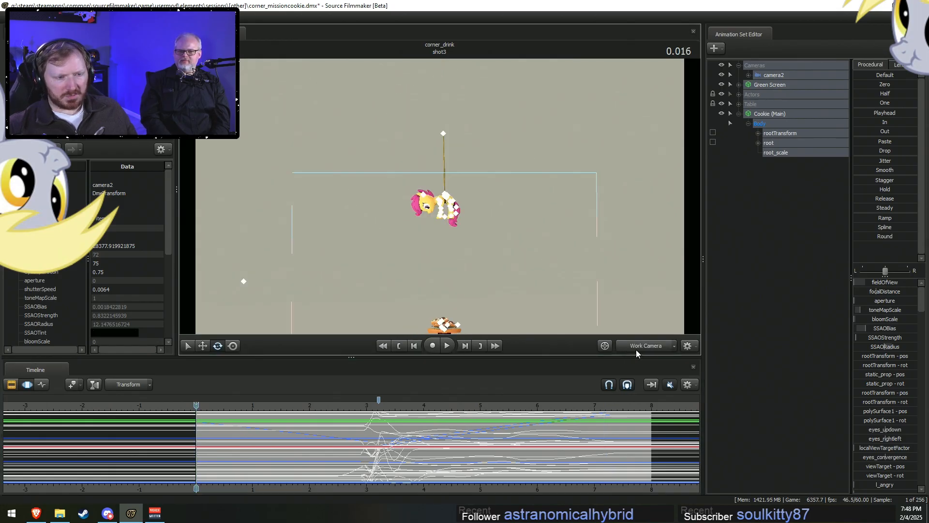
{"action": "left_click", "coordinate": [636, 349]}
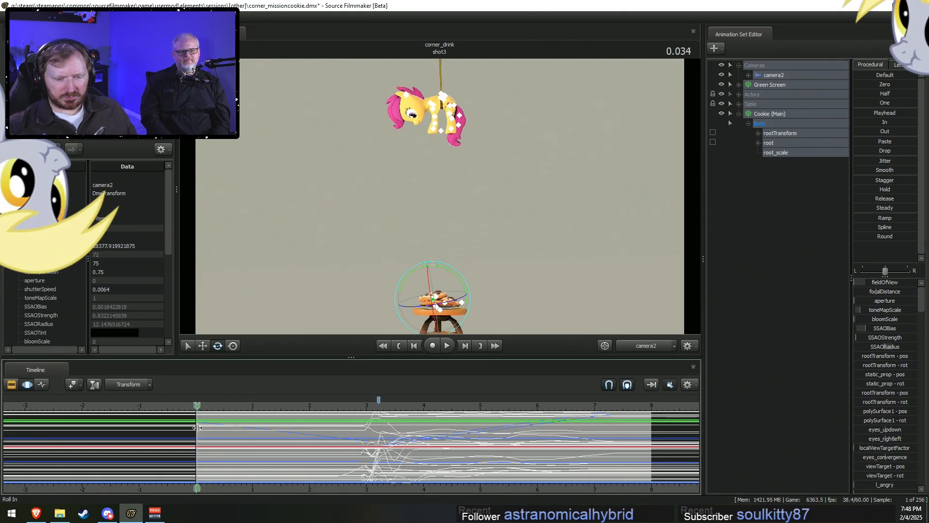
Set a time selection that covers everything before 0.033 s and falls off until about 3 s.
{"action": "scroll", "coordinate": [163, 438], "scroll_direction": "up", "scroll_amount": 3}
{"action": "scroll", "coordinate": [163, 438], "scroll_direction": "up", "scroll_amount": 1}
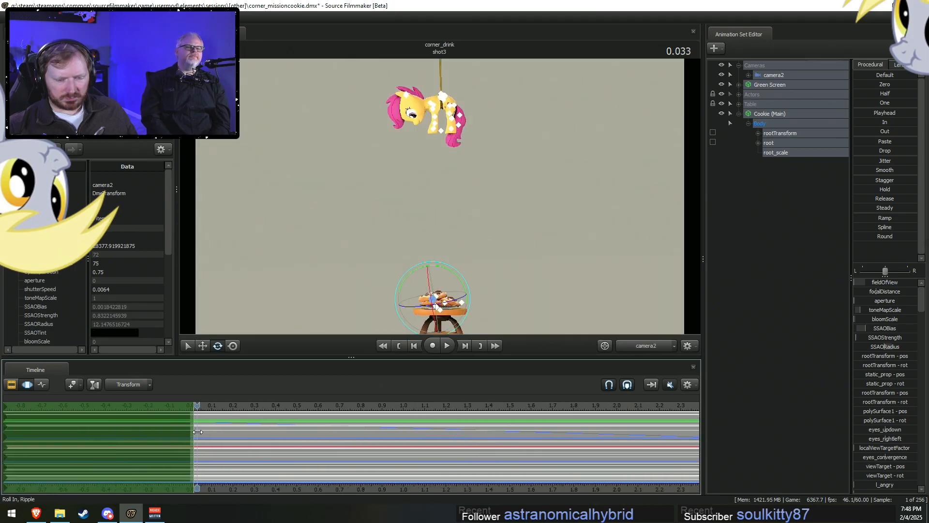
{"action": "scroll", "coordinate": [514, 460], "scroll_direction": "down", "scroll_amount": 4}
{"action": "left_click_drag", "start_coordinate": [318, 435], "coordinate": [412, 466]}
{"action": "key", "text": "w"}
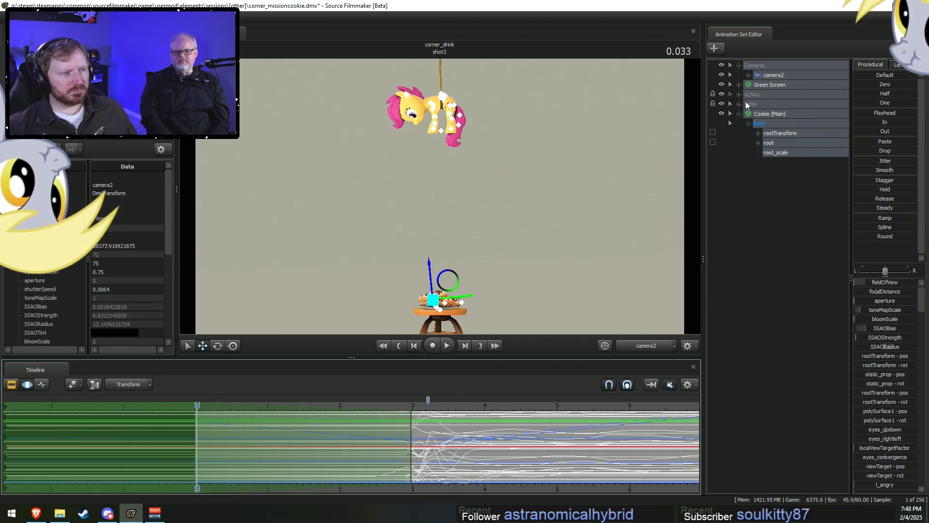
Raise Scootaloo BASE at 0.033 s until Scootaloo starts above camera2's frame, and play back the longer descent.
{"action": "left_click", "coordinate": [746, 105]}
{"action": "left_click", "coordinate": [748, 104]}
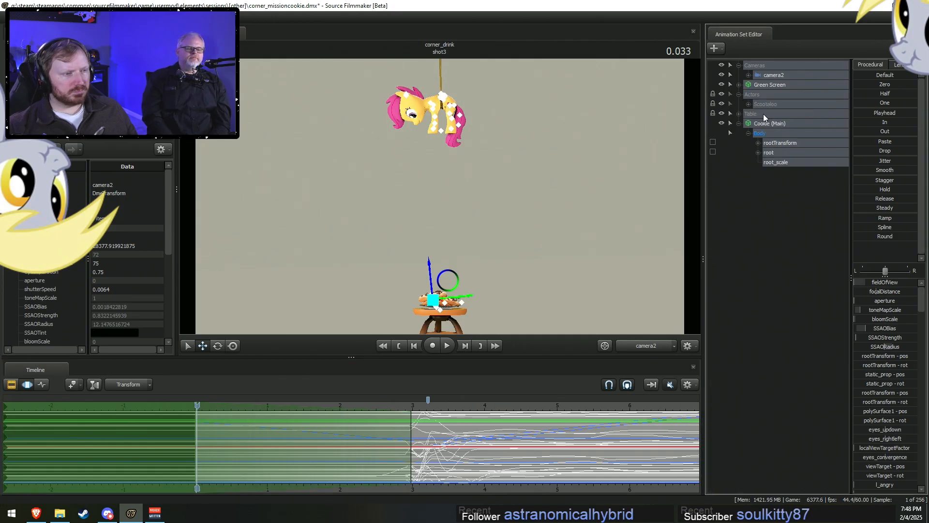
{"action": "left_click", "coordinate": [749, 105]}
{"action": "left_click", "coordinate": [758, 115]}
{"action": "left_click", "coordinate": [759, 123]}
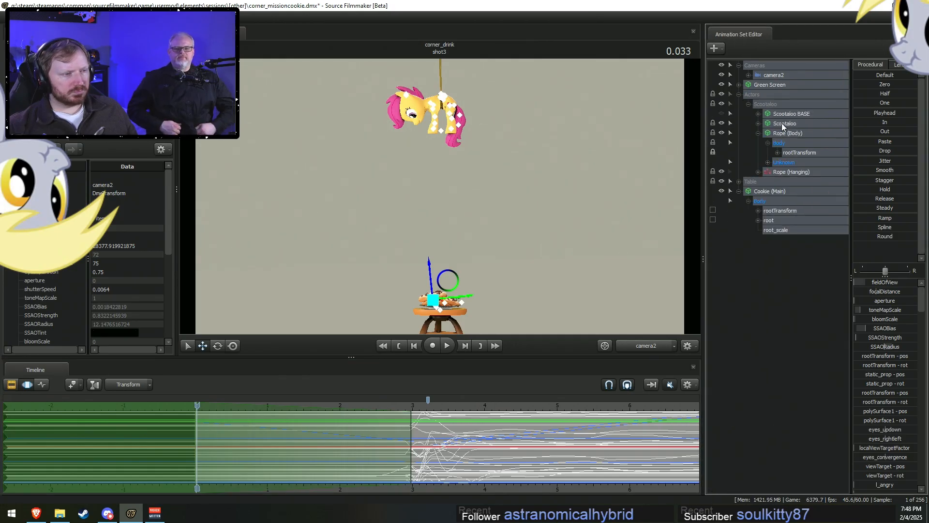
{"action": "left_click", "coordinate": [791, 116]}
{"action": "left_click_drag", "start_coordinate": [442, 85], "coordinate": [473, 4]}
{"action": "key", "text": "Right"}
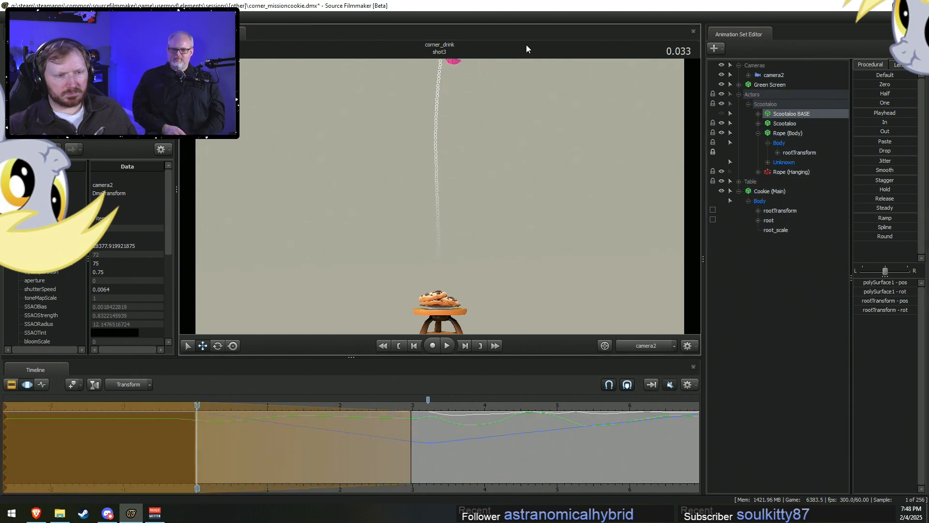
{"action": "left_click_drag", "start_coordinate": [406, 70], "coordinate": [452, 57]}
{"action": "left_click", "coordinate": [640, 350]}
{"action": "key", "text": "space"}
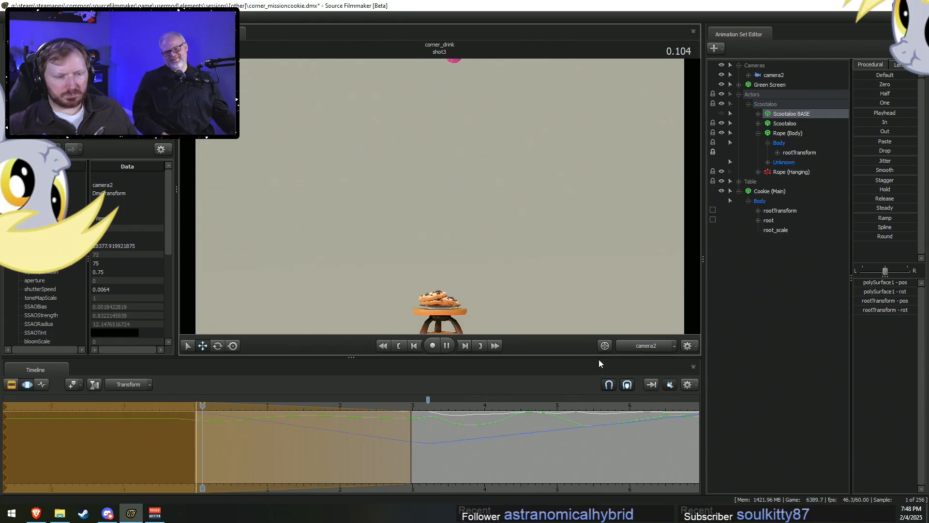
{"action": "key", "text": "space"}
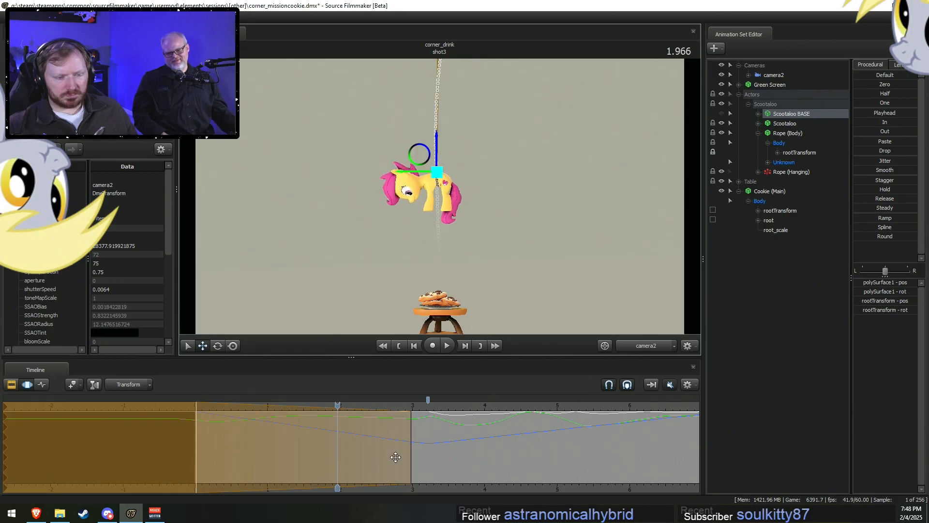
Stretch the descent timing of all animation sets until it ends at about 4 s, and play back the start of the shot.
{"action": "left_click", "coordinate": [781, 76]}
{"action": "key", "text": "ctrl+a"}
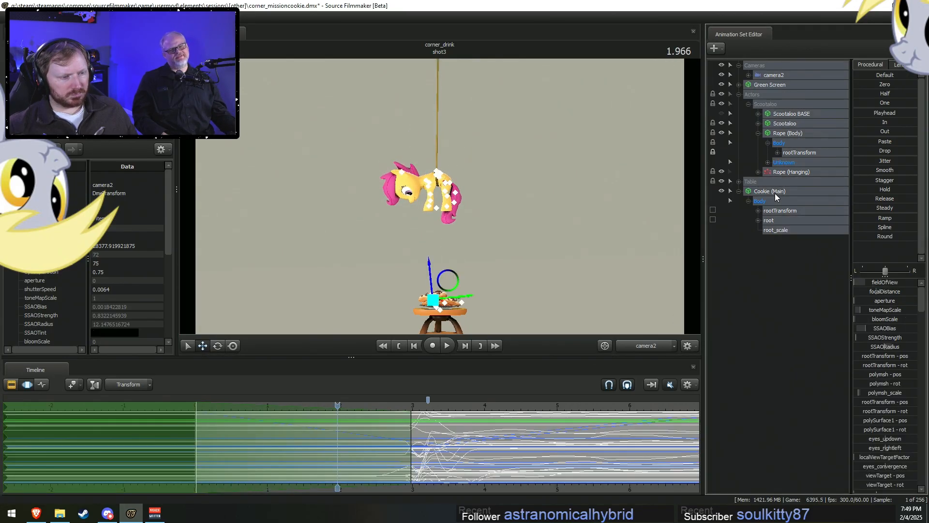
{"action": "left_click_drag", "start_coordinate": [410, 433], "coordinate": [487, 445]}
{"action": "key", "text": "F3"}
{"action": "left_click", "coordinate": [202, 405]}
{"action": "key", "text": "space"}
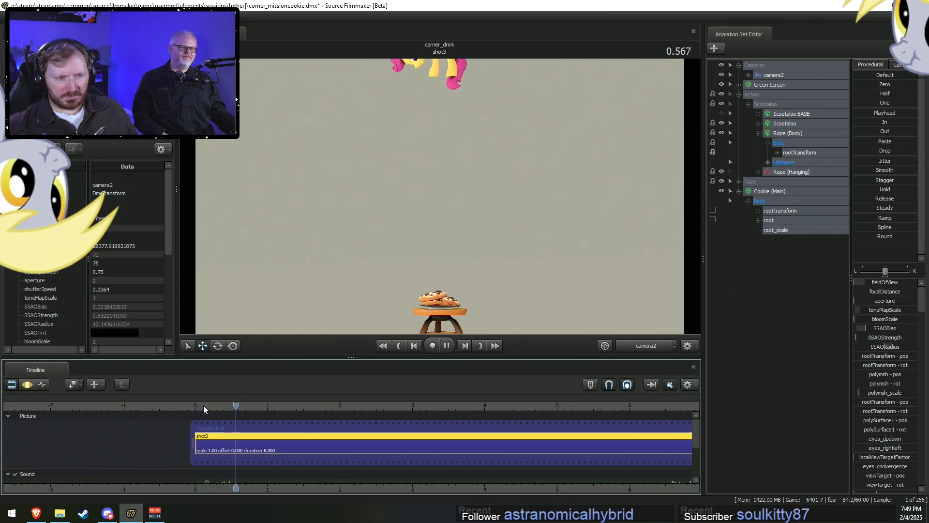
{"action": "key", "text": "space"}
Stretch the descent of all animation sets further until it ends at about 4.75 s, and play it back.
{"action": "key", "text": "F4"}
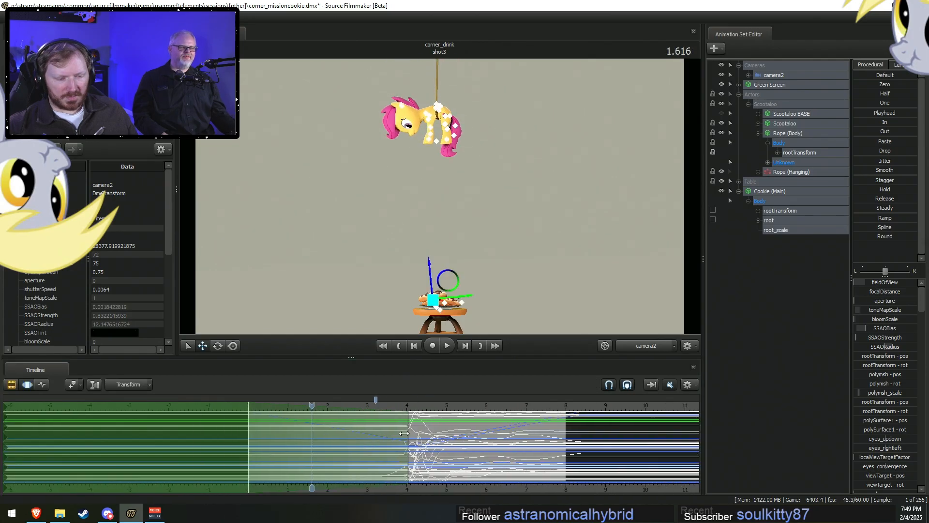
{"action": "left_click_drag", "start_coordinate": [410, 434], "coordinate": [438, 440]}
{"action": "key", "text": "F3"}
{"action": "key", "text": "space"}
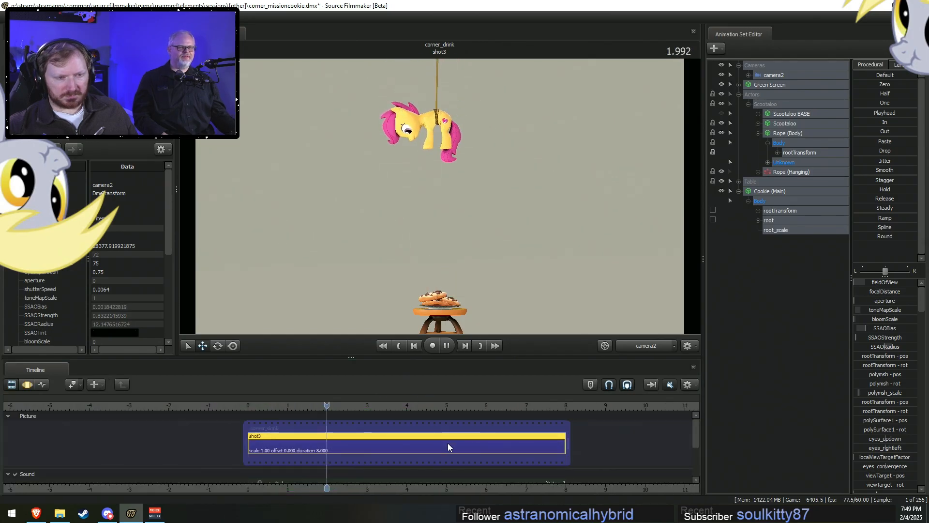
{"action": "key", "text": "space"}
Extend the end of shot3 in the Clip Editor to a duration of 9.233 s.
{"action": "key", "text": "F4"}
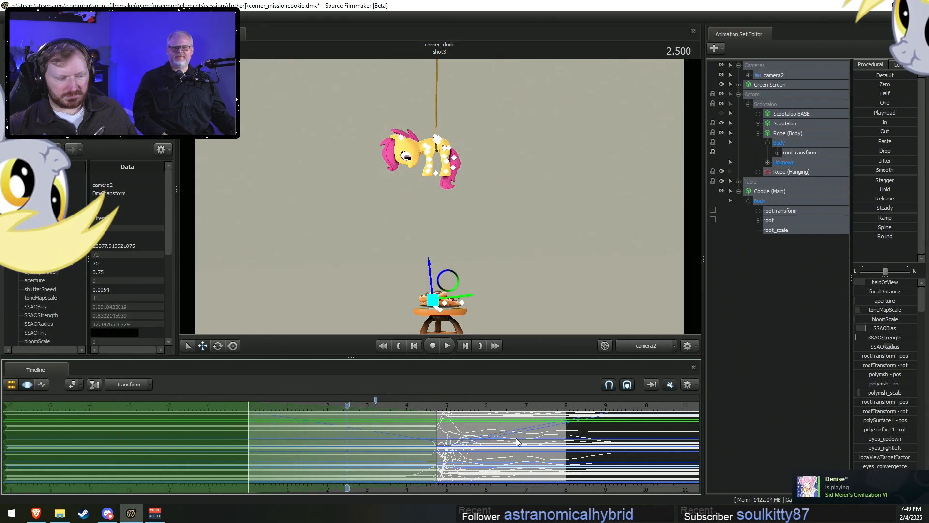
{"action": "key", "text": "F3"}
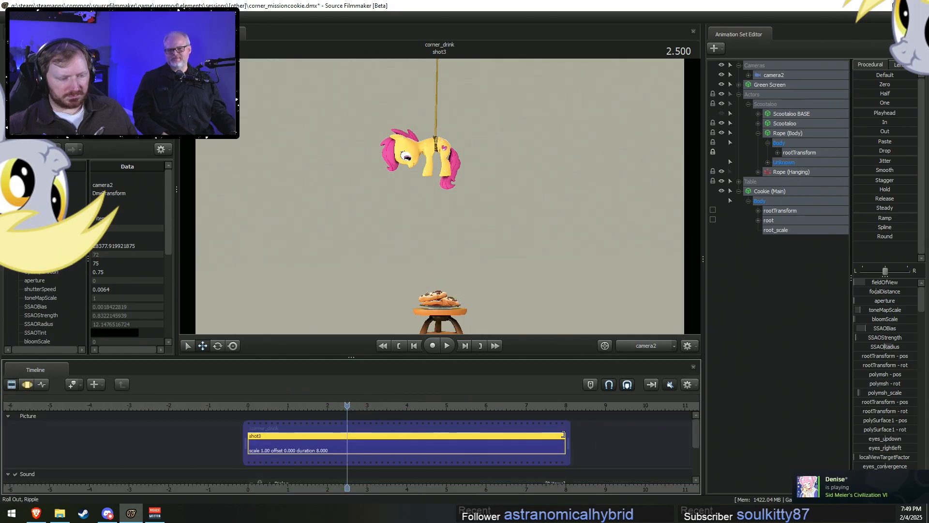
{"action": "key", "text": "F4"}
{"action": "left_click", "coordinate": [614, 406]}
{"action": "key", "text": "F3"}
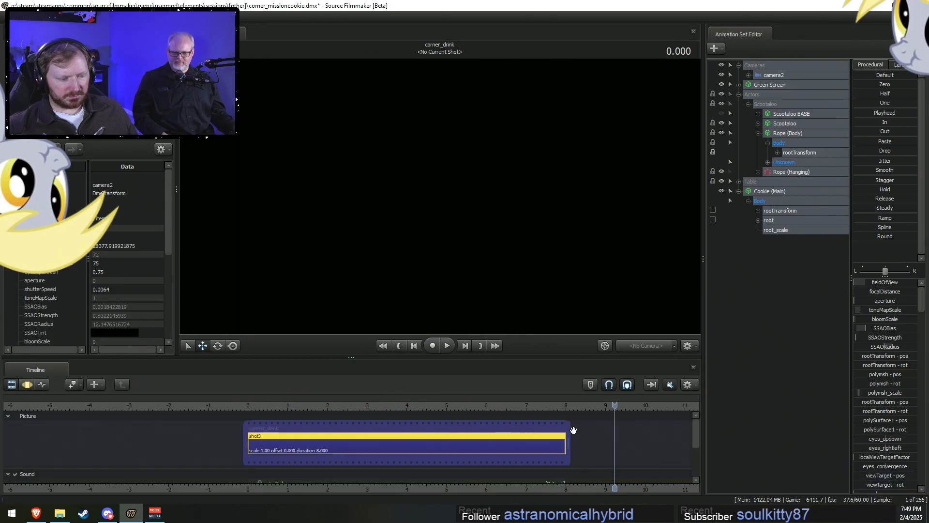
{"action": "left_click_drag", "start_coordinate": [571, 432], "coordinate": [615, 442]}
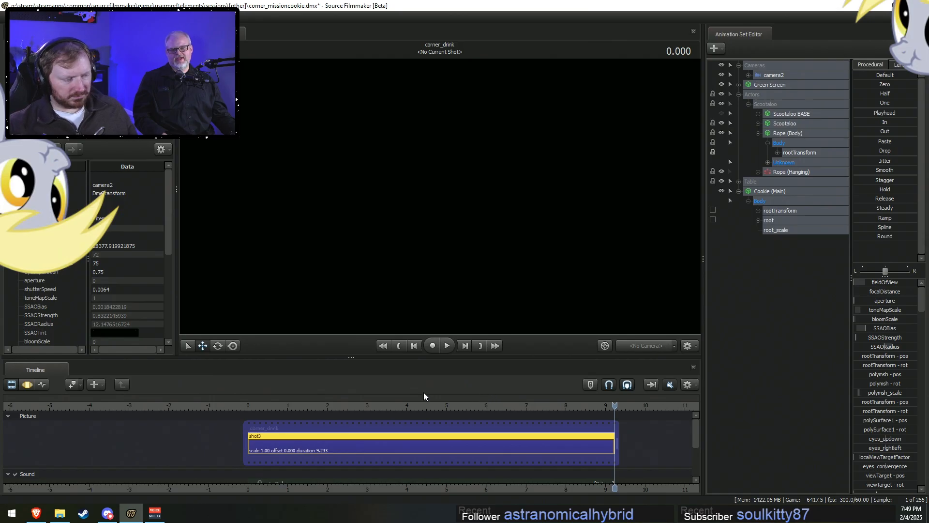
Play back the slowed descent from the start of shot3 through camera2 to check its timing.
{"action": "key", "text": "F3"}
{"action": "key", "text": "F2"}
{"action": "left_click", "coordinate": [250, 407]}
{"action": "key", "text": "F3"}
{"action": "key", "text": "space"}
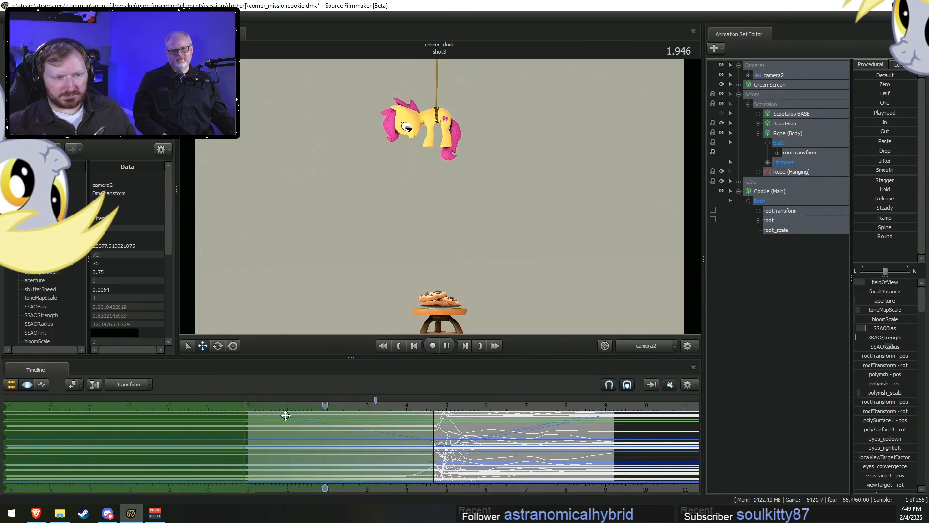
{"action": "key", "text": "F2"}
{"action": "key", "text": "F3"}
{"action": "left_click", "coordinate": [269, 438]}
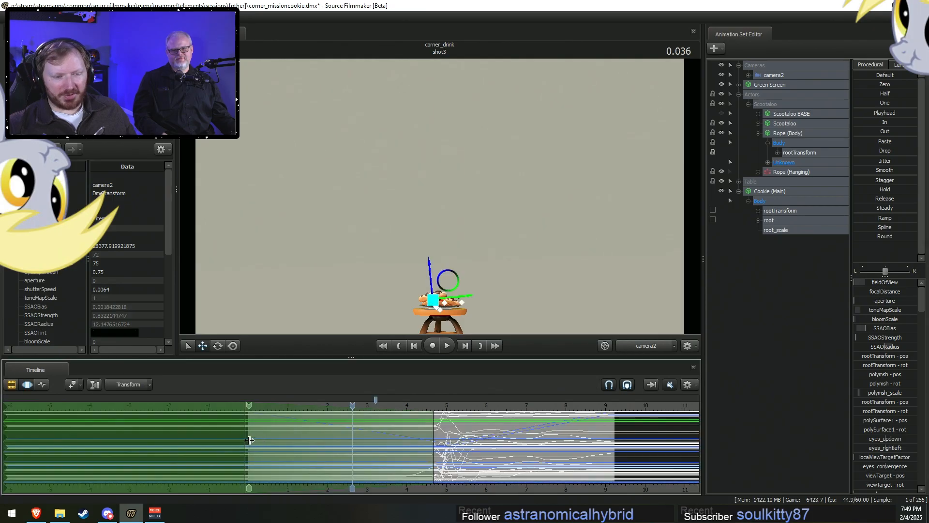
{"action": "mouse_move", "coordinate": [271, 445]}
{"action": "left_mouse_down"}
{"action": "mouse_move", "coordinate": [338, 455]}
{"action": "mouse_move", "coordinate": [278, 444]}
{"action": "left_mouse_up"}
{"action": "key", "text": "space"}
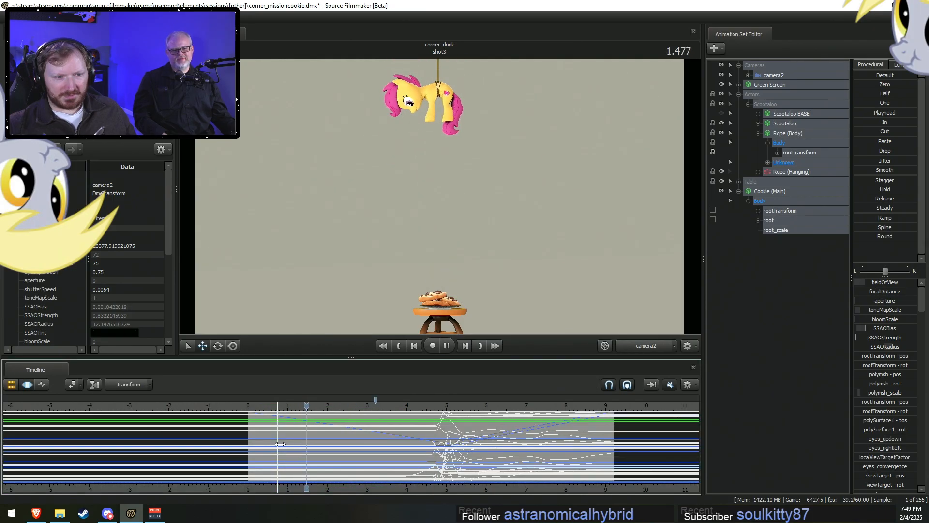
{"action": "key", "text": "space"}
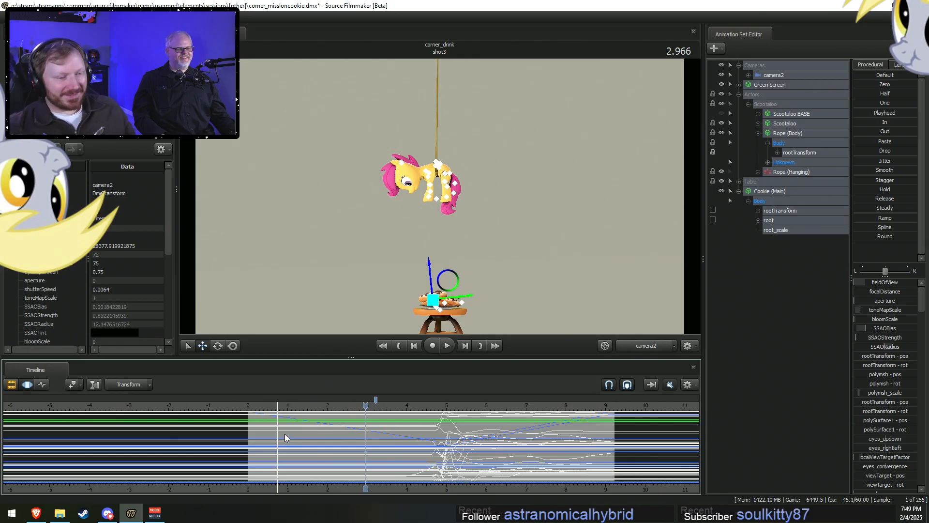
{"action": "left_click", "coordinate": [251, 408]}
{"action": "key", "text": "space"}
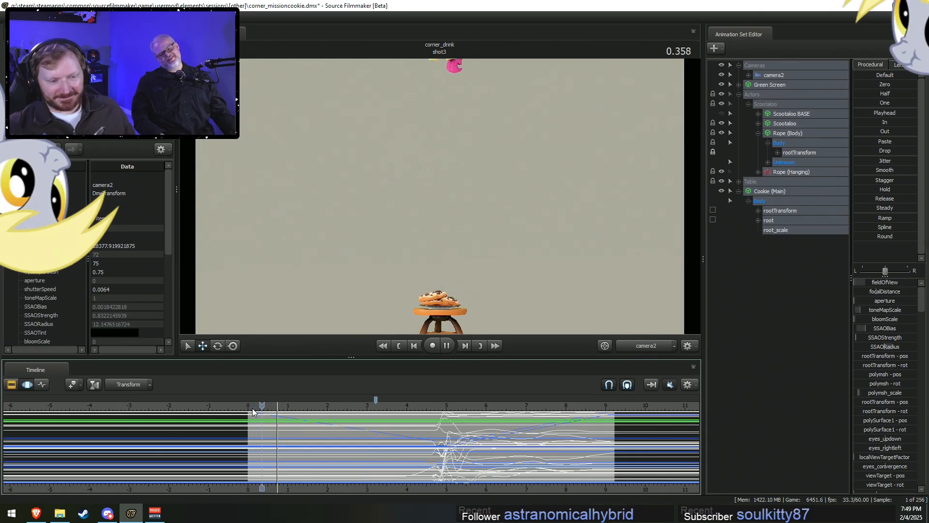
{"action": "key", "text": "space"}
Tilt Scootaloo BASE's polySurface1 at 0.2 s in the Work Camera view, within a falloff time selection from about -0.9 to 1.3 s.
{"action": "key", "text": "F2"}
{"action": "key", "text": "F3"}
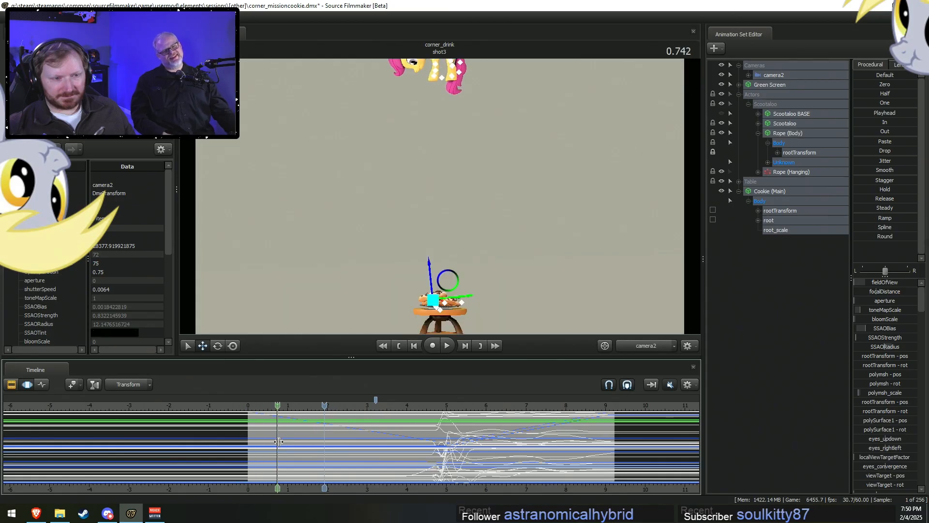
{"action": "left_click", "coordinate": [256, 443], "text": "shift"}
{"action": "scroll", "coordinate": [266, 451], "scroll_direction": "up", "scroll_amount": 12, "text": "ctrl"}
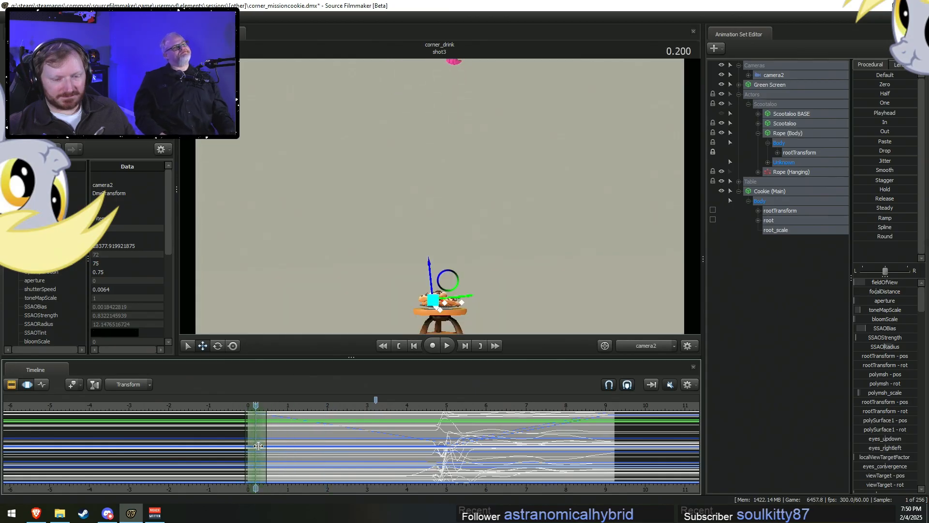
{"action": "scroll", "coordinate": [265, 451], "scroll_direction": "up", "scroll_amount": 3}
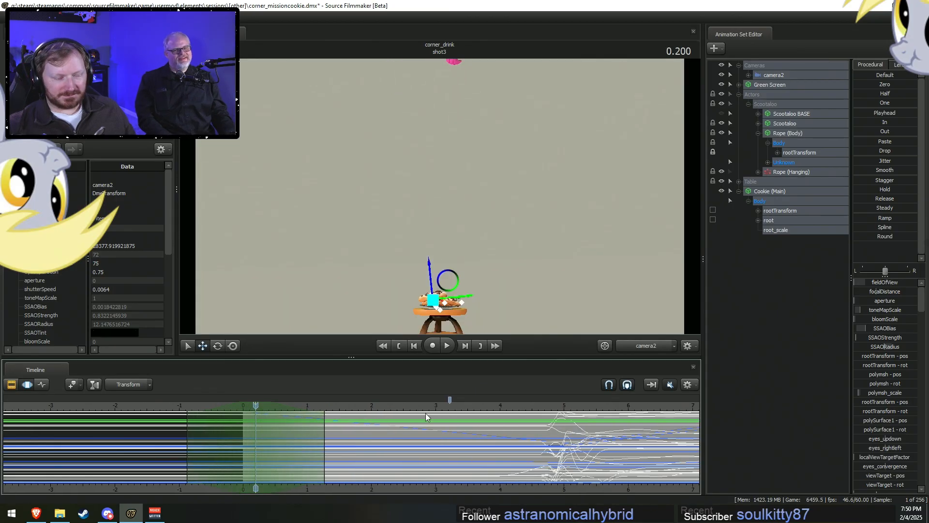
{"action": "left_click", "coordinate": [637, 346]}
{"action": "left_click_drag", "start_coordinate": [595, 274], "coordinate": [596, 221]}
{"action": "key", "text": "e"}
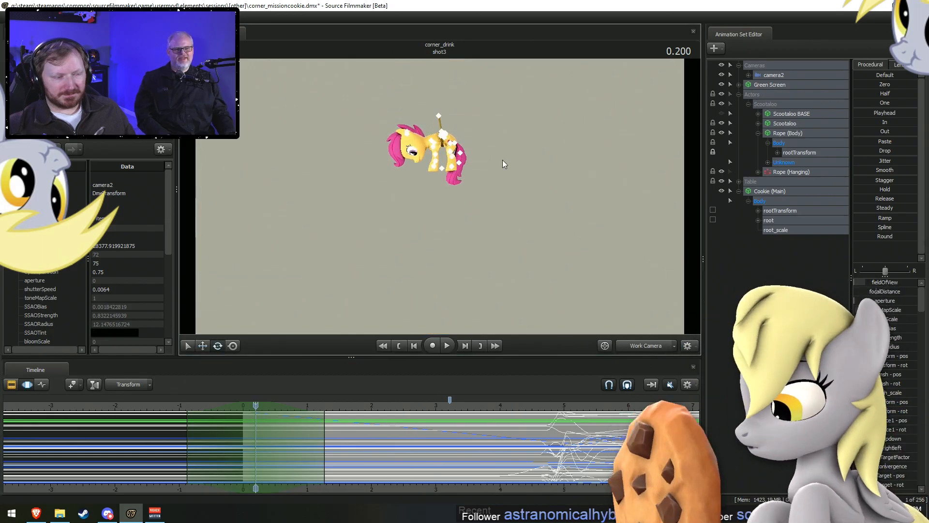
{"action": "left_click", "coordinate": [780, 220]}
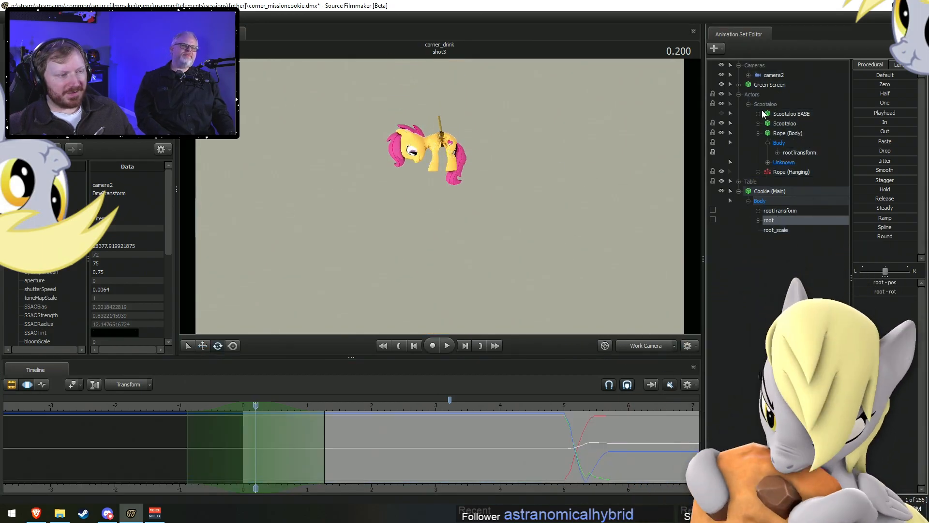
{"action": "left_click", "coordinate": [758, 114]}
{"action": "left_click", "coordinate": [798, 143]}
{"action": "left_click_drag", "start_coordinate": [465, 160], "coordinate": [470, 157]}
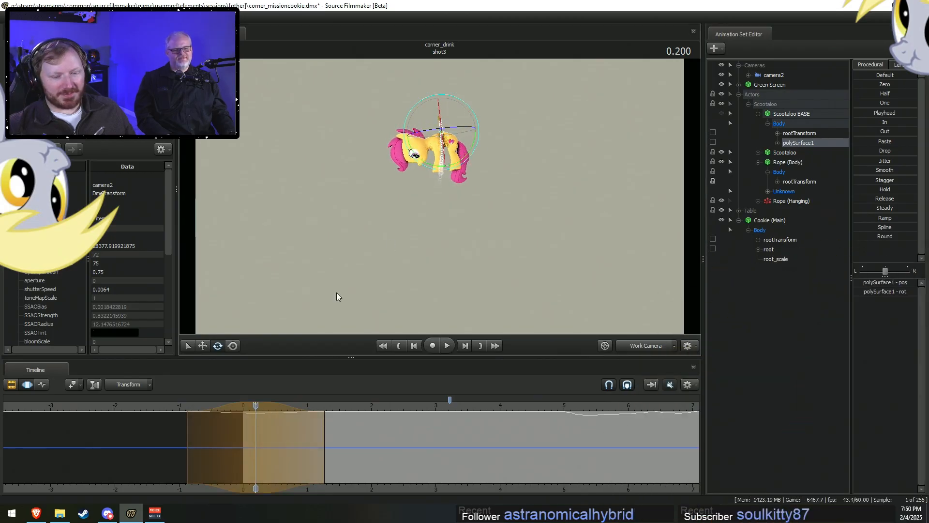
{"action": "key", "text": "space"}
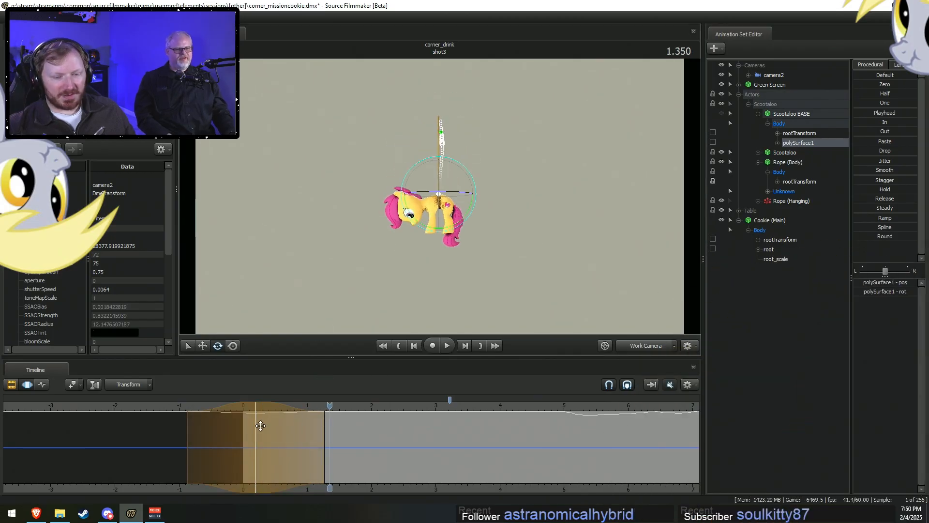
Tilt polySurface1 further in the same direction at 0.2 s to raise Scootaloo's rear, and play back the start.
{"action": "key", "text": "ctrl+1"}
{"action": "key", "text": "ctrl+2"}
{"action": "left_click_drag", "start_coordinate": [275, 407], "coordinate": [255, 413]}
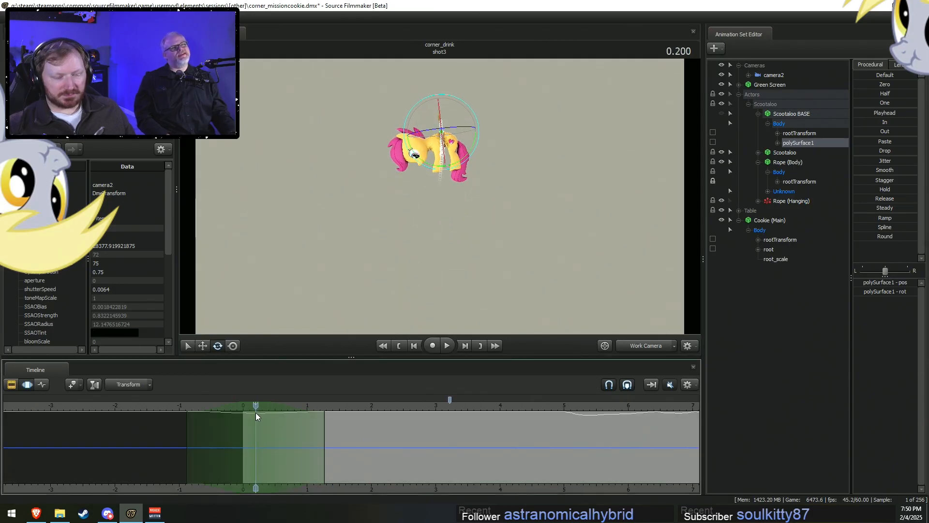
{"action": "left_click_drag", "start_coordinate": [461, 160], "coordinate": [466, 159]}
{"action": "key", "text": "ctrl+1"}
{"action": "key", "text": "space"}
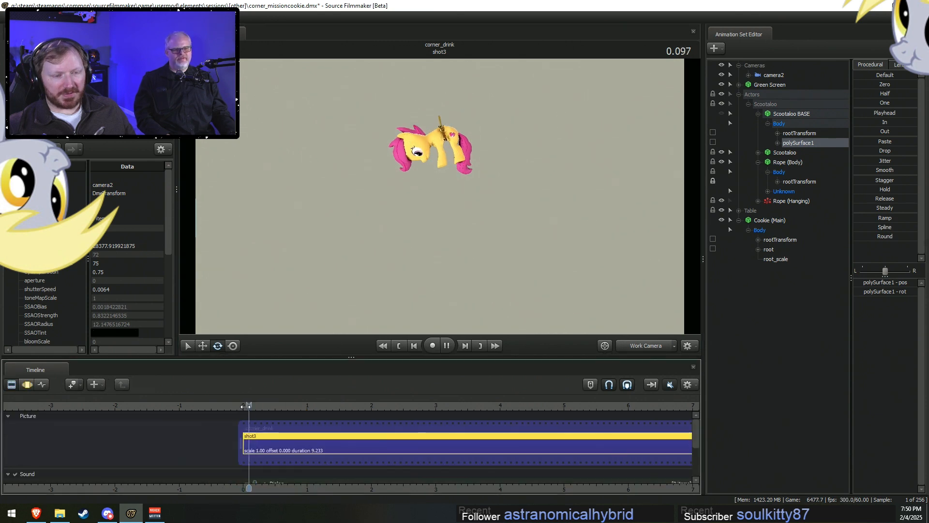
{"action": "key", "text": "space"}
{"action": "key", "text": "F3"}
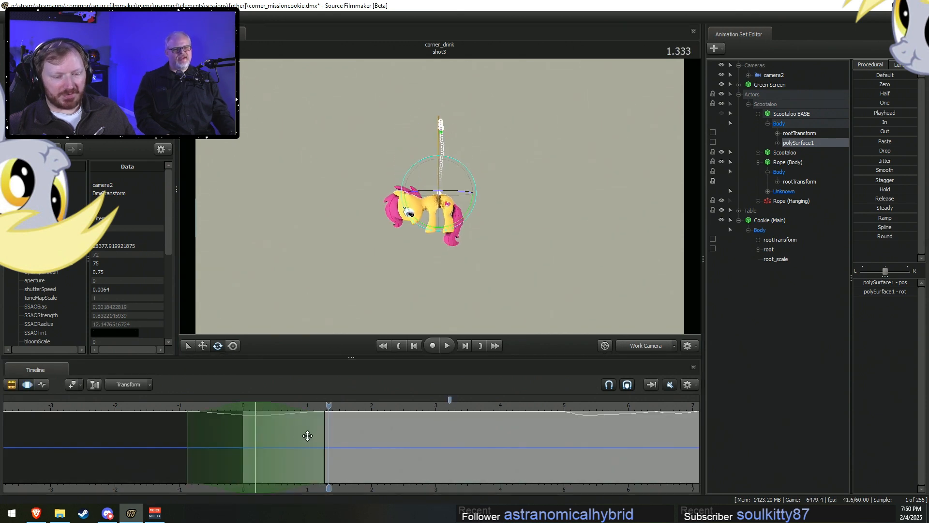
Rotate polySurface1 slightly at 1.233 s within a time selection from about 0.1 to 2.4 s, and play it back through camera2.
{"action": "left_click", "coordinate": [321, 431], "text": "shift"}
{"action": "scroll", "coordinate": [322, 429], "scroll_direction": "up", "scroll_amount": 5}
{"action": "scroll", "coordinate": [321, 429], "scroll_direction": "up", "scroll_amount": 8}
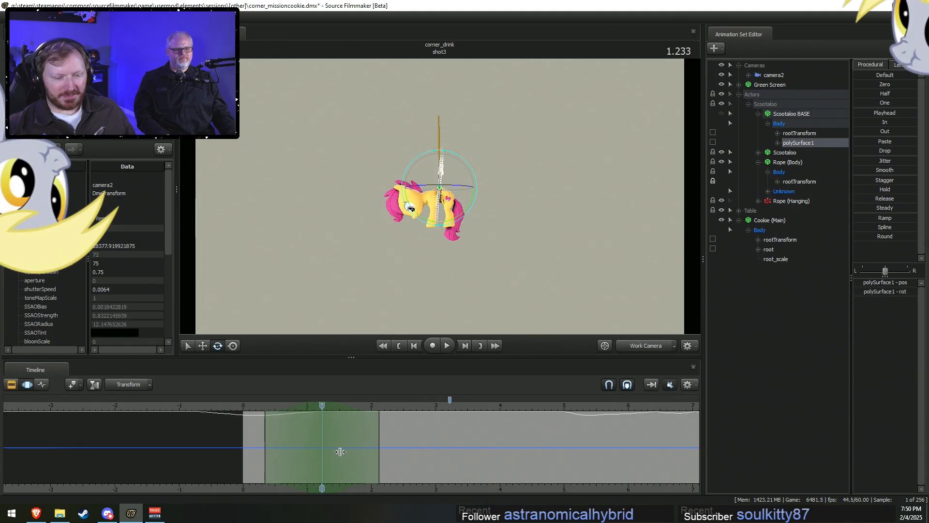
{"action": "left_click_drag", "start_coordinate": [394, 447], "coordinate": [403, 447]}
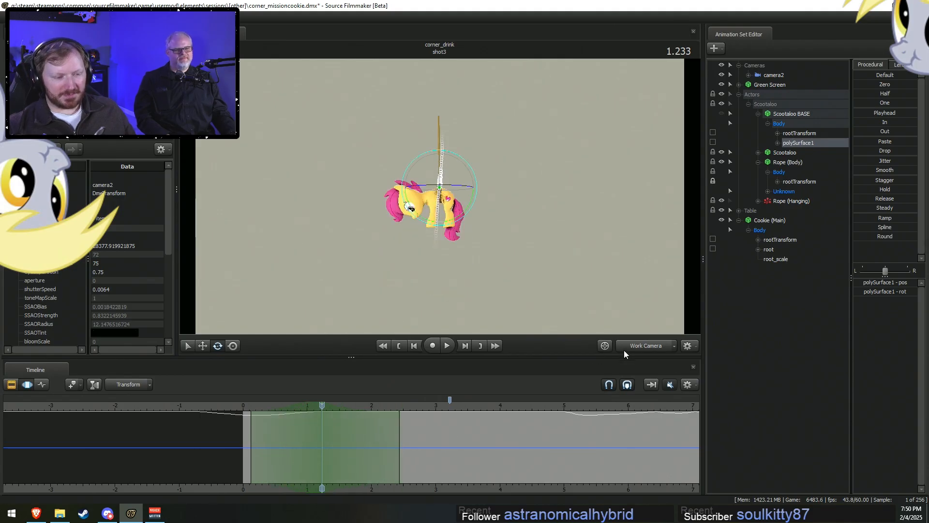
{"action": "left_click", "coordinate": [630, 346]}
{"action": "left_click_drag", "start_coordinate": [461, 97], "coordinate": [459, 96]}
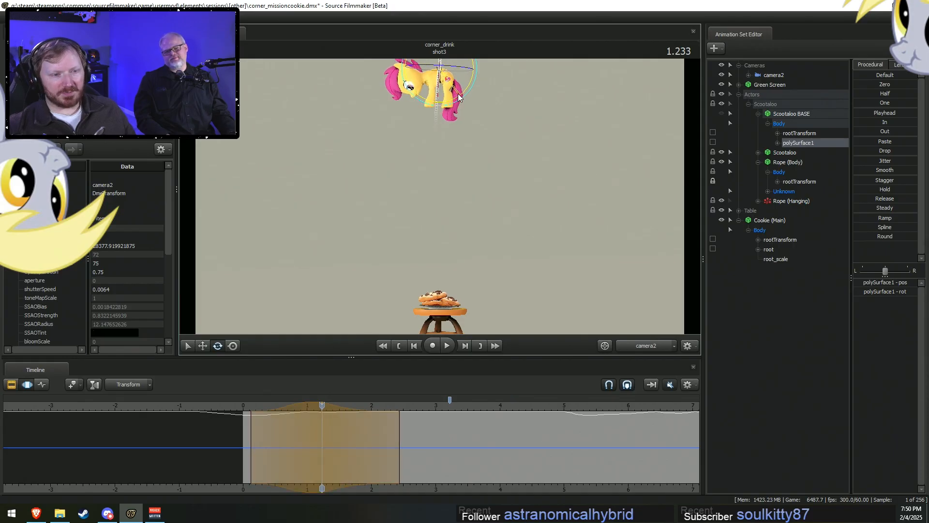
{"action": "key", "text": "space"}
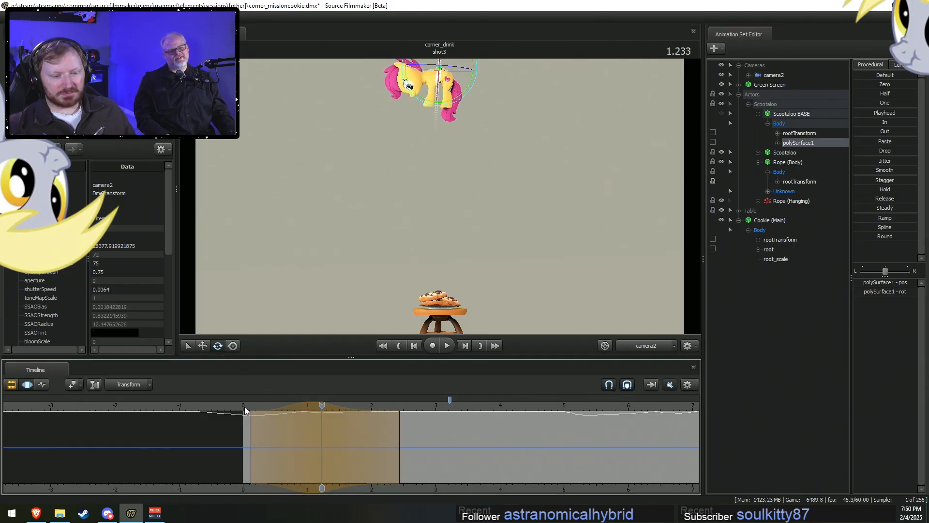
{"action": "key", "text": "space"}
{"action": "left_click", "coordinate": [245, 405]}
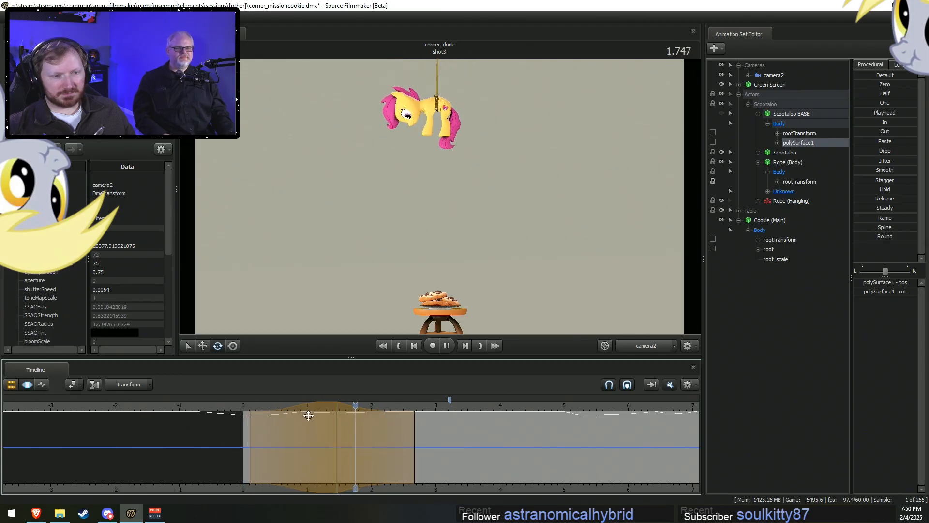
{"action": "key", "text": "space"}
Rotate polySurface1 at 2.733 s to raise Scootaloo's rear within about 1.3 to 4.3 s, undoing a first attempt, and play it back.
{"action": "left_click", "coordinate": [410, 451]}
{"action": "scroll", "coordinate": [414, 453], "scroll_direction": "up", "scroll_amount": 8}
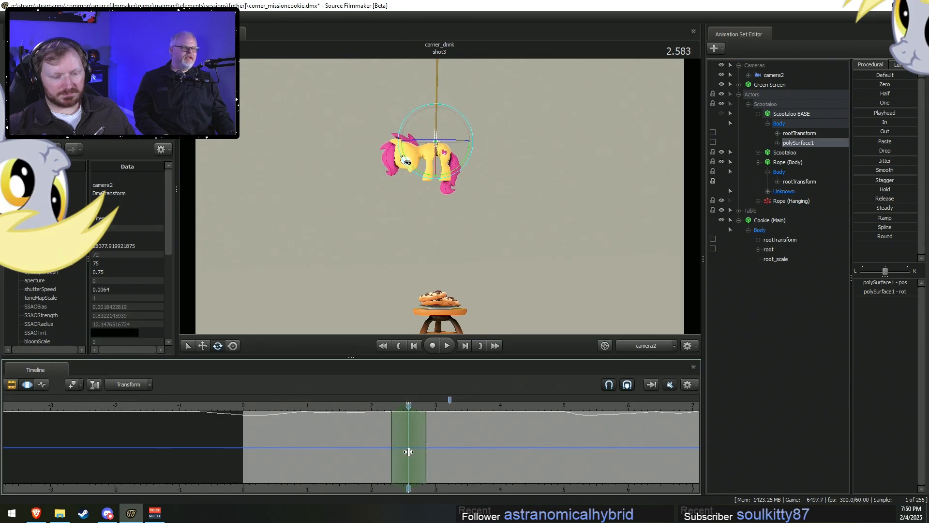
{"action": "scroll", "coordinate": [414, 452], "scroll_direction": "up", "scroll_amount": 4}
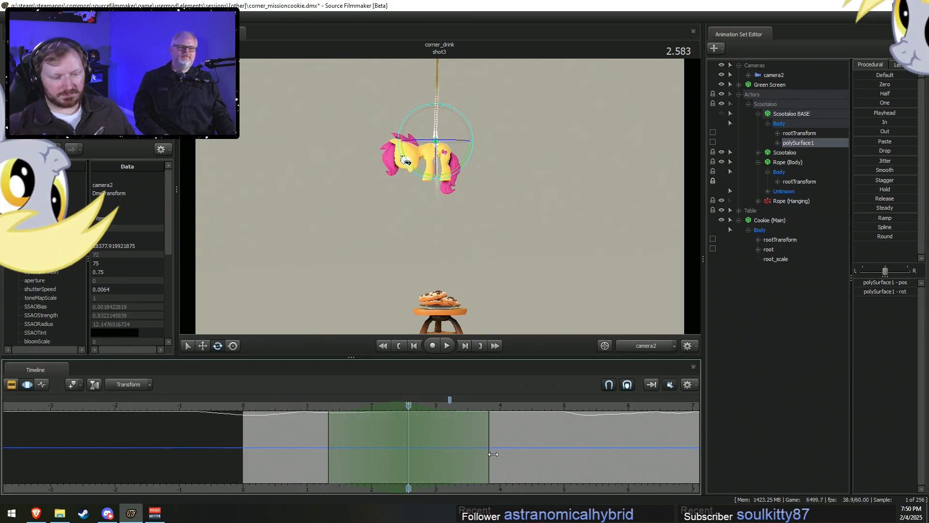
{"action": "left_click_drag", "start_coordinate": [493, 453], "coordinate": [524, 457]}
{"action": "left_click_drag", "start_coordinate": [409, 421], "coordinate": [418, 420]}
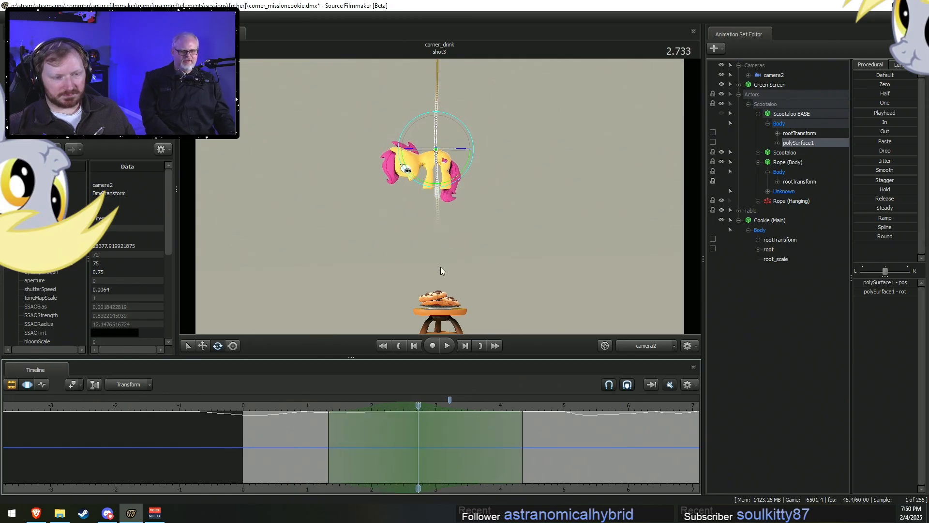
{"action": "left_click_drag", "start_coordinate": [460, 177], "coordinate": [458, 182]}
{"action": "key", "text": "ctrl+z"}
{"action": "left_click", "coordinate": [305, 405]}
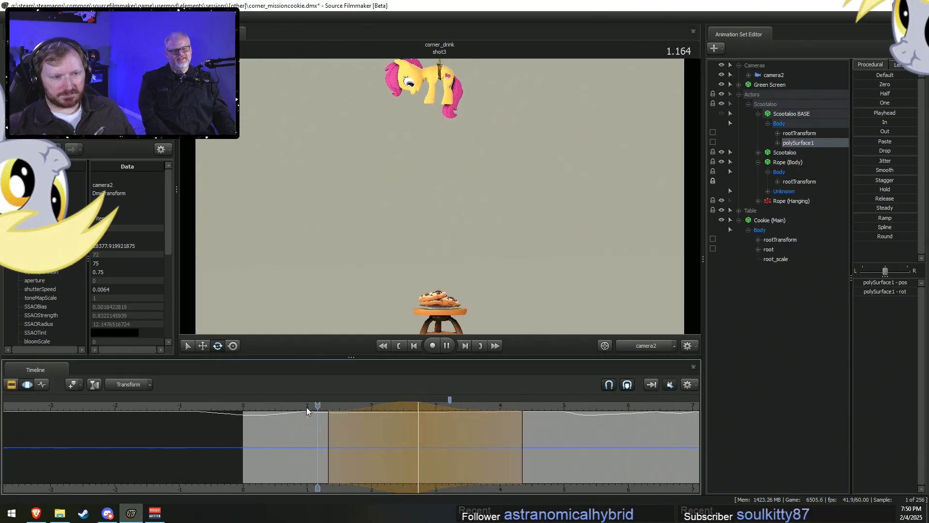
{"action": "left_click_drag", "start_coordinate": [320, 409], "coordinate": [418, 409]}
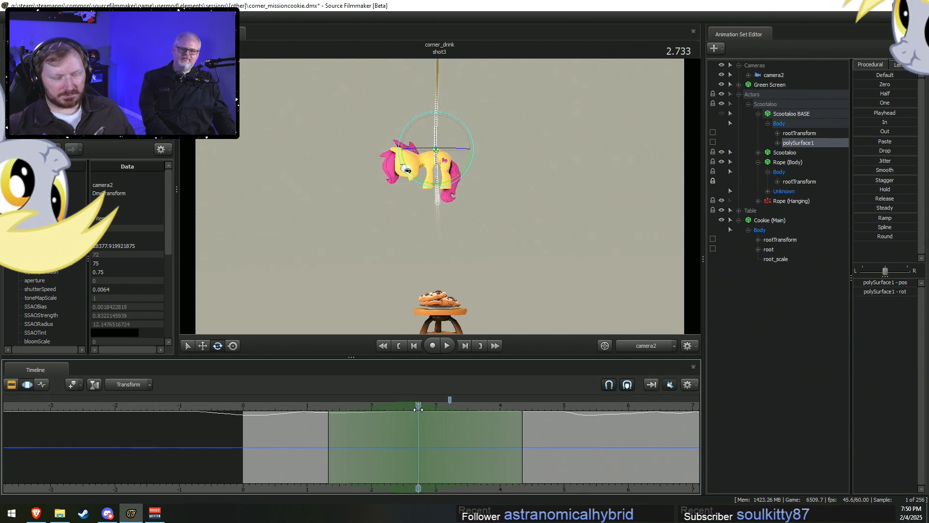
{"action": "left_click_drag", "start_coordinate": [461, 171], "coordinate": [469, 172]}
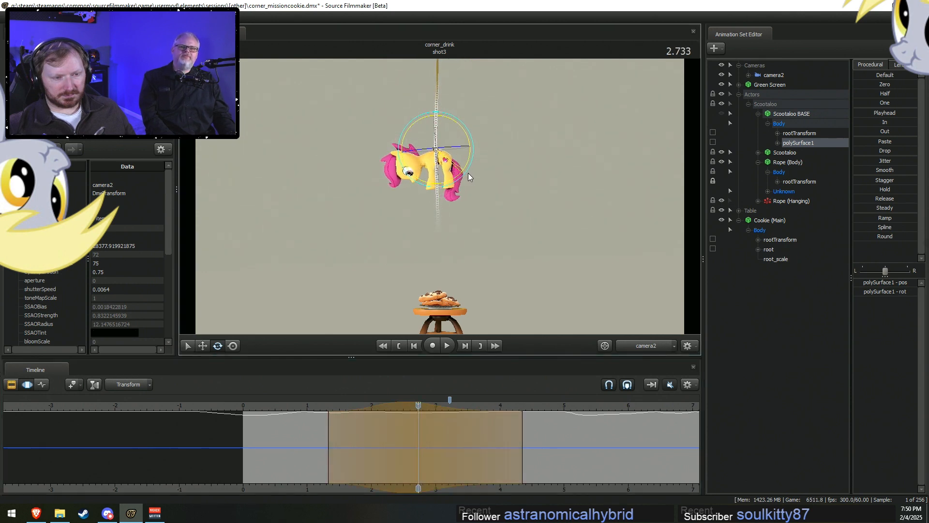
{"action": "key", "text": "space"}
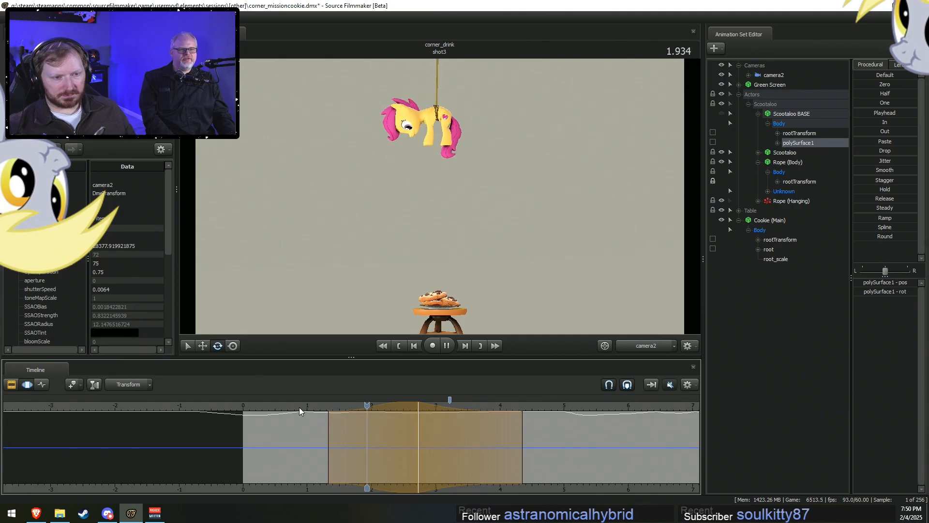
{"action": "key", "text": "space"}
Try shifting Scootaloo BASE's rootTransform sideways at 2.75 s within a time selection from about 1.1 to 4.7 s, and play it back.
{"action": "left_click_drag", "start_coordinate": [411, 445], "coordinate": [516, 467]}
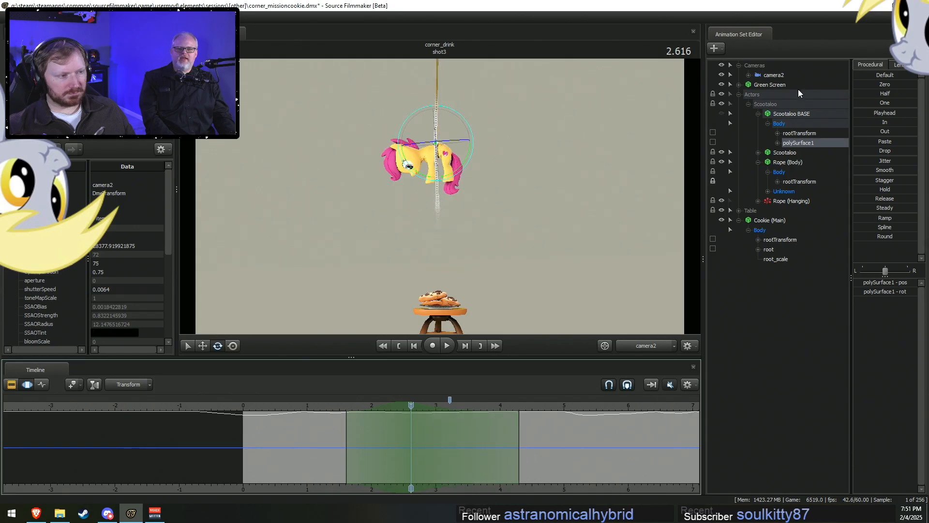
{"action": "left_click", "coordinate": [801, 134]}
{"action": "left_click_drag", "start_coordinate": [422, 143], "coordinate": [420, 170]}
{"action": "left_click", "coordinate": [262, 413]}
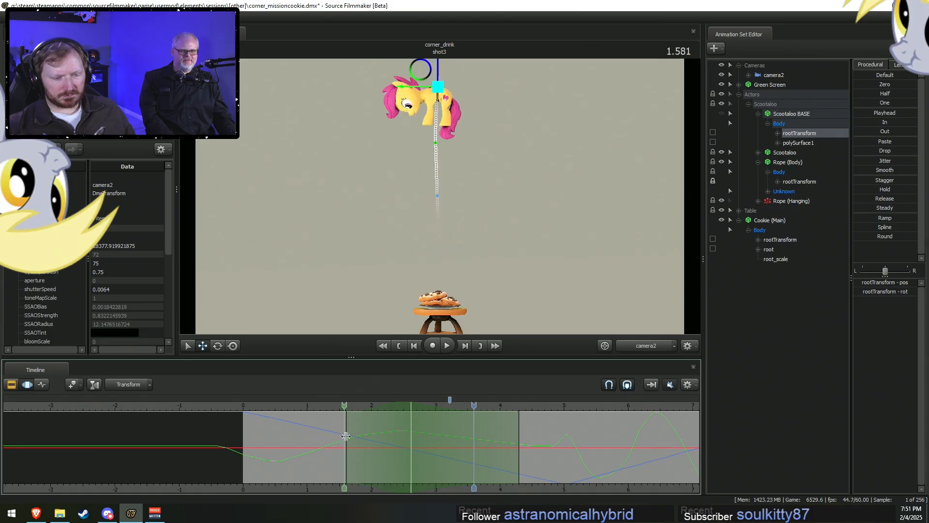
{"action": "left_click", "coordinate": [419, 451], "text": "shift"}
{"action": "left_click_drag", "start_coordinate": [419, 451], "coordinate": [347, 461]}
{"action": "left_click_drag", "start_coordinate": [437, 463], "coordinate": [546, 462]}
{"action": "key", "text": "e"}
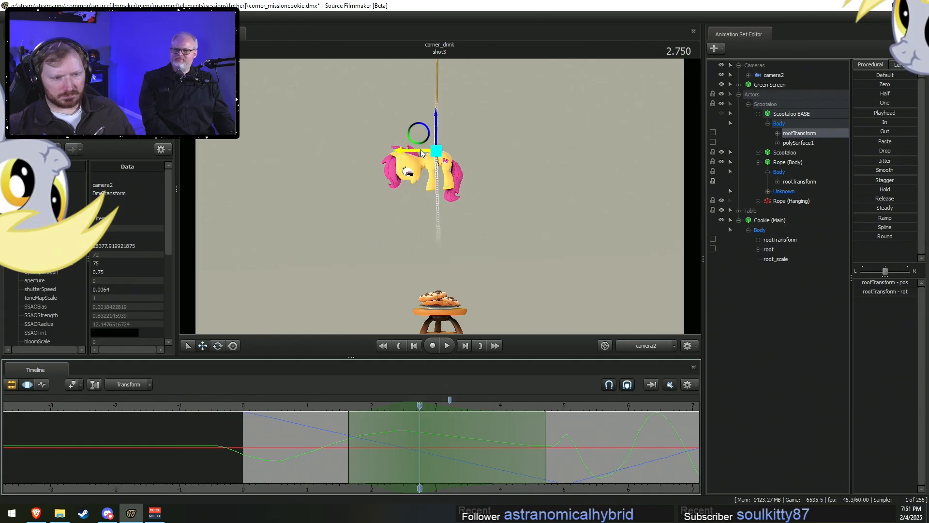
{"action": "left_click_drag", "start_coordinate": [422, 152], "coordinate": [428, 154]}
{"action": "left_click_drag", "start_coordinate": [348, 445], "coordinate": [312, 451]}
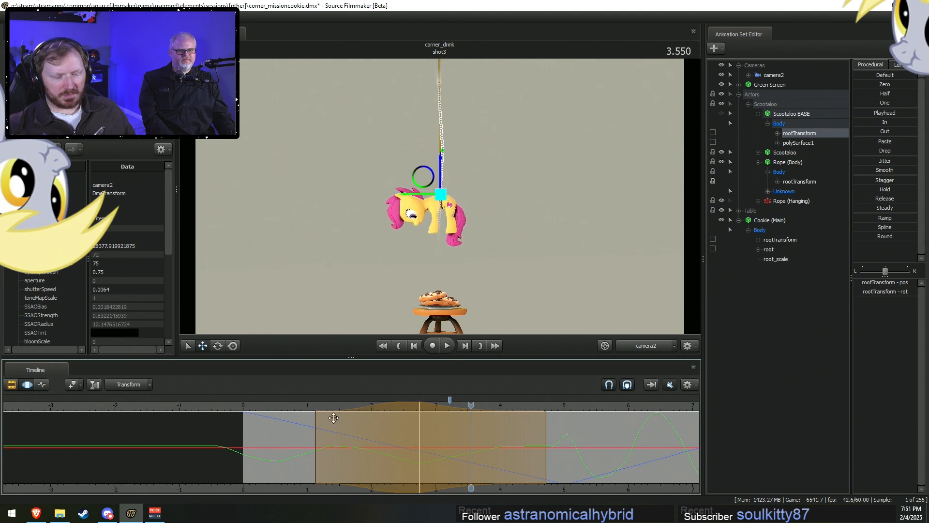
{"action": "key", "text": "space"}
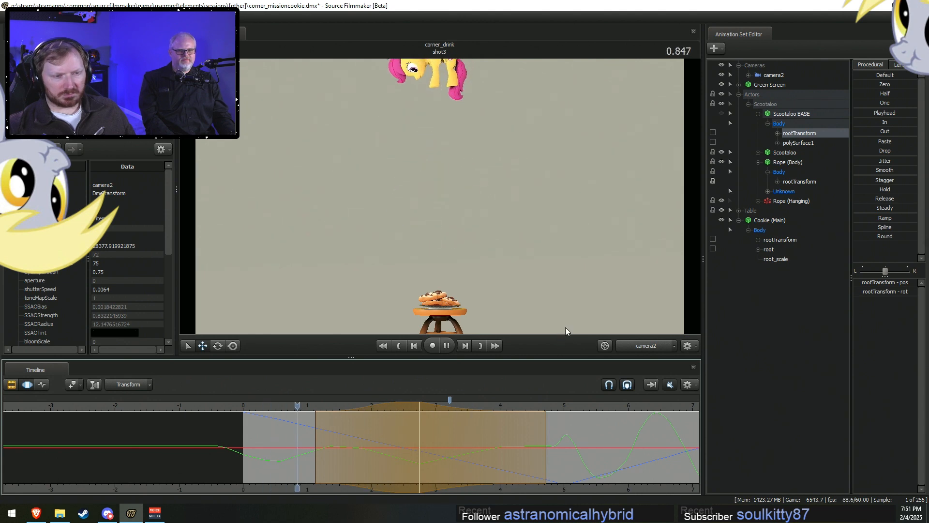
Undo the sideways rootTransform shift and its time selection changes, and return to the start of the descent.
{"action": "mouse_move", "coordinate": [431, 457]}
{"action": "left_mouse_down"}
{"action": "mouse_move", "coordinate": [280, 446]}
{"action": "mouse_move", "coordinate": [404, 454]}
{"action": "left_mouse_up"}
{"action": "key", "text": "ctrl+z"}
{"action": "key", "text": "ctrl+z"}
{"action": "key", "text": "ctrl+z"}
{"action": "key", "text": "ctrl+z"}
{"action": "key", "text": "ctrl+z"}
{"action": "key", "text": "ctrl+z"}
{"action": "key", "text": "ctrl+z"}
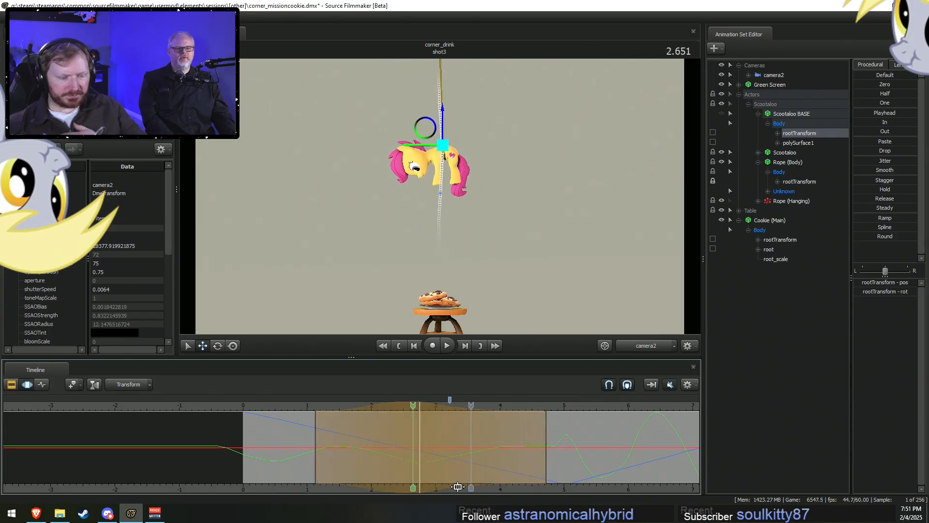
{"action": "key", "text": "ctrl+z"}
{"action": "key", "text": "ctrl+z"}
{"action": "key", "text": "ctrl+z"}
{"action": "key", "text": "ctrl+z"}
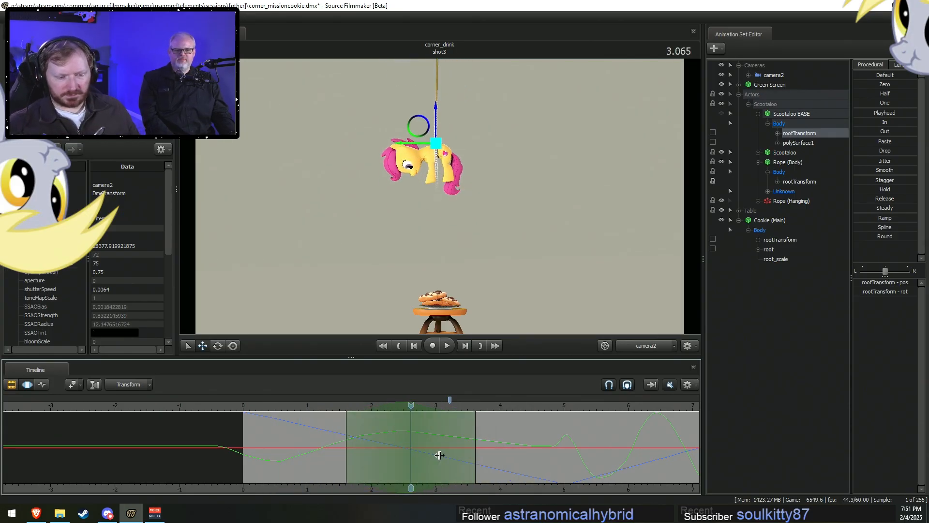
{"action": "left_click", "coordinate": [257, 406]}
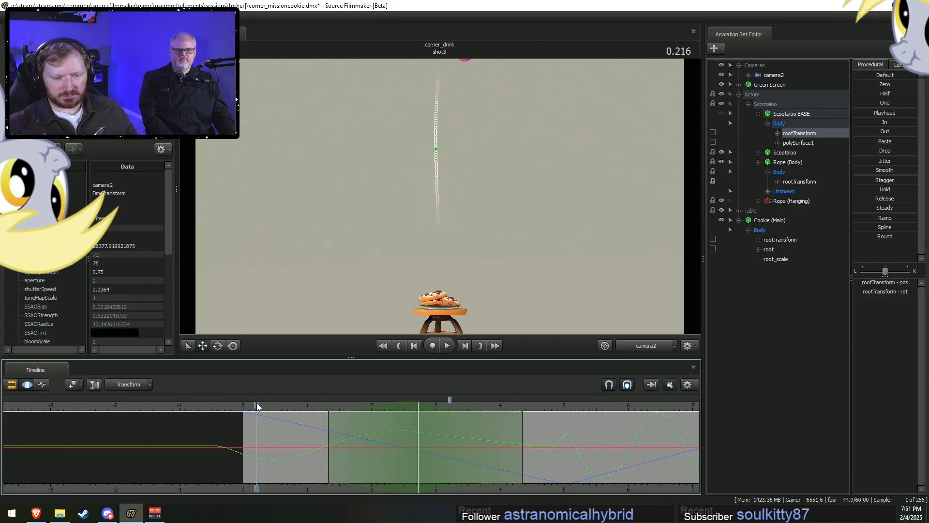
Play back Scootaloo's rope descent in sections, clear the time selection and park the playhead at 2.783 s.
{"action": "left_click", "coordinate": [319, 452]}
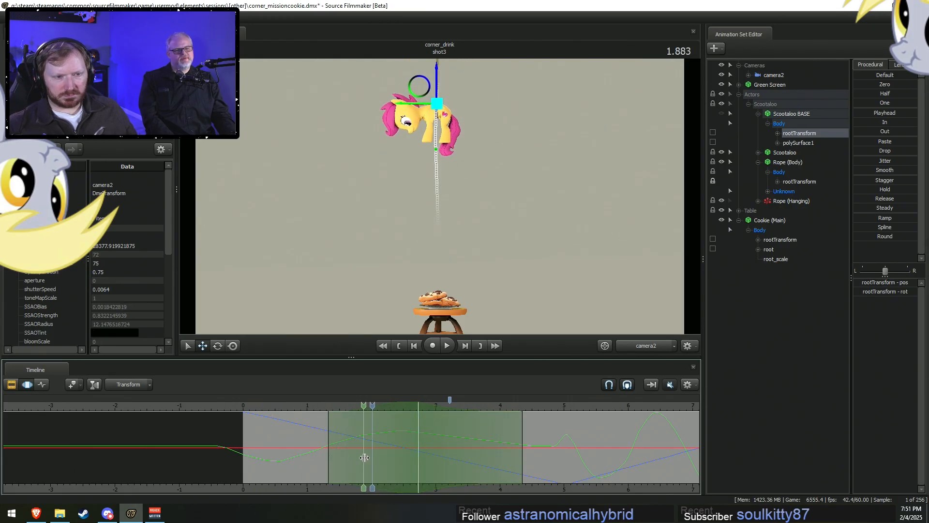
{"action": "key", "text": "space"}
{"action": "left_click", "coordinate": [408, 460]}
{"action": "key", "text": "space"}
{"action": "left_click", "coordinate": [269, 442]}
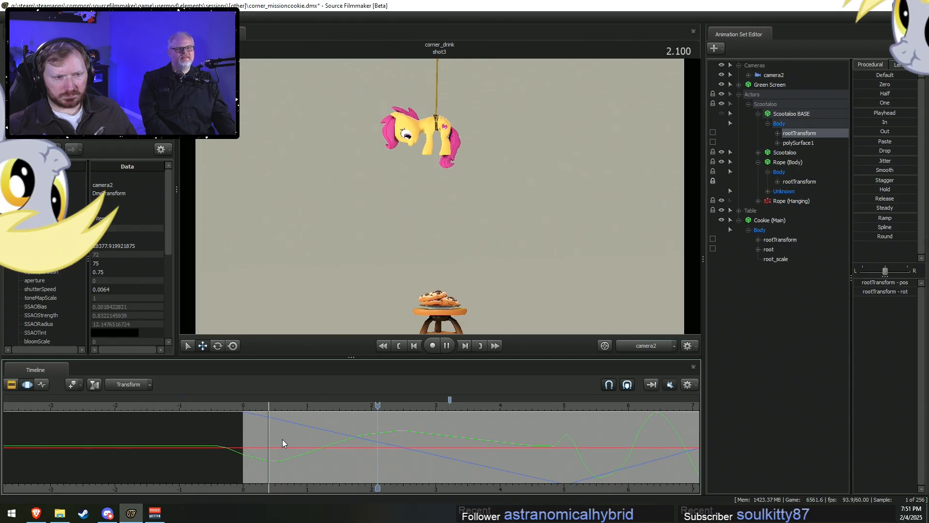
{"action": "left_click", "coordinate": [422, 448]}
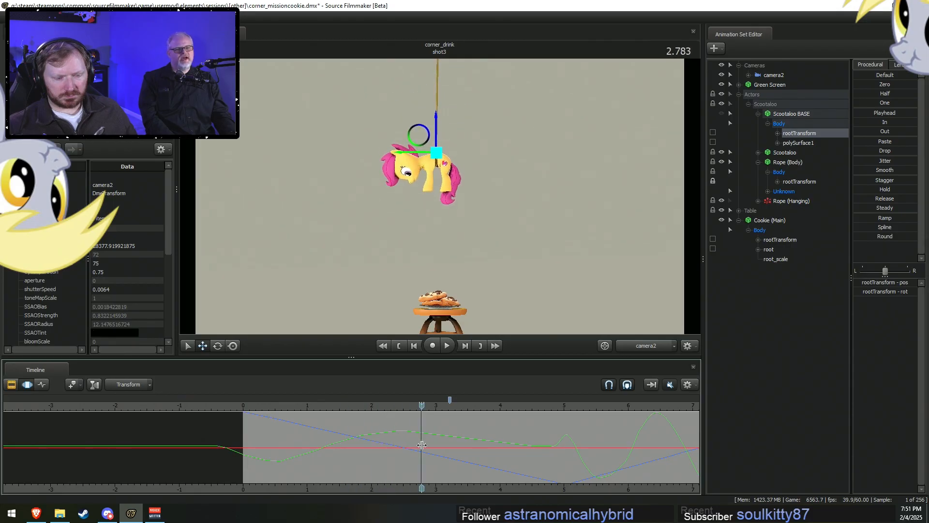
Try rotating Scootaloo BASE's rootTransform at 2.783 s within a time selection from about 1.8 to 4.1 s, play it back, and undo the rotation.
{"action": "left_click_drag", "start_coordinate": [426, 448], "coordinate": [509, 425]}
{"action": "key", "text": "e"}
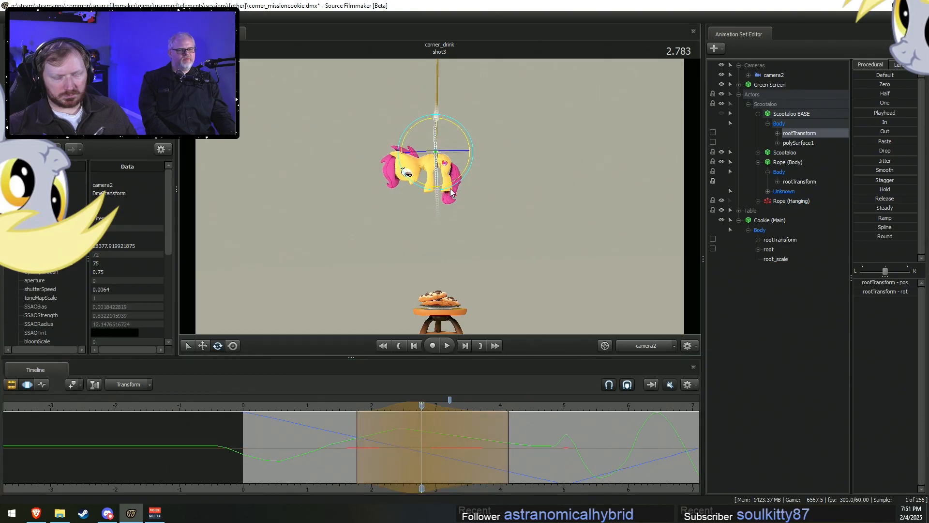
{"action": "left_click", "coordinate": [322, 408]}
{"action": "key", "text": "space"}
{"action": "key", "text": "space"}
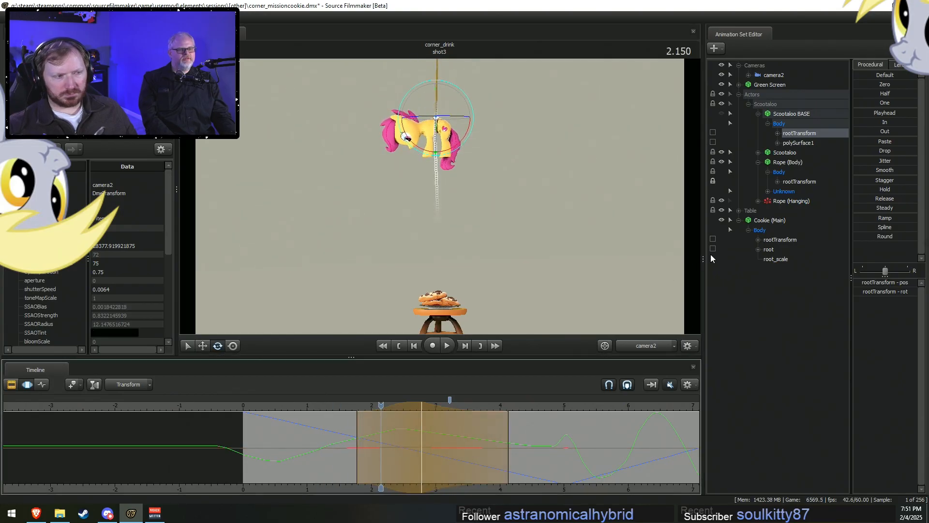
{"action": "key", "text": "ctrl+z"}
Rotate polySurface1 slightly within the same time selection, play it back, and shift the selection to about 1.6 to 4.2 s.
{"action": "left_click", "coordinate": [812, 143]}
{"action": "left_click_drag", "start_coordinate": [458, 148], "coordinate": [461, 155]}
{"action": "left_click", "coordinate": [318, 409]}
{"action": "key", "text": "space"}
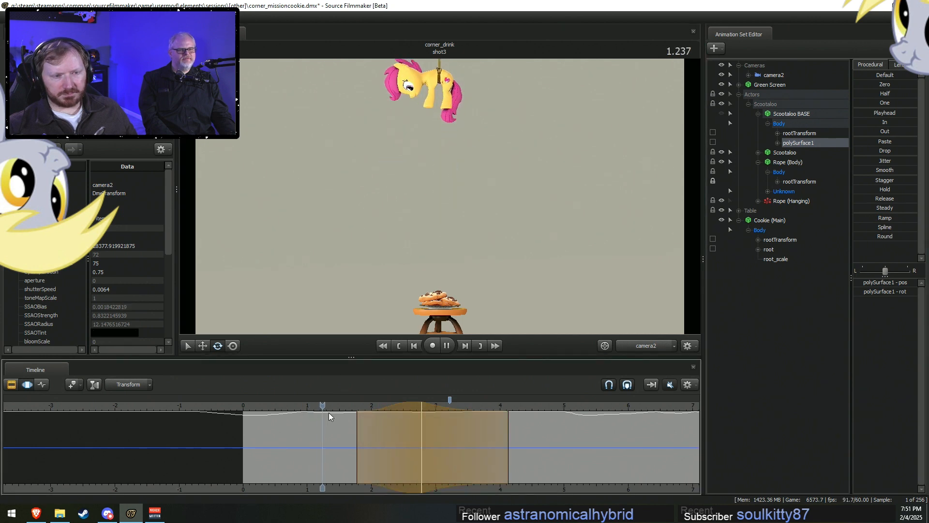
{"action": "key", "text": "space"}
{"action": "left_click_drag", "start_coordinate": [401, 443], "coordinate": [387, 442]}
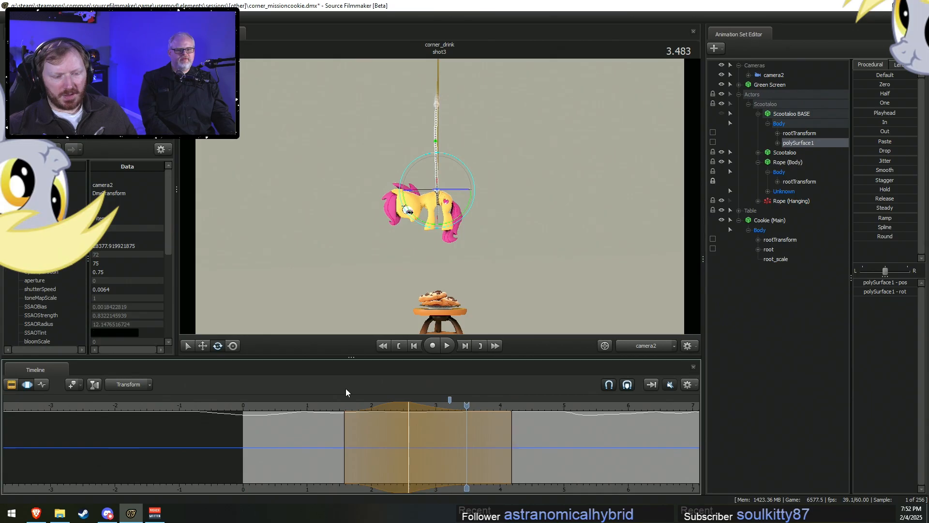
Play back the descent repeatedly from about 1.3 s through camera2 to judge polySurface1's rotation.
{"action": "left_click", "coordinate": [326, 405]}
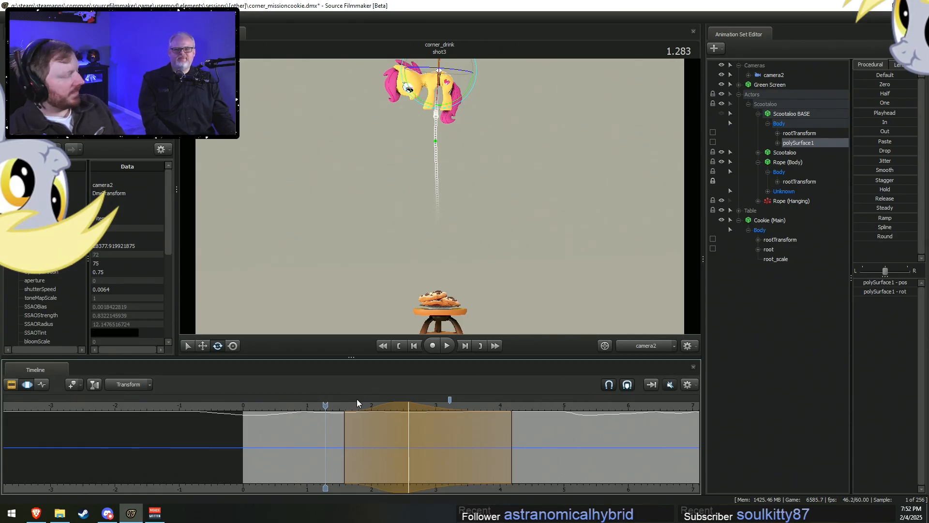
{"action": "left_click_drag", "start_coordinate": [325, 420], "coordinate": [308, 410]}
{"action": "key", "text": "space"}
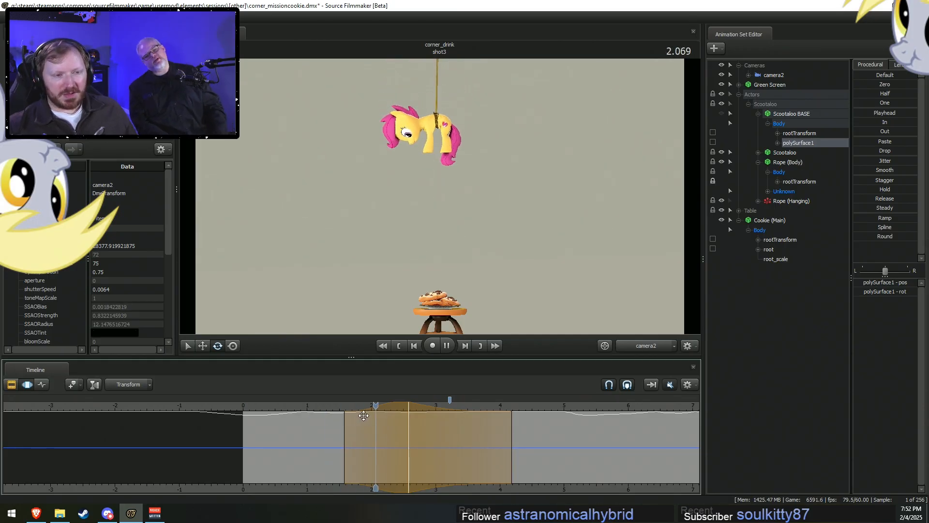
{"action": "key", "text": "space"}
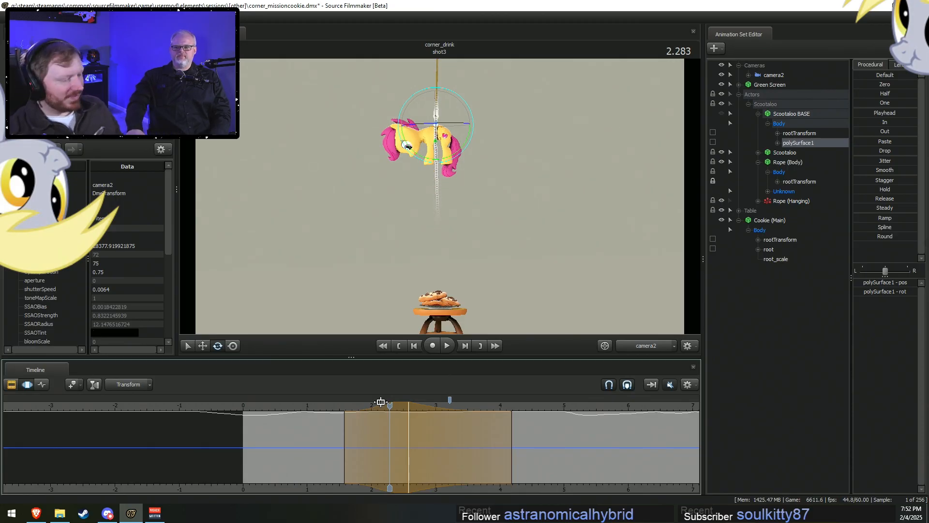
{"action": "left_click", "coordinate": [327, 404]}
{"action": "key", "text": "space"}
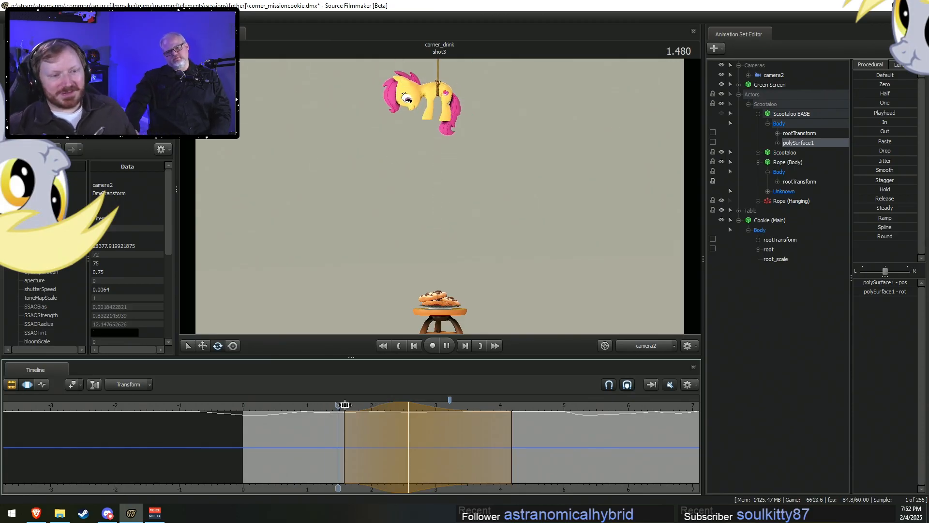
{"action": "key", "text": "space"}
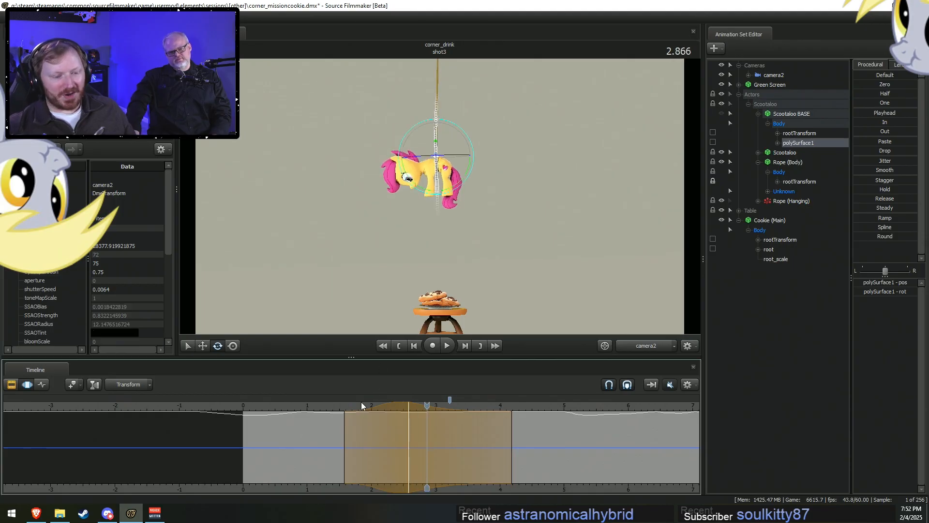
Try shifting polySurface1 sideways at 2.583 s within a time selection widened to about 0.7 to 4.8 s, and play it back.
{"action": "left_click_drag", "start_coordinate": [378, 412], "coordinate": [408, 422]}
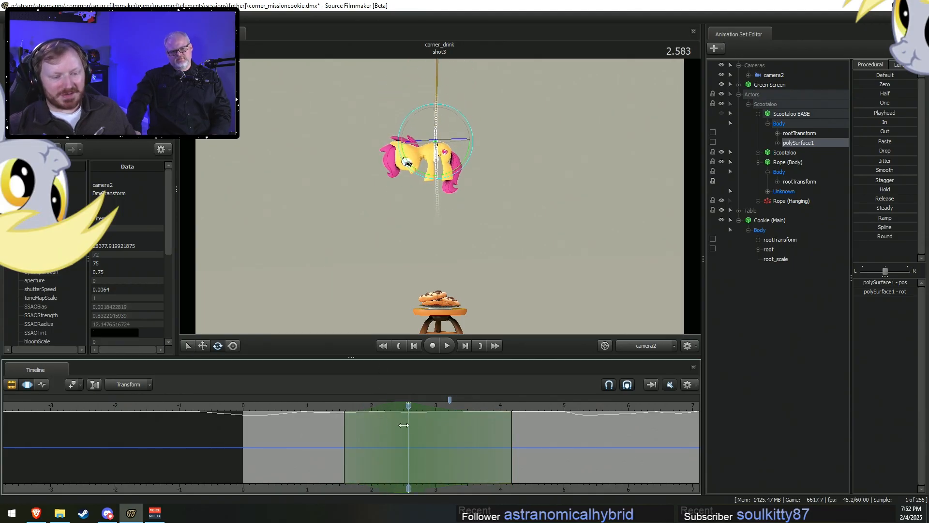
{"action": "left_click_drag", "start_coordinate": [347, 425], "coordinate": [323, 425]}
{"action": "left_click_drag", "start_coordinate": [511, 431], "coordinate": [550, 430]}
{"action": "key", "text": "w"}
{"action": "left_click_drag", "start_coordinate": [454, 140], "coordinate": [472, 145]}
{"action": "left_click_drag", "start_coordinate": [323, 456], "coordinate": [290, 463]}
{"action": "left_click", "coordinate": [257, 406]}
{"action": "key", "text": "space"}
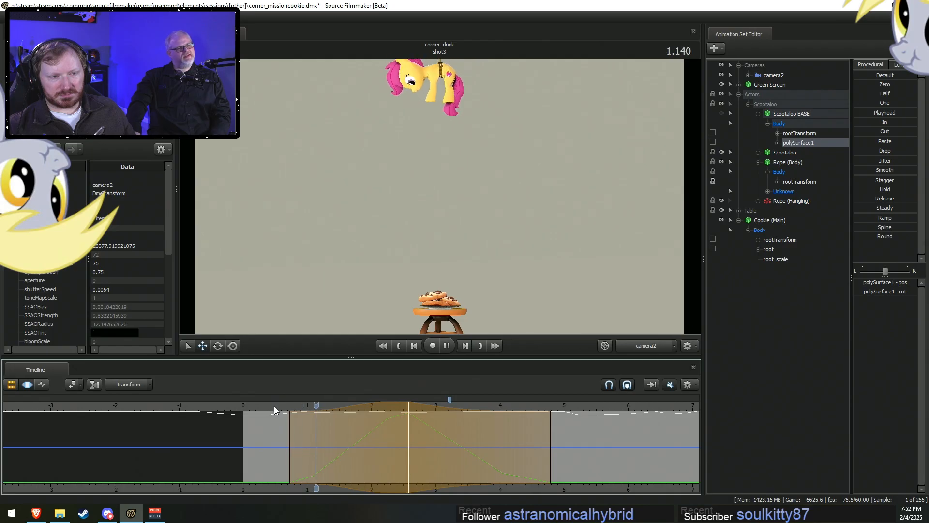
{"action": "key", "text": "space"}
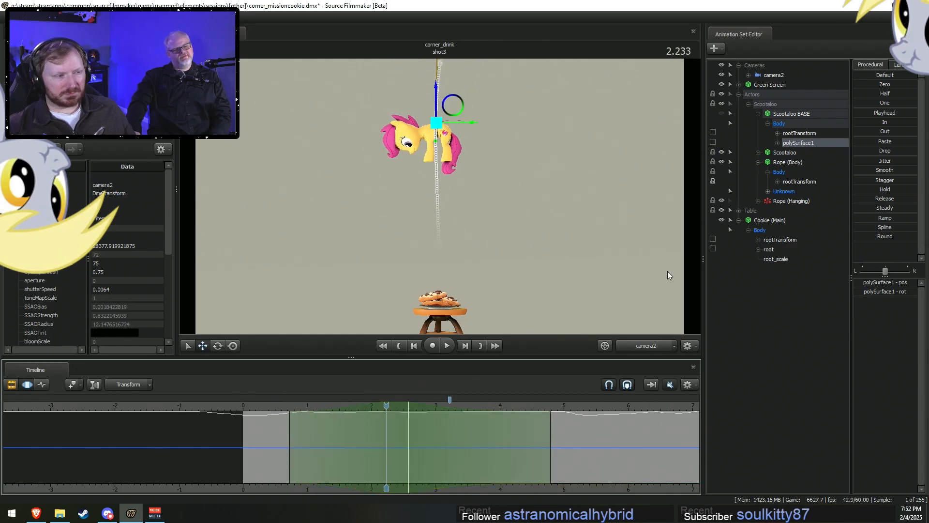
Shift Scootaloo BASE's rootTransform sideways with the time selection extended to about 0.1 to 4.8 s, and play it back from the shot's start.
{"action": "left_click", "coordinate": [823, 134]}
{"action": "key", "text": "e"}
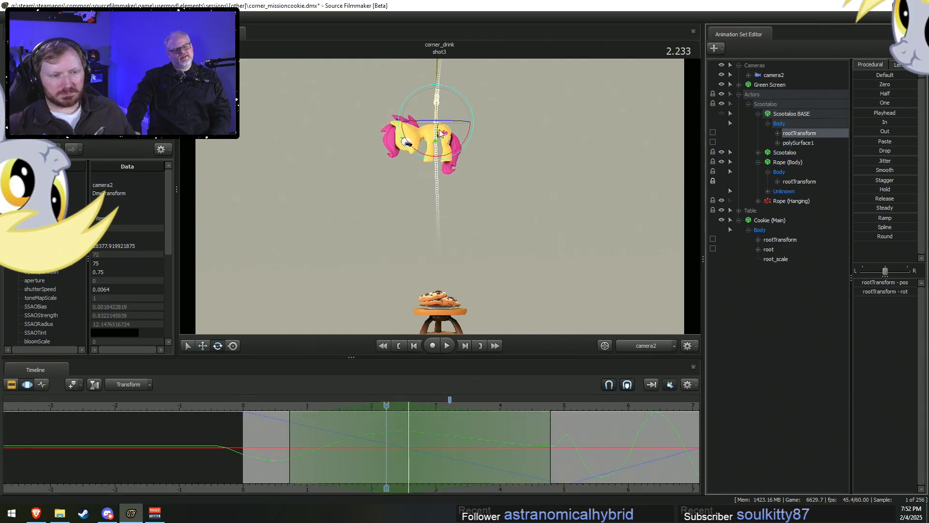
{"action": "key", "text": "w"}
{"action": "left_click_drag", "start_coordinate": [410, 124], "coordinate": [419, 125]}
{"action": "left_click_drag", "start_coordinate": [290, 459], "coordinate": [248, 436]}
{"action": "left_click", "coordinate": [247, 404]}
{"action": "key", "text": "space"}
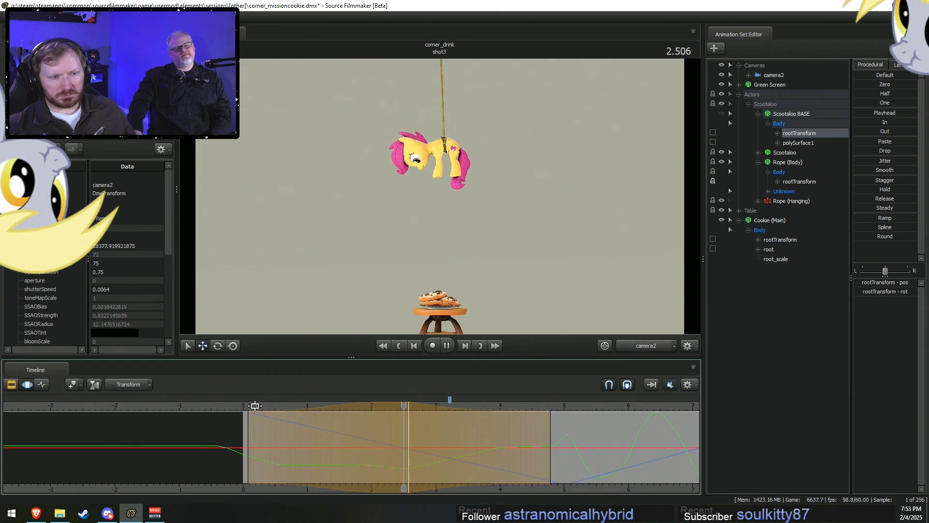
{"action": "key", "text": "space"}
{"action": "left_click", "coordinate": [242, 406]}
{"action": "key", "text": "space"}
{"action": "key", "text": "space"}
Shift rootTransform sideways at 0.816 s through the Work Camera, within a time selection of about -0.8 to 2.6 s, and play it back.
{"action": "key", "text": "F2"}
{"action": "key", "text": "F3"}
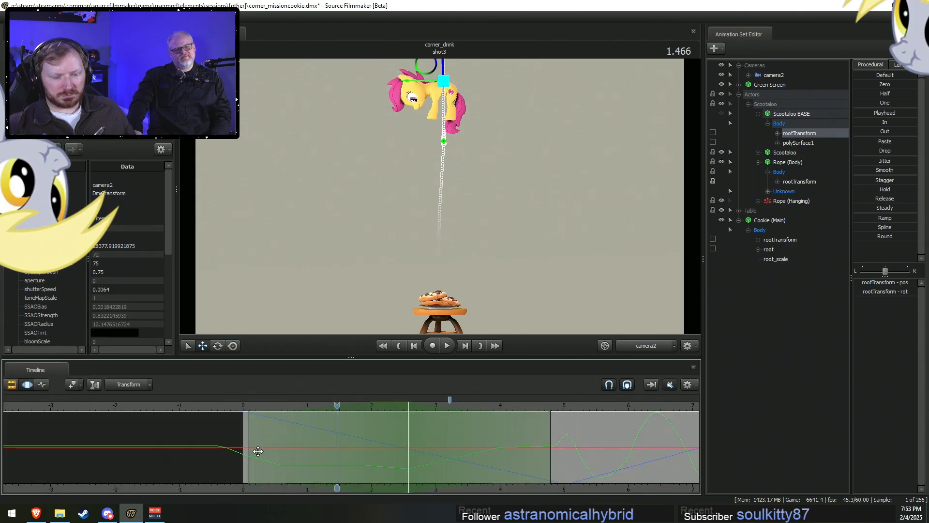
{"action": "left_click_drag", "start_coordinate": [295, 461], "coordinate": [491, 220], "text": "shift"}
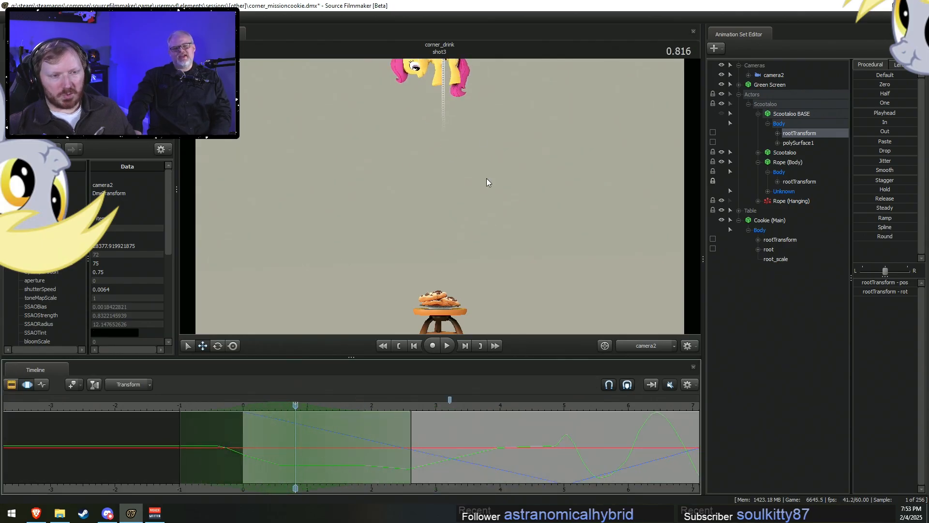
{"action": "key", "text": "F4"}
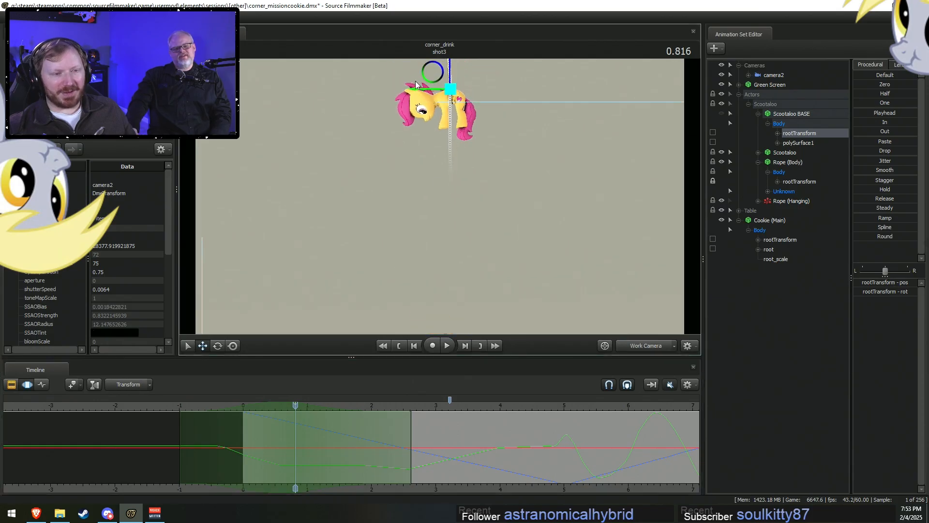
{"action": "left_click_drag", "start_coordinate": [421, 95], "coordinate": [418, 93]}
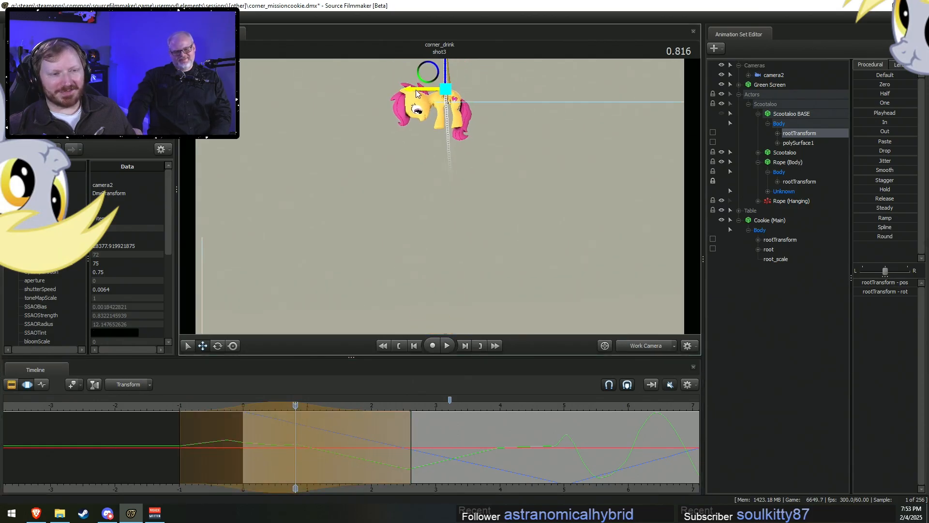
{"action": "left_click_drag", "start_coordinate": [182, 442], "coordinate": [193, 441]}
{"action": "key", "text": "space"}
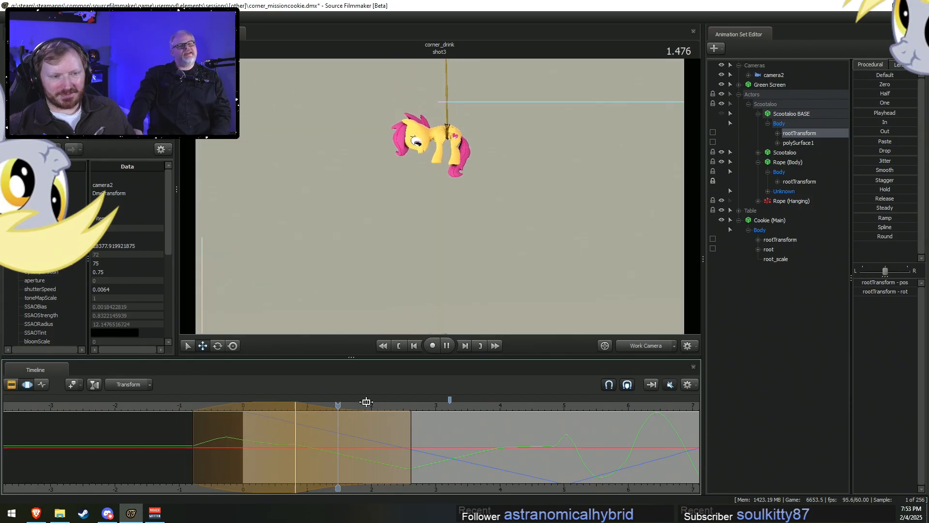
{"action": "key", "text": "space"}
Play back the swaying descent from the start of shot3 through camera2, and return to the Motion Editor.
{"action": "left_click", "coordinate": [651, 345]}
{"action": "key", "text": "F2"}
{"action": "left_click", "coordinate": [245, 407]}
{"action": "key", "text": "space"}
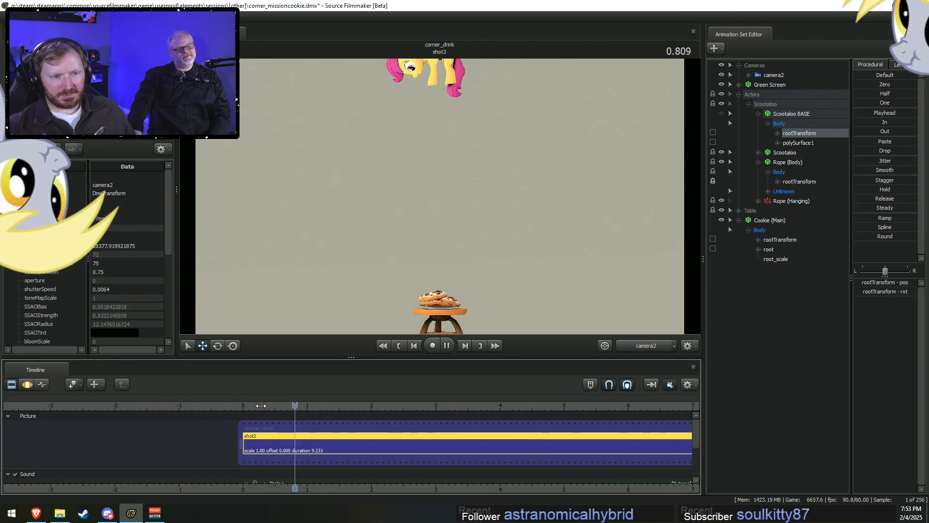
{"action": "key", "text": "space"}
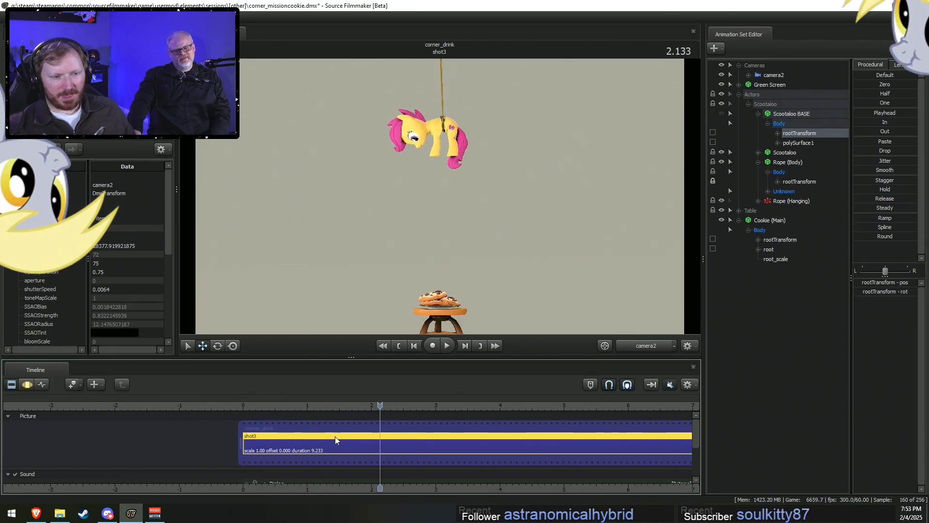
{"action": "key", "text": "F3"}
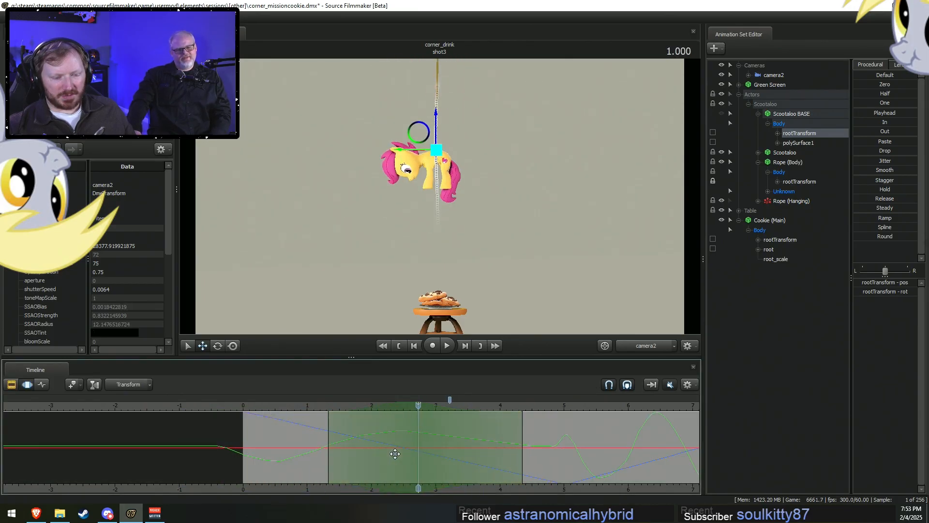
Undo the sway edits and the earlier descent retiming, and return to the start of the descent.
{"action": "key", "text": "ctrl+z"}
{"action": "key", "text": "ctrl+z"}
{"action": "key", "text": "ctrl+z"}
{"action": "key", "text": "ctrl+z"}
{"action": "key", "text": "ctrl+z"}
{"action": "key", "text": "ctrl+z"}
{"action": "key", "text": "ctrl+z"}
{"action": "key", "text": "ctrl+z"}
{"action": "key", "text": "ctrl+z"}
{"action": "key", "text": "ctrl+z"}
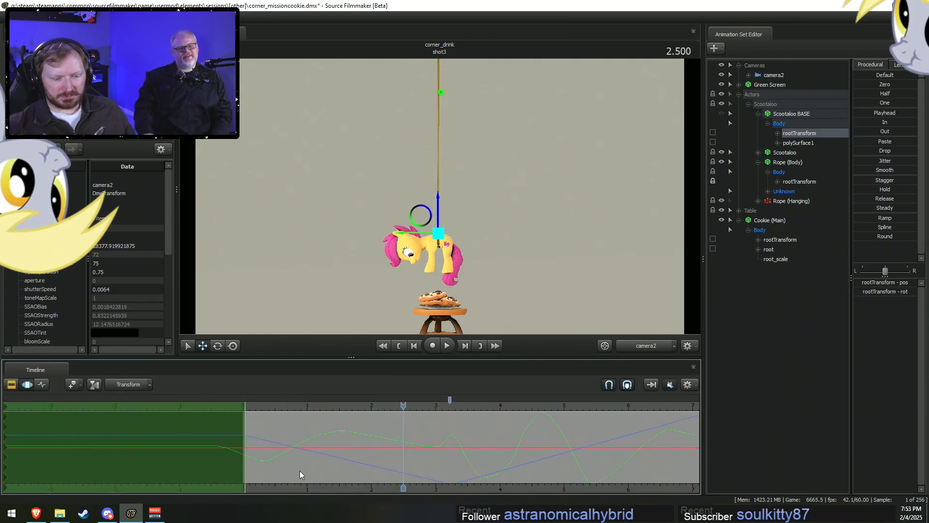
{"action": "key", "text": "ctrl+z"}
{"action": "key", "text": "ctrl+z"}
{"action": "key", "text": "ctrl+z"}
{"action": "key", "text": "ctrl+z"}
{"action": "key", "text": "space"}
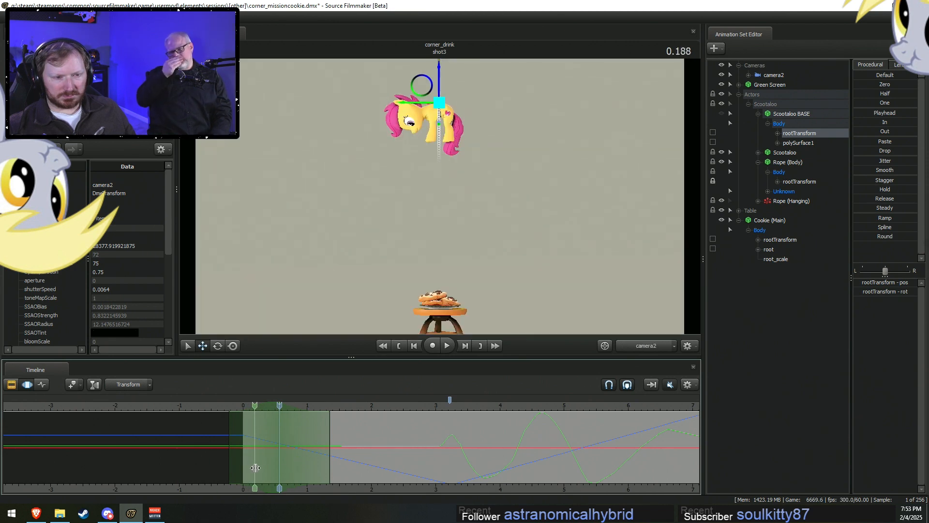
{"action": "left_click", "coordinate": [255, 467]}
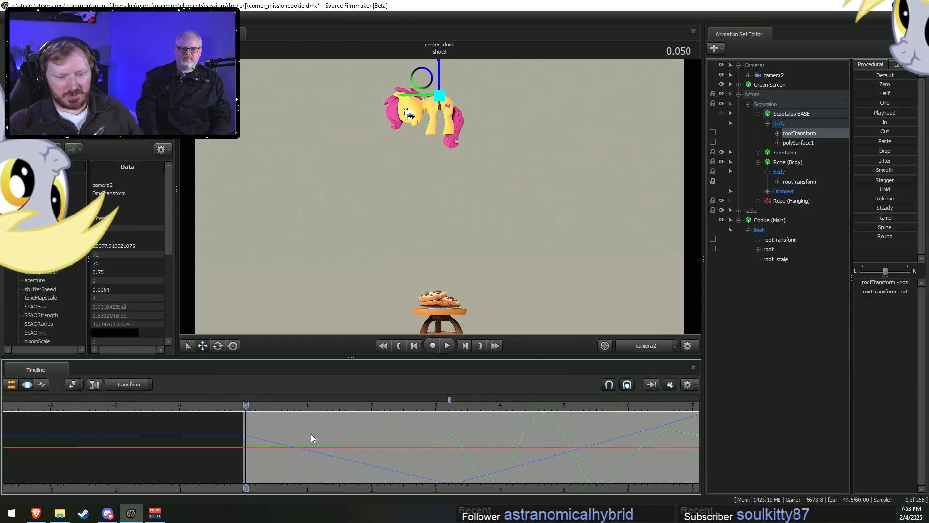
Select all controls and stretch their animation from the descent's start so the time selection's end moves from about 3.05 to 5.3 s.
{"action": "left_click_drag", "start_coordinate": [247, 443], "coordinate": [439, 475], "text": "shift"}
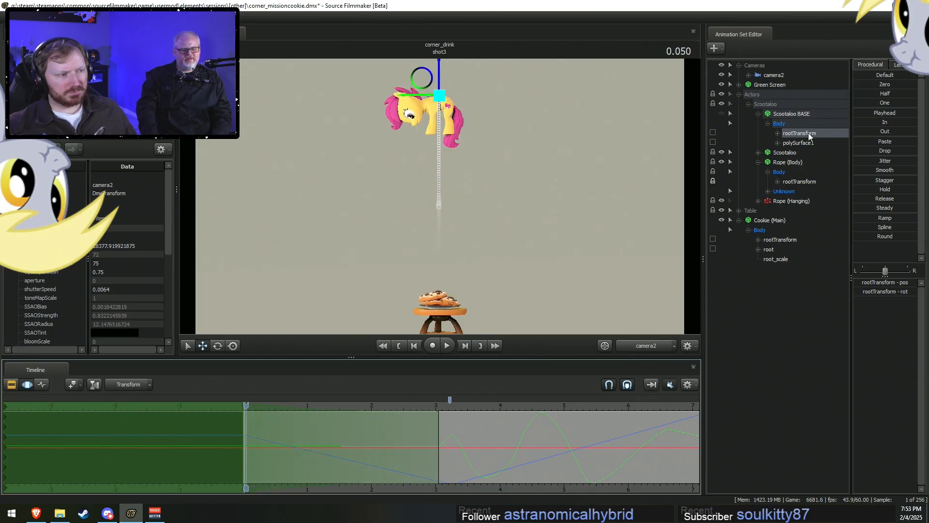
{"action": "left_click", "coordinate": [809, 113]}
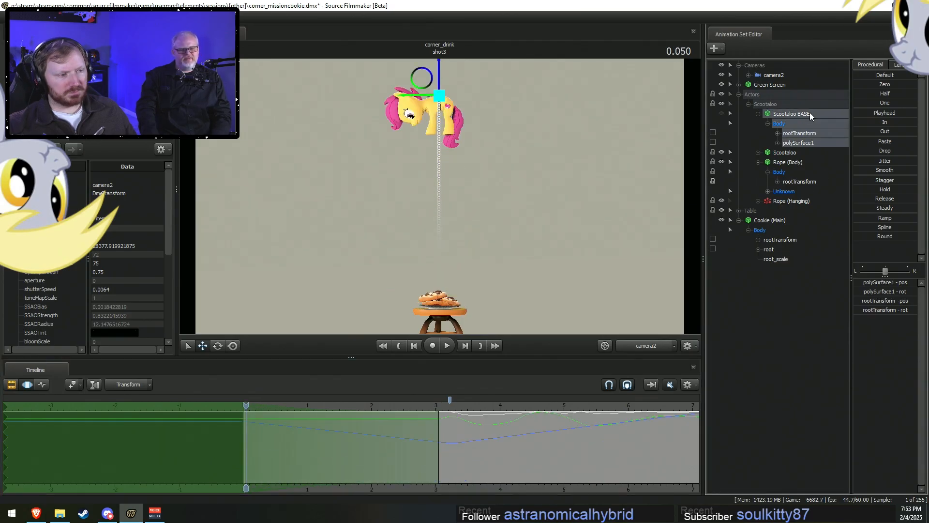
{"action": "left_click", "coordinate": [777, 75]}
{"action": "key", "text": "ctrl+a"}
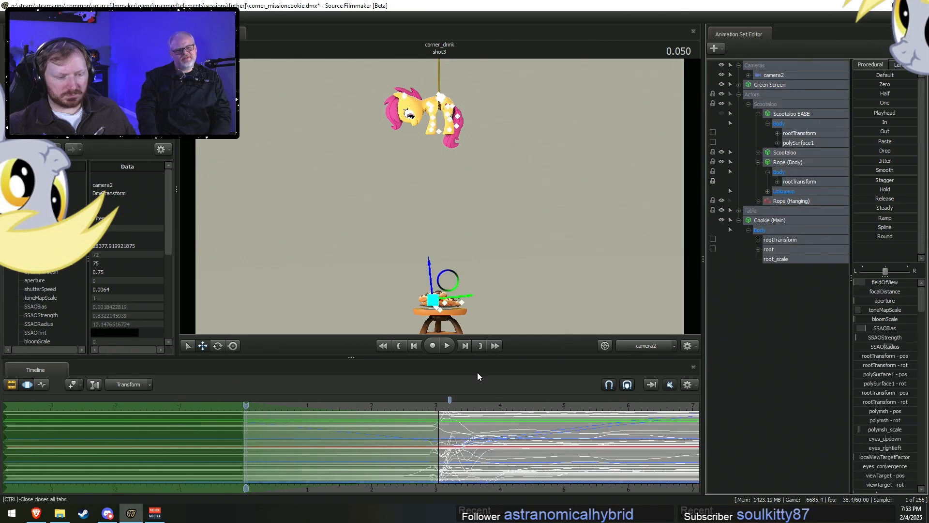
{"action": "left_click_drag", "start_coordinate": [437, 427], "coordinate": [585, 433]}
{"action": "key", "text": "ctrl+z"}
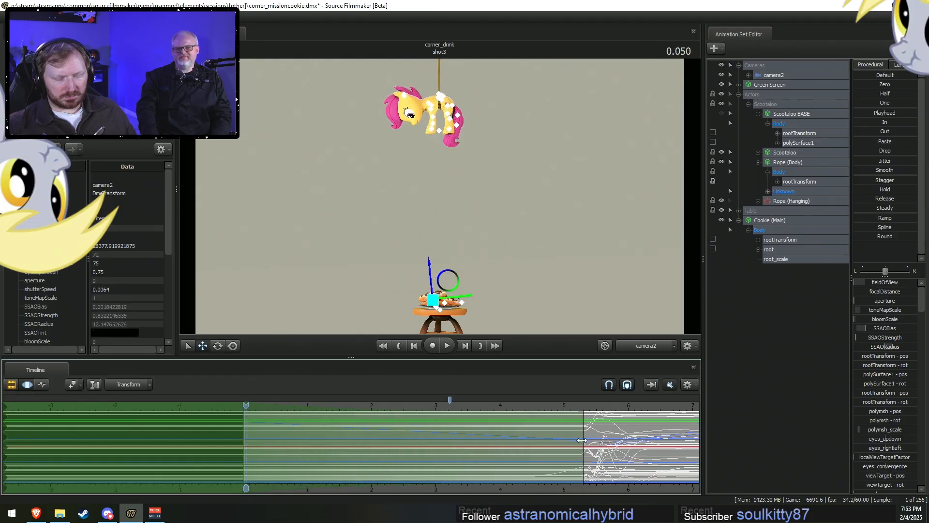
Play back the retimed descent and cookie grab through camera2 up to about 7.7 s.
{"action": "key", "text": "space"}
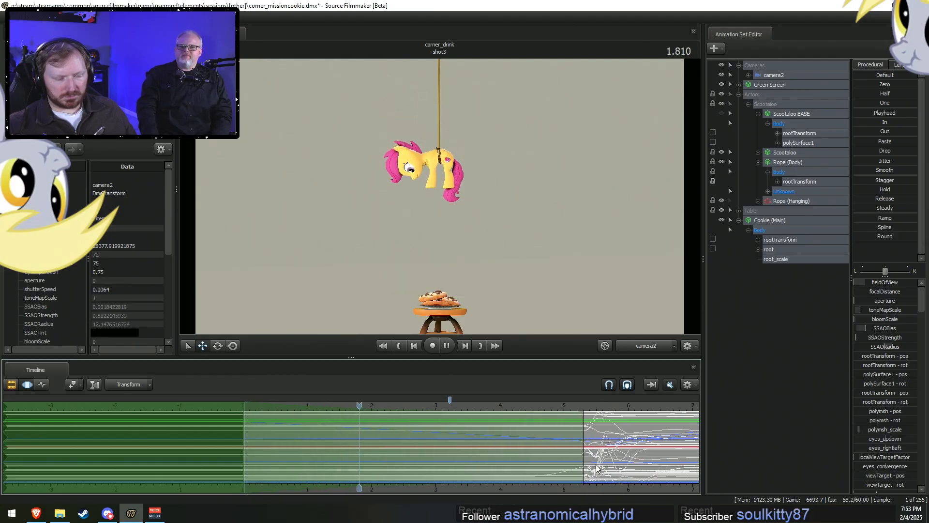
{"action": "scroll", "coordinate": [593, 477], "scroll_direction": "down", "scroll_amount": 2}
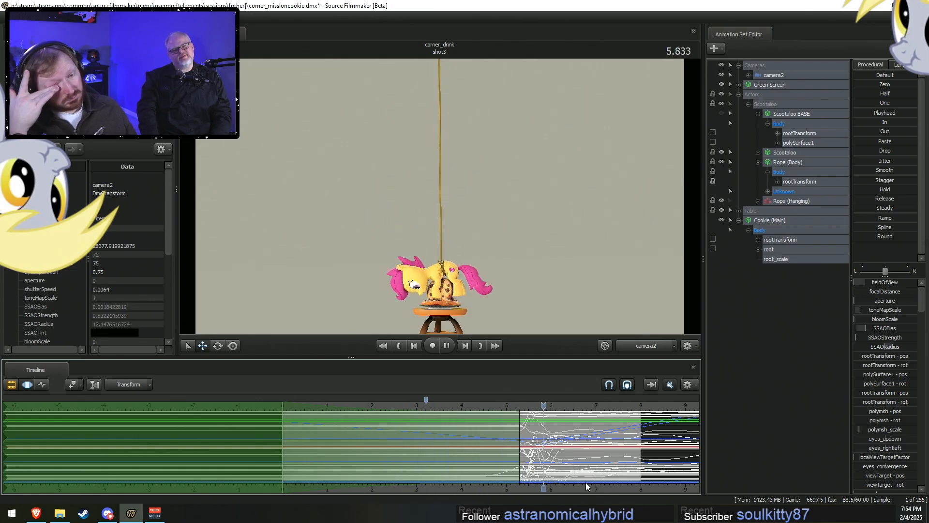
{"action": "key", "text": "space"}
{"action": "key", "text": "F2"}
{"action": "key", "text": "F4"}
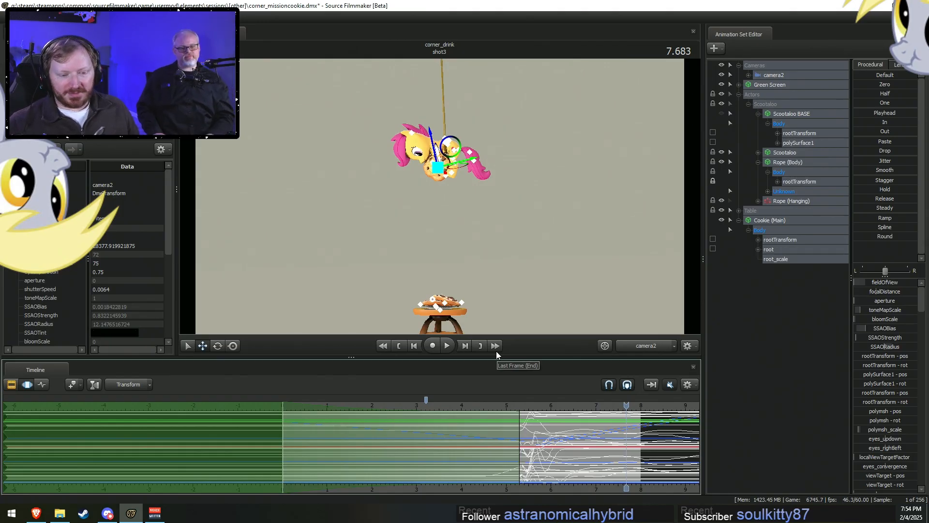
Play back the retimed descent from the start of shot3 through camera2, and return to the Motion Editor.
{"action": "key", "text": "F2"}
{"action": "left_click_drag", "start_coordinate": [291, 408], "coordinate": [284, 406]}
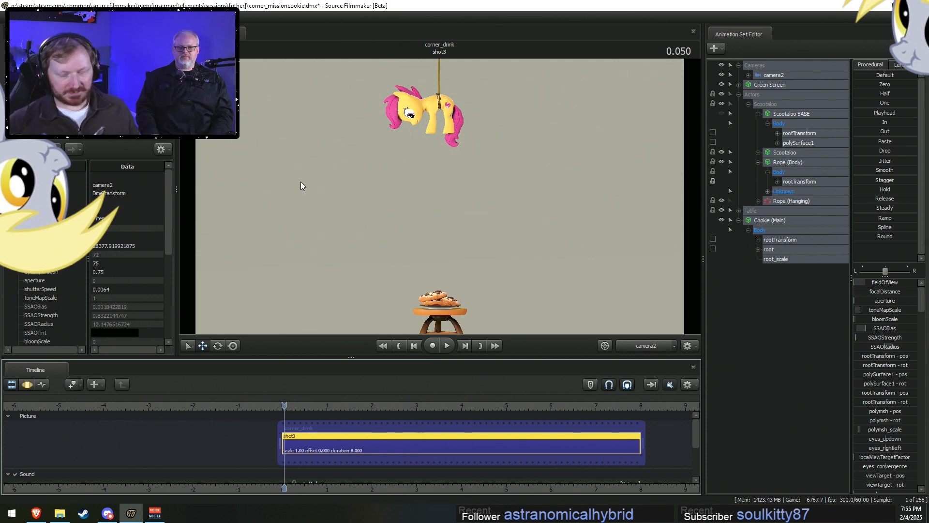
{"action": "key", "text": "ctrl+2"}
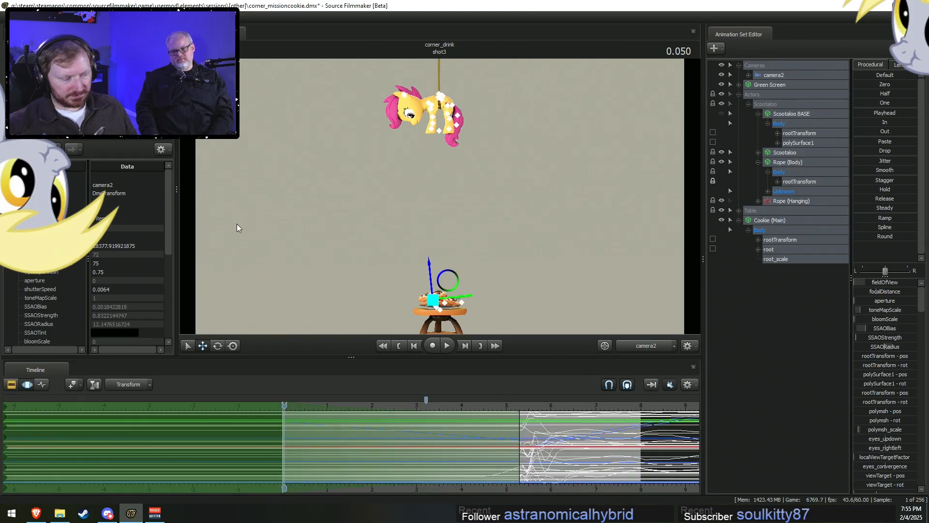
{"action": "key", "text": "space"}
{"action": "key", "text": "ctrl+1"}
{"action": "key", "text": "F3"}
{"action": "key", "text": "space"}
Shift Scootaloo BASE's rootTransform slightly toward her tail at about 0.38 s, with a soft falloff from about -0.95 to 1.7 s, and preview it.
{"action": "left_click", "coordinate": [300, 455], "text": "shift"}
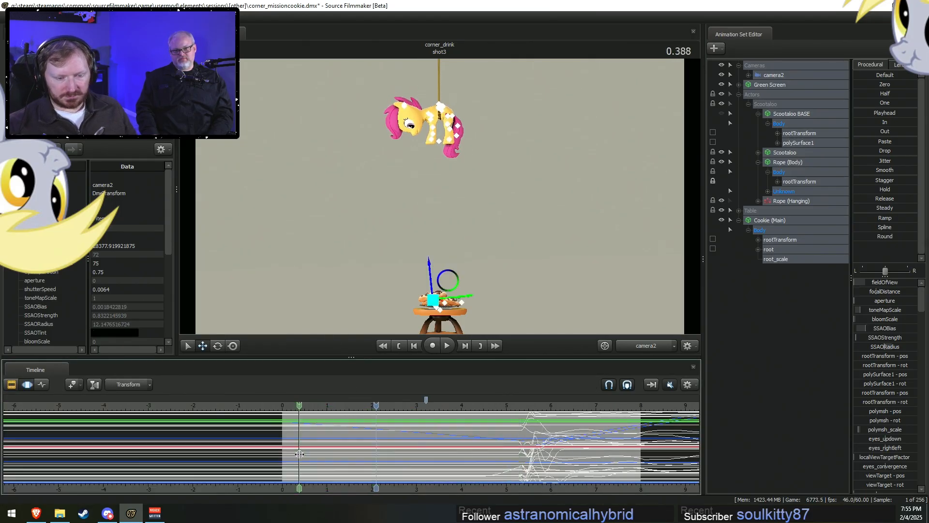
{"action": "scroll", "coordinate": [300, 455], "scroll_direction": "up", "scroll_amount": 10}
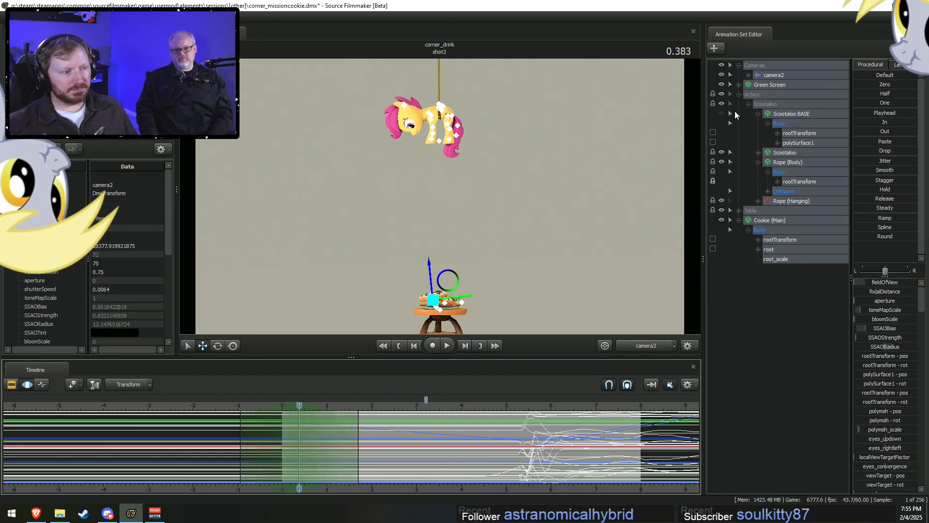
{"action": "left_click", "coordinate": [785, 134]}
{"action": "left_click_drag", "start_coordinate": [404, 113], "coordinate": [410, 113]}
{"action": "key", "text": "space"}
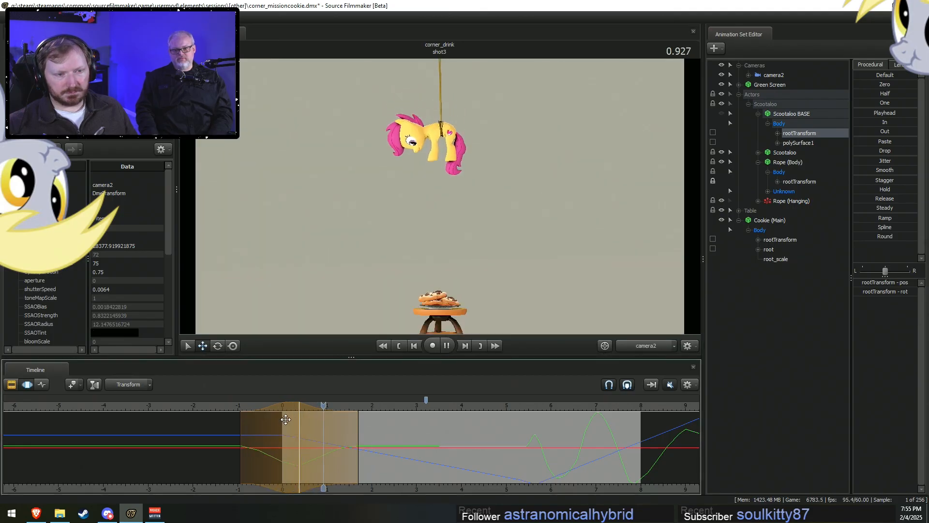
{"action": "key", "text": "space"}
Shift Scootaloo BASE's rootTransform slightly forward around 1.8 s, with a falloff from about 0 to 3.65 s, and play it from the start.
{"action": "left_click_drag", "start_coordinate": [385, 423], "coordinate": [446, 467]}
{"action": "left_click", "coordinate": [358, 433], "text": "shift"}
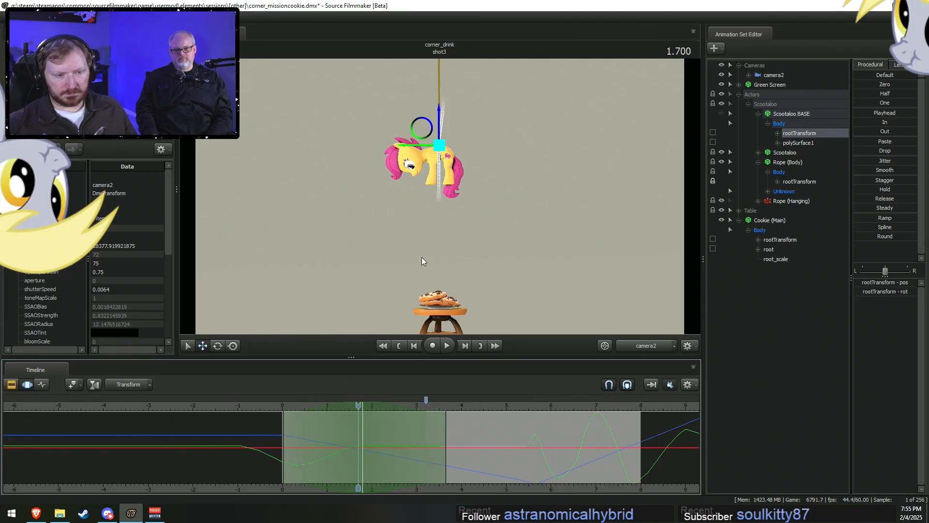
{"action": "left_click_drag", "start_coordinate": [429, 147], "coordinate": [420, 144]}
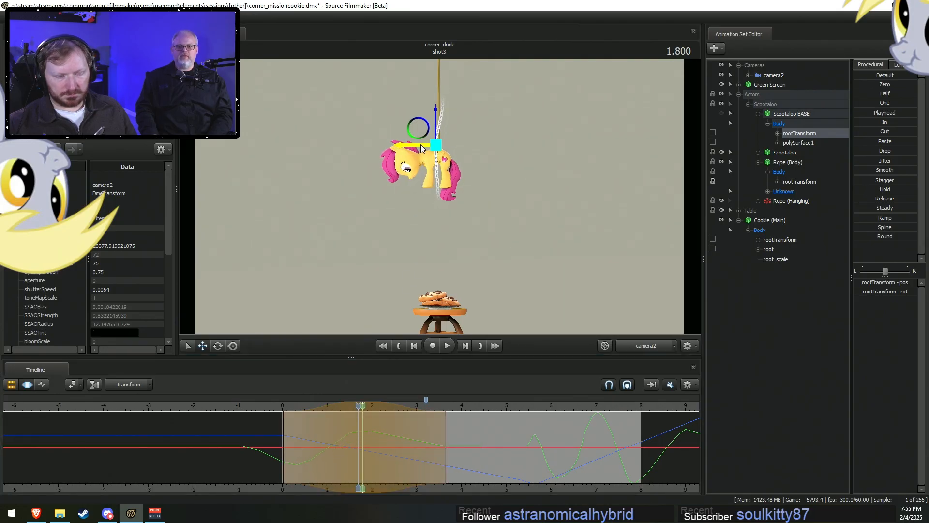
{"action": "left_click", "coordinate": [272, 404]}
{"action": "key", "text": "space"}
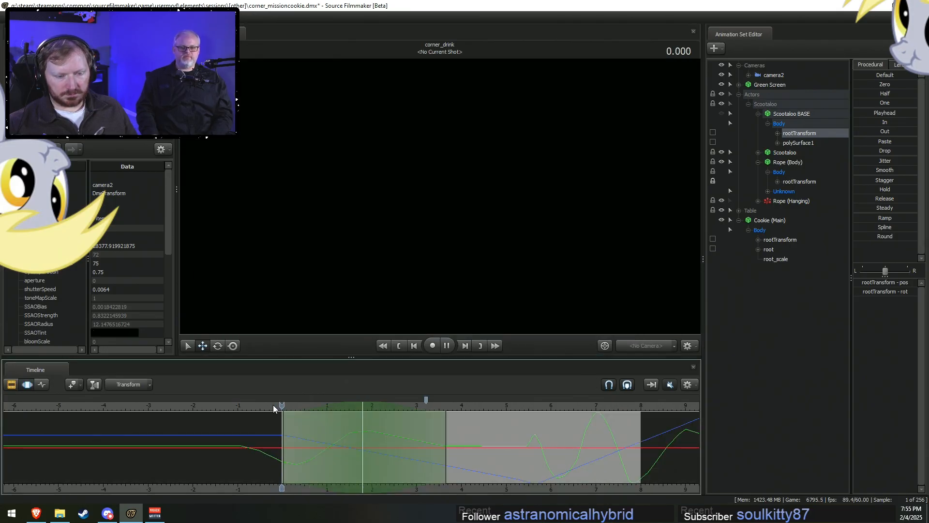
Play the shot and smooth Scootaloo BASE's rootTransform motion over a time selection from about 1.4 to 2.6 s.
{"action": "key", "text": "space"}
{"action": "left_click", "coordinate": [370, 426]}
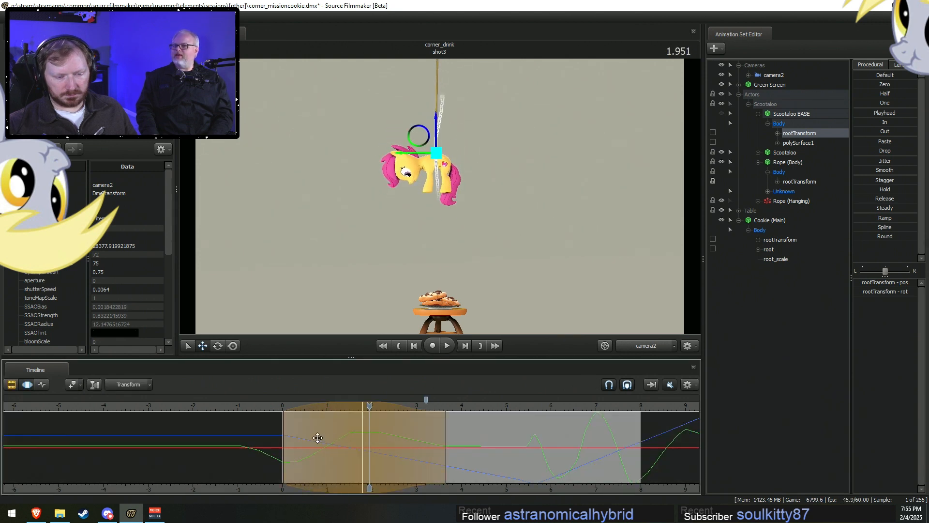
{"action": "left_click", "coordinate": [255, 405]}
{"action": "key", "text": "space"}
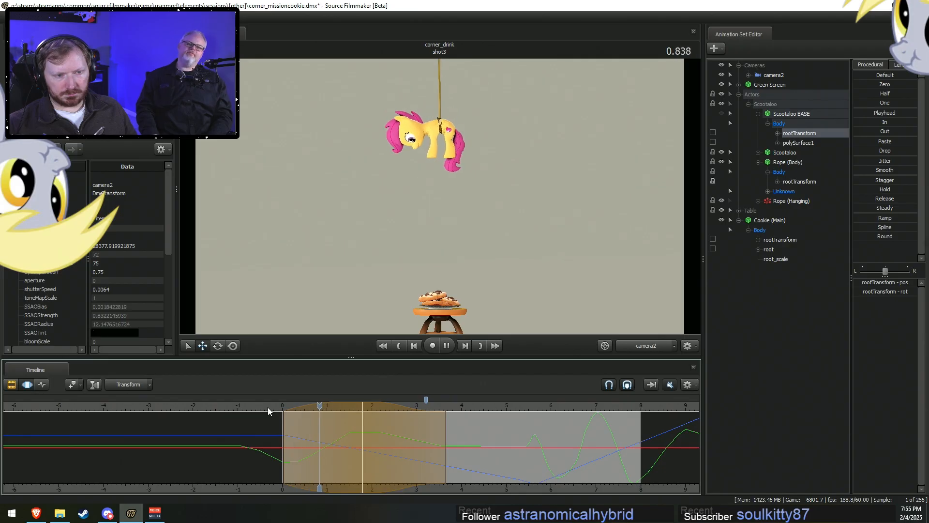
{"action": "key", "text": "space"}
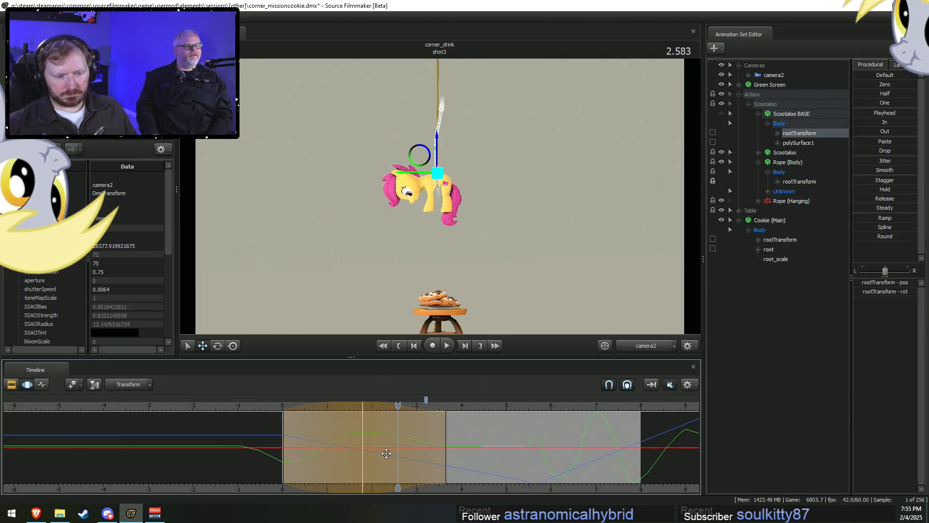
{"action": "mouse_move", "coordinate": [400, 450]}
{"action": "left_mouse_down"}
{"action": "mouse_move", "coordinate": [350, 432]}
{"action": "mouse_move", "coordinate": [400, 457]}
{"action": "left_mouse_up"}
{"action": "scroll", "coordinate": [399, 456], "scroll_direction": "up", "scroll_amount": 3, "text": "shift"}
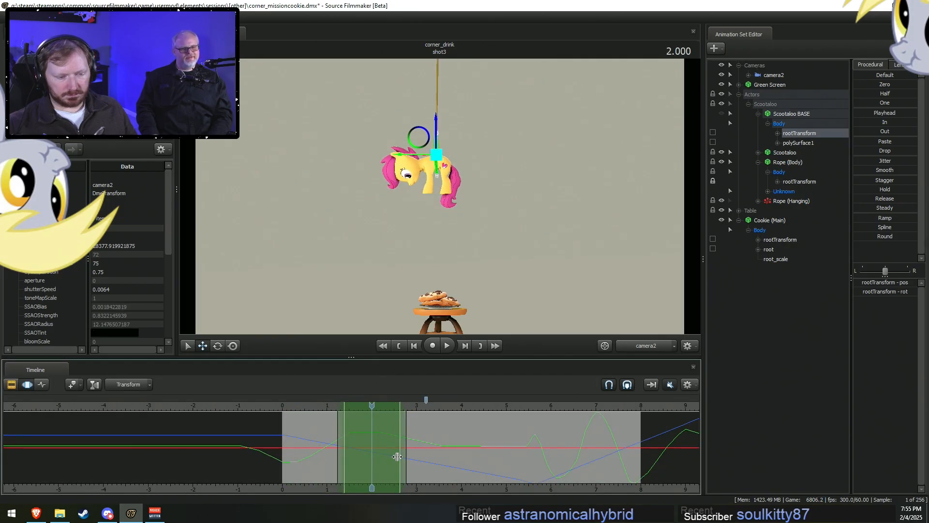
{"action": "left_click", "coordinate": [870, 168]}
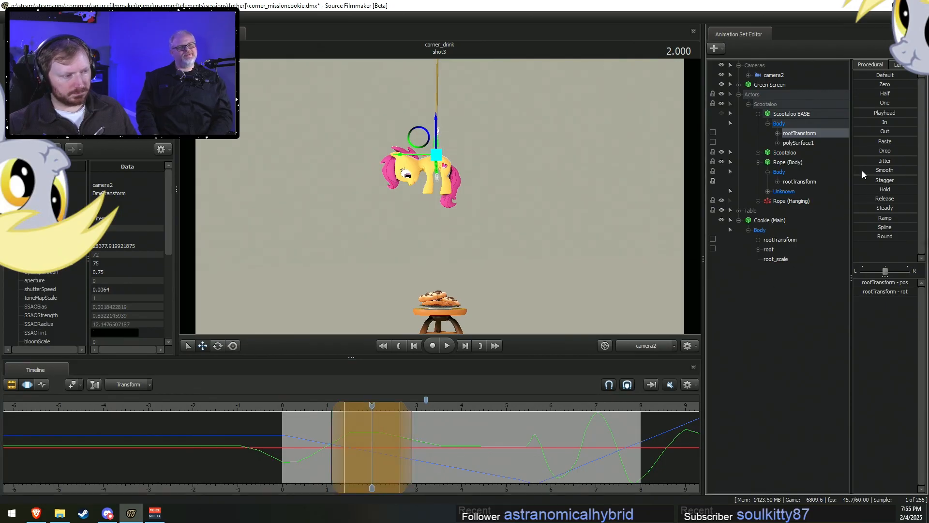
Apply the Round preset to the rootTransform motion over a narrow time selection around 2.1 s.
{"action": "key", "text": "F2"}
{"action": "key", "text": "F3"}
{"action": "left_click_drag", "start_coordinate": [354, 441], "coordinate": [380, 432], "text": "shift"}
{"action": "left_click", "coordinate": [876, 236]}
{"action": "left_click", "coordinate": [384, 438]}
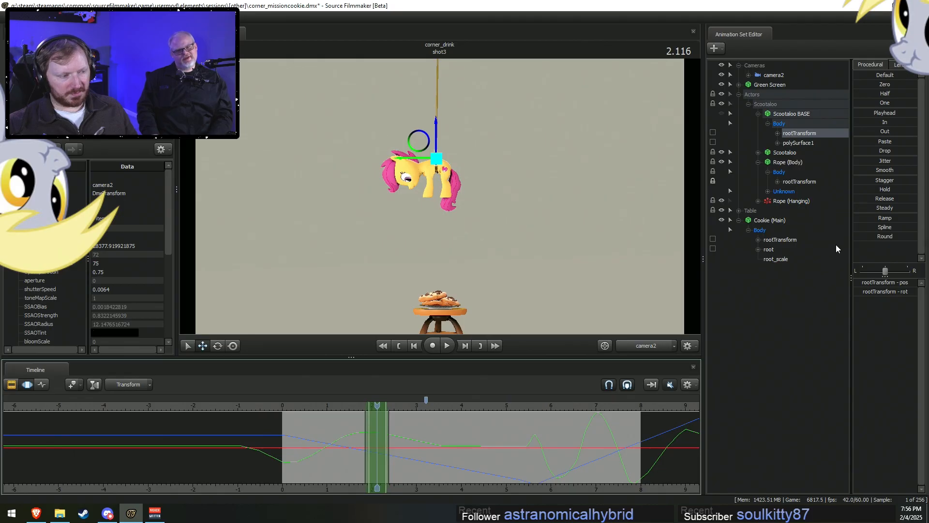
{"action": "left_click", "coordinate": [858, 239]}
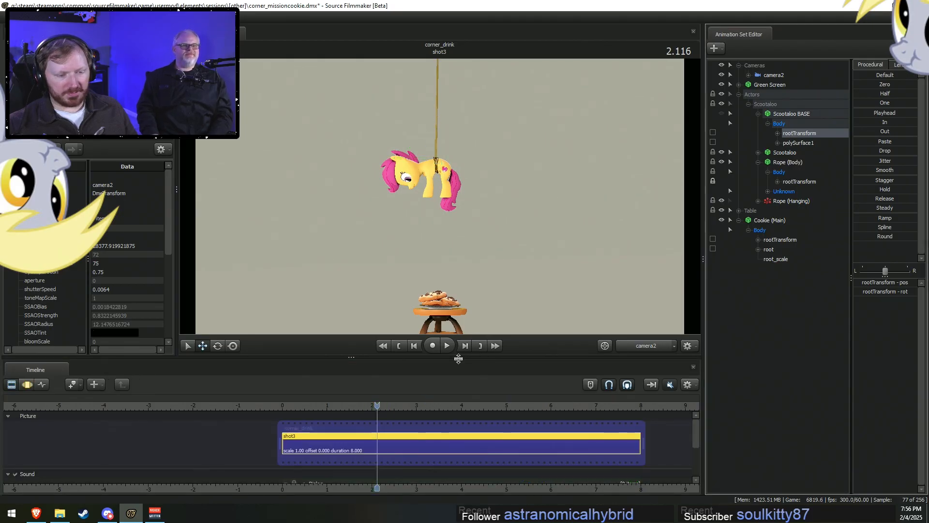
Shift rootTransform sideways at about 3.7 s, with the time selection falling off between about 2.0 and 5.4 s.
{"action": "left_click_drag", "start_coordinate": [372, 437], "coordinate": [421, 452]}
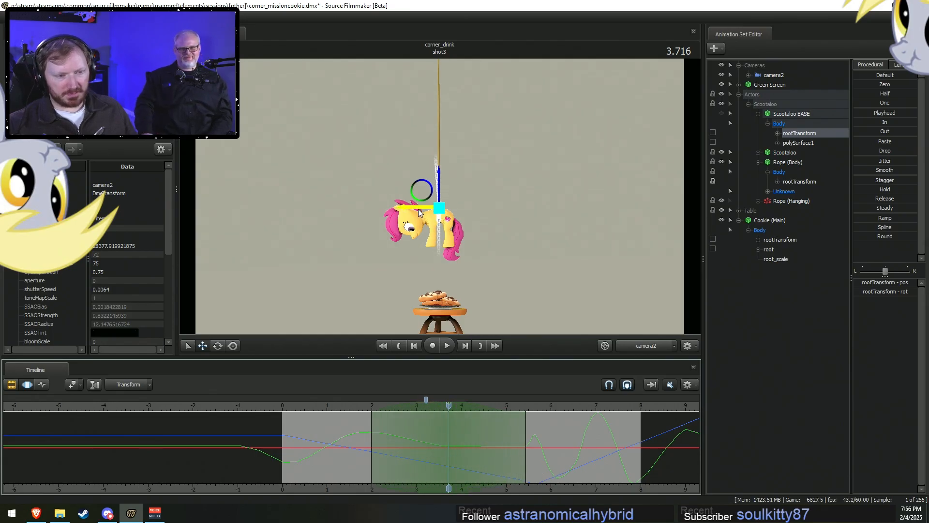
{"action": "left_click_drag", "start_coordinate": [409, 431], "coordinate": [448, 422]}
{"action": "left_click_drag", "start_coordinate": [406, 212], "coordinate": [410, 215]}
{"action": "key", "text": "ctrl+z"}
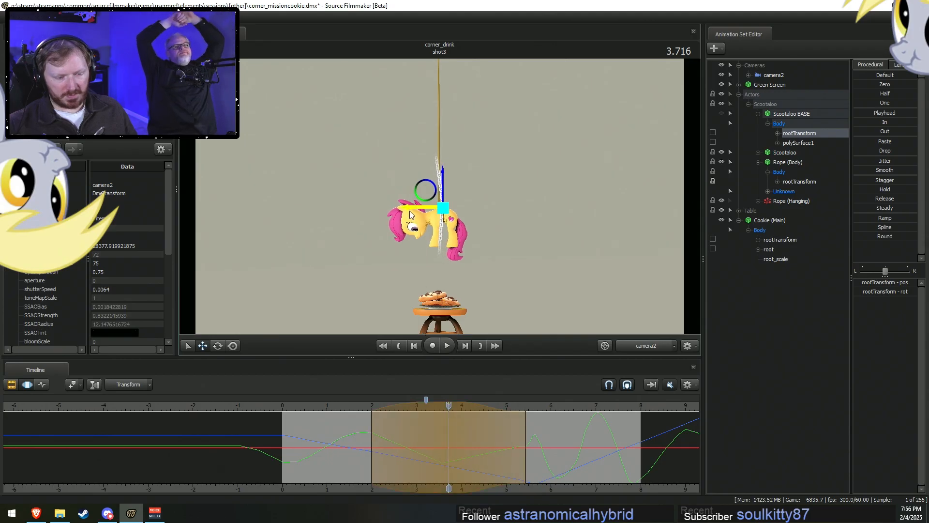
Move the start of the sideways shift's falloff to about 1.8 s and its centre to about 3.5 s, and play the swing.
{"action": "key", "text": "space"}
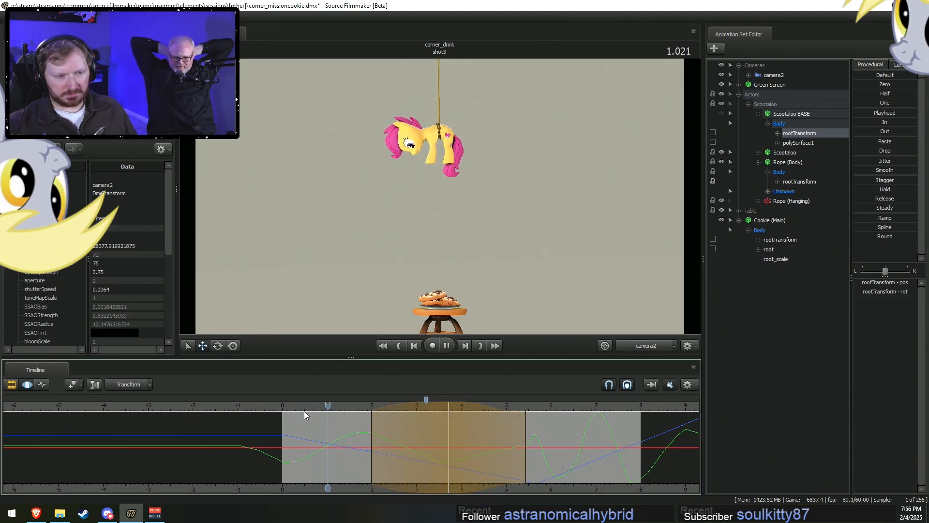
{"action": "key", "text": "space"}
{"action": "left_click_drag", "start_coordinate": [382, 438], "coordinate": [373, 438]}
{"action": "left_click_drag", "start_coordinate": [423, 406], "coordinate": [346, 405]}
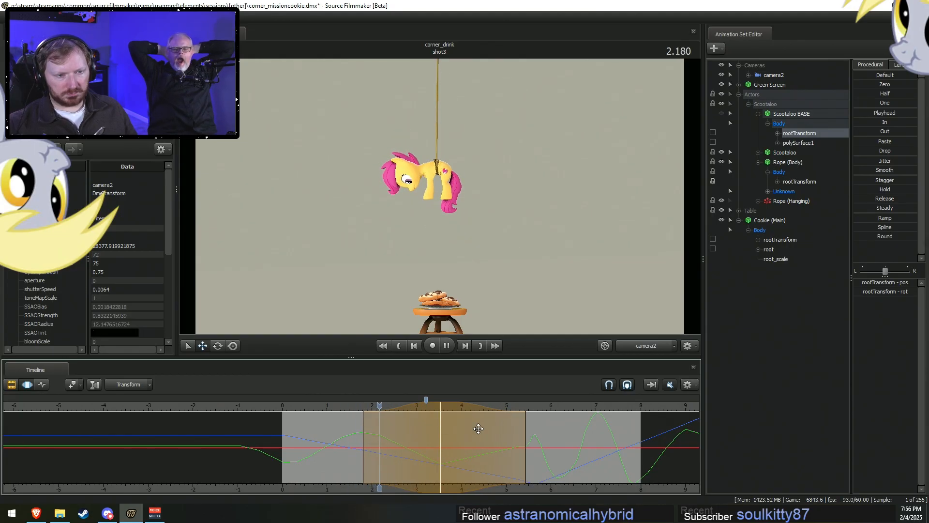
{"action": "key", "text": "space"}
Smooth the rootTransform motion at the low turn of the swing, over a time selection starting at about 3.2 s.
{"action": "mouse_move", "coordinate": [463, 450]}
{"action": "left_mouse_down", "text": "shift"}
{"action": "mouse_move", "coordinate": [428, 453]}
{"action": "mouse_move", "coordinate": [509, 448]}
{"action": "mouse_move", "coordinate": [465, 445]}
{"action": "left_mouse_up", "text": "shift"}
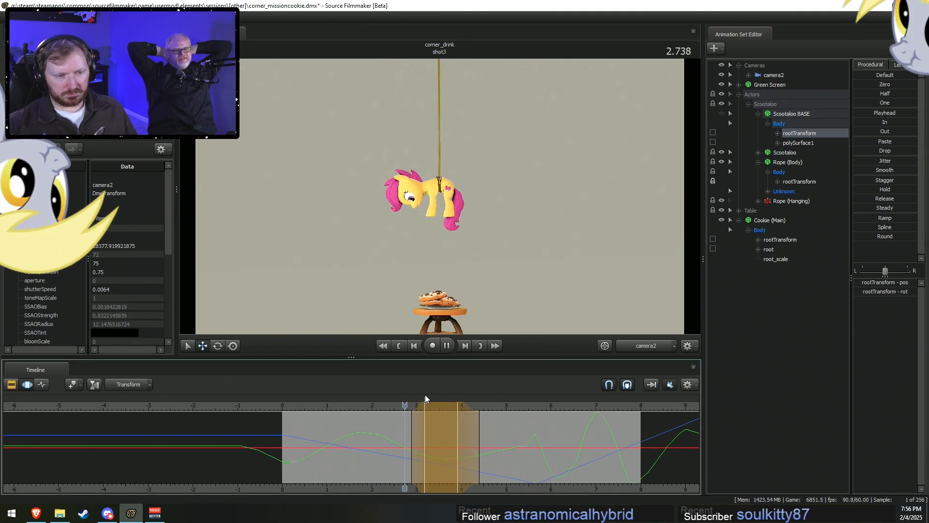
{"action": "key", "text": "space"}
{"action": "left_click_drag", "start_coordinate": [474, 444], "coordinate": [464, 450]}
{"action": "left_click_drag", "start_coordinate": [393, 407], "coordinate": [402, 407]}
Rotate polySurface1 at about 0.45 s, using a time selection that falls off between about -0.4 and 1.3 s.
{"action": "key", "text": "shift"}
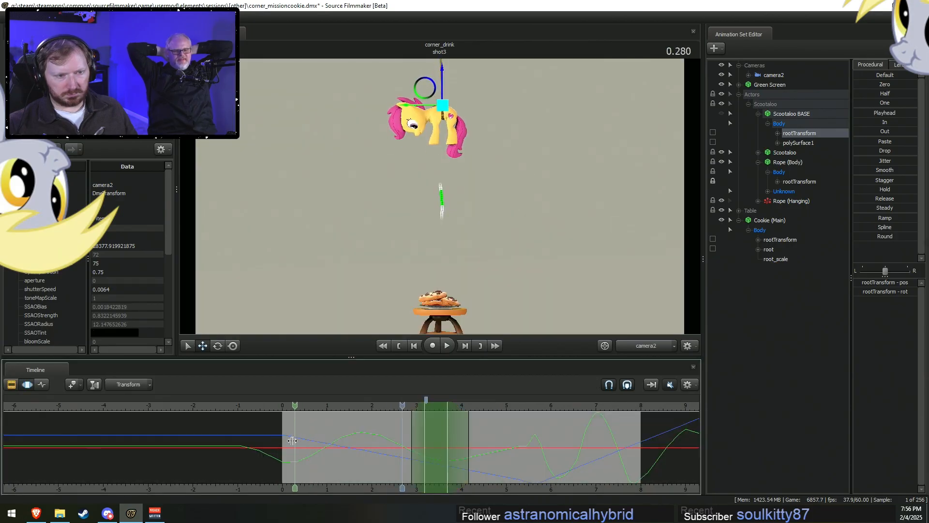
{"action": "left_click", "coordinate": [294, 449]}
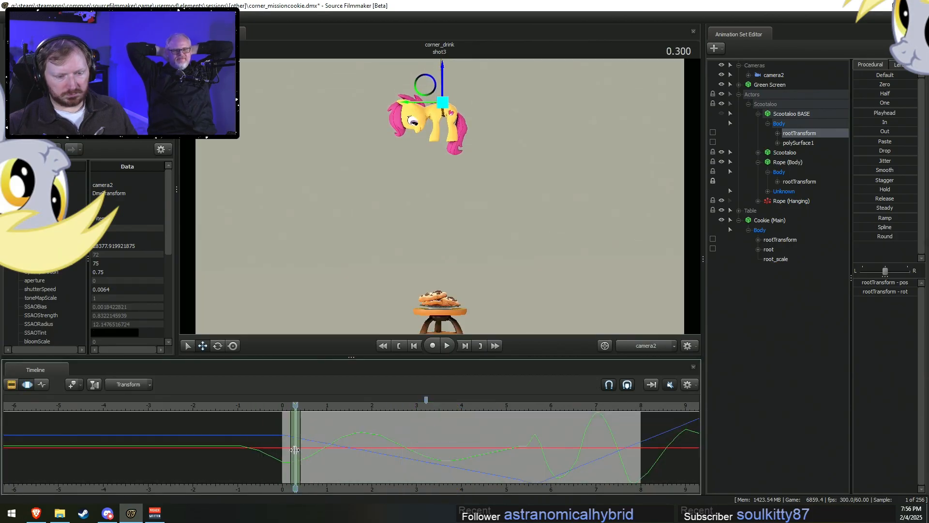
{"action": "left_click_drag", "start_coordinate": [305, 444], "coordinate": [318, 443], "text": "shift"}
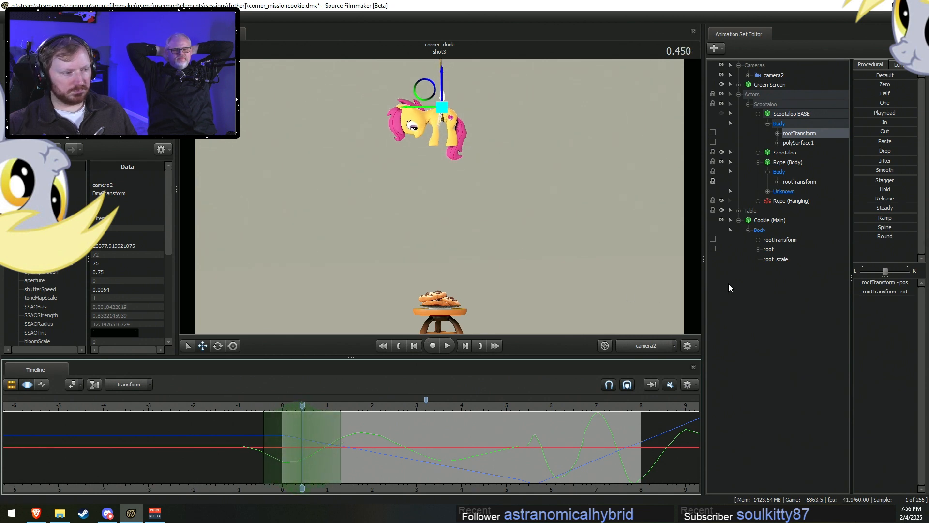
{"action": "left_click", "coordinate": [798, 143]}
{"action": "key", "text": "e"}
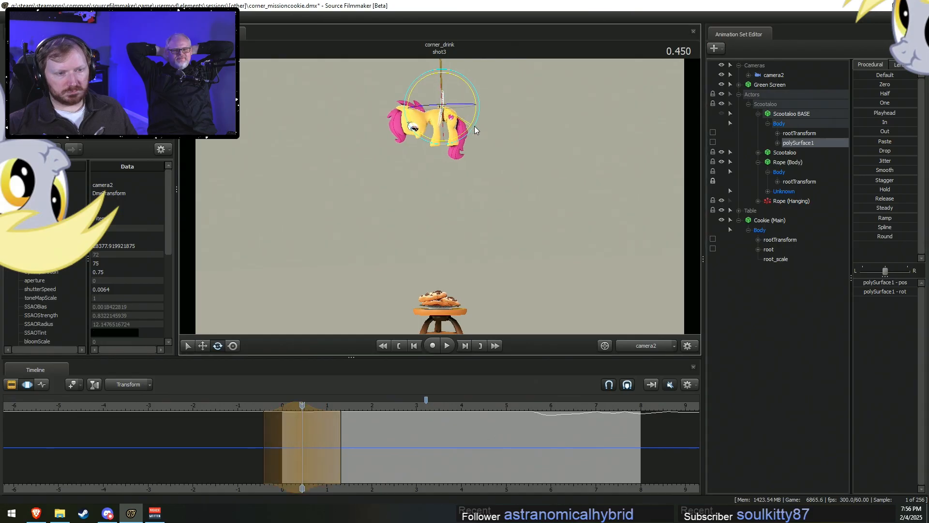
Move the polySurface1 rotation's centre to about 0.65 s, extend its falloff to about 2.2 s, and play the result.
{"action": "key", "text": "space"}
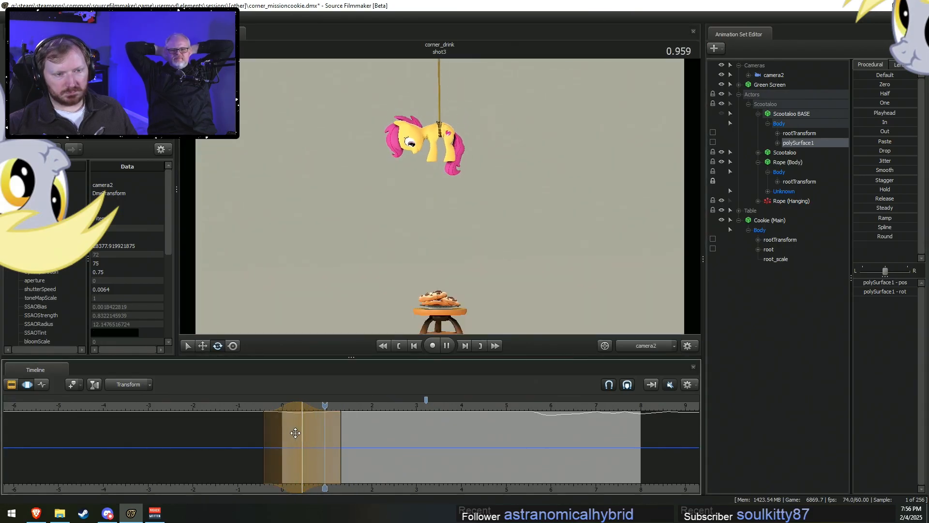
{"action": "left_click_drag", "start_coordinate": [302, 451], "coordinate": [311, 451]}
{"action": "left_click_drag", "start_coordinate": [341, 450], "coordinate": [379, 451]}
{"action": "left_click_drag", "start_coordinate": [335, 407], "coordinate": [312, 415]}
{"action": "key", "text": "space"}
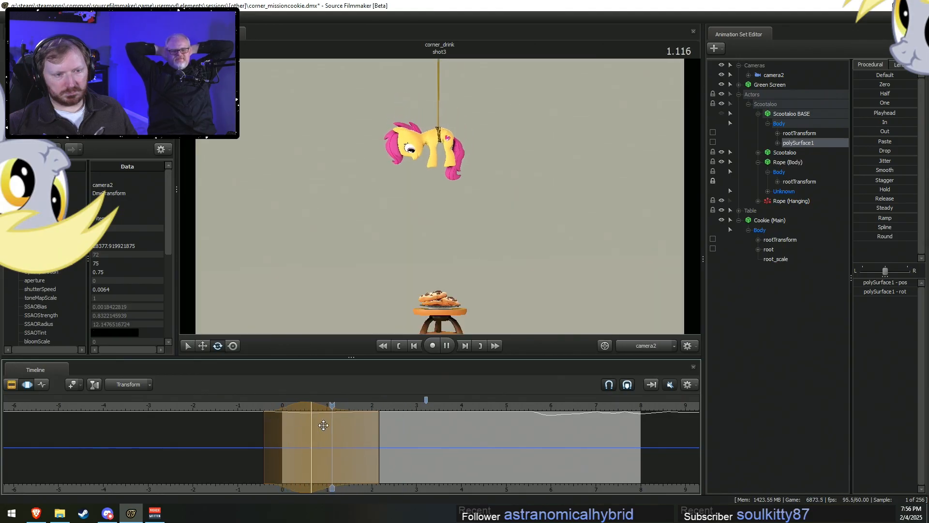
Rotate polySurface1 slightly at about 1.95 s, with falloff between about 0.95 and 3.3 s, and play the swing.
{"action": "left_click_drag", "start_coordinate": [369, 460], "coordinate": [436, 451]}
{"action": "left_click_drag", "start_coordinate": [472, 178], "coordinate": [467, 175]}
{"action": "key", "text": "space"}
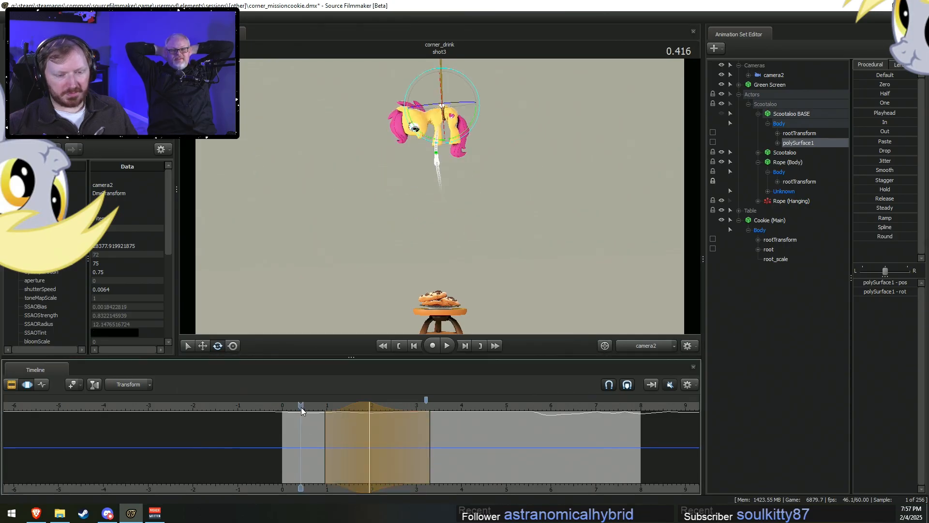
{"action": "key", "text": "space"}
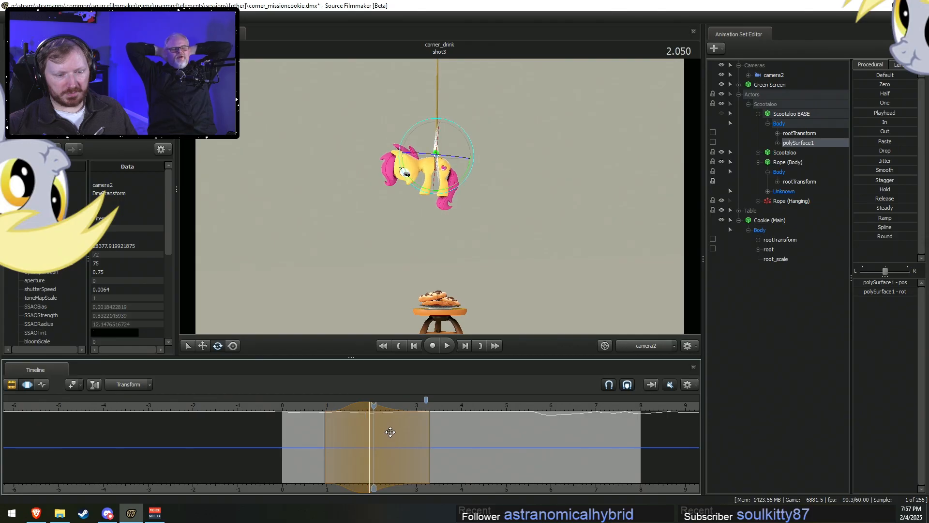
Extend the polySurface1 rotation's falloff to about 3.4 s, shift its centre to about 1.9 s, and replay the swing.
{"action": "left_click_drag", "start_coordinate": [390, 433], "coordinate": [396, 433]}
{"action": "left_click", "coordinate": [328, 406]}
{"action": "key", "text": "space"}
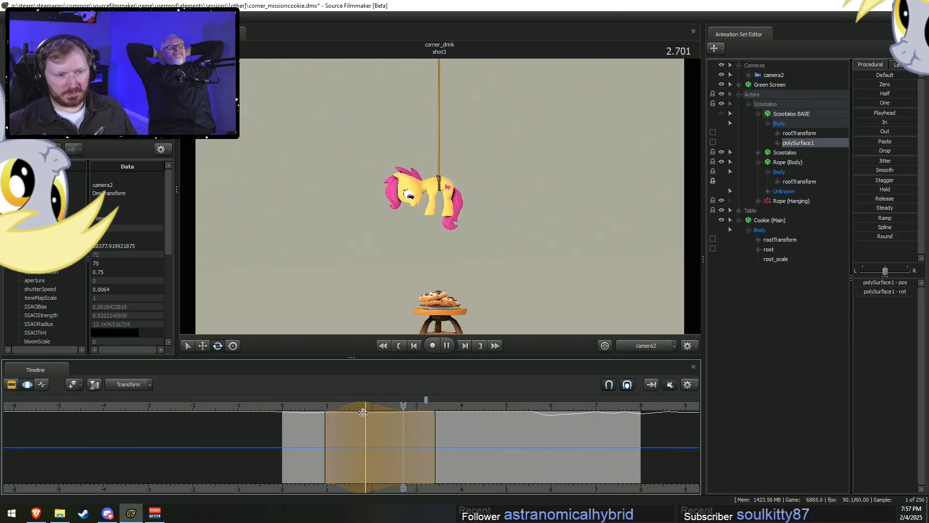
{"action": "key", "text": "space"}
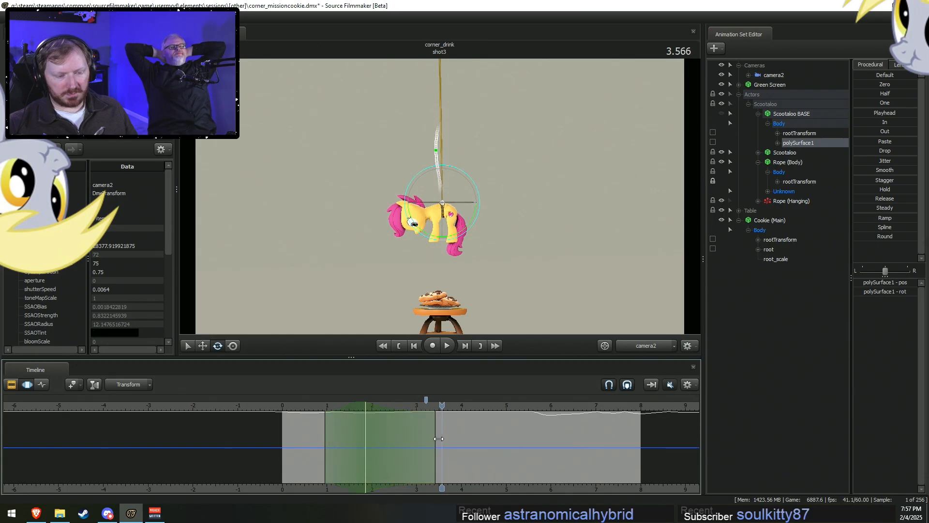
Rotate polySurface1 slightly at about 3.6 s, with falloff between about 2.25 and 5.3 s, and play the swing.
{"action": "left_click_drag", "start_coordinate": [388, 436], "coordinate": [512, 451]}
{"action": "left_click", "coordinate": [322, 406]}
{"action": "key", "text": "F2"}
{"action": "key", "text": "F3"}
{"action": "left_click_drag", "start_coordinate": [512, 451], "coordinate": [526, 452]}
{"action": "left_click_drag", "start_coordinate": [459, 236], "coordinate": [464, 238]}
{"action": "left_click", "coordinate": [368, 405]}
{"action": "key", "text": "space"}
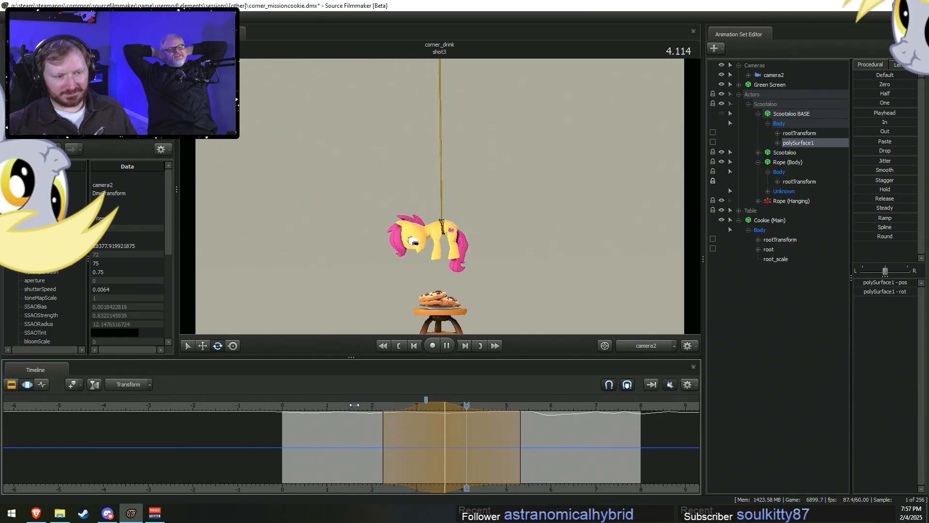
{"action": "key", "text": "space"}
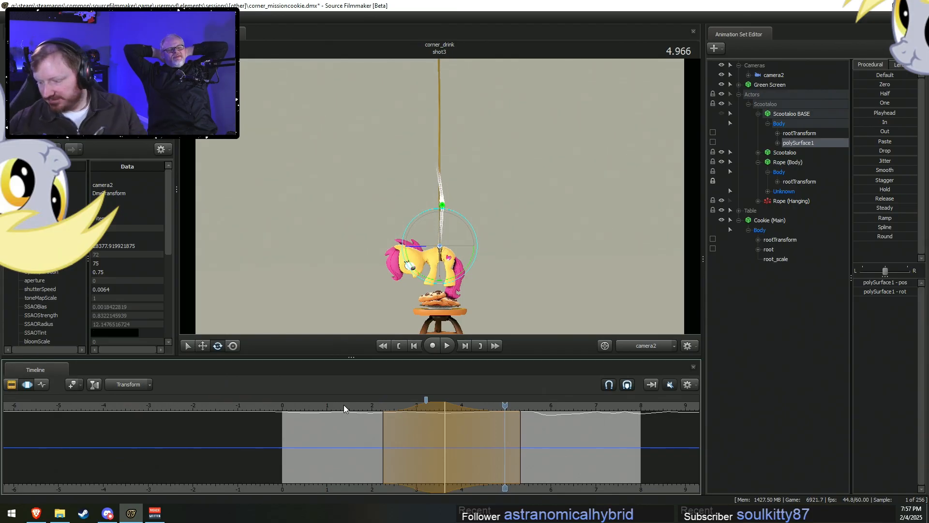
{"action": "left_click_drag", "start_coordinate": [344, 404], "coordinate": [372, 405]}
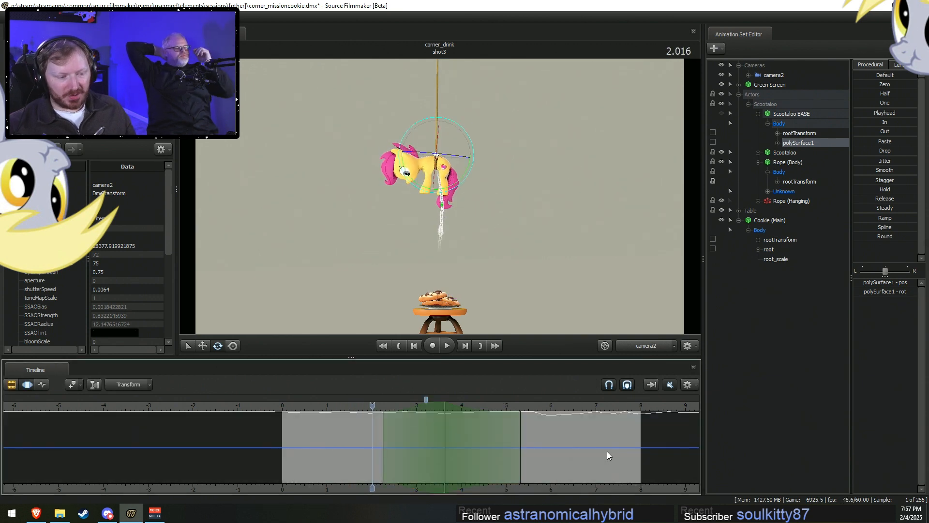
Lengthen shot3 to a duration of 9.550 s and play it from the start.
{"action": "scroll", "coordinate": [588, 449], "scroll_direction": "down", "scroll_amount": 3}
{"action": "key", "text": "F3"}
{"action": "left_click_drag", "start_coordinate": [517, 411], "coordinate": [562, 437]}
{"action": "left_click_drag", "start_coordinate": [497, 446], "coordinate": [542, 443]}
{"action": "left_click_drag", "start_coordinate": [516, 413], "coordinate": [536, 438]}
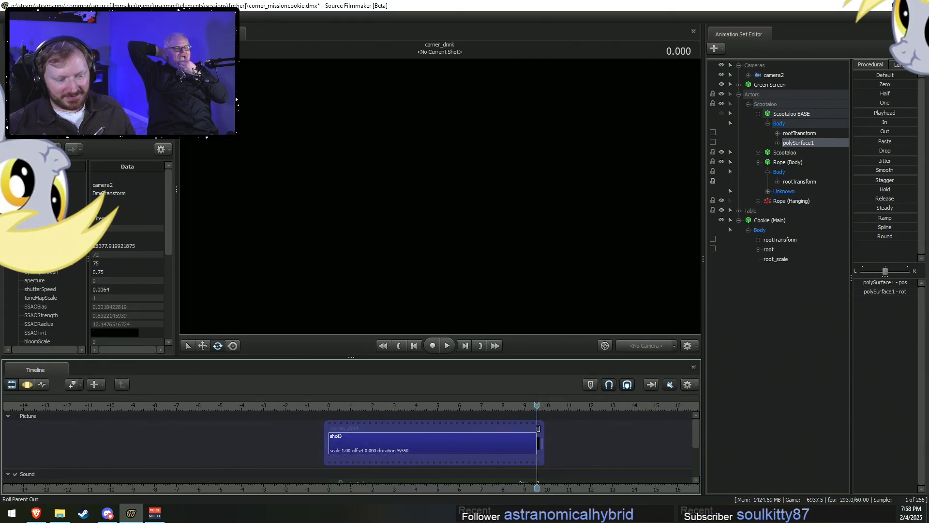
{"action": "left_click", "coordinate": [330, 408]}
{"action": "key", "text": "space"}
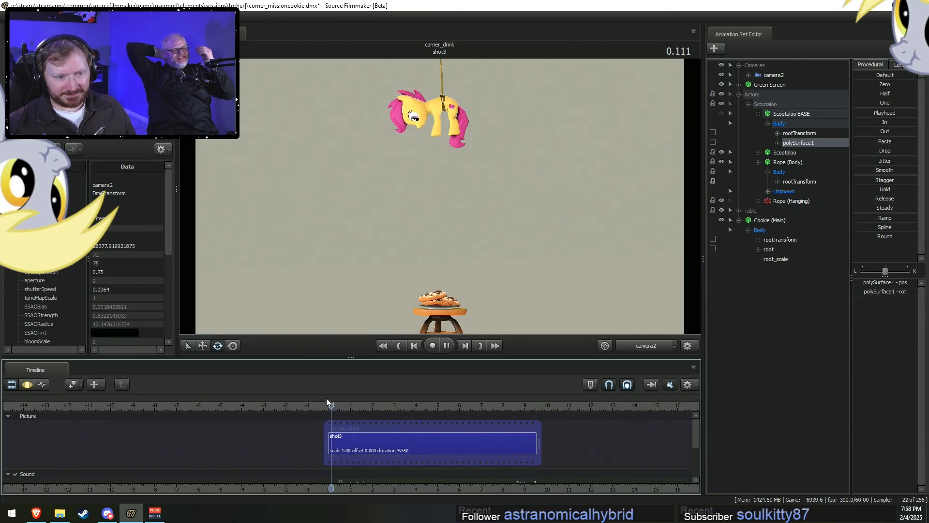
{"action": "key", "text": "space"}
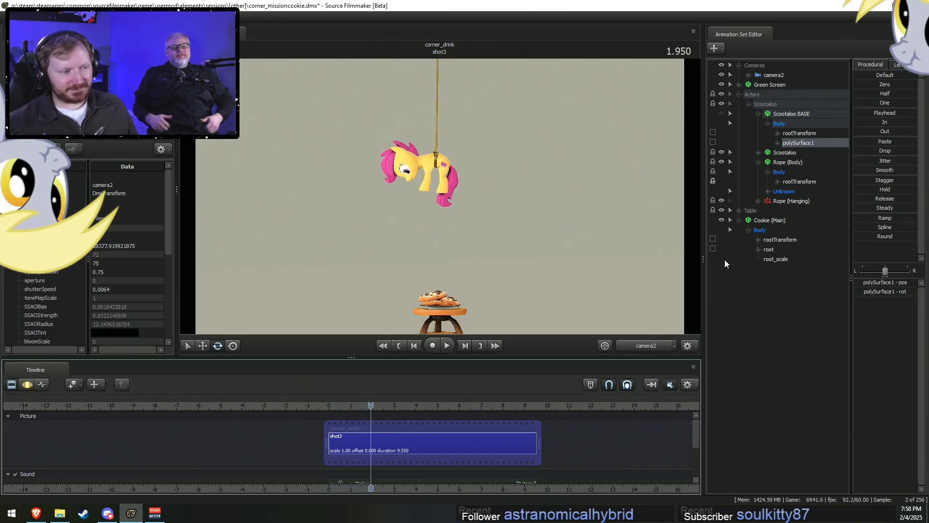
Rotate all of Scootaloo's Pony Legs controls slightly at the shot start, with falloff between about -0.9 and 0.9 s, and play the motion.
{"action": "left_click", "coordinate": [759, 152]}
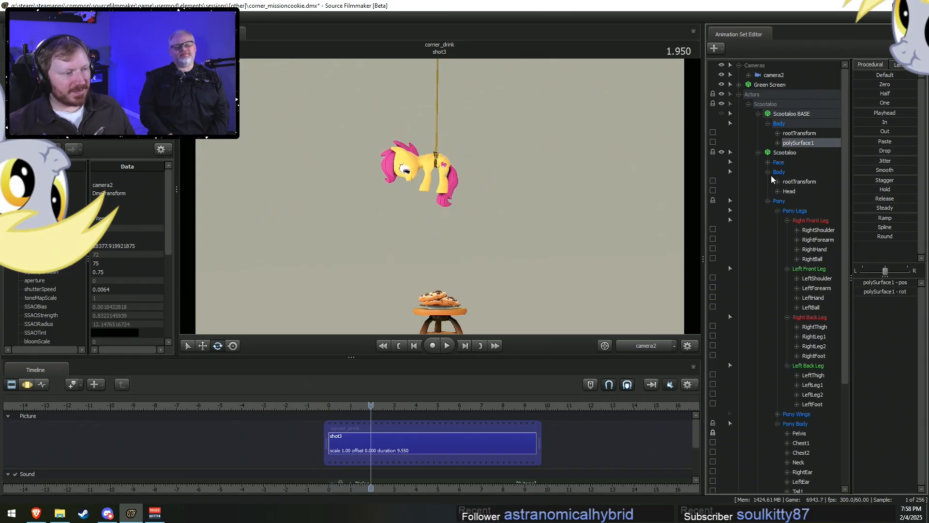
{"action": "left_click", "coordinate": [803, 211]}
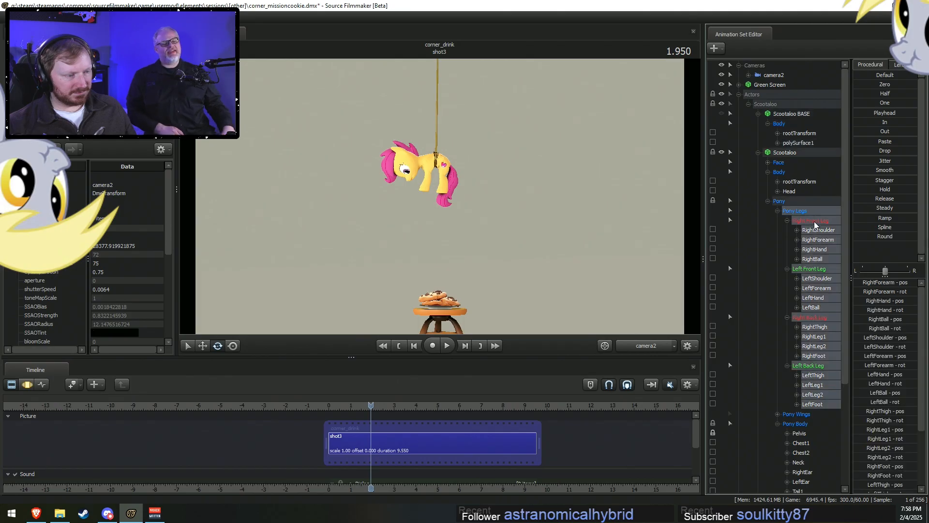
{"action": "double_click", "coordinate": [429, 437]}
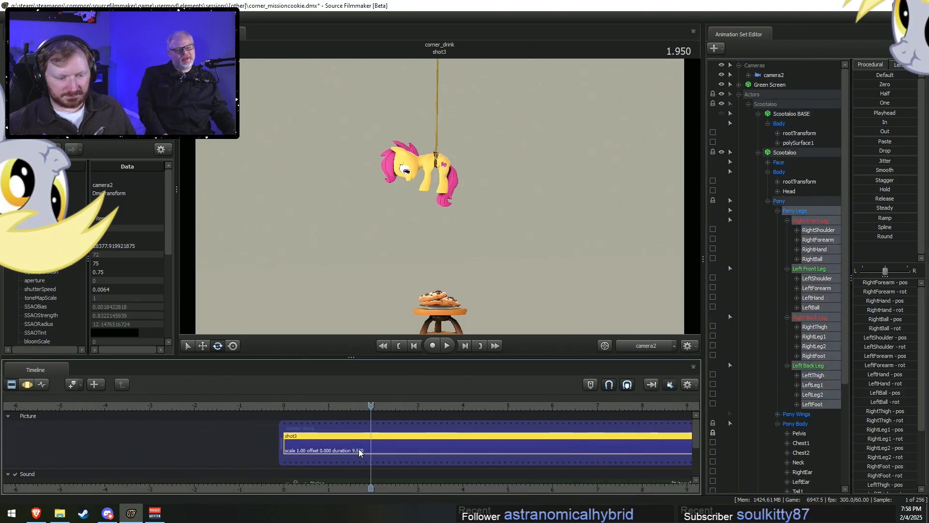
{"action": "middle_click_drag", "start_coordinate": [316, 445], "coordinate": [246, 442]}
{"action": "scroll", "coordinate": [246, 442], "scroll_direction": "up", "scroll_amount": 15}
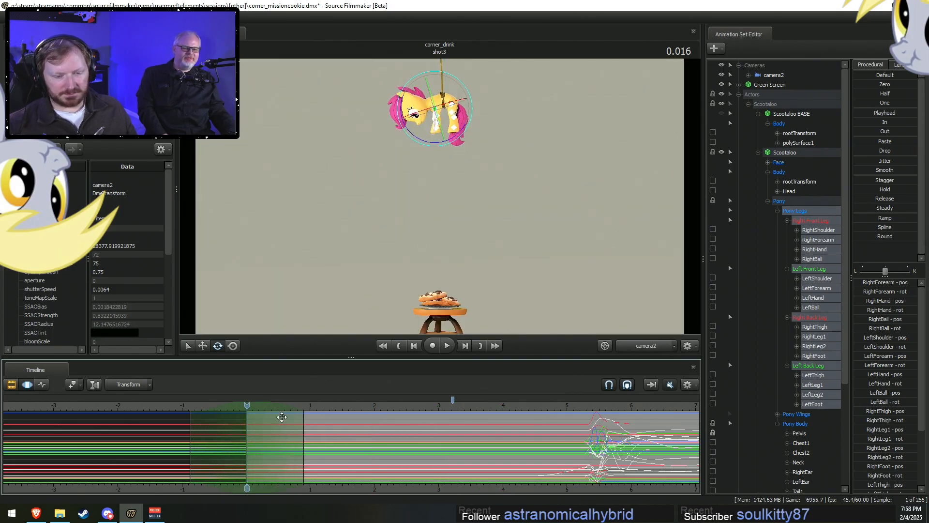
{"action": "left_click_drag", "start_coordinate": [461, 137], "coordinate": [458, 140]}
{"action": "left_click_drag", "start_coordinate": [245, 403], "coordinate": [227, 402]}
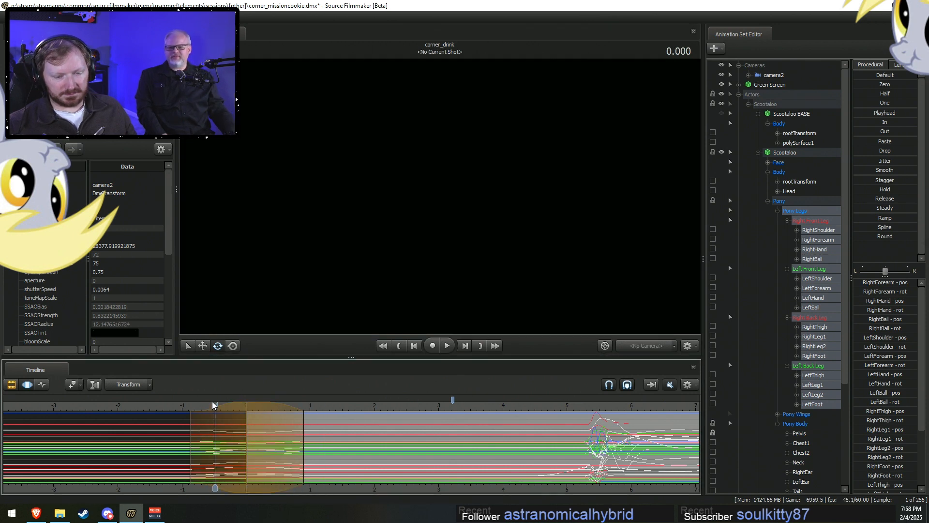
{"action": "key", "text": "space"}
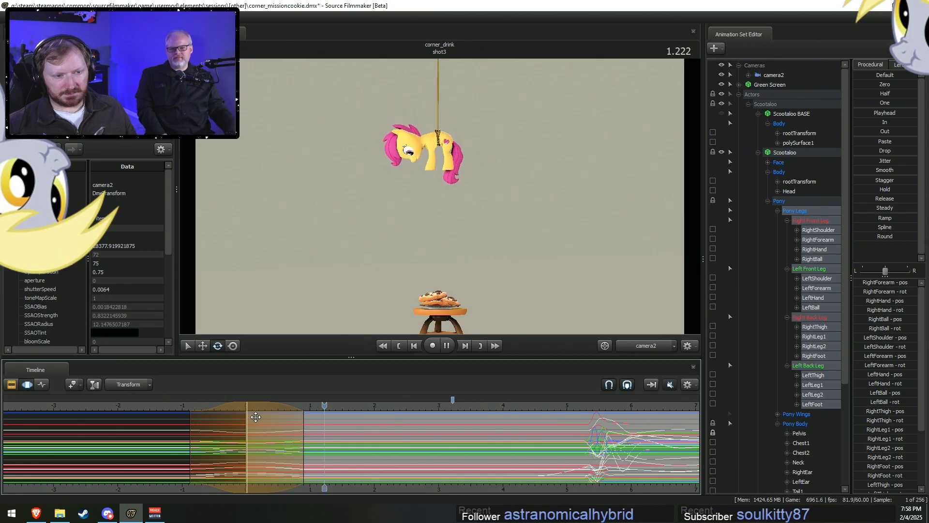
Rotate the Pony Legs controls slightly at about 1.2 s, with falloff between 0 and about 2.35 s, and play the motion.
{"action": "left_click_drag", "start_coordinate": [303, 439], "coordinate": [322, 452]}
{"action": "key", "text": "Escape"}
{"action": "scroll", "coordinate": [322, 452], "scroll_direction": "up", "scroll_amount": 10, "text": "shift"}
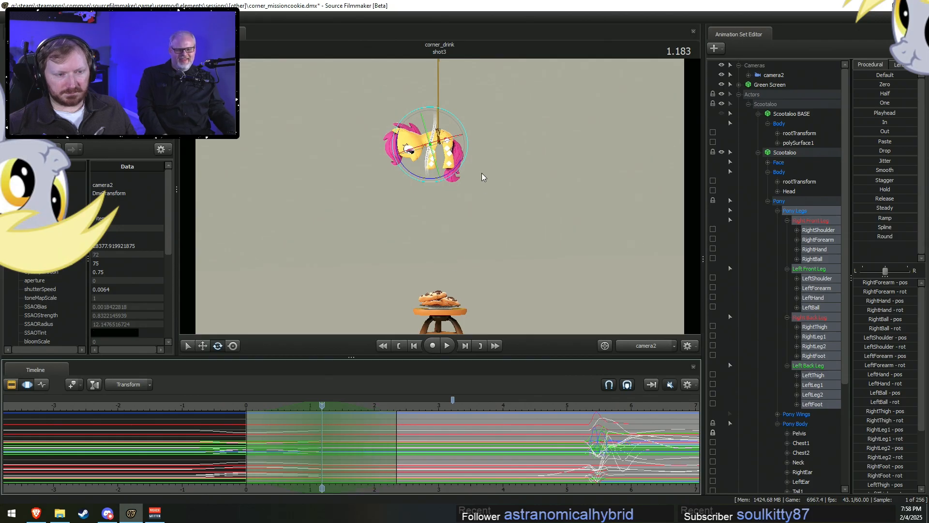
{"action": "left_click_drag", "start_coordinate": [466, 152], "coordinate": [473, 155]}
{"action": "left_click", "coordinate": [246, 409]}
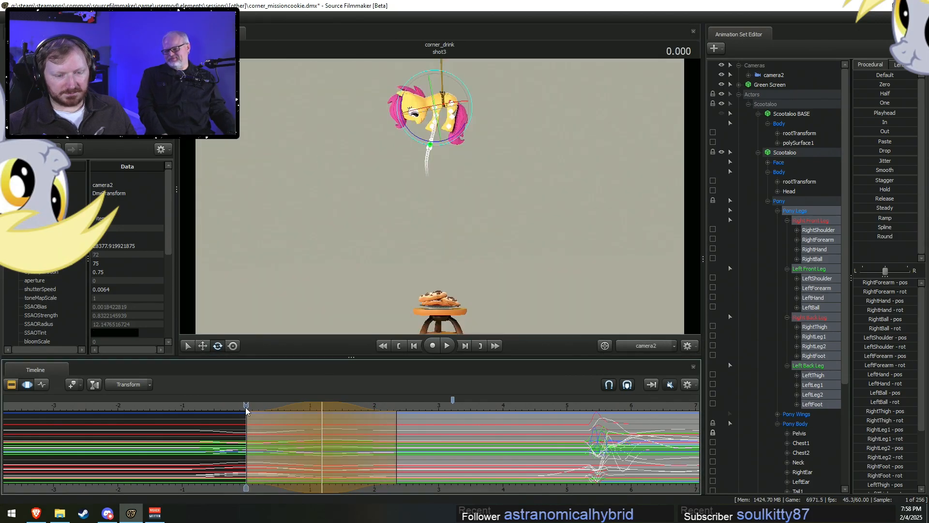
{"action": "key", "text": "space"}
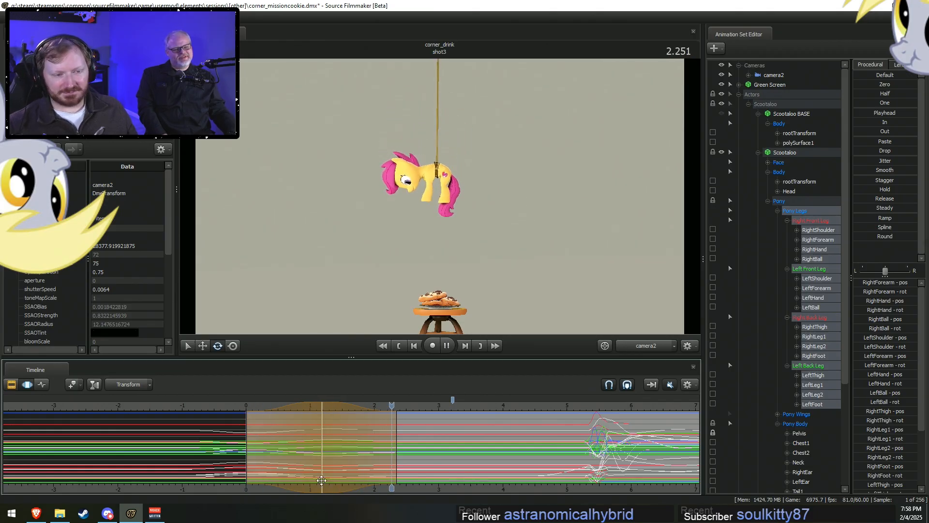
Extend the end of that leg rotation's falloff to about 2.6 s and replay the motion.
{"action": "key", "text": "space"}
{"action": "left_click_drag", "start_coordinate": [397, 462], "coordinate": [415, 436]}
{"action": "left_click", "coordinate": [276, 402]}
{"action": "key", "text": "space"}
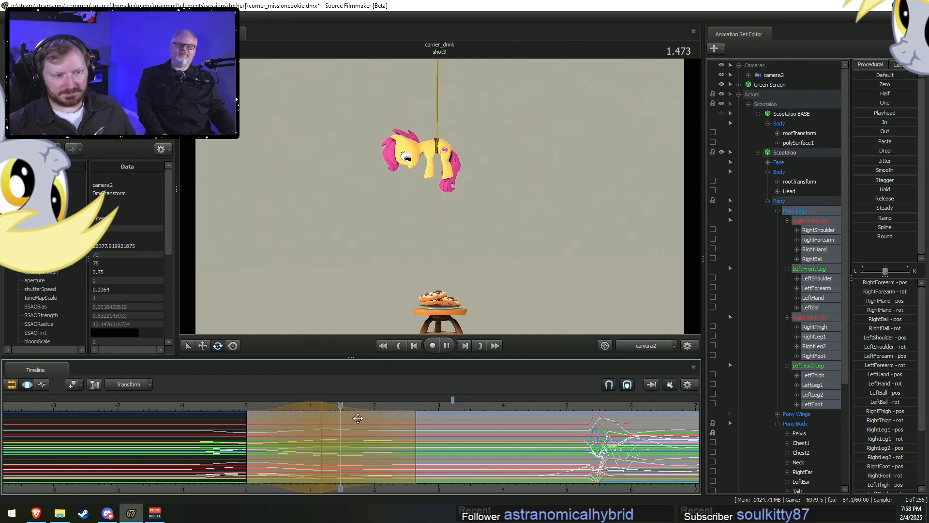
Rotate the Pony Legs controls slightly at about 2.8 s, with falloff between about 1.5 and 4.15 s, and play the swing.
{"action": "left_click_drag", "start_coordinate": [394, 405], "coordinate": [421, 405]}
{"action": "scroll", "coordinate": [428, 446], "scroll_direction": "up", "scroll_amount": 8}
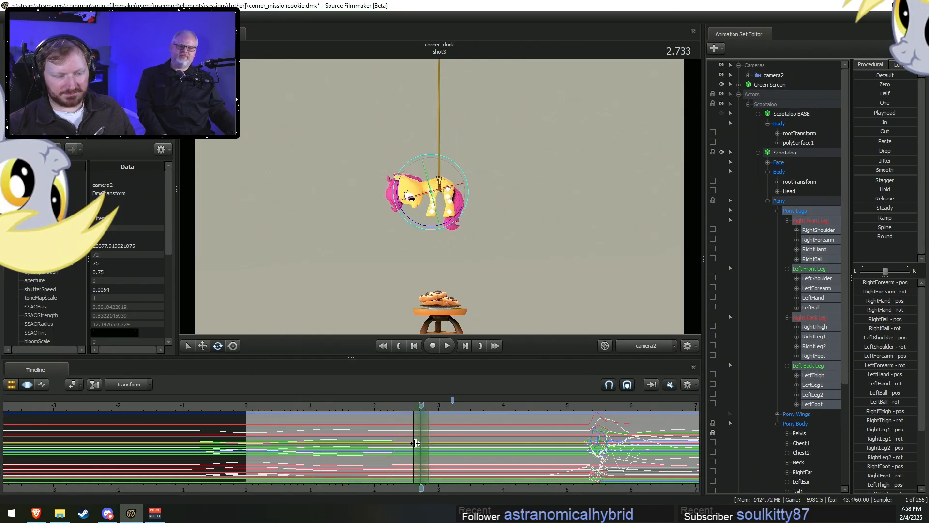
{"action": "scroll", "coordinate": [430, 451], "scroll_direction": "up", "scroll_amount": 6}
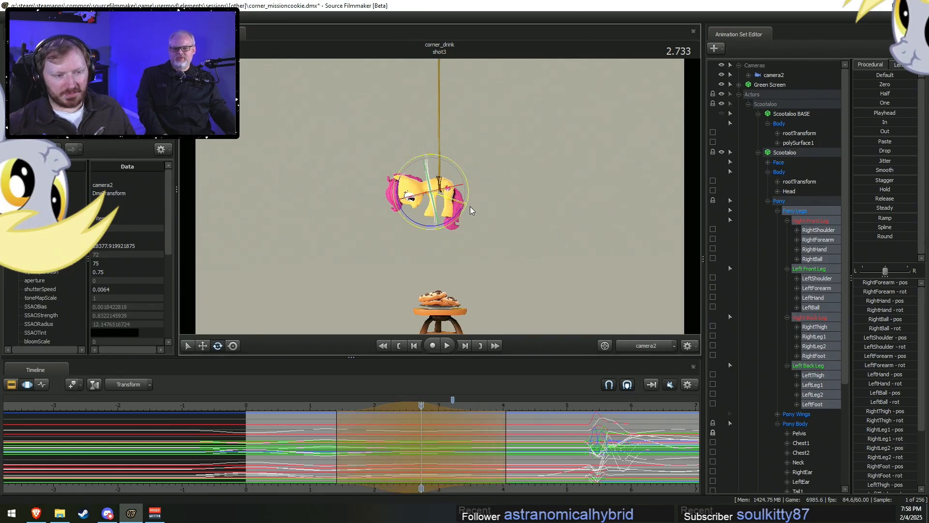
{"action": "left_click_drag", "start_coordinate": [355, 411], "coordinate": [324, 406]}
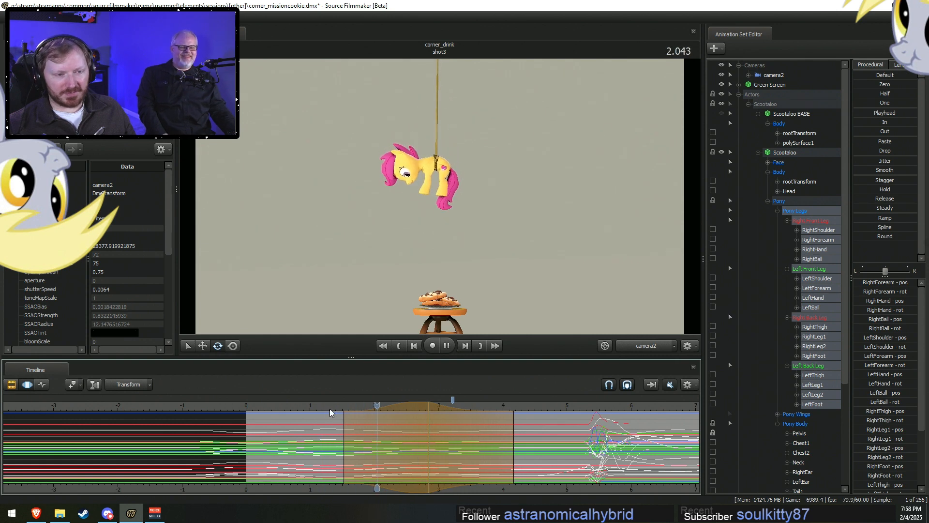
{"action": "key", "text": "space"}
Adjust that leg rotation's falloff to run between about 1.85 and 4.3 s, and replay the swing.
{"action": "left_click_drag", "start_coordinate": [344, 411], "coordinate": [365, 411]}
{"action": "key", "text": "space"}
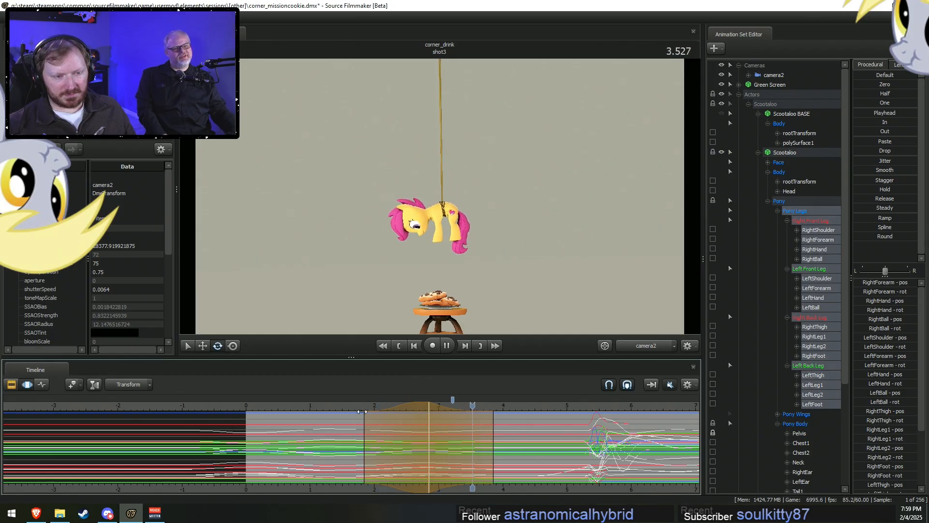
{"action": "left_click", "coordinate": [395, 416]}
{"action": "key", "text": "space"}
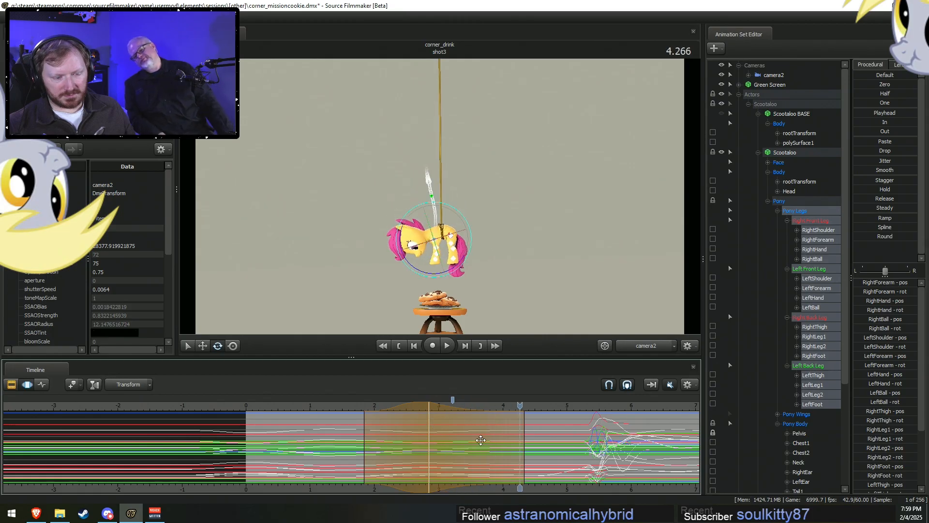
Rotate the Pony Legs controls slightly at about 4.2 s, with falloff between about 3.15 and 5.25 s, and play the landing.
{"action": "left_click", "coordinate": [516, 442]}
{"action": "left_click_drag", "start_coordinate": [518, 445], "coordinate": [523, 452]}
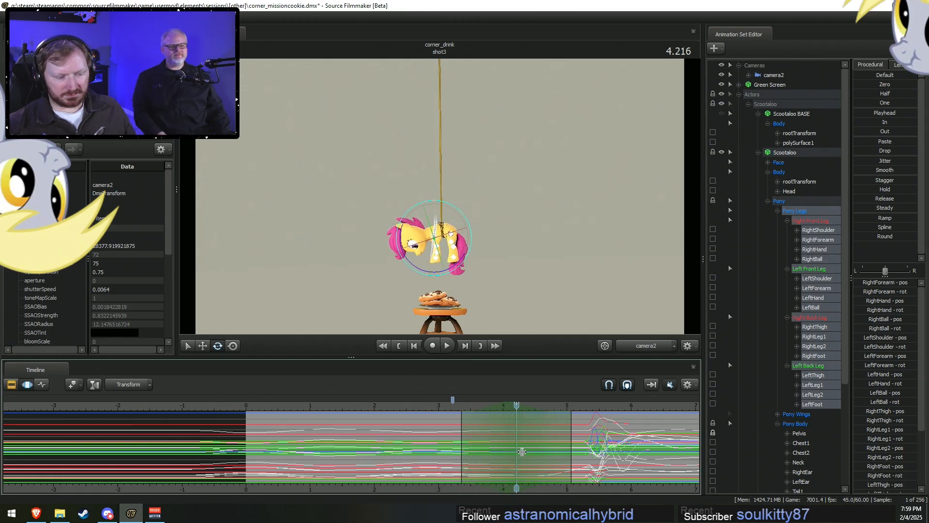
{"action": "left_click_drag", "start_coordinate": [465, 260], "coordinate": [470, 260]}
{"action": "key", "text": "space"}
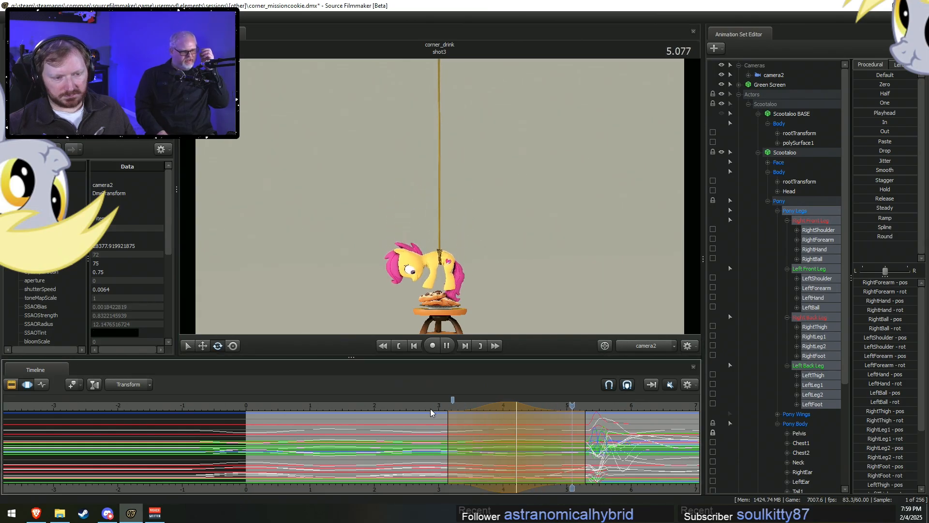
{"action": "left_click", "coordinate": [435, 407]}
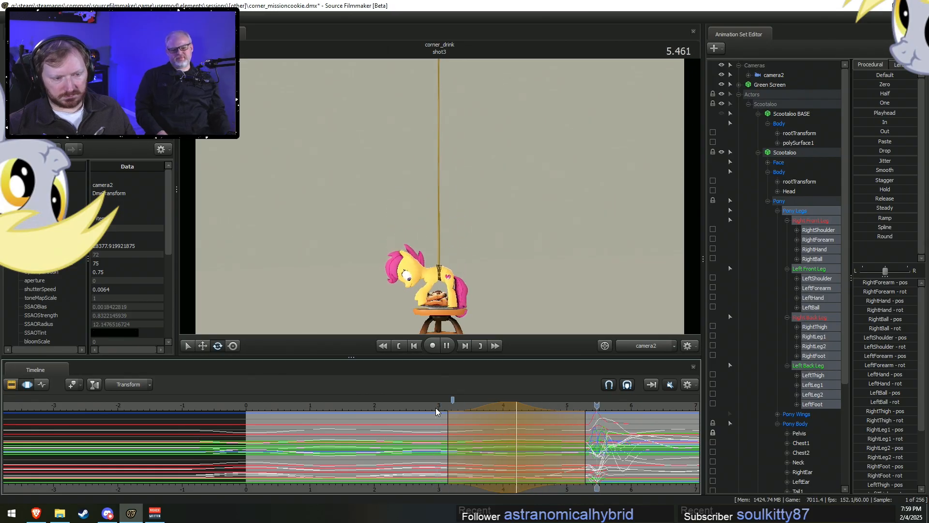
Go to 5.900 s and switch to the Work Camera for a close view of Scootaloo over the cookies.
{"action": "left_click", "coordinate": [610, 448]}
{"action": "left_click_drag", "start_coordinate": [609, 449], "coordinate": [608, 449]}
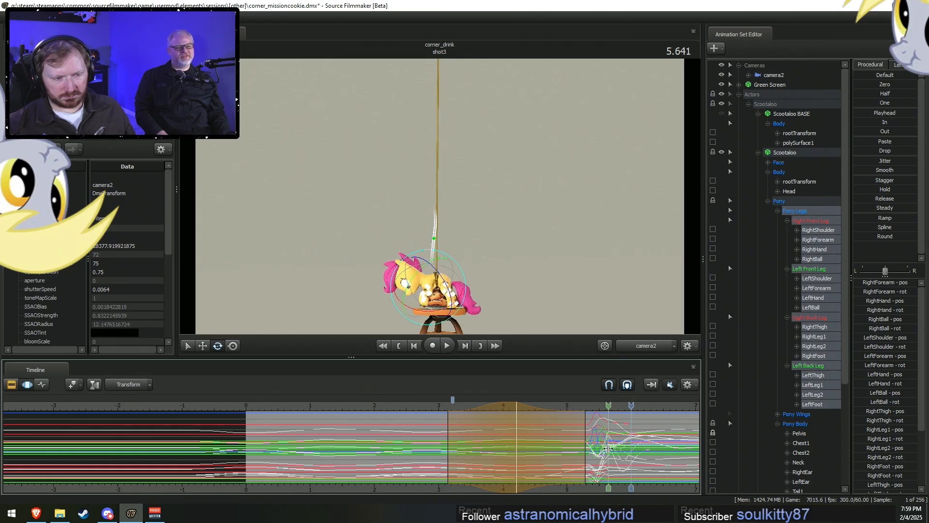
{"action": "left_click", "coordinate": [625, 444], "text": "shift"}
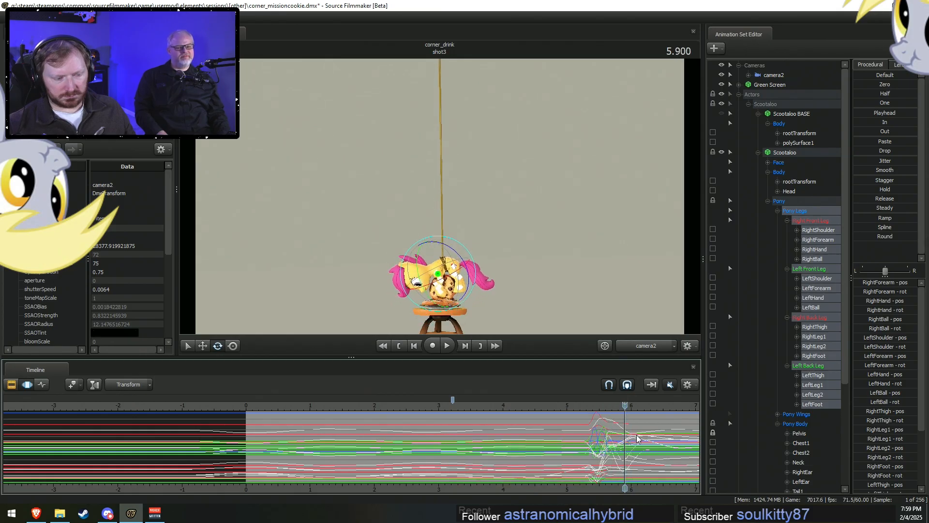
{"action": "left_click", "coordinate": [633, 347]}
{"action": "key", "text": "w"}
{"action": "left_click_drag", "start_coordinate": [600, 311], "coordinate": [613, 344]}
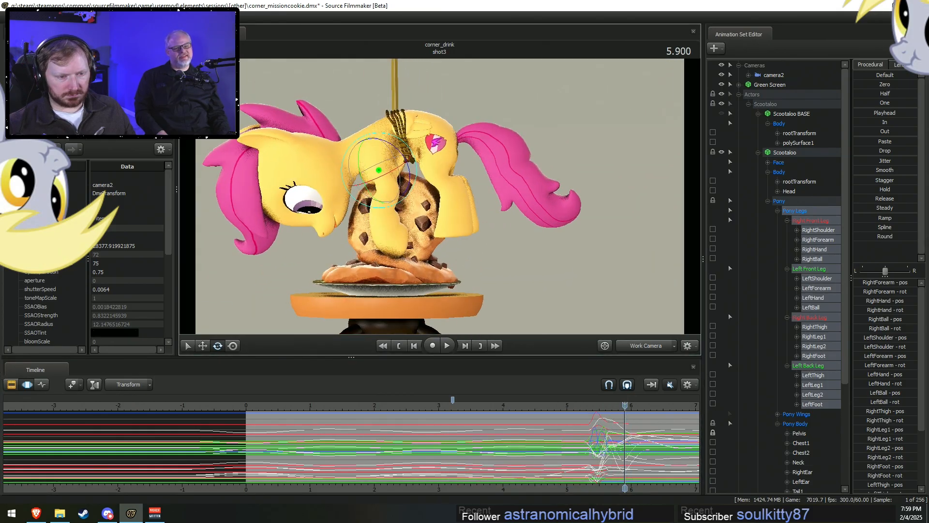
Set a time selection from about 5.6 to 6.1 s, peaking at 5.716 s, for the moment Scootaloo leaves the stool.
{"action": "scroll", "coordinate": [662, 484], "scroll_direction": "up", "scroll_amount": 5}
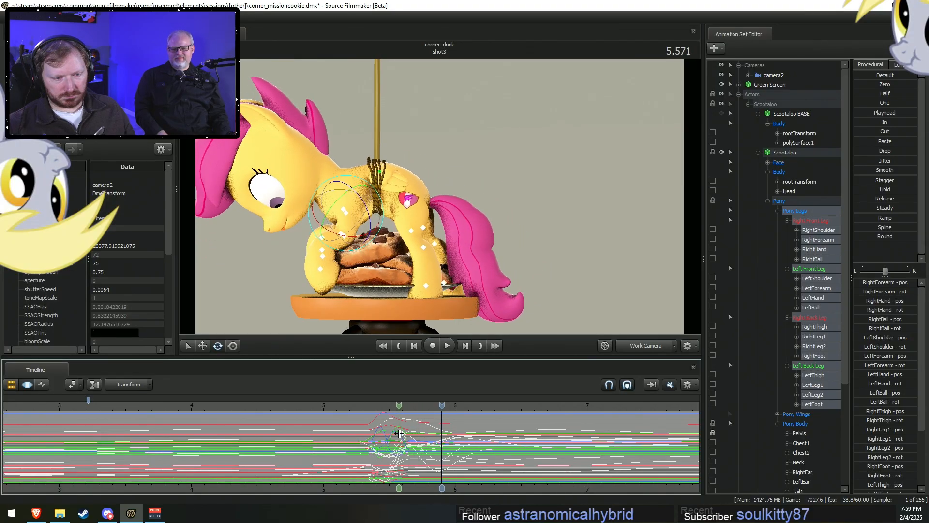
{"action": "left_click_drag", "start_coordinate": [406, 434], "coordinate": [431, 440], "text": "shift"}
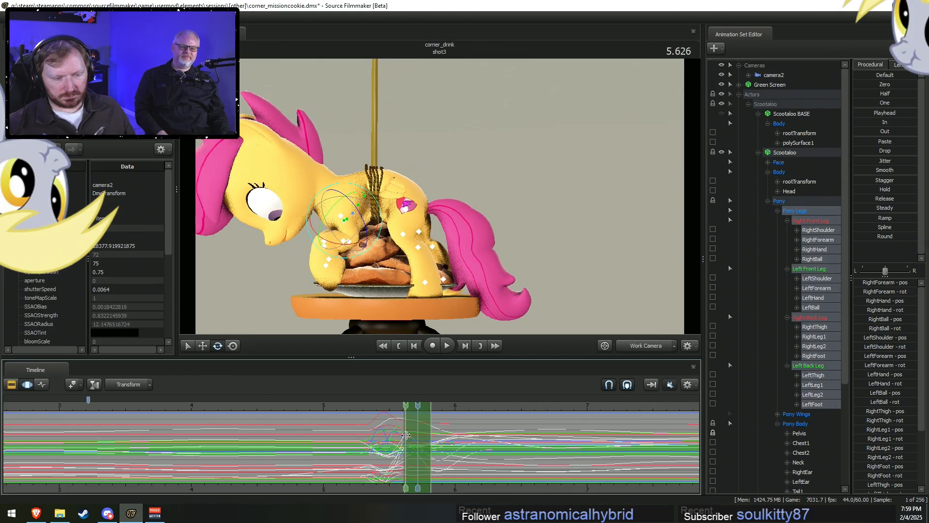
{"action": "left_click", "coordinate": [422, 436], "text": "shift"}
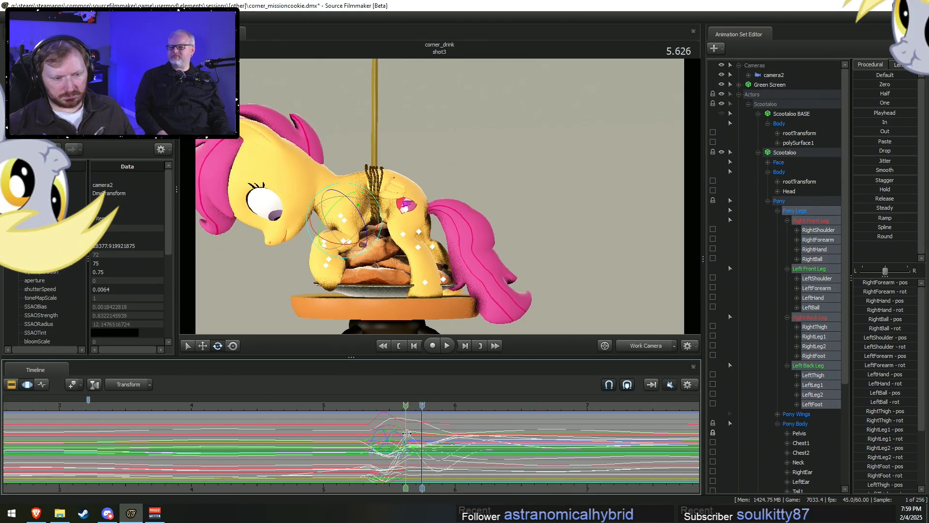
{"action": "left_click_drag", "start_coordinate": [418, 437], "coordinate": [464, 436], "text": "shift"}
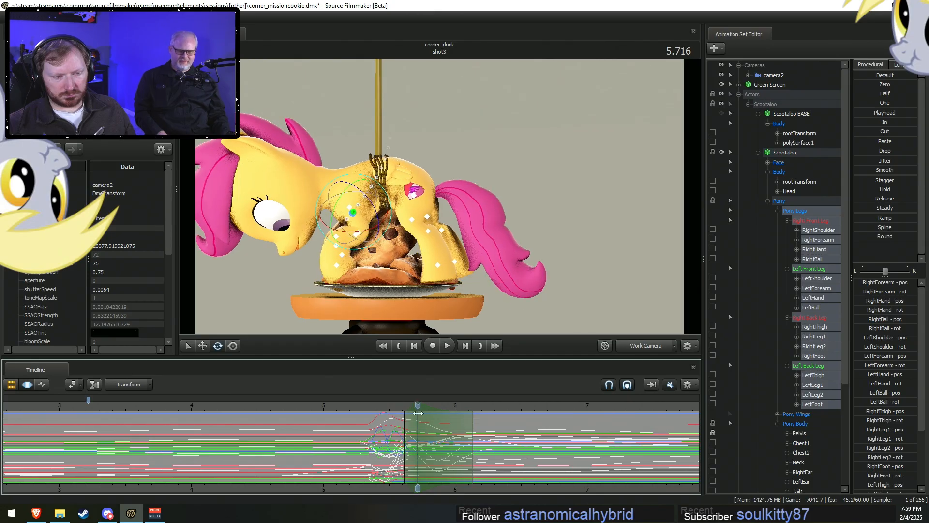
Lock Scootaloo's RightFoot and LeftFoot and blend both toward their In pose over the time selection.
{"action": "left_click", "coordinate": [437, 265]}
{"action": "left_click", "coordinate": [813, 356]}
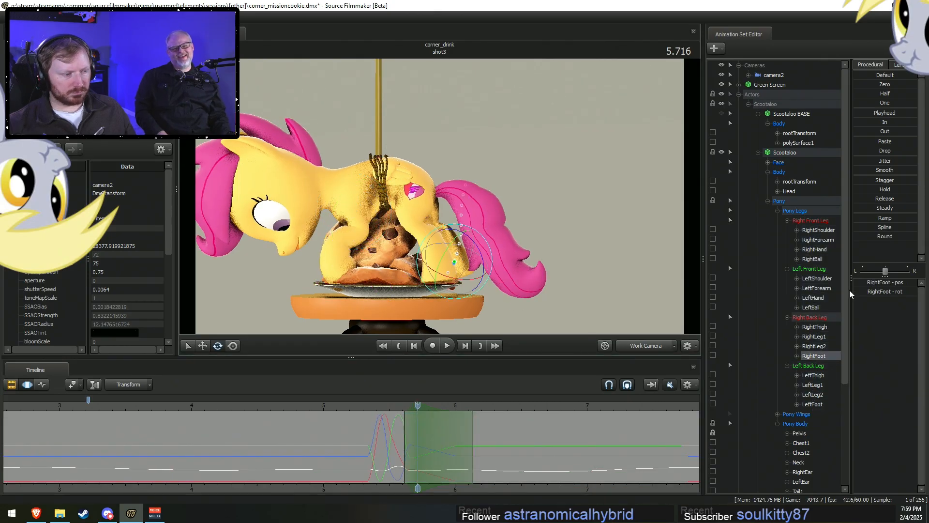
{"action": "left_click", "coordinate": [712, 358]}
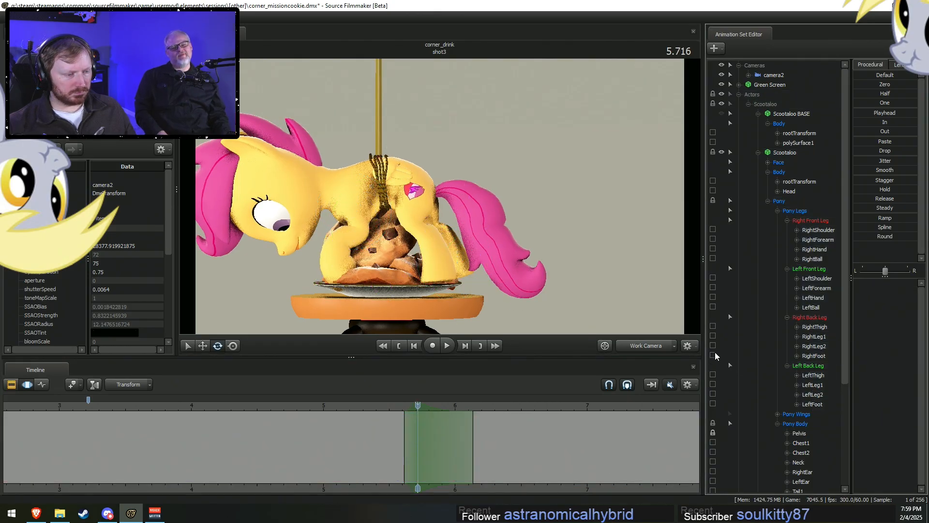
{"action": "left_click", "coordinate": [814, 356]}
{"action": "left_click", "coordinate": [812, 404], "text": "ctrl"}
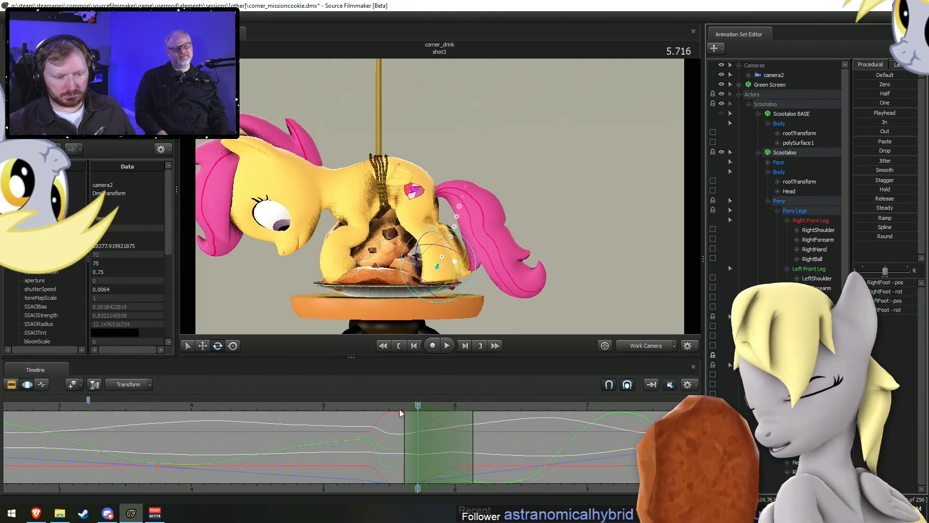
{"action": "left_click_drag", "start_coordinate": [403, 420], "coordinate": [397, 428]}
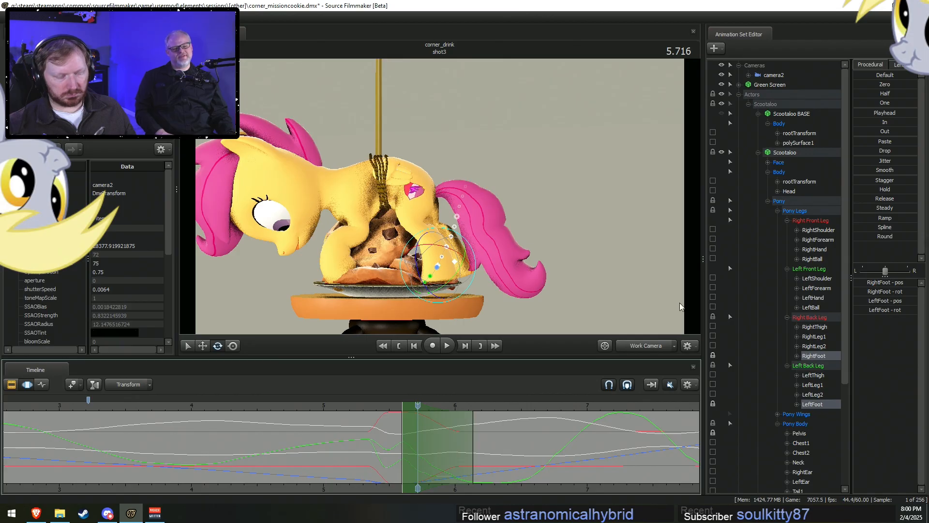
{"action": "left_click", "coordinate": [860, 125]}
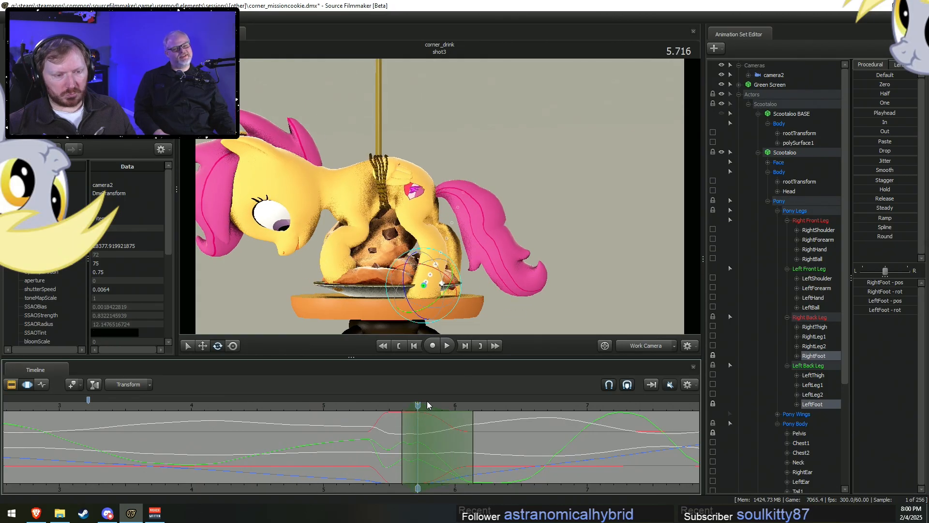
Select Scootaloo's LeftThigh and rotate it at 5.716 s to bring the left back leg toward its locked foot.
{"action": "key", "text": "q"}
{"action": "left_click", "coordinate": [414, 197], "text": "ctrl"}
{"action": "left_click", "coordinate": [414, 196], "text": "ctrl"}
{"action": "left_click", "coordinate": [414, 197], "text": "ctrl"}
{"action": "left_click_drag", "start_coordinate": [601, 311], "coordinate": [559, 334]}
{"action": "key", "text": "w"}
{"action": "key", "text": "e"}
{"action": "left_click", "coordinate": [470, 179]}
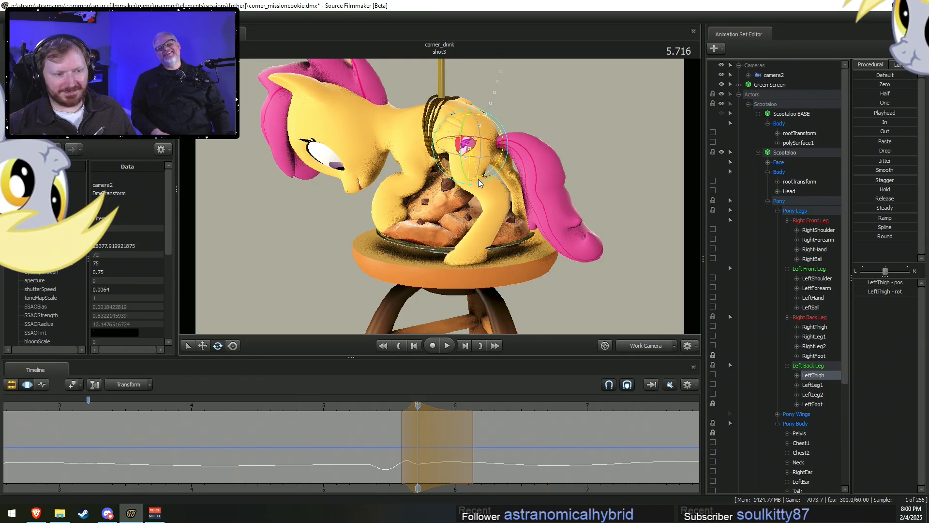
Rotate LeftLeg2 and LeftLeg1 at 5.716 s to reshape the left back leg above its foot.
{"action": "left_click_drag", "start_coordinate": [454, 202], "coordinate": [431, 190]}
{"action": "left_click", "coordinate": [471, 196]}
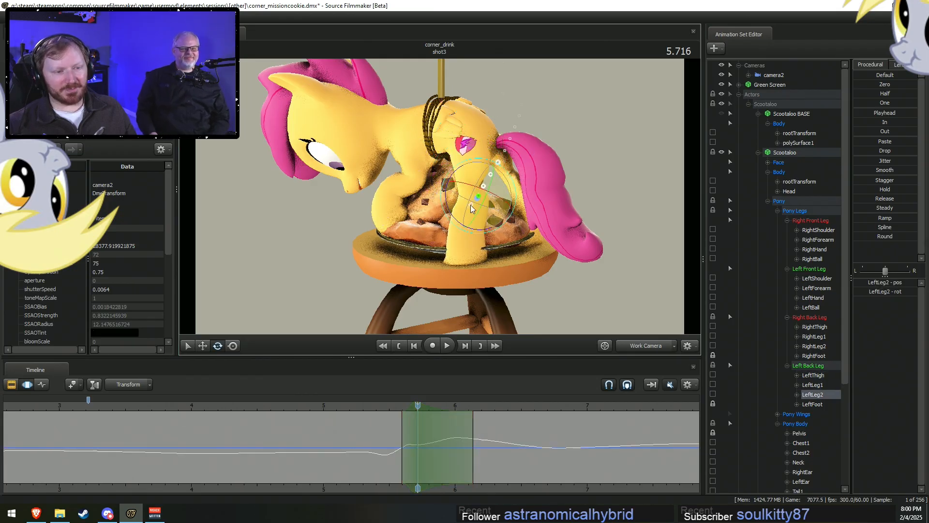
{"action": "left_click_drag", "start_coordinate": [457, 222], "coordinate": [464, 227]}
{"action": "mouse_move", "coordinate": [449, 195]}
{"action": "left_mouse_down"}
{"action": "mouse_move", "coordinate": [459, 196]}
{"action": "mouse_move", "coordinate": [449, 194]}
{"action": "left_mouse_up"}
{"action": "left_click", "coordinate": [442, 172]}
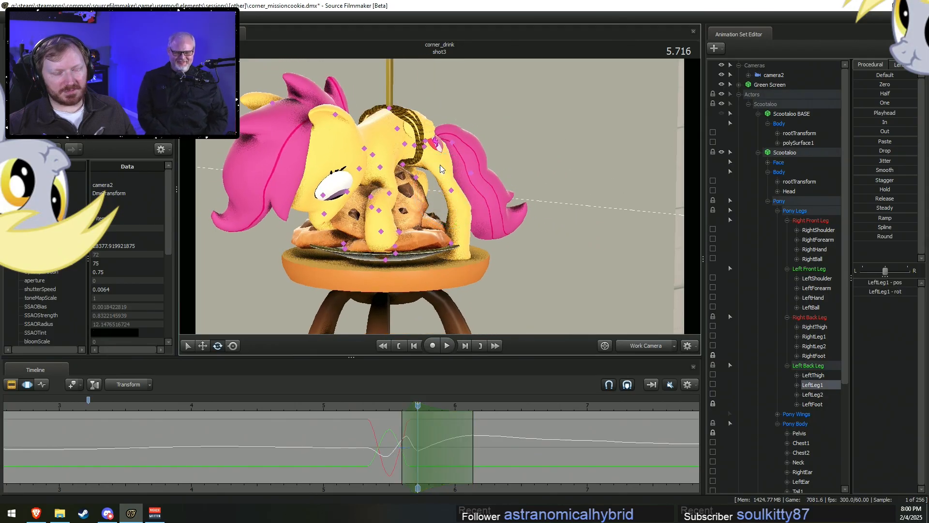
Readjust LeftThigh's rotation at 5.716 s and check the back legs from the other side.
{"action": "left_click", "coordinate": [428, 150]}
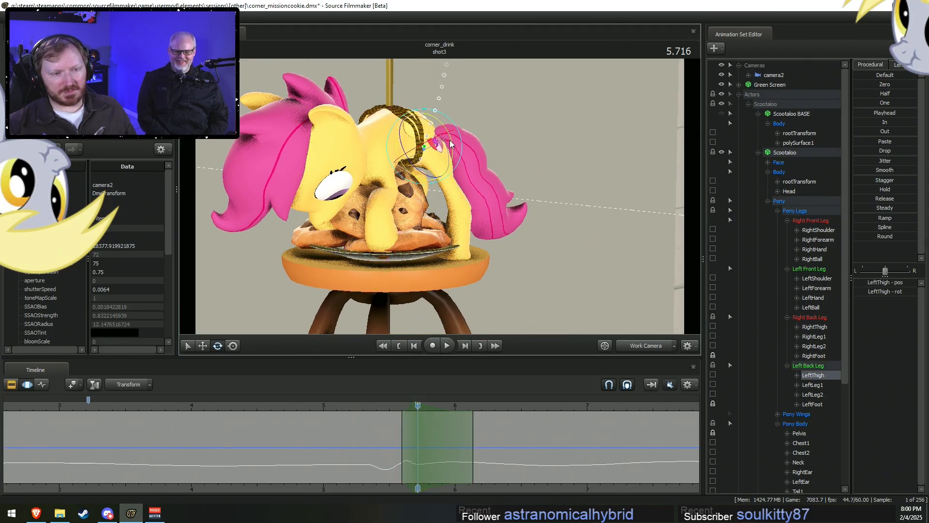
{"action": "left_click_drag", "start_coordinate": [459, 149], "coordinate": [397, 150], "text": "alt"}
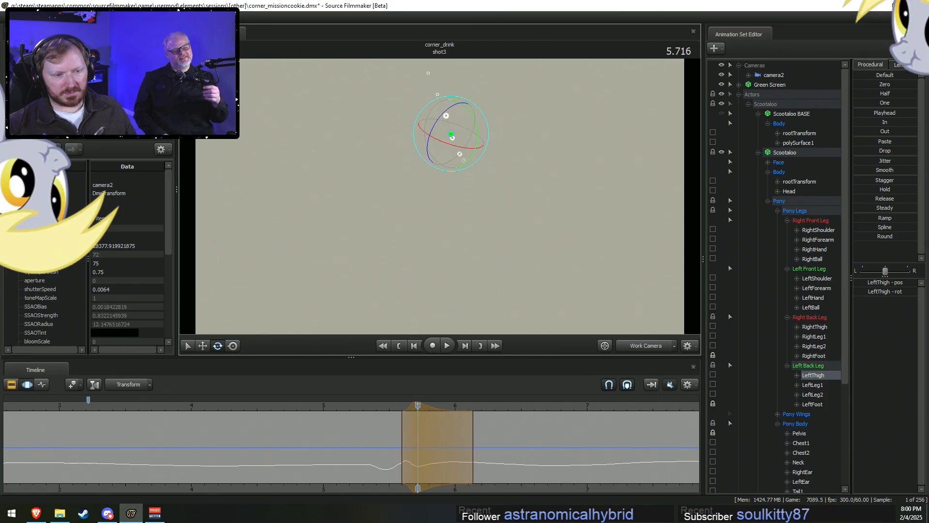
{"action": "left_click_drag", "start_coordinate": [453, 167], "coordinate": [509, 188], "text": "alt"}
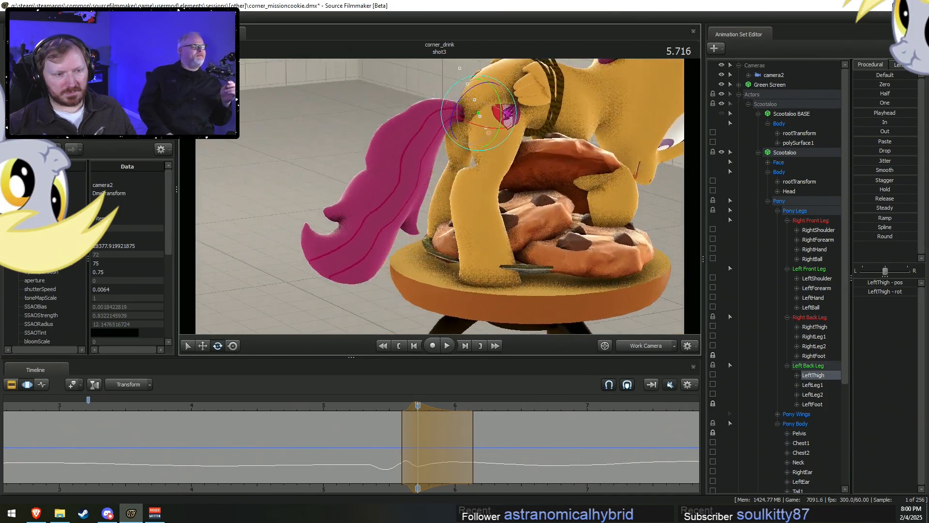
Rotate RightThigh and RightLeg1 at 5.716 s to pose the right back leg over its locked foot.
{"action": "left_click", "coordinate": [492, 157]}
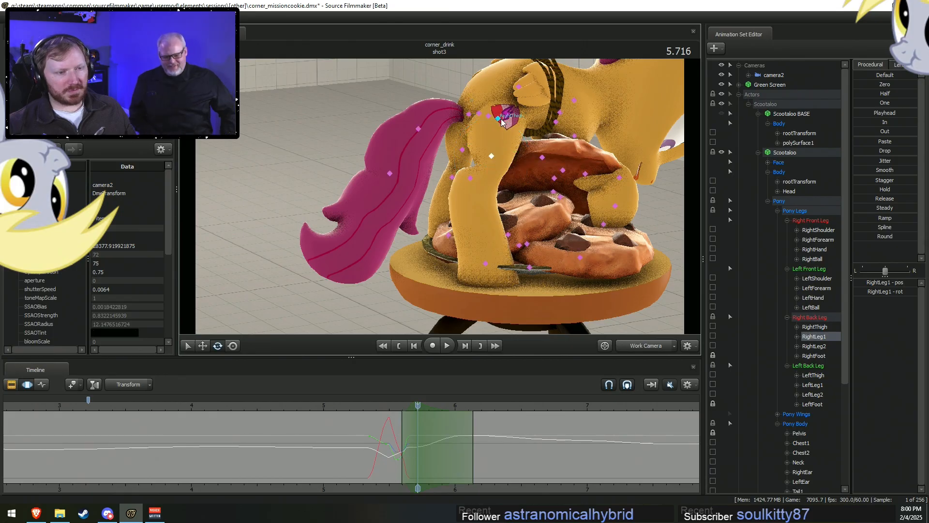
{"action": "left_click", "coordinate": [498, 119], "text": "ctrl"}
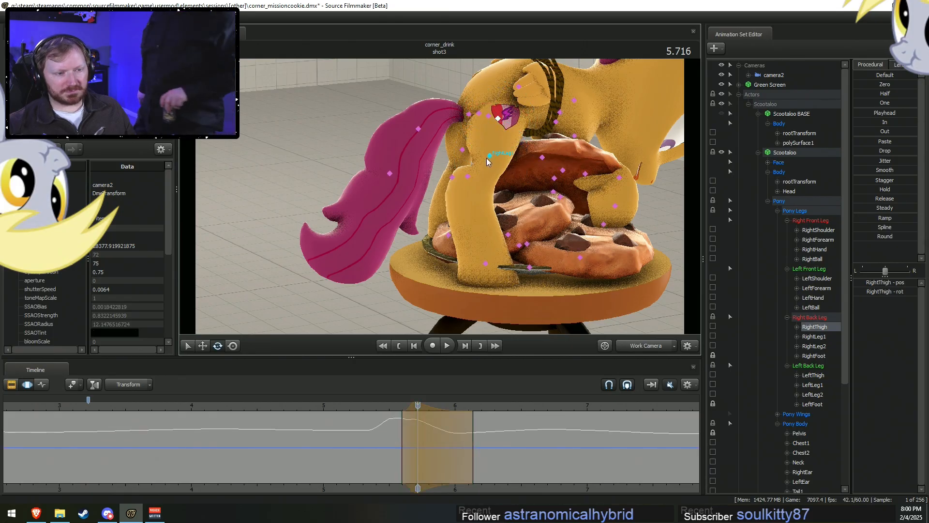
{"action": "left_click", "coordinate": [490, 159], "text": "ctrl"}
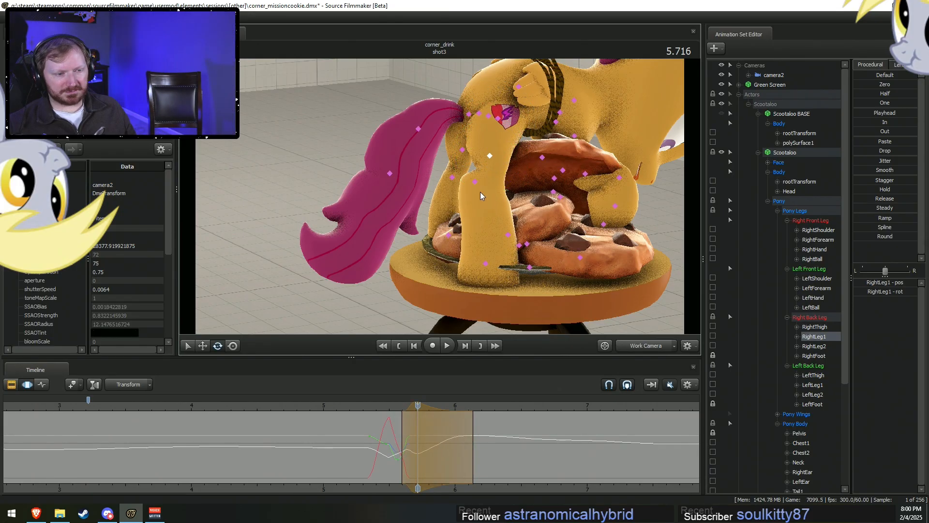
{"action": "left_click", "coordinate": [480, 193], "text": "ctrl"}
Select RightLeg1 and RightLeg2, adjust their rotation around 5.716 s, and play the grab back to check the back legs.
{"action": "left_click_drag", "start_coordinate": [496, 213], "coordinate": [469, 140]}
{"action": "left_click", "coordinate": [469, 166], "text": "ctrl"}
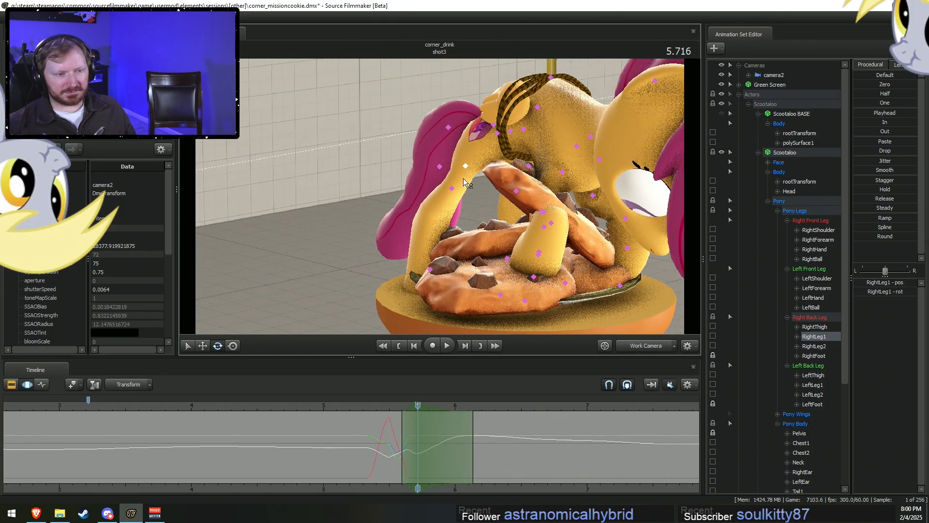
{"action": "left_click", "coordinate": [452, 188], "text": "ctrl"}
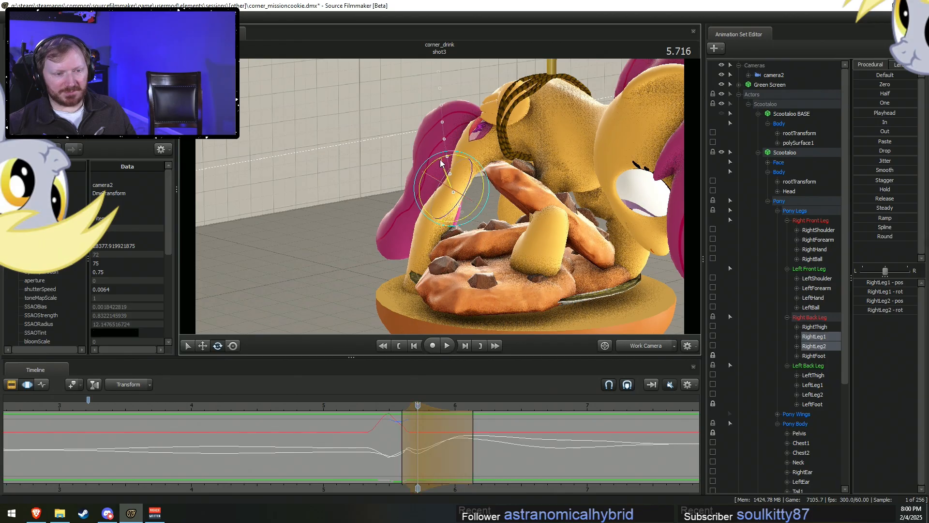
{"action": "left_click_drag", "start_coordinate": [437, 162], "coordinate": [441, 200]}
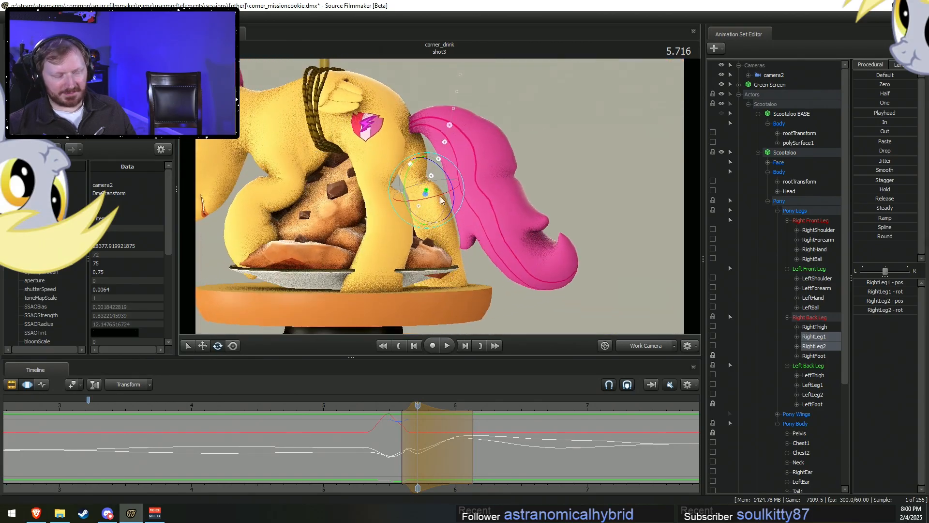
{"action": "left_click", "coordinate": [341, 409]}
{"action": "key", "text": "space"}
{"action": "key", "text": "space"}
{"action": "left_click_drag", "start_coordinate": [375, 427], "coordinate": [418, 443]}
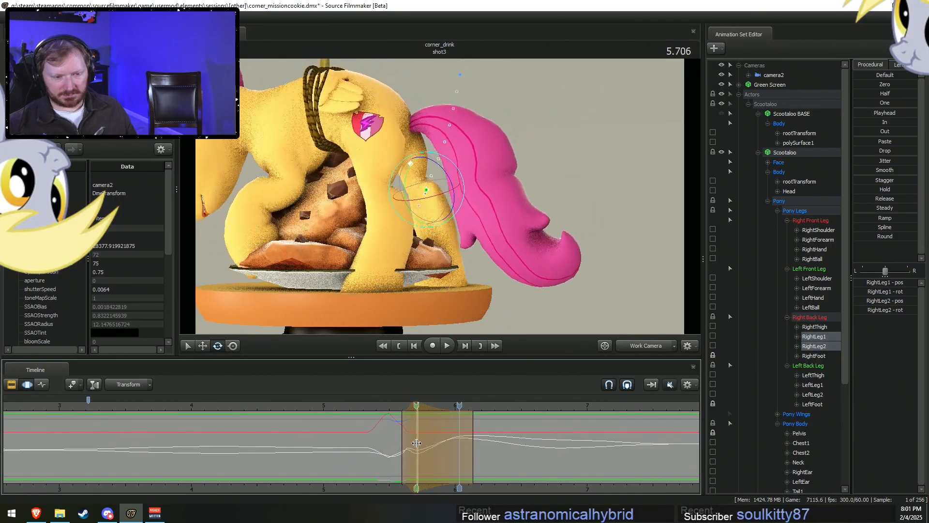
Select LeftFoot and RightFoot, mark a short time range with falloff around 5.65 s, and apply the In preset.
{"action": "left_click", "coordinate": [411, 442]}
{"action": "left_click", "coordinate": [398, 272], "text": "ctrl"}
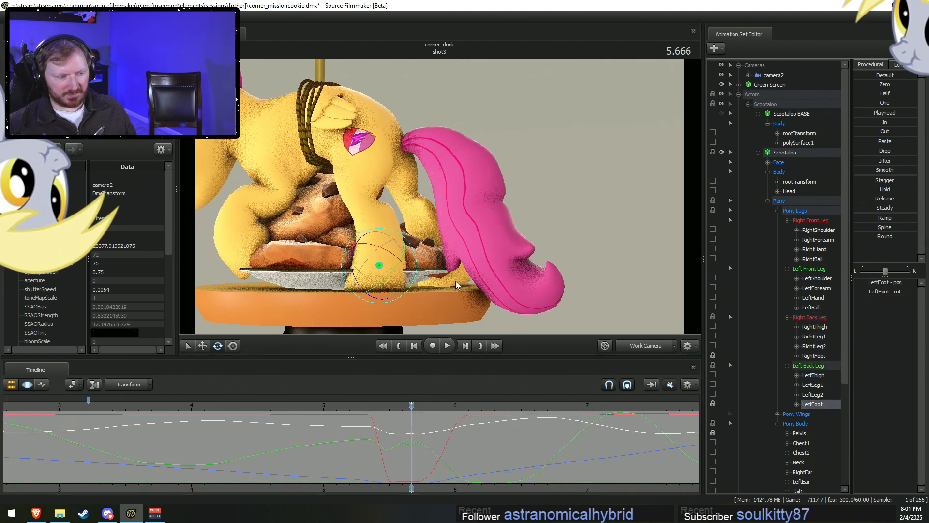
{"action": "left_click", "coordinate": [823, 356], "text": "ctrl"}
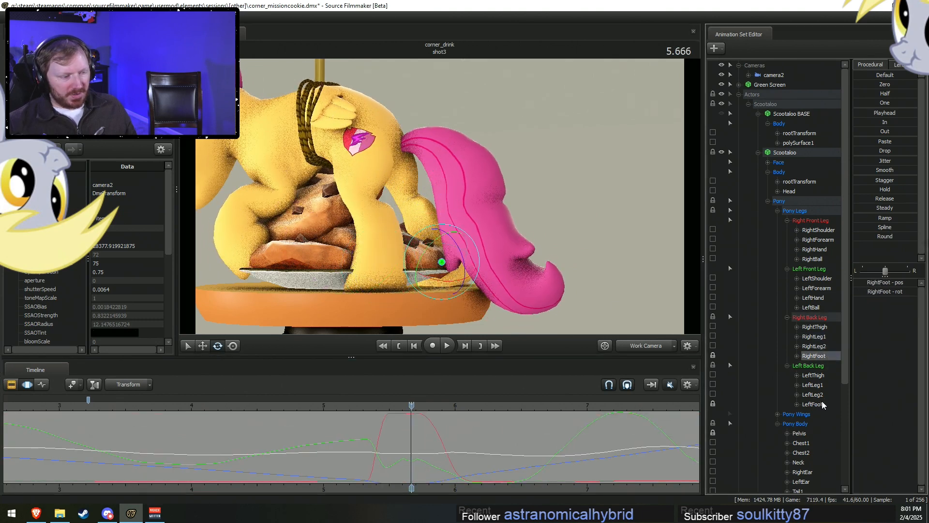
{"action": "left_click_drag", "start_coordinate": [403, 459], "coordinate": [418, 458], "text": "shift"}
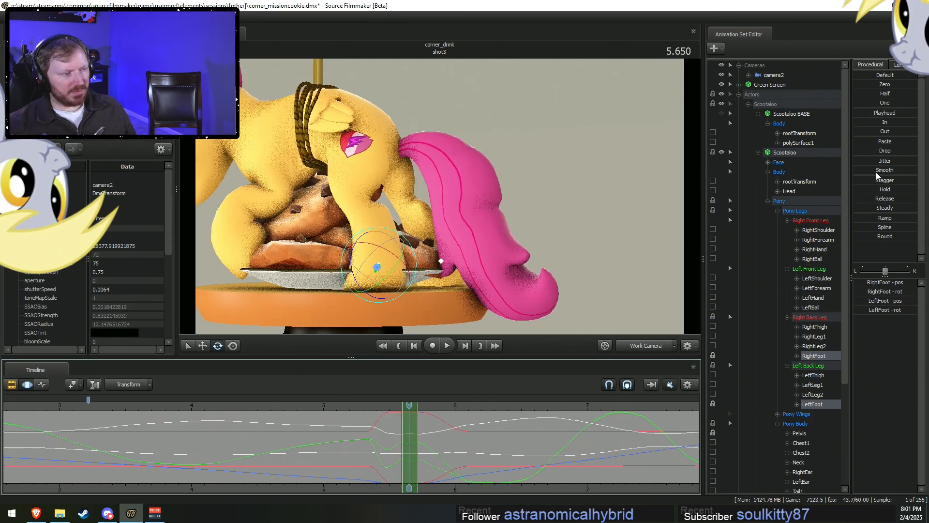
{"action": "scroll", "coordinate": [521, 401], "scroll_direction": "up", "scroll_amount": 4, "text": "shift"}
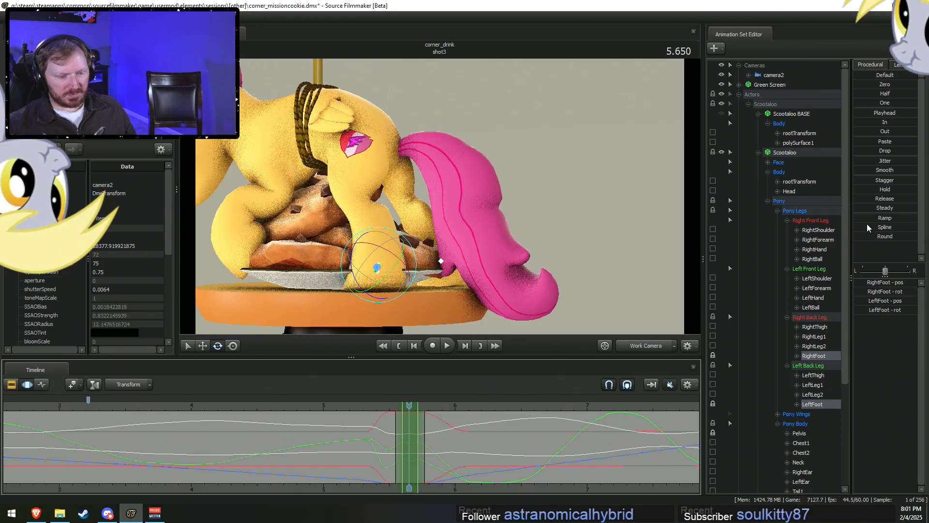
{"action": "left_click", "coordinate": [861, 123]}
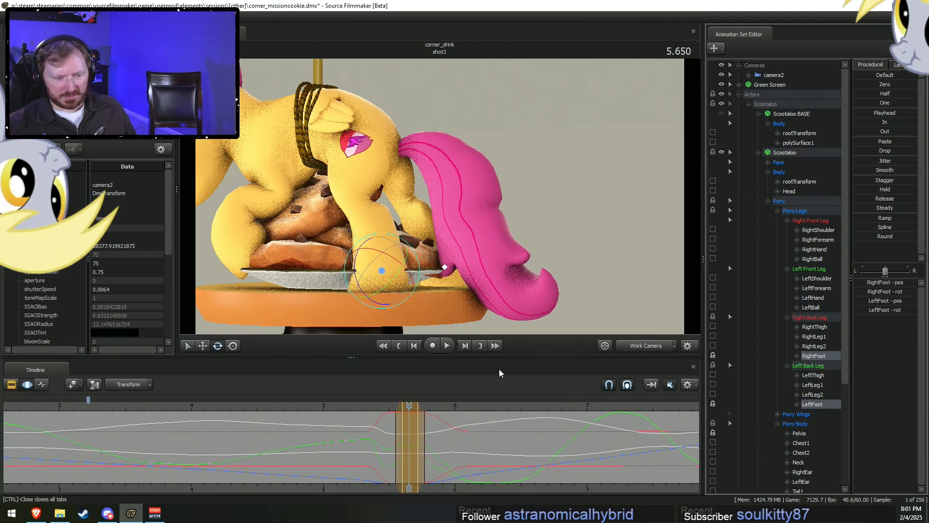
Extend the feet's preset time range to about 5.49–5.73 s with falloff, and review the planted feet up to 5.816 s.
{"action": "mouse_move", "coordinate": [401, 430]}
{"action": "left_mouse_down"}
{"action": "mouse_move", "coordinate": [436, 432]}
{"action": "mouse_move", "coordinate": [390, 432]}
{"action": "mouse_move", "coordinate": [425, 430]}
{"action": "mouse_move", "coordinate": [439, 441]}
{"action": "mouse_move", "coordinate": [390, 440]}
{"action": "left_mouse_up"}
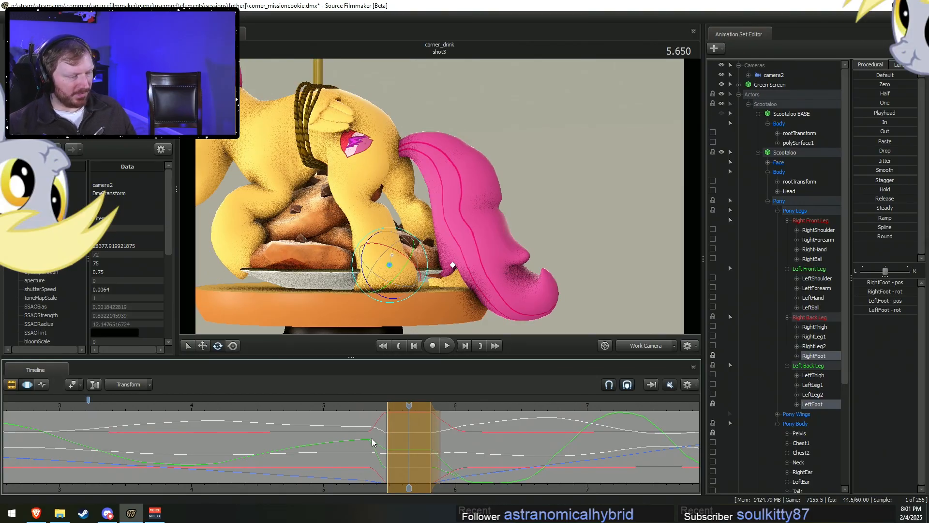
{"action": "left_click_drag", "start_coordinate": [370, 458], "coordinate": [410, 452]}
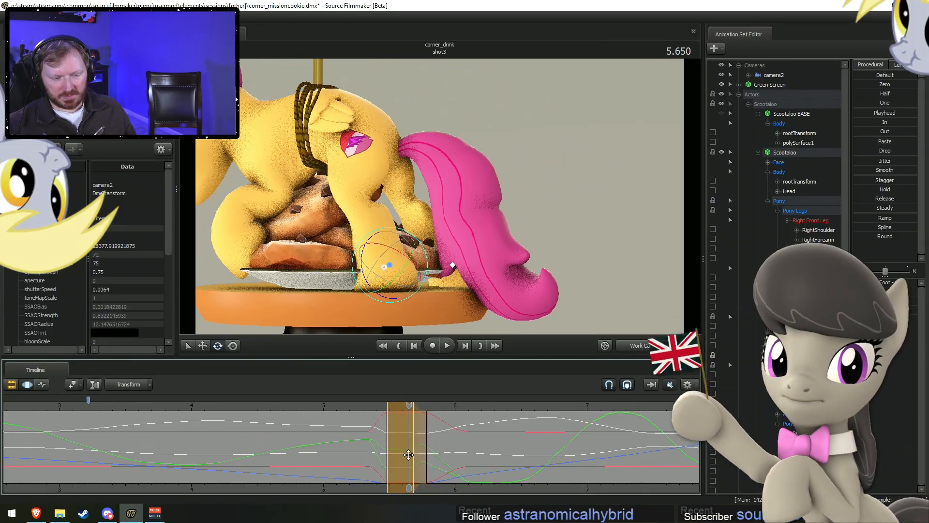
{"action": "left_click", "coordinate": [429, 454]}
{"action": "left_click_drag", "start_coordinate": [430, 454], "coordinate": [409, 446]}
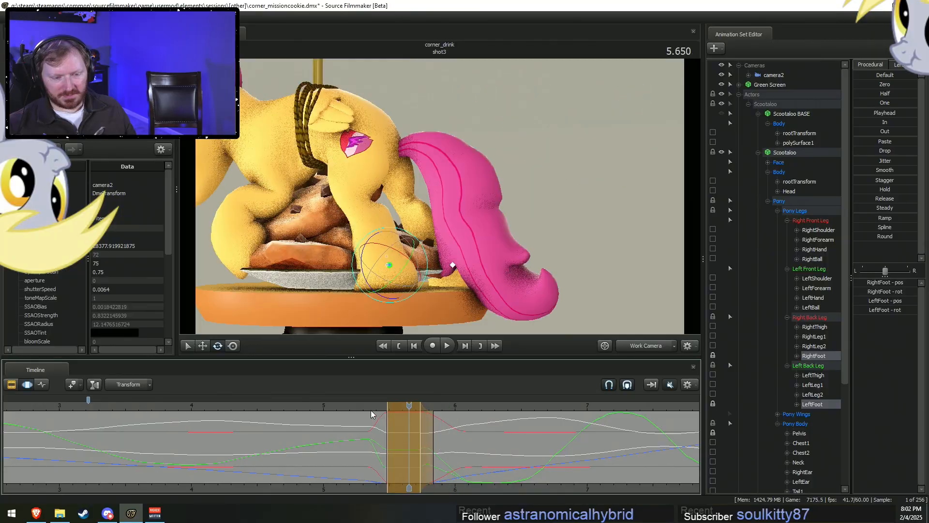
{"action": "key", "text": "space"}
{"action": "left_click_drag", "start_coordinate": [380, 416], "coordinate": [432, 439]}
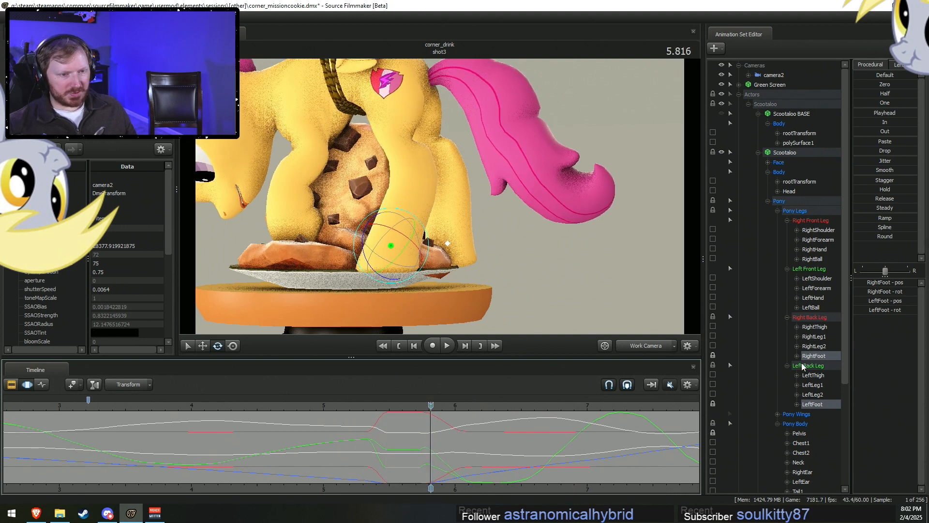
Unlock LeftFoot and RightFoot and try partly applying the Round preset to their lift-off from about 5.76 s onward.
{"action": "left_click_drag", "start_coordinate": [431, 432], "coordinate": [431, 432]}
{"action": "left_click", "coordinate": [713, 404]}
{"action": "left_click", "coordinate": [713, 355]}
{"action": "left_click_drag", "start_coordinate": [423, 448], "coordinate": [457, 450]}
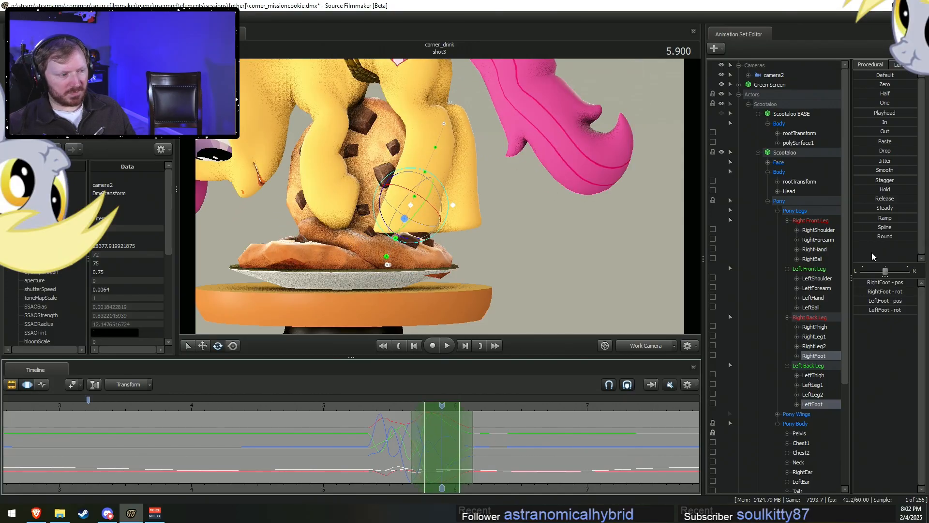
{"action": "left_click_drag", "start_coordinate": [885, 236], "coordinate": [896, 236]}
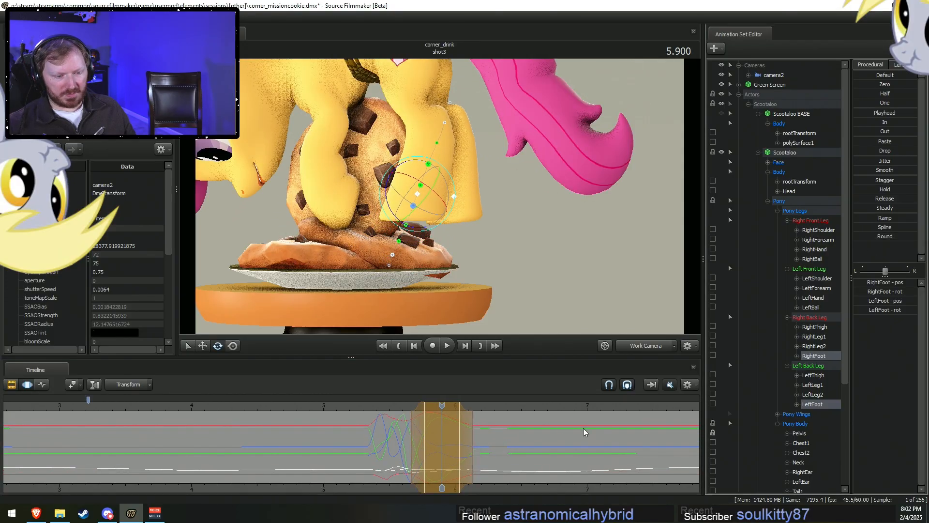
{"action": "left_click_drag", "start_coordinate": [466, 436], "coordinate": [472, 437]}
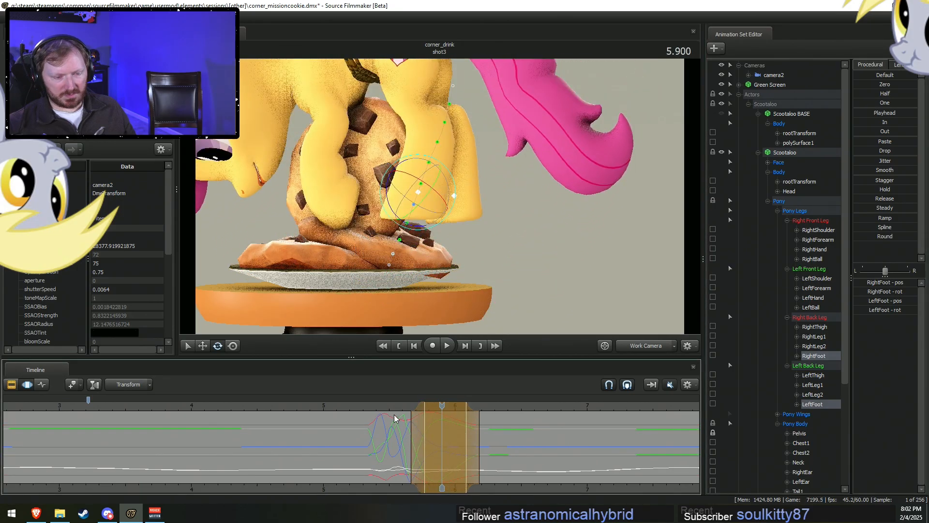
Play back the cookie grab from about 5.3 s in both the Work Camera and camera2 views.
{"action": "left_click_drag", "start_coordinate": [384, 405], "coordinate": [358, 404]}
{"action": "key", "text": "space"}
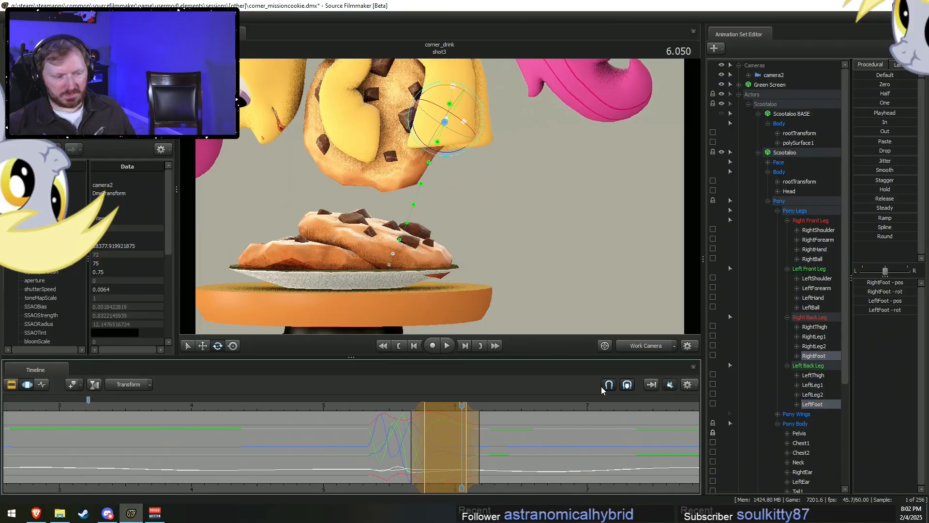
{"action": "left_click", "coordinate": [650, 346]}
{"action": "left_click", "coordinate": [646, 364]}
{"action": "key", "text": "space"}
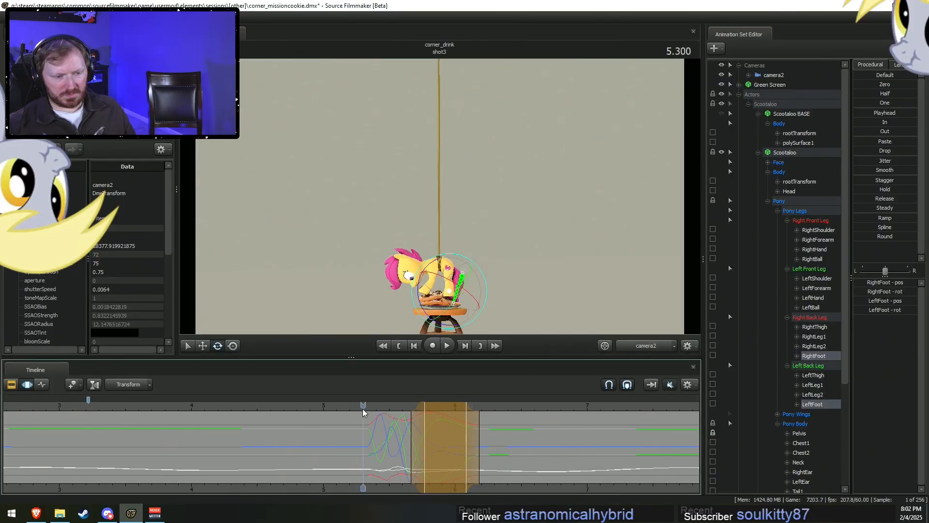
{"action": "key", "text": "space"}
Undo the feet's rounding and try the Out preset over about 5.73–6.18 s in the Work Camera view.
{"action": "left_click", "coordinate": [647, 347]}
{"action": "left_click", "coordinate": [646, 356]}
{"action": "scroll", "coordinate": [465, 436], "scroll_direction": "up", "scroll_amount": 3}
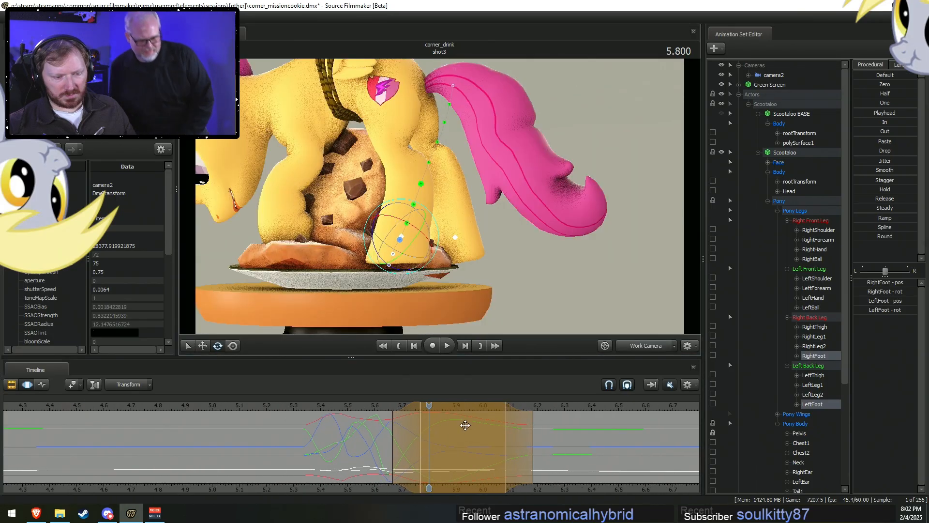
{"action": "left_click_drag", "start_coordinate": [463, 404], "coordinate": [440, 404]}
{"action": "key", "text": "ctrl+v"}
{"action": "left_click_drag", "start_coordinate": [370, 441], "coordinate": [533, 453]}
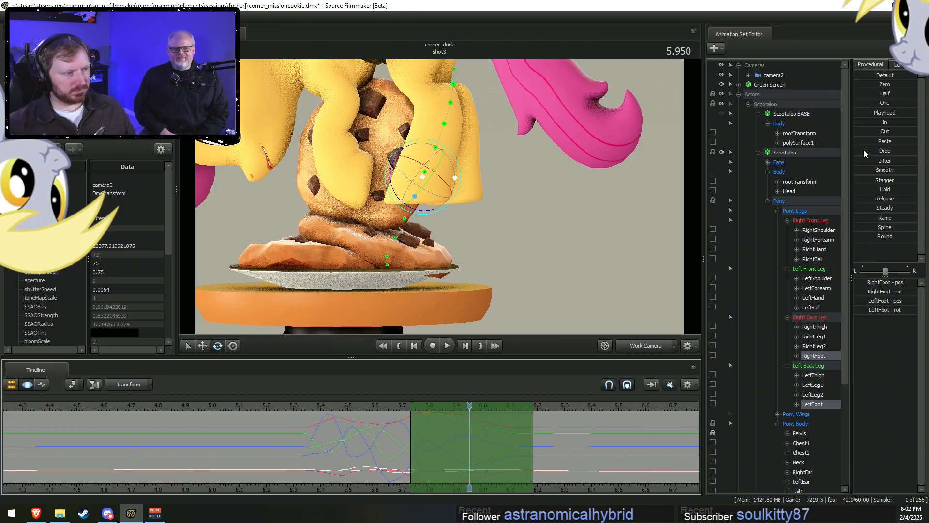
{"action": "left_click", "coordinate": [859, 133]}
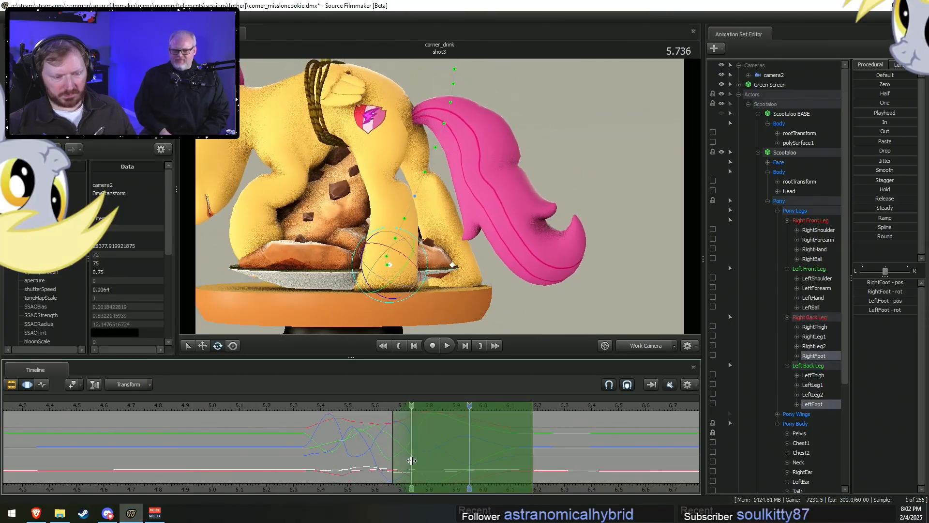
Lock LeftFoot and RightFoot again and set a time selection of about 5.72–5.93 s centred on 5.783 s.
{"action": "left_click", "coordinate": [419, 461]}
{"action": "left_click", "coordinate": [713, 402]}
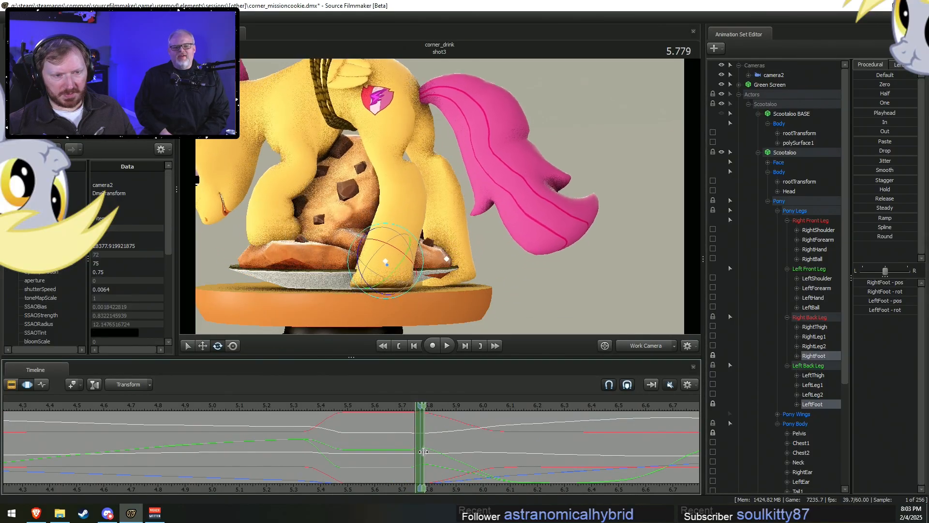
{"action": "left_click", "coordinate": [422, 451]}
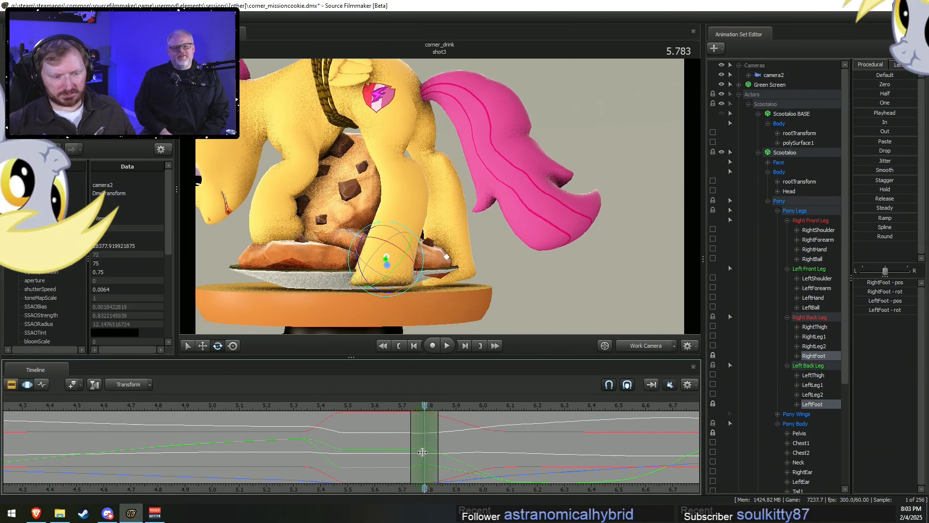
{"action": "left_click_drag", "start_coordinate": [414, 450], "coordinate": [472, 451]}
Select LeftThigh and rotate it at 5.783 s to reposition the left back leg over its locked foot.
{"action": "left_click_drag", "start_coordinate": [419, 171], "coordinate": [403, 158]}
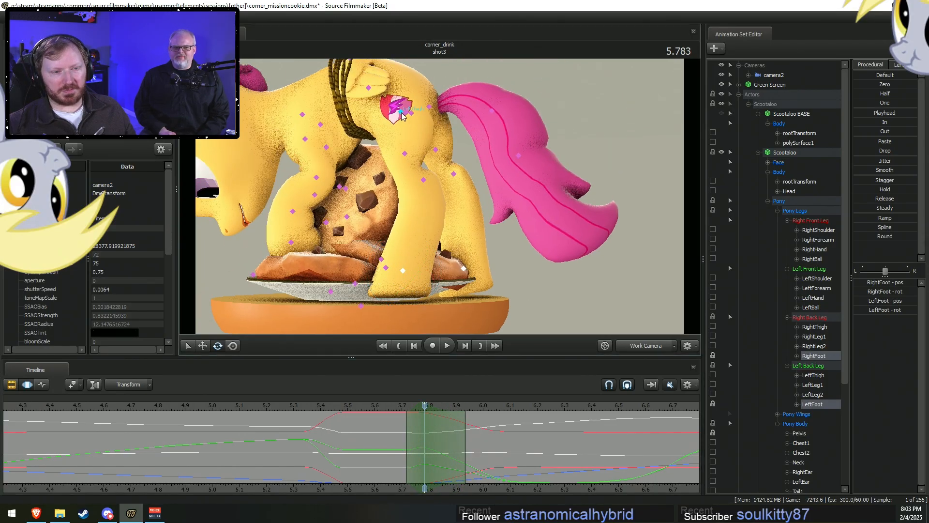
{"action": "left_click", "coordinate": [407, 112]}
{"action": "left_click_drag", "start_coordinate": [435, 129], "coordinate": [435, 140]}
Rotate RightThigh and RightLeg2 at 5.783 s to reshape the right back leg above its locked foot.
{"action": "left_click", "coordinate": [428, 106]}
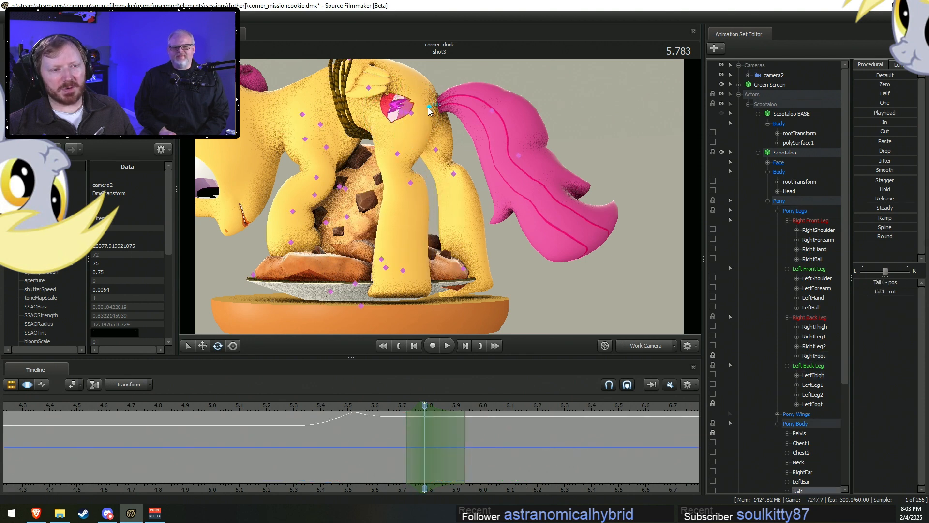
{"action": "left_click", "coordinate": [412, 116], "text": "ctrl"}
{"action": "left_click_drag", "start_coordinate": [464, 154], "coordinate": [472, 152], "text": "alt"}
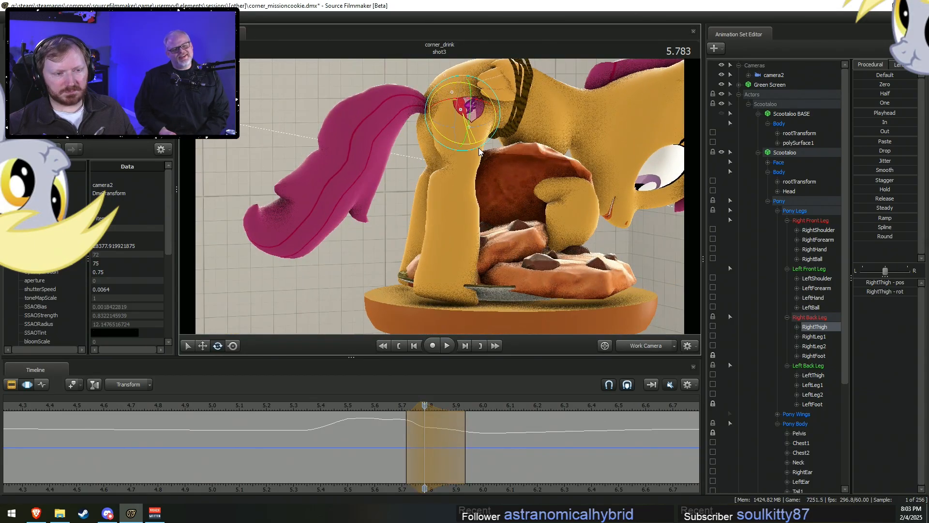
{"action": "left_click", "coordinate": [451, 183], "text": "ctrl"}
{"action": "left_click_drag", "start_coordinate": [466, 210], "coordinate": [484, 234]}
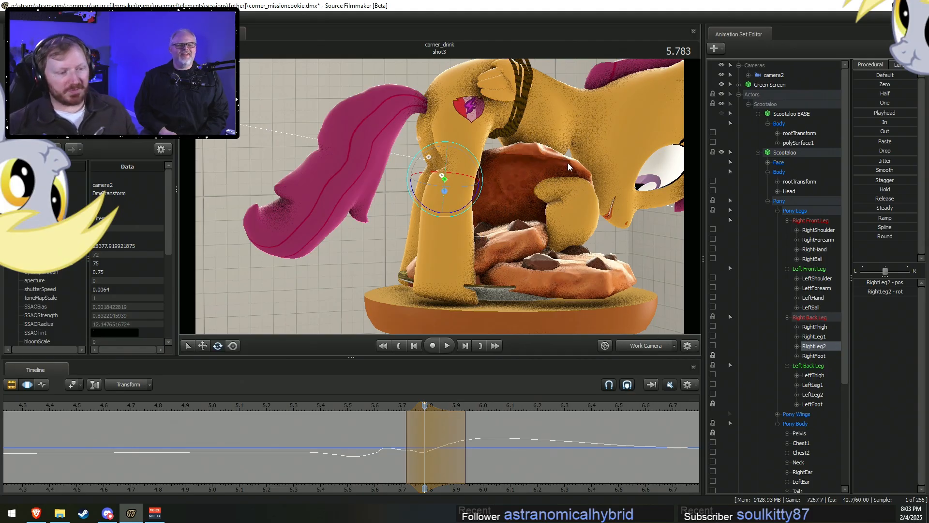
Replay the grab and lift-off several times through camera2 to check the back-leg motion.
{"action": "left_click", "coordinate": [646, 346]}
{"action": "left_click_drag", "start_coordinate": [383, 419], "coordinate": [362, 414]}
{"action": "key", "text": "space"}
{"action": "key", "text": "space"}
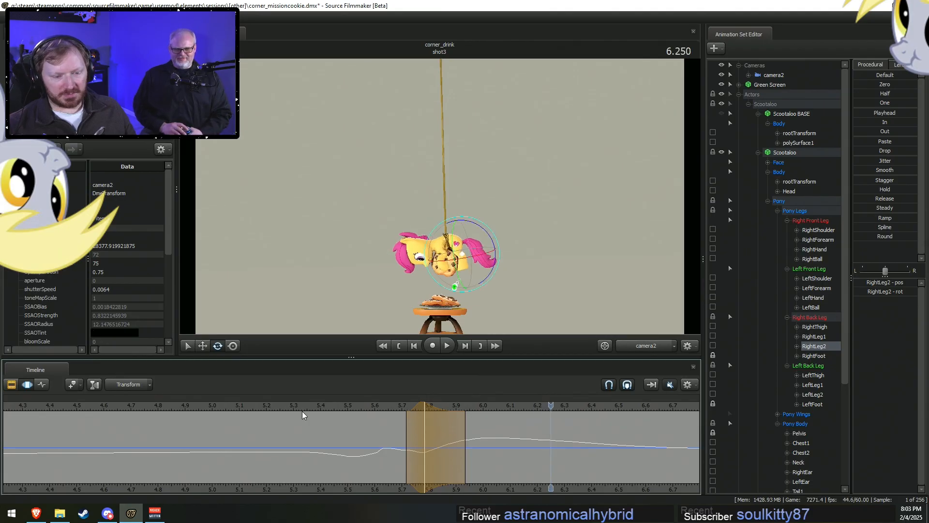
{"action": "key", "text": "space"}
{"action": "left_click", "coordinate": [317, 407]}
{"action": "left_click", "coordinate": [289, 408]}
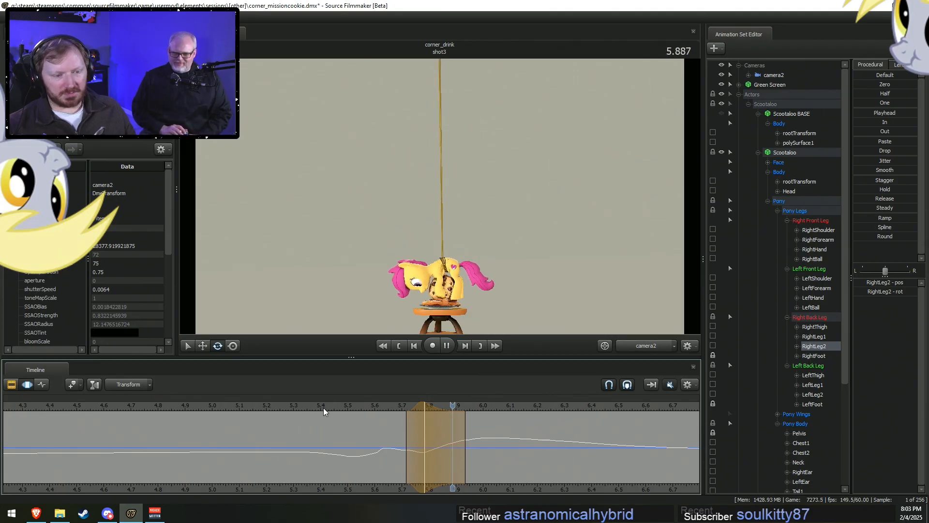
{"action": "key", "text": "space"}
Return to the Work Camera and set a time selection with falloff from about 5.62 to 6.02 s around 5.783 s.
{"action": "left_click", "coordinate": [651, 347]}
{"action": "left_click_drag", "start_coordinate": [377, 430], "coordinate": [410, 431]}
{"action": "left_click", "coordinate": [420, 432], "text": "shift"}
{"action": "left_click_drag", "start_coordinate": [571, 271], "coordinate": [423, 226], "text": "alt"}
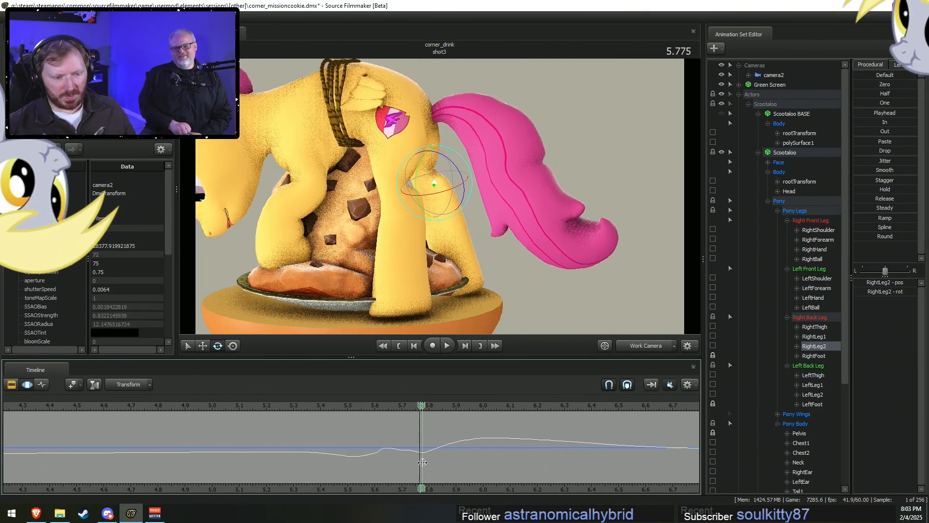
{"action": "left_click", "coordinate": [423, 463]}
{"action": "left_click_drag", "start_coordinate": [453, 460], "coordinate": [471, 460]}
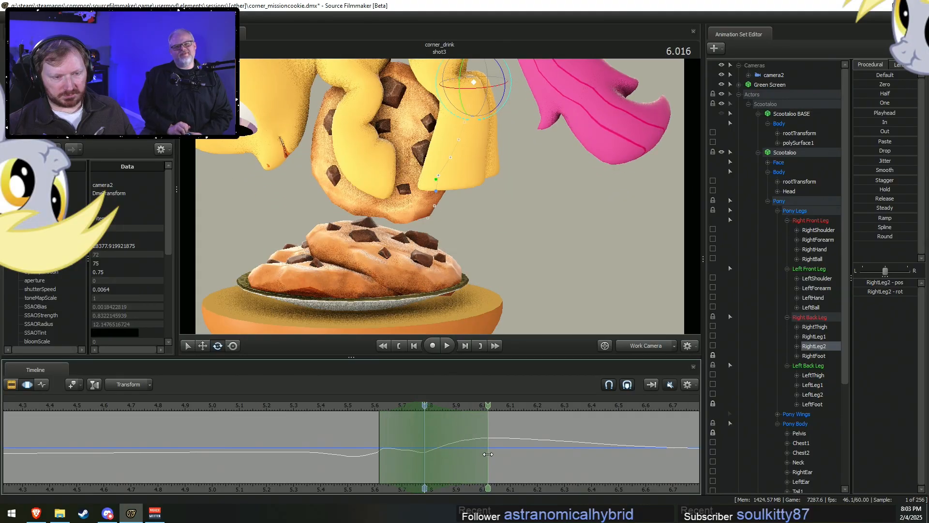
Select LeftThigh and RightThigh, move them slightly downward at 5.783 s, and scrub to 5.9 s to check the lift-off.
{"action": "left_click_drag", "start_coordinate": [461, 242], "coordinate": [431, 188]}
{"action": "left_click", "coordinate": [428, 173]}
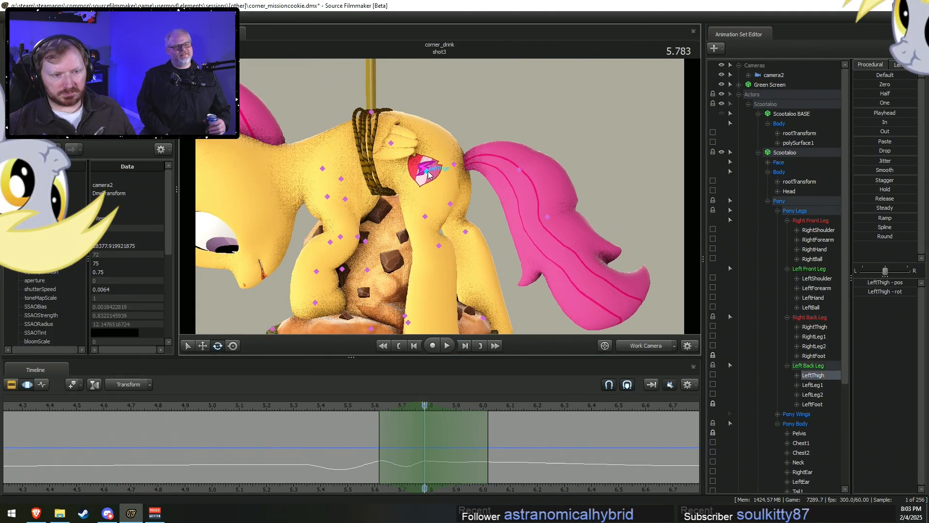
{"action": "left_click", "coordinate": [438, 170], "text": "ctrl"}
{"action": "left_click_drag", "start_coordinate": [474, 185], "coordinate": [440, 196]}
{"action": "left_click_drag", "start_coordinate": [452, 91], "coordinate": [451, 103]}
{"action": "left_click_drag", "start_coordinate": [362, 443], "coordinate": [455, 421]}
{"action": "key", "text": "F2"}
{"action": "key", "text": "F4"}
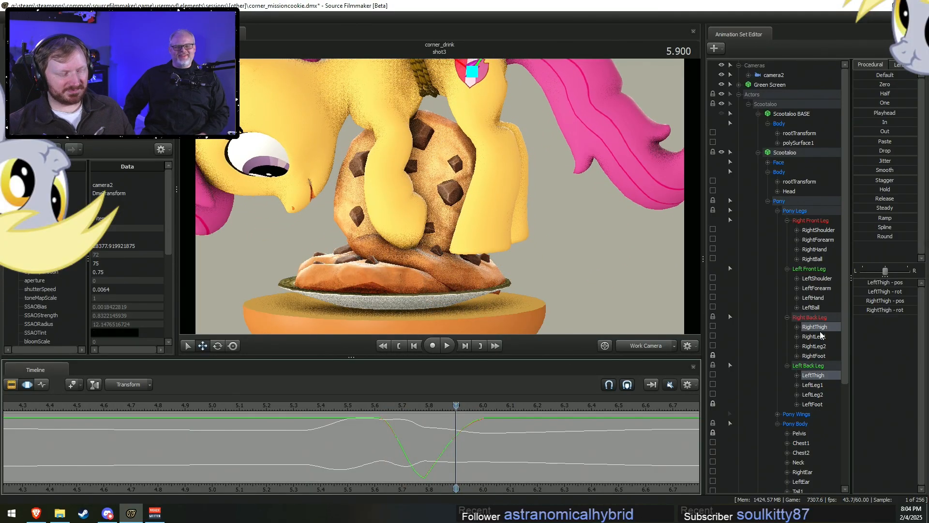
Select every control of both back legs and set a time selection with falloff from about 5.75 to 6.23 s around 5.933 s.
{"action": "left_click_drag", "start_coordinate": [816, 322], "coordinate": [813, 404]}
{"action": "left_click_drag", "start_coordinate": [424, 463], "coordinate": [467, 463]}
{"action": "scroll", "coordinate": [468, 463], "scroll_direction": "up", "scroll_amount": 8, "text": "shift"}
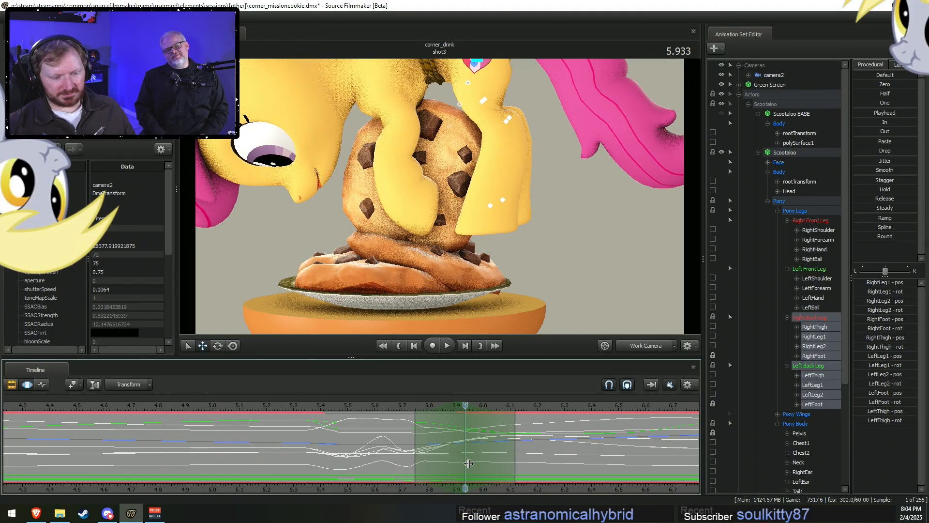
{"action": "left_click_drag", "start_coordinate": [440, 200], "coordinate": [470, 83]}
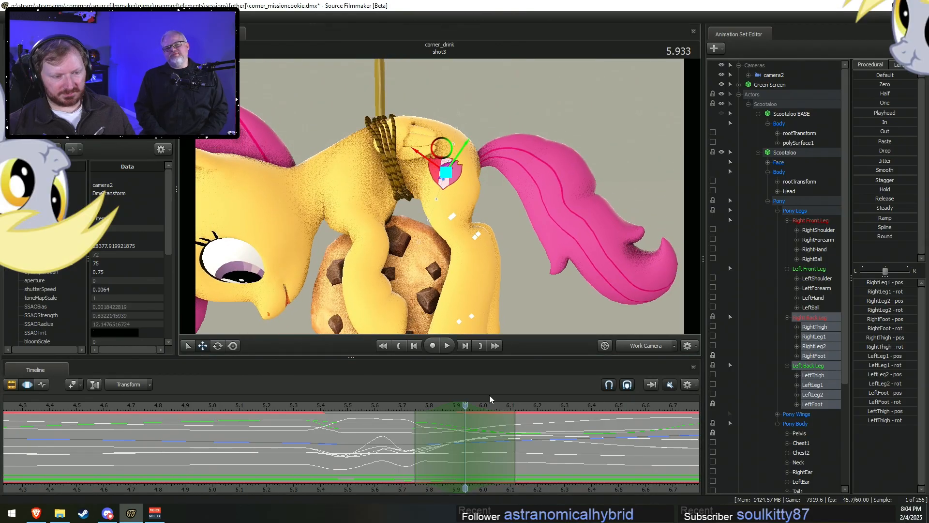
{"action": "left_click_drag", "start_coordinate": [524, 455], "coordinate": [556, 454]}
{"action": "left_click_drag", "start_coordinate": [409, 230], "coordinate": [407, 199]}
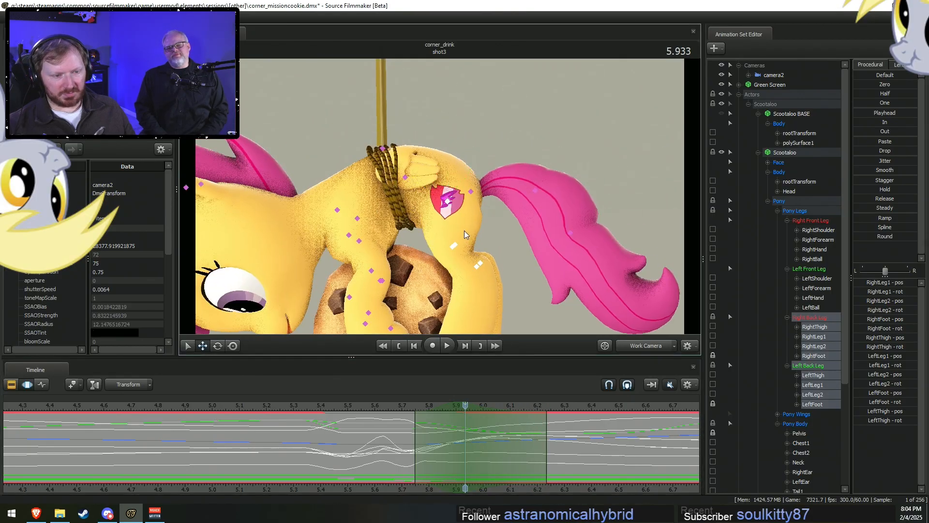
Select RightLeg1 and LeftLeg1, extend the falloff to about 6.65 s, and try rotating both controls at 5.933 s.
{"action": "left_click_drag", "start_coordinate": [465, 230], "coordinate": [443, 257], "text": "ctrl"}
{"action": "key", "text": "e"}
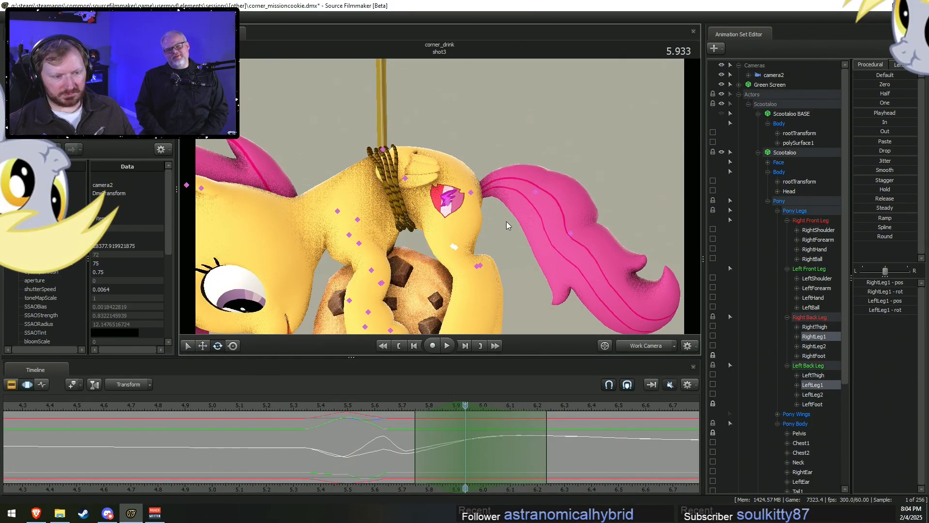
{"action": "left_click_drag", "start_coordinate": [495, 260], "coordinate": [499, 250]}
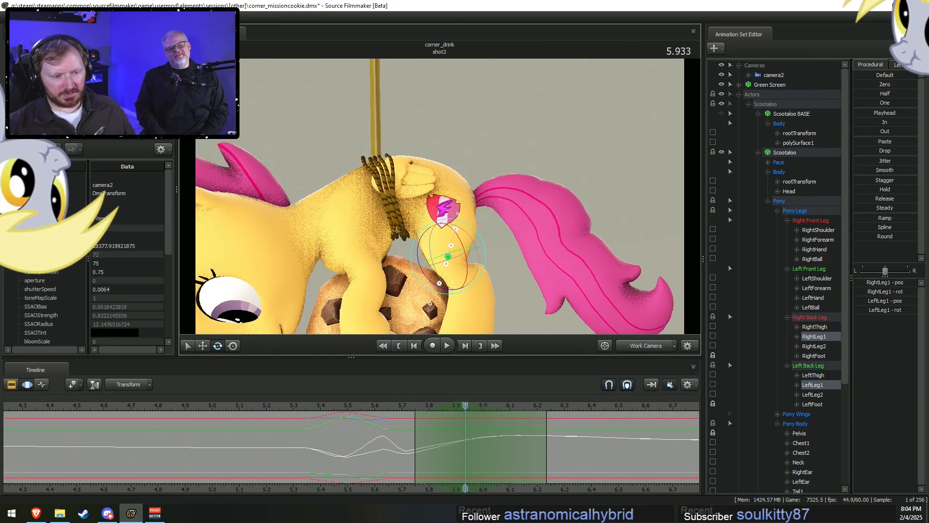
{"action": "left_click_drag", "start_coordinate": [570, 139], "coordinate": [562, 213]}
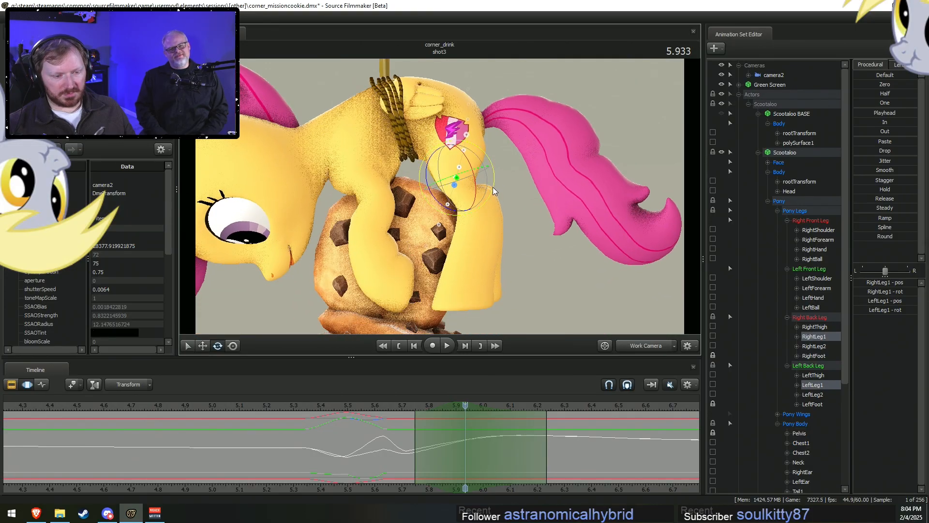
{"action": "left_click_drag", "start_coordinate": [546, 425], "coordinate": [659, 434]}
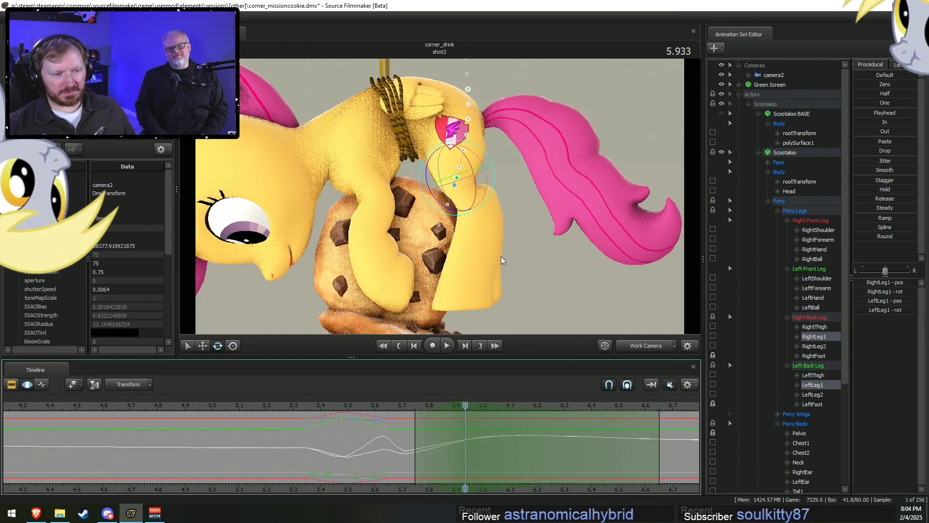
{"action": "left_click_drag", "start_coordinate": [495, 190], "coordinate": [504, 171]}
{"action": "key", "text": "ctrl+z"}
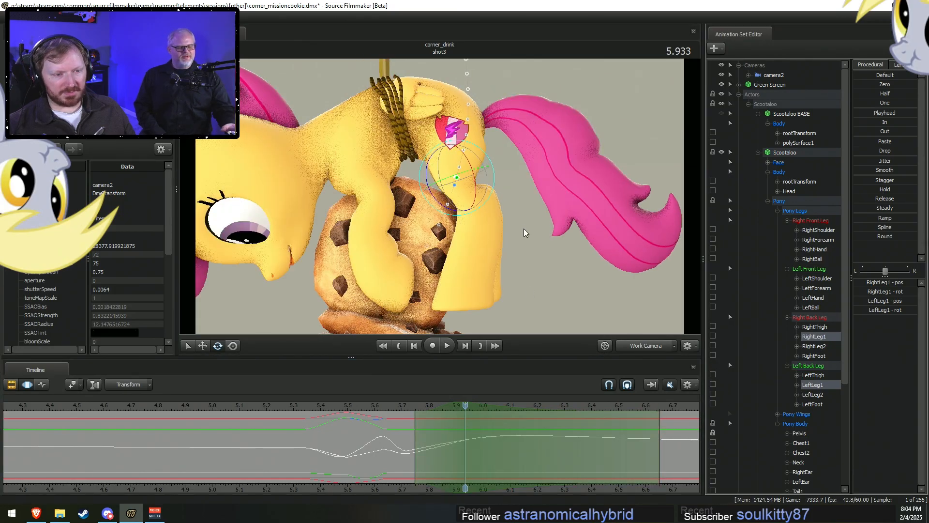
Rotate RightLeg2 and LeftLeg2 together at 5.933 s and check the lift-off through camera2 and the Work Camera.
{"action": "left_click_drag", "start_coordinate": [494, 186], "coordinate": [521, 209]}
{"action": "left_click", "coordinate": [478, 184], "text": "ctrl"}
{"action": "left_click", "coordinate": [376, 408]}
{"action": "key", "text": "space"}
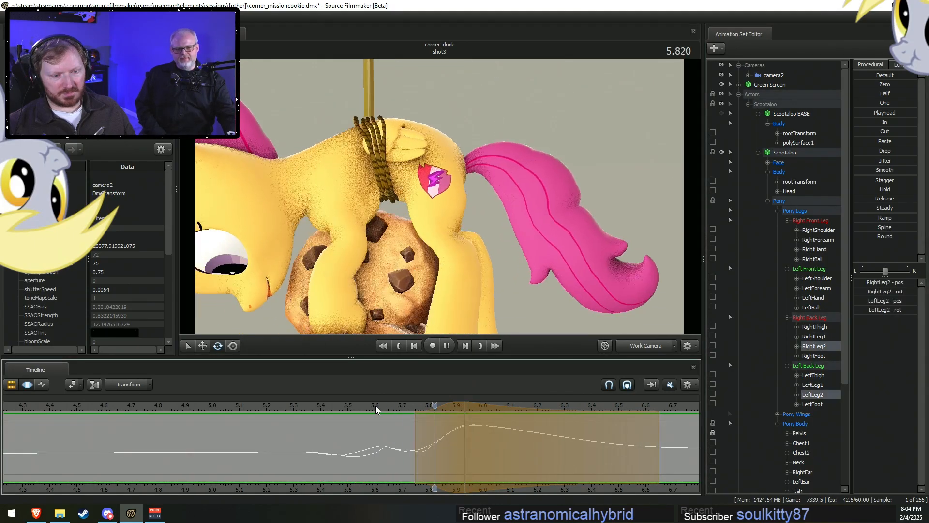
{"action": "key", "text": "space"}
{"action": "left_click", "coordinate": [633, 349]}
{"action": "left_click_drag", "start_coordinate": [412, 450], "coordinate": [443, 446]}
{"action": "left_click", "coordinate": [646, 349]}
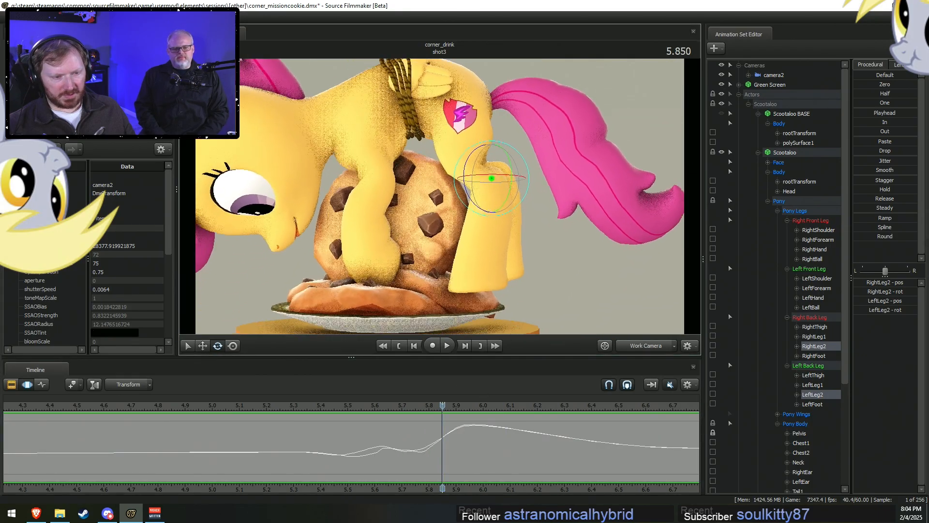
Select LeftFoot and RightFoot, set a time selection from about 5.80 to 6.13 s, and lock both feet.
{"action": "left_click", "coordinate": [813, 404]}
{"action": "left_click", "coordinate": [814, 355], "text": "ctrl"}
{"action": "mouse_move", "coordinate": [443, 435]}
{"action": "left_mouse_down"}
{"action": "mouse_move", "coordinate": [479, 435]}
{"action": "mouse_move", "coordinate": [438, 435]}
{"action": "left_mouse_up"}
{"action": "scroll", "coordinate": [469, 436], "scroll_direction": "up", "scroll_amount": 2, "text": "shift"}
{"action": "left_click", "coordinate": [713, 356]}
{"action": "left_click", "coordinate": [713, 404]}
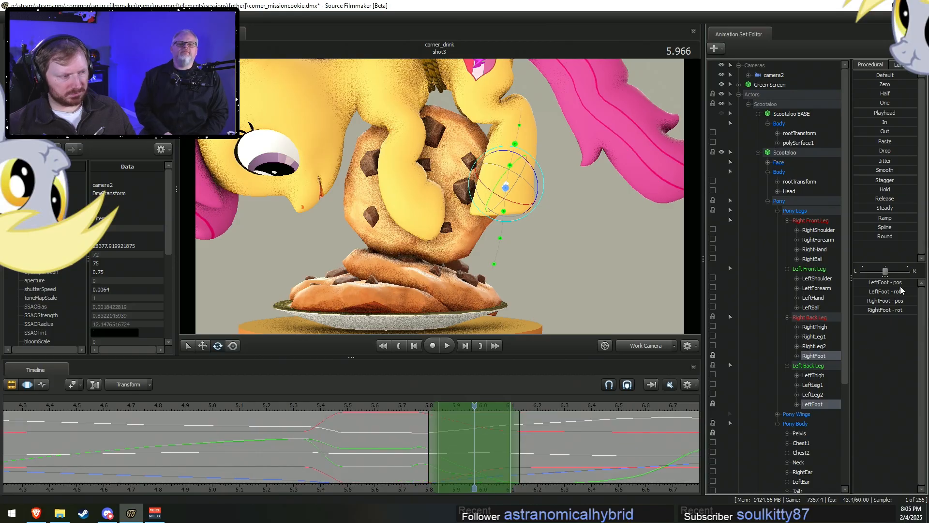
Unlock both back feet, apply the Out procedural preset to their selected motion, and shift the hold's start to about 5.85 s.
{"action": "left_click_drag", "start_coordinate": [863, 133], "coordinate": [756, 235]}
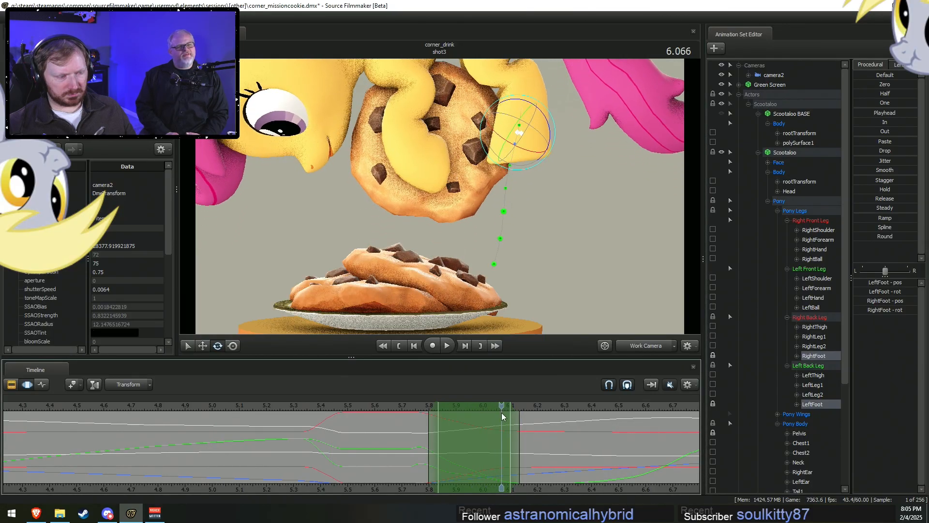
{"action": "mouse_move", "coordinate": [473, 410]}
{"action": "left_mouse_down"}
{"action": "mouse_move", "coordinate": [465, 411]}
{"action": "mouse_move", "coordinate": [484, 422]}
{"action": "left_mouse_up"}
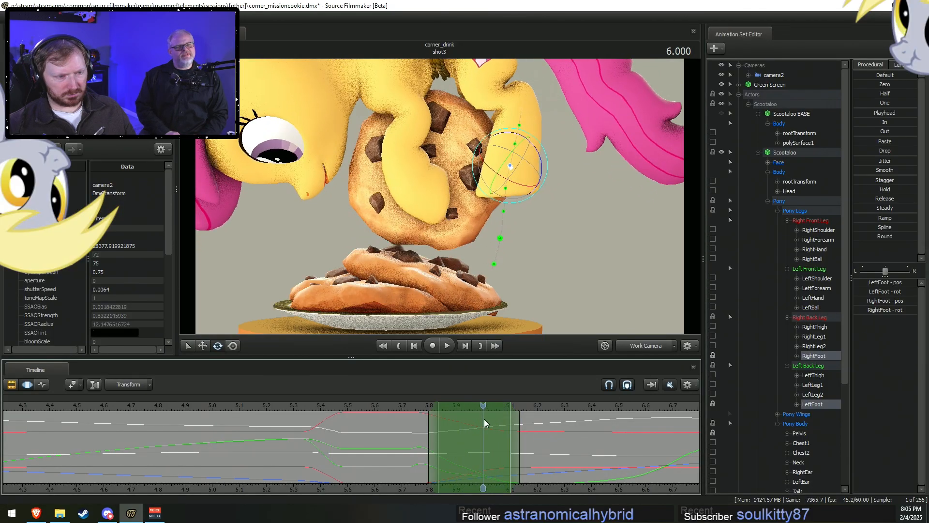
{"action": "left_click", "coordinate": [714, 356]}
{"action": "left_click", "coordinate": [713, 404]}
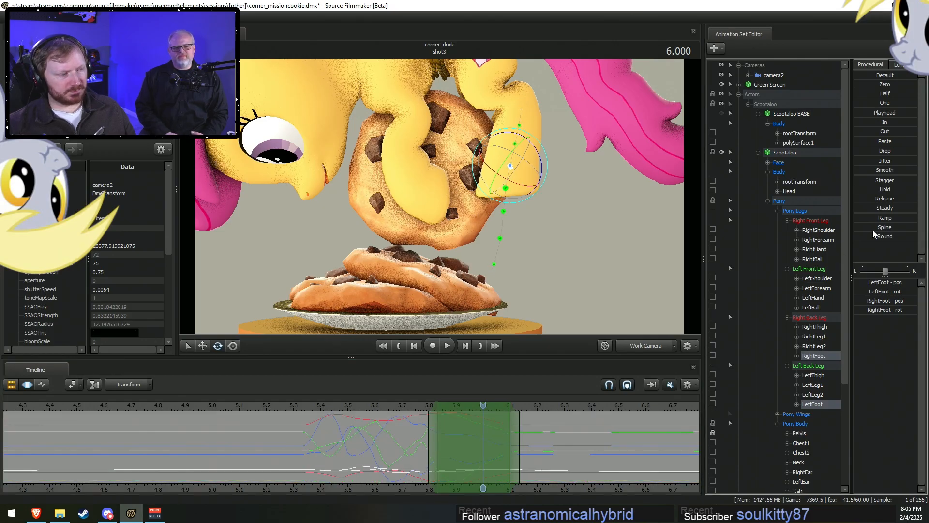
{"action": "left_click", "coordinate": [864, 131]}
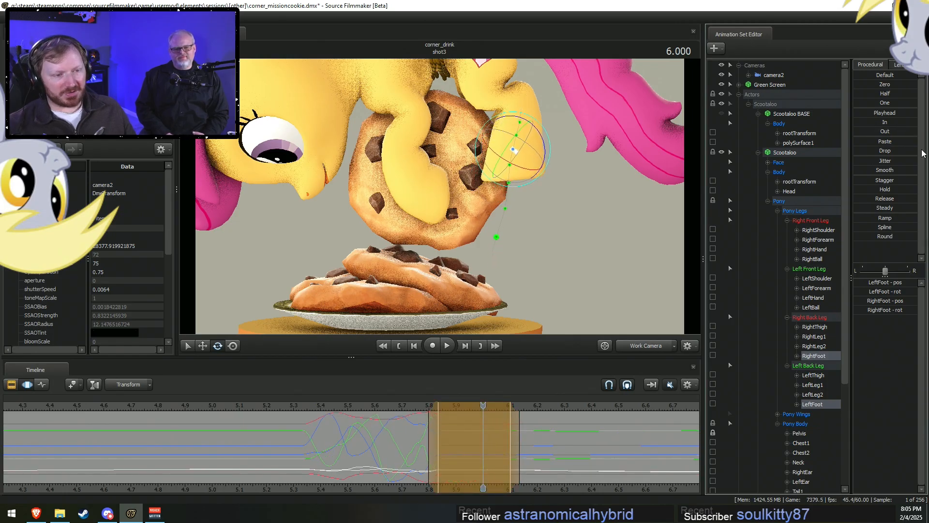
{"action": "left_click_drag", "start_coordinate": [439, 439], "coordinate": [446, 438]}
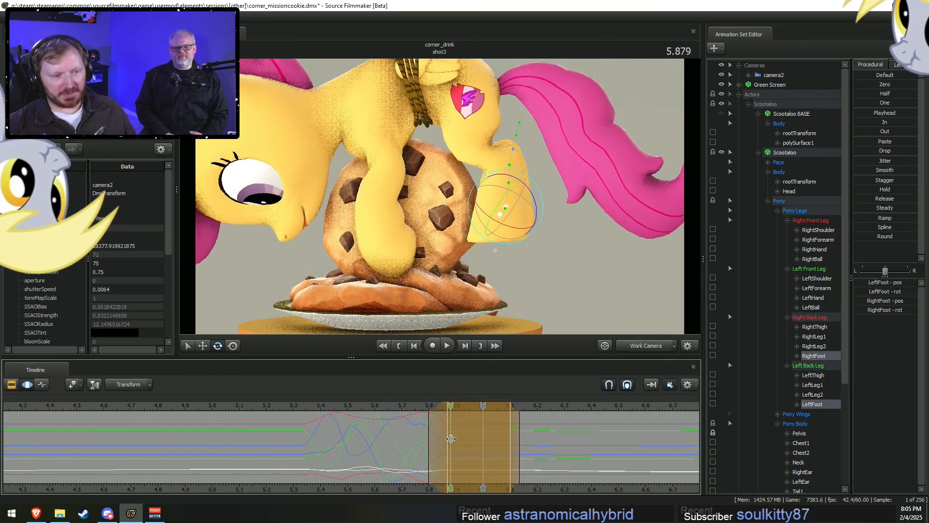
{"action": "left_click_drag", "start_coordinate": [416, 438], "coordinate": [473, 448]}
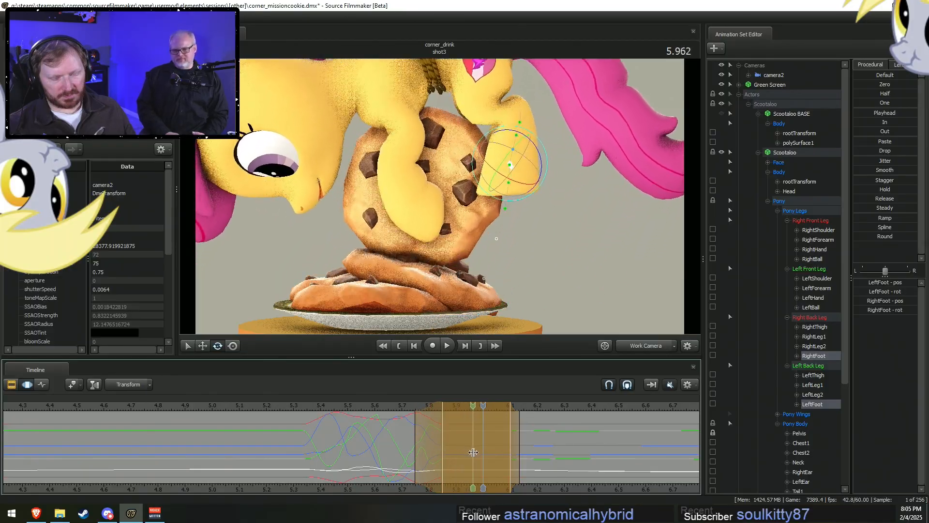
Replay the lift-off in the Work Camera and through camera2 to check the back-foot motion.
{"action": "key", "text": "space"}
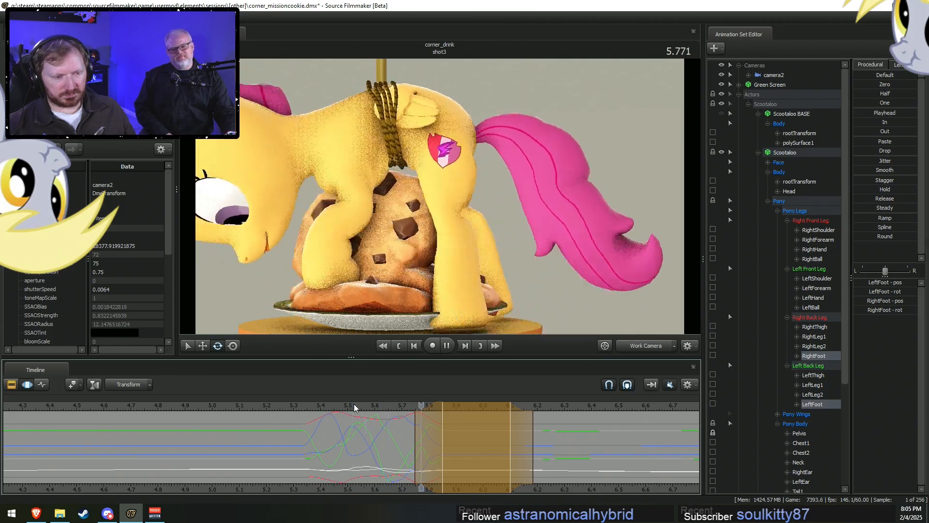
{"action": "key", "text": "F4"}
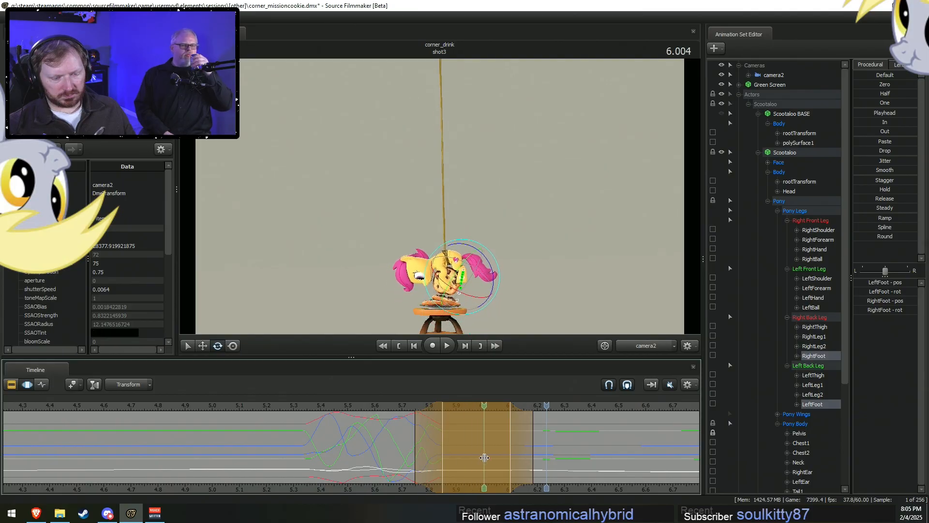
{"action": "left_click", "coordinate": [370, 406]}
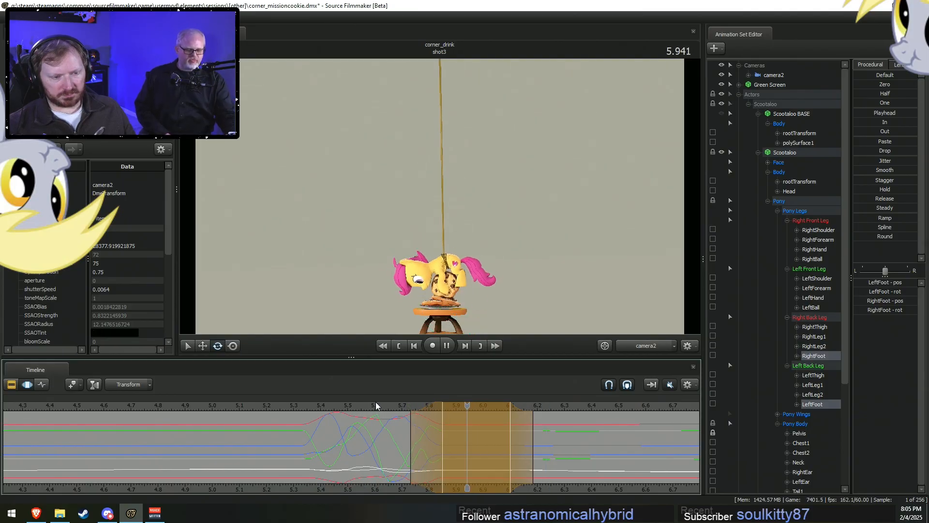
Clear the current time selection and create one with falloff from about 5.75 to 6.25 s around 5.95 s.
{"action": "left_click", "coordinate": [458, 467]}
{"action": "scroll", "coordinate": [458, 468], "scroll_direction": "up", "scroll_amount": 3, "text": "shift"}
{"action": "left_click_drag", "start_coordinate": [457, 467], "coordinate": [469, 451]}
{"action": "key", "text": "Escape"}
{"action": "scroll", "coordinate": [475, 452], "scroll_direction": "up", "scroll_amount": 4, "text": "shift"}
{"action": "scroll", "coordinate": [475, 452], "scroll_direction": "up", "scroll_amount": 3, "text": "shift"}
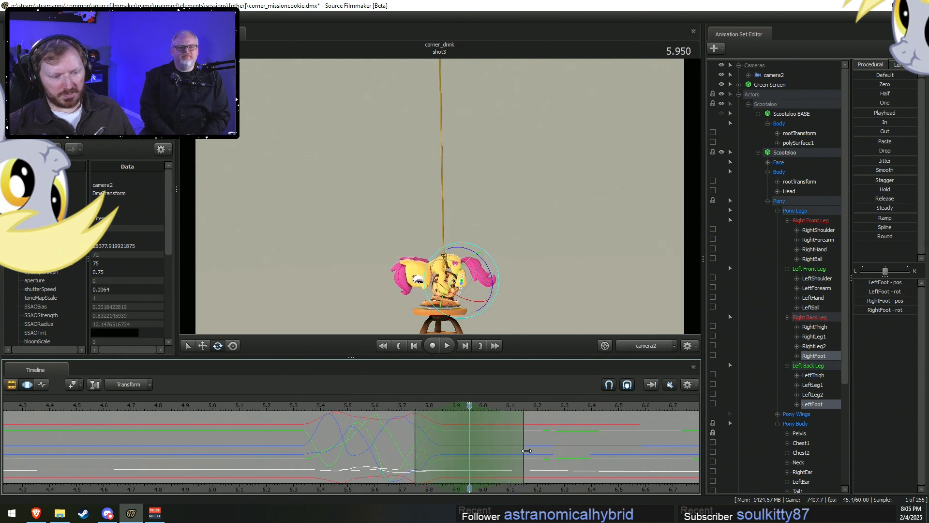
Try rotating polySurface1 of Scootaloo BASE at 5.95 s to tilt the hanging body.
{"action": "left_click", "coordinate": [443, 257]}
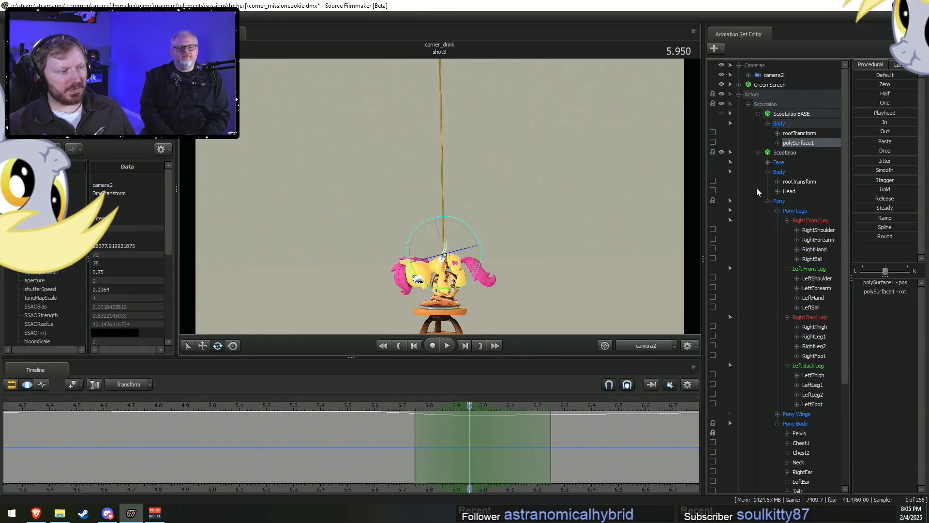
{"action": "left_click", "coordinate": [798, 133]}
{"action": "left_click", "coordinate": [798, 143]}
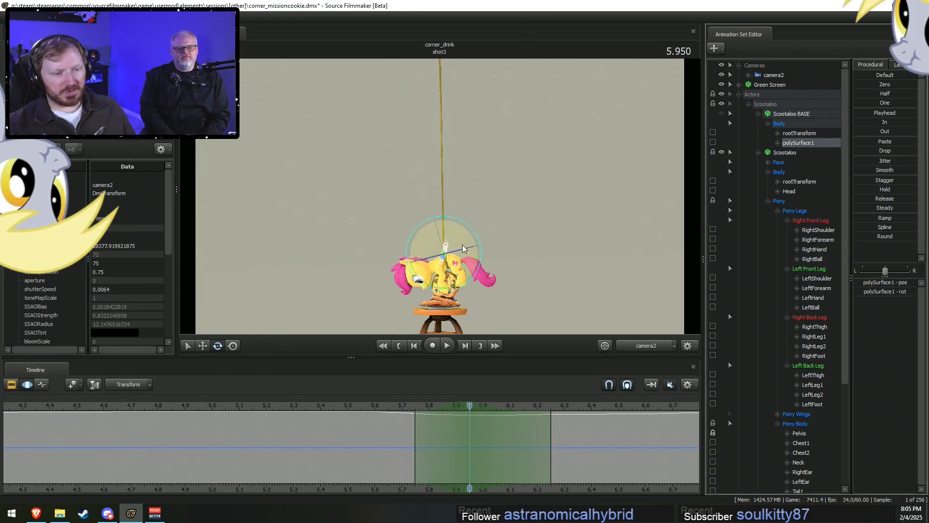
{"action": "left_click_drag", "start_coordinate": [486, 262], "coordinate": [481, 266]}
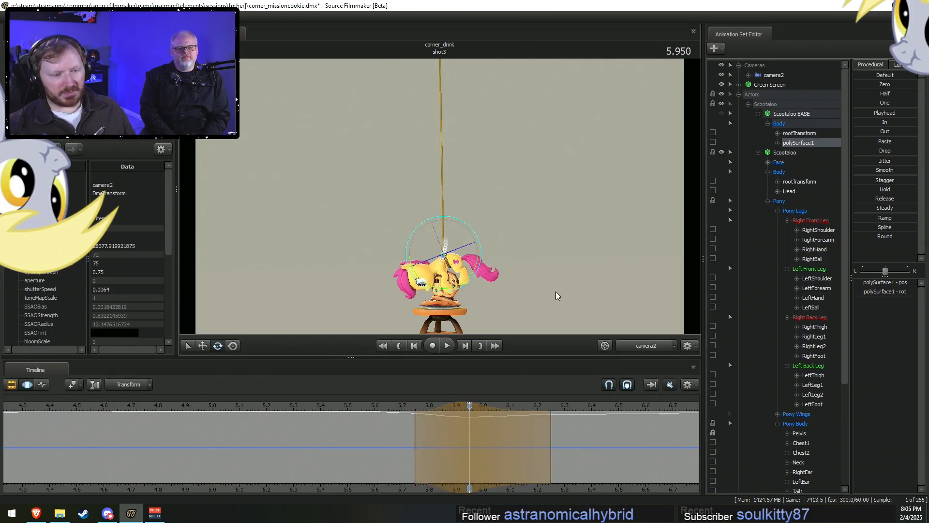
{"action": "left_click_drag", "start_coordinate": [526, 291], "coordinate": [537, 296]}
Lock the main cookie's rootTransform to Scootaloo's LeftHand.
{"action": "scroll", "coordinate": [762, 378], "scroll_direction": "down", "scroll_amount": 5}
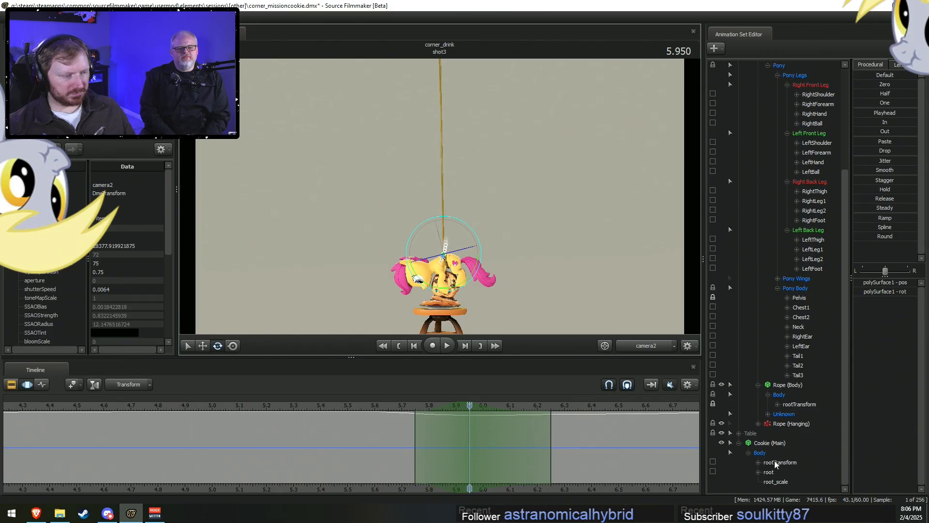
{"action": "left_click", "coordinate": [814, 160]}
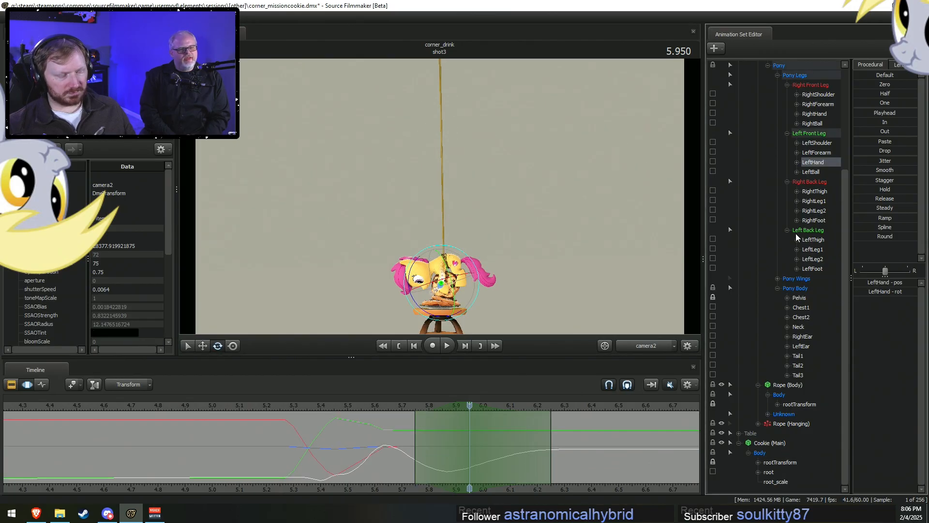
Rotate polySurface1 of Scootaloo BASE at 5.95 s to tilt the body with its cookie, and replay the lift-off.
{"action": "scroll", "coordinate": [798, 251], "scroll_direction": "up", "scroll_amount": 5}
{"action": "left_click", "coordinate": [800, 133]}
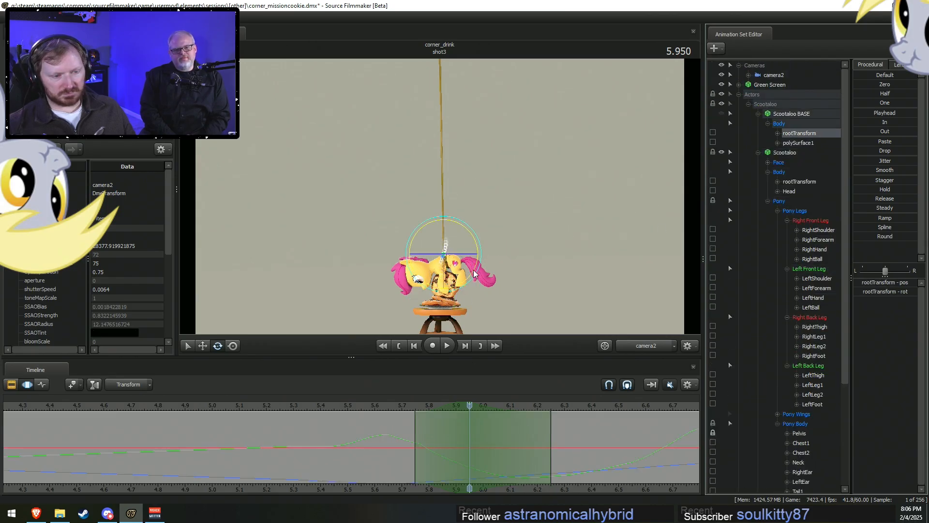
{"action": "left_click", "coordinate": [798, 142]}
{"action": "left_click_drag", "start_coordinate": [475, 274], "coordinate": [465, 338]}
{"action": "key", "text": "space"}
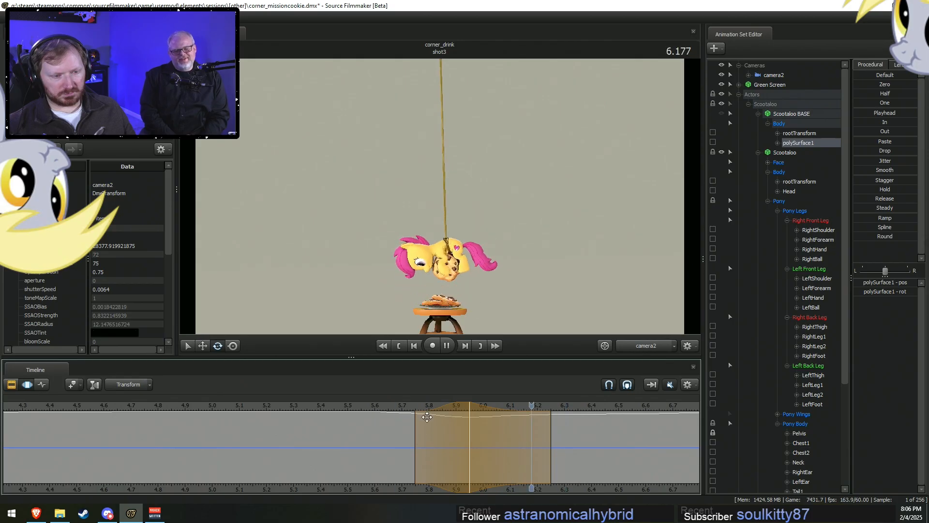
{"action": "left_click_drag", "start_coordinate": [414, 422], "coordinate": [417, 422]}
{"action": "key", "text": "space"}
{"action": "key", "text": "space"}
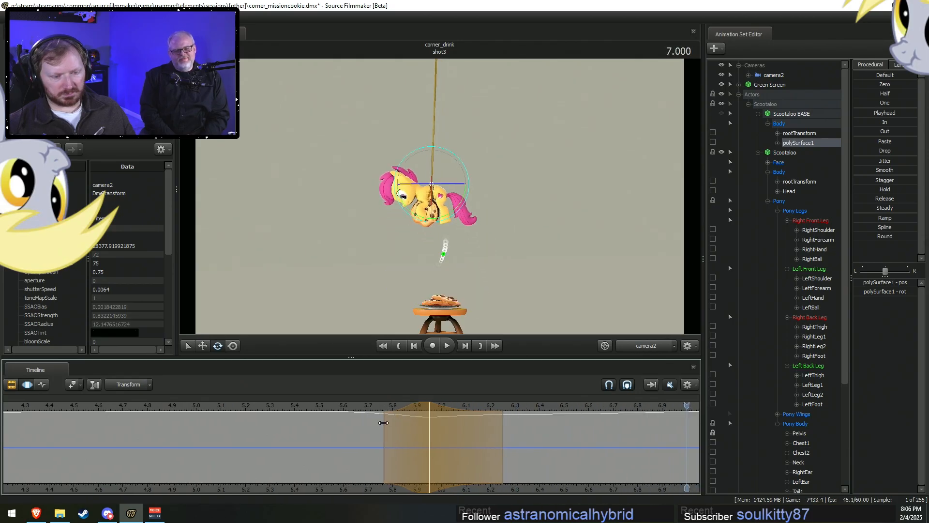
{"action": "left_click", "coordinate": [363, 413]}
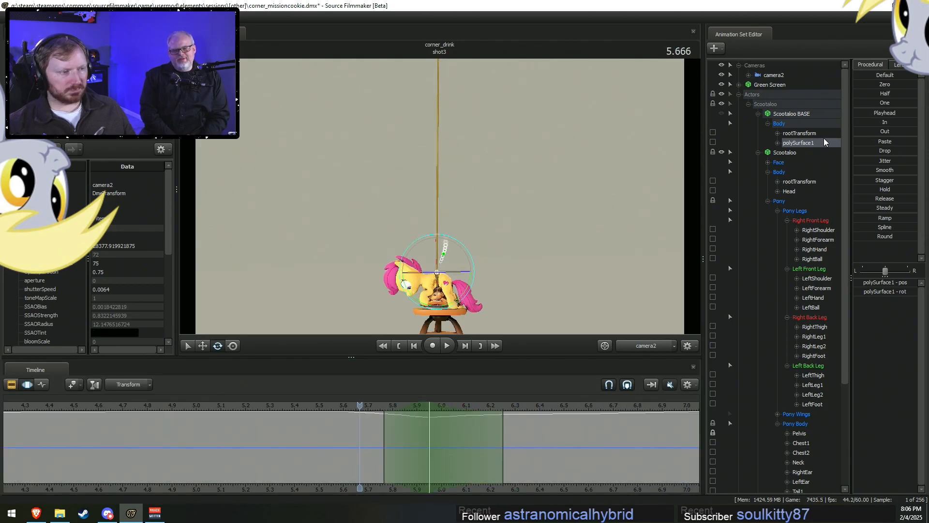
Select the rootTransform of Scootaloo BASE and set a time selection with falloff from about 5.6 to 6.82 s.
{"action": "left_click", "coordinate": [799, 133]}
{"action": "left_click", "coordinate": [473, 452], "text": "shift"}
{"action": "scroll", "coordinate": [473, 452], "scroll_direction": "up", "scroll_amount": 10}
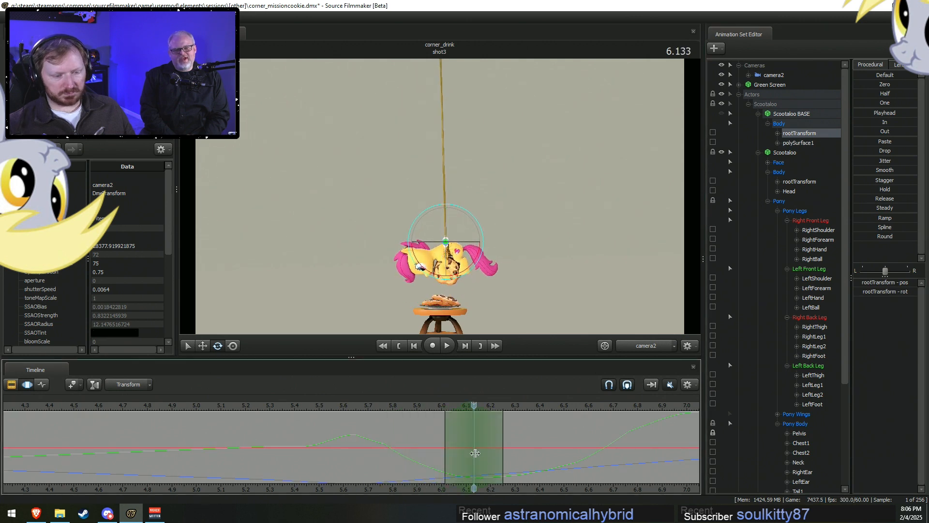
{"action": "scroll", "coordinate": [396, 449], "scroll_direction": "up", "scroll_amount": 3}
{"action": "left_click_drag", "start_coordinate": [605, 450], "coordinate": [639, 451]}
{"action": "left_click_drag", "start_coordinate": [515, 451], "coordinate": [495, 451]}
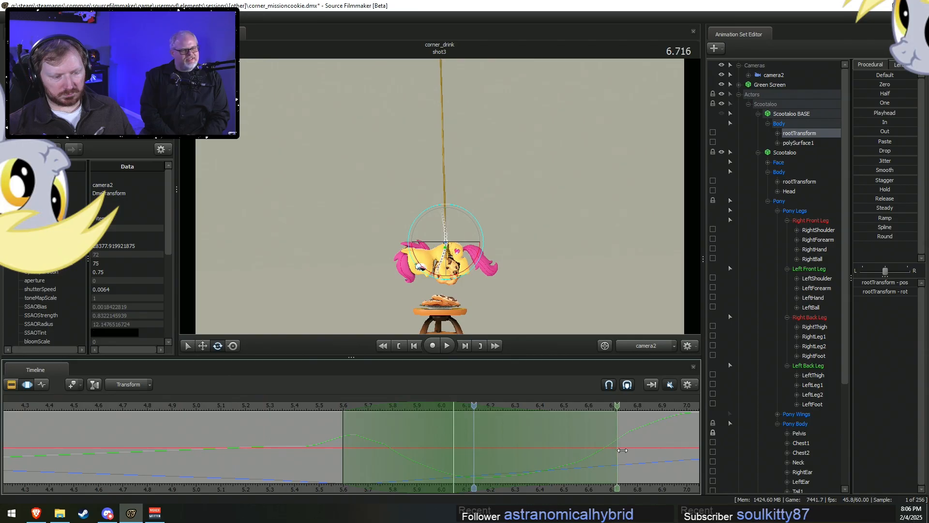
{"action": "left_click_drag", "start_coordinate": [621, 450], "coordinate": [647, 450]}
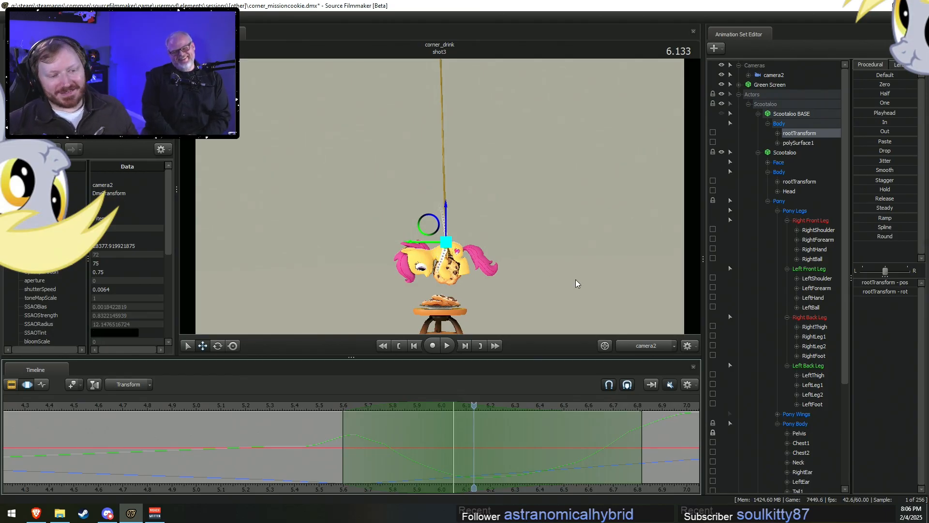
Shift the base rootTransform slightly sideways toward the tail at 6.133 s and replay the lift-off swing.
{"action": "left_click_drag", "start_coordinate": [415, 245], "coordinate": [421, 247]}
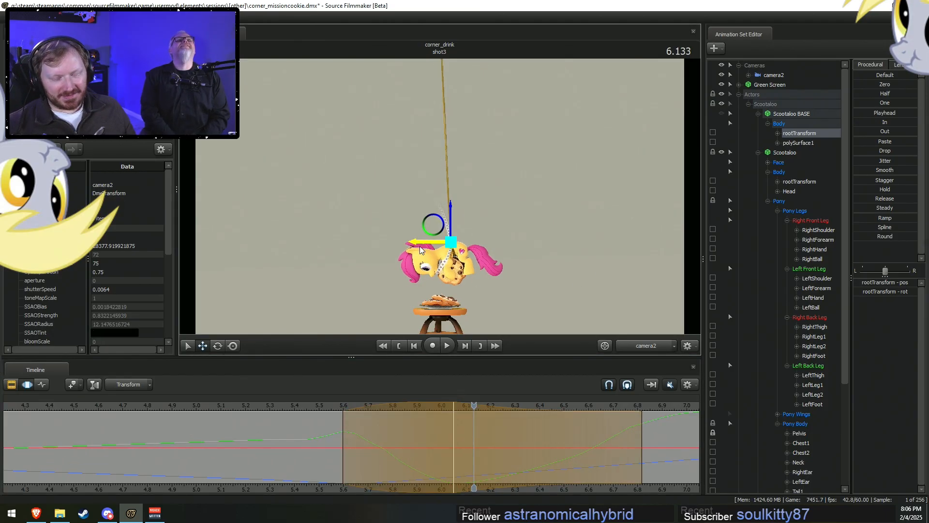
{"action": "left_click", "coordinate": [329, 406]}
{"action": "key", "text": "space"}
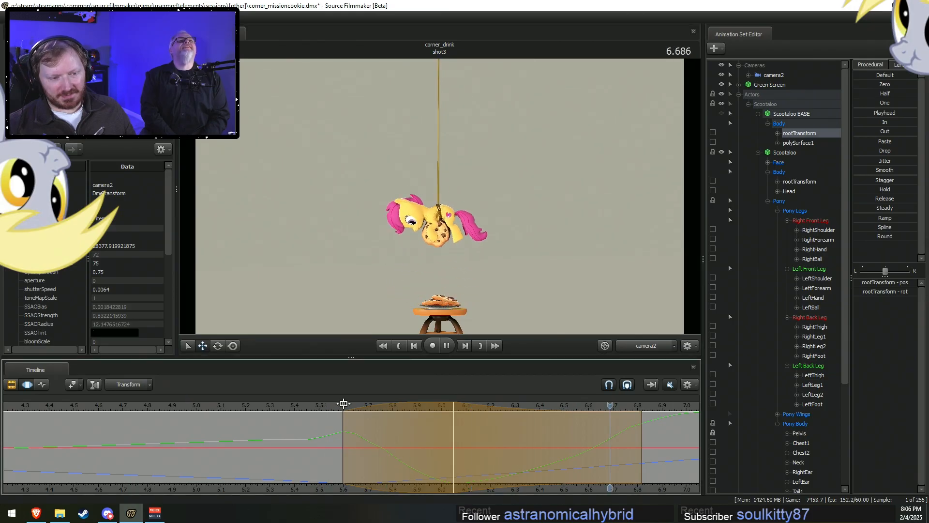
Extend the end of the base rootTransform's time selection to about 7.05 s and replay the lift-off swing.
{"action": "key", "text": "space"}
{"action": "middle_click_drag", "start_coordinate": [668, 489], "coordinate": [519, 465]}
{"action": "scroll", "coordinate": [519, 462], "scroll_direction": "down", "scroll_amount": 3}
{"action": "left_click_drag", "start_coordinate": [503, 455], "coordinate": [539, 456]}
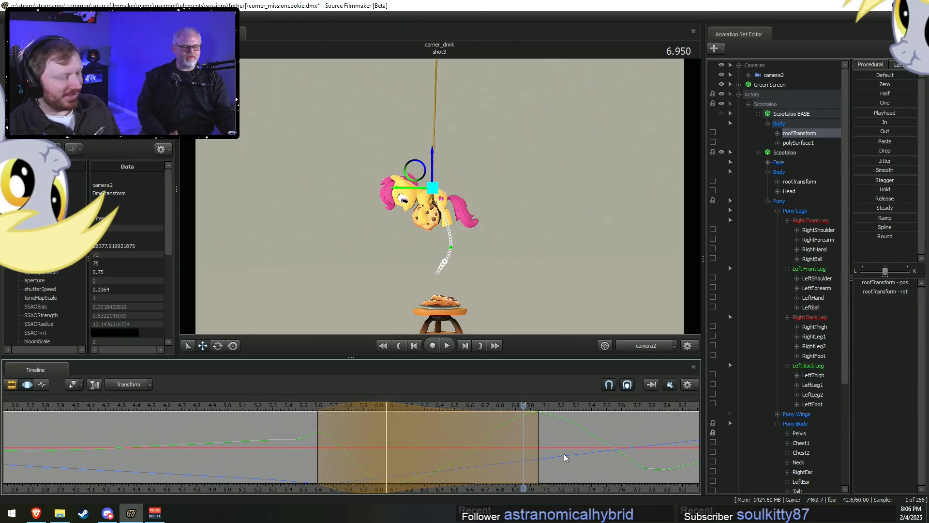
{"action": "key", "text": "space"}
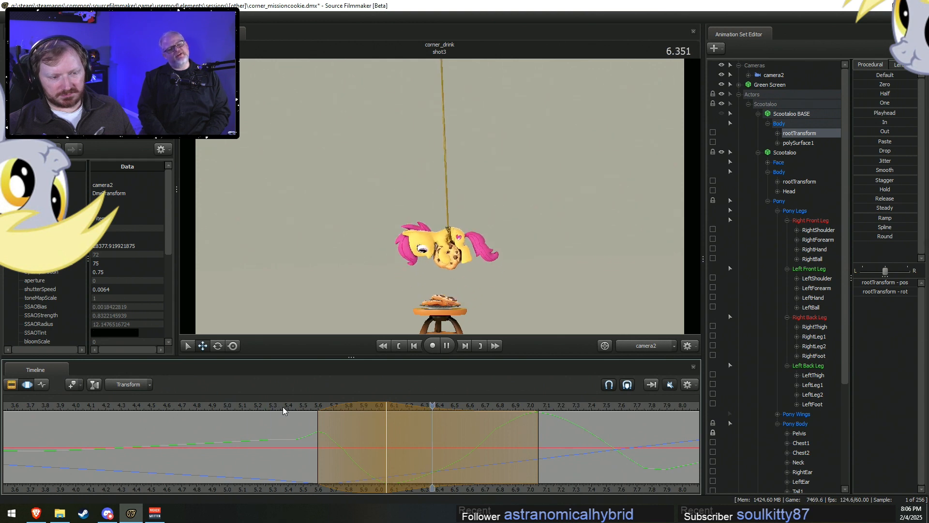
{"action": "key", "text": "space"}
Rotate Scootaloo's RightThigh and LeftThigh together at 5.883 s within a time selection with falloff from about 5.55 to 6.22 s.
{"action": "left_click", "coordinate": [329, 455]}
{"action": "left_click_drag", "start_coordinate": [329, 455], "coordinate": [361, 460]}
{"action": "scroll", "coordinate": [361, 460], "scroll_direction": "up", "scroll_amount": 8}
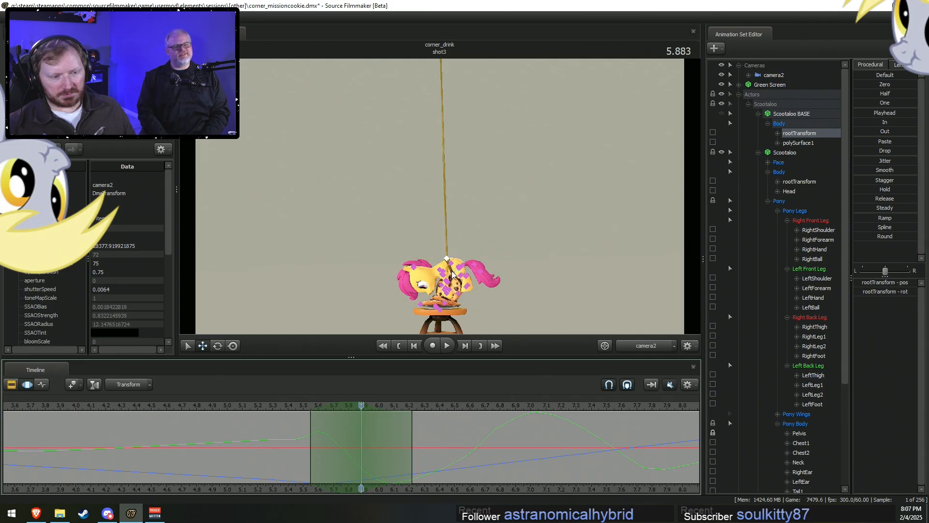
{"action": "scroll", "coordinate": [809, 183], "scroll_direction": "down", "scroll_amount": 1}
{"action": "left_click", "coordinate": [818, 199]}
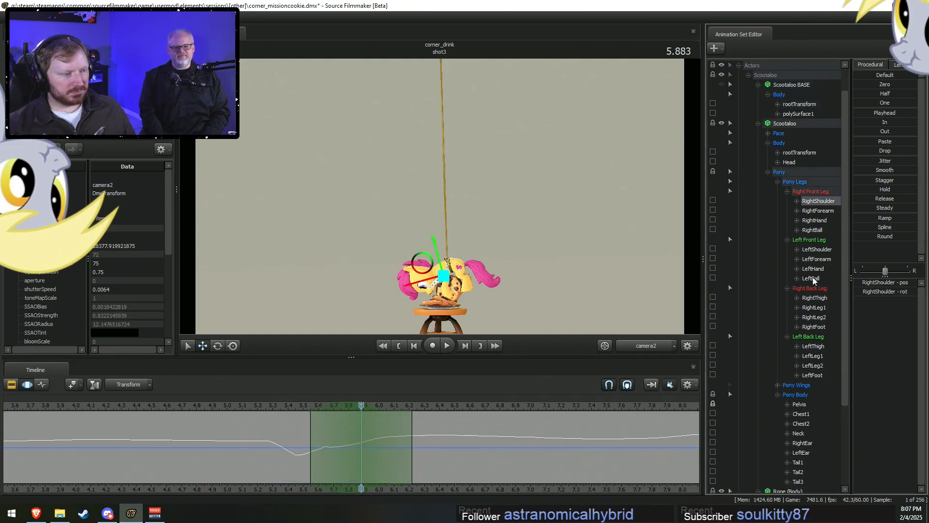
{"action": "left_click", "coordinate": [822, 299]}
{"action": "left_click", "coordinate": [813, 346], "text": "ctrl"}
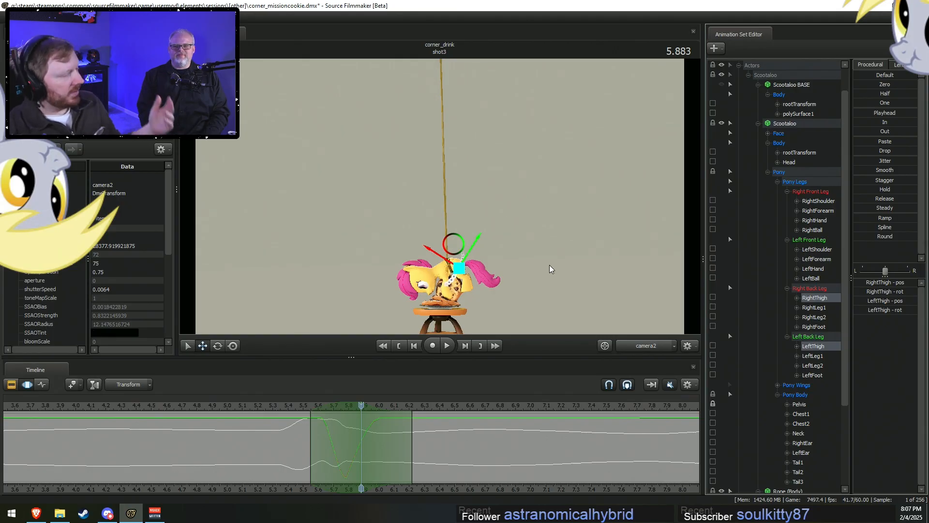
{"action": "key", "text": "e"}
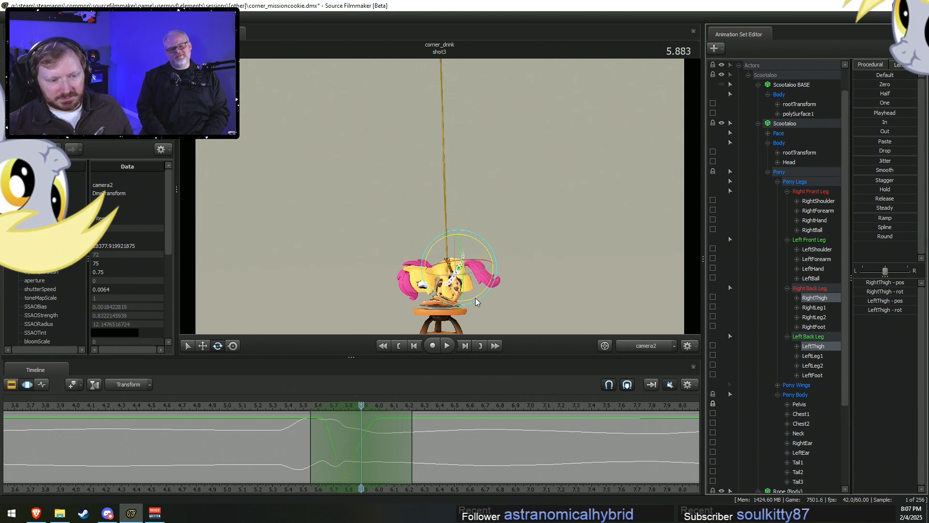
Extend the end of the thighs' time selection to about 6.28 s and review the back-leg motion.
{"action": "left_click", "coordinate": [295, 405]}
{"action": "left_click_drag", "start_coordinate": [296, 404], "coordinate": [420, 405]}
{"action": "left_click_drag", "start_coordinate": [412, 442], "coordinate": [423, 442]}
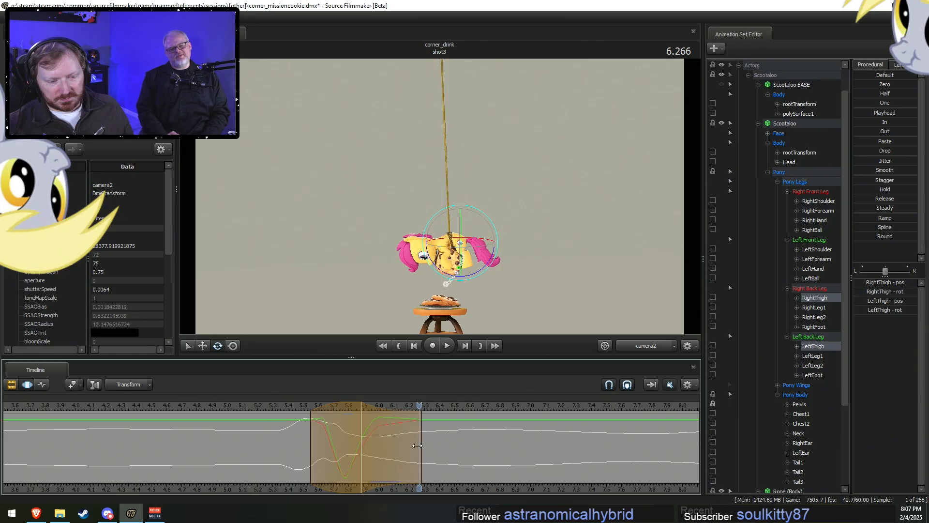
{"action": "key", "text": "space"}
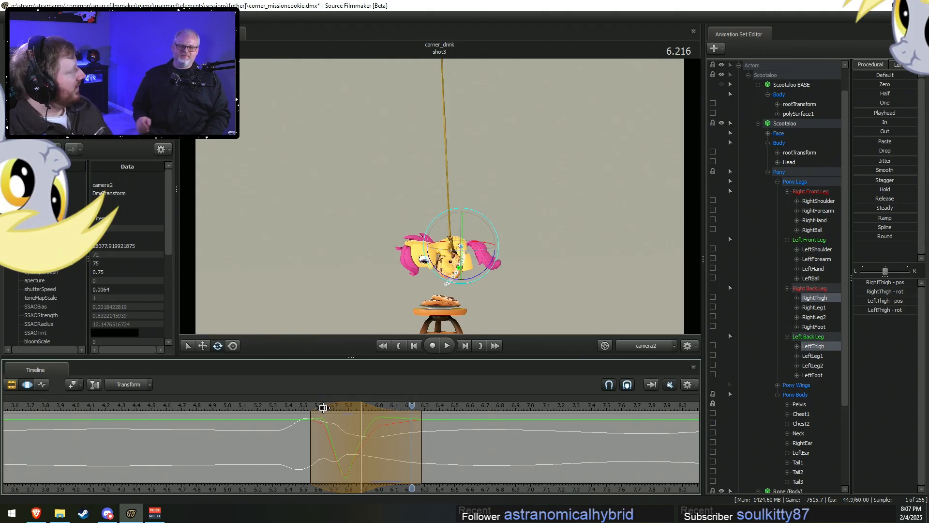
Switch to the Brave browser, open YouTube and search for "fresh prince no ceiling".
{"action": "left_click", "coordinate": [36, 512]}
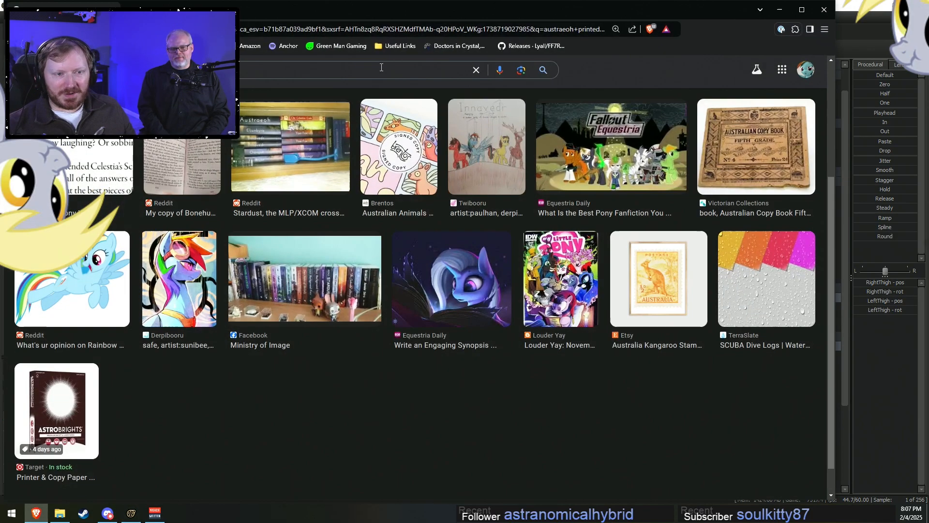
{"action": "key", "text": "Return"}
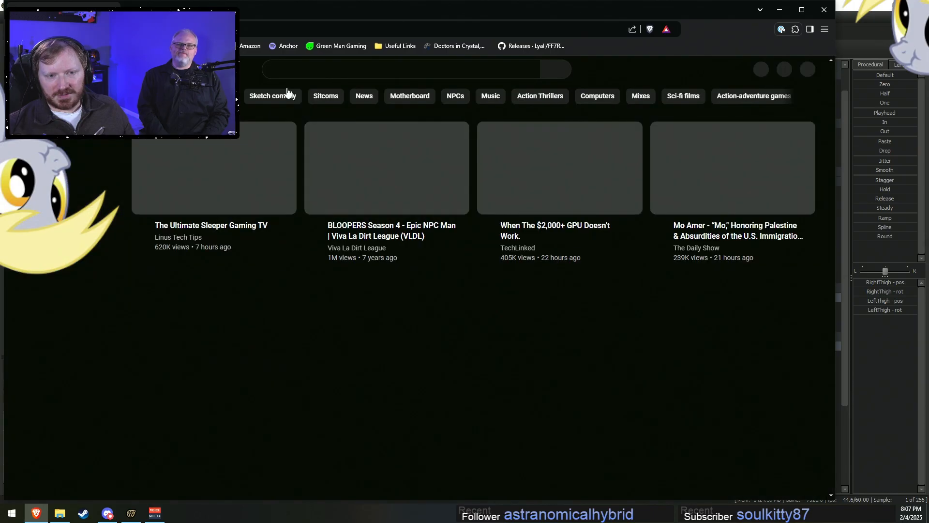
{"action": "left_click", "coordinate": [358, 70]}
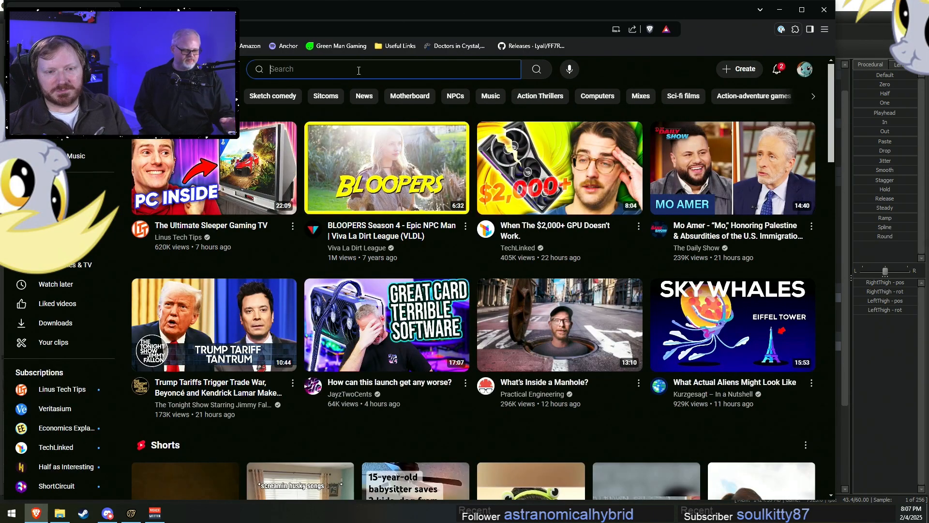
{"action": "type", "text": "fresh prince no ceiling"}
{"action": "key", "text": "Return"}
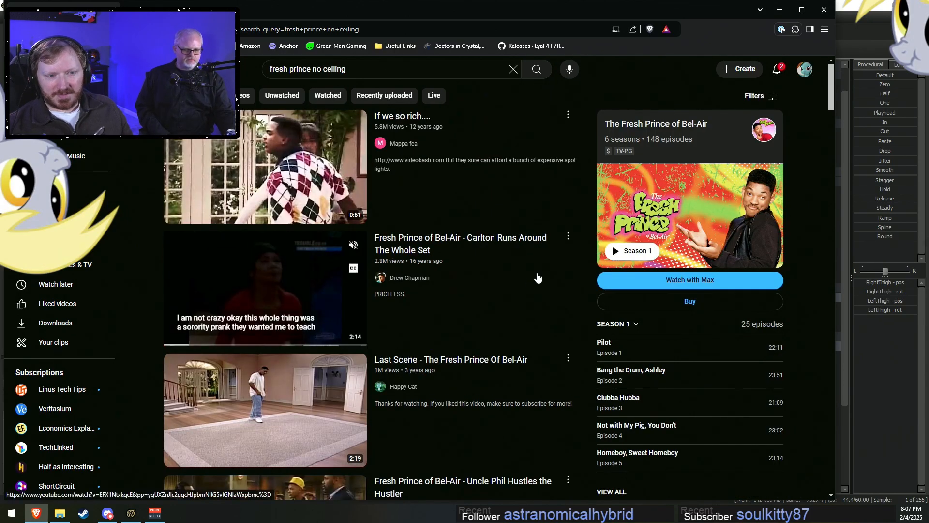
Open the video "If we so rich....", skip ahead to its final part, watch it and return to Source Filmmaker.
{"action": "left_click", "coordinate": [356, 220]}
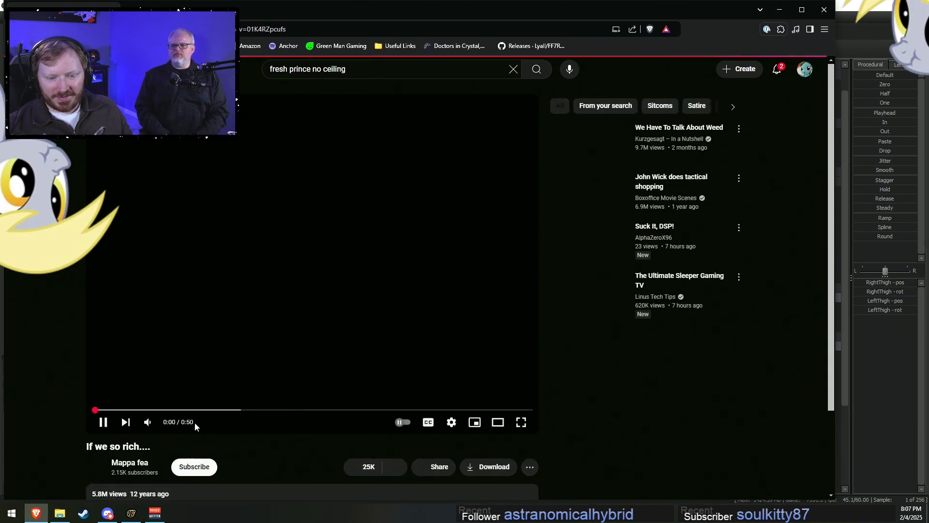
{"action": "left_click_drag", "start_coordinate": [199, 411], "coordinate": [435, 425]}
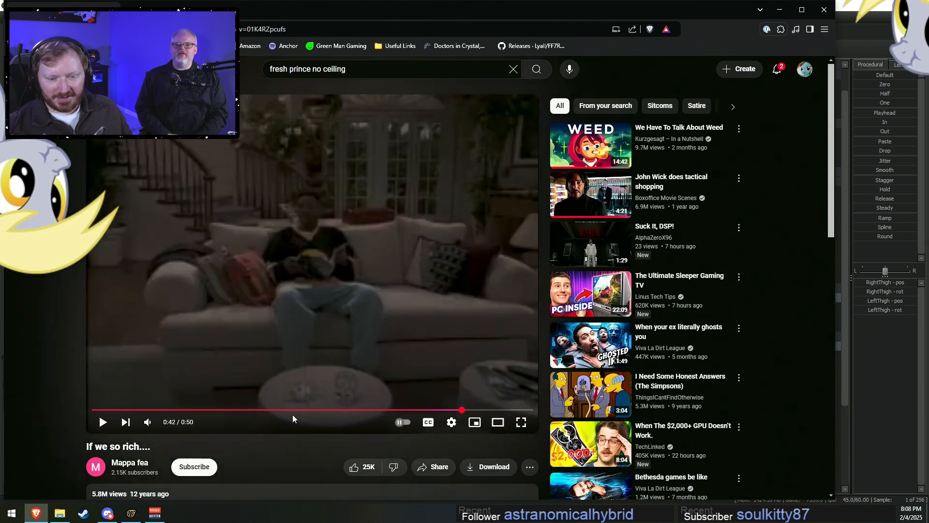
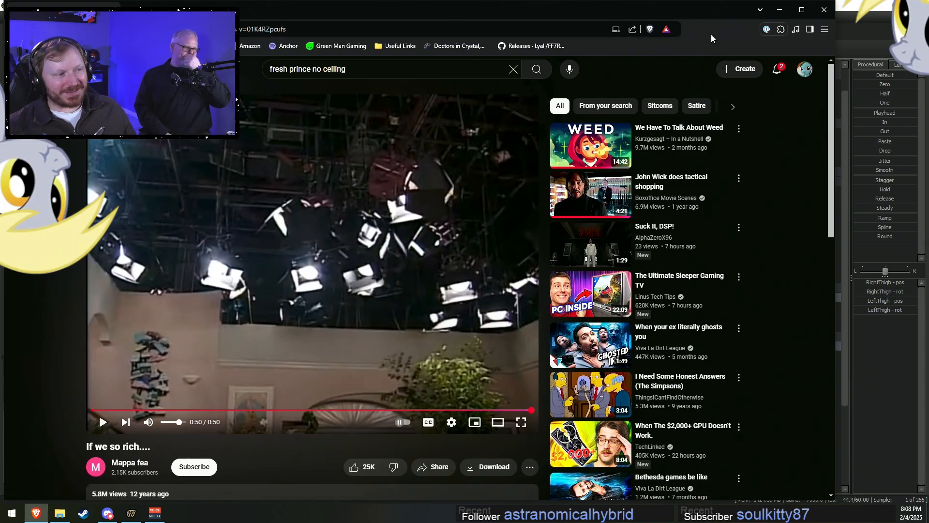
{"action": "left_click", "coordinate": [779, 10]}
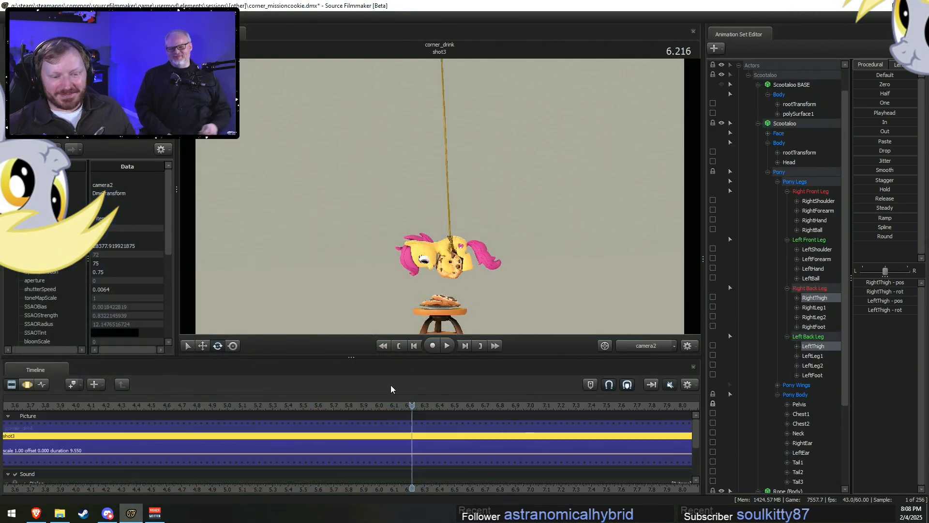
Replay the cookie grab and lift-off repeatedly from about 5.3 s to examine the back-leg motion.
{"action": "left_click", "coordinate": [281, 407]}
{"action": "key", "text": "space"}
{"action": "key", "text": "space"}
{"action": "left_click", "coordinate": [269, 409]}
{"action": "key", "text": "space"}
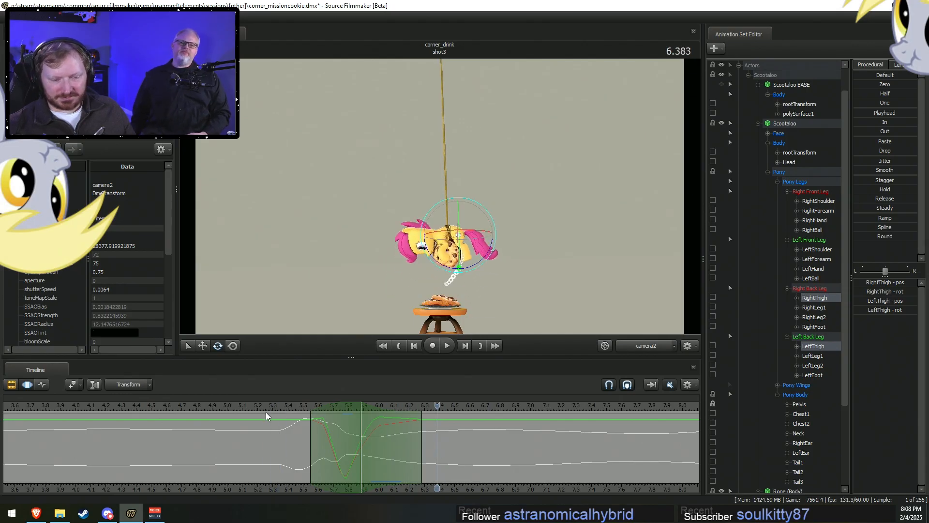
{"action": "left_click", "coordinate": [274, 410]}
{"action": "key", "text": "space"}
{"action": "key", "text": "space"}
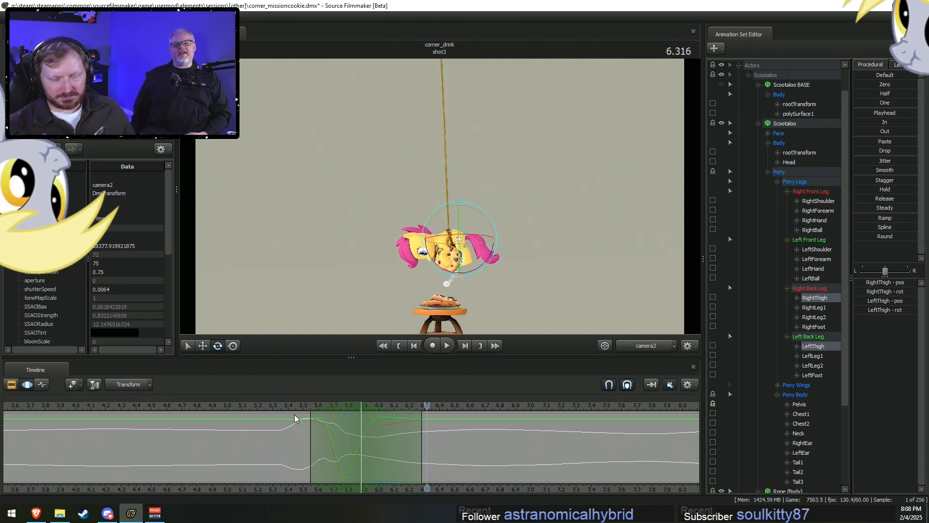
Replay Scootaloo's descent toward the cookies, starting between about 4.0 and 4.5 s, to examine her head pose.
{"action": "left_click_drag", "start_coordinate": [274, 411], "coordinate": [147, 407]}
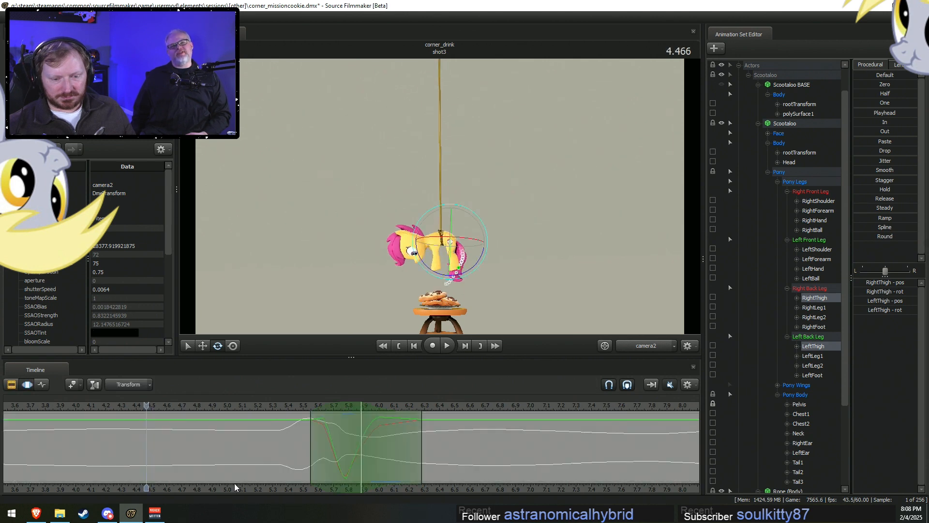
{"action": "middle_click_drag", "start_coordinate": [233, 481], "coordinate": [354, 474]}
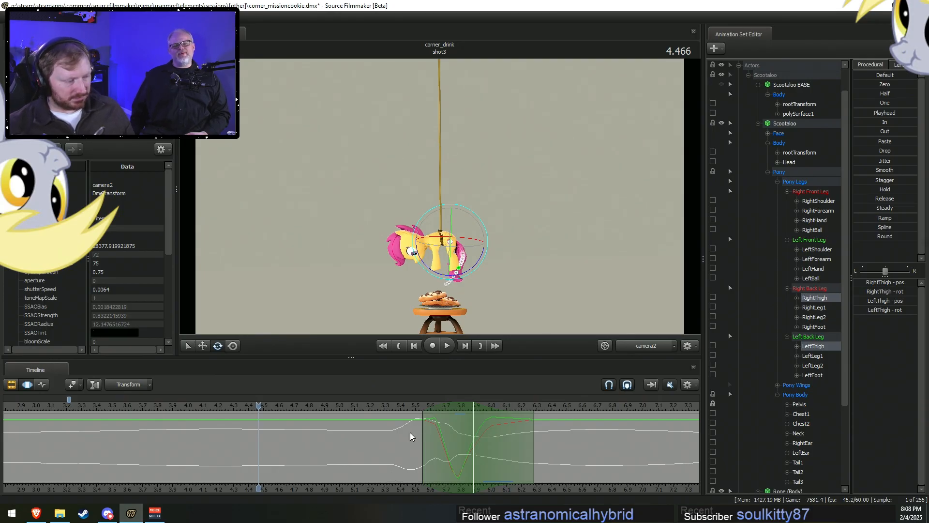
{"action": "key", "text": "space"}
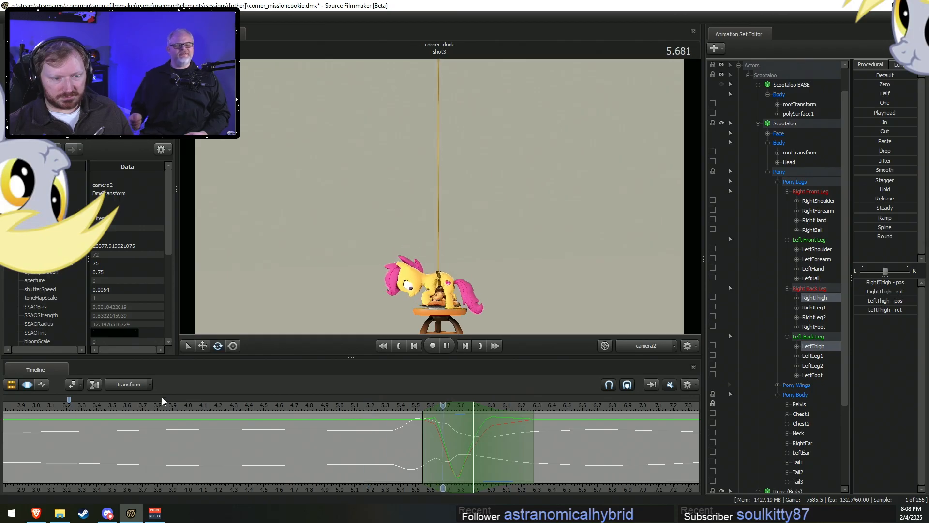
{"action": "left_click", "coordinate": [191, 405]}
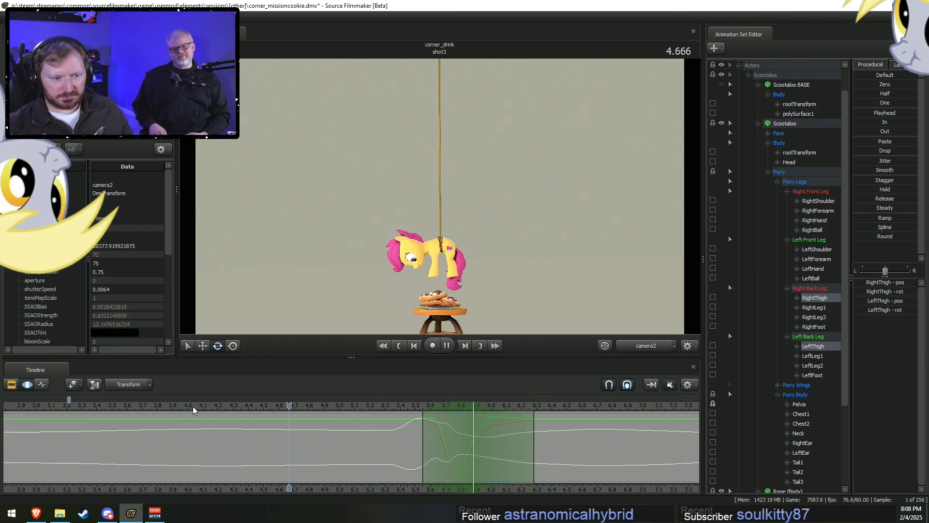
{"action": "key", "text": "space"}
Rotate Scootaloo's Head downward at 5.266 s within a time selection with falloff from about 4.4 to 5.4 s.
{"action": "mouse_move", "coordinate": [339, 447]}
{"action": "left_mouse_down"}
{"action": "mouse_move", "coordinate": [402, 445]}
{"action": "mouse_move", "coordinate": [250, 451]}
{"action": "left_mouse_up"}
{"action": "scroll", "coordinate": [380, 444], "scroll_direction": "up", "scroll_amount": 3}
{"action": "left_click", "coordinate": [419, 276]}
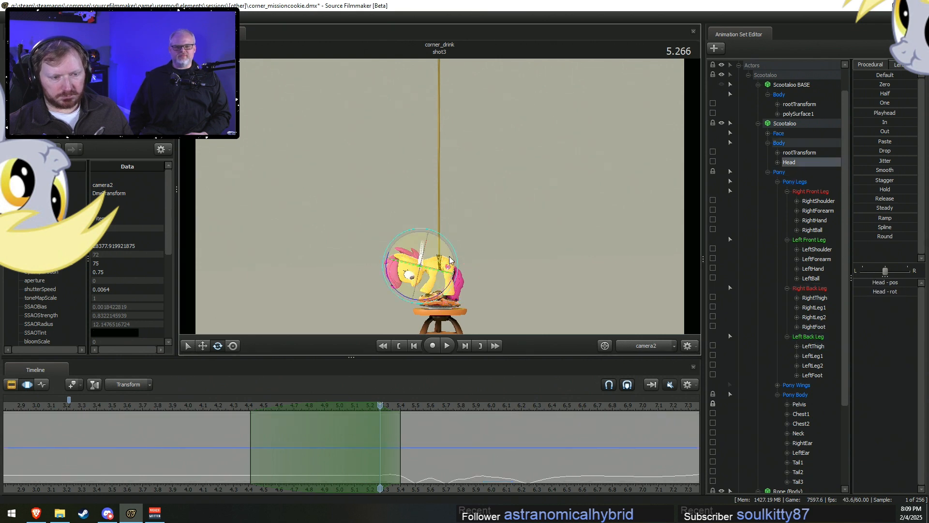
{"action": "left_click_drag", "start_coordinate": [430, 298], "coordinate": [442, 298]}
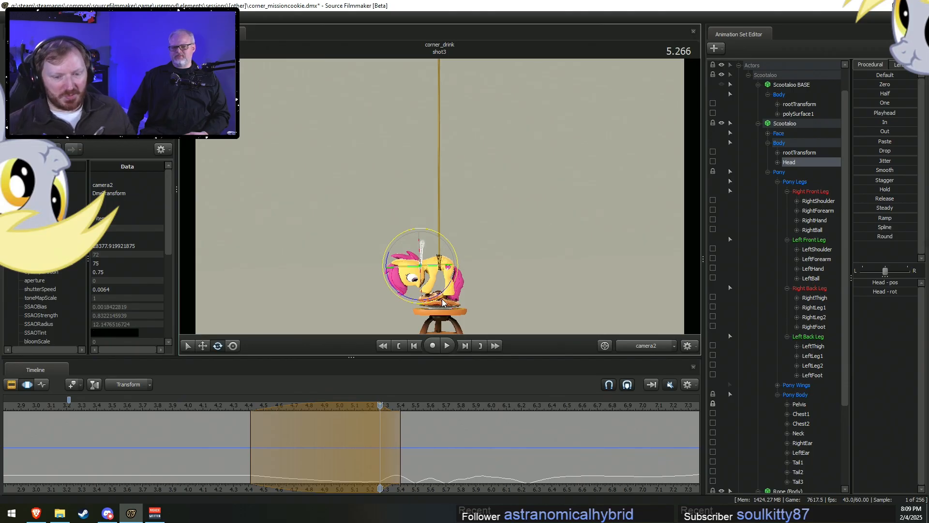
Extend the start of the Head's time selection back to about 3.93 s, replay the descent and finish the edit.
{"action": "left_click", "coordinate": [216, 405]}
{"action": "key", "text": "space"}
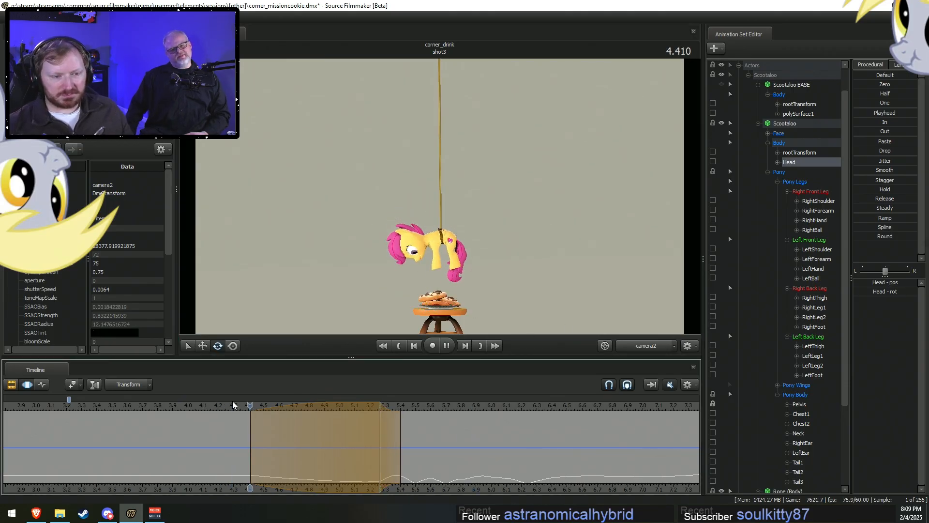
{"action": "key", "text": "space"}
{"action": "left_click_drag", "start_coordinate": [250, 409], "coordinate": [185, 410]}
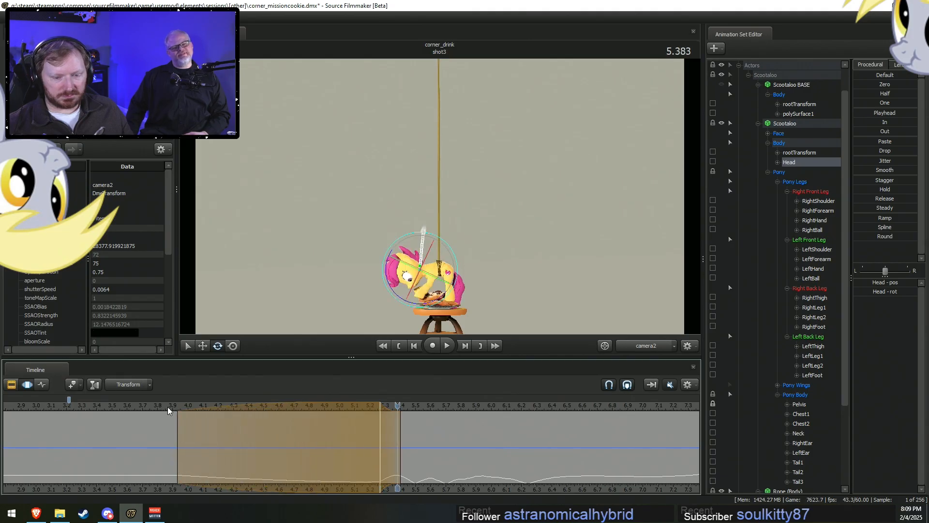
{"action": "key", "text": "space"}
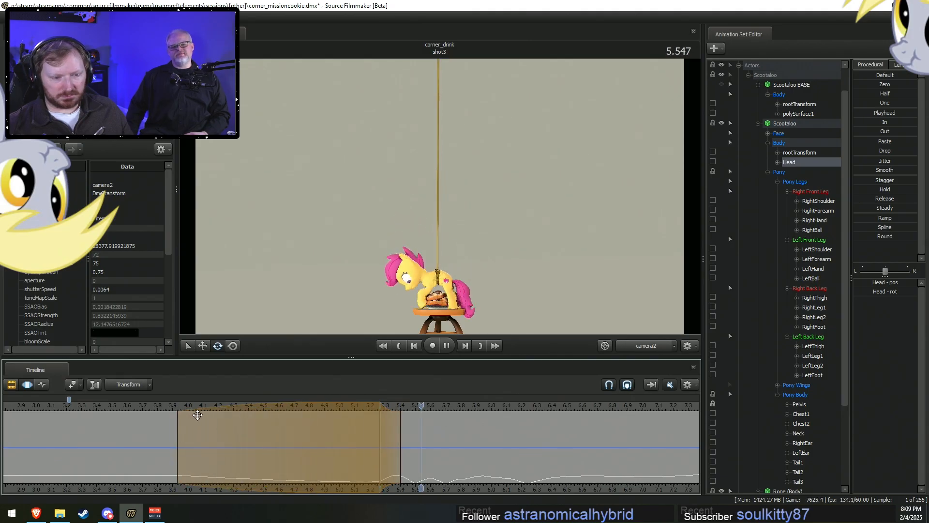
{"action": "key", "text": "space"}
{"action": "key", "text": "F2"}
{"action": "key", "text": "F3"}
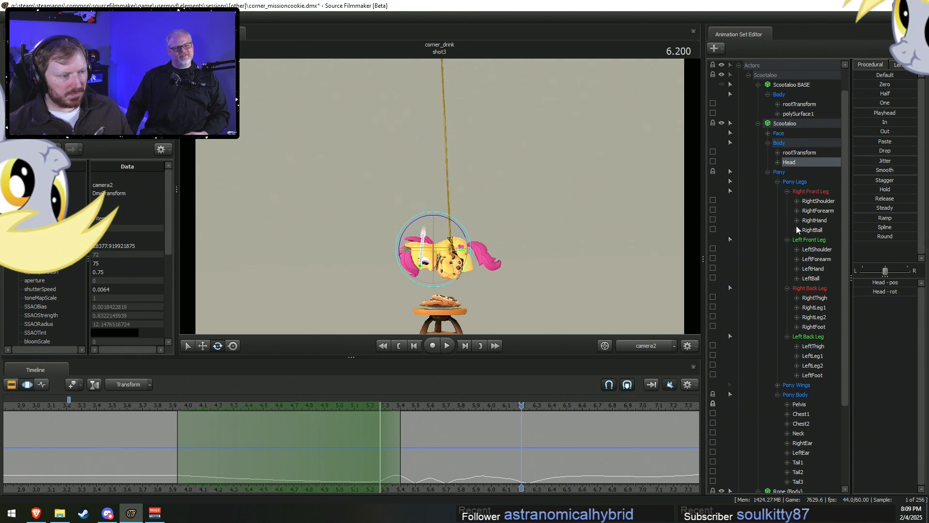
Collapse Scootaloo's right and left front leg and back leg control groups.
{"action": "left_click", "coordinate": [787, 192]}
{"action": "left_click", "coordinate": [787, 202]}
{"action": "left_click", "coordinate": [786, 210]}
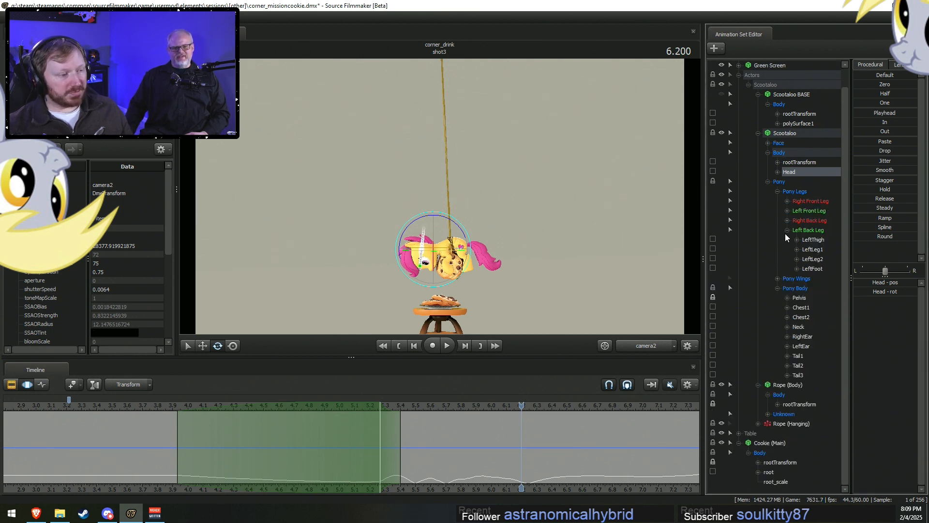
{"action": "left_click", "coordinate": [786, 232]}
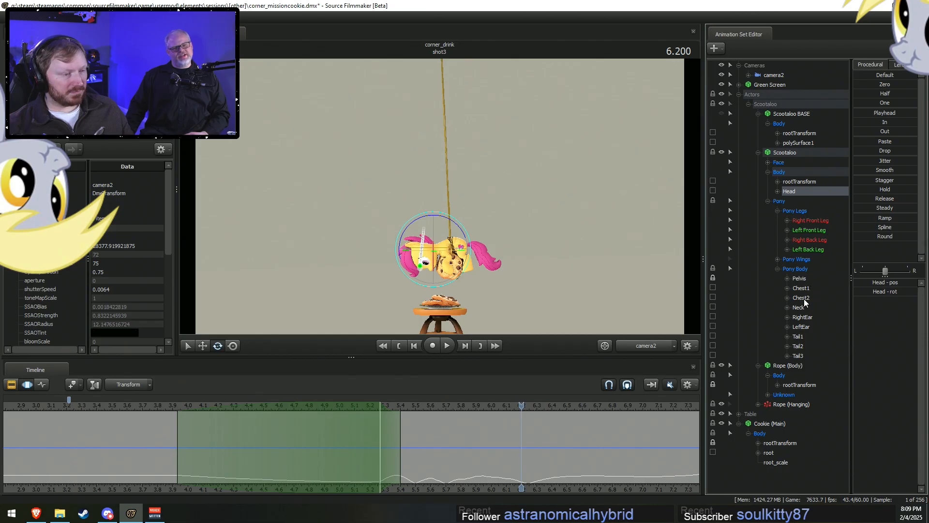
Close both of Scootaloo's eyes with eye_closer_left and eye_closer_right in a time selection from about 5.27 to 5.6 s with short falloffs.
{"action": "left_click_drag", "start_coordinate": [168, 431], "coordinate": [385, 464]}
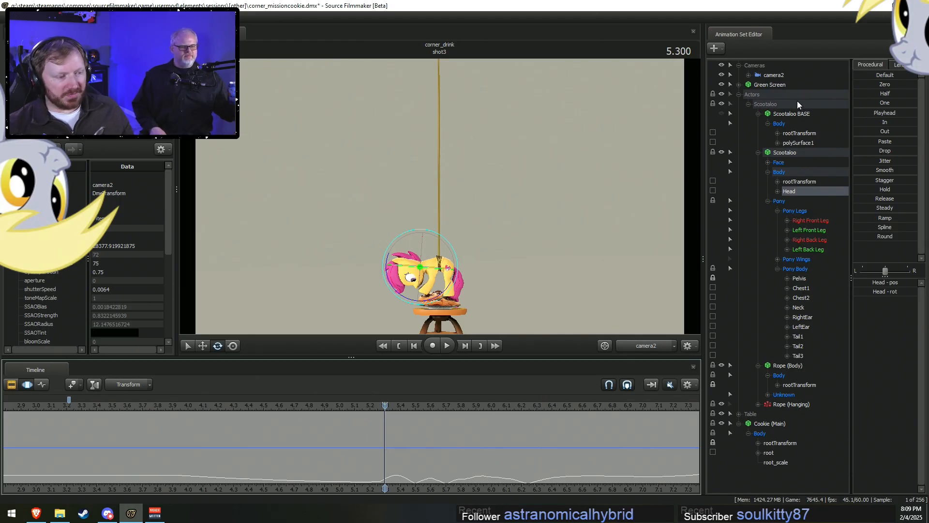
{"action": "middle_click_drag", "start_coordinate": [482, 486], "coordinate": [584, 476]}
{"action": "left_click_drag", "start_coordinate": [433, 473], "coordinate": [500, 454], "text": "shift"}
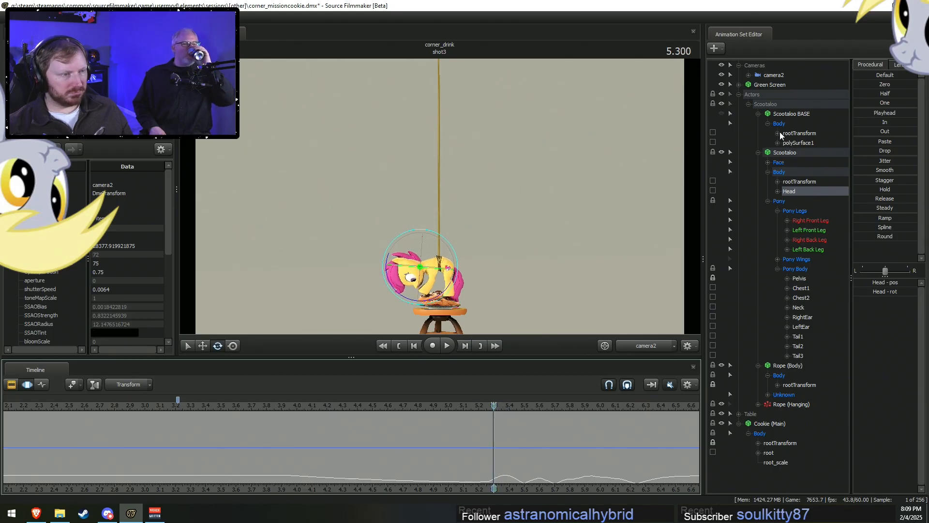
{"action": "left_click", "coordinate": [768, 162]}
{"action": "left_click", "coordinate": [803, 181]}
{"action": "left_click_drag", "start_coordinate": [422, 447], "coordinate": [539, 457], "text": "shift"}
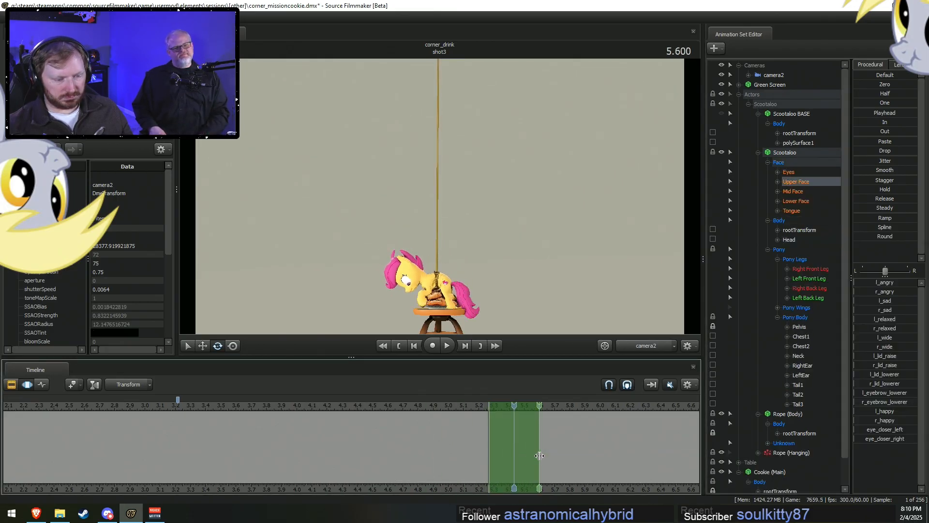
{"action": "scroll", "coordinate": [538, 455], "scroll_direction": "up", "scroll_amount": 1}
{"action": "scroll", "coordinate": [537, 455], "scroll_direction": "up", "scroll_amount": 1}
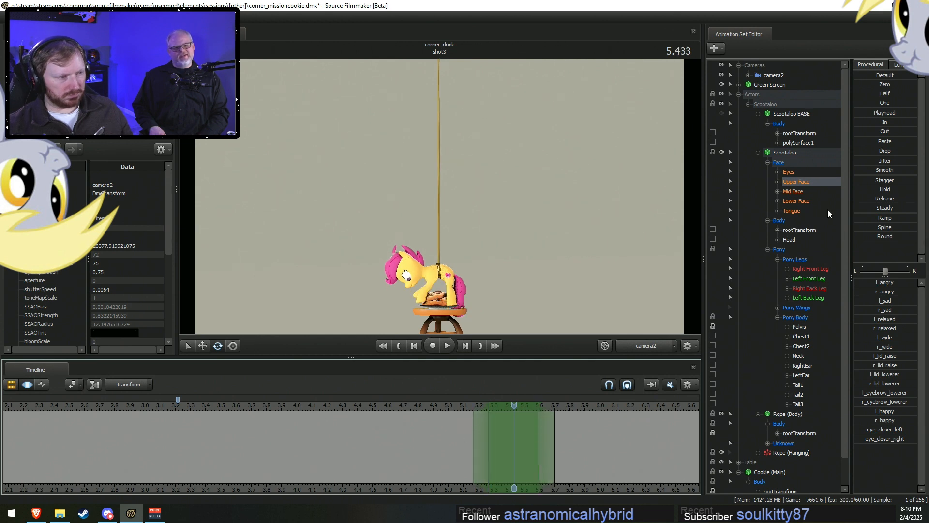
{"action": "left_click", "coordinate": [857, 81]}
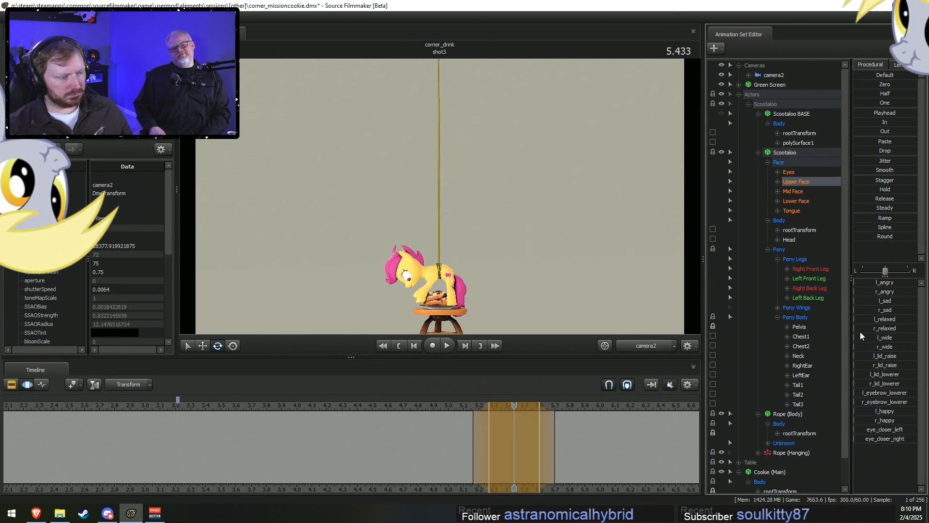
{"action": "left_click", "coordinate": [858, 428]}
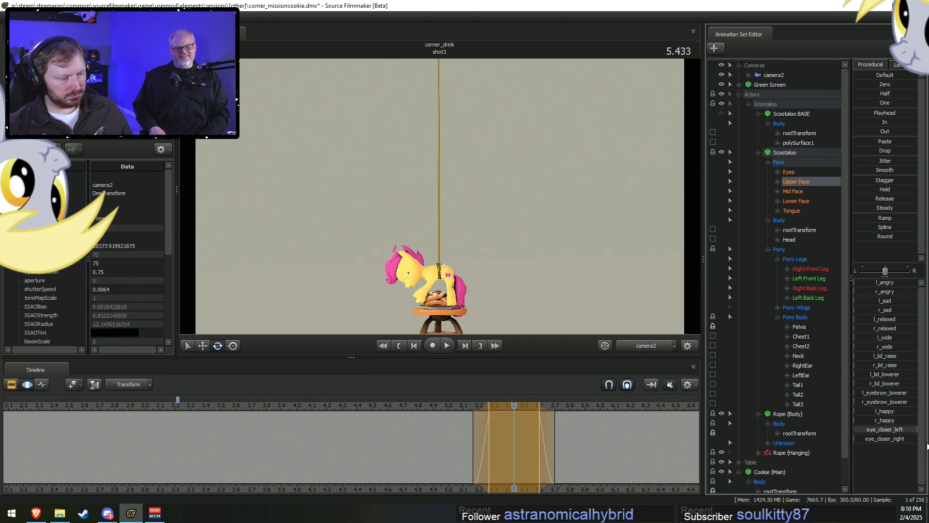
{"action": "left_click", "coordinate": [858, 439], "text": "ctrl"}
Replay the cookie grab from about 4.87 s to examine the timing of Scootaloo's blink.
{"action": "left_click", "coordinate": [426, 410]}
{"action": "key", "text": "space"}
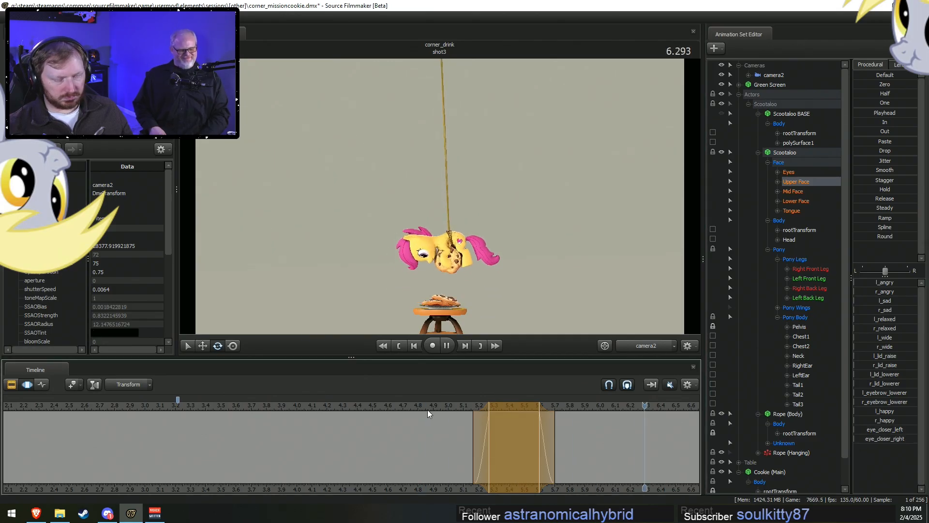
{"action": "key", "text": "space"}
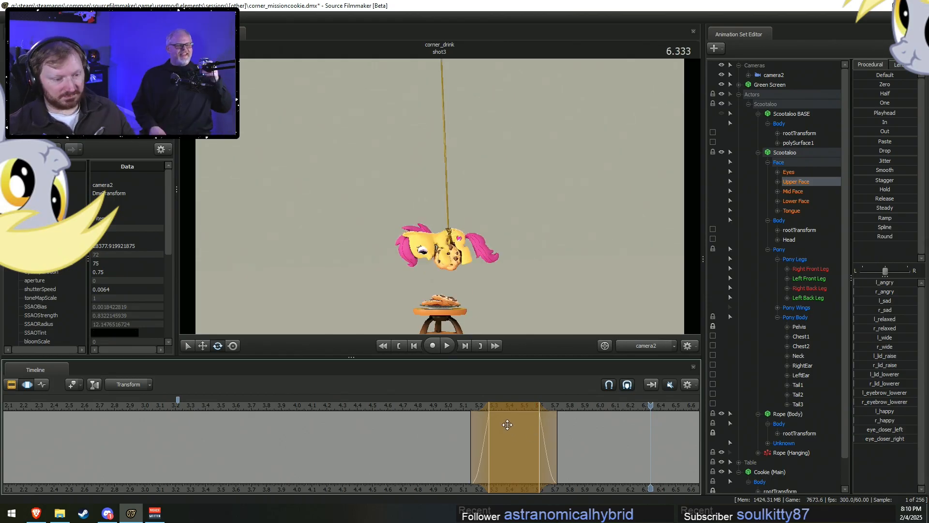
{"action": "left_click", "coordinate": [429, 409]}
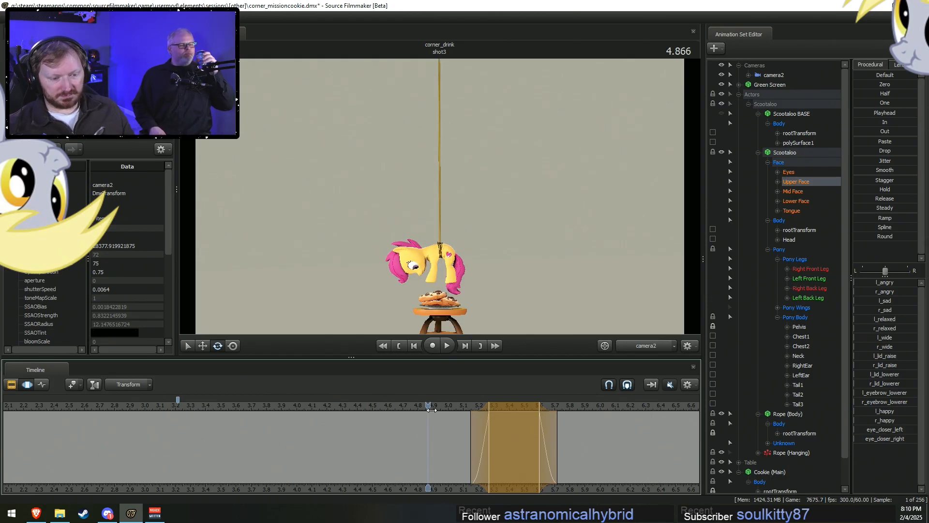
{"action": "key", "text": "space"}
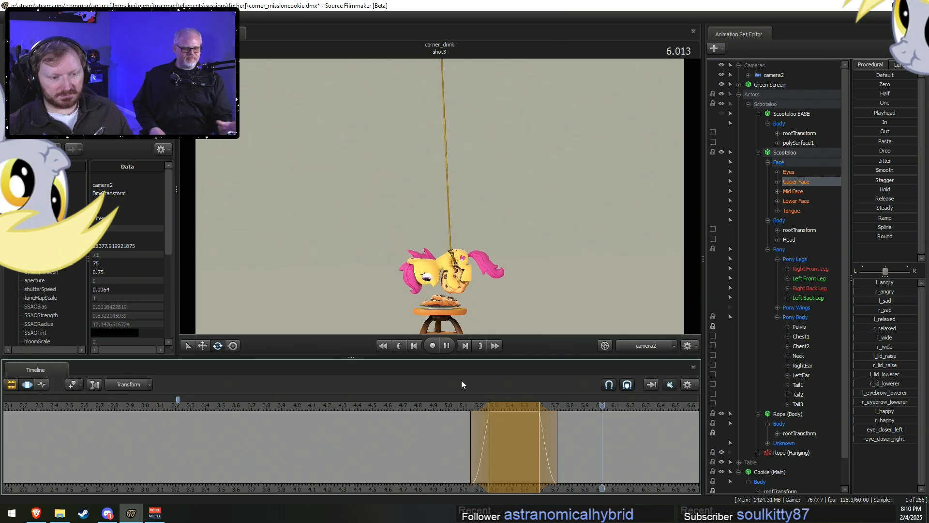
{"action": "key", "text": "space"}
Rotate Scootaloo's Head slightly at 5.6 s in a time selection from about 5.4 to 5.93 s, and replay the grab.
{"action": "left_click_drag", "start_coordinate": [520, 450], "coordinate": [540, 461]}
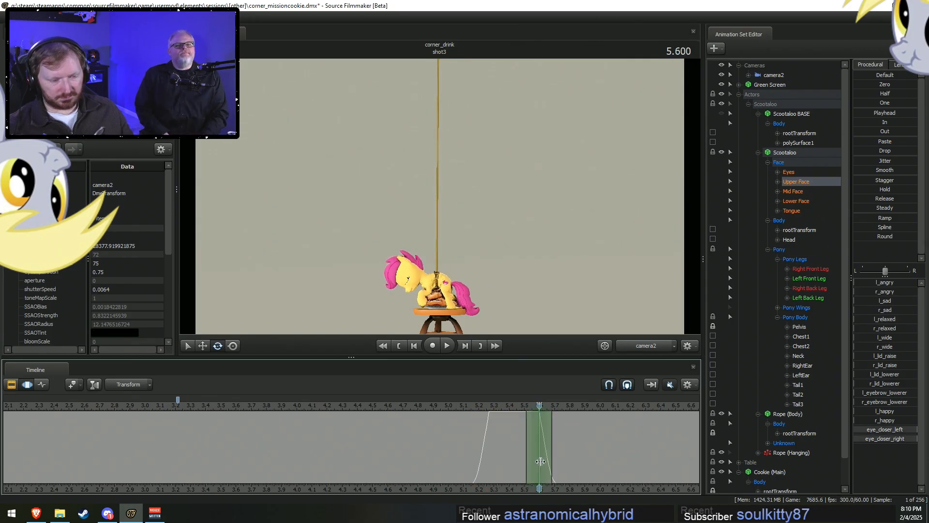
{"action": "scroll", "coordinate": [539, 459], "scroll_direction": "up", "scroll_amount": 2, "text": "shift"}
{"action": "left_click_drag", "start_coordinate": [560, 430], "coordinate": [590, 442]}
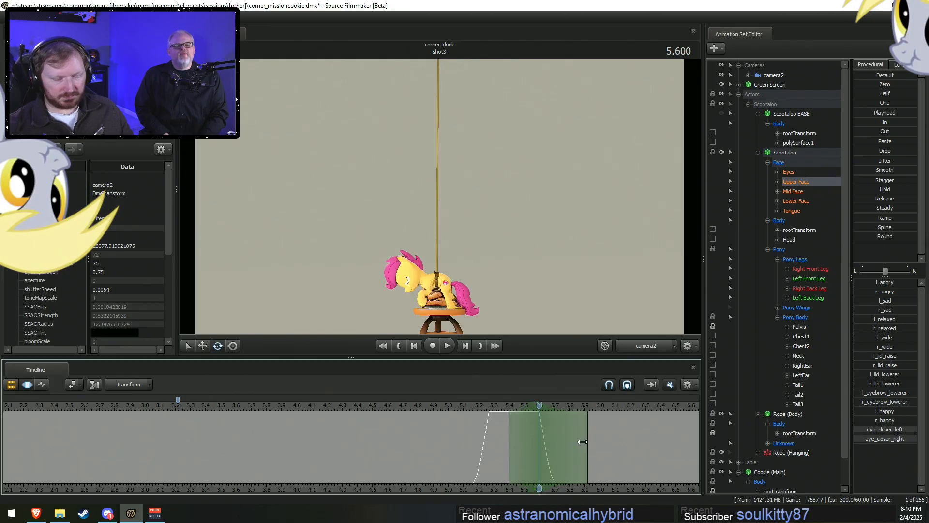
{"action": "left_click", "coordinate": [426, 281]}
{"action": "left_click_drag", "start_coordinate": [451, 258], "coordinate": [419, 286]}
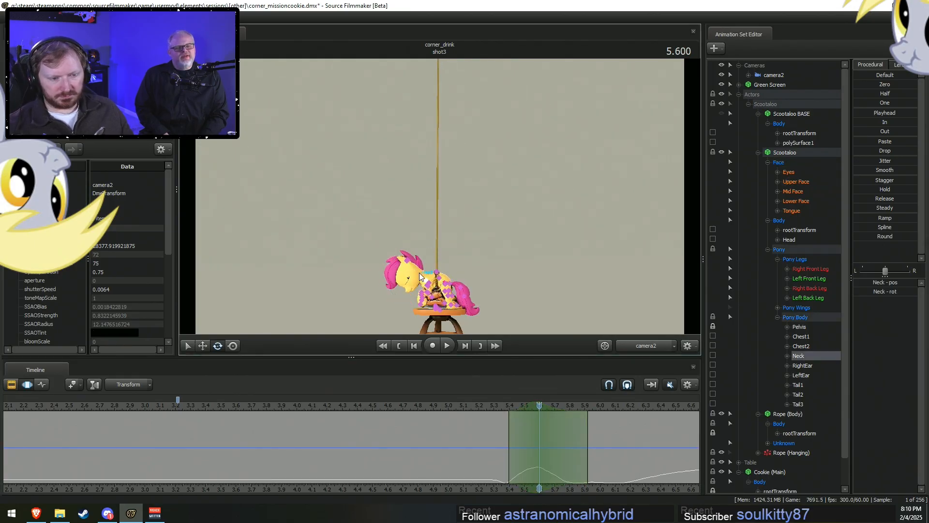
{"action": "left_click", "coordinate": [420, 276]}
{"action": "left_click_drag", "start_coordinate": [434, 254], "coordinate": [437, 251]}
{"action": "left_click", "coordinate": [475, 405]}
{"action": "key", "text": "space"}
Rotate Scootaloo's Head slightly at 5.816 s with falloff from about 5.55 to 6.22 s, and replay the grab.
{"action": "left_click_drag", "start_coordinate": [498, 450], "coordinate": [636, 469]}
{"action": "scroll", "coordinate": [571, 453], "scroll_direction": "up", "scroll_amount": 7, "text": "shift"}
{"action": "key", "text": "ctrl"}
{"action": "left_click_drag", "start_coordinate": [458, 266], "coordinate": [461, 270]}
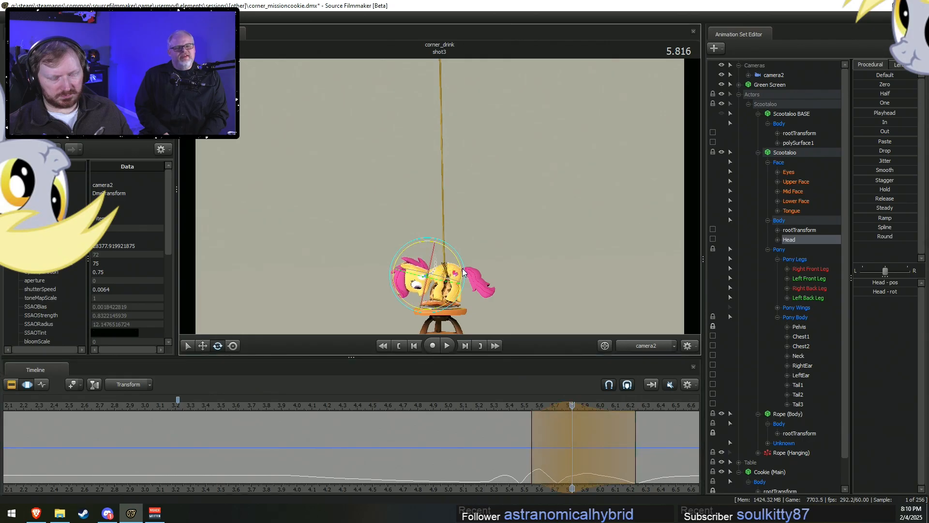
{"action": "key", "text": "space"}
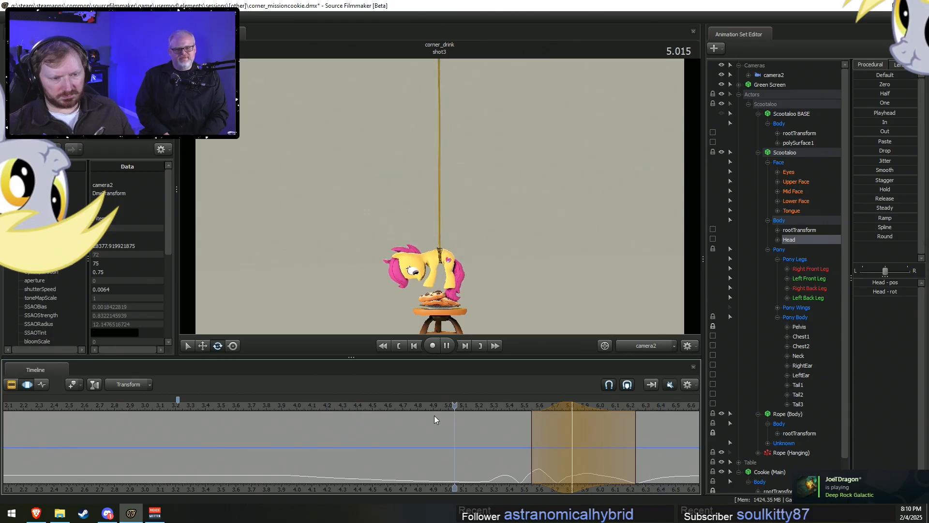
{"action": "key", "text": "space"}
Set a time selection around 5.133 s with falloff from about 4.43 to 5.36 s and frame Scootaloo's face through the Work Camera.
{"action": "key", "text": "F2"}
{"action": "key", "text": "F3"}
{"action": "key", "text": "shift"}
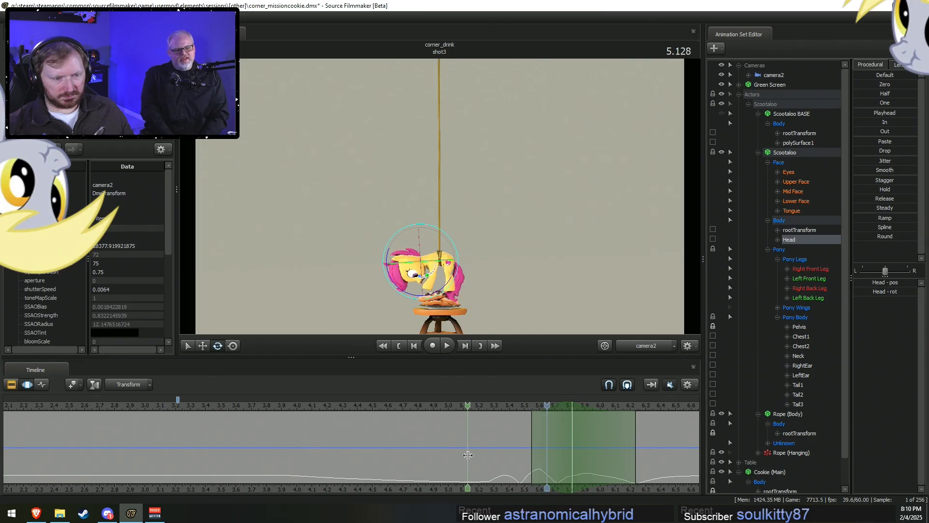
{"action": "left_click", "coordinate": [468, 454]}
{"action": "scroll", "coordinate": [466, 449], "scroll_direction": "up", "scroll_amount": 2}
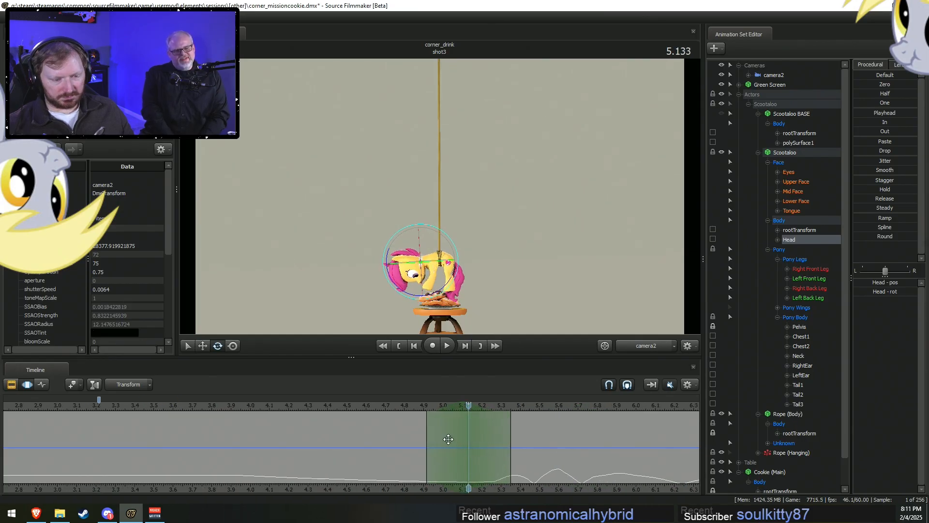
{"action": "left_click_drag", "start_coordinate": [430, 442], "coordinate": [333, 442]}
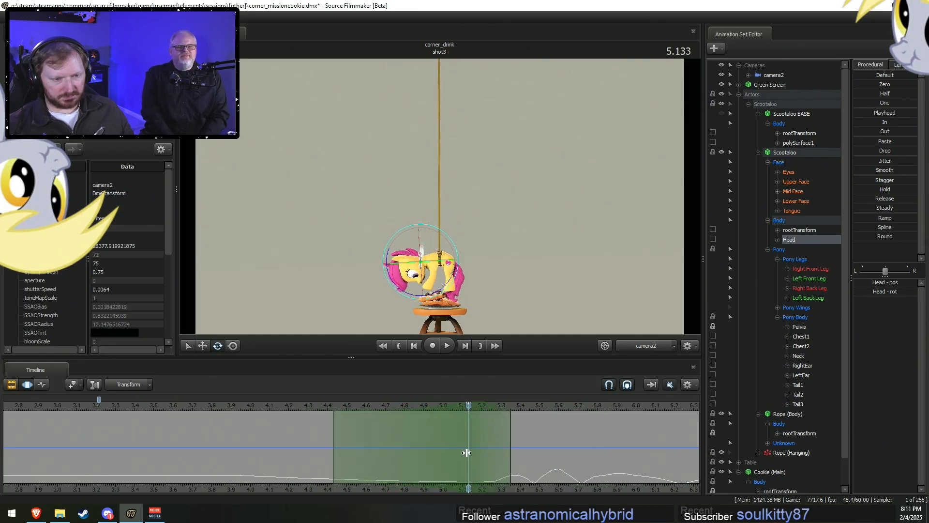
{"action": "left_click", "coordinate": [668, 341]}
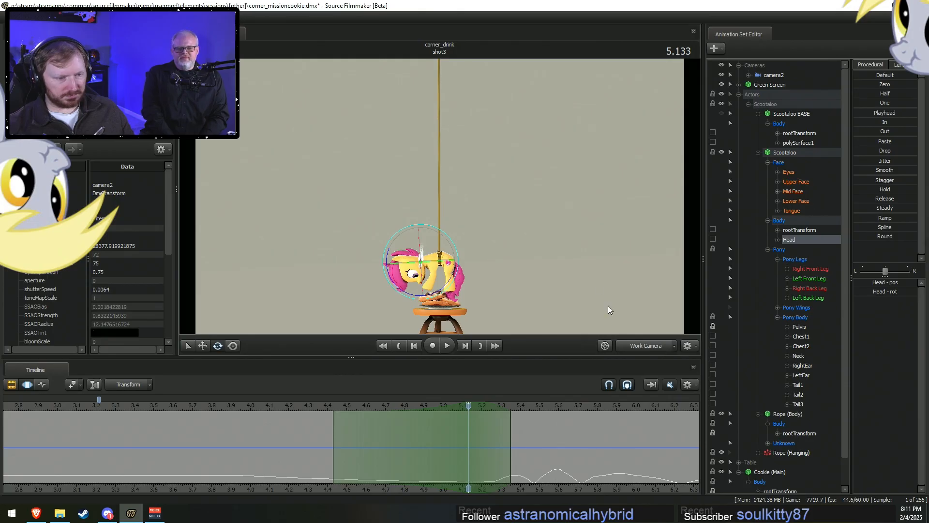
{"action": "left_click", "coordinate": [620, 326]}
{"action": "left_click_drag", "start_coordinate": [503, 203], "coordinate": [516, 295]}
{"action": "key", "text": "w"}
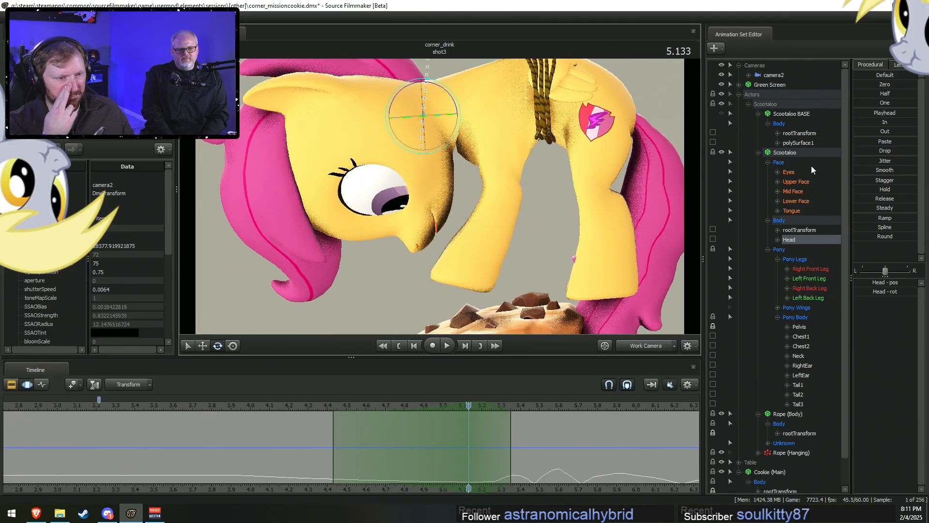
Open Scootaloo's mouth in a smile at 5.133 s by raising jaw_open, both smirks and a little grin, keeping mouth_O low.
{"action": "left_click", "coordinate": [798, 200]}
{"action": "left_click_drag", "start_coordinate": [874, 429], "coordinate": [901, 430]}
{"action": "left_click_drag", "start_coordinate": [873, 282], "coordinate": [876, 283]}
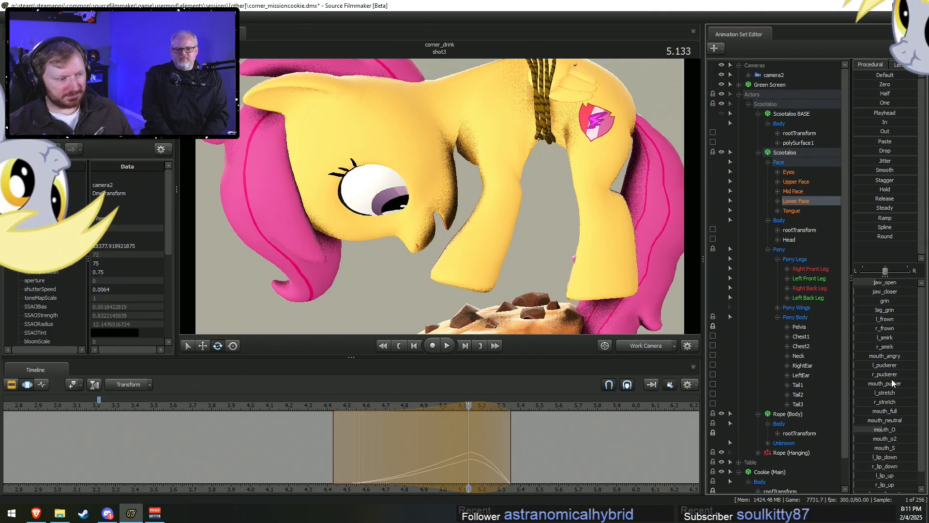
{"action": "left_click_drag", "start_coordinate": [869, 337], "coordinate": [896, 346]}
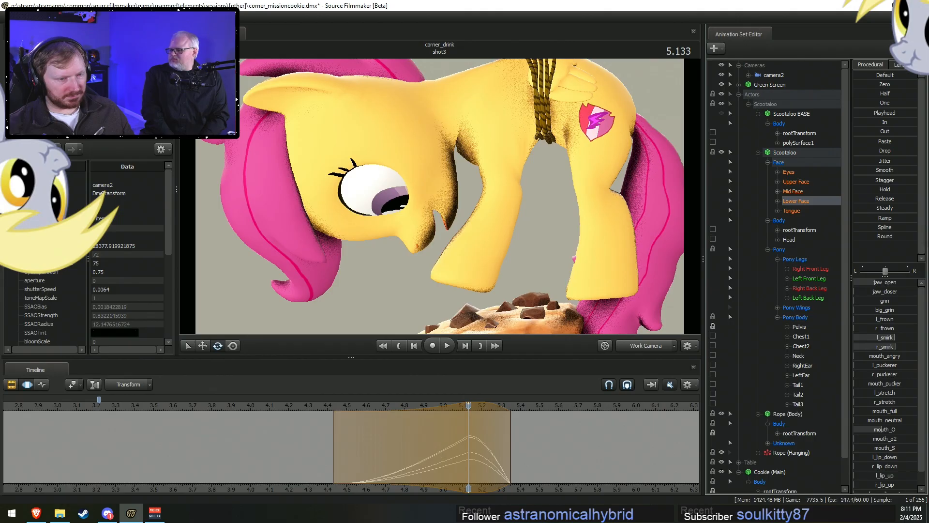
{"action": "left_click_drag", "start_coordinate": [863, 300], "coordinate": [871, 300]}
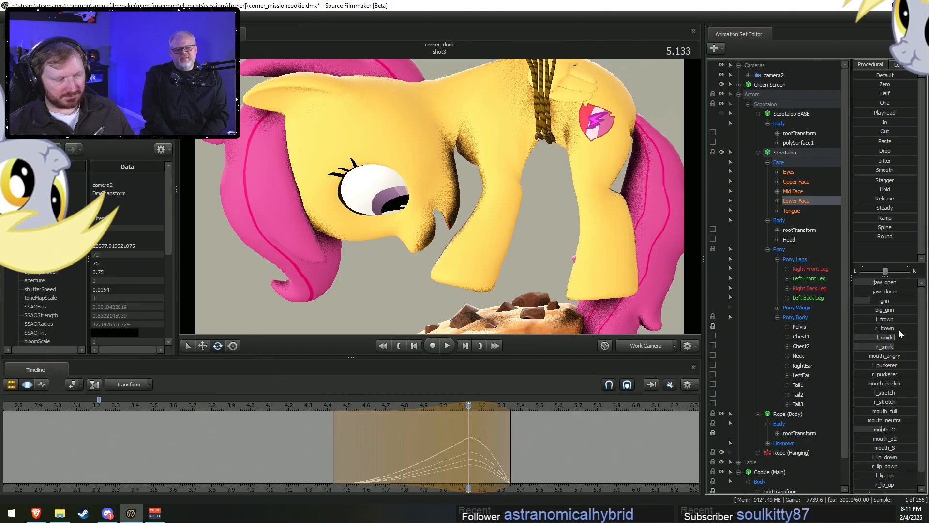
{"action": "left_click_drag", "start_coordinate": [885, 429], "coordinate": [860, 429]}
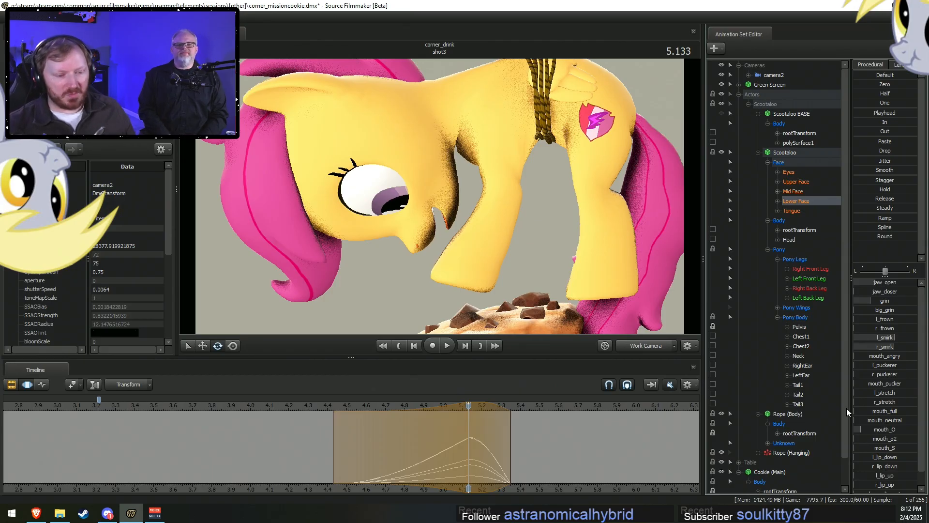
Replay the descent from about 4.1 s to examine Scootaloo's mouth opening up close.
{"action": "left_click", "coordinate": [302, 405]}
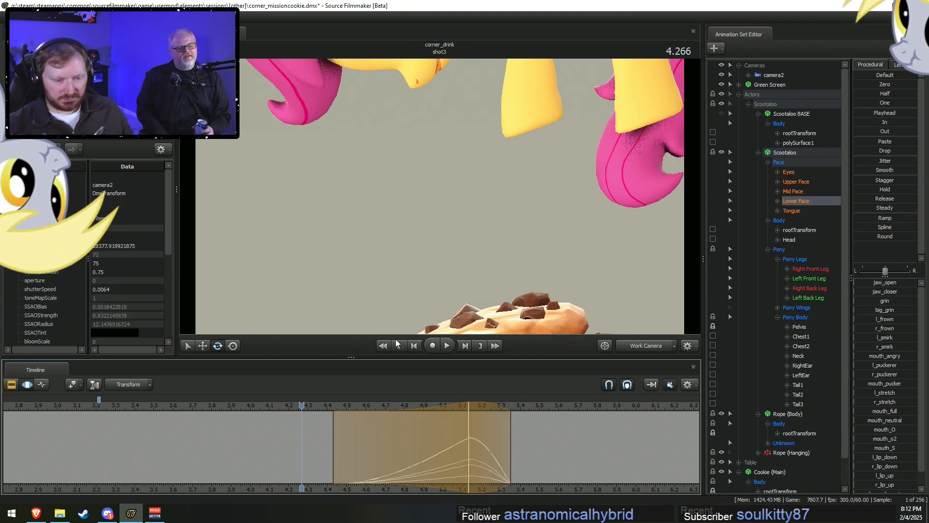
{"action": "left_click", "coordinate": [270, 409]}
{"action": "key", "text": "space"}
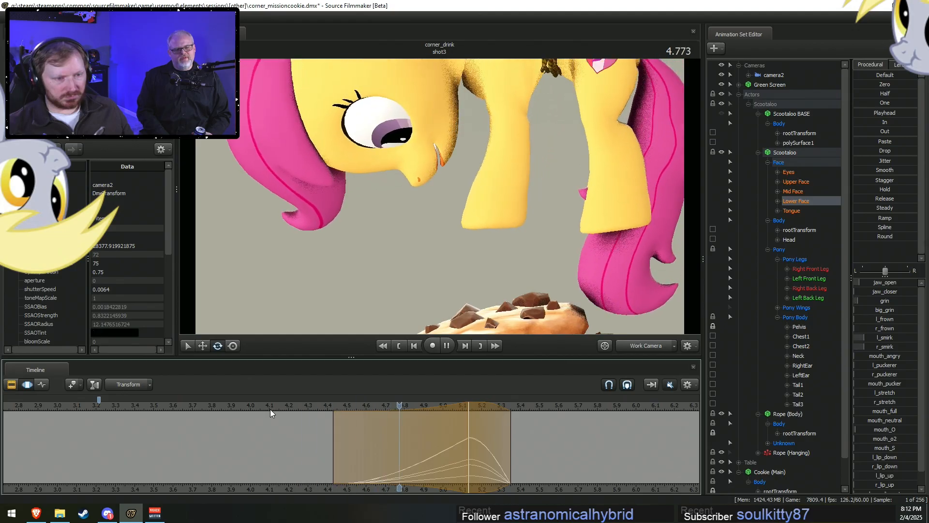
{"action": "key", "text": "space"}
Smooth the Lower Face release with a procedural preset from about 5.25 to 5.5 s, extend its falloff to about 5.68 s, and replay.
{"action": "left_click", "coordinate": [787, 203]}
{"action": "left_click_drag", "start_coordinate": [492, 464], "coordinate": [546, 471], "text": "shift"}
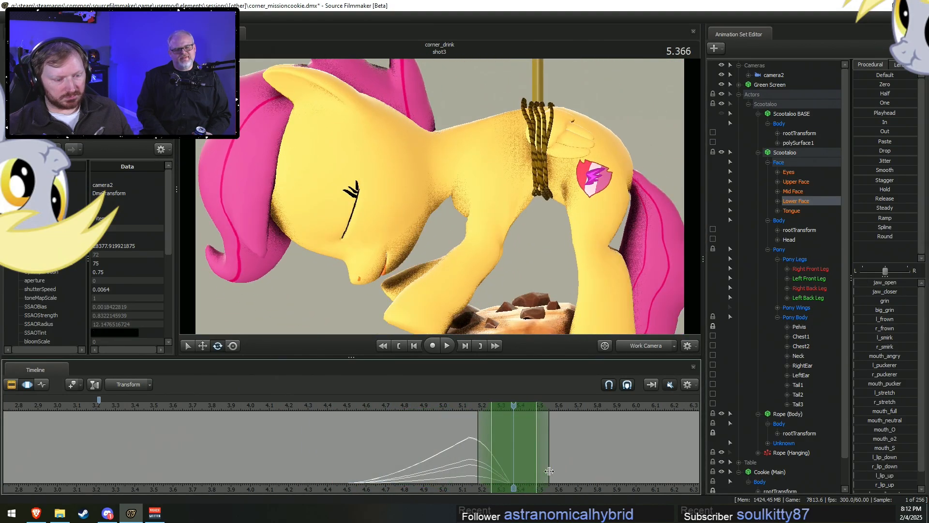
{"action": "left_click", "coordinate": [883, 237]}
{"action": "left_click", "coordinate": [442, 416]}
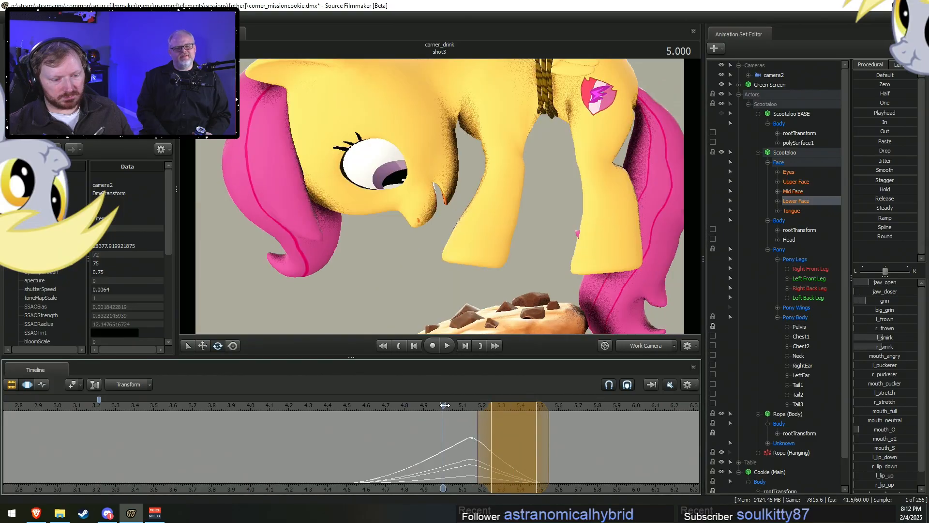
{"action": "left_click_drag", "start_coordinate": [547, 442], "coordinate": [572, 443]}
{"action": "key", "text": "space"}
{"action": "key", "text": "space"}
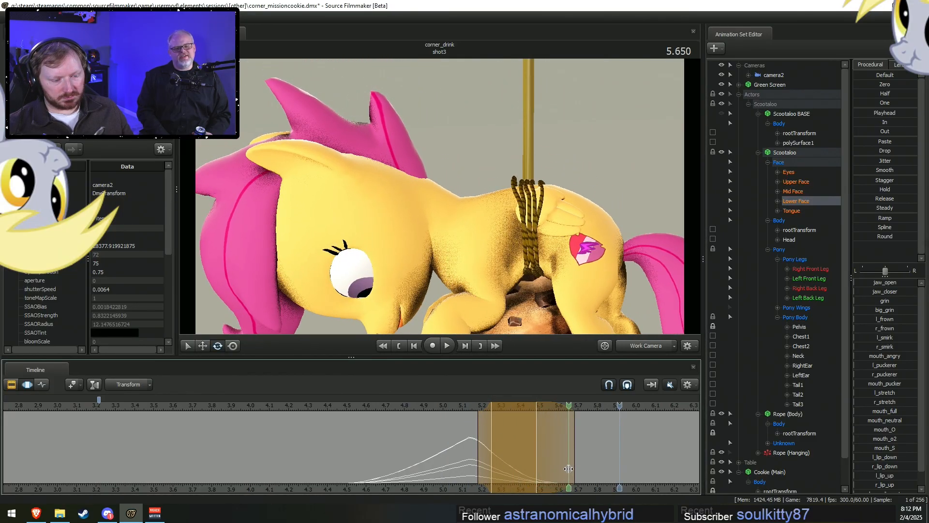
Raise Scootaloo's grin strongly at 5.633 s in a time selection with falloff from about 5.4 to 6.0 s.
{"action": "left_click", "coordinate": [566, 468]}
{"action": "scroll", "coordinate": [563, 468], "scroll_direction": "up", "scroll_amount": 8}
{"action": "middle_click_drag", "start_coordinate": [617, 469], "coordinate": [533, 479]}
{"action": "left_click_drag", "start_coordinate": [528, 445], "coordinate": [553, 449]}
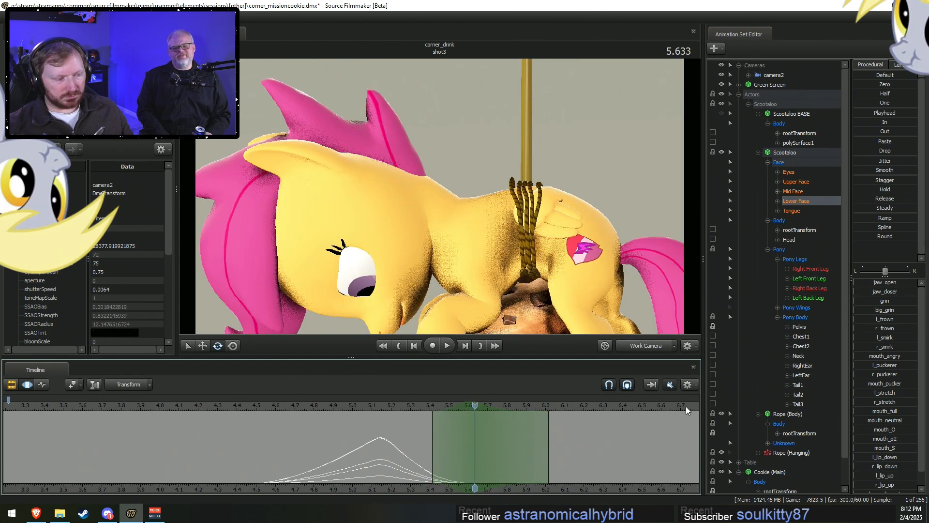
{"action": "left_click_drag", "start_coordinate": [862, 302], "coordinate": [907, 301]}
{"action": "left_click_drag", "start_coordinate": [447, 429], "coordinate": [436, 431]}
Adjust Scootaloo's grin and open her jaw slightly at 5.85 s in a time selection from about 5.6 to 6.25 s.
{"action": "left_click_drag", "start_coordinate": [379, 427], "coordinate": [516, 437]}
{"action": "scroll", "coordinate": [516, 437], "scroll_direction": "up", "scroll_amount": 8, "text": "shift"}
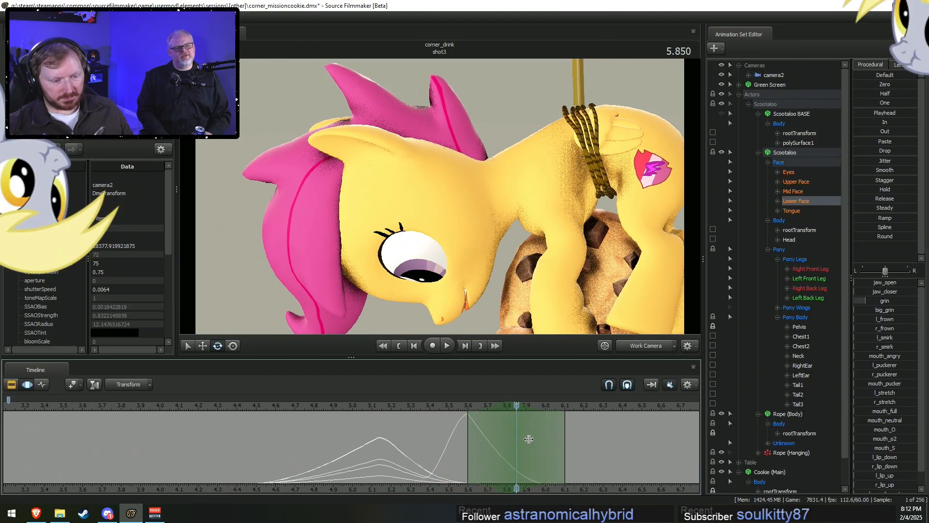
{"action": "left_click_drag", "start_coordinate": [572, 440], "coordinate": [593, 444]}
{"action": "left_click", "coordinate": [875, 301]}
{"action": "left_click_drag", "start_coordinate": [874, 283], "coordinate": [885, 283]}
{"action": "left_click_drag", "start_coordinate": [418, 451], "coordinate": [600, 463]}
Switch to camera2 and replay the shot from about 2 s to examine the new mouth animation.
{"action": "scroll", "coordinate": [607, 461], "scroll_direction": "down", "scroll_amount": 6}
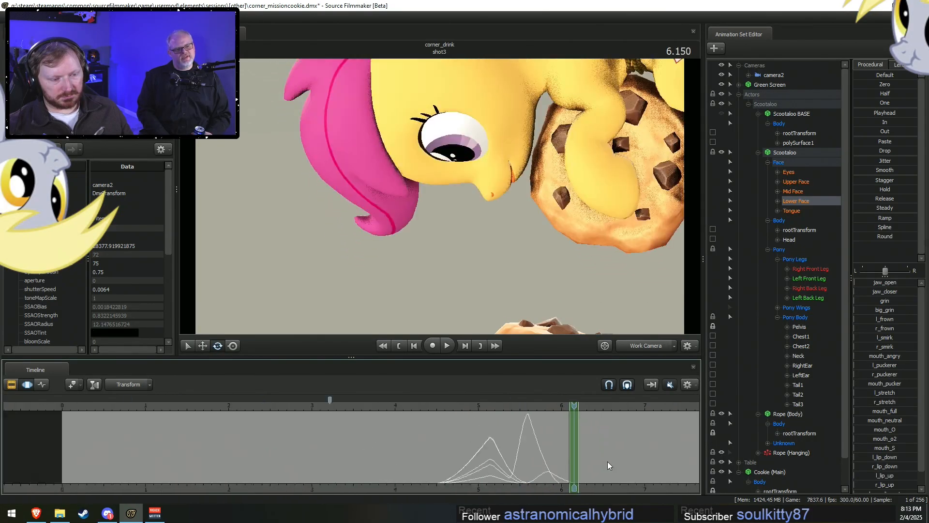
{"action": "left_click", "coordinate": [475, 408]}
{"action": "left_click", "coordinate": [635, 346]}
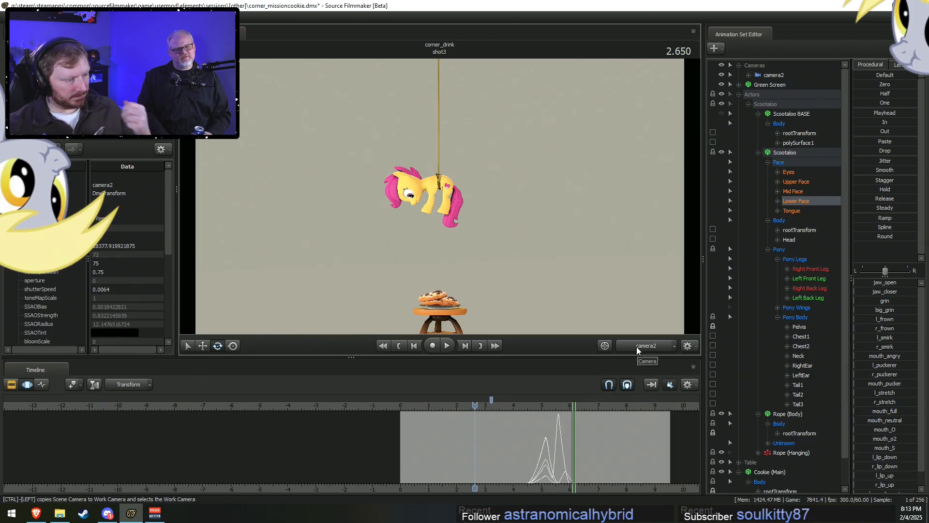
{"action": "key", "text": "space"}
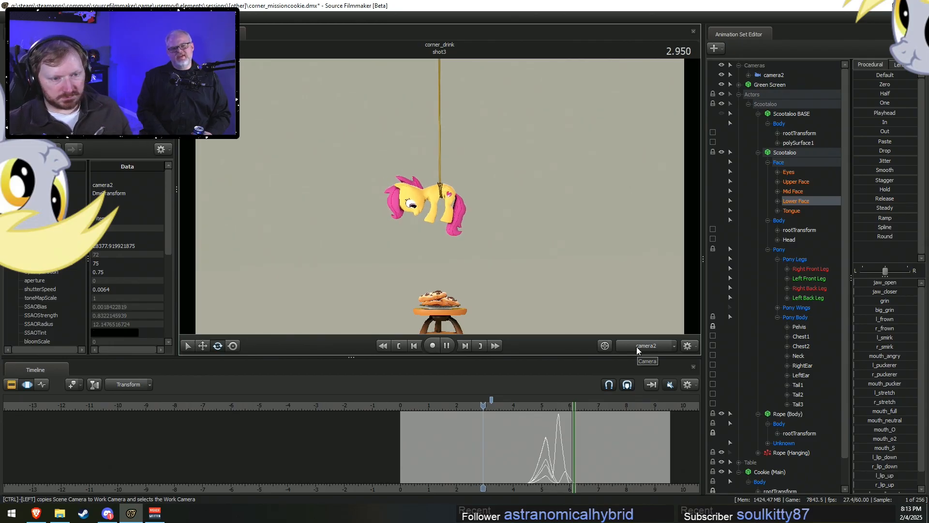
{"action": "key", "text": "space"}
{"action": "left_click", "coordinate": [457, 408]}
{"action": "key", "text": "space"}
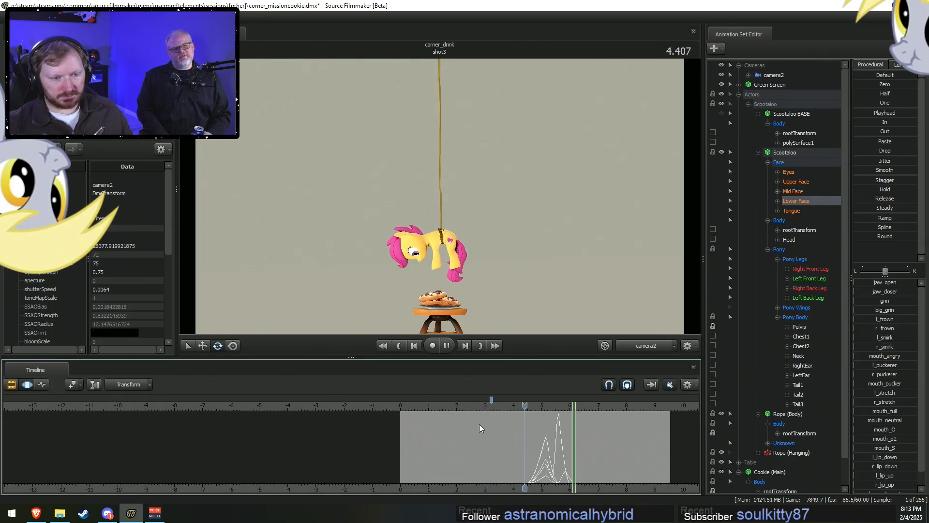
Rework Scootaloo's Head animation in a time selection with falloff from about 3.4 to 4.4 s.
{"action": "key", "text": "space"}
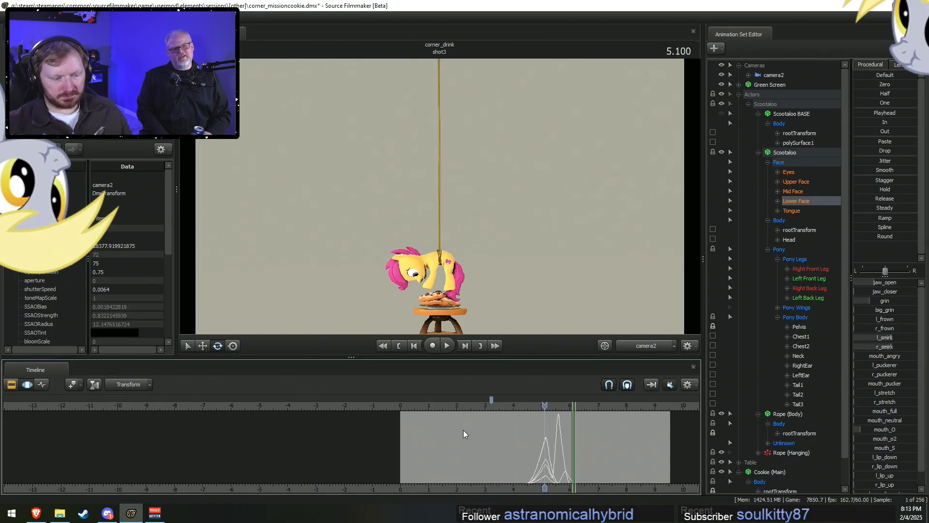
{"action": "left_click", "coordinate": [794, 153]}
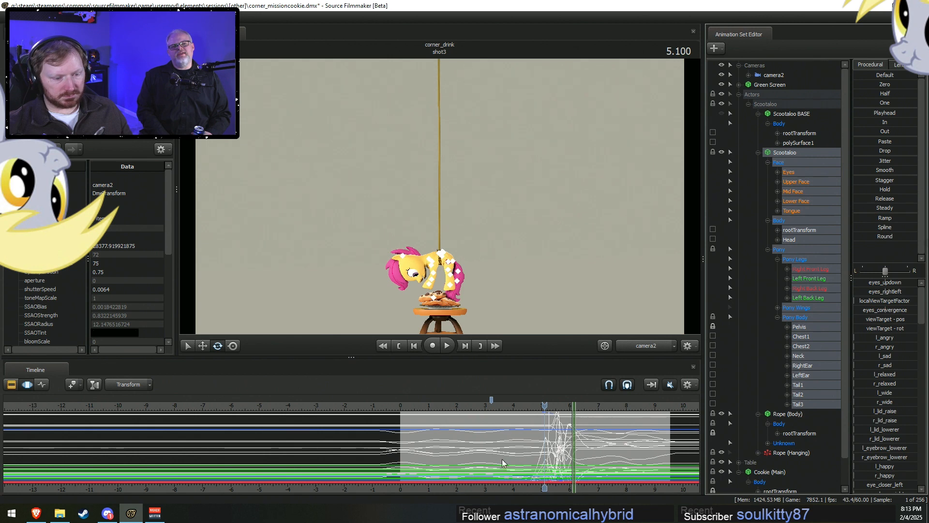
{"action": "left_click", "coordinate": [791, 240]}
{"action": "left_click_drag", "start_coordinate": [574, 453], "coordinate": [499, 439]}
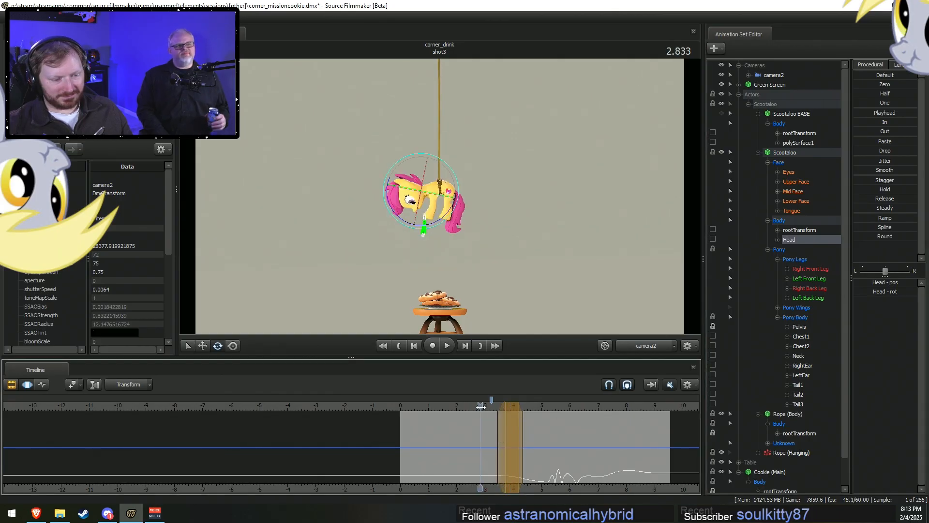
Replay the shot from about 2.5 s and stop near 4.9 s to check the head motion.
{"action": "left_click", "coordinate": [481, 407]}
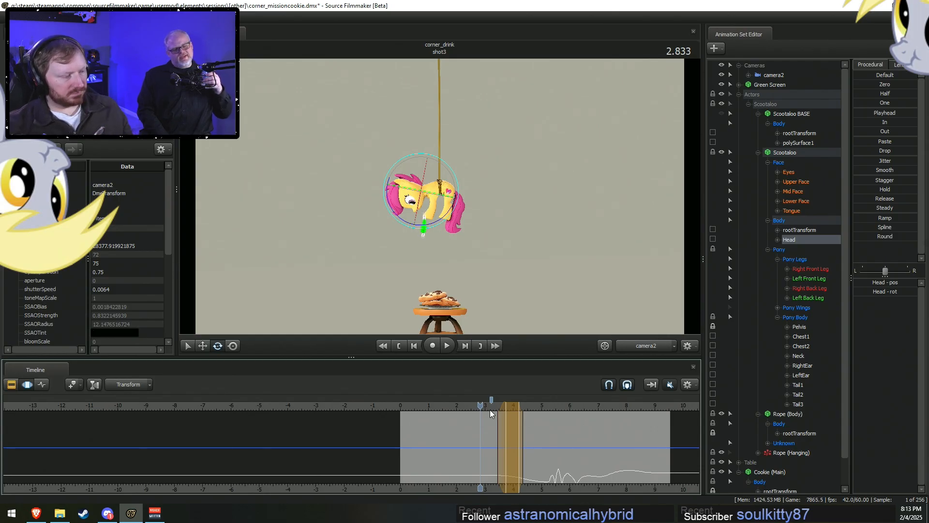
{"action": "left_click", "coordinate": [473, 410]}
{"action": "key", "text": "space"}
{"action": "key", "text": "F2"}
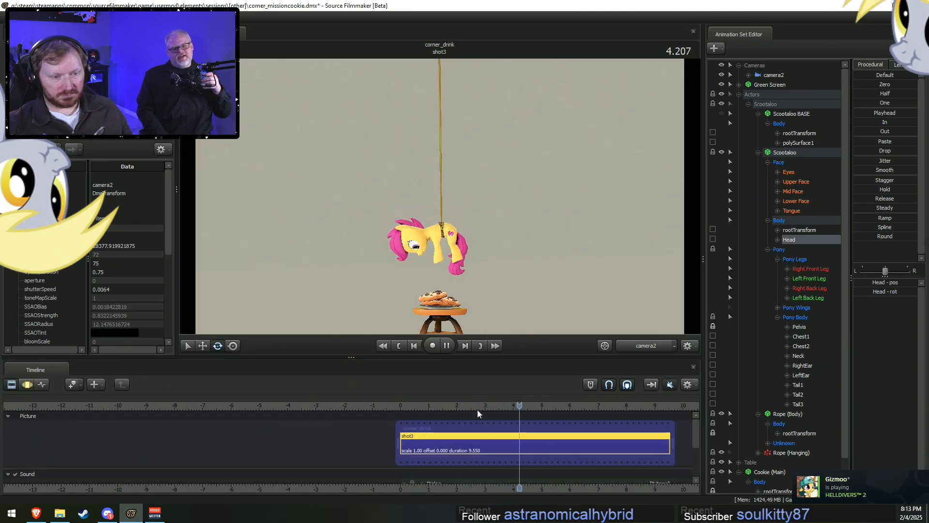
{"action": "key", "text": "space"}
{"action": "key", "text": "F3"}
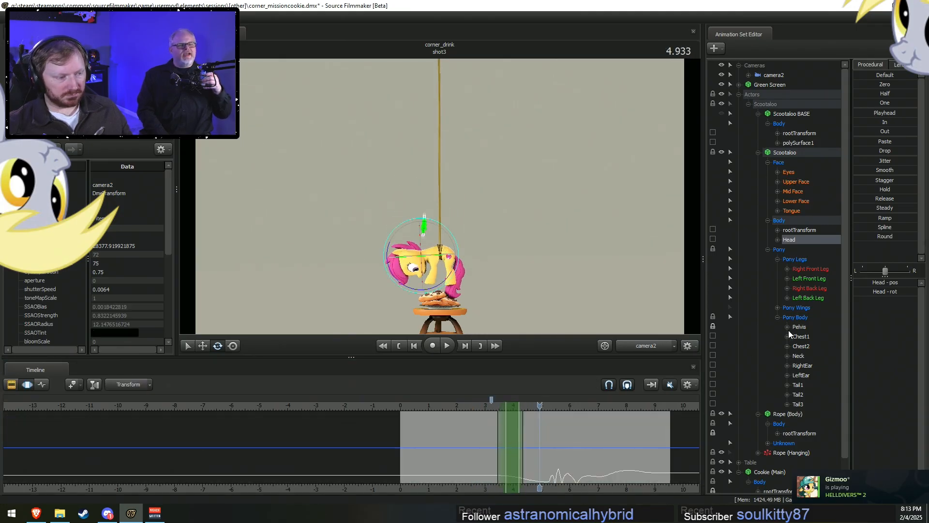
Refine Scootaloo's Head motion around 3.85 s in a time selection with falloff from about 3.3 to 4.4 s.
{"action": "left_click", "coordinate": [802, 355]}
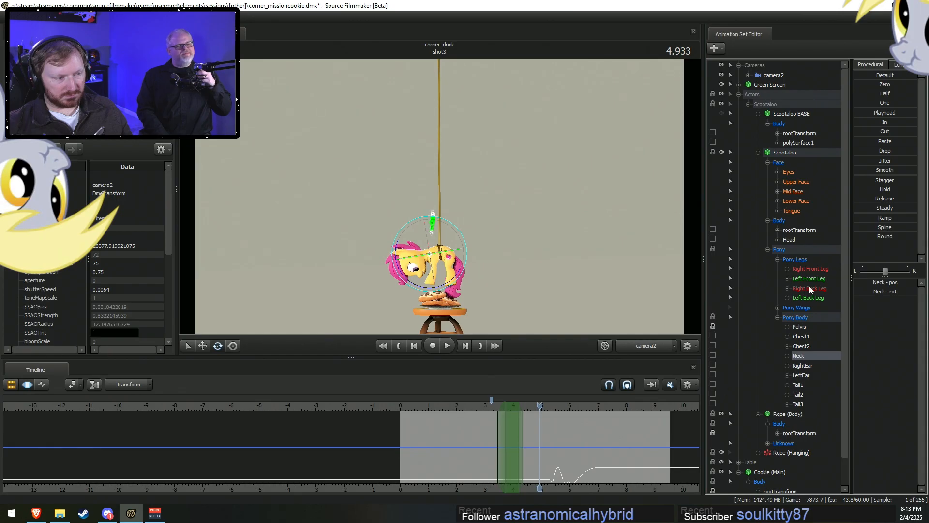
{"action": "left_click", "coordinate": [798, 241]}
{"action": "left_click", "coordinate": [523, 468]}
{"action": "left_click_drag", "start_coordinate": [496, 469], "coordinate": [520, 467], "text": "shift"}
{"action": "left_click_drag", "start_coordinate": [503, 467], "coordinate": [509, 467]}
{"action": "left_click_drag", "start_coordinate": [501, 467], "coordinate": [520, 467], "text": "shift"}
{"action": "right_click_drag", "start_coordinate": [520, 467], "coordinate": [528, 467], "text": "shift"}
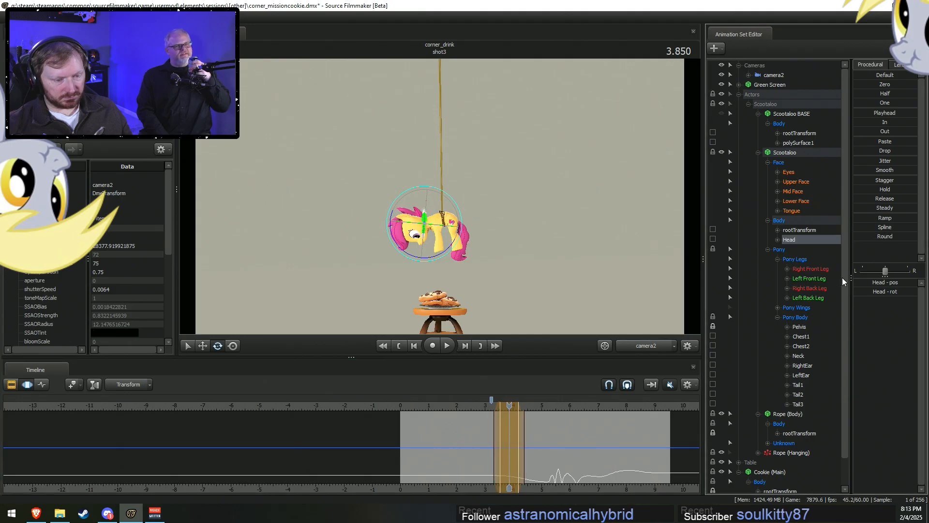
Replay the descent from about 2.5 s and from the shot's start to examine the head motion.
{"action": "key", "text": "space"}
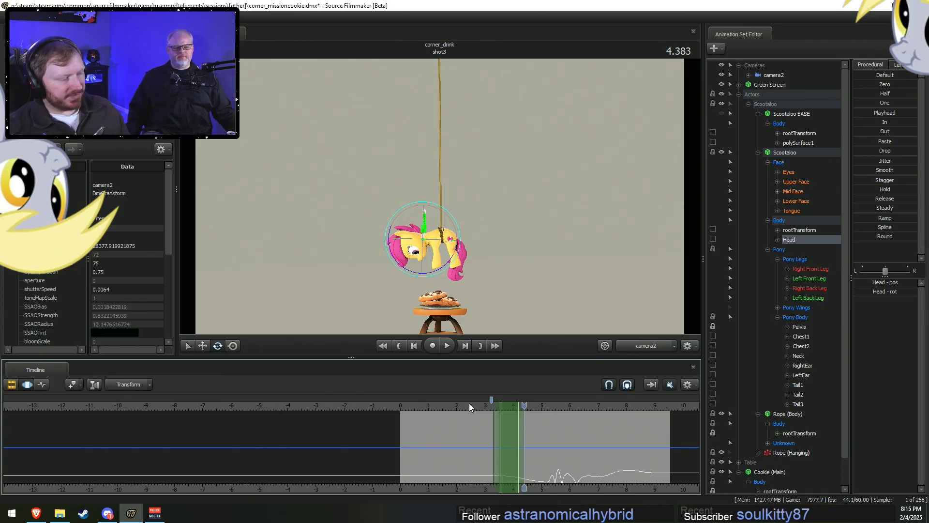
{"action": "left_click", "coordinate": [475, 403]}
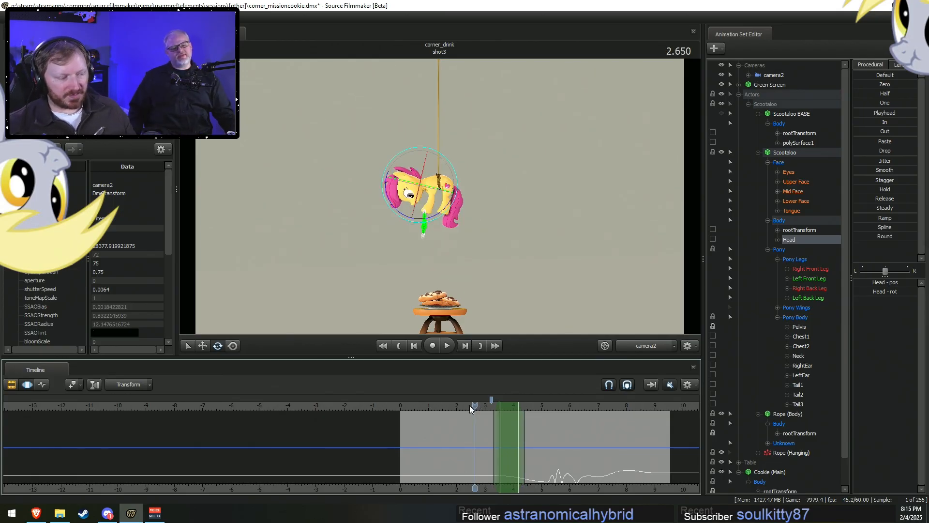
{"action": "left_click", "coordinate": [472, 406]}
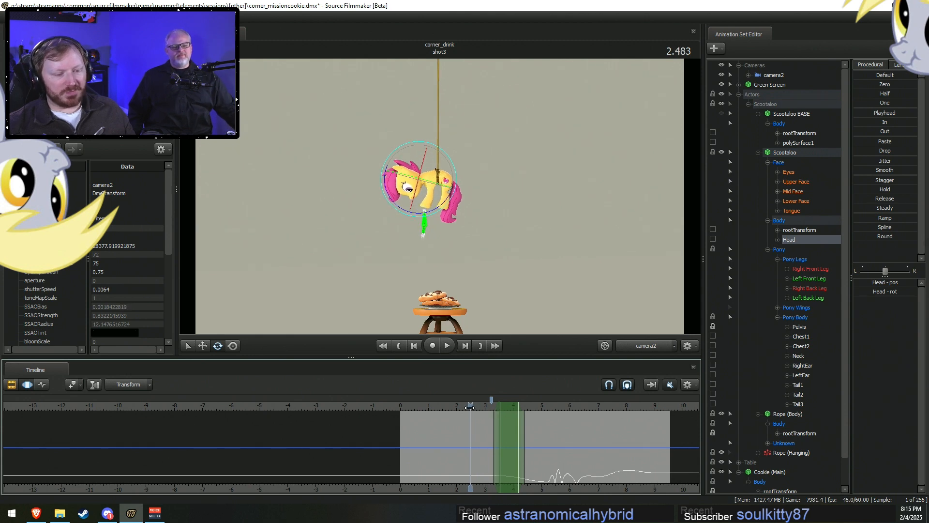
{"action": "key", "text": "space"}
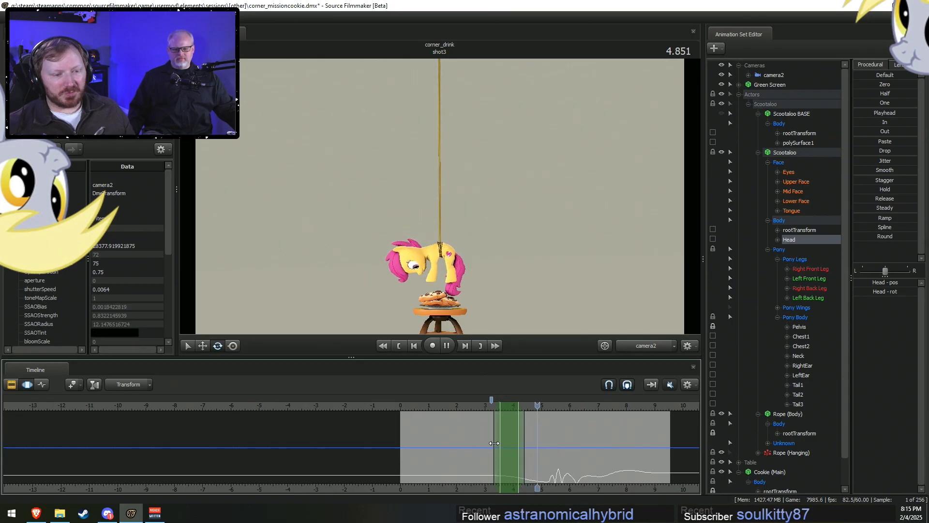
{"action": "key", "text": "space"}
{"action": "left_click", "coordinate": [402, 412]}
{"action": "key", "text": "space"}
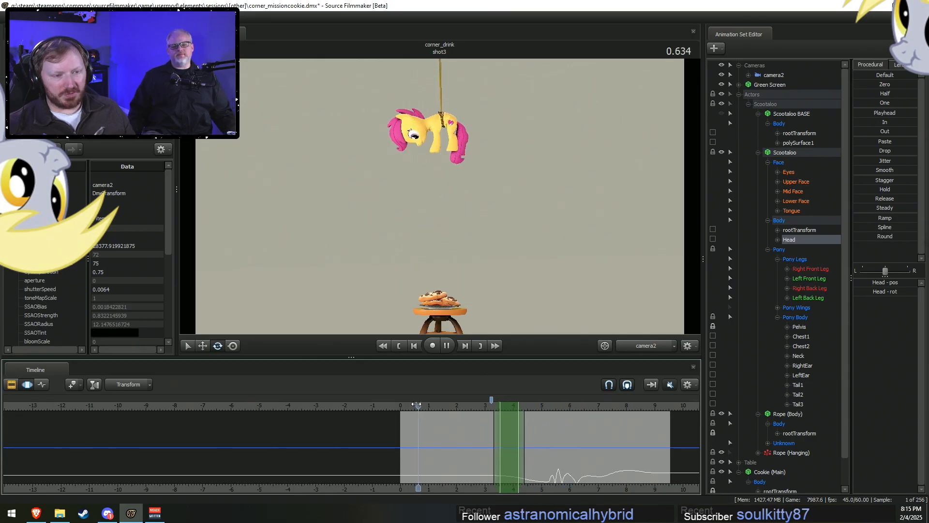
{"action": "key", "text": "space"}
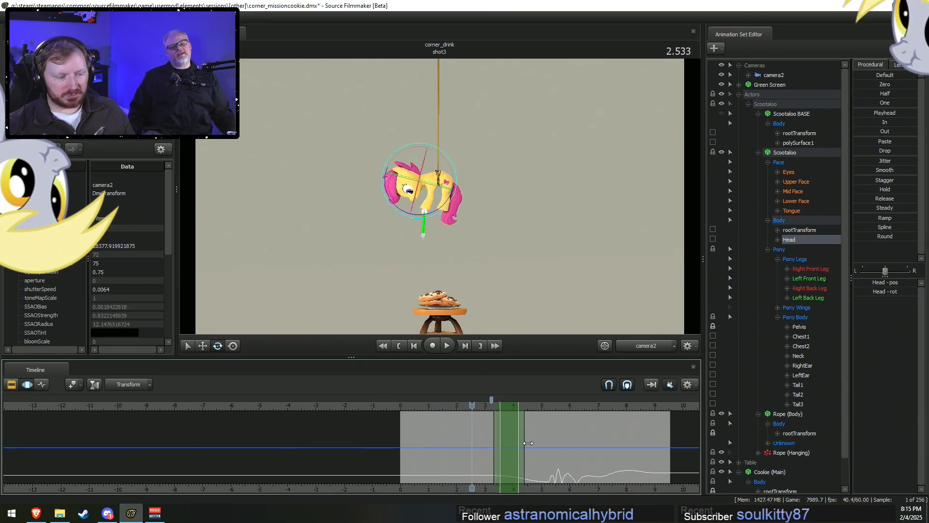
Clear the time selection, lock Scootaloo's Neck and both shoulder controls, and expand the front leg groups.
{"action": "left_click", "coordinate": [535, 460]}
{"action": "scroll", "coordinate": [536, 461], "scroll_direction": "up", "scroll_amount": 5}
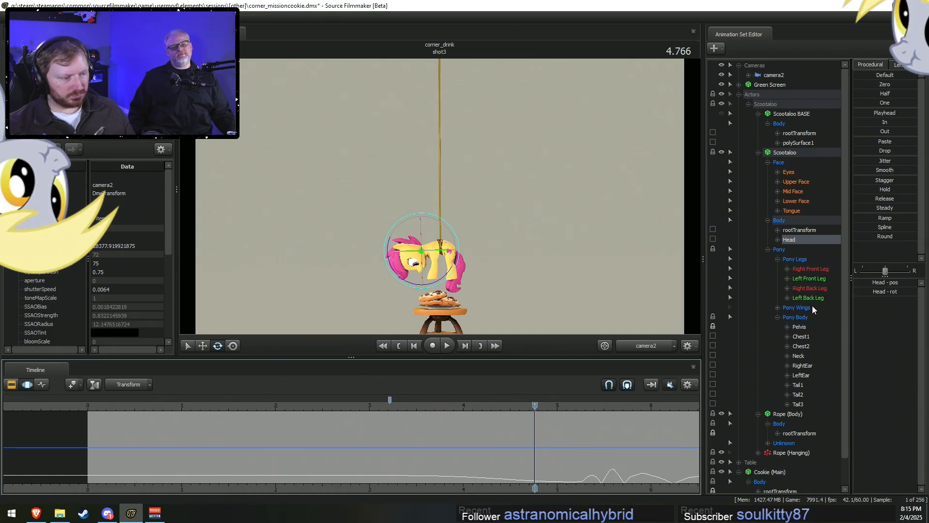
{"action": "left_click", "coordinate": [799, 327]}
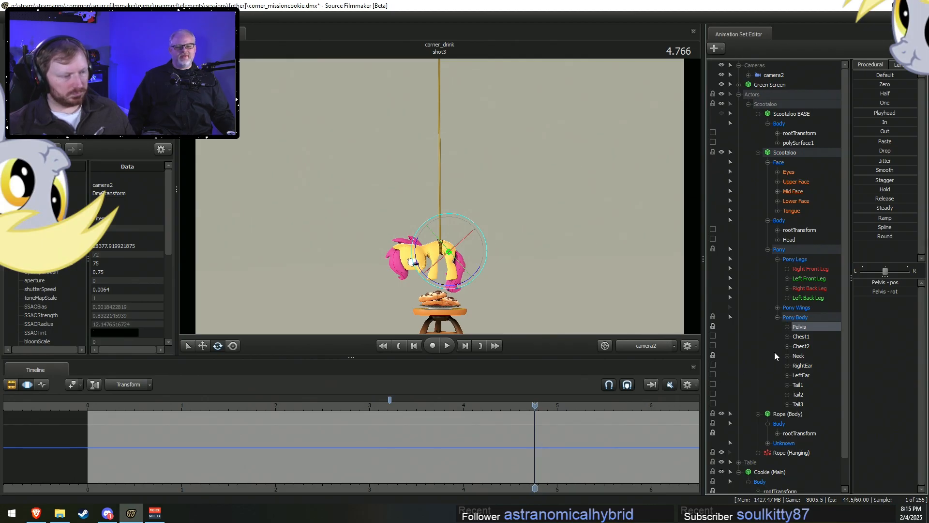
{"action": "left_click", "coordinate": [787, 278]}
{"action": "left_click", "coordinate": [787, 269]}
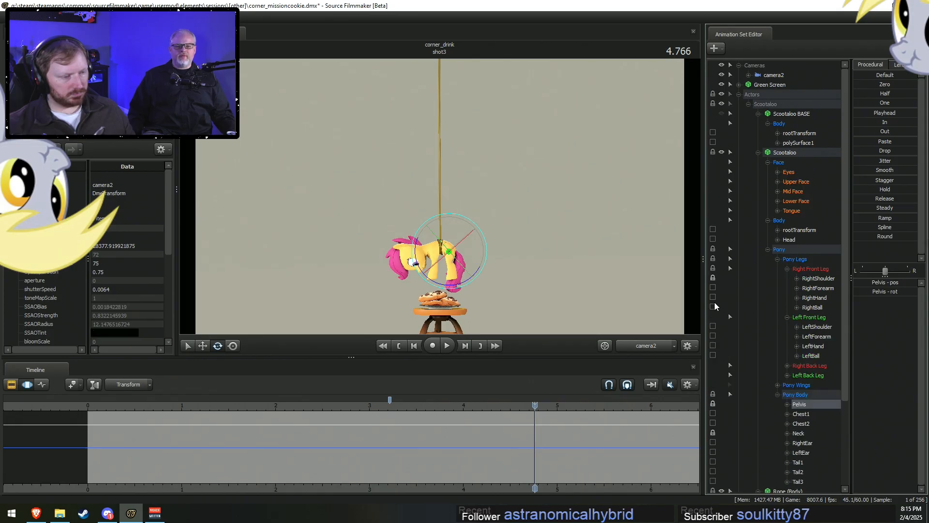
Set a time selection from about 5.45 to 5.72 s for Scootaloo BASE's rootTransform and view the pony closely with the Work Camera.
{"action": "left_click", "coordinate": [799, 133]}
{"action": "scroll", "coordinate": [513, 460], "scroll_direction": "up", "scroll_amount": 5}
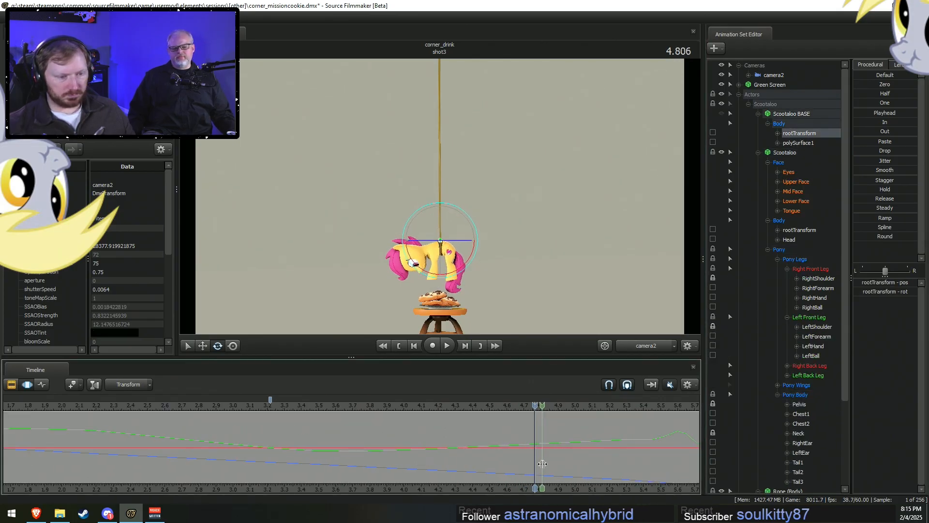
{"action": "left_click_drag", "start_coordinate": [540, 463], "coordinate": [584, 466]}
{"action": "middle_click_drag", "start_coordinate": [629, 492], "coordinate": [344, 467]}
{"action": "mouse_move", "coordinate": [344, 467]}
{"action": "left_mouse_down"}
{"action": "mouse_move", "coordinate": [336, 465]}
{"action": "mouse_move", "coordinate": [432, 467]}
{"action": "mouse_move", "coordinate": [371, 467]}
{"action": "mouse_move", "coordinate": [420, 472]}
{"action": "mouse_move", "coordinate": [379, 450]}
{"action": "mouse_move", "coordinate": [363, 453]}
{"action": "mouse_move", "coordinate": [404, 455]}
{"action": "mouse_move", "coordinate": [388, 452]}
{"action": "mouse_move", "coordinate": [399, 443]}
{"action": "left_mouse_up"}
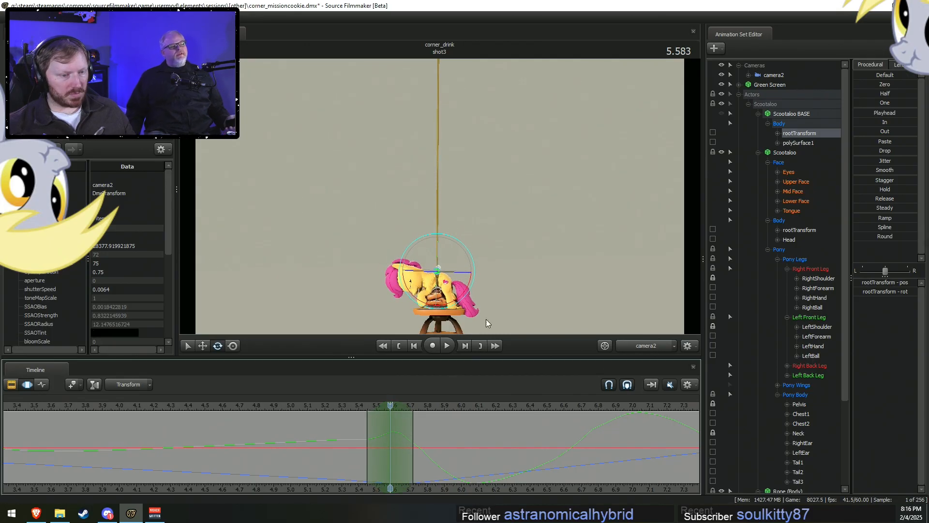
{"action": "left_click", "coordinate": [646, 346], "text": "ctrl"}
{"action": "scroll", "coordinate": [468, 245], "scroll_direction": "up", "scroll_amount": 5}
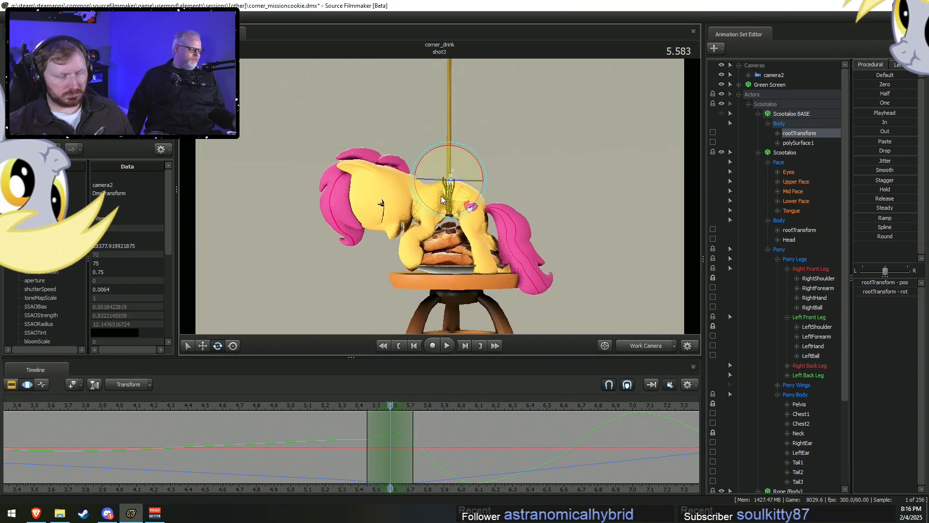
Try to lower Scootaloo BASE's rootTransform at 5.583 s.
{"action": "key", "text": "w"}
{"action": "left_click_drag", "start_coordinate": [450, 150], "coordinate": [452, 160]}
{"action": "key", "text": "ctrl+z"}
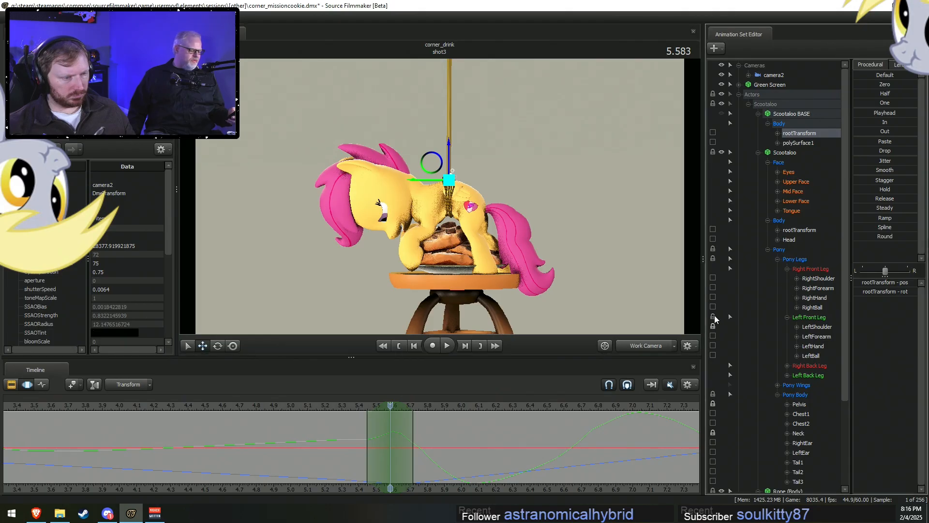
Expand Scootaloo's Right and Left Back Leg groups and restore the locks on both front shoulders.
{"action": "left_click", "coordinate": [787, 268]}
{"action": "left_click", "coordinate": [787, 278]}
{"action": "left_click", "coordinate": [787, 298]}
{"action": "left_click", "coordinate": [787, 288]}
{"action": "left_click", "coordinate": [787, 278]}
{"action": "left_click", "coordinate": [787, 268]}
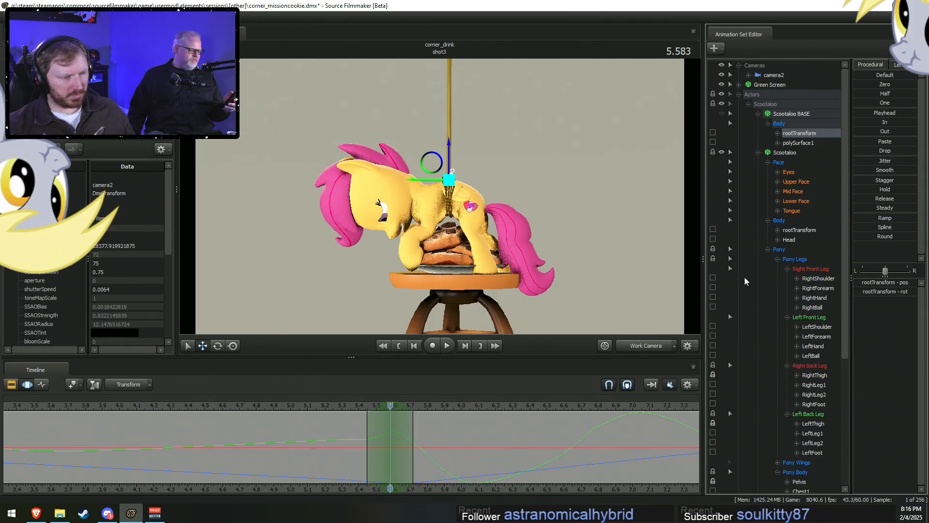
{"action": "left_click", "coordinate": [713, 326]}
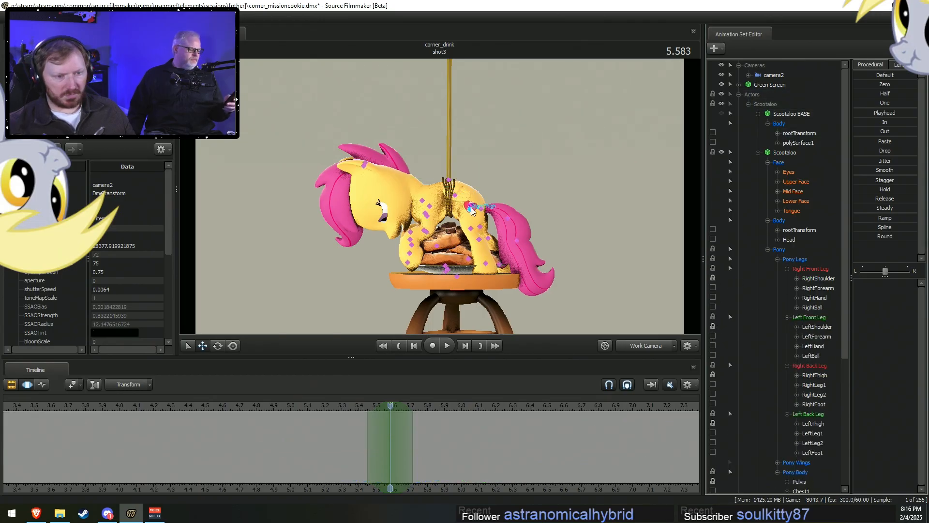
Rotate Scootaloo's Pelvis at 5.583 s within the time selection so her hips tilt and her tail rises.
{"action": "left_click", "coordinate": [803, 472]}
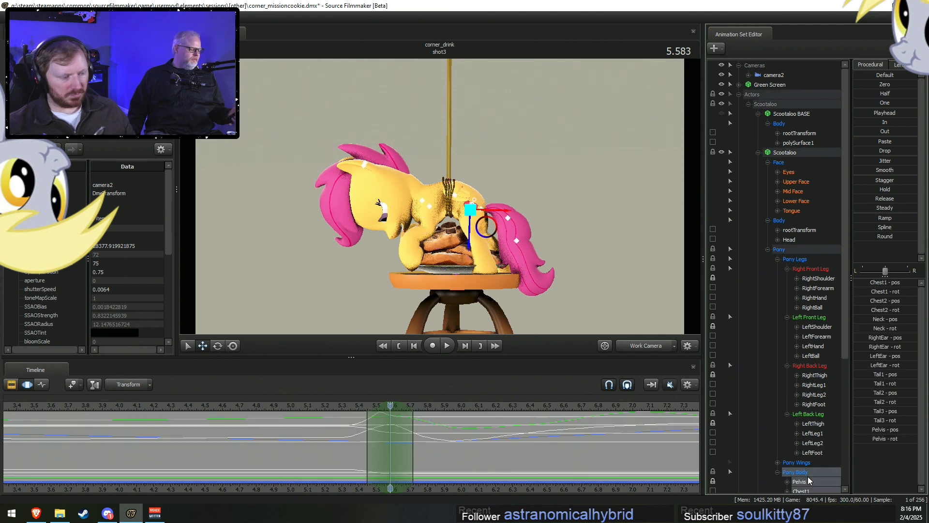
{"action": "left_click", "coordinate": [824, 482]}
{"action": "key", "text": "e"}
{"action": "left_click_drag", "start_coordinate": [475, 175], "coordinate": [489, 236]}
{"action": "key", "text": "w"}
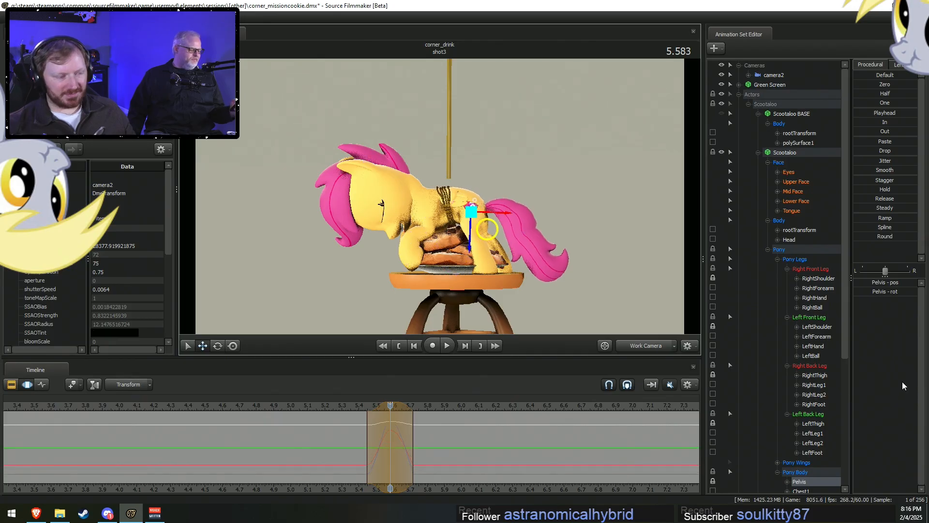
Adjust Scootaloo's Chest1 at 5.583 s to bring her back into line with the rope.
{"action": "scroll", "coordinate": [801, 404], "scroll_direction": "down", "scroll_amount": 3}
{"action": "left_click", "coordinate": [801, 404]}
{"action": "key", "text": "e"}
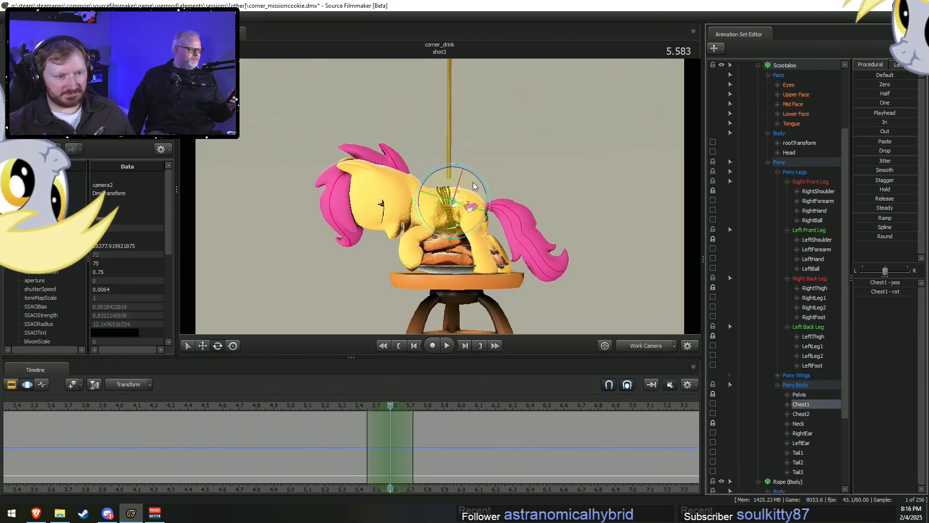
{"action": "key", "text": "w"}
{"action": "left_click_drag", "start_coordinate": [463, 183], "coordinate": [451, 182]}
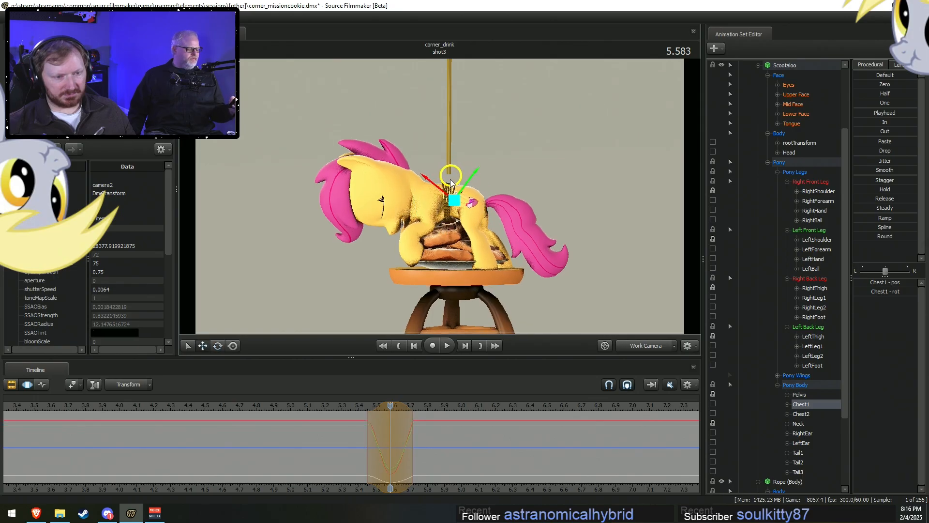
{"action": "key", "text": "e"}
Rotate and slightly reposition Scootaloo's Chest2 at 5.583 s to refine the curve of her back.
{"action": "left_click", "coordinate": [801, 413]}
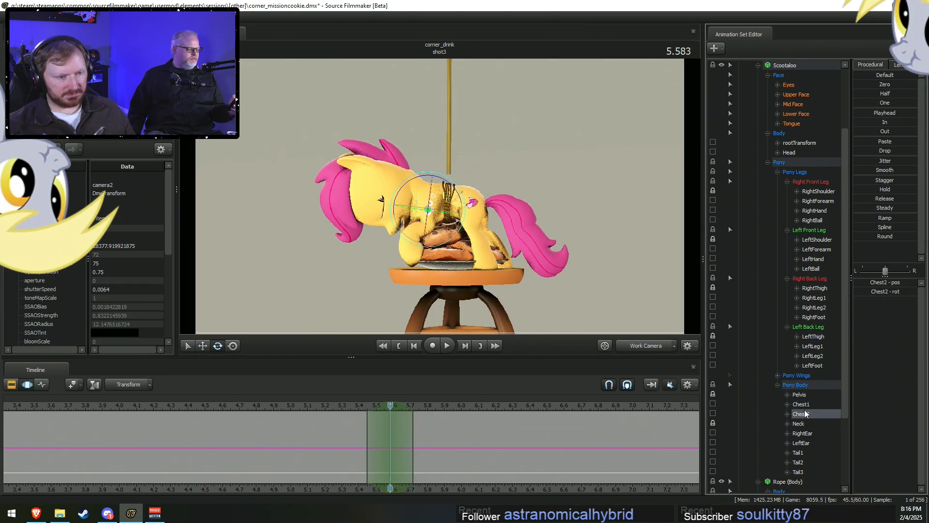
{"action": "left_click_drag", "start_coordinate": [443, 186], "coordinate": [443, 181]}
{"action": "key", "text": "e"}
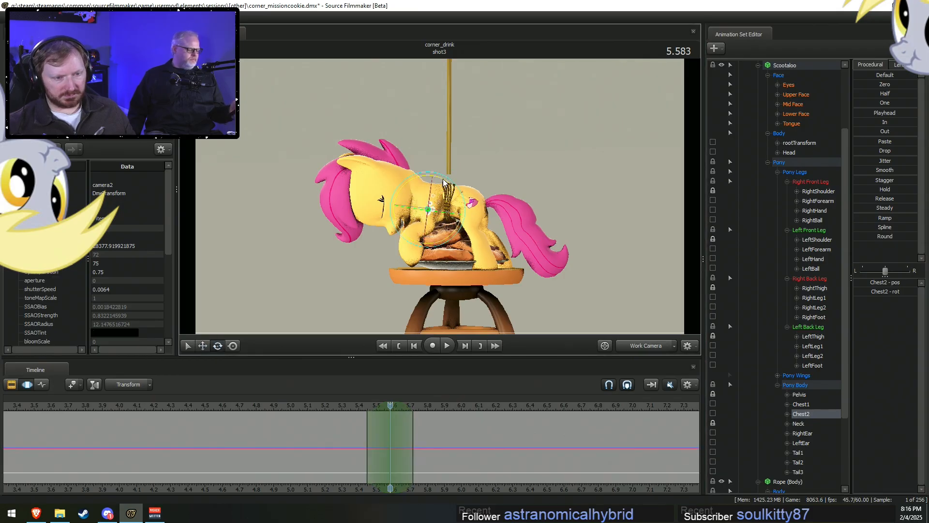
{"action": "left_click_drag", "start_coordinate": [443, 182], "coordinate": [441, 181]}
{"action": "key", "text": "w"}
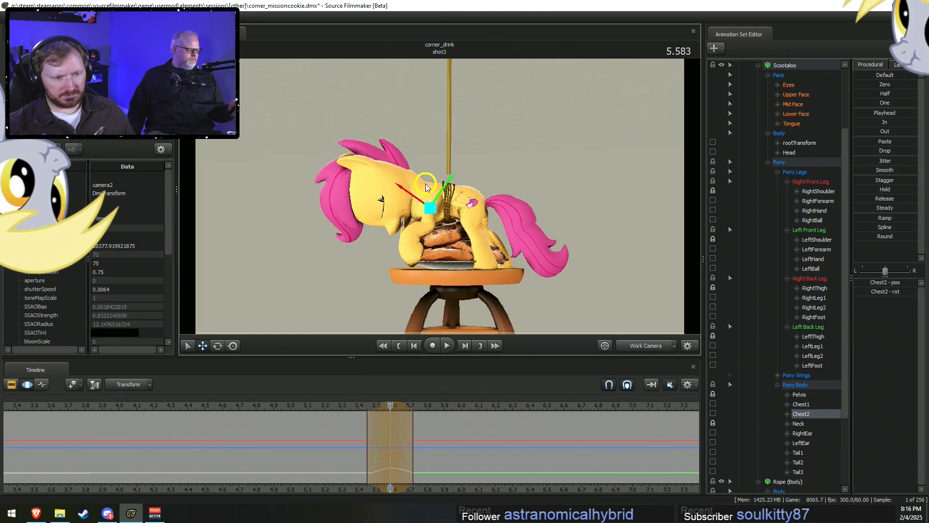
{"action": "left_click_drag", "start_coordinate": [362, 431], "coordinate": [395, 439]}
Select Scootaloo BASE's rootTransform and review the landing from about 5.07 to 5.583 s.
{"action": "scroll", "coordinate": [813, 365], "scroll_direction": "up", "scroll_amount": 3}
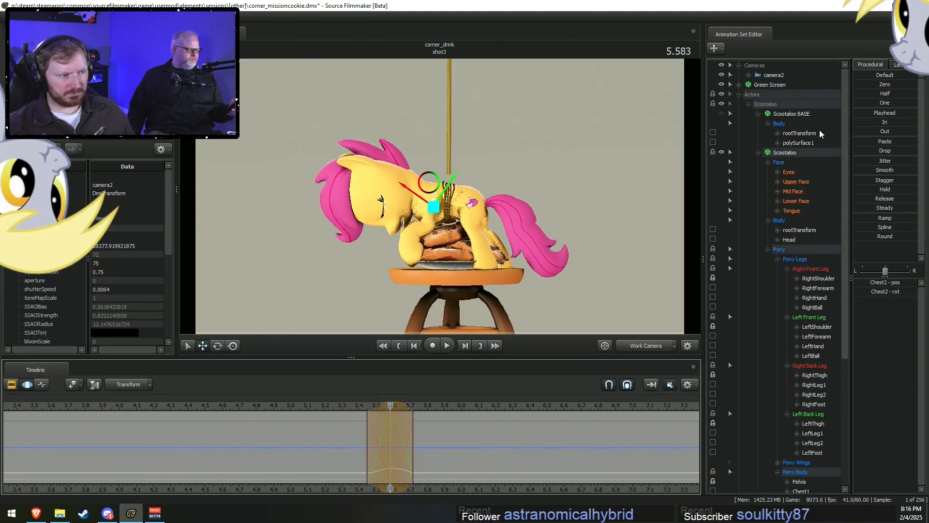
{"action": "left_click", "coordinate": [799, 133]}
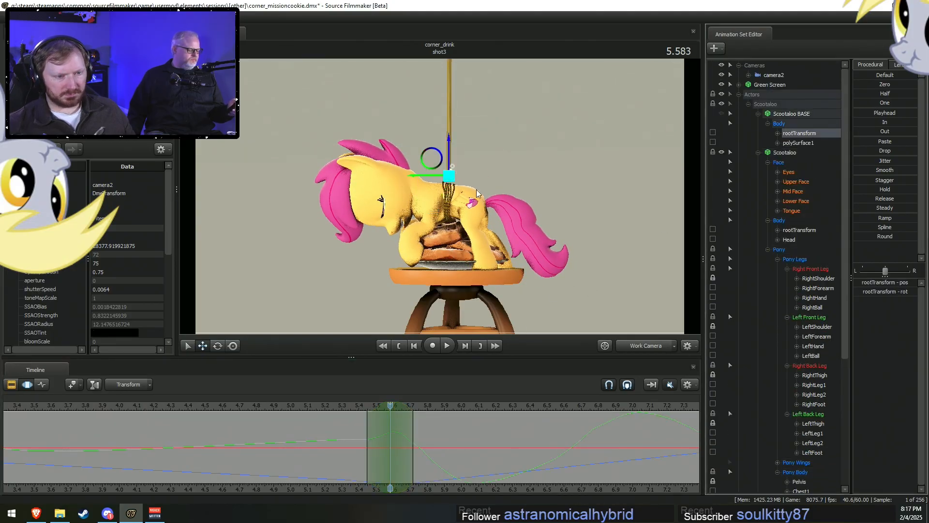
{"action": "key", "text": "space"}
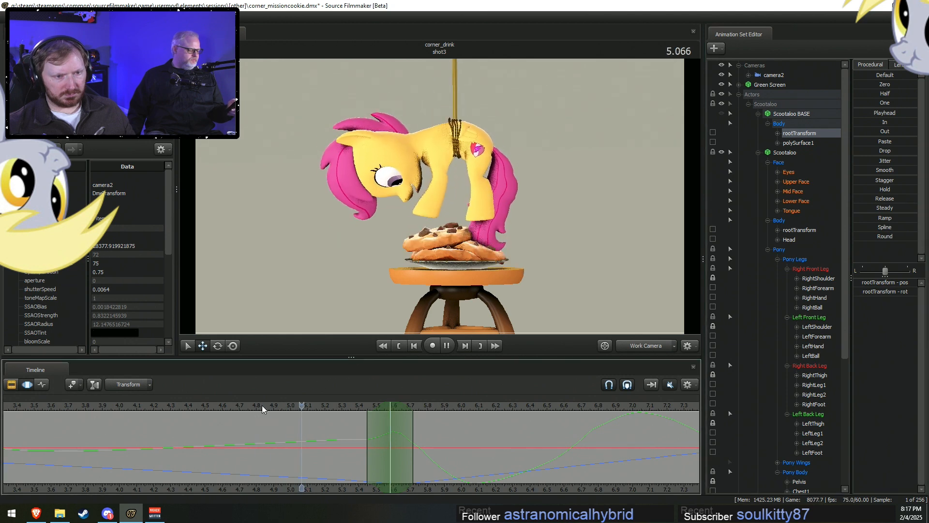
{"action": "left_click_drag", "start_coordinate": [366, 409], "coordinate": [390, 413]}
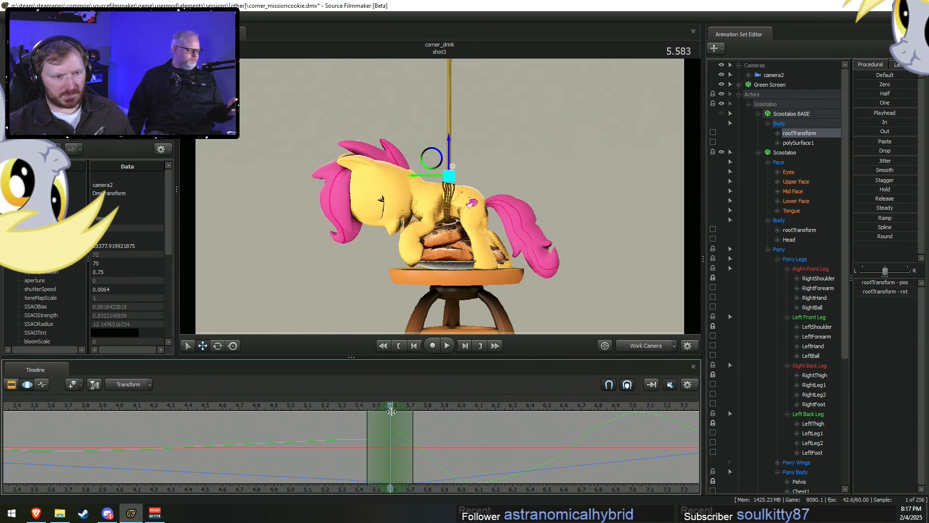
{"action": "left_click", "coordinate": [796, 143]}
{"action": "left_click", "coordinate": [801, 133]}
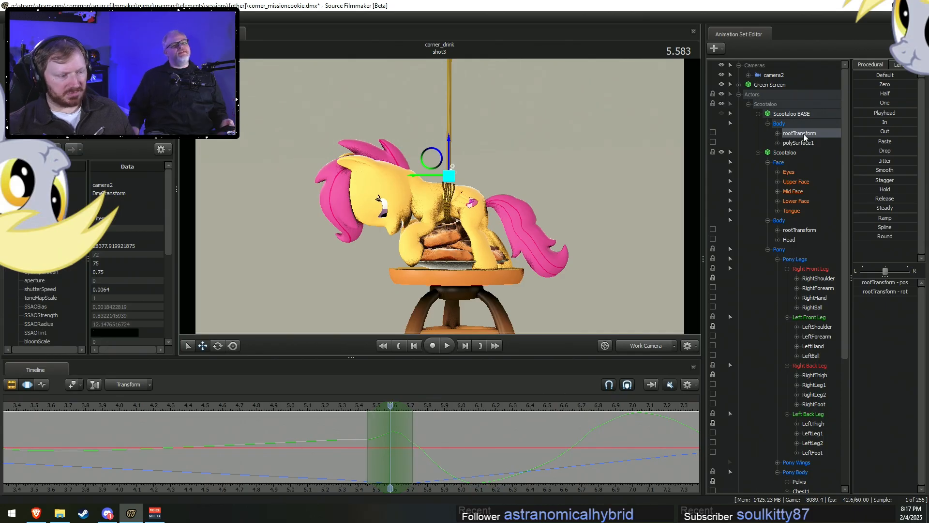
Raise Scootaloo's Pelvis at 5.583 s, lower Scootaloo BASE's rootTransform to compensate, and play back the landing.
{"action": "left_click", "coordinate": [796, 482]}
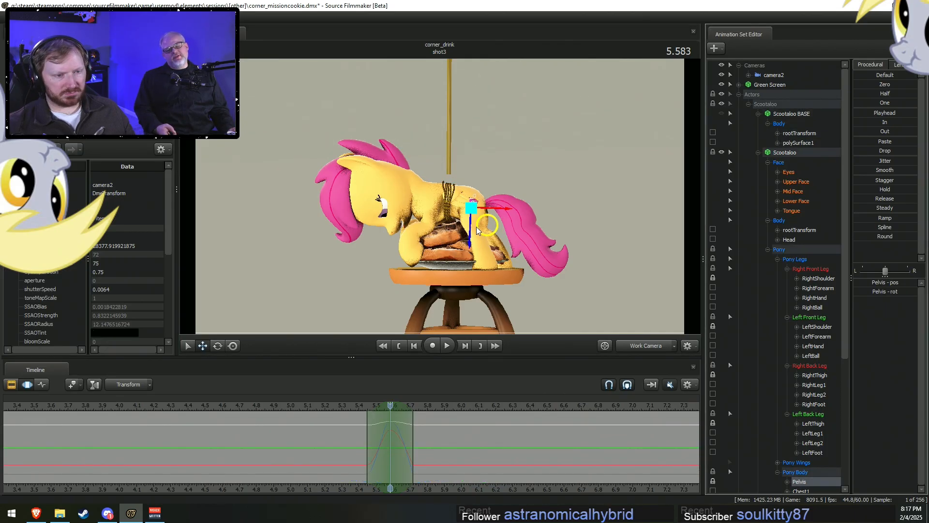
{"action": "left_click_drag", "start_coordinate": [474, 225], "coordinate": [477, 216]}
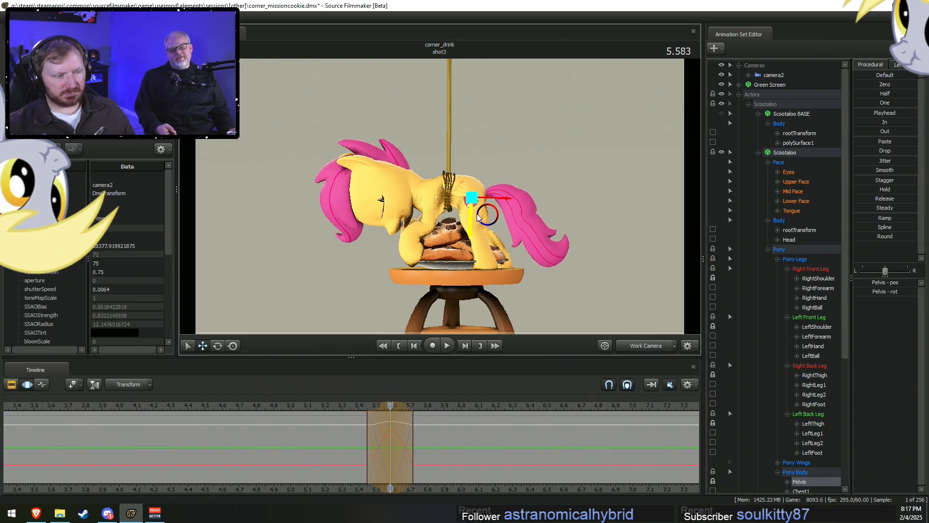
{"action": "left_click", "coordinate": [783, 133]}
{"action": "left_click_drag", "start_coordinate": [451, 144], "coordinate": [457, 155]}
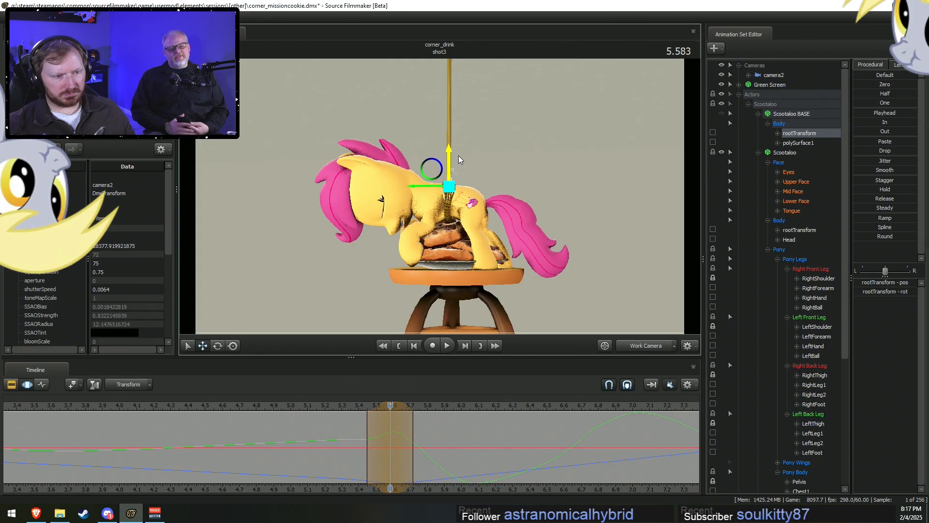
{"action": "key", "text": "space"}
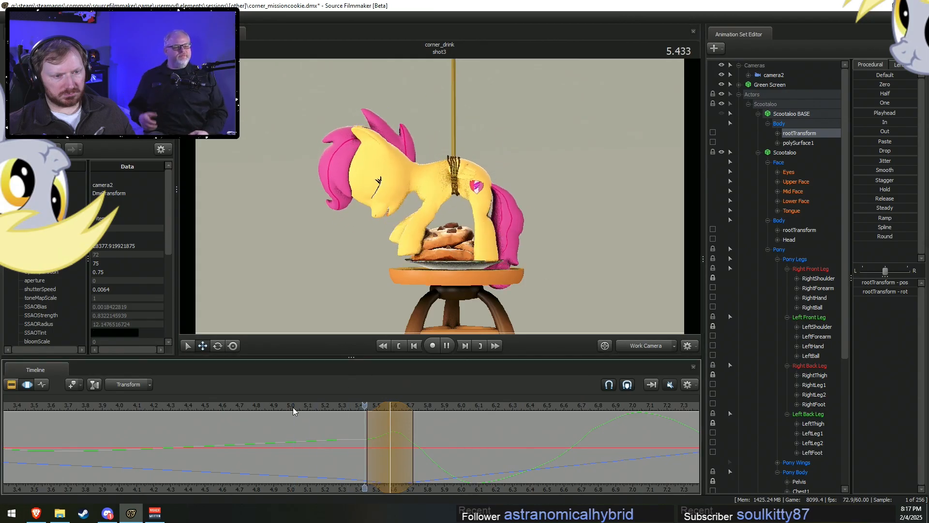
{"action": "key", "text": "space"}
Switch the view to camera2 and play back the landing and cookie lift from about 4.8 s onward.
{"action": "left_click", "coordinate": [643, 349]}
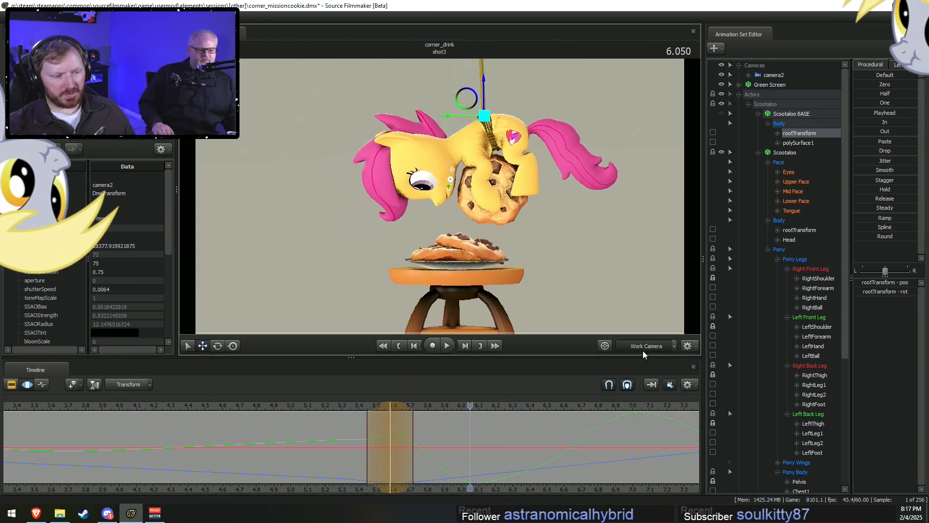
{"action": "left_click", "coordinate": [302, 400]}
{"action": "key", "text": "space"}
{"action": "left_click", "coordinate": [237, 411]}
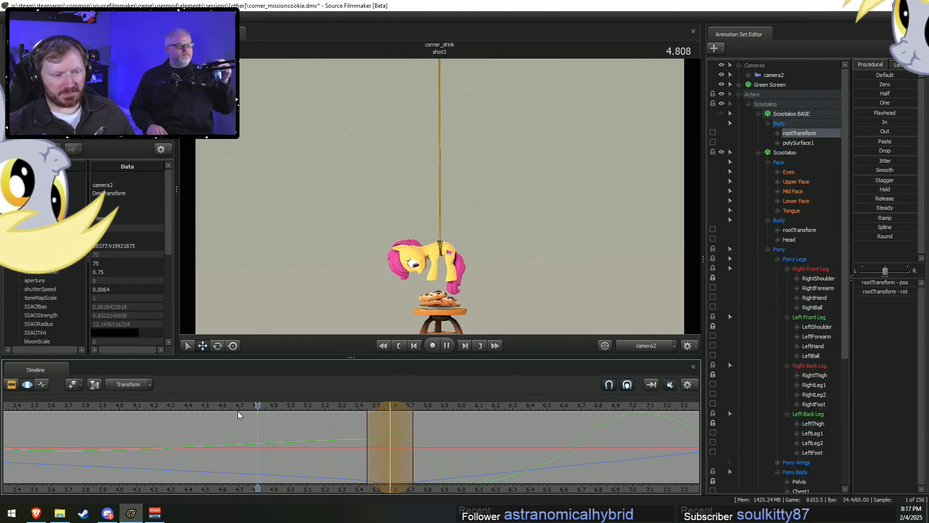
{"action": "left_click", "coordinate": [213, 411]}
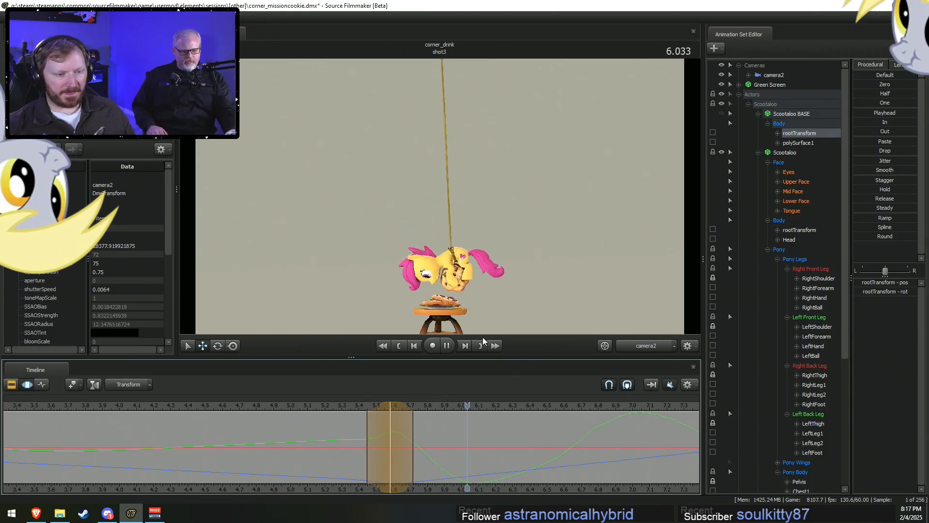
{"action": "scroll", "coordinate": [594, 480], "scroll_direction": "down", "scroll_amount": 4}
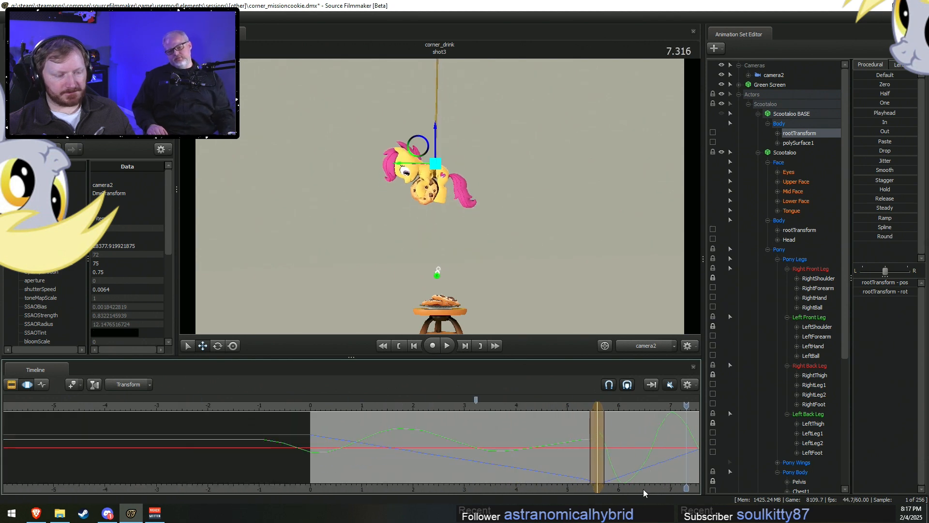
{"action": "key", "text": "space"}
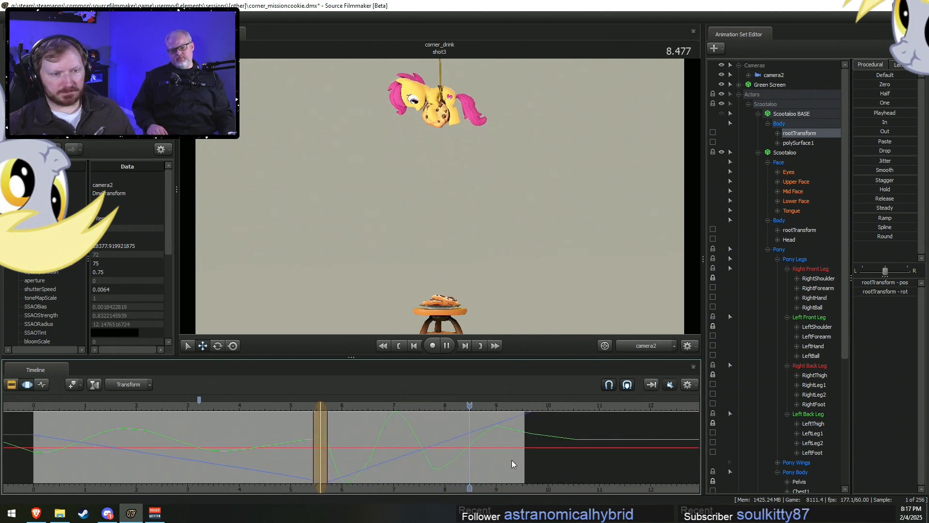
Play the whole of shot3 from its start and examine the tail during the swing before the landing.
{"action": "middle_click_drag", "start_coordinate": [457, 484], "coordinate": [571, 439]}
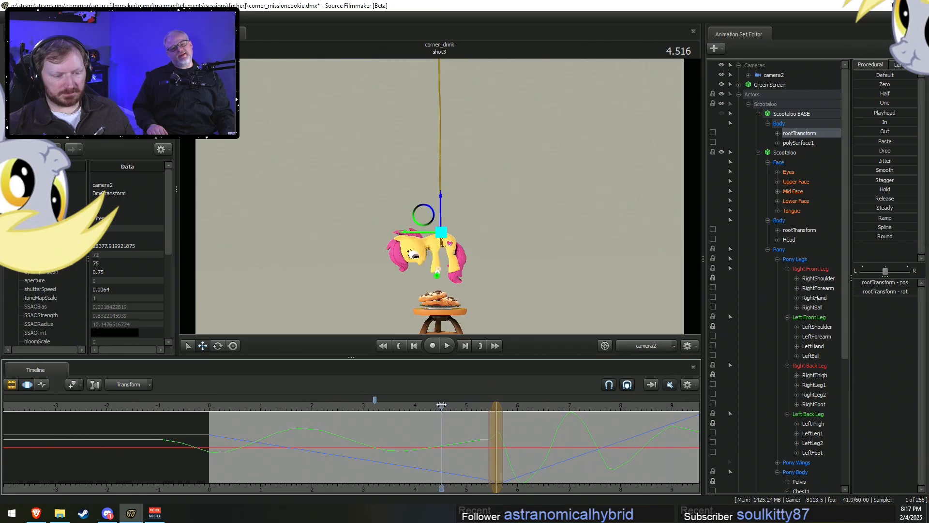
{"action": "scroll", "coordinate": [605, 421], "scroll_direction": "down", "scroll_amount": 3}
{"action": "left_click", "coordinate": [623, 403]}
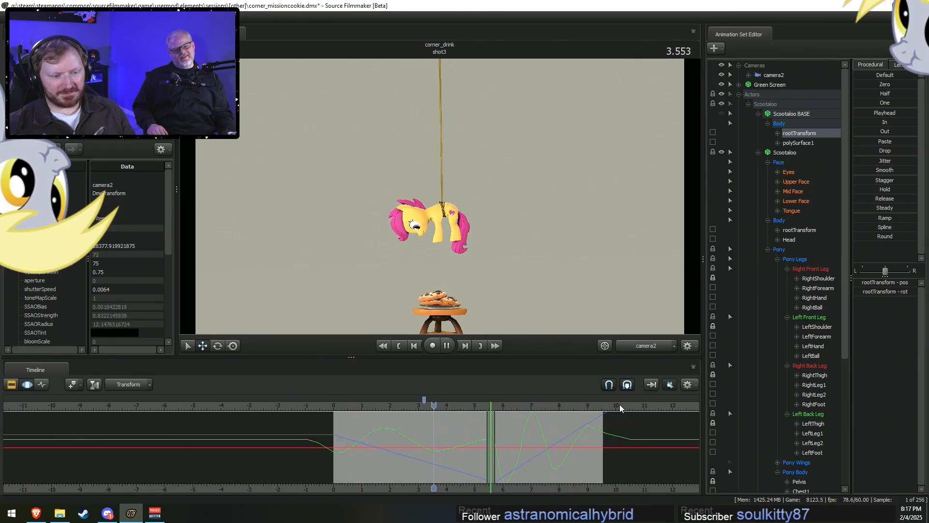
{"action": "key", "text": "space"}
{"action": "left_click_drag", "start_coordinate": [341, 408], "coordinate": [327, 406]}
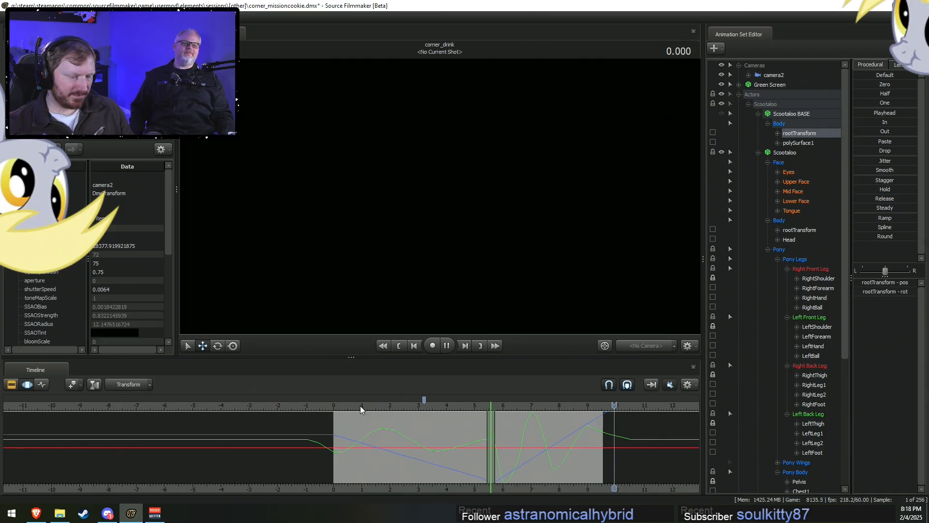
{"action": "left_click", "coordinate": [447, 405]}
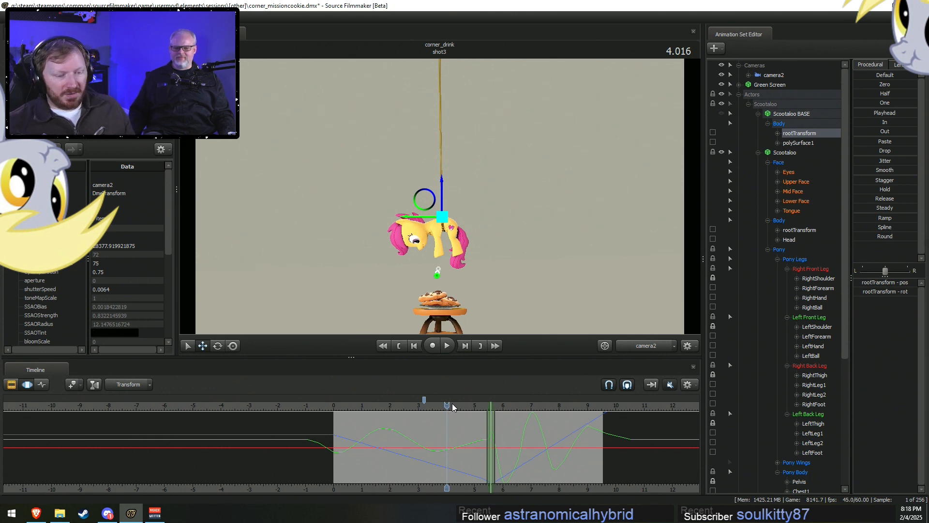
{"action": "left_click_drag", "start_coordinate": [365, 405], "coordinate": [425, 405]}
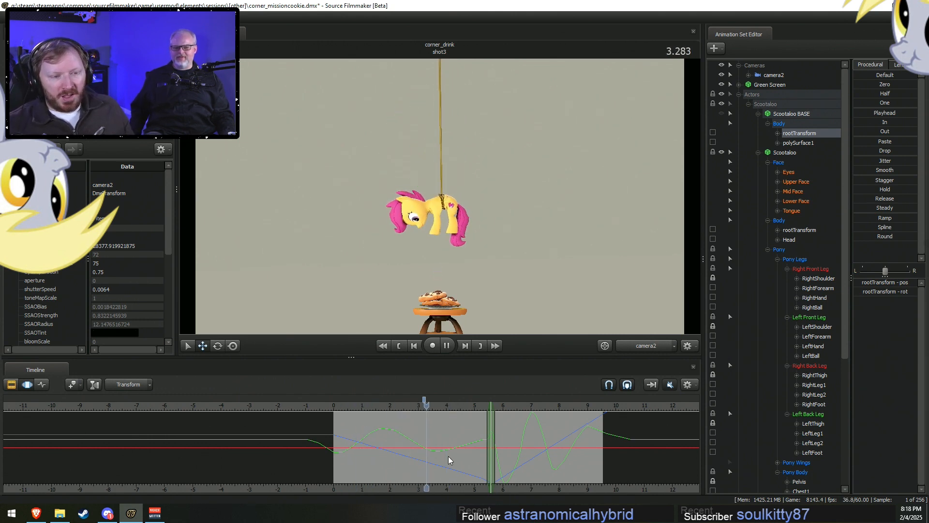
{"action": "key", "text": "space"}
{"action": "left_click", "coordinate": [340, 405]}
{"action": "key", "text": "space"}
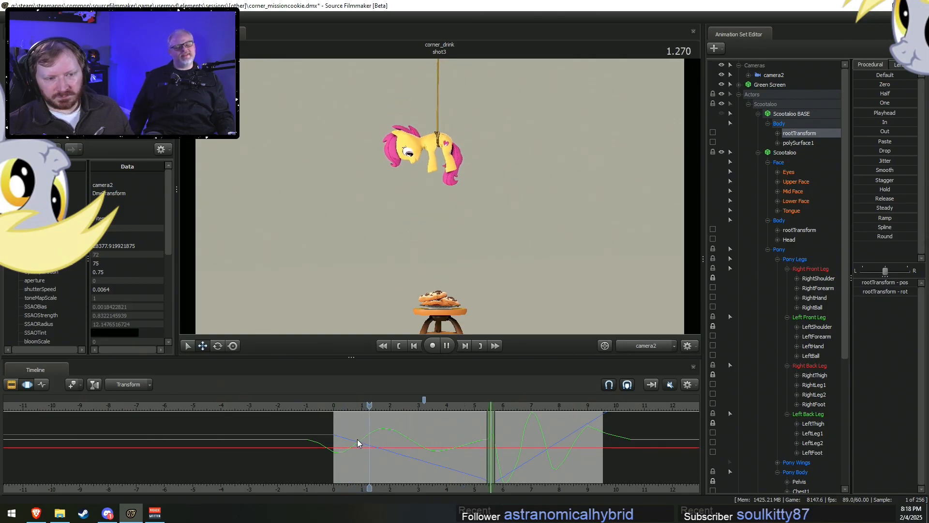
{"action": "key", "text": "space"}
Place a time selection around 0.316 s and rebuild the control groups of the Scootaloo animation set.
{"action": "key", "text": "F2"}
{"action": "key", "text": "F4"}
{"action": "mouse_move", "coordinate": [334, 456]}
{"action": "left_mouse_down"}
{"action": "mouse_move", "coordinate": [361, 456]}
{"action": "mouse_move", "coordinate": [343, 452]}
{"action": "left_mouse_up"}
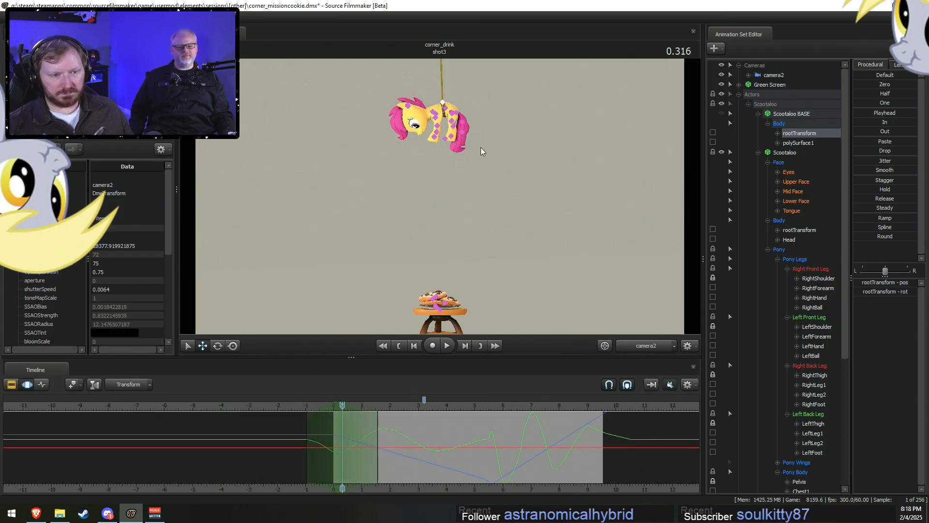
{"action": "left_click", "coordinate": [462, 116]}
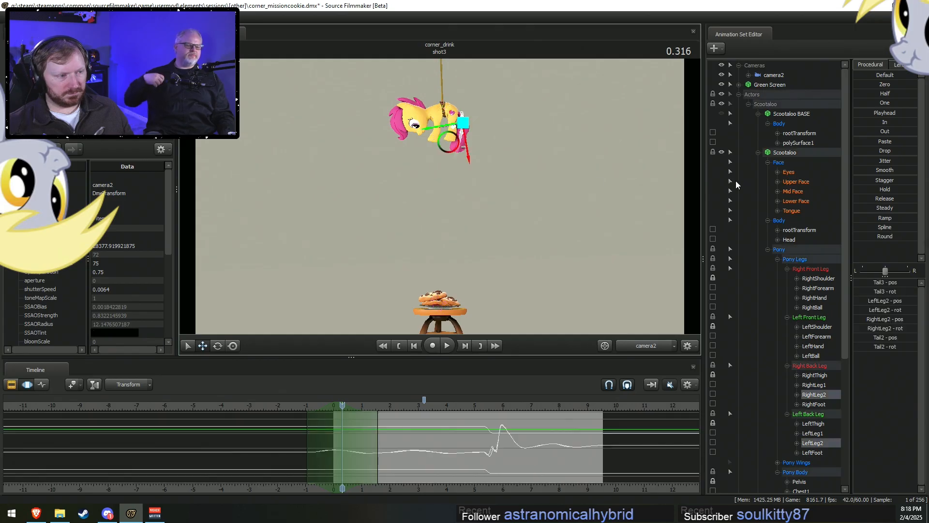
{"action": "right_click", "coordinate": [785, 153]}
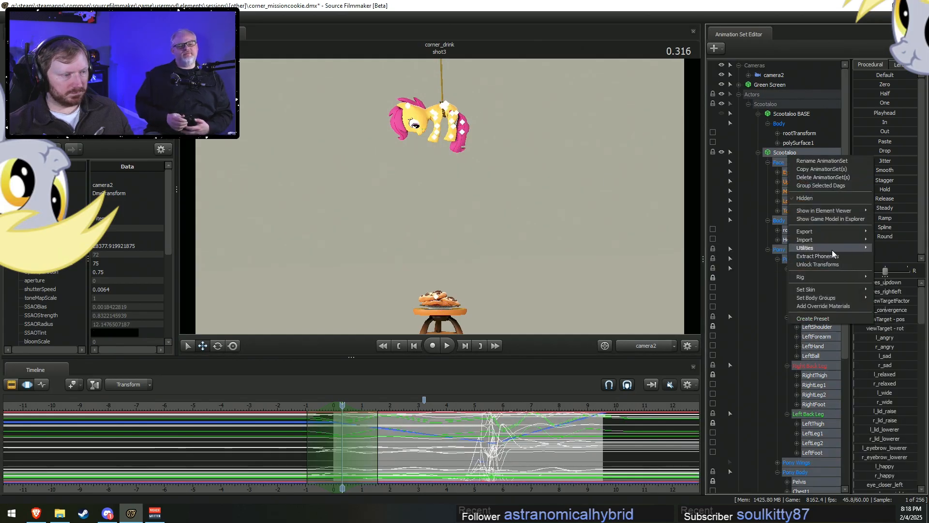
{"action": "mouse_move", "coordinate": [800, 254]}
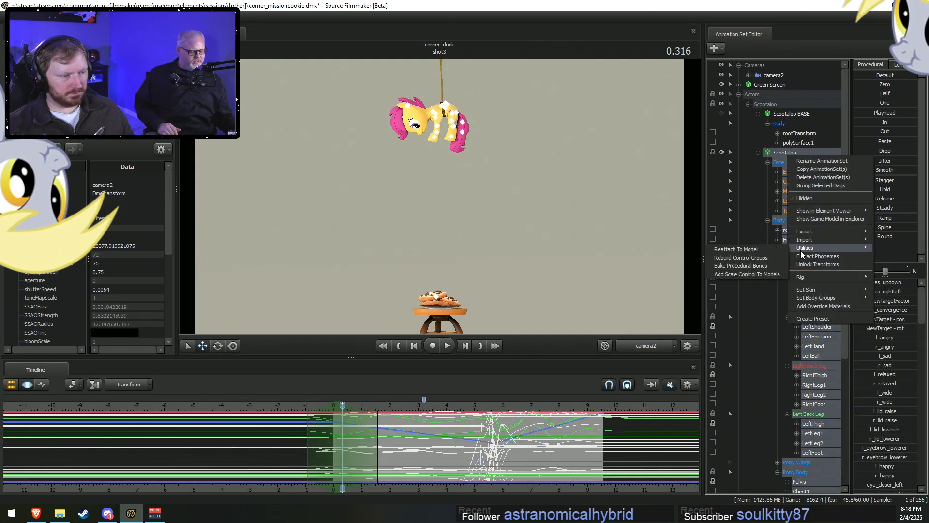
{"action": "left_click", "coordinate": [771, 258]}
{"action": "scroll", "coordinate": [818, 436], "scroll_direction": "down", "scroll_amount": 4}
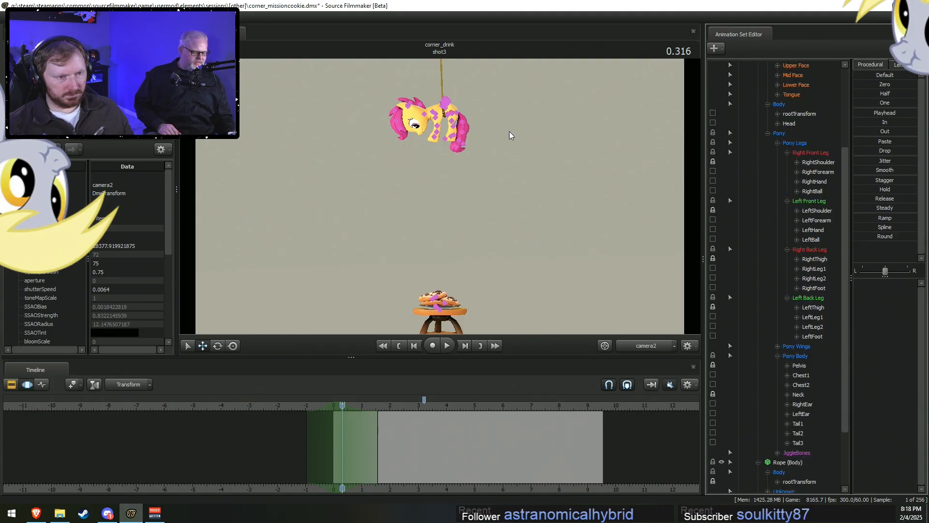
Select the tail and jiggle_tail bones and rotate them toward Scootaloo's hind legs at 0.316 s.
{"action": "left_click", "coordinate": [483, 156]}
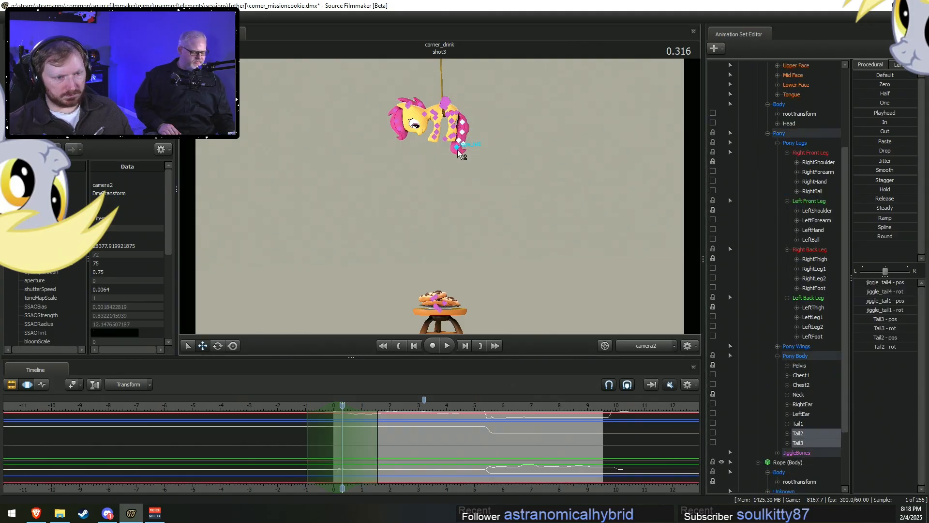
{"action": "key", "text": "e"}
{"action": "left_click_drag", "start_coordinate": [495, 162], "coordinate": [483, 205]}
{"action": "key", "text": "space"}
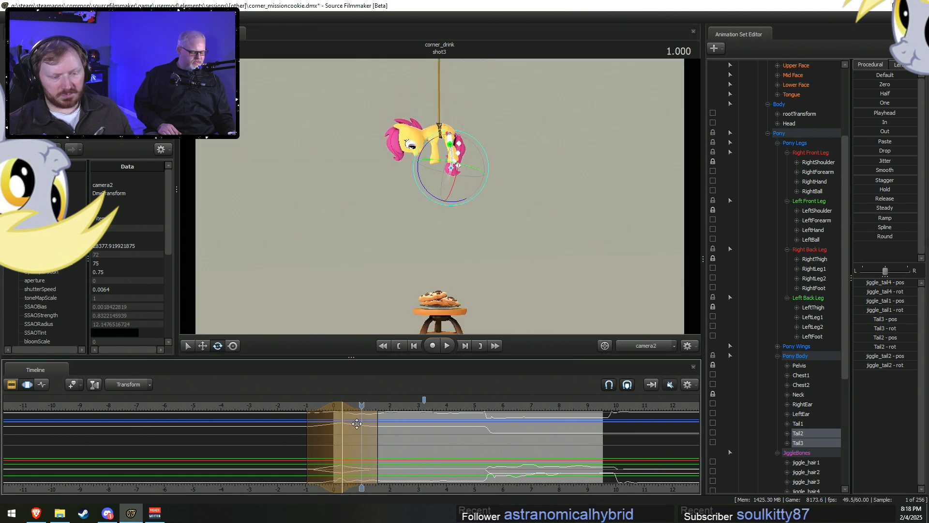
Rotate the tail bones away from the hind legs at 1.516 s, using a time selection from about 0 to 2.9 s.
{"action": "left_click", "coordinate": [376, 440]}
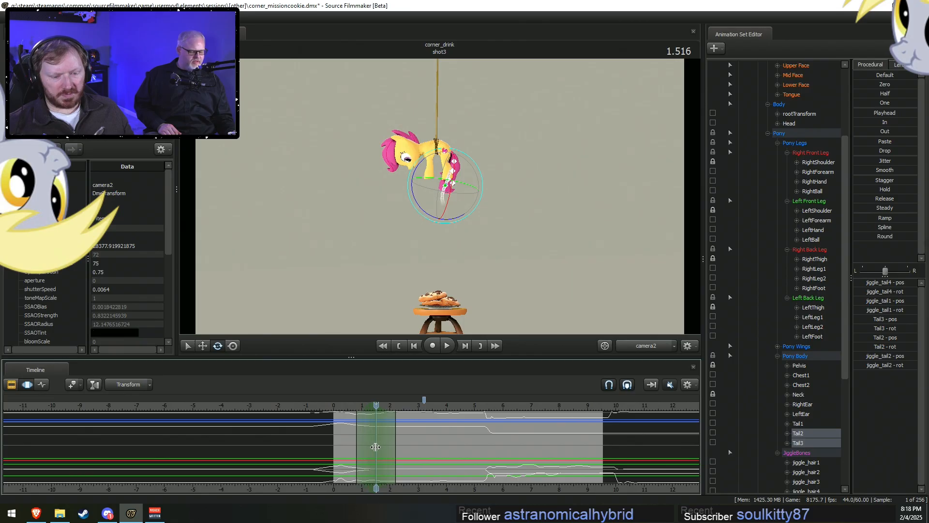
{"action": "scroll", "coordinate": [376, 446], "scroll_direction": "up", "scroll_amount": 7}
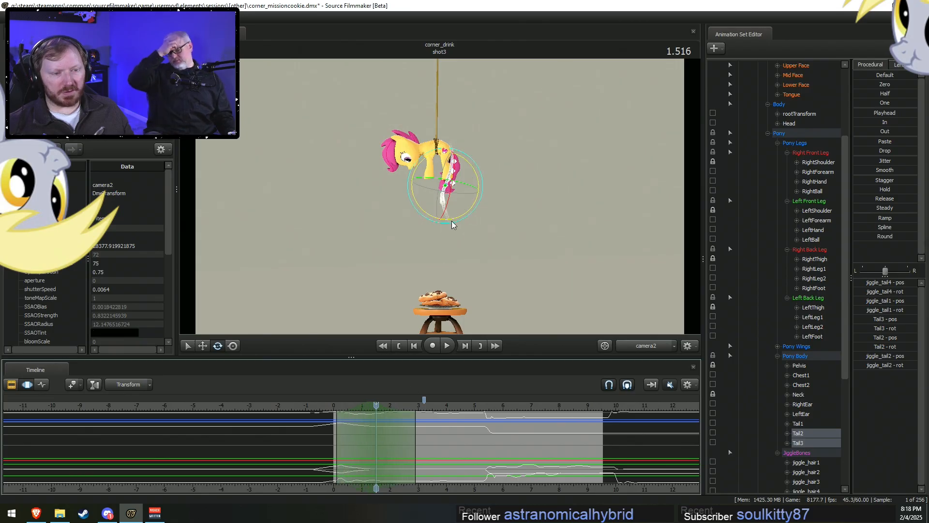
{"action": "left_click_drag", "start_coordinate": [454, 224], "coordinate": [459, 227]}
{"action": "key", "text": "ctrl+z"}
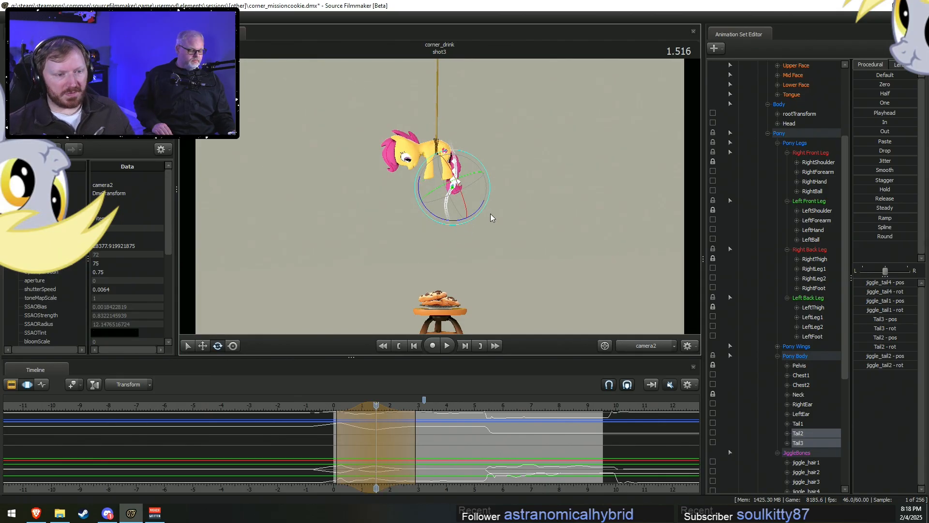
{"action": "left_click_drag", "start_coordinate": [484, 211], "coordinate": [494, 210]}
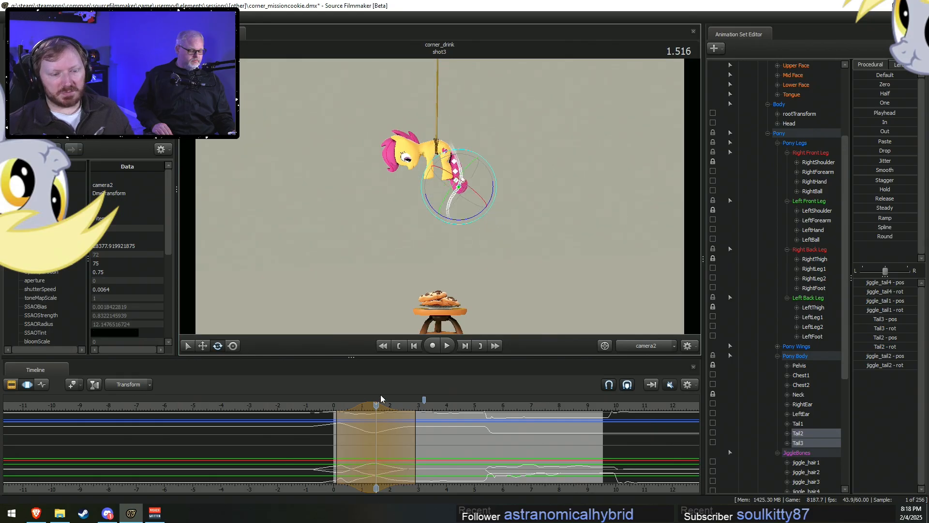
{"action": "key", "text": "space"}
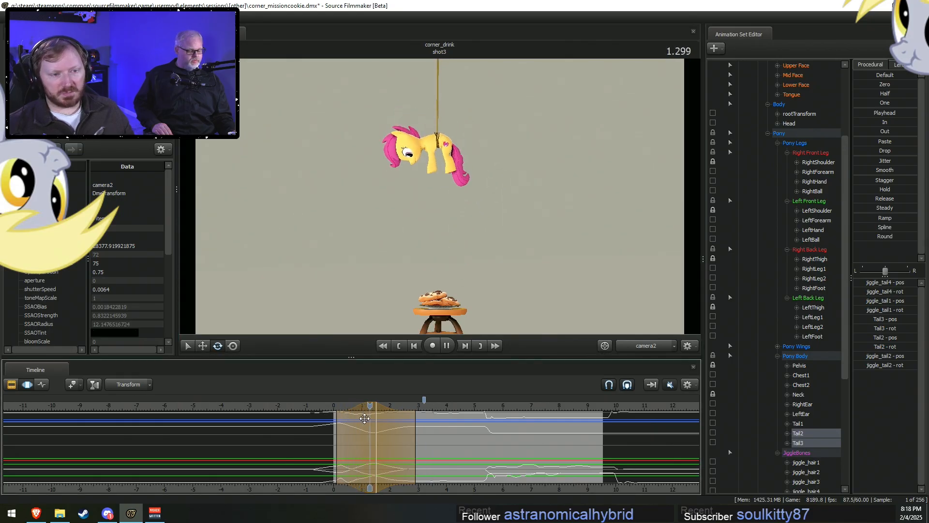
{"action": "key", "text": "space"}
Retime the outward tail sway by sliding its active time selection until it centres at about 1.4 s, checking in playback.
{"action": "left_click_drag", "start_coordinate": [362, 407], "coordinate": [370, 417]}
{"action": "key", "text": "space"}
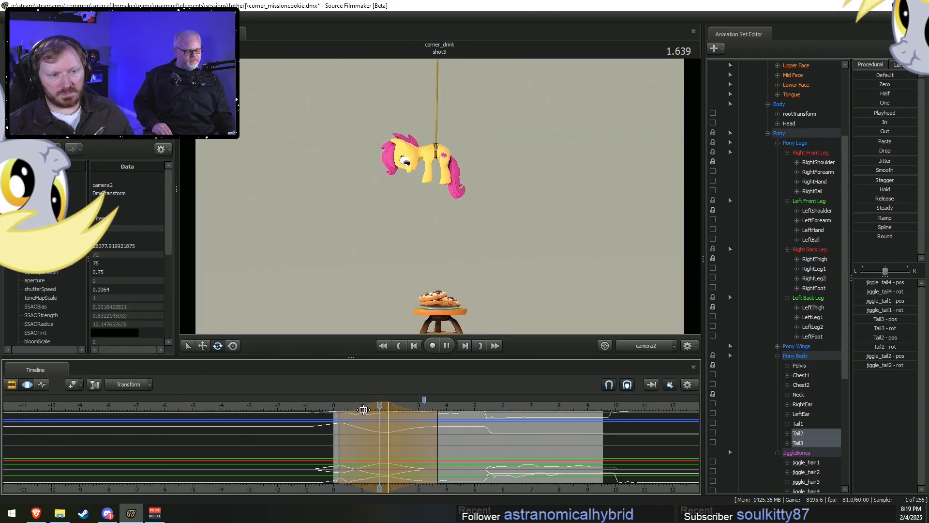
{"action": "key", "text": "space"}
{"action": "left_click_drag", "start_coordinate": [377, 405], "coordinate": [334, 409]}
{"action": "key", "text": "space"}
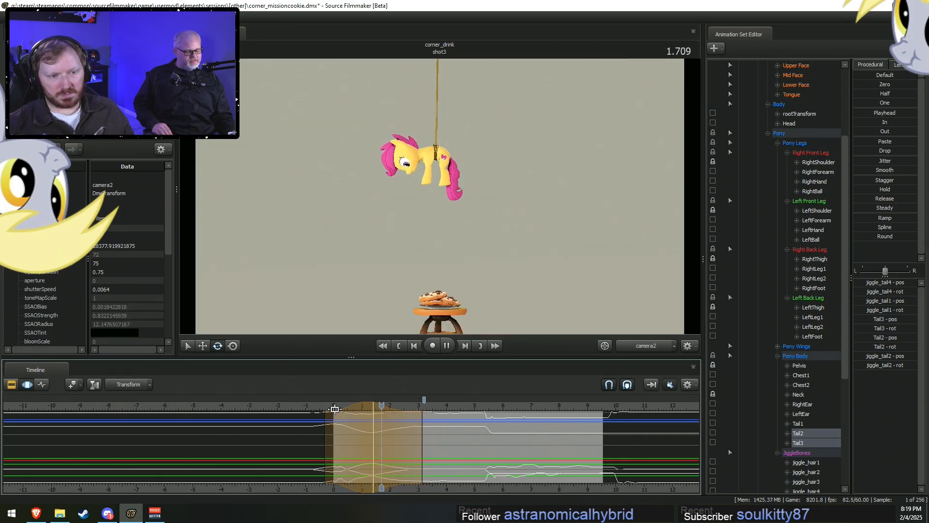
{"action": "key", "text": "space"}
Rotate the tail bones back toward the hind legs within a time selection centred at about 3.3 s and play it back.
{"action": "left_click_drag", "start_coordinate": [366, 405], "coordinate": [420, 413]}
{"action": "left_click_drag", "start_coordinate": [485, 215], "coordinate": [480, 237]}
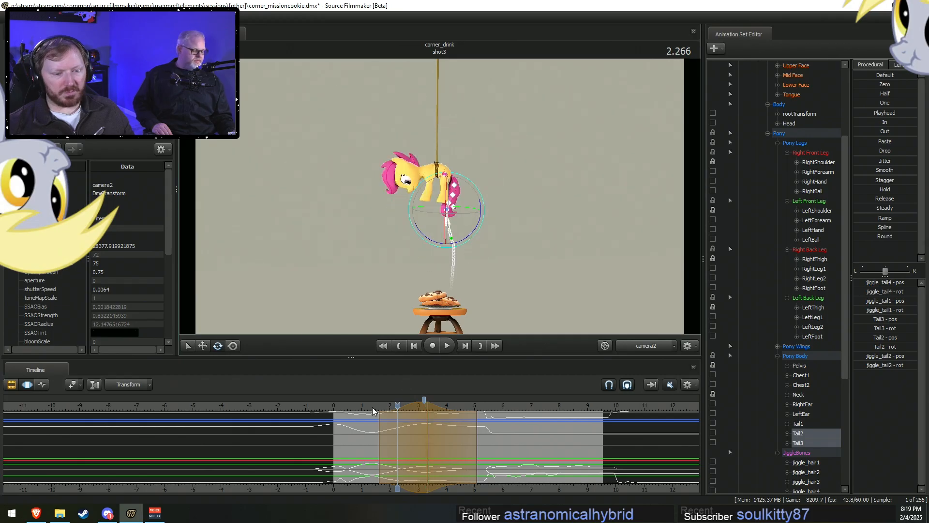
{"action": "key", "text": "space"}
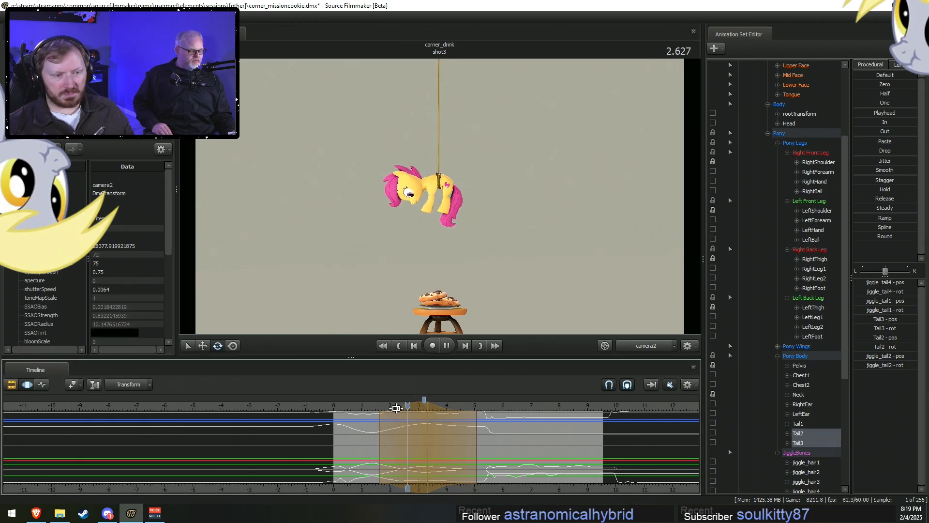
{"action": "key", "text": "space"}
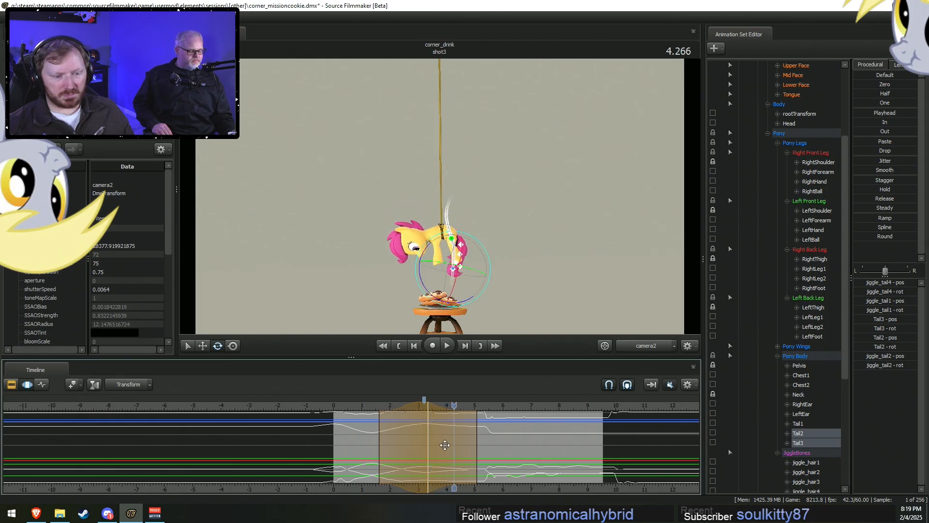
Rotate the tail bones slightly outward within a time selection from about 3.4 to 5.6 s, peaking near 5.3 s, and review the motion.
{"action": "key", "text": "ctrl+1"}
{"action": "key", "text": "ctrl+2"}
{"action": "left_click_drag", "start_coordinate": [449, 452], "coordinate": [430, 438]}
{"action": "left_click", "coordinate": [478, 438], "text": "shift"}
{"action": "left_click", "coordinate": [484, 438], "text": "shift"}
{"action": "left_click_drag", "start_coordinate": [487, 299], "coordinate": [488, 295]}
{"action": "left_click", "coordinate": [414, 415]}
{"action": "key", "text": "space"}
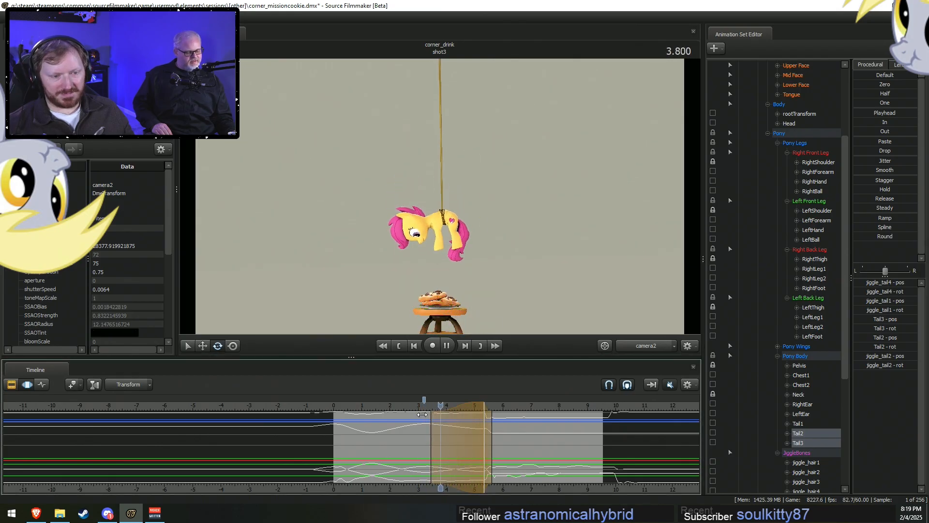
{"action": "key", "text": "space"}
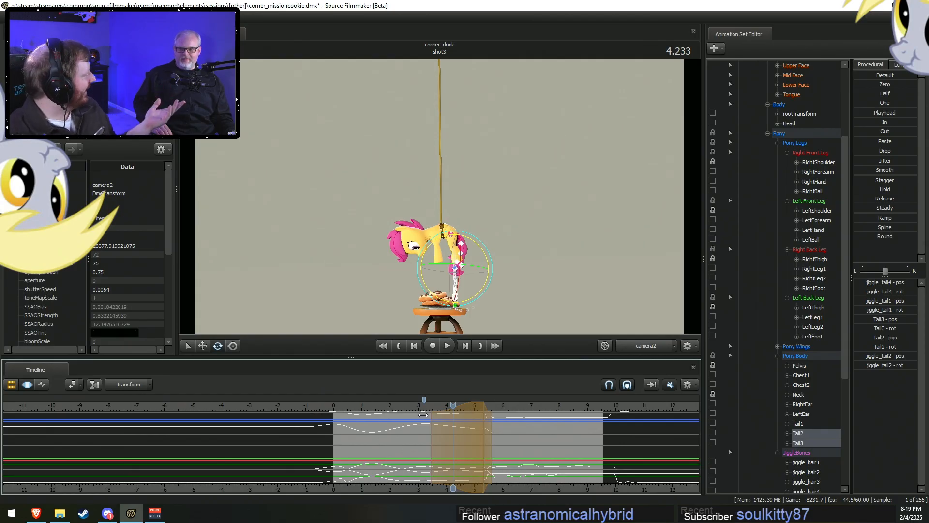
{"action": "left_click", "coordinate": [382, 405]}
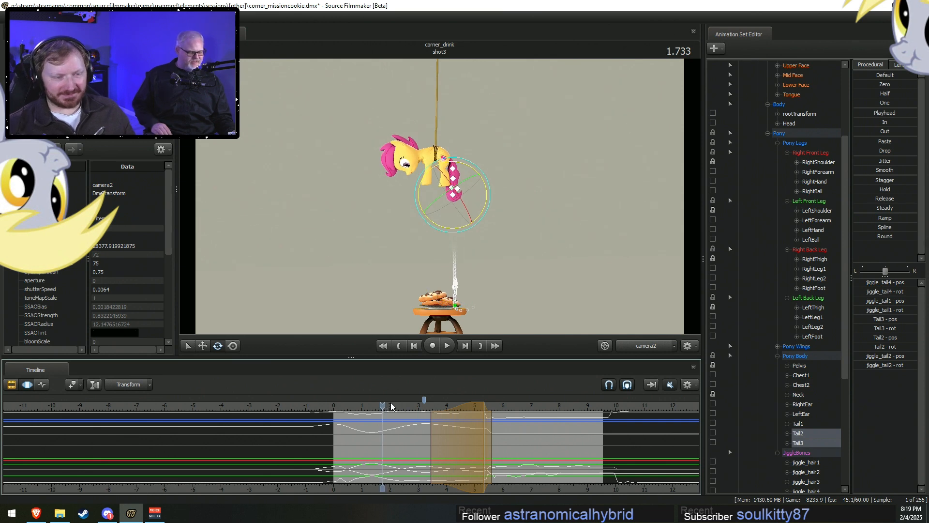
Review the tail motion through the descent, landing and lift-off, examining the frames between about 5.3 and 6.2 s.
{"action": "key", "text": "space"}
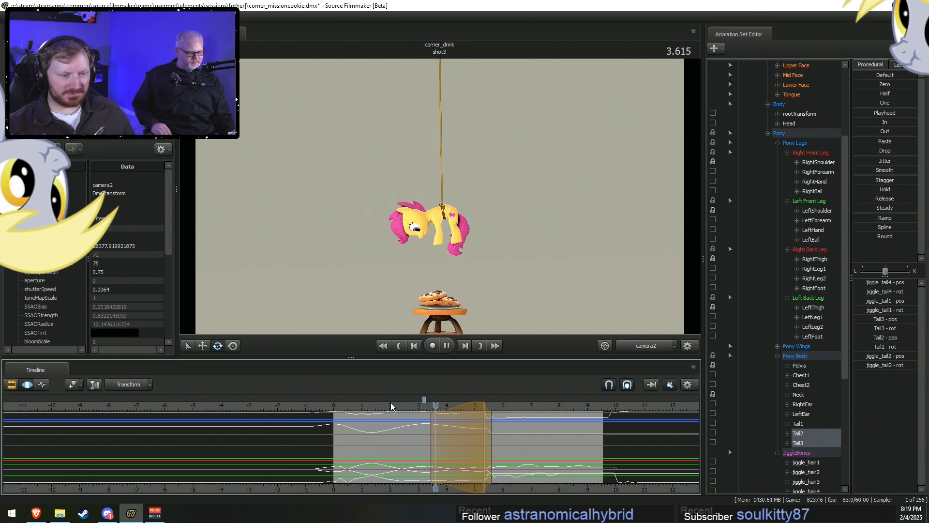
{"action": "key", "text": "space"}
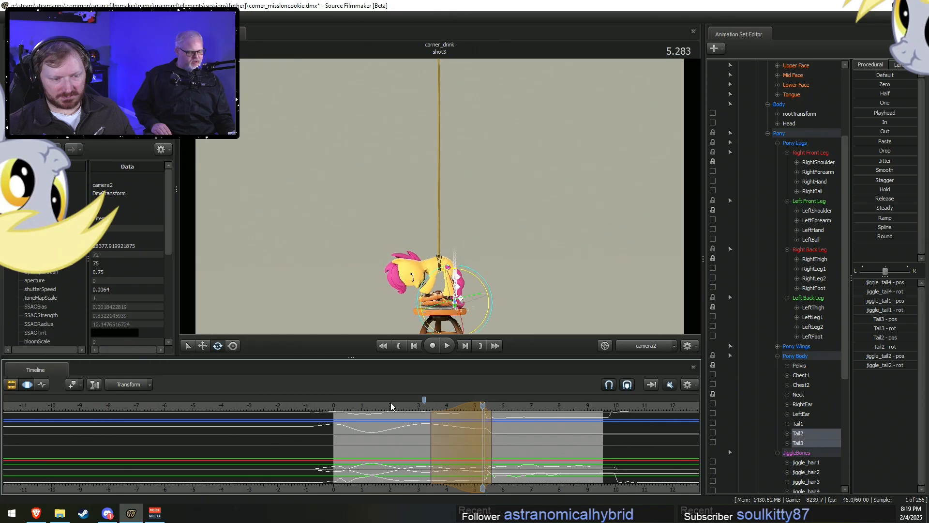
{"action": "scroll", "coordinate": [481, 473], "scroll_direction": "up", "scroll_amount": 3}
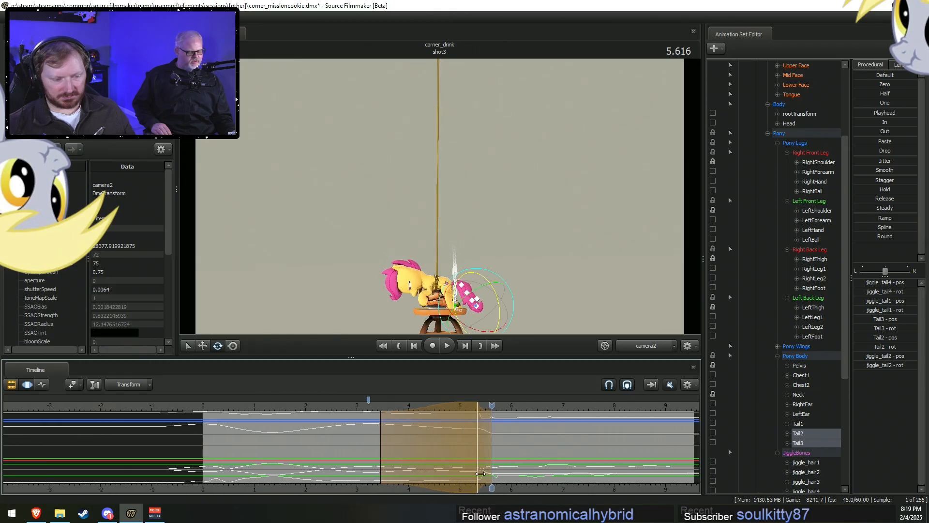
{"action": "scroll", "coordinate": [480, 474], "scroll_direction": "up", "scroll_amount": 4}
{"action": "left_click_drag", "start_coordinate": [468, 459], "coordinate": [488, 443]}
{"action": "left_click", "coordinate": [467, 457], "text": "shift"}
{"action": "left_click", "coordinate": [476, 455]}
{"action": "scroll", "coordinate": [476, 443], "scroll_direction": "up", "scroll_amount": 4}
{"action": "left_click", "coordinate": [487, 444]}
{"action": "scroll", "coordinate": [485, 444], "scroll_direction": "up", "scroll_amount": 6, "text": "shift"}
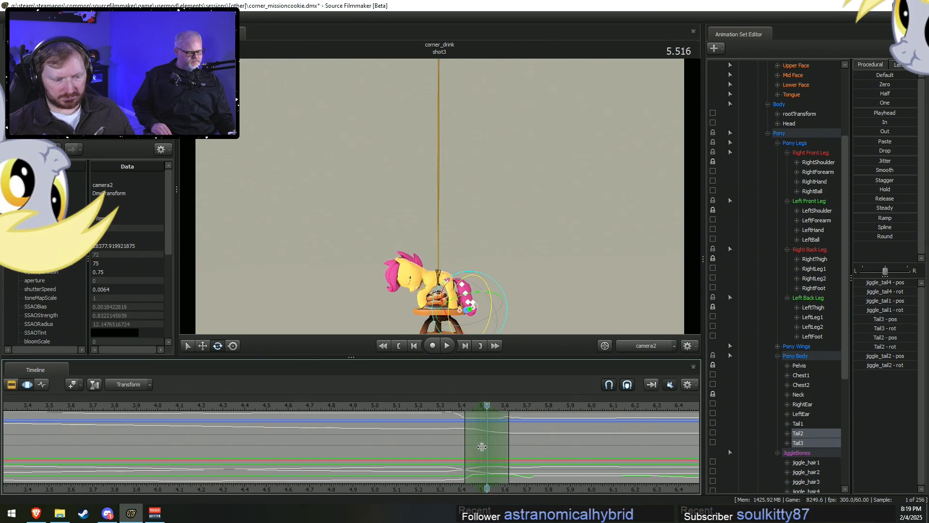
{"action": "scroll", "coordinate": [486, 450], "scroll_direction": "down", "scroll_amount": 1, "text": "shift"}
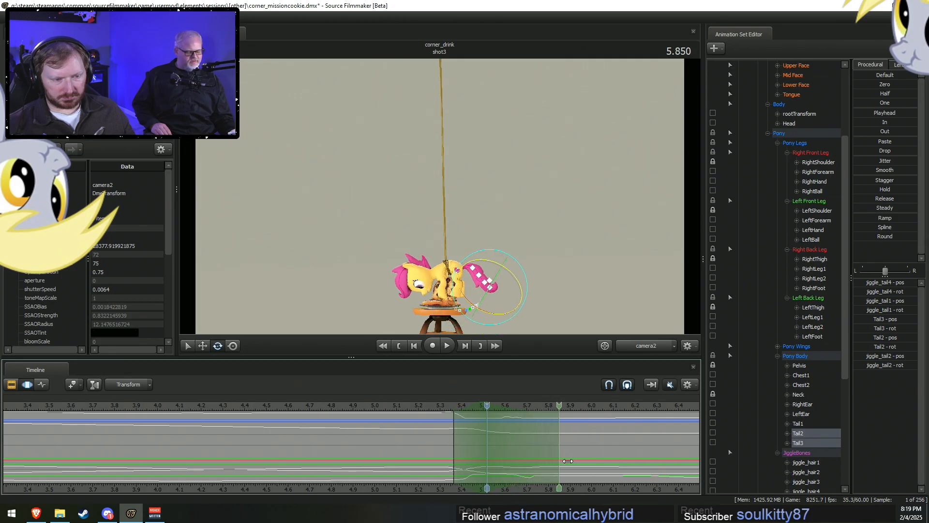
{"action": "scroll", "coordinate": [551, 458], "scroll_direction": "down", "scroll_amount": 4}
{"action": "scroll", "coordinate": [554, 460], "scroll_direction": "down", "scroll_amount": 2}
{"action": "key", "text": "space"}
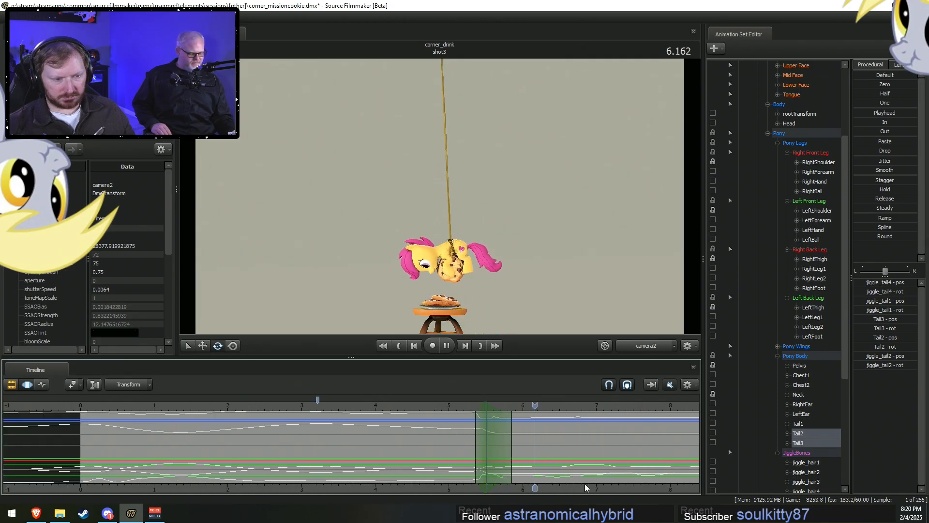
{"action": "key", "text": "space"}
Rotate the tail bones down toward the hind legs from about 5.5 s onward, using a time selection that runs through the shot's end.
{"action": "left_click_drag", "start_coordinate": [463, 414], "coordinate": [696, 446]}
{"action": "scroll", "coordinate": [505, 458], "scroll_direction": "up", "scroll_amount": 3, "text": "ctrl"}
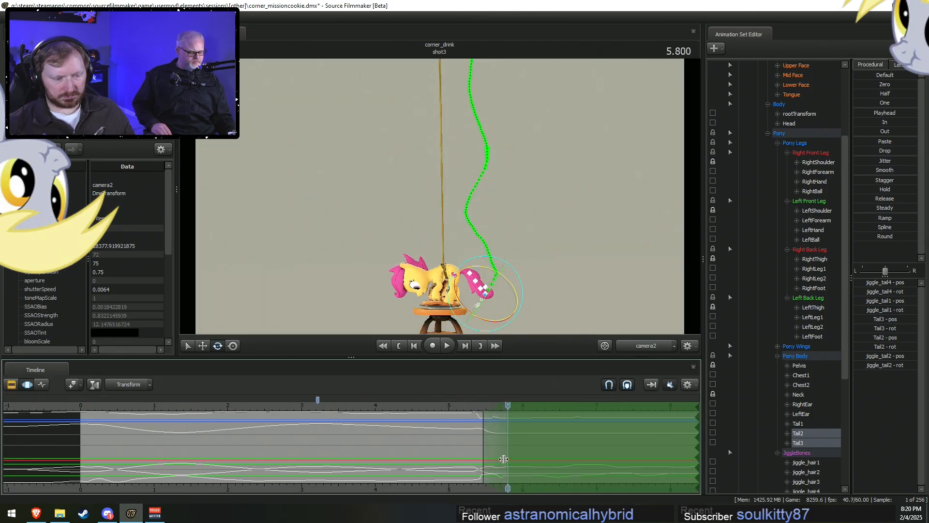
{"action": "left_click_drag", "start_coordinate": [518, 280], "coordinate": [504, 294]}
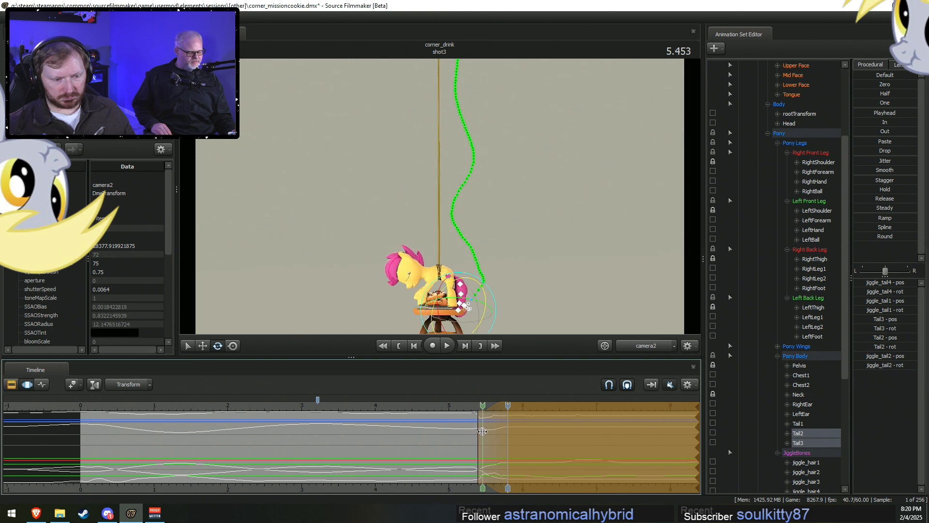
Rotate the tail bones away from the hind legs at 5.466 s in a 5.35 to 5.75 s time selection, viewed close up through the Work Camera.
{"action": "left_click", "coordinate": [483, 432]}
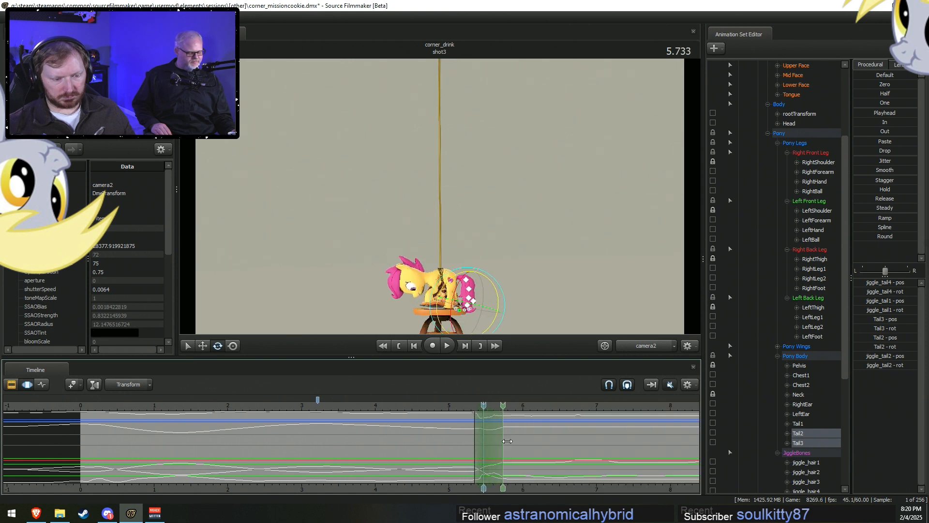
{"action": "scroll", "coordinate": [488, 435], "scroll_direction": "up", "scroll_amount": 5}
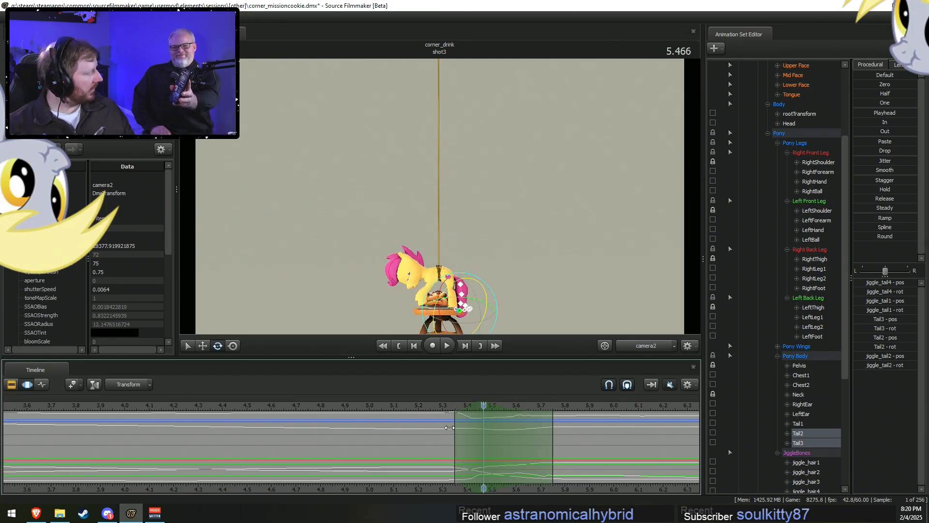
{"action": "left_click", "coordinate": [649, 347]}
{"action": "key", "text": "w"}
{"action": "left_click_drag", "start_coordinate": [557, 261], "coordinate": [561, 271]}
{"action": "middle_click_drag", "start_coordinate": [441, 198], "coordinate": [445, 210]}
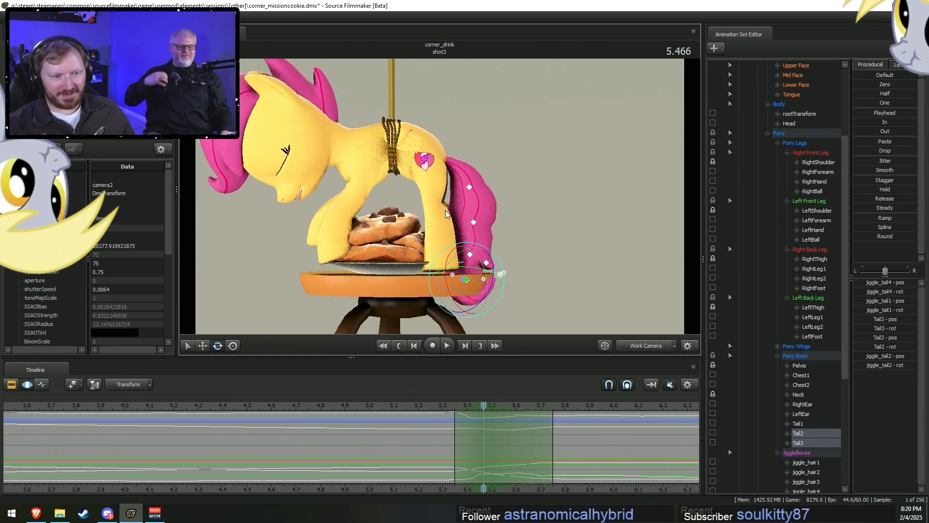
{"action": "left_click_drag", "start_coordinate": [502, 275], "coordinate": [454, 265]}
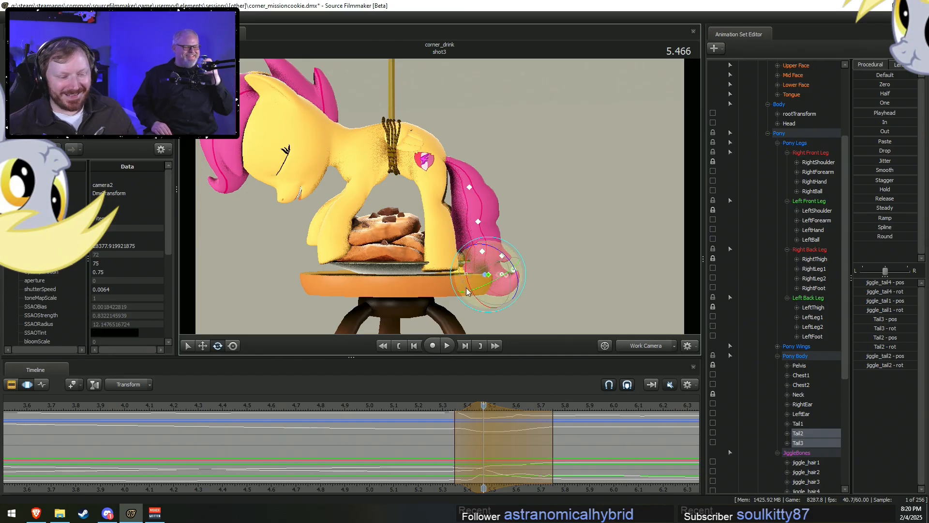
Rotate the tail bones in toward the hind legs at 5.433 s, using a time selection starting at about 5.3 s.
{"action": "mouse_move", "coordinate": [463, 466]}
{"action": "middle_mouse_down"}
{"action": "mouse_move", "coordinate": [496, 465]}
{"action": "mouse_move", "coordinate": [457, 464]}
{"action": "mouse_move", "coordinate": [475, 464]}
{"action": "middle_mouse_up"}
{"action": "left_click", "coordinate": [475, 464]}
{"action": "scroll", "coordinate": [475, 463], "scroll_direction": "up", "scroll_amount": 4, "text": "shift"}
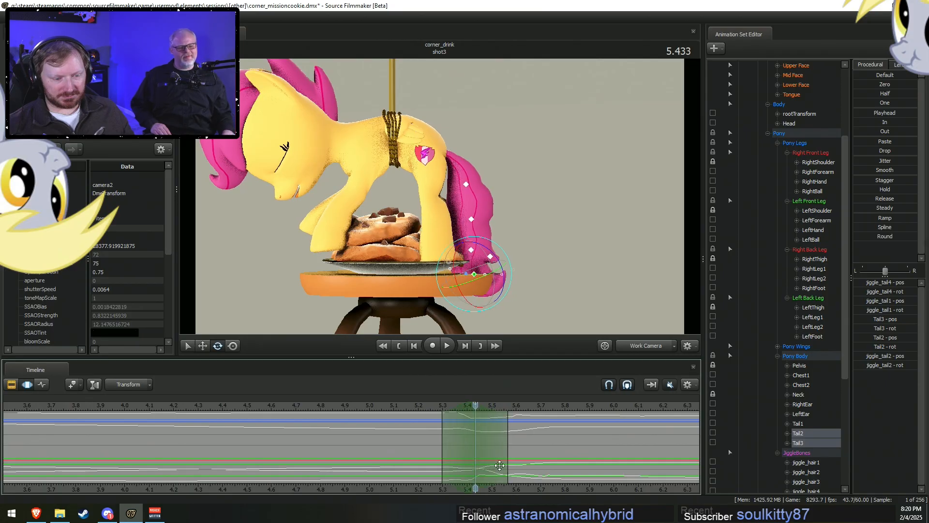
{"action": "left_click_drag", "start_coordinate": [507, 463], "coordinate": [527, 464]}
{"action": "left_click_drag", "start_coordinate": [501, 230], "coordinate": [455, 265]}
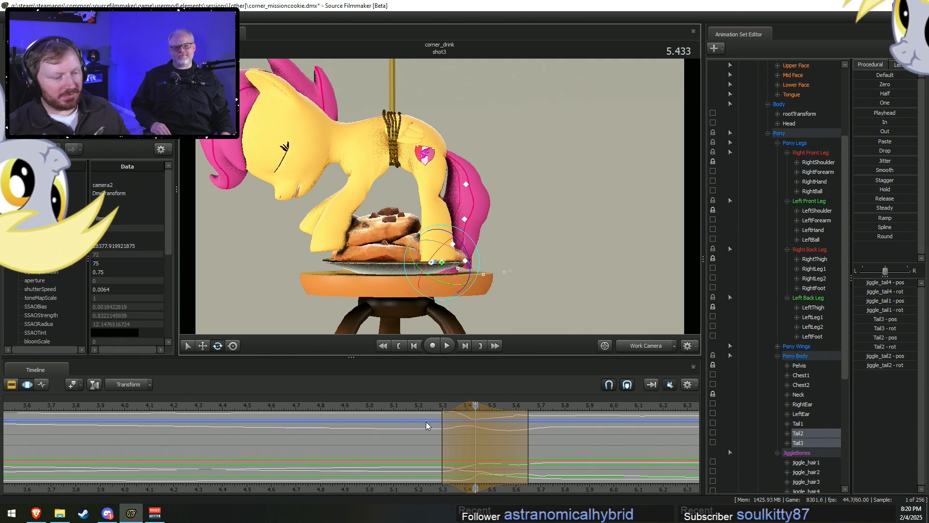
{"action": "left_click_drag", "start_coordinate": [529, 443], "coordinate": [549, 446]}
Rotate the tail bones at 5.616 s within a time selection from about 5.36 to 5.86 s and play back the landing.
{"action": "left_click_drag", "start_coordinate": [457, 445], "coordinate": [524, 478], "text": "shift"}
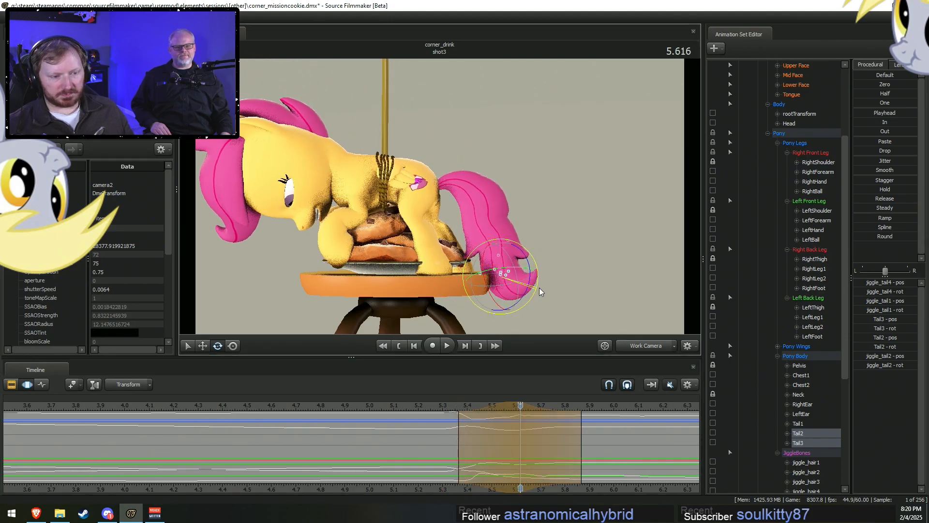
{"action": "key", "text": "space"}
{"action": "key", "text": "space"}
Add Tail1 to the selected bones and rotate the whole tail at 5.783 s, with the time selection running from about 5.58 to 6.43 s.
{"action": "left_click_drag", "start_coordinate": [455, 430], "coordinate": [562, 459], "text": "shift"}
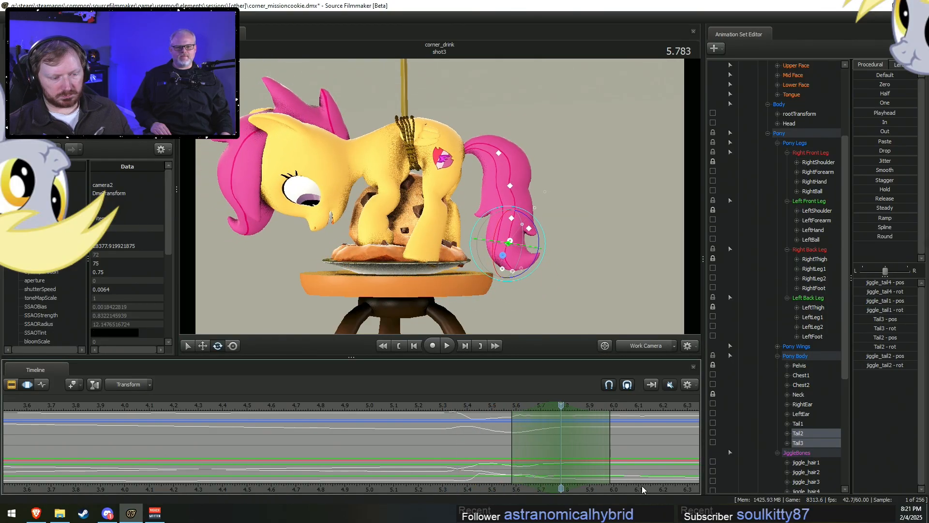
{"action": "middle_click_drag", "start_coordinate": [602, 440], "coordinate": [366, 433]}
{"action": "left_click_drag", "start_coordinate": [376, 435], "coordinate": [428, 436]}
{"action": "left_click_drag", "start_coordinate": [539, 217], "coordinate": [560, 257]}
{"action": "key", "text": "ctrl+z"}
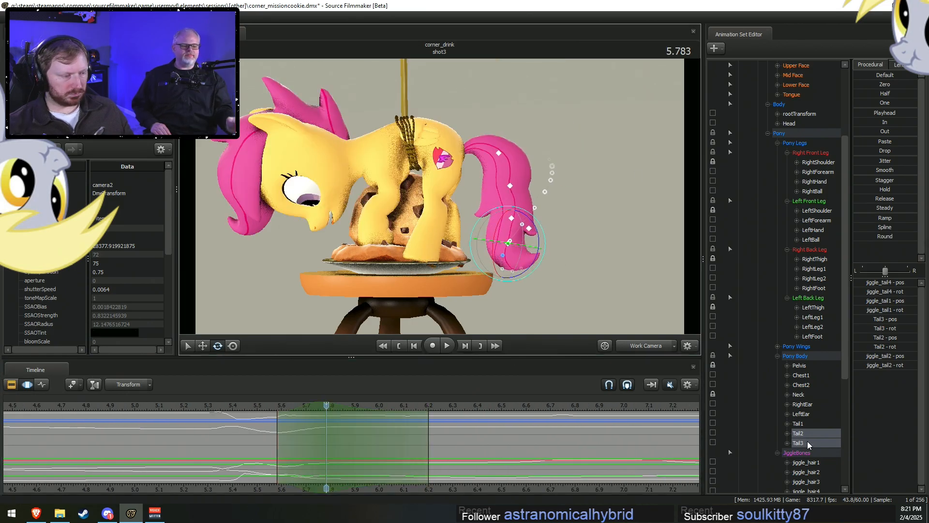
{"action": "left_click", "coordinate": [799, 424], "text": "ctrl"}
{"action": "left_click_drag", "start_coordinate": [497, 140], "coordinate": [478, 221]}
{"action": "key", "text": "space"}
{"action": "key", "text": "space"}
{"action": "left_click_drag", "start_coordinate": [428, 452], "coordinate": [485, 452]}
{"action": "left_click_drag", "start_coordinate": [501, 242], "coordinate": [556, 188]}
Step through the frames up to 6.4 s from a wider view and play back the lift-off to examine the tail.
{"action": "key", "text": "Right"}
{"action": "key", "text": "Right"}
{"action": "key", "text": "Right"}
{"action": "key", "text": "Right"}
{"action": "key", "text": "Right"}
{"action": "key", "text": "Right"}
{"action": "key", "text": "Right"}
{"action": "key", "text": "Right"}
{"action": "key", "text": "Right"}
{"action": "key", "text": "Right"}
{"action": "key", "text": "Right"}
{"action": "key", "text": "Right"}
{"action": "key", "text": "Right"}
{"action": "key", "text": "Right"}
{"action": "key", "text": "Right"}
{"action": "key", "text": "Right"}
{"action": "key", "text": "Right"}
{"action": "key", "text": "Right"}
{"action": "key", "text": "Right"}
{"action": "key", "text": "Right"}
{"action": "left_click_drag", "start_coordinate": [529, 321], "coordinate": [484, 290]}
{"action": "key", "text": "s"}
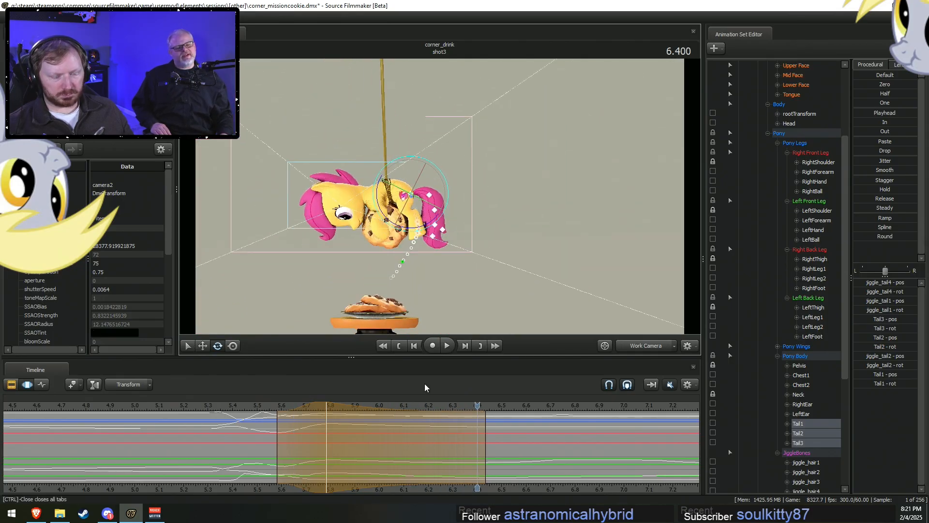
{"action": "left_click", "coordinate": [214, 403]}
{"action": "key", "text": "space"}
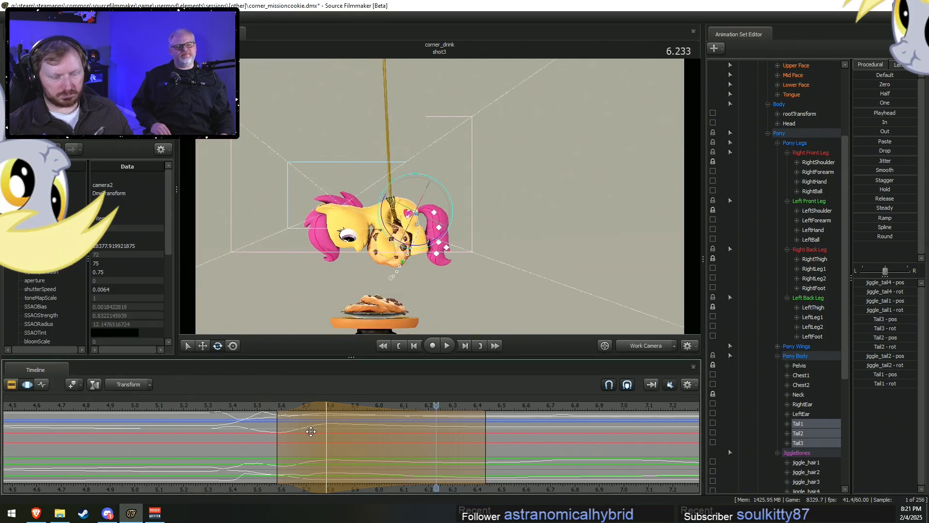
Rotate the tail away from the hind legs at 6.083 s within a time selection from about 5.6 to 6.57 s and play it back.
{"action": "left_click", "coordinate": [400, 455]}
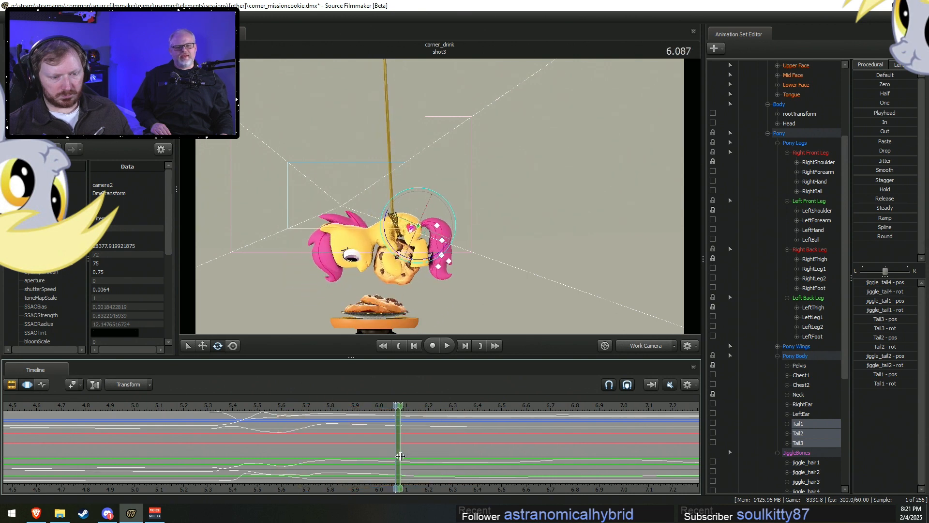
{"action": "scroll", "coordinate": [401, 456], "scroll_direction": "up", "scroll_amount": 10}
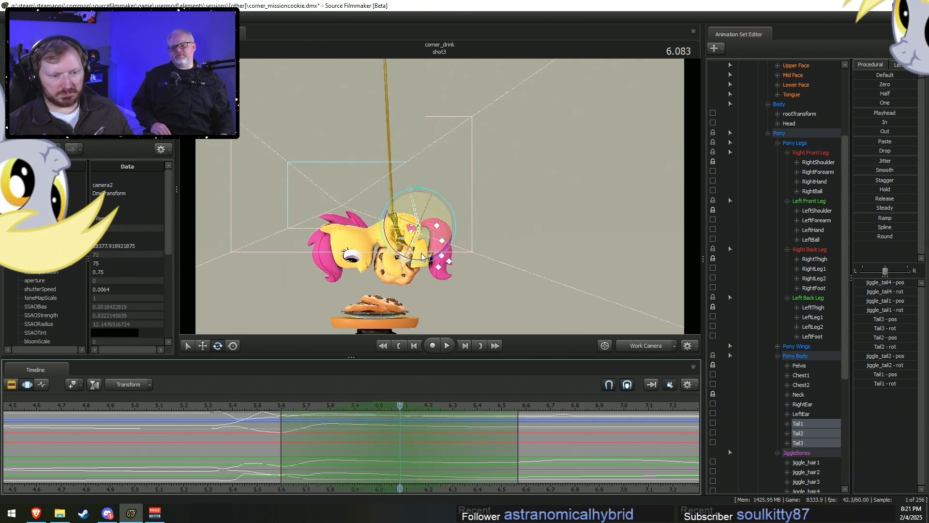
{"action": "left_click_drag", "start_coordinate": [434, 263], "coordinate": [438, 262]}
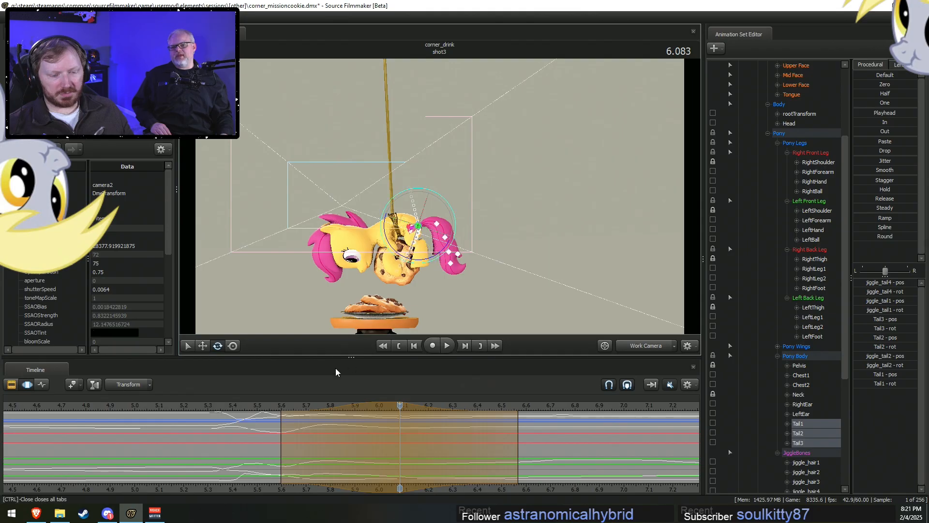
{"action": "key", "text": "space"}
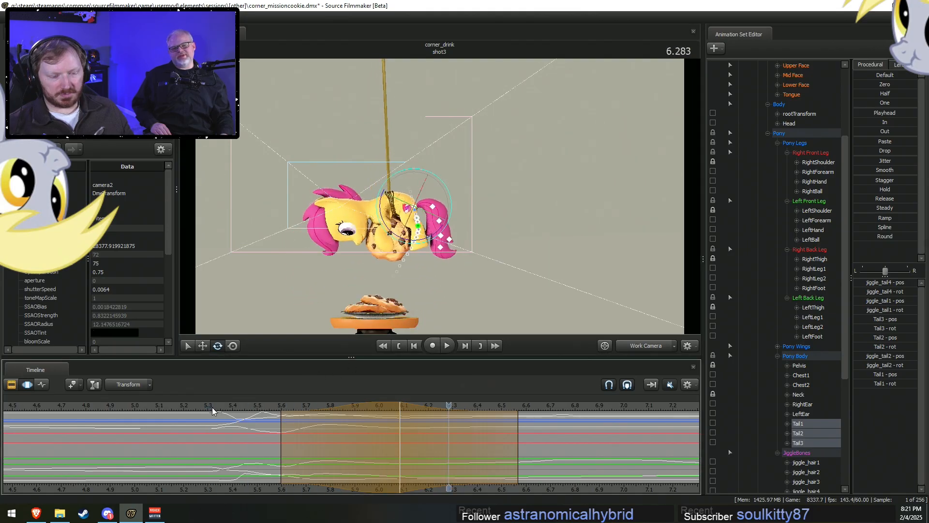
Extend the tail rotation's time selection to about 6.93 s, slide its peak to about 6.13 s, and review the playback.
{"action": "left_click_drag", "start_coordinate": [452, 455], "coordinate": [465, 455]}
{"action": "left_click_drag", "start_coordinate": [530, 454], "coordinate": [607, 455]}
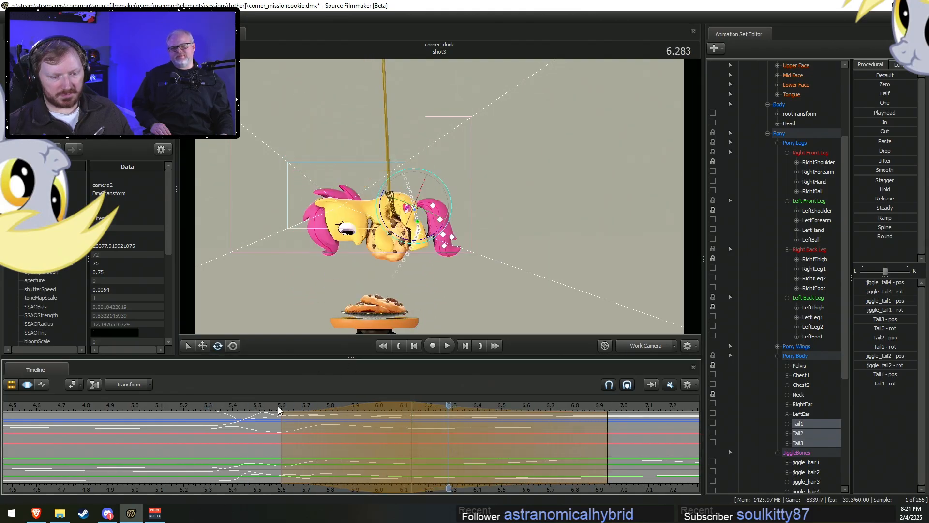
{"action": "left_click", "coordinate": [237, 406]}
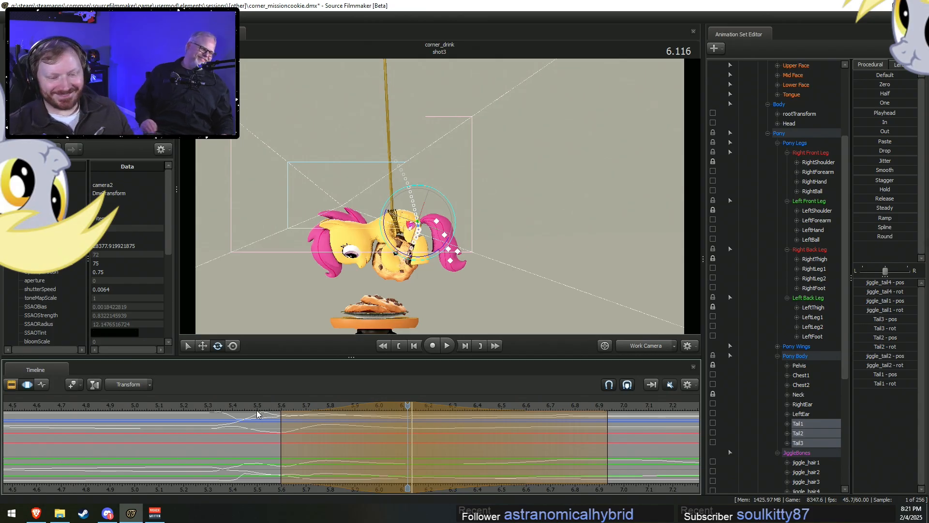
{"action": "left_click", "coordinate": [235, 406]}
{"action": "key", "text": "space"}
{"action": "key", "text": "space"}
Slide the peak of the tail rotation's time selection earlier, to about 6.05 s, and play it back.
{"action": "key", "text": "shift"}
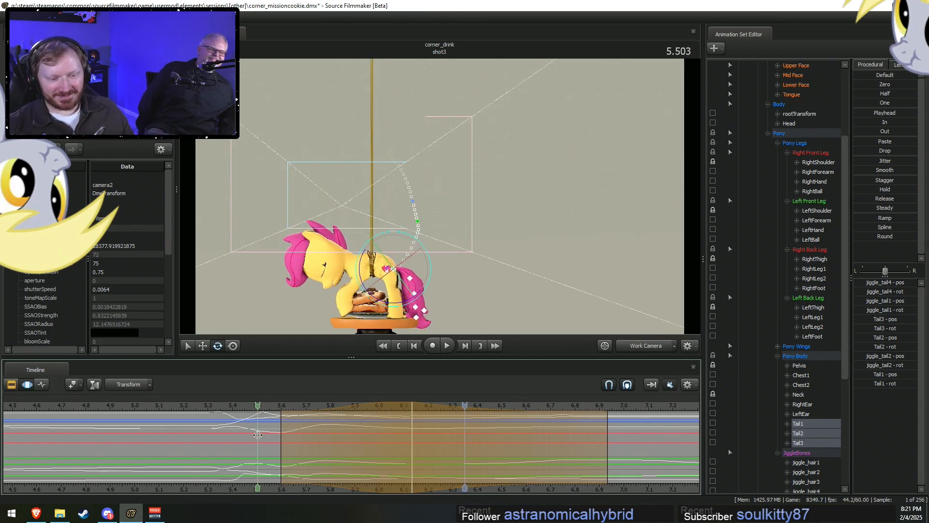
{"action": "left_click_drag", "start_coordinate": [413, 440], "coordinate": [392, 438]}
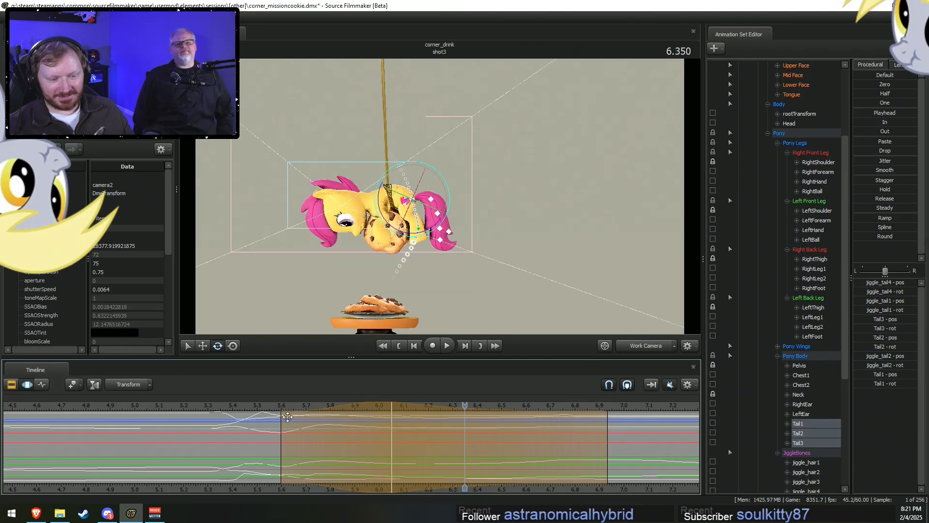
{"action": "left_click", "coordinate": [241, 409]}
{"action": "key", "text": "space"}
{"action": "key", "text": "space"}
{"action": "key", "text": "shift"}
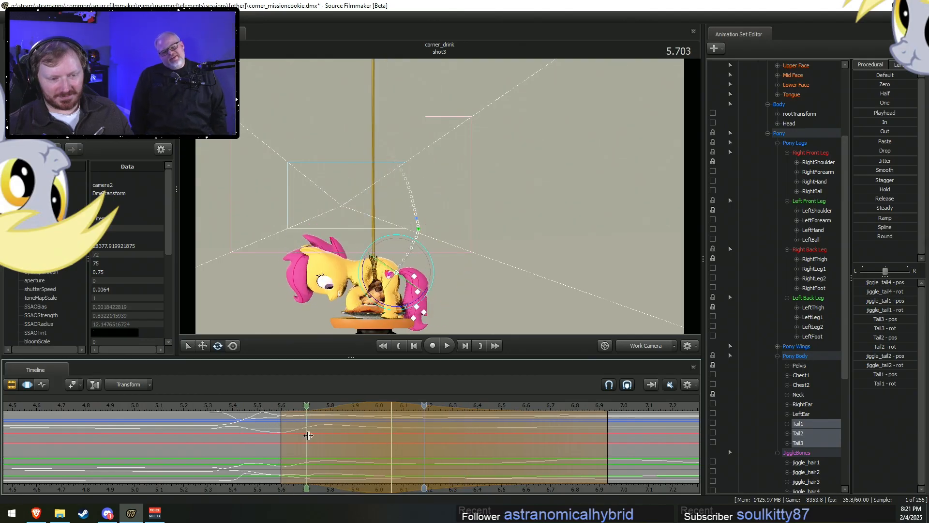
Rotate only the Tail3 bone toward the hind legs at 5.916 s within a time selection from about 5.55 to 6.42 s, checking in playback.
{"action": "left_click", "coordinate": [359, 440], "text": "shift"}
{"action": "scroll", "coordinate": [362, 447], "scroll_direction": "up", "scroll_amount": 2}
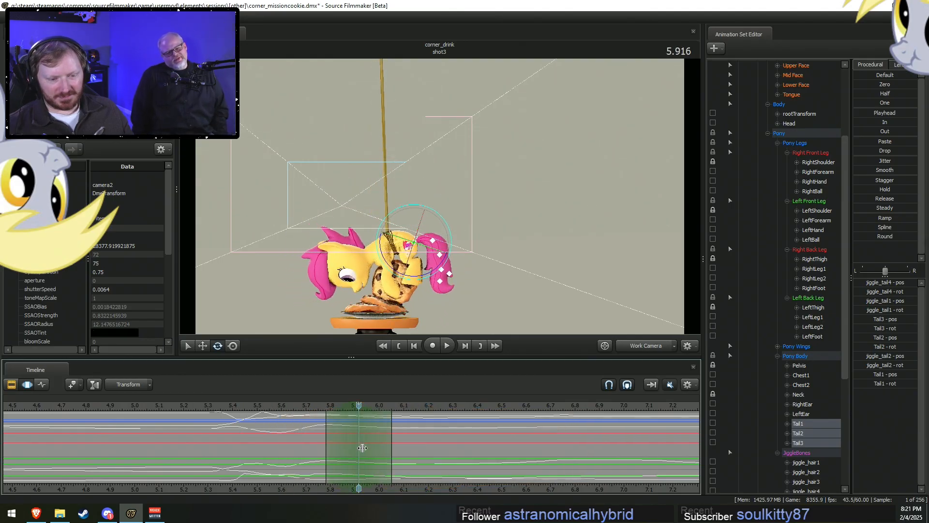
{"action": "scroll", "coordinate": [362, 448], "scroll_direction": "up", "scroll_amount": 3}
{"action": "left_click_drag", "start_coordinate": [445, 460], "coordinate": [473, 425]}
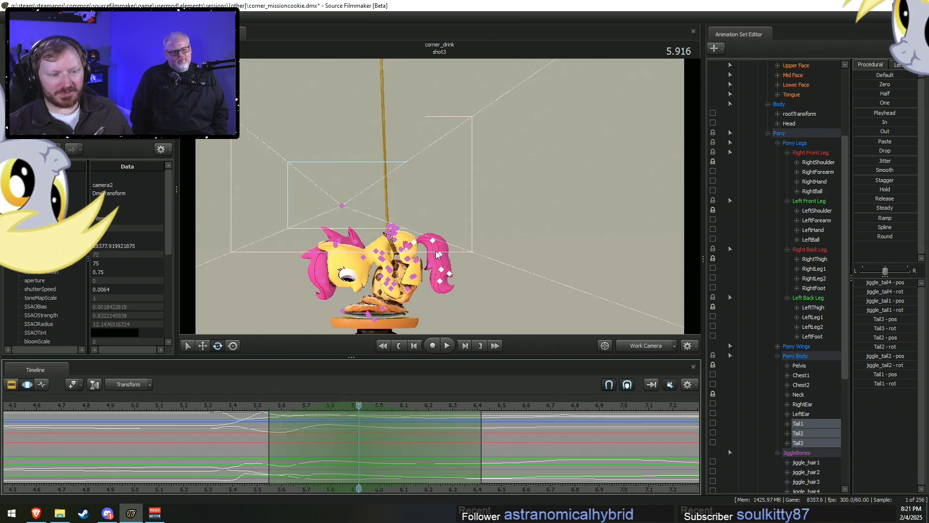
{"action": "left_click", "coordinate": [439, 267]}
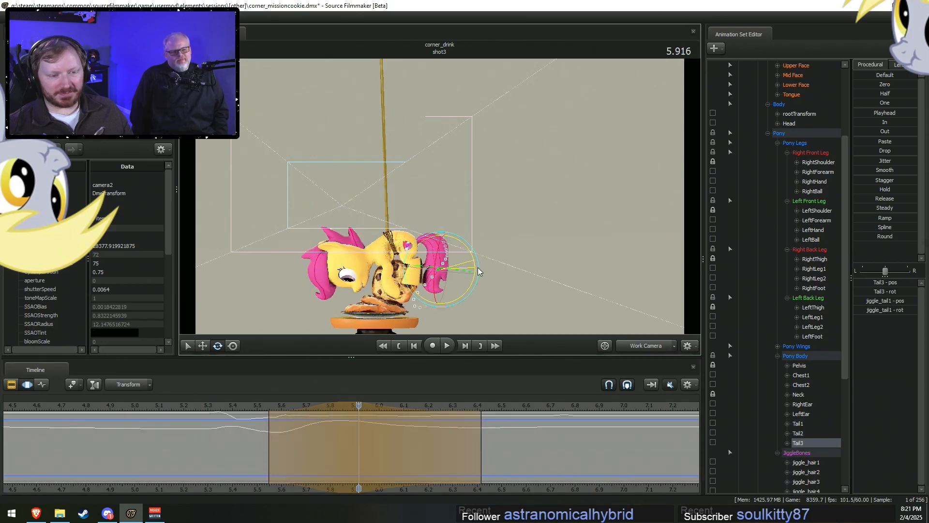
{"action": "key", "text": "space"}
{"action": "key", "text": "space"}
Rotate the Tail1–Tail3 and jiggle_tail bones away from the hind legs at 6.6 s within a time selection from about 5.65 to 7.55 s.
{"action": "left_click_drag", "start_coordinate": [421, 455], "coordinate": [501, 463]}
{"action": "left_click_drag", "start_coordinate": [497, 464], "coordinate": [509, 465], "text": "shift"}
{"action": "scroll", "coordinate": [523, 477], "scroll_direction": "down", "scroll_amount": 3}
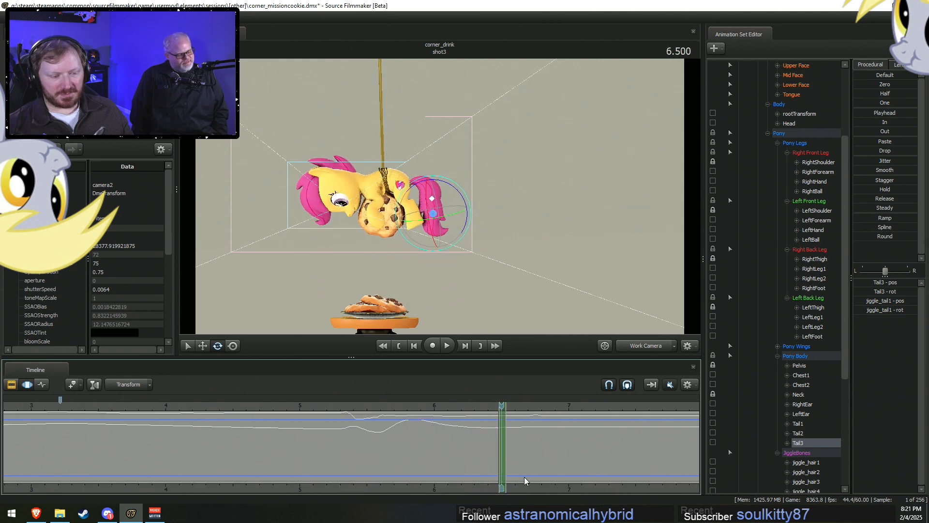
{"action": "key", "text": "space"}
{"action": "key", "text": "space"}
{"action": "scroll", "coordinate": [543, 484], "scroll_direction": "down", "scroll_amount": 3}
{"action": "left_click_drag", "start_coordinate": [289, 475], "coordinate": [305, 455]}
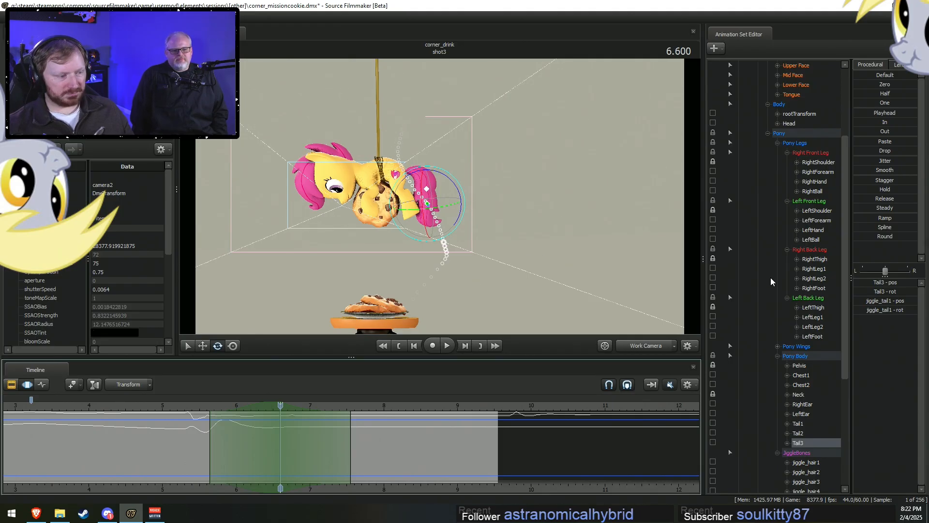
{"action": "scroll", "coordinate": [806, 437], "scroll_direction": "down", "scroll_amount": 2}
{"action": "left_click", "coordinate": [807, 365], "text": "shift"}
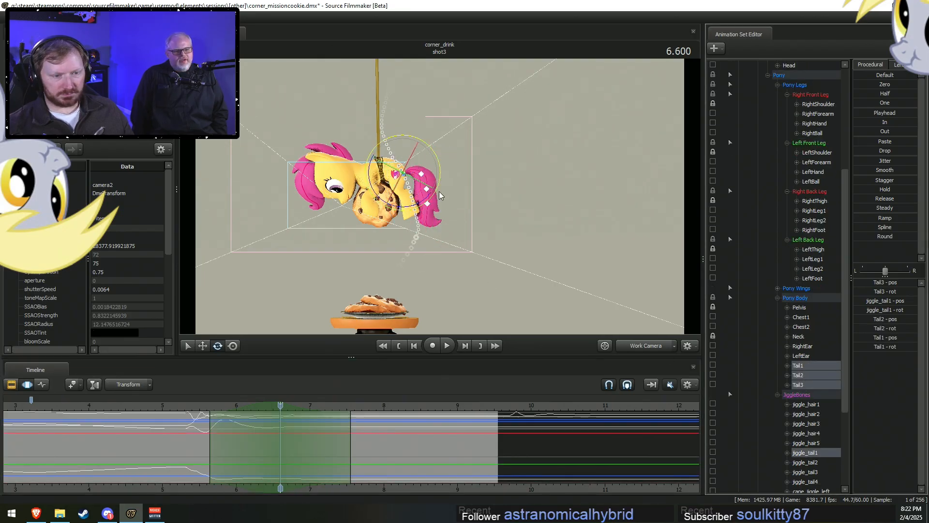
{"action": "left_click", "coordinate": [820, 482], "text": "ctrl"}
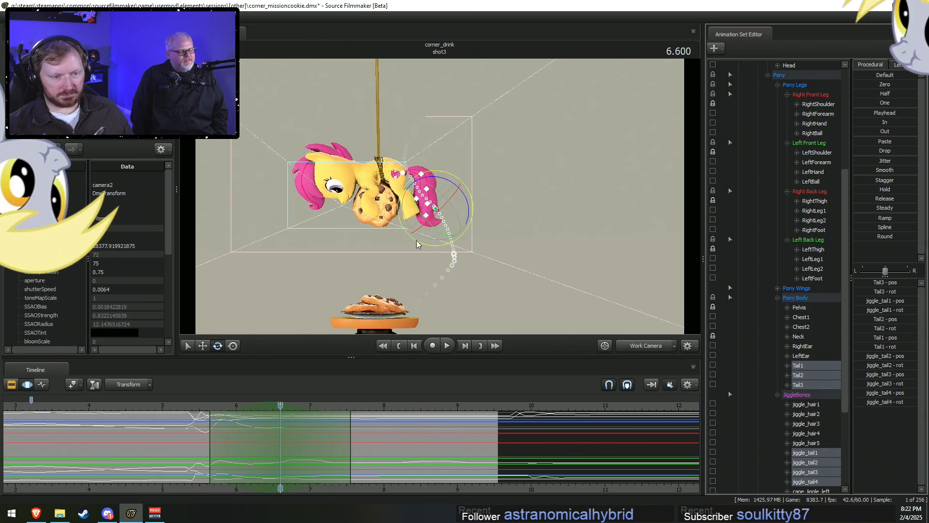
{"action": "left_click_drag", "start_coordinate": [467, 233], "coordinate": [475, 230]}
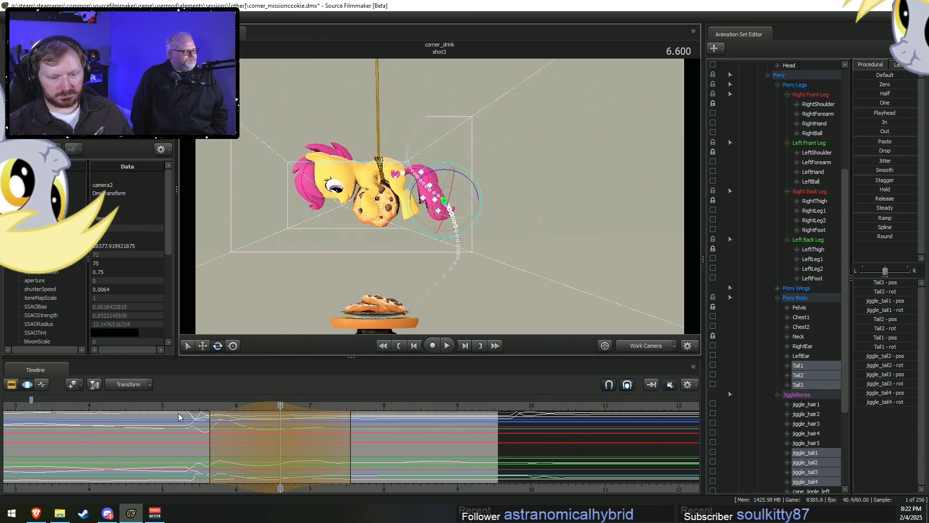
{"action": "key", "text": "space"}
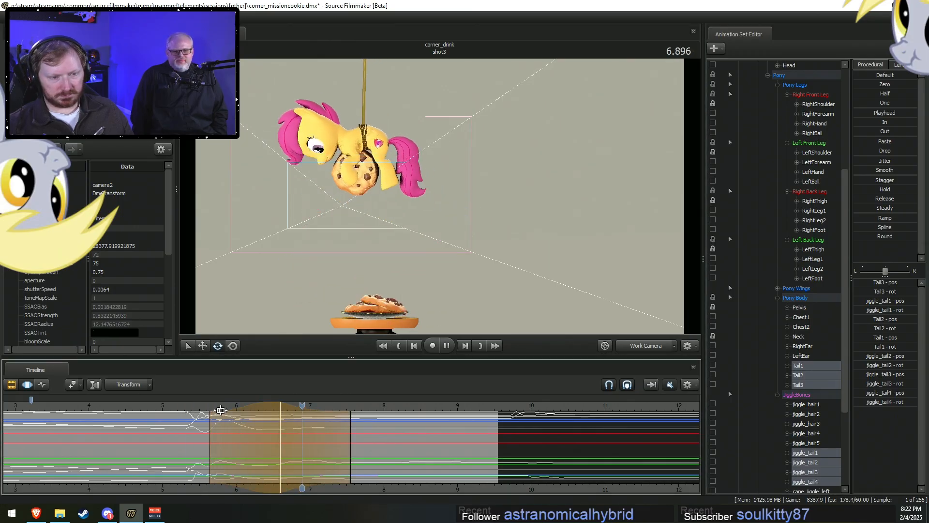
Rotate the tail bones toward the hind legs at 7.533 s within a time selection from about 6.6 to 8.47 s and play it back.
{"action": "left_click", "coordinate": [353, 443]}
{"action": "scroll", "coordinate": [361, 441], "scroll_direction": "up", "scroll_amount": 9}
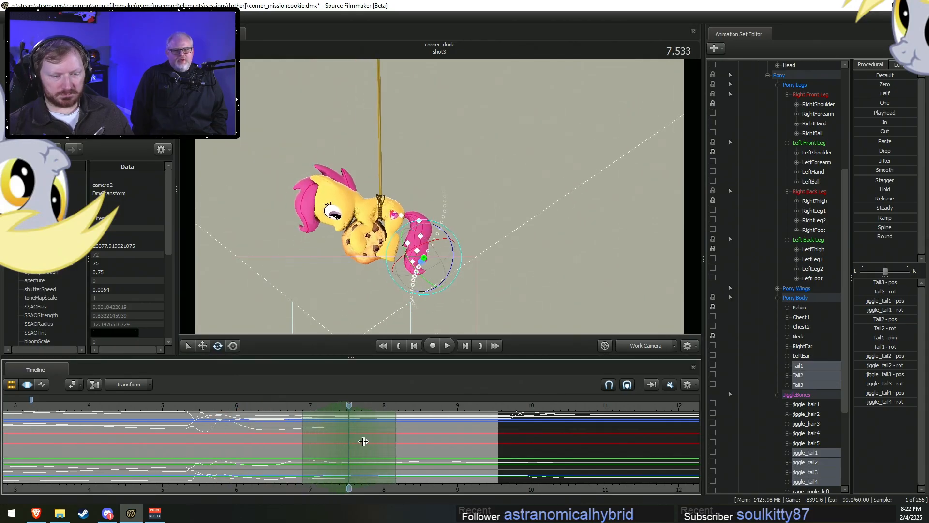
{"action": "left_click_drag", "start_coordinate": [460, 249], "coordinate": [464, 252]}
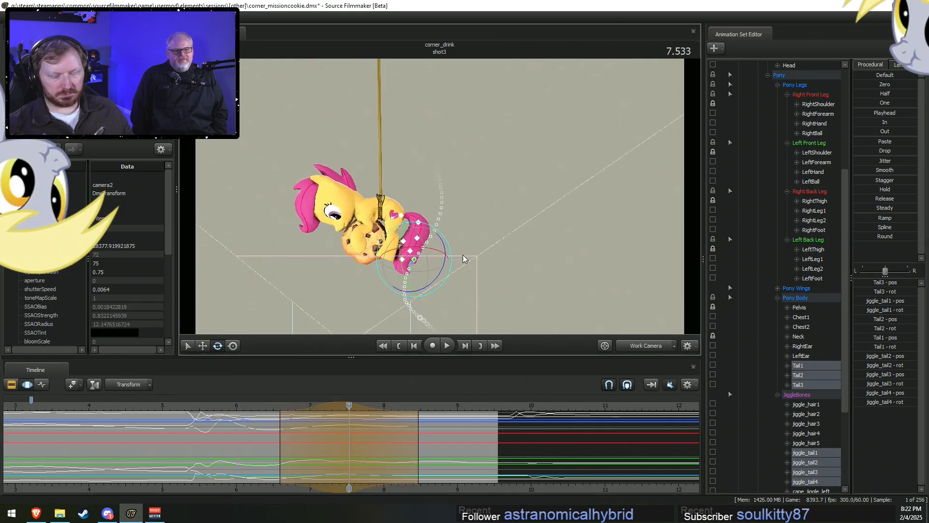
{"action": "left_click", "coordinate": [268, 408]}
{"action": "key", "text": "space"}
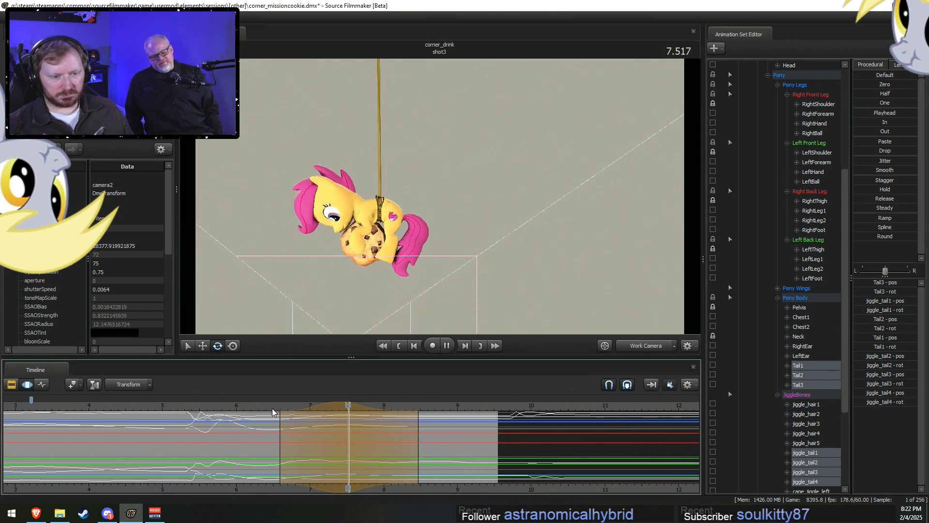
Rotate the tail bones away from the hind legs at 8.533 s within a time selection from about 7.3 to 9.75 s and play it back.
{"action": "left_click", "coordinate": [420, 437]}
{"action": "left_click", "coordinate": [423, 438]}
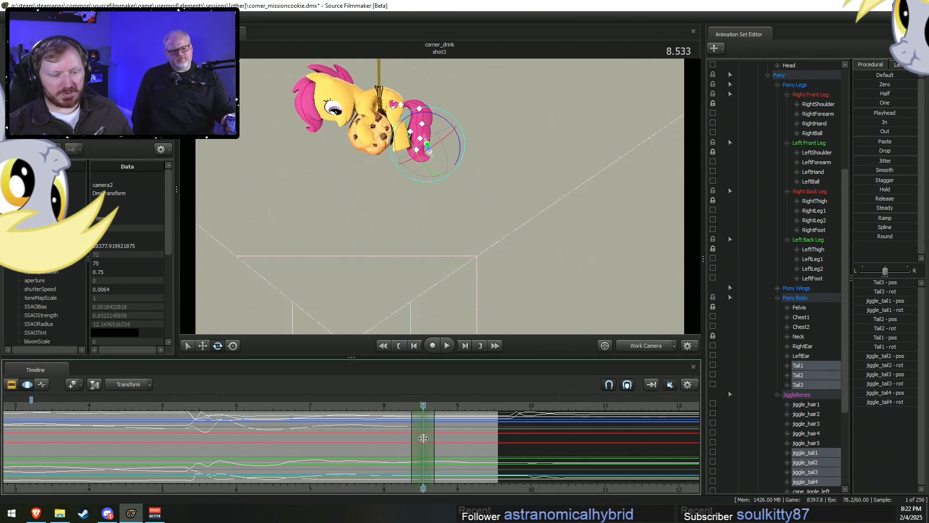
{"action": "scroll", "coordinate": [426, 439], "scroll_direction": "up", "scroll_amount": 8}
{"action": "scroll", "coordinate": [426, 441], "scroll_direction": "up", "scroll_amount": 3}
{"action": "left_click_drag", "start_coordinate": [457, 200], "coordinate": [446, 159]}
{"action": "left_click_drag", "start_coordinate": [460, 230], "coordinate": [462, 240]}
{"action": "left_click", "coordinate": [295, 402]}
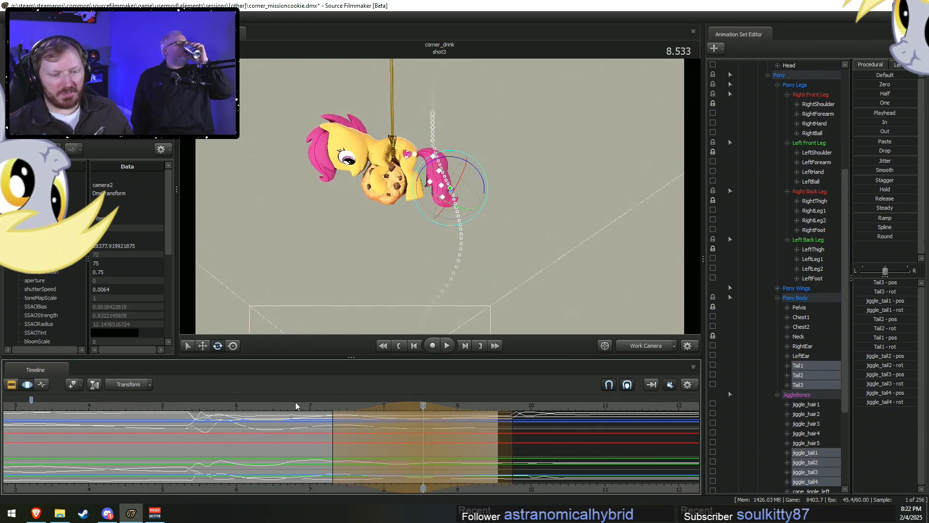
{"action": "key", "text": "space"}
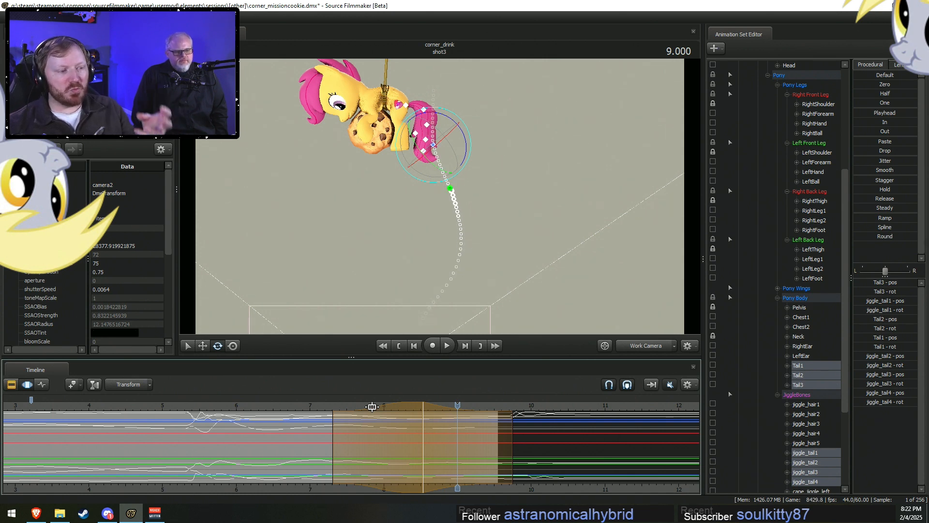
Switch the viewport to camera2 and review the tail's sway during the lift-off in playback.
{"action": "mouse_move", "coordinate": [241, 401]}
{"action": "left_mouse_down"}
{"action": "mouse_move", "coordinate": [204, 401]}
{"action": "mouse_move", "coordinate": [235, 400]}
{"action": "left_mouse_up"}
{"action": "left_click", "coordinate": [646, 349]}
{"action": "key", "text": "space"}
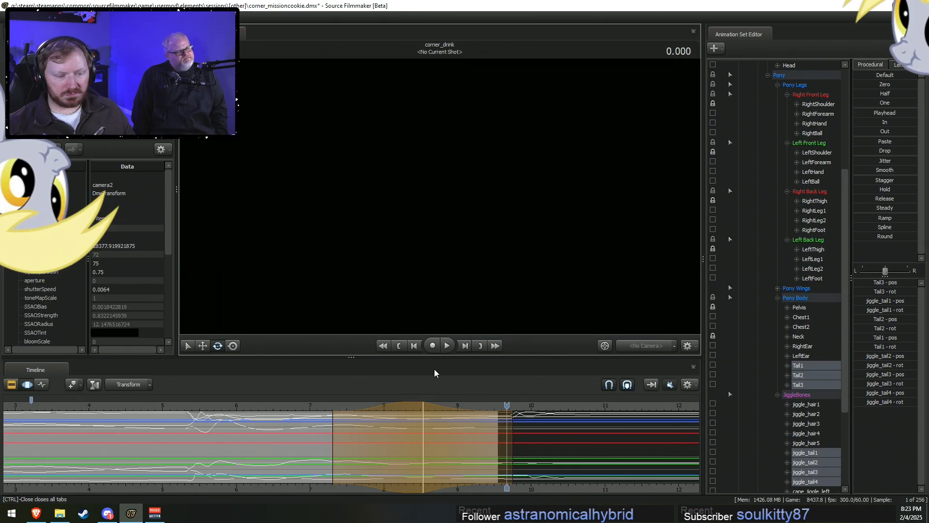
{"action": "left_click", "coordinate": [315, 408]}
{"action": "left_click_drag", "start_coordinate": [315, 408], "coordinate": [343, 411]}
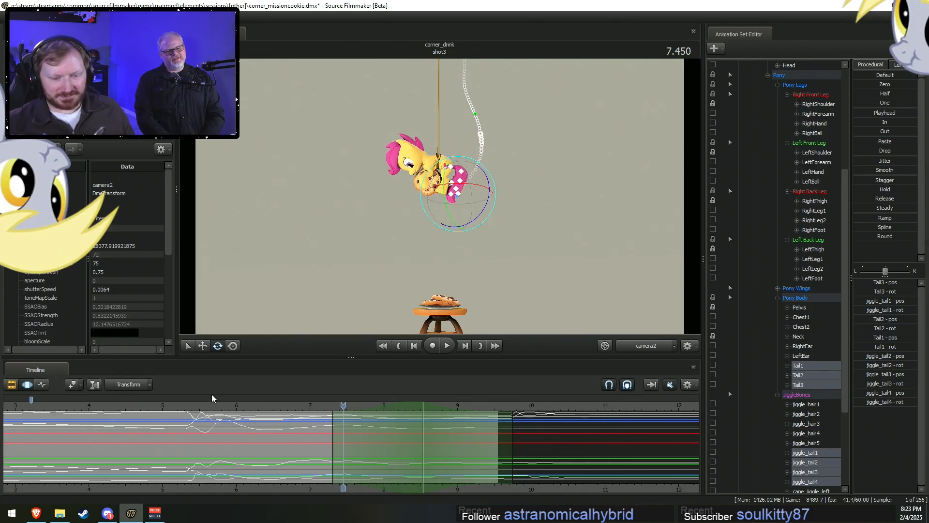
{"action": "left_click", "coordinate": [189, 403]}
{"action": "key", "text": "space"}
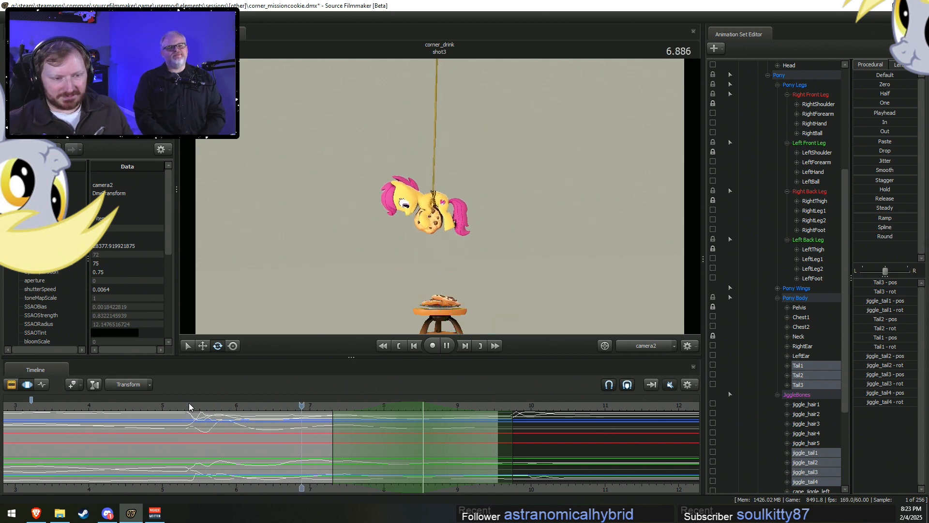
{"action": "key", "text": "space"}
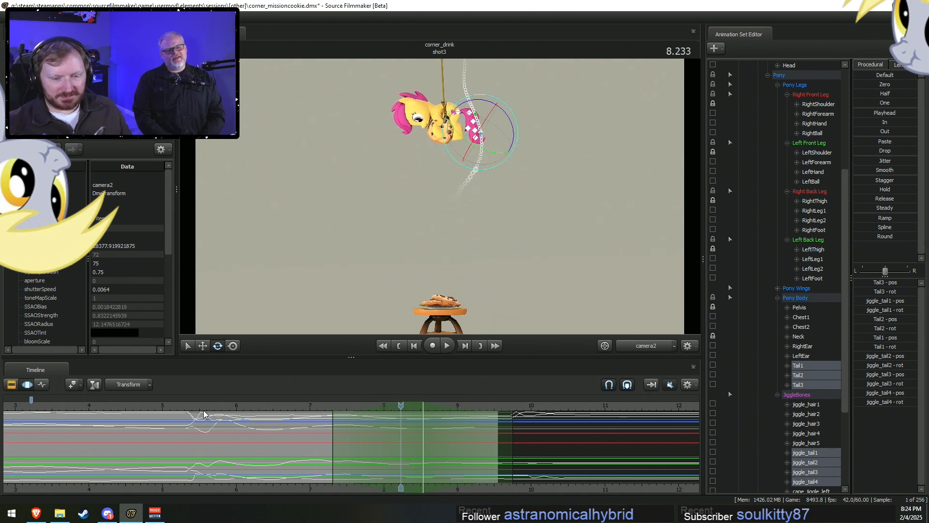
Examine the cookie grab and lift-off through camera2 from about 5.3 s, replaying the section.
{"action": "left_click", "coordinate": [188, 408]}
{"action": "left_click", "coordinate": [188, 409]}
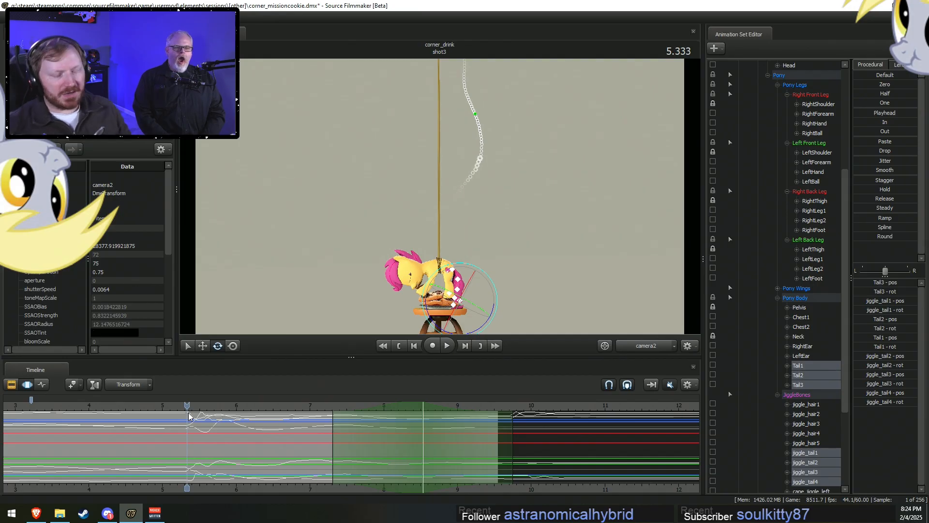
{"action": "left_click_drag", "start_coordinate": [187, 410], "coordinate": [187, 410]}
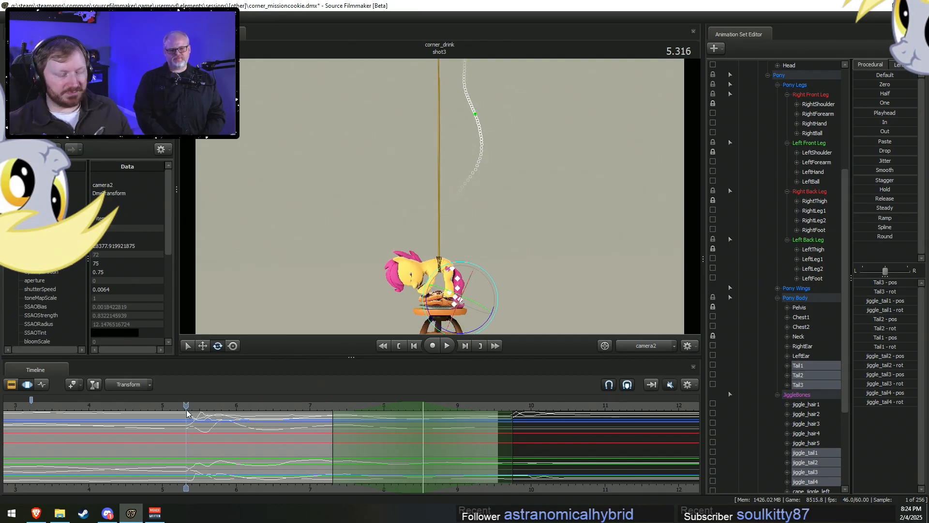
{"action": "scroll", "coordinate": [241, 458], "scroll_direction": "down", "scroll_amount": 1}
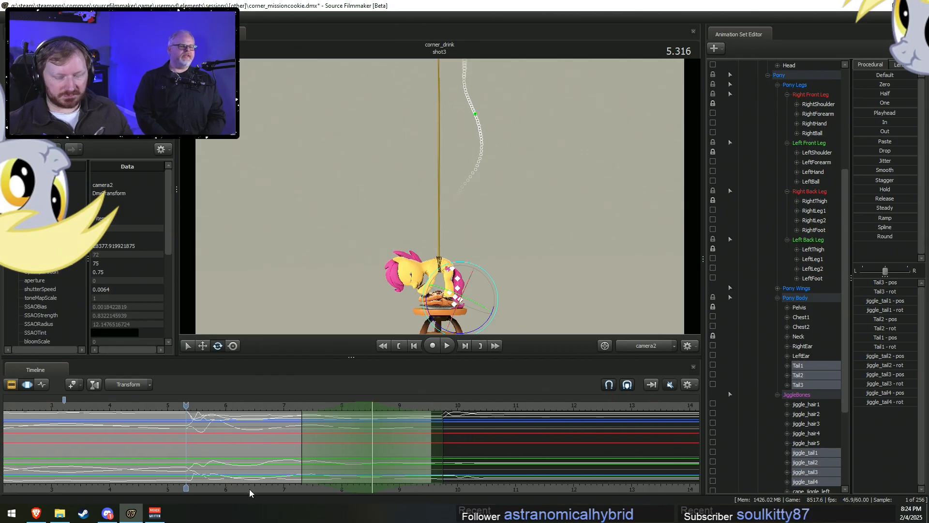
{"action": "middle_click_drag", "start_coordinate": [249, 488], "coordinate": [295, 473]}
{"action": "key", "text": "space"}
{"action": "key", "text": "space"}
{"action": "scroll", "coordinate": [309, 447], "scroll_direction": "down", "scroll_amount": 5}
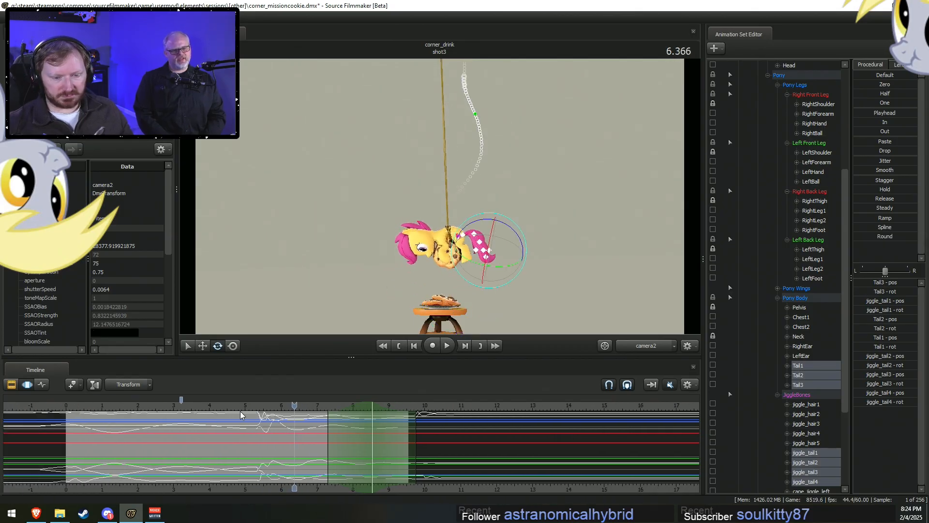
{"action": "left_click", "coordinate": [242, 413], "text": "shift"}
{"action": "key", "text": "space"}
{"action": "key", "text": "space"}
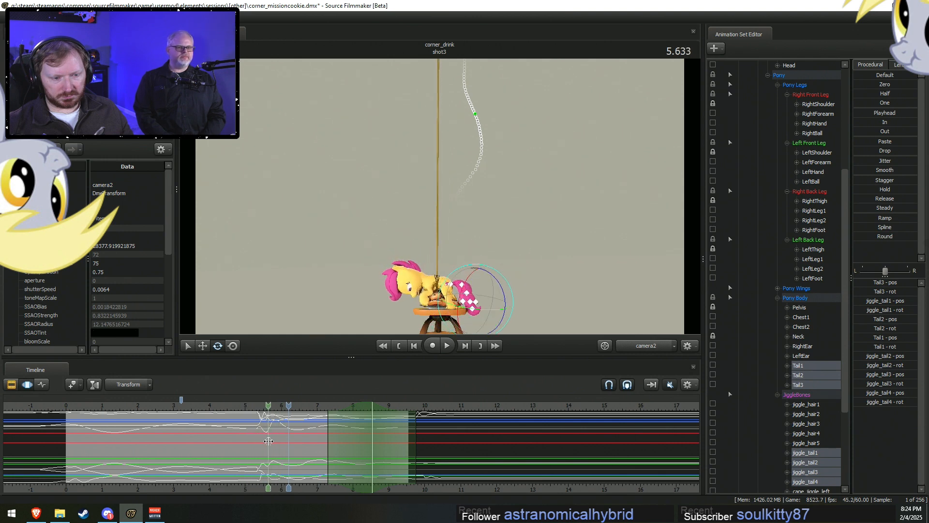
Rotate the RightShoulder and LeftShoulder bones together at 5.916 s within a time selection from about 5.75 to 6.2 s and play it back.
{"action": "left_click", "coordinate": [278, 444]}
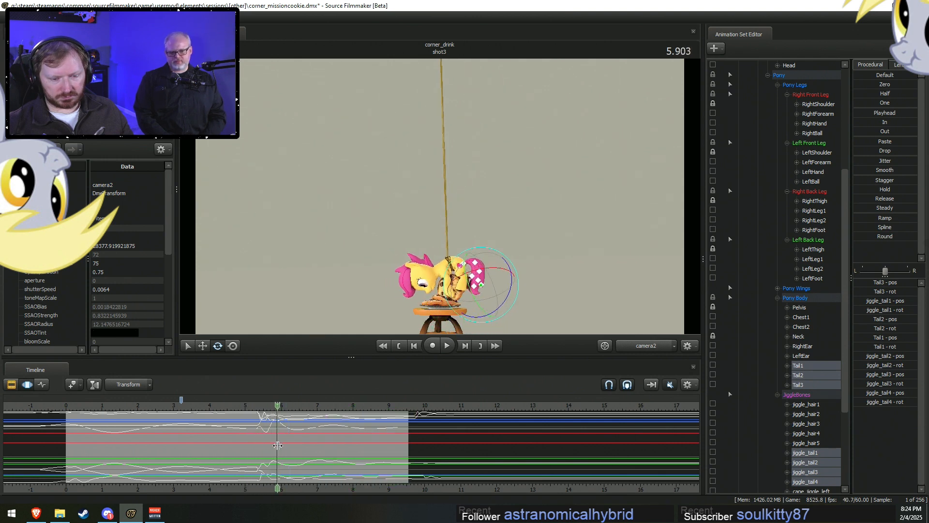
{"action": "scroll", "coordinate": [279, 445], "scroll_direction": "up", "scroll_amount": 4}
{"action": "scroll", "coordinate": [280, 444], "scroll_direction": "up", "scroll_amount": 5, "text": "shift"}
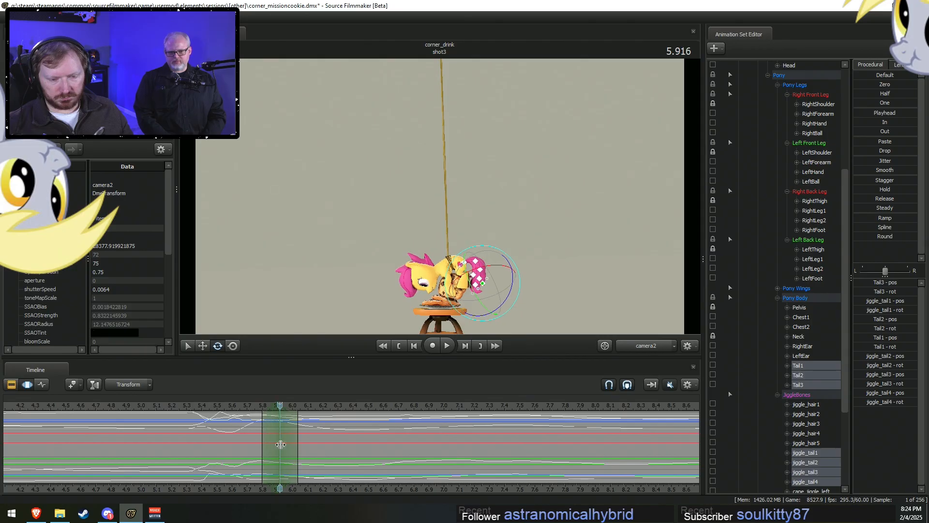
{"action": "left_click_drag", "start_coordinate": [310, 446], "coordinate": [327, 448]}
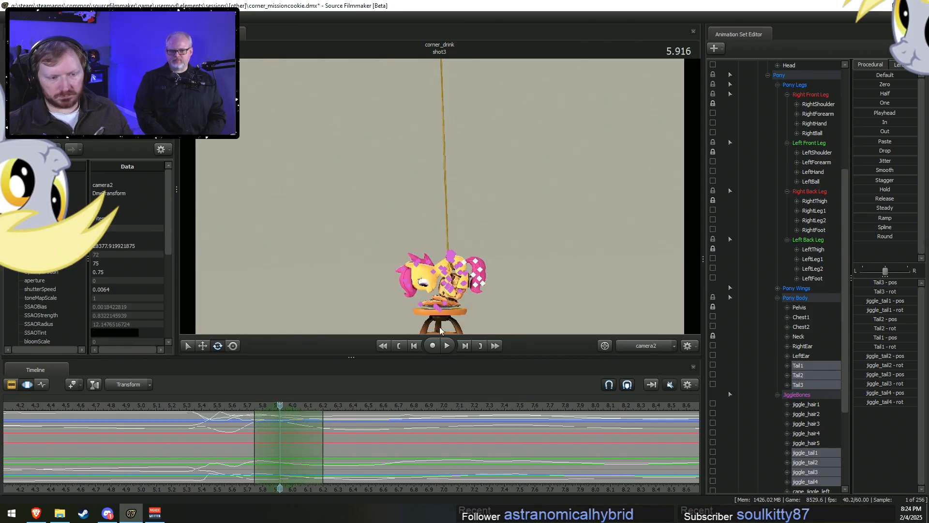
{"action": "left_click", "coordinate": [442, 274], "text": "ctrl"}
{"action": "left_click", "coordinate": [441, 271], "text": "ctrl+shift"}
{"action": "left_click_drag", "start_coordinate": [481, 276], "coordinate": [481, 292]}
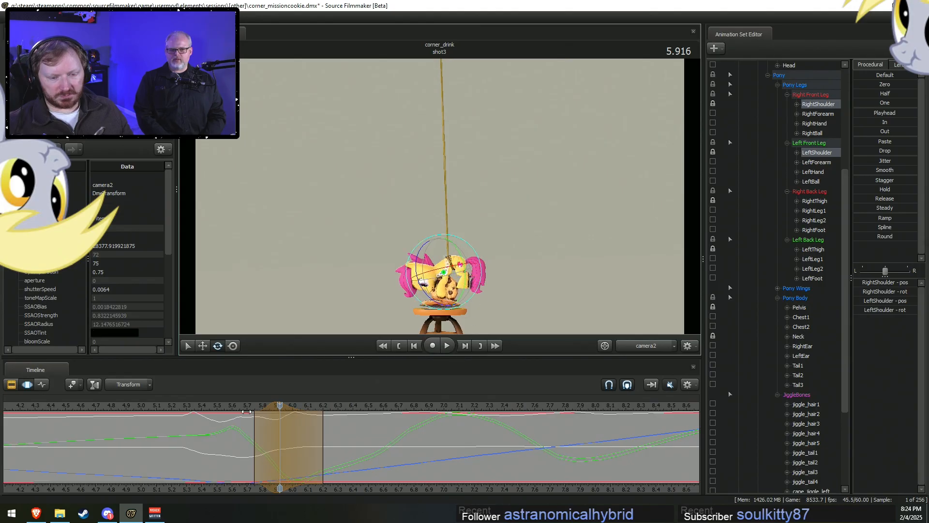
{"action": "key", "text": "space"}
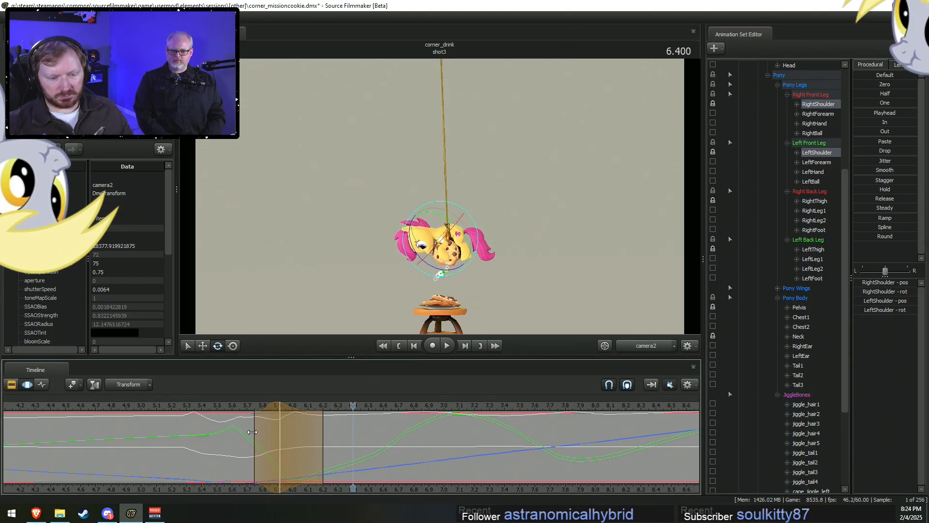
Widen the shoulder rotation's time selection to about 5.68 to 6.47 s and review the playback.
{"action": "mouse_move", "coordinate": [255, 431]}
{"action": "left_mouse_down"}
{"action": "mouse_move", "coordinate": [264, 443]}
{"action": "mouse_move", "coordinate": [250, 444]}
{"action": "mouse_move", "coordinate": [270, 445]}
{"action": "left_mouse_up"}
{"action": "key", "text": "space"}
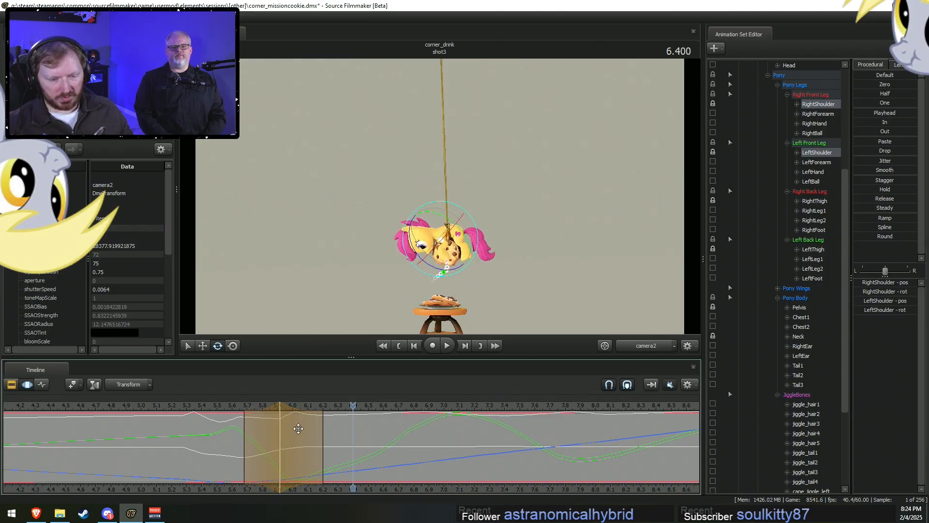
{"action": "left_click_drag", "start_coordinate": [321, 431], "coordinate": [362, 430]}
{"action": "left_click", "coordinate": [218, 405]}
{"action": "key", "text": "space"}
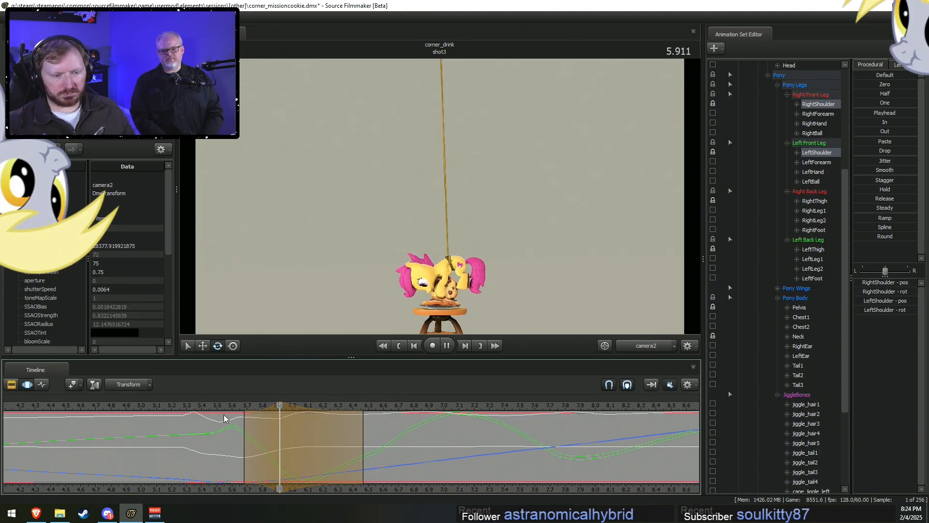
Set a time selection from 5.983 s through the end with a falloff starting at about 5.78 s, and view the grab through the Work Camera.
{"action": "left_click", "coordinate": [263, 447]}
{"action": "mouse_move", "coordinate": [263, 447]}
{"action": "left_mouse_down"}
{"action": "mouse_move", "coordinate": [211, 453]}
{"action": "mouse_move", "coordinate": [289, 466]}
{"action": "mouse_move", "coordinate": [259, 451]}
{"action": "left_mouse_up"}
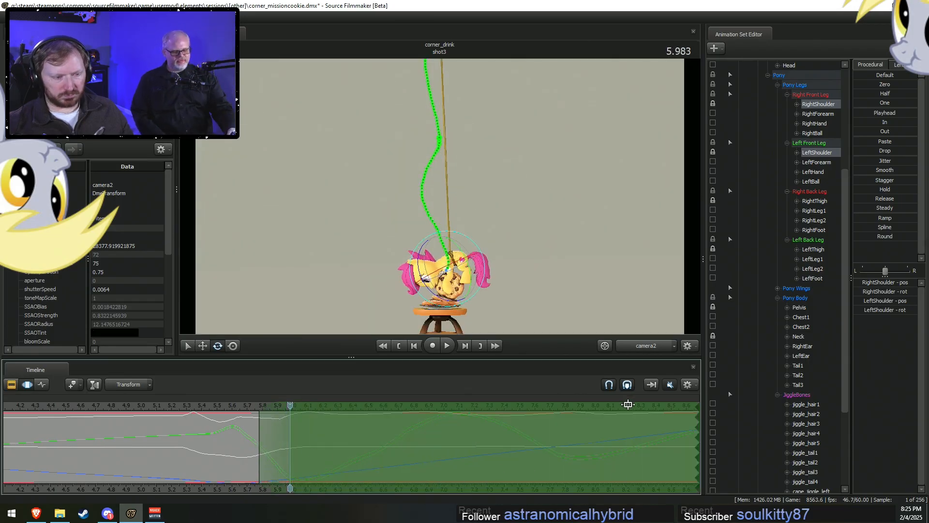
{"action": "left_click", "coordinate": [641, 349]}
{"action": "key", "text": "w"}
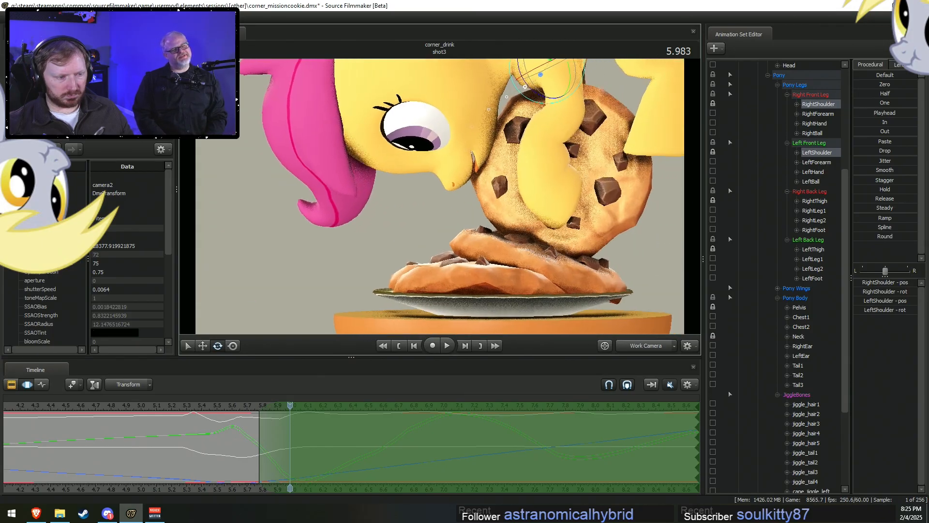
{"action": "key", "text": "s"}
Collapse the four leg groups and Pony Legs in the animation sets, and expand the Table group.
{"action": "scroll", "coordinate": [803, 392], "scroll_direction": "down", "scroll_amount": 3}
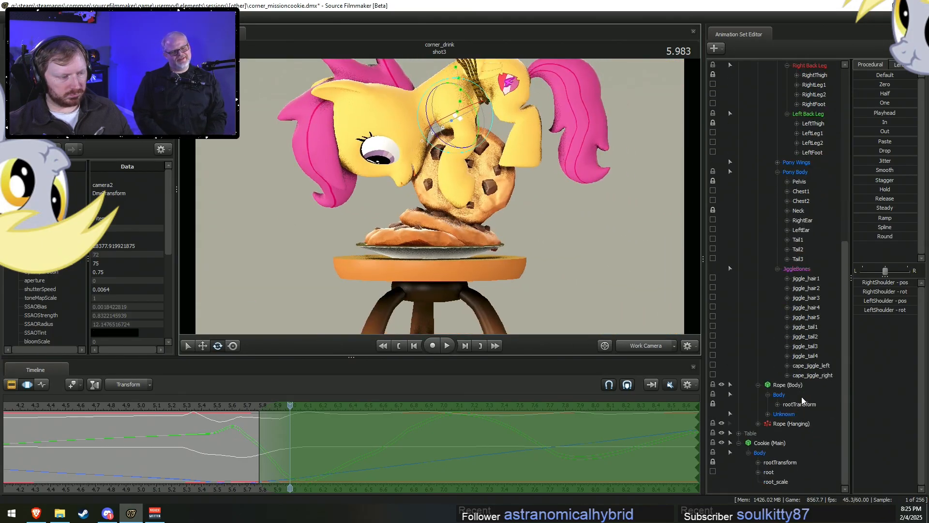
{"action": "scroll", "coordinate": [801, 409], "scroll_direction": "up", "scroll_amount": 4}
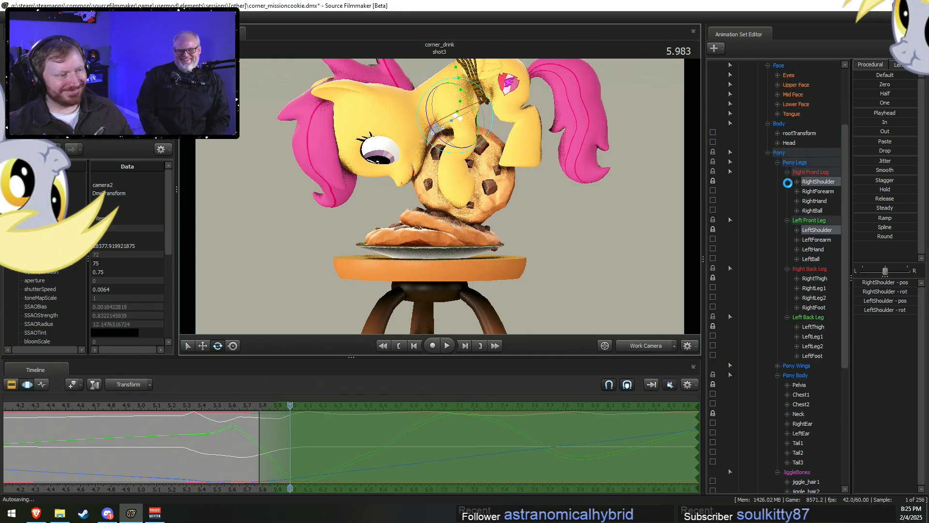
{"action": "left_click", "coordinate": [787, 173]}
{"action": "left_click", "coordinate": [788, 183]}
{"action": "left_click", "coordinate": [788, 191]}
{"action": "left_click", "coordinate": [787, 200]}
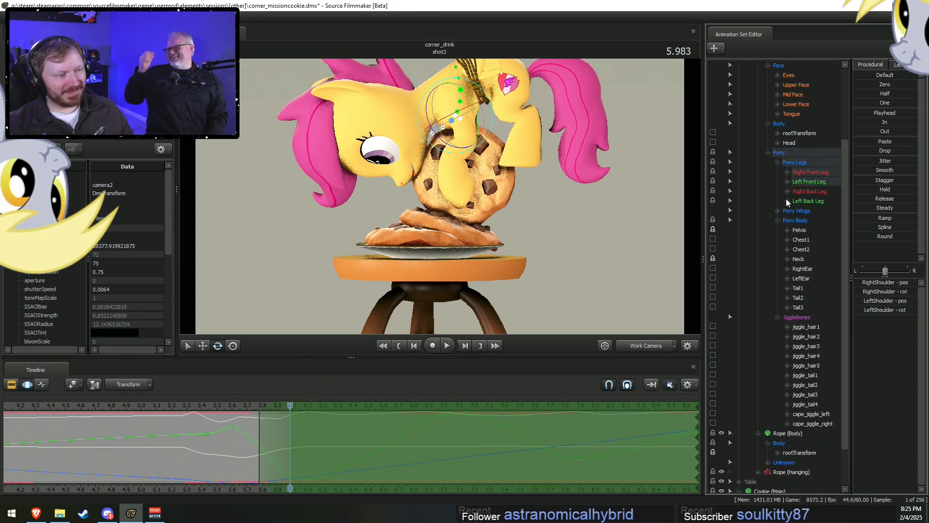
{"action": "left_click", "coordinate": [777, 162]}
{"action": "scroll", "coordinate": [801, 419], "scroll_direction": "down", "scroll_amount": 1}
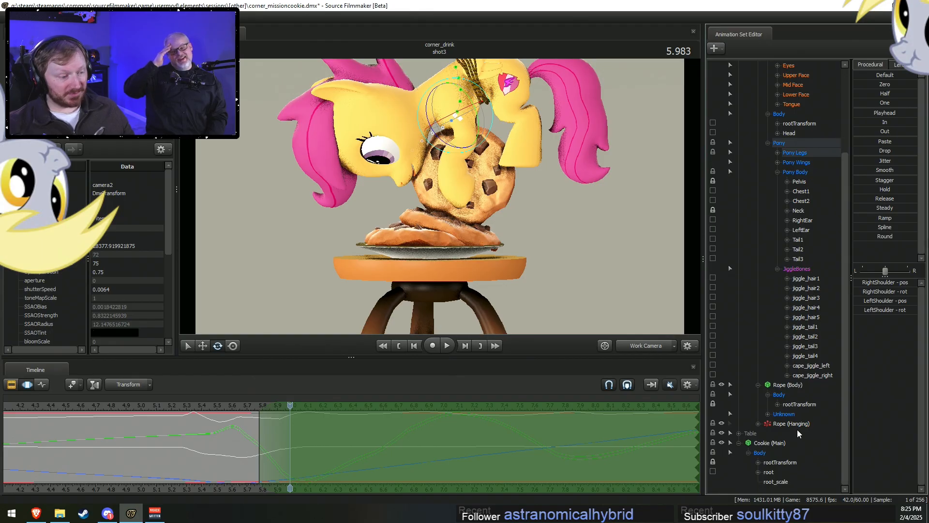
{"action": "left_click", "coordinate": [739, 433]}
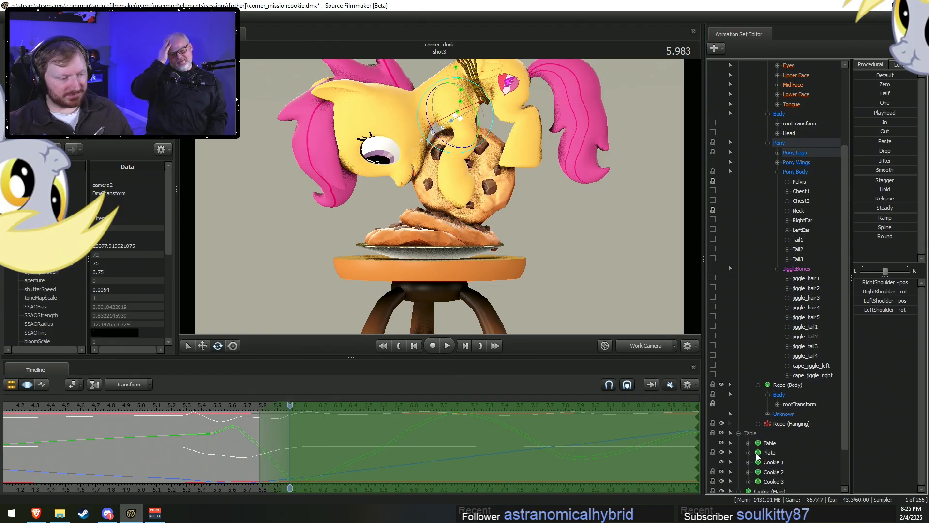
Select Cookie 3, move it across the plate toward the tail side at 5.983 s, and play back the grab.
{"action": "scroll", "coordinate": [765, 447], "scroll_direction": "down", "scroll_amount": 1}
{"action": "left_click", "coordinate": [781, 452]}
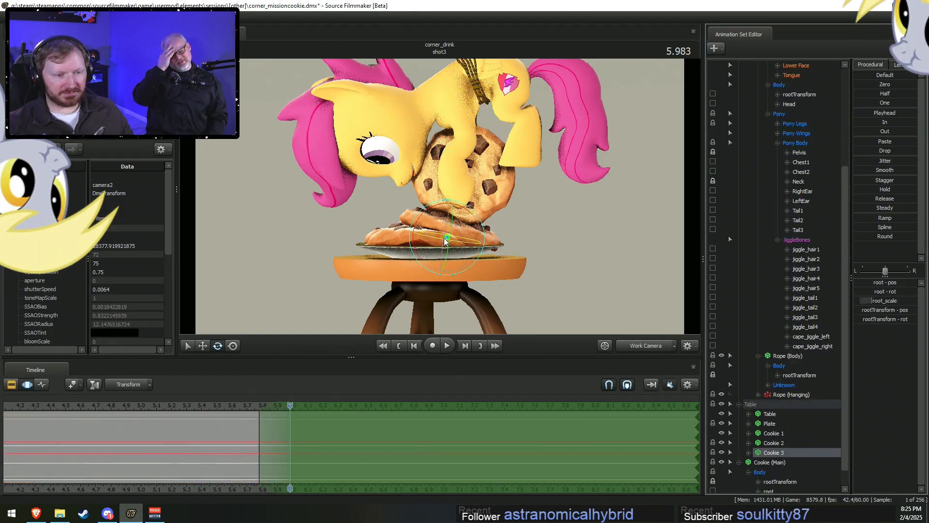
{"action": "key", "text": "w"}
{"action": "left_click_drag", "start_coordinate": [463, 223], "coordinate": [483, 233]}
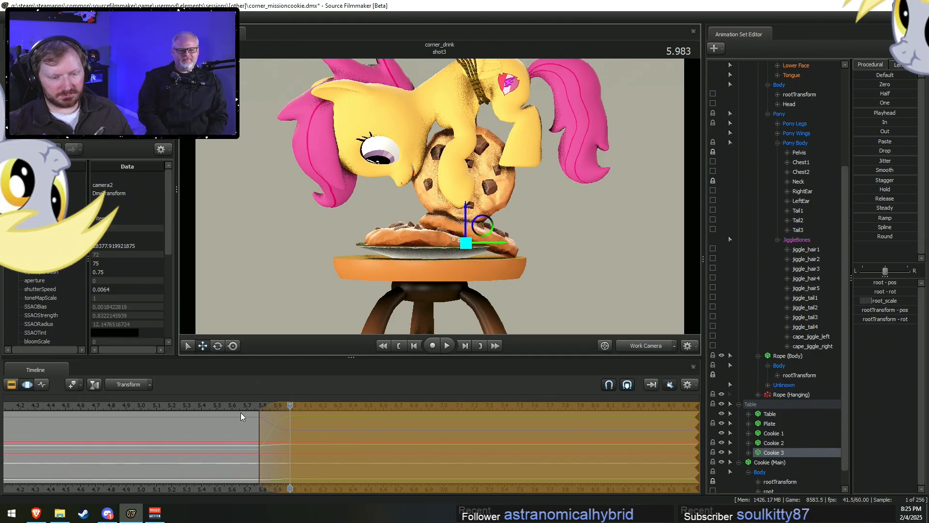
{"action": "left_click_drag", "start_coordinate": [240, 405], "coordinate": [219, 407]}
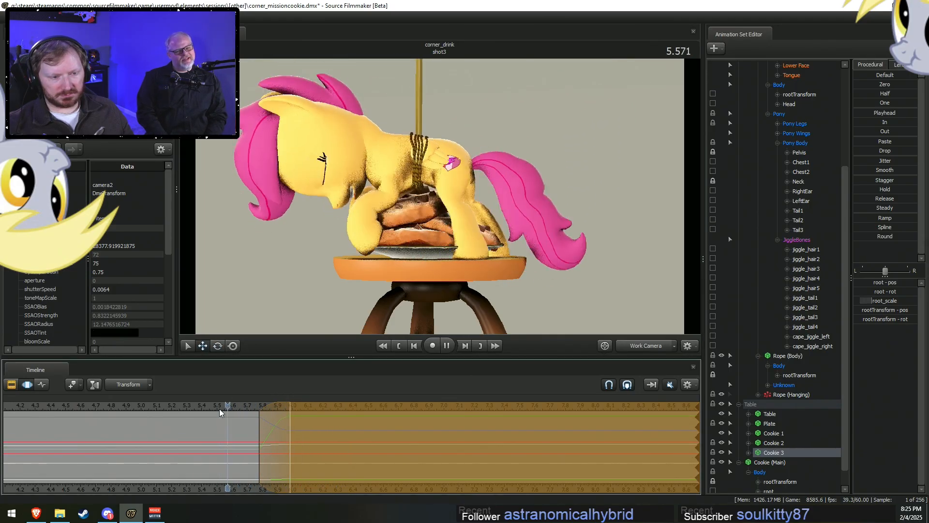
{"action": "key", "text": "space"}
Extend the falloff of Cookie 3's move back to about 5.71 s and play it back.
{"action": "key", "text": "shift"}
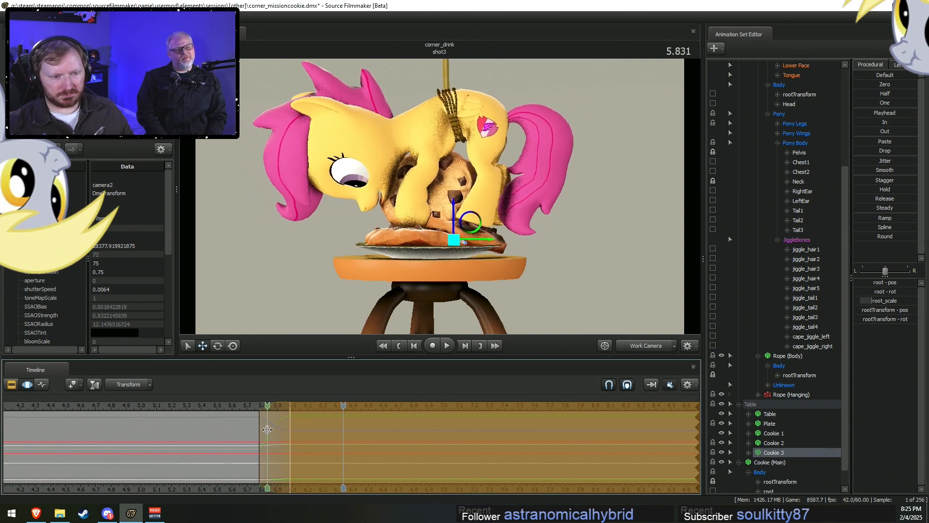
{"action": "mouse_move", "coordinate": [271, 420]}
{"action": "left_mouse_down"}
{"action": "mouse_move", "coordinate": [245, 418]}
{"action": "mouse_move", "coordinate": [263, 423]}
{"action": "left_mouse_up"}
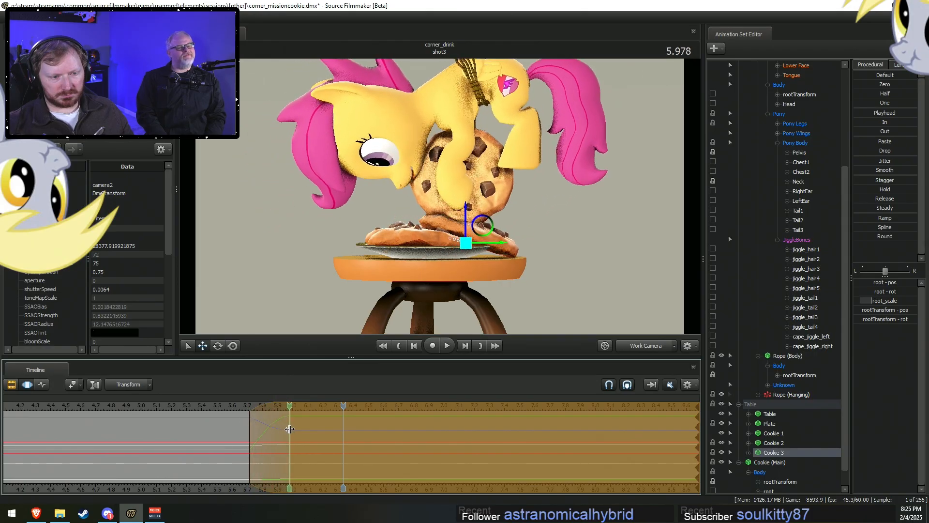
{"action": "key", "text": "space"}
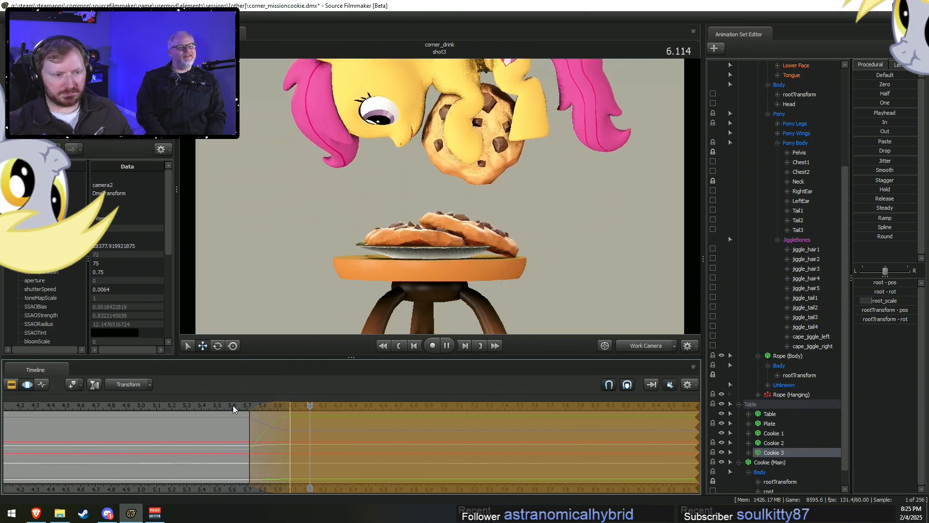
{"action": "key", "text": "space"}
Adjust the end of Cookie 3's slide in a narrow time selection around 5.983 s, extending its falloff to about 6.16 s, and play it back.
{"action": "left_click_drag", "start_coordinate": [286, 439], "coordinate": [294, 439], "text": "shift"}
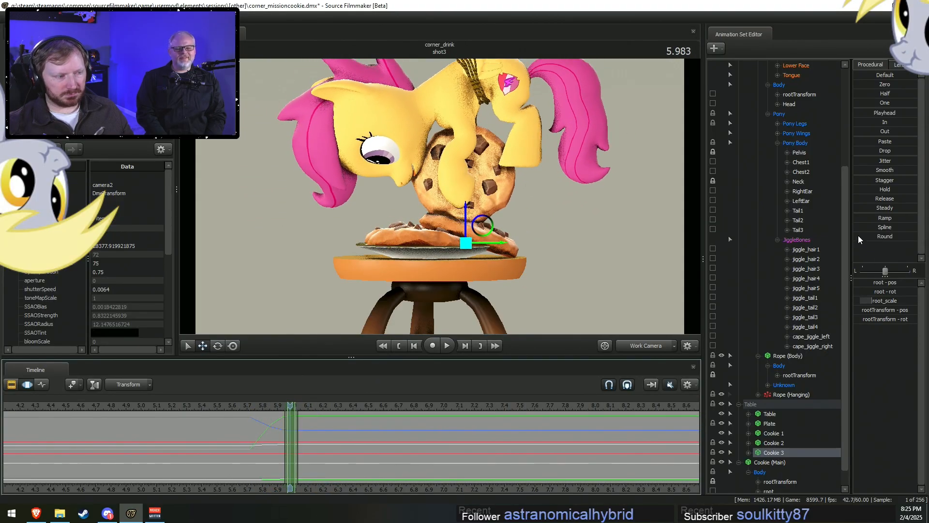
{"action": "left_click", "coordinate": [262, 406]}
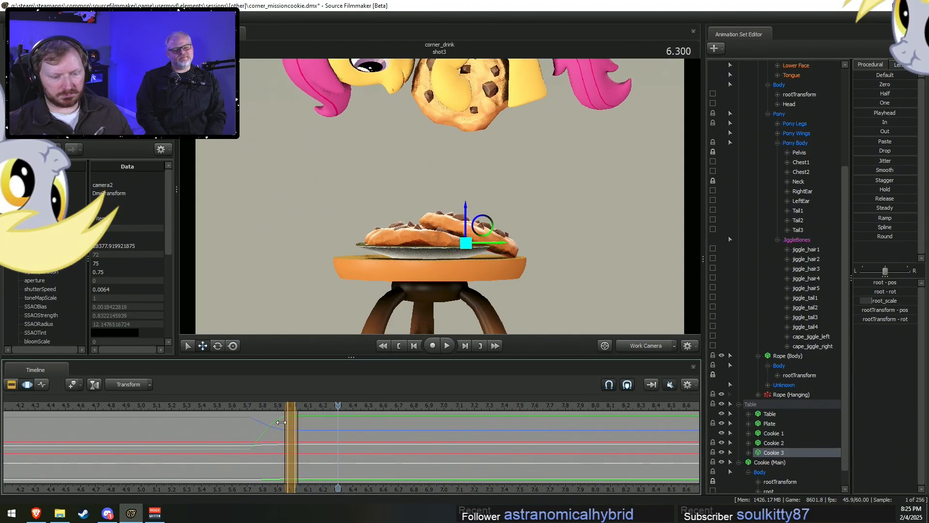
{"action": "left_click_drag", "start_coordinate": [284, 431], "coordinate": [314, 432]}
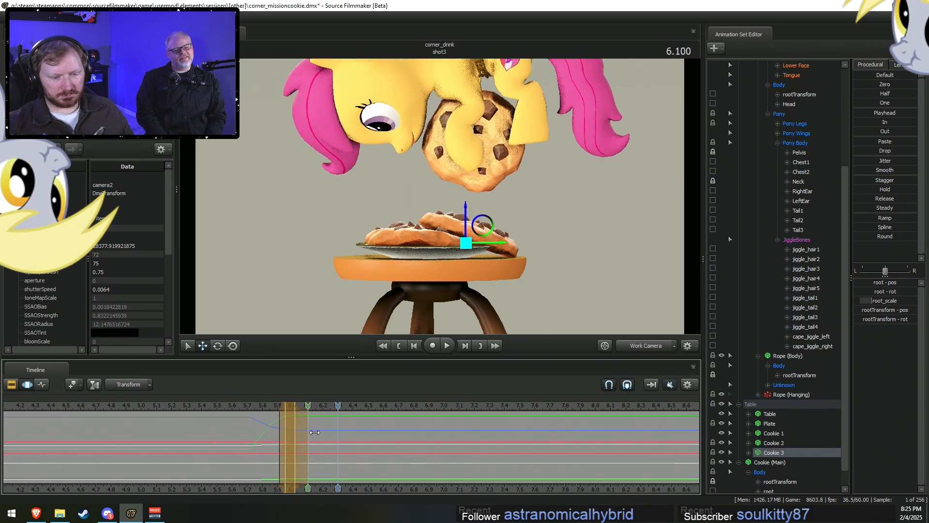
{"action": "left_click", "coordinate": [224, 408]}
{"action": "key", "text": "space"}
{"action": "key", "text": "space"}
{"action": "left_click_drag", "start_coordinate": [307, 429], "coordinate": [322, 433]}
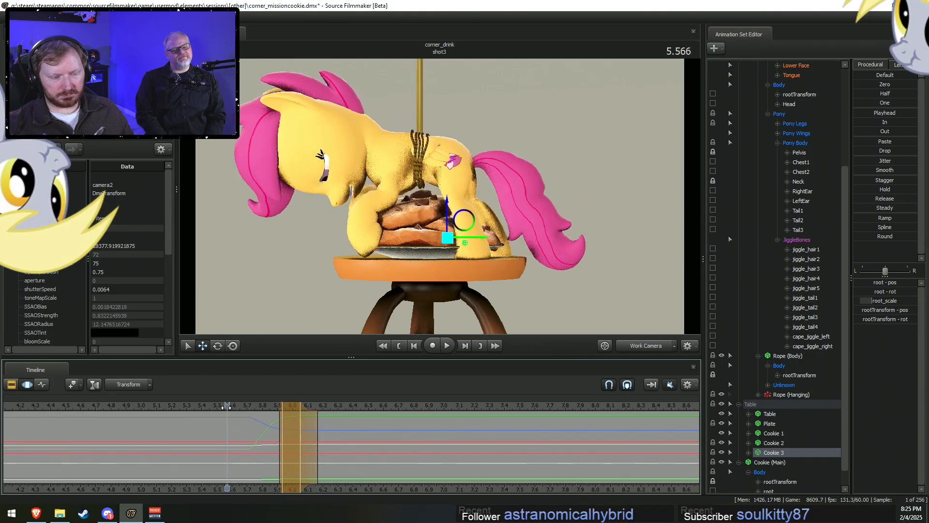
Shorten the end falloff of Cookie 3's adjustment to about 6.11 s and review the playback.
{"action": "left_click", "coordinate": [205, 406]}
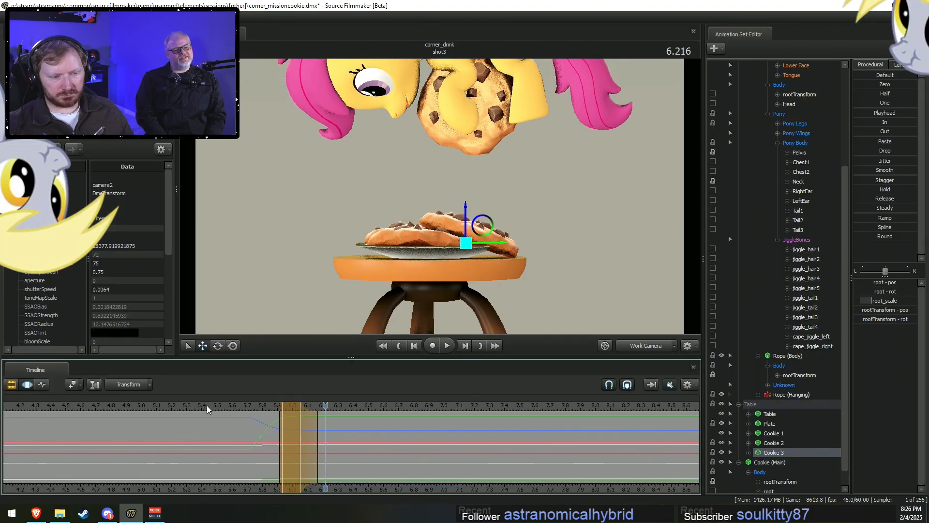
{"action": "left_click_drag", "start_coordinate": [317, 428], "coordinate": [293, 429]}
{"action": "left_click", "coordinate": [235, 408]}
{"action": "key", "text": "space"}
{"action": "key", "text": "space"}
{"action": "left_click", "coordinate": [161, 402]}
{"action": "key", "text": "space"}
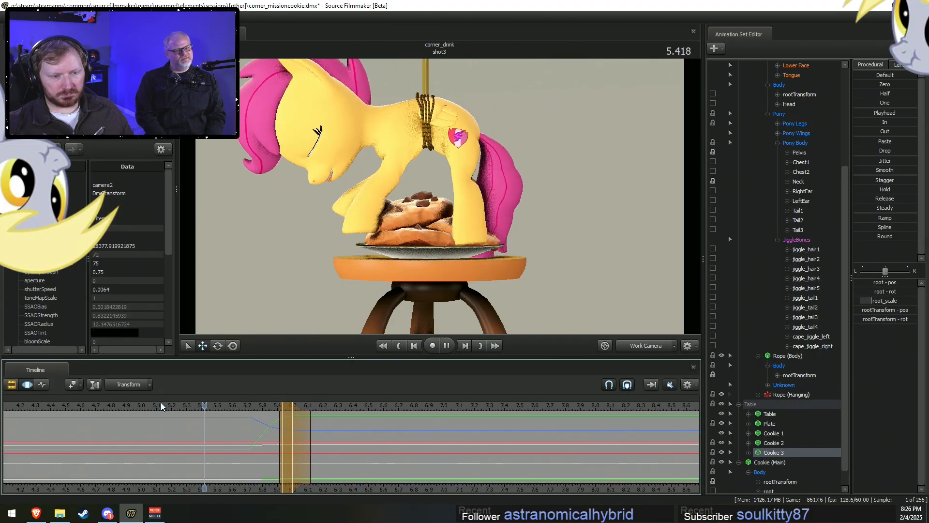
Shift Plate and Cookies 1, 2 and 3 together slightly toward the tail side from 6.016 s through the end, with a falloff starting at about 5.84 s.
{"action": "left_click", "coordinate": [138, 448]}
{"action": "left_click_drag", "start_coordinate": [138, 447], "coordinate": [294, 480]}
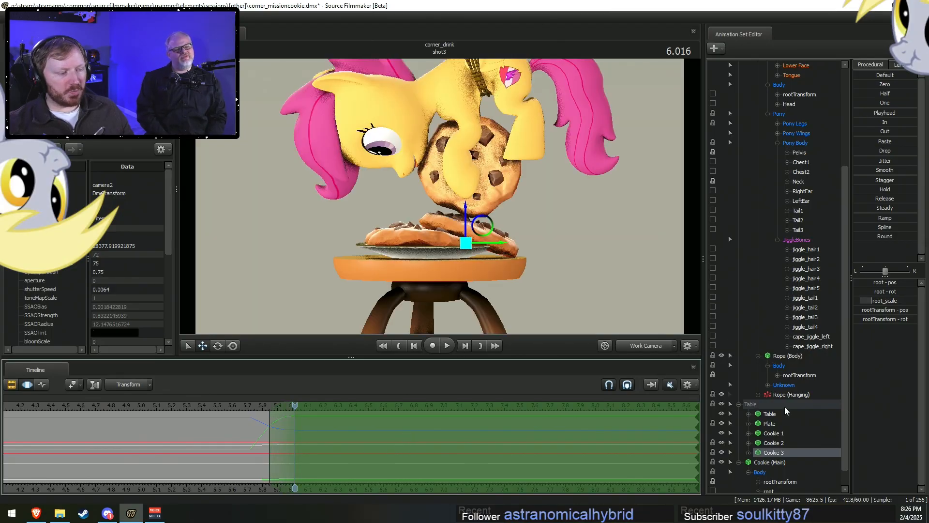
{"action": "left_click", "coordinate": [771, 423]}
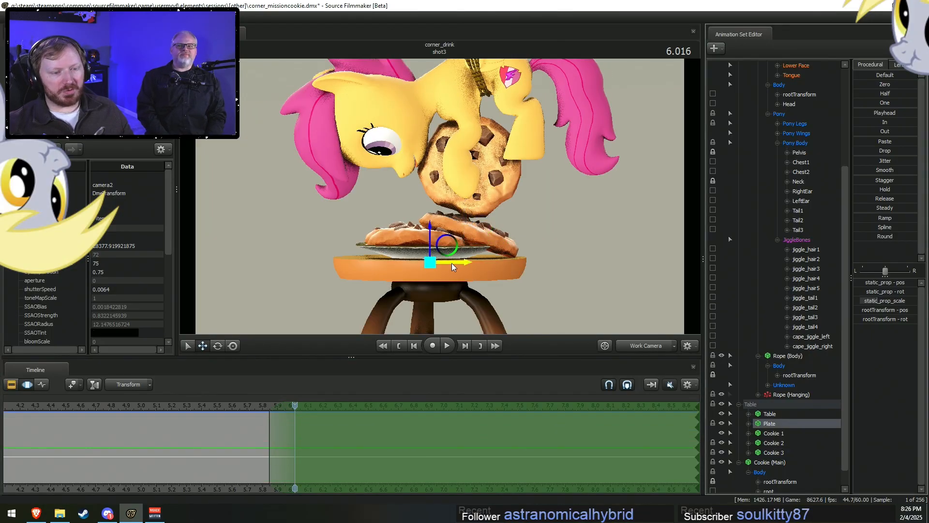
{"action": "left_click", "coordinate": [777, 433], "text": "ctrl"}
{"action": "left_click", "coordinate": [776, 442], "text": "ctrl"}
{"action": "left_click", "coordinate": [776, 452], "text": "ctrl"}
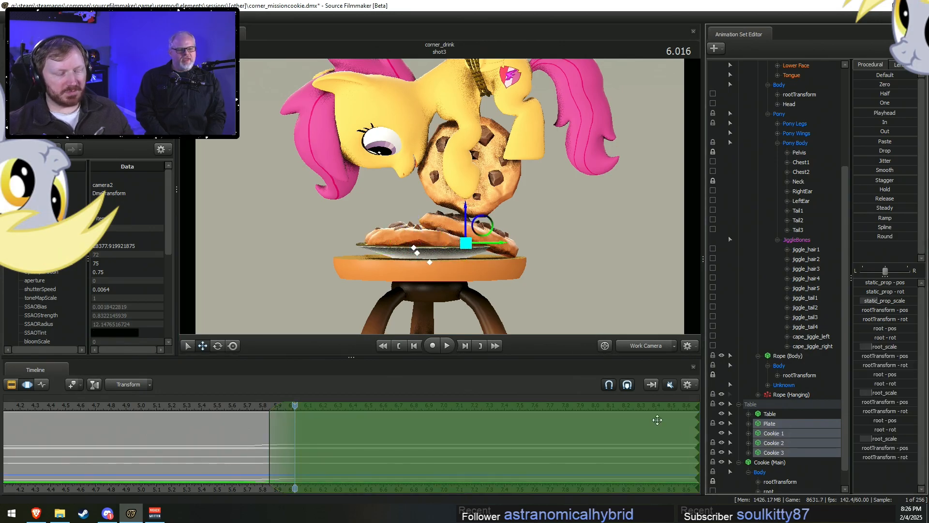
{"action": "left_click_drag", "start_coordinate": [490, 245], "coordinate": [493, 249]}
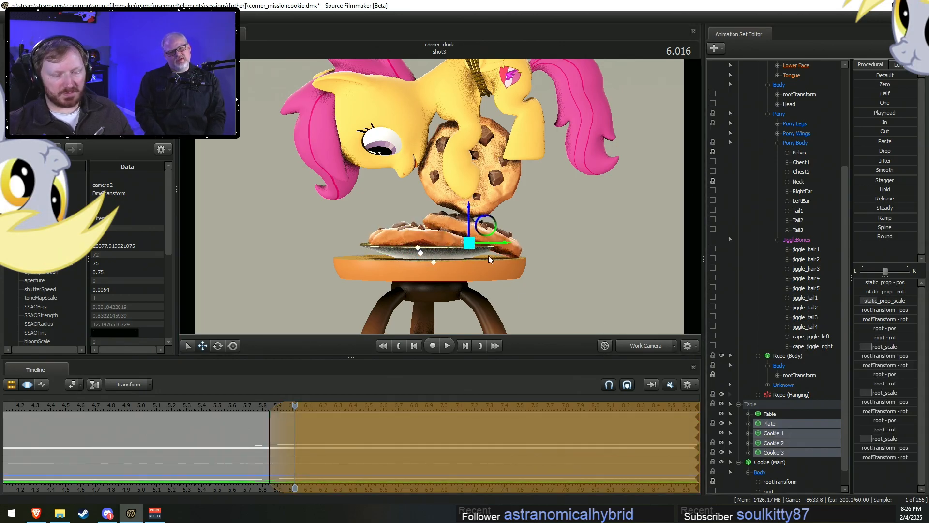
Start the falloff of the plate and cookies' time selection earlier, at about 5.75, and play back their motion through the work camera and camera2.
{"action": "left_click", "coordinate": [243, 405]}
{"action": "key", "text": "space"}
{"action": "left_click", "coordinate": [163, 408]}
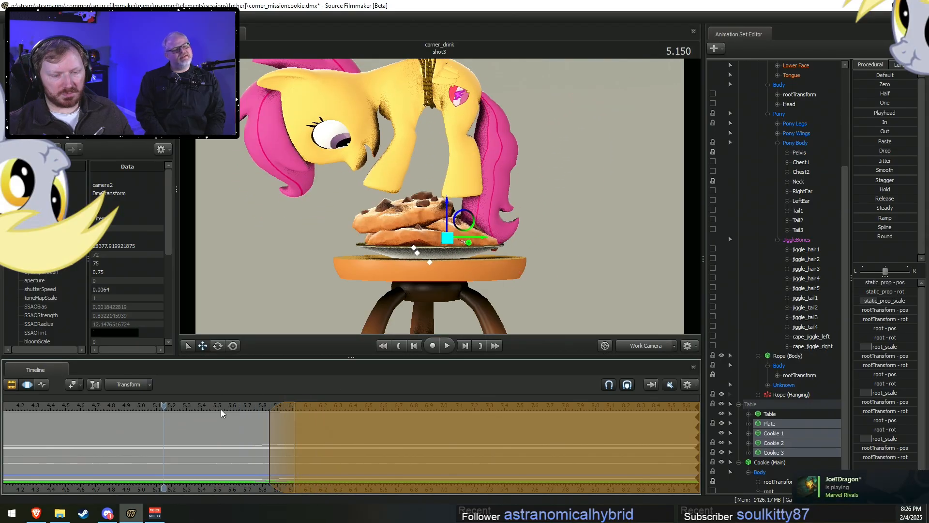
{"action": "key", "text": "shift"}
{"action": "left_click_drag", "start_coordinate": [270, 430], "coordinate": [253, 429]}
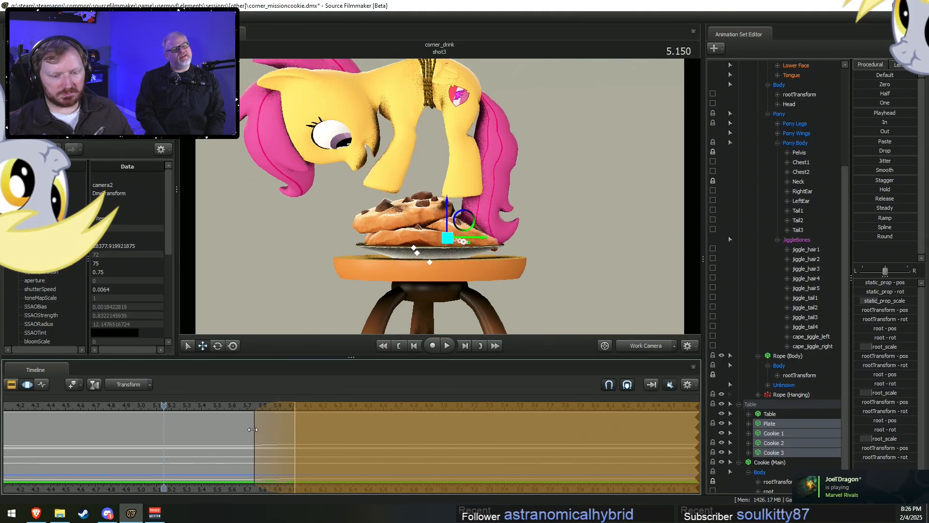
{"action": "key", "text": "space"}
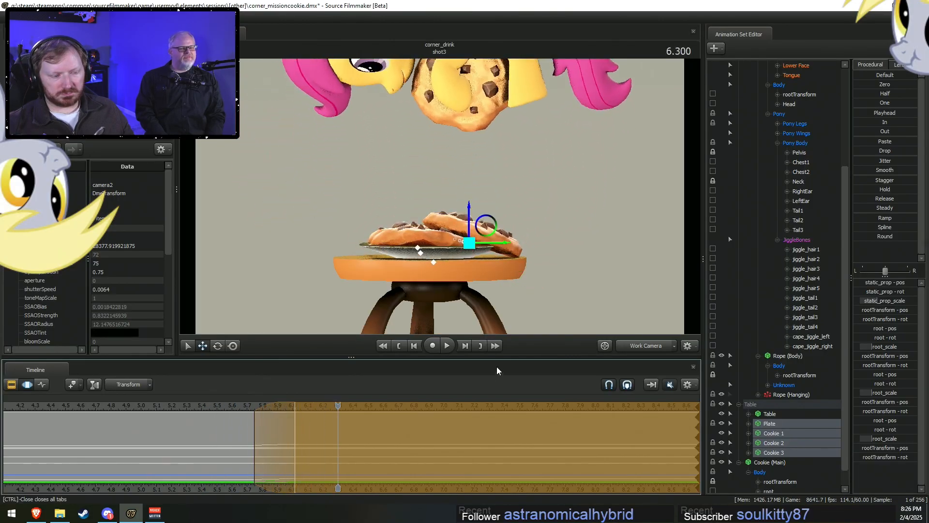
{"action": "left_click", "coordinate": [648, 345]}
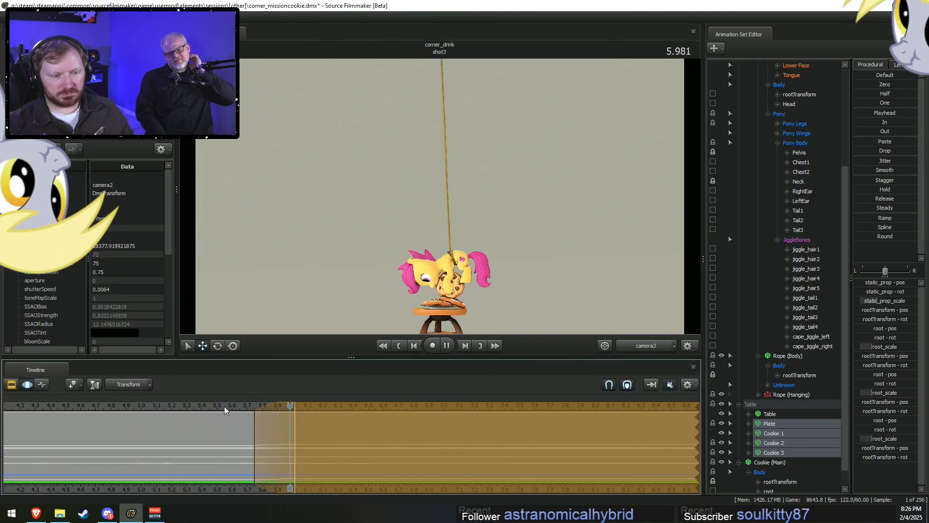
{"action": "left_click", "coordinate": [647, 346]}
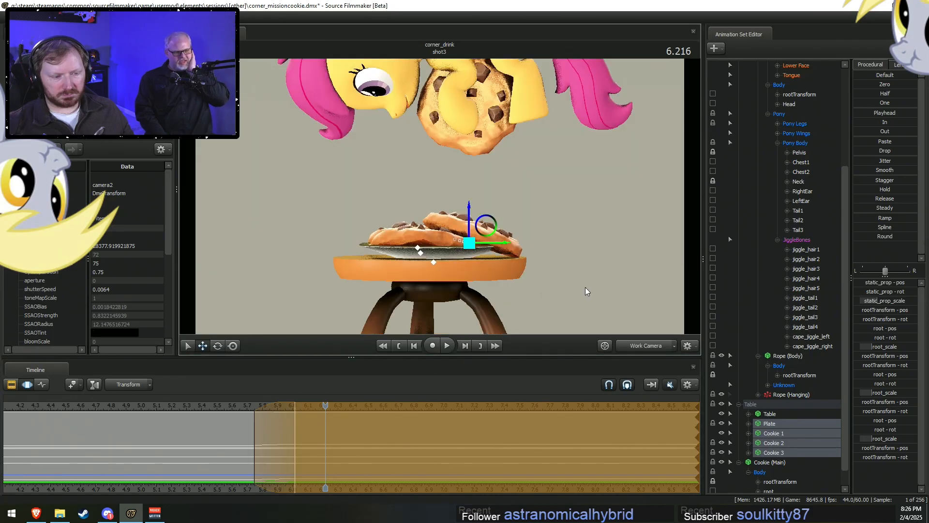
Set the manipulator mode to Offset and slightly rotate the selected plate and Cookies 1 to 3 in the work camera view.
{"action": "left_click_drag", "start_coordinate": [603, 261], "coordinate": [603, 305], "text": "alt"}
{"action": "key", "text": "e"}
{"action": "right_click", "coordinate": [468, 255]}
{"action": "left_click", "coordinate": [128, 384]}
{"action": "left_click", "coordinate": [122, 415]}
{"action": "left_click_drag", "start_coordinate": [451, 260], "coordinate": [454, 258]}
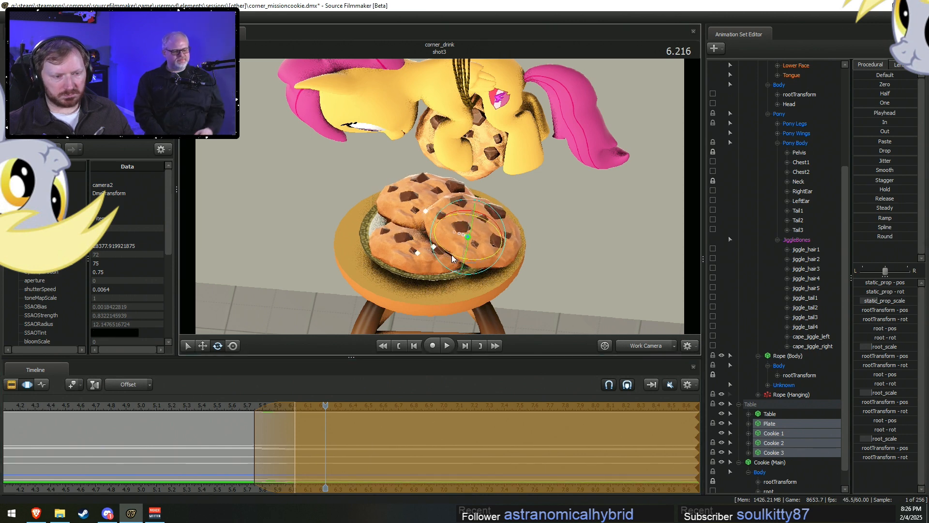
{"action": "right_click", "coordinate": [458, 238]}
{"action": "mouse_move", "coordinate": [495, 261]}
{"action": "left_click", "coordinate": [551, 268]}
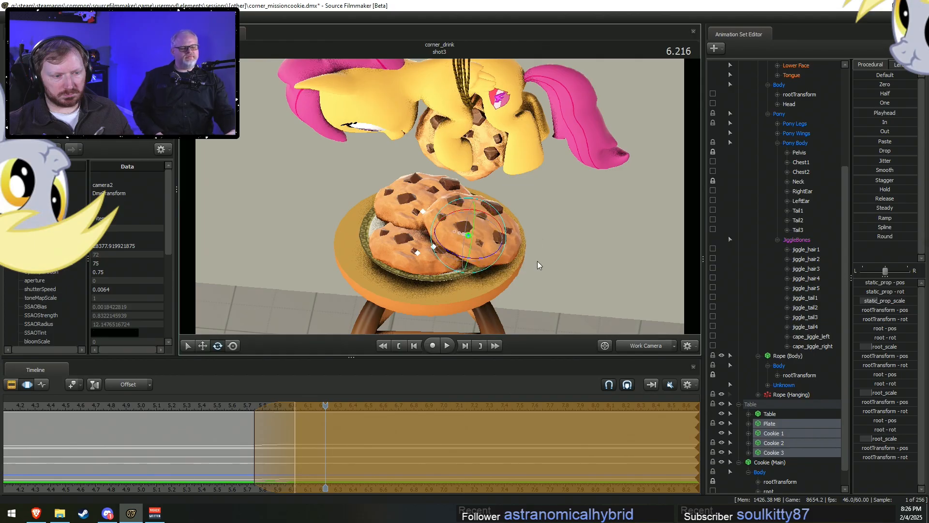
{"action": "left_click_drag", "start_coordinate": [452, 255], "coordinate": [451, 255]}
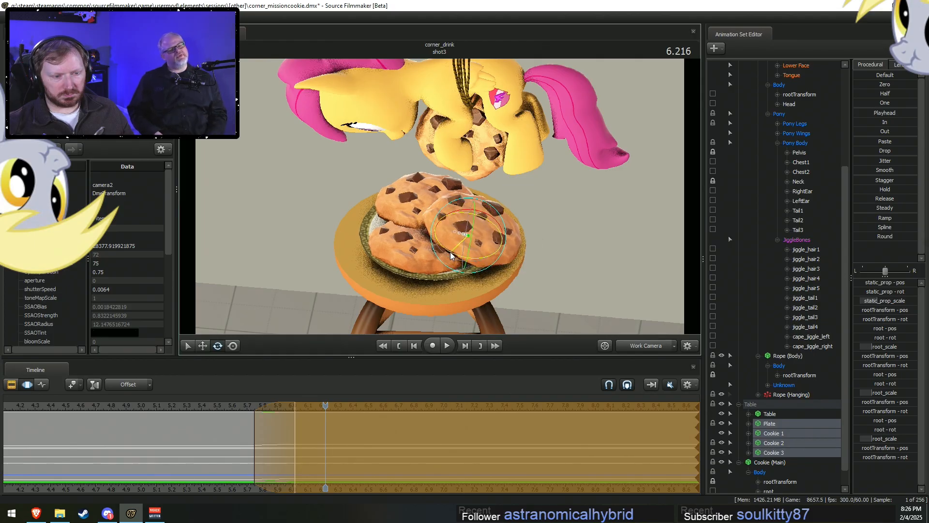
Play back the cookie grab and lift several times, first in the work camera and mainly through camera2, to check the plate's motion.
{"action": "left_click", "coordinate": [229, 409]}
{"action": "key", "text": "space"}
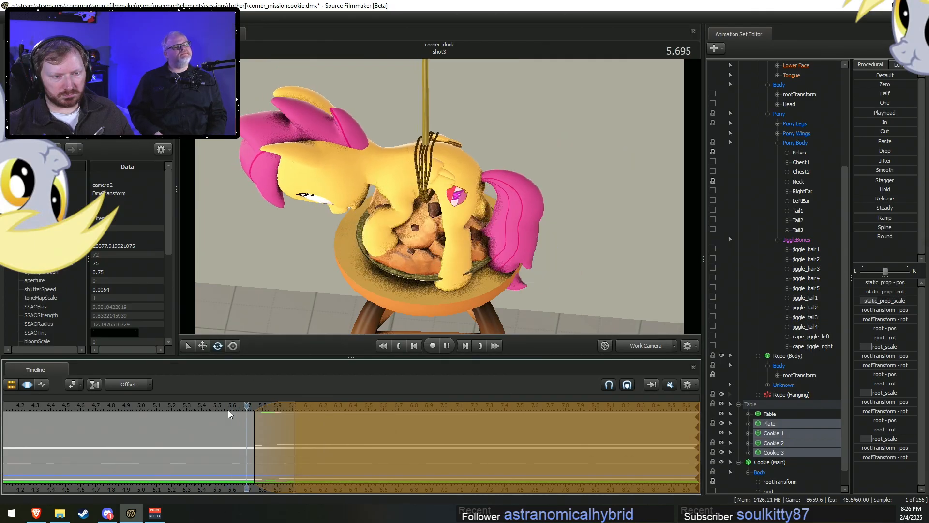
{"action": "key", "text": "space"}
{"action": "left_click", "coordinate": [648, 348]}
{"action": "left_click", "coordinate": [220, 406]}
{"action": "key", "text": "space"}
{"action": "key", "text": "space"}
{"action": "left_click", "coordinate": [152, 403]}
{"action": "key", "text": "space"}
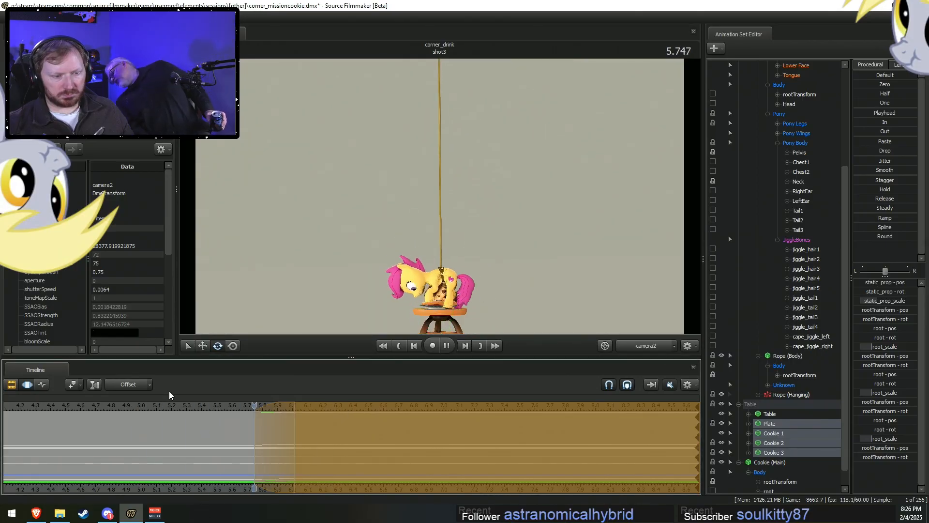
{"action": "key", "text": "space"}
{"action": "key", "text": "space"}
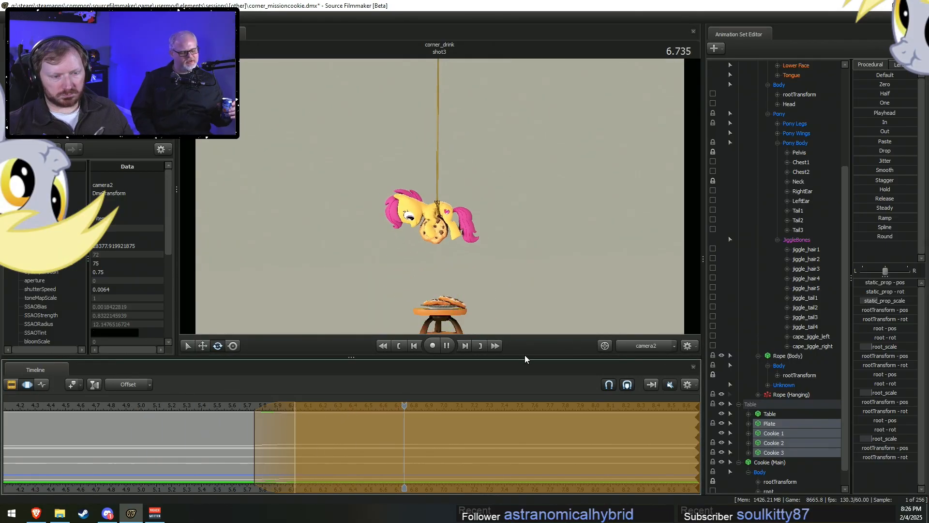
{"action": "key", "text": "space"}
{"action": "key", "text": "space"}
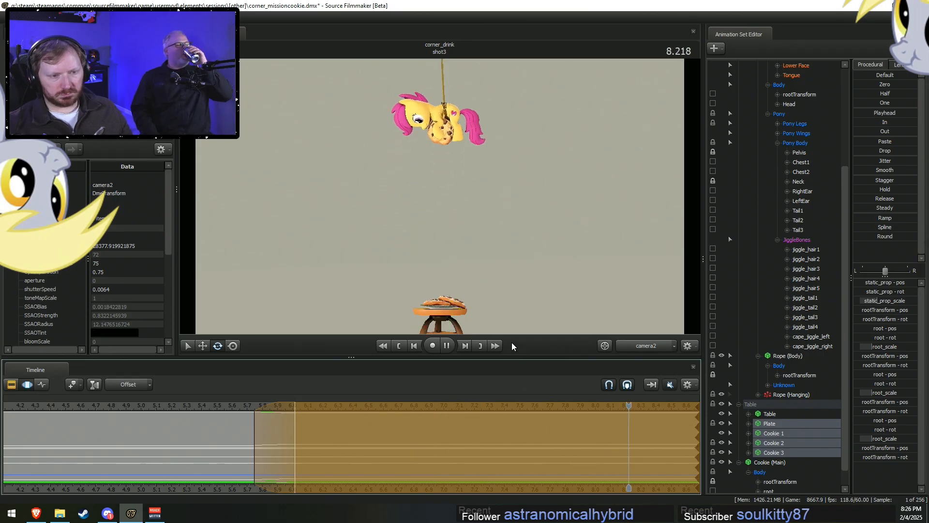
Fit all of shot3 in the timeline and play it from its beginning through camera2.
{"action": "key", "text": "ctrl+1"}
{"action": "key", "text": "space"}
{"action": "scroll", "coordinate": [560, 435], "scroll_direction": "down", "scroll_amount": 6}
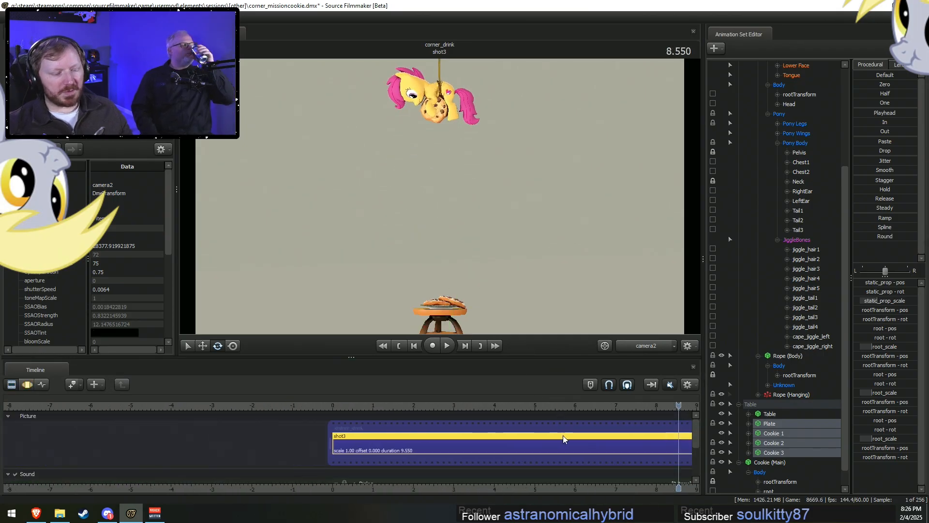
{"action": "key", "text": "F3"}
{"action": "middle_click_drag", "start_coordinate": [482, 480], "coordinate": [397, 447]}
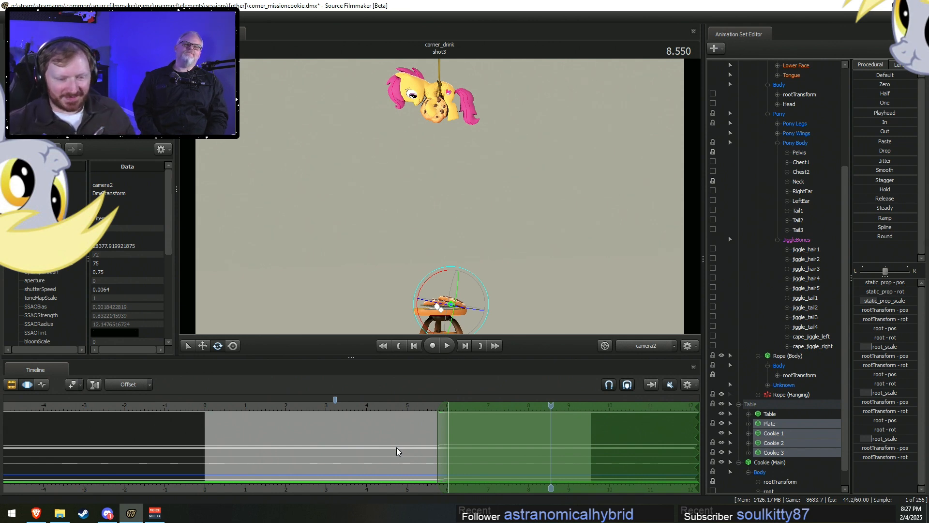
{"action": "key", "text": "space"}
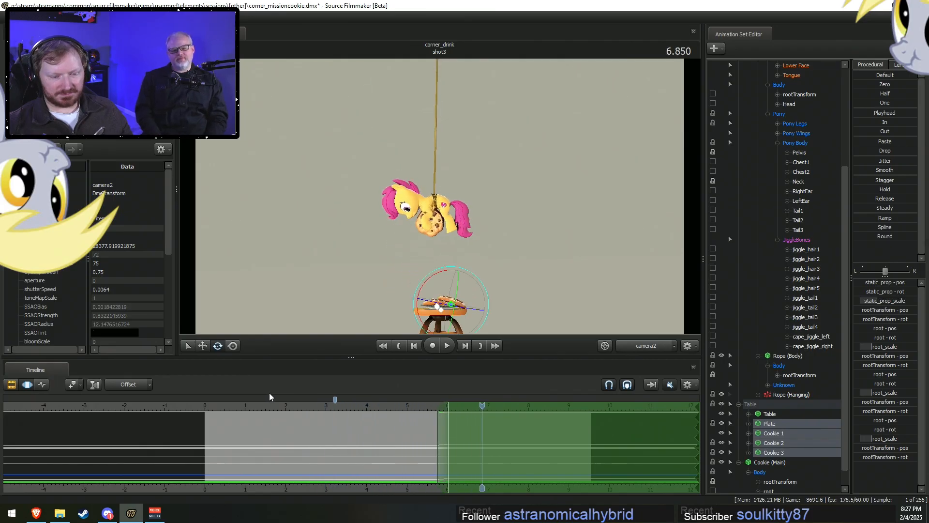
{"action": "left_click", "coordinate": [213, 406]}
{"action": "key", "text": "space"}
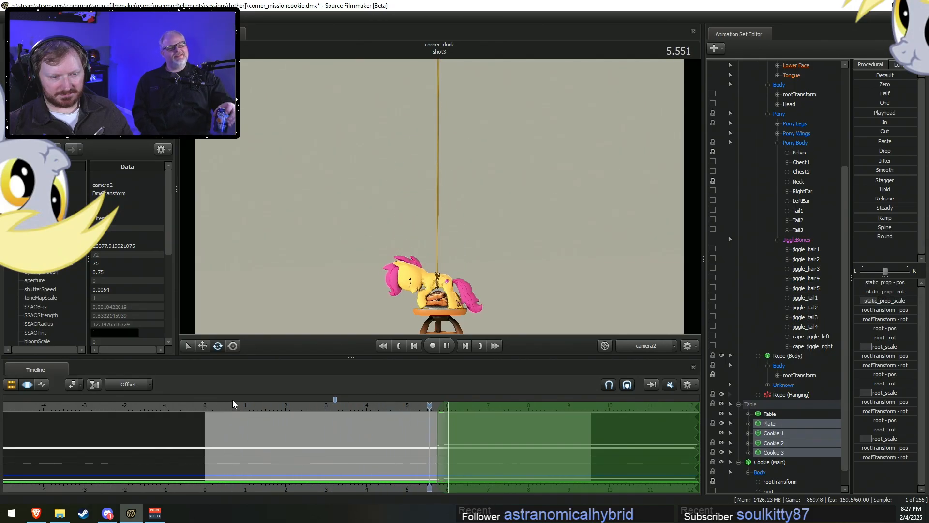
{"action": "key", "text": "space"}
Give Scootaloo's Lower Face an open smile peaking near 7.37 and blended over about 6.9 to 8.35, using jaw_open, grin, l_smirk and r_smirk.
{"action": "left_click_drag", "start_coordinate": [486, 440], "coordinate": [543, 438]}
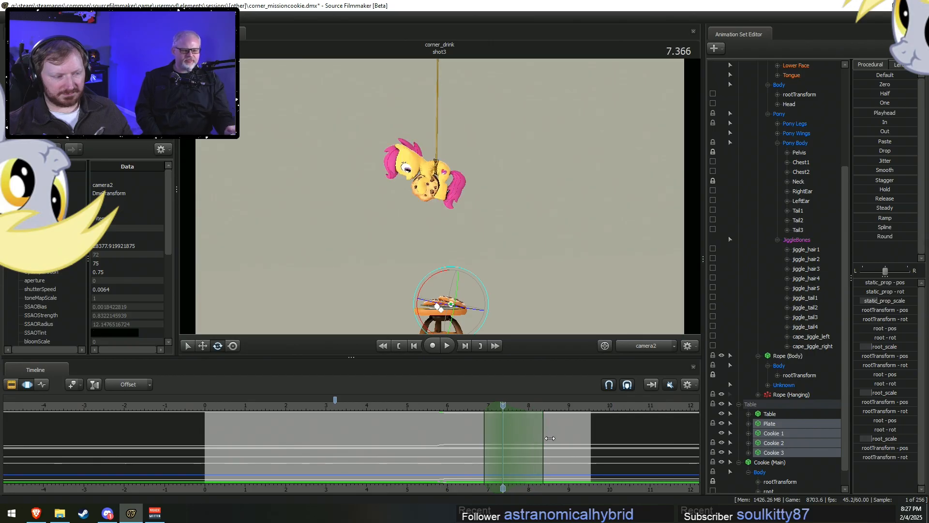
{"action": "scroll", "coordinate": [776, 425], "scroll_direction": "up", "scroll_amount": 5}
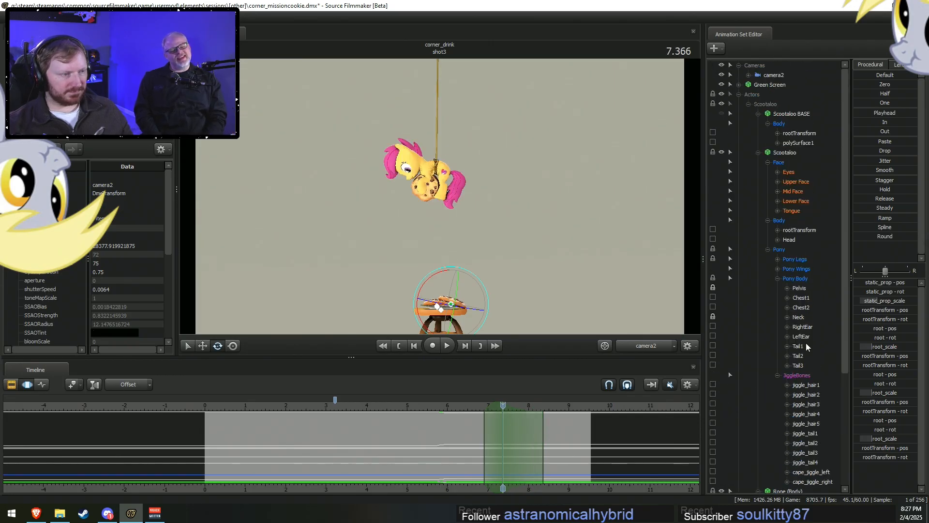
{"action": "left_click", "coordinate": [802, 202]}
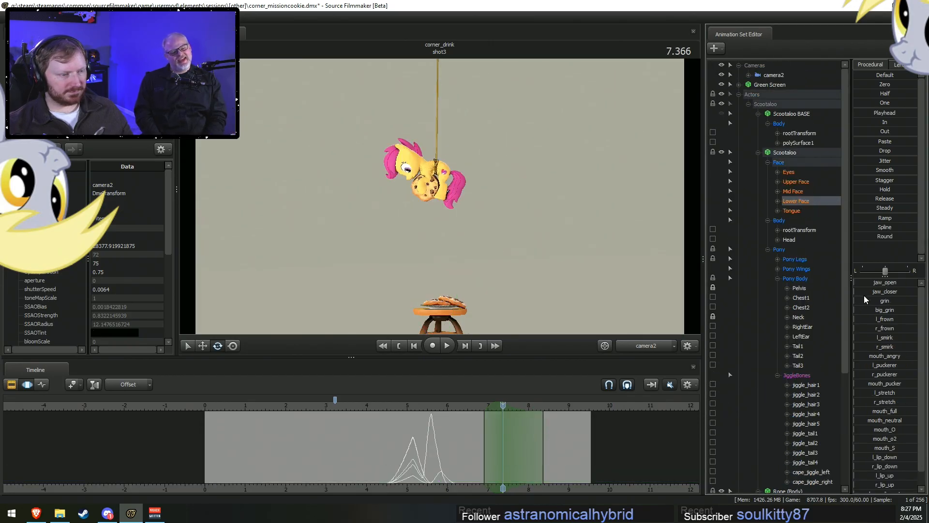
{"action": "left_click", "coordinate": [638, 350]}
{"action": "key", "text": "w"}
{"action": "mouse_move", "coordinate": [455, 206]}
{"action": "left_mouse_down"}
{"action": "mouse_move", "coordinate": [444, 186]}
{"action": "mouse_move", "coordinate": [455, 206]}
{"action": "left_mouse_up"}
{"action": "left_click_drag", "start_coordinate": [862, 283], "coordinate": [876, 283]}
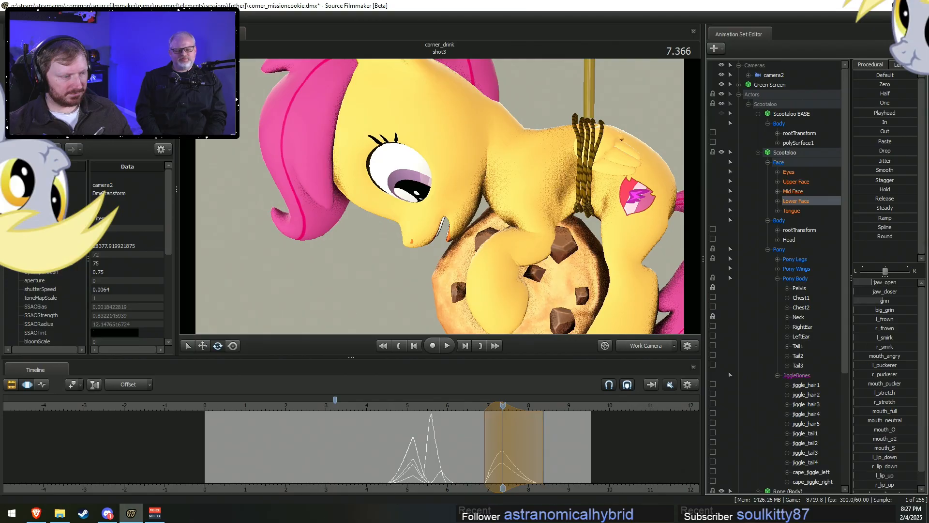
{"action": "left_click_drag", "start_coordinate": [394, 406], "coordinate": [500, 405]}
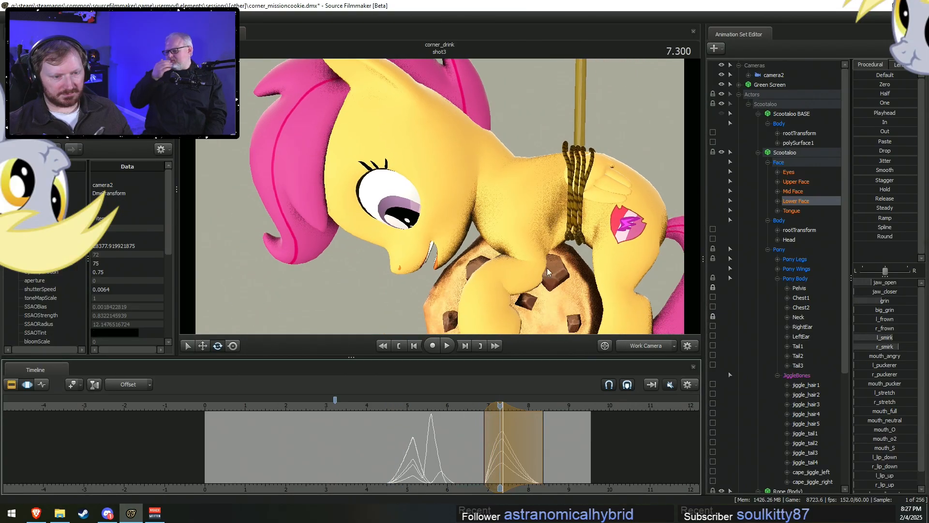
{"action": "key", "text": "space"}
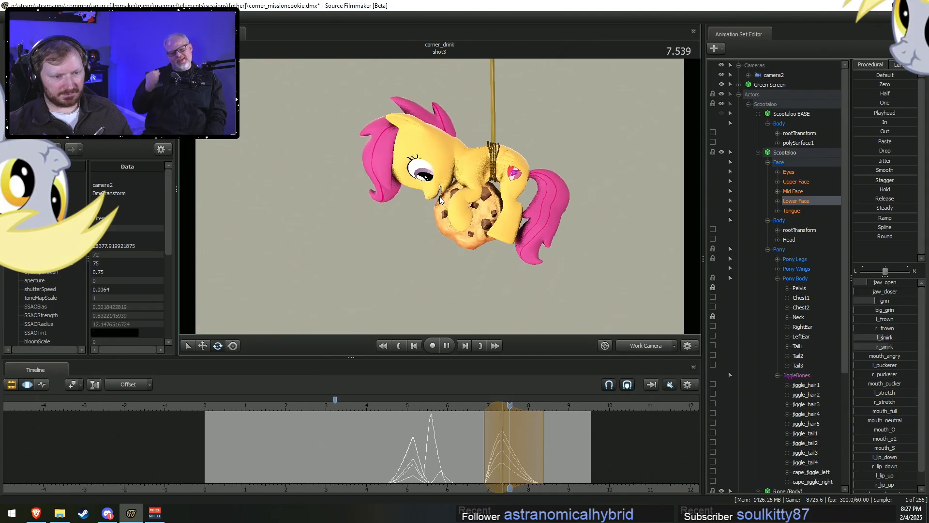
{"action": "key", "text": "space"}
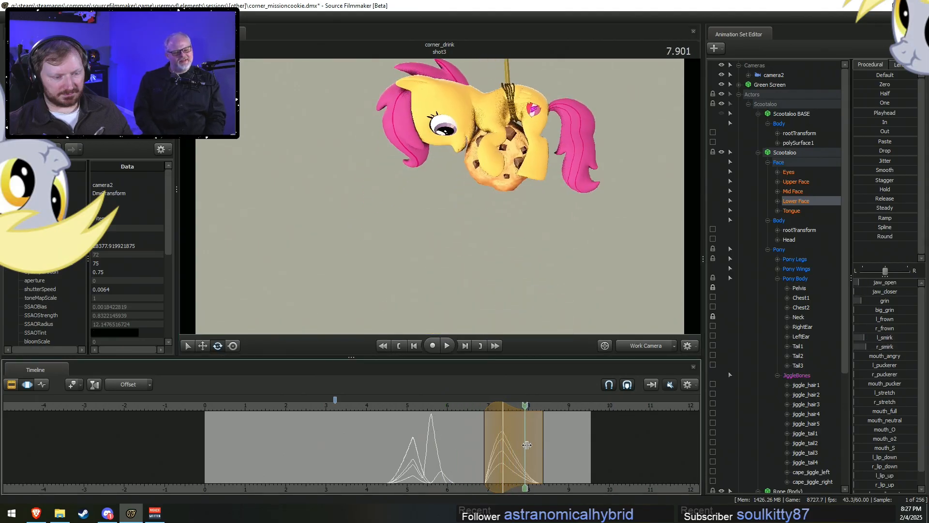
Add a grin to the Lower Face peaking at 8.35 within a time selection of about 7.4 to 9.25, and play it through camera2.
{"action": "left_click_drag", "start_coordinate": [542, 441], "coordinate": [524, 454], "text": "shift"}
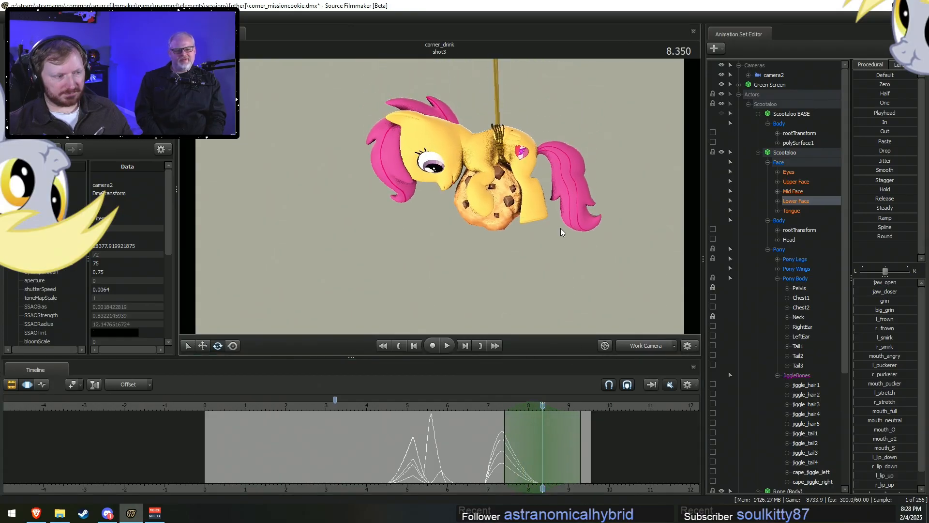
{"action": "left_click_drag", "start_coordinate": [876, 303], "coordinate": [859, 301]}
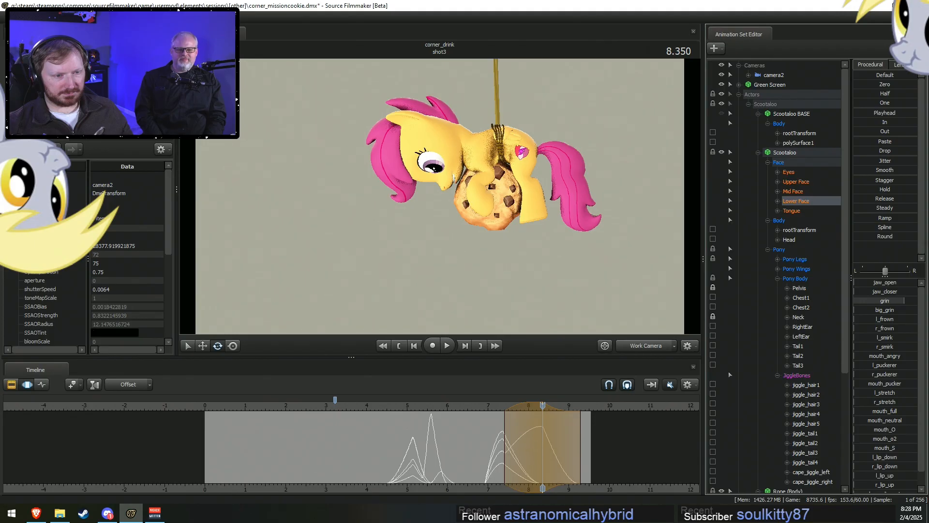
{"action": "left_click", "coordinate": [436, 402]}
{"action": "key", "text": "space"}
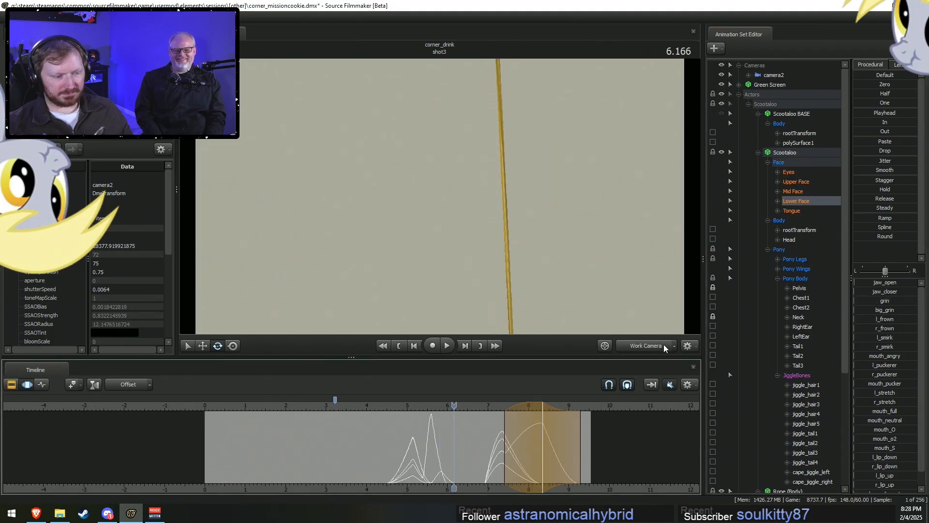
{"action": "left_click", "coordinate": [648, 348]}
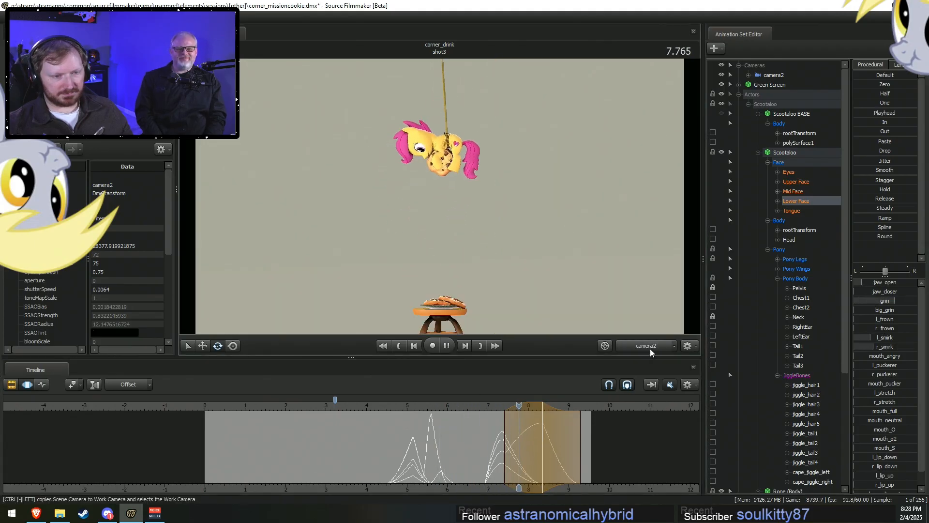
{"action": "left_click", "coordinate": [479, 405]}
Review shot3 in the Clip Editor through camera2, replaying the cookie grab, the lift with the smile and the opening descent.
{"action": "key", "text": "F3"}
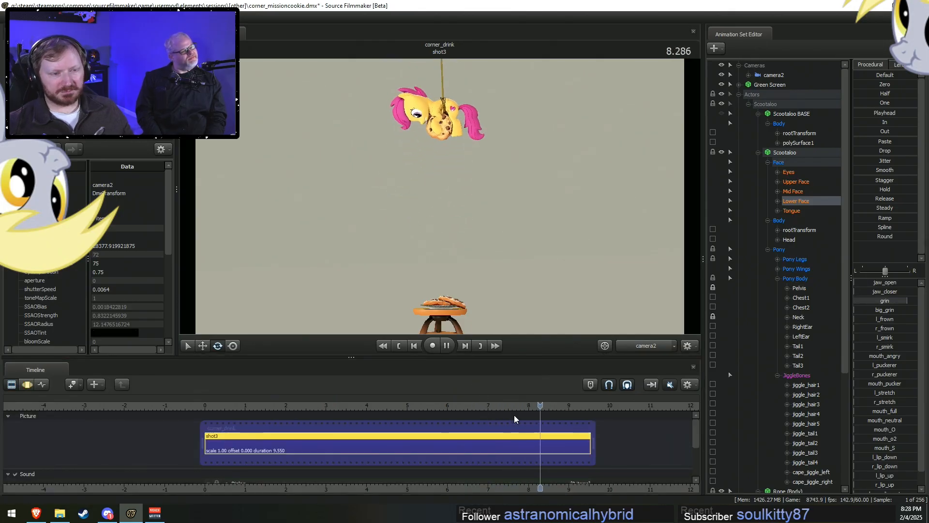
{"action": "key", "text": "space"}
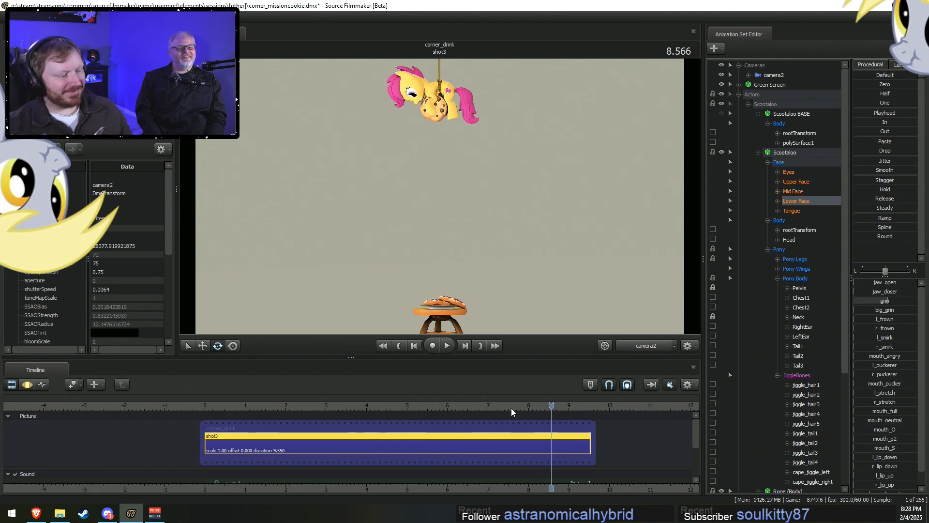
{"action": "left_click", "coordinate": [424, 409]}
{"action": "key", "text": "space"}
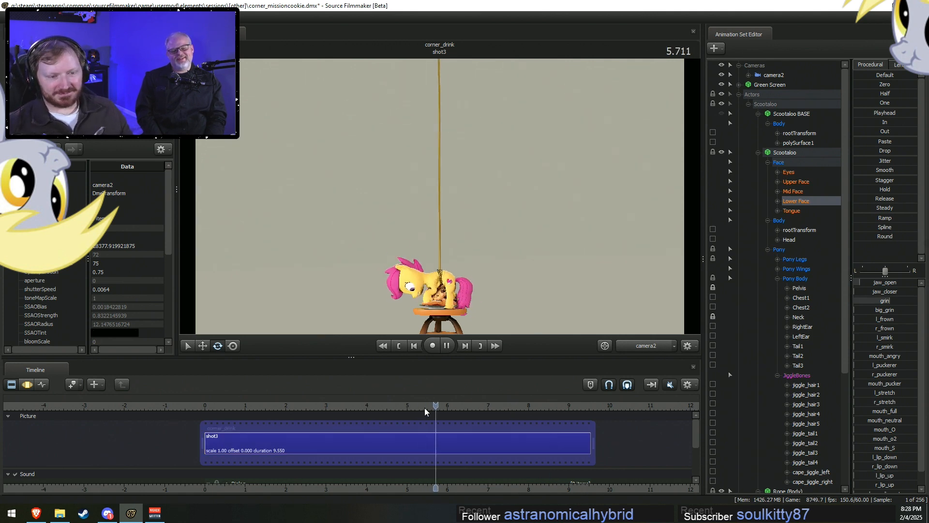
{"action": "left_click", "coordinate": [424, 406]}
{"action": "left_click", "coordinate": [393, 399]}
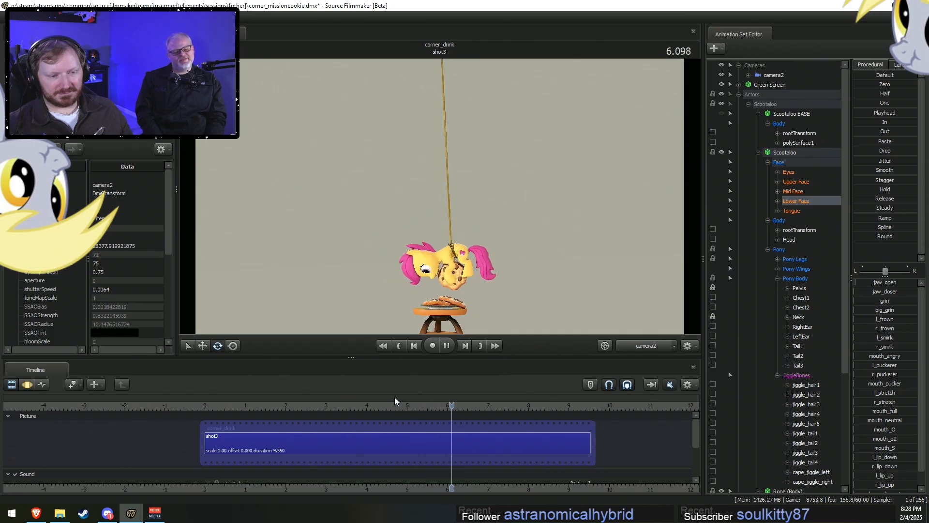
{"action": "left_click", "coordinate": [385, 397]}
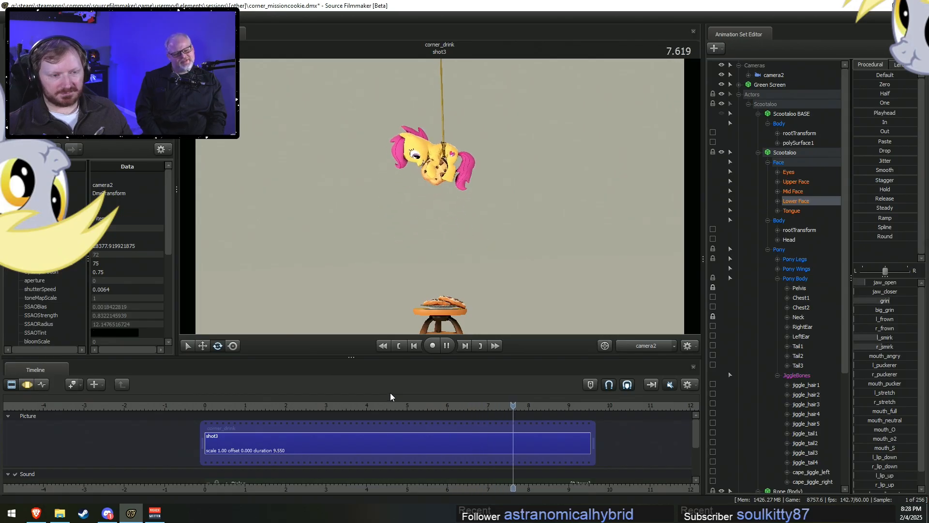
{"action": "left_click", "coordinate": [291, 406]}
{"action": "left_click_drag", "start_coordinate": [289, 409], "coordinate": [212, 416]}
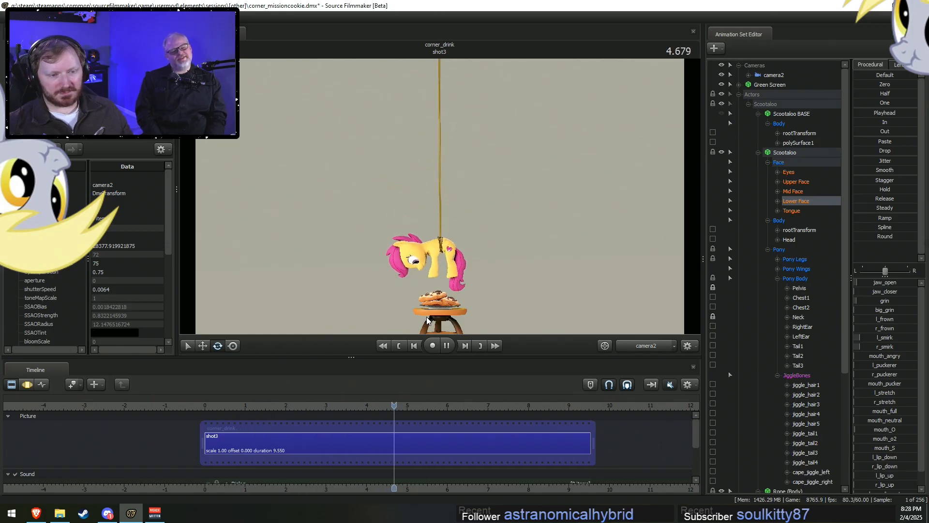
{"action": "key", "text": "space"}
{"action": "left_click_drag", "start_coordinate": [238, 406], "coordinate": [241, 405]}
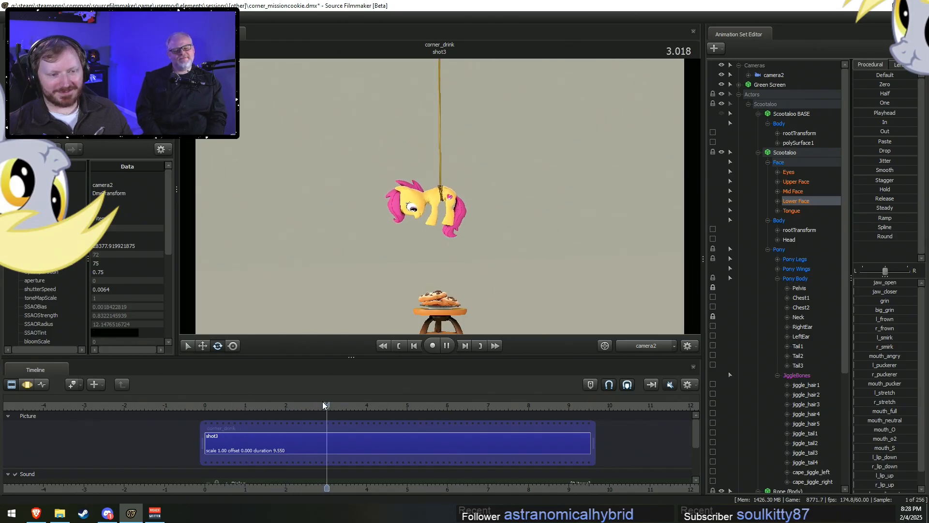
{"action": "key", "text": "space"}
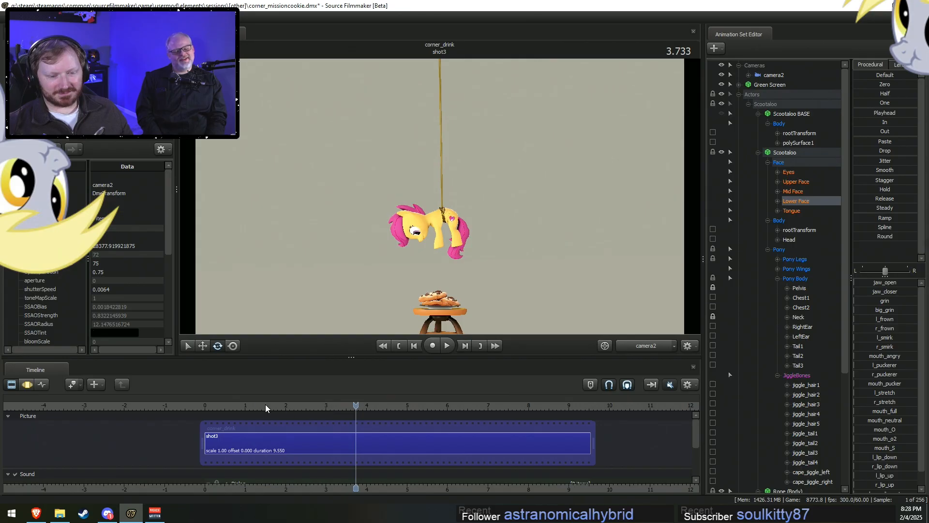
Replay shot3's rope descent, cookie grab and lift through camera2, pausing during the descent and after the grab.
{"action": "left_click", "coordinate": [245, 405]}
{"action": "key", "text": "space"}
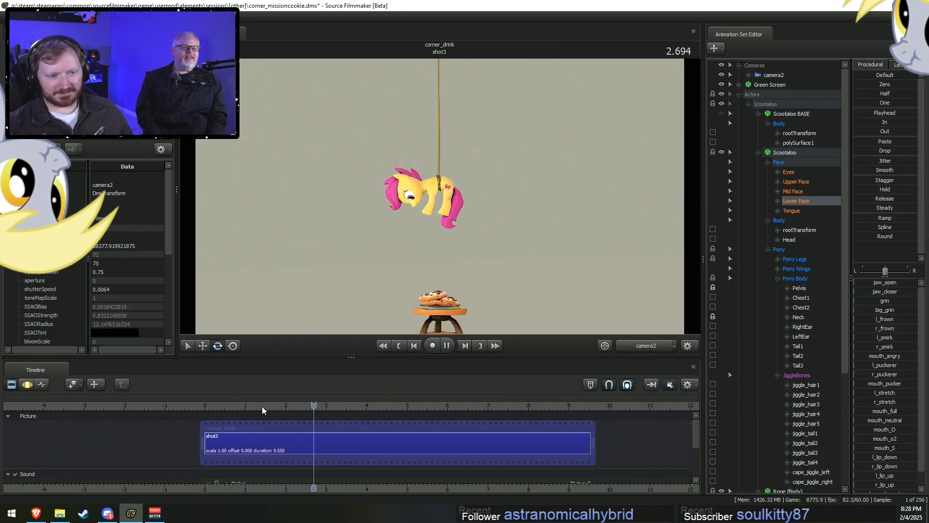
{"action": "key", "text": "space"}
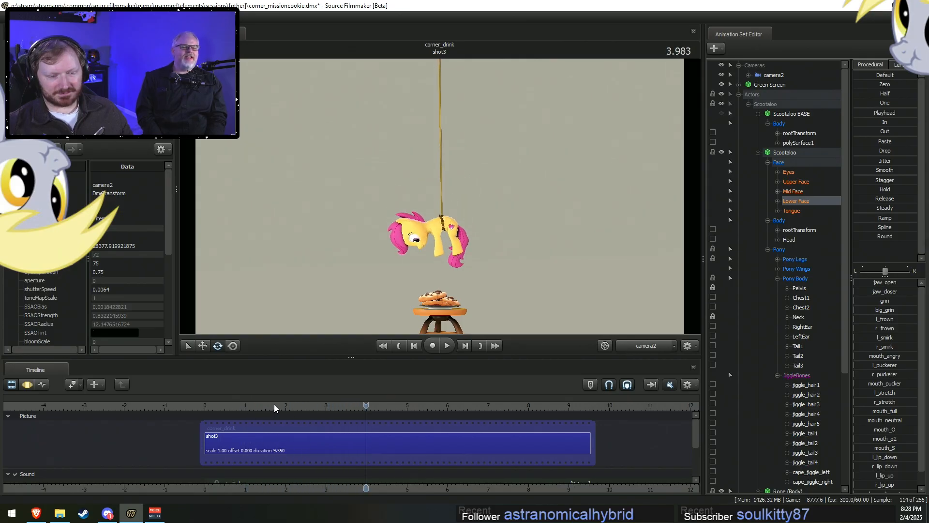
{"action": "key", "text": "space"}
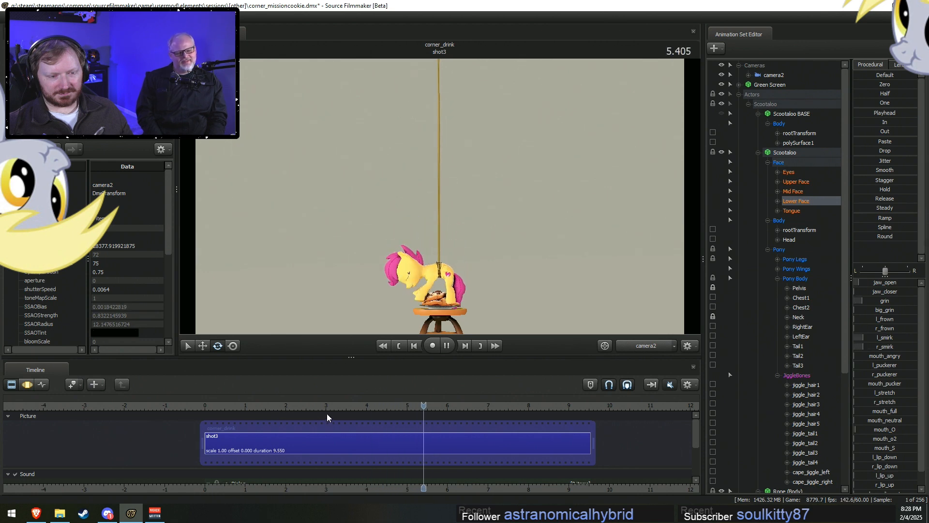
{"action": "key", "text": "space"}
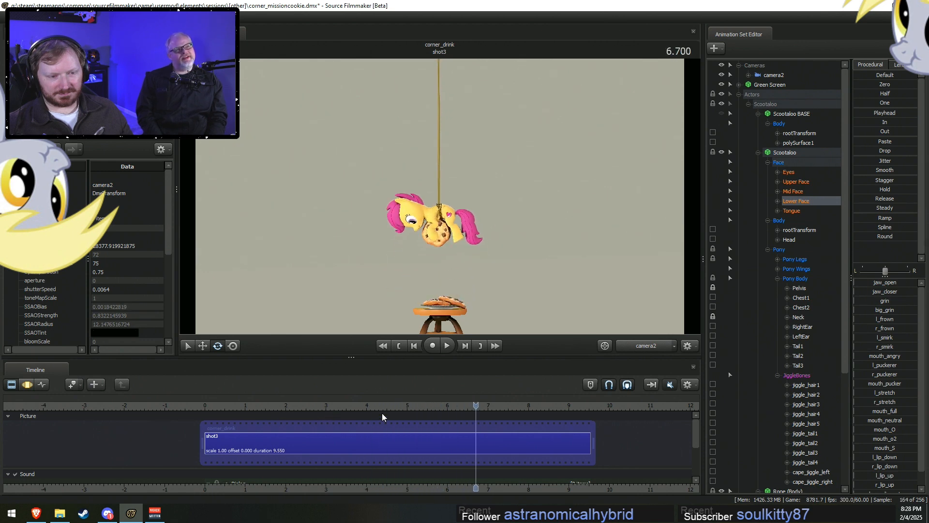
Increase eyes_updown on Scootaloo's Eyes near 5.97 within a time selection of about 5.6 to 6.6, and play the result.
{"action": "key", "text": "F3"}
{"action": "mouse_move", "coordinate": [453, 446]}
{"action": "left_mouse_down"}
{"action": "mouse_move", "coordinate": [395, 448]}
{"action": "mouse_move", "coordinate": [467, 447]}
{"action": "left_mouse_up"}
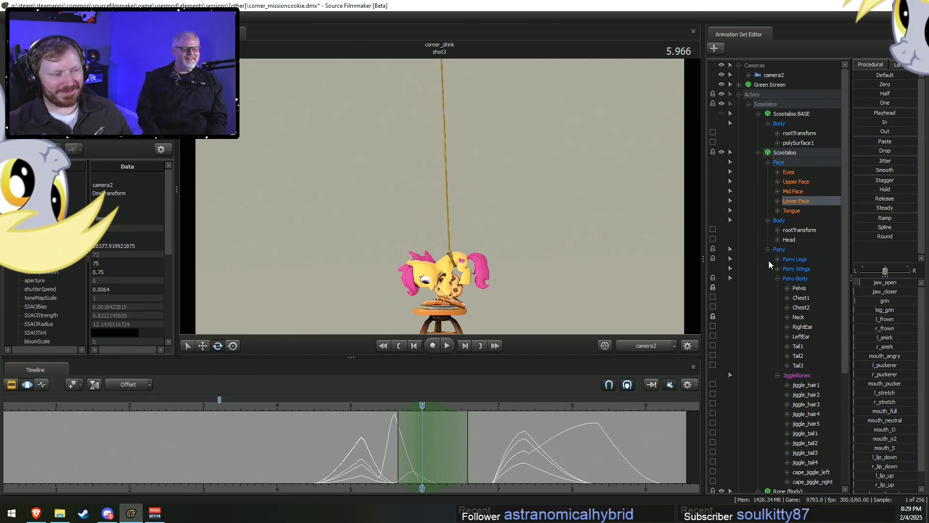
{"action": "left_click", "coordinate": [788, 172]}
{"action": "left_click_drag", "start_coordinate": [896, 284], "coordinate": [903, 284]}
{"action": "key", "text": "space"}
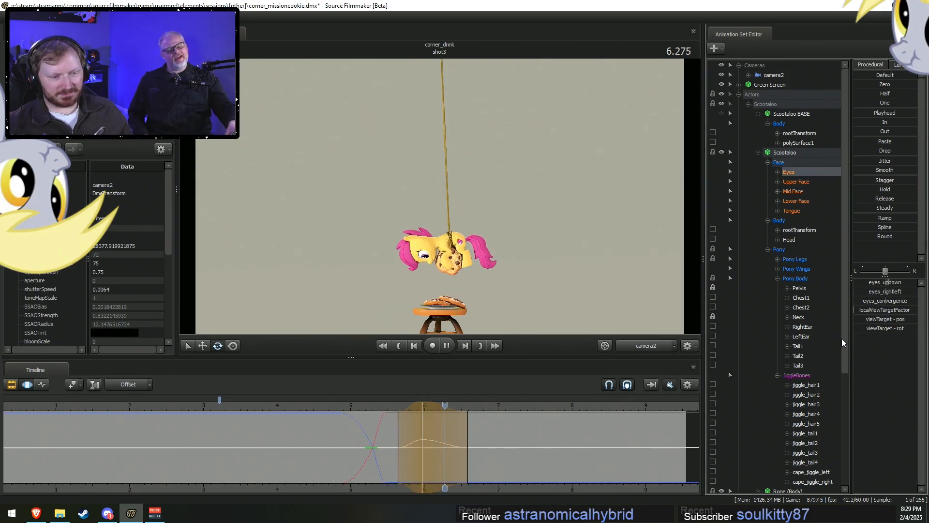
{"action": "key", "text": "space"}
Extend the end of the eyes_updown blend to about 6.9 and replay the cookie lift.
{"action": "left_click_drag", "start_coordinate": [473, 469], "coordinate": [485, 470]}
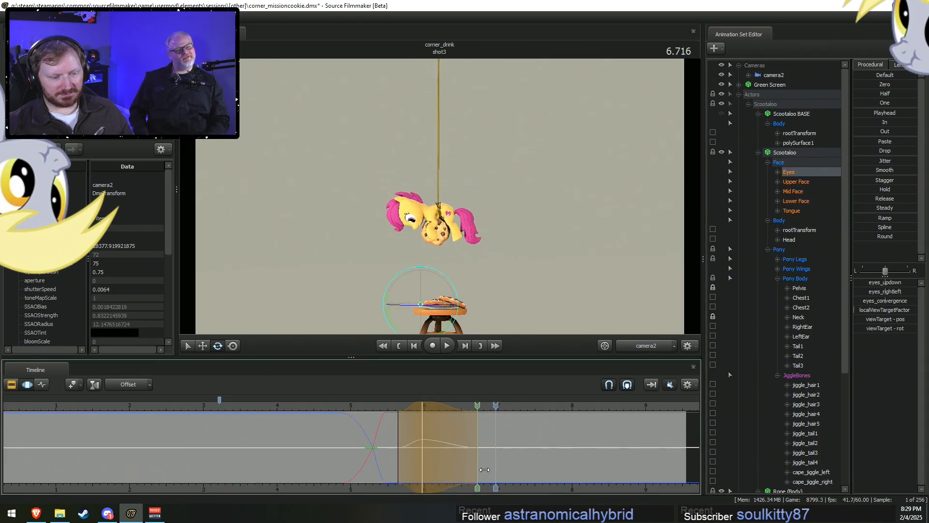
{"action": "left_click", "coordinate": [368, 407]}
{"action": "key", "text": "space"}
{"action": "key", "text": "space"}
Decrease eyes_updown slightly at about 5.67, blended over about 5.3 to 6.0, and replay the cookie grab.
{"action": "key", "text": "shift"}
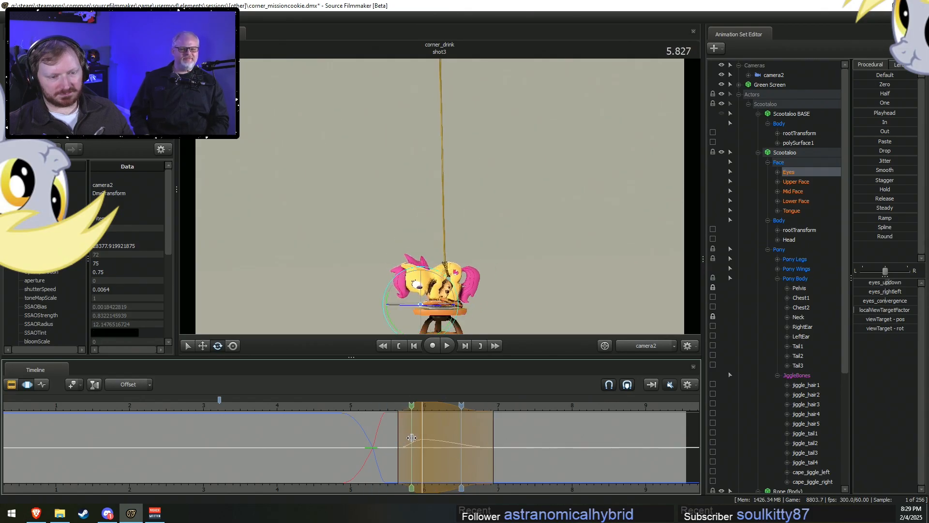
{"action": "left_click", "coordinate": [400, 436], "text": "shift"}
{"action": "right_click_drag", "start_coordinate": [399, 436], "coordinate": [416, 438], "text": "shift"}
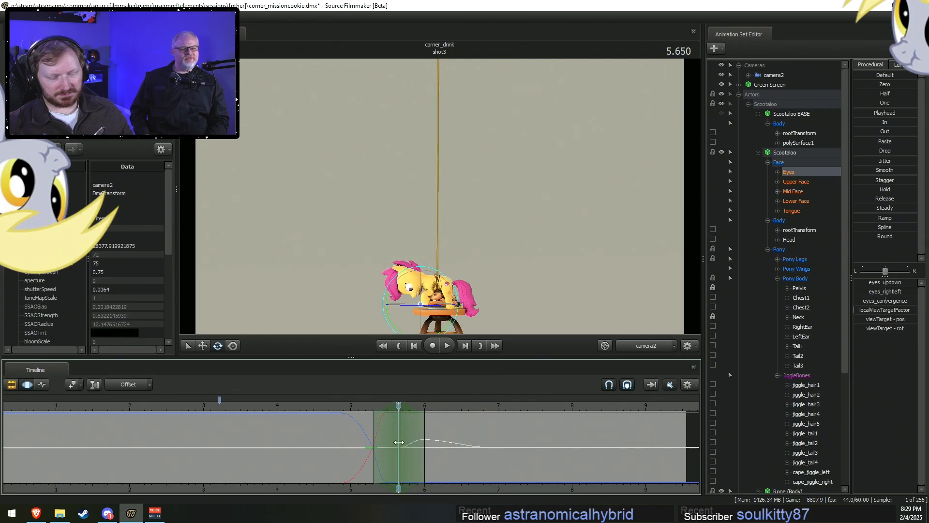
{"action": "scroll", "coordinate": [399, 440], "scroll_direction": "up", "scroll_amount": 5}
{"action": "left_click_drag", "start_coordinate": [398, 409], "coordinate": [404, 408]}
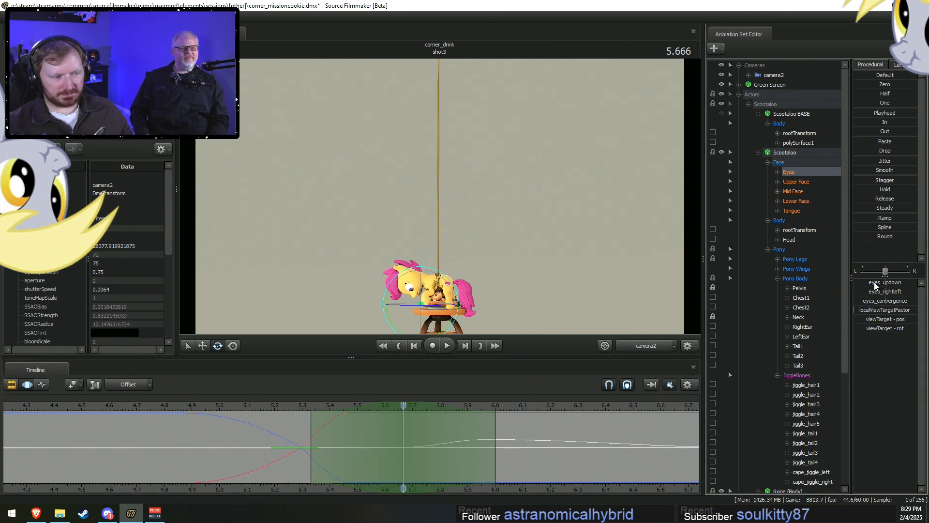
{"action": "left_click_drag", "start_coordinate": [887, 282], "coordinate": [881, 282]}
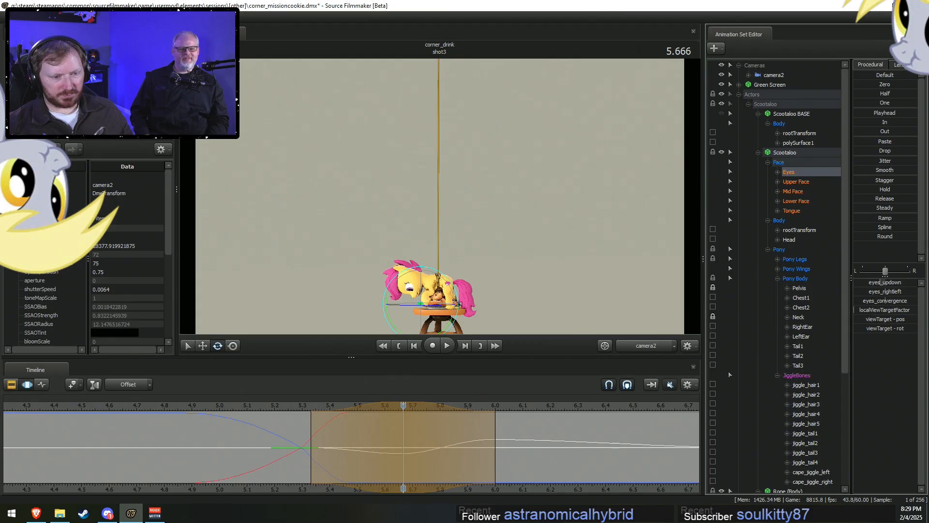
{"action": "left_click", "coordinate": [287, 406]}
{"action": "key", "text": "space"}
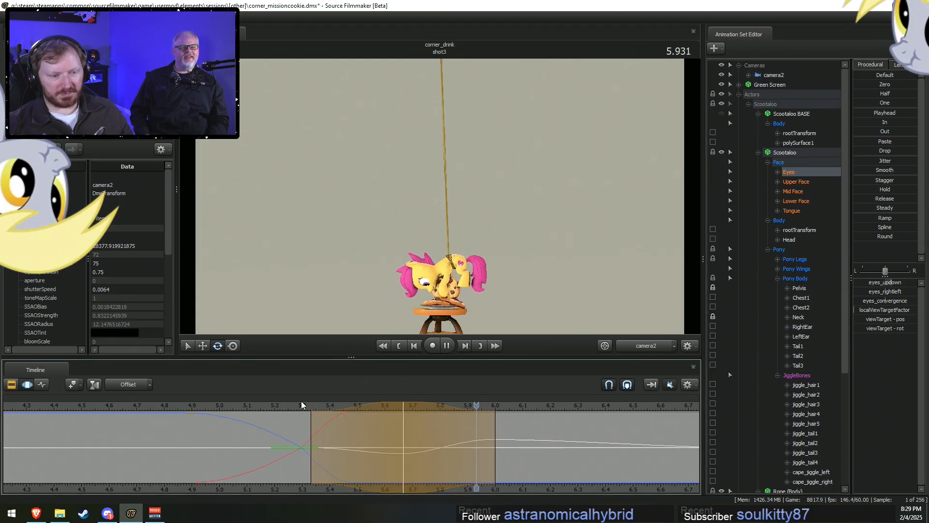
{"action": "key", "text": "space"}
Review the cookie grab and Scootaloo's eye movement between about 4.7 and 5.4 through camera2.
{"action": "scroll", "coordinate": [591, 444], "scroll_direction": "down", "scroll_amount": 5}
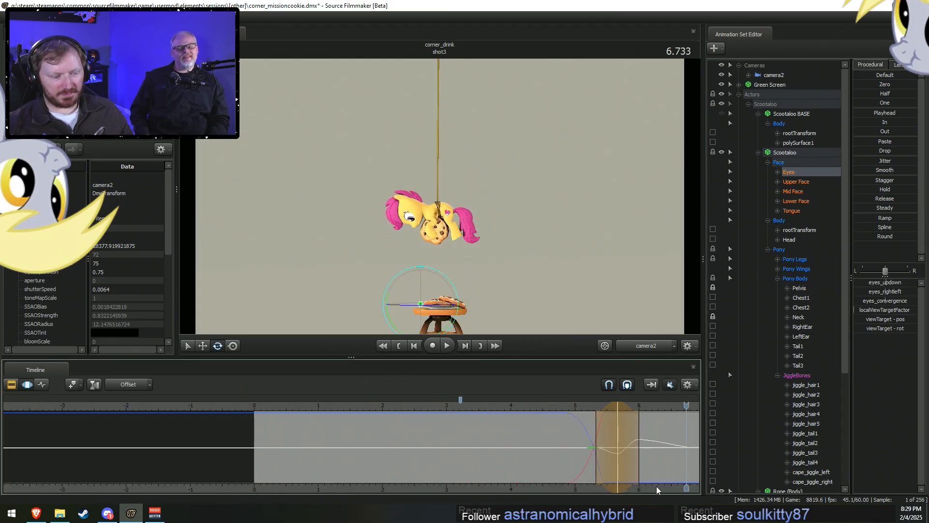
{"action": "middle_click_drag", "start_coordinate": [661, 484], "coordinate": [426, 475]}
{"action": "left_click_drag", "start_coordinate": [426, 406], "coordinate": [346, 406]}
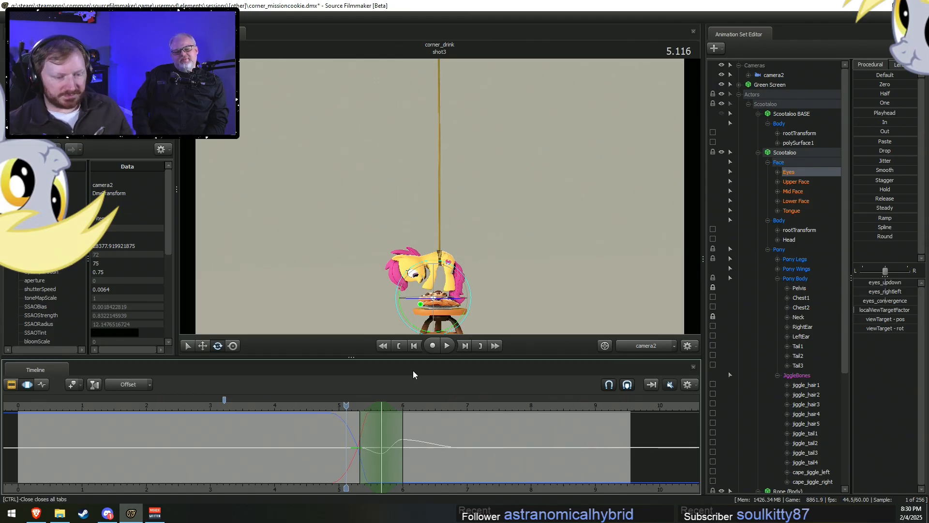
{"action": "left_click", "coordinate": [320, 405]}
{"action": "key", "text": "space"}
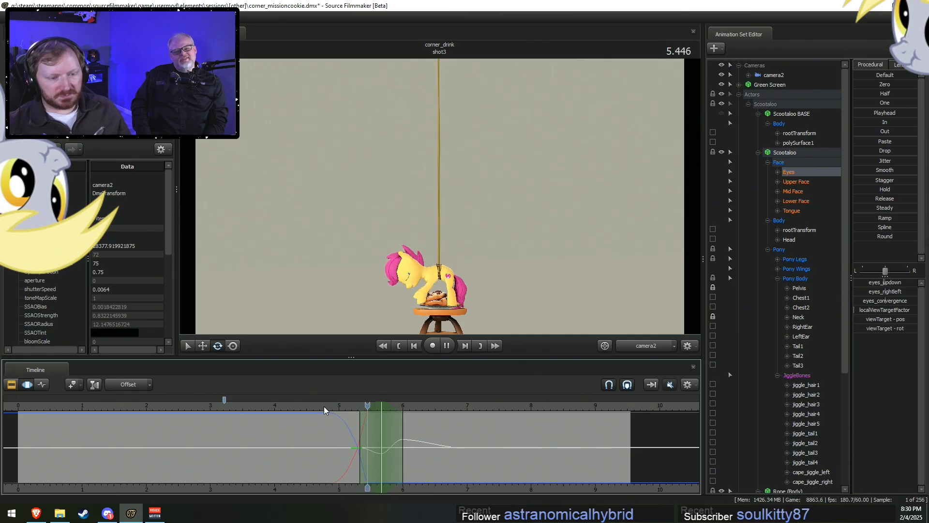
{"action": "key", "text": "space"}
{"action": "left_click", "coordinate": [328, 405]}
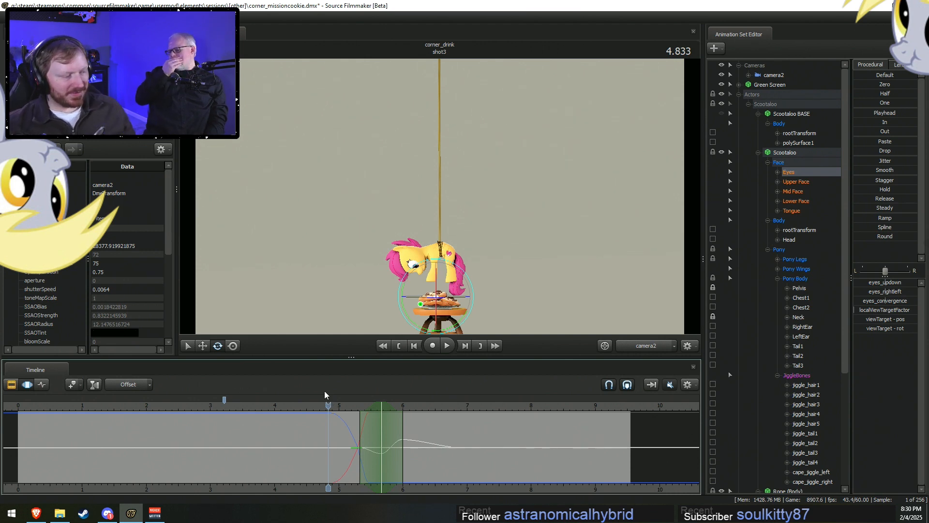
{"action": "left_click", "coordinate": [319, 405]}
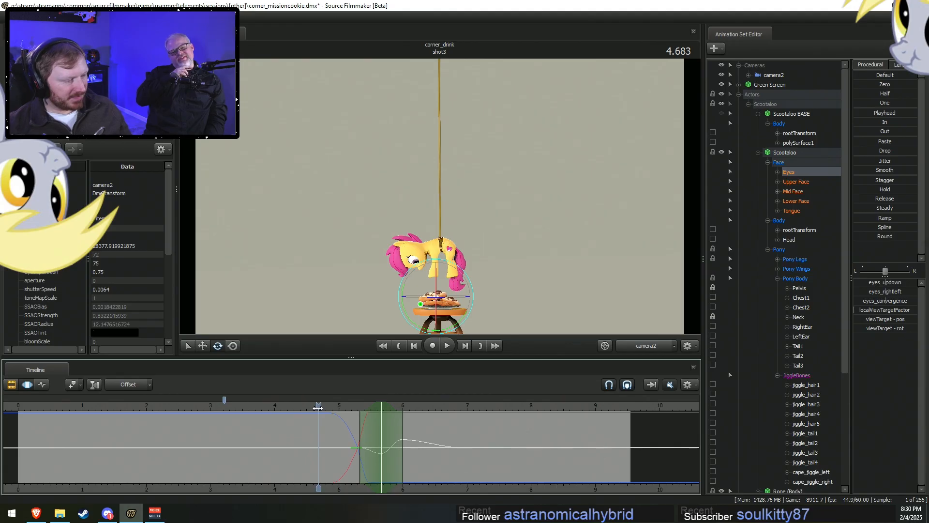
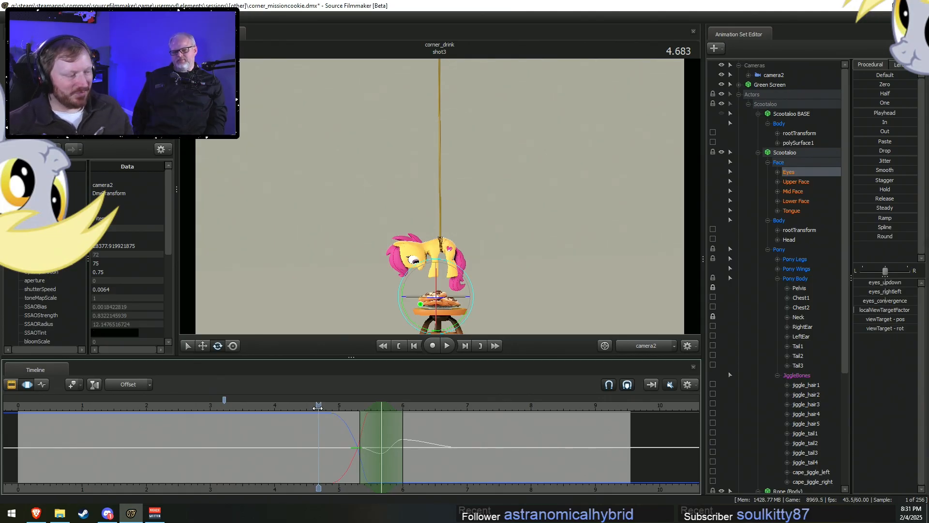
{"action": "key", "text": "space"}
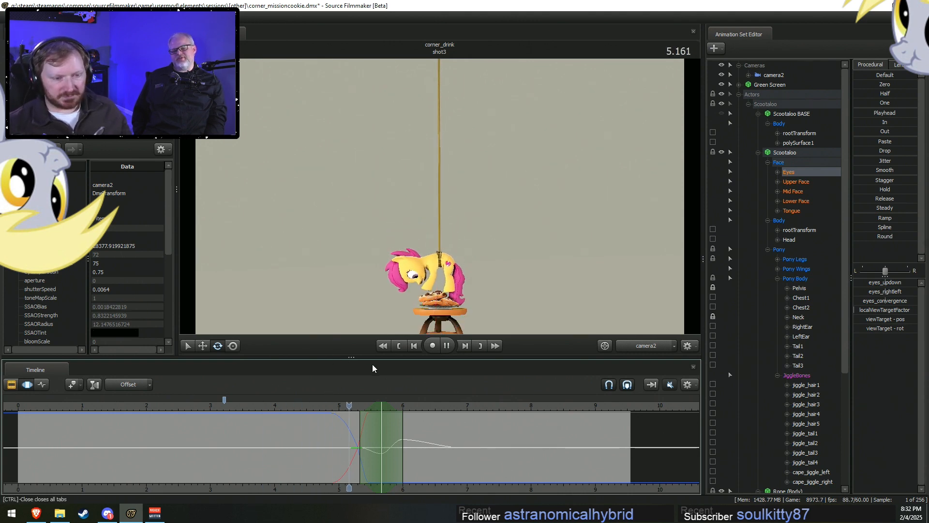
{"action": "left_click", "coordinate": [353, 405]}
{"action": "left_click", "coordinate": [336, 410]}
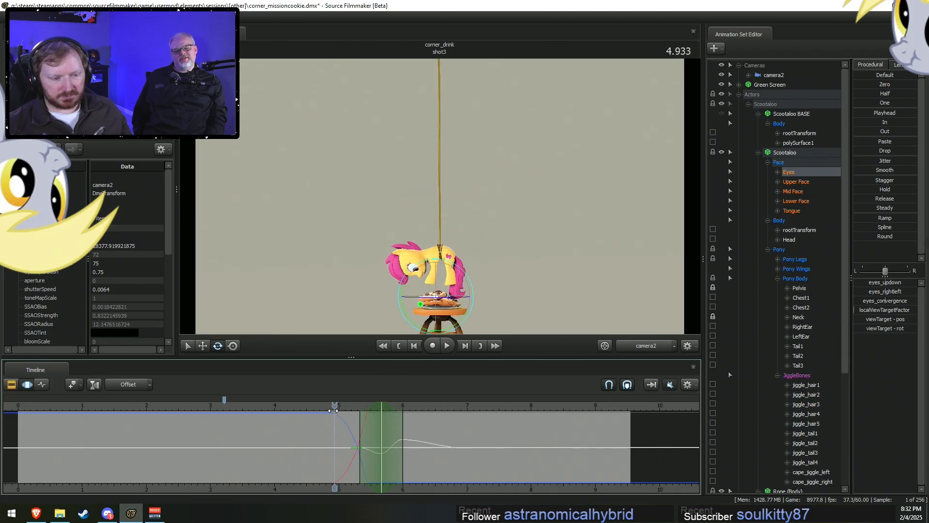
Rotate Scootaloo's jiggle_tail1 bone at about 5.48 within a time selection of about 5.3 to 5.7.
{"action": "left_click", "coordinate": [343, 421]}
{"action": "left_click_drag", "start_coordinate": [343, 421], "coordinate": [369, 425]}
{"action": "left_click", "coordinate": [370, 425], "text": "shift"}
{"action": "scroll", "coordinate": [370, 426], "scroll_direction": "up", "scroll_amount": 7, "text": "shift"}
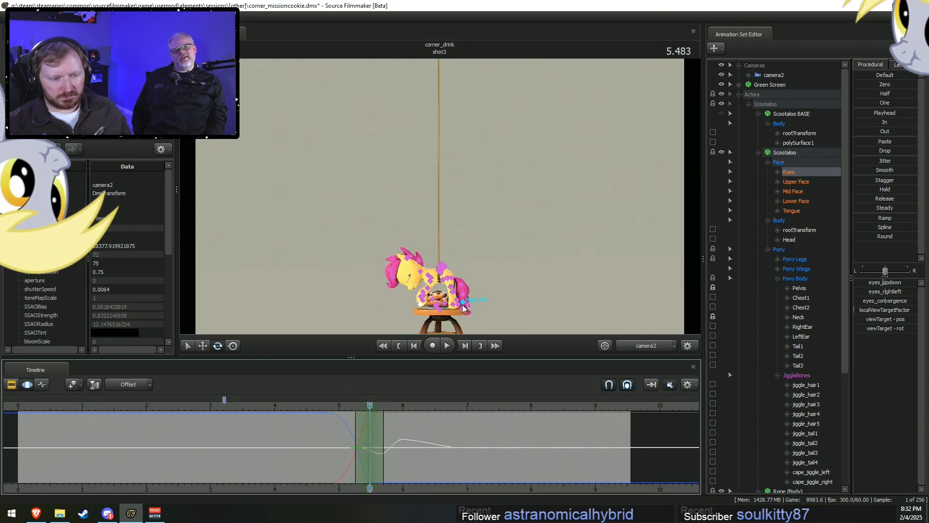
{"action": "left_click", "coordinate": [463, 304]}
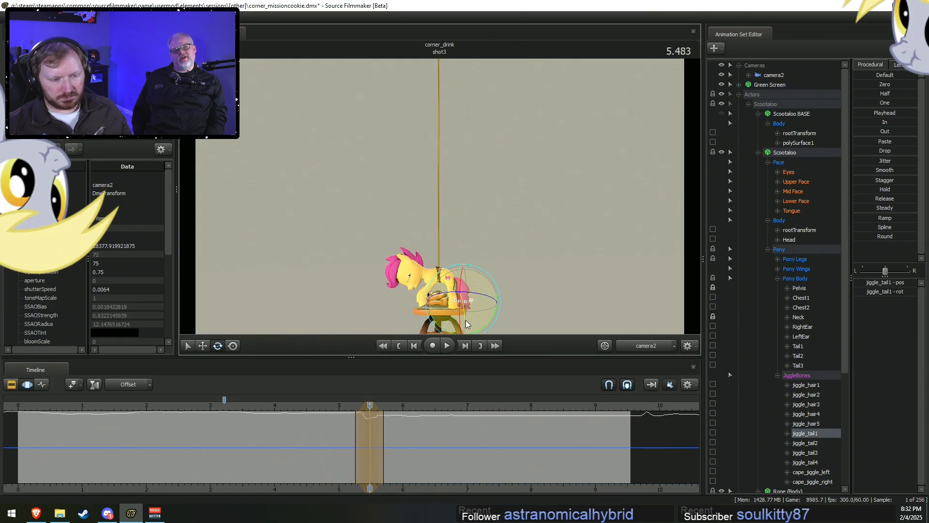
Move the peak of the jiggle_tail1 rotation earlier to about 5.38, and check the tail's swing.
{"action": "mouse_move", "coordinate": [353, 429]}
{"action": "left_mouse_down"}
{"action": "mouse_move", "coordinate": [385, 419]}
{"action": "mouse_move", "coordinate": [355, 415]}
{"action": "left_mouse_up"}
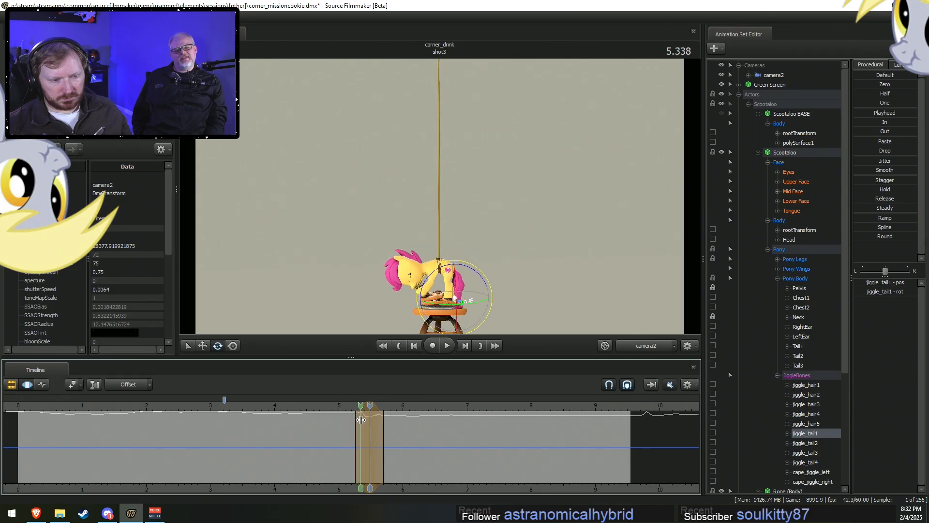
{"action": "scroll", "coordinate": [361, 428], "scroll_direction": "up", "scroll_amount": 6}
{"action": "scroll", "coordinate": [351, 431], "scroll_direction": "up", "scroll_amount": 1}
{"action": "left_click_drag", "start_coordinate": [322, 431], "coordinate": [386, 437]}
{"action": "key", "text": "space"}
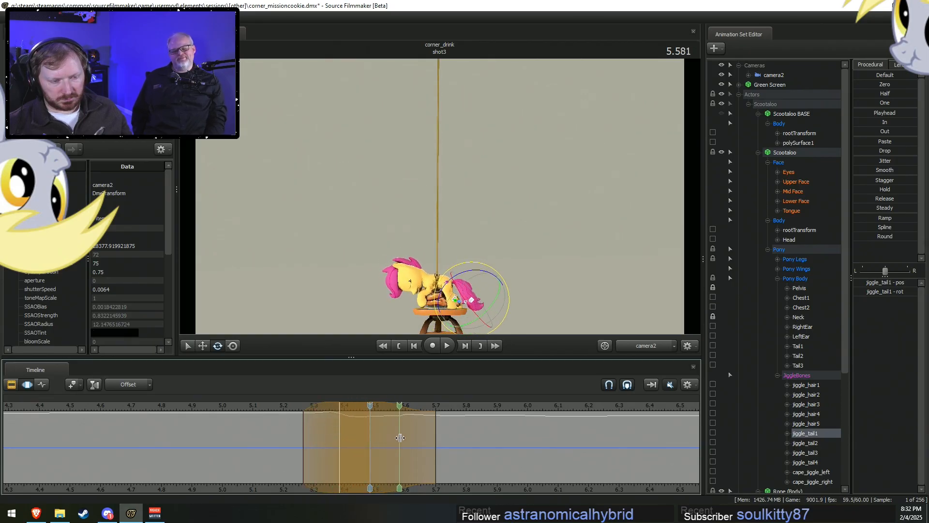
{"action": "key", "text": "space"}
Rotate jiggle_tail1 outward at 5.7 within a time selection of about 5.6 to 5.8, and play the tail motion.
{"action": "left_click_drag", "start_coordinate": [358, 432], "coordinate": [454, 441]}
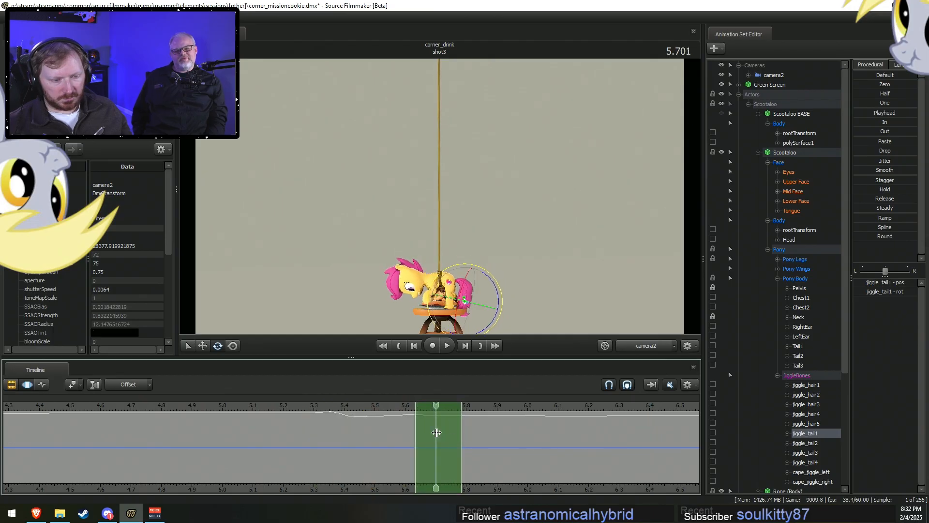
{"action": "left_click", "coordinate": [436, 432]}
{"action": "scroll", "coordinate": [437, 432], "scroll_direction": "up", "scroll_amount": 3}
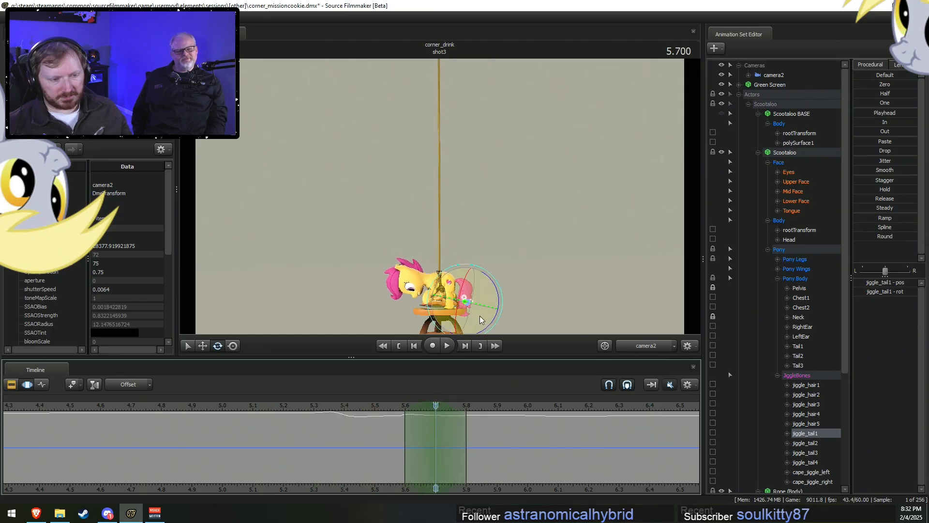
{"action": "left_click_drag", "start_coordinate": [498, 298], "coordinate": [475, 275]}
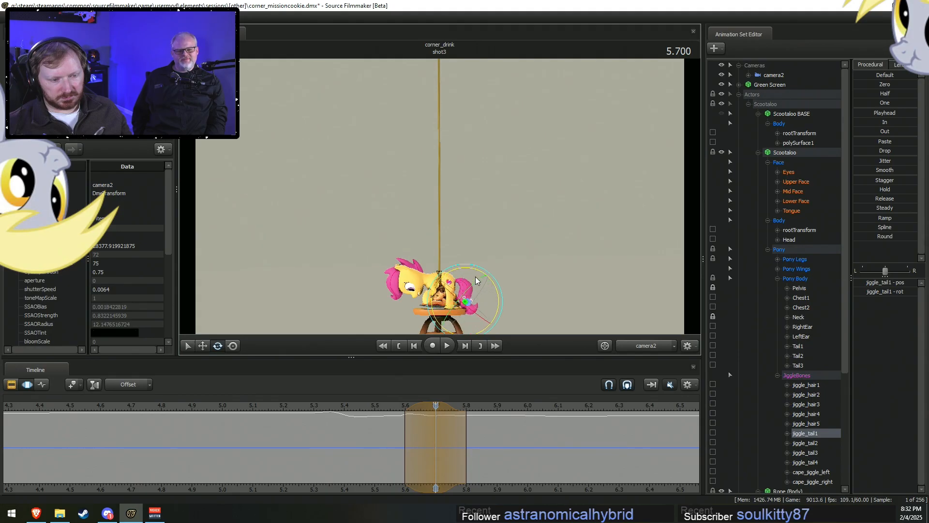
{"action": "mouse_move", "coordinate": [384, 450]}
{"action": "left_mouse_down"}
{"action": "mouse_move", "coordinate": [423, 454]}
{"action": "mouse_move", "coordinate": [399, 431]}
{"action": "mouse_move", "coordinate": [428, 435]}
{"action": "left_mouse_up"}
{"action": "key", "text": "space"}
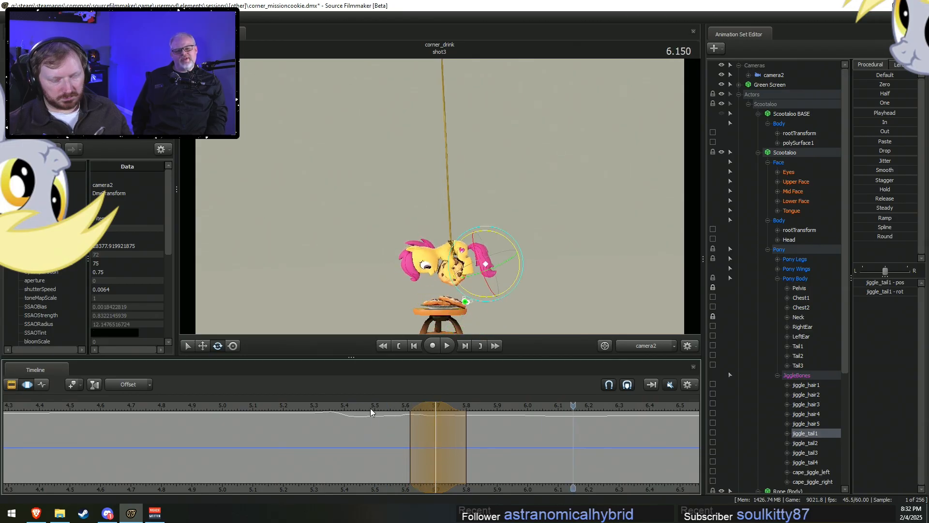
Review the tail near 5.35 to 5.4, and replay shot3 from its beginning through the cookie grab in camera2.
{"action": "left_click", "coordinate": [345, 405]}
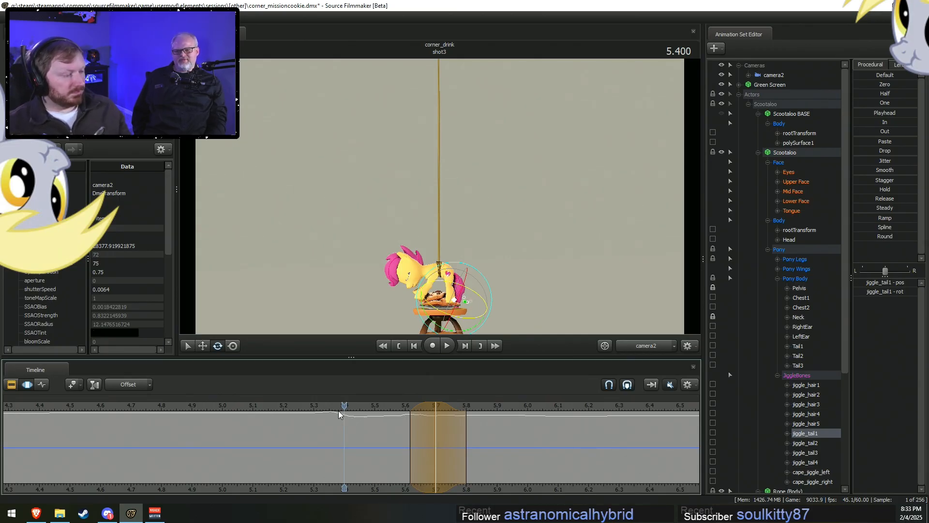
{"action": "key", "text": "F2"}
{"action": "key", "text": "F3"}
{"action": "left_click_drag", "start_coordinate": [338, 411], "coordinate": [332, 414]}
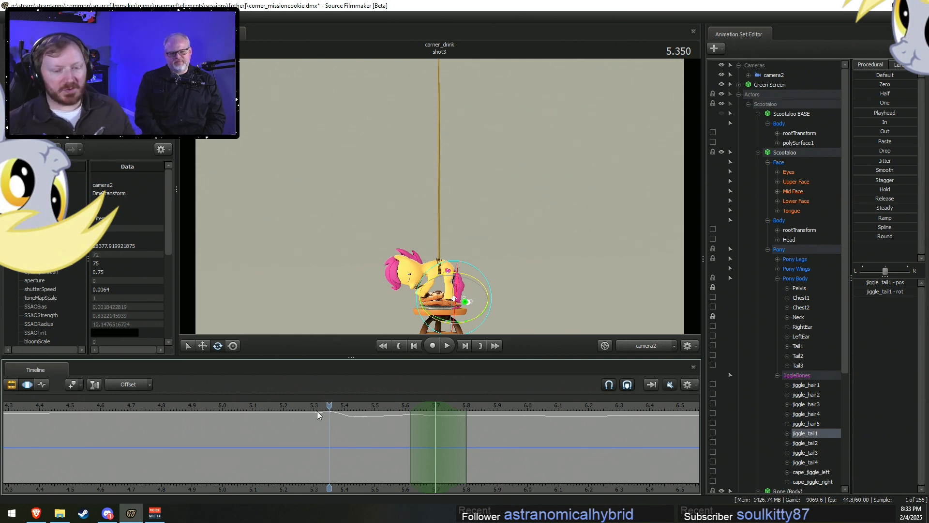
{"action": "scroll", "coordinate": [319, 414], "scroll_direction": "down", "scroll_amount": 10}
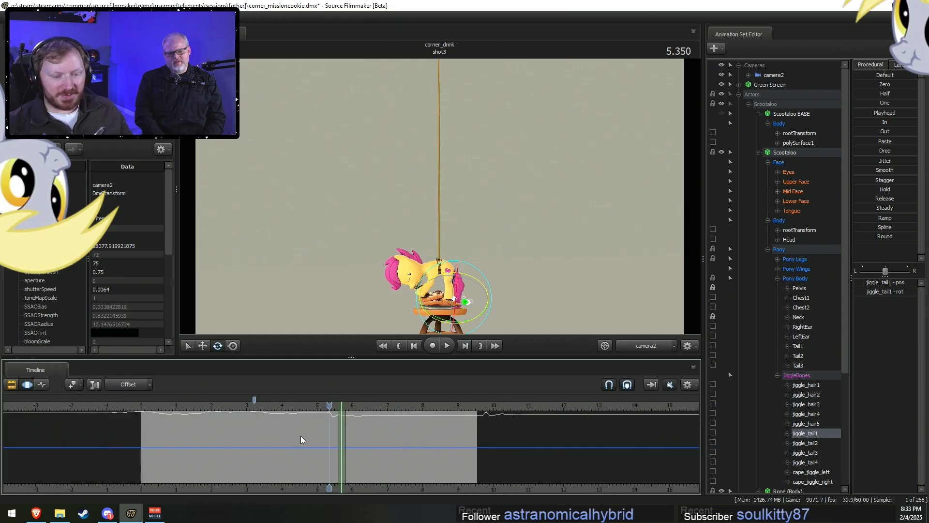
{"action": "middle_click_drag", "start_coordinate": [301, 486], "coordinate": [476, 455]}
{"action": "left_click", "coordinate": [323, 405]}
{"action": "key", "text": "space"}
{"action": "key", "text": "space"}
{"action": "left_click", "coordinate": [320, 409]}
{"action": "key", "text": "space"}
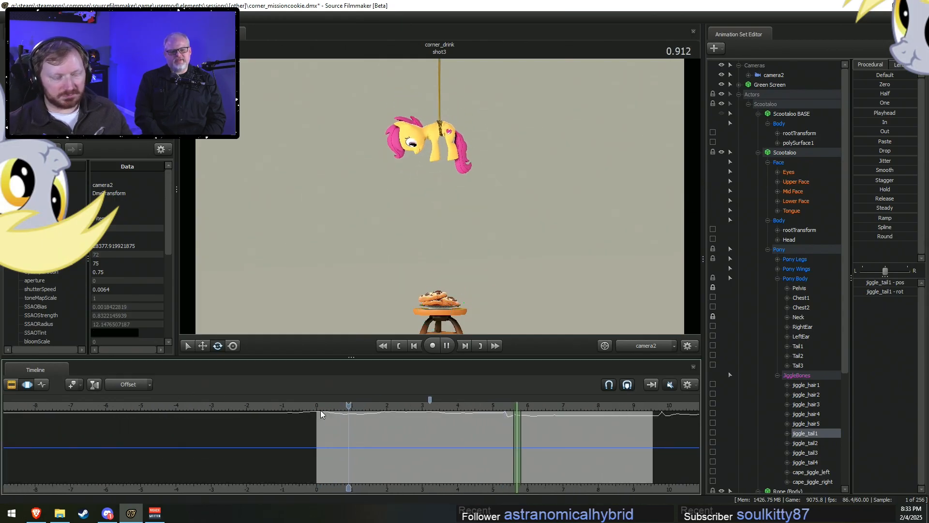
{"action": "key", "text": "space"}
{"action": "middle_click_drag", "start_coordinate": [403, 487], "coordinate": [324, 488]}
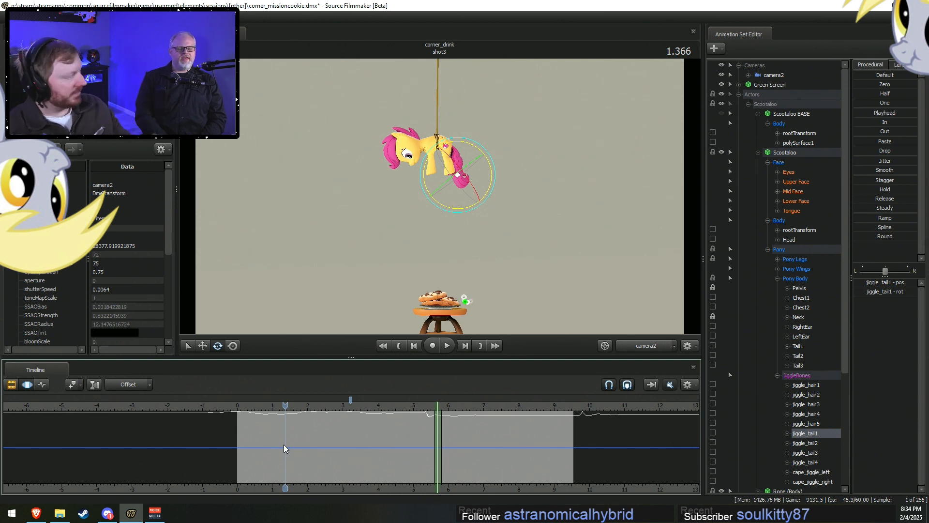
{"action": "key", "text": "space"}
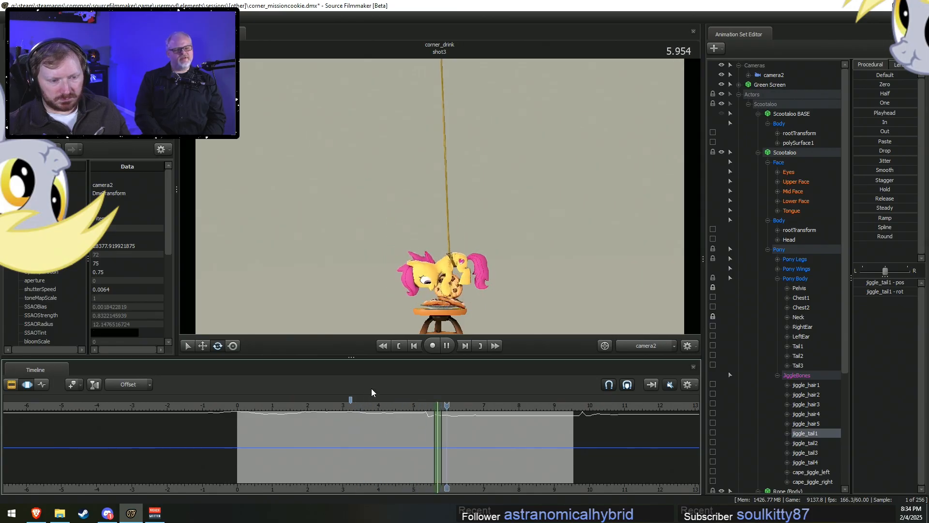
{"action": "left_click", "coordinate": [238, 405]}
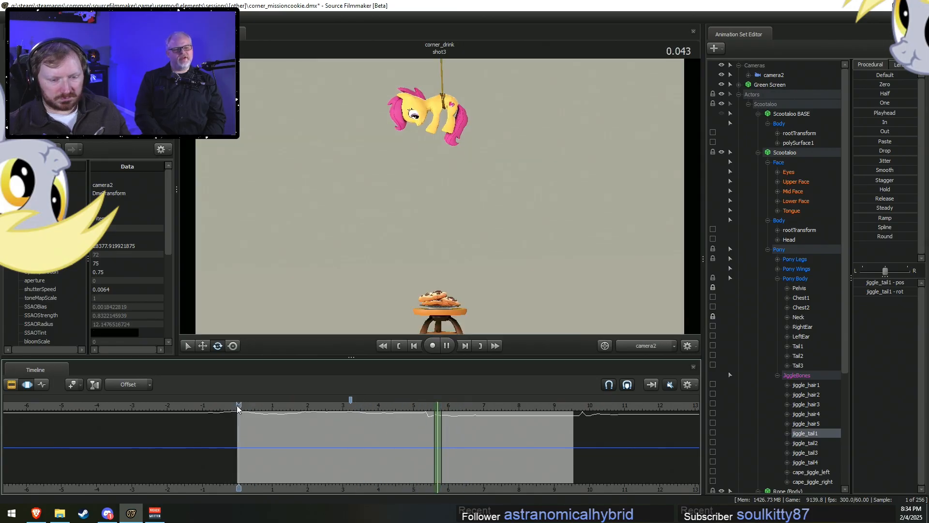
Review the opening of shot3 in camera2, then play it with Scootaloo BASE's rootTransform motion selected.
{"action": "left_click_drag", "start_coordinate": [243, 405], "coordinate": [237, 406]}
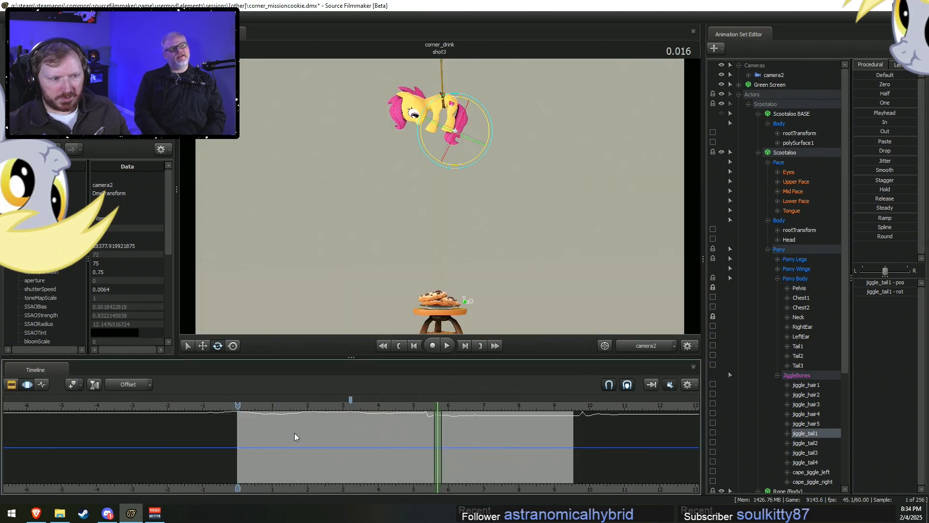
{"action": "mouse_move", "coordinate": [279, 415]}
{"action": "left_mouse_down"}
{"action": "mouse_move", "coordinate": [391, 420]}
{"action": "mouse_move", "coordinate": [251, 424]}
{"action": "left_mouse_up"}
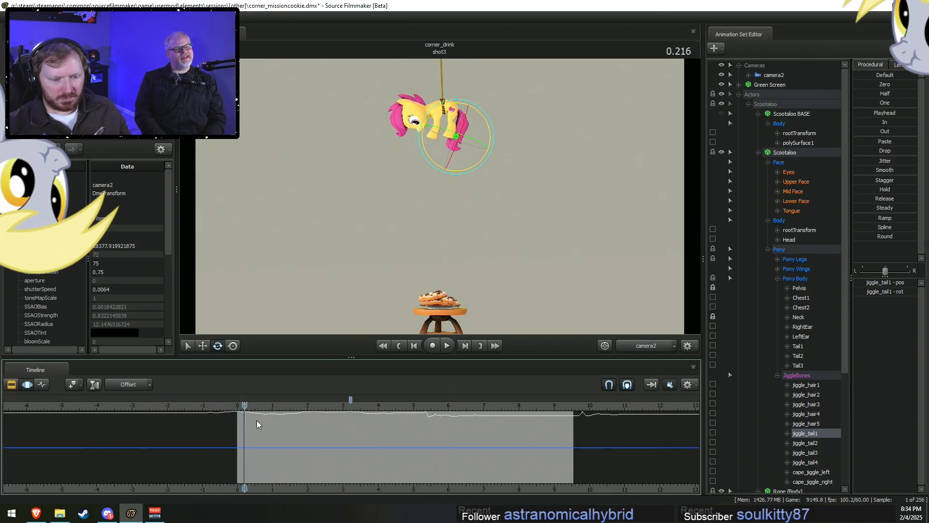
{"action": "key", "text": "F2"}
{"action": "key", "text": "F3"}
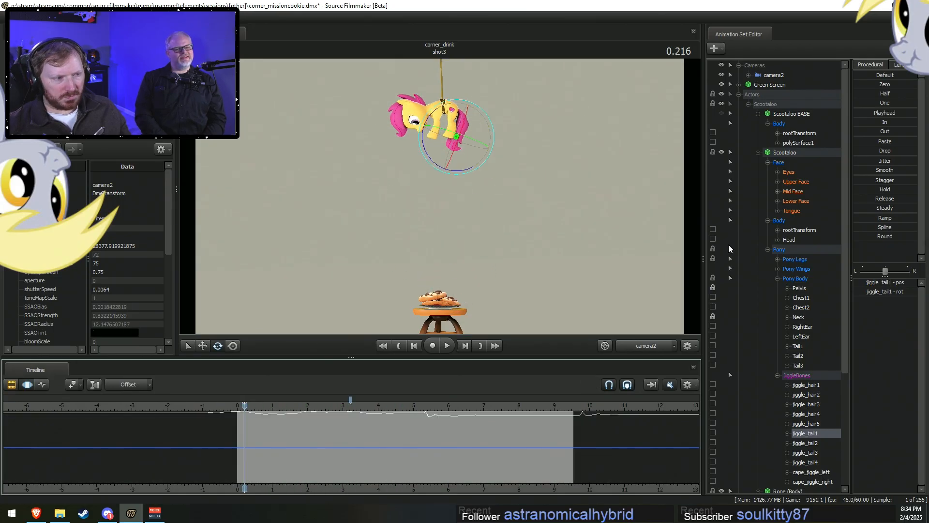
{"action": "left_click", "coordinate": [802, 134]}
{"action": "left_click_drag", "start_coordinate": [350, 454], "coordinate": [240, 445]}
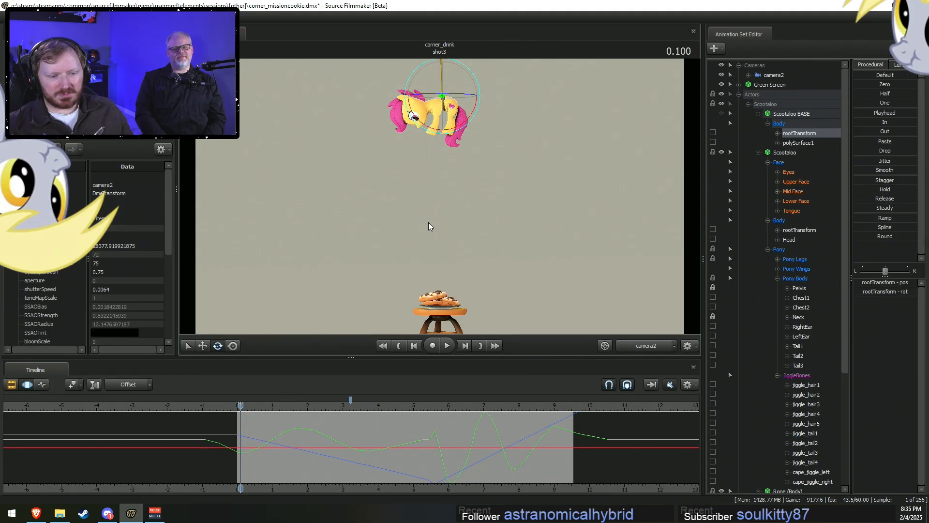
{"action": "key", "text": "space"}
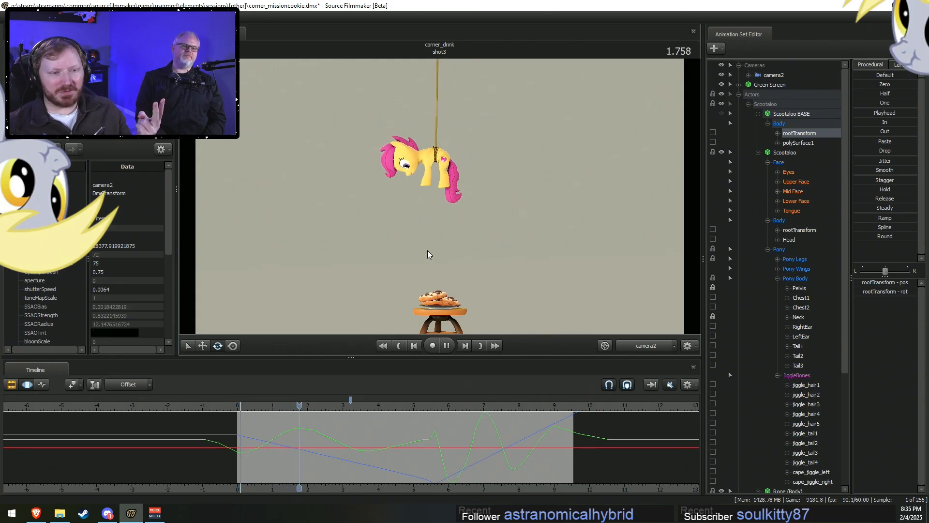
{"action": "key", "text": "space"}
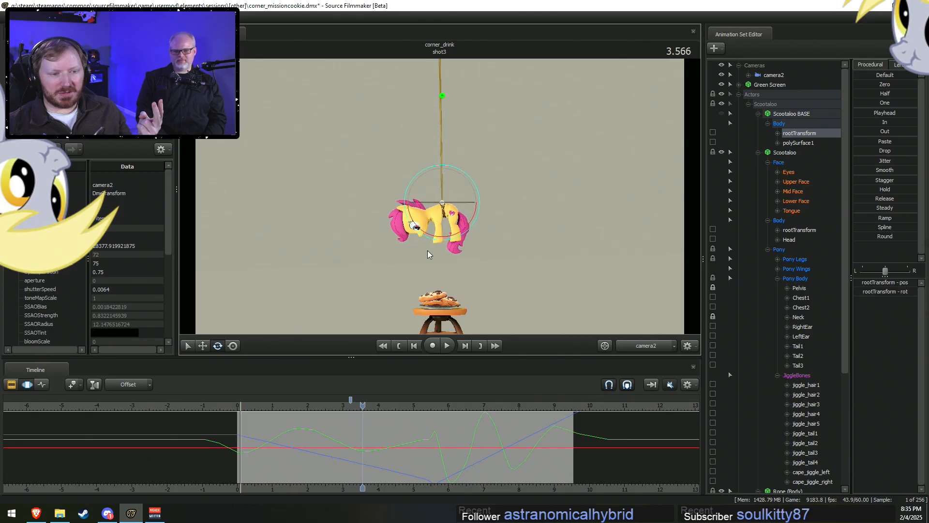
Set rootTransform's time selection to cover everything before shot3's start, with a falloff ending at about 5.35.
{"action": "left_click_drag", "start_coordinate": [240, 445], "coordinate": [4, 461]}
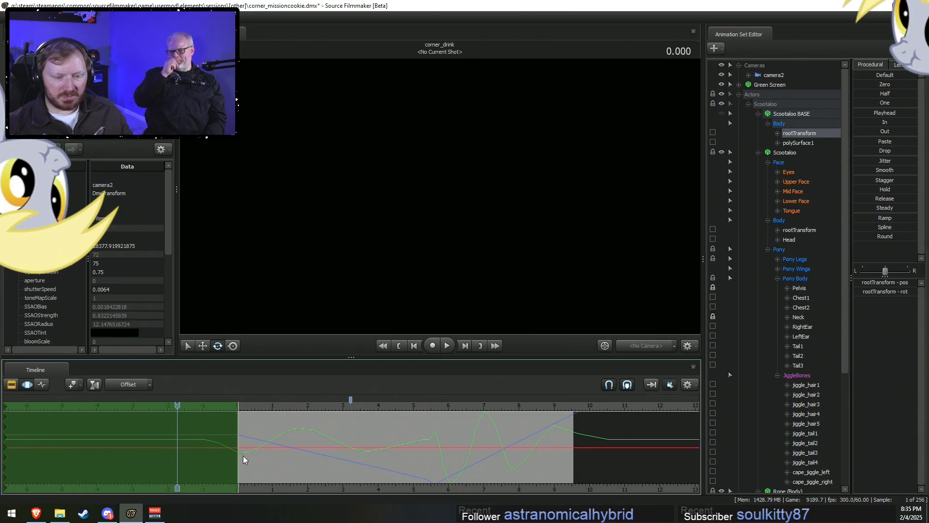
{"action": "left_click_drag", "start_coordinate": [242, 456], "coordinate": [429, 455]}
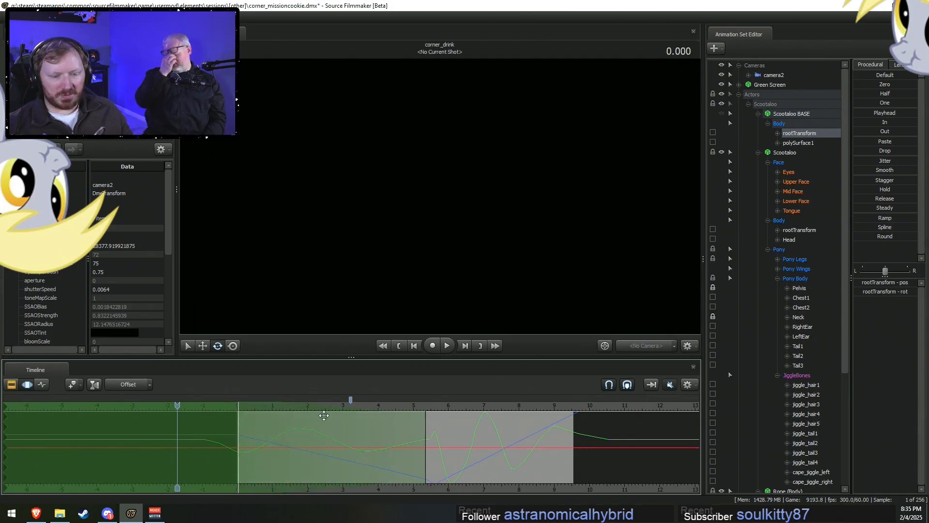
{"action": "left_click_drag", "start_coordinate": [197, 417], "coordinate": [232, 408]}
{"action": "scroll", "coordinate": [230, 419], "scroll_direction": "up", "scroll_amount": 2}
{"action": "scroll", "coordinate": [239, 406], "scroll_direction": "up", "scroll_amount": 3}
{"action": "scroll", "coordinate": [269, 425], "scroll_direction": "down", "scroll_amount": 3}
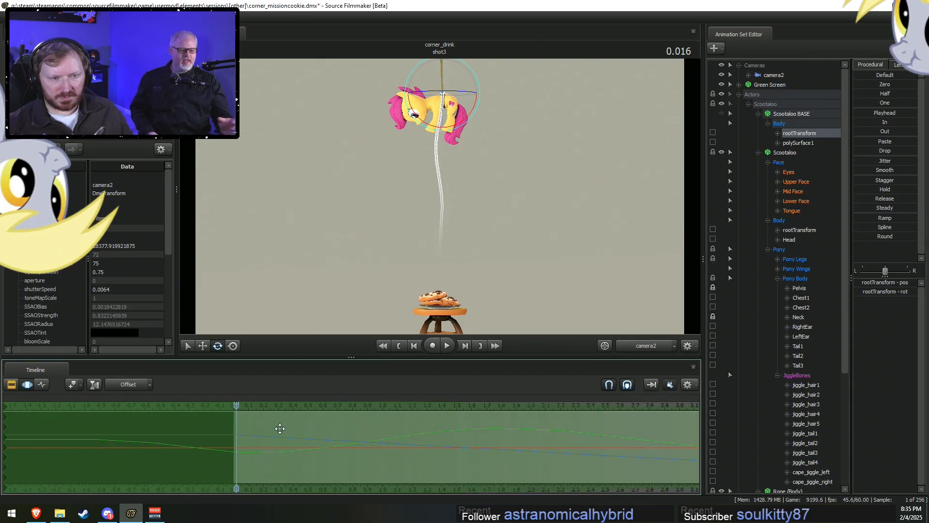
Try to raise Scootaloo BASE's rootTransform at 0.016 using the work camera, and play the start in camera2.
{"action": "key", "text": "w"}
{"action": "left_click", "coordinate": [641, 341]}
{"action": "left_click_drag", "start_coordinate": [449, 226], "coordinate": [457, 116]}
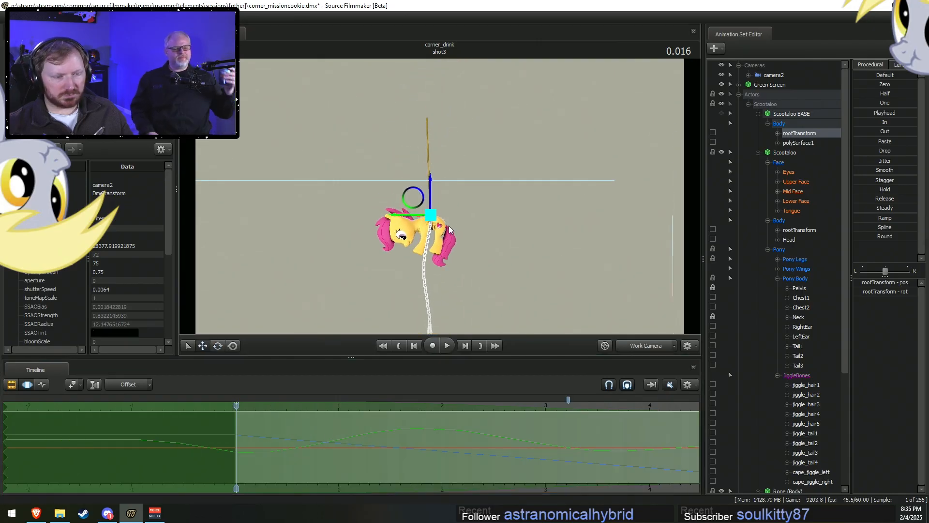
{"action": "left_click_drag", "start_coordinate": [433, 202], "coordinate": [449, 149]}
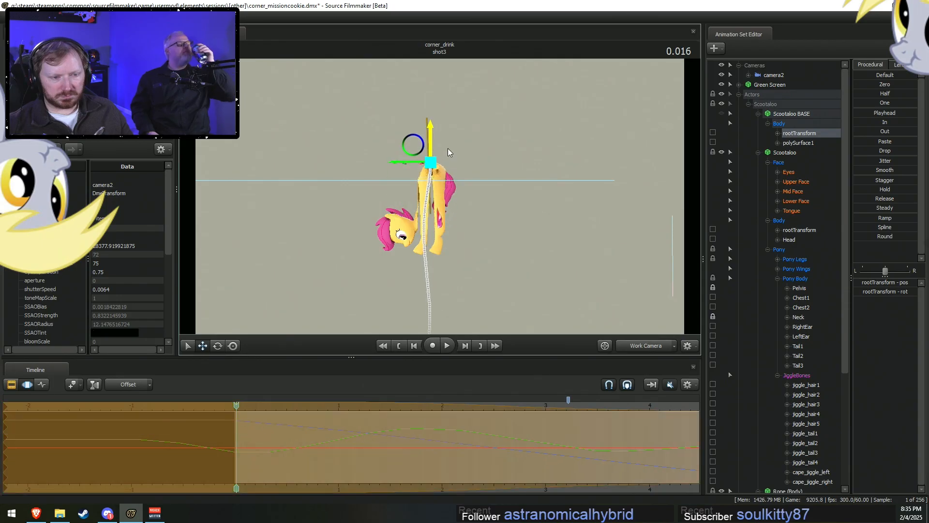
{"action": "left_click", "coordinate": [661, 349]}
{"action": "key", "text": "space"}
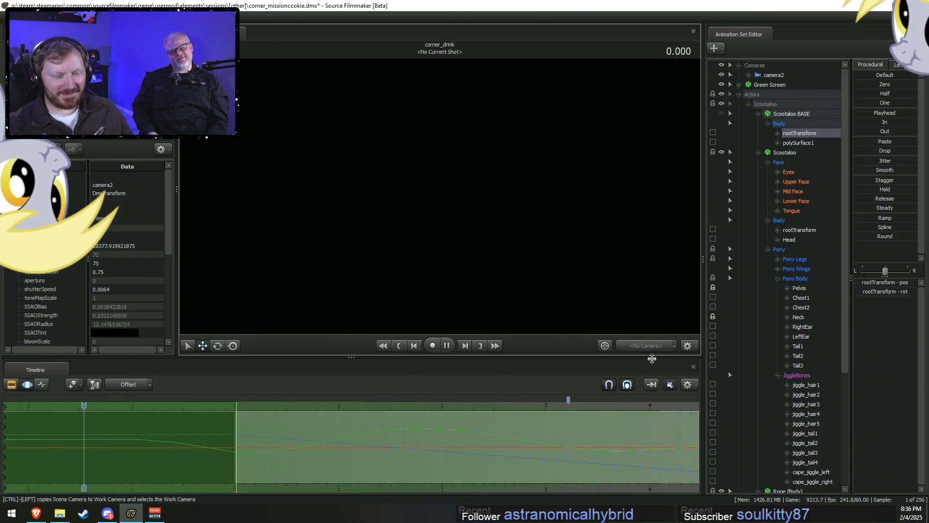
{"action": "key", "text": "space"}
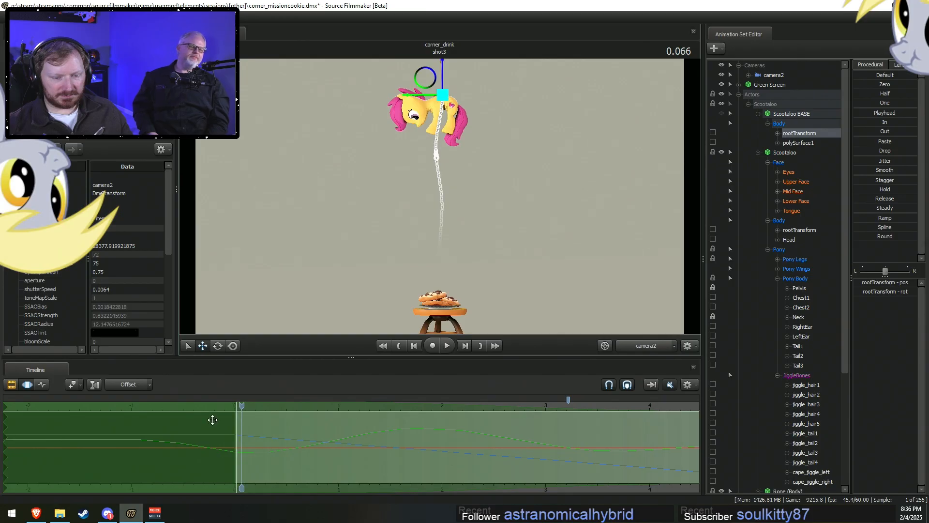
Unlock the transforms of Scootaloo's Pony Legs group at 0.016.
{"action": "left_click_drag", "start_coordinate": [250, 406], "coordinate": [237, 403]}
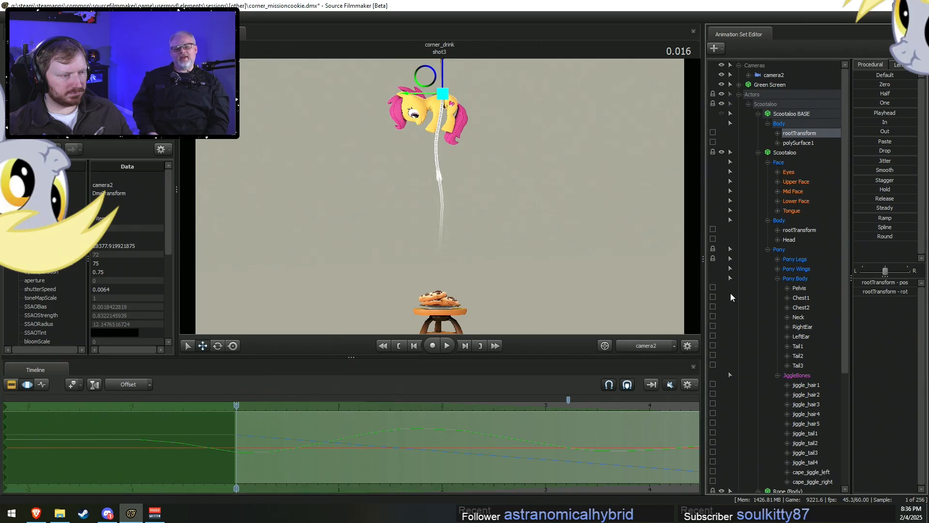
{"action": "left_click", "coordinate": [788, 259]}
{"action": "right_click", "coordinate": [789, 260]}
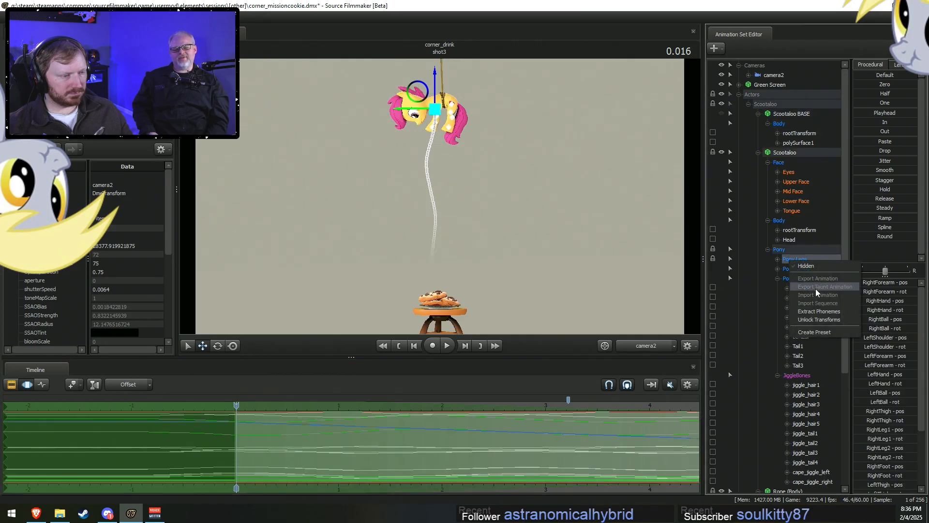
{"action": "left_click", "coordinate": [810, 318]}
Try raising Scootaloo BASE's rootTransform with the pony's locks removed, and undo the move.
{"action": "left_click", "coordinate": [796, 134]}
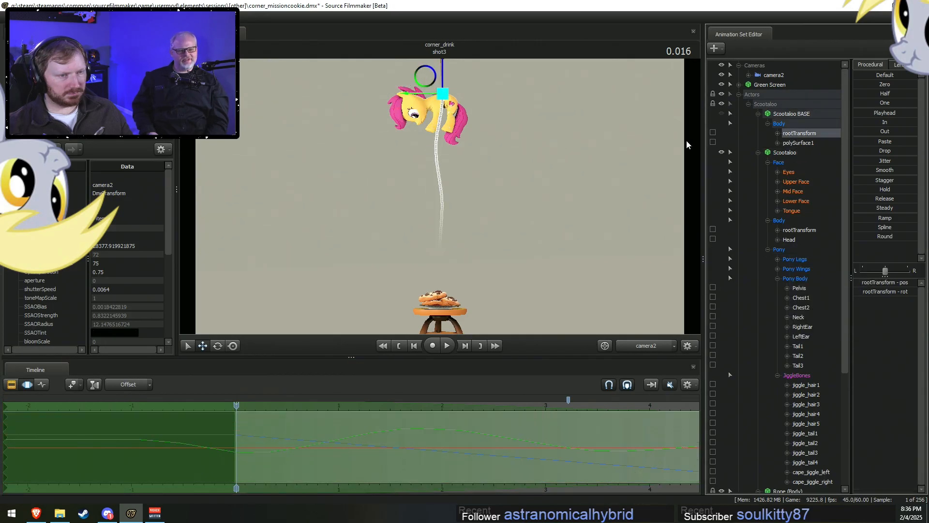
{"action": "left_click", "coordinate": [627, 347]}
{"action": "left_click_drag", "start_coordinate": [450, 188], "coordinate": [451, 162]}
{"action": "key", "text": "ctrl+z"}
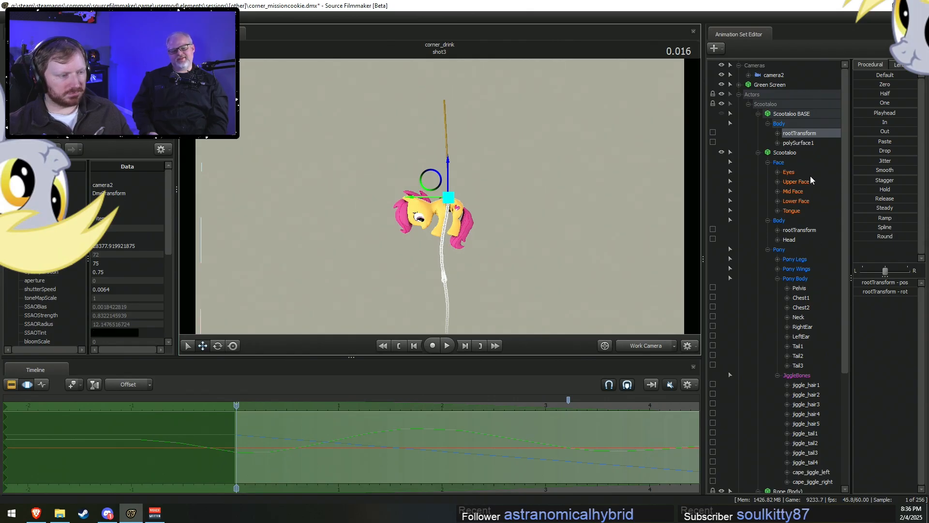
Lock Scootaloo's Pelvis to the base's polySurface1, and test it by raising rootTransform and undoing the move.
{"action": "left_click_drag", "start_coordinate": [793, 141], "coordinate": [795, 290]}
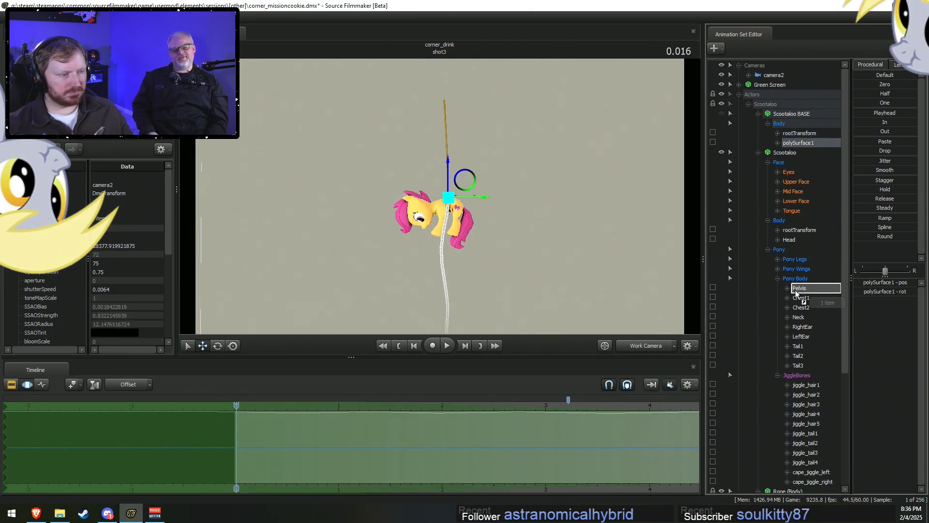
{"action": "left_click", "coordinate": [797, 134]}
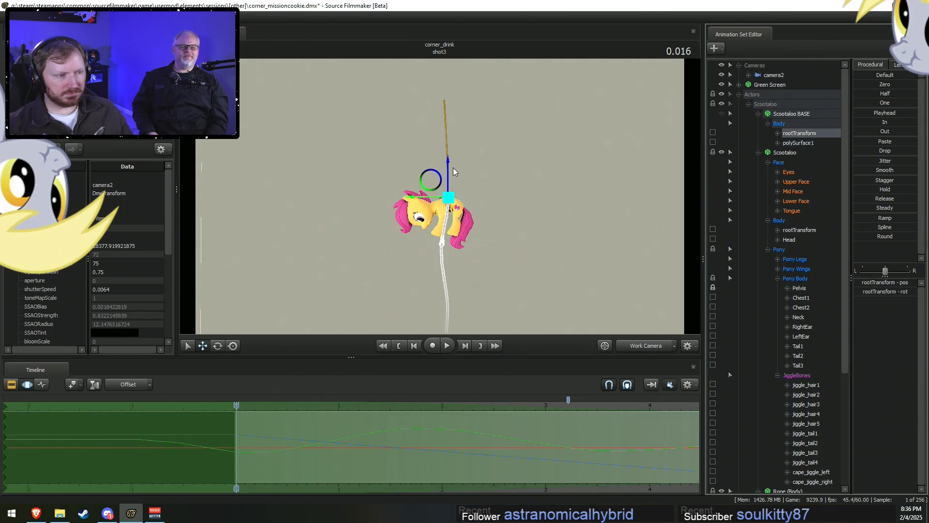
{"action": "left_click_drag", "start_coordinate": [450, 162], "coordinate": [453, 150]}
{"action": "left_click", "coordinate": [636, 347]}
{"action": "key", "text": "ctrl+z"}
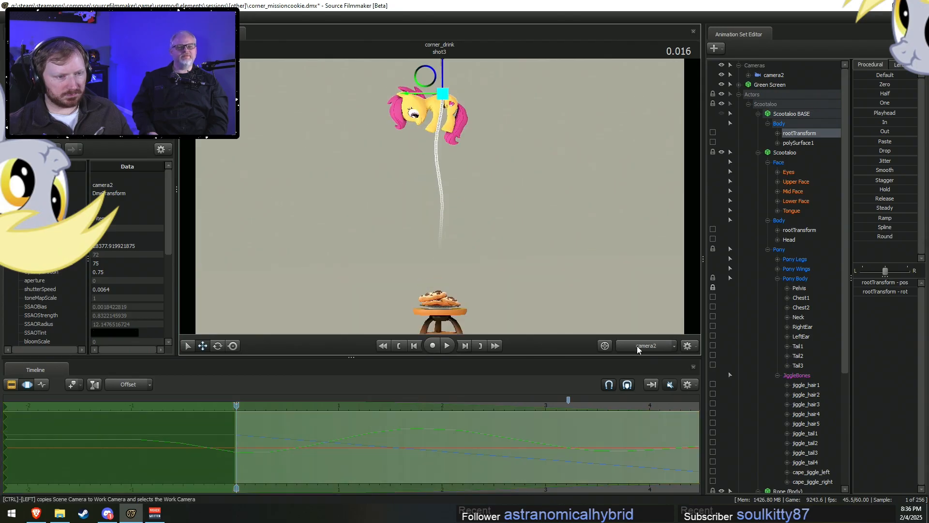
Try raising Scootaloo BASE's rootTransform out of camera2's frame at 0.016, play the descent, and undo the move.
{"action": "left_click", "coordinate": [637, 347]}
{"action": "left_click_drag", "start_coordinate": [605, 291], "coordinate": [590, 273]}
{"action": "left_click_drag", "start_coordinate": [440, 196], "coordinate": [487, 117]}
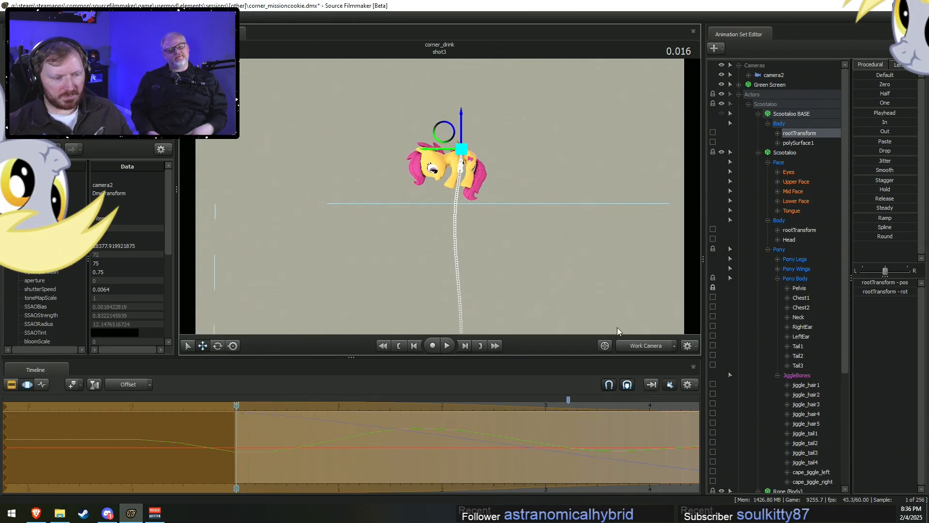
{"action": "left_click", "coordinate": [631, 345]}
{"action": "key", "text": "space"}
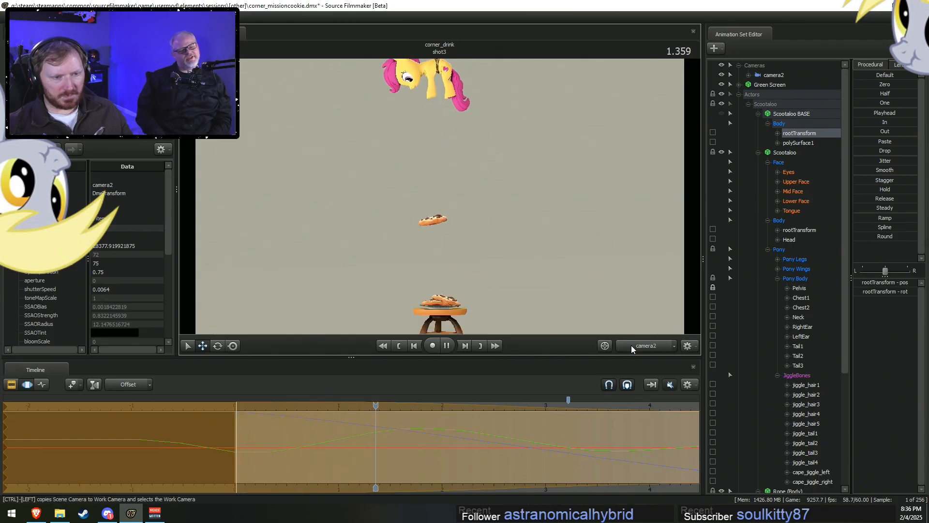
{"action": "key", "text": "space"}
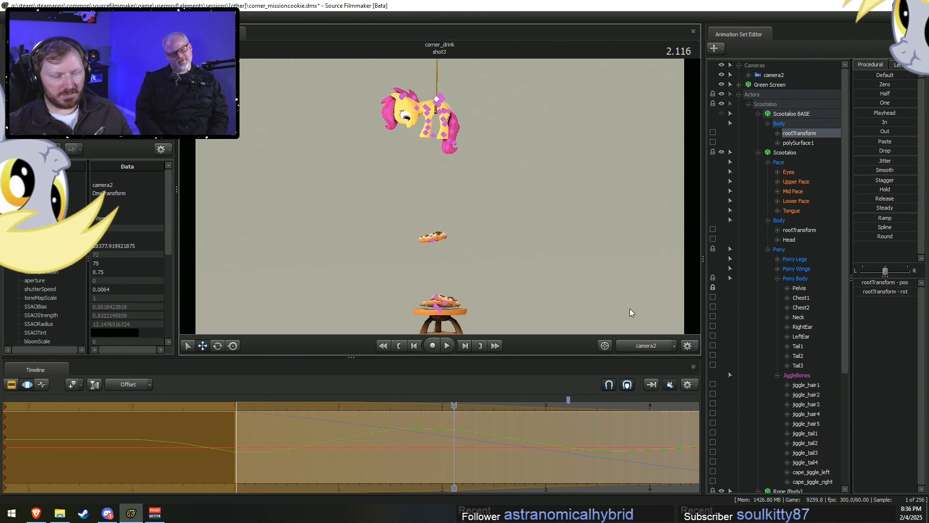
{"action": "key", "text": "ctrl+z"}
{"action": "key", "text": "ctrl+z"}
{"action": "key", "text": "ctrl+z"}
Unlock the Body transforms of Cookie (Main), and play shot3 from 2.116.
{"action": "left_click_drag", "start_coordinate": [408, 420], "coordinate": [471, 450]}
{"action": "scroll", "coordinate": [803, 435], "scroll_direction": "down", "scroll_amount": 5}
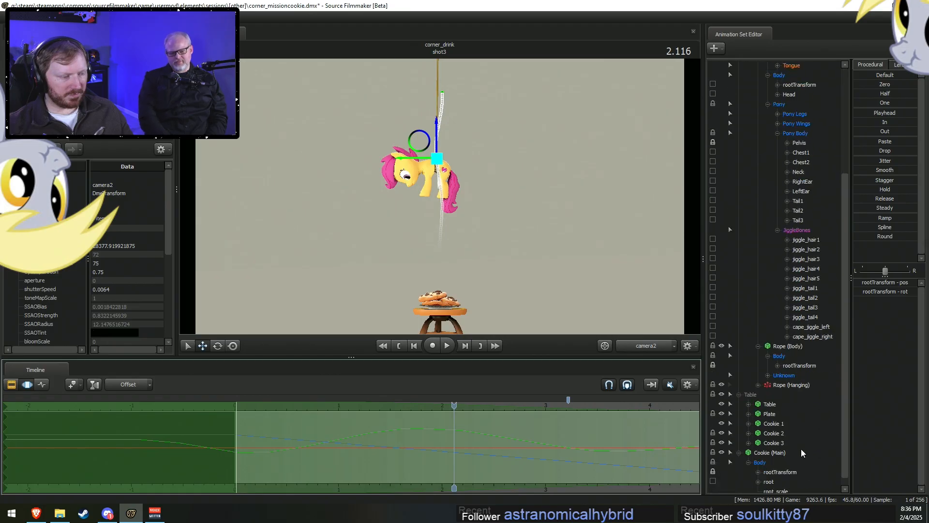
{"action": "left_click", "coordinate": [712, 462]}
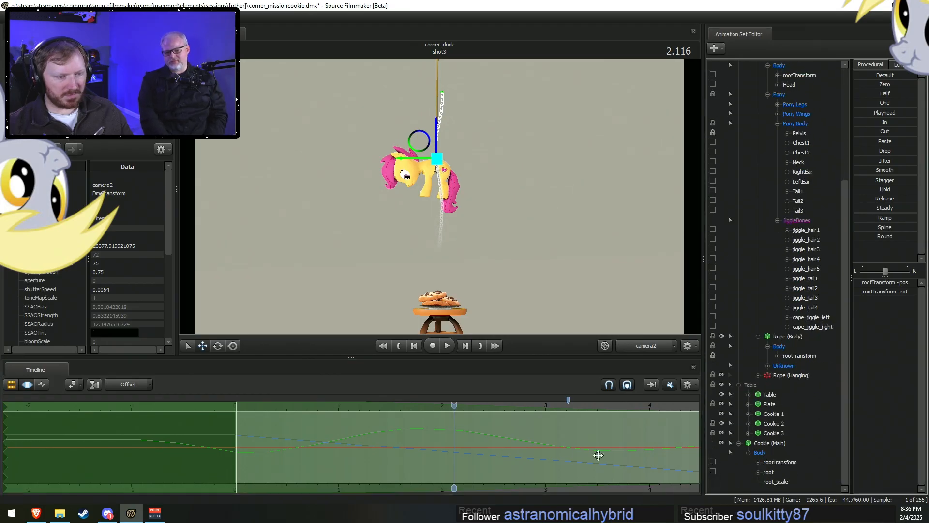
{"action": "key", "text": "space"}
{"action": "key", "text": "space"}
Raise Scootaloo BASE's rootTransform at 0.016 in the work camera until she starts above camera2's frame.
{"action": "left_click_drag", "start_coordinate": [549, 406], "coordinate": [236, 429]}
{"action": "left_click", "coordinate": [647, 345]}
{"action": "left_click_drag", "start_coordinate": [446, 192], "coordinate": [463, 94]}
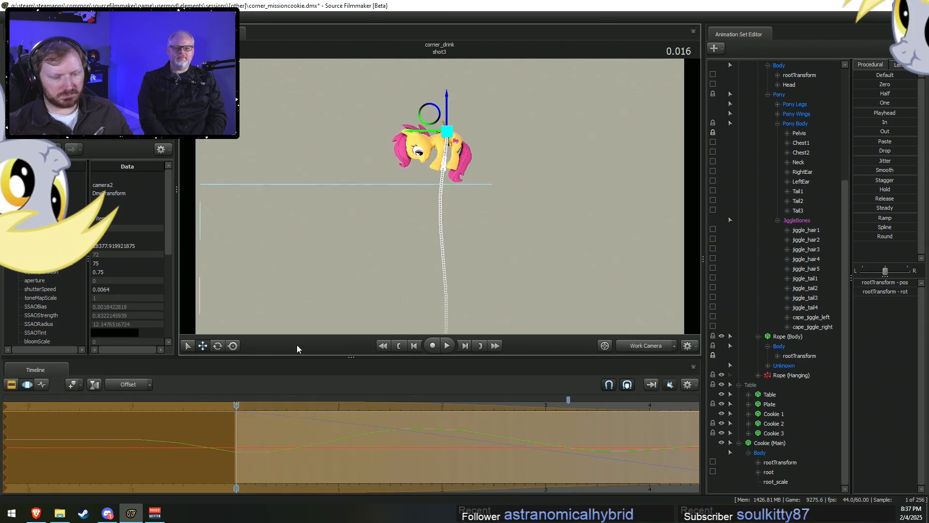
{"action": "left_click", "coordinate": [623, 345]}
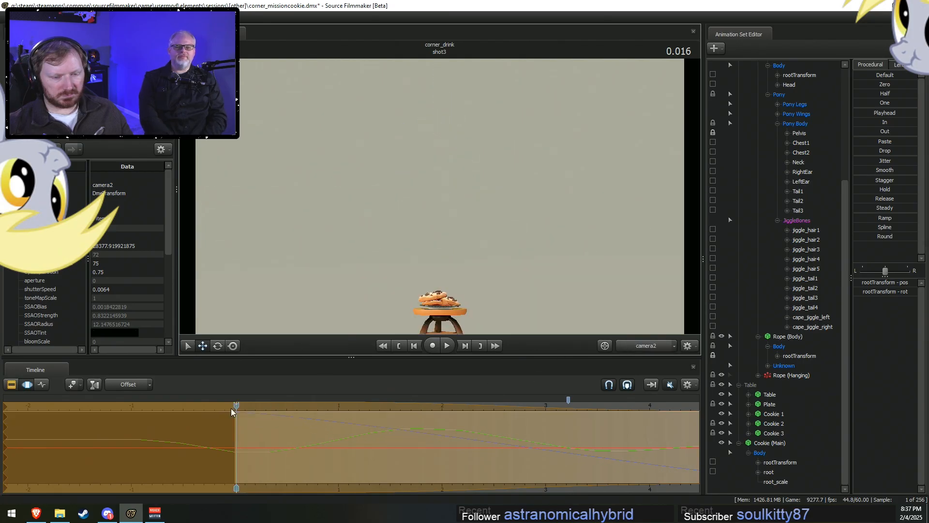
Play shot3 through to its end in the Clip Editor to check Scootaloo's descent into camera2's frame.
{"action": "key", "text": "F2"}
{"action": "key", "text": "F3"}
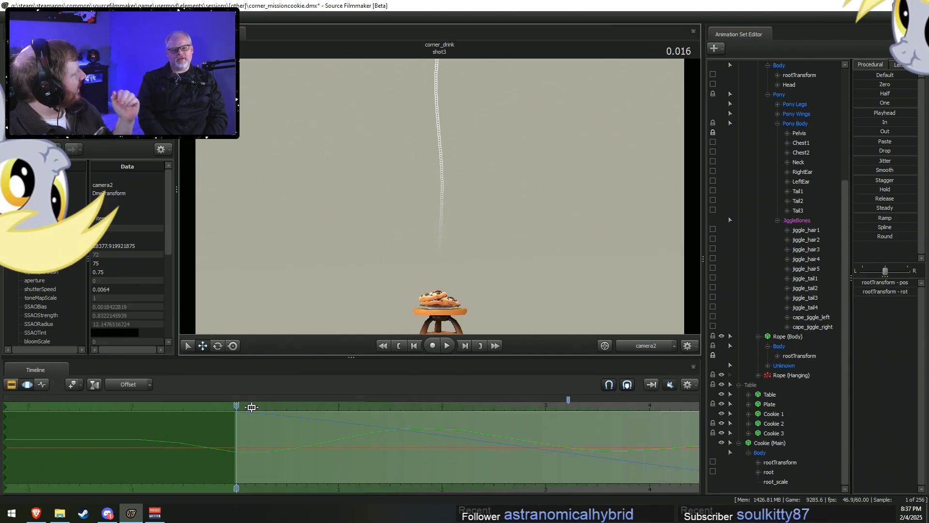
{"action": "key", "text": "F2"}
{"action": "key", "text": "F3"}
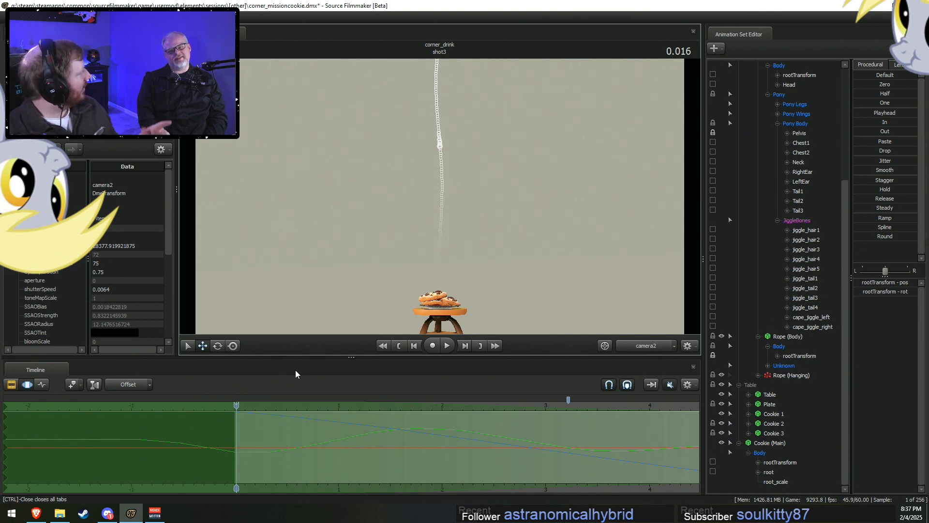
{"action": "key", "text": "F2"}
{"action": "key", "text": "F3"}
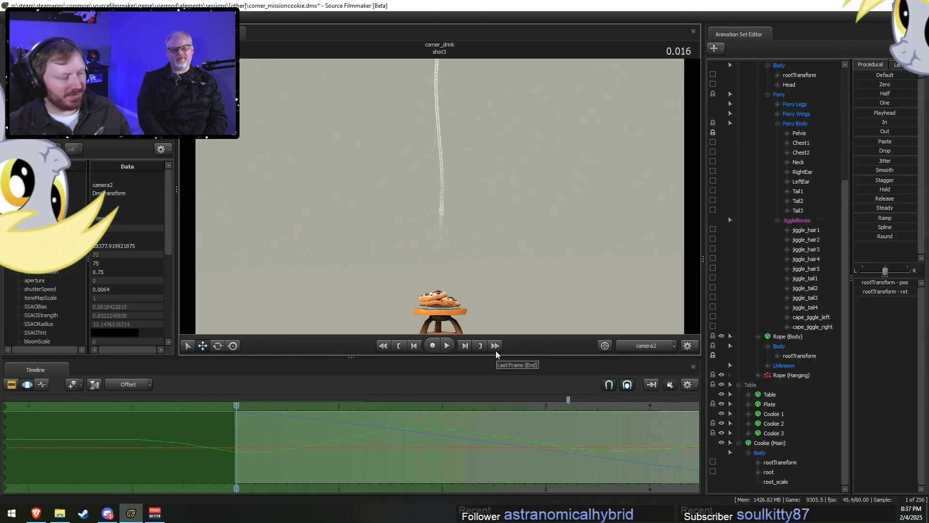
{"action": "key", "text": "F2"}
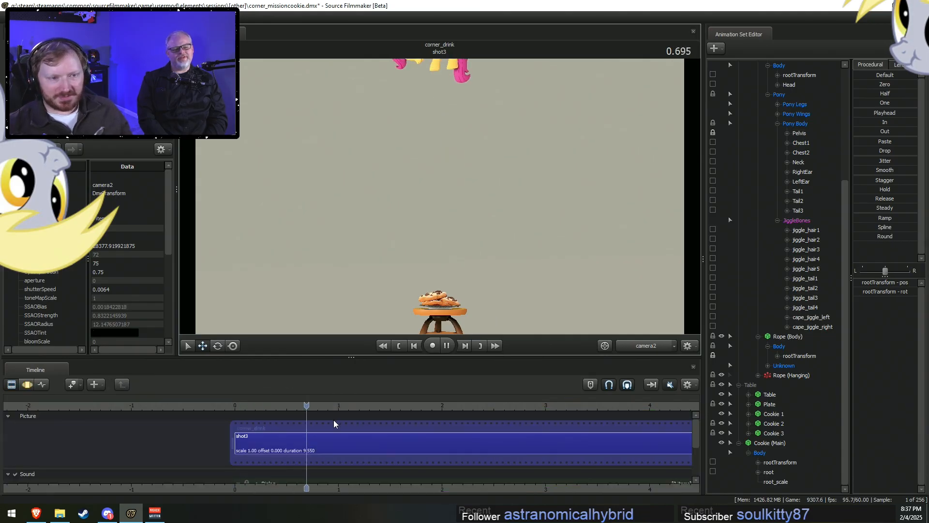
{"action": "middle_click_drag", "start_coordinate": [609, 486], "coordinate": [373, 478]}
{"action": "scroll", "coordinate": [410, 477], "scroll_direction": "down", "scroll_amount": 5}
{"action": "middle_click_drag", "start_coordinate": [445, 490], "coordinate": [361, 493]}
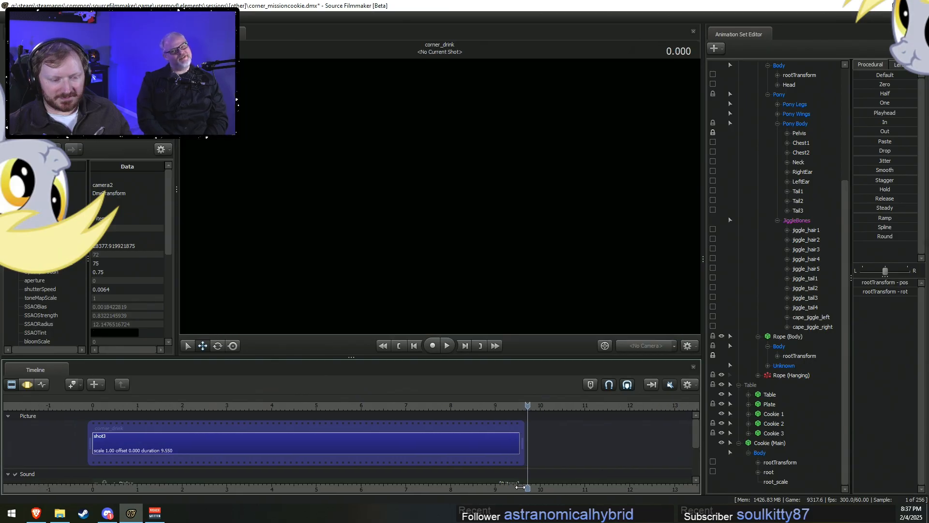
{"action": "middle_click_drag", "start_coordinate": [448, 460], "coordinate": [589, 460]}
Focus the work camera on Cookie (Main) and play shot3 to examine the cookie before it is grabbed.
{"action": "left_click", "coordinate": [247, 406]}
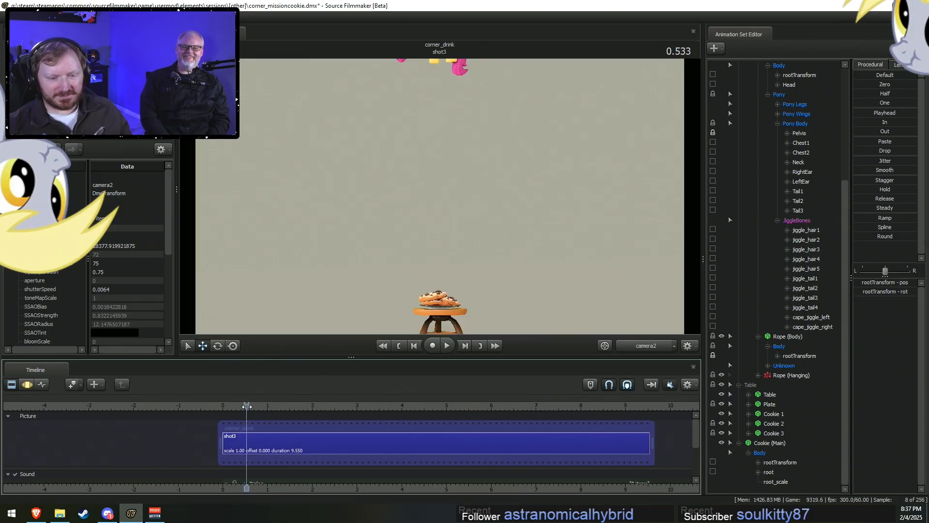
{"action": "left_click", "coordinate": [245, 444]}
{"action": "key", "text": "F3"}
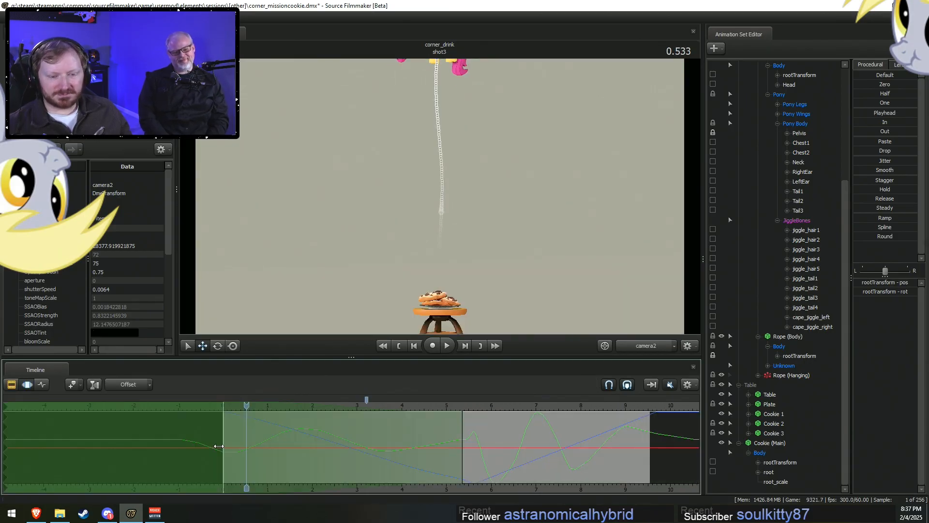
{"action": "left_click_drag", "start_coordinate": [243, 438], "coordinate": [389, 456]}
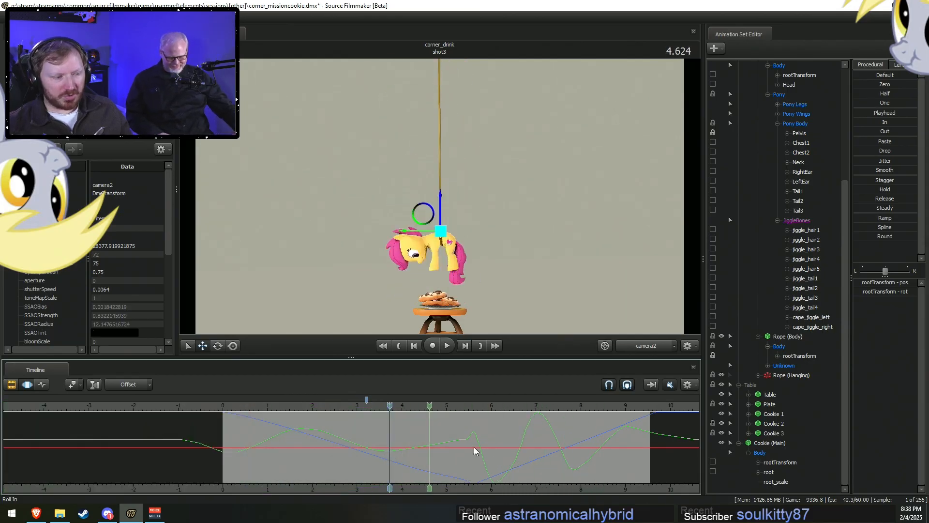
{"action": "left_click", "coordinate": [766, 452]}
{"action": "key", "text": "f"}
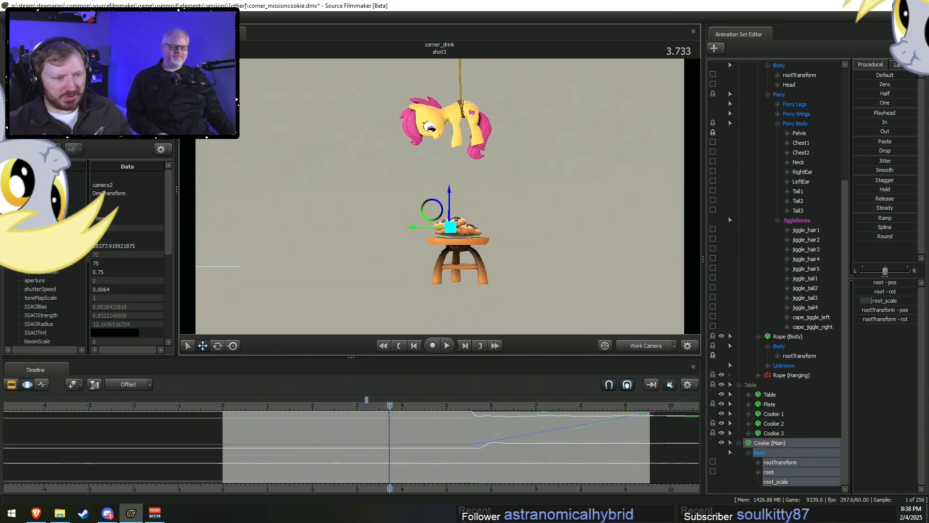
{"action": "key", "text": "w"}
{"action": "key", "text": "z"}
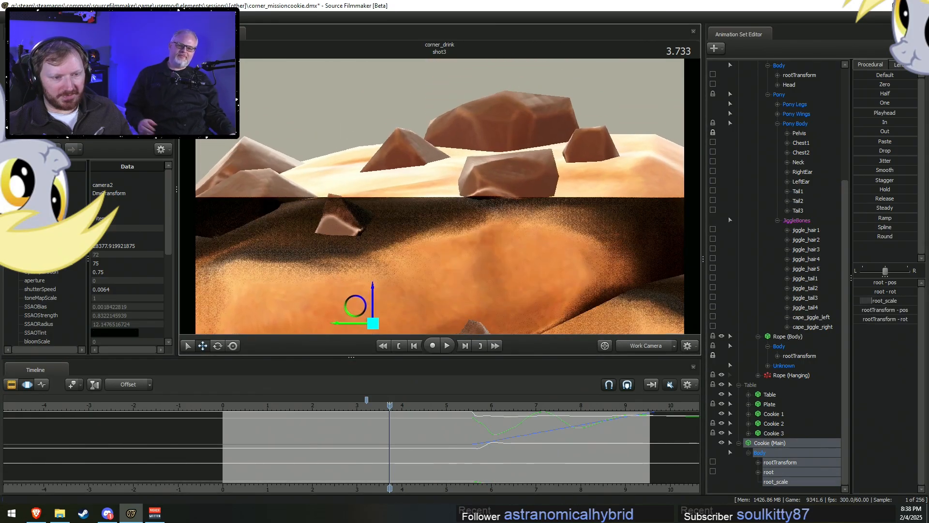
{"action": "key", "text": "s"}
{"action": "key", "text": "space"}
{"action": "left_click", "coordinate": [241, 406]}
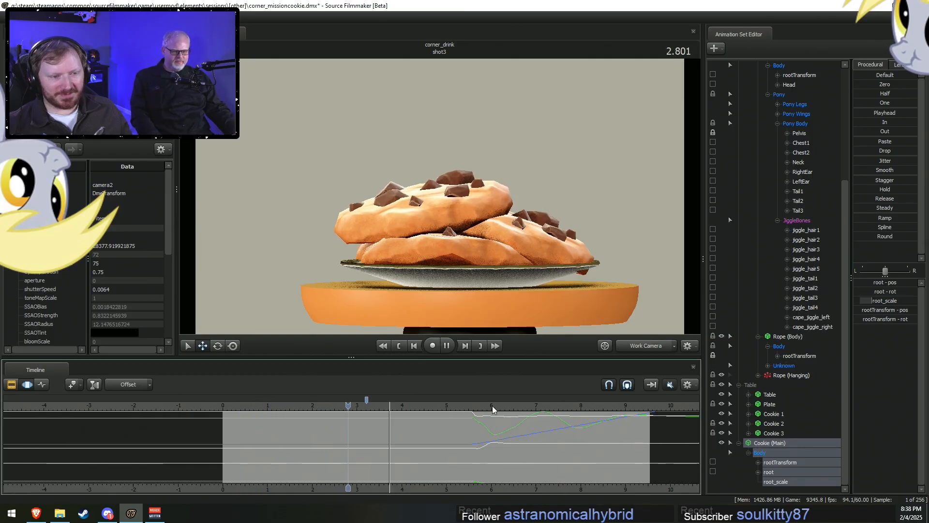
{"action": "key", "text": "space"}
Apply the Out preset to Cookie (Main)'s rootTransform over all the time before 5.533, with a hard edge at the grab.
{"action": "left_click", "coordinate": [784, 464]}
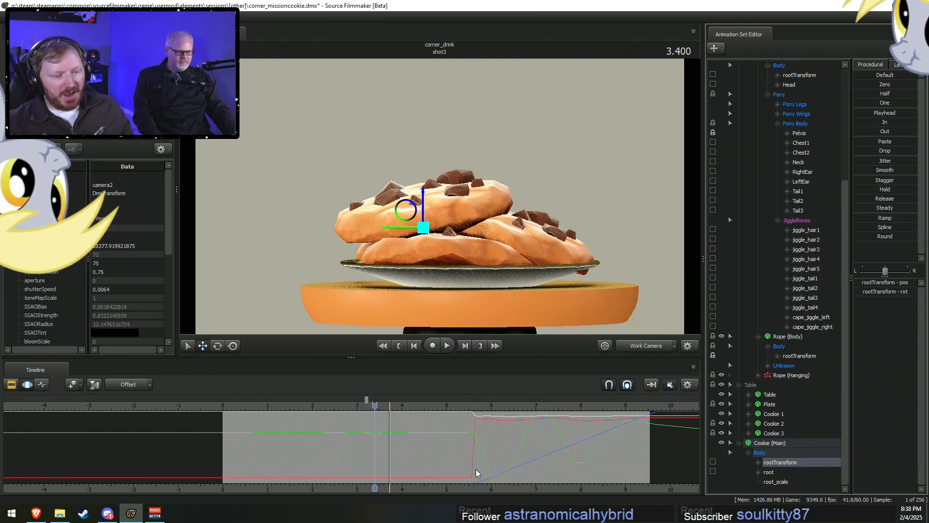
{"action": "key", "text": "shift"}
{"action": "left_click_drag", "start_coordinate": [470, 442], "coordinate": [182, 427], "text": "shift"}
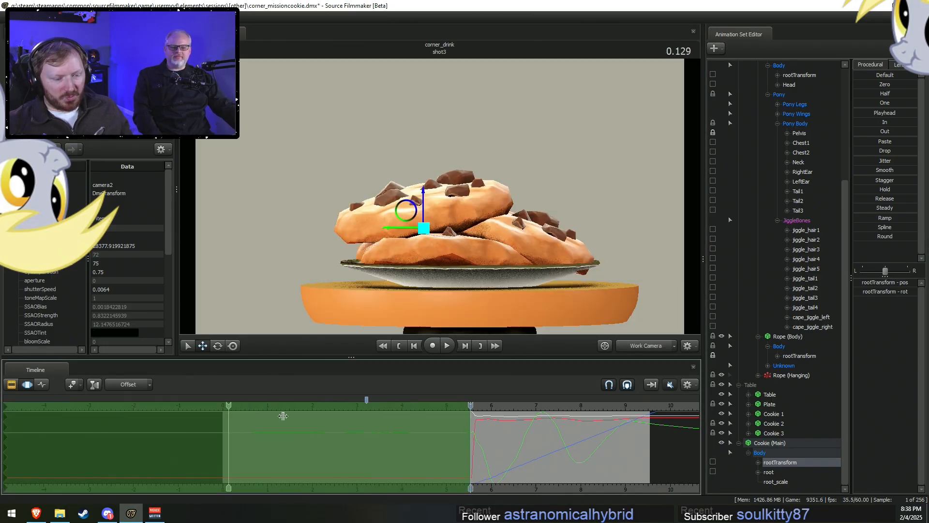
{"action": "scroll", "coordinate": [506, 421], "scroll_direction": "up", "scroll_amount": 6}
{"action": "left_click_drag", "start_coordinate": [466, 449], "coordinate": [471, 446]}
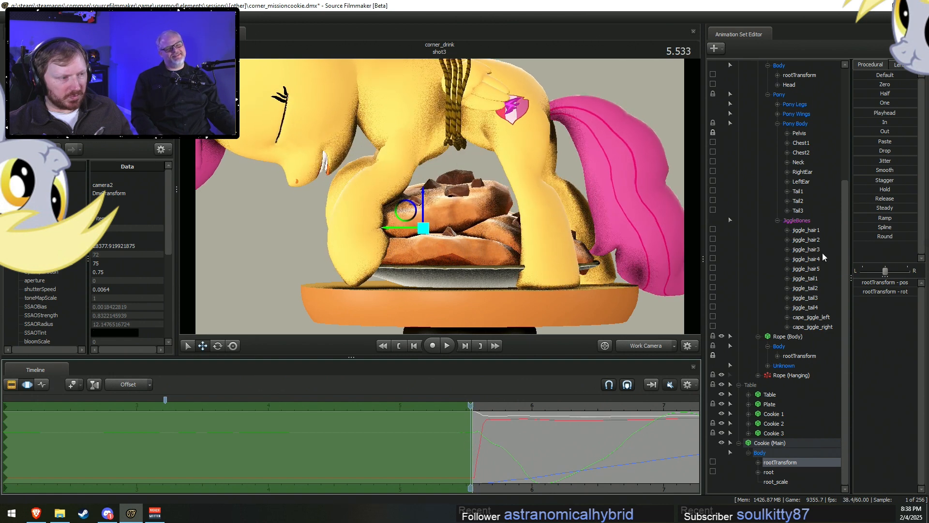
{"action": "left_click", "coordinate": [858, 132]}
Play the cookie pile from the early part of shot3 and through the grab from 5.850 in the work camera.
{"action": "key", "text": "F2"}
{"action": "key", "text": "F3"}
{"action": "scroll", "coordinate": [423, 402], "scroll_direction": "down", "scroll_amount": 6}
{"action": "key", "text": "F2"}
{"action": "left_click", "coordinate": [344, 406]}
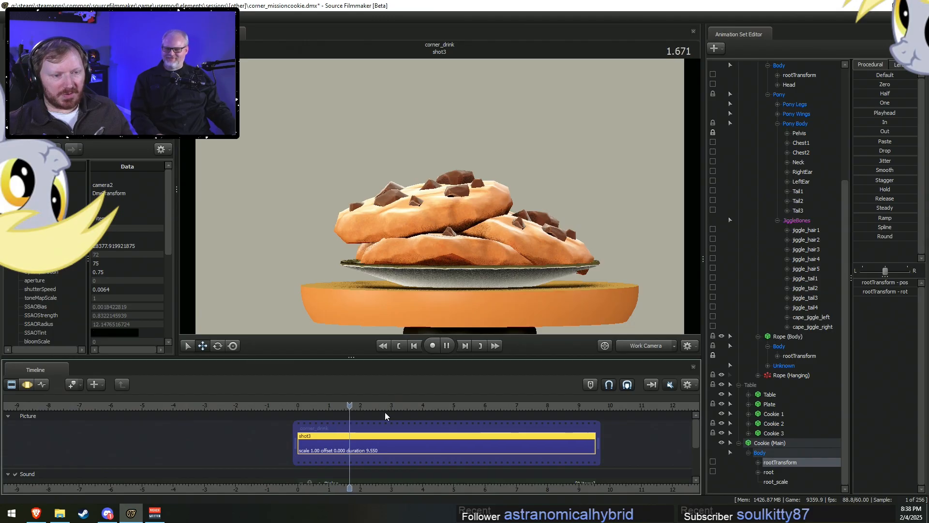
{"action": "key", "text": "F3"}
{"action": "left_click", "coordinate": [468, 411]}
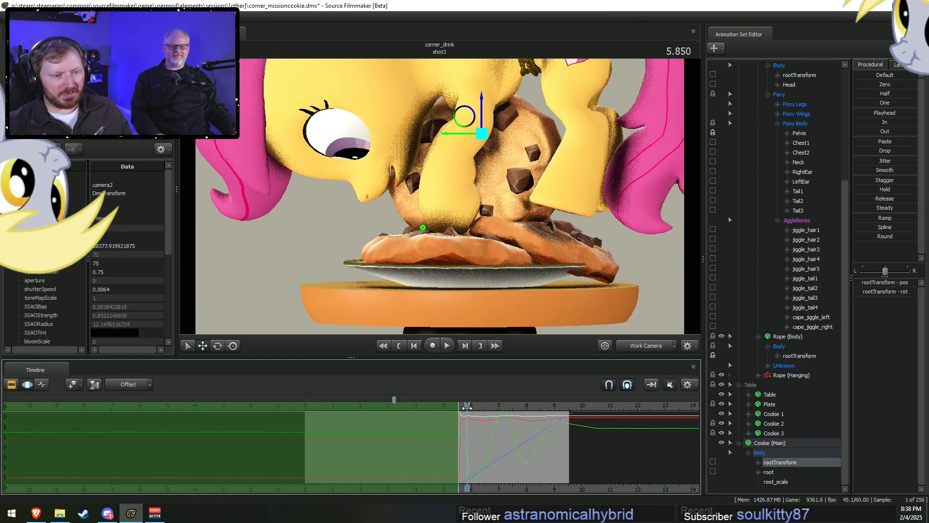
{"action": "key", "text": "space"}
{"action": "key", "text": "space"}
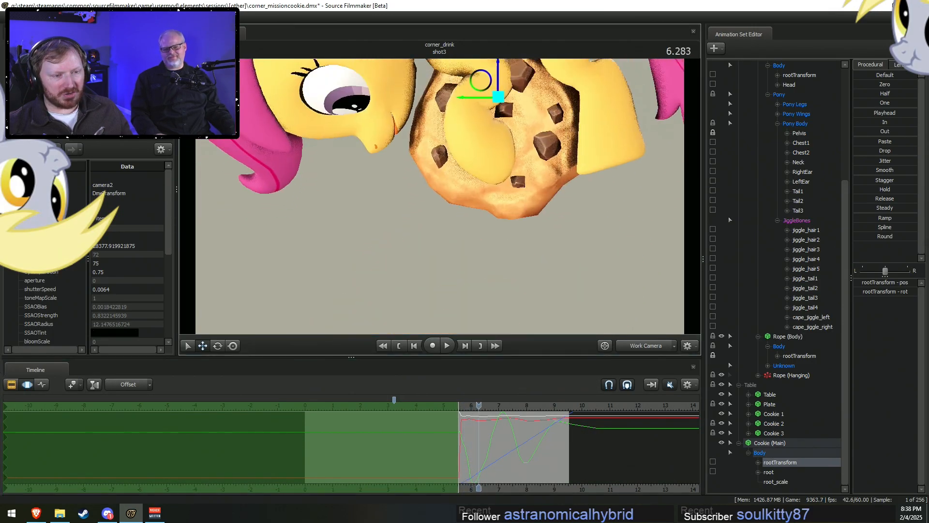
{"action": "key", "text": "space"}
Switch the viewport to camera2 and replay the cookie grab, the ascent and the beginning of shot3.
{"action": "left_click", "coordinate": [649, 347]}
{"action": "left_click_drag", "start_coordinate": [461, 407], "coordinate": [460, 408]}
{"action": "key", "text": "space"}
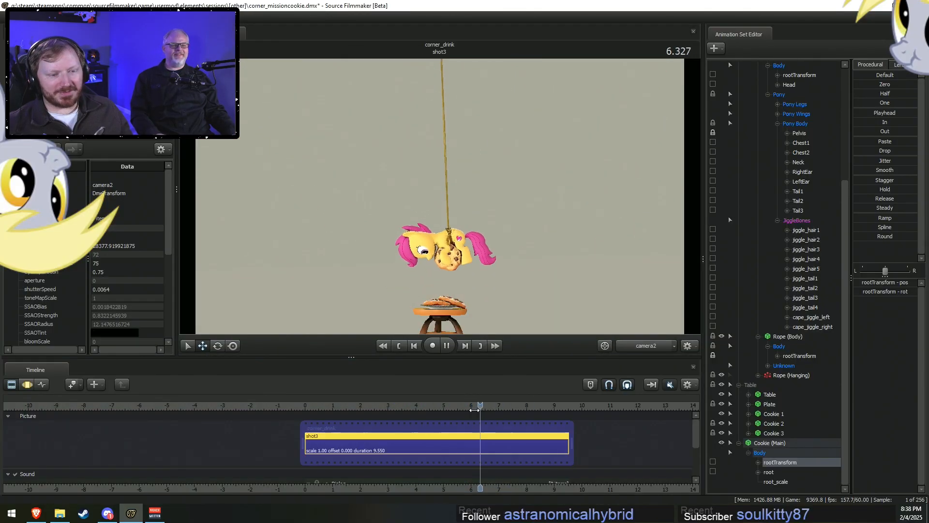
{"action": "key", "text": "space"}
{"action": "key", "text": "F2"}
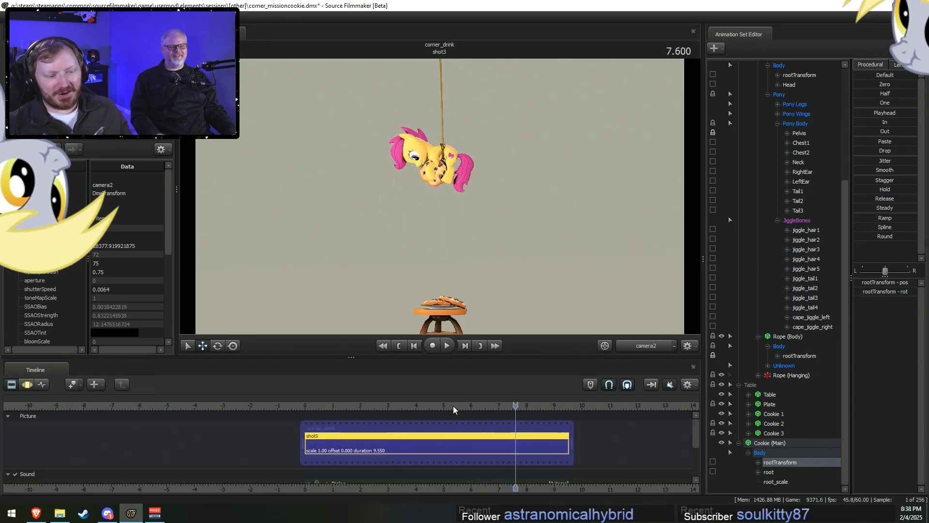
{"action": "left_click", "coordinate": [453, 406]}
{"action": "key", "text": "space"}
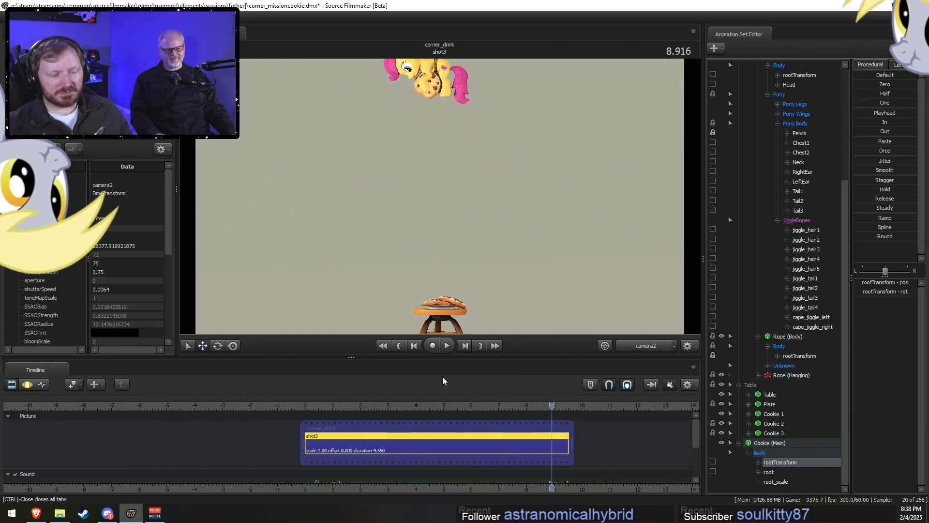
{"action": "left_click", "coordinate": [308, 405]}
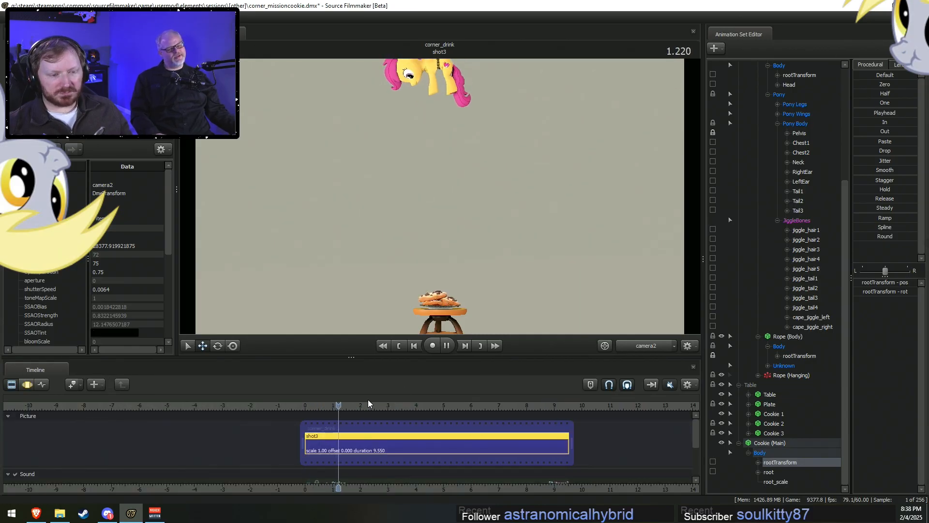
{"action": "key", "text": "space"}
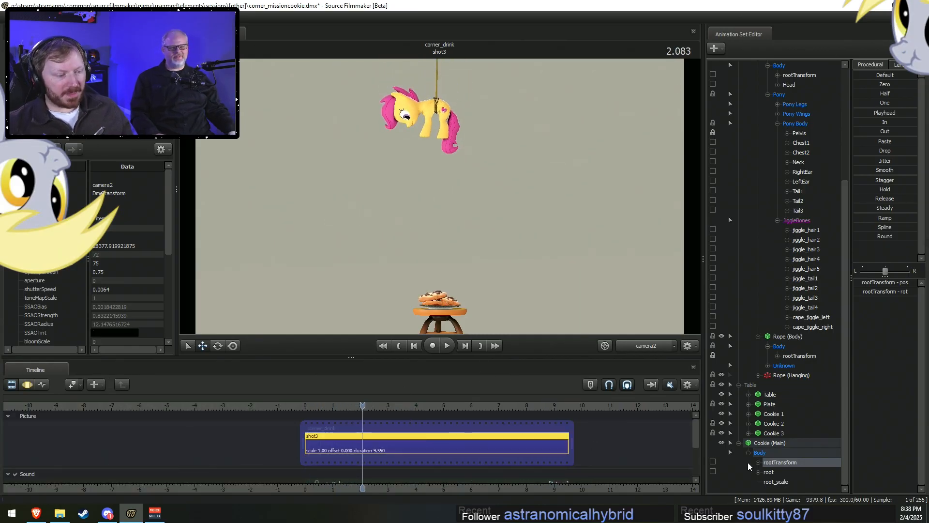
Select the Table group and Cookie (Main), and lower them out of camera2's frame at 0.016 with a falloff ending at about 0.23.
{"action": "left_click", "coordinate": [774, 443]}
{"action": "left_click", "coordinate": [771, 395]}
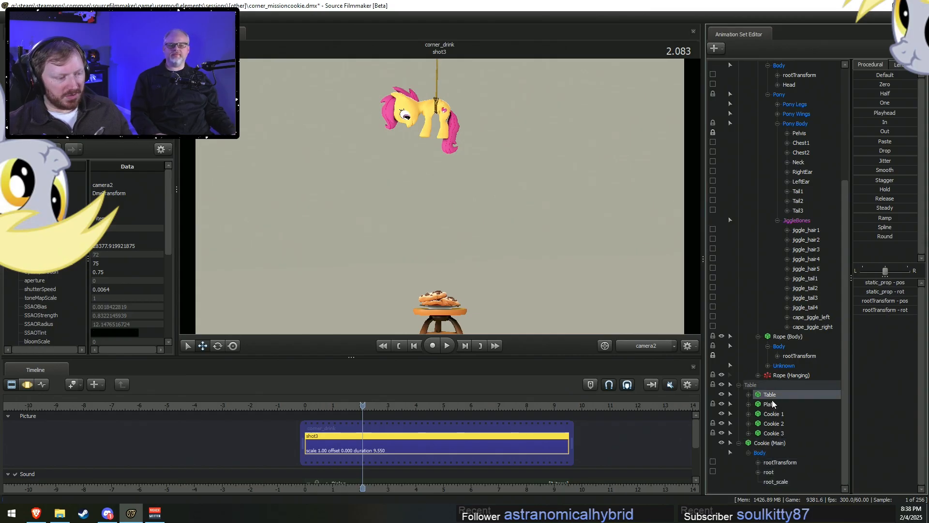
{"action": "left_click", "coordinate": [773, 443], "text": "shift"}
{"action": "scroll", "coordinate": [404, 469], "scroll_direction": "up", "scroll_amount": 2}
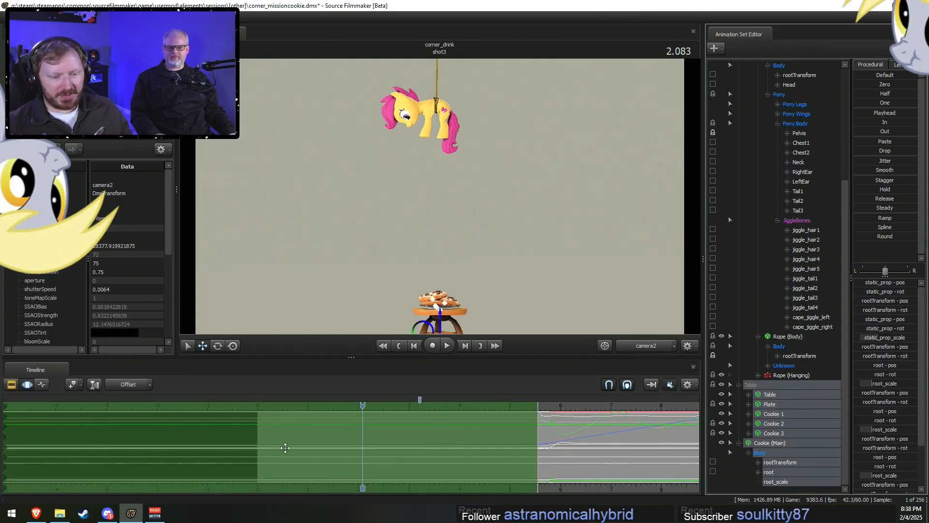
{"action": "left_click_drag", "start_coordinate": [258, 444], "coordinate": [195, 458], "text": "shift"}
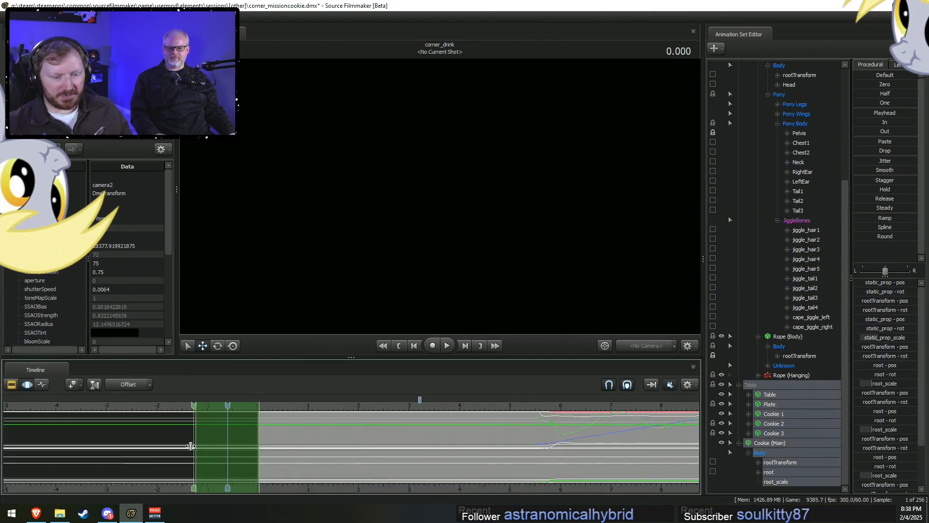
{"action": "scroll", "coordinate": [228, 460], "scroll_direction": "up", "scroll_amount": 3}
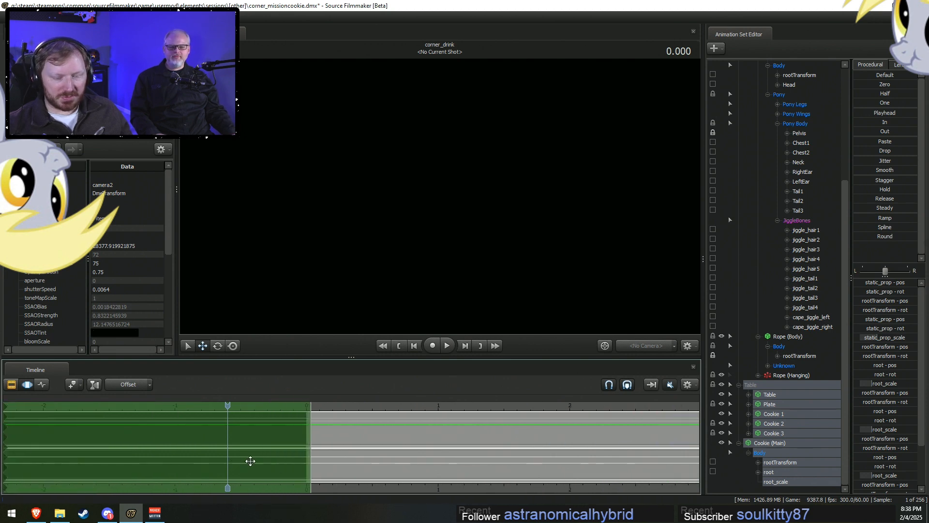
{"action": "left_click", "coordinate": [362, 440]}
{"action": "left_click_drag", "start_coordinate": [352, 441], "coordinate": [404, 440]}
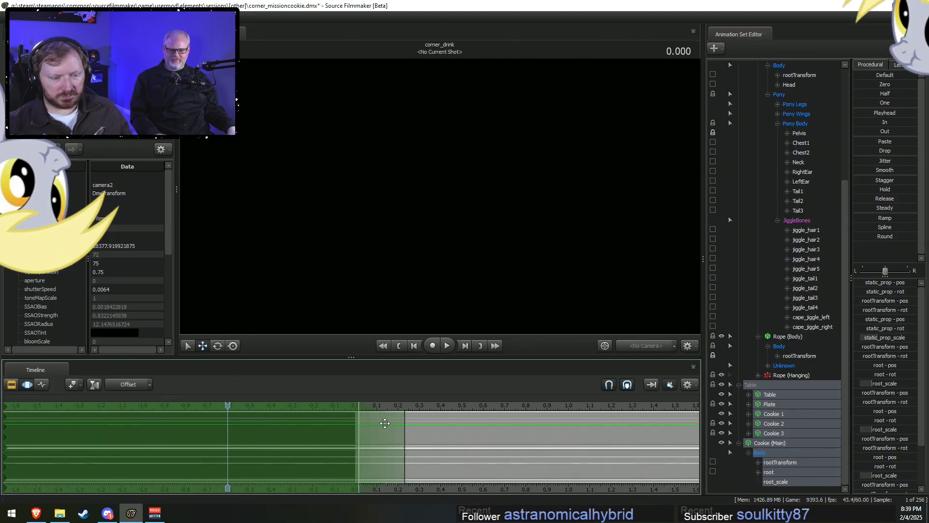
{"action": "left_click", "coordinate": [379, 426]}
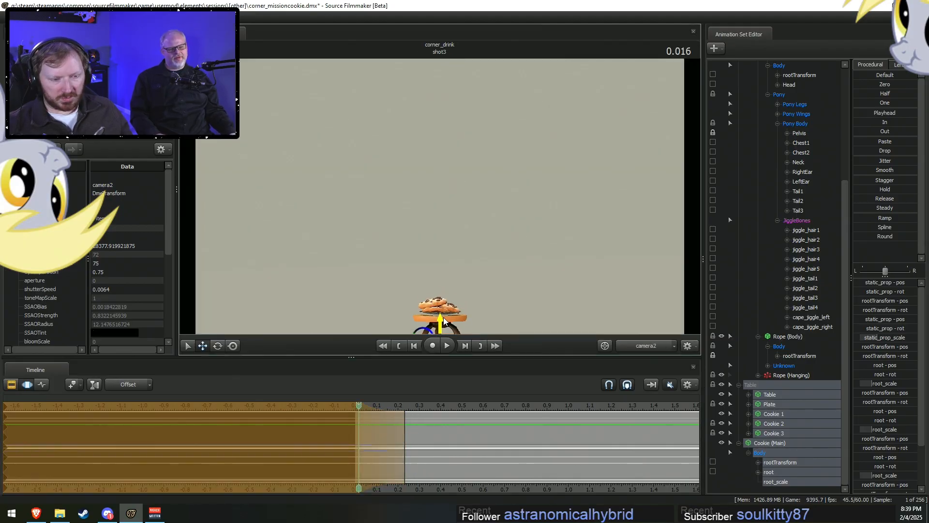
{"action": "left_click", "coordinate": [445, 347]}
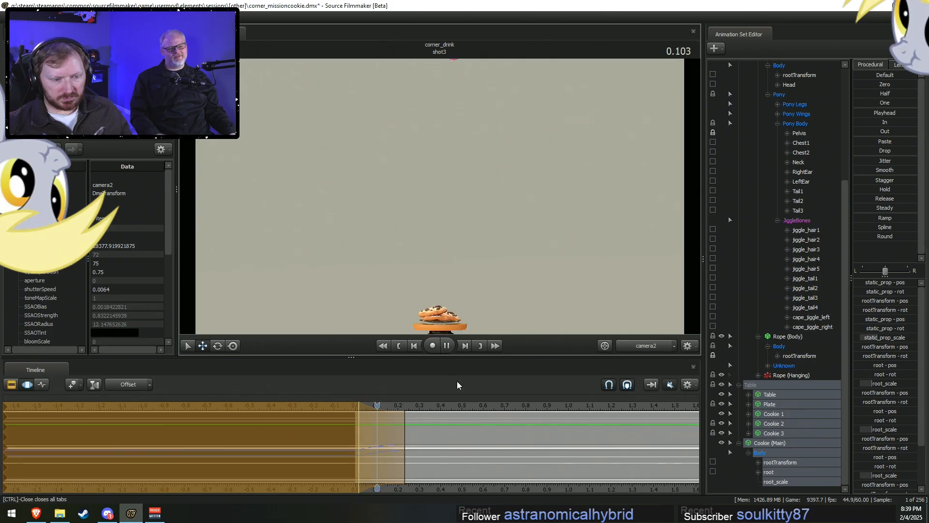
Shorten the falloff of the table and cookies' rise to end at about 0.18, and replay the start of shot3.
{"action": "key", "text": "space"}
{"action": "key", "text": "space"}
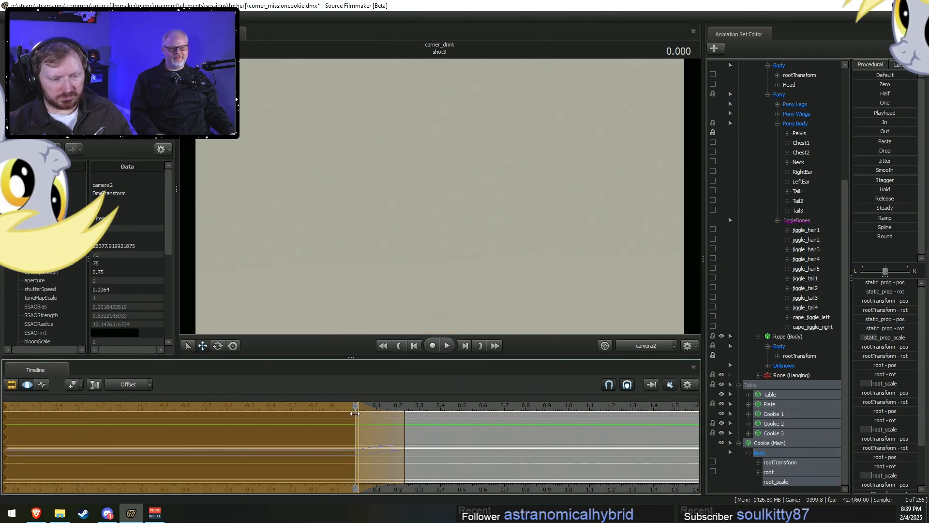
{"action": "key", "text": "space"}
{"action": "left_click_drag", "start_coordinate": [410, 442], "coordinate": [399, 443]}
{"action": "key", "text": "space"}
{"action": "key", "text": "space"}
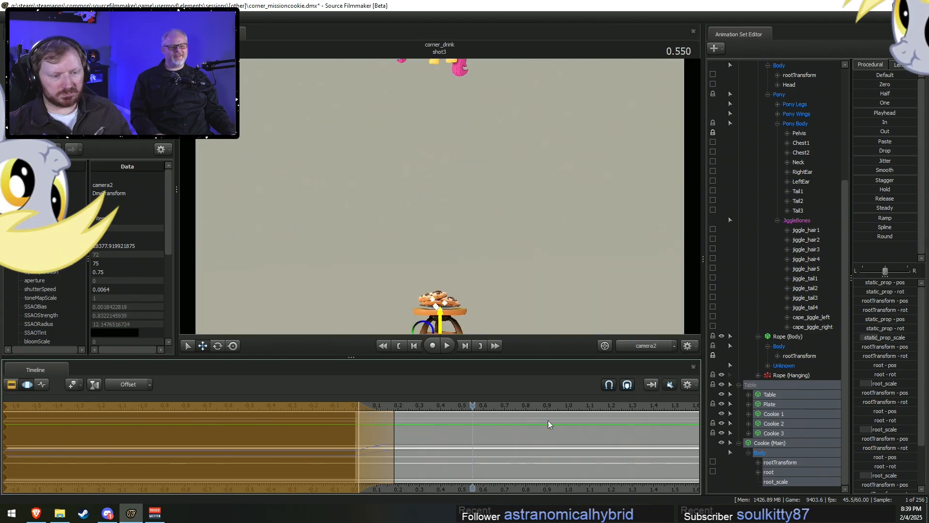
{"action": "scroll", "coordinate": [549, 486], "scroll_direction": "down", "scroll_amount": 8}
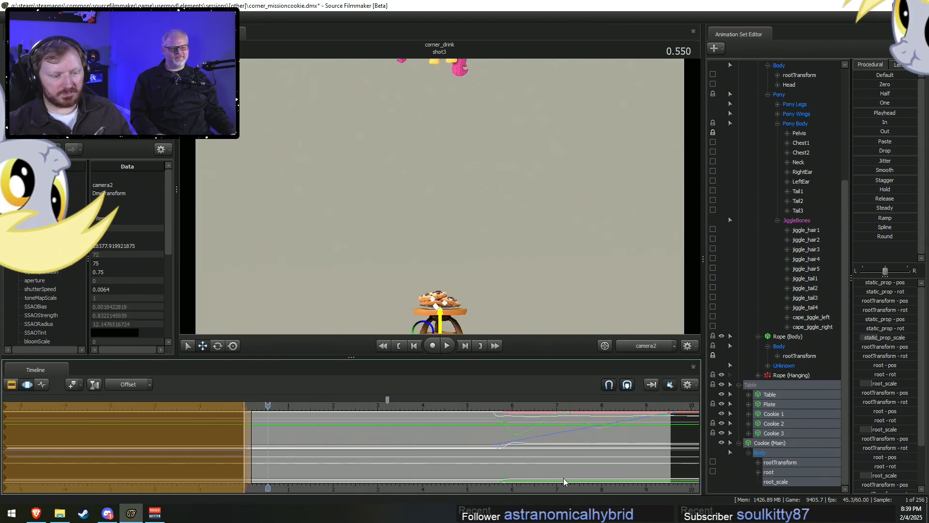
{"action": "middle_click_drag", "start_coordinate": [564, 474], "coordinate": [541, 492]}
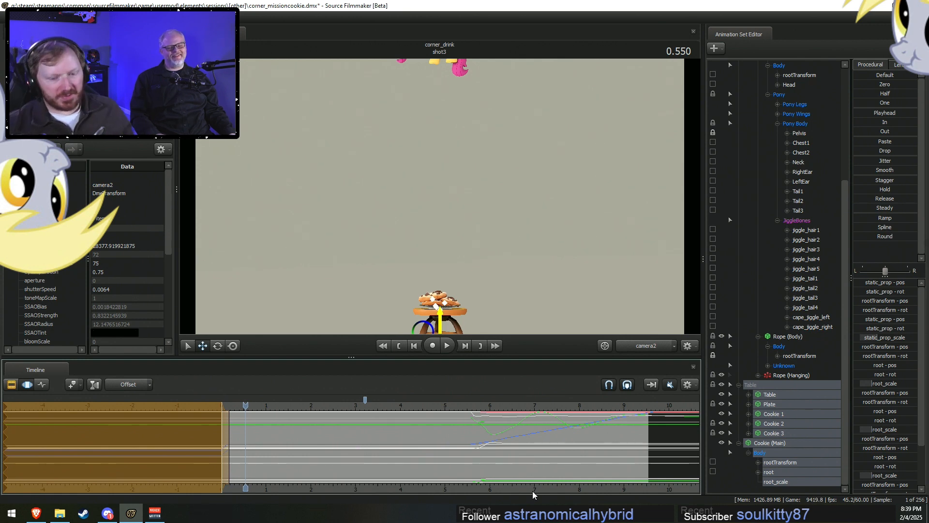
{"action": "key", "text": "space"}
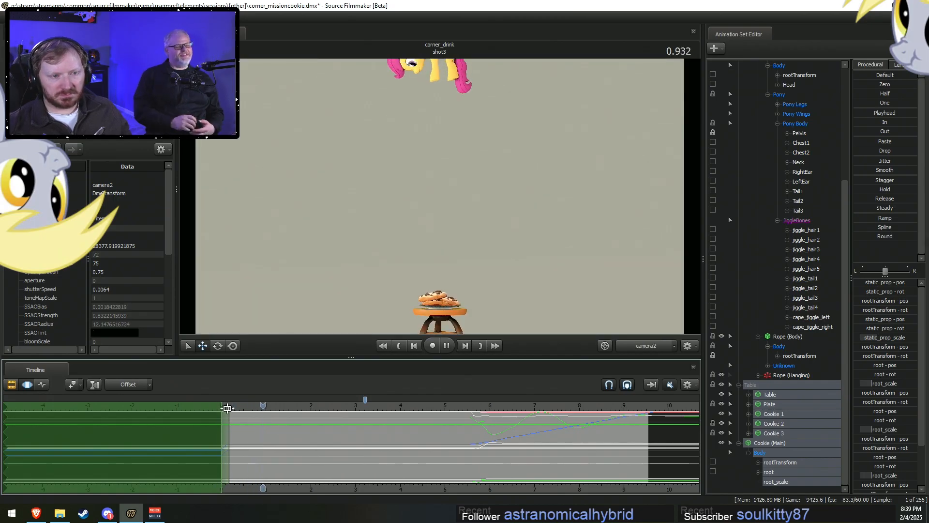
{"action": "key", "text": "space"}
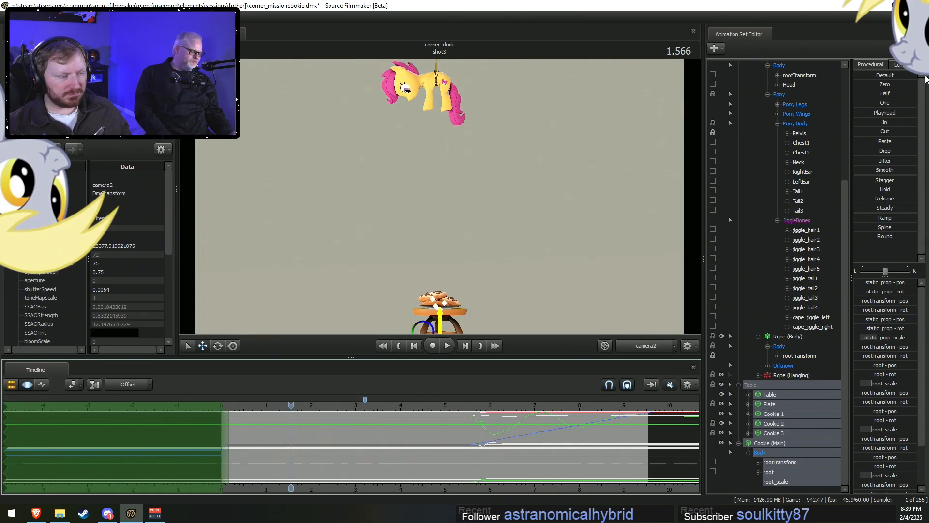
Collapse the Table group, select the whole Actors group, and play shot3 from 0.366 to check Scootaloo's entrance.
{"action": "left_click", "coordinate": [744, 386]}
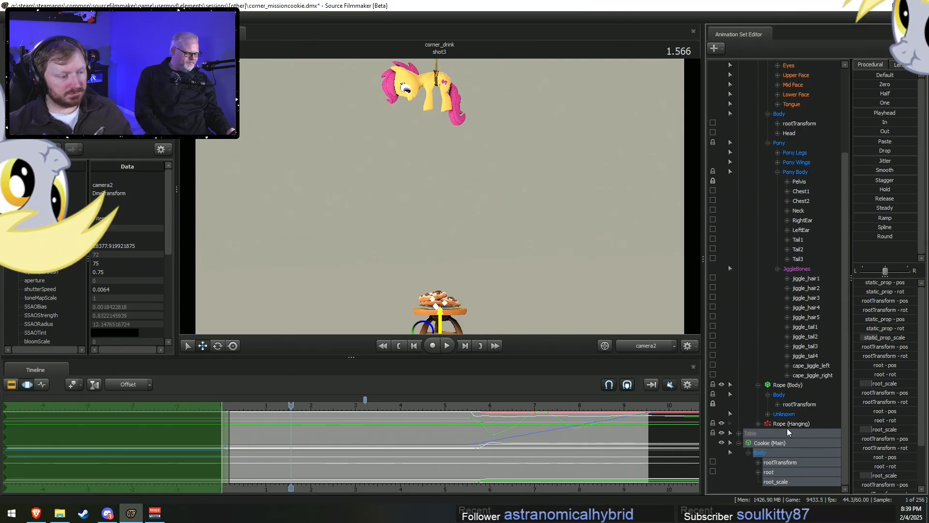
{"action": "scroll", "coordinate": [789, 310], "scroll_direction": "up", "scroll_amount": 4}
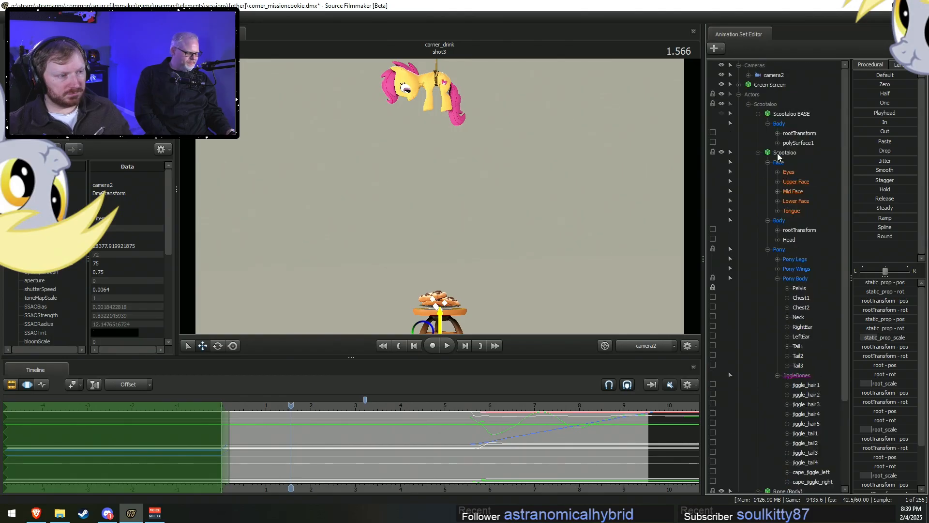
{"action": "left_click", "coordinate": [779, 153]}
{"action": "left_click", "coordinate": [781, 97]}
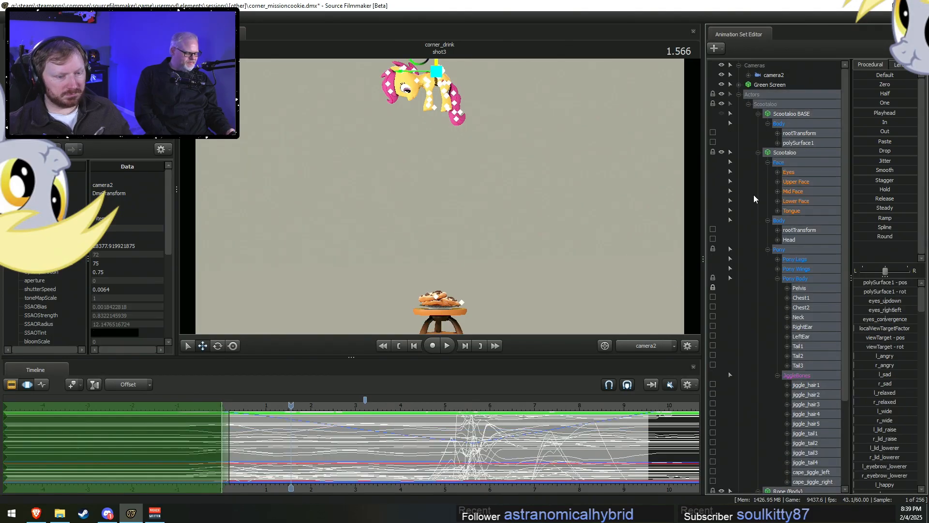
{"action": "mouse_move", "coordinate": [234, 414]}
{"action": "left_mouse_down"}
{"action": "mouse_move", "coordinate": [223, 409]}
{"action": "mouse_move", "coordinate": [235, 414]}
{"action": "left_mouse_up"}
{"action": "scroll", "coordinate": [239, 419], "scroll_direction": "up", "scroll_amount": 3}
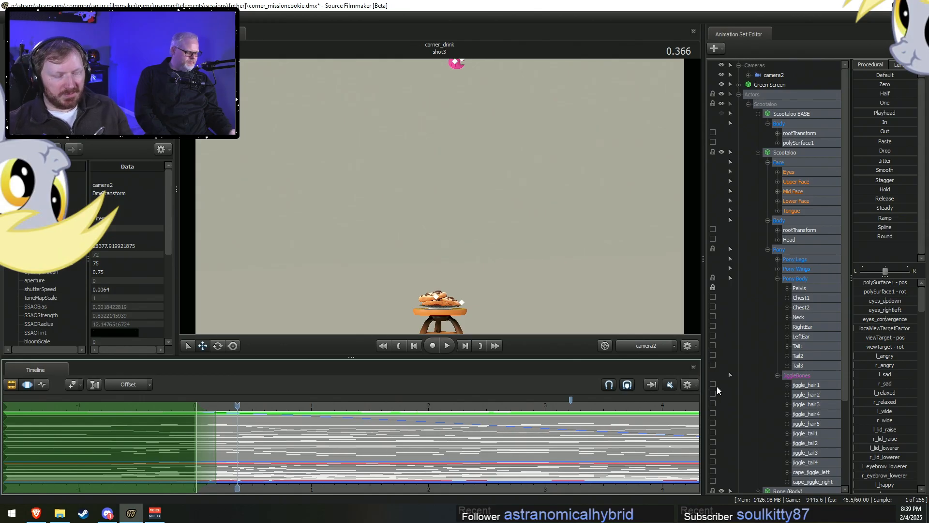
{"action": "key", "text": "space"}
{"action": "key", "text": "space"}
{"action": "key", "text": "F2"}
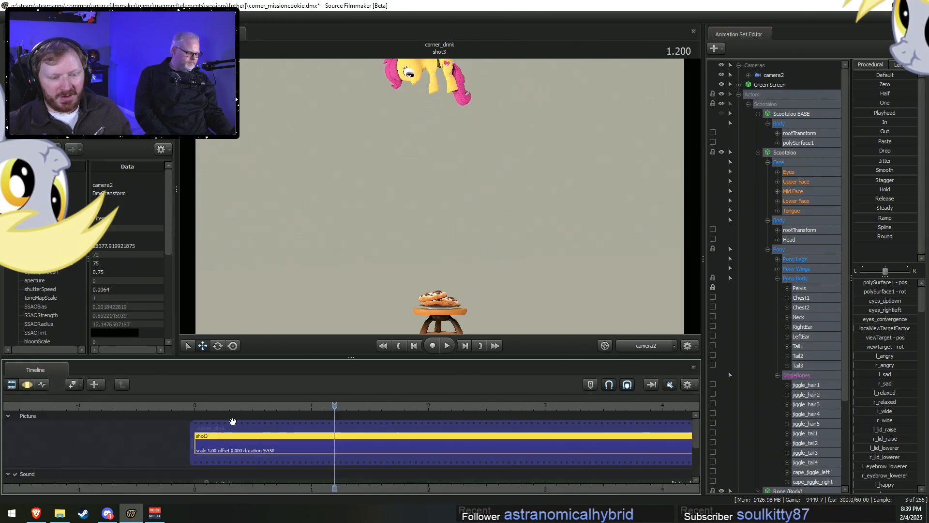
Play shot3 through from 0.000 and return to 0.400, where the cookie table has risen.
{"action": "scroll", "coordinate": [251, 419], "scroll_direction": "down", "scroll_amount": 3}
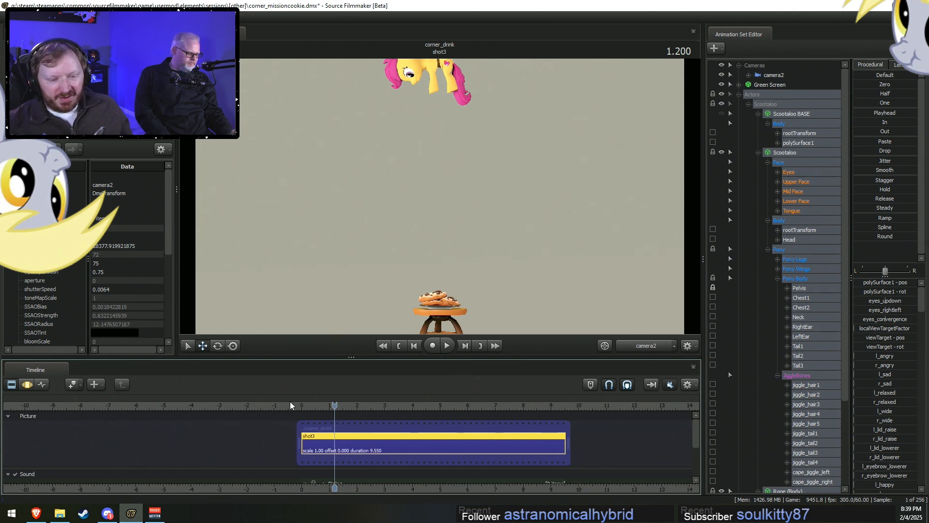
{"action": "left_click", "coordinate": [302, 405]}
{"action": "key", "text": "space"}
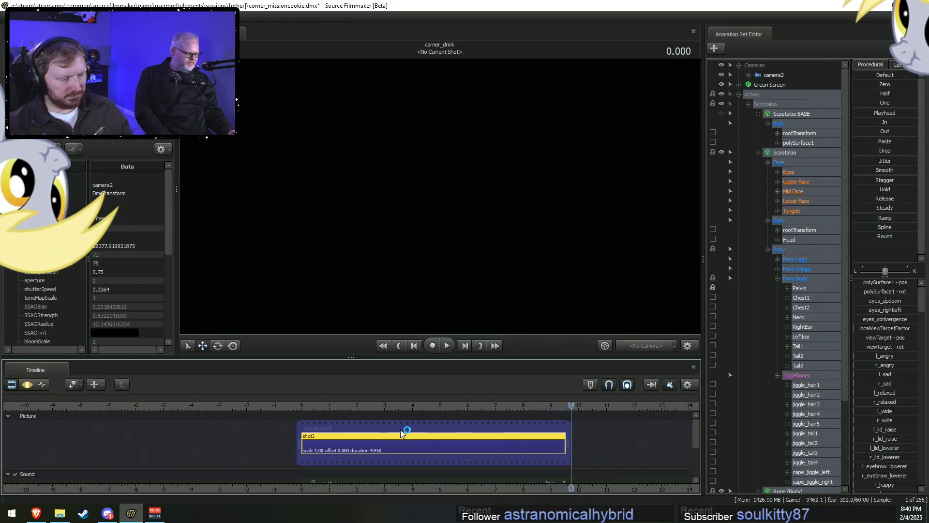
{"action": "left_click_drag", "start_coordinate": [291, 404], "coordinate": [313, 403]}
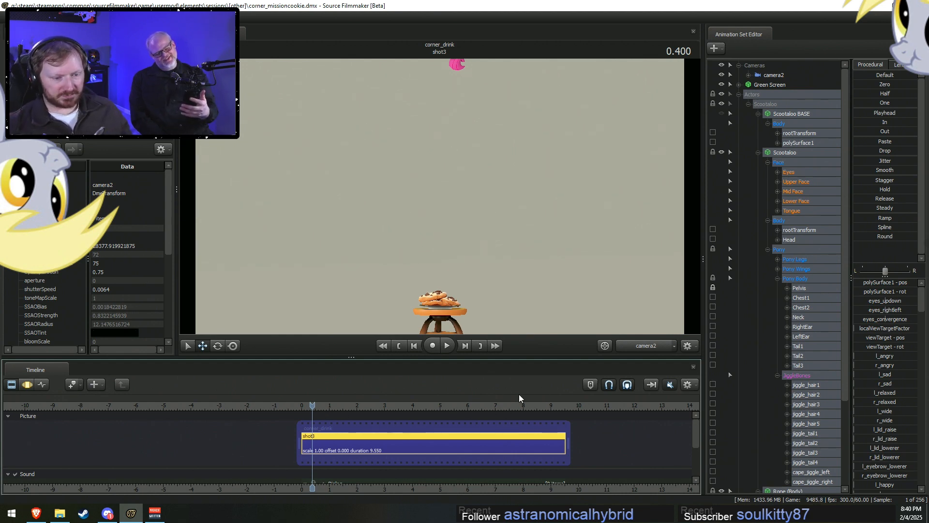
View the cookie plate through the Work Camera and set a motion-editor time selection at 0.166 with falloffs from about 0.0 to 0.35.
{"action": "left_click", "coordinate": [622, 346]}
{"action": "key", "text": "w"}
{"action": "left_click_drag", "start_coordinate": [437, 206], "coordinate": [440, 211]}
{"action": "key", "text": "F3"}
{"action": "scroll", "coordinate": [312, 451], "scroll_direction": "up", "scroll_amount": 8}
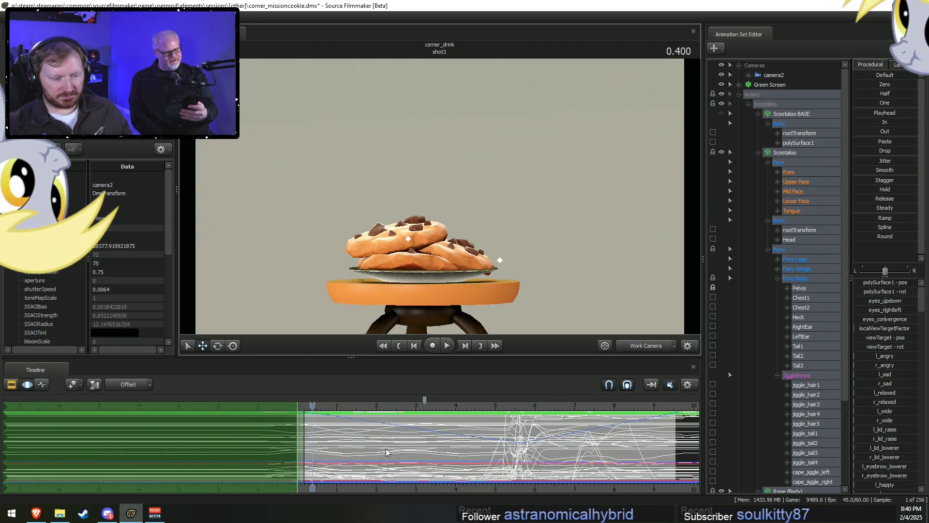
{"action": "left_click_drag", "start_coordinate": [231, 442], "coordinate": [299, 450]}
{"action": "left_click_drag", "start_coordinate": [514, 248], "coordinate": [446, 203]}
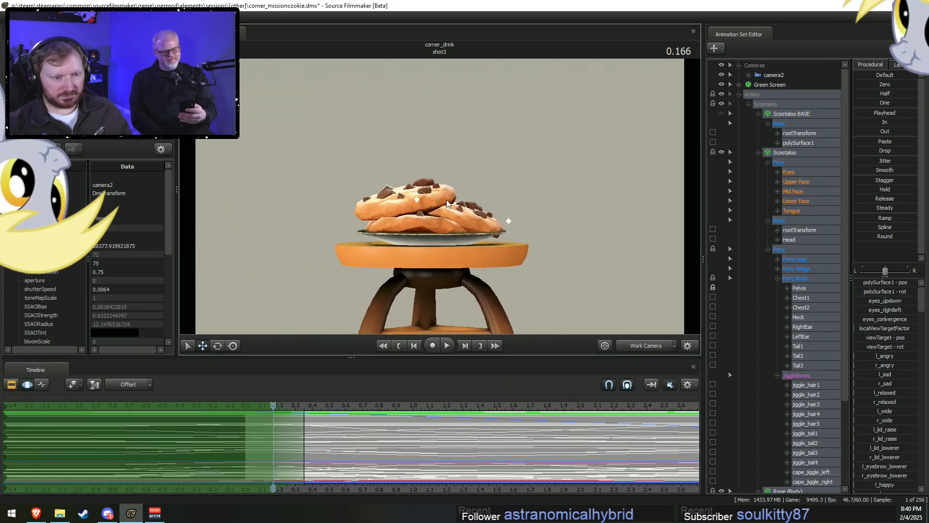
Select Plate, Cookie 1, Cookie 2, Cookie 3 and Cookie (Main) together, and raise them slightly above the table at 0.166.
{"action": "left_click", "coordinate": [414, 199]}
{"action": "scroll", "coordinate": [770, 445], "scroll_direction": "down", "scroll_amount": 3}
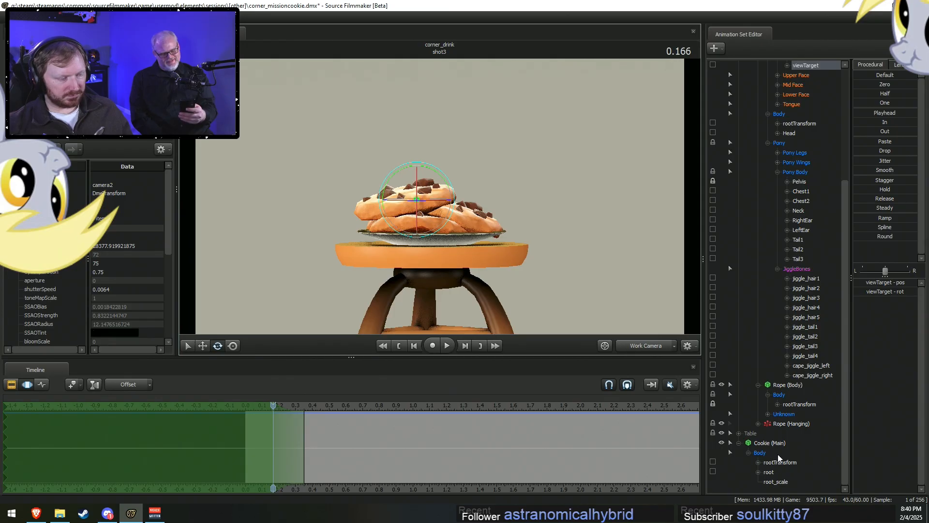
{"action": "left_click", "coordinate": [779, 450]}
{"action": "scroll", "coordinate": [794, 442], "scroll_direction": "up", "scroll_amount": 5}
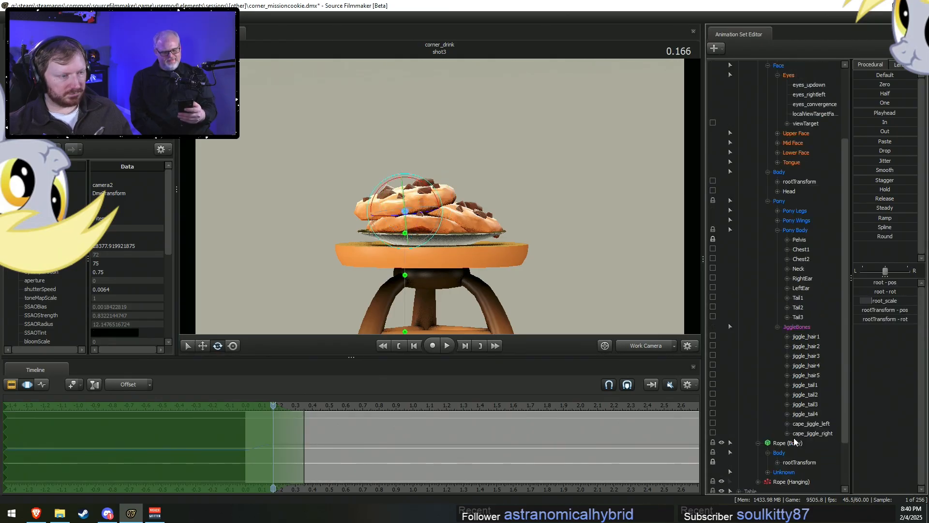
{"action": "scroll", "coordinate": [796, 440], "scroll_direction": "down", "scroll_amount": 5}
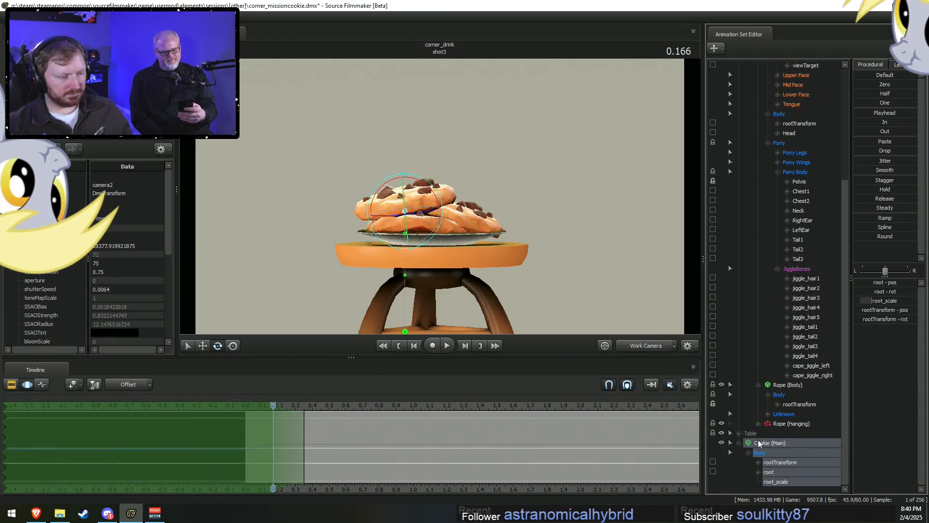
{"action": "left_click", "coordinate": [738, 433]}
{"action": "left_click_drag", "start_coordinate": [773, 434], "coordinate": [774, 414]}
{"action": "key", "text": "w"}
{"action": "left_click_drag", "start_coordinate": [415, 212], "coordinate": [420, 203]}
{"action": "left_click_drag", "start_coordinate": [467, 239], "coordinate": [467, 245]}
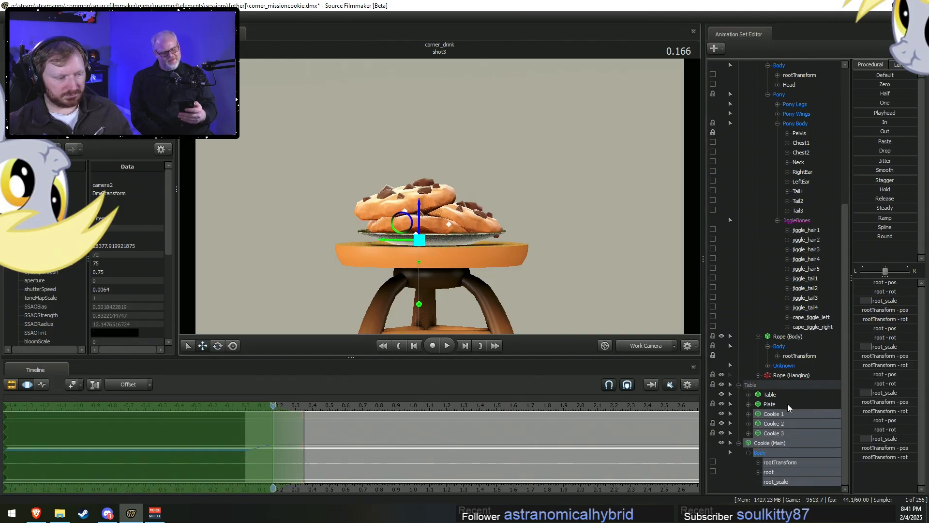
{"action": "left_click", "coordinate": [788, 403], "text": "ctrl"}
{"action": "left_click_drag", "start_coordinate": [428, 218], "coordinate": [436, 208]}
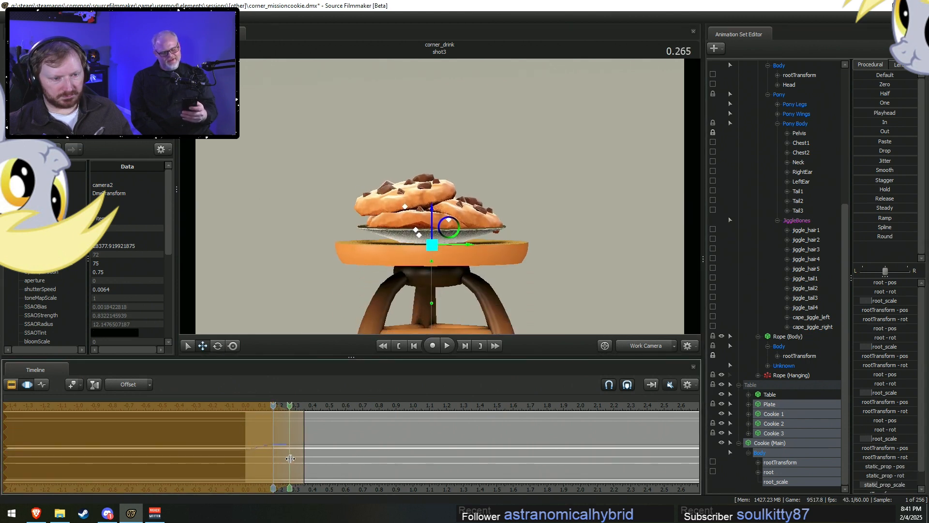
Replay the plate and cookies' hop from the start of shot3 to check its timing.
{"action": "left_click", "coordinate": [251, 410]}
{"action": "key", "text": "space"}
{"action": "key", "text": "space"}
{"action": "left_click_drag", "start_coordinate": [296, 426], "coordinate": [275, 436]}
{"action": "left_click", "coordinate": [258, 410]}
{"action": "key", "text": "space"}
{"action": "key", "text": "space"}
{"action": "key", "text": "F2"}
{"action": "key", "text": "F3"}
Deselect Plate and try shifting the cookies' hop in time around 0.133 to 0.168, undoing each attempt.
{"action": "left_click", "coordinate": [780, 407], "text": "ctrl"}
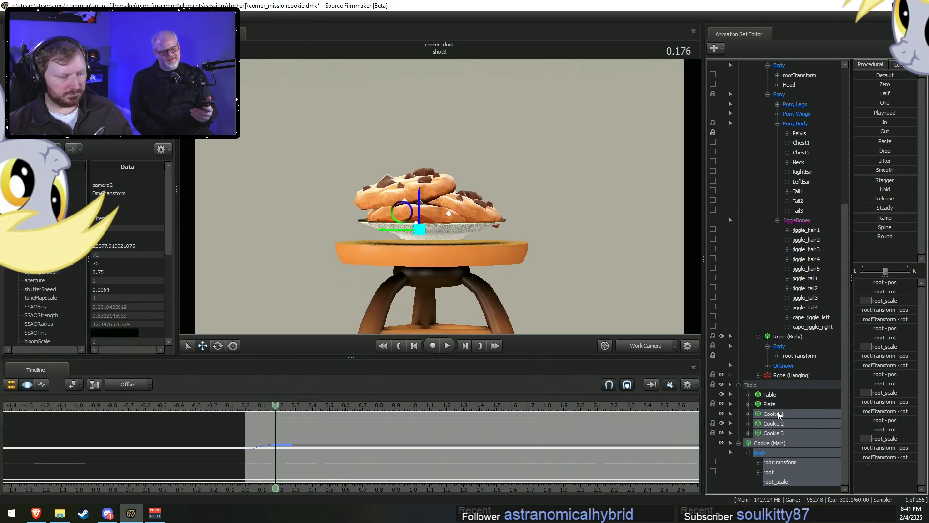
{"action": "left_click_drag", "start_coordinate": [357, 455], "coordinate": [182, 447], "text": "shift"}
{"action": "scroll", "coordinate": [307, 448], "scroll_direction": "up", "scroll_amount": 8, "text": "shift"}
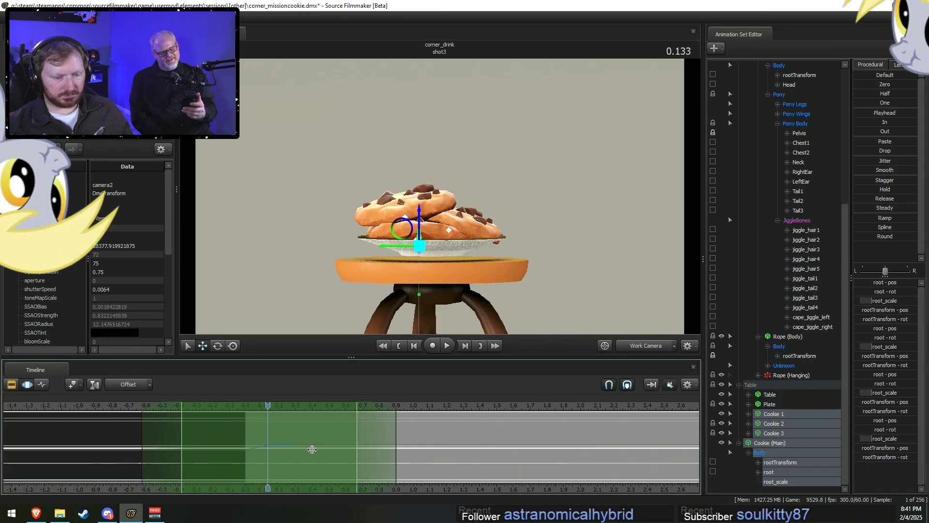
{"action": "left_click_drag", "start_coordinate": [299, 445], "coordinate": [302, 445], "text": "ctrl"}
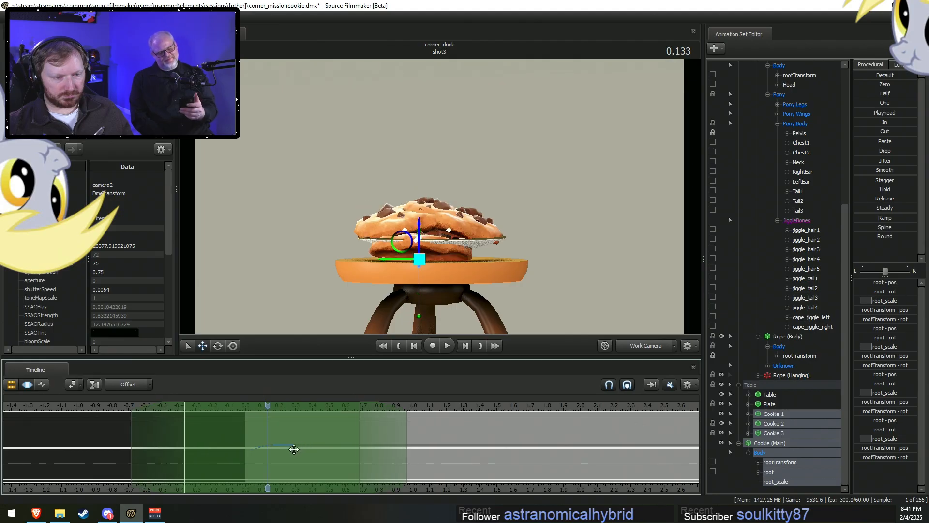
{"action": "key", "text": "ctrl+z"}
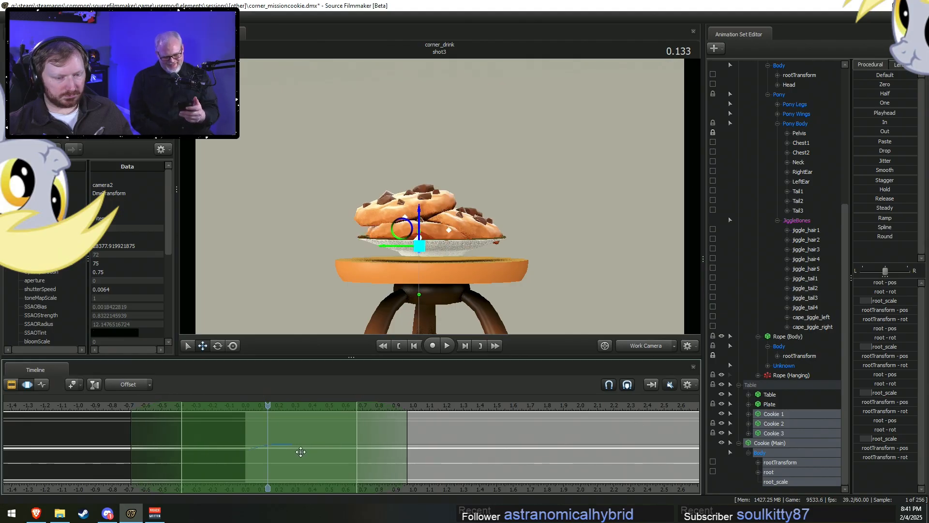
{"action": "key", "text": "shift"}
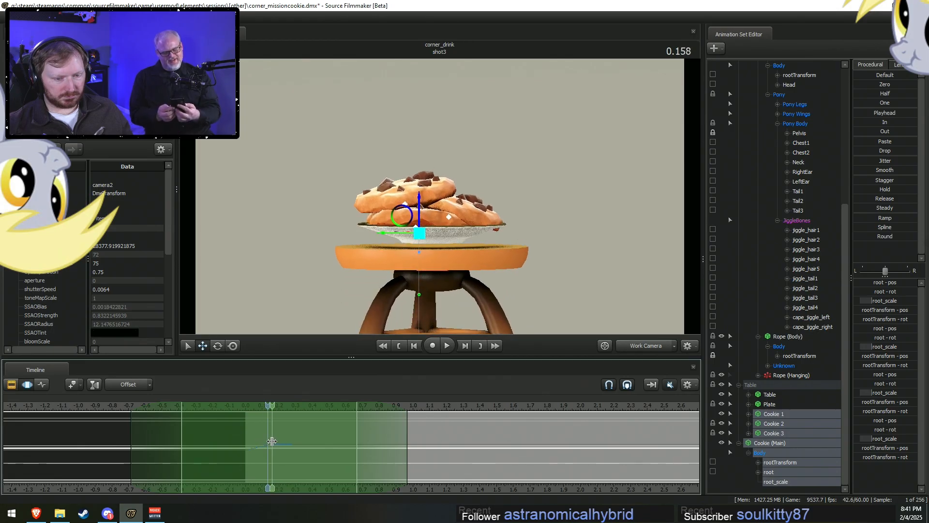
{"action": "left_click", "coordinate": [278, 442]}
{"action": "scroll", "coordinate": [274, 441], "scroll_direction": "up", "scroll_amount": 5}
{"action": "left_click", "coordinate": [266, 443]}
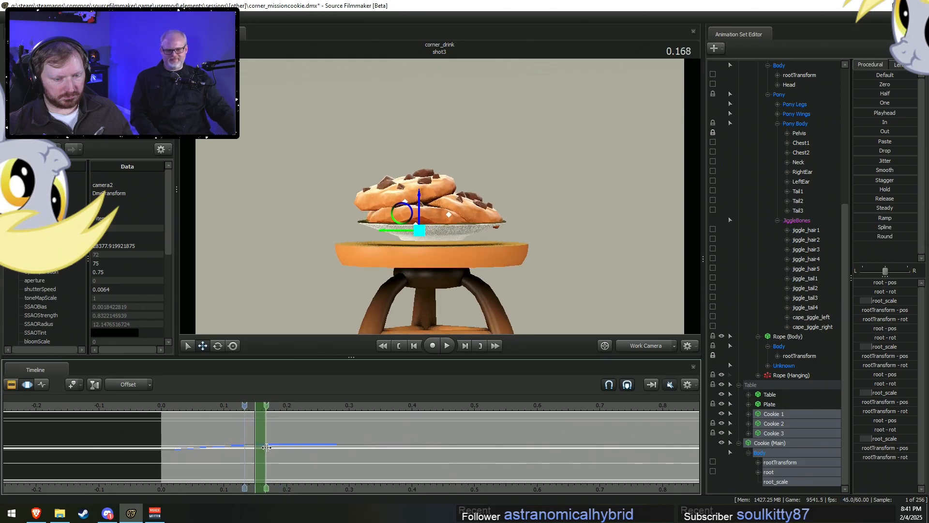
{"action": "key", "text": "ctrl+z"}
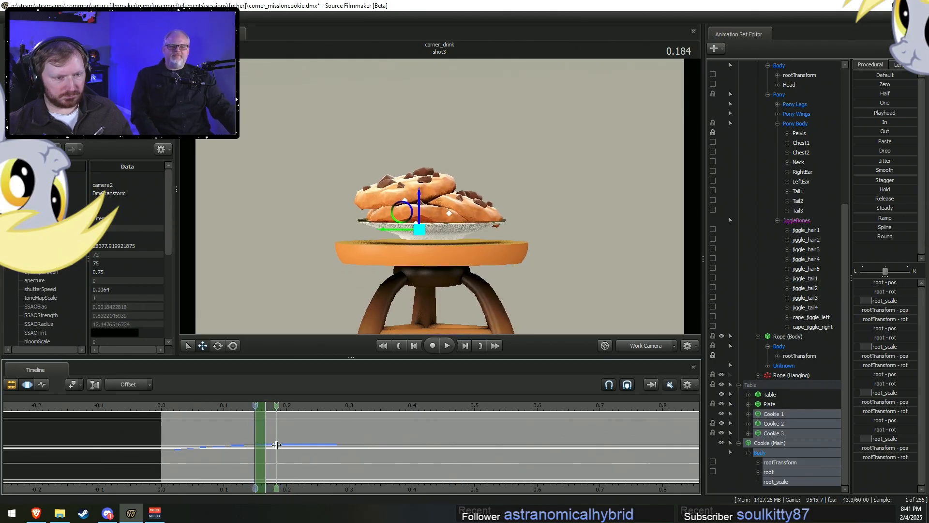
Try to stagger the cookies' hop by stretching time after 0.183, excluding Cookie 1 and Cookie 2 in turn, and replay it.
{"action": "left_click", "coordinate": [275, 445]}
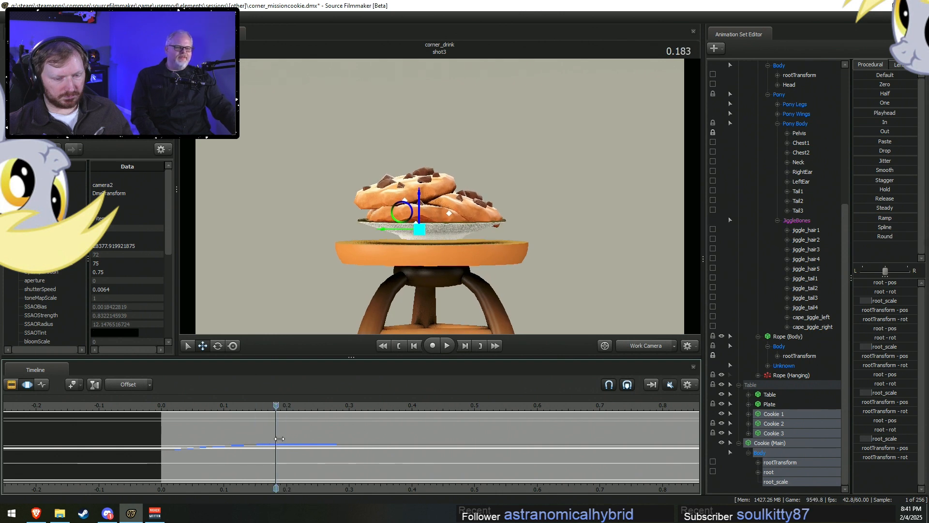
{"action": "left_click_drag", "start_coordinate": [279, 438], "coordinate": [287, 439]}
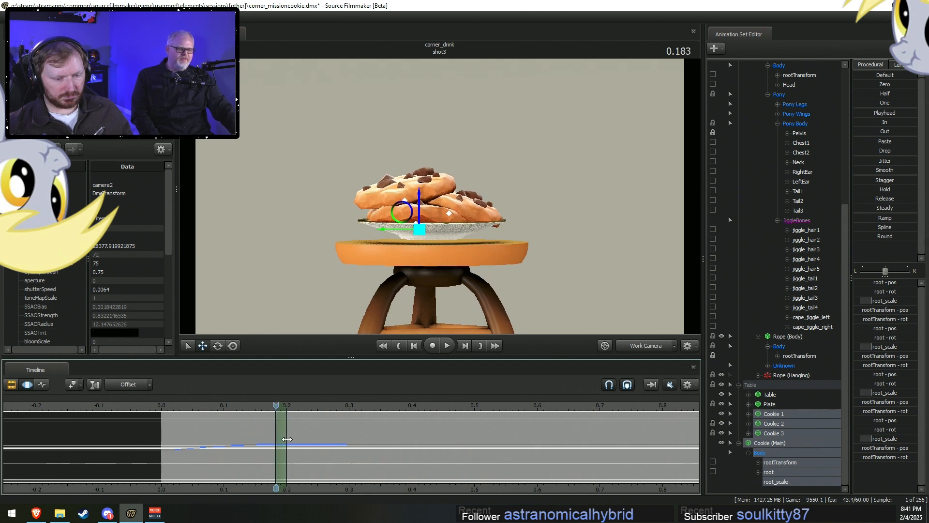
{"action": "left_click", "coordinate": [783, 425], "text": "shift"}
{"action": "left_click_drag", "start_coordinate": [286, 432], "coordinate": [308, 437]}
{"action": "left_click", "coordinate": [804, 434], "text": "shift"}
{"action": "key", "text": "shift"}
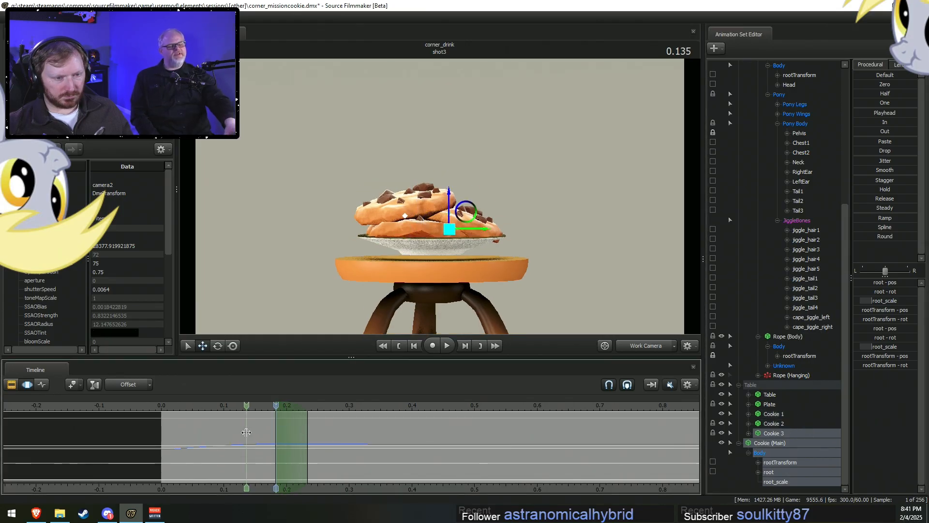
{"action": "key", "text": "space"}
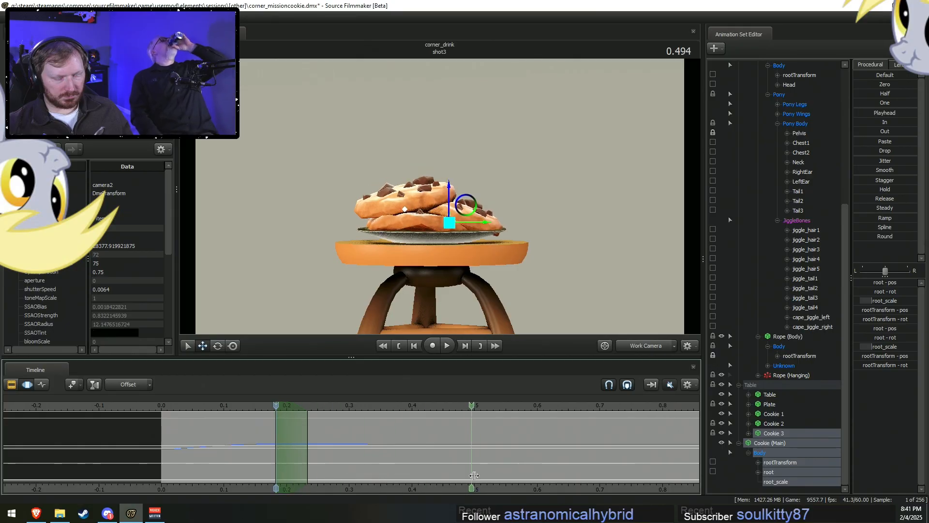
{"action": "key", "text": "space"}
{"action": "left_click_drag", "start_coordinate": [308, 443], "coordinate": [277, 452]}
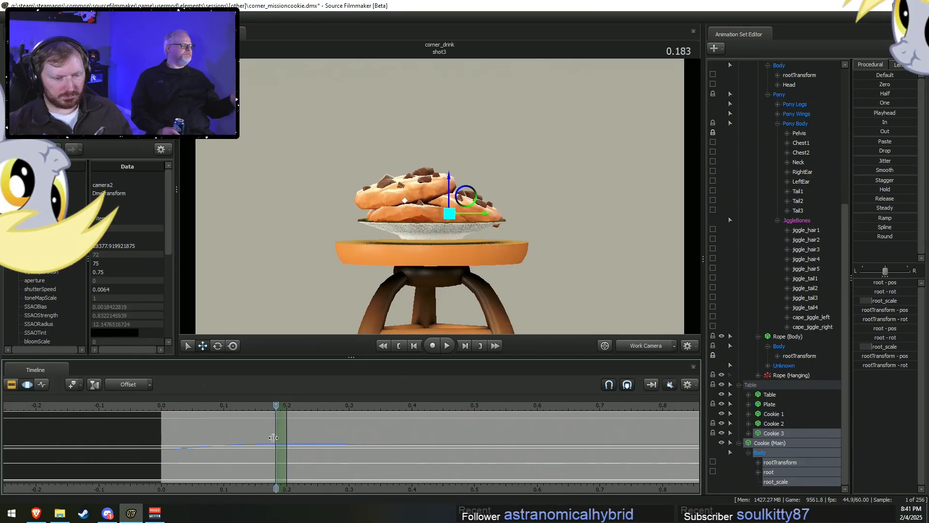
Inspect the motion curves of Cookie 1, Cookie 2 and Cookie 3 one at a time.
{"action": "left_click", "coordinate": [788, 432]}
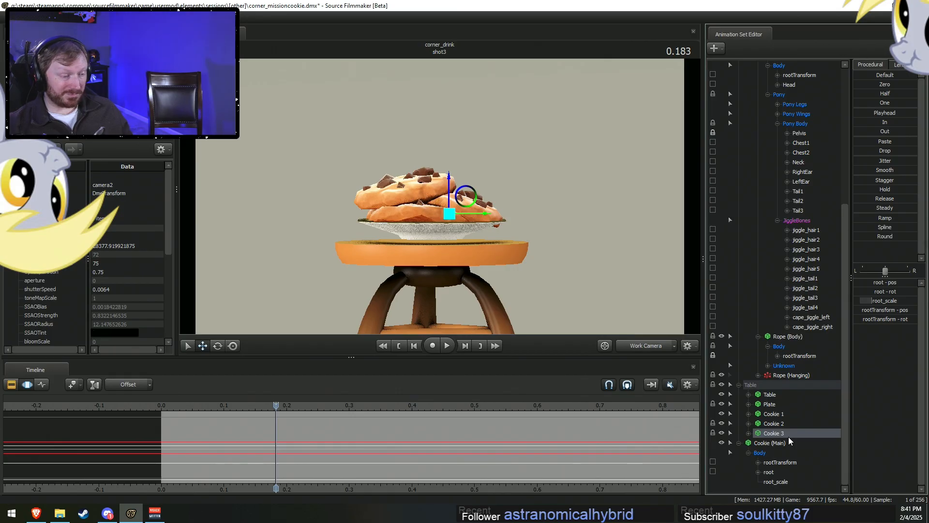
{"action": "left_click", "coordinate": [789, 423]}
{"action": "left_click", "coordinate": [791, 413]}
{"action": "left_click", "coordinate": [792, 424]}
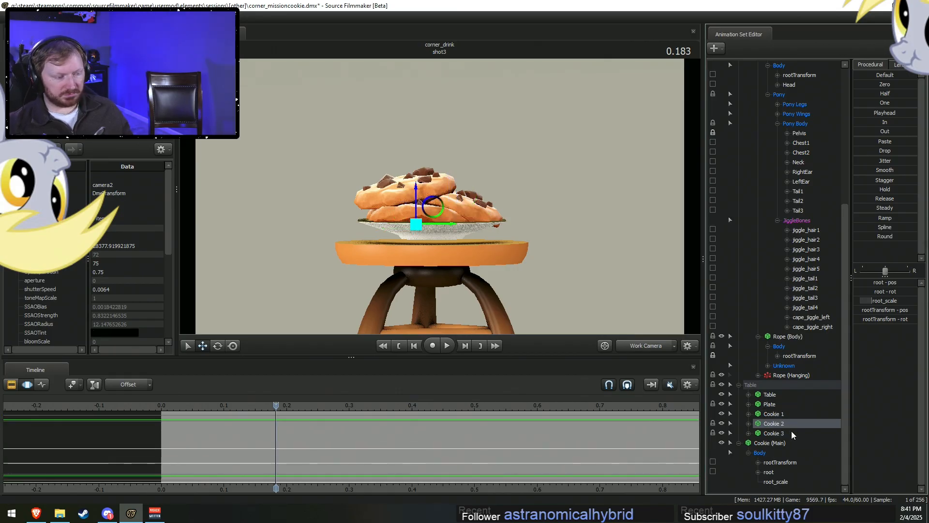
{"action": "left_click", "coordinate": [787, 433]}
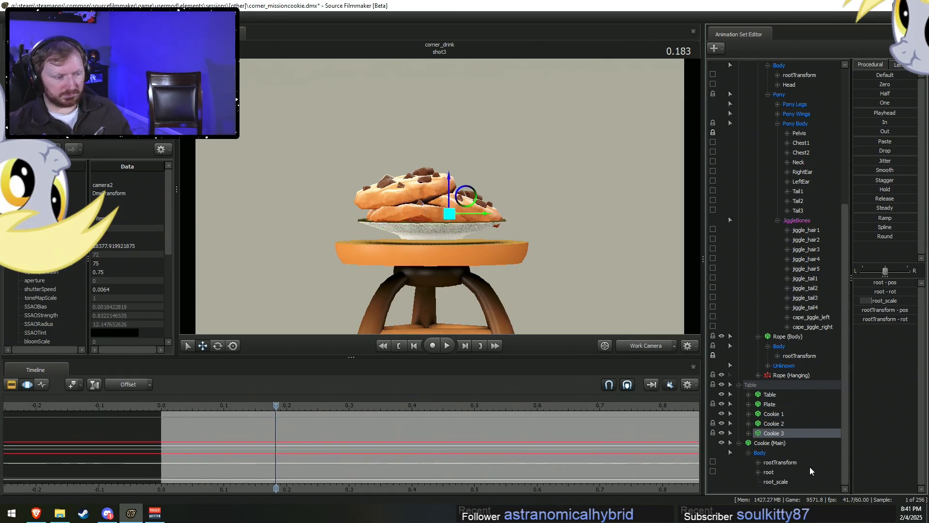
Select Cookie (Main) and centre the time selection at 0.166 with falloffs reaching about 0.066 and 0.316.
{"action": "left_click", "coordinate": [796, 445]}
{"action": "mouse_move", "coordinate": [279, 438]}
{"action": "left_mouse_down"}
{"action": "mouse_move", "coordinate": [397, 446]}
{"action": "mouse_move", "coordinate": [247, 443]}
{"action": "mouse_move", "coordinate": [269, 443]}
{"action": "left_mouse_up"}
{"action": "left_click", "coordinate": [269, 439], "text": "shift"}
{"action": "scroll", "coordinate": [287, 450], "scroll_direction": "up", "scroll_amount": 6}
{"action": "left_click_drag", "start_coordinate": [340, 458], "coordinate": [359, 458]}
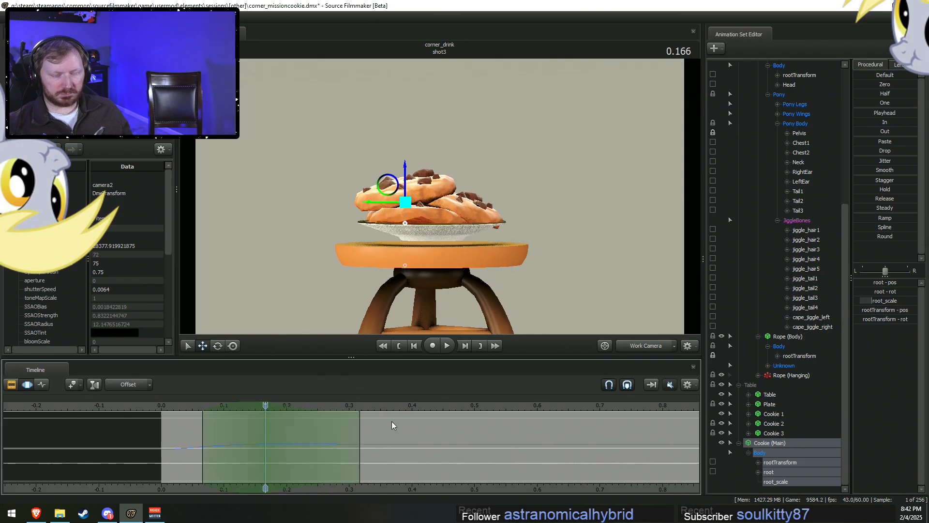
Raise Cookie 1, Cookie 2, Cookie 3 and Cookie (Main) together above the plate at 0.166, and replay the hop.
{"action": "left_click", "coordinate": [785, 432]}
{"action": "left_click", "coordinate": [787, 415], "text": "shift"}
{"action": "left_click_drag", "start_coordinate": [424, 195], "coordinate": [394, 186]}
{"action": "left_click", "coordinate": [776, 443], "text": "ctrl"}
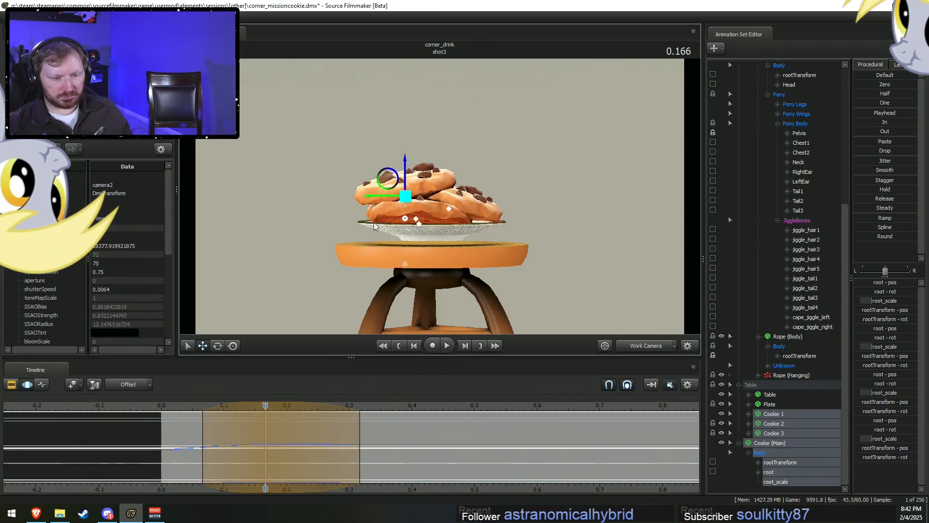
{"action": "left_click", "coordinate": [185, 405]}
{"action": "key", "text": "space"}
{"action": "key", "text": "space"}
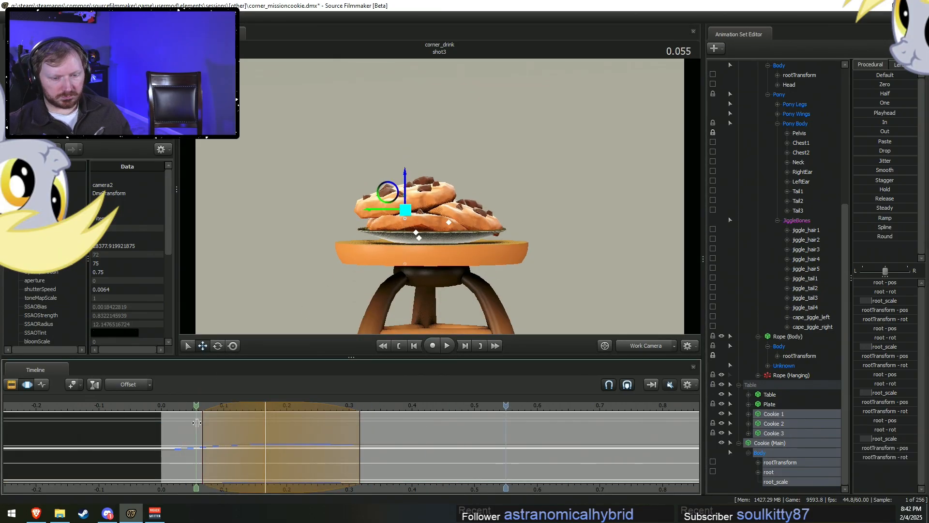
{"action": "key", "text": "shift"}
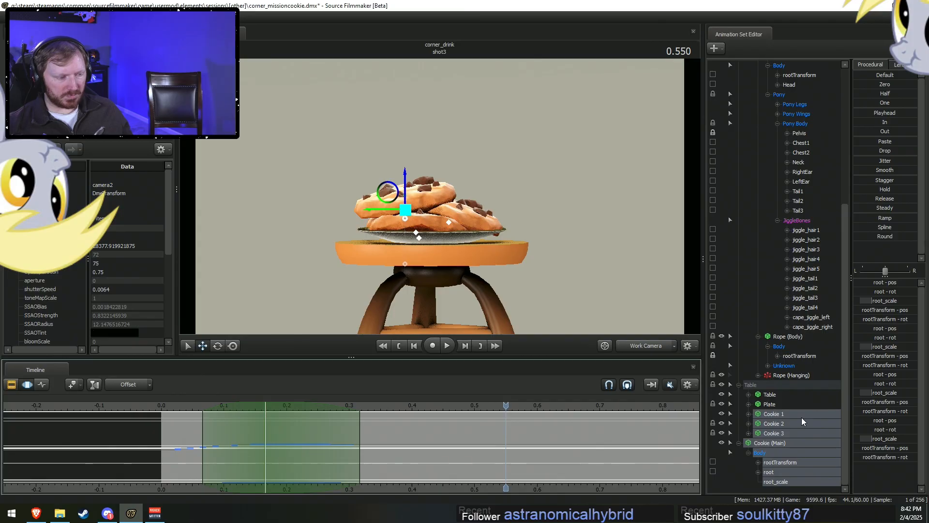
Stagger the cookies' hop by stretching time around 0.166 to 0.2, excluding Cookie 1, Cookie 2 and Cookie 3 in turn.
{"action": "left_click", "coordinate": [778, 444], "text": "ctrl"}
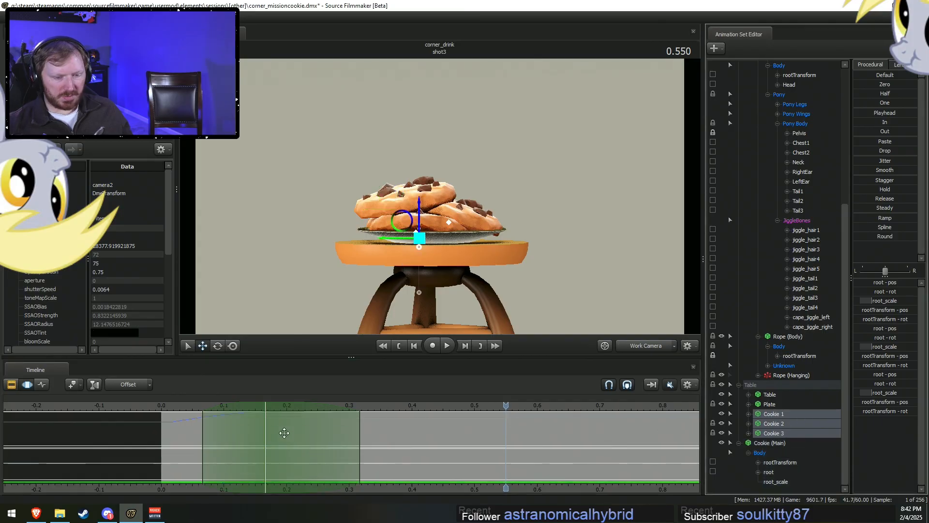
{"action": "key", "text": "ctrl+z"}
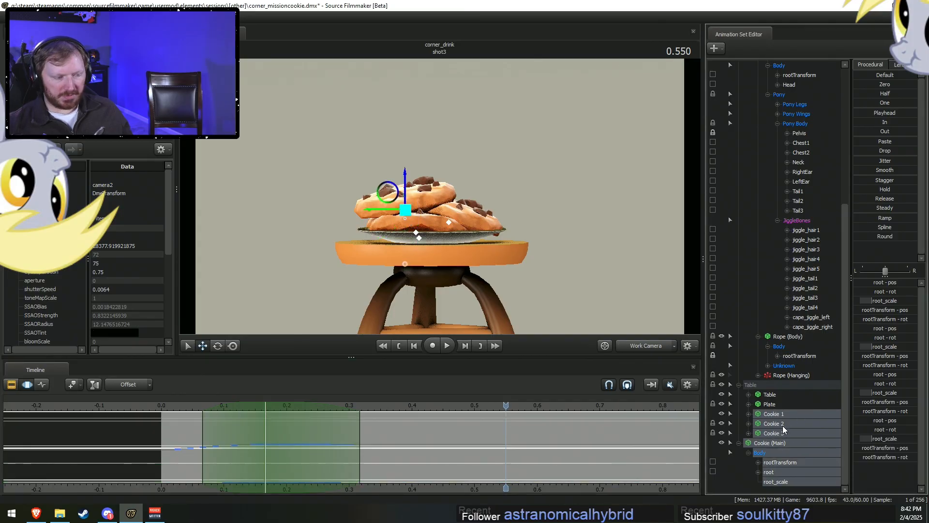
{"action": "left_click", "coordinate": [783, 414], "text": "ctrl"}
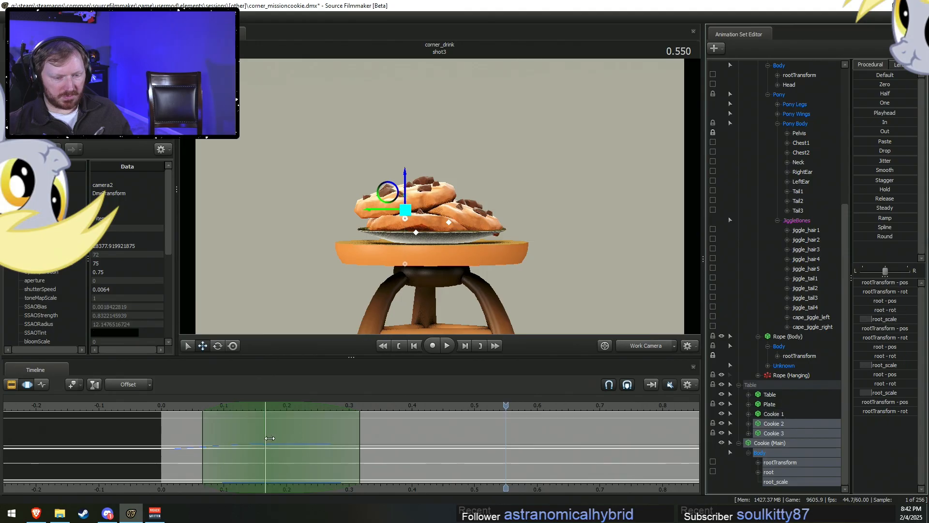
{"action": "left_click_drag", "start_coordinate": [266, 437], "coordinate": [271, 438]}
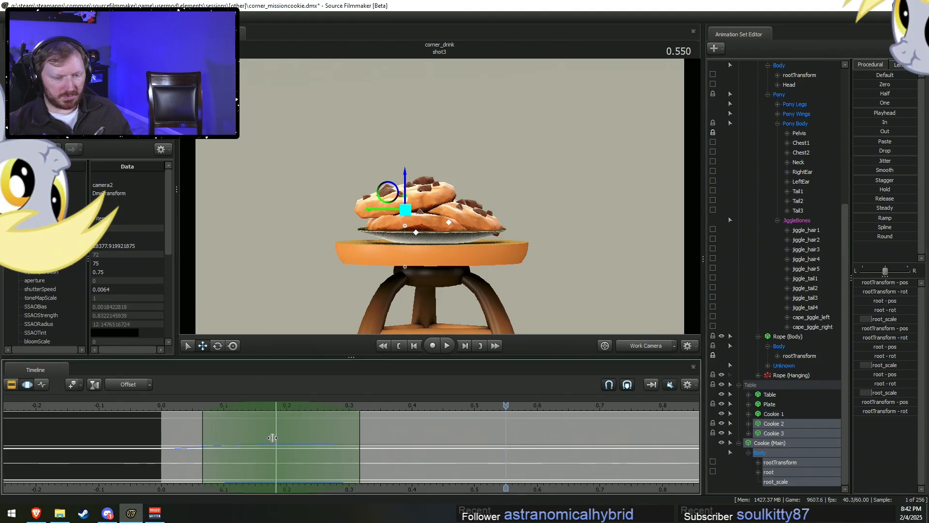
{"action": "left_click_drag", "start_coordinate": [264, 437], "coordinate": [294, 434]}
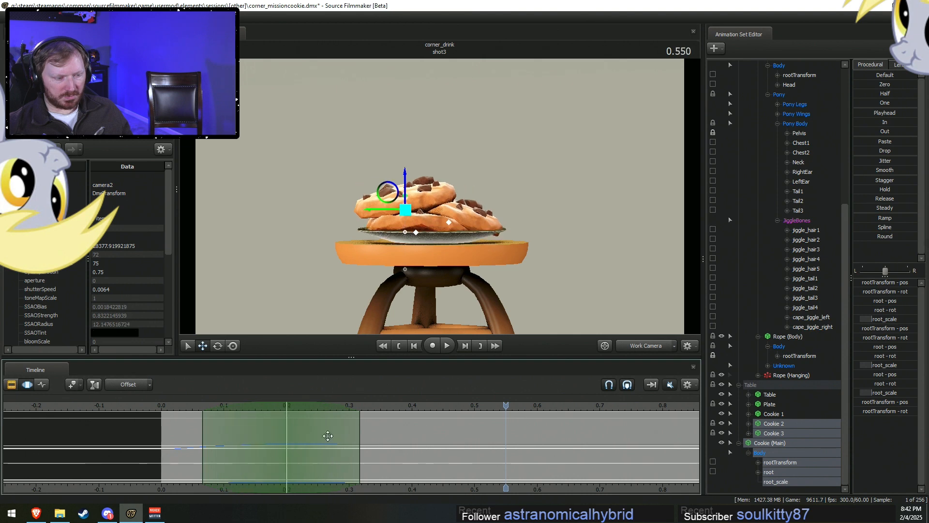
{"action": "left_click", "coordinate": [769, 423], "text": "ctrl"}
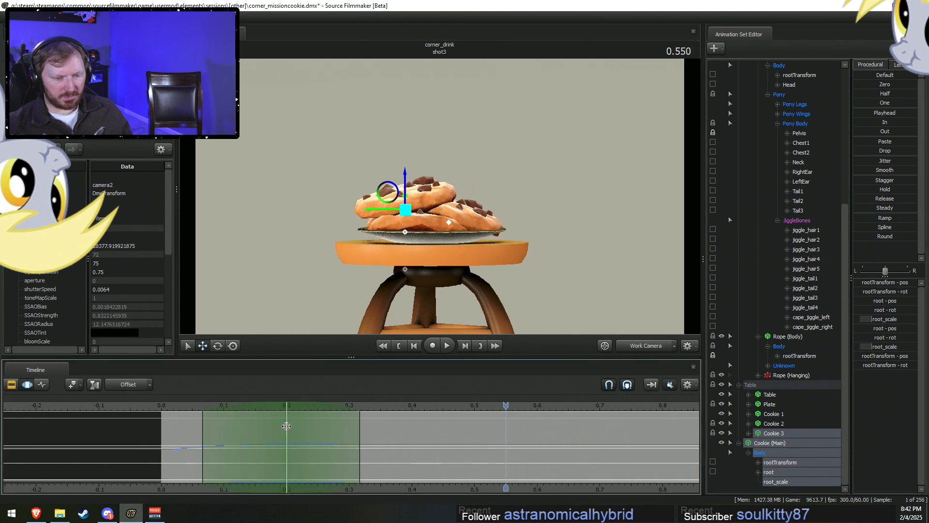
{"action": "left_click", "coordinate": [776, 434], "text": "ctrl"}
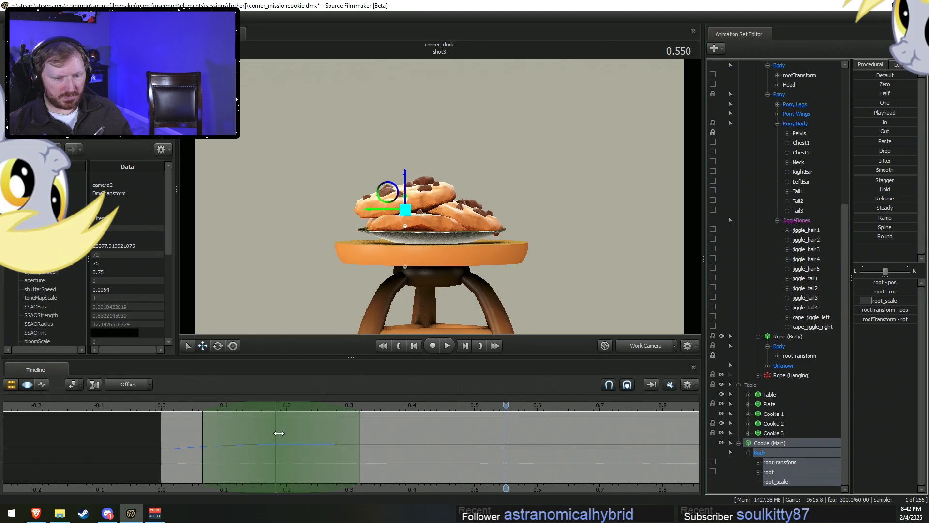
{"action": "key", "text": "shift"}
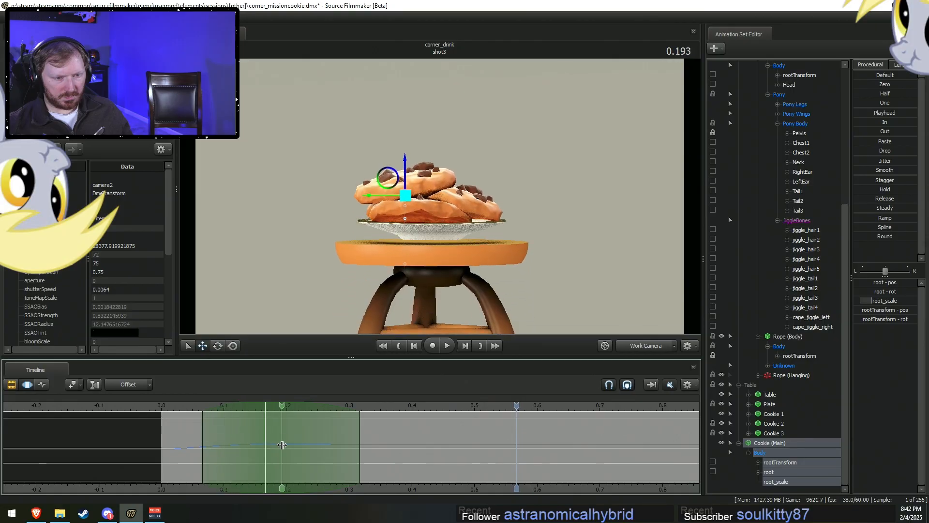
Raise Cookie (Main) slightly higher with the time selection centred near 0.183 and falloffs reaching about 0.05 and 0.316, and replay the hop.
{"action": "left_click", "coordinate": [275, 444]}
{"action": "left_click_drag", "start_coordinate": [268, 446], "coordinate": [370, 459], "text": "shift"}
{"action": "left_click", "coordinate": [788, 433]}
{"action": "left_click", "coordinate": [786, 443]}
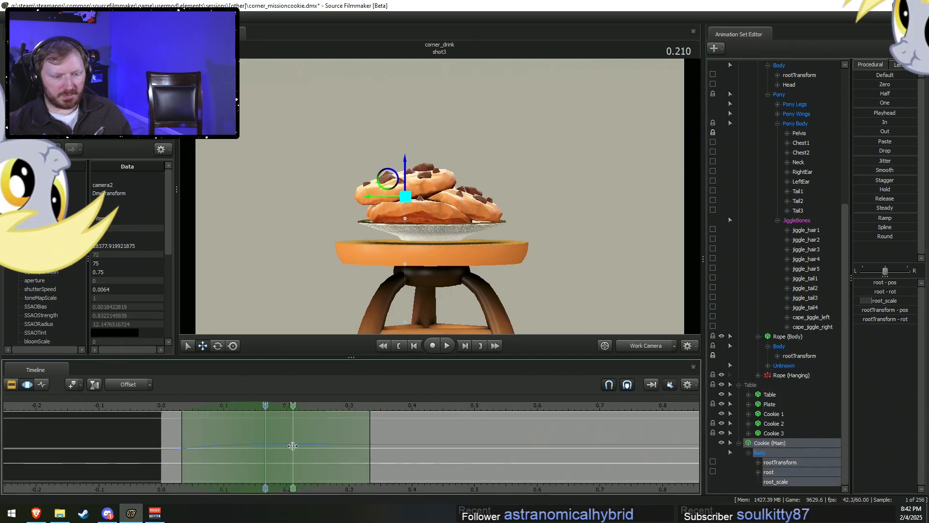
{"action": "left_click_drag", "start_coordinate": [281, 446], "coordinate": [291, 449], "text": "shift"}
{"action": "left_click_drag", "start_coordinate": [402, 162], "coordinate": [402, 157]}
{"action": "left_click", "coordinate": [176, 405]}
{"action": "key", "text": "space"}
{"action": "key", "text": "space"}
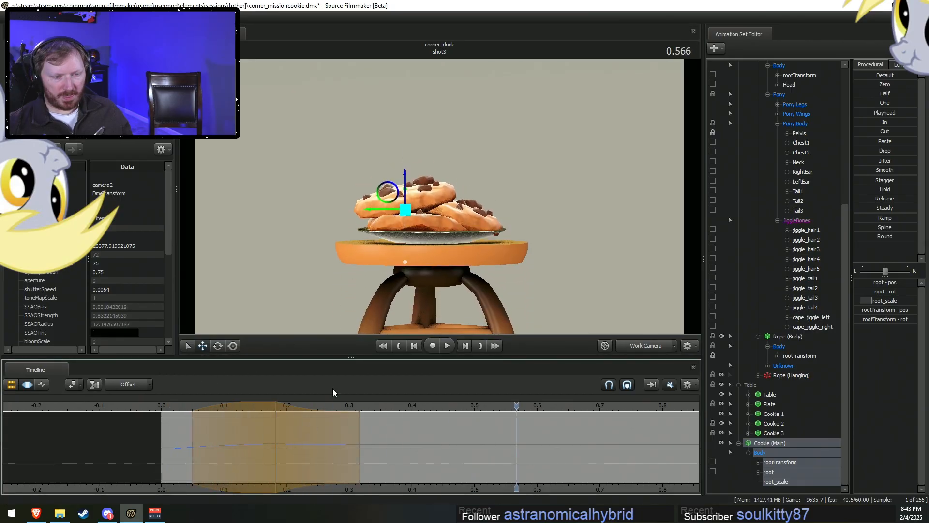
Move the centre of Cookie (Main)'s raise to about 0.216 with falloffs near 0.083 and 0.35, and replay the hop.
{"action": "left_click_drag", "start_coordinate": [248, 403], "coordinate": [254, 412]}
{"action": "left_click", "coordinate": [182, 408]}
{"action": "key", "text": "space"}
{"action": "key", "text": "space"}
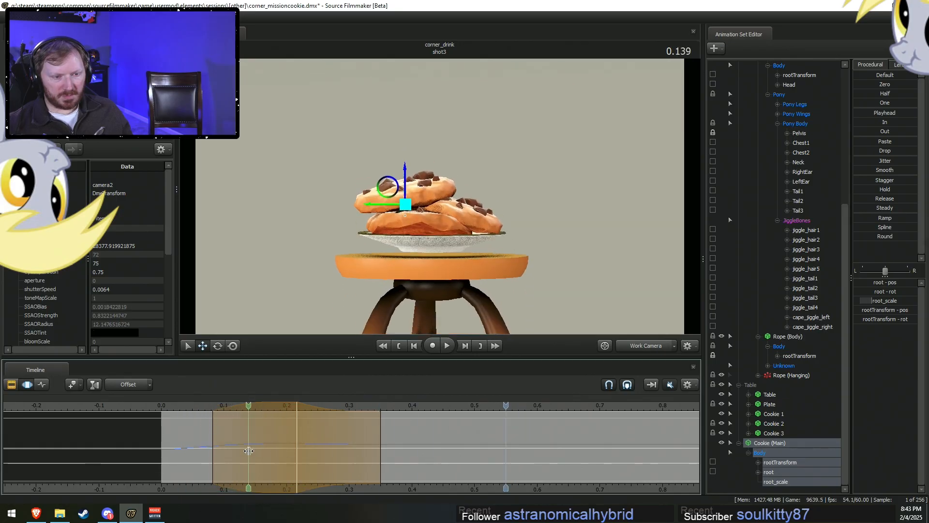
Centre the time selection at 0.166 with falloffs reaching about 0.066 and 0.283, and try tilting the plate.
{"action": "left_click", "coordinate": [267, 451], "text": "shift"}
{"action": "left_click_drag", "start_coordinate": [267, 452], "coordinate": [342, 457], "text": "shift"}
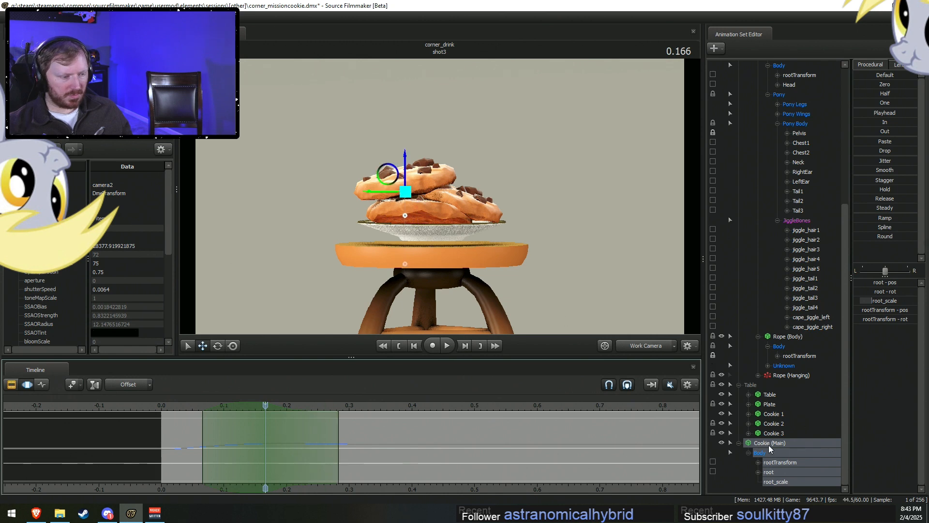
{"action": "left_click", "coordinate": [772, 406]}
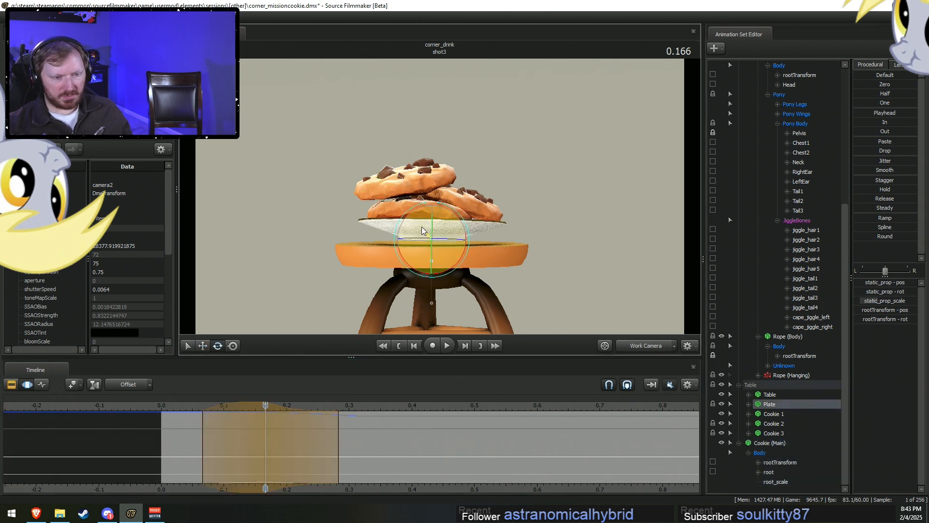
{"action": "key", "text": "ctrl+z"}
Unlock Cookie 2 and Cookie 3 so they no longer follow their parent.
{"action": "left_click", "coordinate": [771, 422]}
{"action": "left_click", "coordinate": [772, 431], "text": "ctrl"}
{"action": "right_click", "coordinate": [773, 431]}
{"action": "left_click", "coordinate": [800, 380]}
{"action": "left_click", "coordinate": [769, 432]}
{"action": "left_click", "coordinate": [769, 424]}
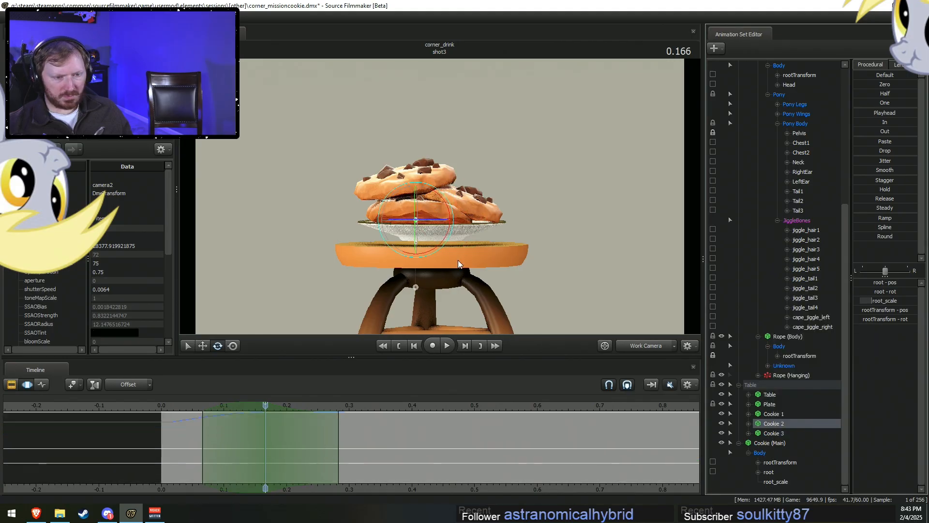
Tilt the plate slightly at 0.166 so it leans in mid-air above the table.
{"action": "left_click", "coordinate": [770, 405]}
{"action": "left_click_drag", "start_coordinate": [417, 219], "coordinate": [422, 216]}
{"action": "key", "text": "ctrl+z"}
{"action": "left_click_drag", "start_coordinate": [240, 434], "coordinate": [369, 448], "text": "shift"}
{"action": "left_click", "coordinate": [769, 404]}
Tilt and nudge Cookie 2 and Cookie 1 at 0.166 to suit the tilted plate.
{"action": "left_click", "coordinate": [773, 424]}
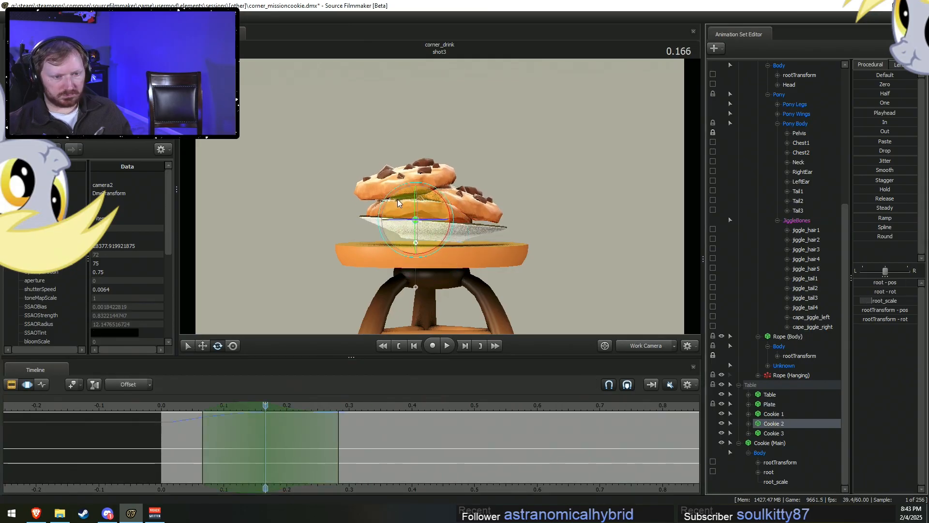
{"action": "left_click_drag", "start_coordinate": [397, 202], "coordinate": [398, 204]}
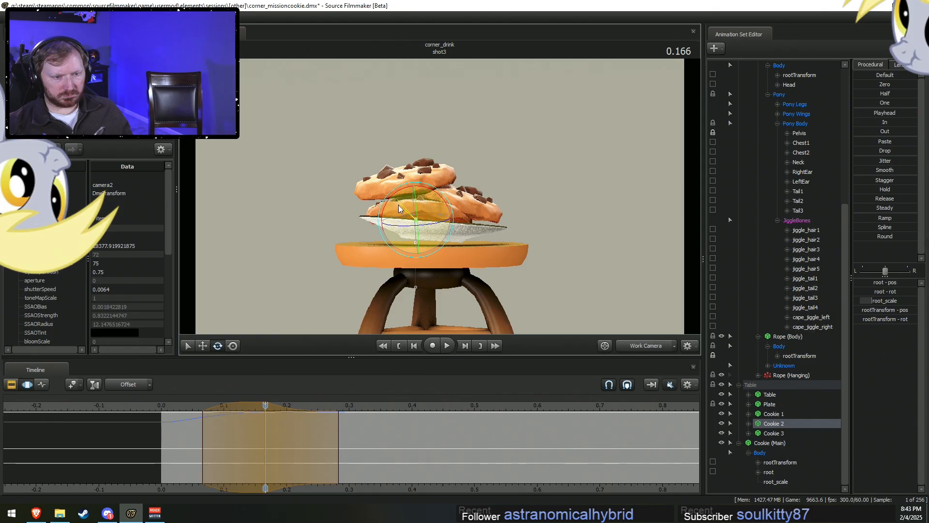
{"action": "key", "text": "w"}
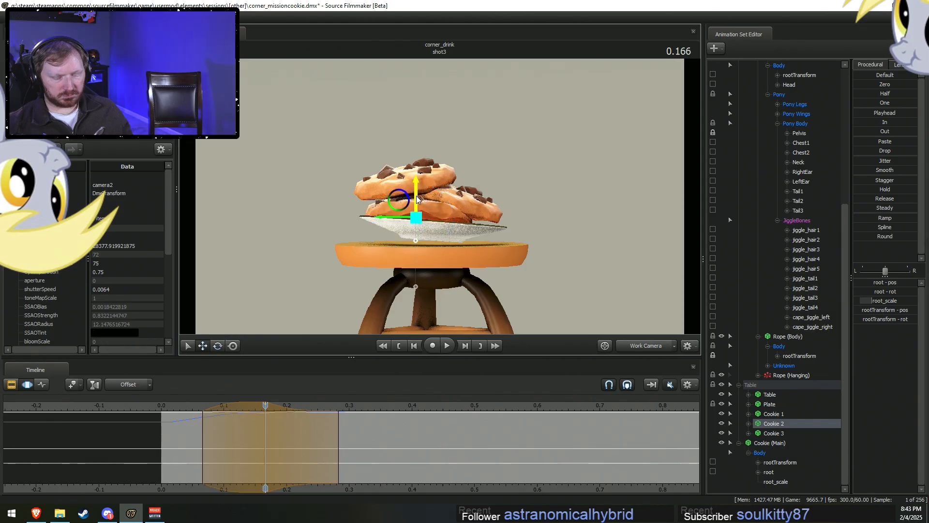
{"action": "left_click", "coordinate": [786, 414]}
{"action": "key", "text": "e"}
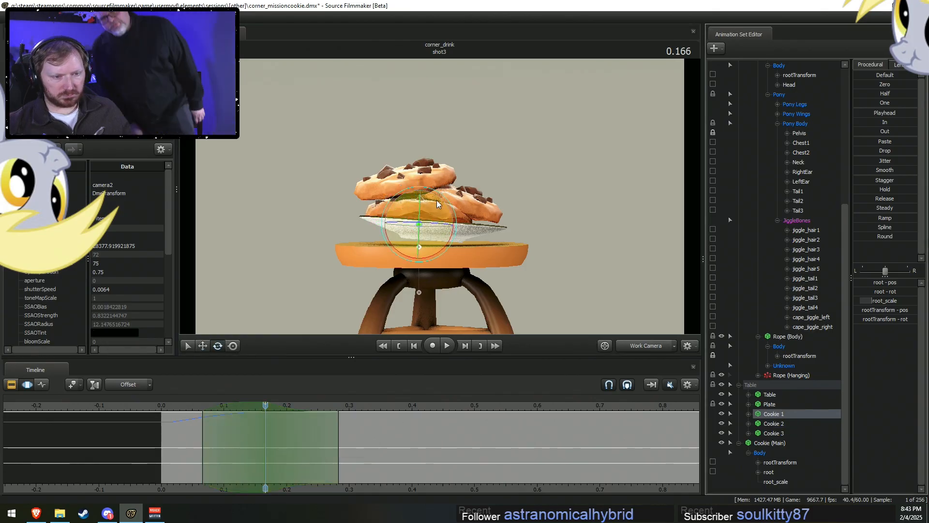
{"action": "key", "text": "w"}
{"action": "key", "text": "e"}
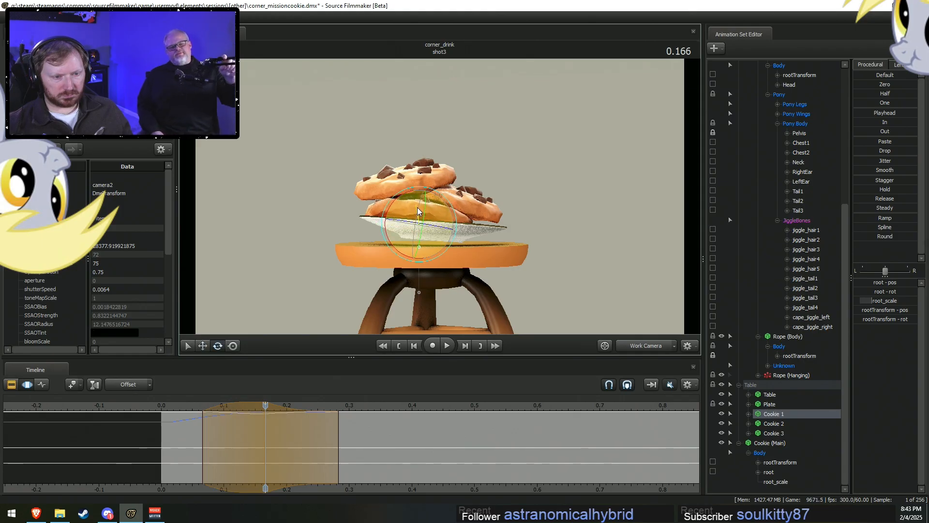
Adjust the tilt of Cookie 3 and Cookie (Main) at 0.166, and replay the hop.
{"action": "left_click", "coordinate": [775, 432]}
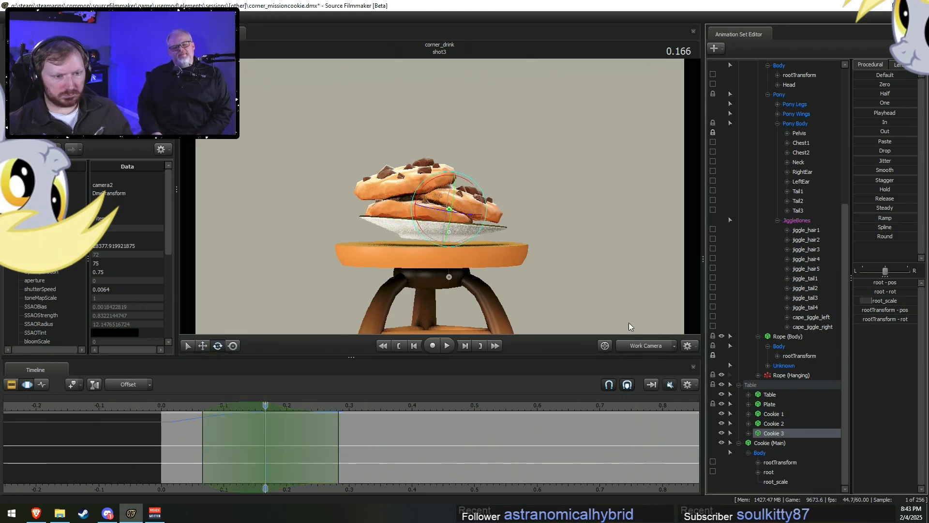
{"action": "left_click_drag", "start_coordinate": [440, 187], "coordinate": [439, 185]}
{"action": "left_click", "coordinate": [777, 442]}
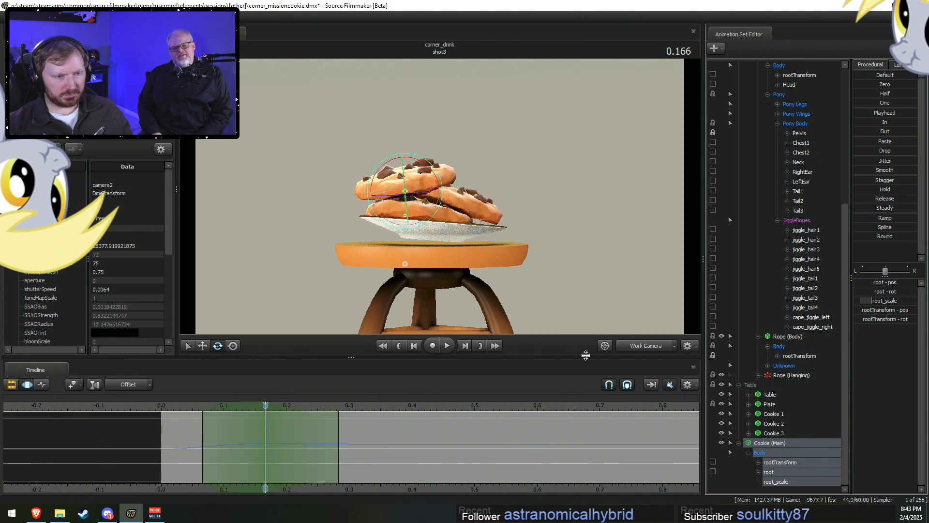
{"action": "key", "text": "w"}
{"action": "key", "text": "space"}
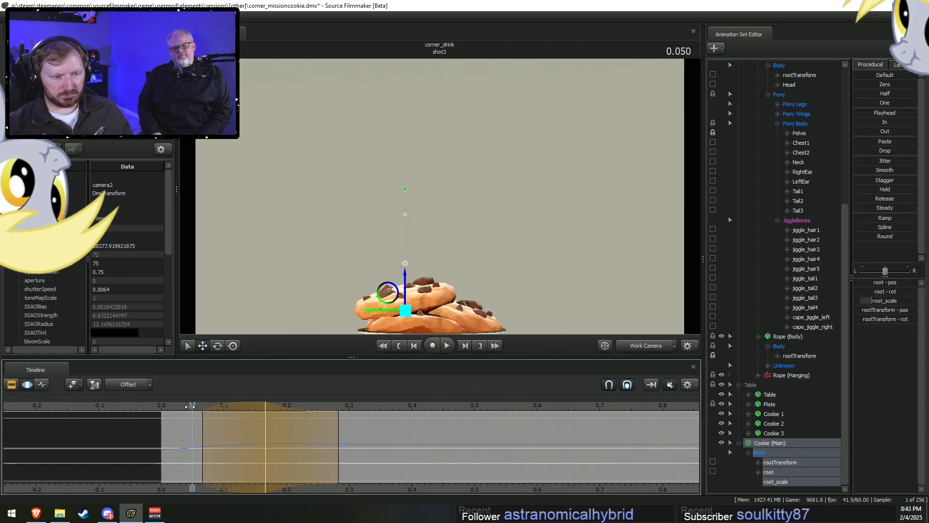
{"action": "key", "text": "space"}
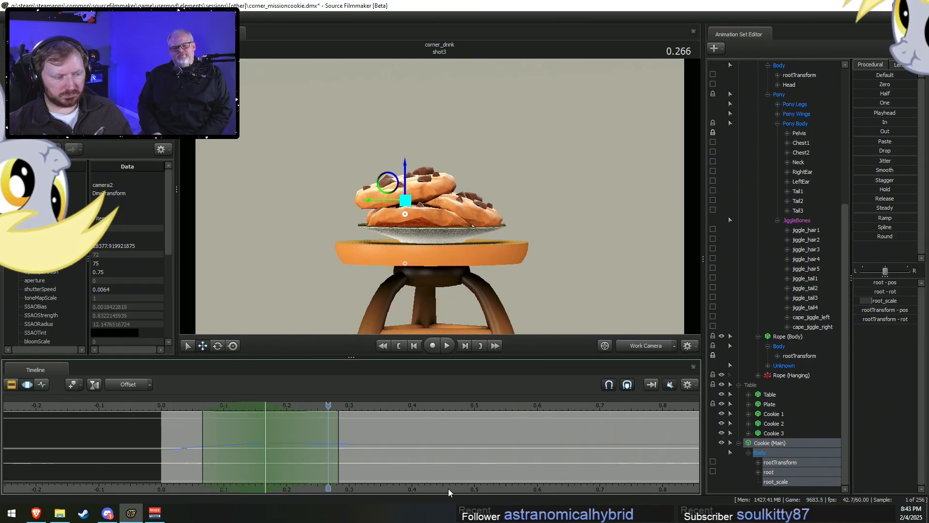
Delay Cookie 3 and Cookie (Main) together using a time selection held from about 0.15 to 0.383, and replay the hop.
{"action": "left_click", "coordinate": [774, 434], "text": "ctrl"}
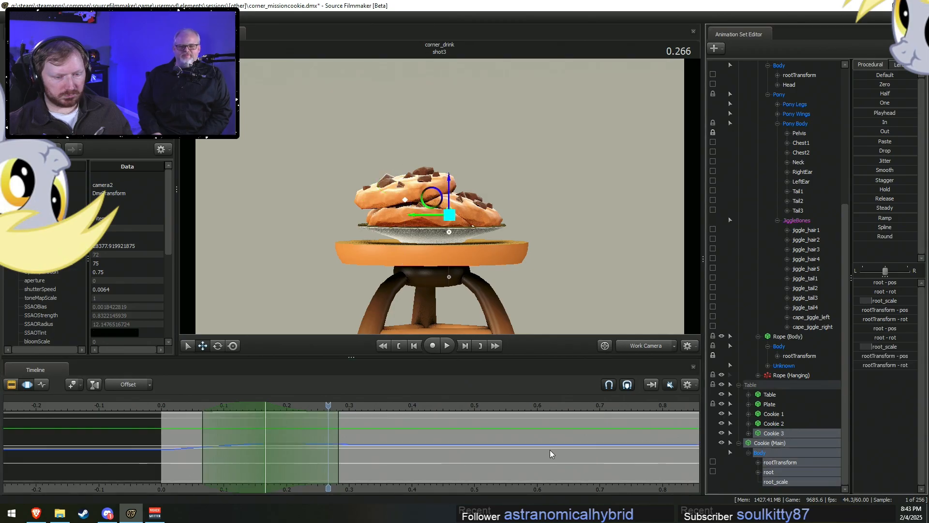
{"action": "left_click_drag", "start_coordinate": [247, 445], "coordinate": [484, 452]}
{"action": "scroll", "coordinate": [374, 446], "scroll_direction": "up", "scroll_amount": 5}
{"action": "left_click_drag", "start_coordinate": [321, 441], "coordinate": [332, 440]}
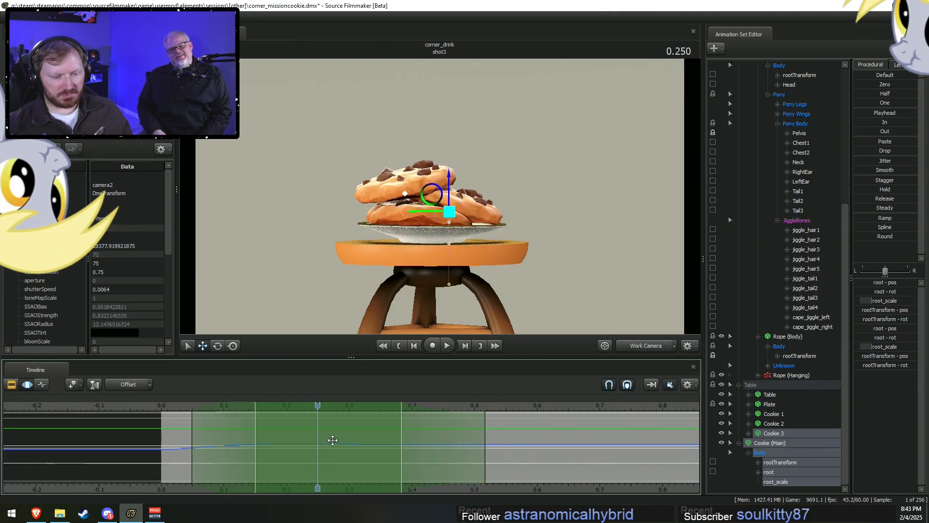
{"action": "left_click", "coordinate": [195, 404]}
{"action": "key", "text": "space"}
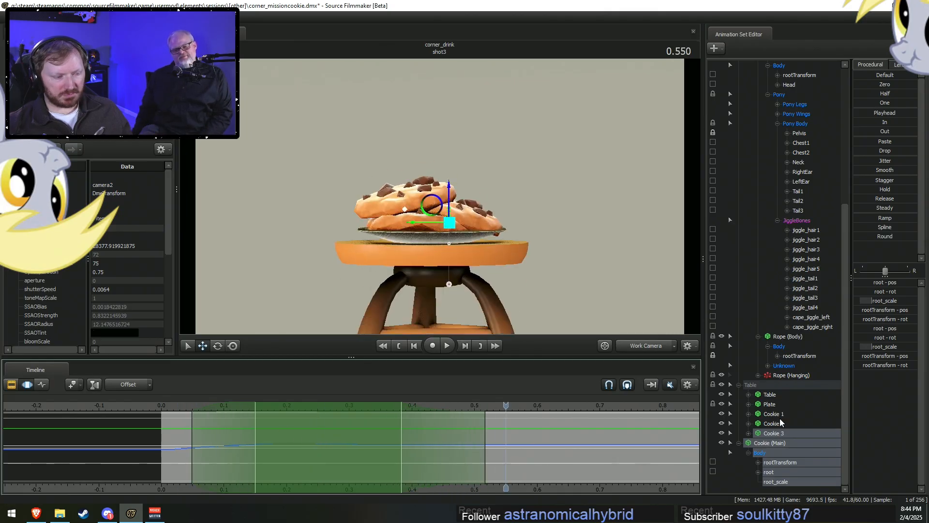
Exclude Cookie 3 and delay Cookie (Main) further, with the held range at about 0.183 to 0.416, and replay it.
{"action": "left_click", "coordinate": [783, 433], "text": "ctrl"}
{"action": "left_click_drag", "start_coordinate": [288, 437], "coordinate": [310, 438]}
{"action": "left_click", "coordinate": [165, 412]}
{"action": "key", "text": "space"}
{"action": "key", "text": "space"}
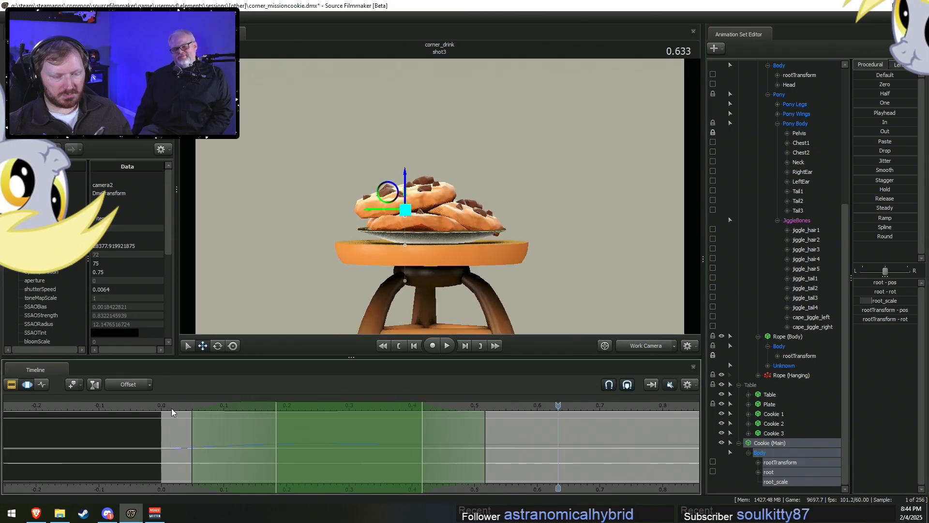
Replay the hop, try shifting Cookie (Main)'s timing earlier, and step back through the latest timing changes.
{"action": "left_click", "coordinate": [178, 410]}
{"action": "key", "text": "space"}
{"action": "left_click_drag", "start_coordinate": [276, 450], "coordinate": [248, 455]}
{"action": "key", "text": "ctrl+z"}
{"action": "key", "text": "ctrl+z"}
{"action": "key", "text": "ctrl+y"}
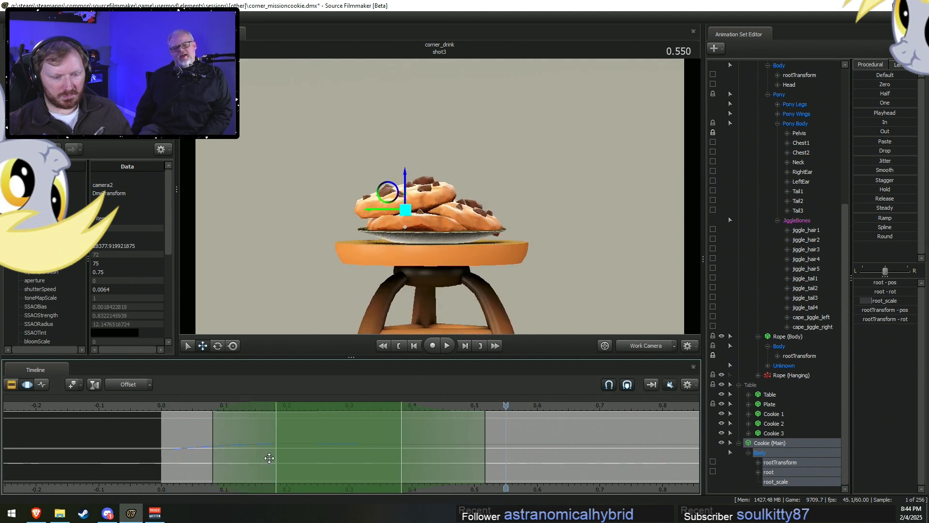
Tilt Cookie (Main) at 0.333 with falloffs reaching about 0.233 and 0.433, and replay the hop several times.
{"action": "left_click_drag", "start_coordinate": [209, 447], "coordinate": [321, 438]}
{"action": "left_click_drag", "start_coordinate": [241, 446], "coordinate": [417, 464]}
{"action": "key", "text": "e"}
{"action": "left_click_drag", "start_coordinate": [381, 178], "coordinate": [386, 174]}
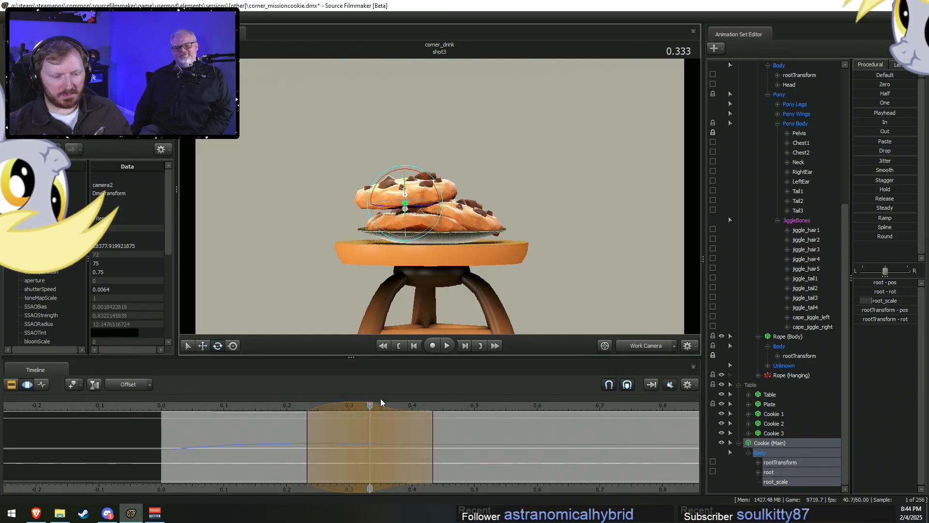
{"action": "left_click_drag", "start_coordinate": [332, 427], "coordinate": [193, 405]}
{"action": "key", "text": "space"}
{"action": "left_click", "coordinate": [165, 403]}
{"action": "key", "text": "space"}
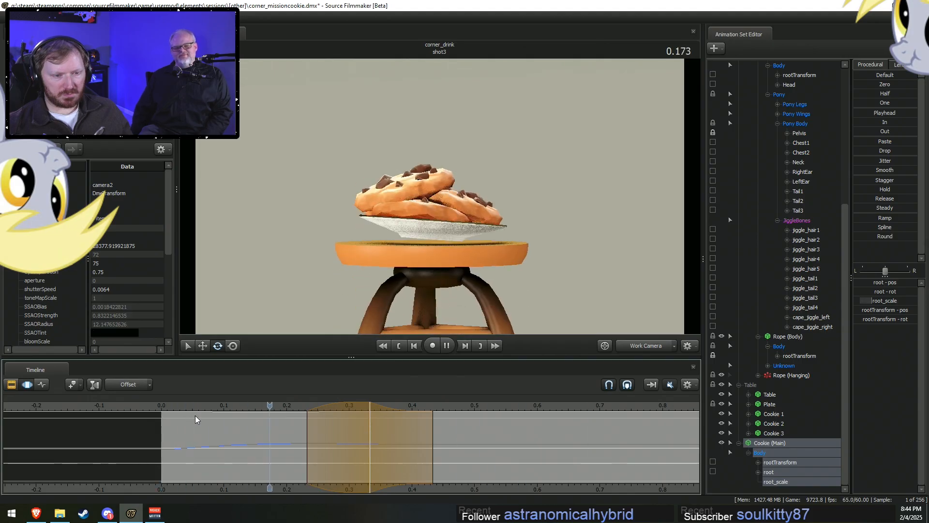
{"action": "key", "text": "space"}
{"action": "left_click", "coordinate": [153, 402]}
{"action": "key", "text": "space"}
{"action": "key", "text": "space"}
Tilt Cookie (Main) again at 0.433 with falloffs reaching about 0.283 and 0.583, and replay the landing.
{"action": "left_click_drag", "start_coordinate": [236, 429], "coordinate": [396, 462]}
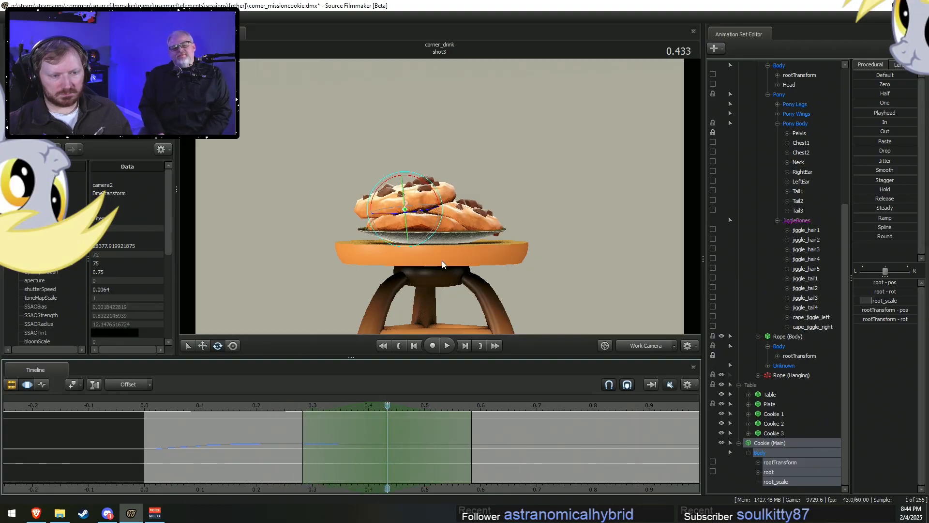
{"action": "left_click_drag", "start_coordinate": [441, 197], "coordinate": [443, 194]}
{"action": "left_click", "coordinate": [248, 412]}
{"action": "key", "text": "space"}
{"action": "key", "text": "space"}
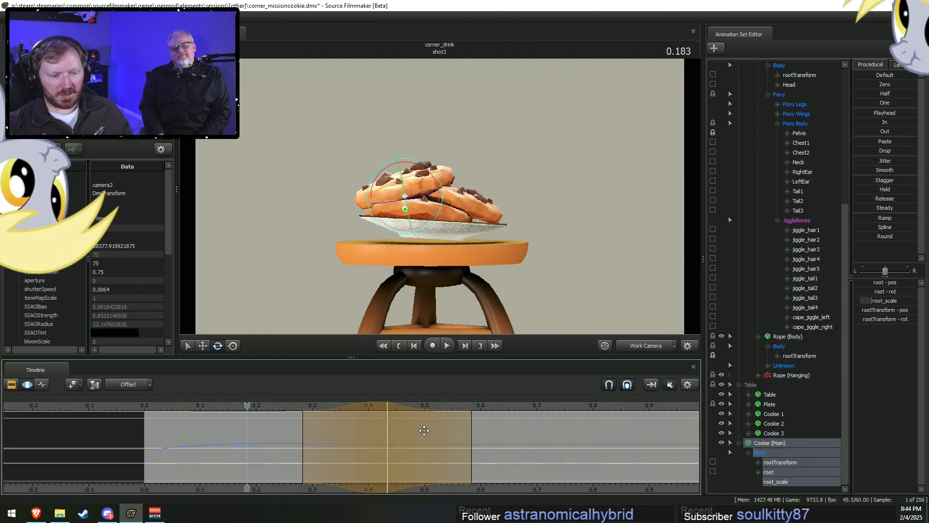
Re-centre Cookie (Main)'s tilt at about 0.416 with falloffs reaching about 0.266 and 0.716, and replay it.
{"action": "left_click_drag", "start_coordinate": [473, 444], "coordinate": [556, 438]}
{"action": "left_click", "coordinate": [247, 410]}
{"action": "left_click_drag", "start_coordinate": [329, 408], "coordinate": [321, 409]}
{"action": "key", "text": "space"}
{"action": "key", "text": "space"}
{"action": "key", "text": "space"}
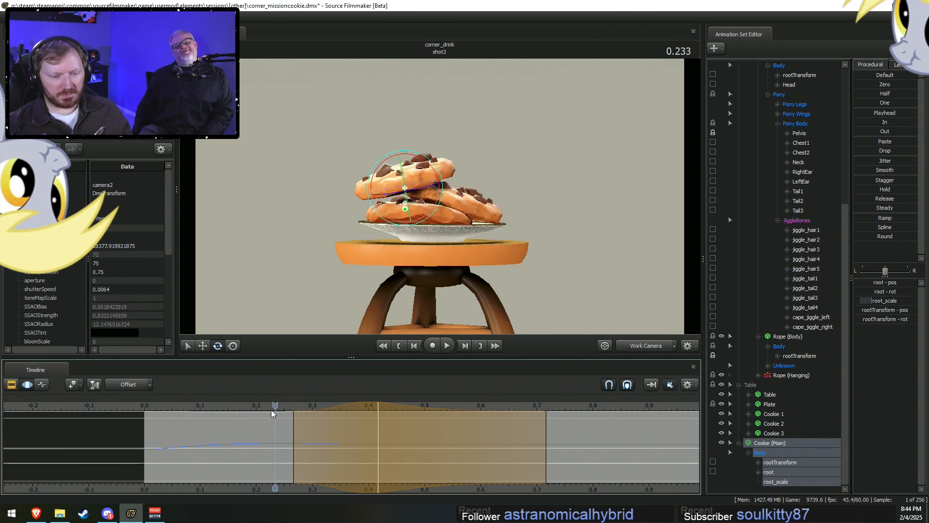
{"action": "key", "text": "space"}
Extend the end falloff of Cookie (Main)'s tilt to about 0.816, and replay the landing.
{"action": "left_click_drag", "start_coordinate": [535, 444], "coordinate": [582, 436]}
{"action": "left_click", "coordinate": [239, 405]}
{"action": "key", "text": "space"}
{"action": "key", "text": "space"}
{"action": "left_click_drag", "start_coordinate": [368, 411], "coordinate": [378, 411]}
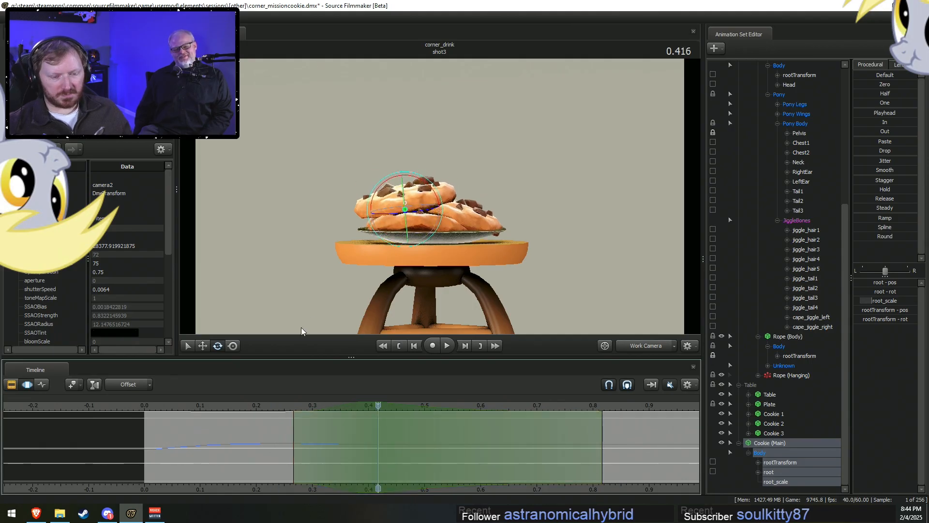
{"action": "left_click_drag", "start_coordinate": [236, 406], "coordinate": [217, 409]}
{"action": "key", "text": "space"}
{"action": "key", "text": "space"}
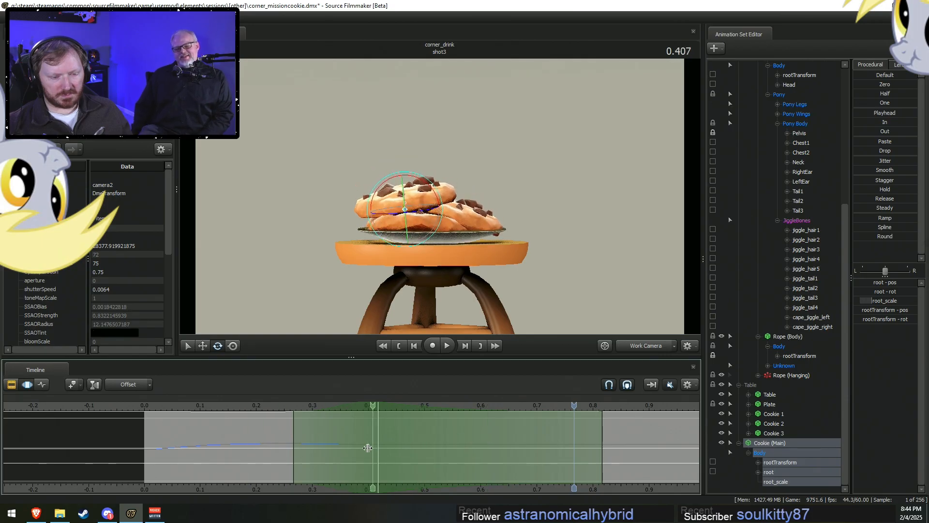
Apply the Round preset to Cookie (Main) between 0.4 and about 0.483, with falloffs reaching about 0.35 and 0.6, and replay the landing.
{"action": "left_click_drag", "start_coordinate": [369, 448], "coordinate": [481, 453], "text": "shift"}
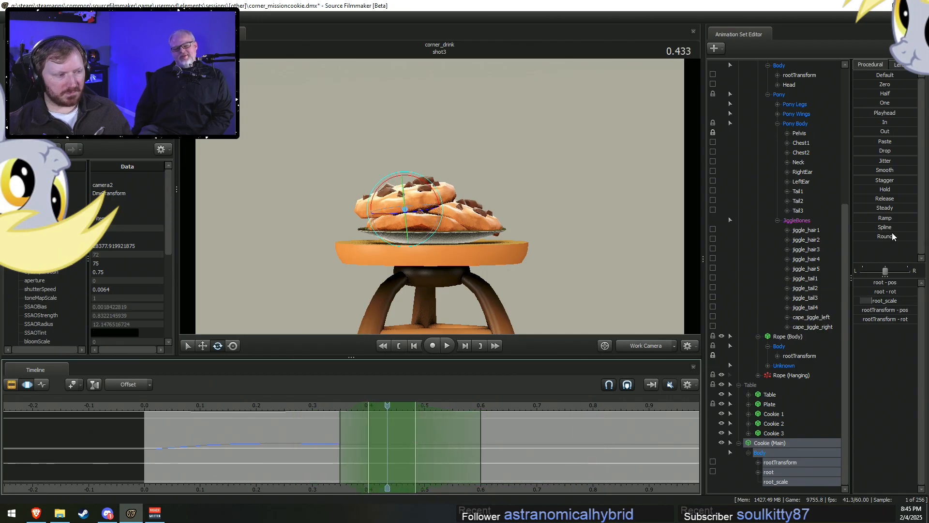
{"action": "left_click", "coordinate": [893, 234]}
{"action": "left_click", "coordinate": [311, 406]}
{"action": "key", "text": "space"}
{"action": "key", "text": "space"}
{"action": "key", "text": "F2"}
{"action": "key", "text": "F3"}
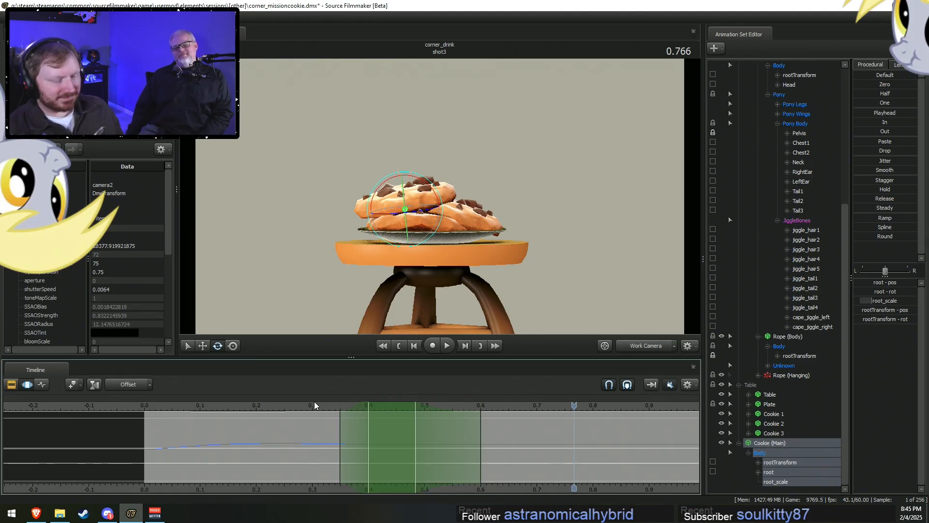
{"action": "left_click_drag", "start_coordinate": [246, 407], "coordinate": [203, 405]}
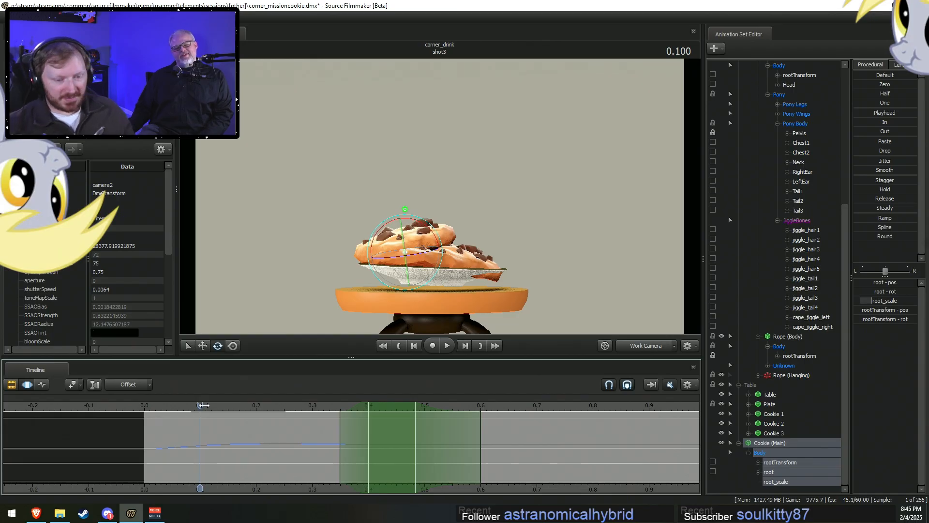
{"action": "key", "text": "space"}
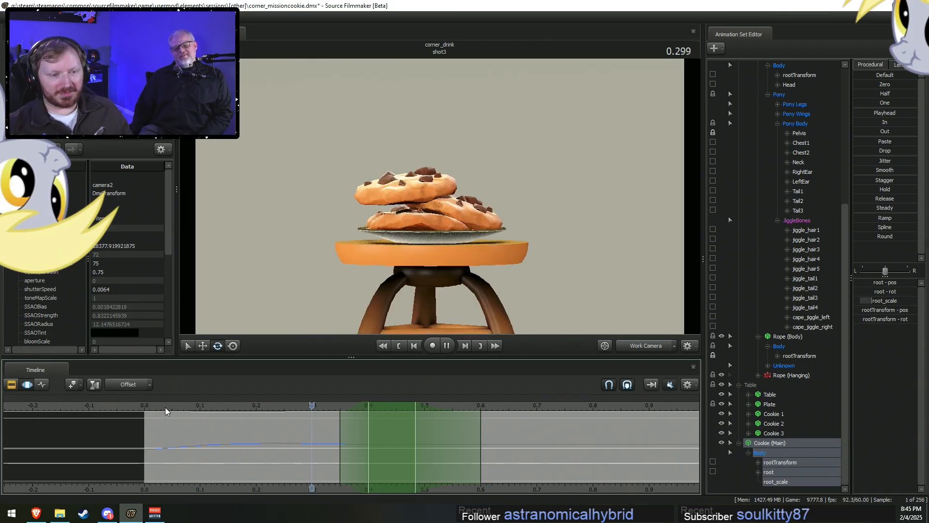
Review the cookie hop and Scootaloo's descent through camera2 from the start of the shot.
{"action": "left_click", "coordinate": [151, 409]}
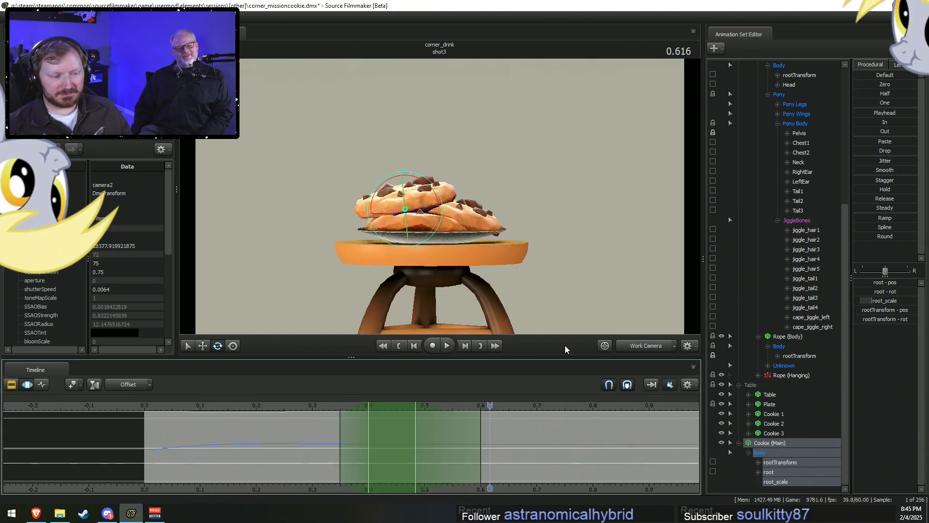
{"action": "left_click", "coordinate": [644, 345]}
{"action": "key", "text": "space"}
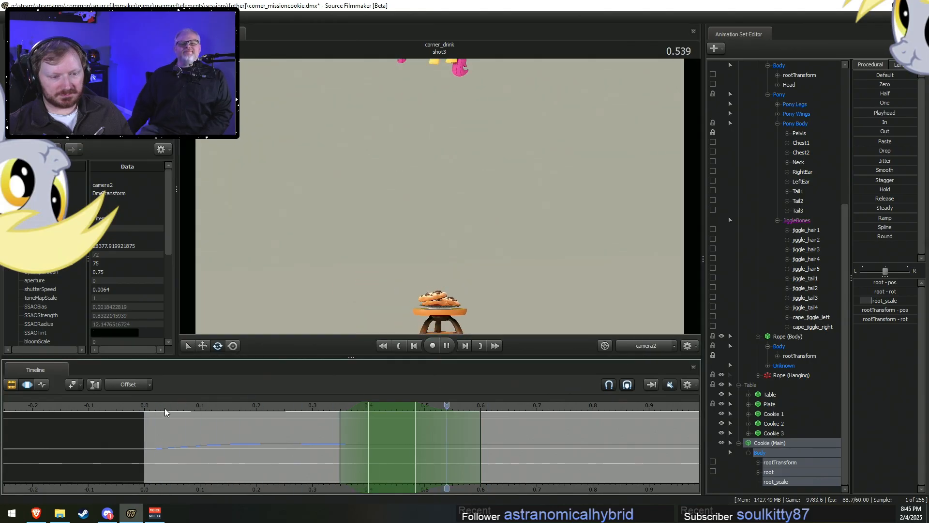
{"action": "scroll", "coordinate": [203, 416], "scroll_direction": "down", "scroll_amount": 5}
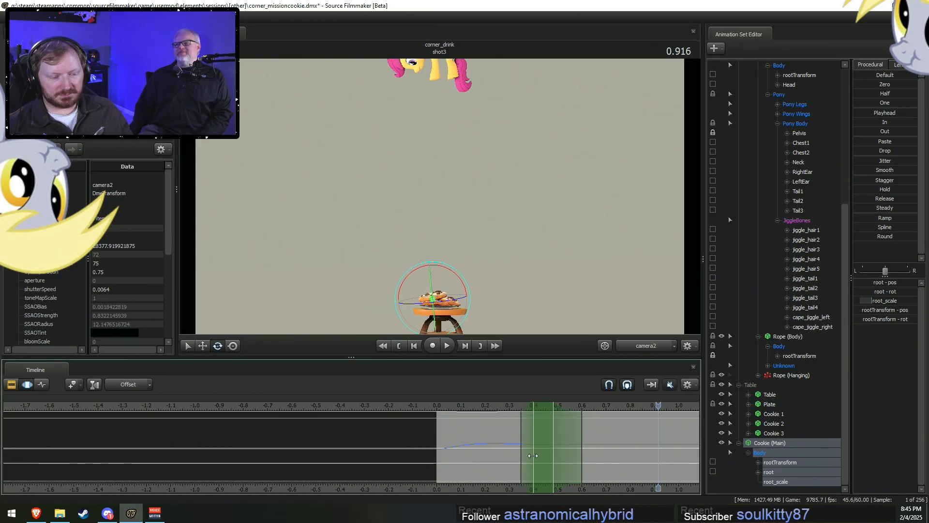
{"action": "left_click", "coordinate": [207, 406]}
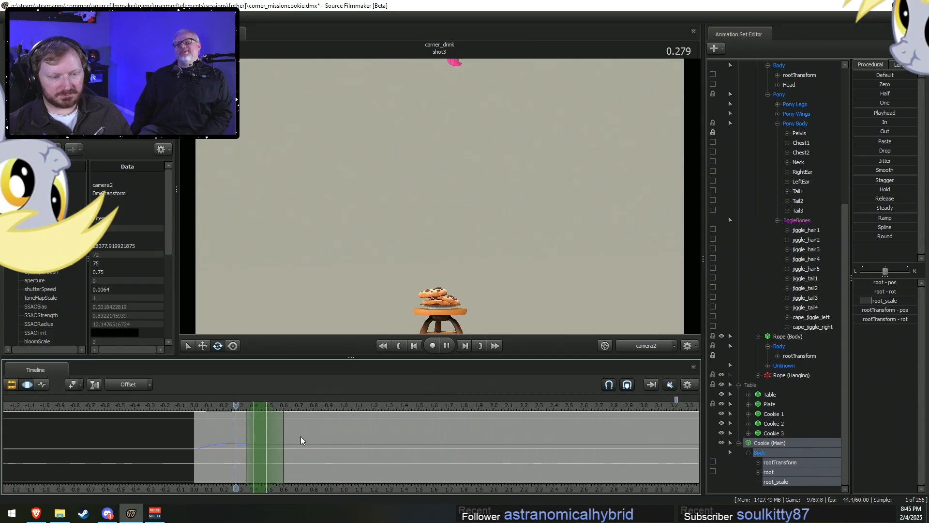
{"action": "middle_click_drag", "start_coordinate": [454, 482], "coordinate": [369, 484]}
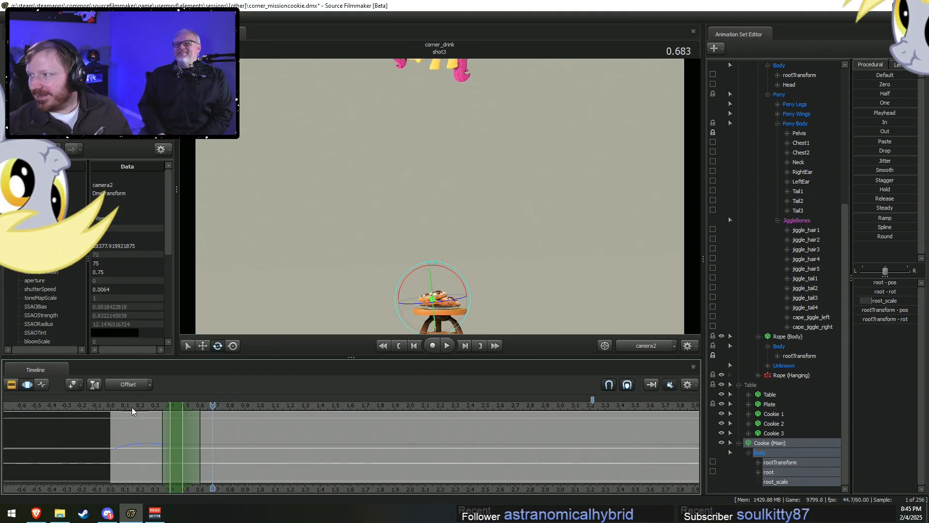
{"action": "left_click_drag", "start_coordinate": [132, 407], "coordinate": [128, 408]}
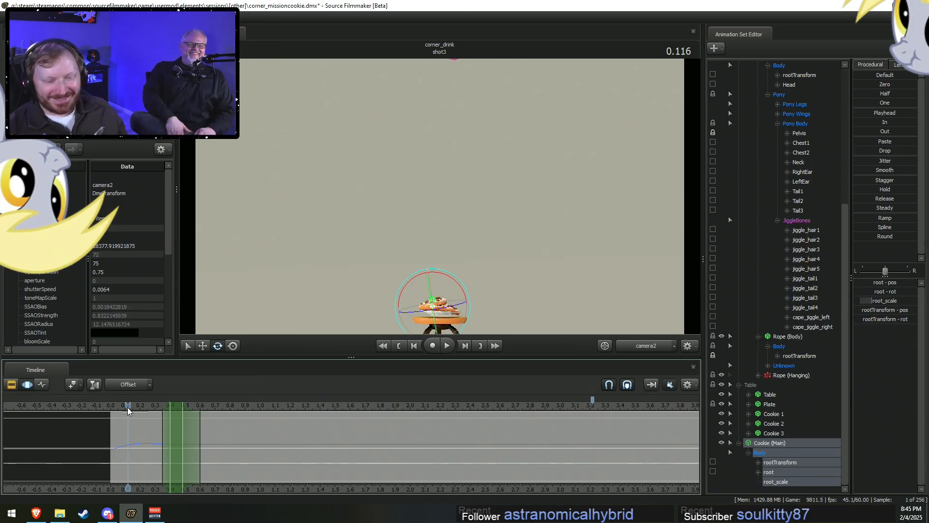
{"action": "key", "text": "space"}
Frame the cookie stack up close in the work camera and examine Cookie (Main)'s motion over the shot's first moments.
{"action": "mouse_move", "coordinate": [127, 407]}
{"action": "left_mouse_down"}
{"action": "mouse_move", "coordinate": [137, 405]}
{"action": "mouse_move", "coordinate": [102, 405]}
{"action": "mouse_move", "coordinate": [113, 410]}
{"action": "left_mouse_up"}
{"action": "left_click", "coordinate": [630, 348]}
{"action": "mouse_move", "coordinate": [442, 211]}
{"action": "left_mouse_down"}
{"action": "mouse_move", "coordinate": [442, 227]}
{"action": "mouse_move", "coordinate": [442, 211]}
{"action": "left_mouse_up"}
{"action": "key", "text": "w"}
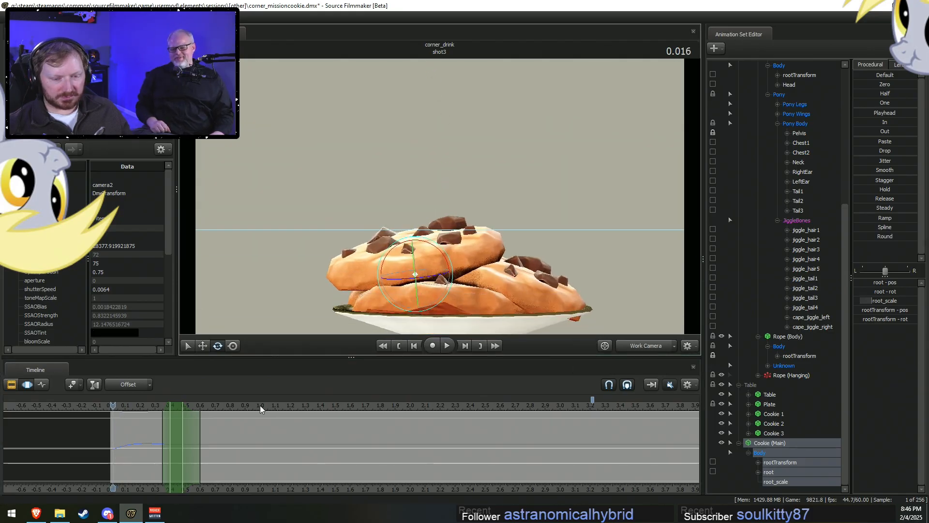
{"action": "key", "text": "shift"}
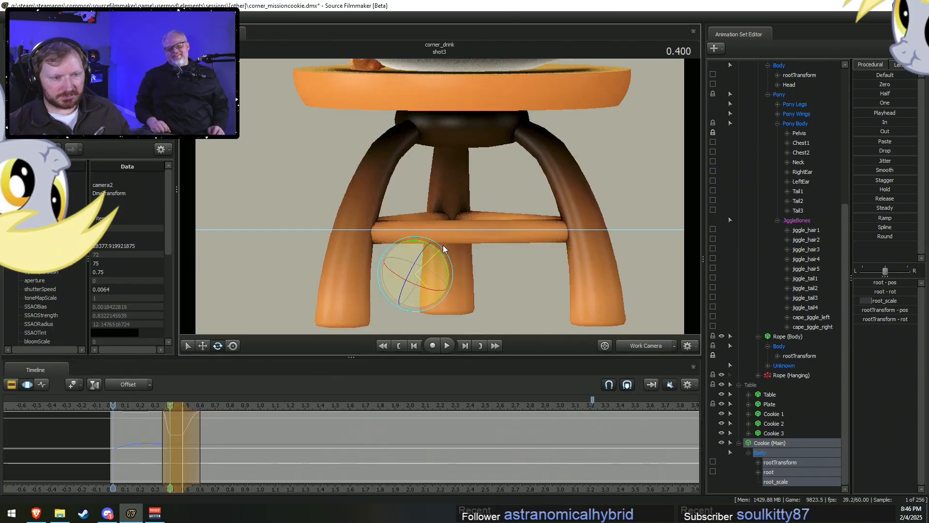
{"action": "left_click_drag", "start_coordinate": [527, 275], "coordinate": [440, 200]}
{"action": "key", "text": "shift"}
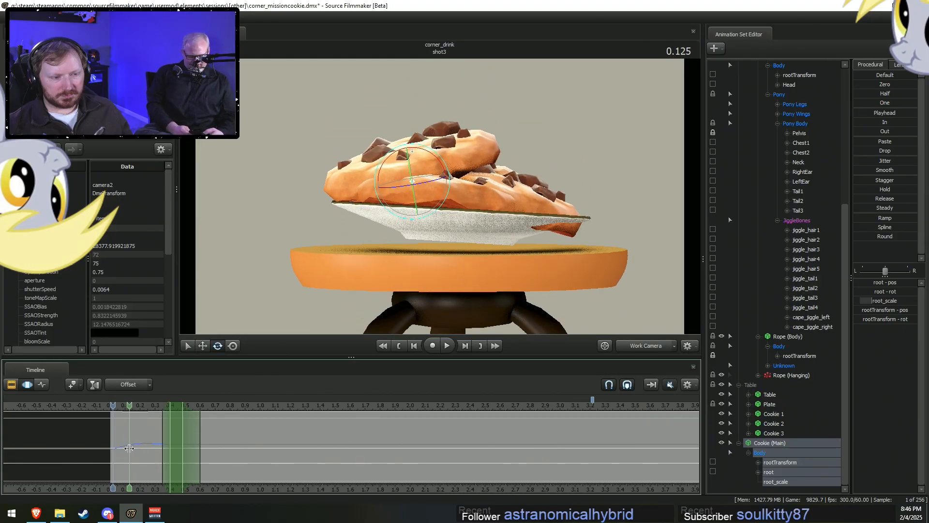
Tilt Cookie 3 at 0.100, holding everything before that time and fading the change out by about 0.266.
{"action": "left_click", "coordinate": [126, 446]}
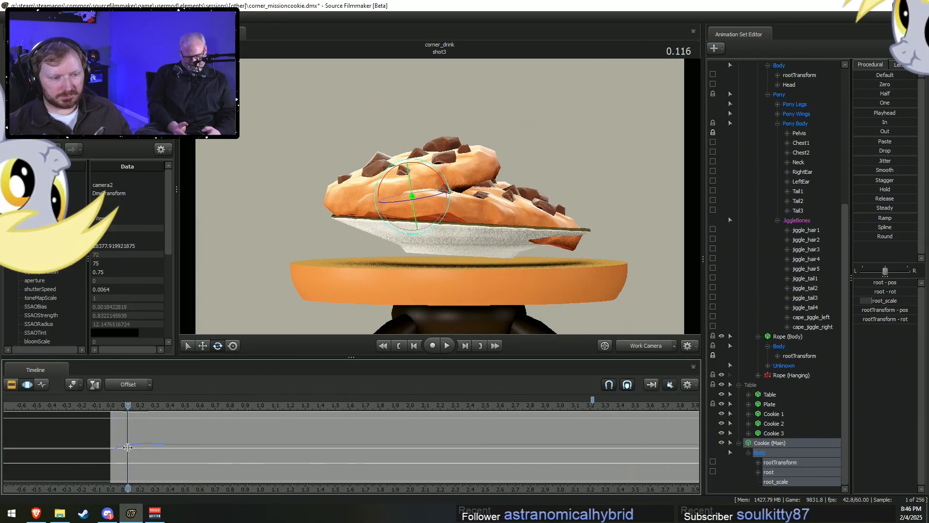
{"action": "key", "text": "shift"}
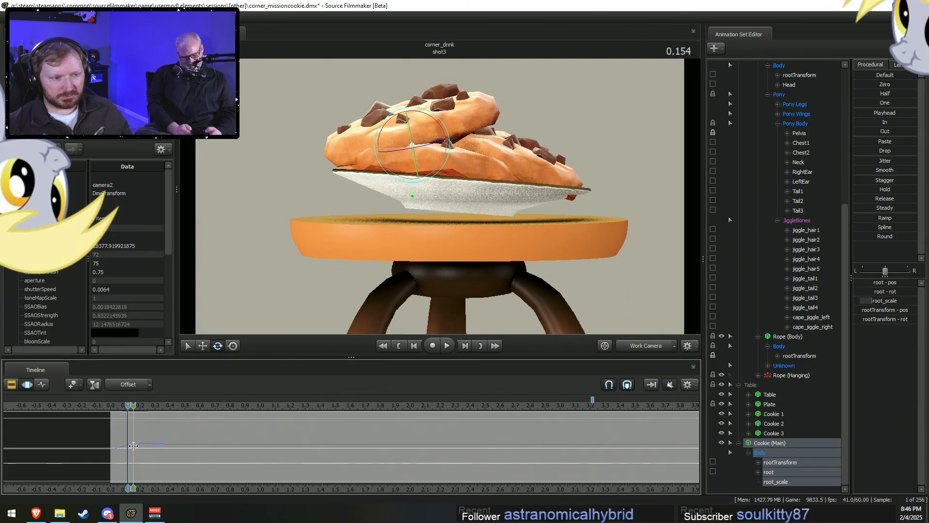
{"action": "left_click", "coordinate": [125, 446]}
{"action": "key", "text": "bracketleft"}
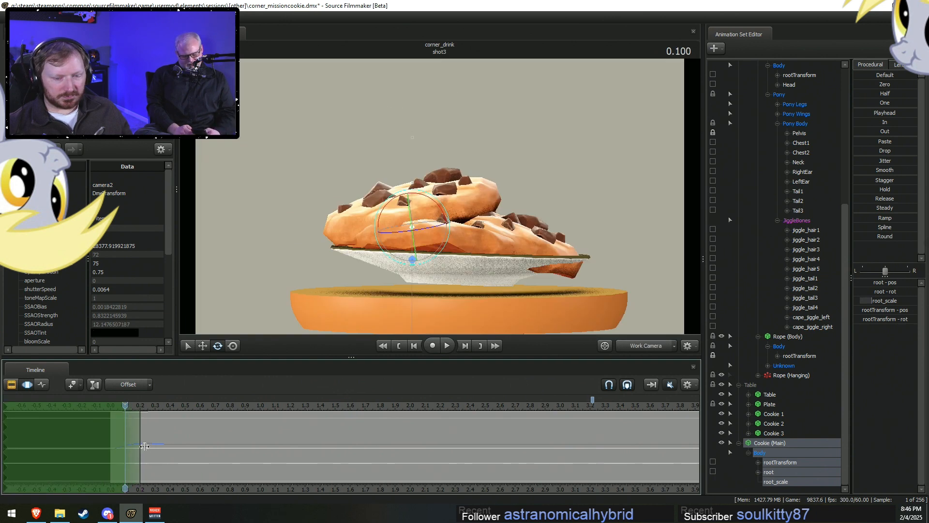
{"action": "left_click", "coordinate": [773, 423]}
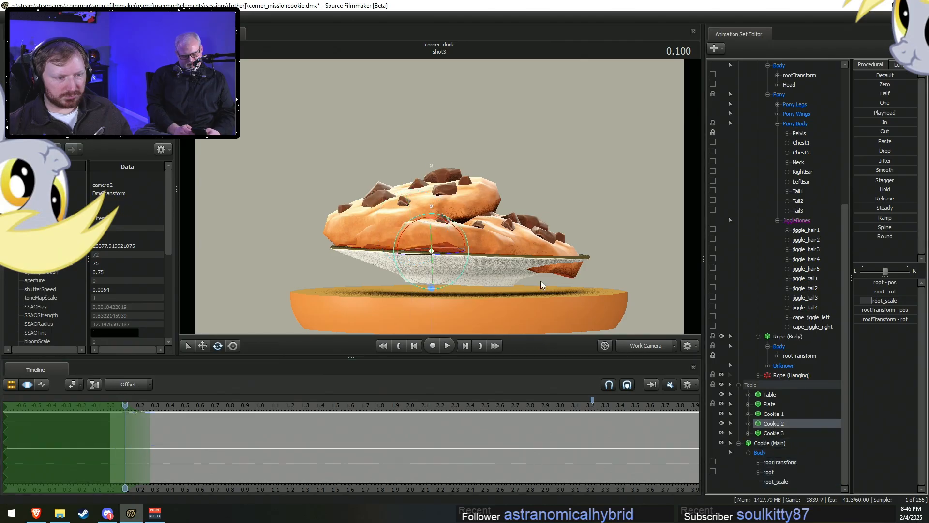
{"action": "left_click", "coordinate": [774, 434]}
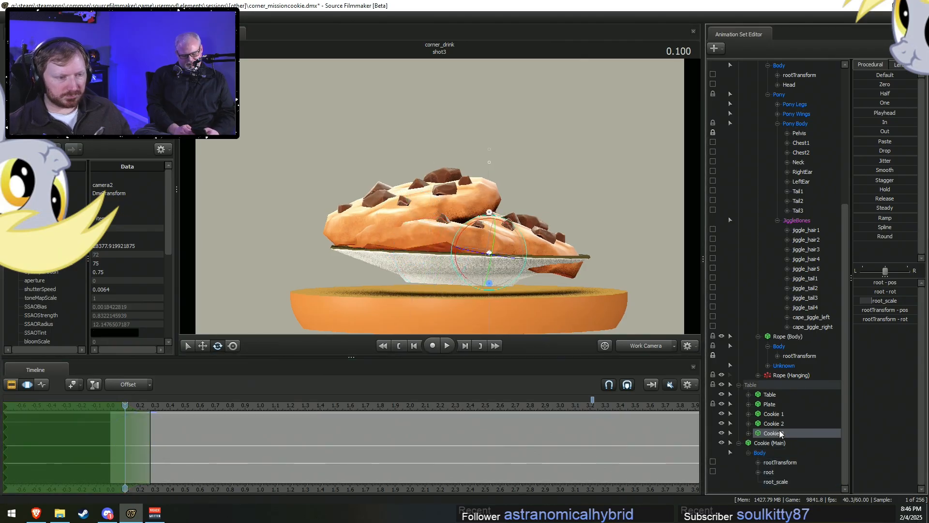
{"action": "left_click_drag", "start_coordinate": [524, 238], "coordinate": [523, 230]}
Save the session, and tilt Cookie 3 from 0.300 onward with the falloff starting at about 0.216.
{"action": "left_click_drag", "start_coordinate": [116, 435], "coordinate": [187, 453]}
{"action": "key", "text": "ctrl+s"}
{"action": "mouse_move", "coordinate": [156, 426]}
{"action": "left_mouse_down"}
{"action": "mouse_move", "coordinate": [180, 430]}
{"action": "mouse_move", "coordinate": [137, 431]}
{"action": "mouse_move", "coordinate": [377, 430]}
{"action": "mouse_move", "coordinate": [143, 435]}
{"action": "left_mouse_up"}
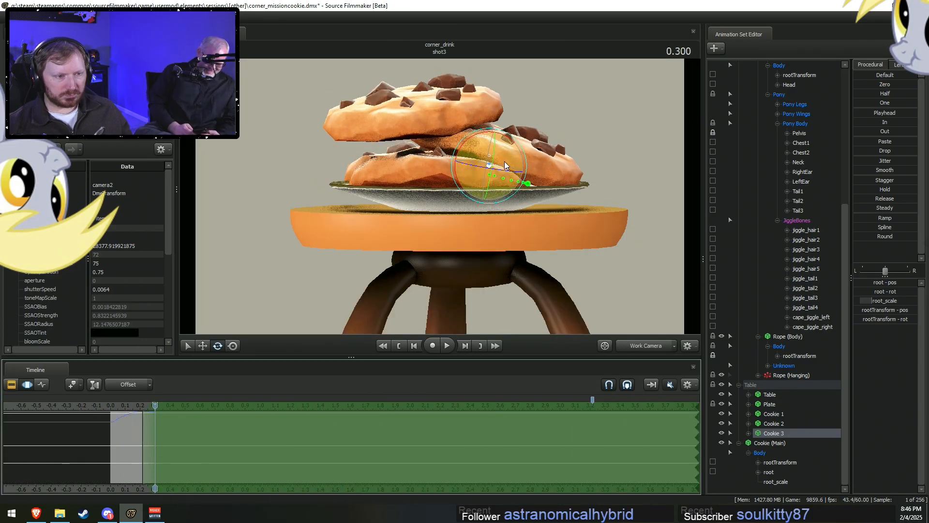
{"action": "left_click_drag", "start_coordinate": [155, 402], "coordinate": [163, 405]}
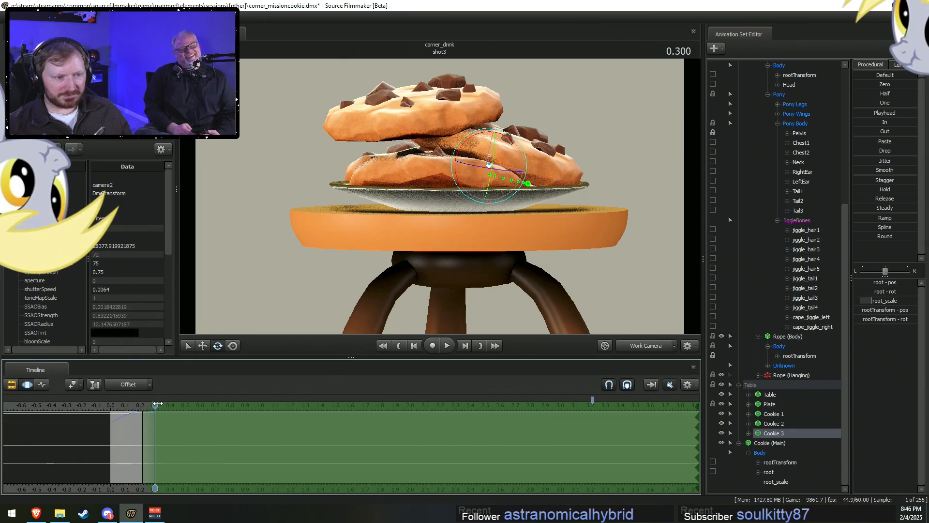
{"action": "left_click_drag", "start_coordinate": [527, 161], "coordinate": [524, 166]}
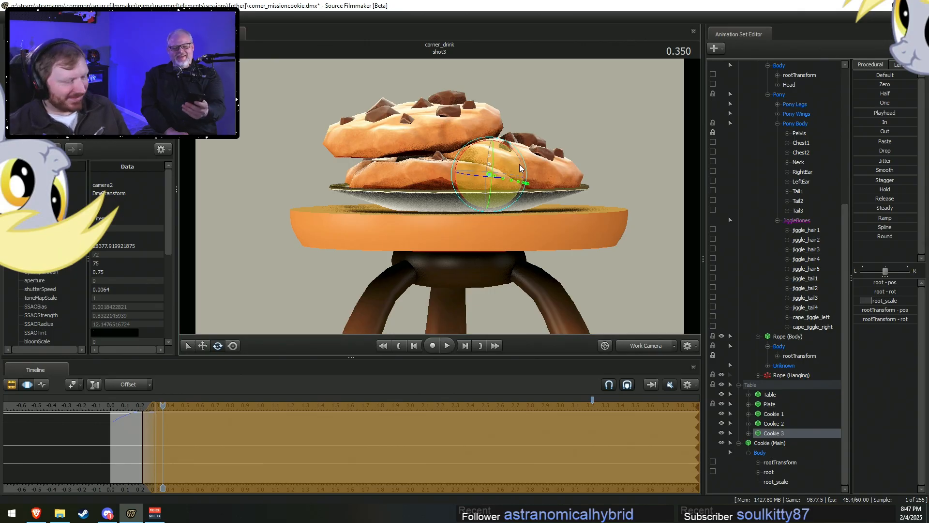
Replay Cookie 3's hop in the work camera, and check the same motion several times through camera2.
{"action": "left_click_drag", "start_coordinate": [124, 406], "coordinate": [112, 404]}
{"action": "key", "text": "space"}
{"action": "key", "text": "space"}
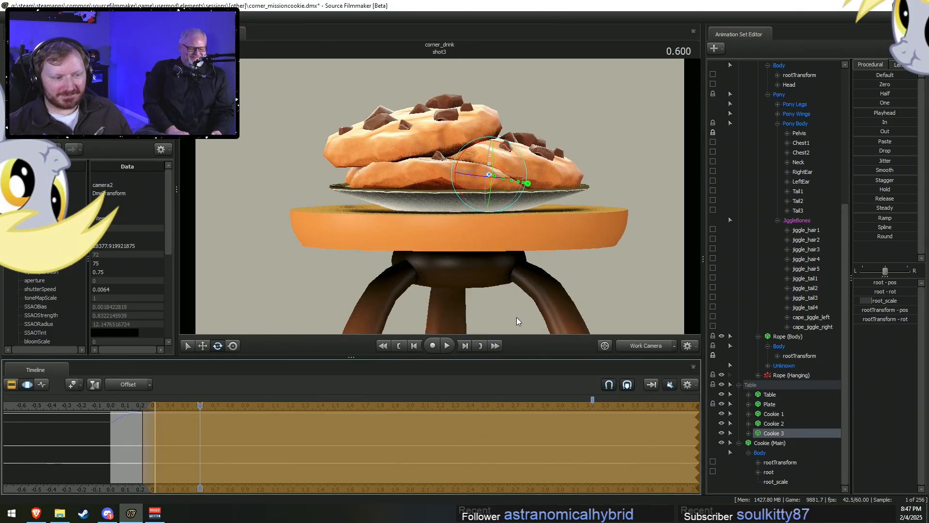
{"action": "left_click", "coordinate": [651, 347]}
{"action": "left_click", "coordinate": [111, 407]}
{"action": "key", "text": "space"}
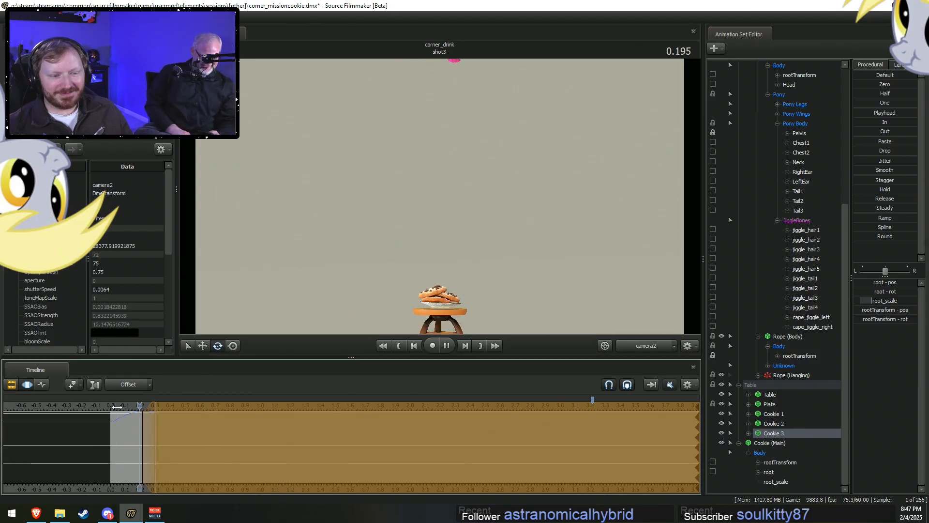
{"action": "left_click", "coordinate": [112, 408]}
{"action": "left_click", "coordinate": [111, 407]}
{"action": "key", "text": "space"}
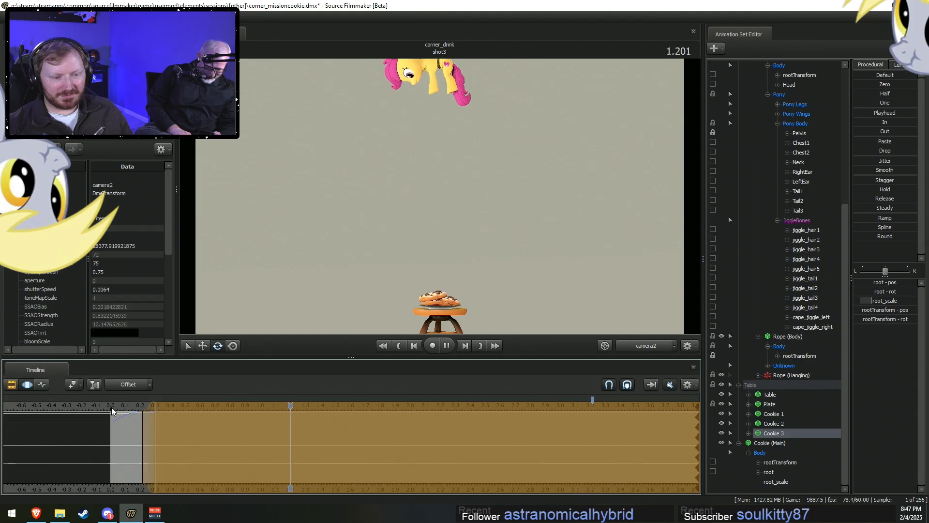
{"action": "key", "text": "space"}
{"action": "left_click", "coordinate": [638, 349]}
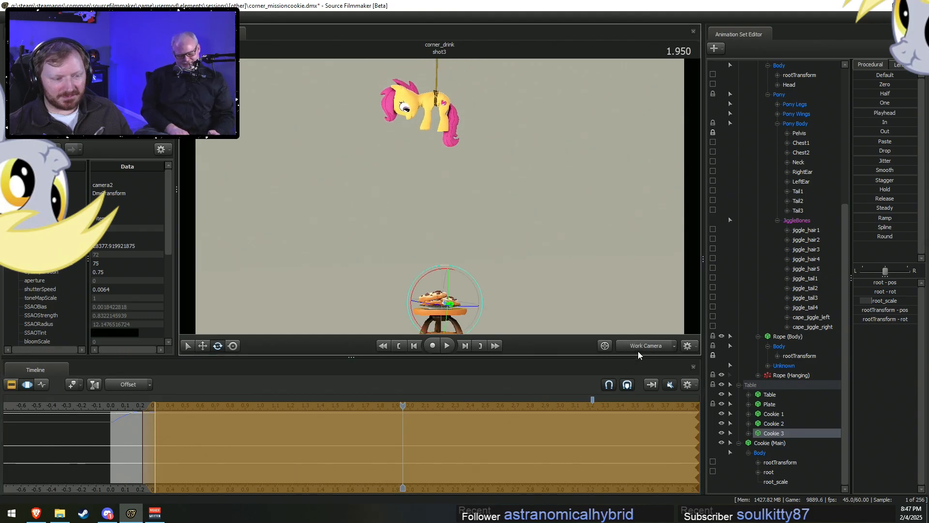
Bring the work camera back in close to the cookies and replay their landing from about 0.083.
{"action": "key", "text": "w"}
{"action": "left_click_drag", "start_coordinate": [447, 208], "coordinate": [439, 199]}
{"action": "key", "text": "space"}
{"action": "key", "text": "space"}
{"action": "key", "text": "space"}
{"action": "key", "text": "space"}
{"action": "left_click", "coordinate": [122, 407]}
{"action": "key", "text": "space"}
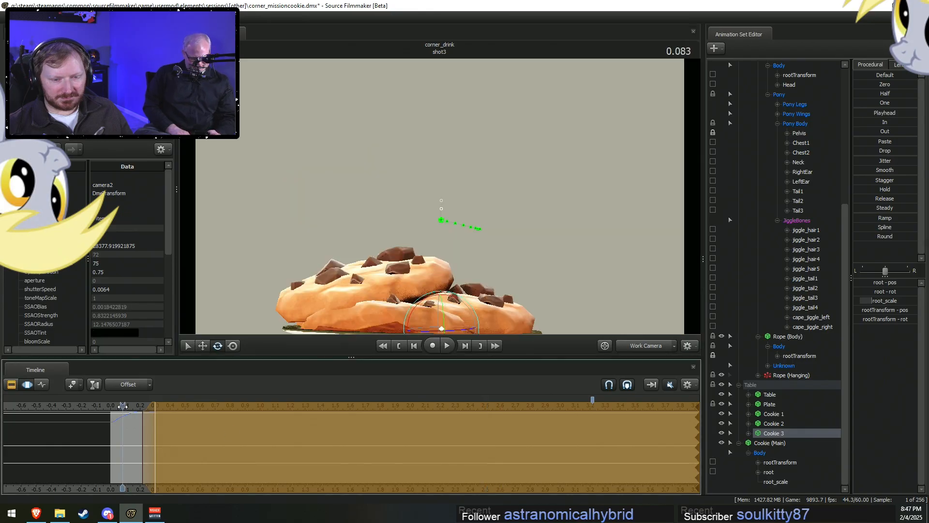
{"action": "key", "text": "space"}
Play shot3 through camera2, checking Scootaloo's descent, the cookie pickup and the ascent up to about 8.1 seconds.
{"action": "key", "text": "F2"}
{"action": "key", "text": "F3"}
{"action": "left_click", "coordinate": [641, 350]}
{"action": "key", "text": "space"}
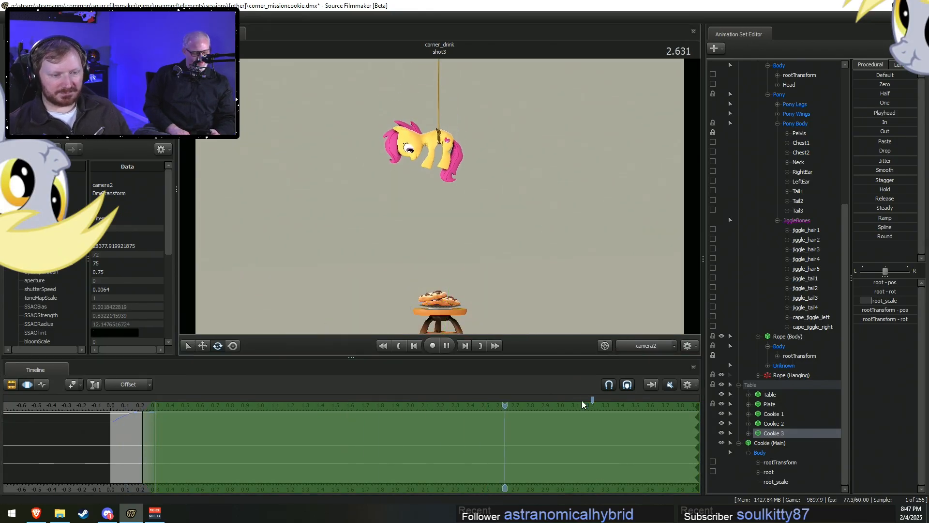
{"action": "key", "text": "F2"}
{"action": "left_click_drag", "start_coordinate": [542, 489], "coordinate": [501, 490]}
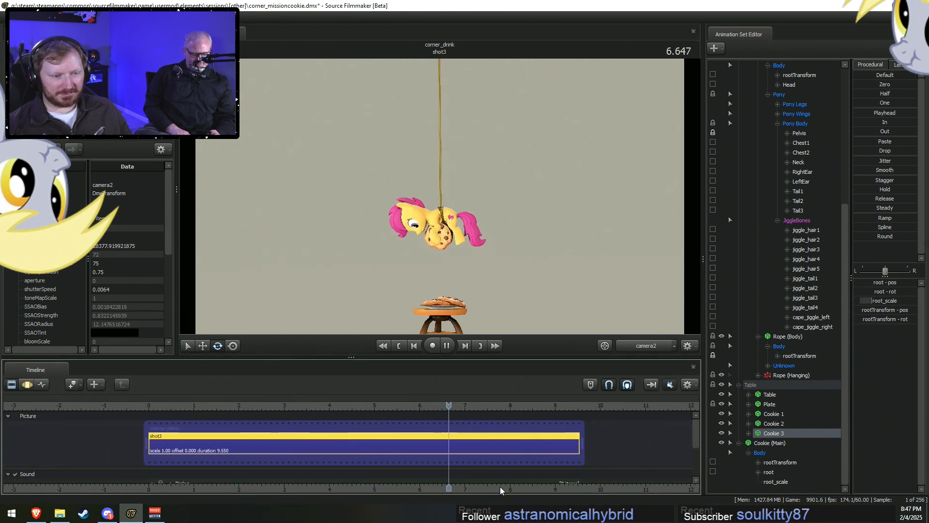
{"action": "key", "text": "space"}
{"action": "left_click", "coordinate": [347, 408]}
{"action": "key", "text": "space"}
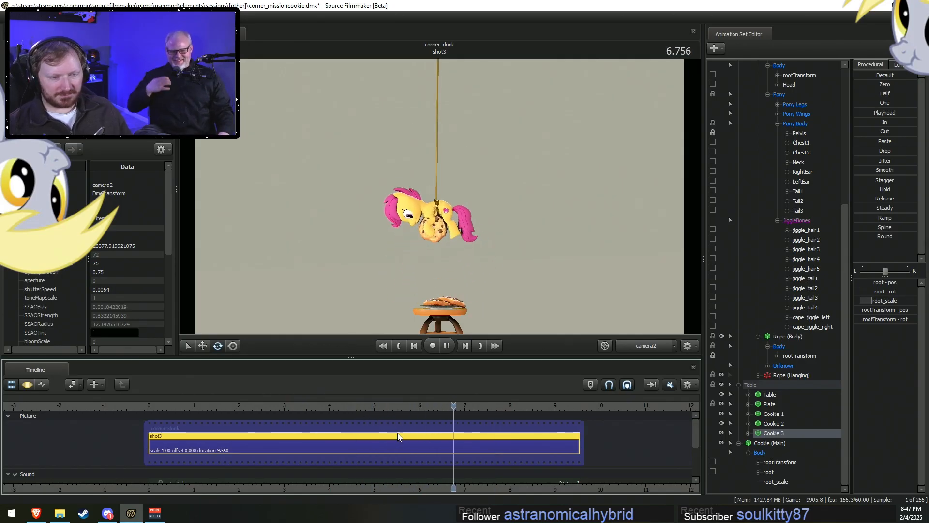
{"action": "key", "text": "space"}
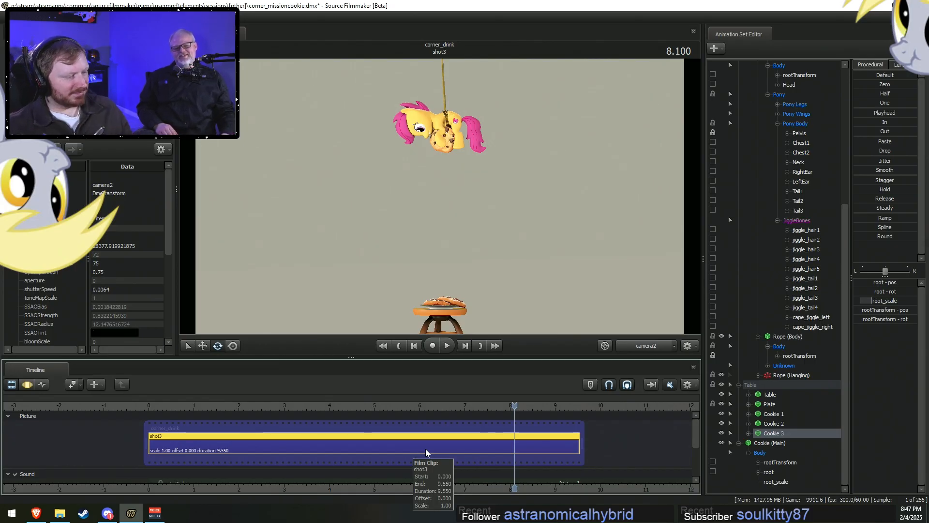
Replay shot3 from near its start until Scootaloo exits at about 9 seconds.
{"action": "left_click_drag", "start_coordinate": [174, 406], "coordinate": [153, 407]}
{"action": "key", "text": "space"}
{"action": "key", "text": "space"}
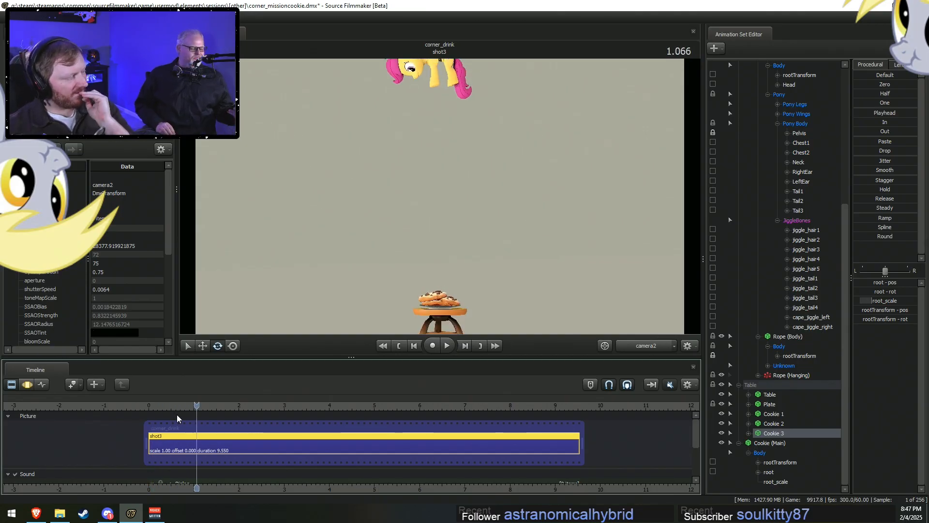
{"action": "key", "text": "space"}
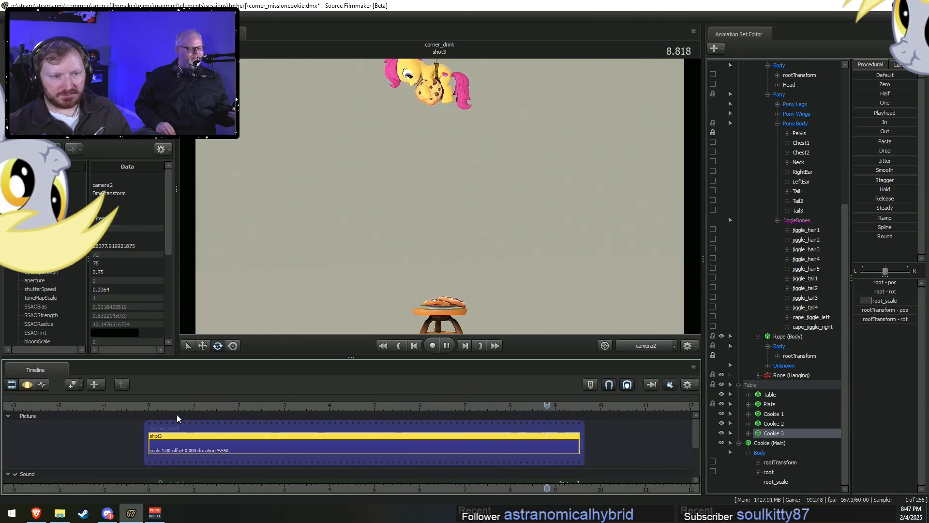
{"action": "key", "text": "space"}
Extend the end of the shot3 clip to a duration of 10.033.
{"action": "key", "text": "F3"}
{"action": "key", "text": "F2"}
{"action": "key", "text": "F3"}
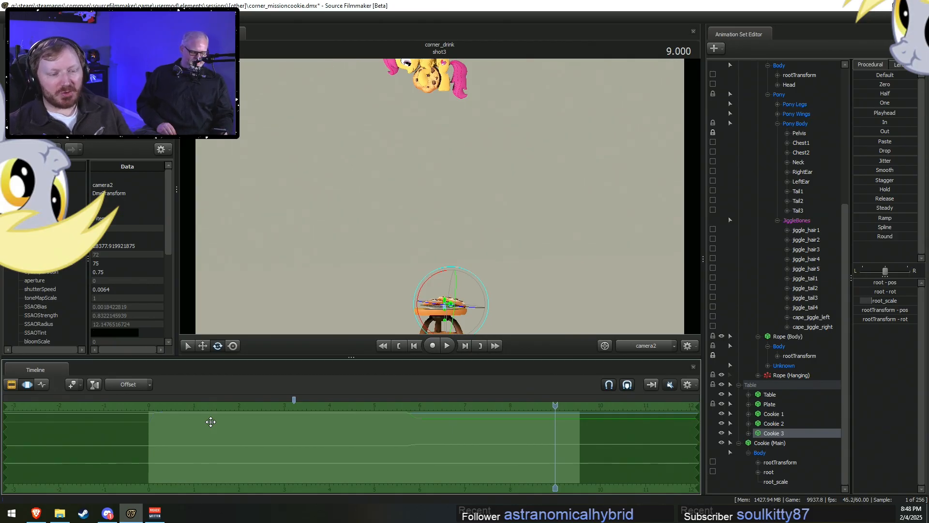
{"action": "left_click_drag", "start_coordinate": [548, 457], "coordinate": [602, 444]}
{"action": "key", "text": "F2"}
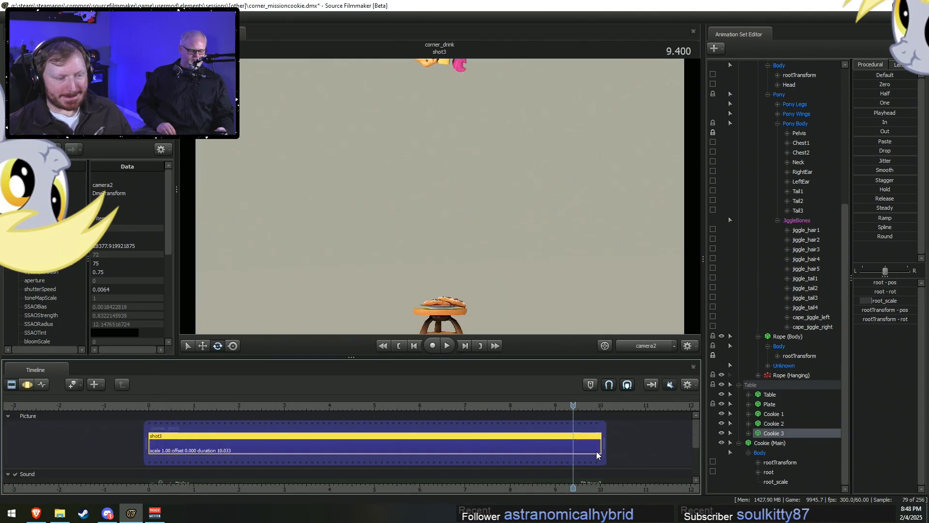
Lower the table, plate and all three cookies out of frame at the end of shot3, blending the move from about 9.1 to 9.6 seconds.
{"action": "left_click_drag", "start_coordinate": [434, 406], "coordinate": [560, 451]}
{"action": "key", "text": "F3"}
{"action": "key", "text": "bracketright"}
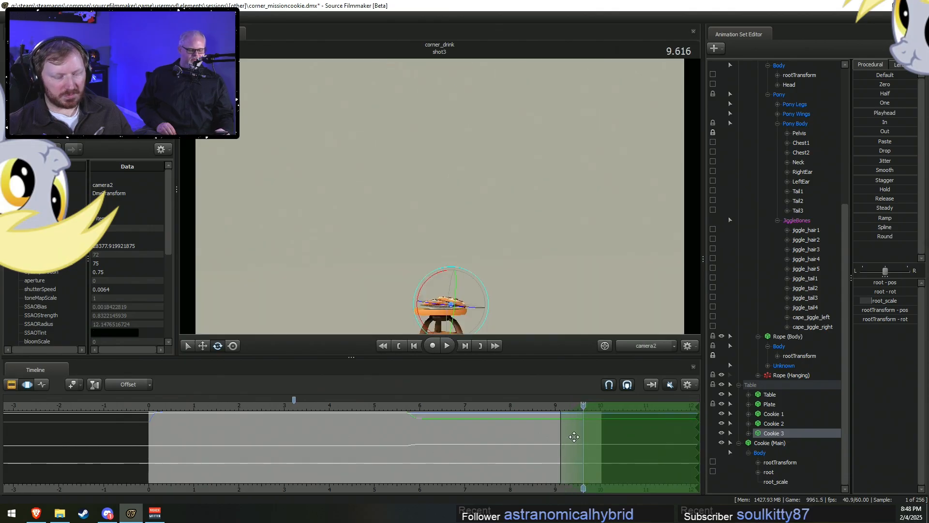
{"action": "left_click", "coordinate": [775, 415]}
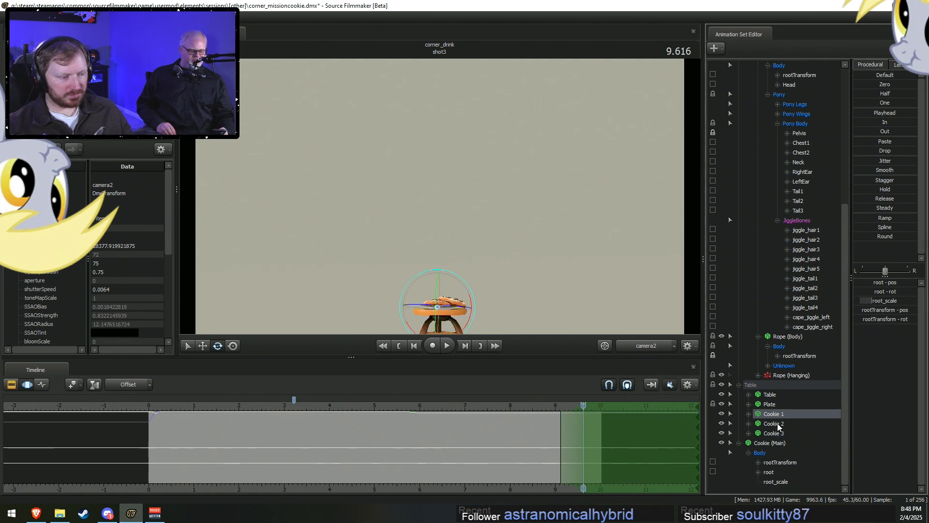
{"action": "left_click", "coordinate": [777, 422], "text": "ctrl"}
{"action": "left_click", "coordinate": [779, 432], "text": "ctrl"}
{"action": "left_click", "coordinate": [780, 396], "text": "ctrl"}
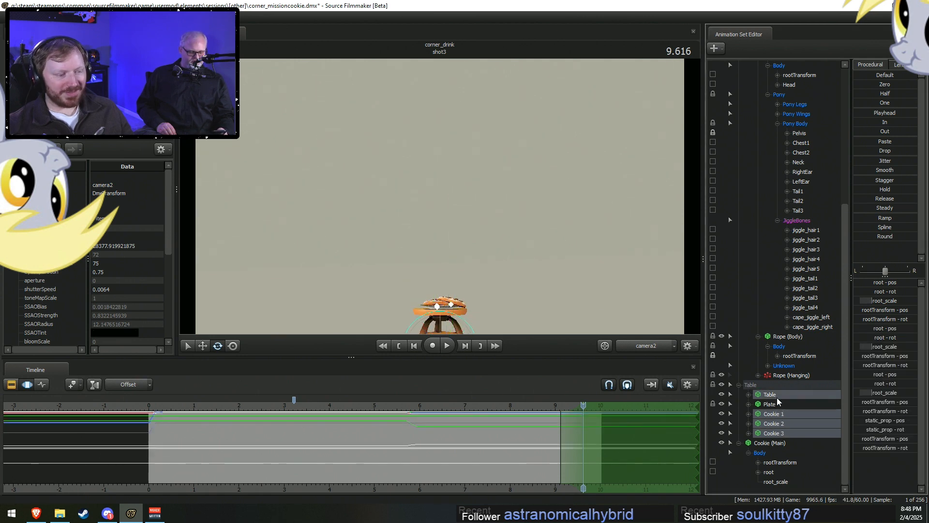
{"action": "left_click", "coordinate": [771, 396], "text": "ctrl"}
{"action": "left_click", "coordinate": [769, 404], "text": "ctrl"}
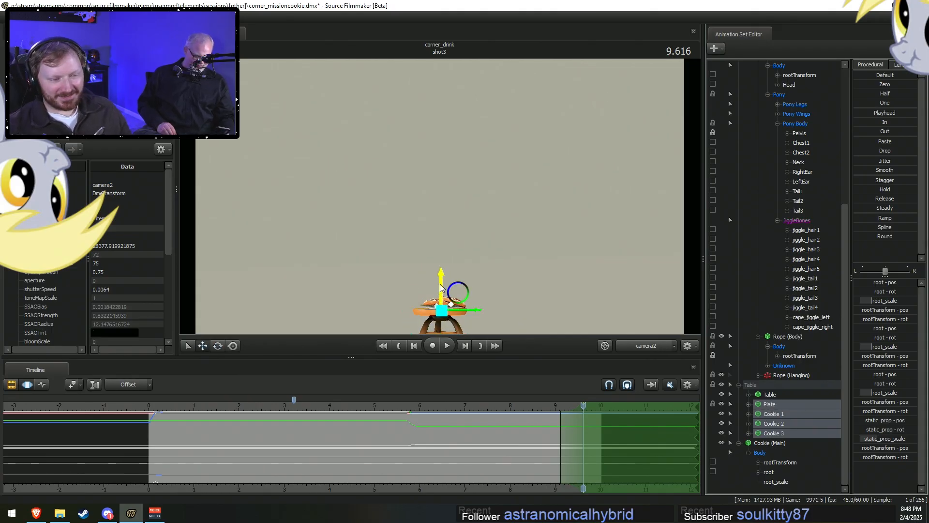
{"action": "left_click", "coordinate": [774, 395], "text": "ctrl"}
{"action": "left_click_drag", "start_coordinate": [432, 317], "coordinate": [442, 361]}
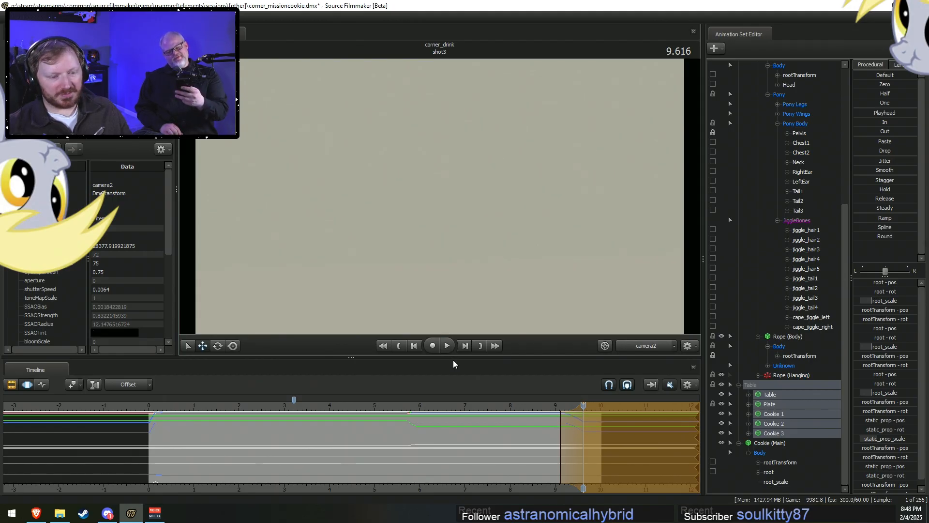
Play the end of shot3 from about 8.9 seconds to check the table's drop.
{"action": "left_click", "coordinate": [550, 406]}
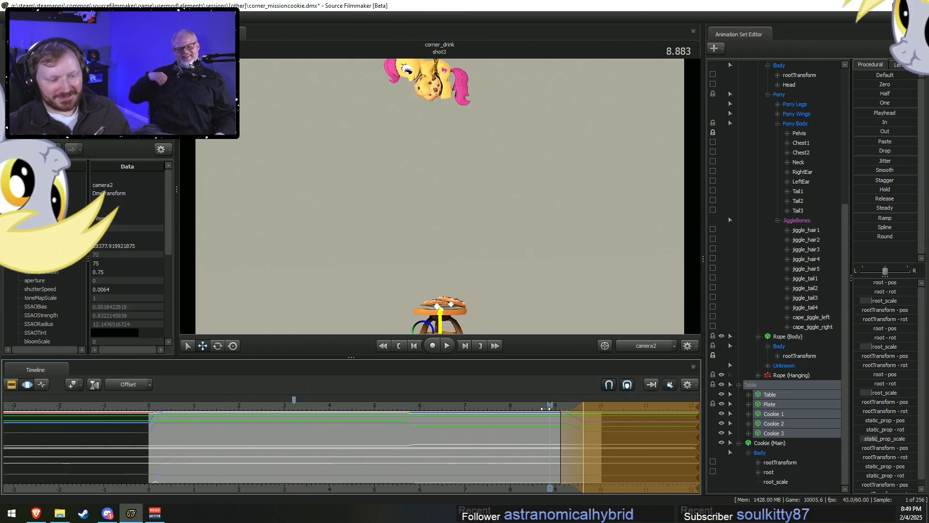
{"action": "key", "text": "space"}
{"action": "key", "text": "space"}
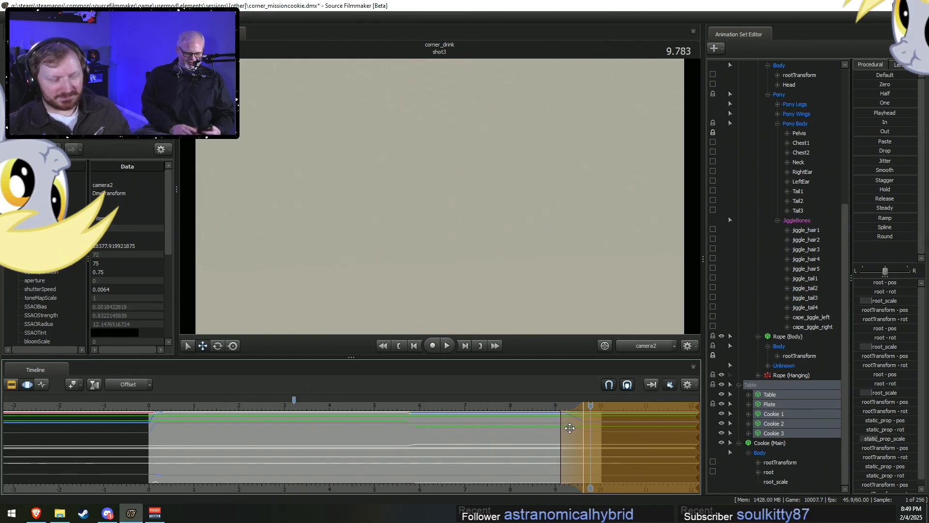
Ease the start of the table group's drop around 9.2 seconds and play it back through camera2.
{"action": "scroll", "coordinate": [557, 425], "scroll_direction": "up", "scroll_amount": 4}
{"action": "key", "text": "shift"}
{"action": "left_click_drag", "start_coordinate": [515, 432], "coordinate": [544, 434], "text": "shift"}
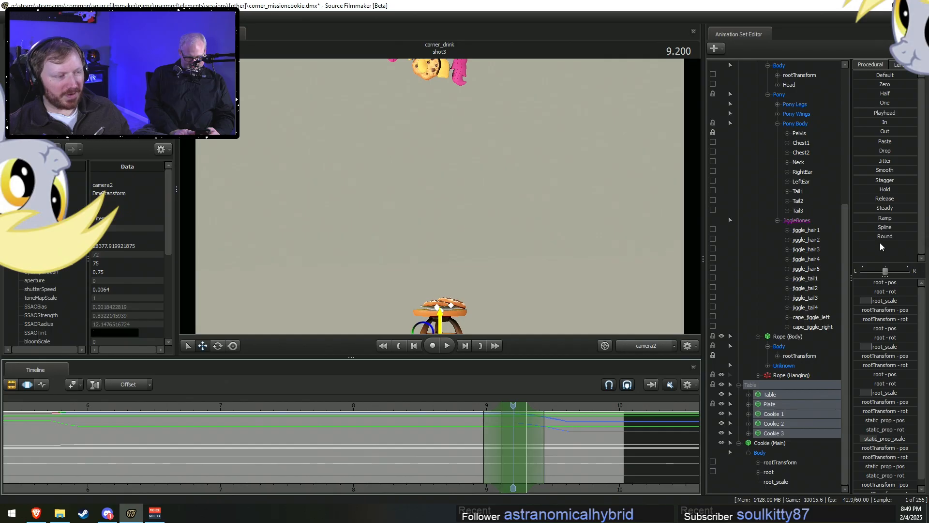
{"action": "key", "text": "space"}
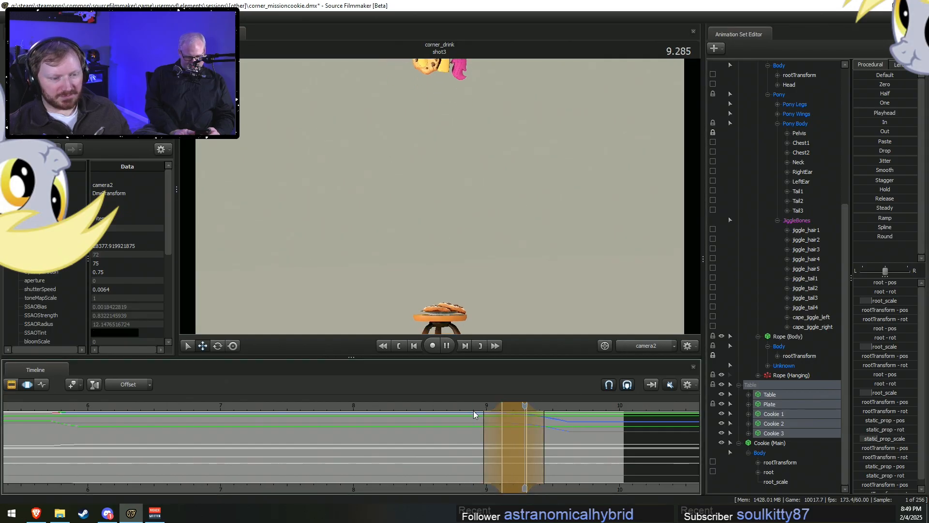
{"action": "key", "text": "space"}
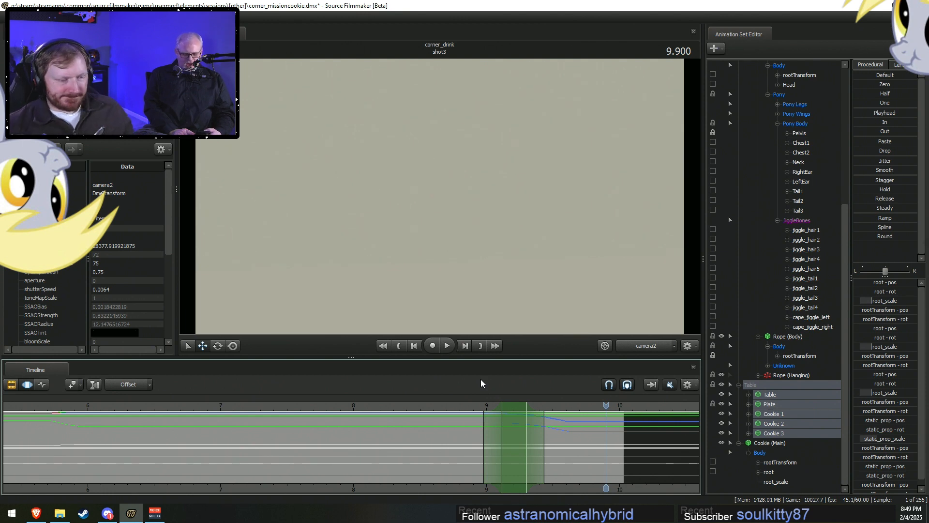
Replay the table's exit, and play shot3 from its start to review the full animation.
{"action": "scroll", "coordinate": [493, 411], "scroll_direction": "down", "scroll_amount": 3}
{"action": "left_click", "coordinate": [518, 406]}
{"action": "key", "text": "space"}
{"action": "key", "text": "space"}
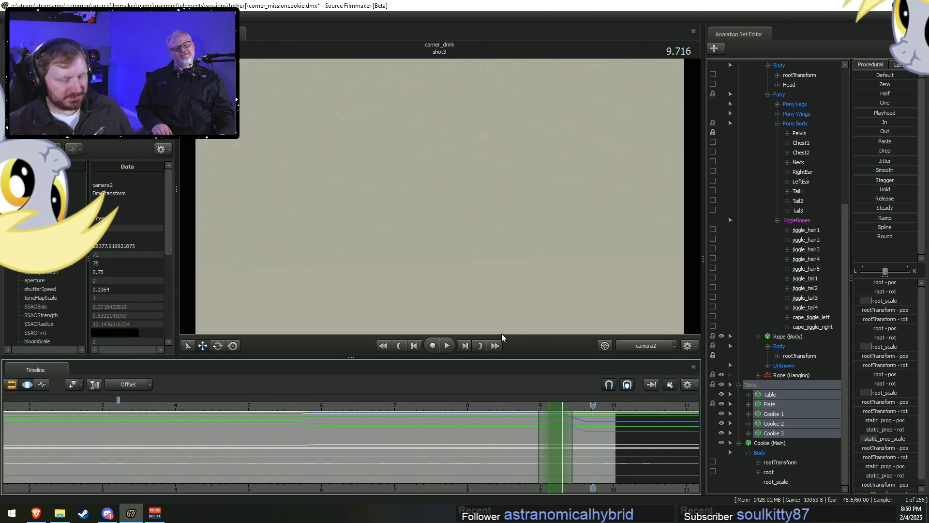
{"action": "scroll", "coordinate": [278, 422], "scroll_direction": "down", "scroll_amount": 2}
{"action": "left_click", "coordinate": [158, 412]}
{"action": "left_click", "coordinate": [155, 412]}
{"action": "key", "text": "space"}
{"action": "left_click", "coordinate": [158, 410]}
{"action": "left_click", "coordinate": [155, 411]}
{"action": "key", "text": "space"}
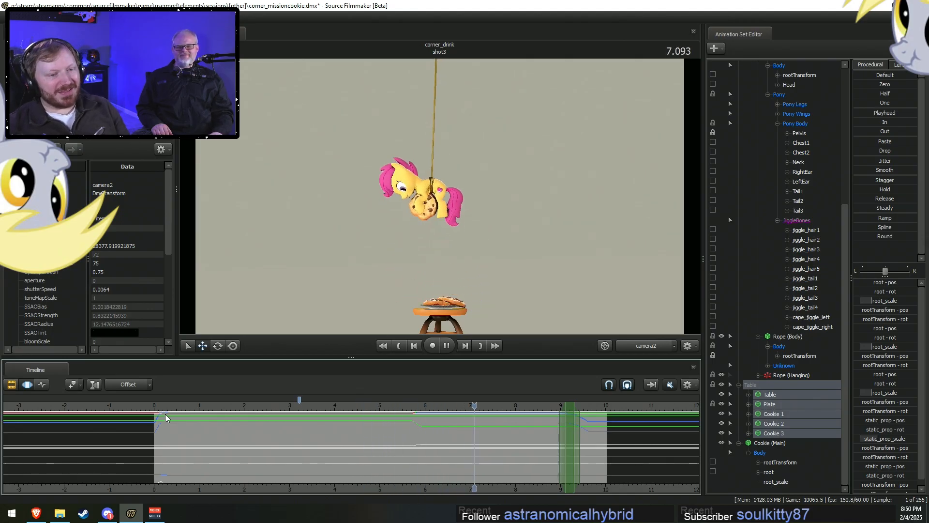
{"action": "key", "text": "space"}
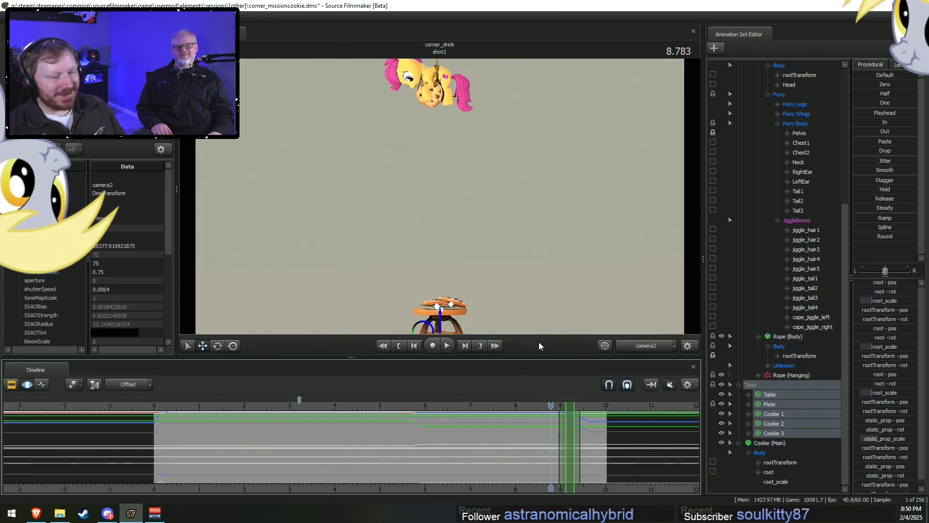
Collapse the Actors and Table groups in the animation set list.
{"action": "scroll", "coordinate": [784, 110], "scroll_direction": "up", "scroll_amount": 7}
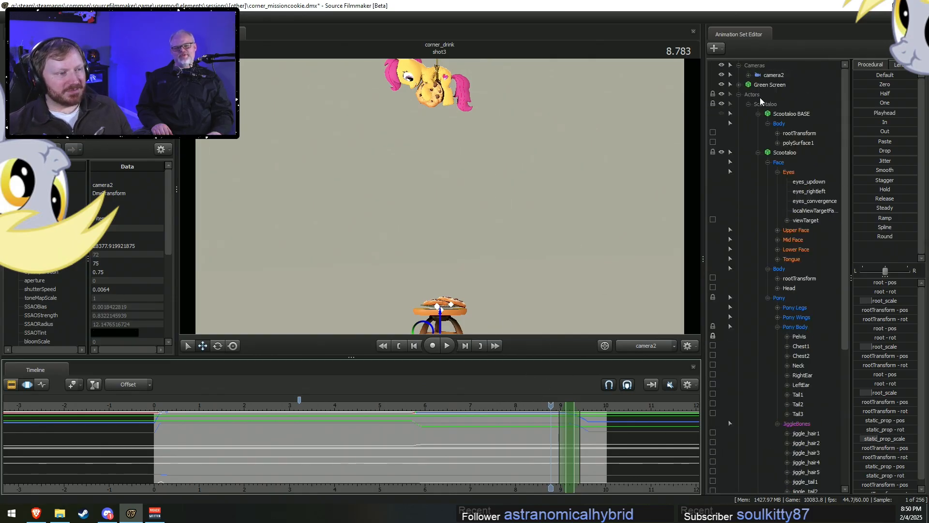
{"action": "left_click", "coordinate": [739, 94]}
{"action": "left_click", "coordinate": [756, 199]}
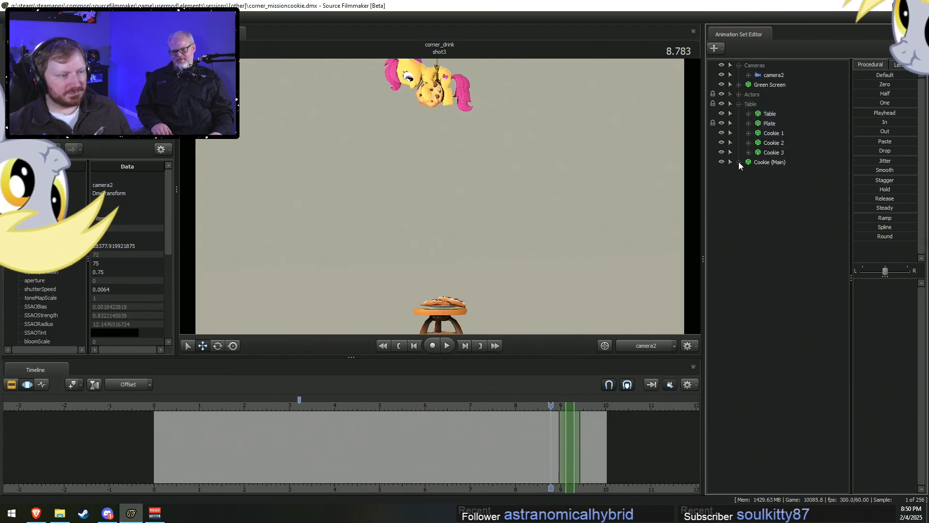
{"action": "left_click", "coordinate": [737, 104]}
Create an animation set for the vn_applebloom.mdl model, filtering the models by "apple", and select it.
{"action": "right_click", "coordinate": [765, 159]}
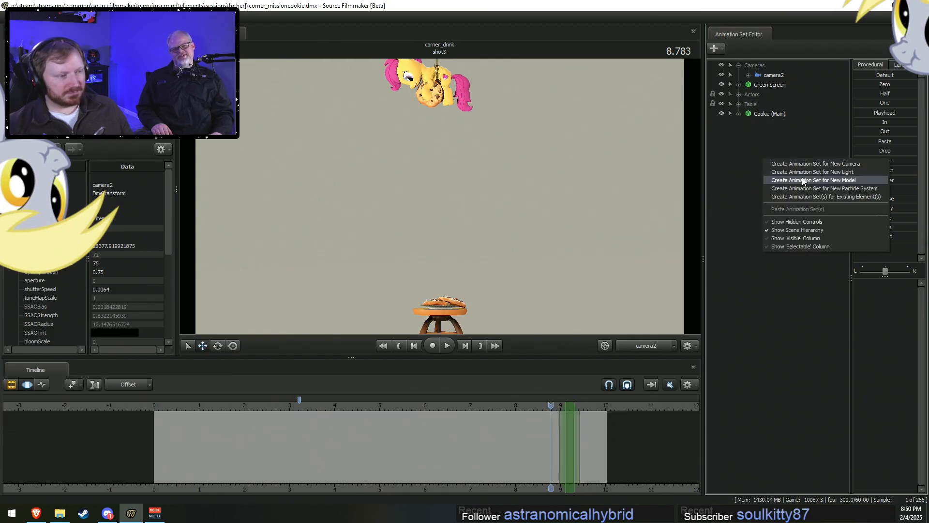
{"action": "left_click", "coordinate": [798, 177]}
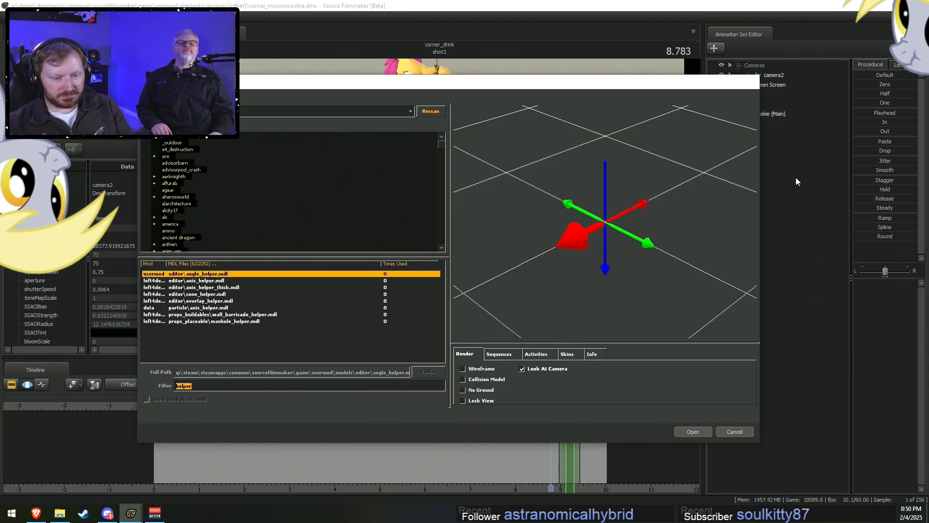
{"action": "type", "text": "apple"}
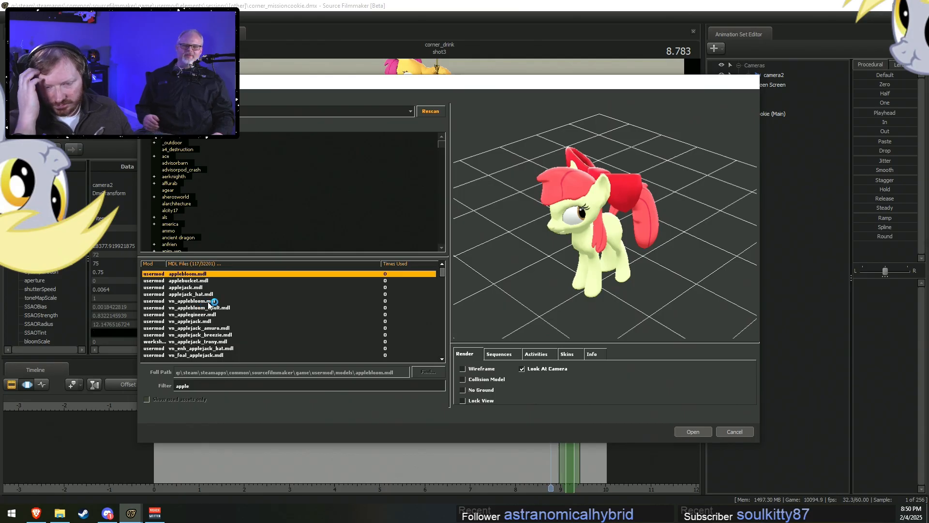
{"action": "left_click", "coordinate": [207, 300]}
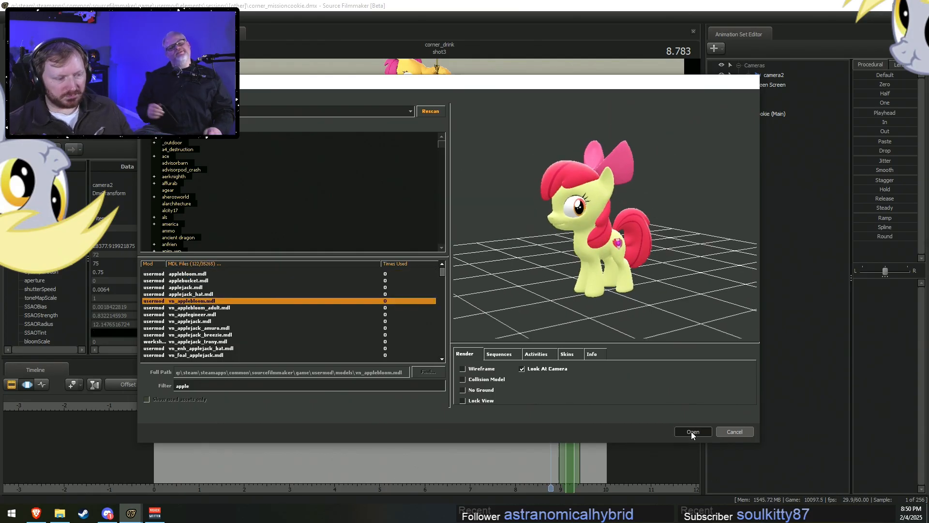
{"action": "left_click", "coordinate": [692, 431]}
{"action": "left_click", "coordinate": [780, 124]}
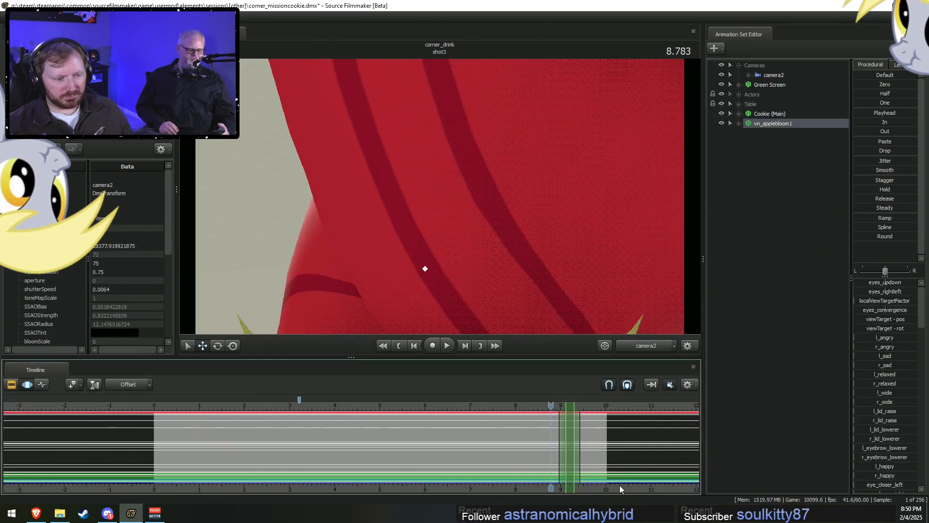
Move Apple Bloom beside the cookie table and turn her partly toward it, working through the work camera.
{"action": "left_click", "coordinate": [664, 345]}
{"action": "key", "text": "s"}
{"action": "left_click_drag", "start_coordinate": [478, 260], "coordinate": [479, 260]}
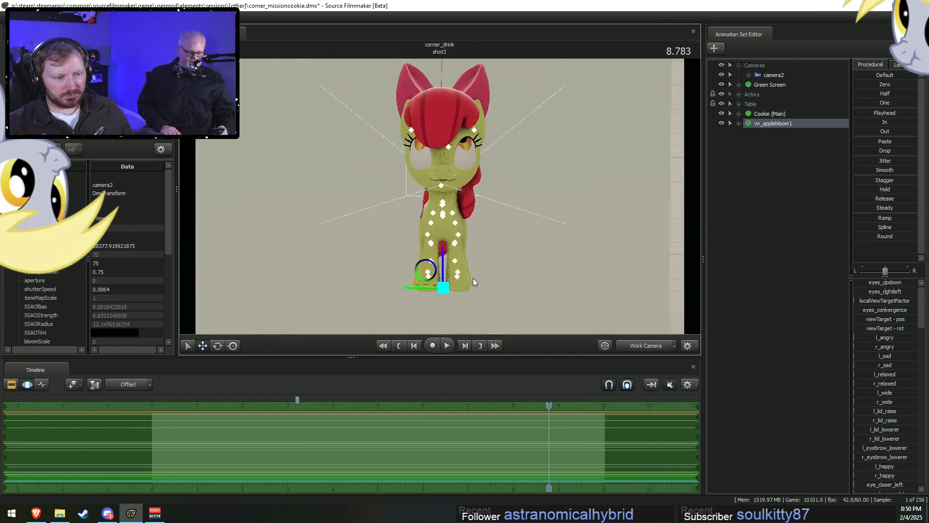
{"action": "left_click_drag", "start_coordinate": [441, 294], "coordinate": [435, 215], "text": "ctrl"}
{"action": "key", "text": "w"}
{"action": "key", "text": "w"}
{"action": "key", "text": "s"}
{"action": "key", "text": "r"}
{"action": "left_click_drag", "start_coordinate": [416, 246], "coordinate": [536, 247]}
{"action": "key", "text": "e"}
{"action": "key", "text": "w"}
{"action": "left_click_drag", "start_coordinate": [420, 204], "coordinate": [495, 237]}
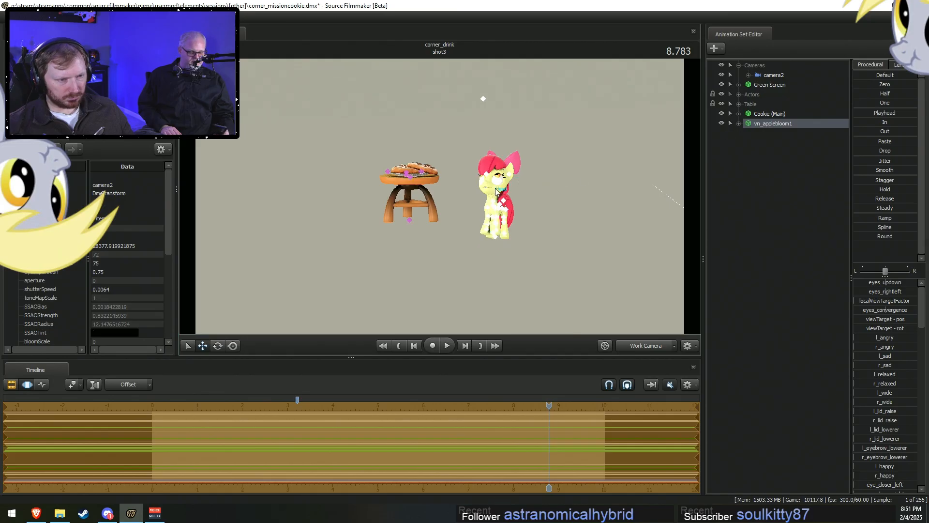
Rotate Apple Bloom's head so she looks up toward Scootaloo.
{"action": "left_click", "coordinate": [497, 187], "text": "ctrl"}
{"action": "key", "text": "e"}
{"action": "mouse_move", "coordinate": [483, 191]}
{"action": "left_mouse_down"}
{"action": "mouse_move", "coordinate": [477, 176]}
{"action": "mouse_move", "coordinate": [501, 197]}
{"action": "mouse_move", "coordinate": [475, 179]}
{"action": "left_mouse_up"}
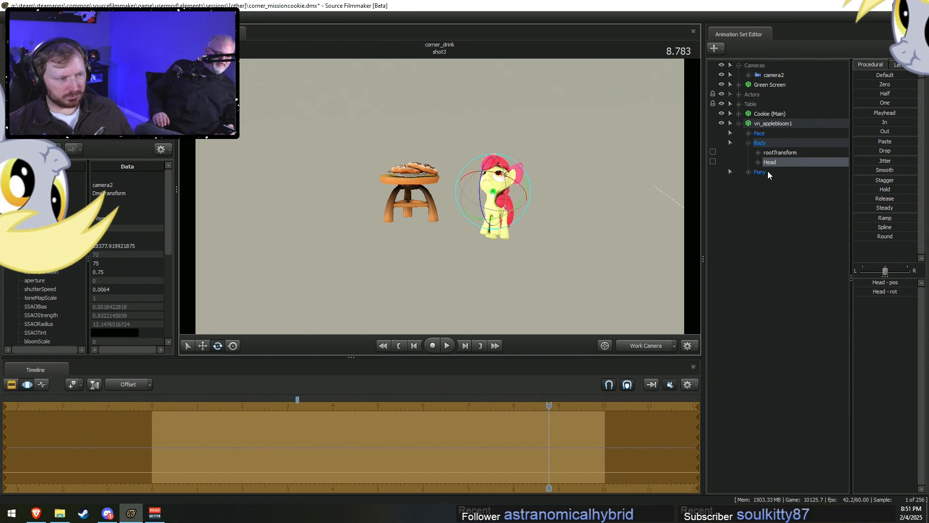
Partially raise both of Apple Bloom's eyelids using the Upper Face lid_raise controls.
{"action": "left_click", "coordinate": [748, 135]}
{"action": "key", "text": "w"}
{"action": "left_click_drag", "start_coordinate": [606, 266], "coordinate": [658, 180]}
{"action": "key", "text": "w"}
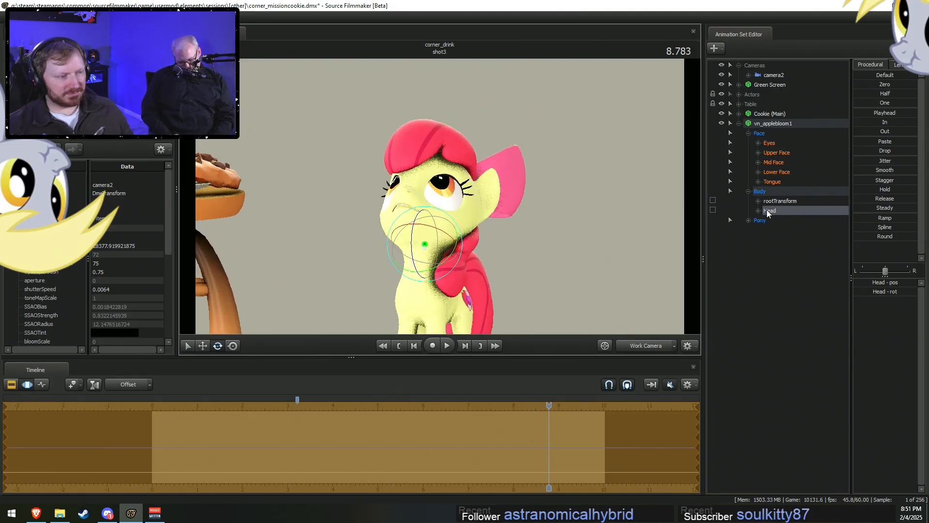
{"action": "left_click", "coordinate": [780, 152]}
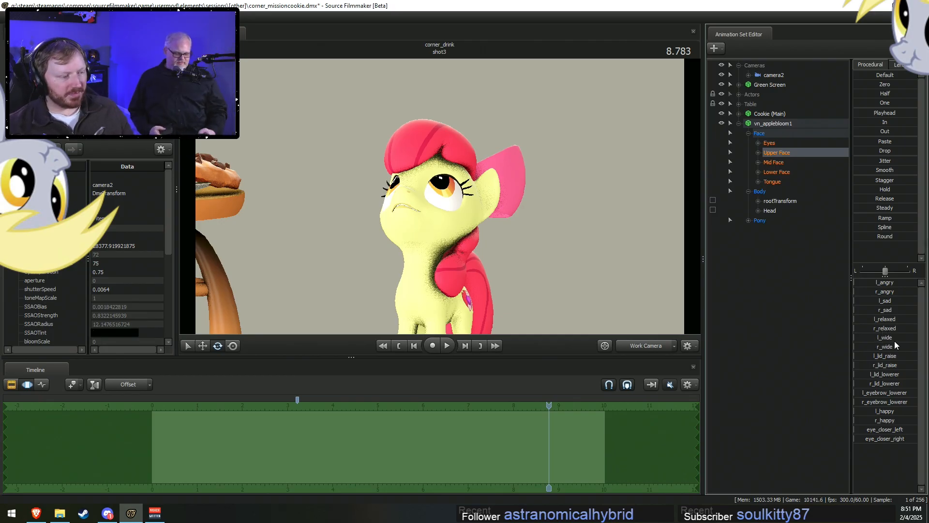
{"action": "mouse_move", "coordinate": [865, 356]}
{"action": "left_mouse_down"}
{"action": "mouse_move", "coordinate": [890, 356]}
{"action": "mouse_move", "coordinate": [882, 356]}
{"action": "left_mouse_up"}
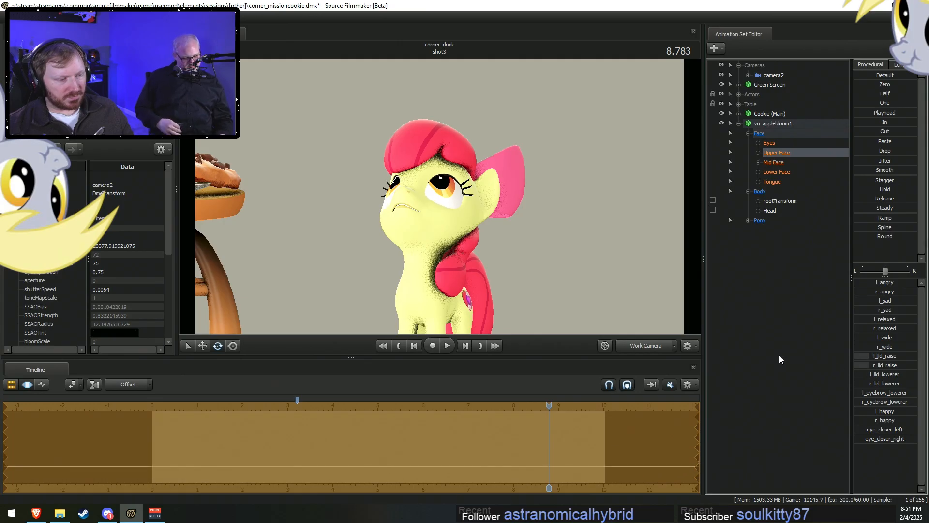
Lower the whole Apple Bloom model so only the upper part of her head shows in camera2's frame beside the table.
{"action": "left_click", "coordinate": [639, 346]}
{"action": "key", "text": "F3"}
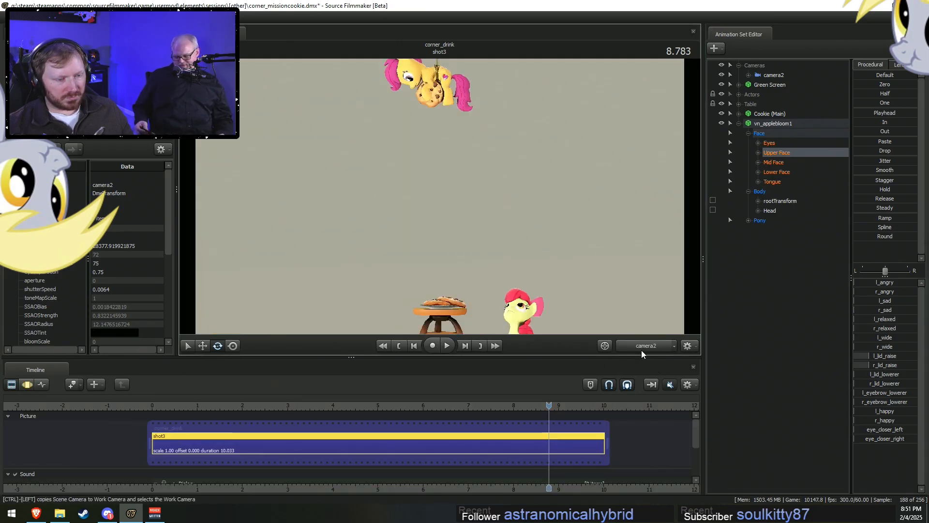
{"action": "scroll", "coordinate": [597, 248], "scroll_direction": "down", "scroll_amount": 5}
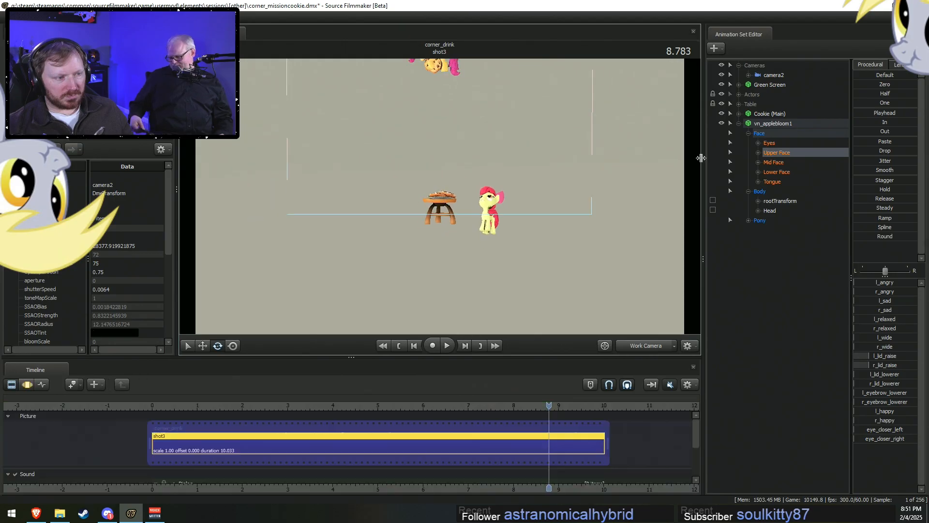
{"action": "left_click", "coordinate": [782, 124]}
{"action": "key", "text": "F3"}
{"action": "key", "text": "w"}
{"action": "left_click_drag", "start_coordinate": [488, 201], "coordinate": [496, 214]}
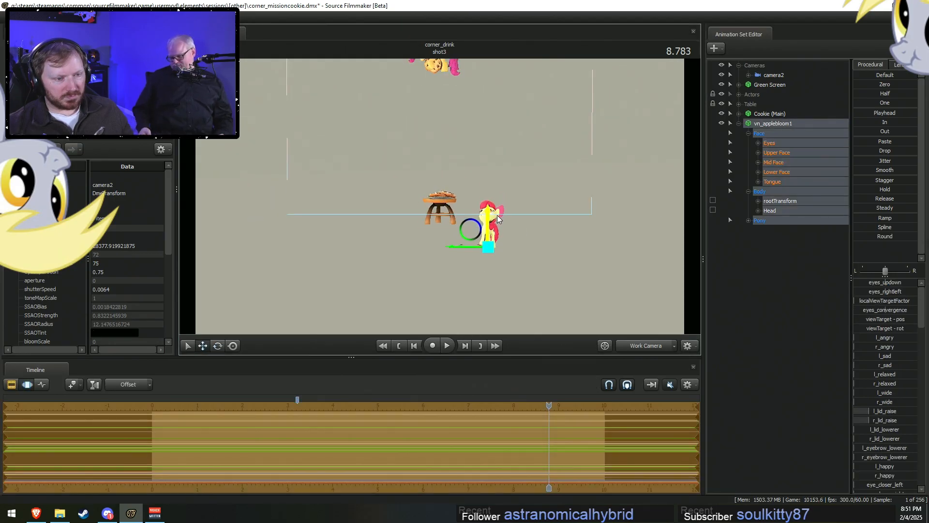
{"action": "left_click", "coordinate": [635, 342]}
{"action": "key", "text": "F2"}
{"action": "key", "text": "F3"}
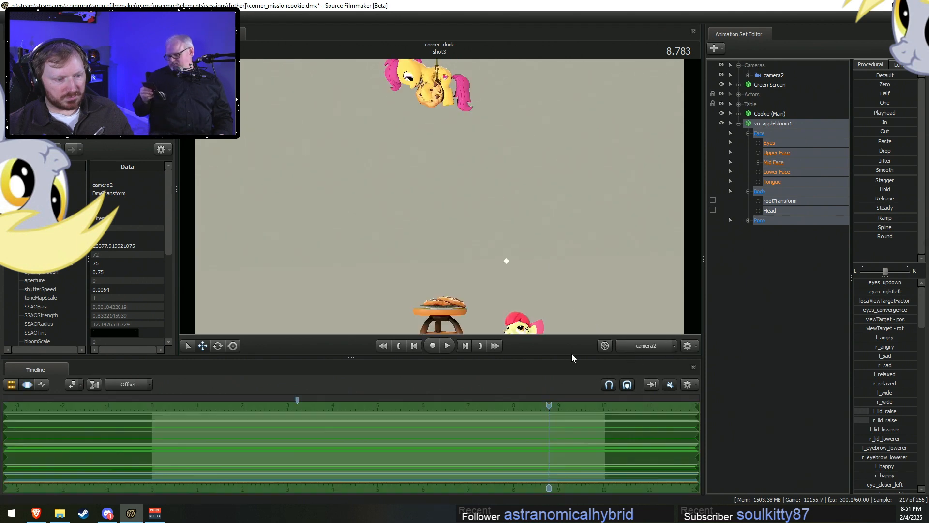
Nudge Apple Bloom slightly further down in a close work-camera view and check the framing through camera2.
{"action": "left_click", "coordinate": [648, 346]}
{"action": "left_click_drag", "start_coordinate": [595, 276], "coordinate": [624, 295]}
{"action": "key", "text": "w"}
{"action": "key", "text": "w"}
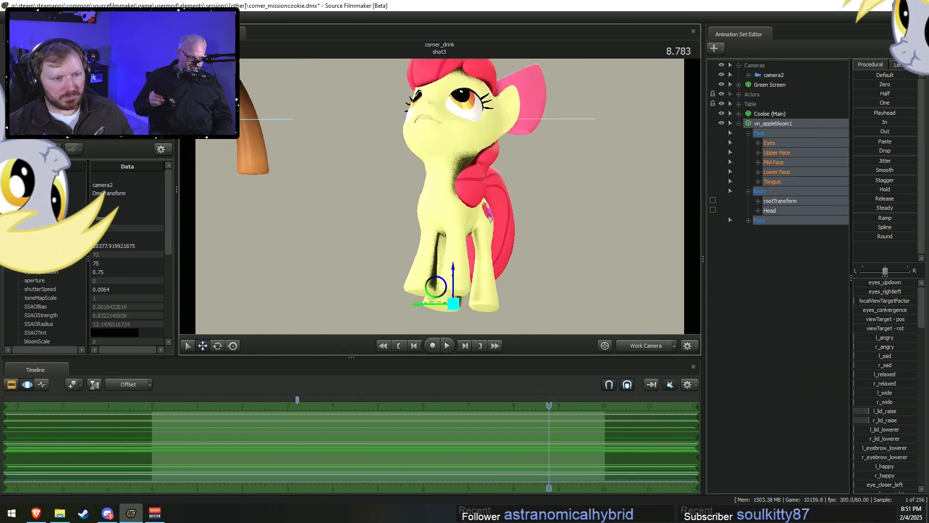
{"action": "left_click_drag", "start_coordinate": [479, 298], "coordinate": [479, 302]}
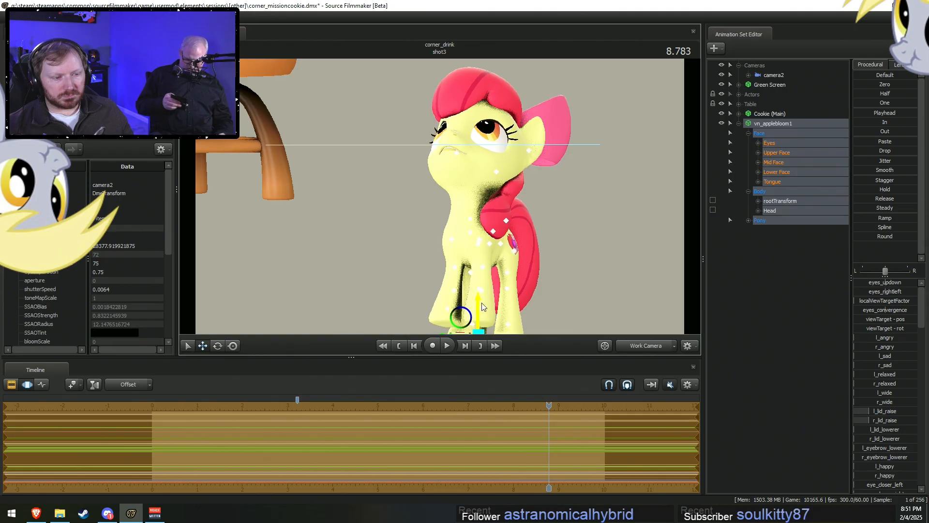
{"action": "left_click", "coordinate": [645, 346]}
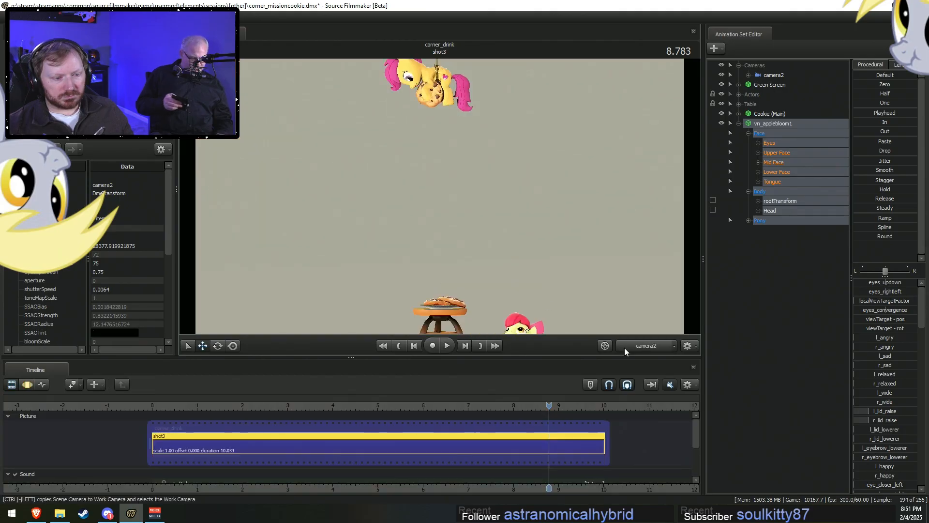
Adjust the vertical gaze of Apple Bloom's eyes with eyes_updown and return to the clip editor.
{"action": "left_click", "coordinate": [791, 142]}
{"action": "left_click_drag", "start_coordinate": [902, 283], "coordinate": [903, 283]}
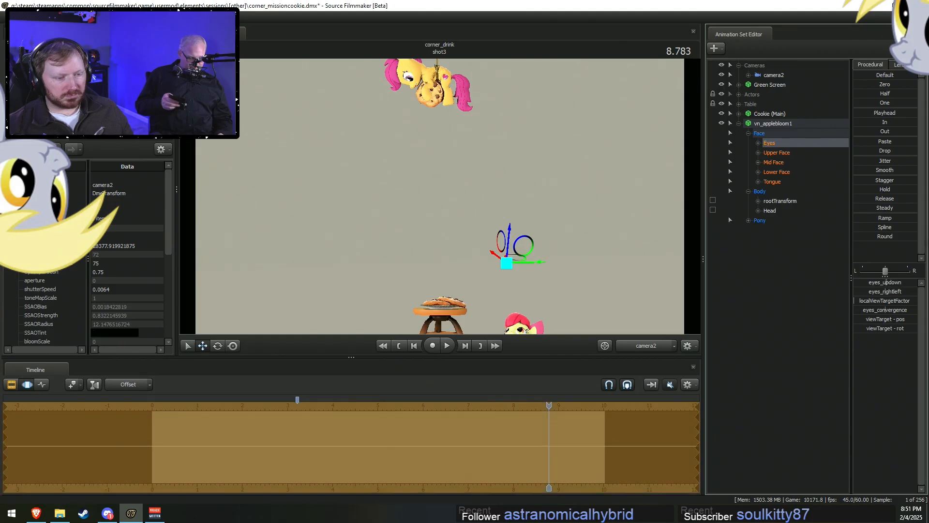
{"action": "key", "text": "F3"}
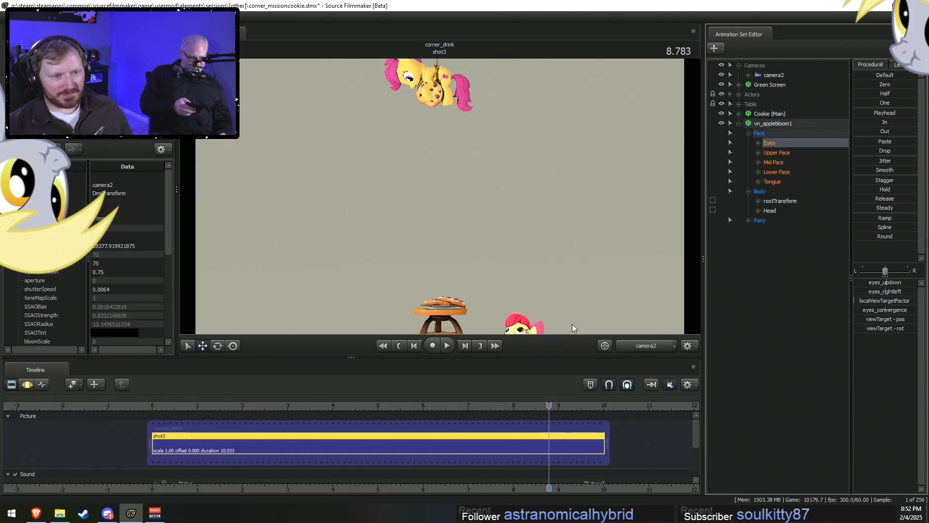
Delete the Apple Bloom animation set from shot3.
{"action": "right_click", "coordinate": [775, 126]}
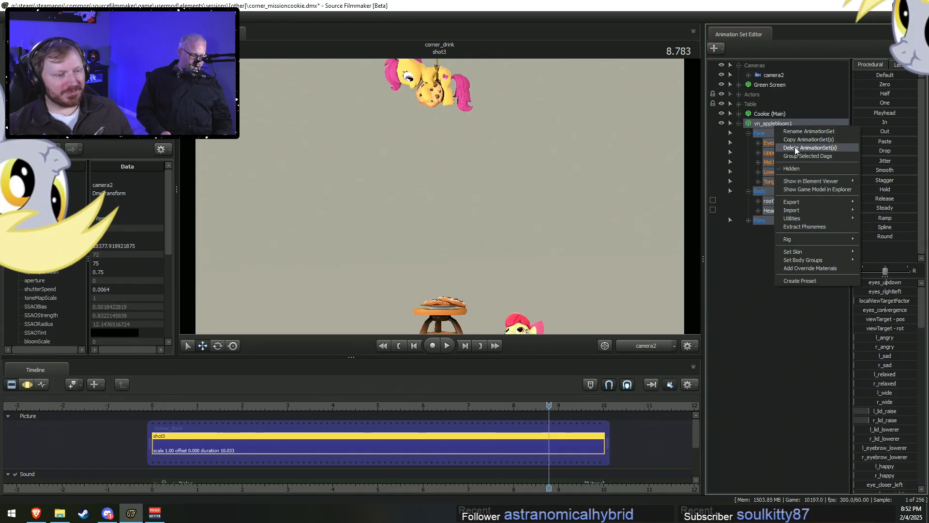
{"action": "left_click", "coordinate": [796, 148]}
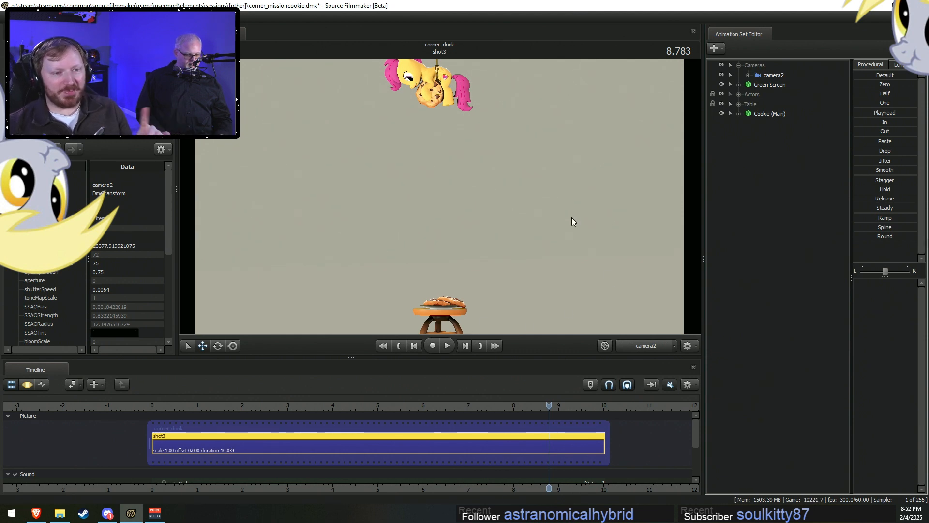
Ramp a Motion Editor time selection from shot3's start to 4.616 s for the green screen, actors, table group and main cookie.
{"action": "left_click", "coordinate": [783, 116]}
{"action": "left_click", "coordinate": [785, 65], "text": "shift"}
{"action": "key", "text": "F3"}
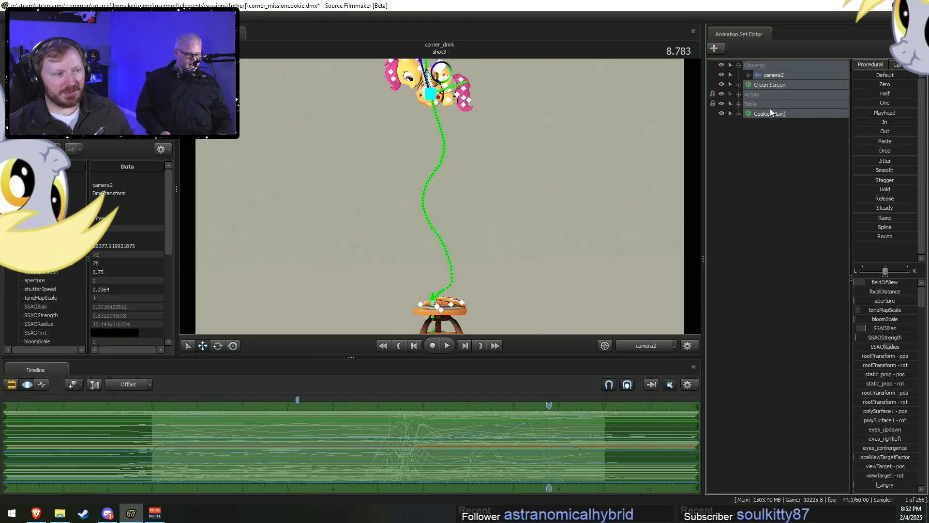
{"action": "left_click", "coordinate": [770, 85], "text": "shift"}
{"action": "scroll", "coordinate": [439, 459], "scroll_direction": "up", "scroll_amount": 1}
{"action": "left_click_drag", "start_coordinate": [258, 447], "coordinate": [102, 455]}
{"action": "left_click", "coordinate": [337, 458], "text": "shift"}
{"action": "key", "text": "i"}
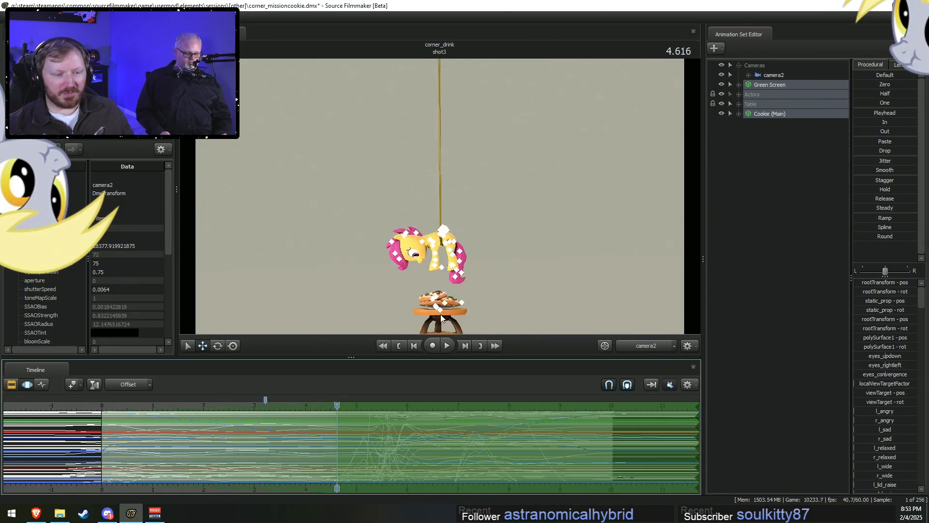
Exclude the green screen from the selection and try to rotate the actors, table and cookies together in the work camera.
{"action": "left_click", "coordinate": [645, 344]}
{"action": "mouse_move", "coordinate": [455, 200]}
{"action": "left_mouse_down", "text": "alt"}
{"action": "mouse_move", "coordinate": [488, 208]}
{"action": "mouse_move", "coordinate": [455, 218]}
{"action": "left_mouse_up", "text": "alt"}
{"action": "key", "text": "e"}
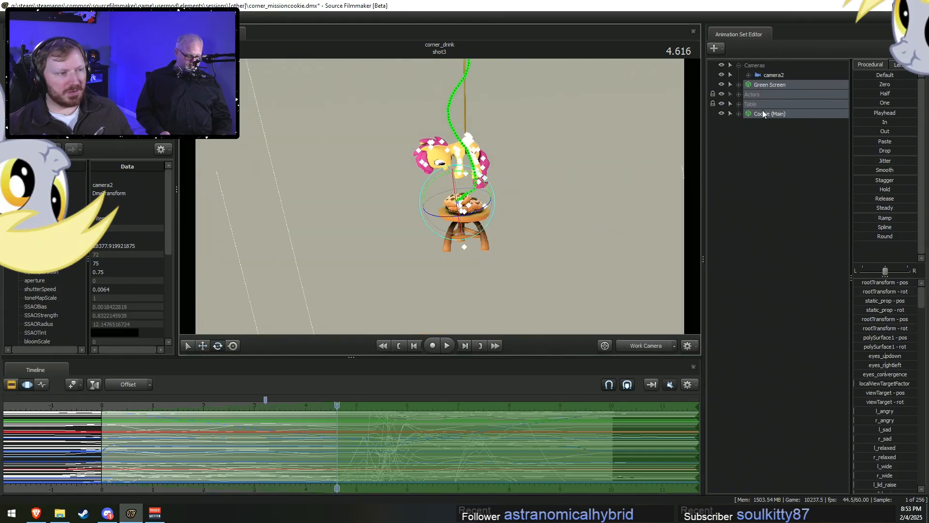
{"action": "left_click", "coordinate": [739, 104]}
{"action": "left_click", "coordinate": [773, 114]}
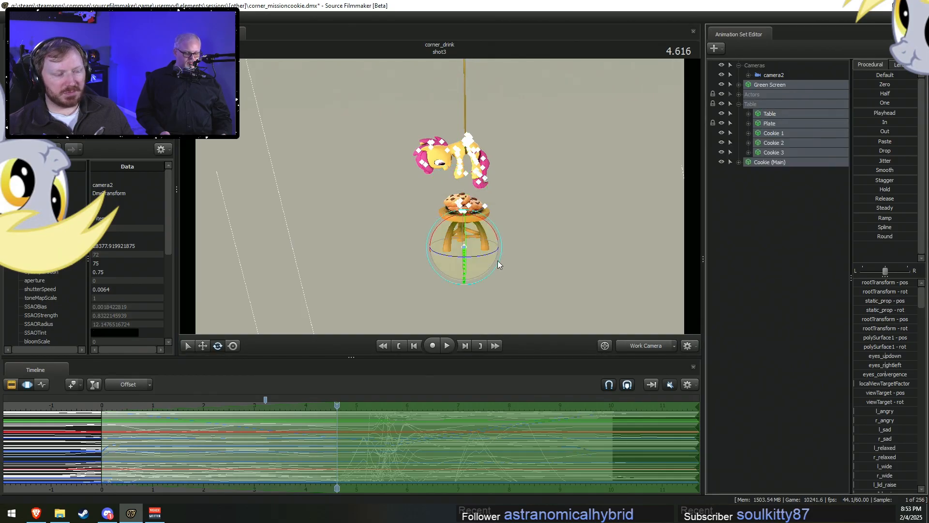
{"action": "left_click", "coordinate": [643, 346]}
{"action": "left_click", "coordinate": [643, 350]}
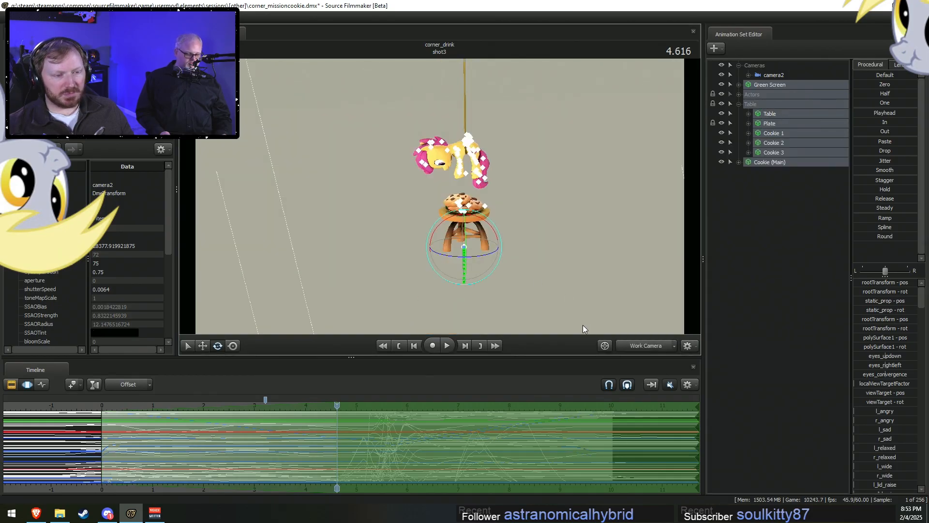
{"action": "left_click_drag", "start_coordinate": [477, 232], "coordinate": [566, 201], "text": "alt"}
{"action": "key", "text": "ctrl+z"}
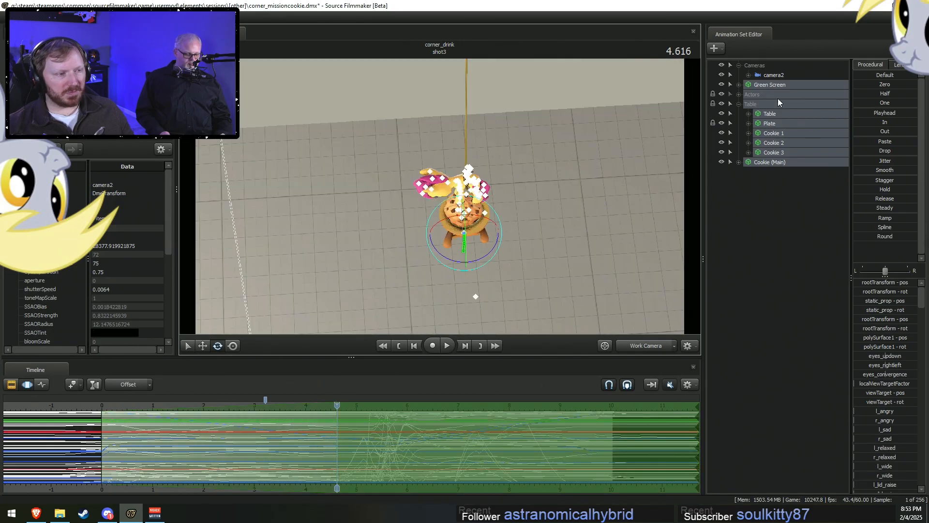
{"action": "left_click", "coordinate": [776, 87], "text": "ctrl"}
{"action": "left_click_drag", "start_coordinate": [476, 266], "coordinate": [497, 324]}
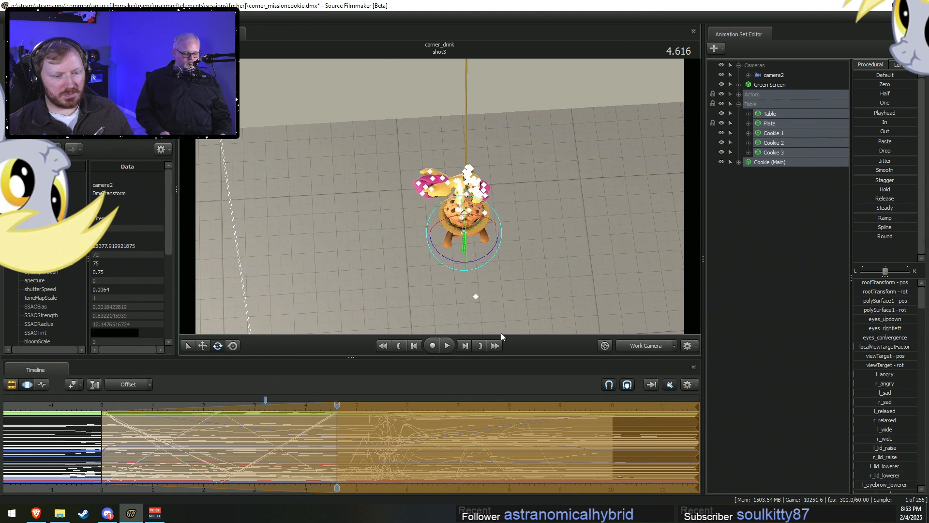
Play shot3 from its start through camera2 to review the rotation, and undo it.
{"action": "left_click", "coordinate": [646, 346]}
{"action": "left_click", "coordinate": [102, 406]}
{"action": "key", "text": "space"}
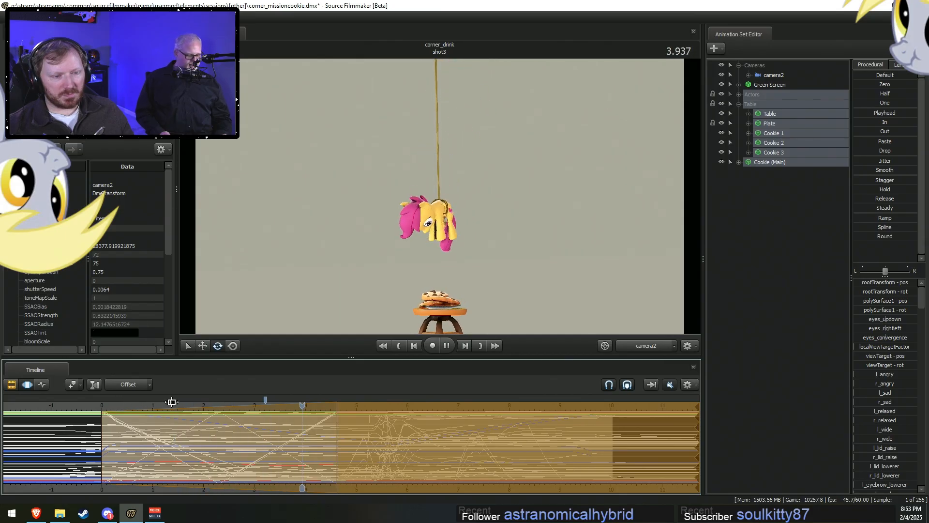
{"action": "key", "text": "space"}
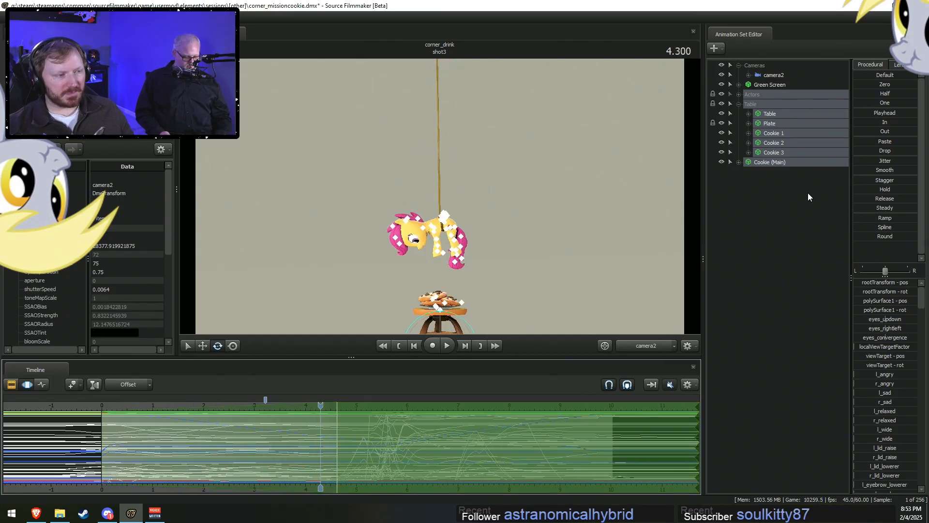
Switch the Motion Editor's manipulation mode to Transform.
{"action": "right_click", "coordinate": [772, 143]}
{"action": "right_click", "coordinate": [447, 244]}
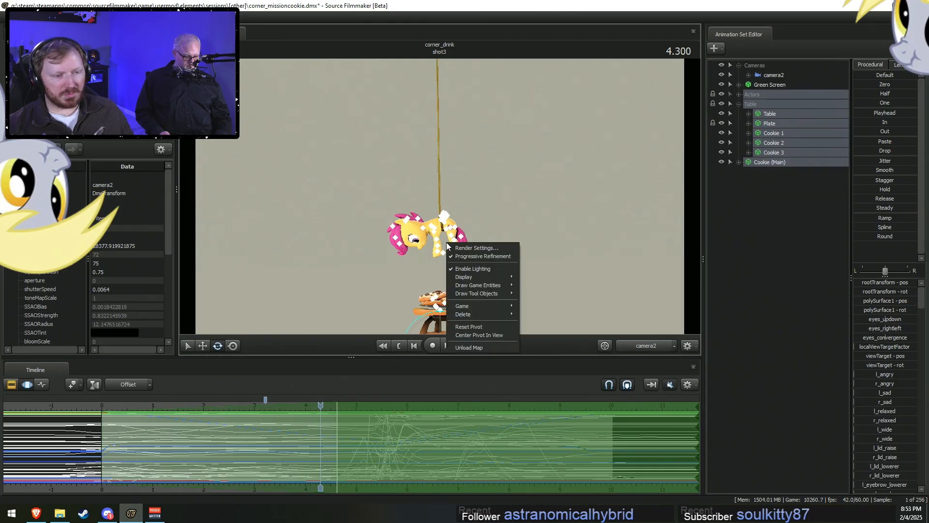
{"action": "right_click", "coordinate": [466, 199]}
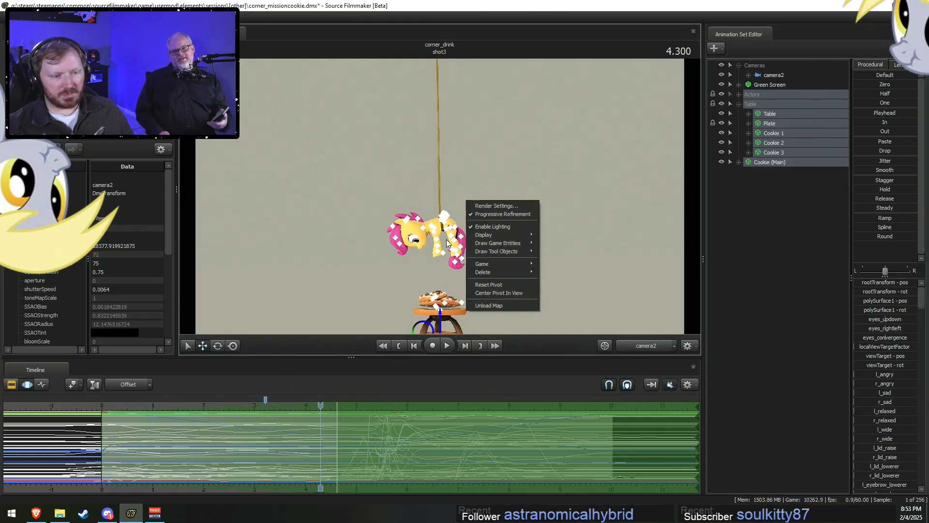
{"action": "right_click", "coordinate": [436, 328]}
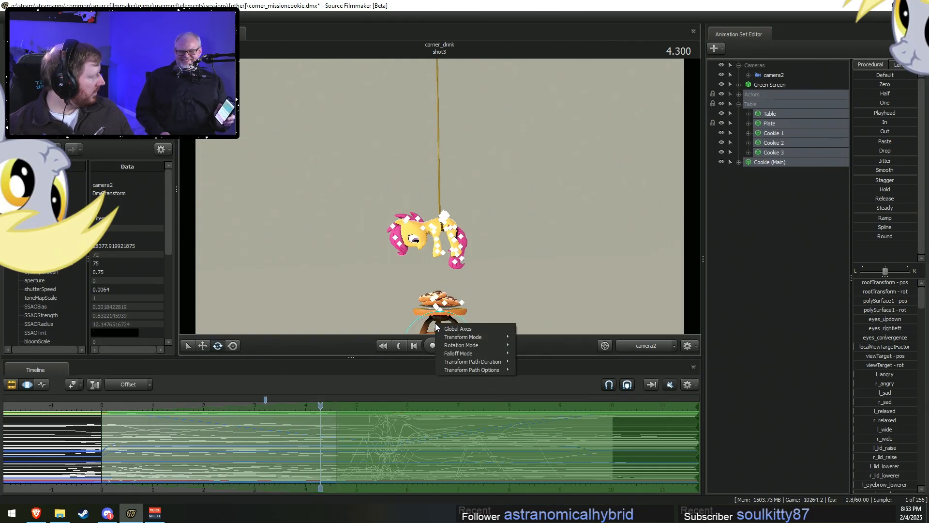
{"action": "mouse_move", "coordinate": [487, 344]}
{"action": "left_click", "coordinate": [136, 384]}
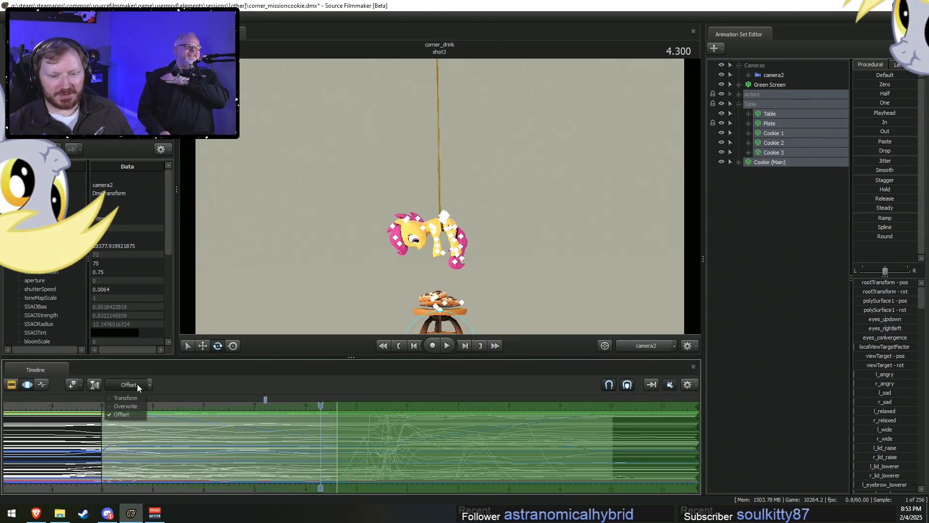
{"action": "left_click", "coordinate": [126, 398]}
Try rotating the actors, table and cookies again in the work camera using Transform mode.
{"action": "left_click", "coordinate": [635, 345]}
{"action": "left_click", "coordinate": [591, 319]}
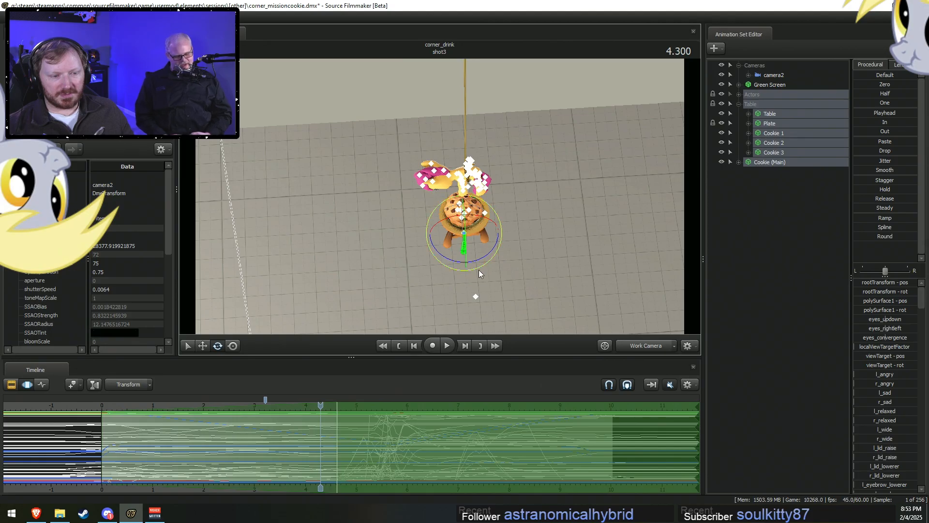
{"action": "left_click_drag", "start_coordinate": [432, 262], "coordinate": [500, 296]}
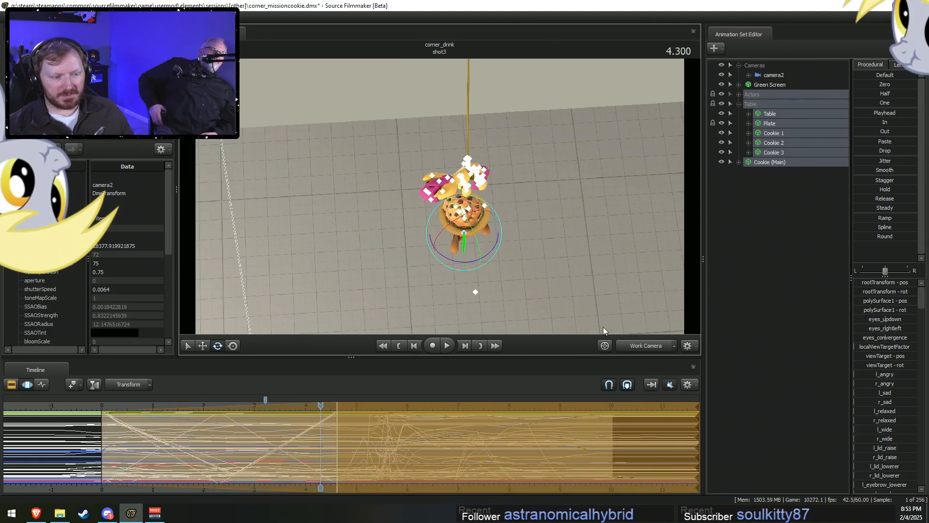
Review Scootaloo's spinning descent through camera2 with repeated playback from the start of shot3, and undo the Transform-mode rotation.
{"action": "left_click", "coordinate": [96, 407]}
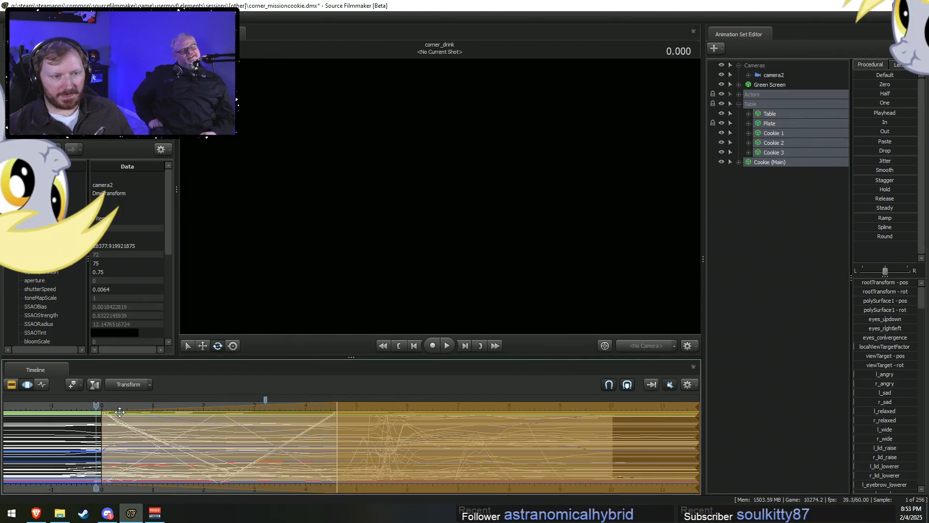
{"action": "key", "text": "space"}
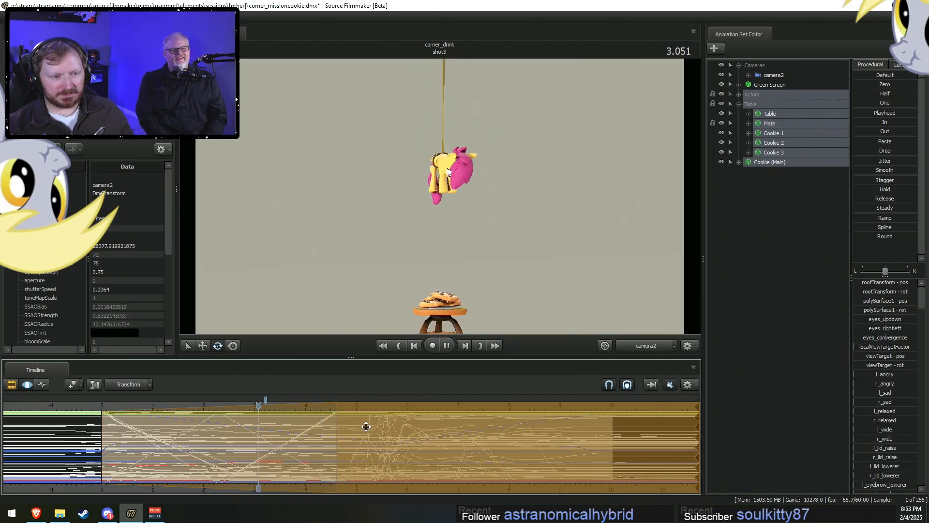
{"action": "key", "text": "space"}
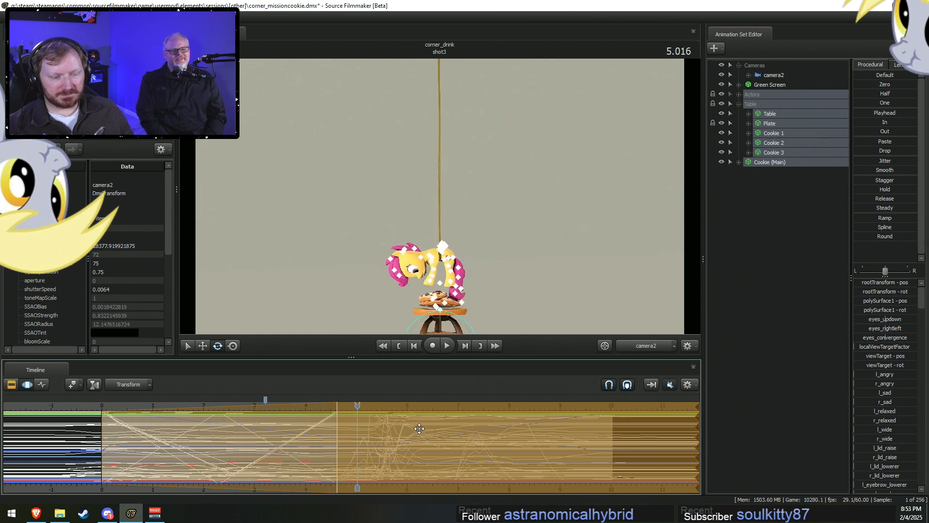
{"action": "key", "text": "space"}
{"action": "key", "text": "space"}
{"action": "left_click", "coordinate": [102, 408]}
{"action": "key", "text": "space"}
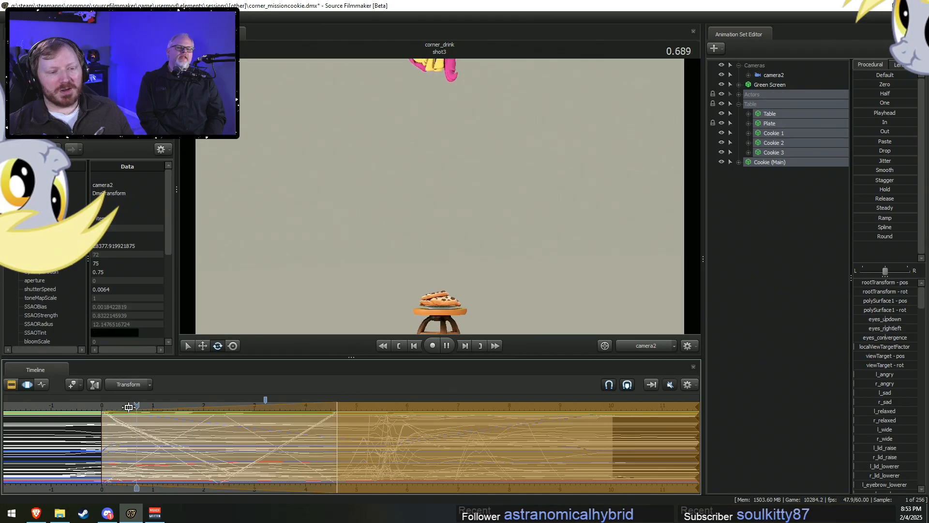
{"action": "key", "text": "space"}
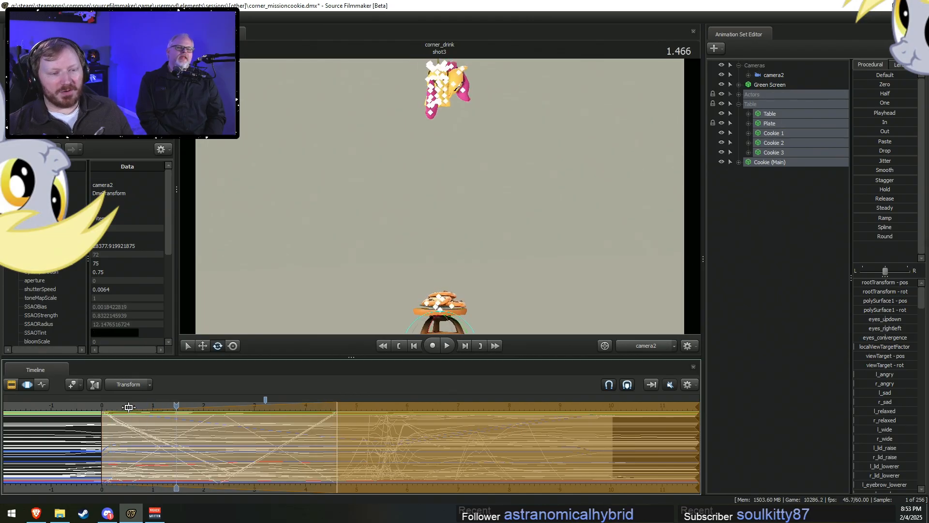
{"action": "key", "text": "space"}
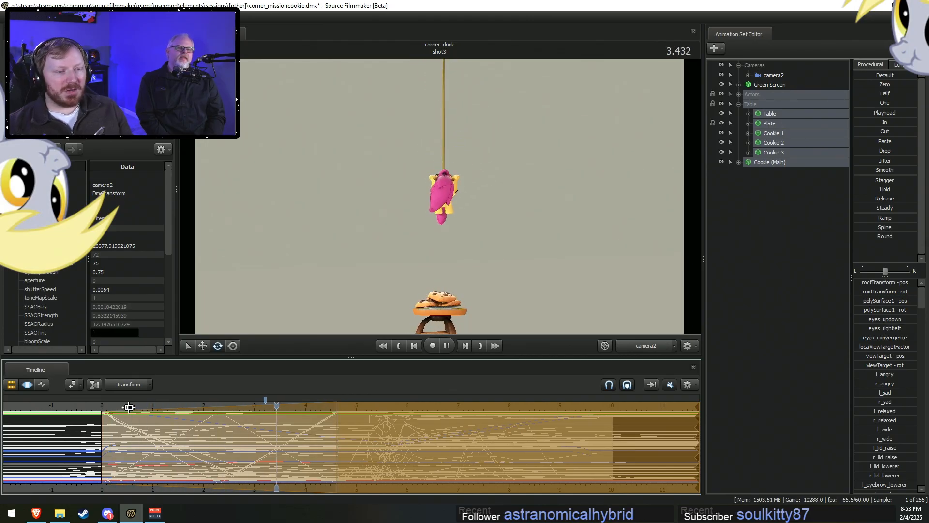
{"action": "key", "text": "space"}
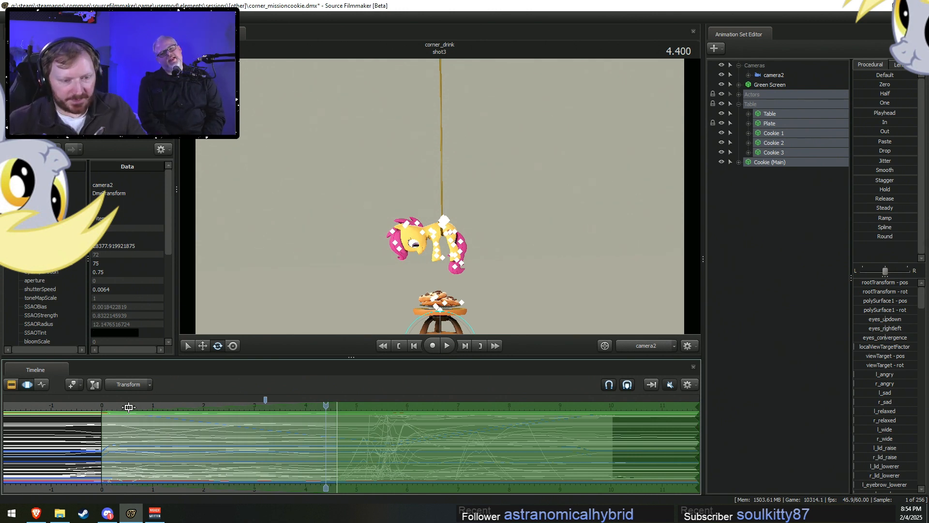
Play shot3 from its start in the clip editor to check Scootaloo's rope descent and the table.
{"action": "key", "text": "F2"}
{"action": "left_click", "coordinate": [120, 404]}
{"action": "key", "text": "space"}
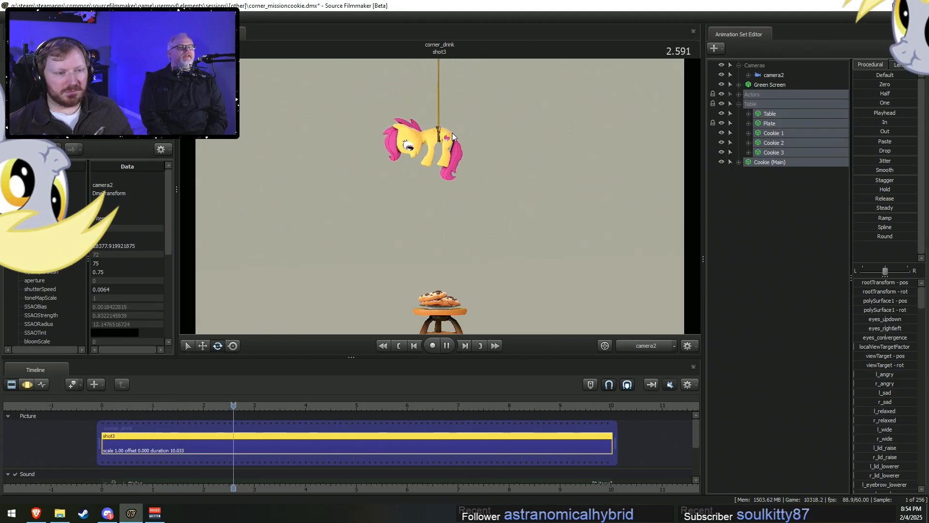
{"action": "key", "text": "space"}
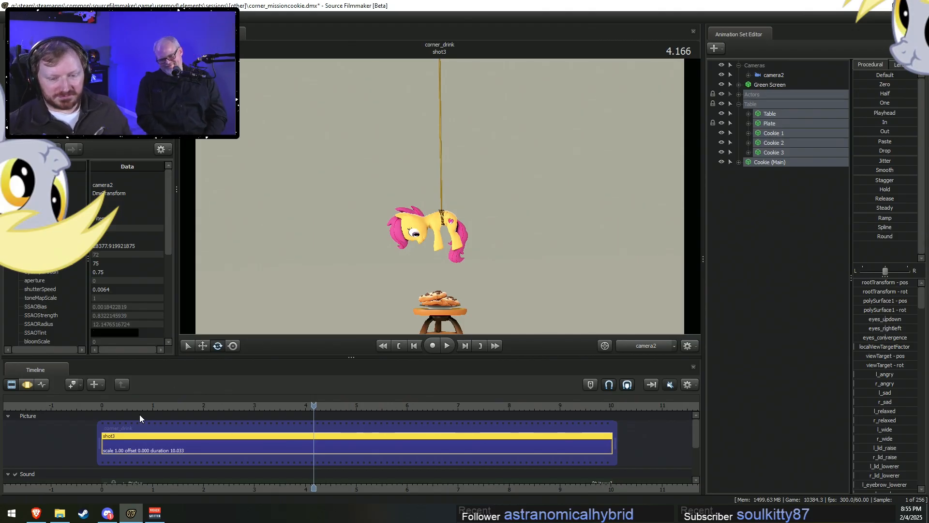
{"action": "left_click", "coordinate": [102, 407]}
{"action": "key", "text": "space"}
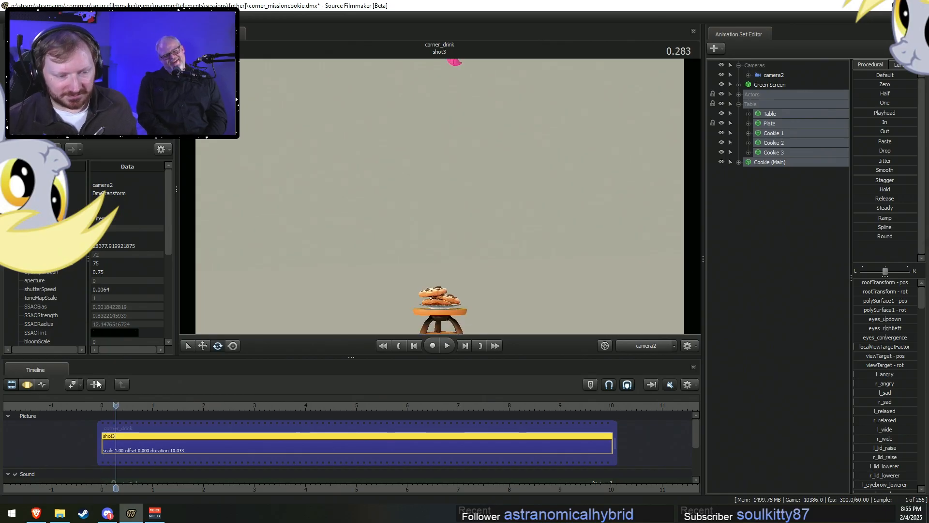
Select the table, plate and all cookies, including Cookie (Main), for Motion Editor work at shot3's first frame in the work camera.
{"action": "left_click", "coordinate": [102, 403]}
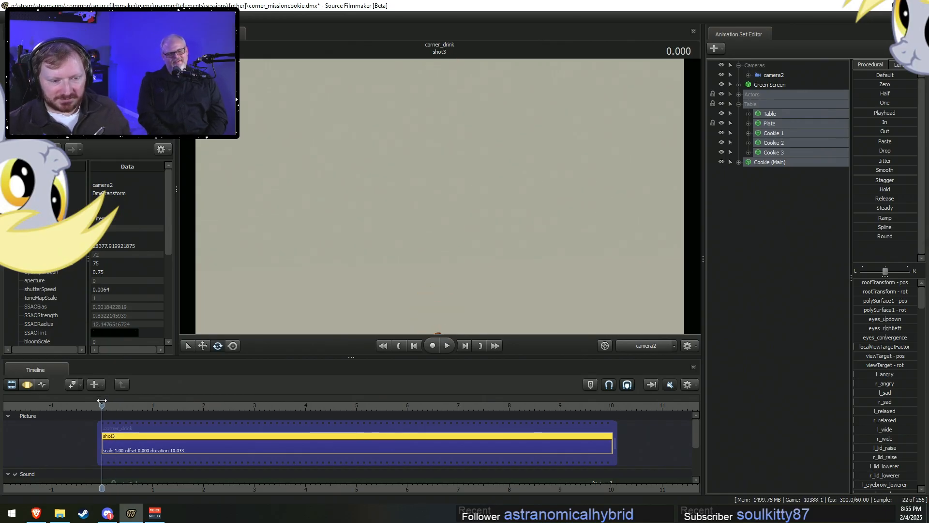
{"action": "scroll", "coordinate": [113, 426], "scroll_direction": "up", "scroll_amount": 15}
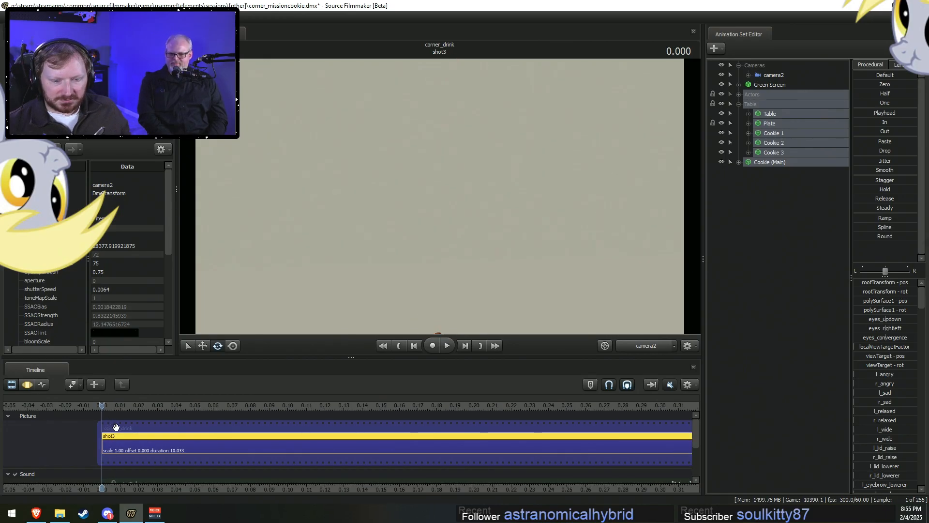
{"action": "scroll", "coordinate": [115, 426], "scroll_direction": "up", "scroll_amount": 1}
{"action": "left_click", "coordinate": [638, 344]}
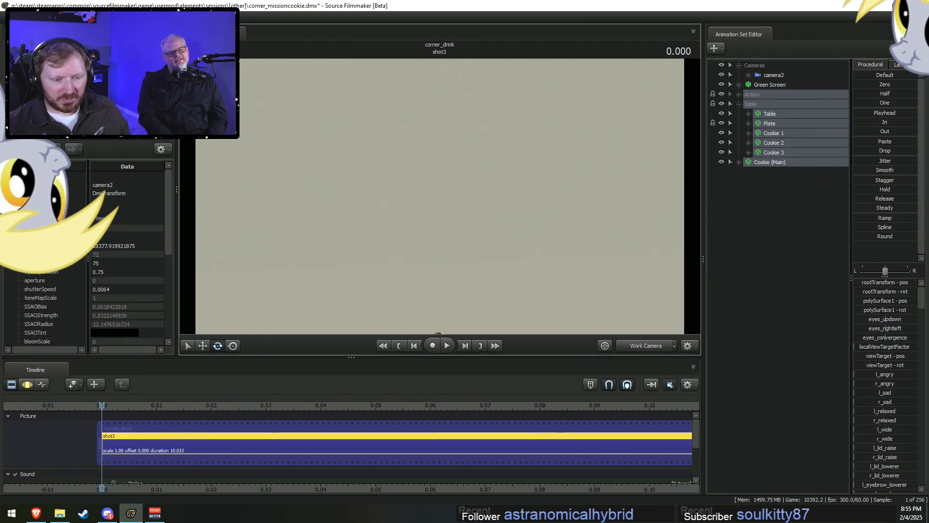
{"action": "key", "text": "F3"}
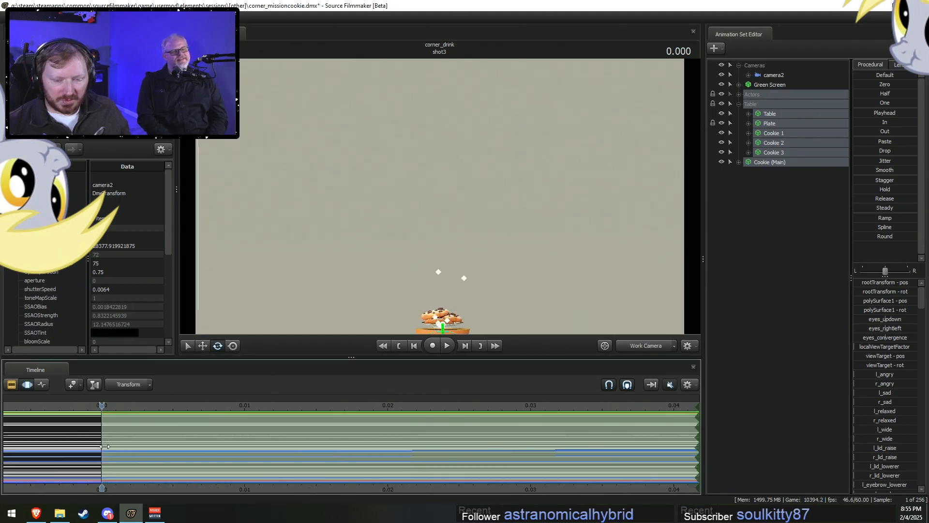
{"action": "left_click", "coordinate": [770, 118]}
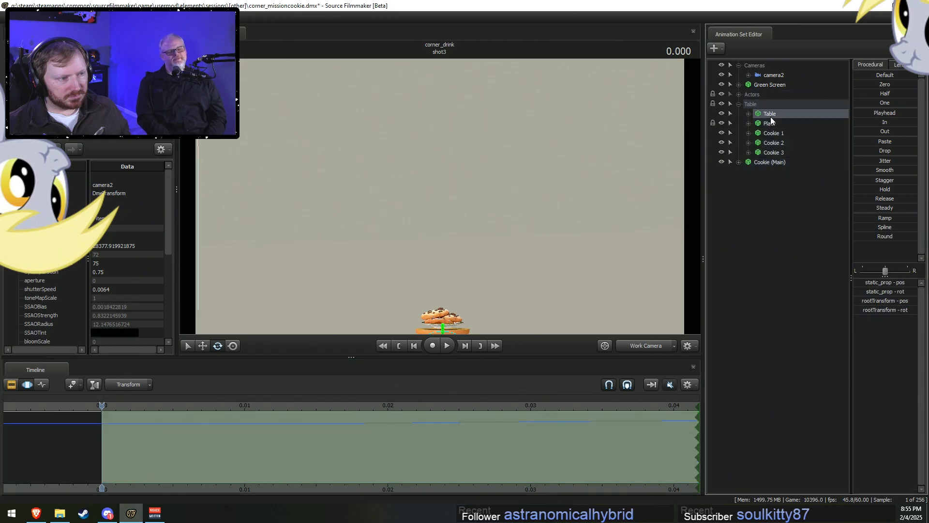
{"action": "left_click", "coordinate": [771, 160], "text": "shift"}
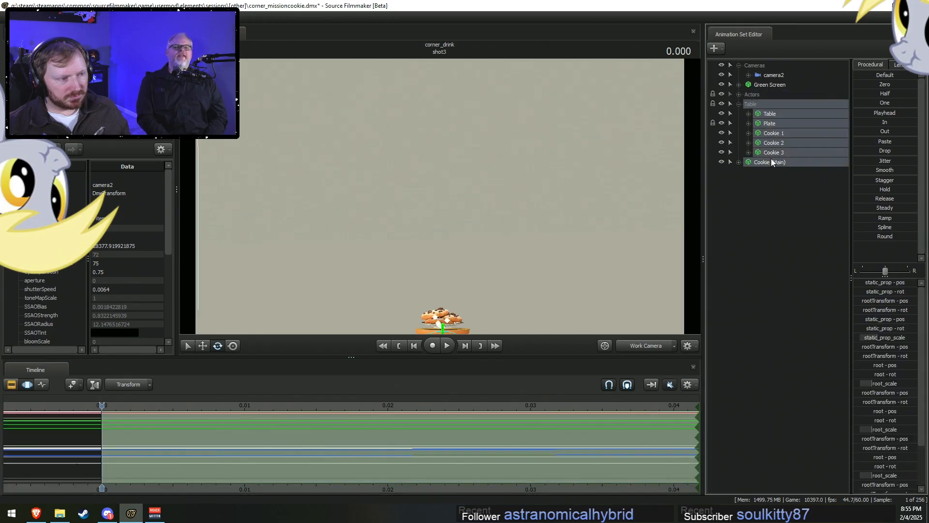
Change the Motion Editor time selection to cover everything up to shot3's first frame, keeping the table and cookies selected.
{"action": "left_click", "coordinate": [111, 445]}
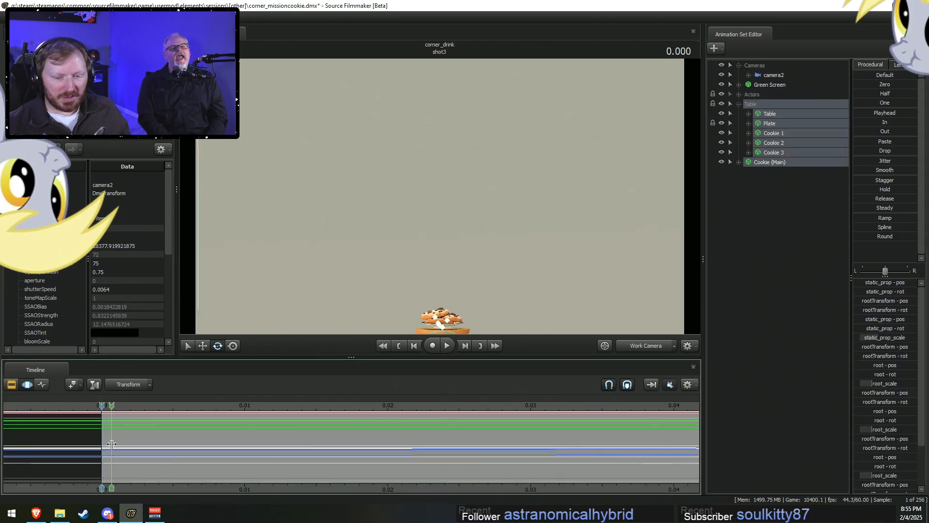
{"action": "left_click_drag", "start_coordinate": [111, 442], "coordinate": [10, 428]}
{"action": "scroll", "coordinate": [163, 442], "scroll_direction": "down", "scroll_amount": 2}
{"action": "scroll", "coordinate": [112, 446], "scroll_direction": "down", "scroll_amount": 3}
{"action": "mouse_move", "coordinate": [116, 446]}
{"action": "left_mouse_down"}
{"action": "mouse_move", "coordinate": [327, 450]}
{"action": "mouse_move", "coordinate": [123, 457]}
{"action": "mouse_move", "coordinate": [174, 459]}
{"action": "mouse_move", "coordinate": [132, 460]}
{"action": "mouse_move", "coordinate": [165, 463]}
{"action": "mouse_move", "coordinate": [104, 438]}
{"action": "left_mouse_up"}
{"action": "key", "text": "F3"}
{"action": "key", "text": "F4"}
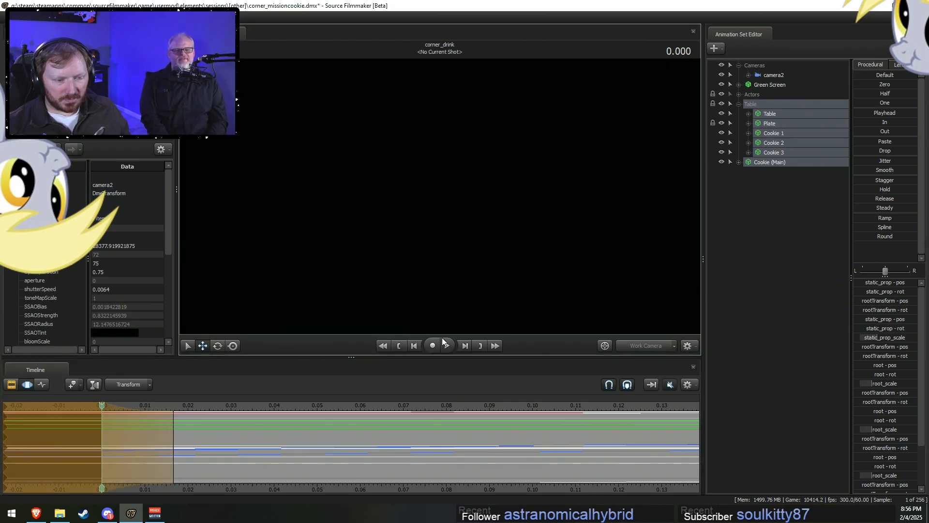
Switch the viewport to camera2, then scrub and play the opening second of shot3 to check the table and cookies.
{"action": "left_click", "coordinate": [628, 346]}
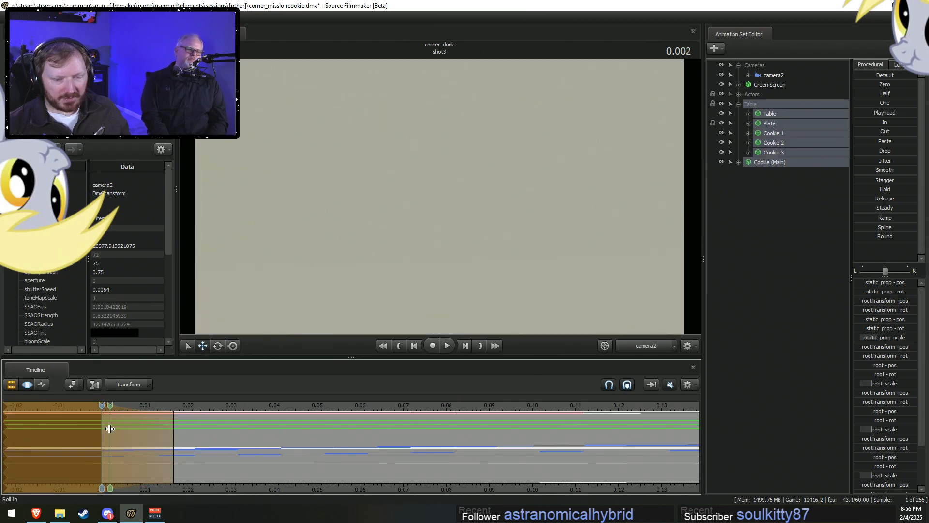
{"action": "left_click", "coordinate": [125, 442]}
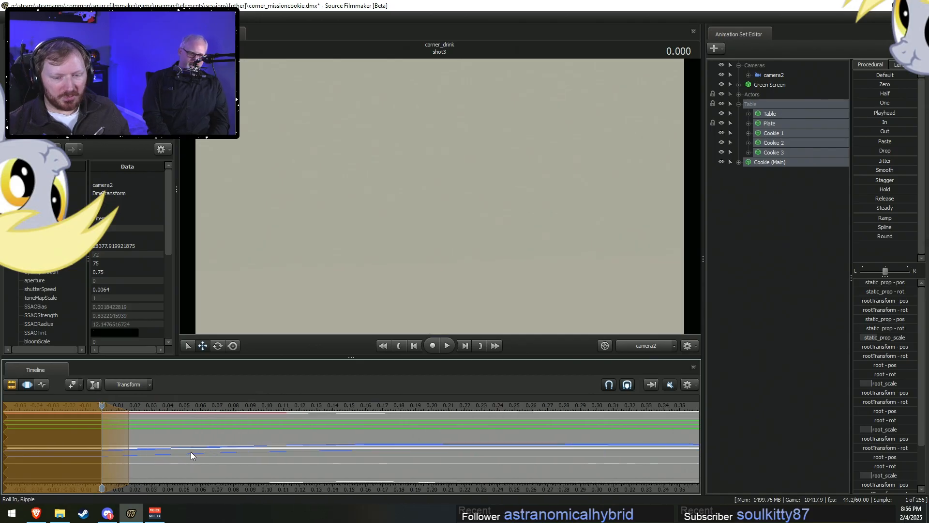
{"action": "key", "text": "F2"}
{"action": "key", "text": "F4"}
{"action": "left_click_drag", "start_coordinate": [102, 423], "coordinate": [428, 462]}
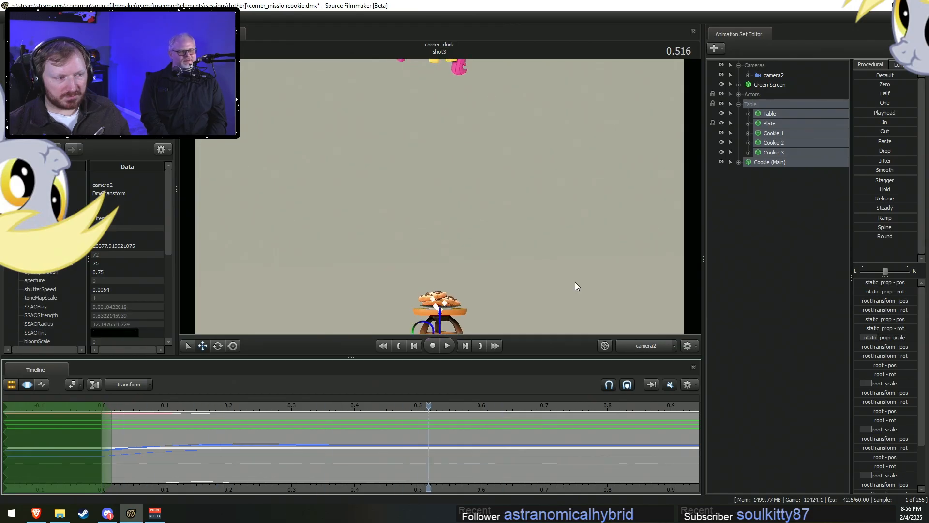
{"action": "key", "text": "F3"}
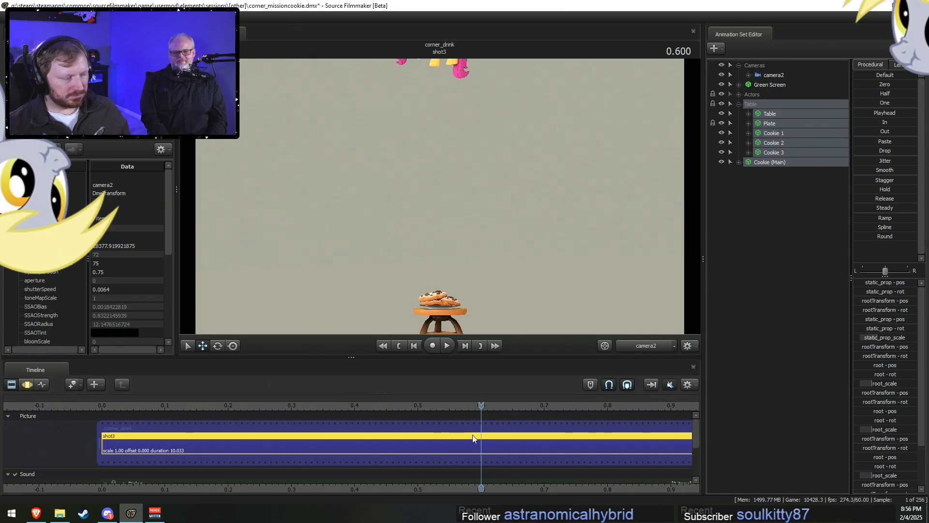
{"action": "key", "text": "space"}
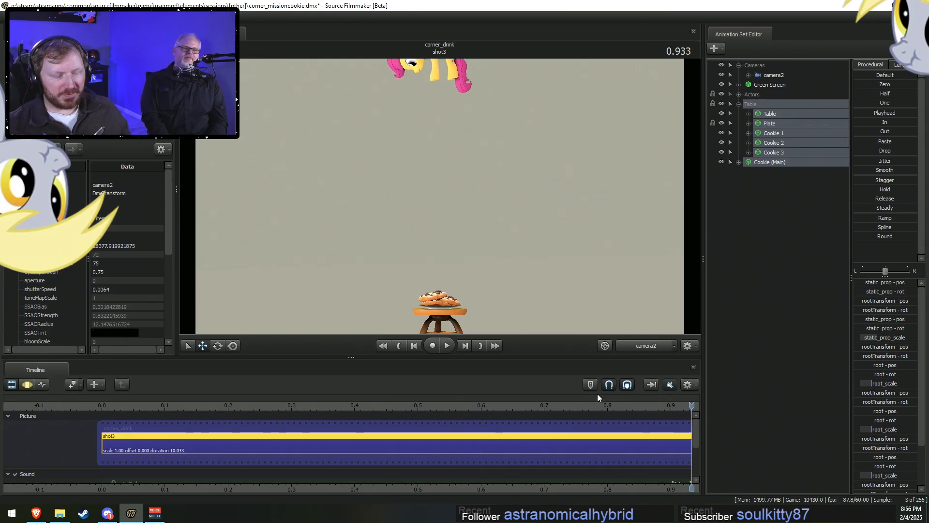
Fit shot3 in the clip editor and replay its opening to review Scootaloo's rope descent above the table.
{"action": "scroll", "coordinate": [576, 446], "scroll_direction": "down", "scroll_amount": 6}
{"action": "middle_click_drag", "start_coordinate": [626, 487], "coordinate": [257, 480]}
{"action": "scroll", "coordinate": [381, 438], "scroll_direction": "down", "scroll_amount": 3}
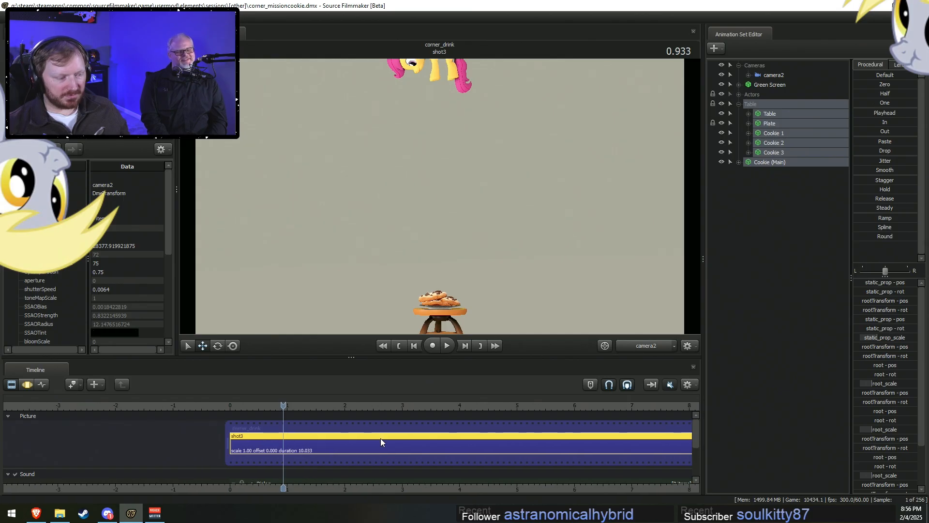
{"action": "left_click", "coordinate": [239, 406]}
{"action": "middle_click_drag", "start_coordinate": [284, 490], "coordinate": [164, 490]}
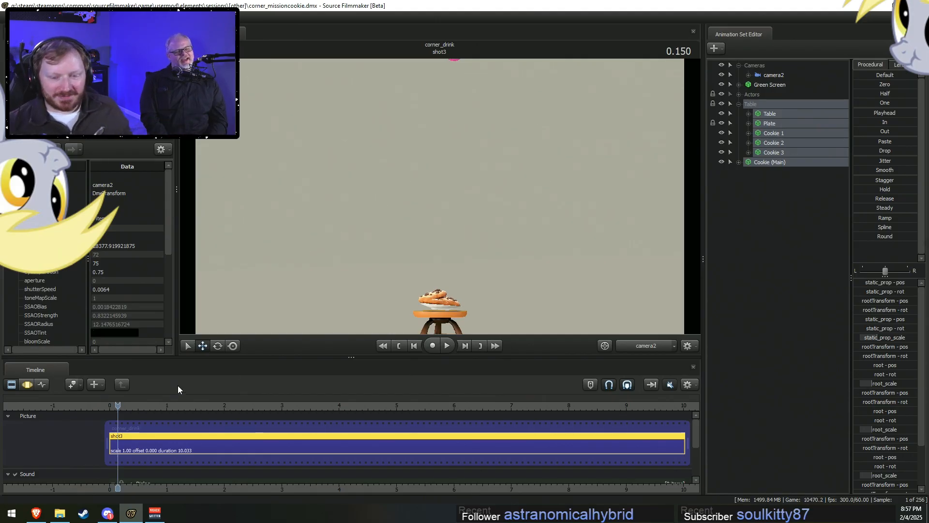
{"action": "key", "text": "space"}
{"action": "key", "text": "space"}
{"action": "left_click_drag", "start_coordinate": [194, 404], "coordinate": [143, 410]}
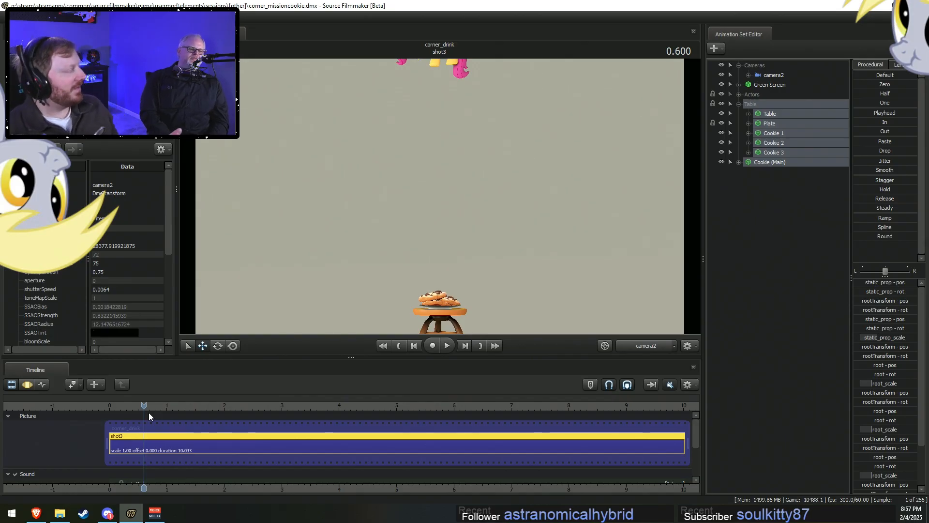
{"action": "key", "text": "space"}
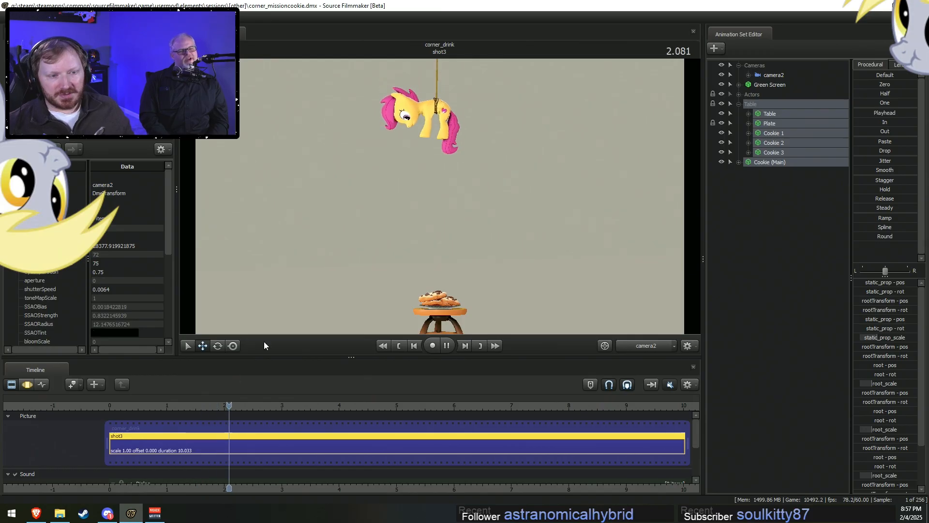
{"action": "key", "text": "space"}
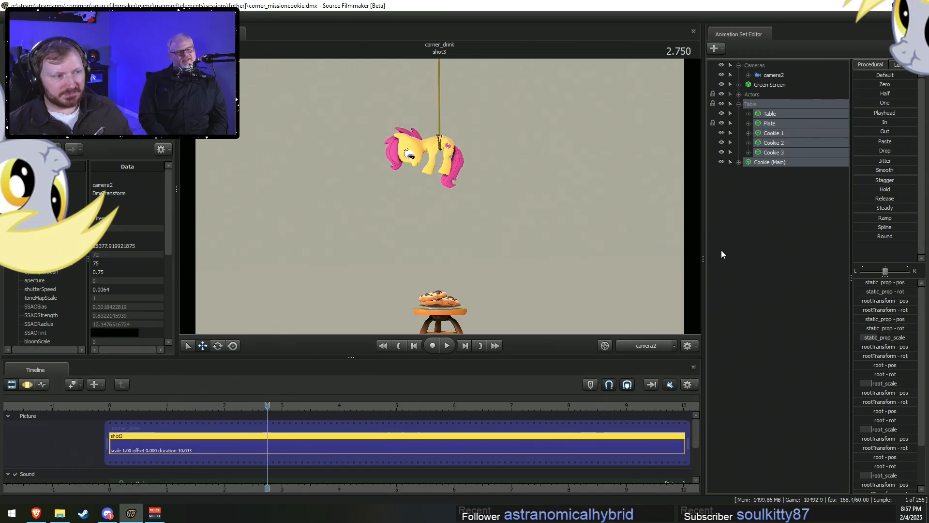
Collapse the Table group and expand the Actors and Scootaloo groups in the animation set list.
{"action": "left_click", "coordinate": [737, 103]}
{"action": "left_click", "coordinate": [738, 94]}
{"action": "left_click", "coordinate": [746, 103]}
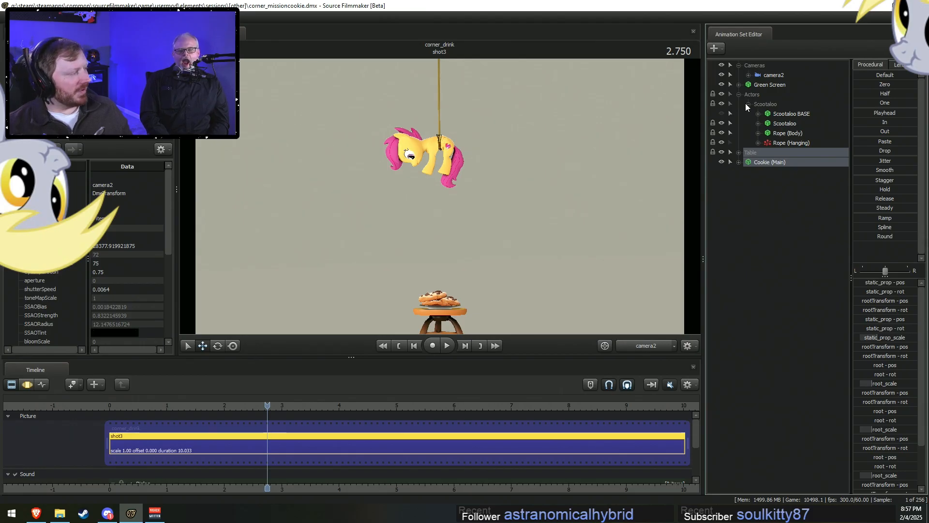
Switch to the Brave browser and run an image search for "midwest kitchen starter kit".
{"action": "left_click", "coordinate": [36, 512]}
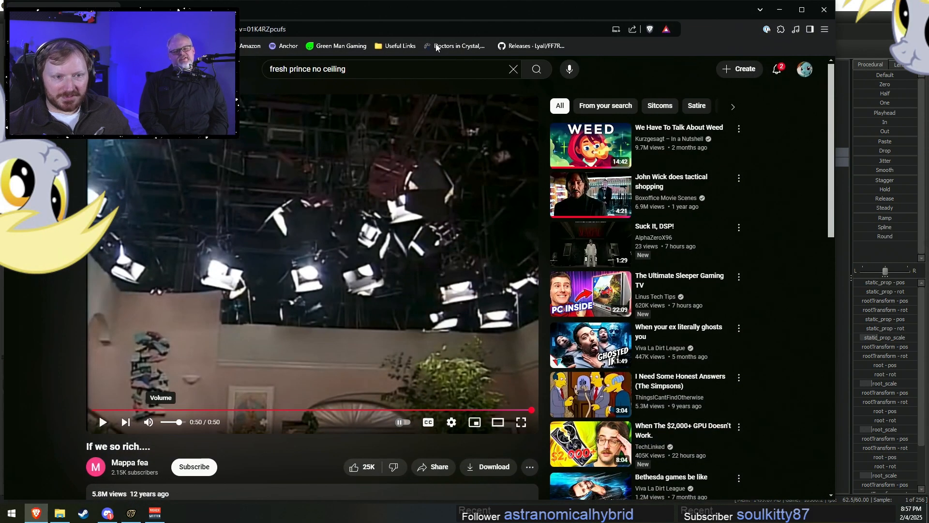
{"action": "left_click", "coordinate": [431, 23]}
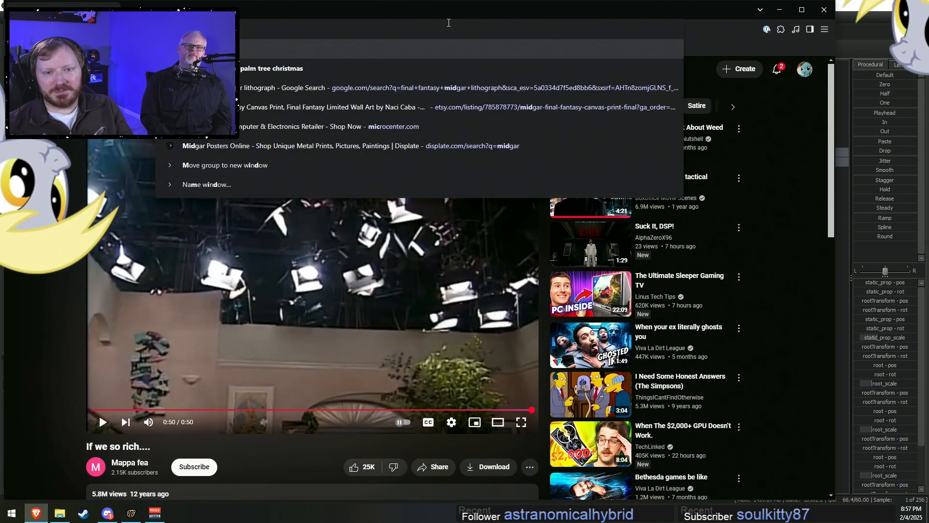
{"action": "key", "text": "BackSpace"}
{"action": "key", "text": "BackSpace"}
{"action": "key", "text": "BackSpace"}
{"action": "key", "text": "BackSpace"}
{"action": "type", "text": "source fil"}
{"action": "key", "text": "BackSpace"}
{"action": "key", "text": "BackSpace"}
{"action": "key", "text": "BackSpace"}
{"action": "type", "text": "ing"}
{"action": "type", "text": "arter kit"}
{"action": "key", "text": "Return"}
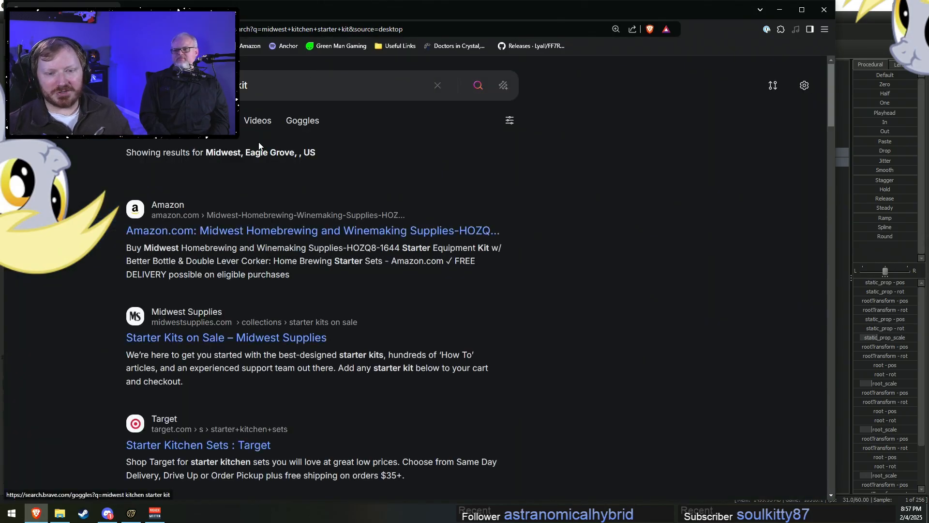
{"action": "left_click", "coordinate": [176, 120]}
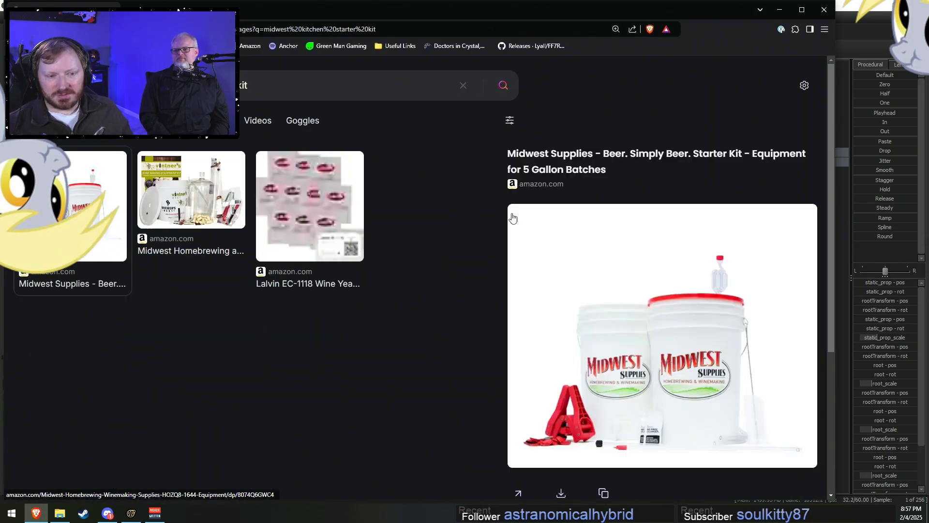
Browse the image results, refine the search to "midwest kitchen starter kit meme", and look through the new results.
{"action": "scroll", "coordinate": [471, 267], "scroll_direction": "down", "scroll_amount": 2}
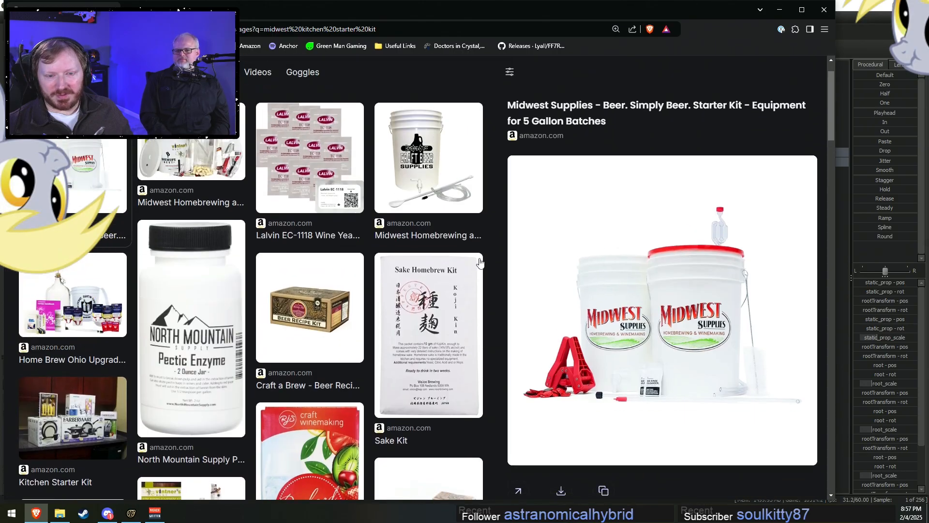
{"action": "scroll", "coordinate": [472, 265], "scroll_direction": "down", "scroll_amount": 5}
{"action": "scroll", "coordinate": [479, 262], "scroll_direction": "up", "scroll_amount": 7}
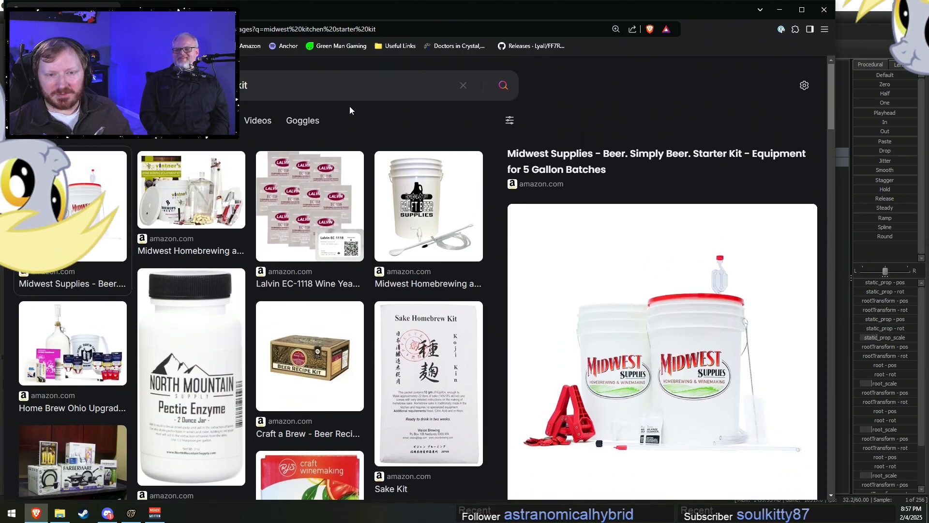
{"action": "left_click", "coordinate": [329, 94]}
{"action": "type", "text": "meme"}
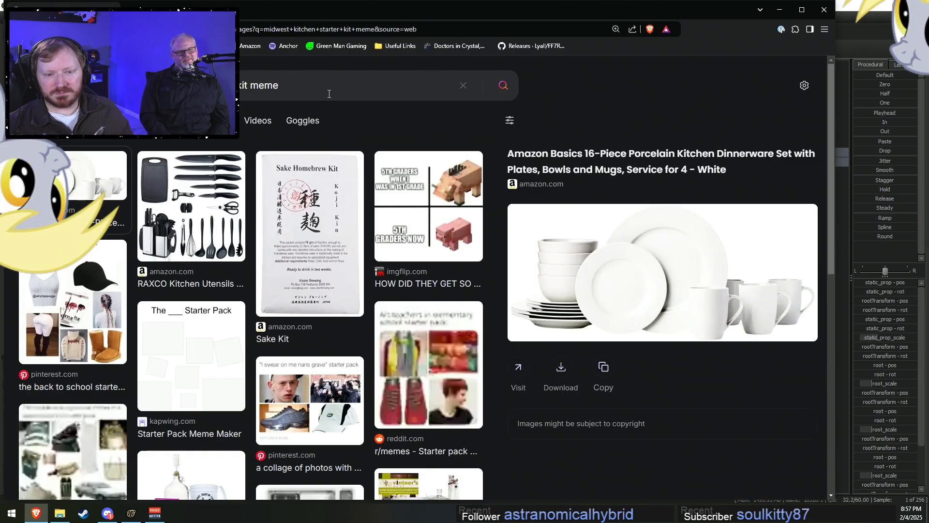
{"action": "scroll", "coordinate": [476, 315], "scroll_direction": "down", "scroll_amount": 5}
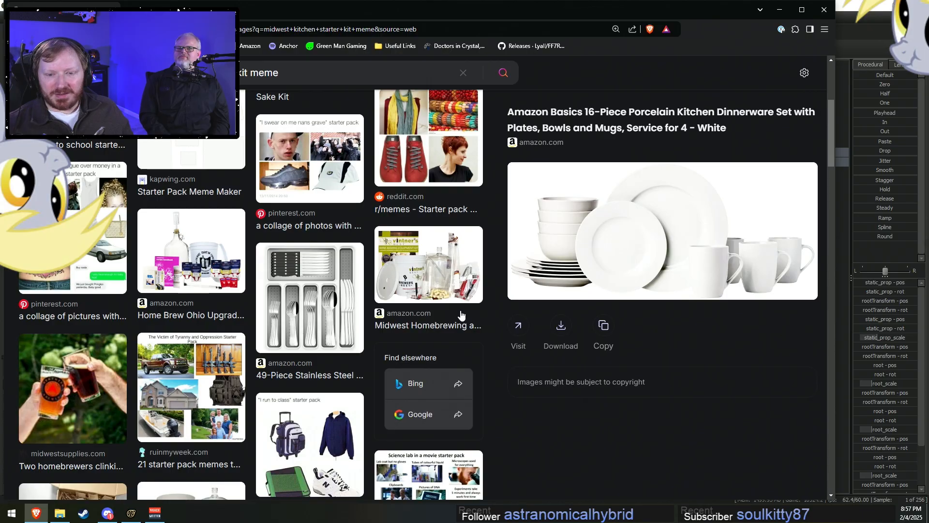
{"action": "scroll", "coordinate": [506, 309], "scroll_direction": "down", "scroll_amount": 6}
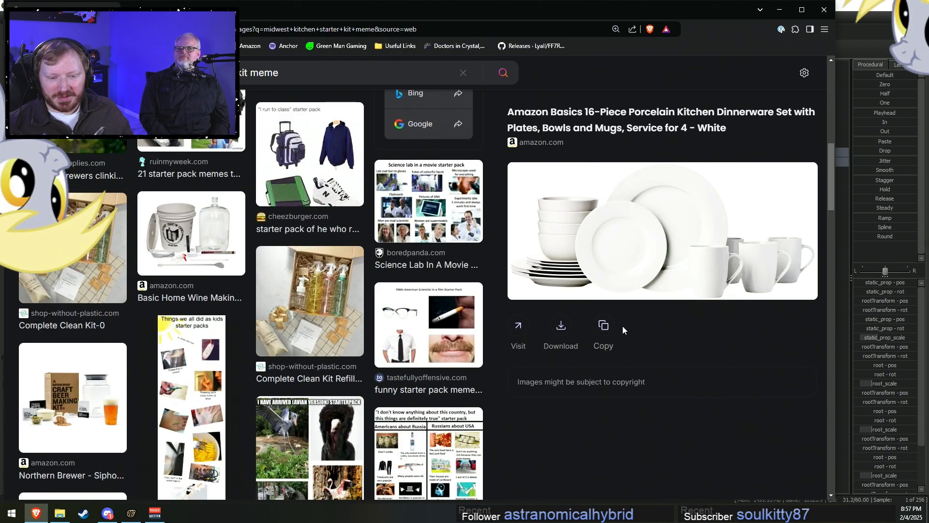
{"action": "scroll", "coordinate": [623, 327], "scroll_direction": "up", "scroll_amount": 2}
{"action": "scroll", "coordinate": [625, 325], "scroll_direction": "up", "scroll_amount": 5}
Search images for "midwest plate", look through the results, and close the search to return to Source Filmmaker.
{"action": "key", "text": "ctrl+a"}
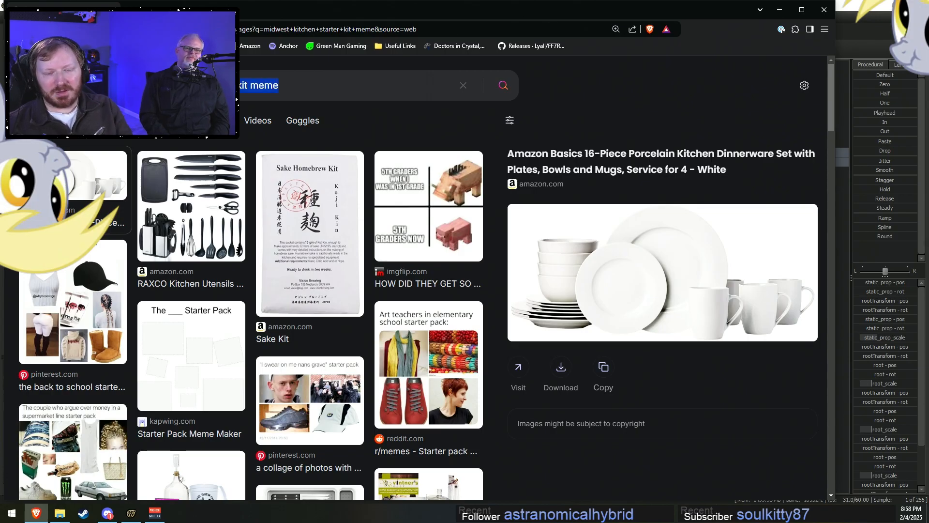
{"action": "type", "text": "plate"}
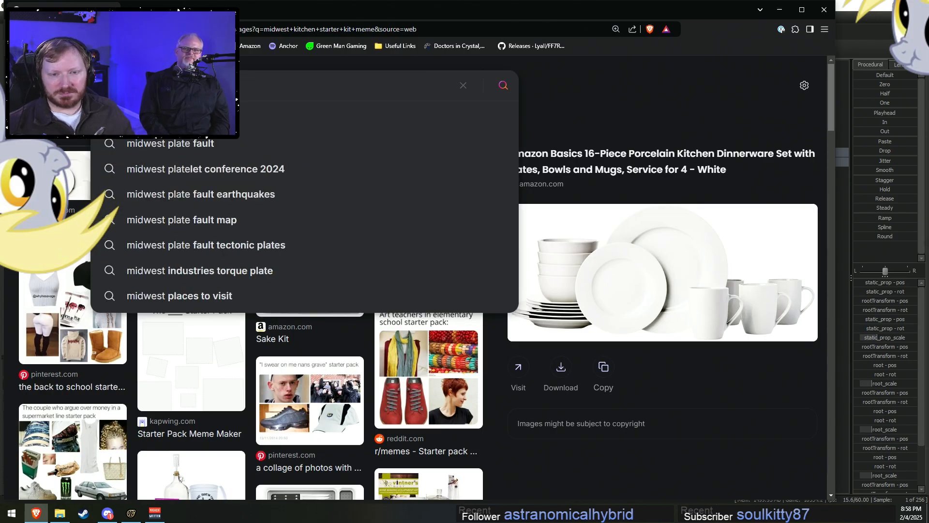
{"action": "key", "text": "Return"}
{"action": "left_click", "coordinate": [258, 92]}
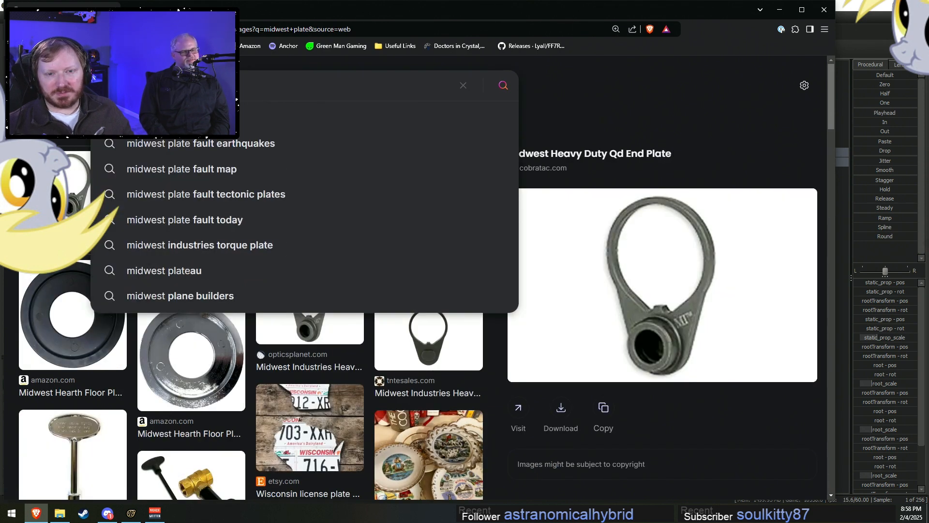
{"action": "key", "text": "Return"}
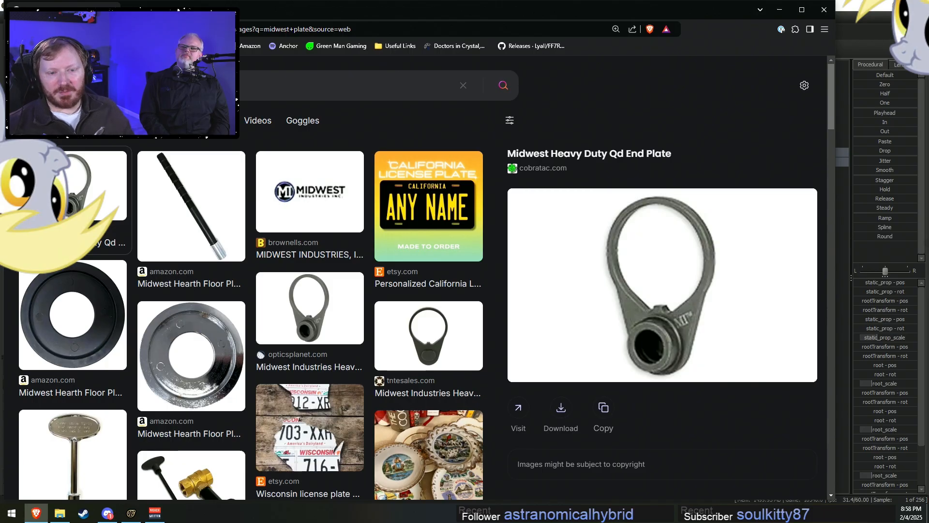
{"action": "scroll", "coordinate": [288, 124], "scroll_direction": "down", "scroll_amount": 5}
{"action": "scroll", "coordinate": [289, 124], "scroll_direction": "up", "scroll_amount": 3}
{"action": "key", "text": "ctrl+w"}
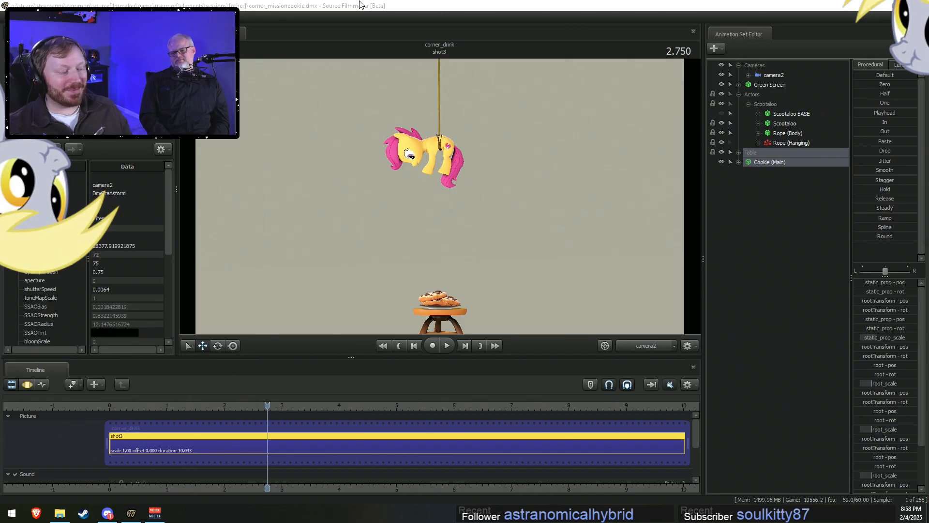
Play shot3 in the Motion Editor to review Scootaloo's descent, cookie grab and ascent out of frame.
{"action": "left_click", "coordinate": [265, 404]}
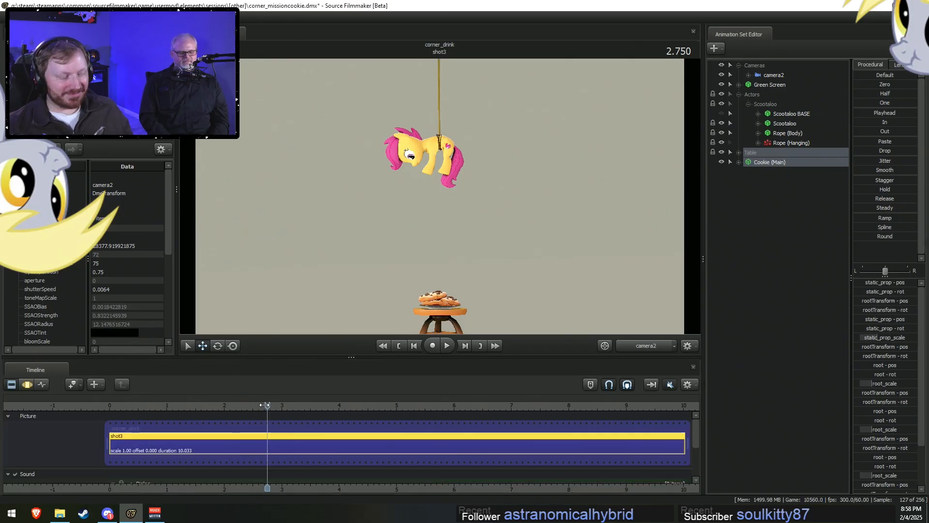
{"action": "left_click_drag", "start_coordinate": [359, 487], "coordinate": [280, 486]}
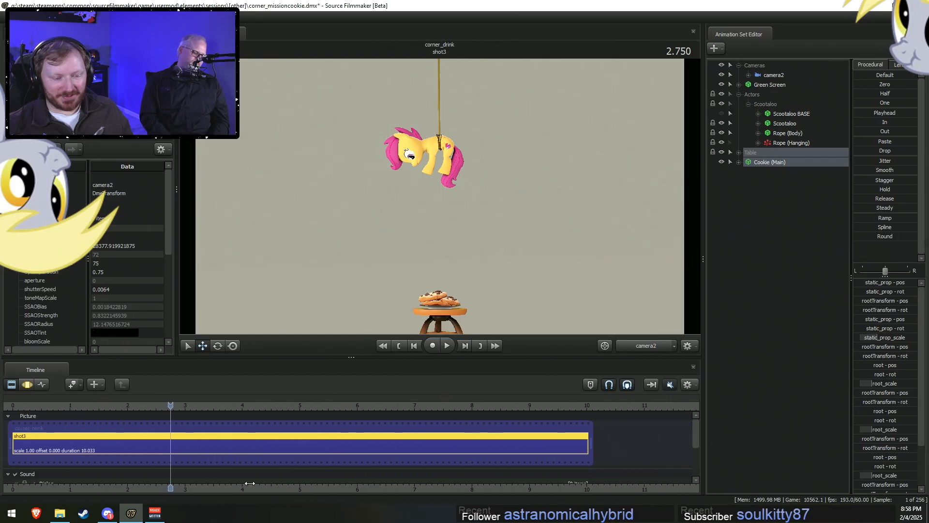
{"action": "key", "text": "F4"}
{"action": "left_click_drag", "start_coordinate": [187, 407], "coordinate": [210, 420]}
{"action": "key", "text": "space"}
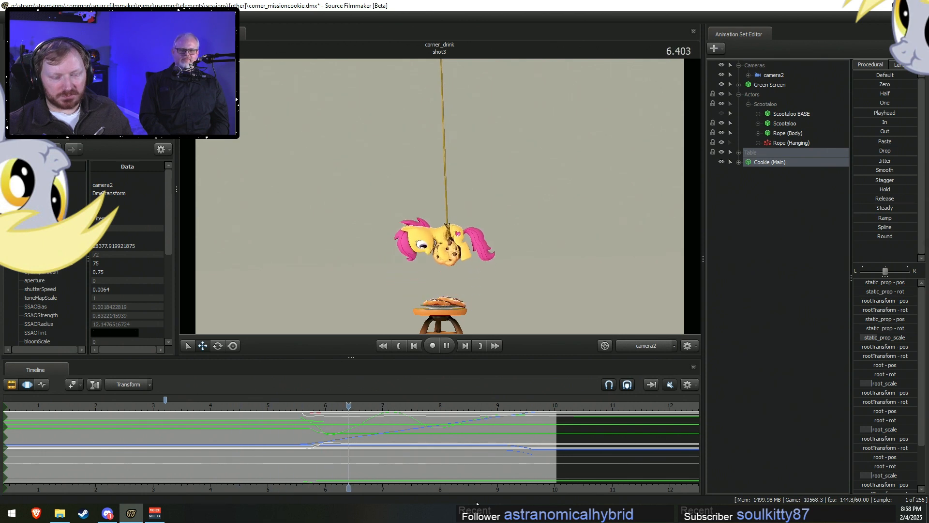
{"action": "key", "text": "space"}
{"action": "middle_click_drag", "start_coordinate": [440, 493], "coordinate": [526, 495]}
{"action": "key", "text": "space"}
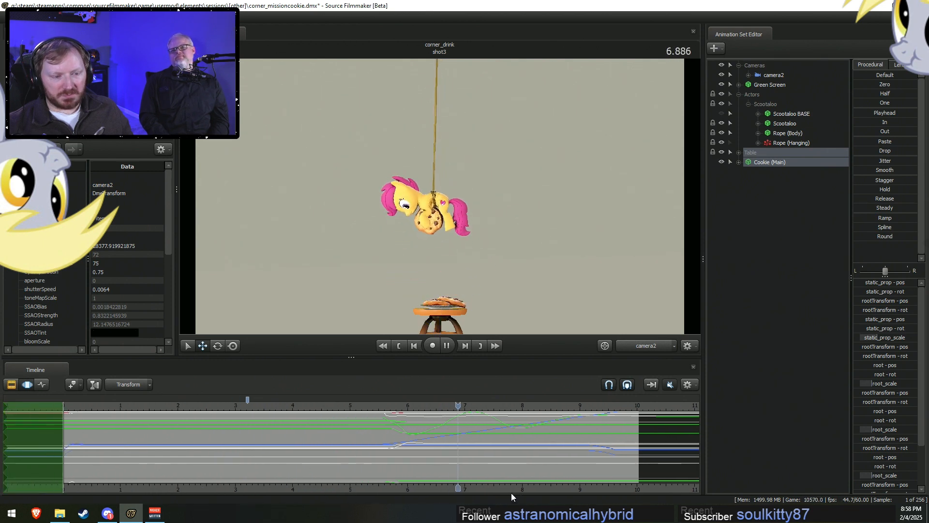
{"action": "key", "text": "space"}
{"action": "left_click", "coordinate": [292, 405]}
{"action": "key", "text": "space"}
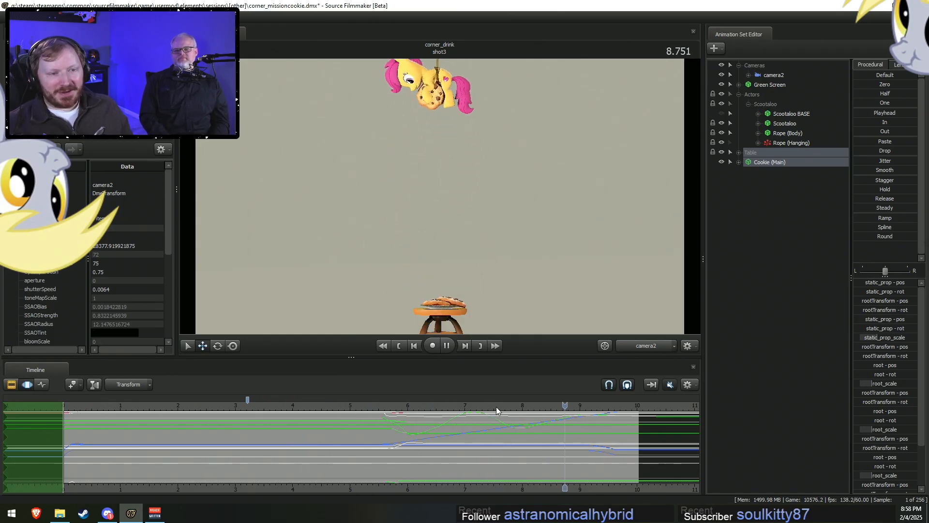
{"action": "key", "text": "space"}
Trim the end of shot3 in the clip editor to a duration of 9.767 seconds, just after Scootaloo's exit.
{"action": "scroll", "coordinate": [605, 422], "scroll_direction": "down", "scroll_amount": 2}
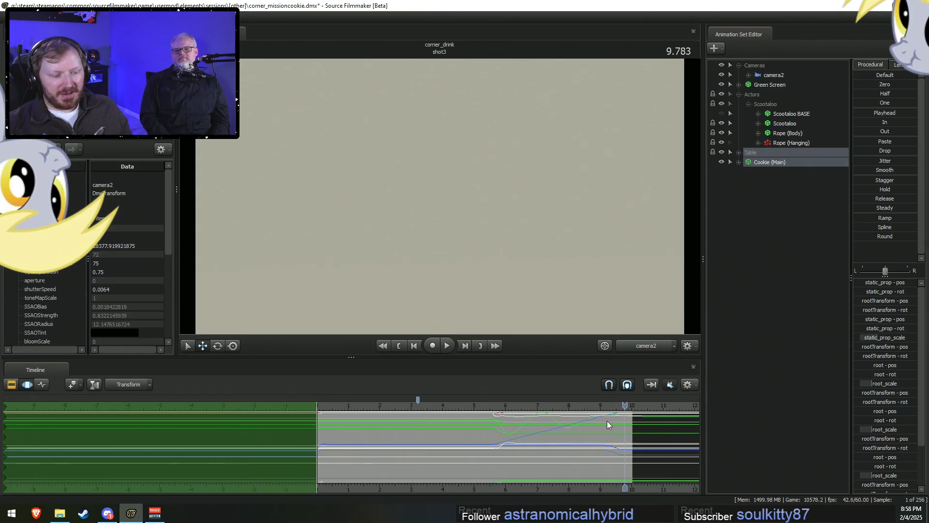
{"action": "left_click_drag", "start_coordinate": [621, 406], "coordinate": [619, 407]}
{"action": "key", "text": "F2"}
{"action": "left_click_drag", "start_coordinate": [628, 408], "coordinate": [629, 406]}
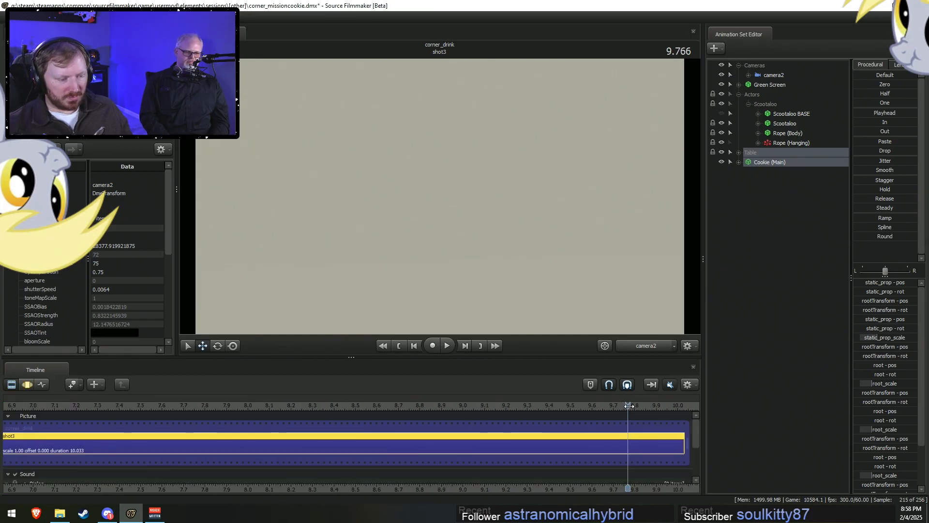
{"action": "middle_click_drag", "start_coordinate": [635, 490], "coordinate": [595, 480]}
{"action": "left_click_drag", "start_coordinate": [634, 442], "coordinate": [582, 437]}
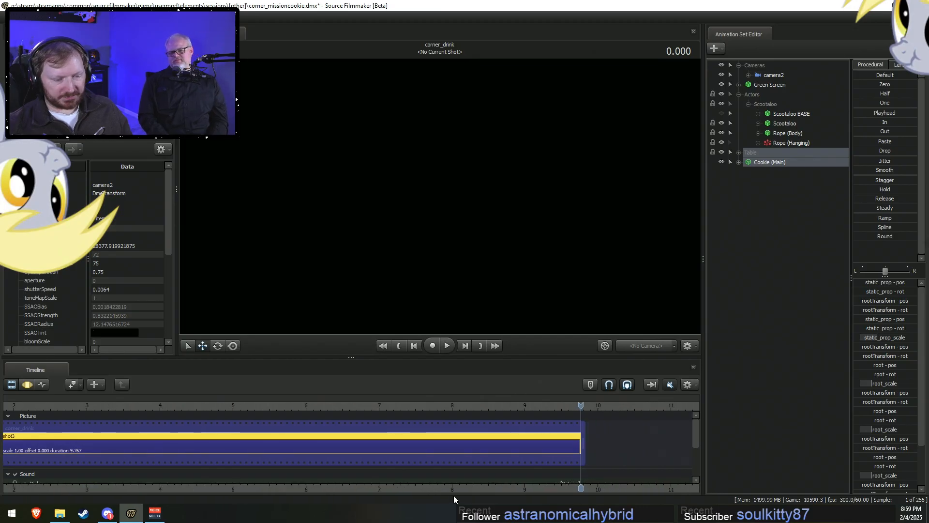
Play and scrub through the trimmed shot3 in the clip editor to review Scootaloo's descent, cookie grab and ascent.
{"action": "scroll", "coordinate": [452, 489], "scroll_direction": "down", "scroll_amount": 5}
{"action": "middle_click_drag", "start_coordinate": [452, 489], "coordinate": [518, 488]}
{"action": "left_click_drag", "start_coordinate": [247, 406], "coordinate": [259, 406]}
{"action": "key", "text": "space"}
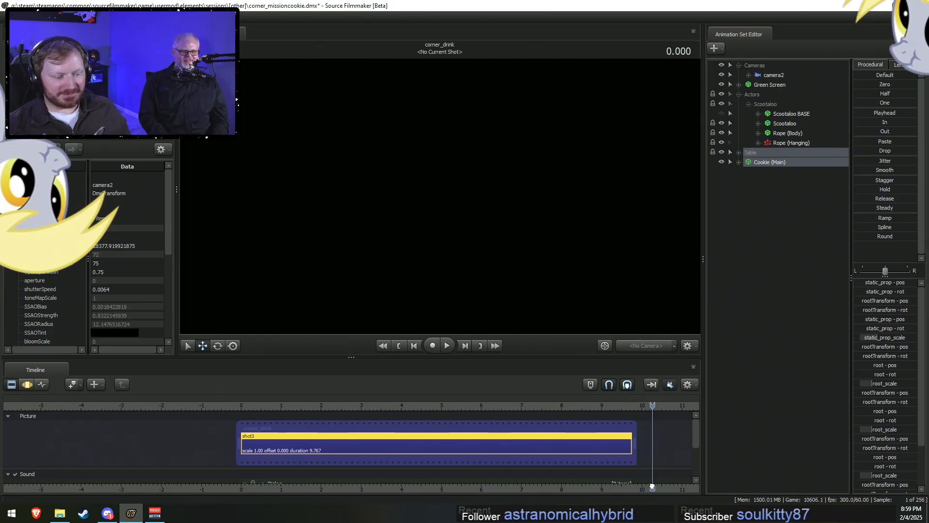
{"action": "left_click_drag", "start_coordinate": [265, 406], "coordinate": [367, 406]}
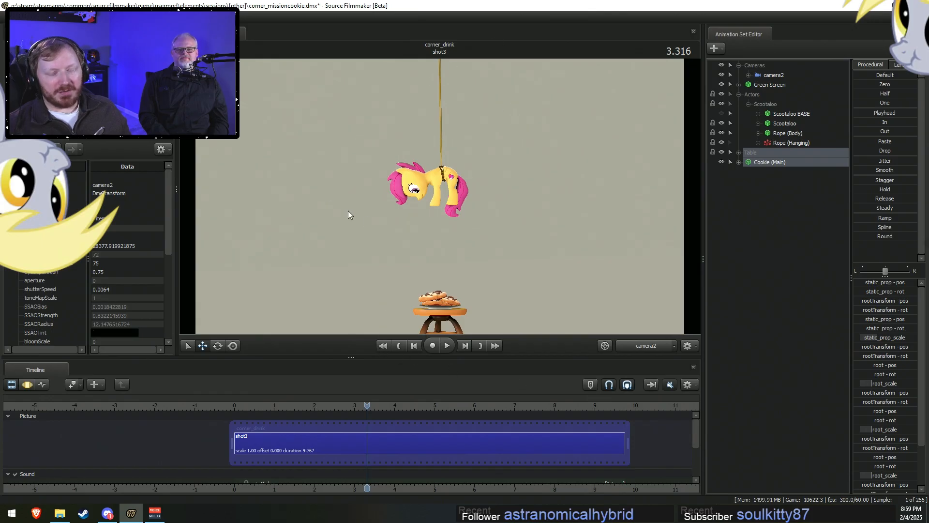
{"action": "left_click_drag", "start_coordinate": [369, 416], "coordinate": [525, 422]}
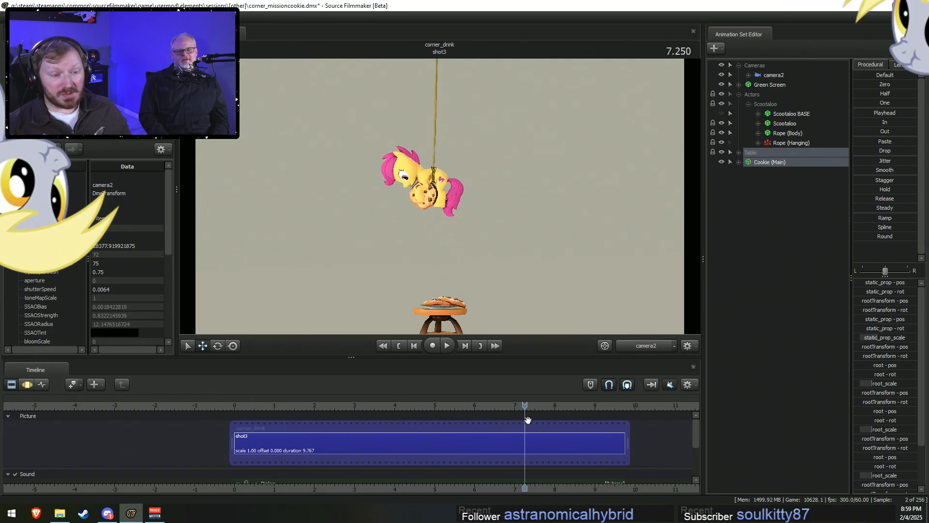
{"action": "key", "text": "space"}
{"action": "key", "text": "space"}
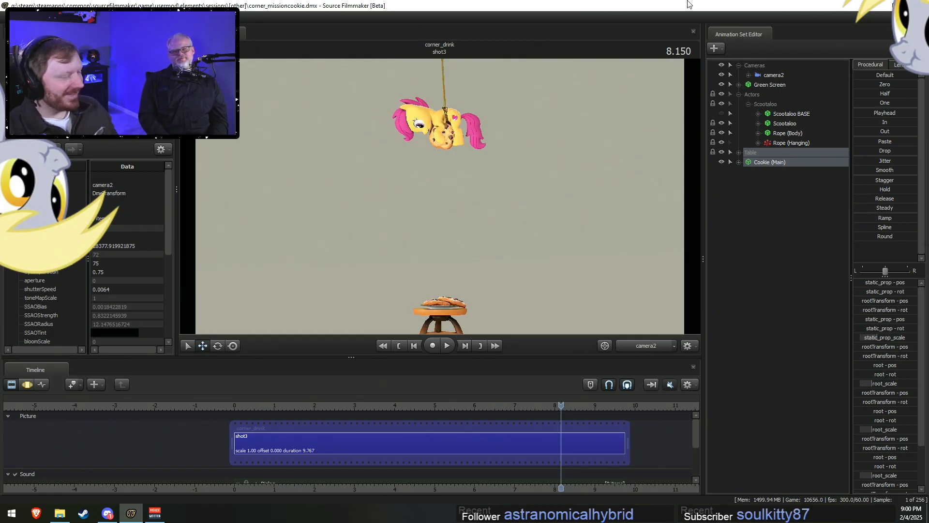
Close Source Filmmaker, switch to the Brave browser, and open the raid channel list from Twitch's stream manager.
{"action": "left_click", "coordinate": [918, 5]}
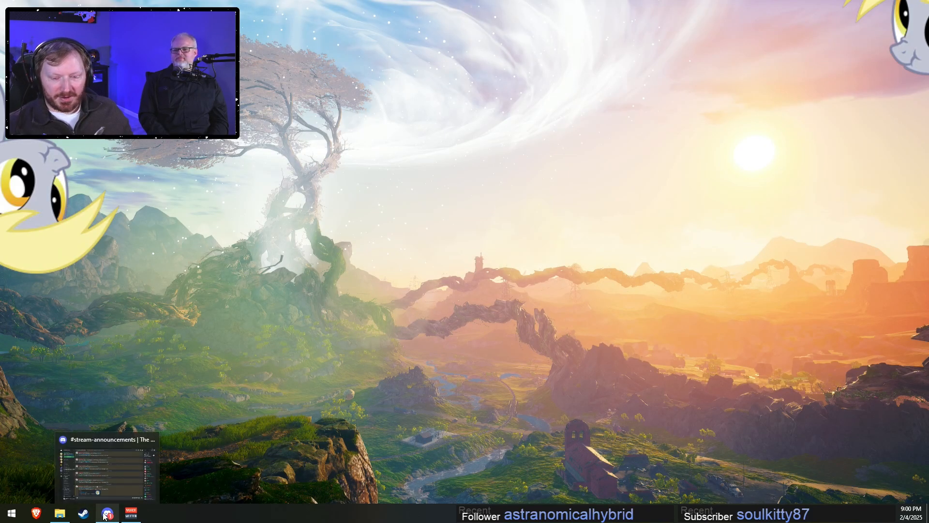
{"action": "left_click", "coordinate": [36, 513]}
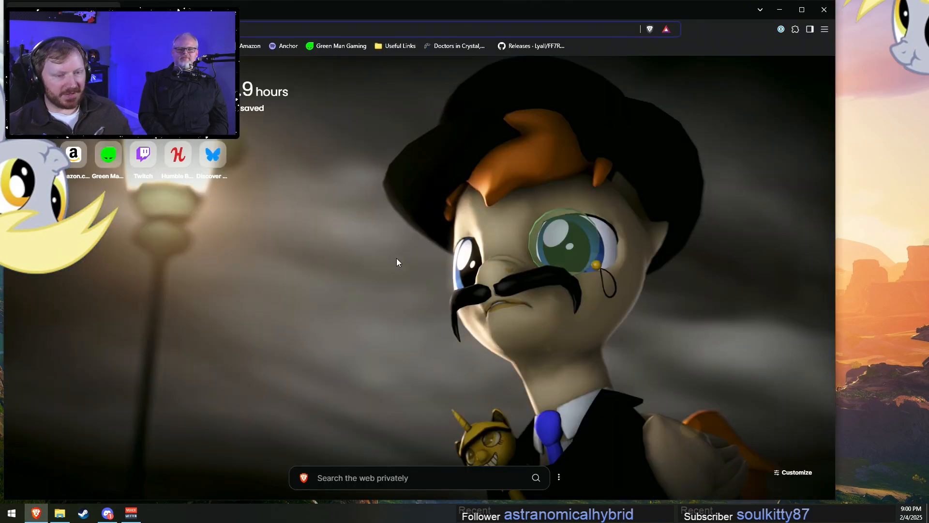
{"action": "left_click", "coordinate": [130, 45]}
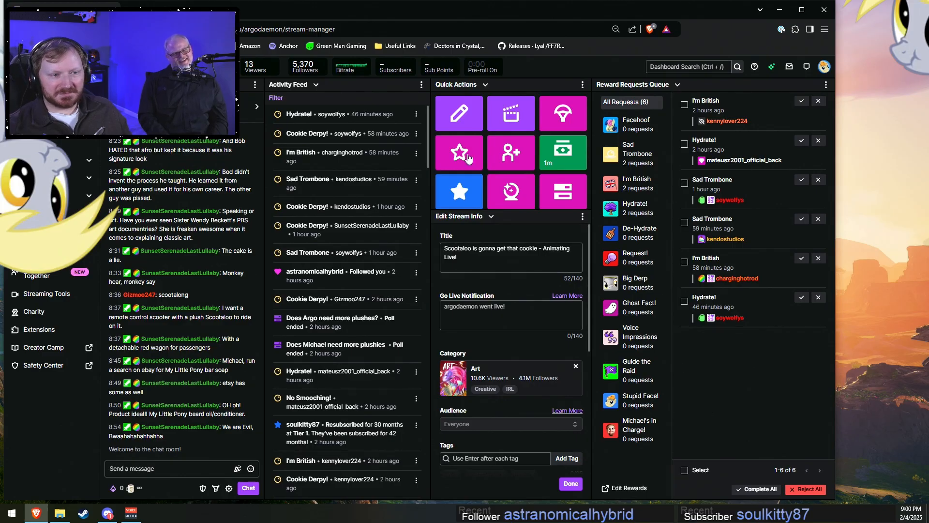
{"action": "left_click", "coordinate": [562, 115]}
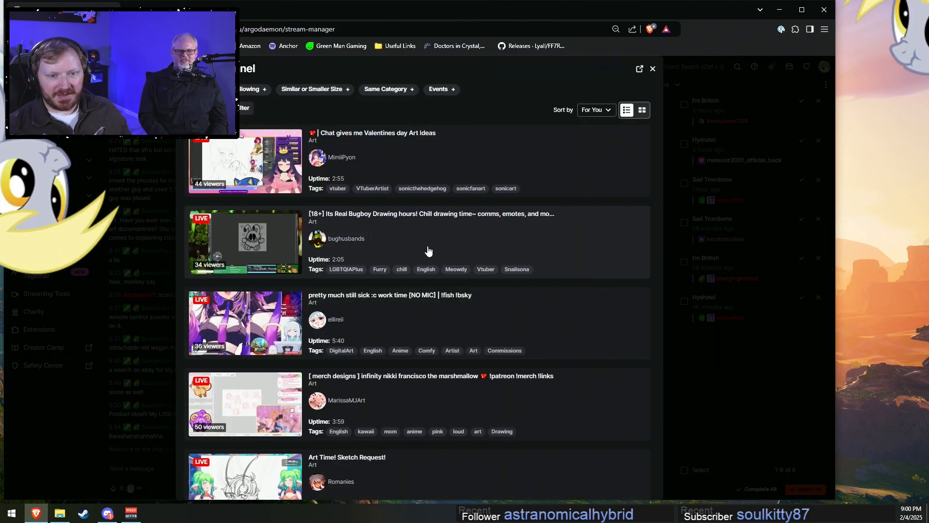
Check the followed live channels, remove that filter, and filter the raid candidates by the tag "Pony".
{"action": "left_click", "coordinate": [252, 90]}
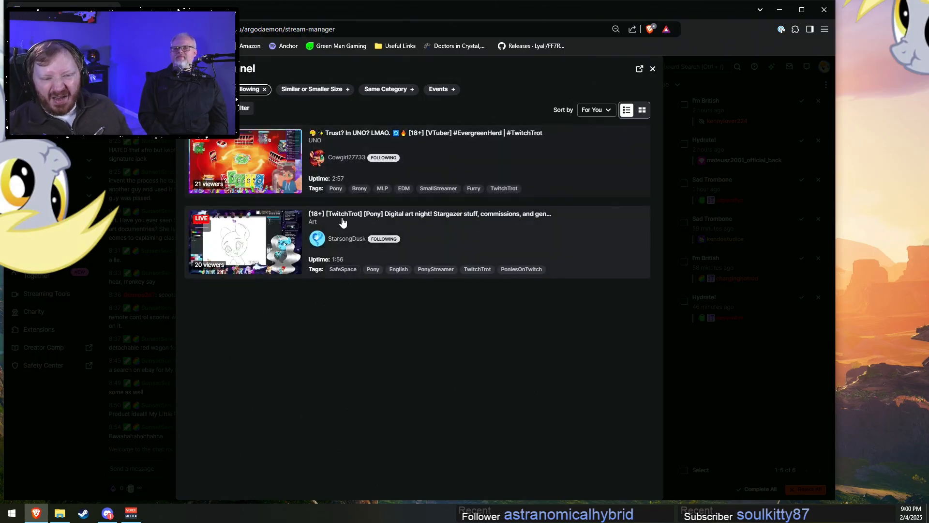
{"action": "left_click", "coordinate": [265, 90]}
{"action": "left_click", "coordinate": [245, 107]}
{"action": "left_click", "coordinate": [262, 208]}
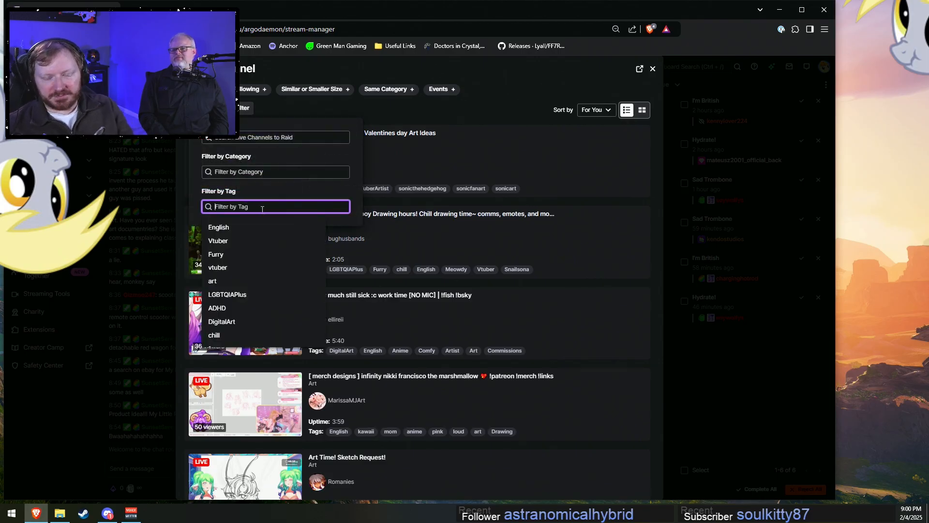
{"action": "type", "text": "Pony"}
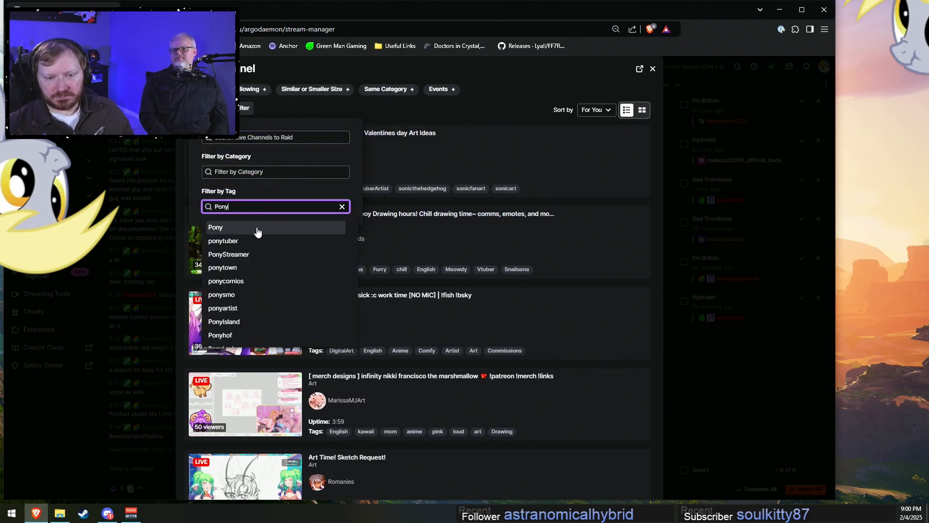
{"action": "left_click", "coordinate": [258, 225]}
{"action": "left_click", "coordinate": [374, 112]}
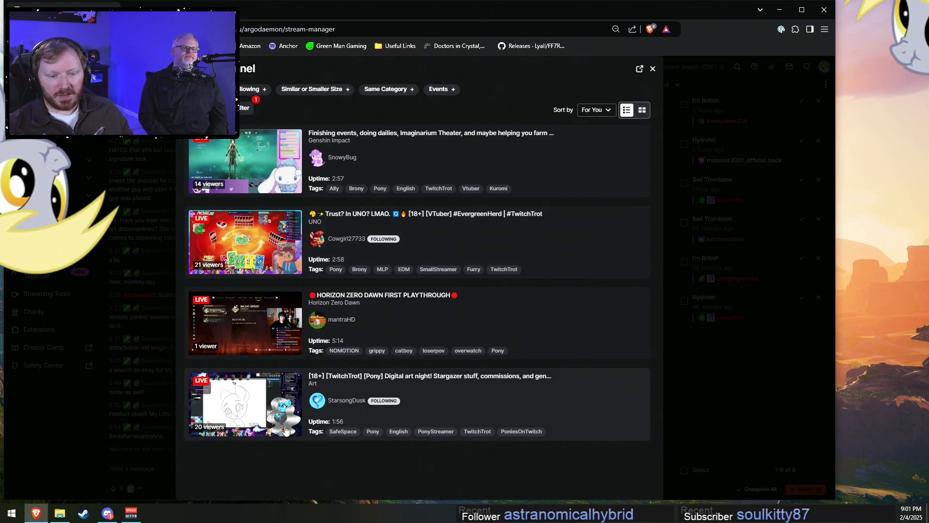
Preview the followed "Digital art night!" pony channel and start a raid on it.
{"action": "left_click", "coordinate": [243, 401]}
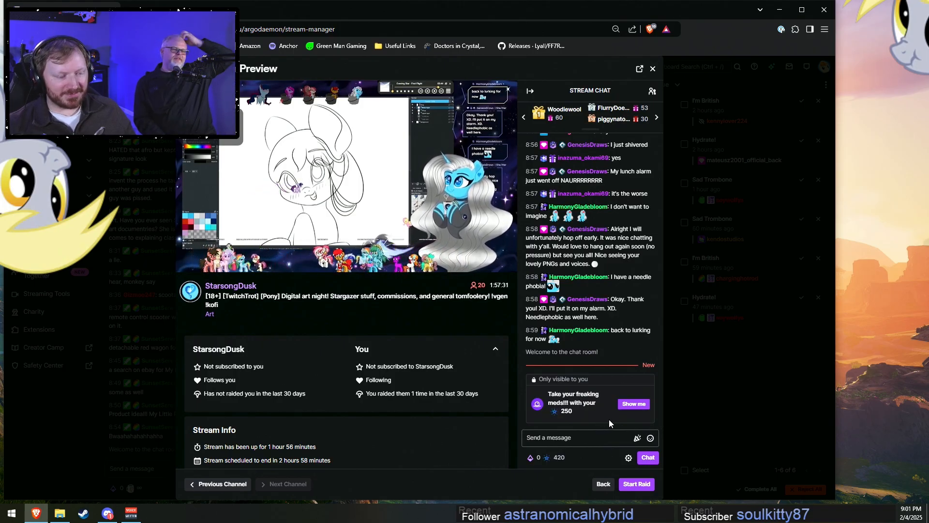
{"action": "left_click", "coordinate": [651, 488]}
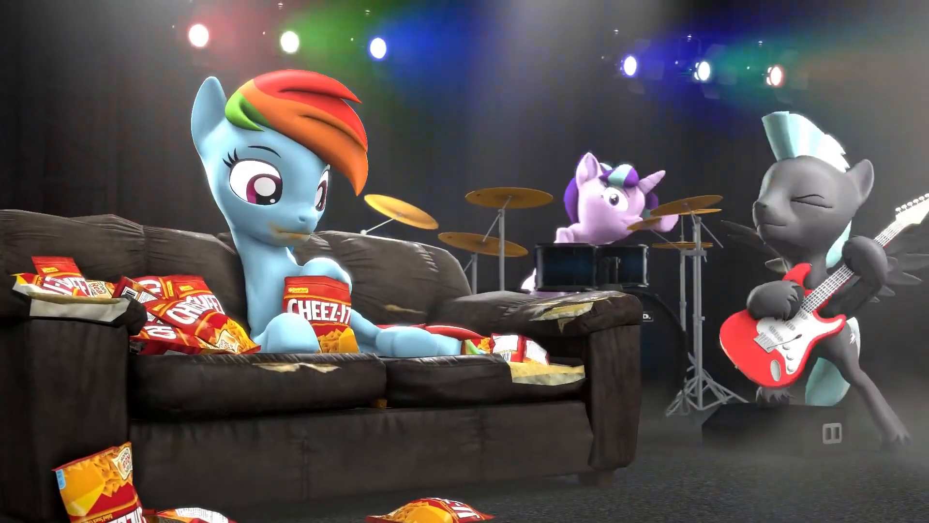